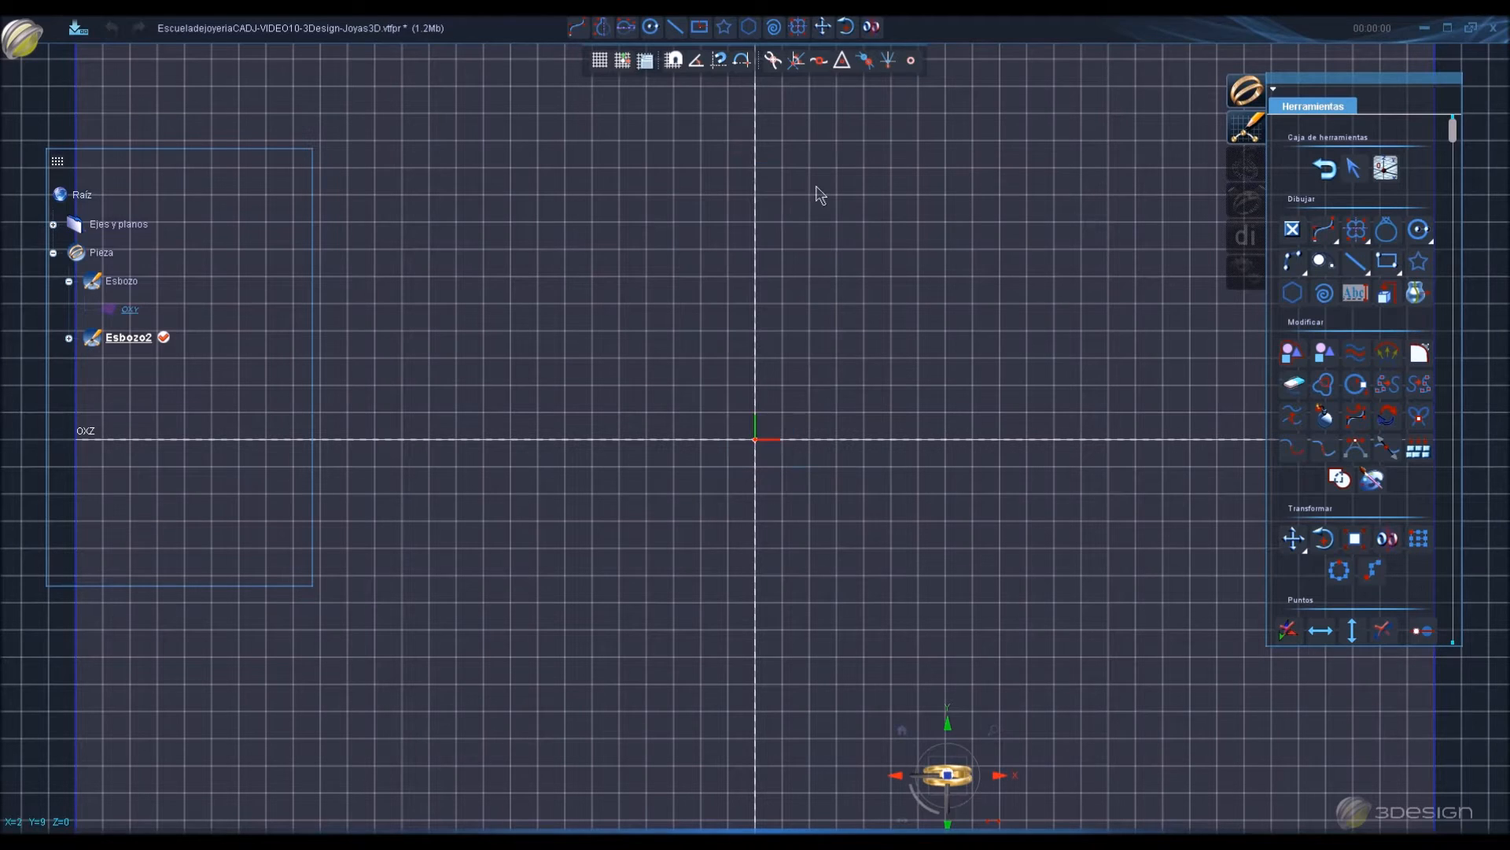
Draw a closed symmetric cross-shaped curve through control points (1, 11), (3, 8), (2, 5), (2, 2), (5, 2), (8, 4) and (10, 2) mm.
{"action": "left_click", "coordinate": [910, 61]}
{"action": "left_click", "coordinate": [912, 60]}
{"action": "left_click", "coordinate": [1356, 230]}
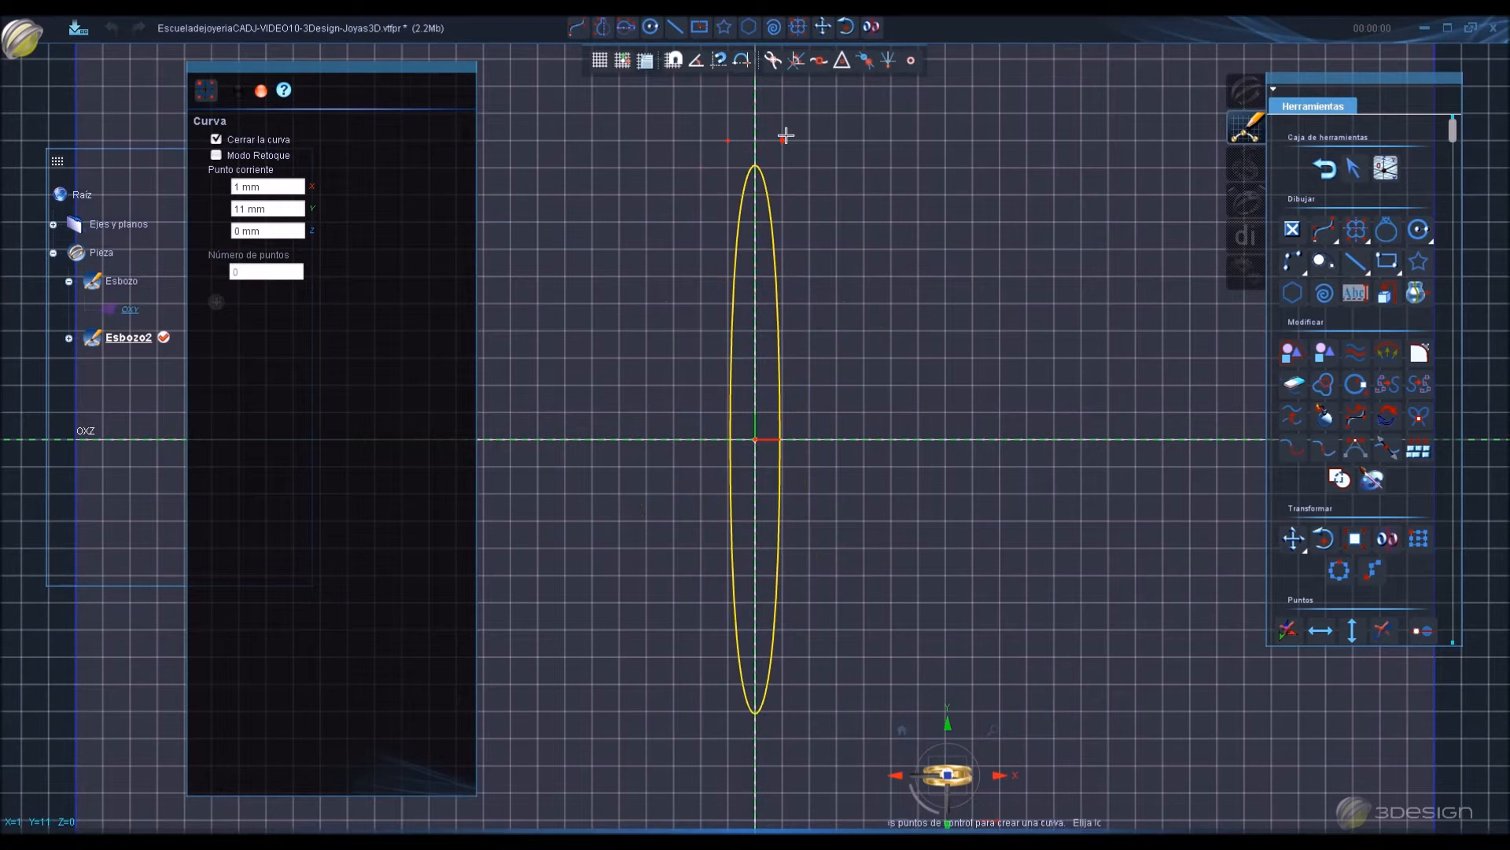
{"action": "left_click", "coordinate": [783, 140]}
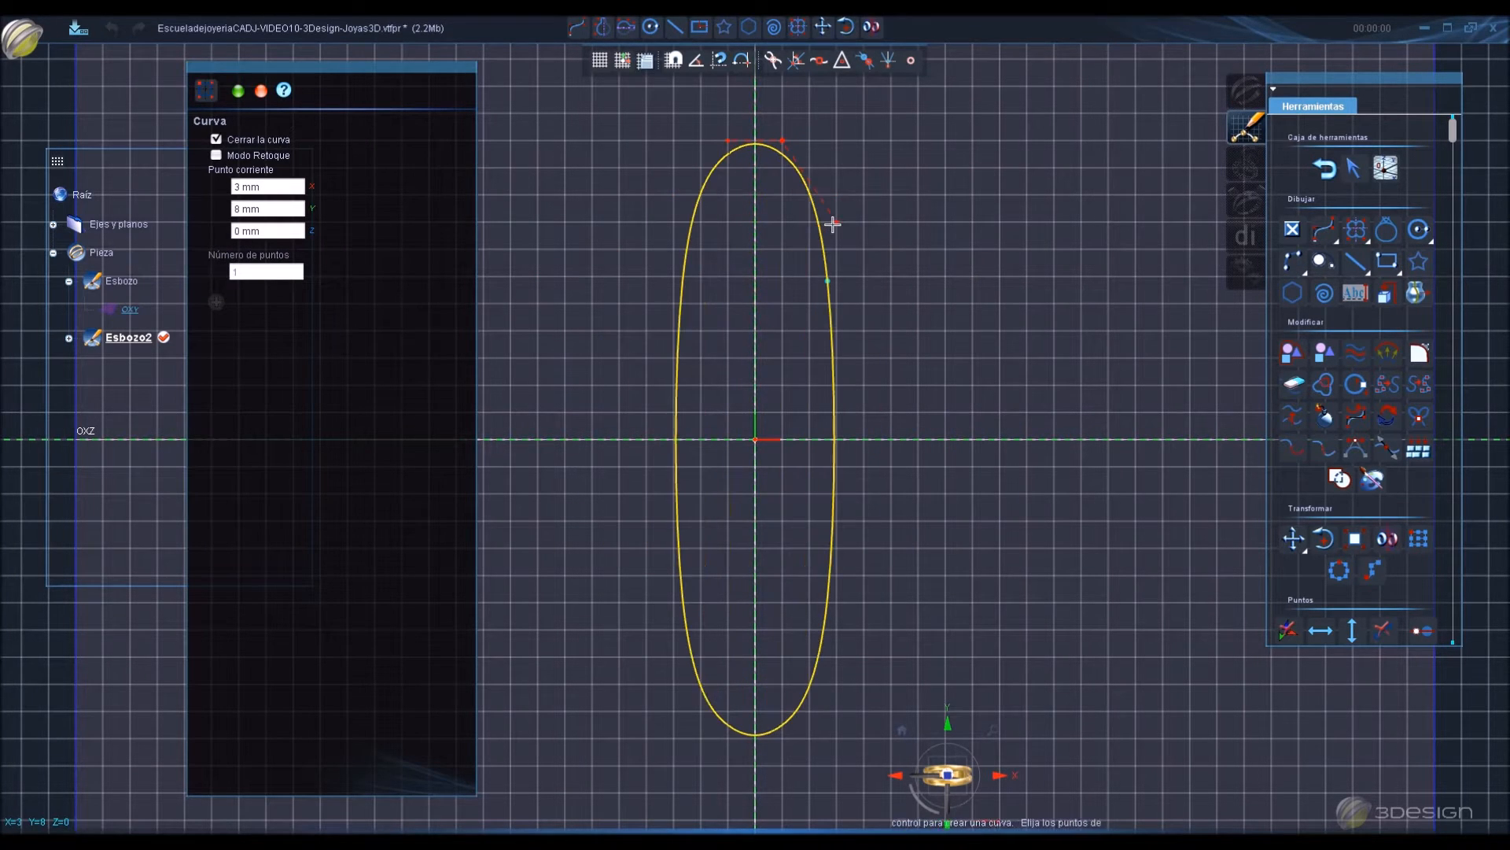
{"action": "left_click", "coordinate": [831, 223]}
{"action": "left_click", "coordinate": [815, 296]}
{"action": "left_click", "coordinate": [814, 300]}
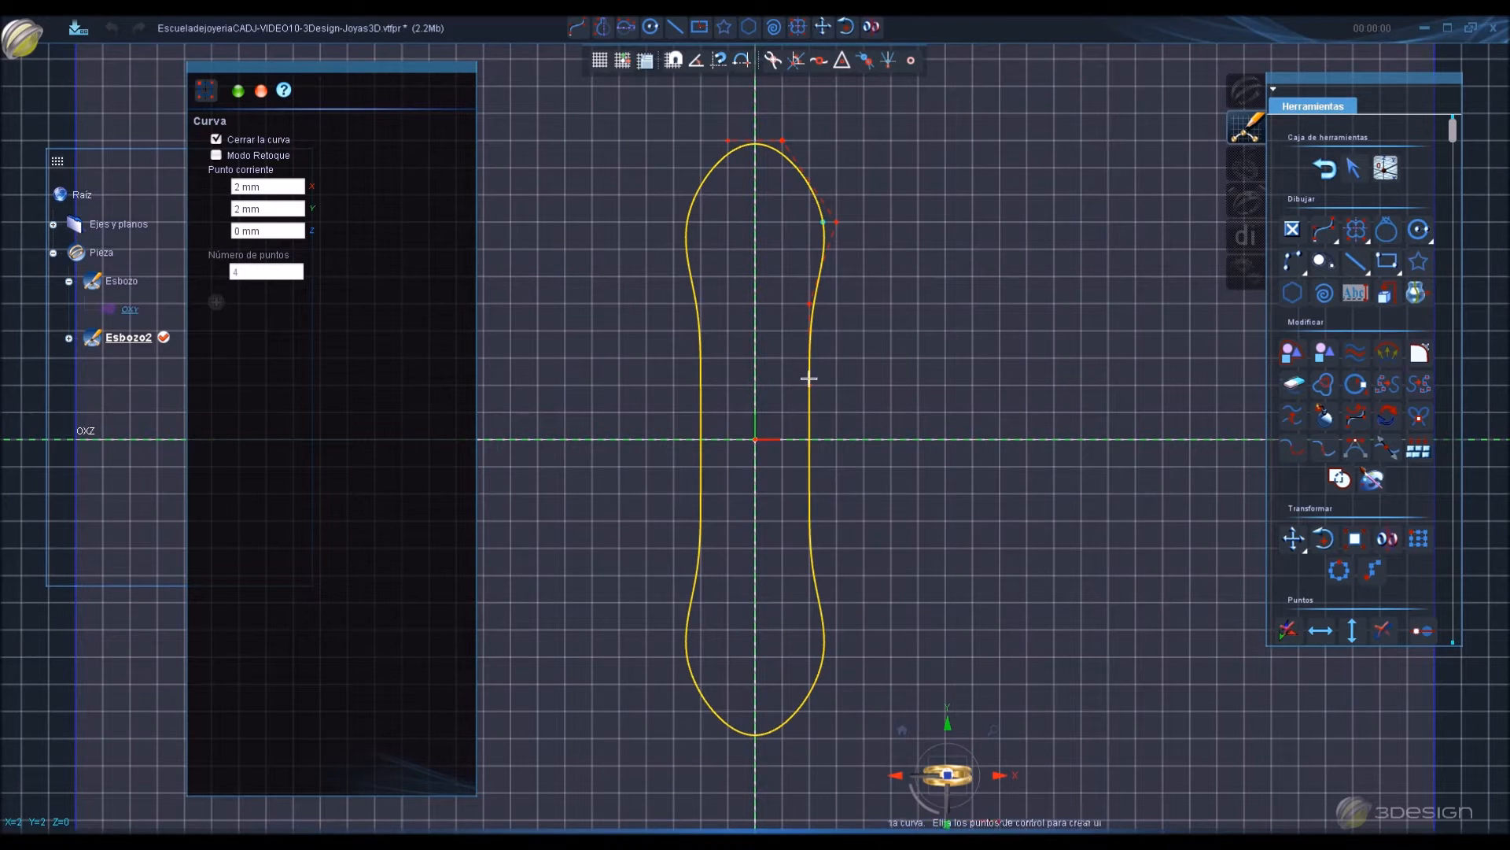
{"action": "left_click", "coordinate": [888, 386]}
{"action": "left_click", "coordinate": [973, 331]}
{"action": "double_click", "coordinate": [1020, 385]}
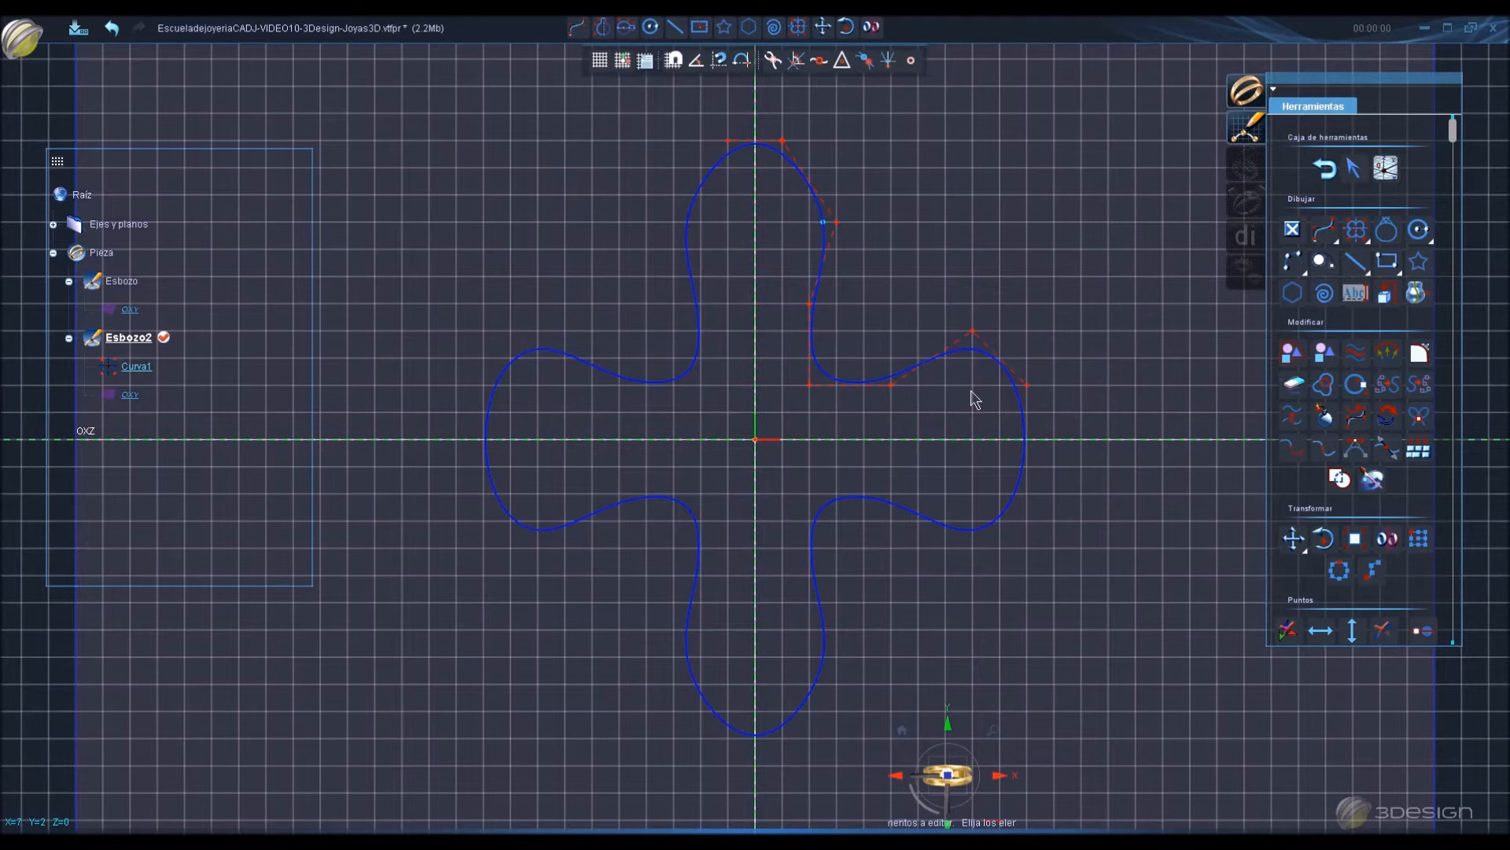
Reshape the cross curve by moving its control points, including the petal points to (7, 4), (10, 1) and (4, 6) mm and point 5 to (4, 2) mm.
{"action": "left_click_drag", "start_coordinate": [973, 332], "coordinate": [951, 328]}
{"action": "left_click_drag", "start_coordinate": [1027, 385], "coordinate": [1027, 411]}
{"action": "left_click_drag", "start_coordinate": [810, 385], "coordinate": [836, 385]}
{"action": "left_click_drag", "start_coordinate": [834, 228], "coordinate": [836, 276]}
{"action": "left_click_drag", "start_coordinate": [780, 141], "coordinate": [782, 167]}
{"action": "left_click_drag", "start_coordinate": [851, 283], "coordinate": [857, 290]}
{"action": "left_click_drag", "start_coordinate": [783, 168], "coordinate": [783, 142]}
{"action": "left_click_drag", "start_coordinate": [893, 395], "coordinate": [873, 390]}
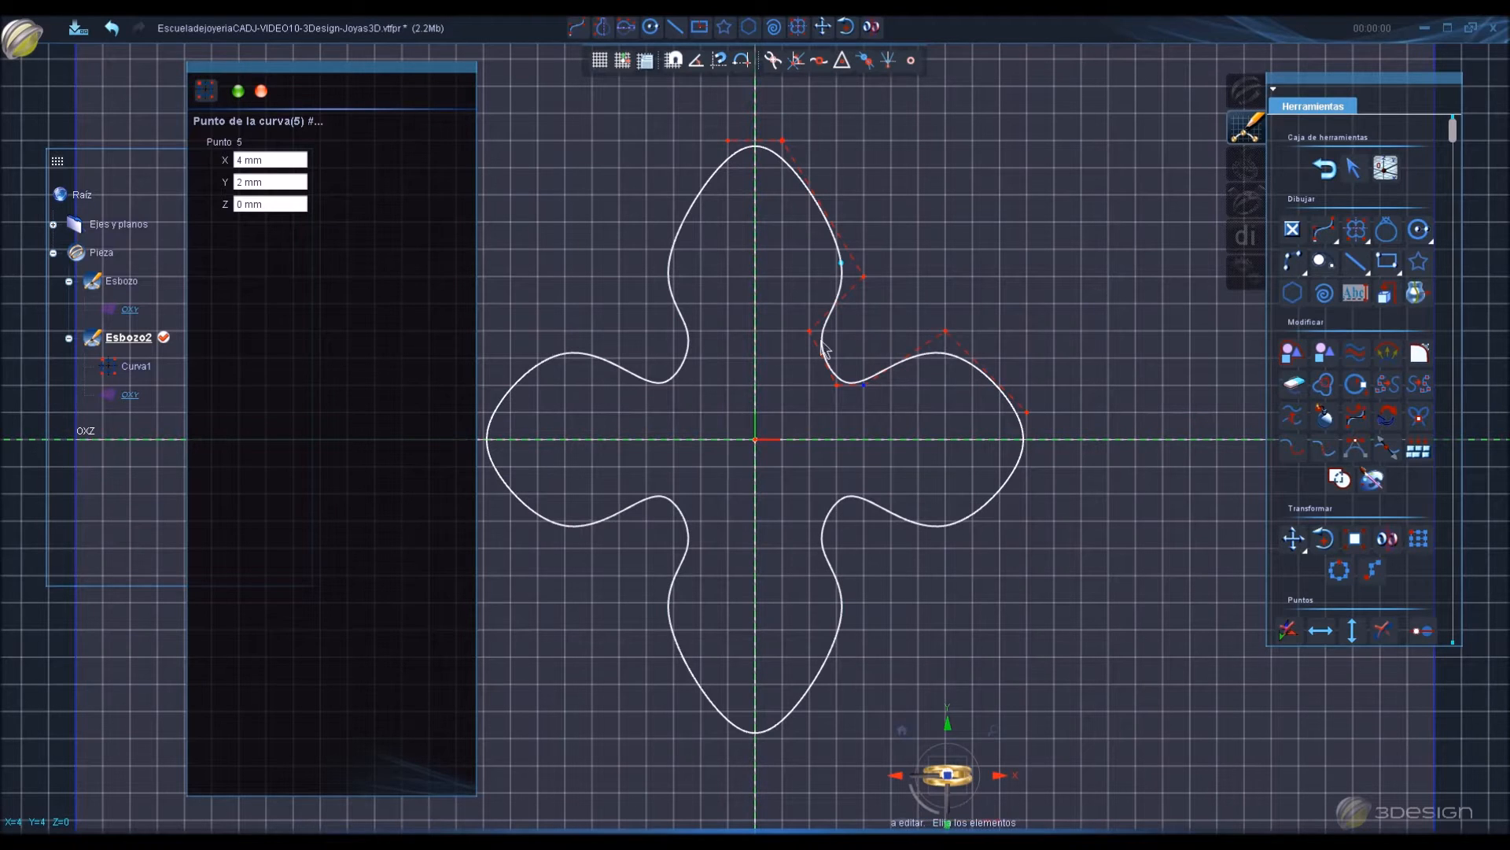
Adjust the notch between the arms by placing control points 3, 4 and 5 at (2, 4), (2, 2) and (4, 2) mm.
{"action": "left_click_drag", "start_coordinate": [809, 333], "coordinate": [783, 332]}
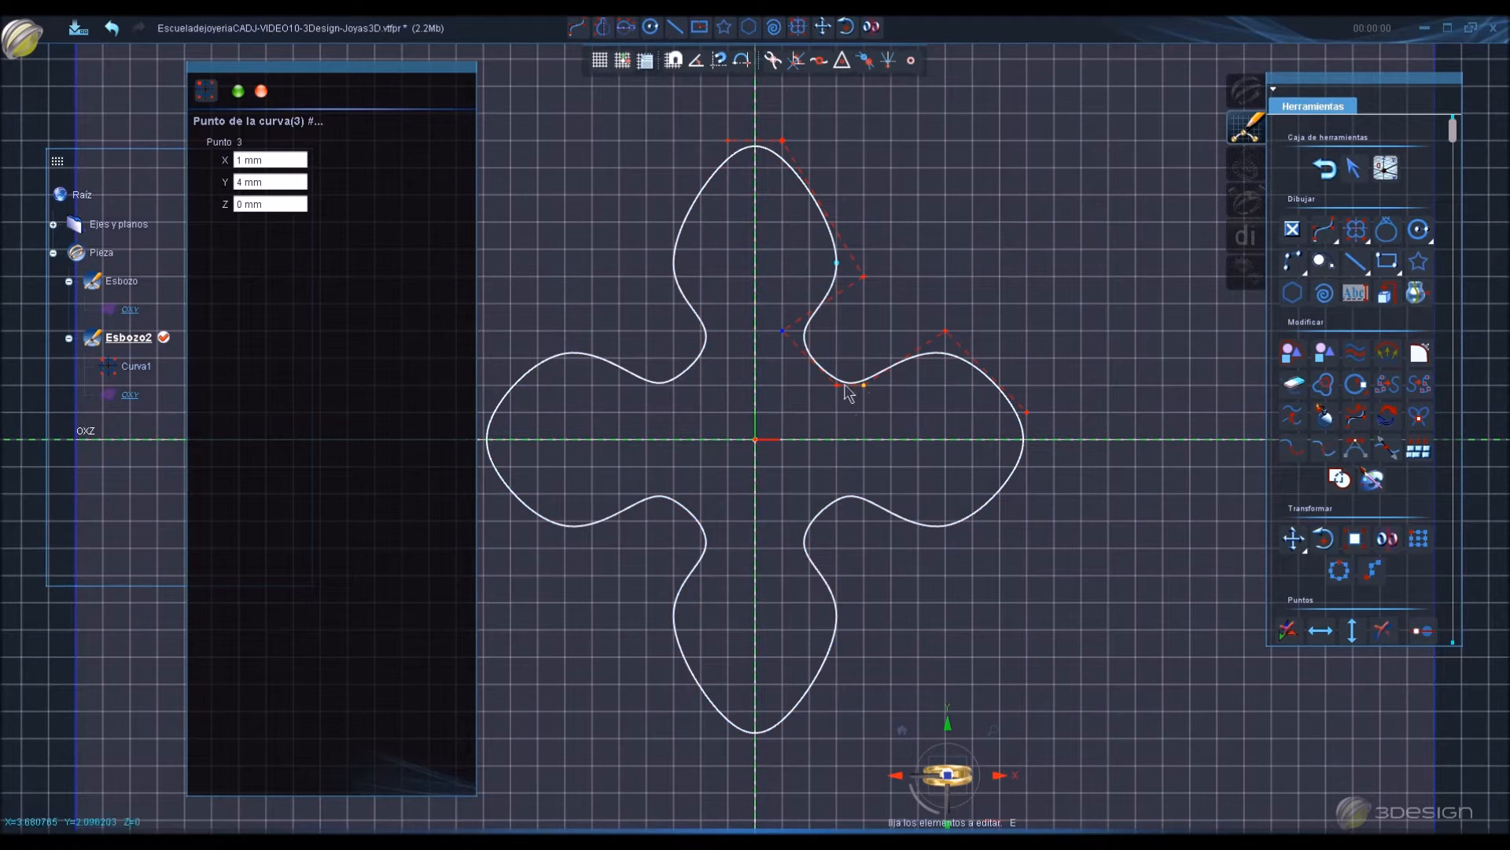
{"action": "left_click_drag", "start_coordinate": [836, 385], "coordinate": [865, 408]}
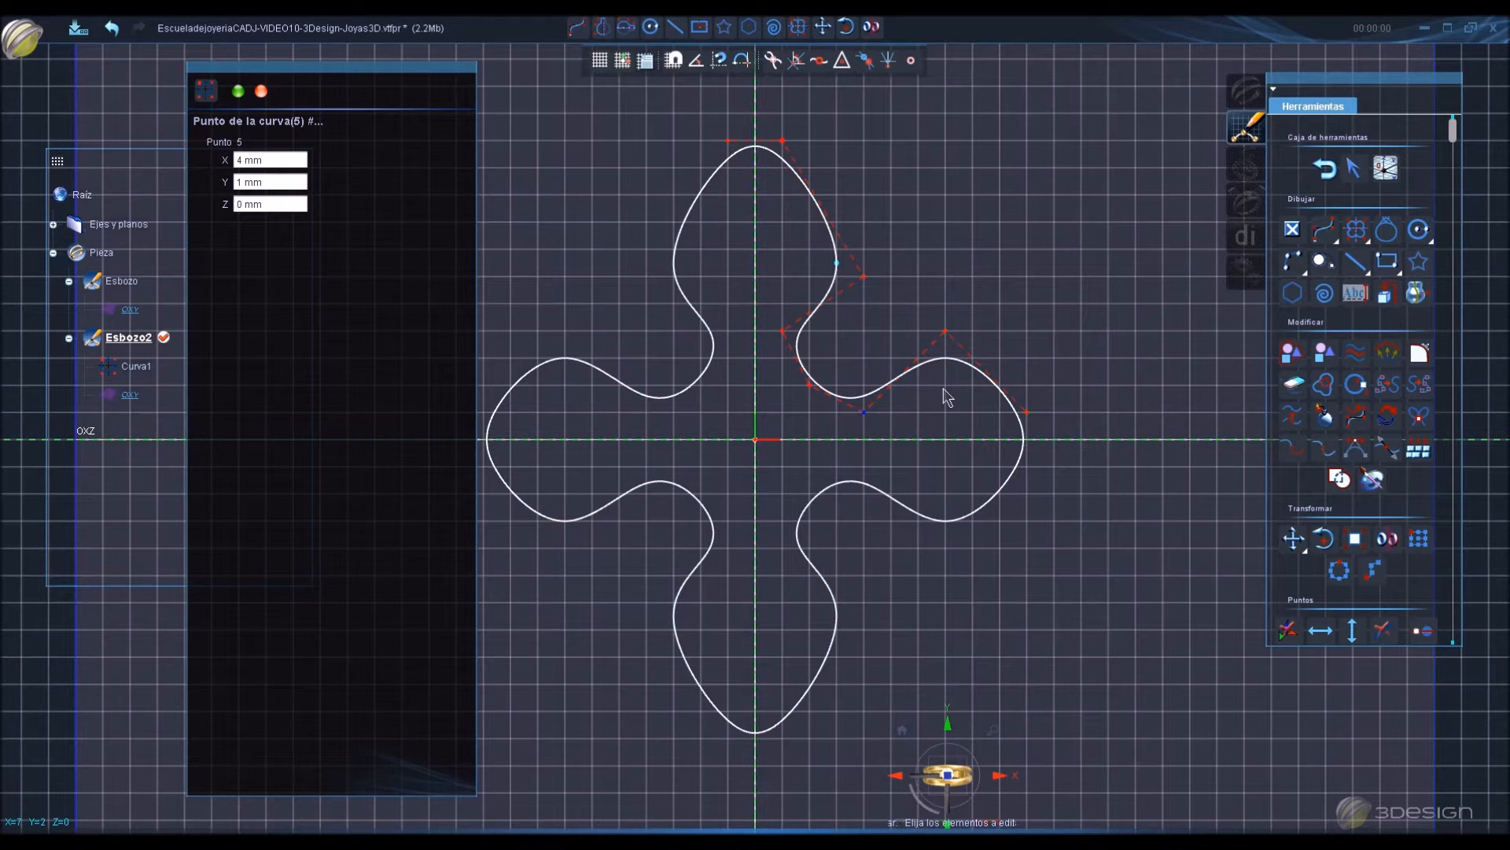
{"action": "left_click_drag", "start_coordinate": [866, 416], "coordinate": [865, 392]}
{"action": "left_click_drag", "start_coordinate": [784, 330], "coordinate": [806, 340]}
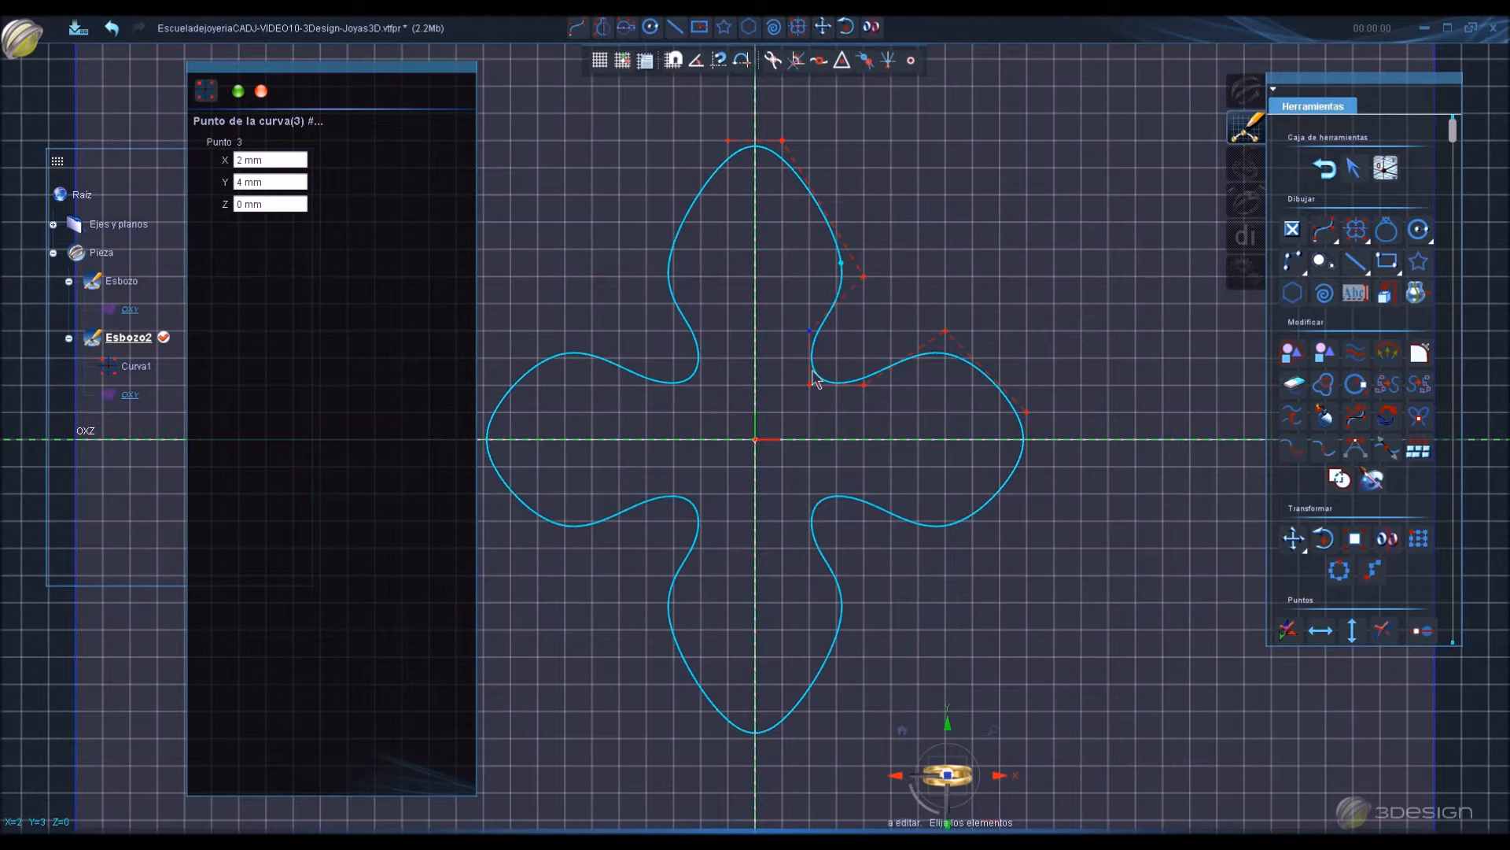
Set control point 6 to (6, 4), point 1 to (1, 10) and point 7 to (10, 1) mm, and finish the curve edit.
{"action": "left_click_drag", "start_coordinate": [945, 331], "coordinate": [928, 340]}
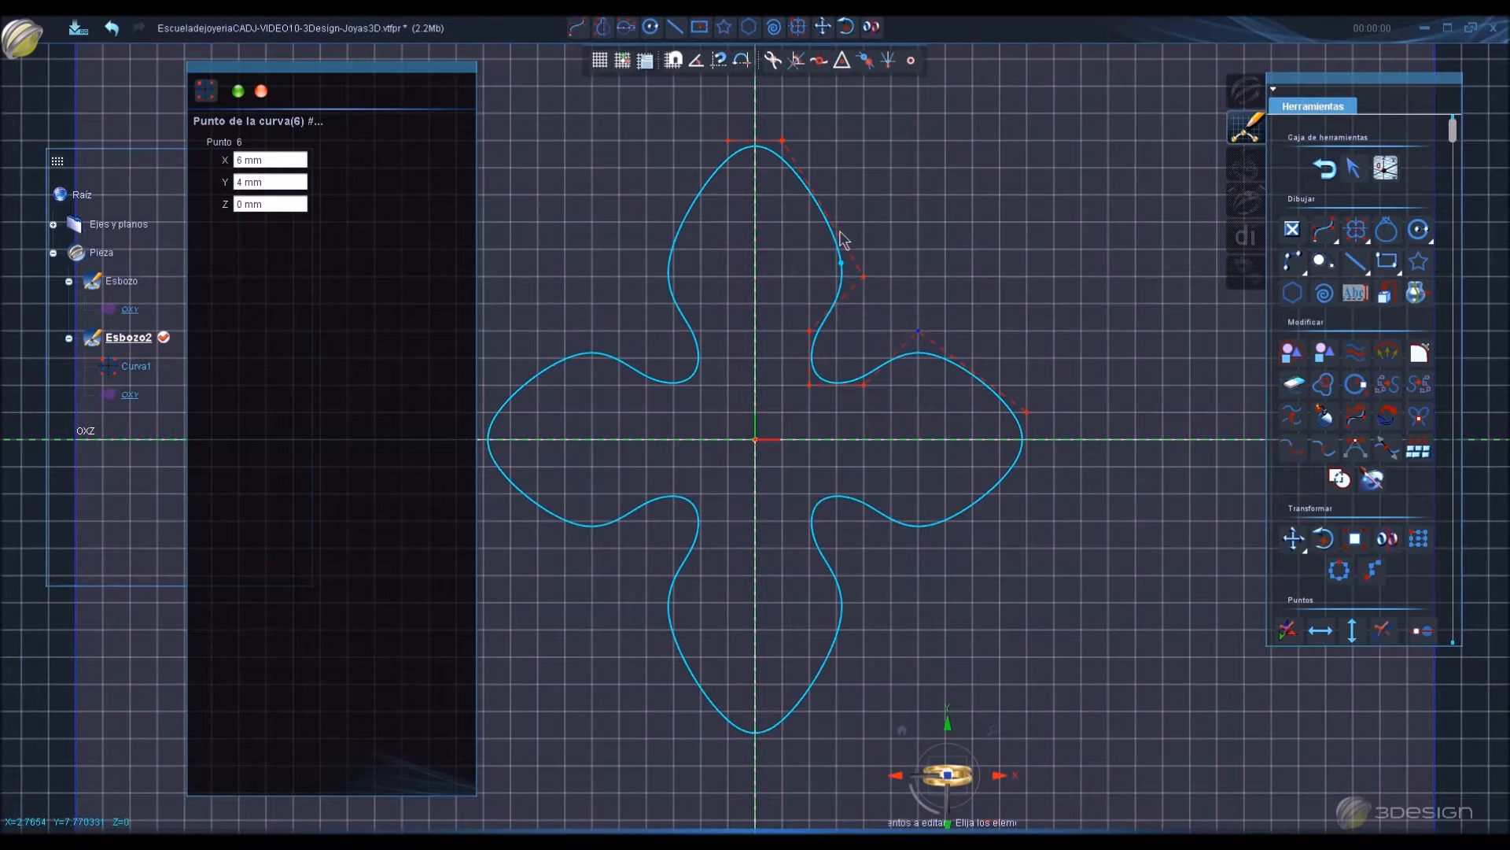
{"action": "left_click_drag", "start_coordinate": [787, 140], "coordinate": [787, 167]}
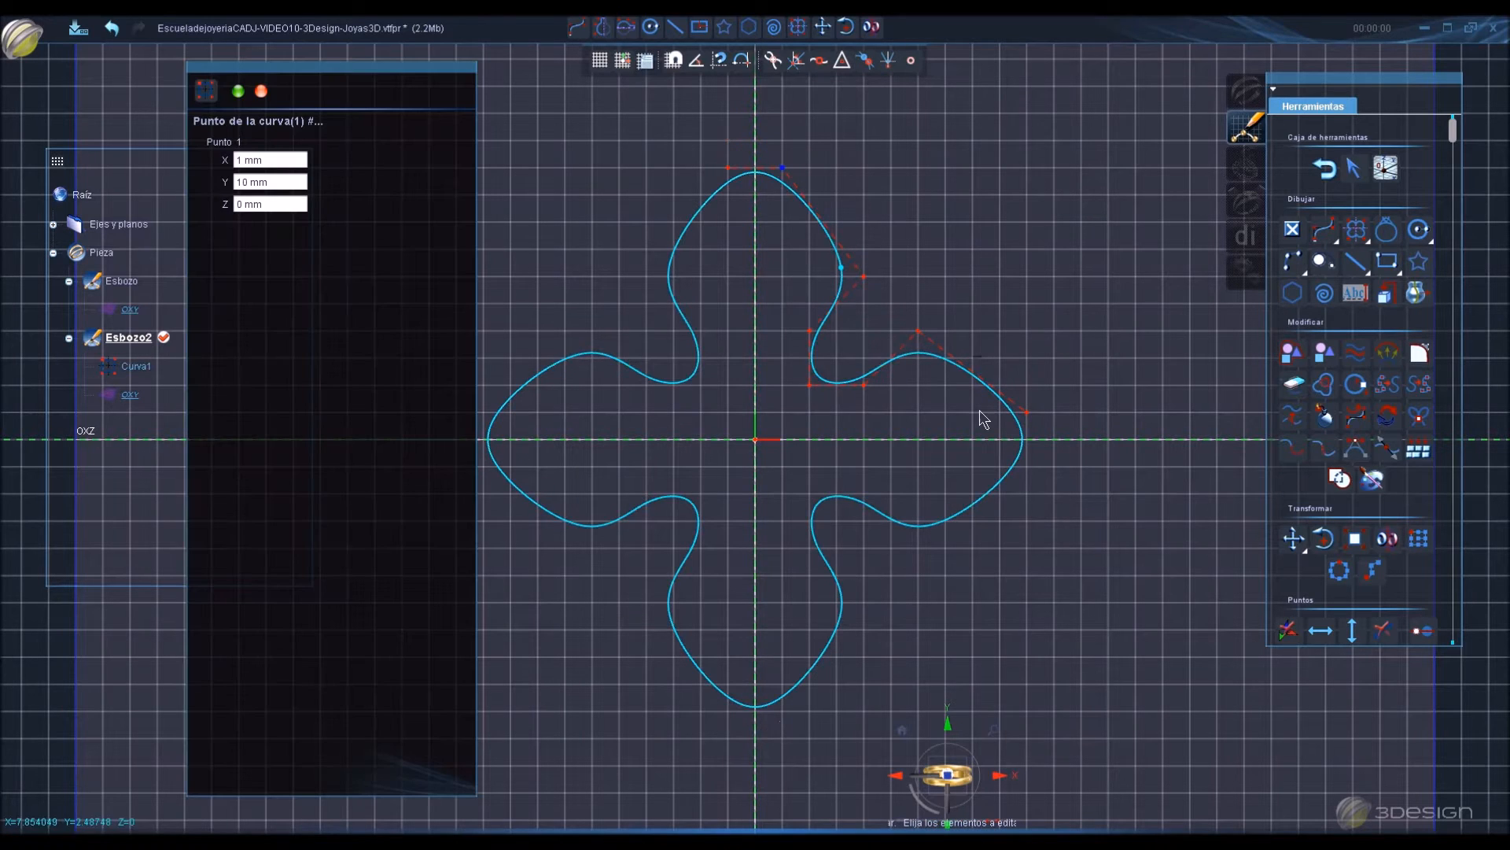
{"action": "mouse_move", "coordinate": [1028, 409]}
{"action": "left_mouse_down"}
{"action": "mouse_move", "coordinate": [1006, 410]}
{"action": "mouse_move", "coordinate": [1027, 411]}
{"action": "left_mouse_up"}
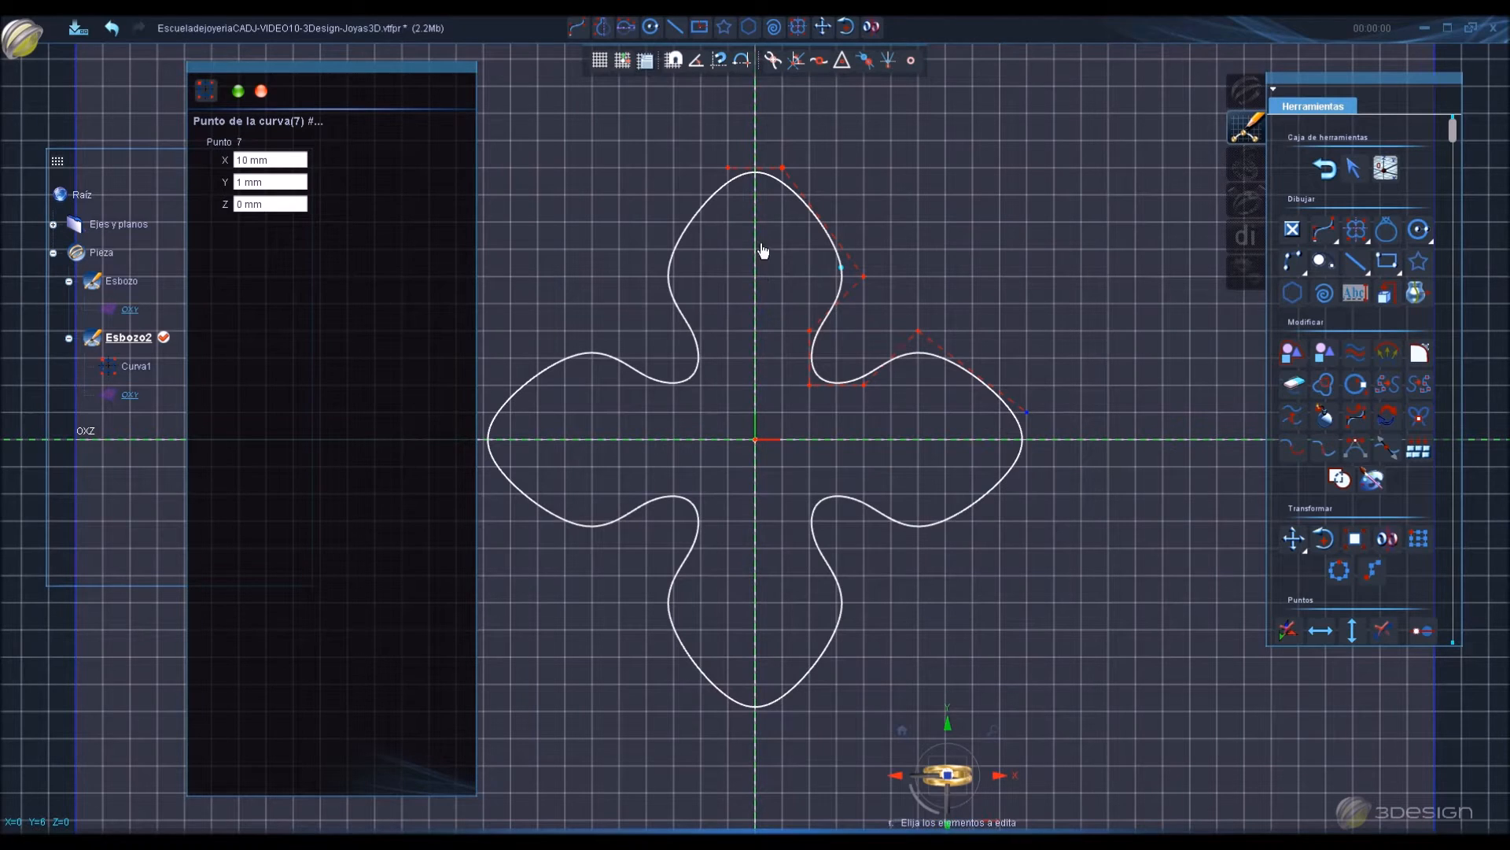
{"action": "right_click", "coordinate": [955, 210]}
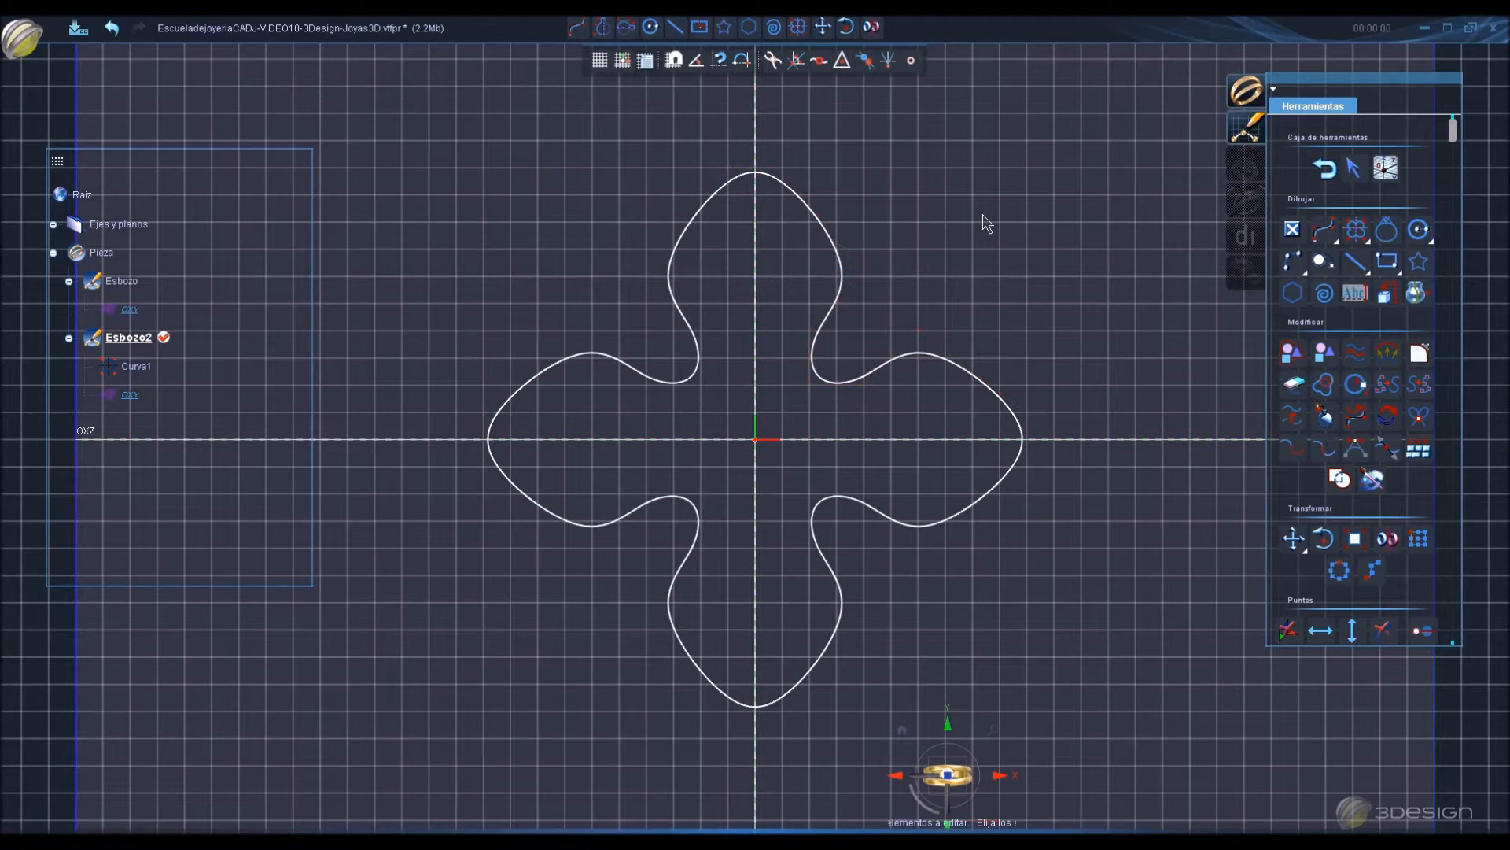
Deepen and narrow the notches by moving control points 4, 5 and 3 to (1, 1), (4, 3) and (3, 4) mm.
{"action": "left_click", "coordinate": [832, 387]}
{"action": "left_click_drag", "start_coordinate": [819, 385], "coordinate": [784, 412]}
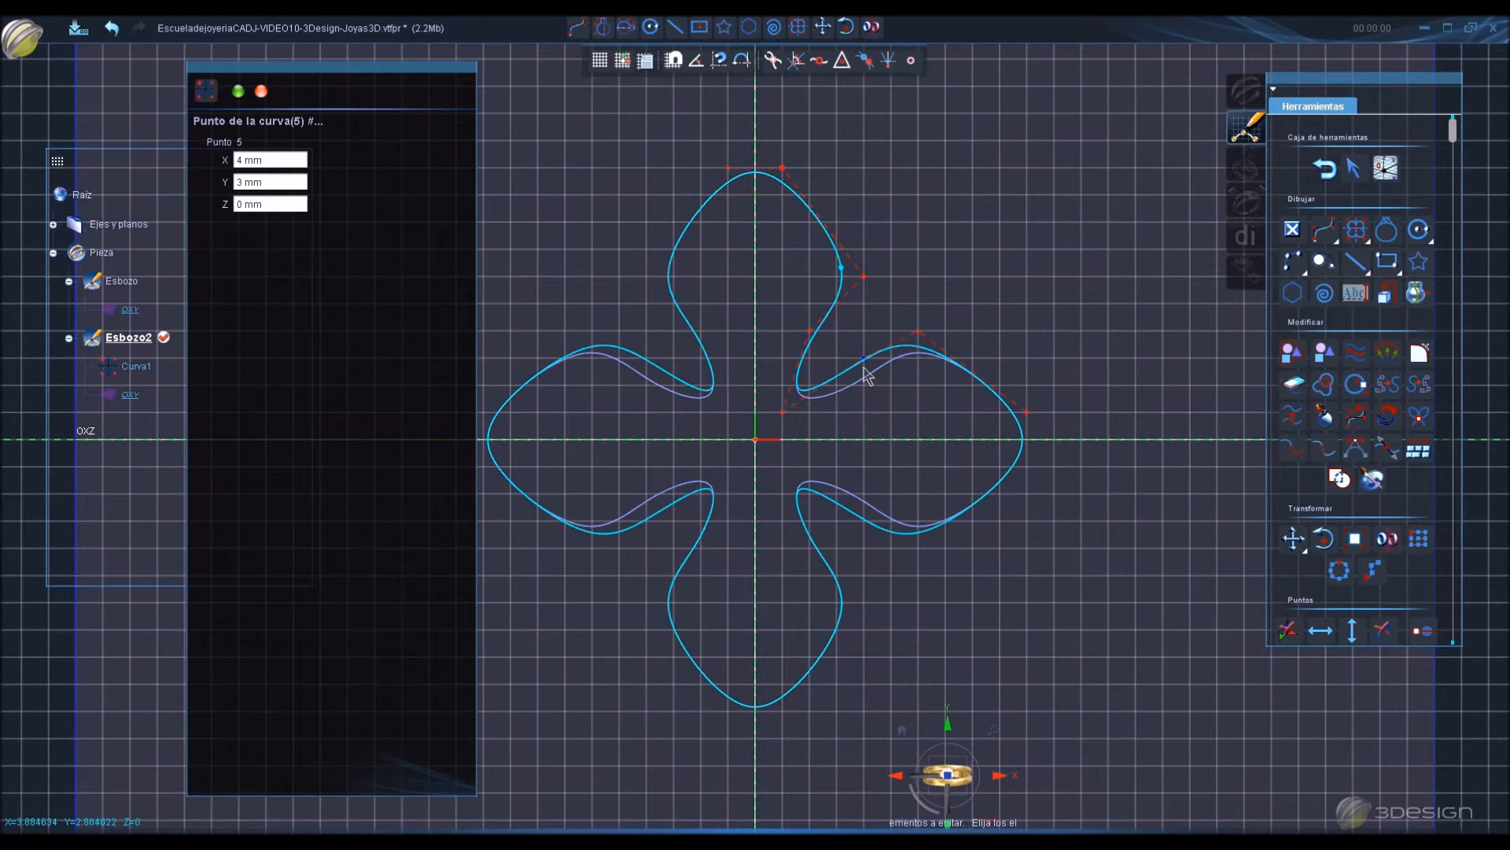
{"action": "left_click_drag", "start_coordinate": [811, 332], "coordinate": [835, 331]}
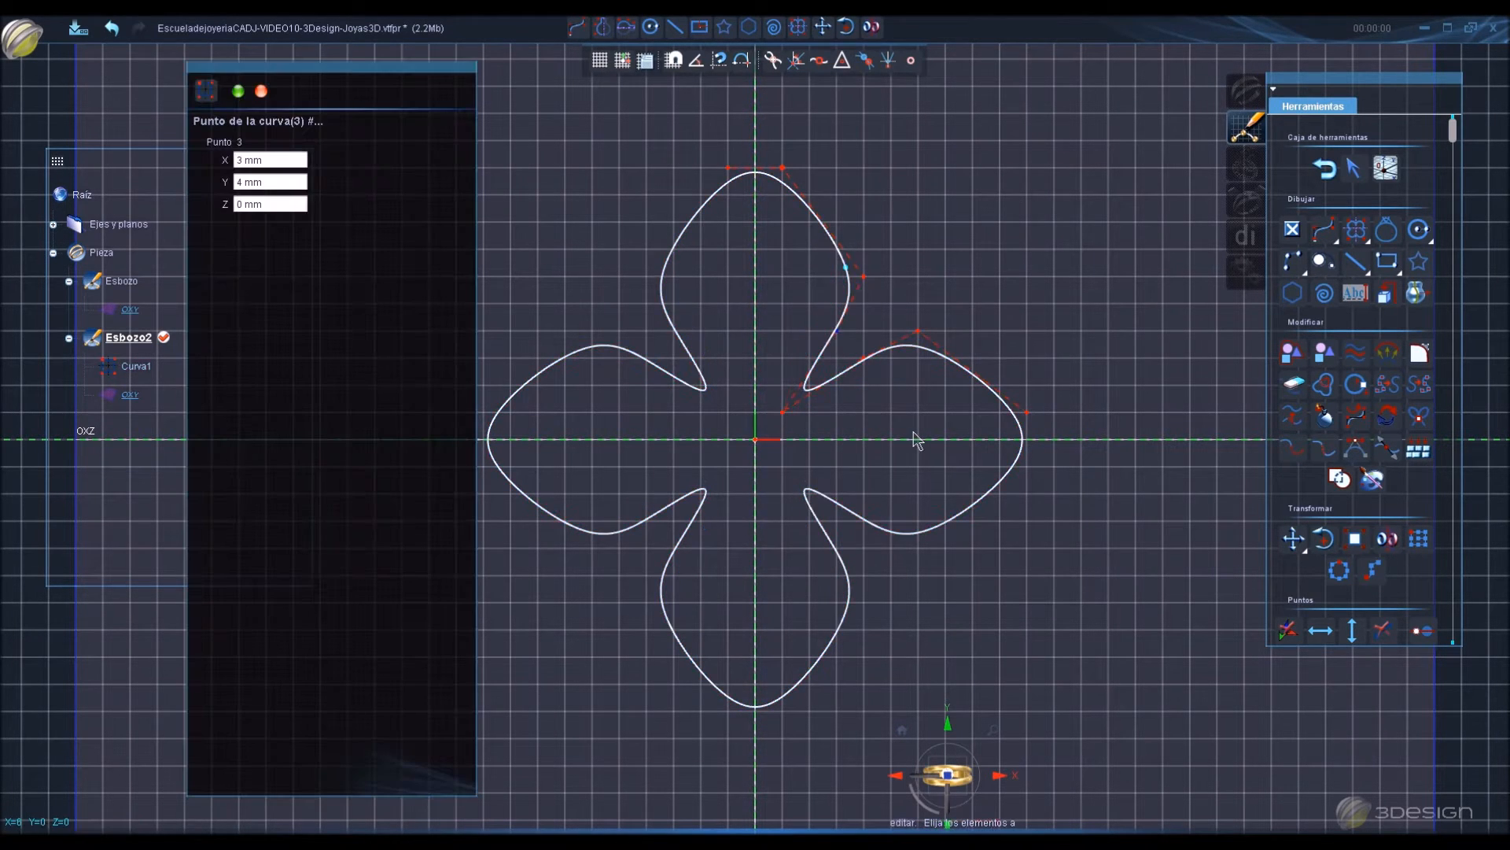
Widen and lengthen the petals by moving control points 6, 2, 1 and 7 to (6, 5), (5, 6), (1, 11) and (11, 1) mm.
{"action": "left_click_drag", "start_coordinate": [917, 331], "coordinate": [880, 277]}
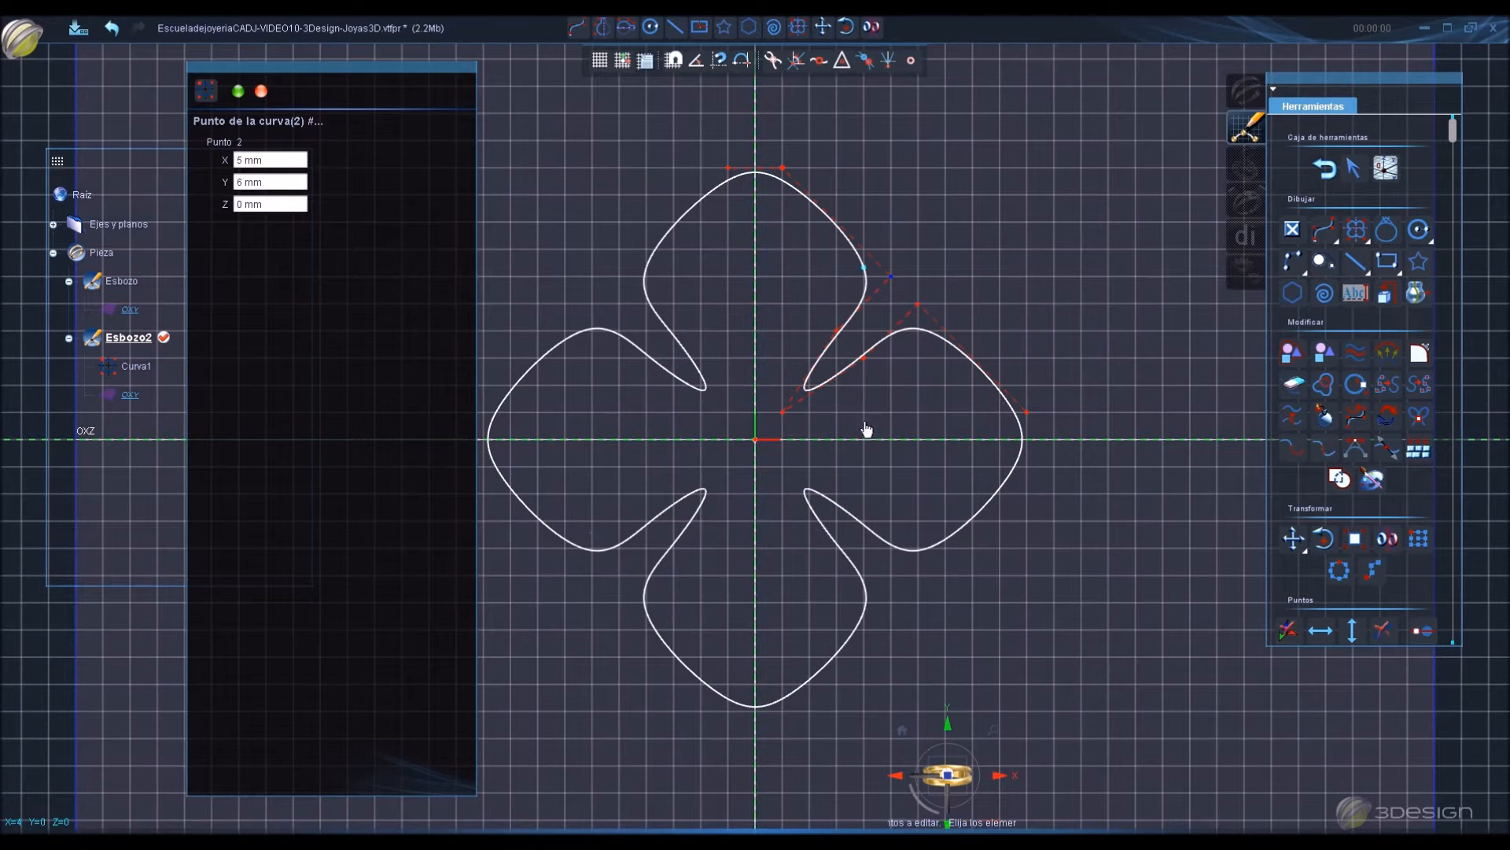
{"action": "left_click_drag", "start_coordinate": [783, 168], "coordinate": [783, 140]}
{"action": "left_click_drag", "start_coordinate": [1007, 420], "coordinate": [1042, 418]}
{"action": "right_click", "coordinate": [1068, 315]}
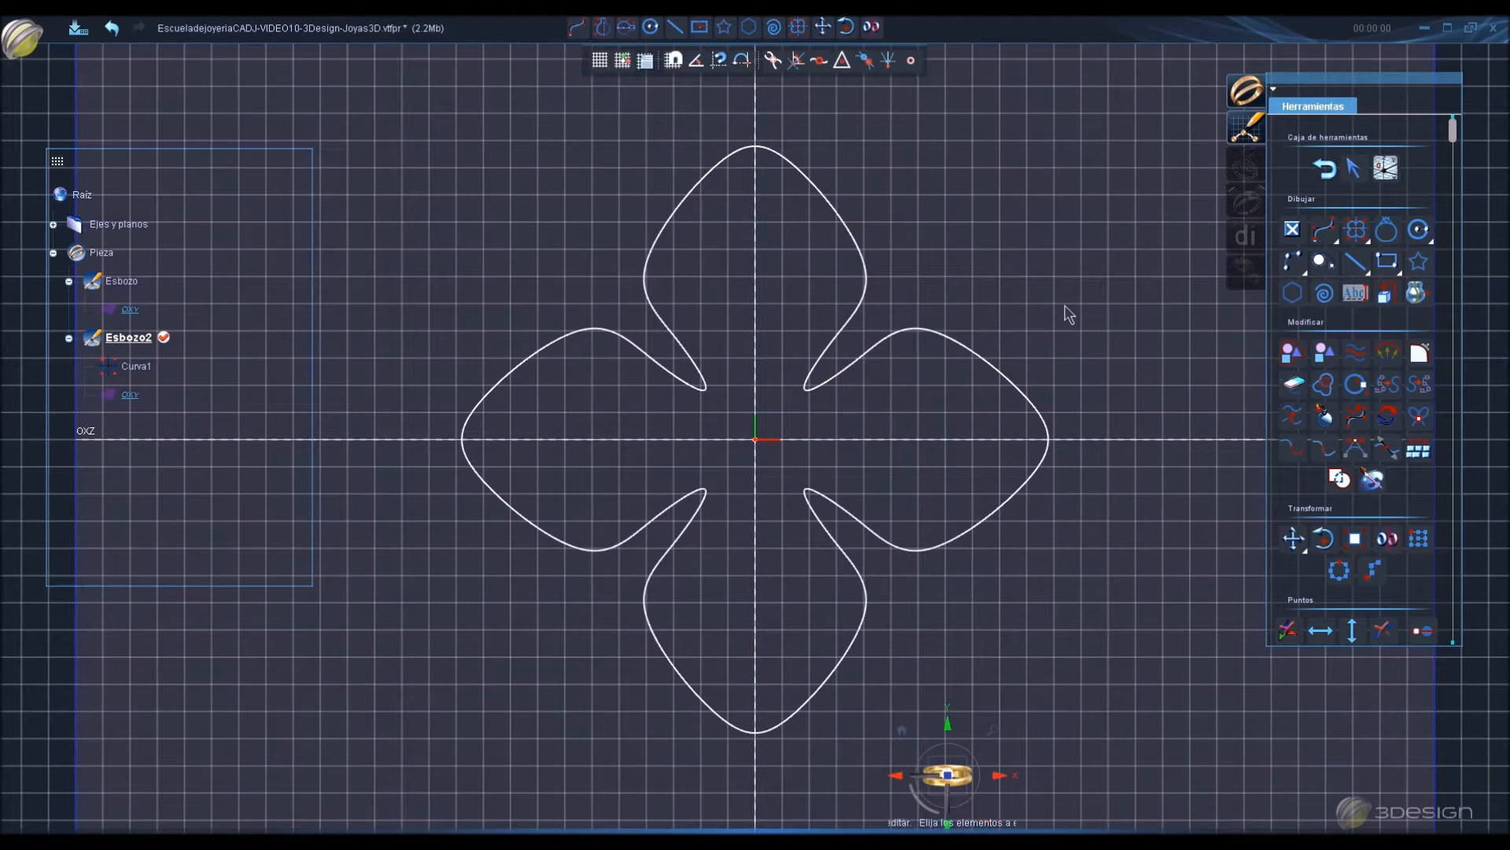
Delete the curve's control point at (1, 1) mm, nearest the origin, to make the notches between the petals shallower.
{"action": "left_click", "coordinate": [807, 390]}
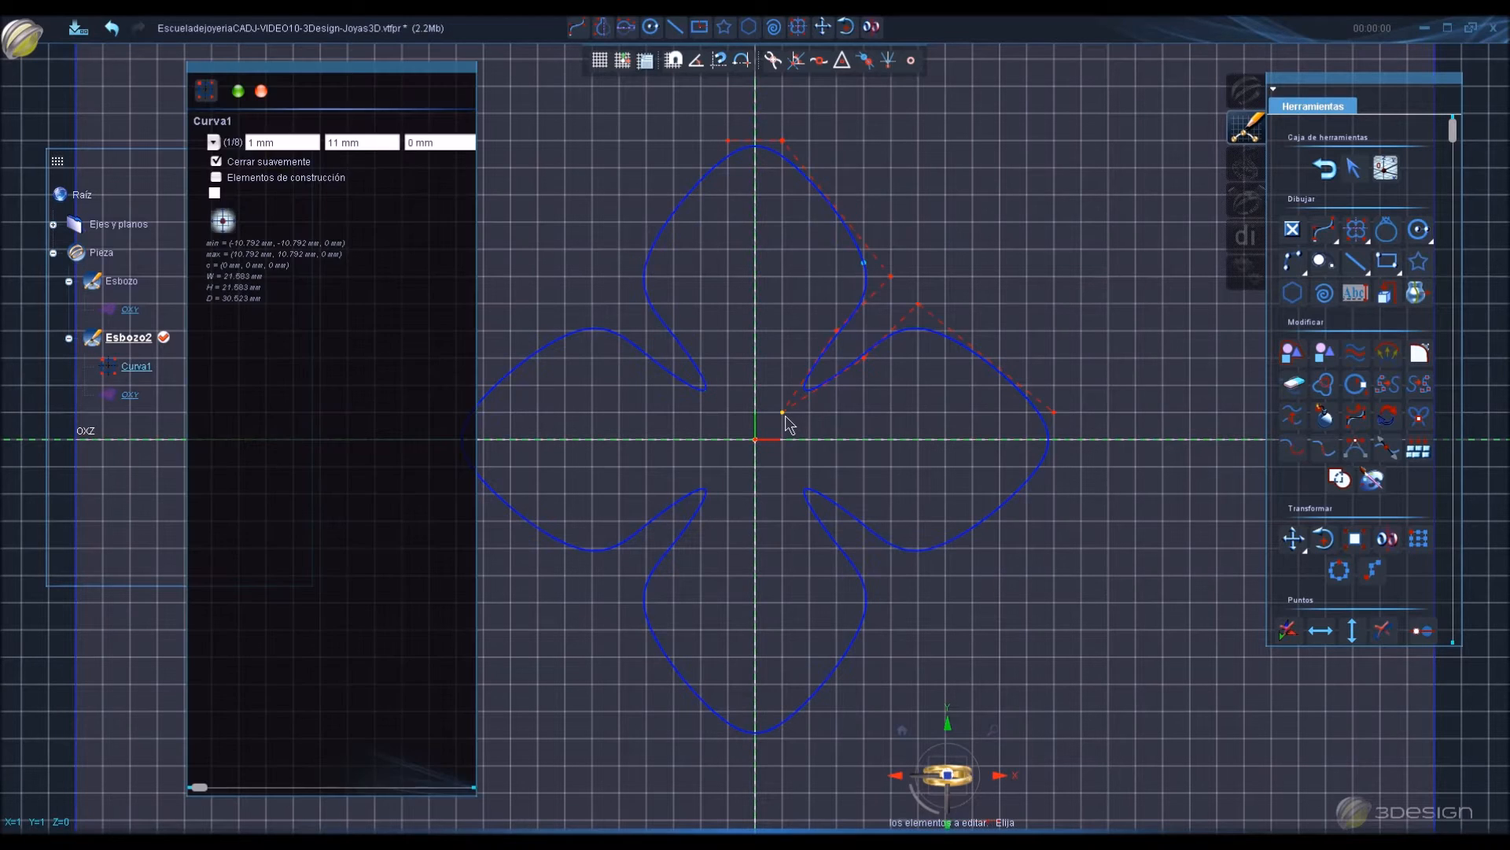
{"action": "right_click", "coordinate": [789, 418]}
{"action": "right_click", "coordinate": [1072, 276]}
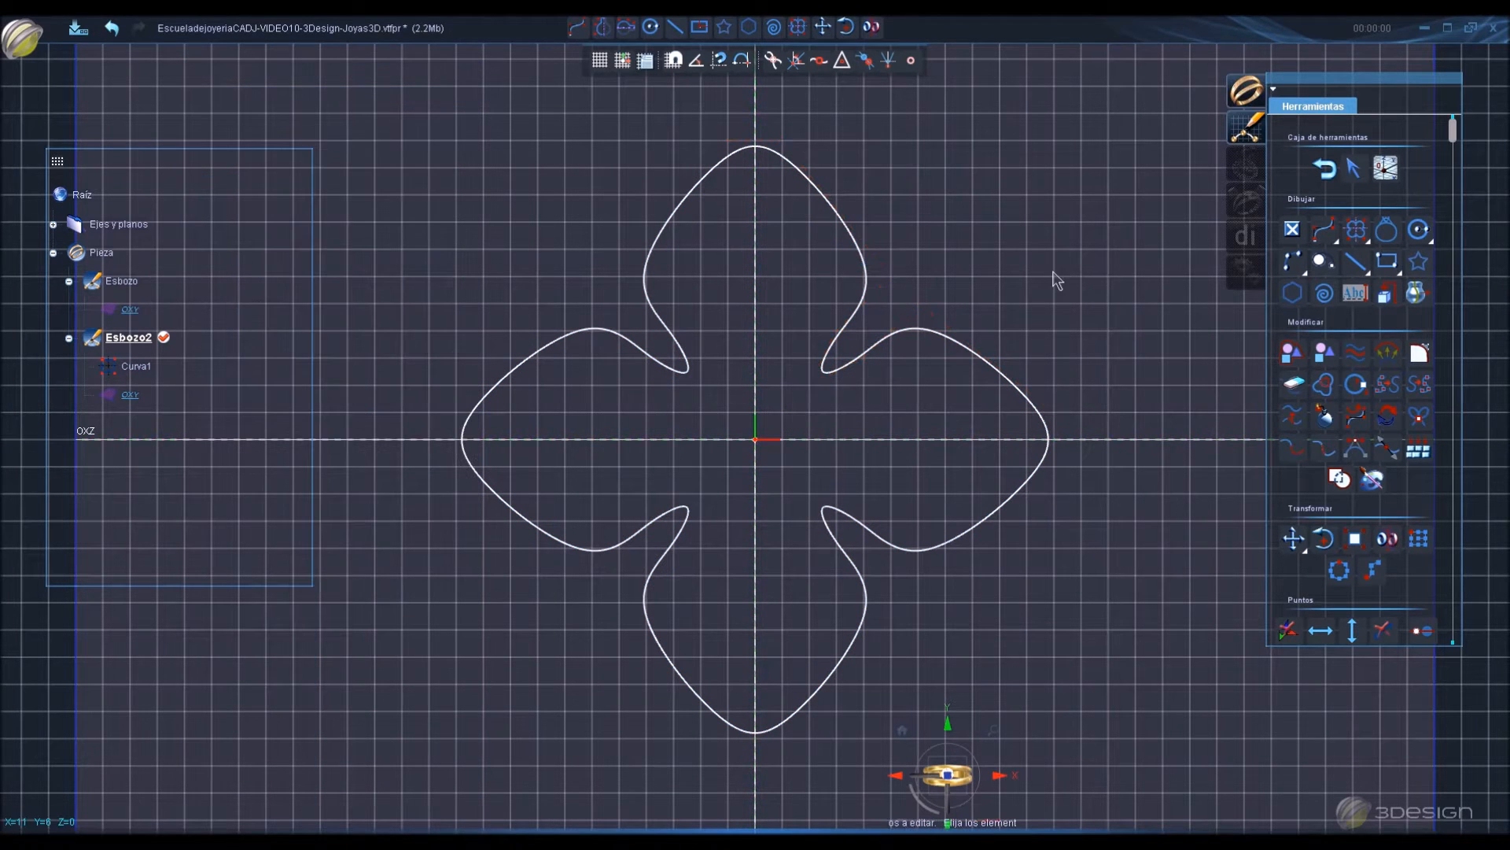
Exit the sketch back to the part and save the project file.
{"action": "right_click", "coordinate": [1107, 244]}
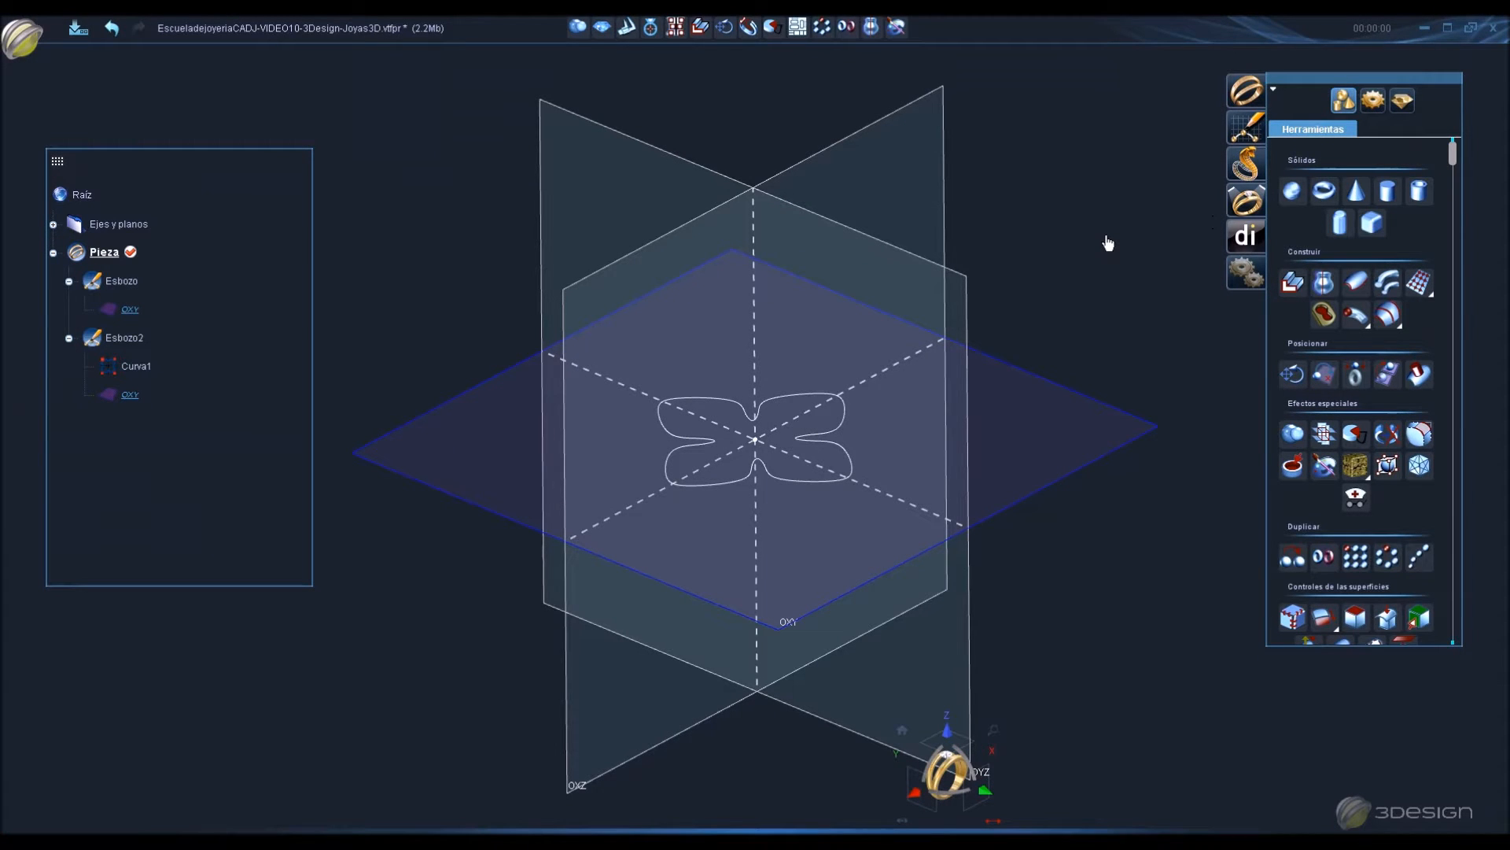
{"action": "key", "text": "ctrl+s"}
Create a modified curve from the petal outline with an offset distance of 1.4 mm.
{"action": "left_click", "coordinate": [846, 412]}
{"action": "scroll", "coordinate": [1316, 488], "scroll_direction": "down", "scroll_amount": 3}
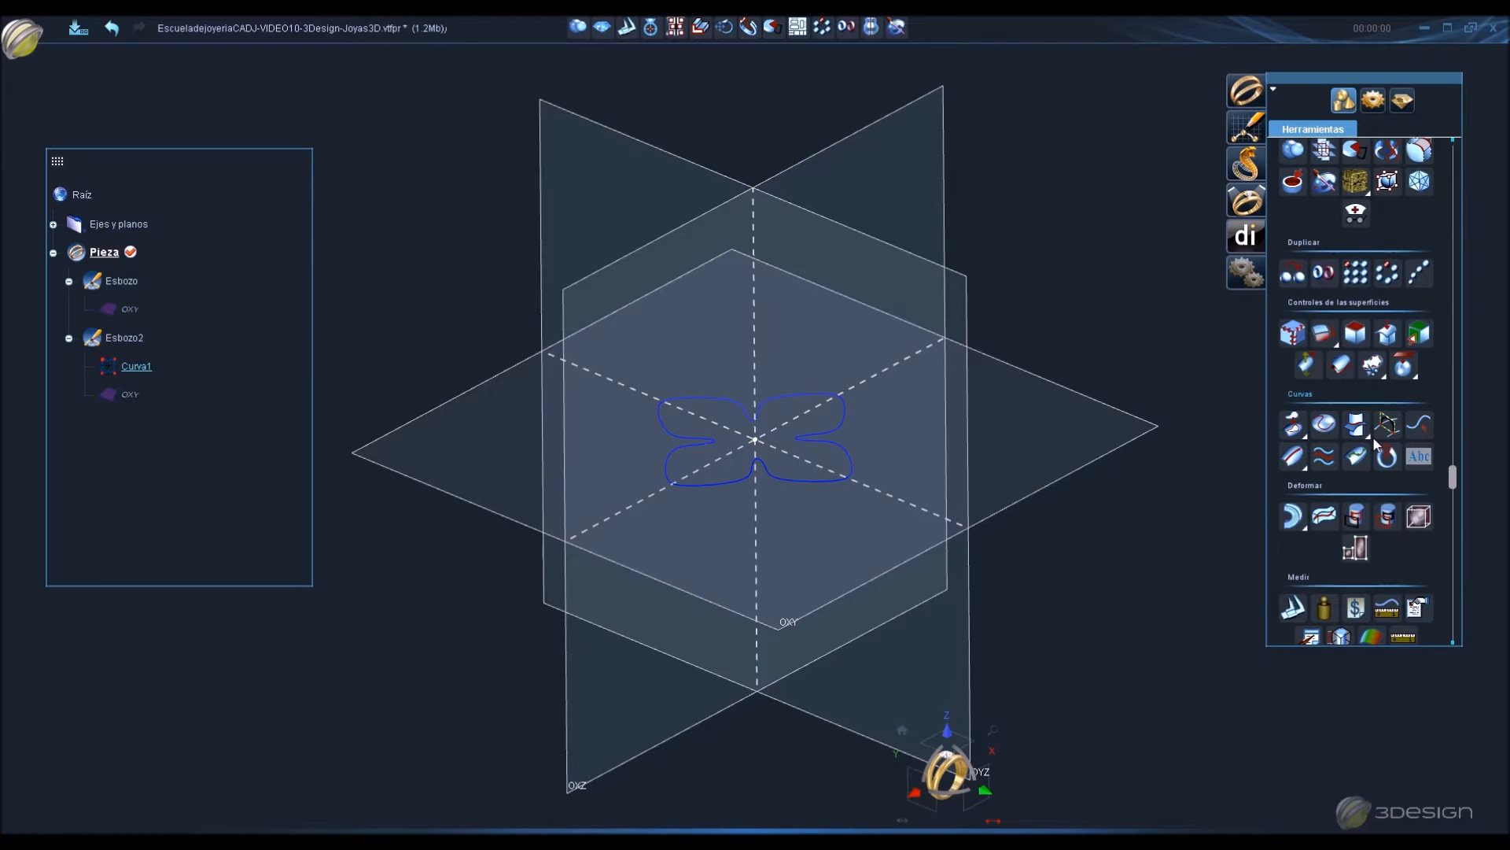
{"action": "left_click", "coordinate": [1414, 426]}
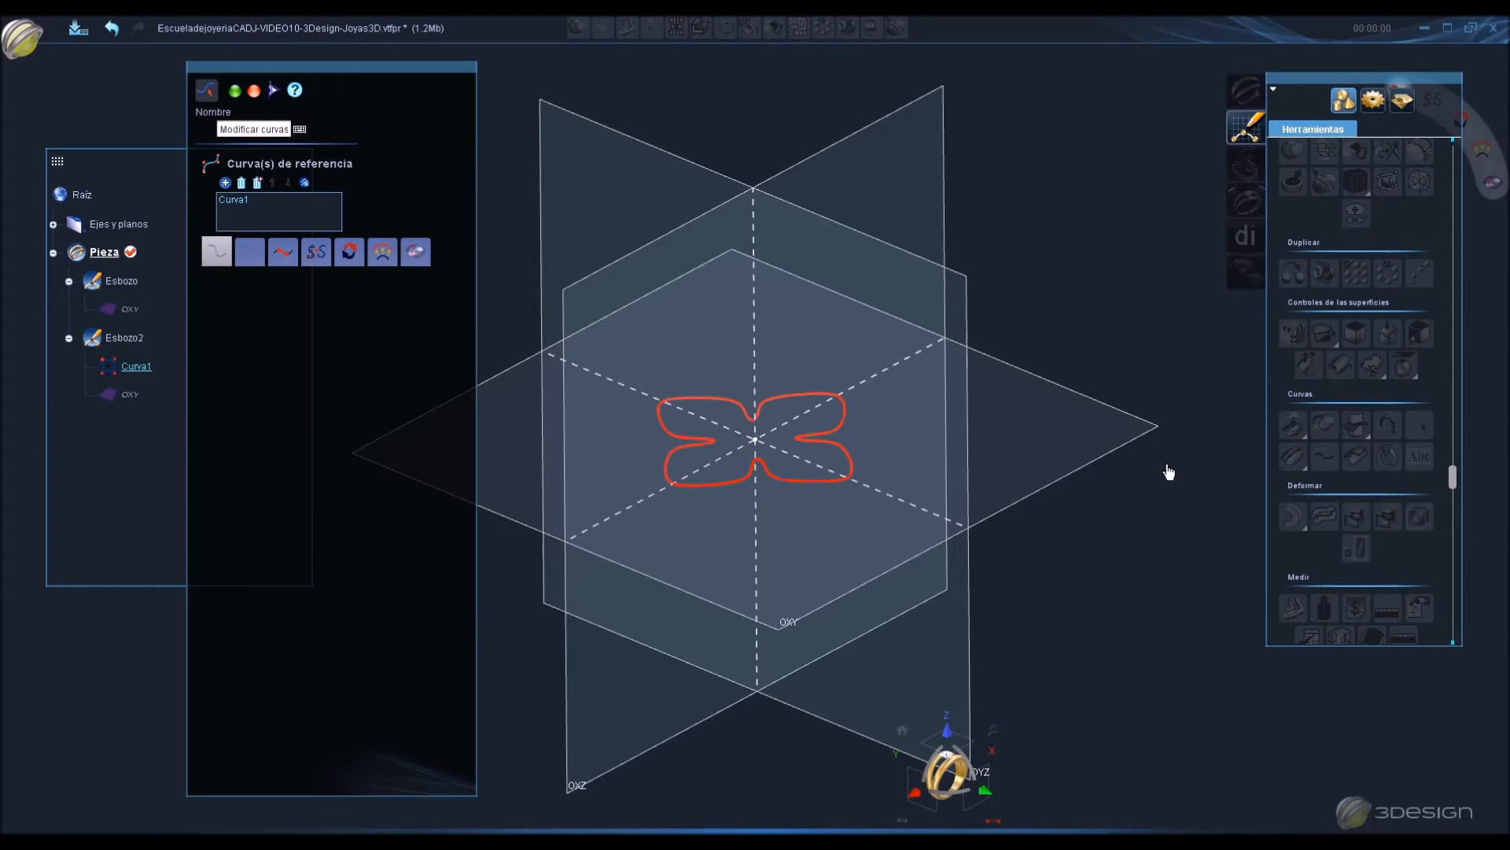
{"action": "left_click", "coordinate": [381, 254]}
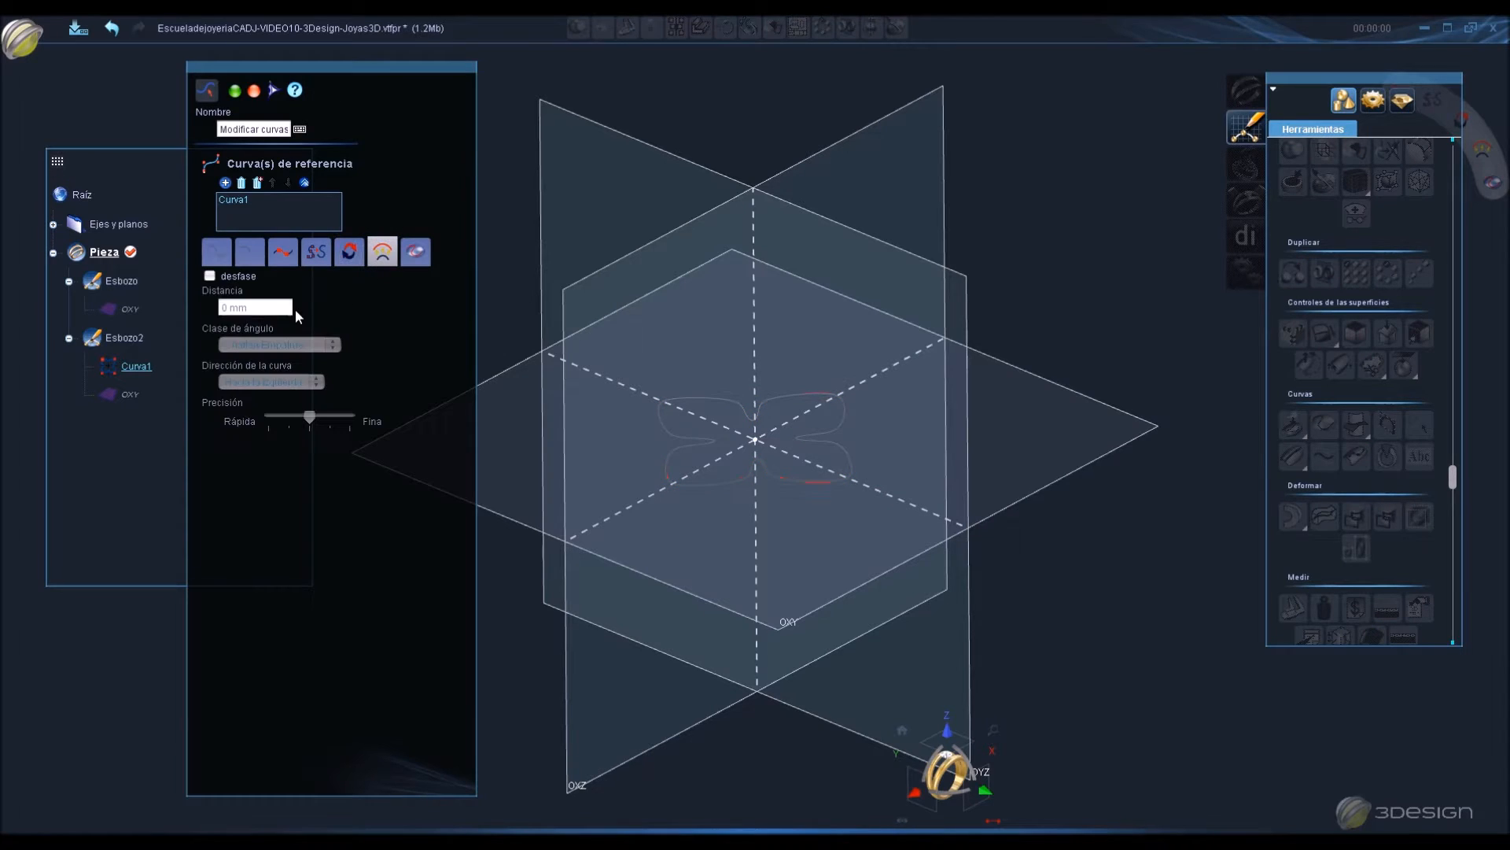
{"action": "left_click", "coordinate": [210, 275]}
{"action": "double_click", "coordinate": [254, 307]}
{"action": "type", "text": "1.4"}
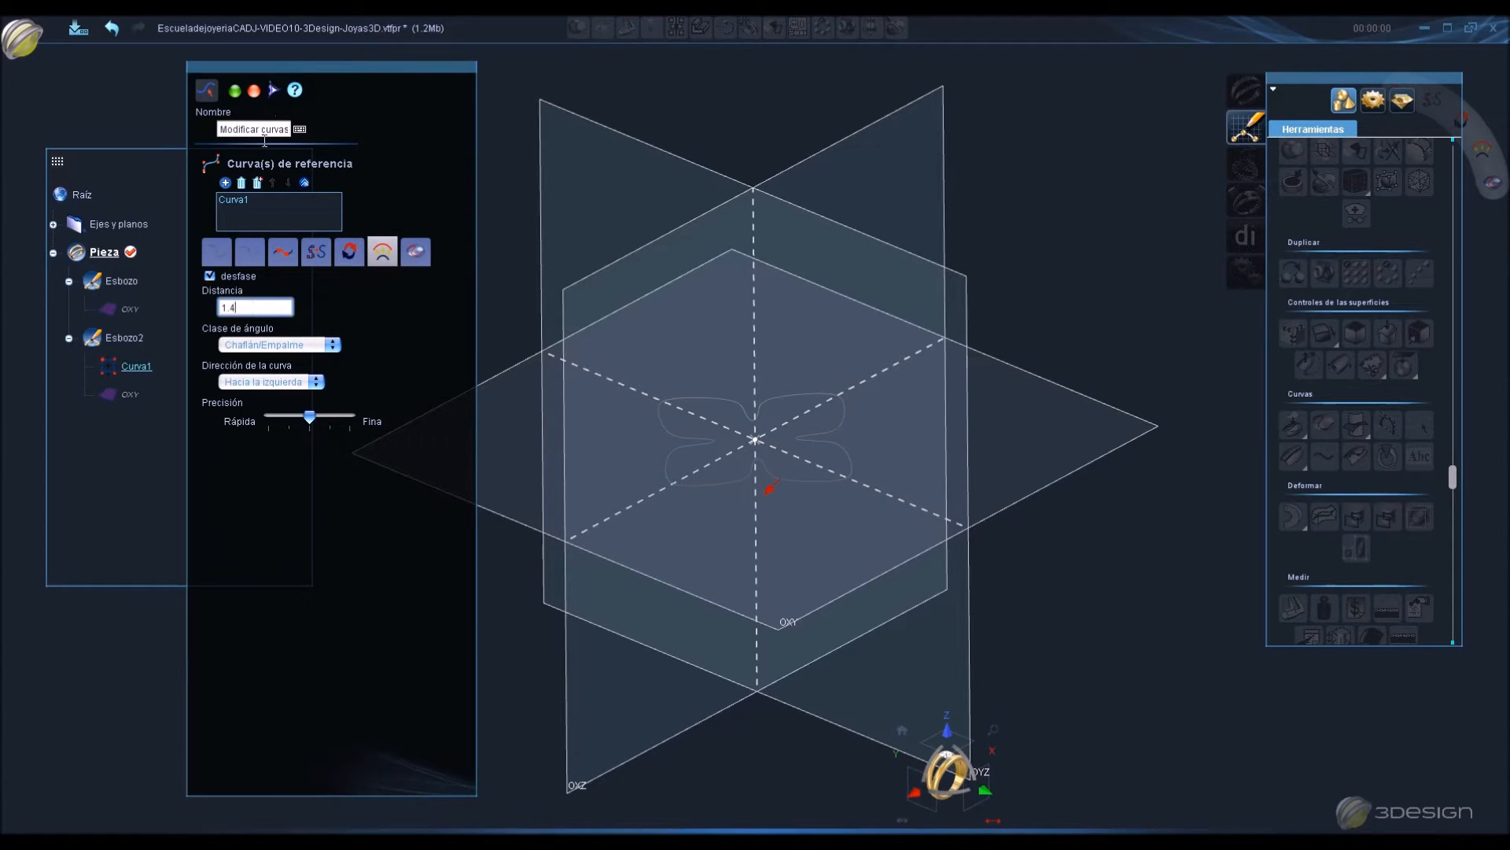
{"action": "left_click", "coordinate": [263, 130]}
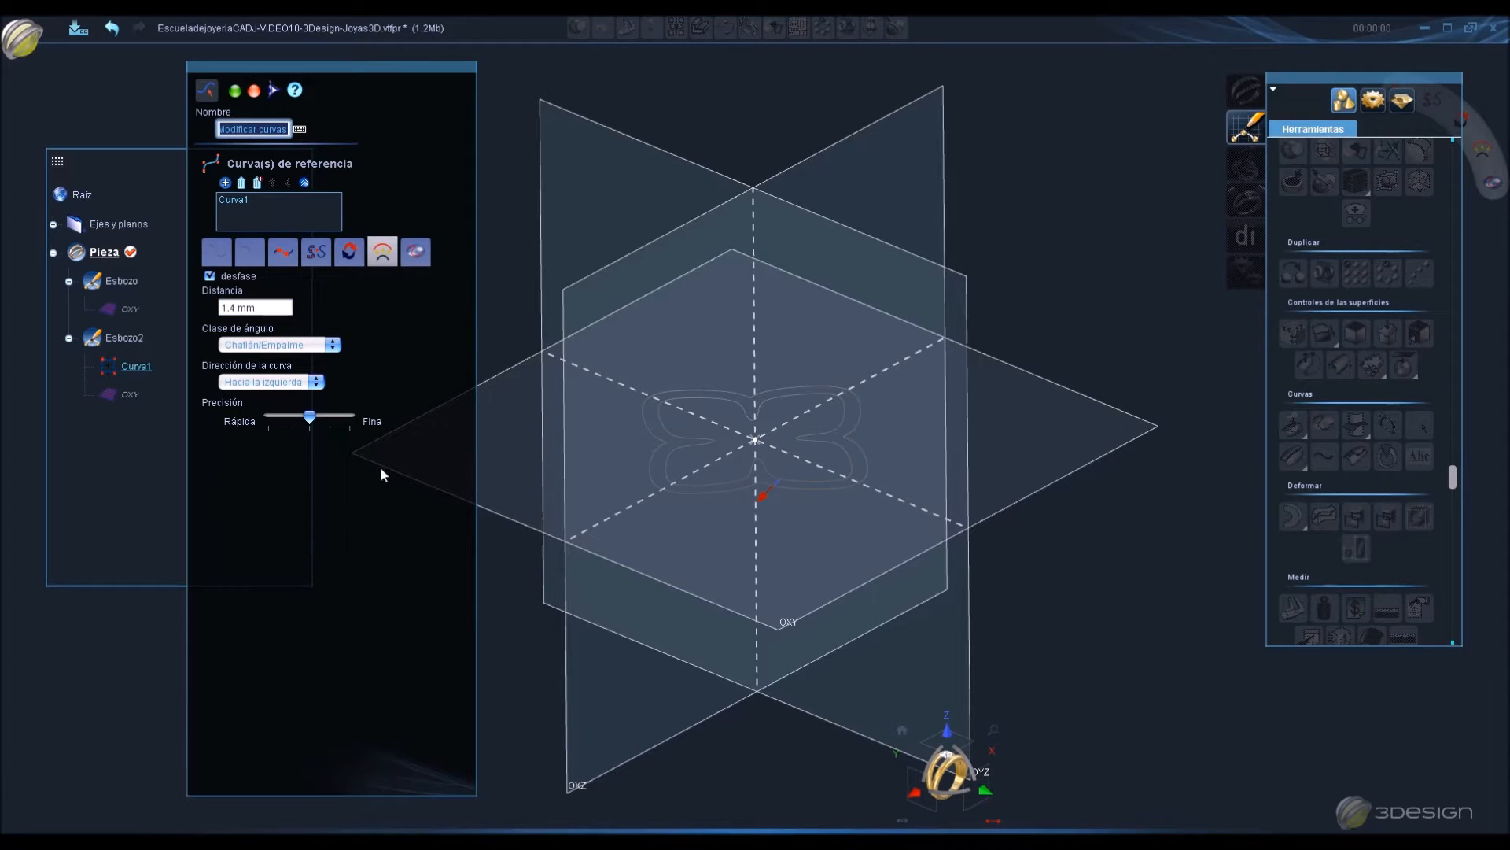
Reverse the offset direction so it runs inside the outline, raise the precision towards fine and accept the modified curve.
{"action": "left_click", "coordinate": [269, 383]}
{"action": "left_click", "coordinate": [268, 395]}
{"action": "left_click", "coordinate": [337, 417]}
{"action": "middle_click_drag", "start_coordinate": [849, 353], "coordinate": [570, 555]}
{"action": "key", "text": "Return"}
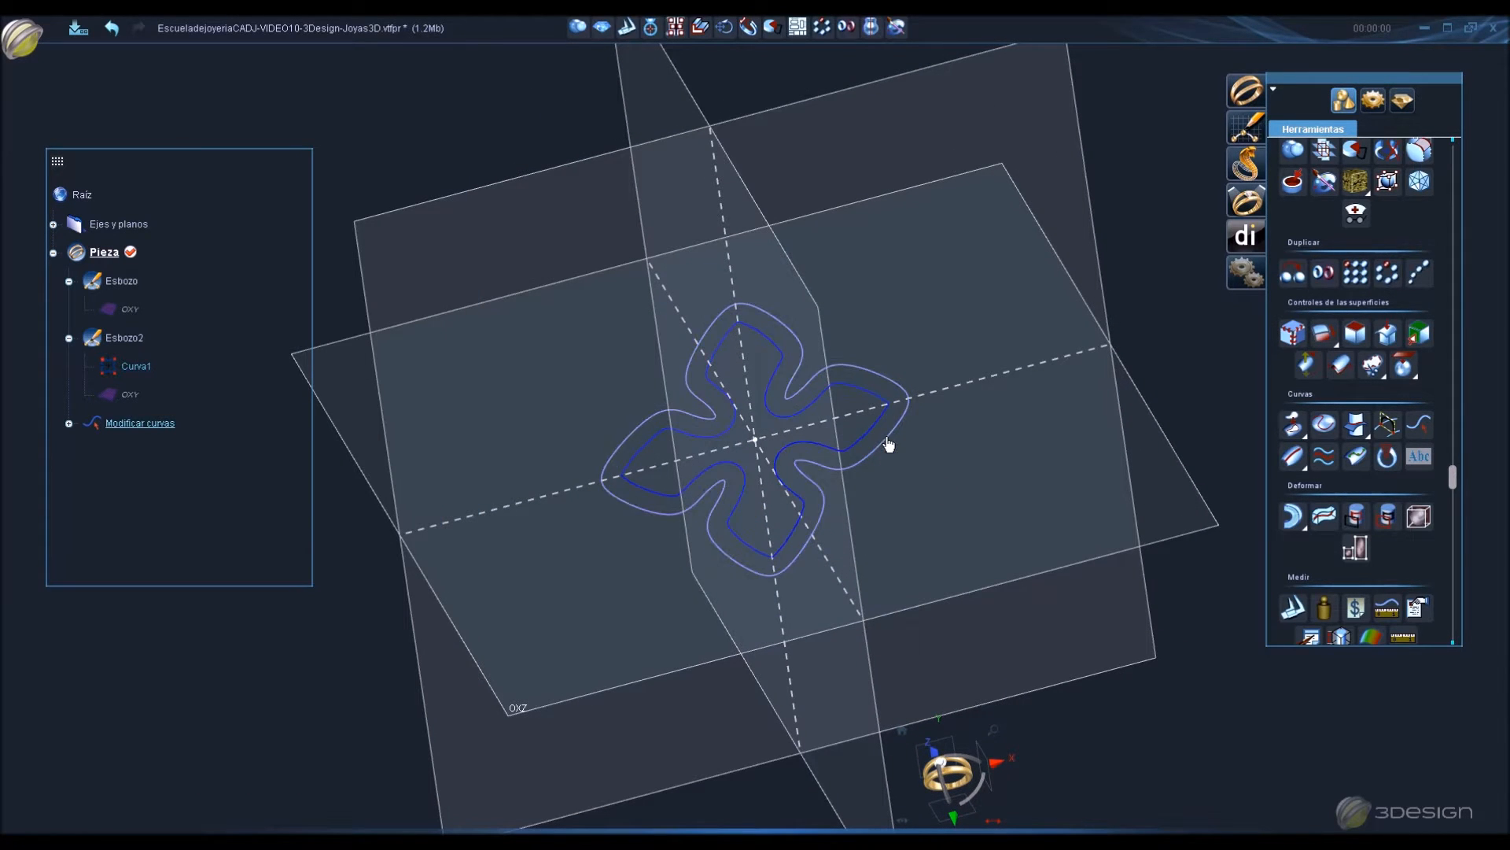
Extrude the outline together with its inner offset curve to a height of 1.4 mm.
{"action": "left_click", "coordinate": [165, 425]}
{"action": "scroll", "coordinate": [1303, 307], "scroll_direction": "up", "scroll_amount": 5}
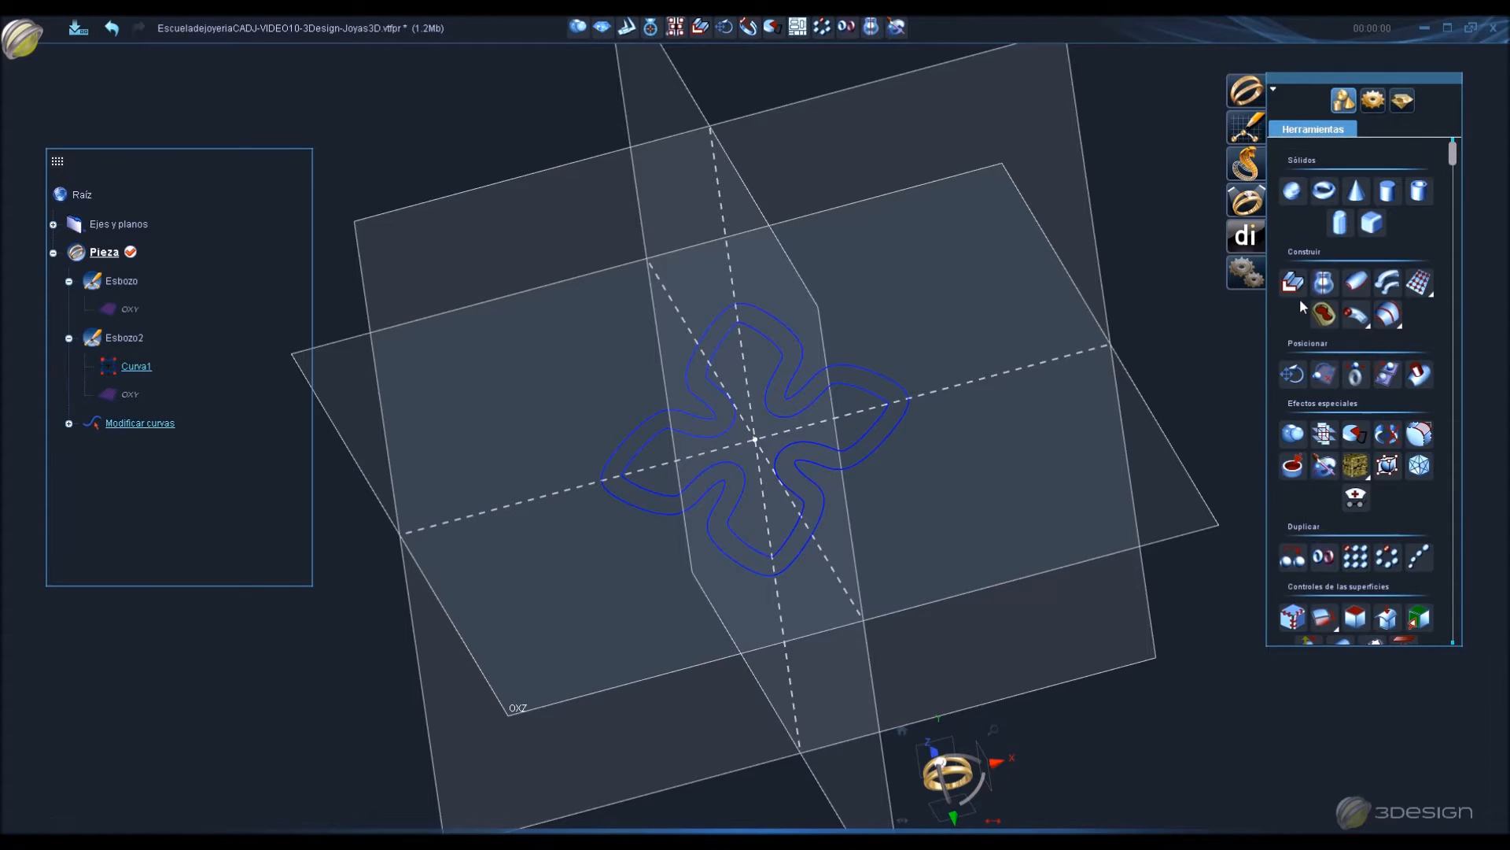
{"action": "left_click", "coordinate": [1291, 288]}
{"action": "double_click", "coordinate": [268, 430]}
{"action": "type", "text": "1.4"}
{"action": "key", "text": "Return"}
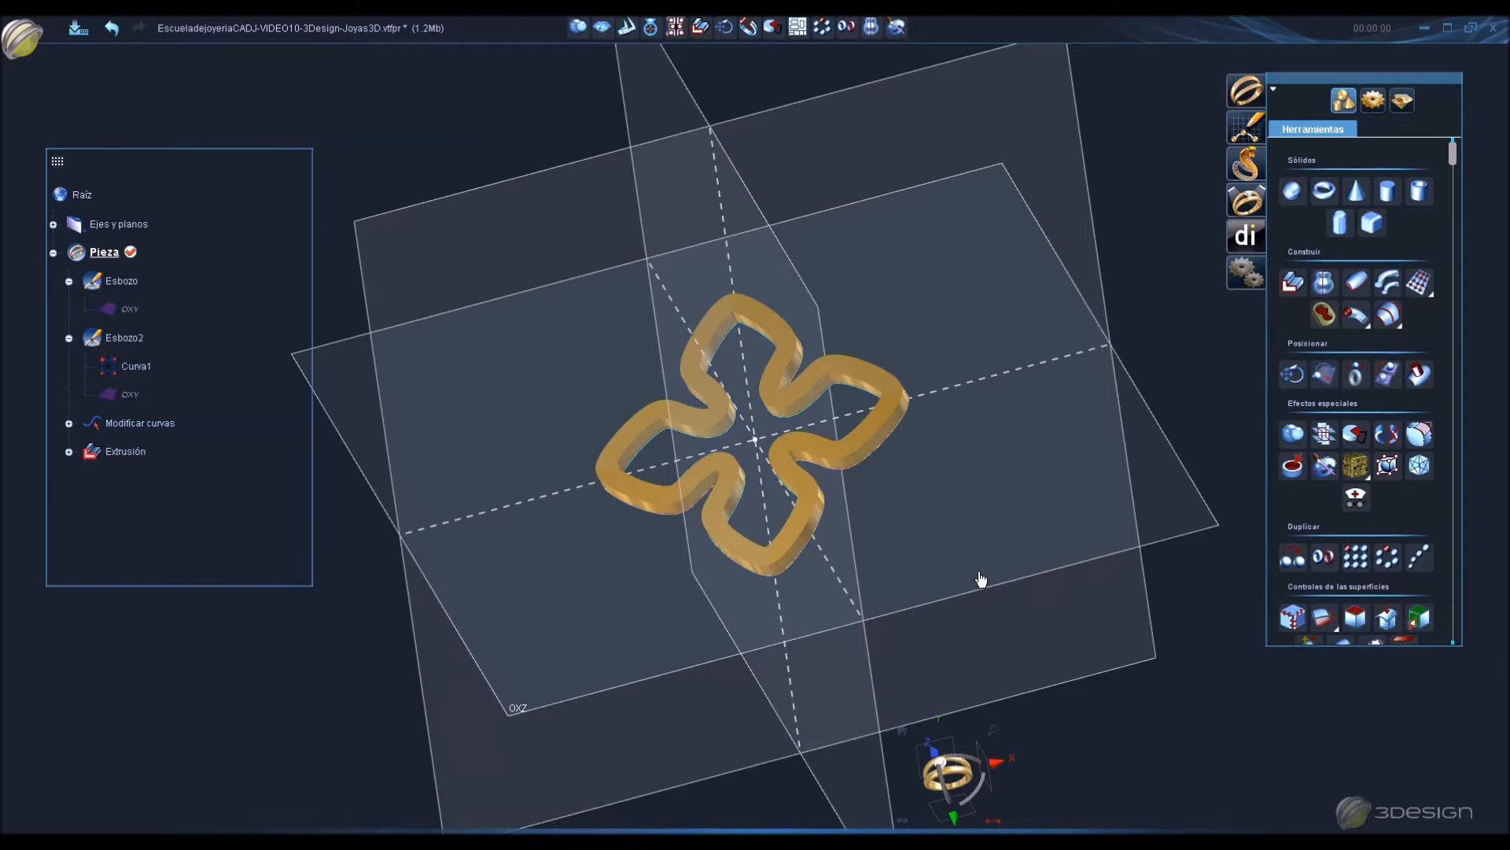
Fillet all edges of the extruded petal frame with a 0.05 mm radius.
{"action": "scroll", "coordinate": [1049, 477], "scroll_direction": "up", "scroll_amount": 3}
{"action": "right_click_drag", "start_coordinate": [1065, 485], "coordinate": [1166, 651]}
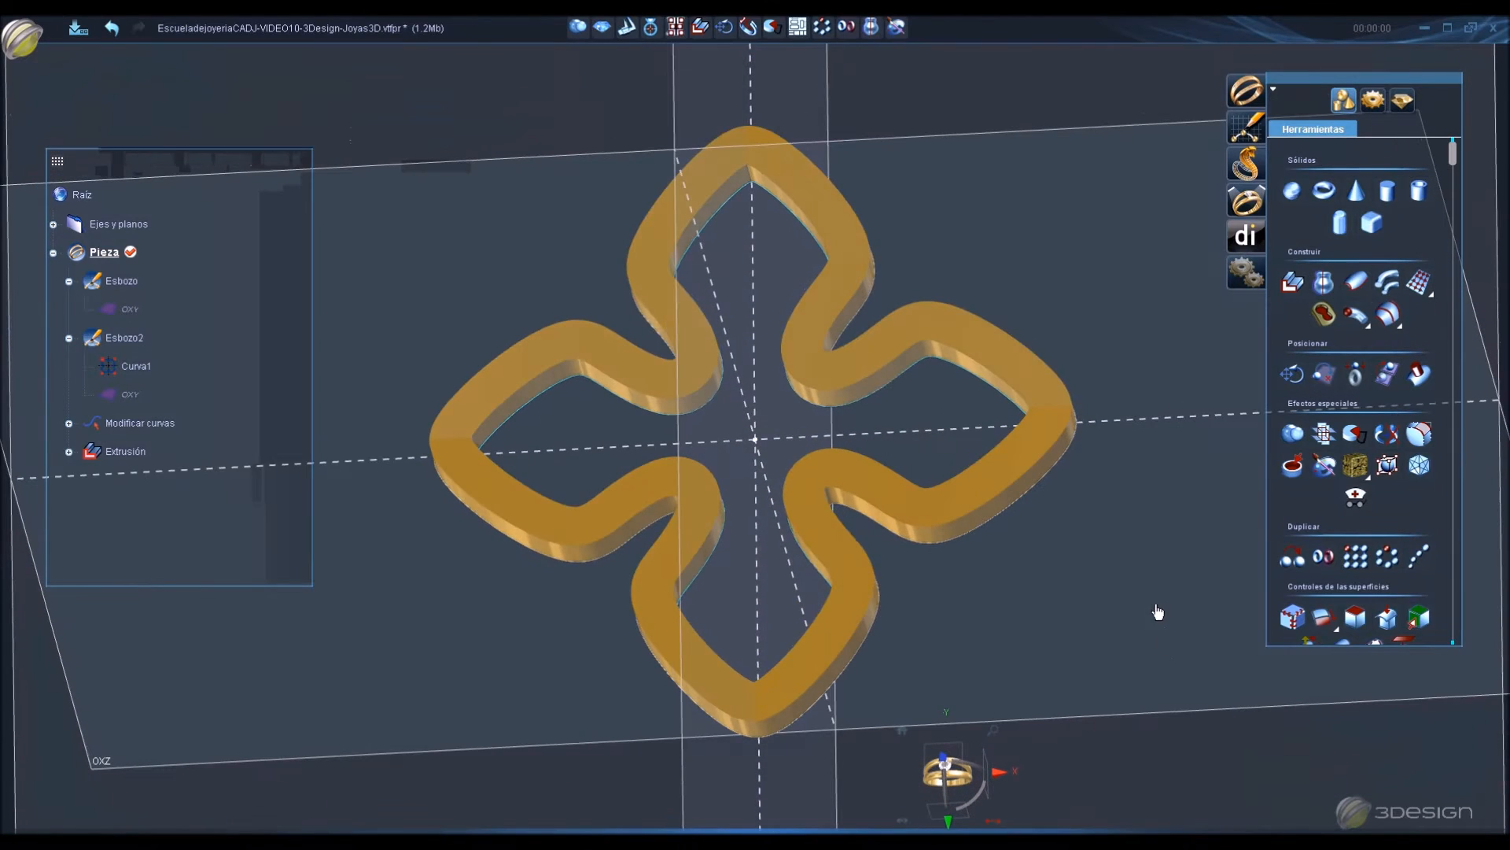
{"action": "left_click", "coordinate": [1063, 421]}
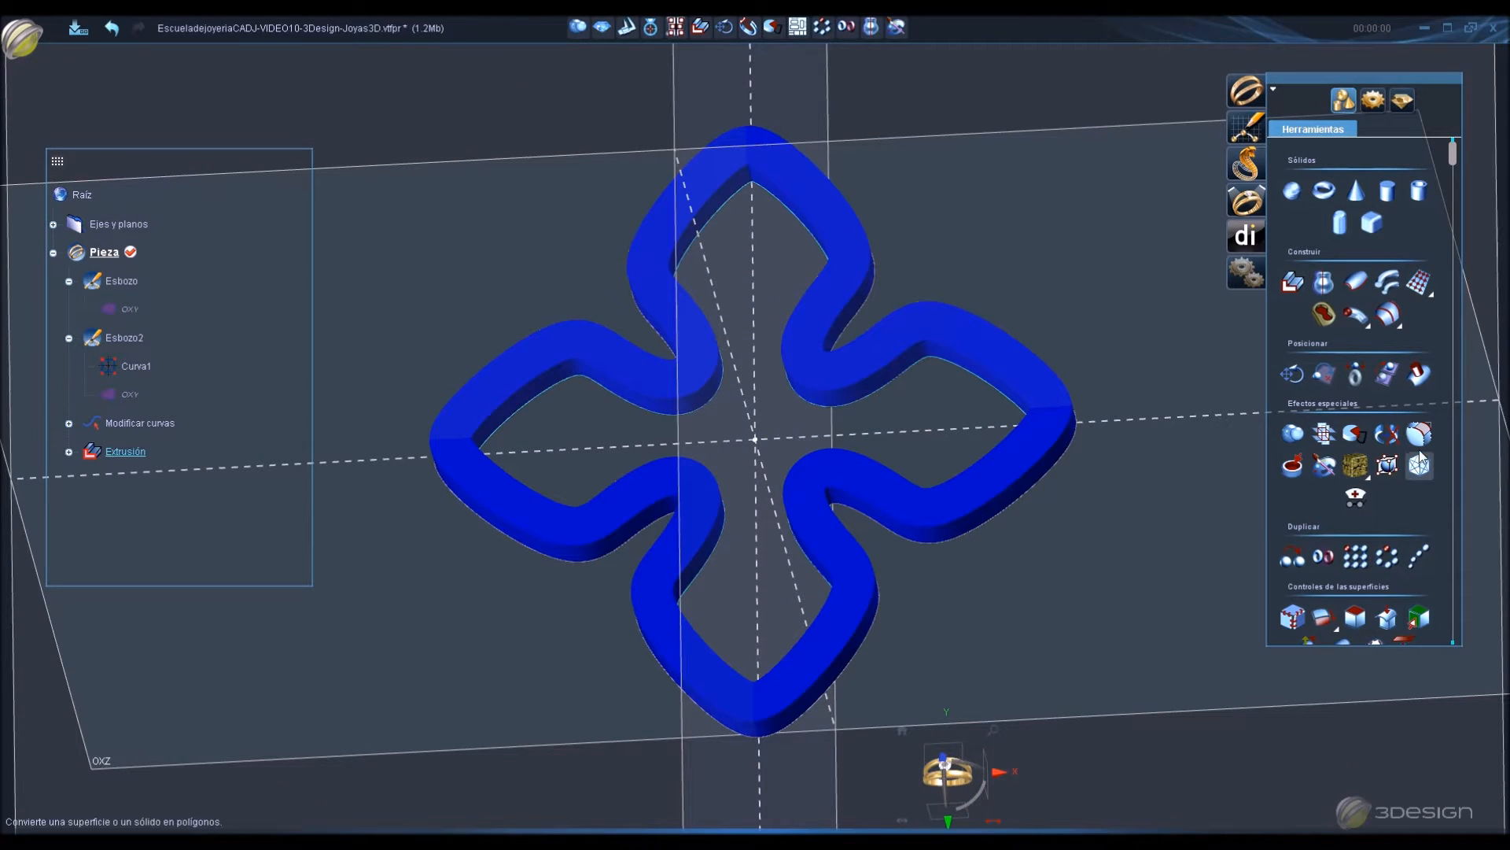
{"action": "left_click", "coordinate": [1404, 432]}
{"action": "left_click", "coordinate": [290, 399]}
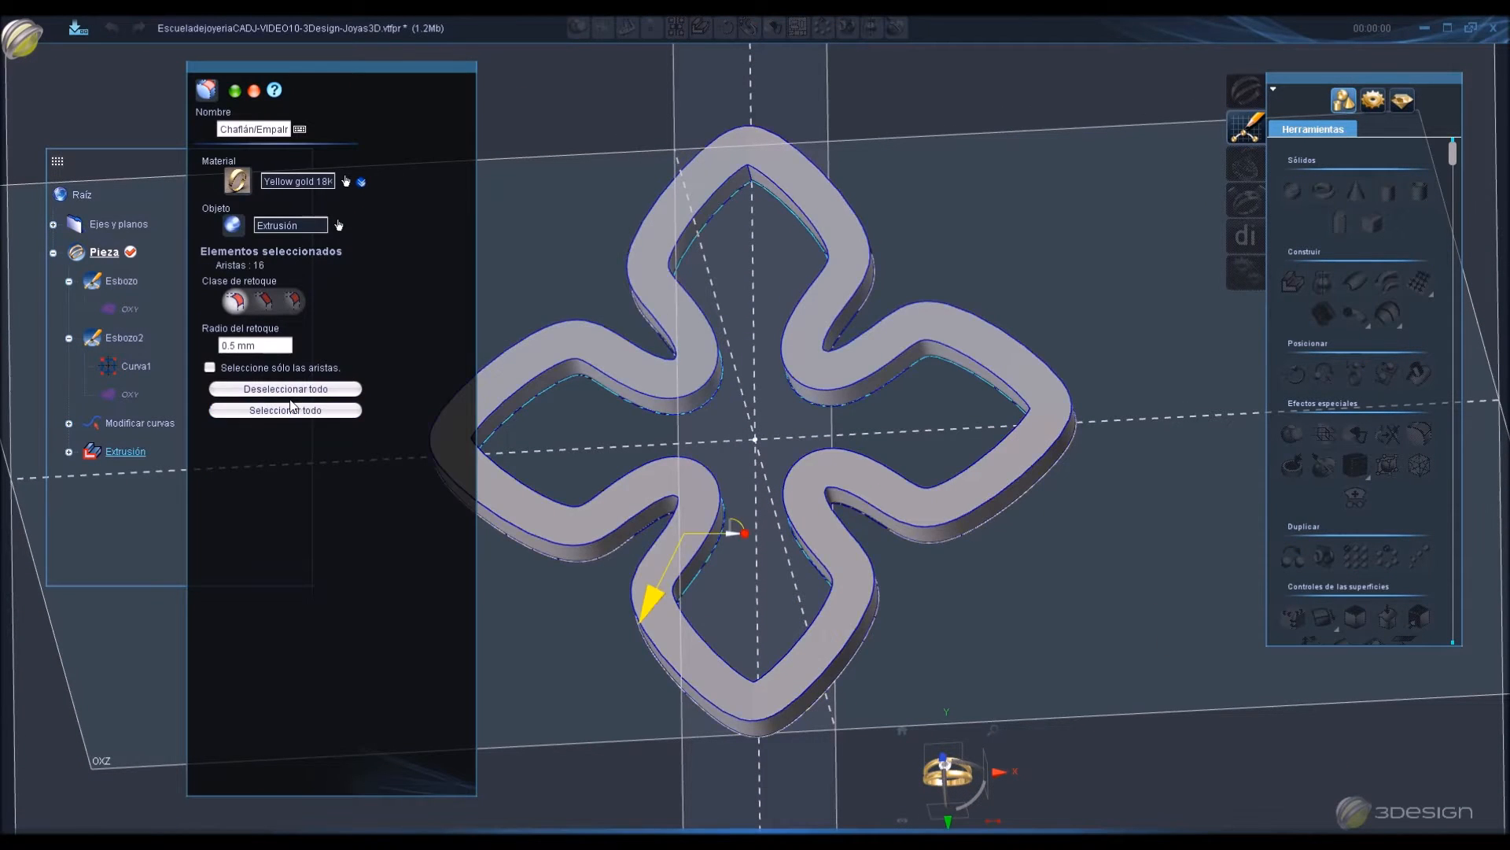
{"action": "left_click", "coordinate": [271, 345]}
{"action": "type", "text": ".05"}
{"action": "key", "text": "Return"}
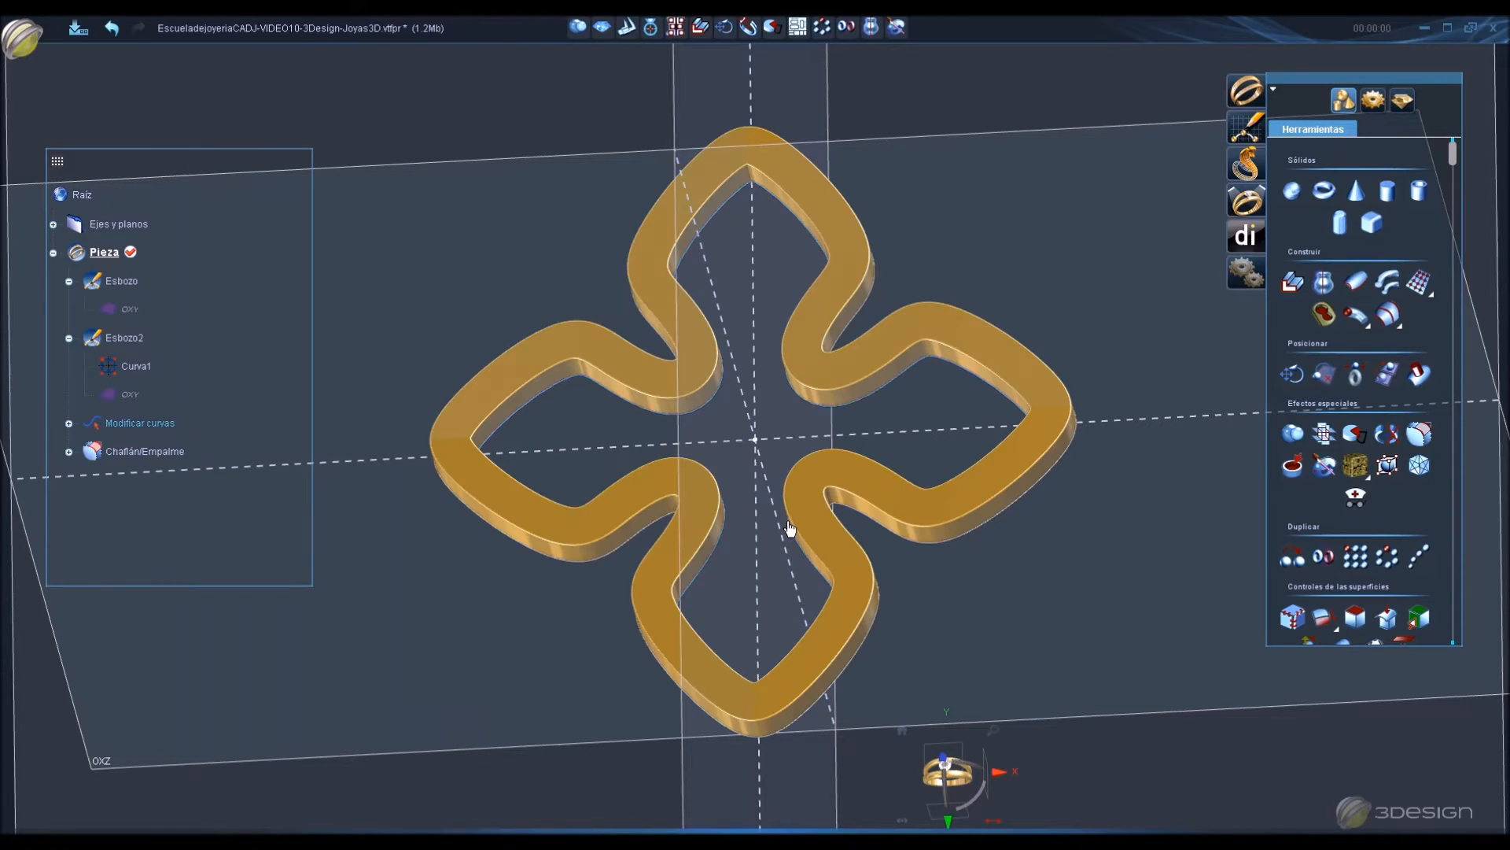
Edit the petal frame's fillet and set its radius to 0.1 mm.
{"action": "double_click", "coordinate": [901, 345]}
{"action": "left_click", "coordinate": [259, 344]}
{"action": "type", "text": ".1"}
{"action": "key", "text": "Return"}
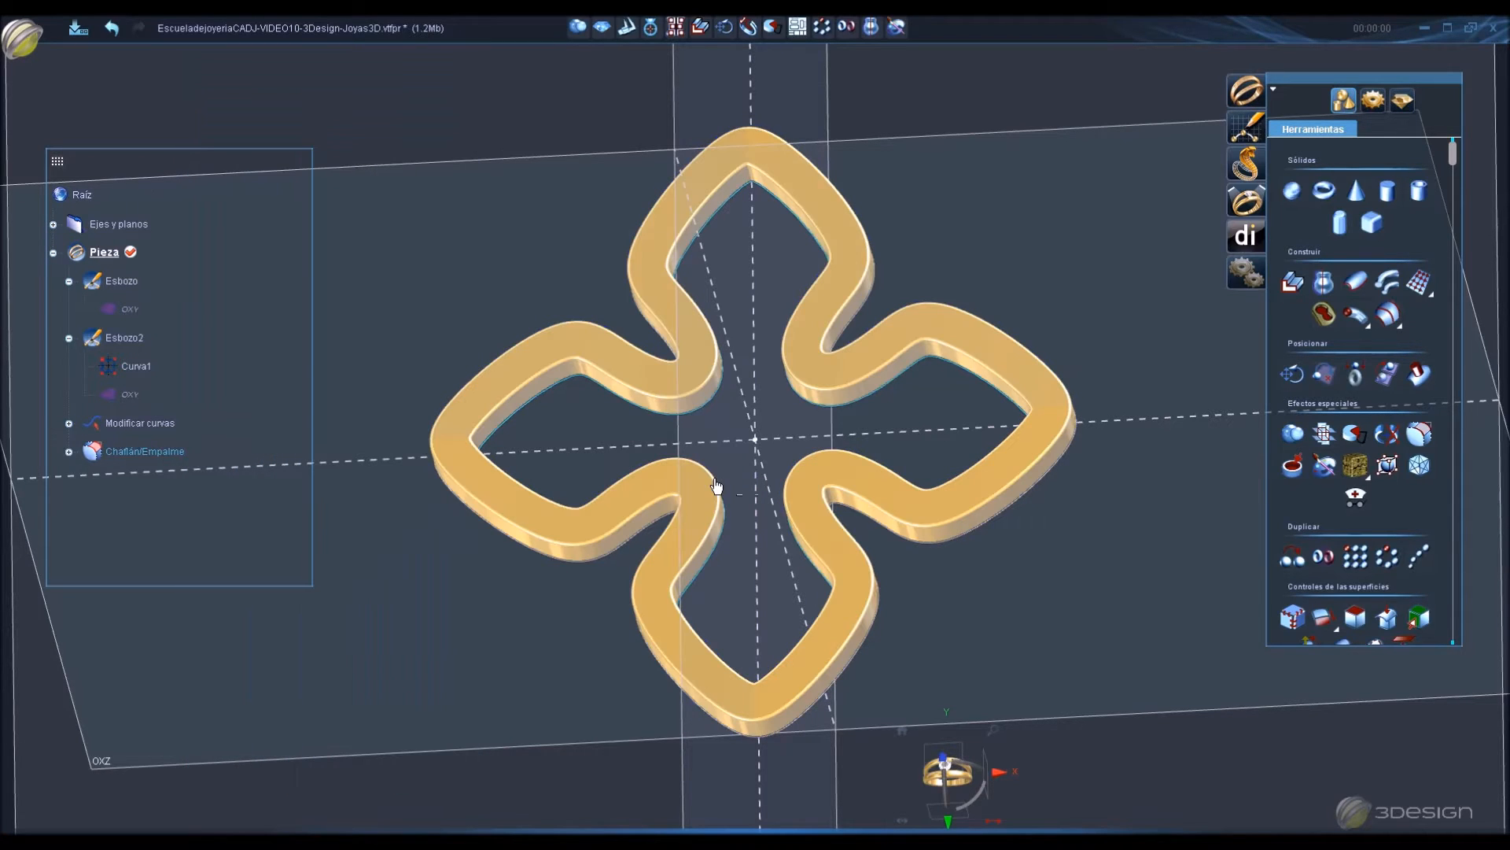
Save the project with the filleted petal frame.
{"action": "middle_click_drag", "start_coordinate": [1070, 546], "coordinate": [1020, 570]}
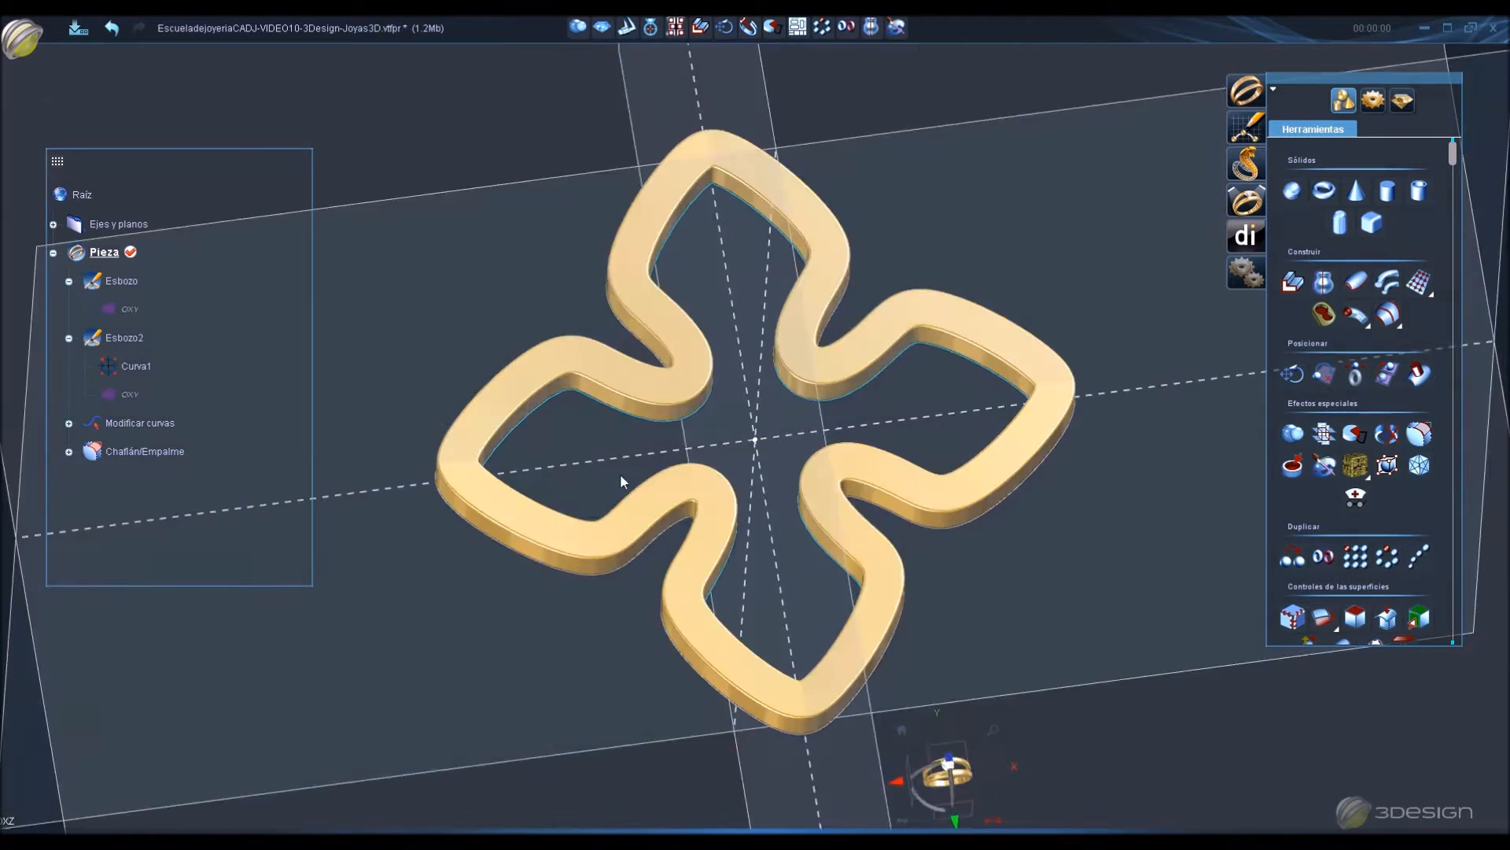
{"action": "scroll", "coordinate": [620, 476], "scroll_direction": "down", "scroll_amount": 5}
{"action": "key", "text": "ctrl+s"}
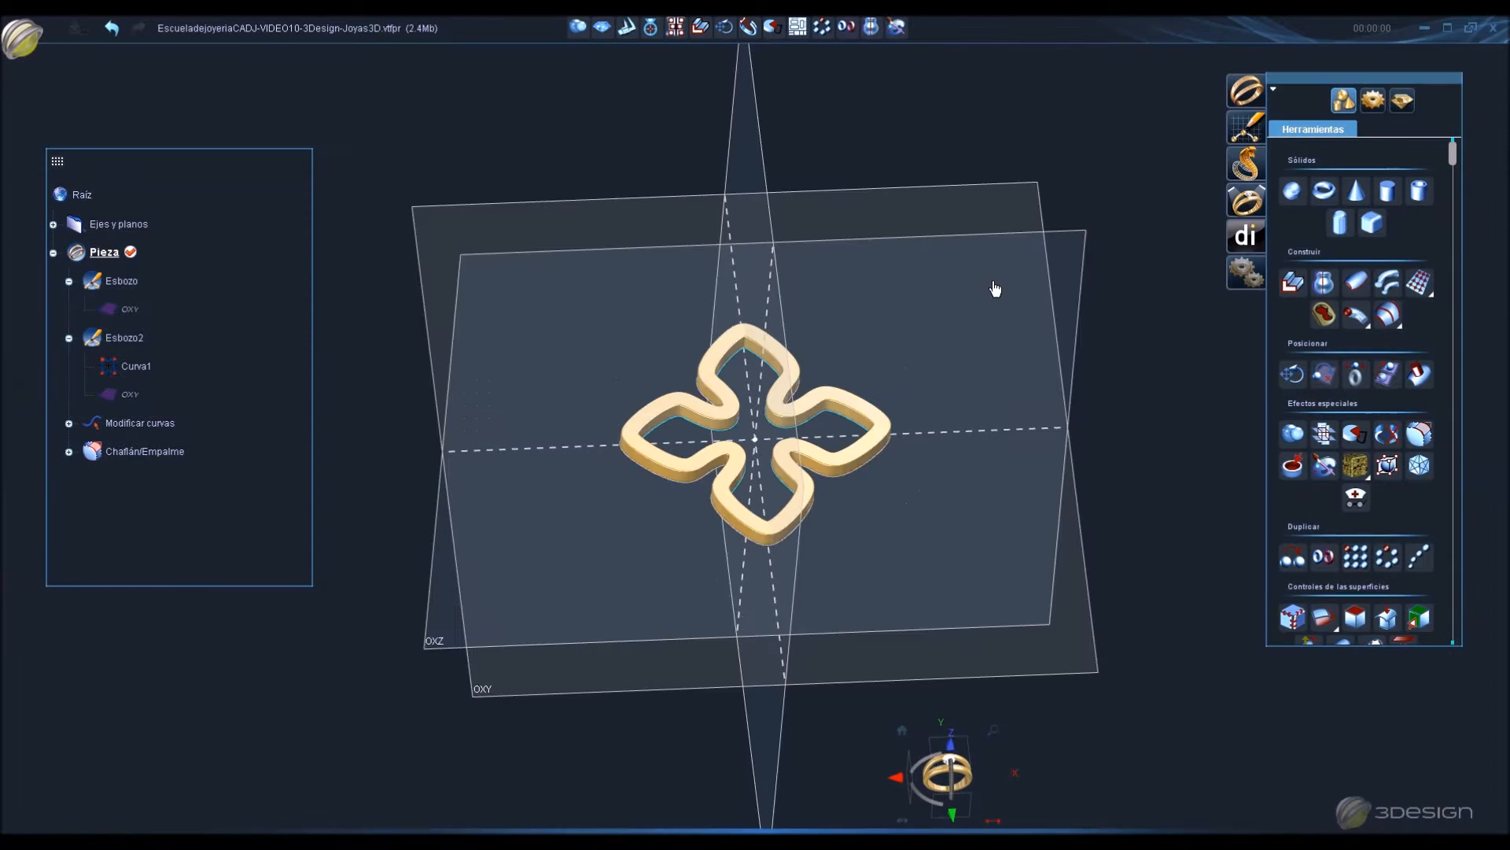
{"action": "middle_click_drag", "start_coordinate": [1025, 251], "coordinate": [998, 269]}
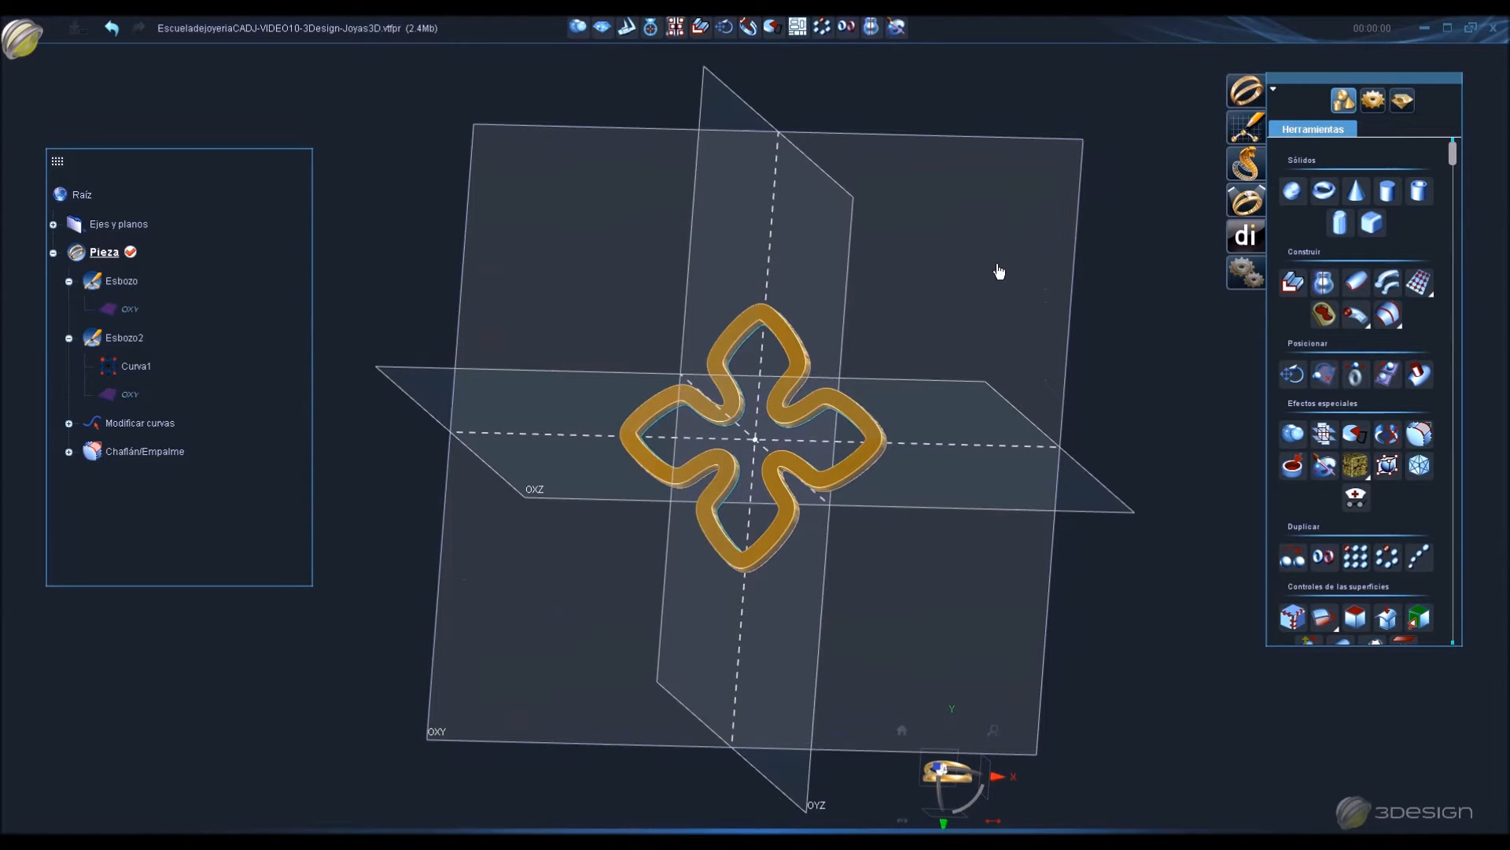
Sketch an open NURBS curve on the OXY plane, starting at 0, 7 mm, winding down near the centre and hooking back up to the right.
{"action": "left_click", "coordinate": [1085, 173]}
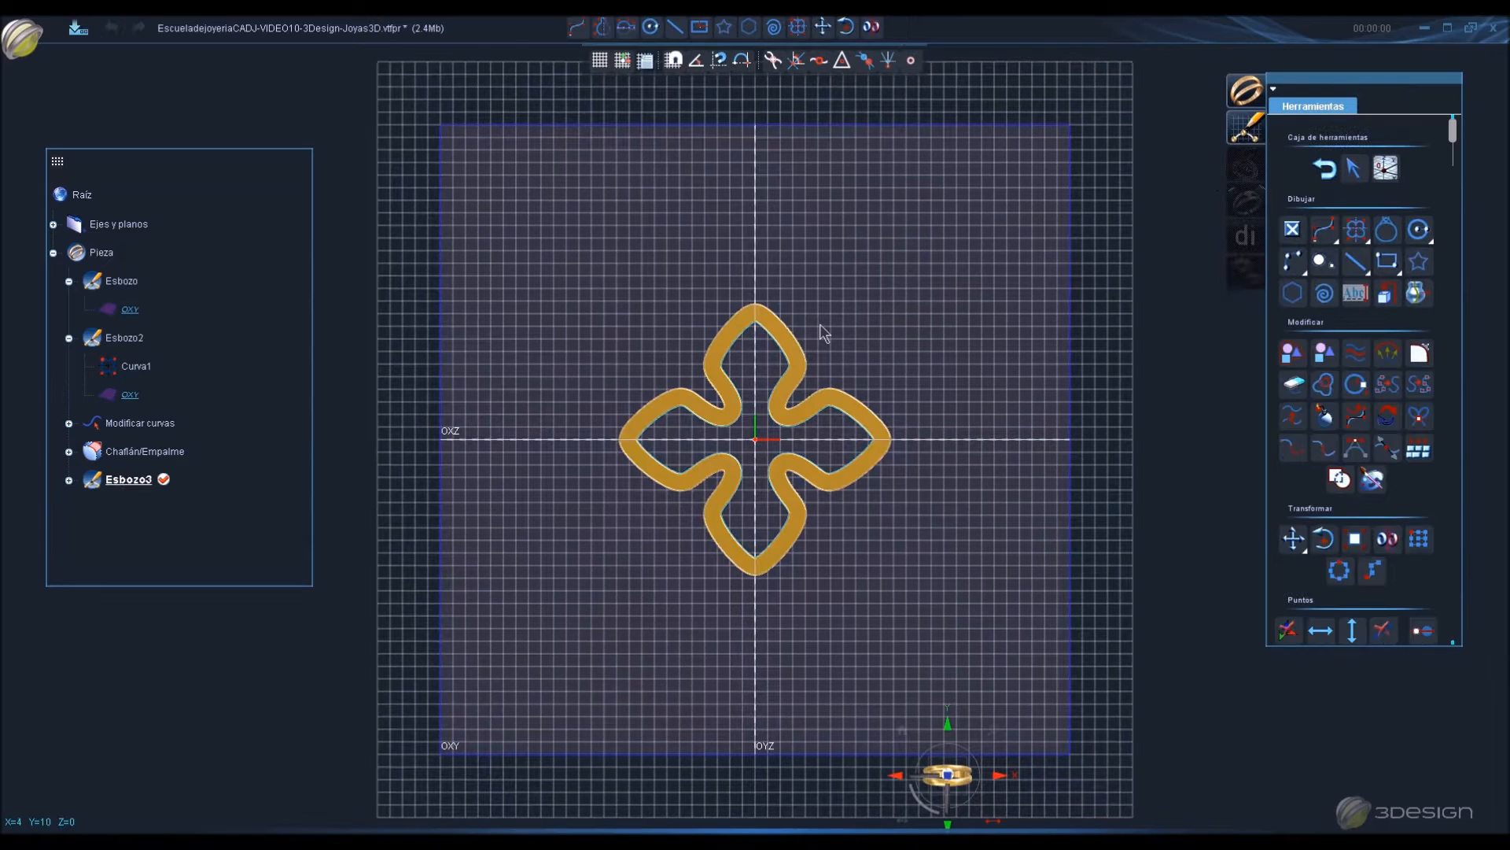
{"action": "scroll", "coordinate": [835, 340], "scroll_direction": "up", "scroll_amount": 5}
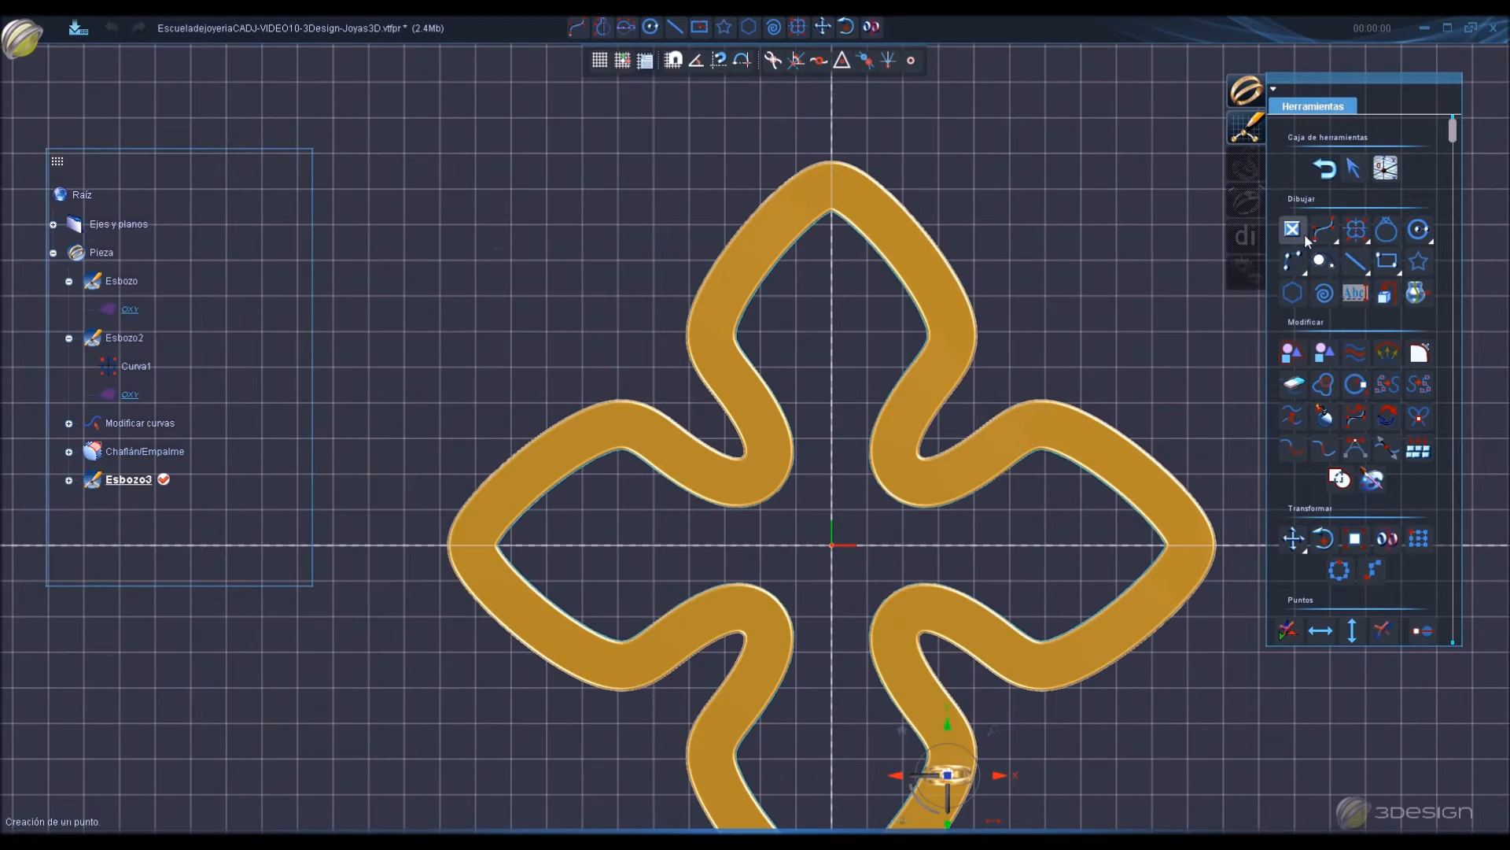
{"action": "left_click", "coordinate": [1323, 228]}
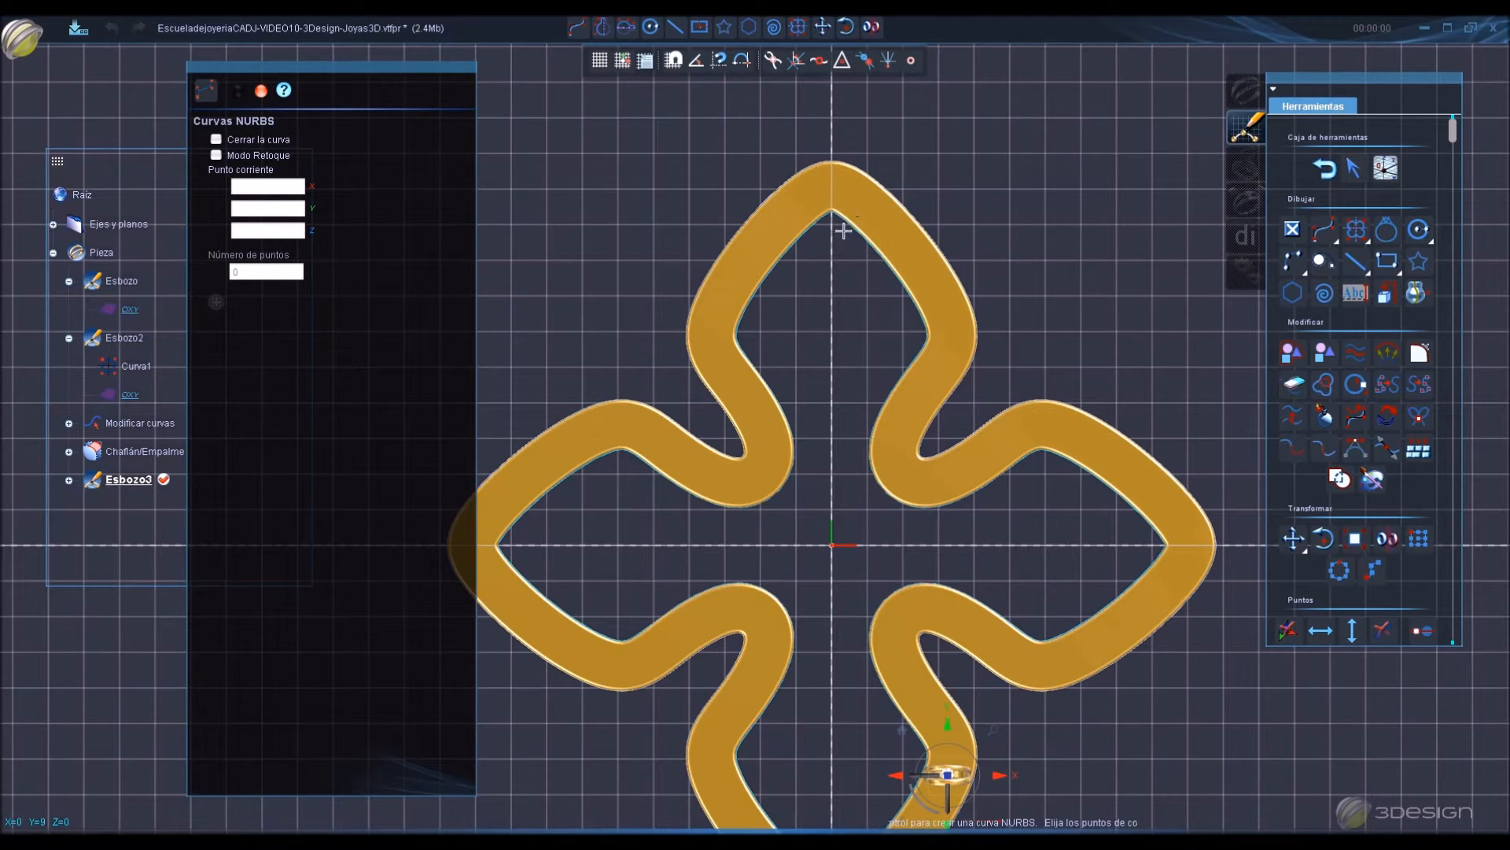
{"action": "left_click", "coordinate": [835, 295]}
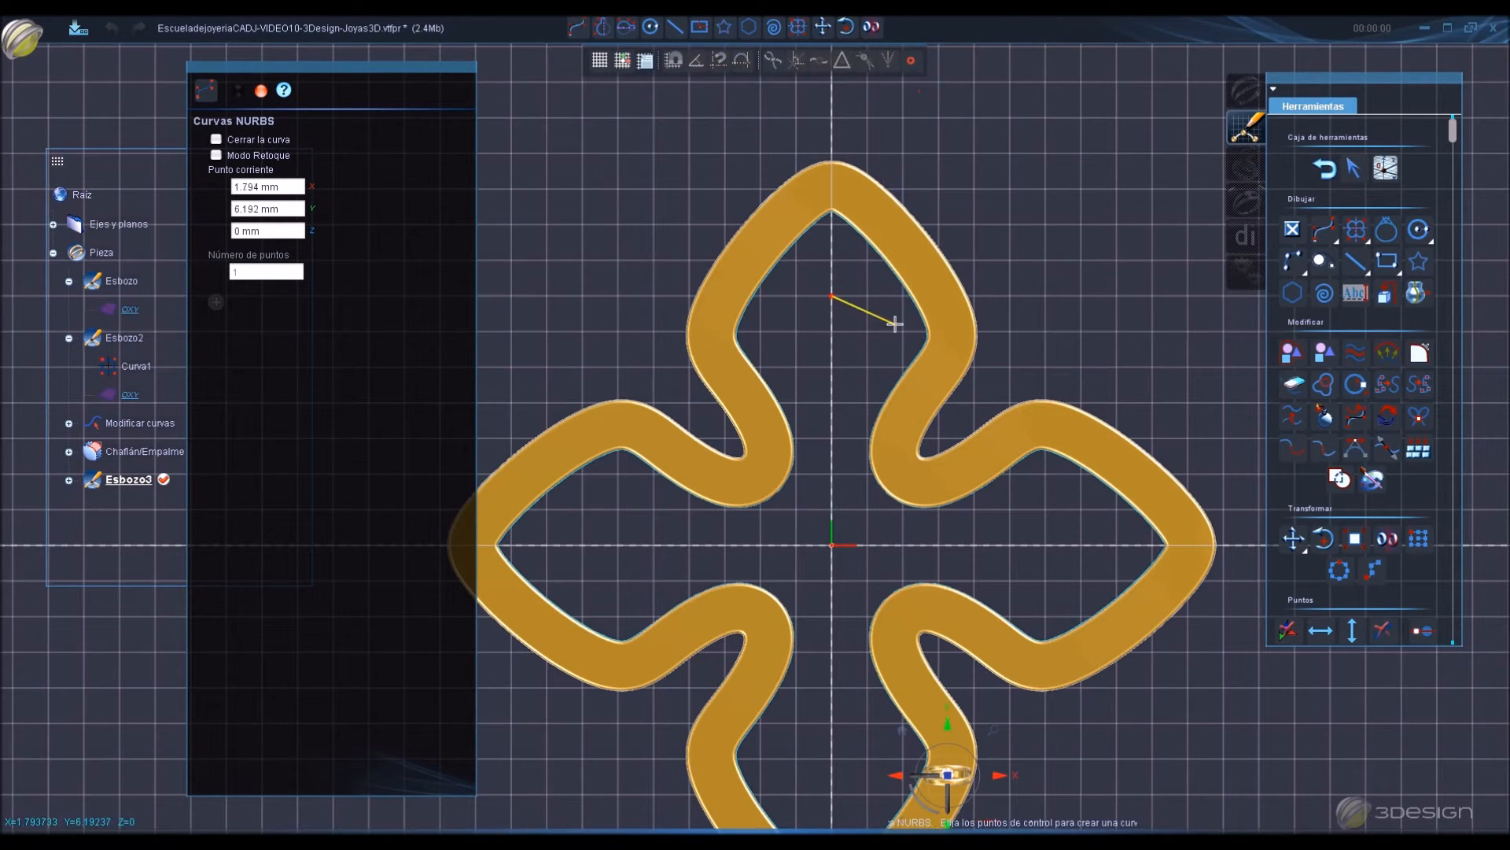
{"action": "left_click", "coordinate": [874, 331]}
{"action": "left_click", "coordinate": [897, 383]}
{"action": "left_click", "coordinate": [867, 450]}
{"action": "left_click", "coordinate": [867, 451]}
{"action": "left_click", "coordinate": [852, 485]}
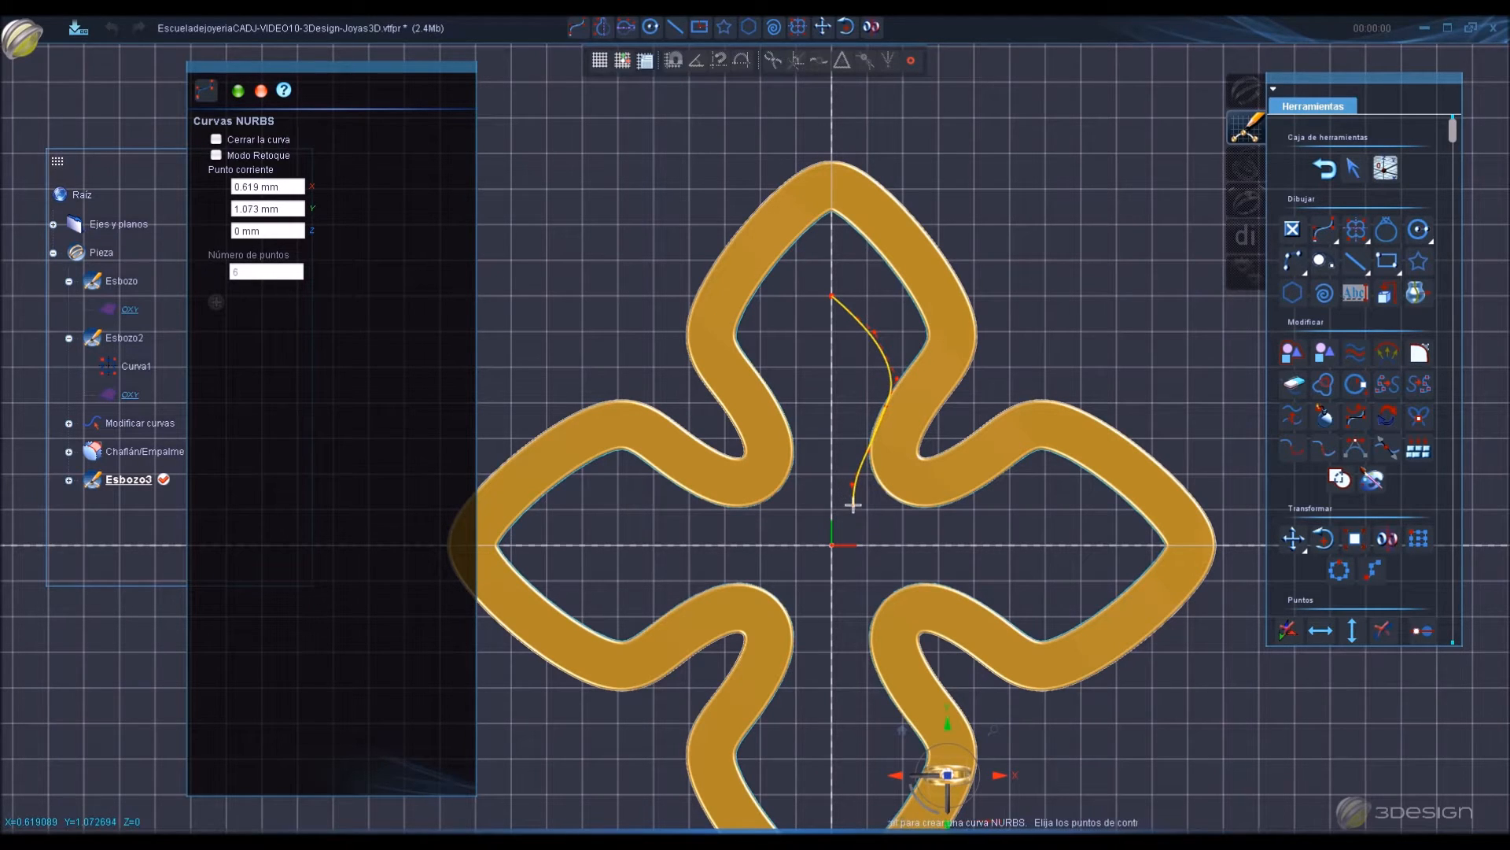
{"action": "left_click", "coordinate": [853, 503]}
{"action": "left_click", "coordinate": [871, 502]}
{"action": "left_click", "coordinate": [907, 454]}
{"action": "double_click", "coordinate": [911, 411]}
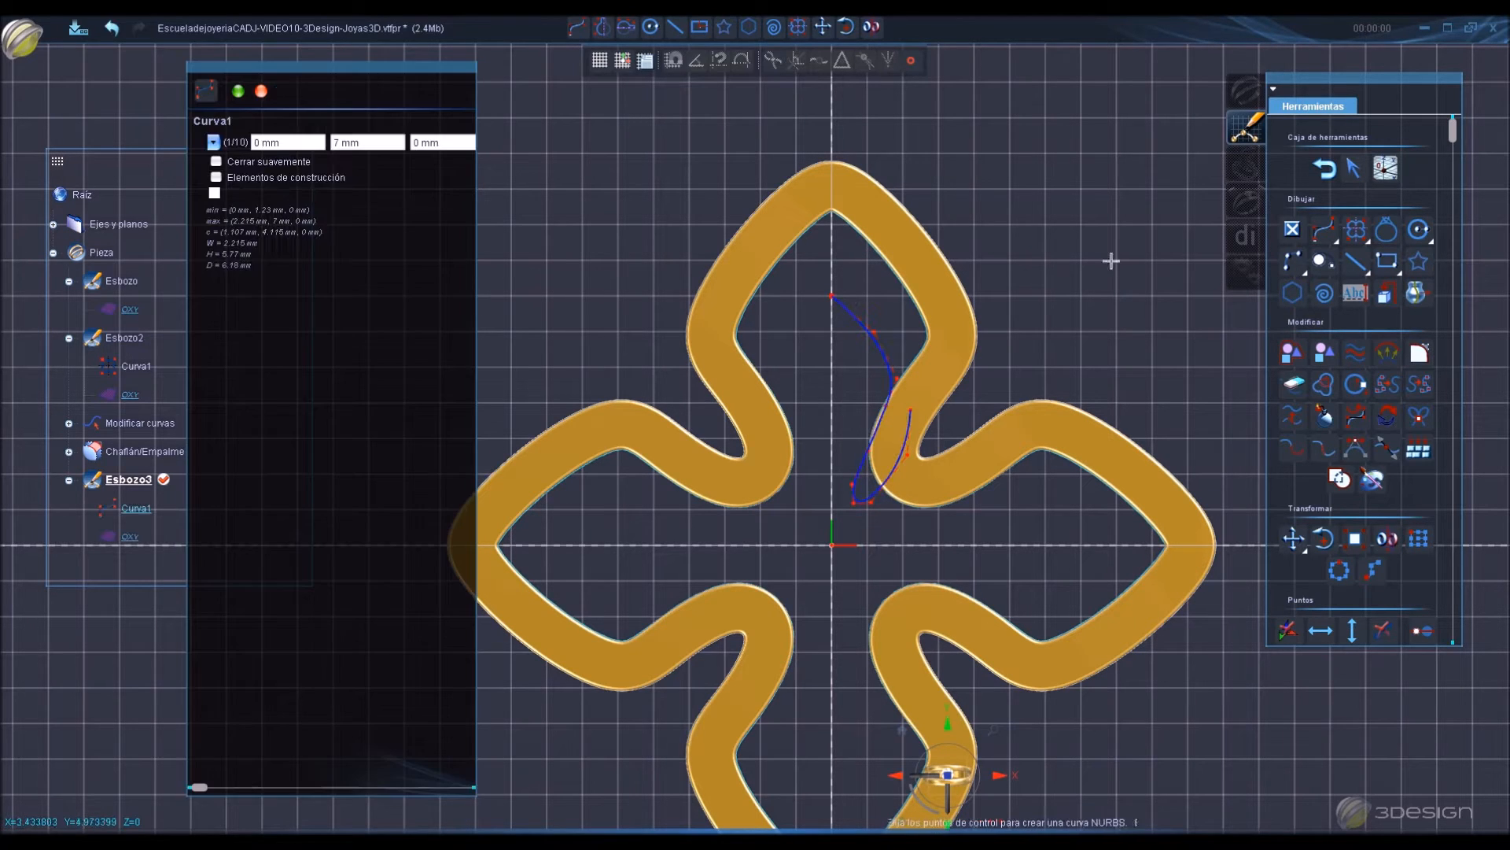
Reshape the curve's control points to smooth its bend and lower hook, and finish the sketch.
{"action": "left_click", "coordinate": [1353, 168]}
{"action": "left_click_drag", "start_coordinate": [867, 453], "coordinate": [842, 475]}
{"action": "left_click_drag", "start_coordinate": [886, 406], "coordinate": [851, 438]}
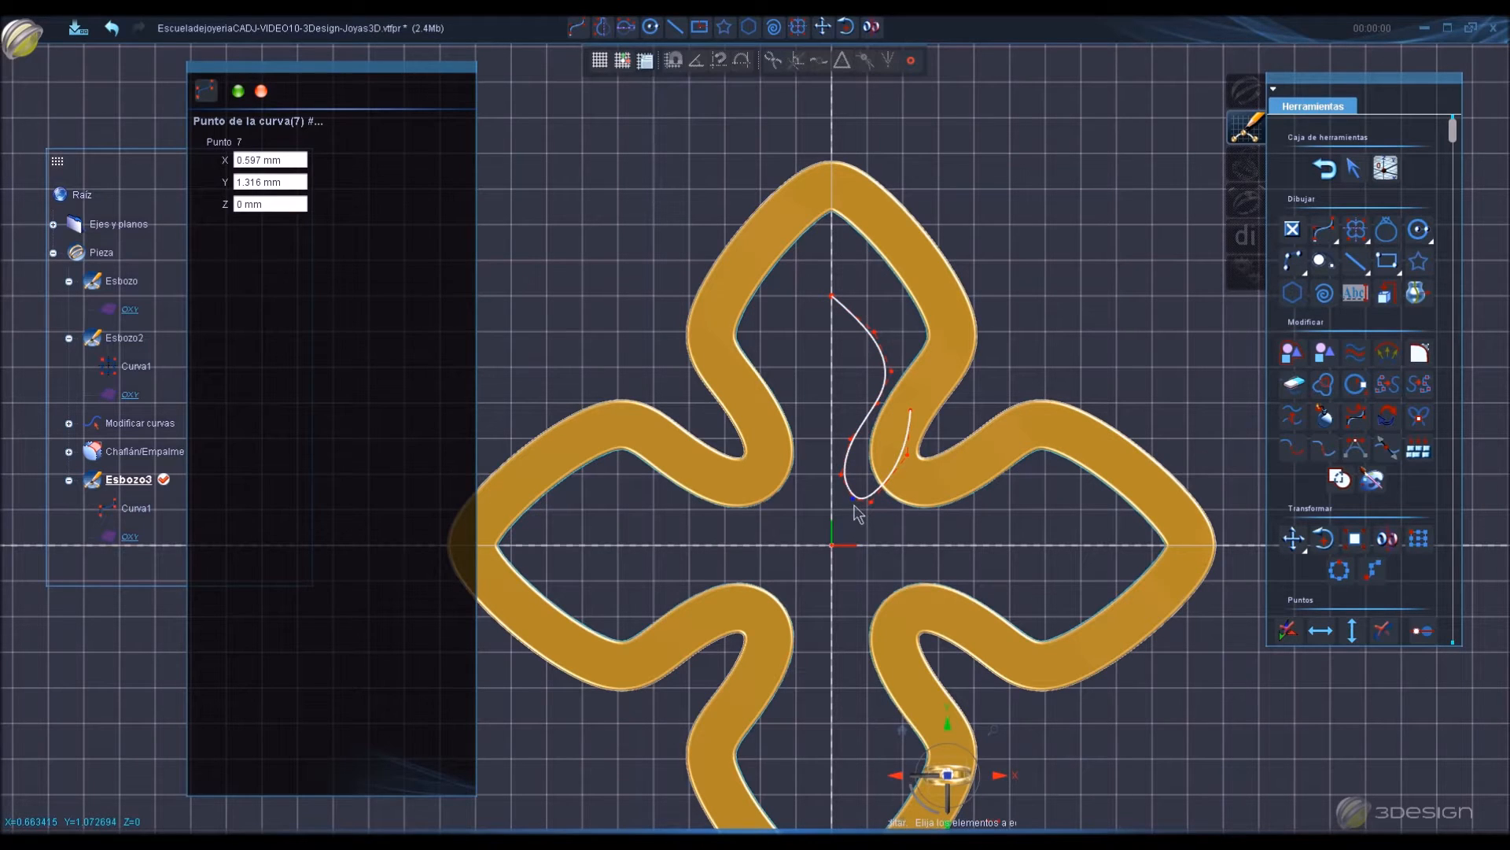
{"action": "left_click_drag", "start_coordinate": [871, 501], "coordinate": [848, 513]}
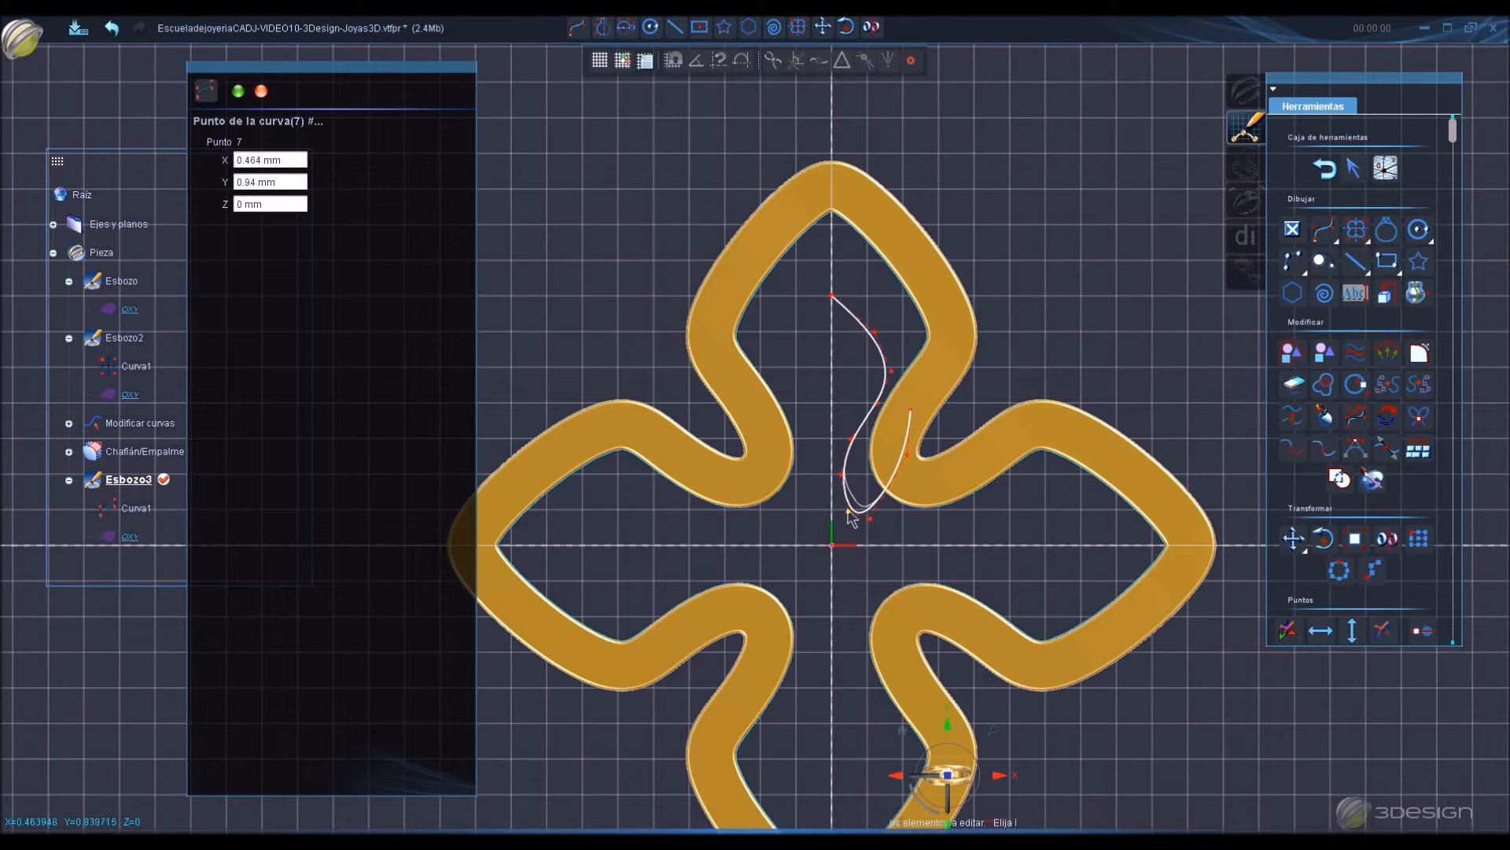
{"action": "left_click", "coordinate": [870, 519]}
{"action": "left_click", "coordinate": [875, 510]}
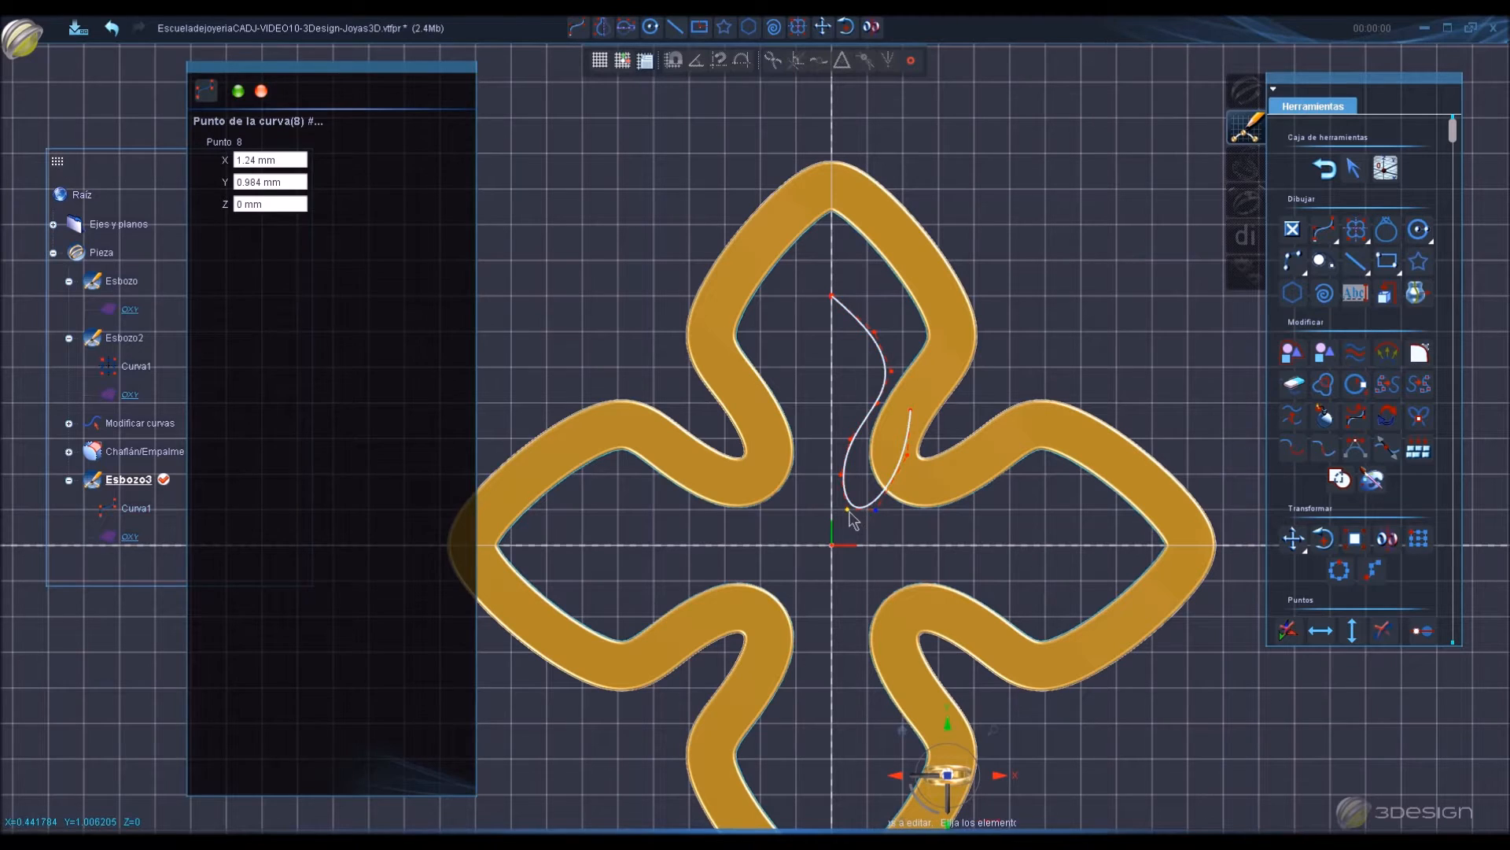
{"action": "left_click_drag", "start_coordinate": [911, 410], "coordinate": [907, 416]}
{"action": "left_click_drag", "start_coordinate": [875, 510], "coordinate": [882, 505]}
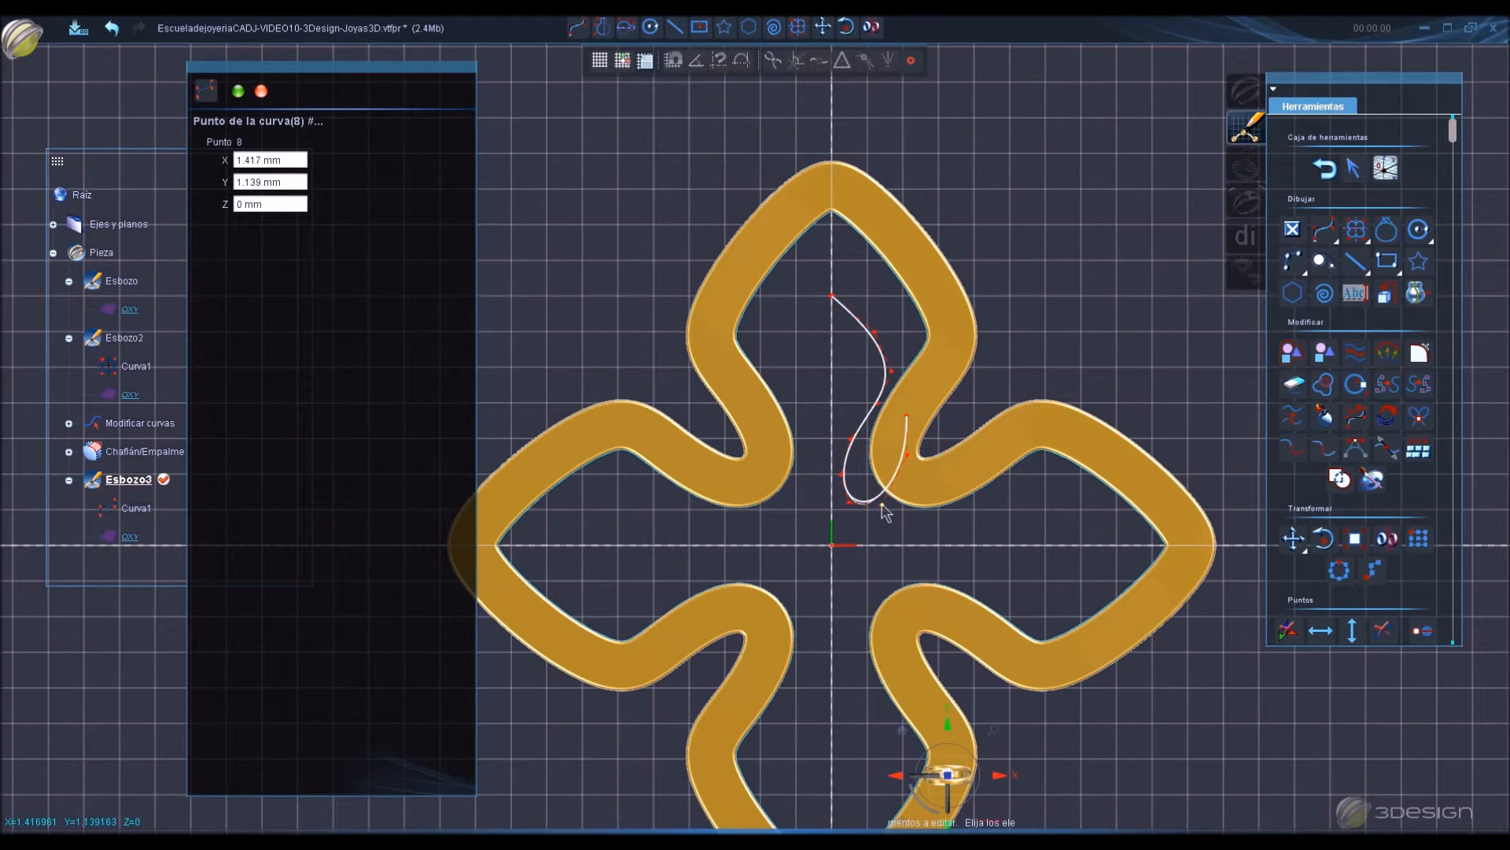
{"action": "left_click", "coordinate": [1079, 362]}
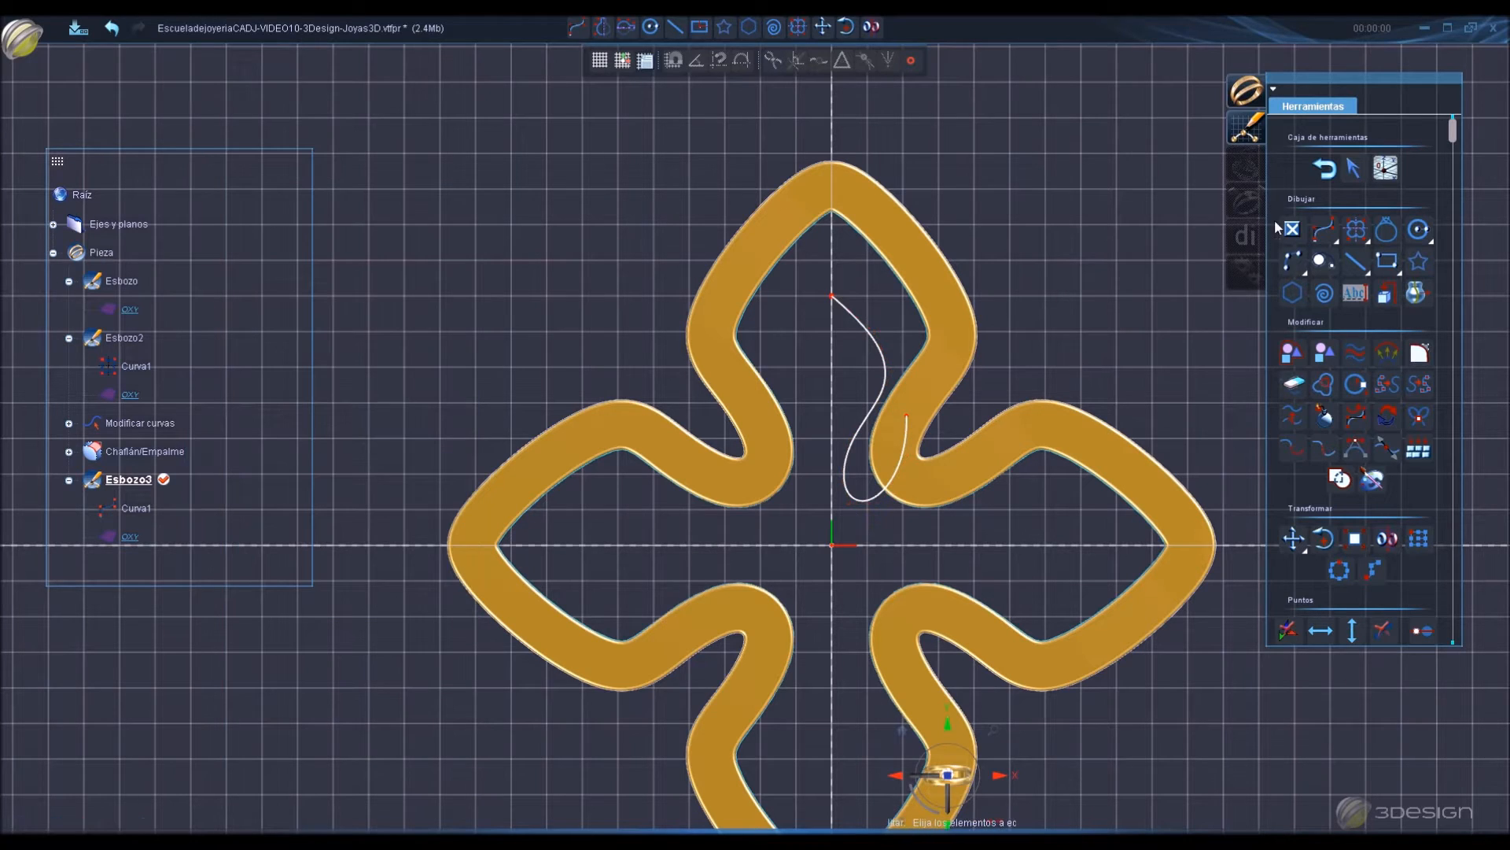
{"action": "left_click", "coordinate": [1324, 167]}
Offset the hooked curve 1 mm towards the left with the finest precision using the curve modification tool.
{"action": "scroll", "coordinate": [799, 428], "scroll_direction": "up", "scroll_amount": 5}
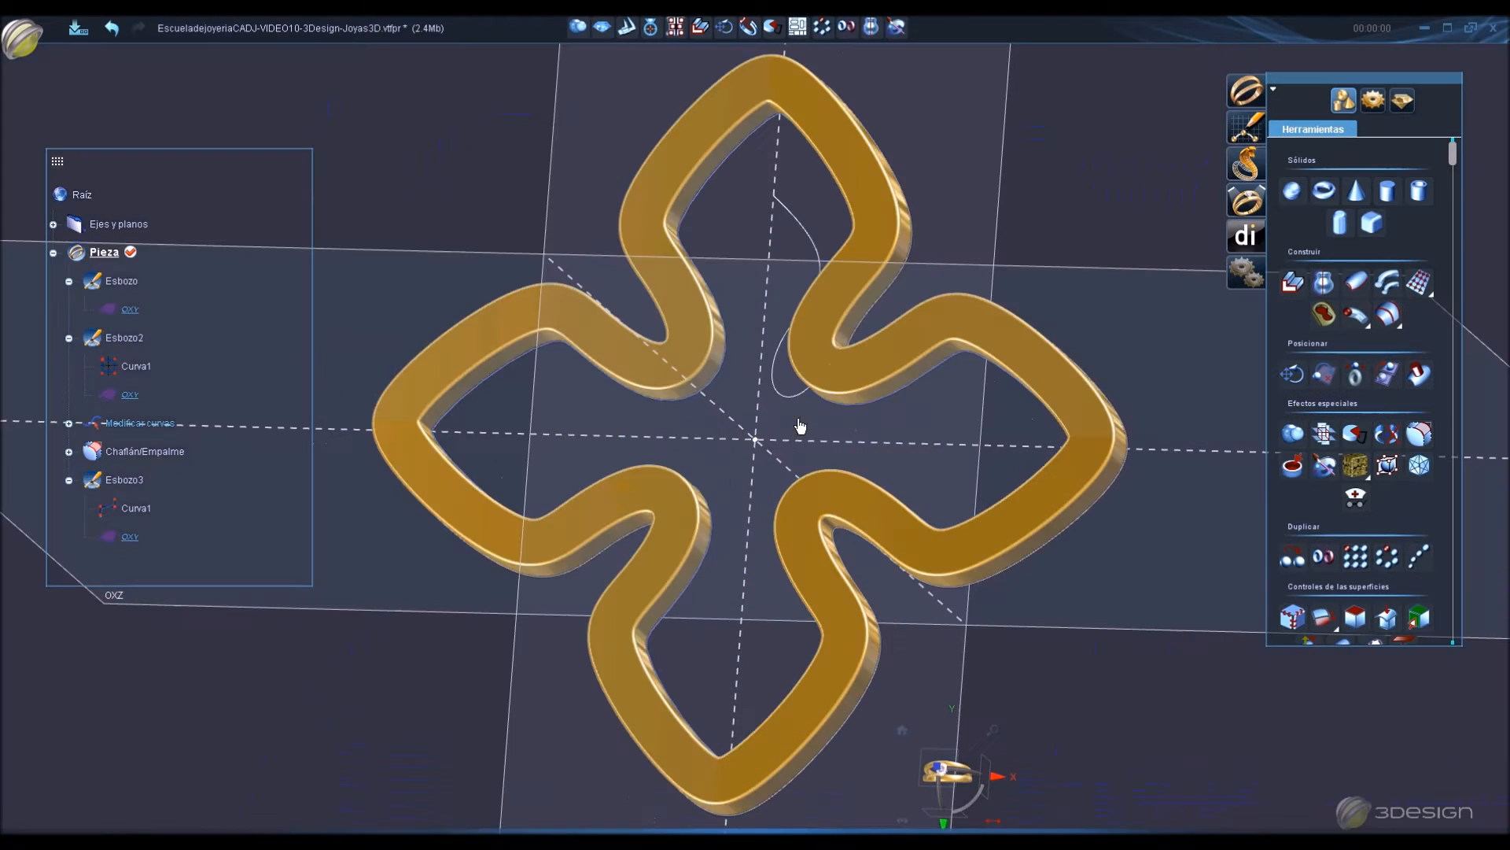
{"action": "left_click", "coordinate": [773, 397]}
{"action": "scroll", "coordinate": [1399, 527], "scroll_direction": "down", "scroll_amount": 3}
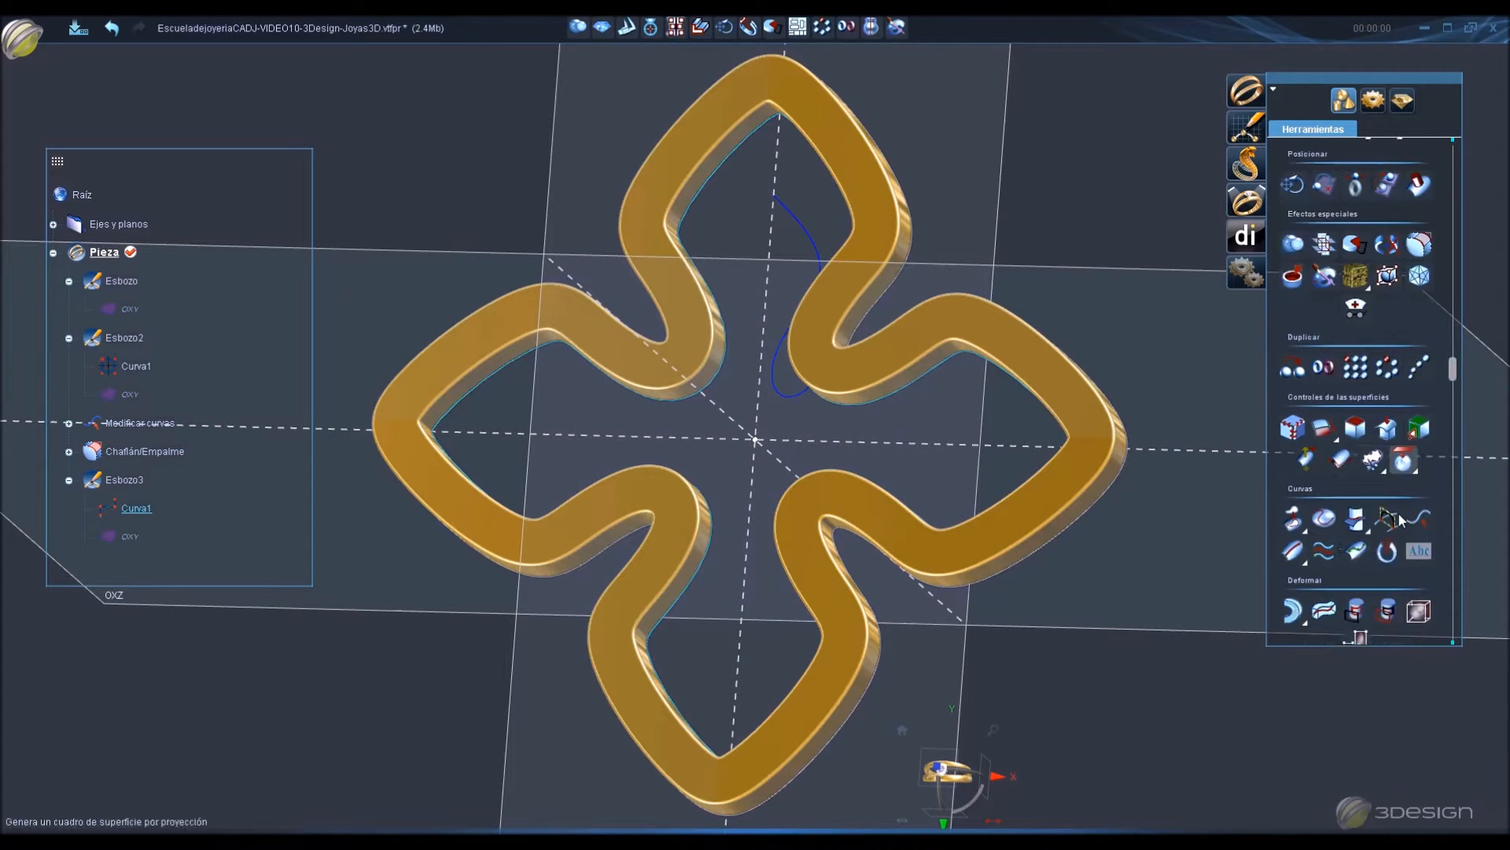
{"action": "left_click", "coordinate": [1420, 426]}
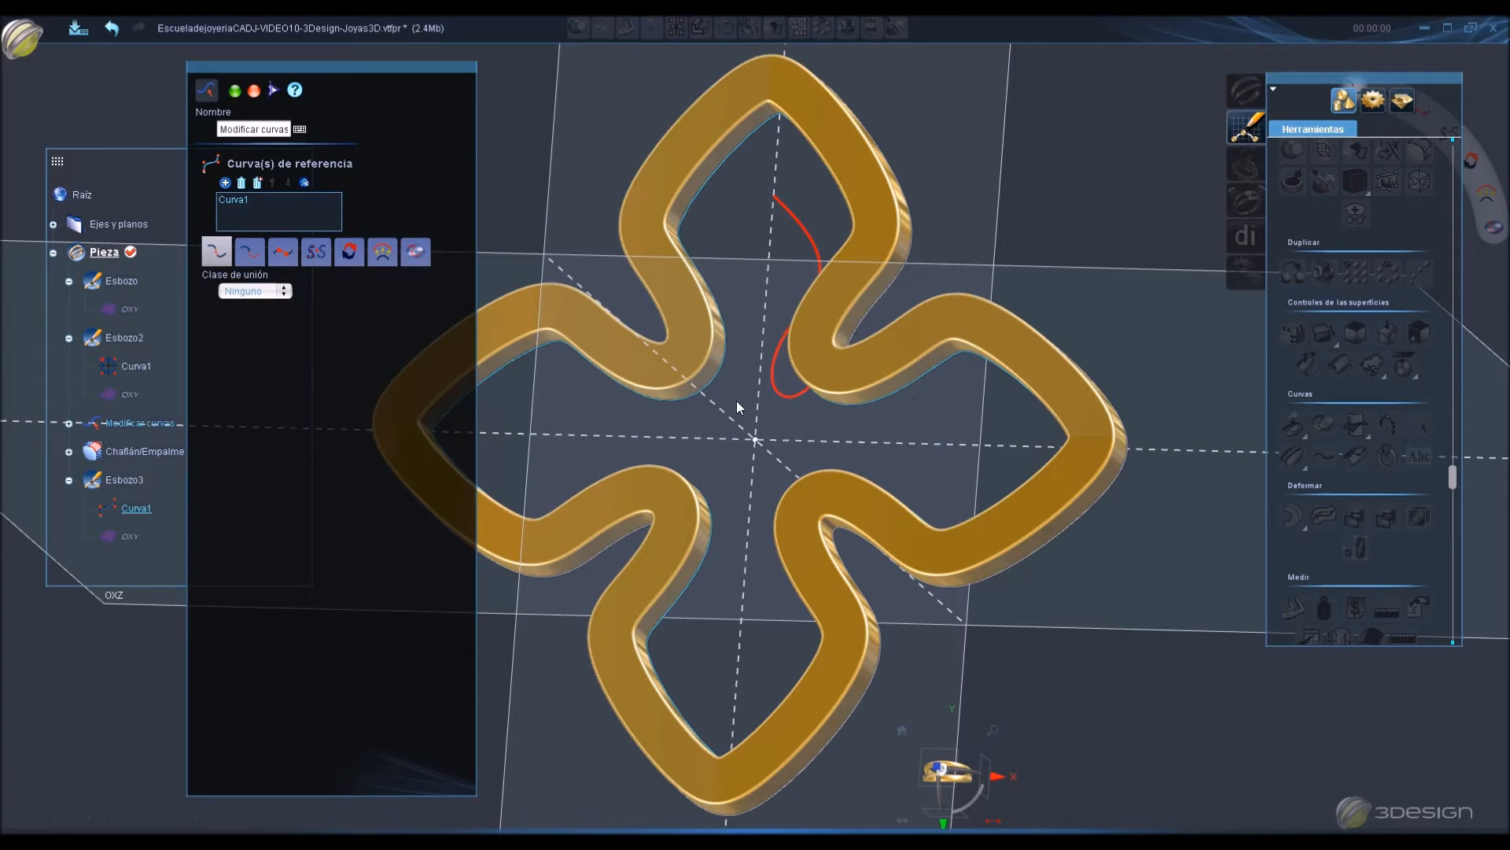
{"action": "left_click", "coordinate": [382, 251]}
{"action": "left_click", "coordinate": [209, 276]}
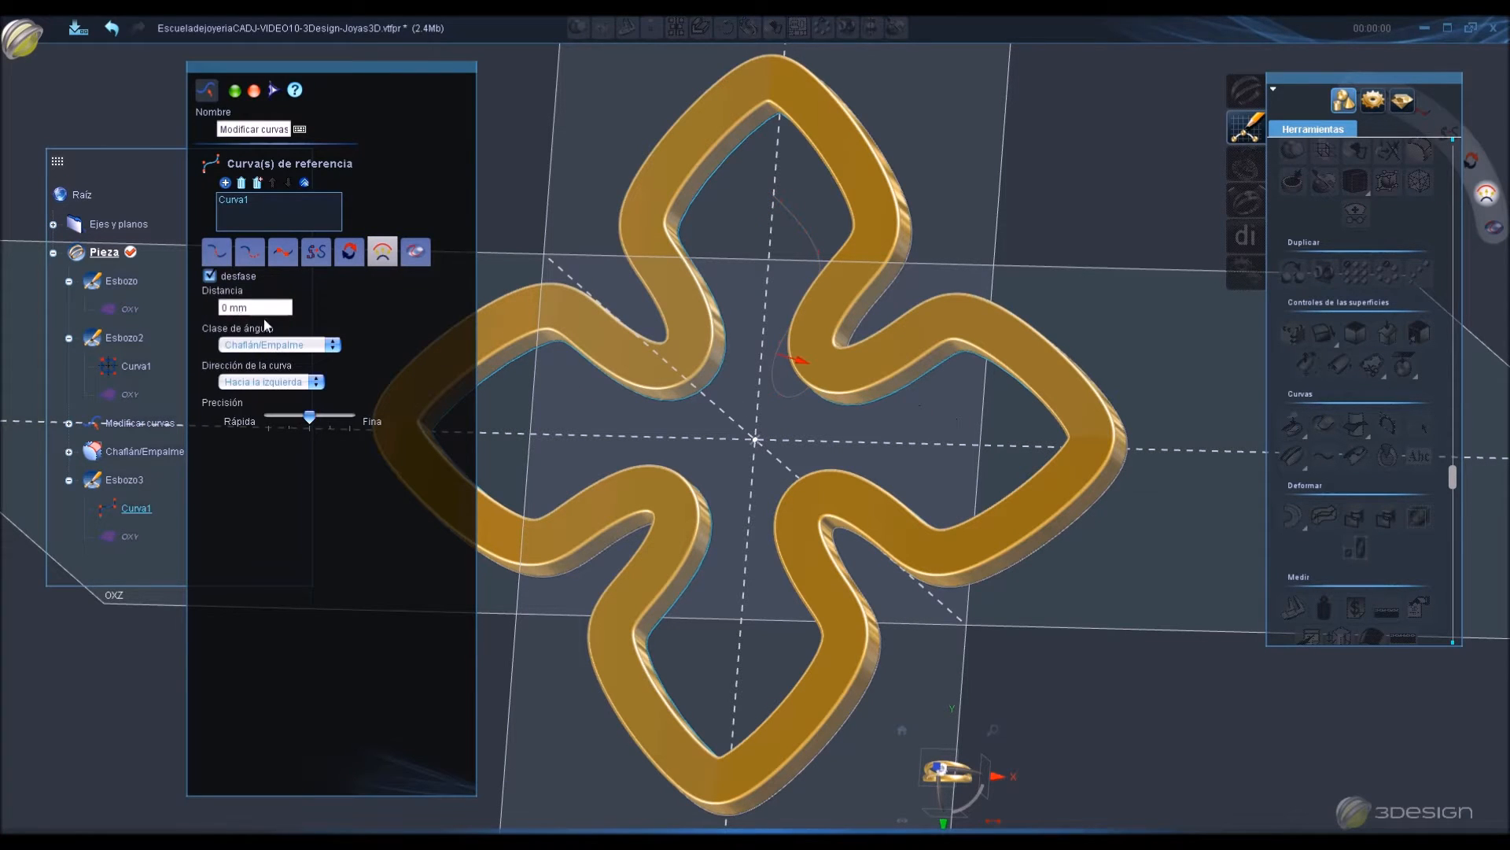
{"action": "type", "text": "1"}
{"action": "left_click", "coordinate": [264, 130]}
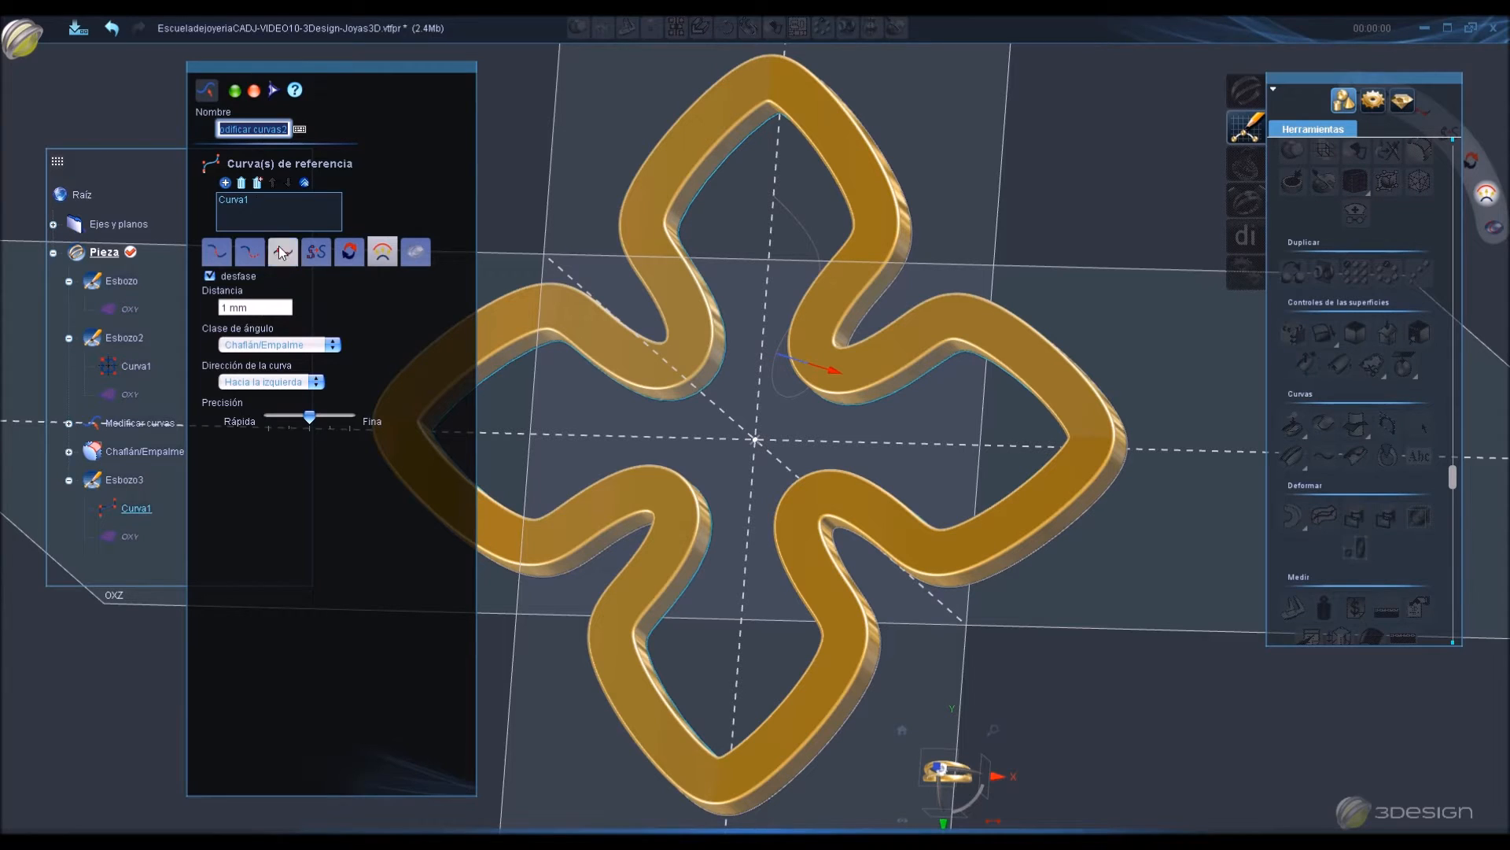
{"action": "left_click_drag", "start_coordinate": [309, 416], "coordinate": [350, 419]}
{"action": "scroll", "coordinate": [716, 402], "scroll_direction": "down", "scroll_amount": 4}
{"action": "middle_click_drag", "start_coordinate": [715, 401], "coordinate": [948, 416]}
{"action": "scroll", "coordinate": [868, 364], "scroll_direction": "up", "scroll_amount": 5}
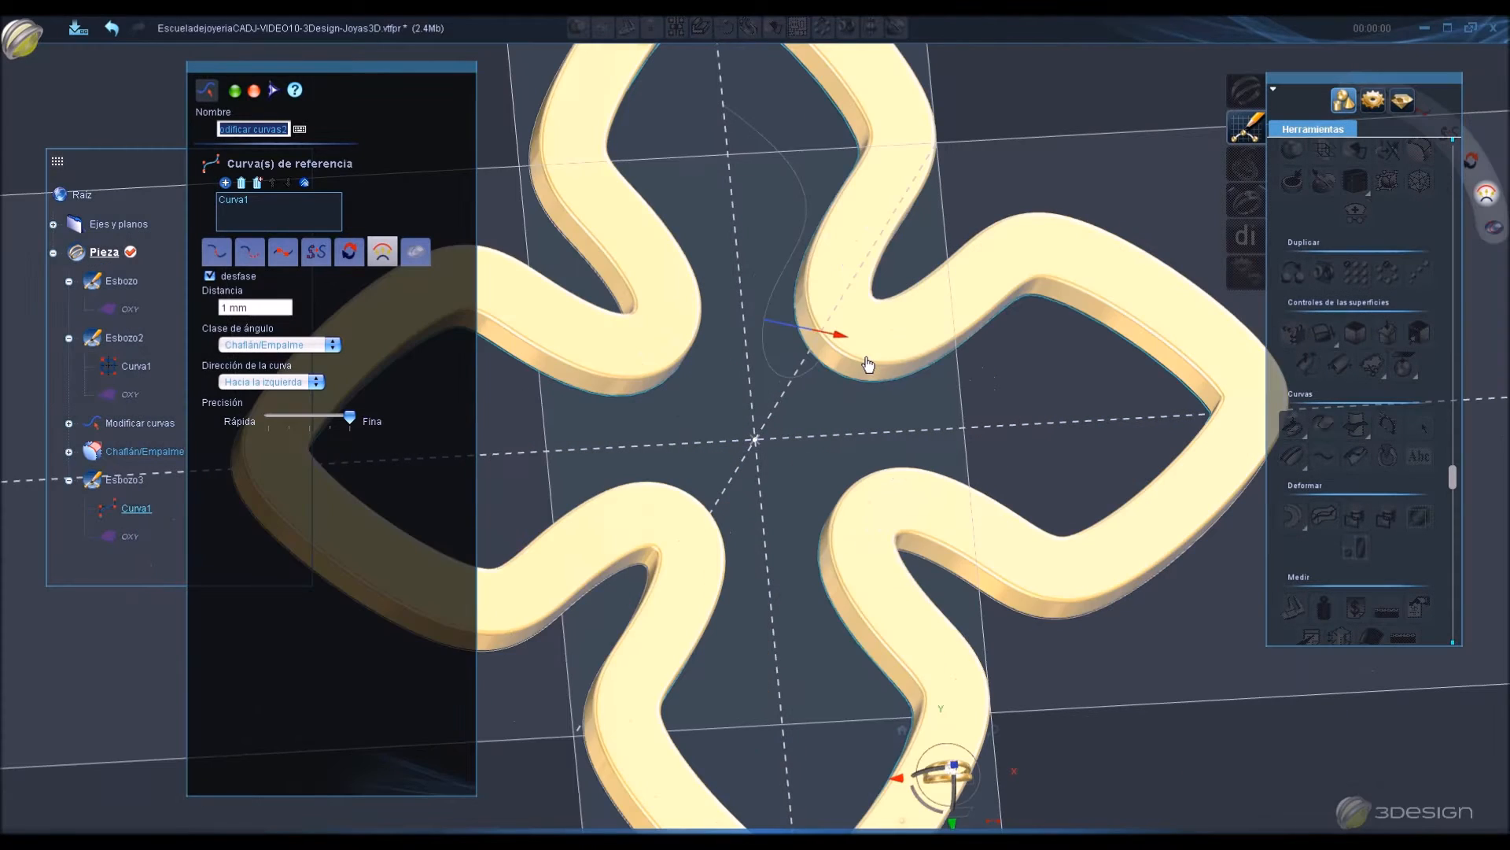
Set the left offset distance to 0.5 mm, reduce it further and accept the offset curve.
{"action": "left_click", "coordinate": [282, 308]}
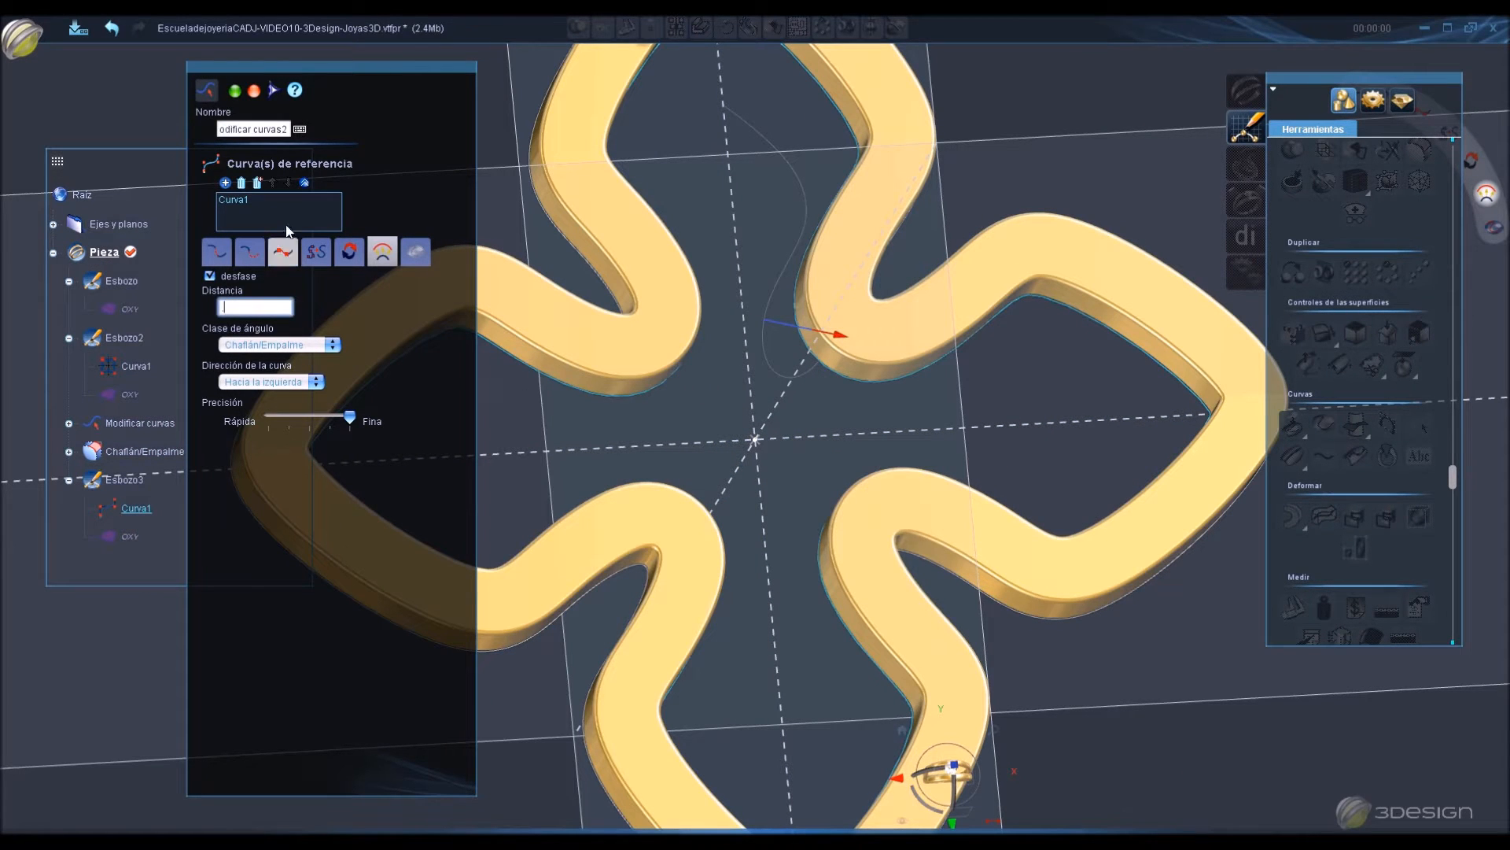
{"action": "type", "text": "0.5"}
{"action": "left_click", "coordinate": [270, 135]}
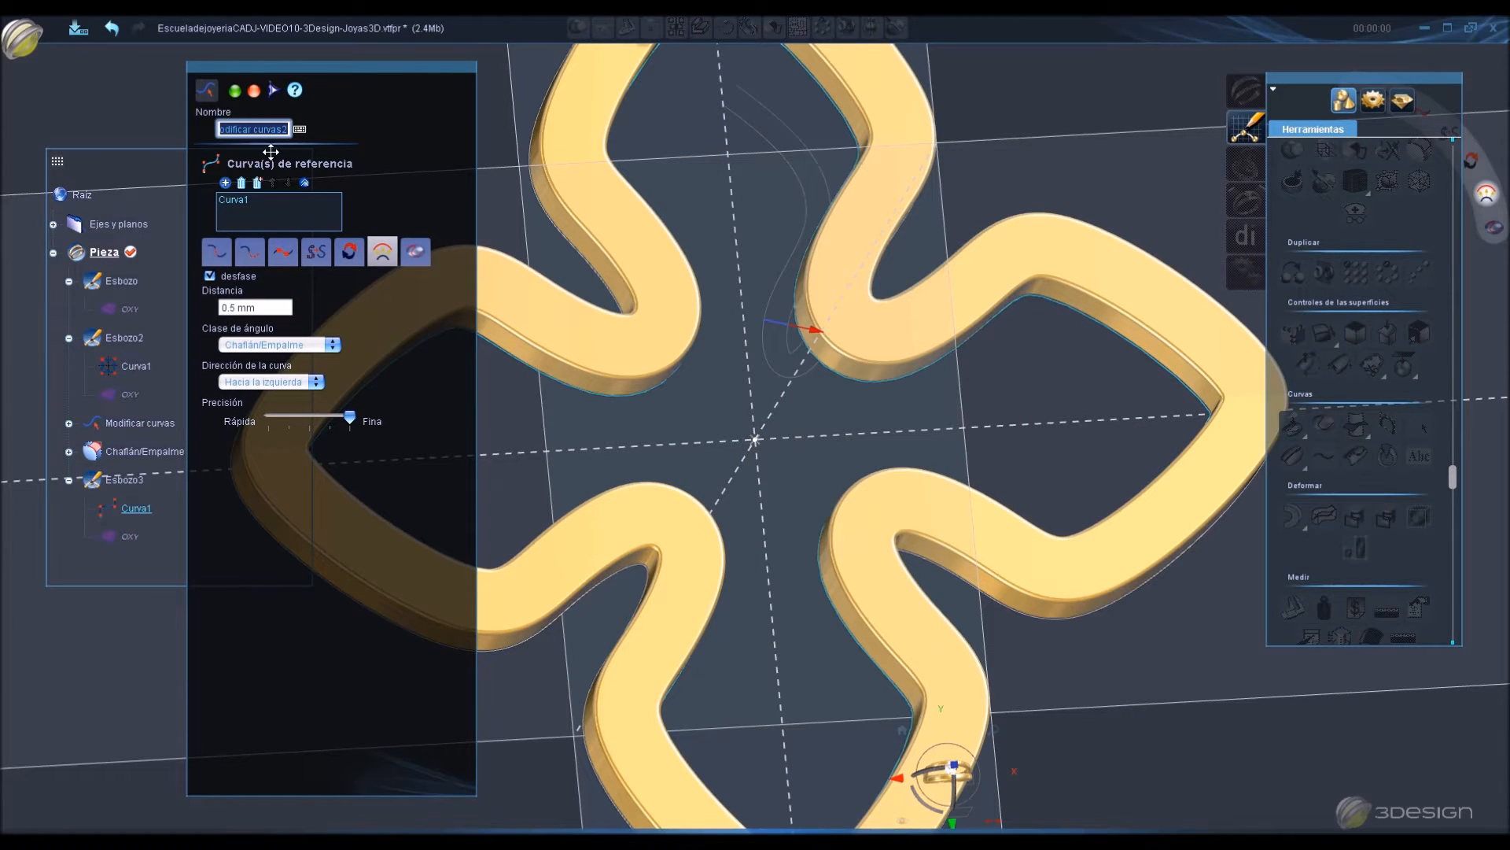
{"action": "left_click", "coordinate": [272, 308]}
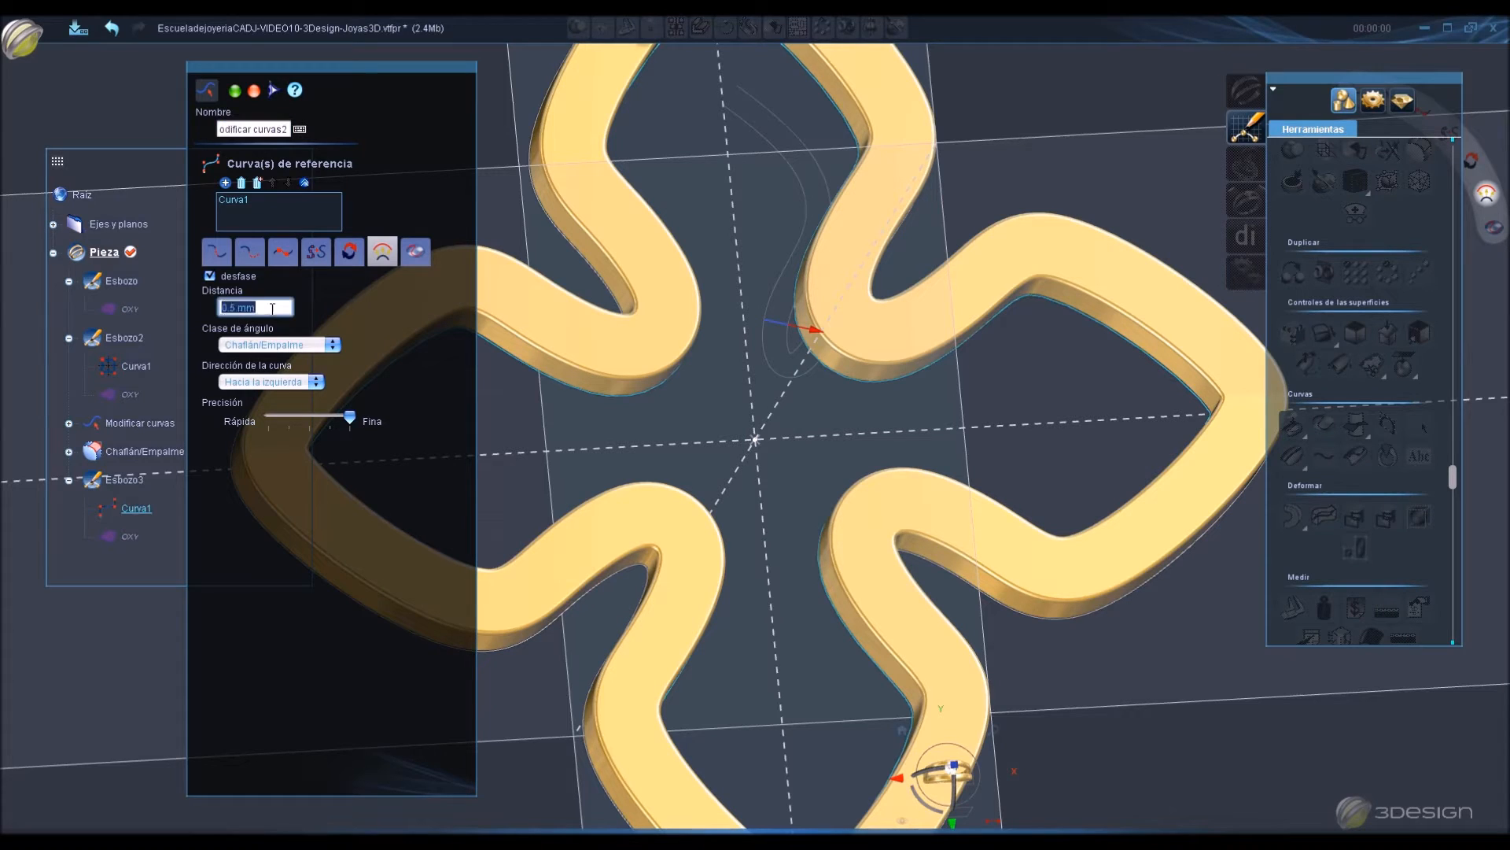
{"action": "left_click", "coordinate": [273, 131]}
{"action": "key", "text": "Return"}
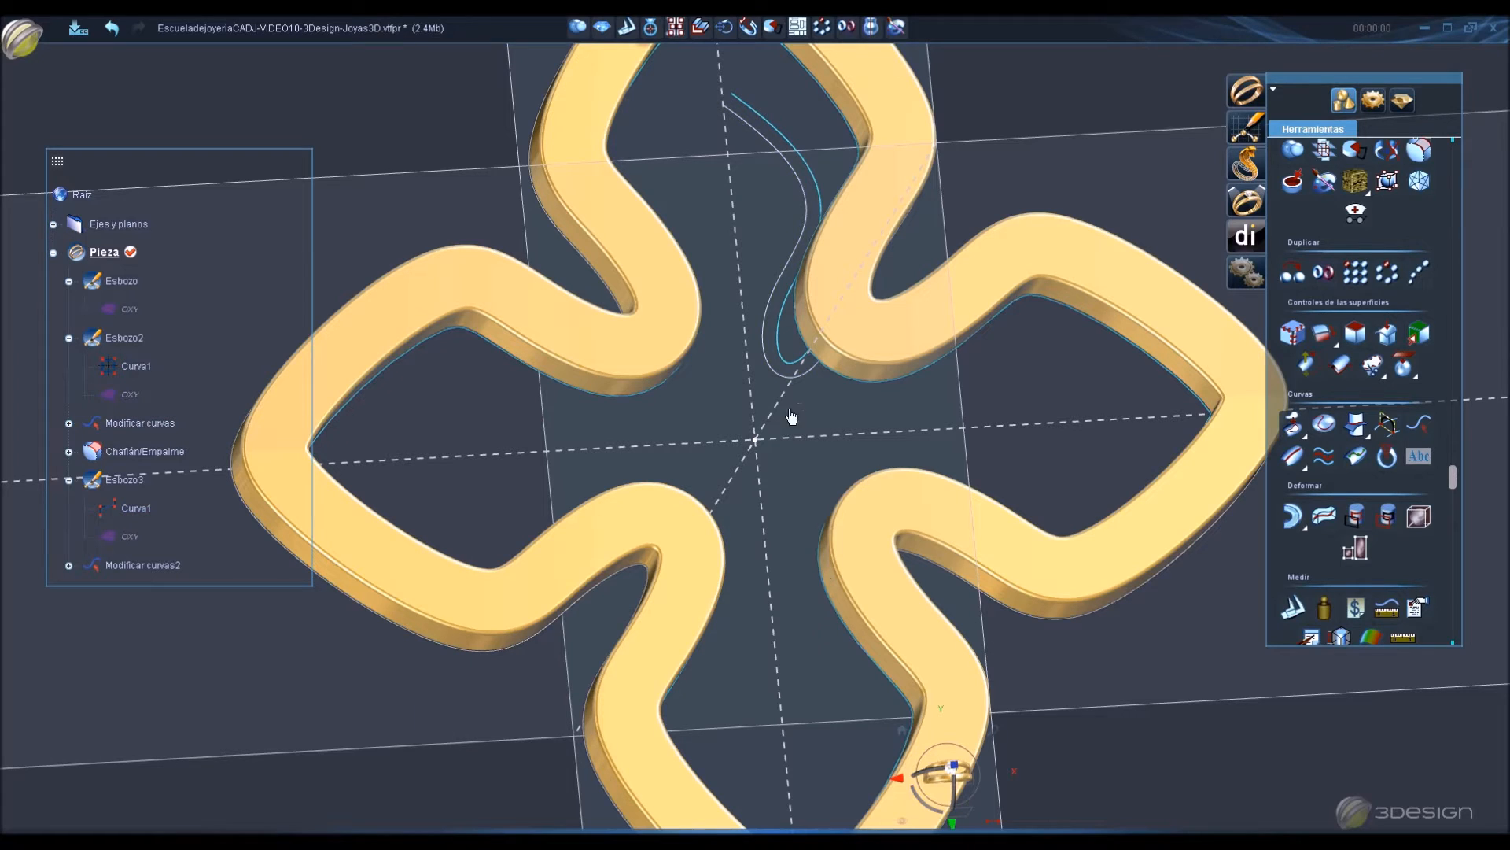
Create a second offset of the original hooked curve with a distance of 1.4 mm, directed towards the right.
{"action": "left_click", "coordinate": [1419, 425]}
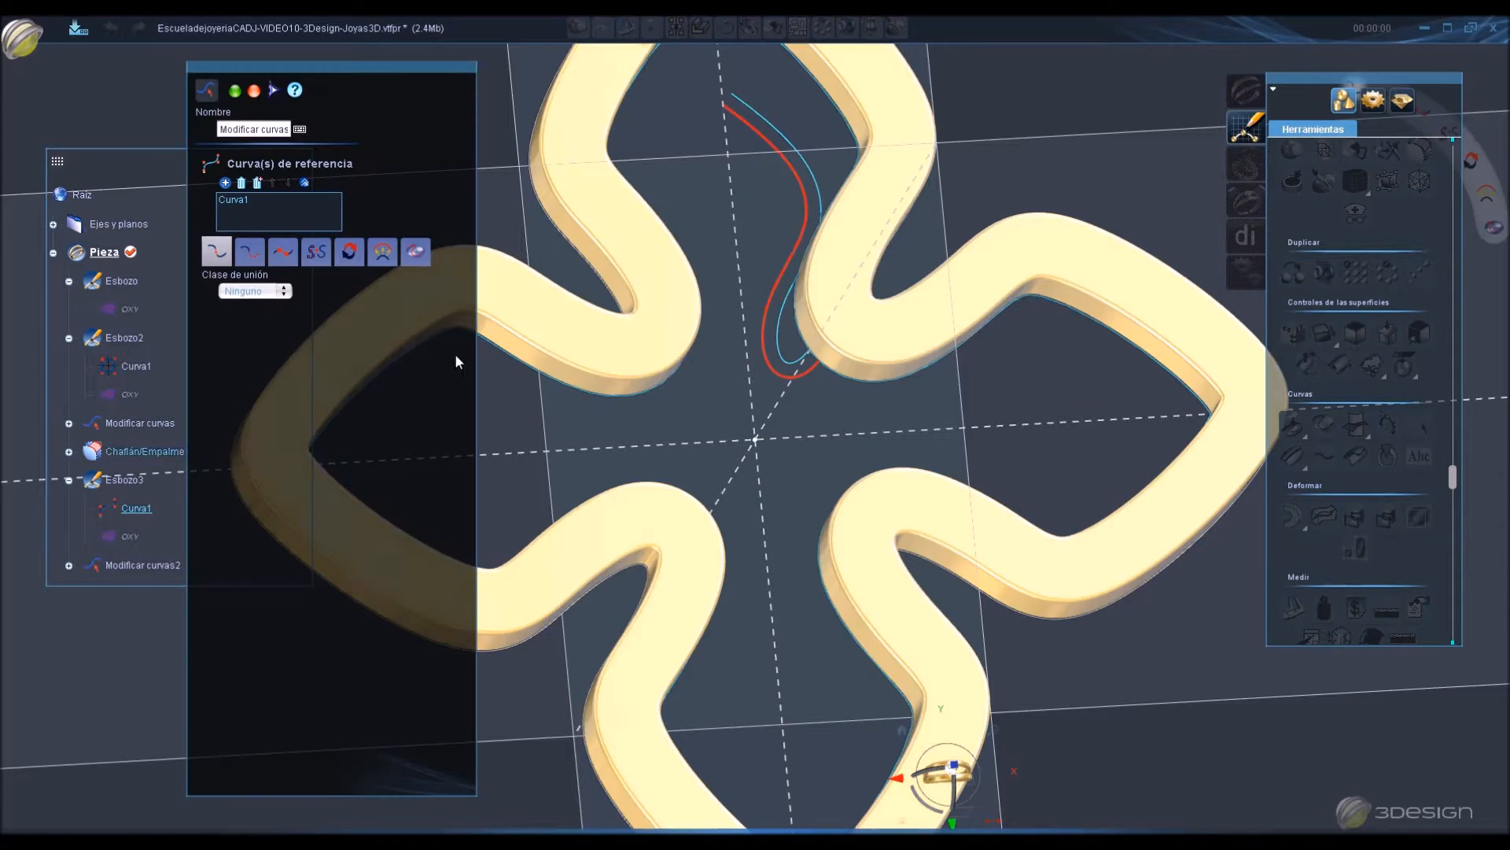
{"action": "left_click", "coordinate": [382, 251]}
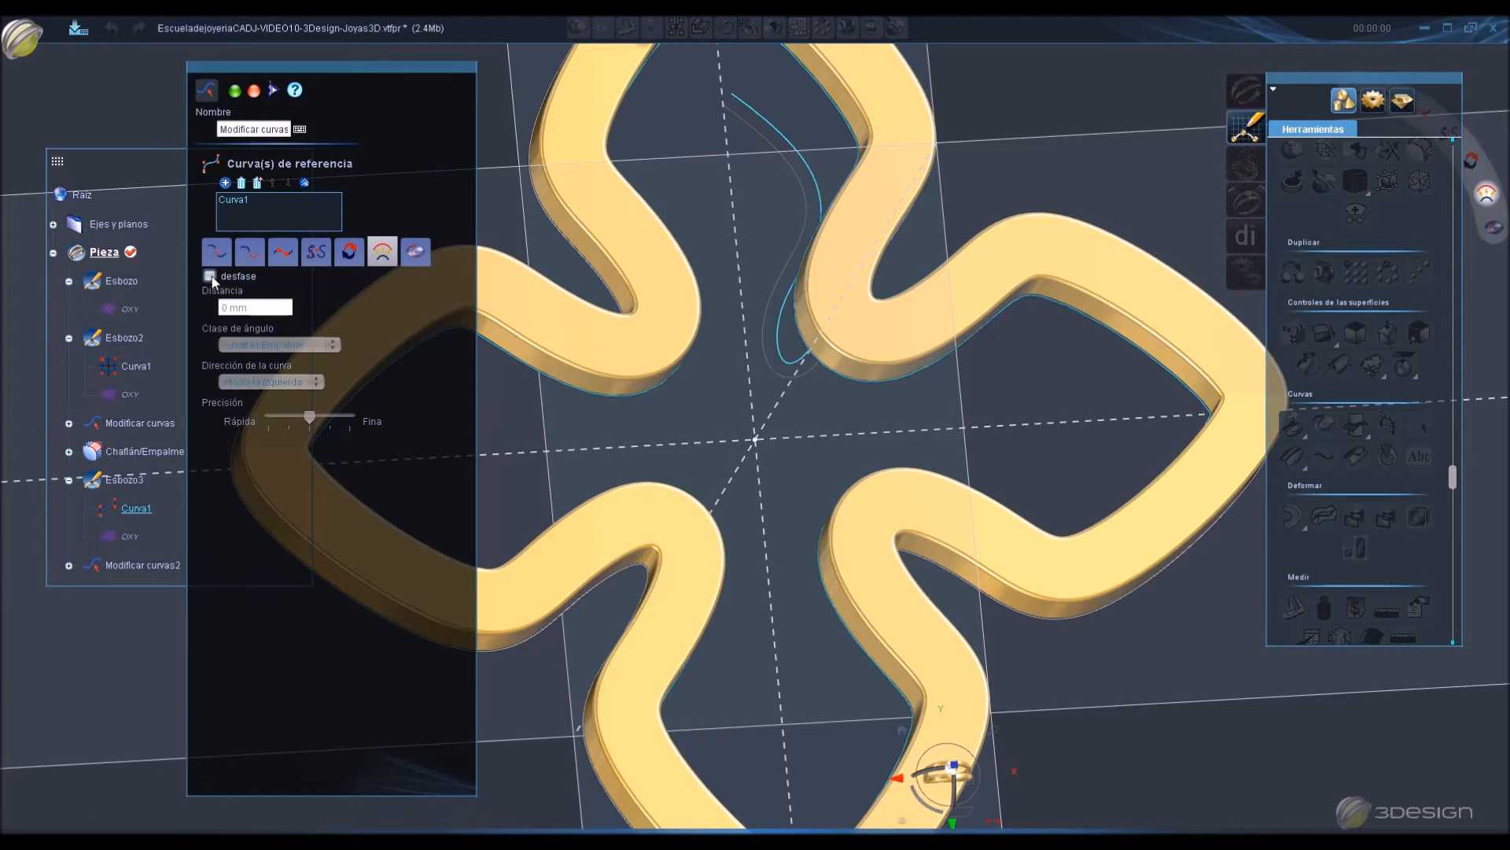
{"action": "left_click", "coordinate": [210, 276]}
{"action": "left_click", "coordinate": [262, 308]}
{"action": "type", "text": "1."}
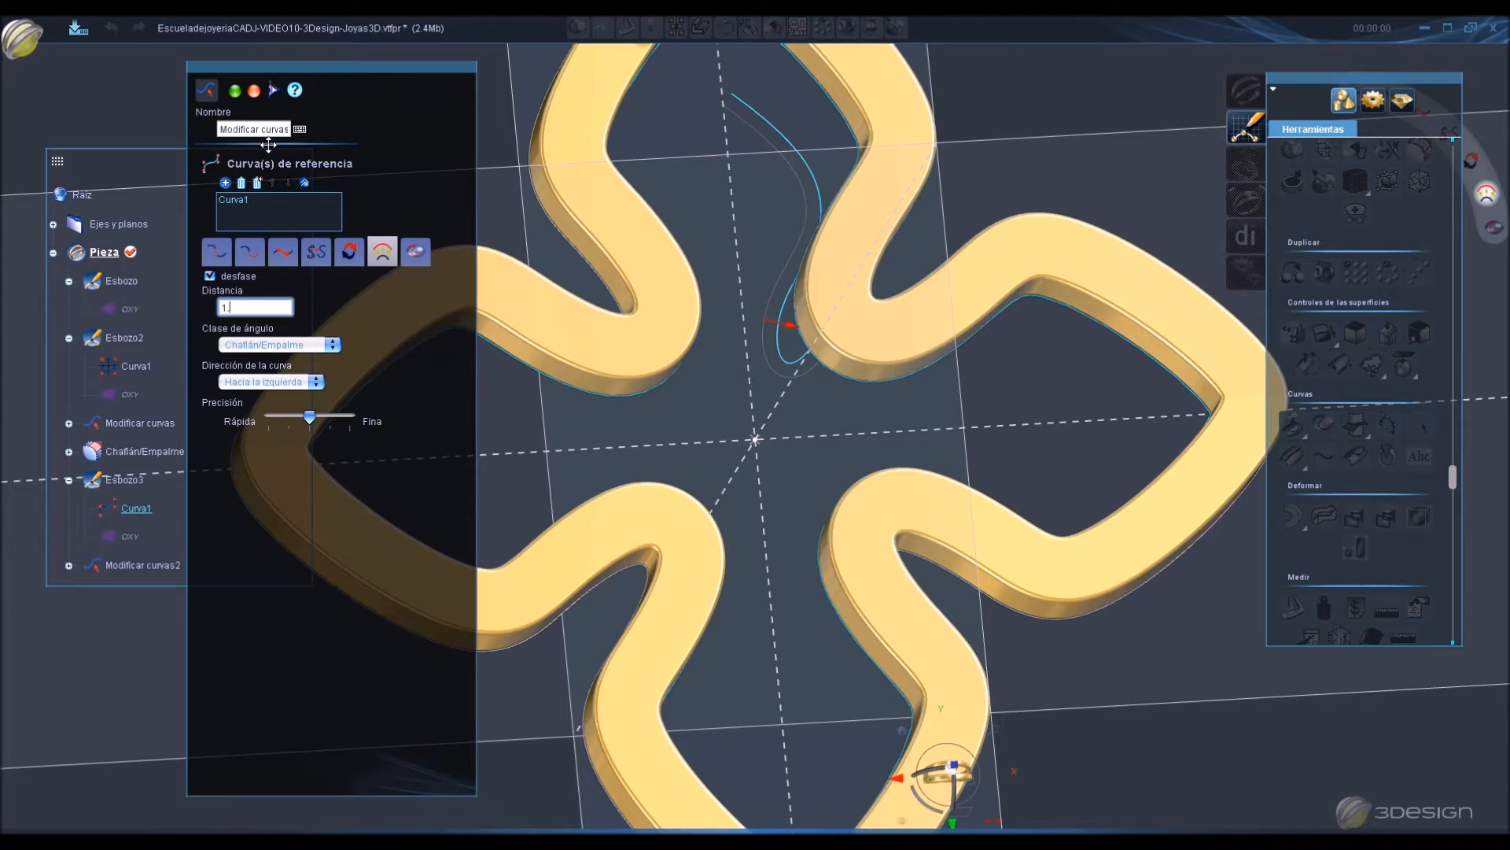
{"action": "type", "text": "4"}
{"action": "left_click", "coordinate": [269, 130]}
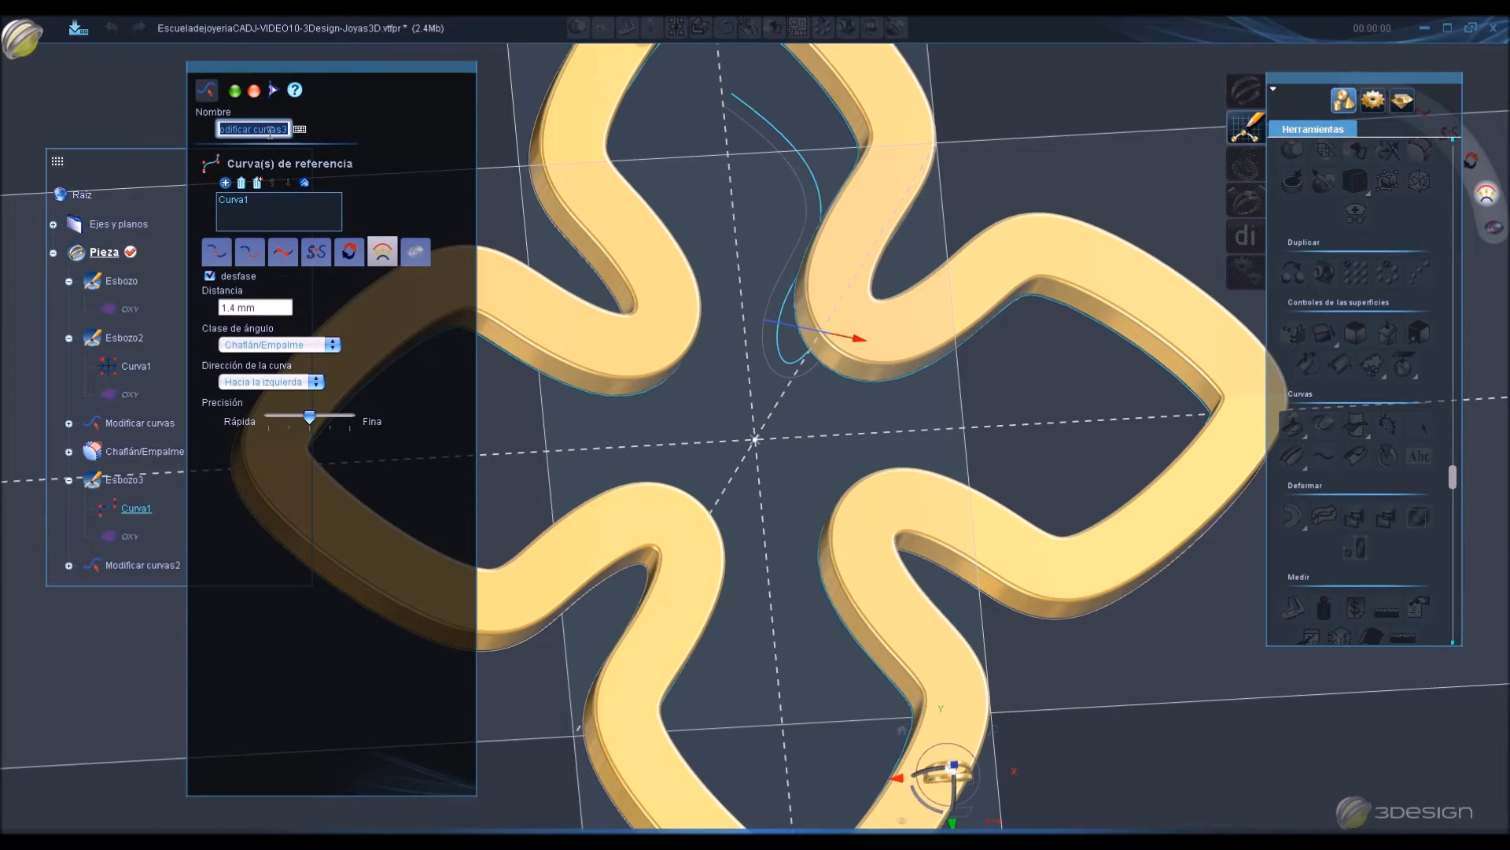
{"action": "left_click", "coordinate": [279, 394]}
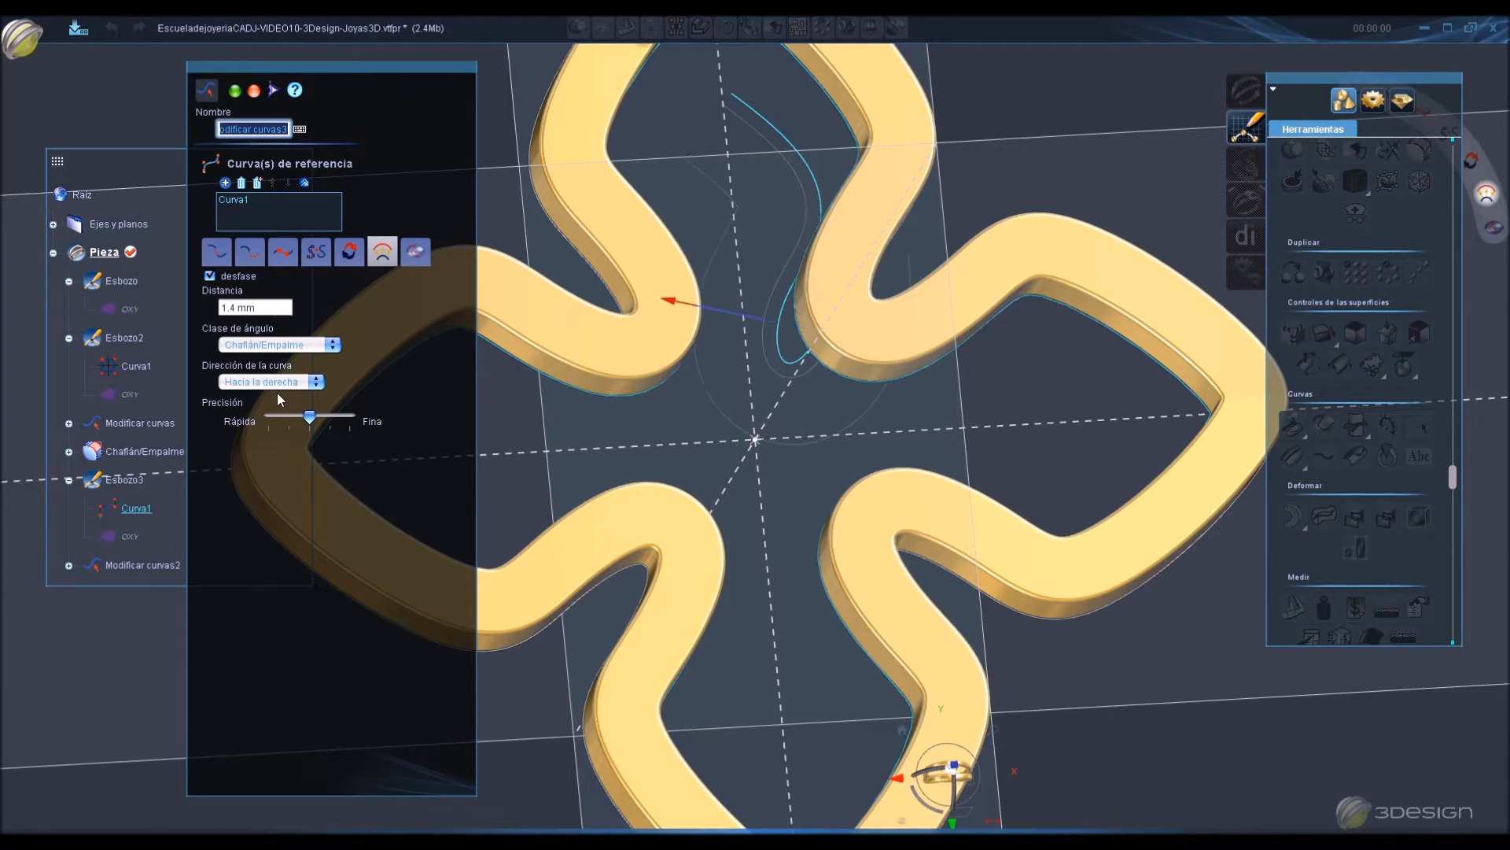
Try a 0.5 mm distance for the right-hand offset, settle on 0.6 mm and accept it.
{"action": "left_click", "coordinate": [270, 308]}
{"action": "left_click", "coordinate": [276, 130]}
{"action": "left_click", "coordinate": [256, 308]}
{"action": "type", "text": ".5"}
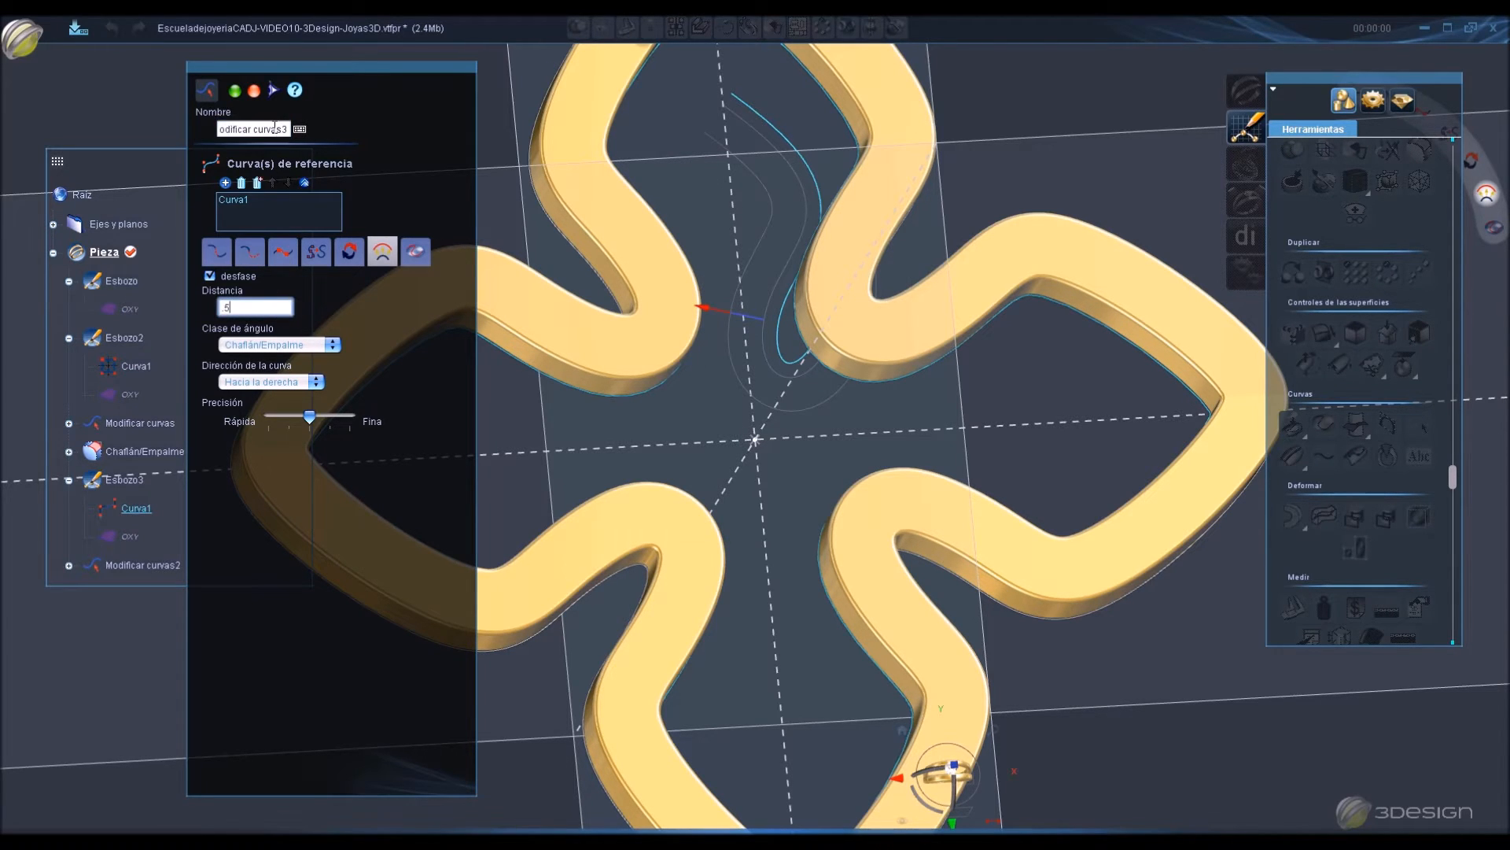
{"action": "left_click", "coordinate": [274, 129]}
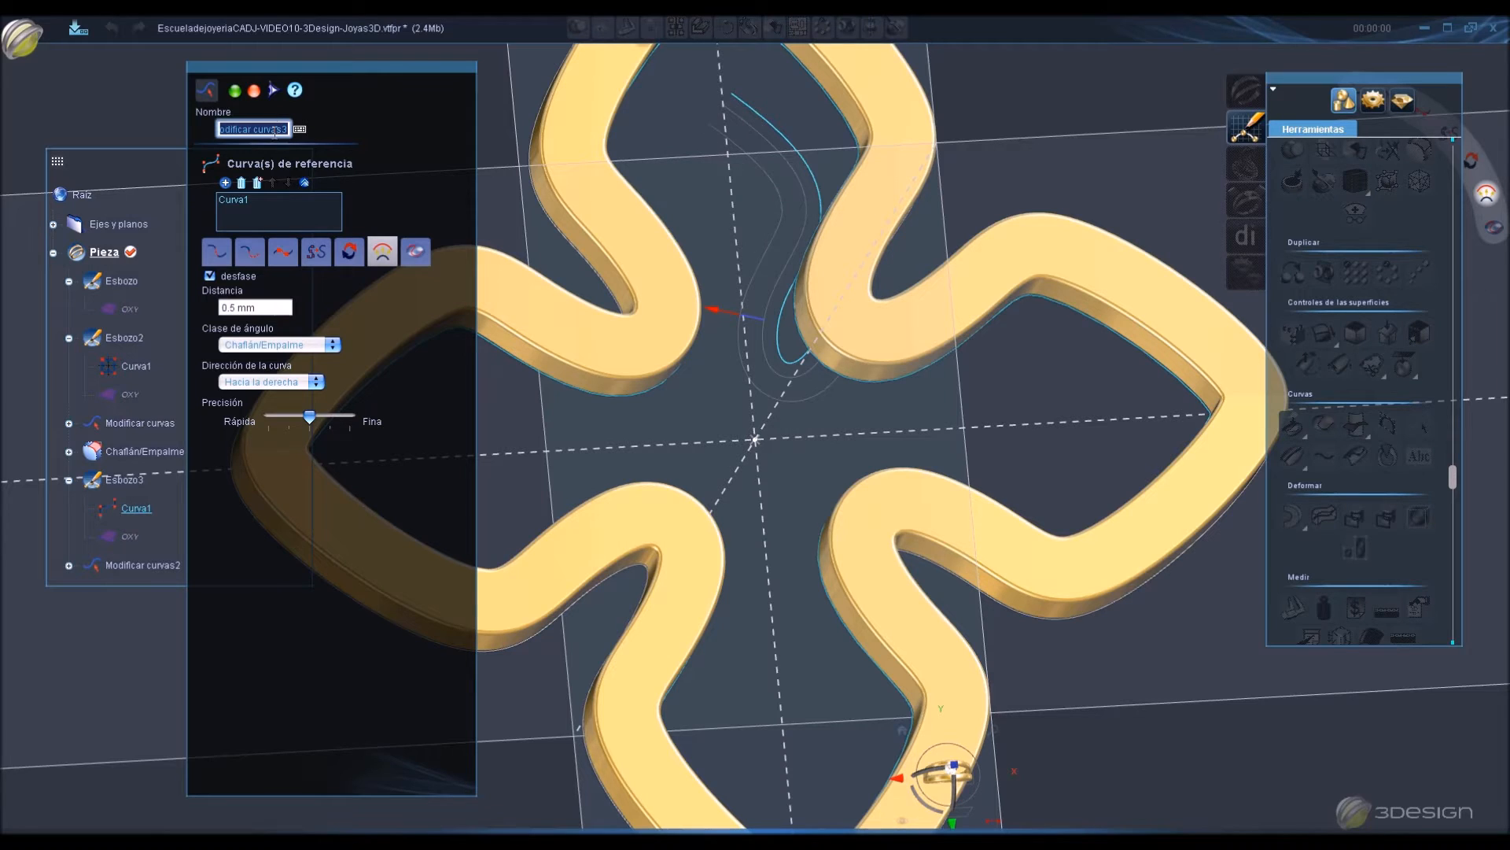
{"action": "left_click", "coordinate": [270, 305]}
{"action": "type", "text": ".6"}
{"action": "left_click", "coordinate": [277, 130]}
{"action": "key", "text": "Return"}
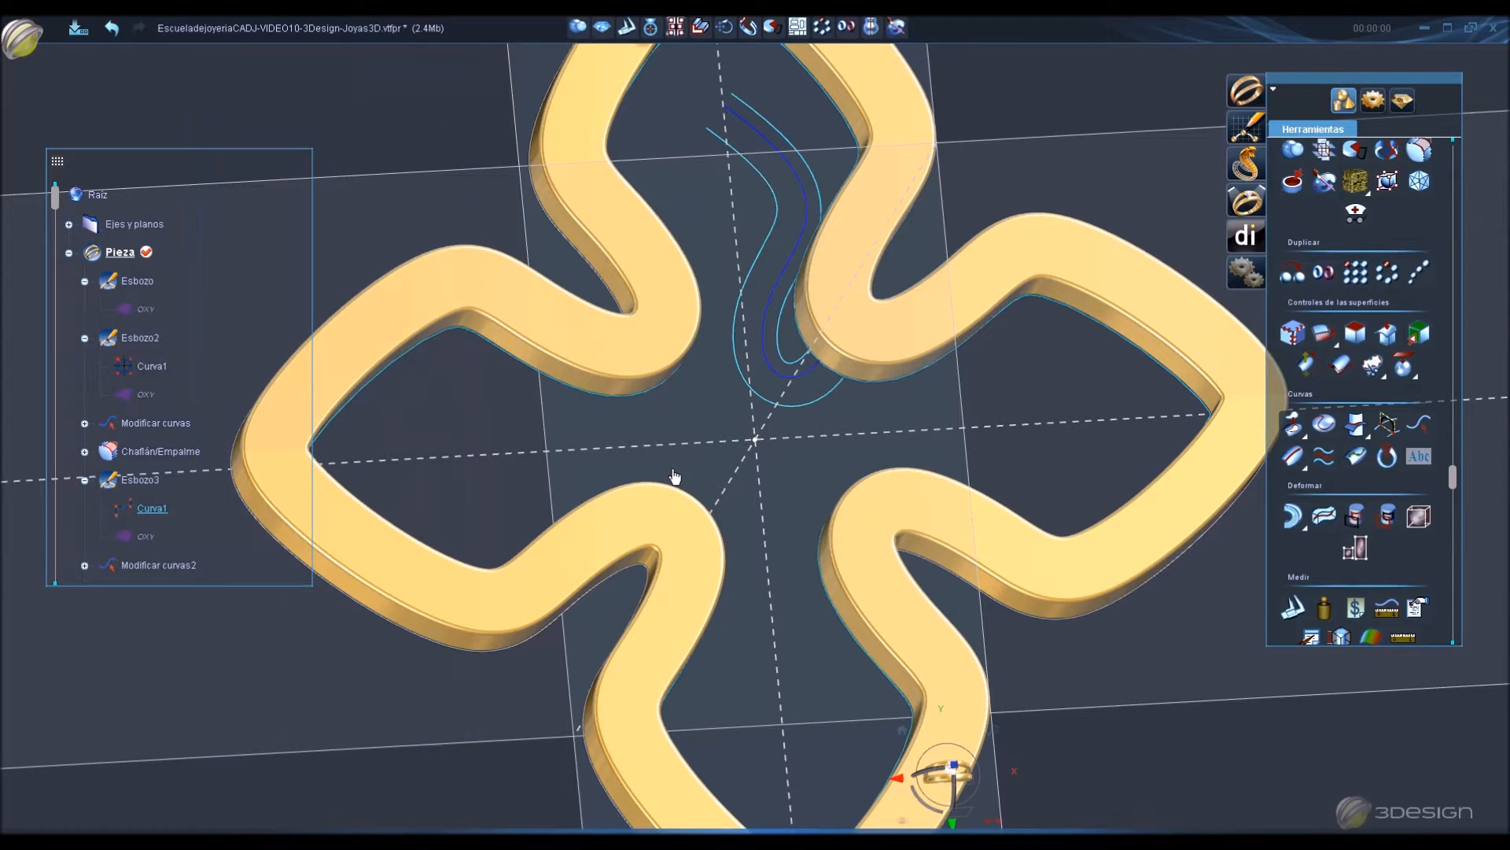
Hide the filleted petal frame, its sketched outline and its inner offset curve, leaving only the hooked curves visible.
{"action": "right_click", "coordinate": [1080, 247]}
{"action": "left_click", "coordinate": [1112, 293]}
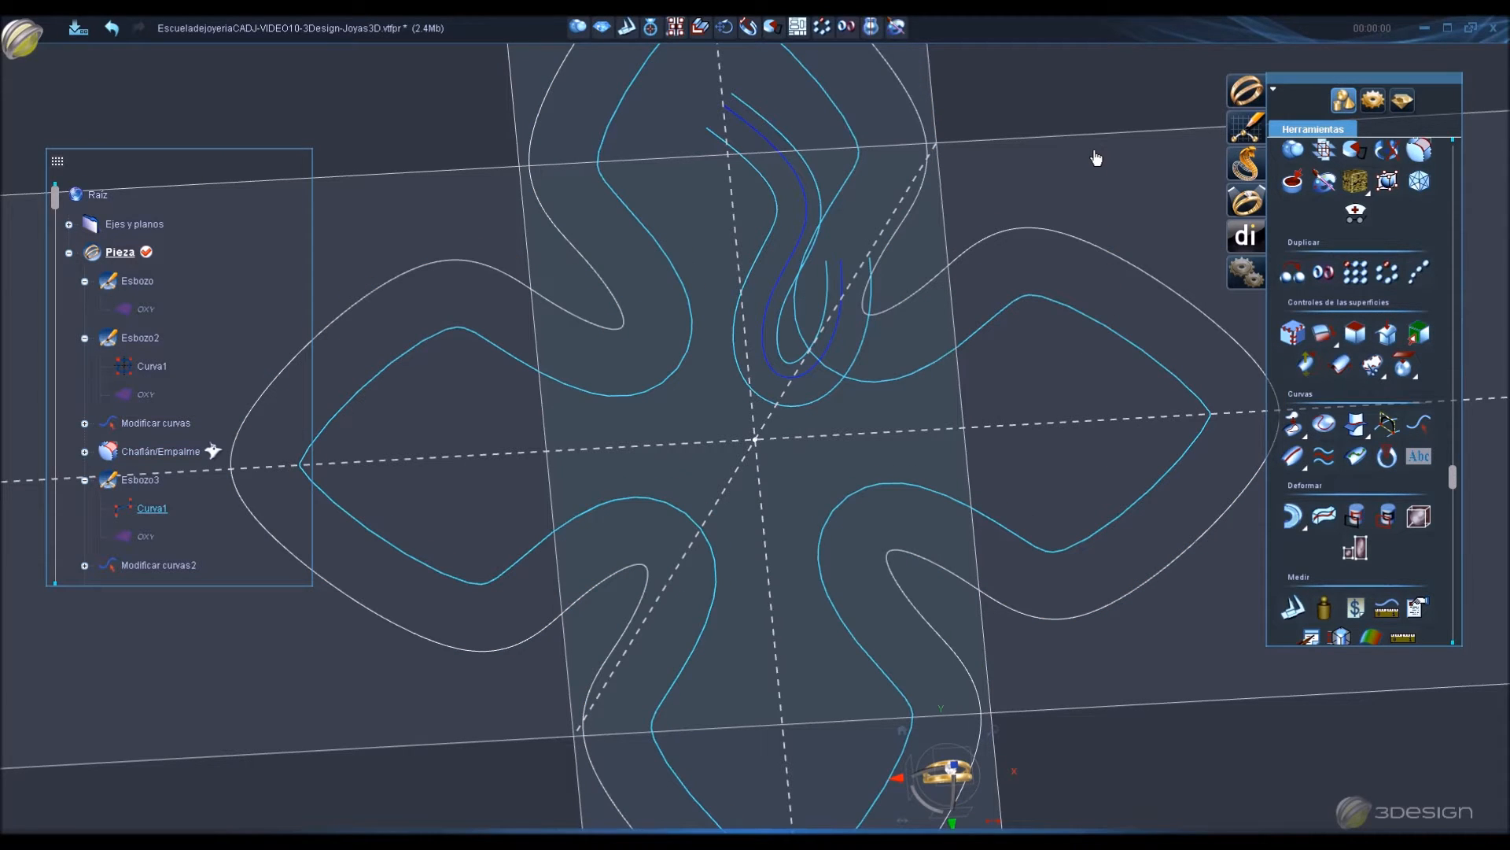
{"action": "right_click", "coordinate": [1058, 233]}
{"action": "left_click", "coordinate": [1100, 272]}
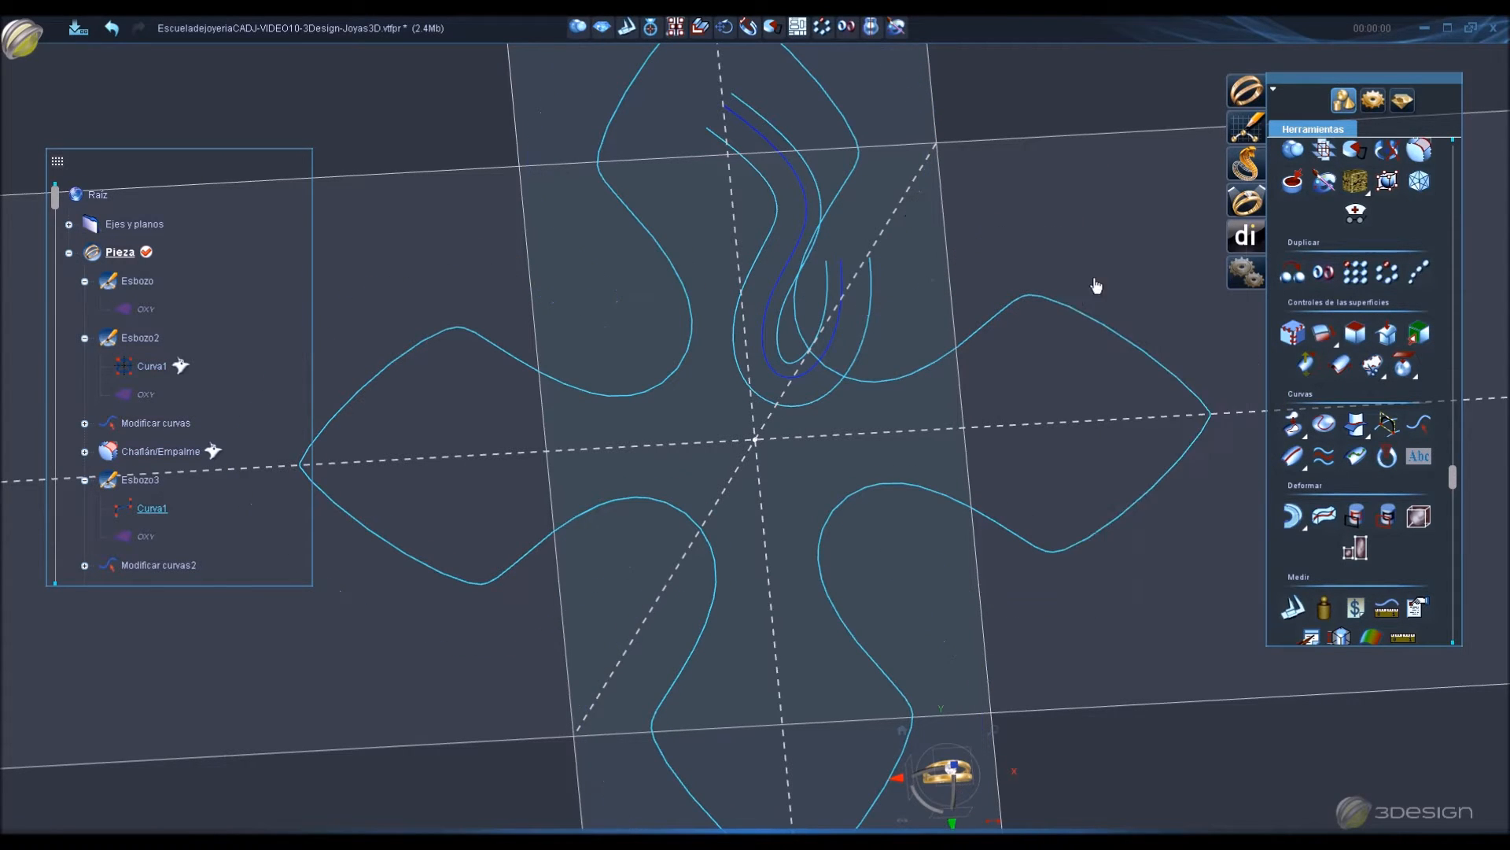
{"action": "right_click", "coordinate": [1079, 307]}
{"action": "left_click", "coordinate": [1113, 342]}
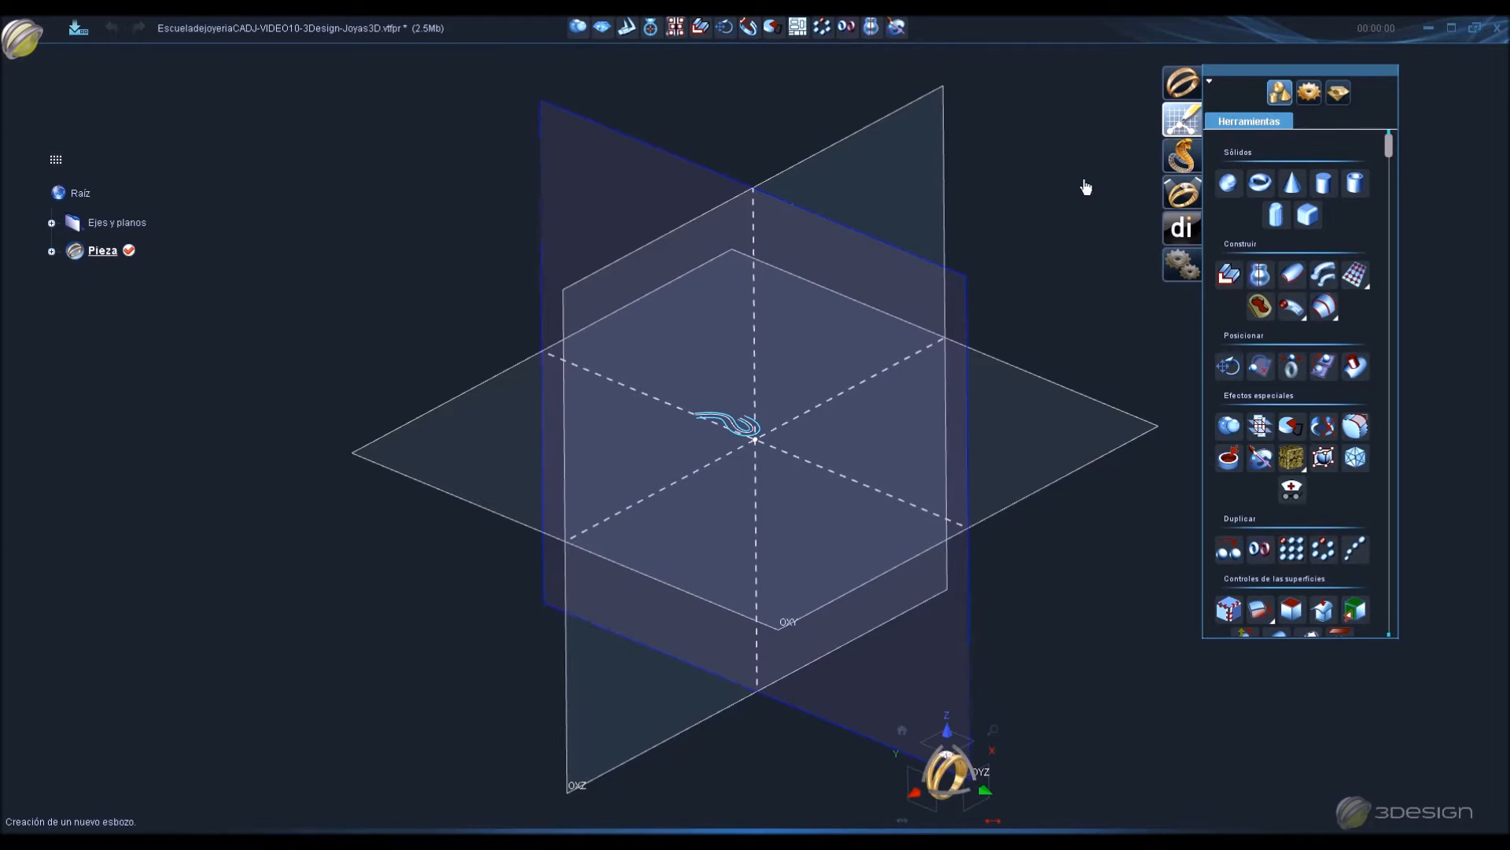
Start a sketch on the OYZ plane and draw a closed, vertically symmetric triangular curve about 4.4 mm wide and 1.8 mm high.
{"action": "left_click", "coordinate": [768, 422]}
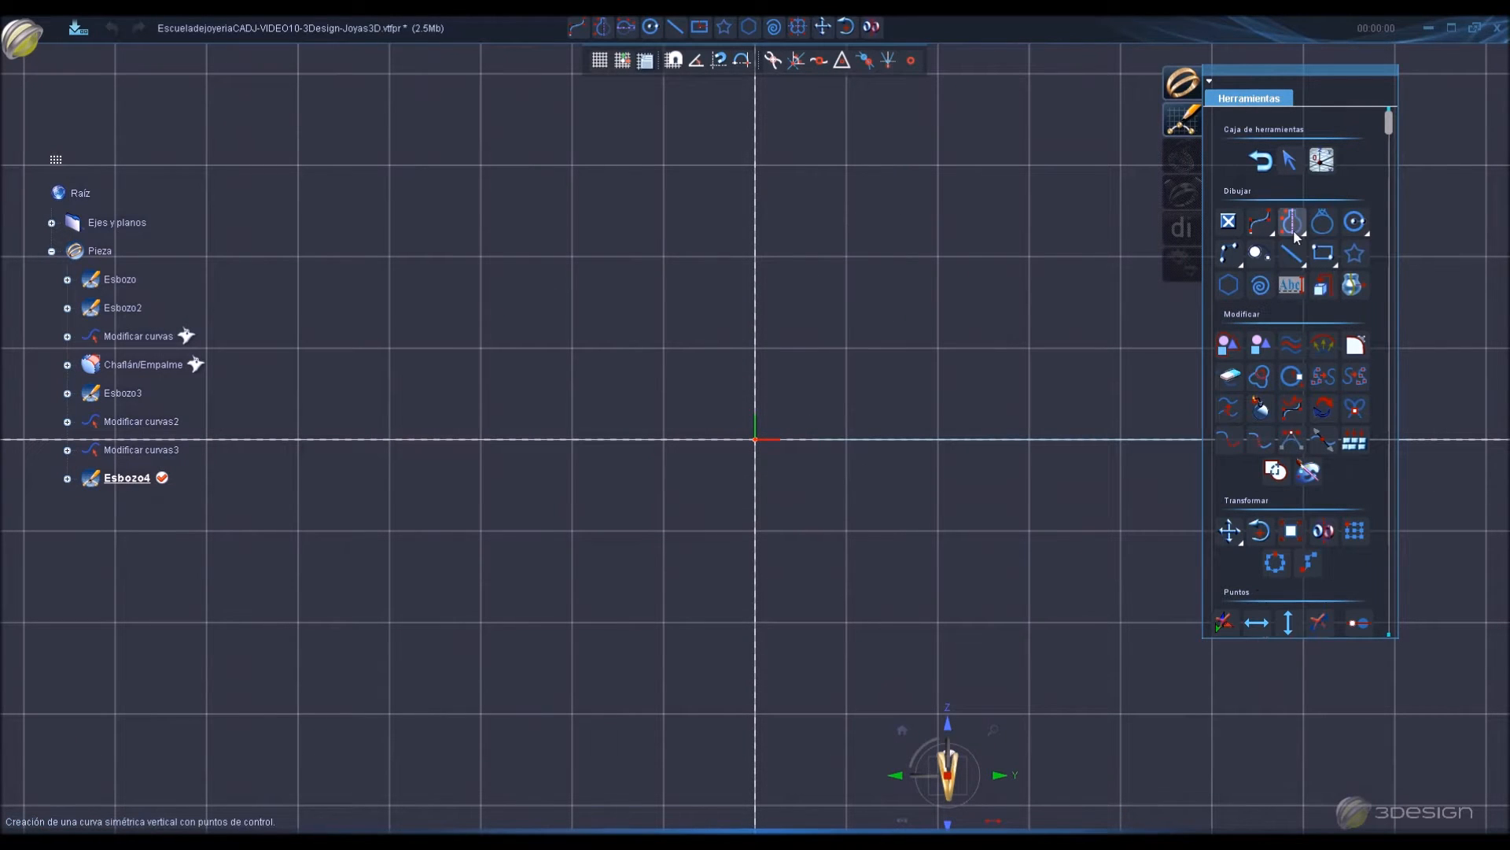
{"action": "left_click", "coordinate": [1292, 224]}
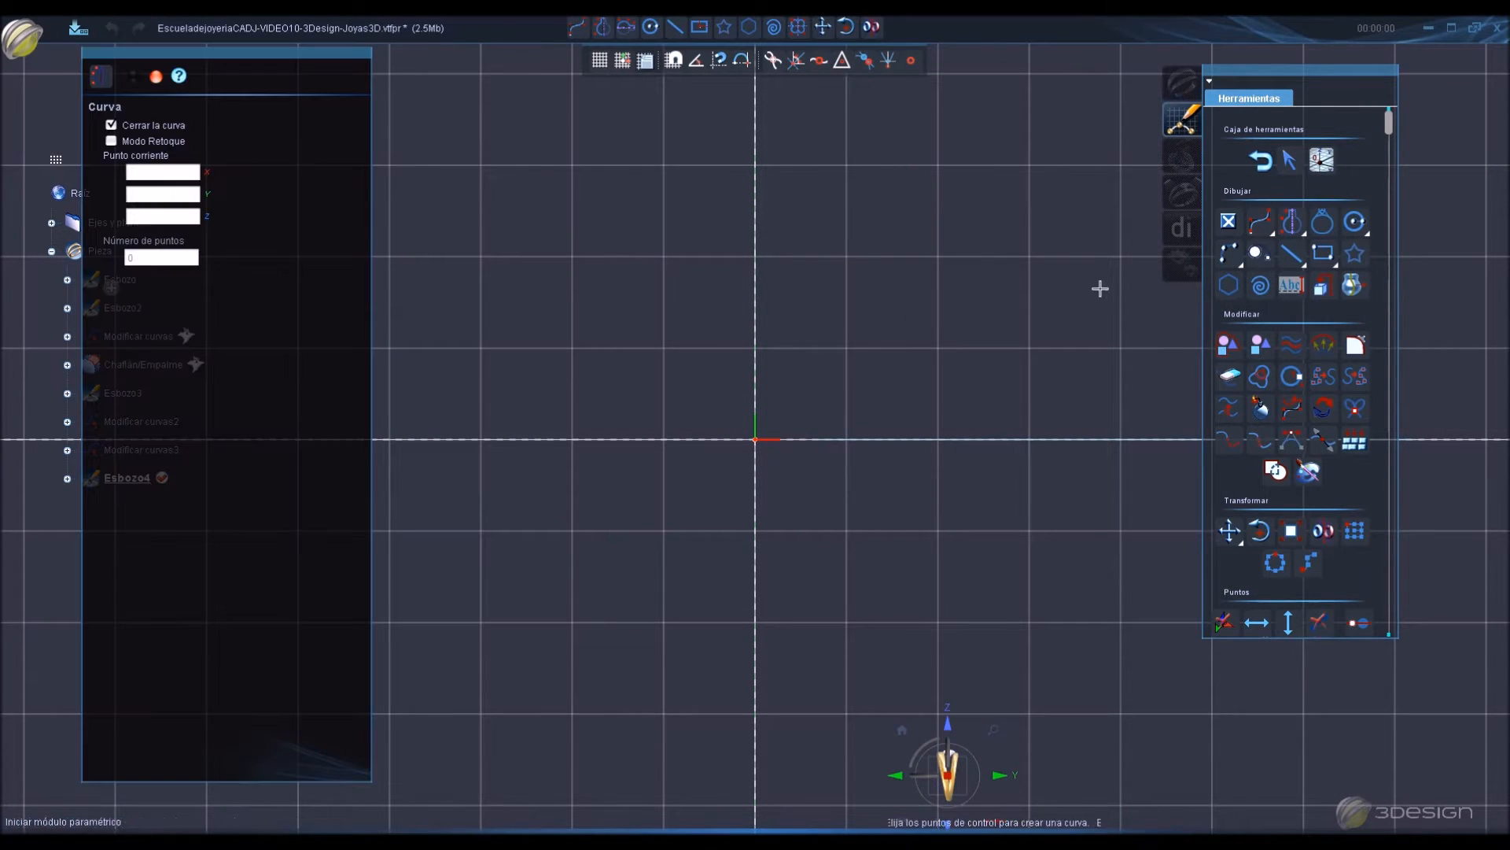
{"action": "left_click", "coordinate": [758, 278]}
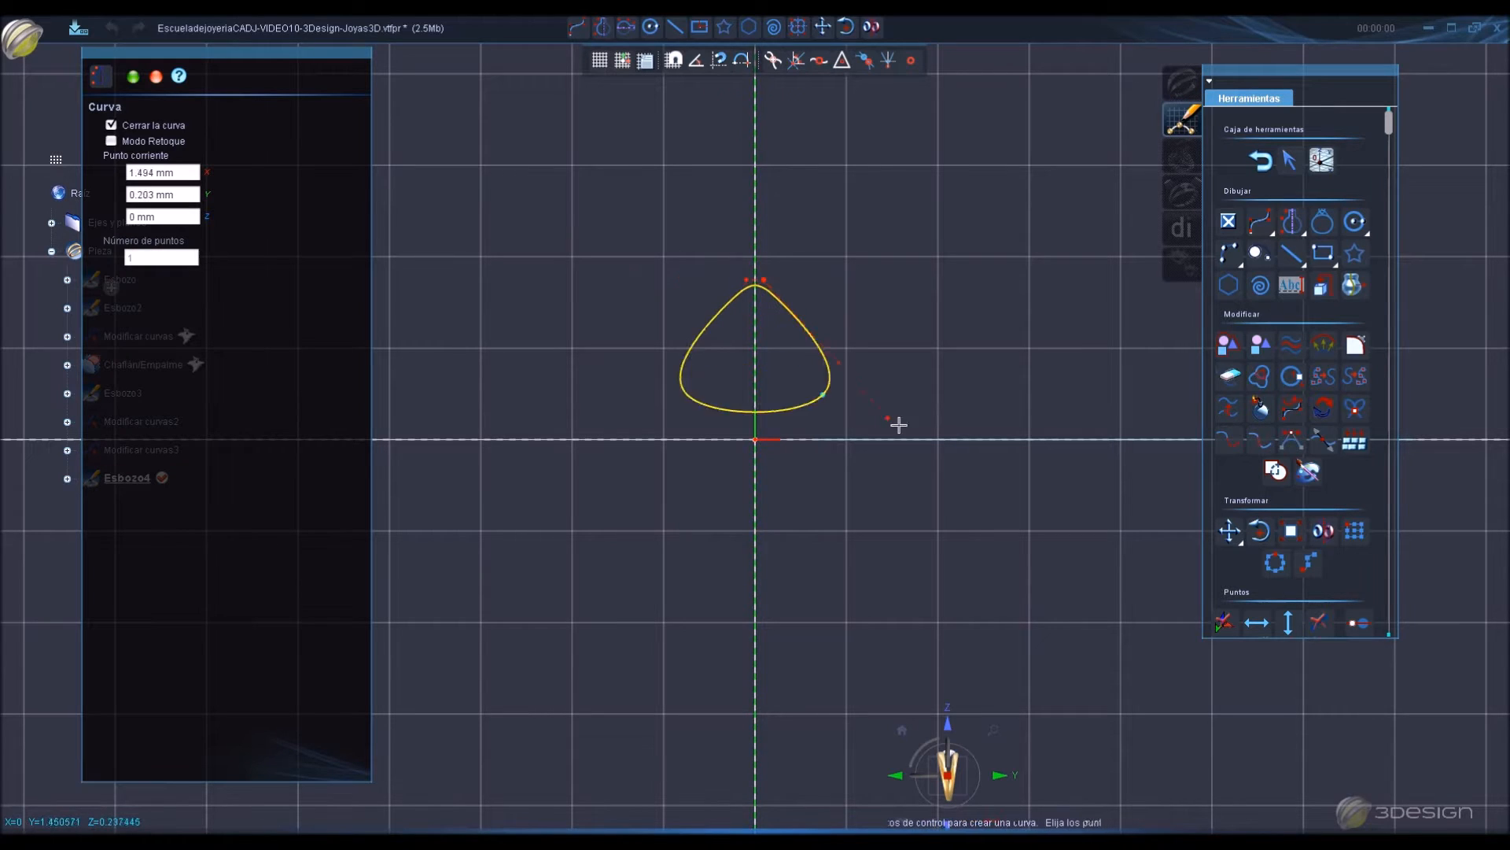
{"action": "left_click", "coordinate": [953, 413]}
{"action": "left_click", "coordinate": [934, 451]}
{"action": "double_click", "coordinate": [873, 451]}
Round the profile's apex, pull its sides inward and bulge its base slightly by moving the control points, and finish the sketch.
{"action": "left_click", "coordinate": [1289, 161]}
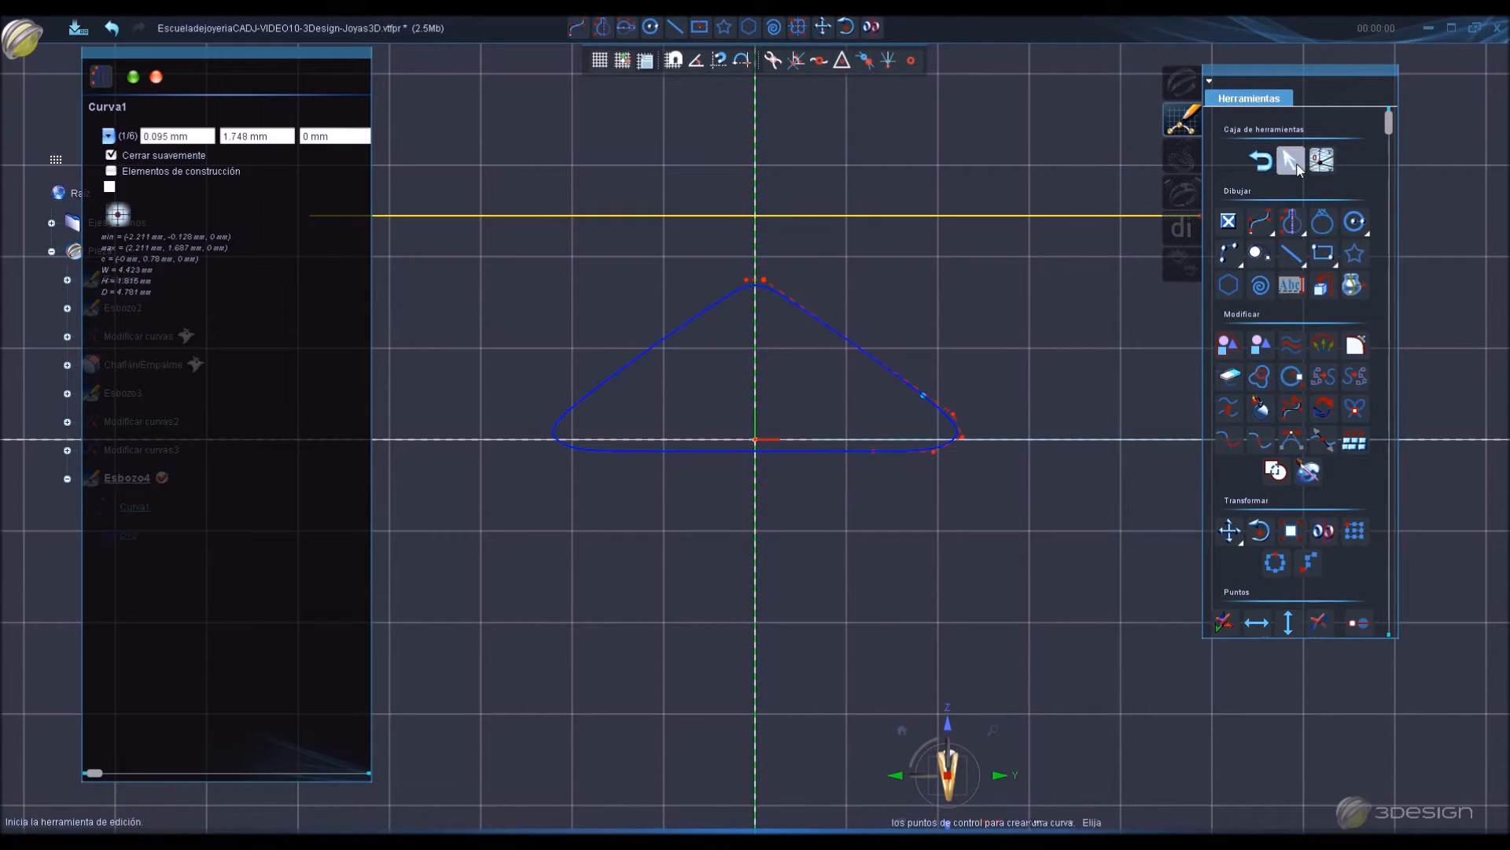
{"action": "left_click_drag", "start_coordinate": [952, 415], "coordinate": [893, 355]}
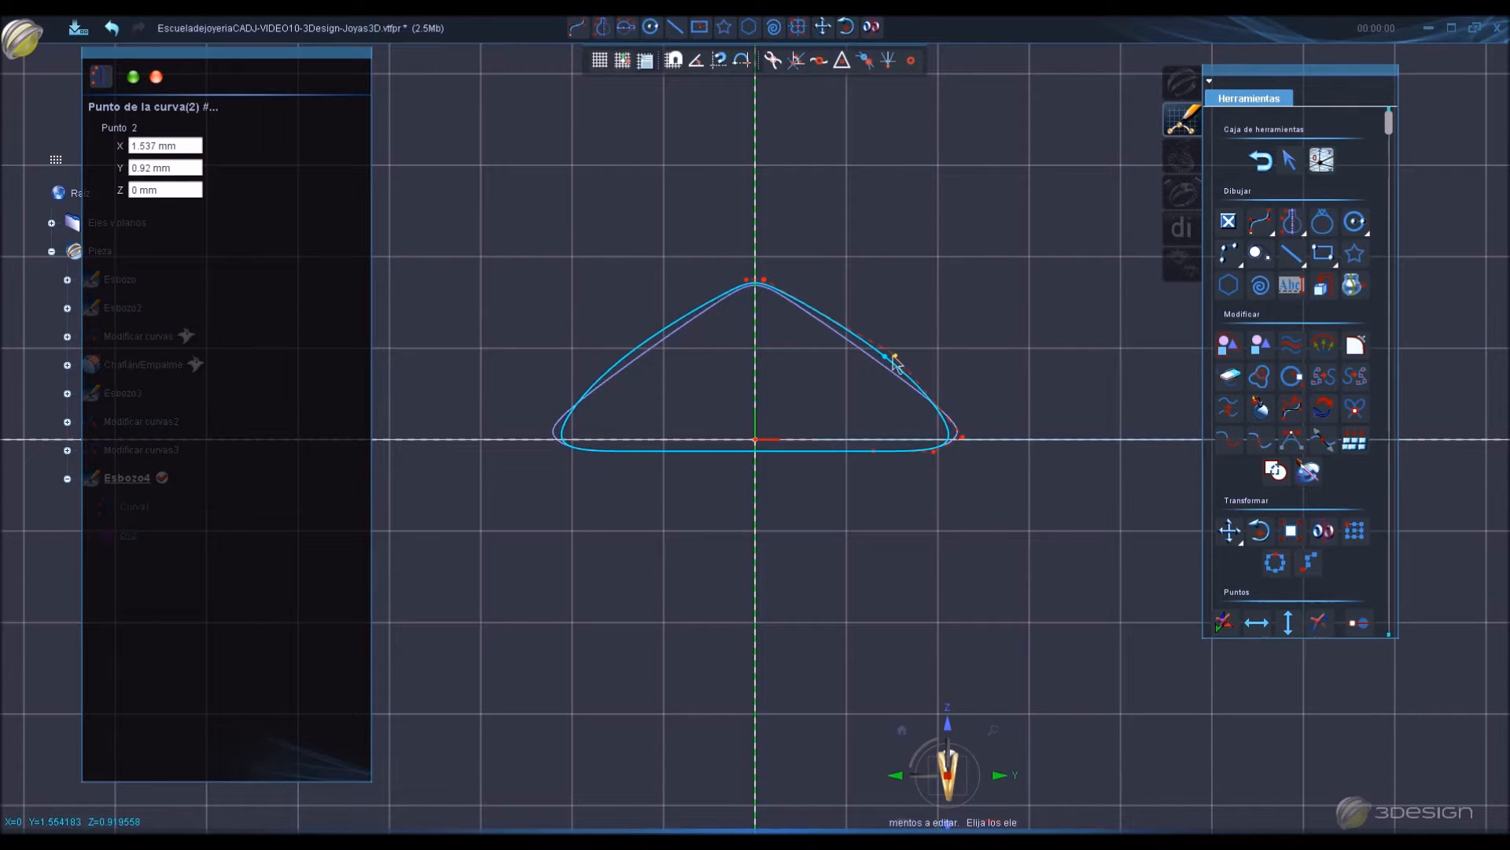
{"action": "left_click_drag", "start_coordinate": [777, 285], "coordinate": [774, 273]}
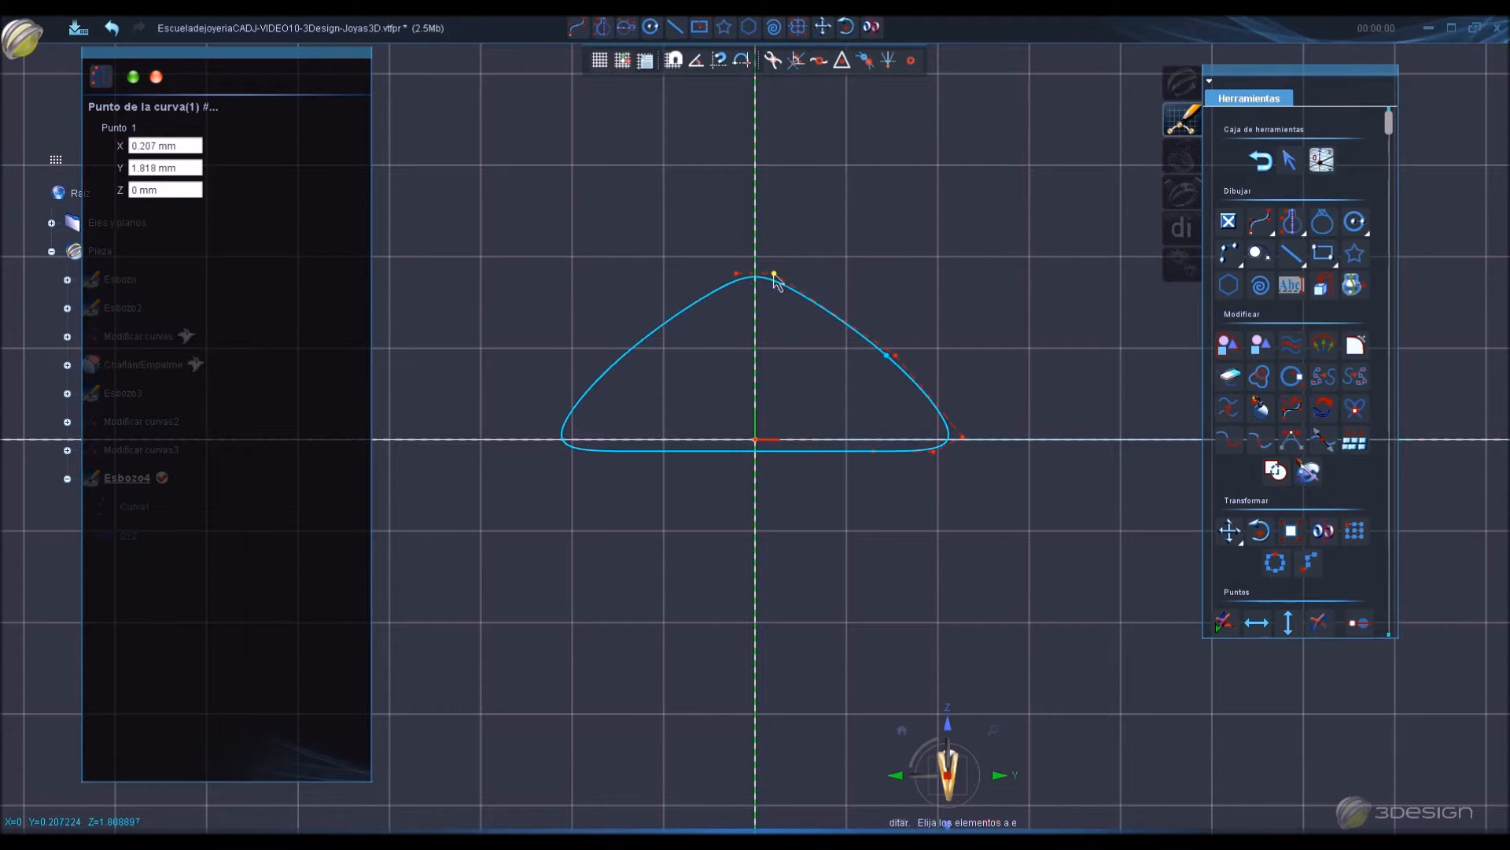
{"action": "left_click_drag", "start_coordinate": [895, 355], "coordinate": [889, 350]}
{"action": "left_click_drag", "start_coordinate": [960, 437], "coordinate": [867, 457]}
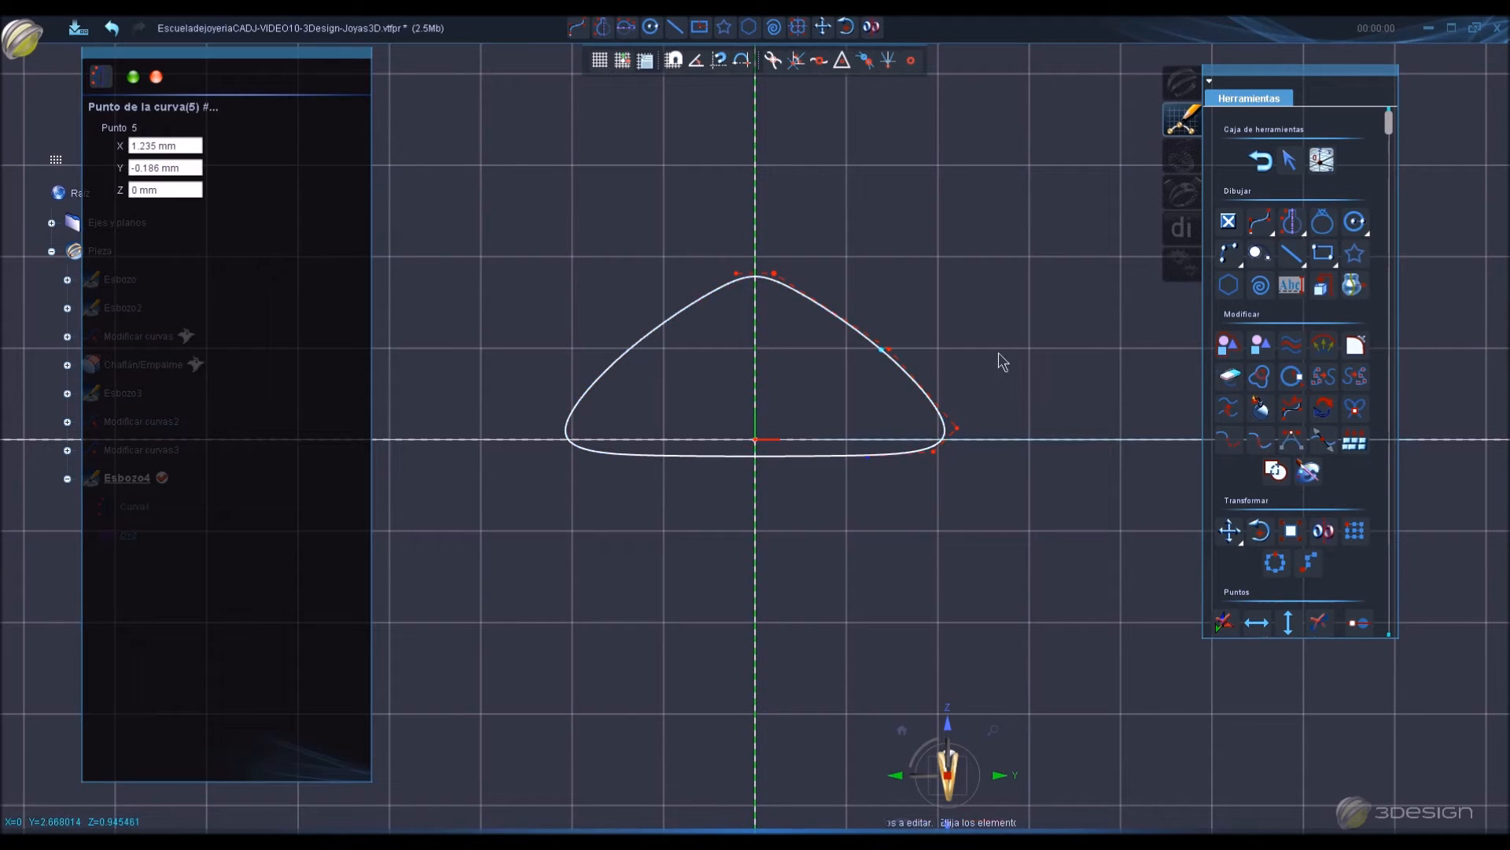
{"action": "left_click", "coordinate": [998, 353]}
{"action": "left_click", "coordinate": [1260, 162]}
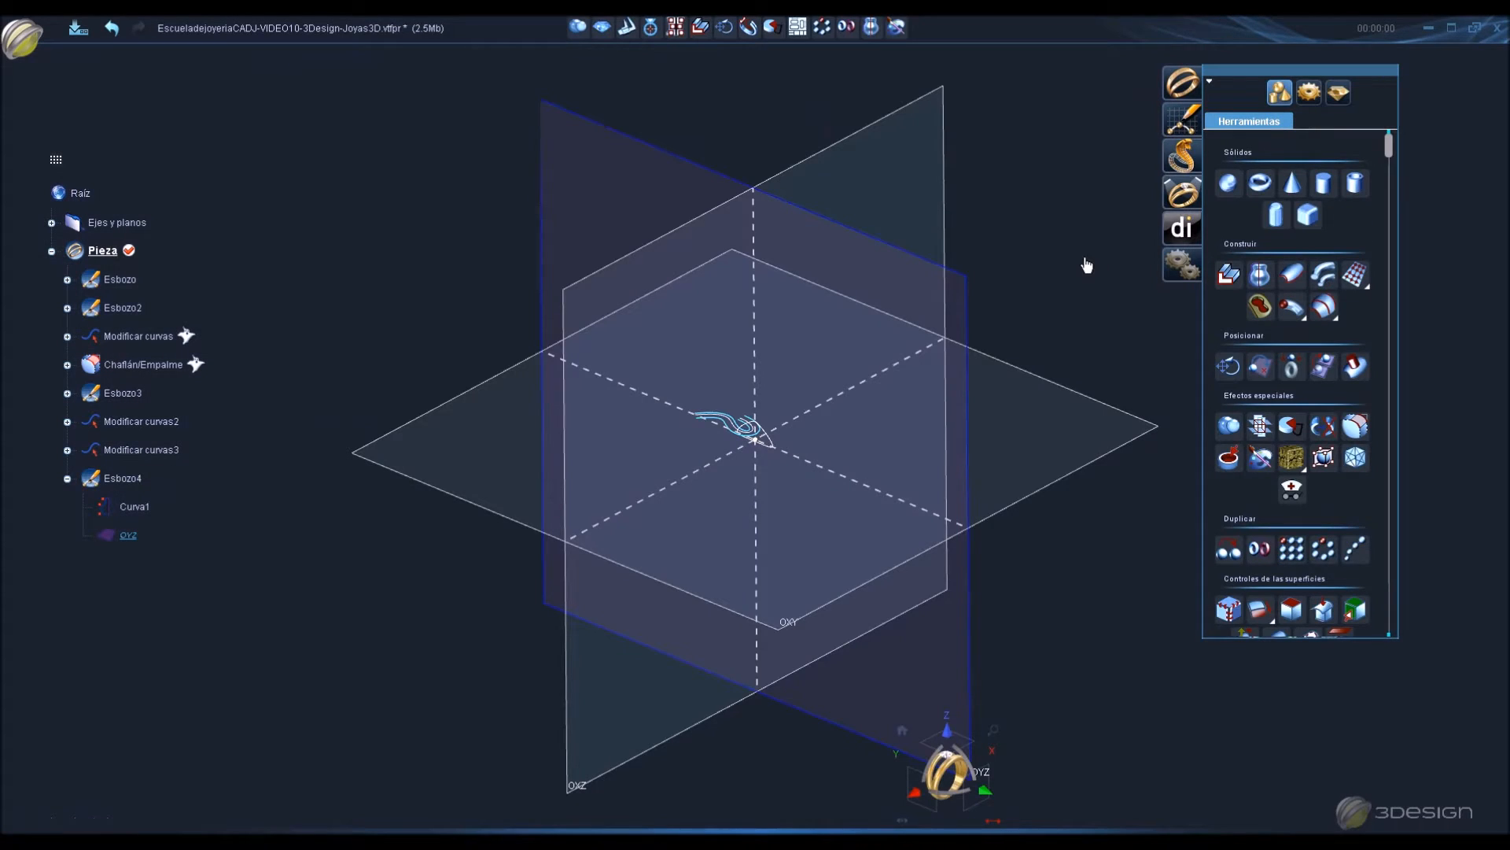
Create a Multicurvas sweep in 18K yellow gold along the hooked curve and its offsets, using the triangular profile as a custom section.
{"action": "scroll", "coordinate": [776, 412], "scroll_direction": "down", "scroll_amount": 3}
{"action": "scroll", "coordinate": [775, 411], "scroll_direction": "up", "scroll_amount": 10}
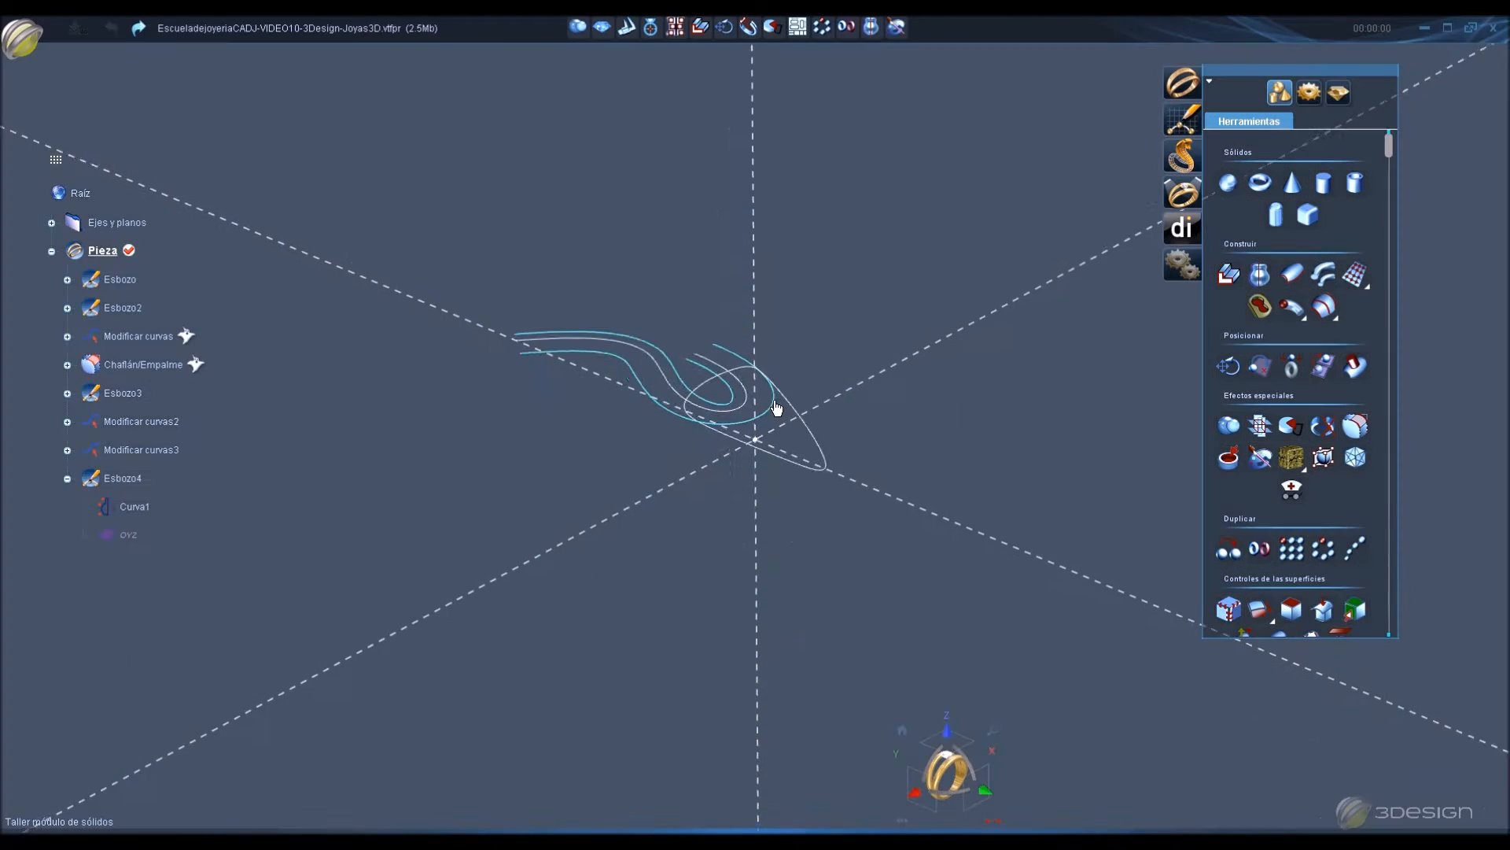
{"action": "left_click", "coordinate": [1324, 274]}
{"action": "left_click", "coordinate": [181, 386]}
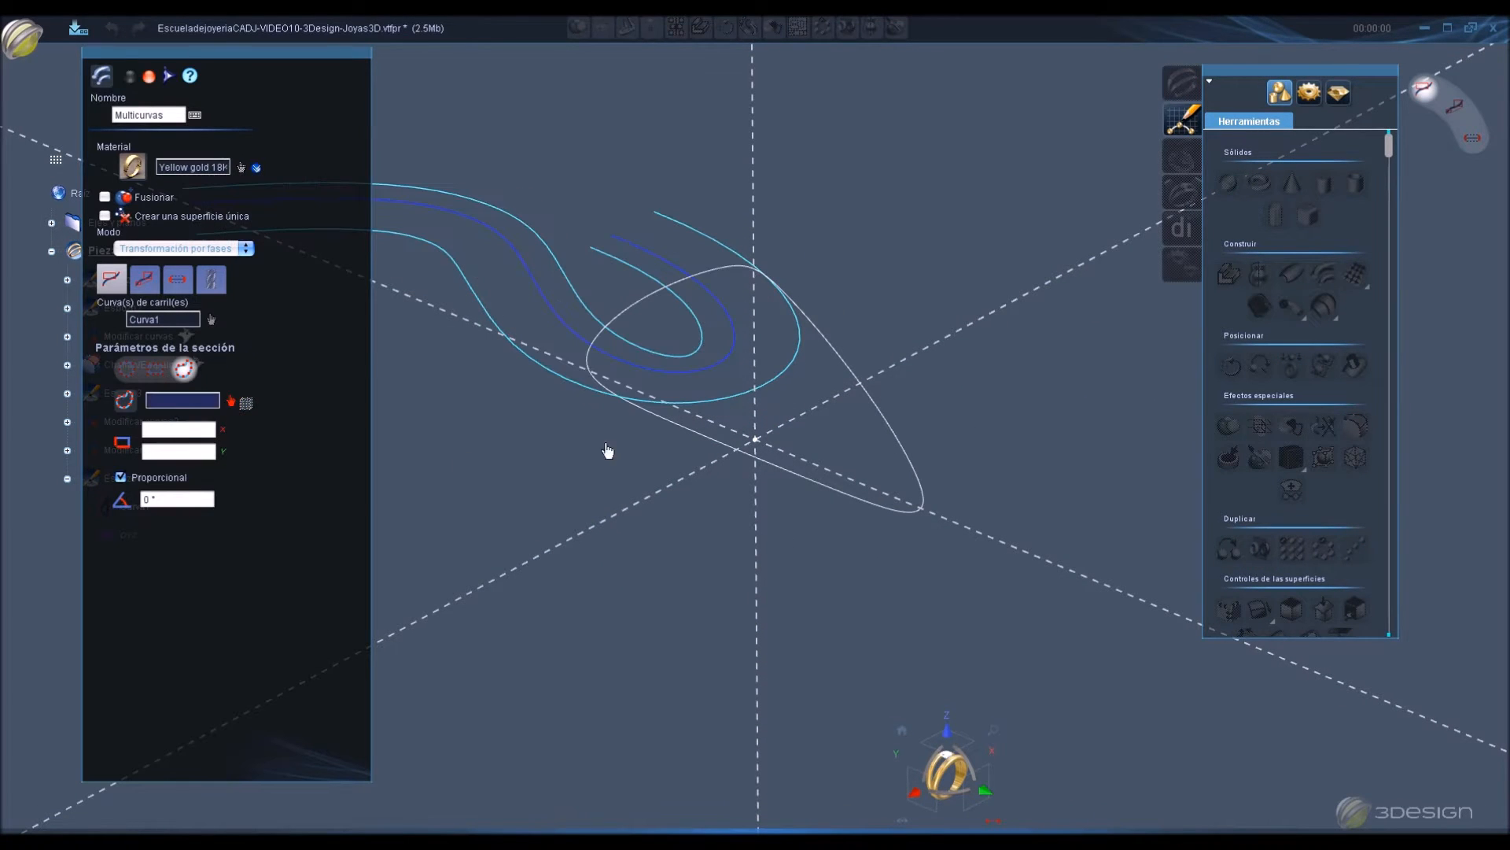
{"action": "left_click", "coordinate": [727, 454]}
{"action": "right_click_drag", "start_coordinate": [748, 468], "coordinate": [517, 620]}
Turn off proportional scaling and set the sweep section to 1.5 mm wide and 0.8 mm high.
{"action": "double_click", "coordinate": [178, 446]}
{"action": "type", "text": "21"}
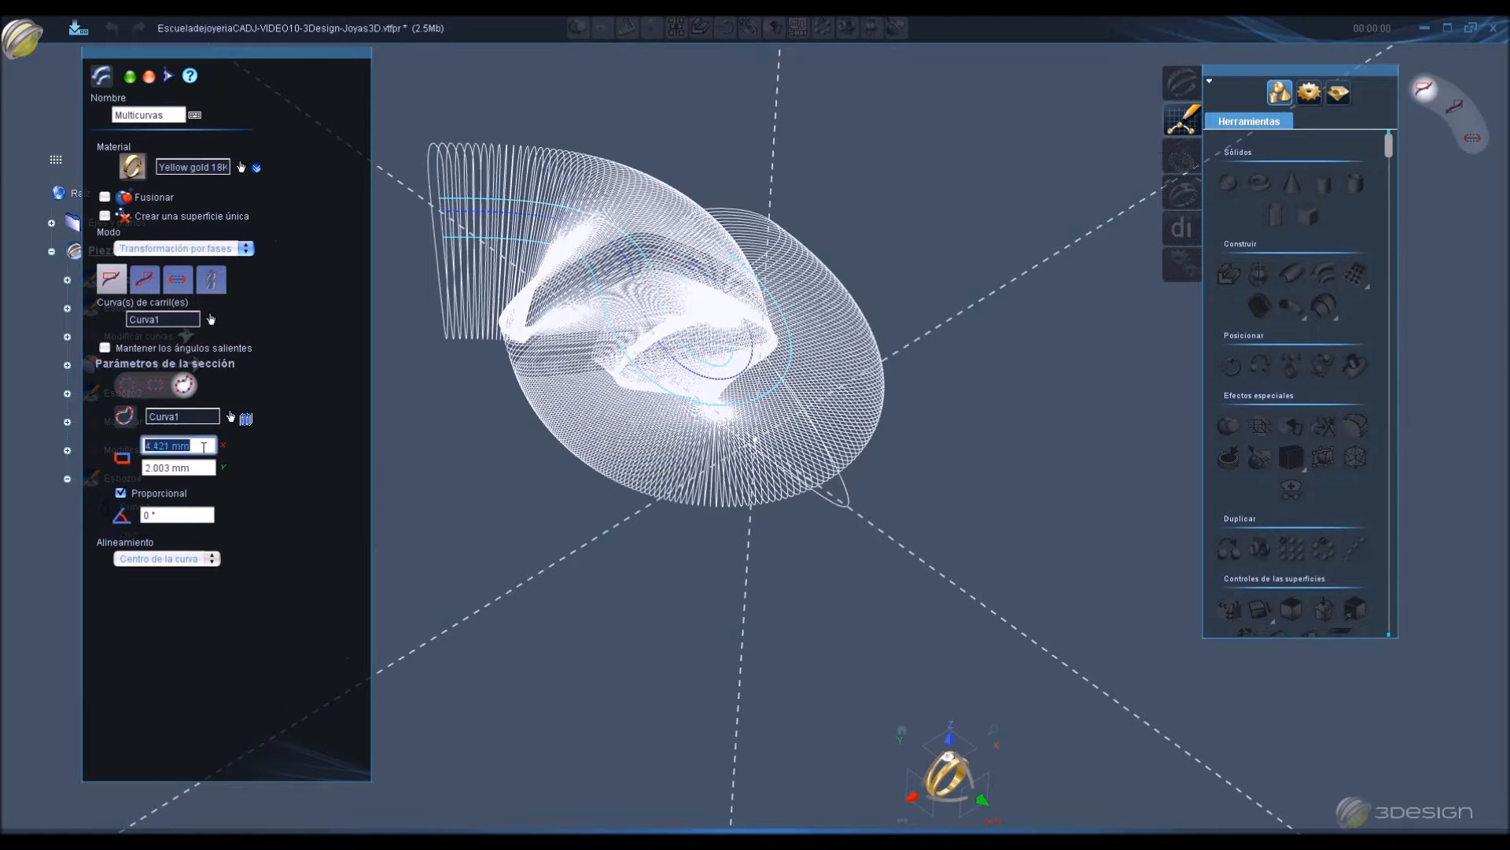
{"action": "left_click", "coordinate": [203, 467]}
{"action": "left_click", "coordinate": [202, 449]}
{"action": "type", "text": "1.5"}
{"action": "left_click", "coordinate": [205, 467]}
{"action": "left_click", "coordinate": [122, 494]}
{"action": "left_click", "coordinate": [196, 468]}
{"action": "type", "text": "0.8"}
{"action": "left_click", "coordinate": [201, 445]}
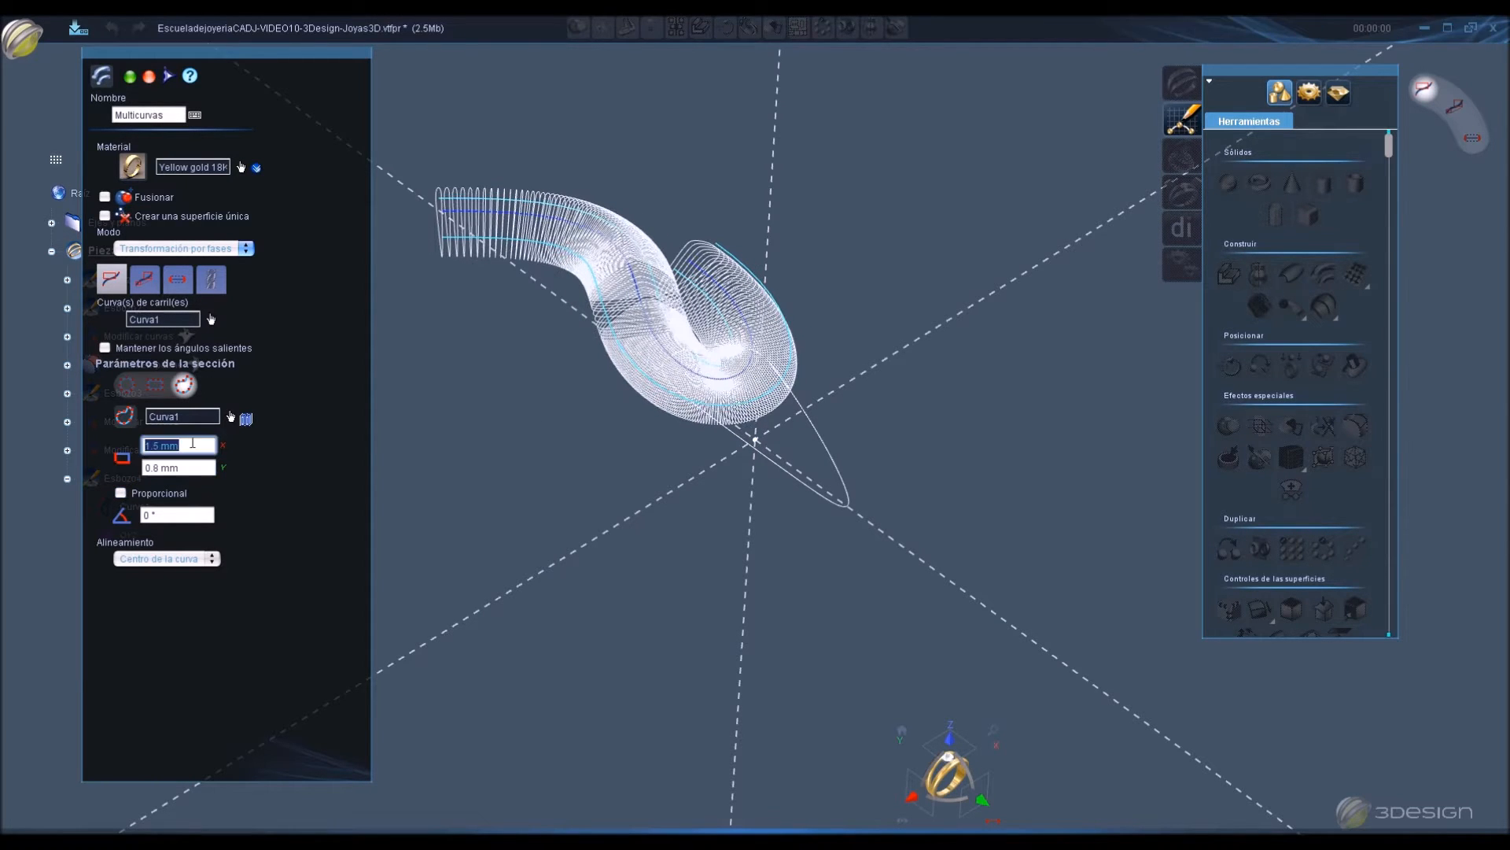
Set both the initial and final end profiles of the sweep to Gubia.
{"action": "left_click", "coordinate": [178, 280]}
{"action": "left_click", "coordinate": [146, 317]}
{"action": "left_click", "coordinate": [140, 346]}
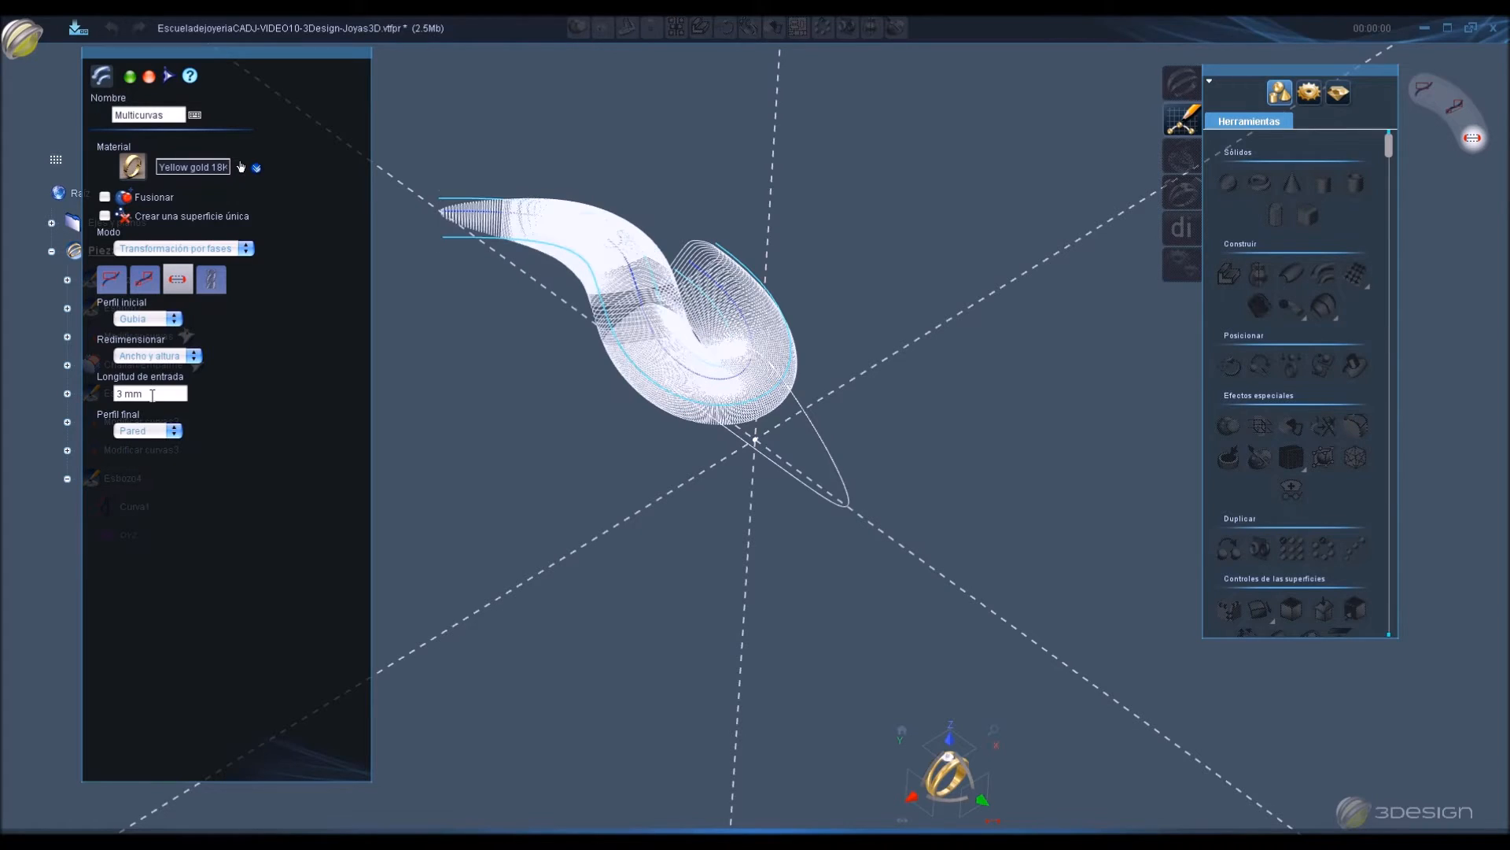
{"action": "left_click", "coordinate": [146, 431]}
{"action": "left_click", "coordinate": [133, 457]}
Try 2 mm entry and exit lengths, settle on 4 mm for both ends and accept the sweep.
{"action": "left_click", "coordinate": [158, 396]}
{"action": "type", "text": "2"}
{"action": "left_click", "coordinate": [162, 503]}
{"action": "type", "text": "2"}
{"action": "left_click", "coordinate": [163, 395]}
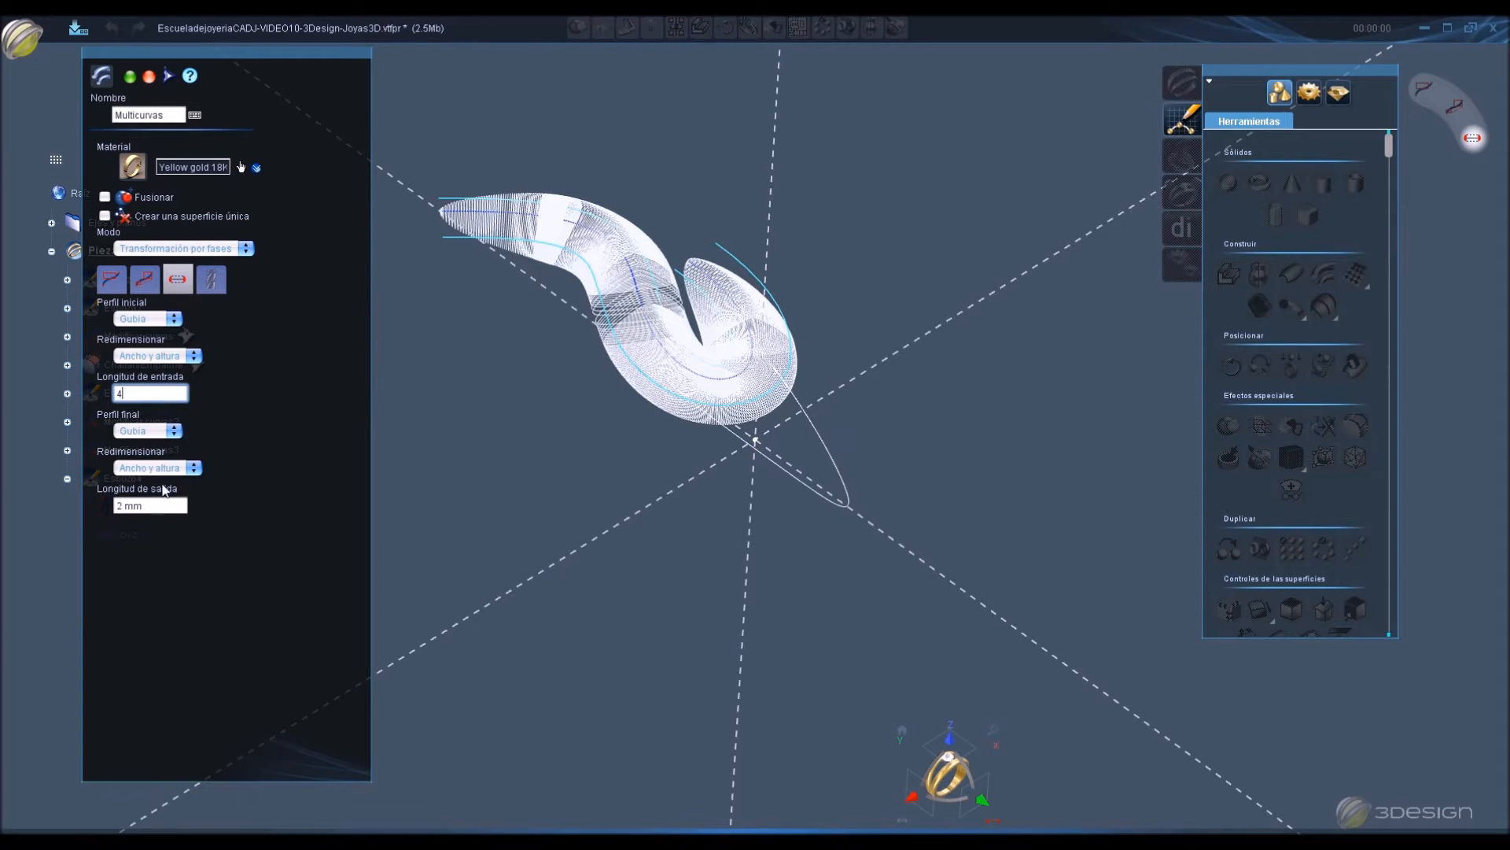
{"action": "type", "text": "4"}
{"action": "left_click", "coordinate": [170, 503]}
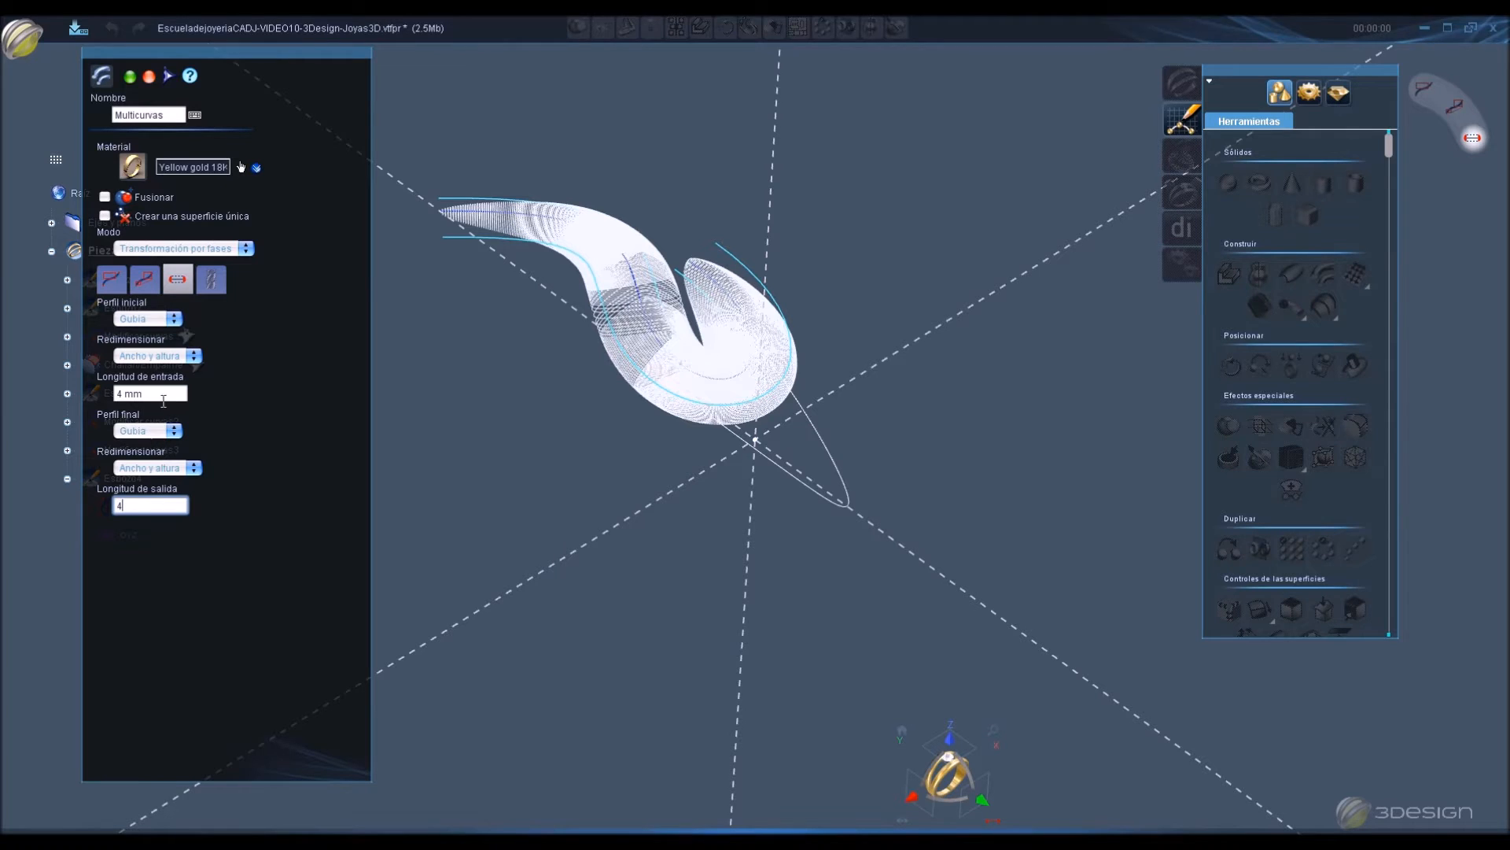
{"action": "type", "text": "4"}
{"action": "key", "text": "Return"}
{"action": "right_click_drag", "start_coordinate": [826, 412], "coordinate": [757, 542]}
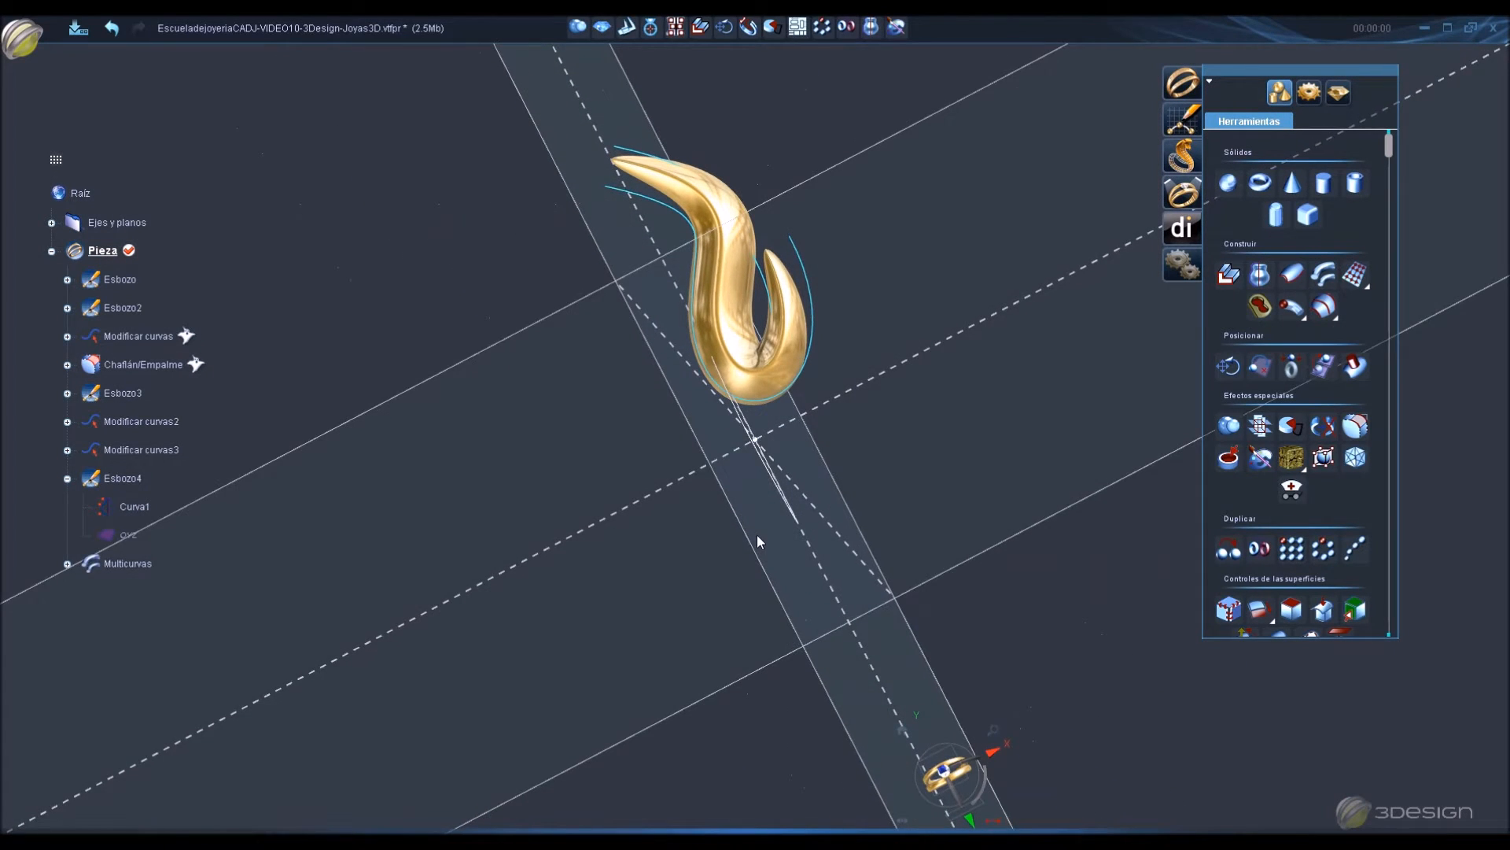
Edit the hooked sweep, reduce its section width to 1.3 mm and accept the change.
{"action": "double_click", "coordinate": [126, 563]}
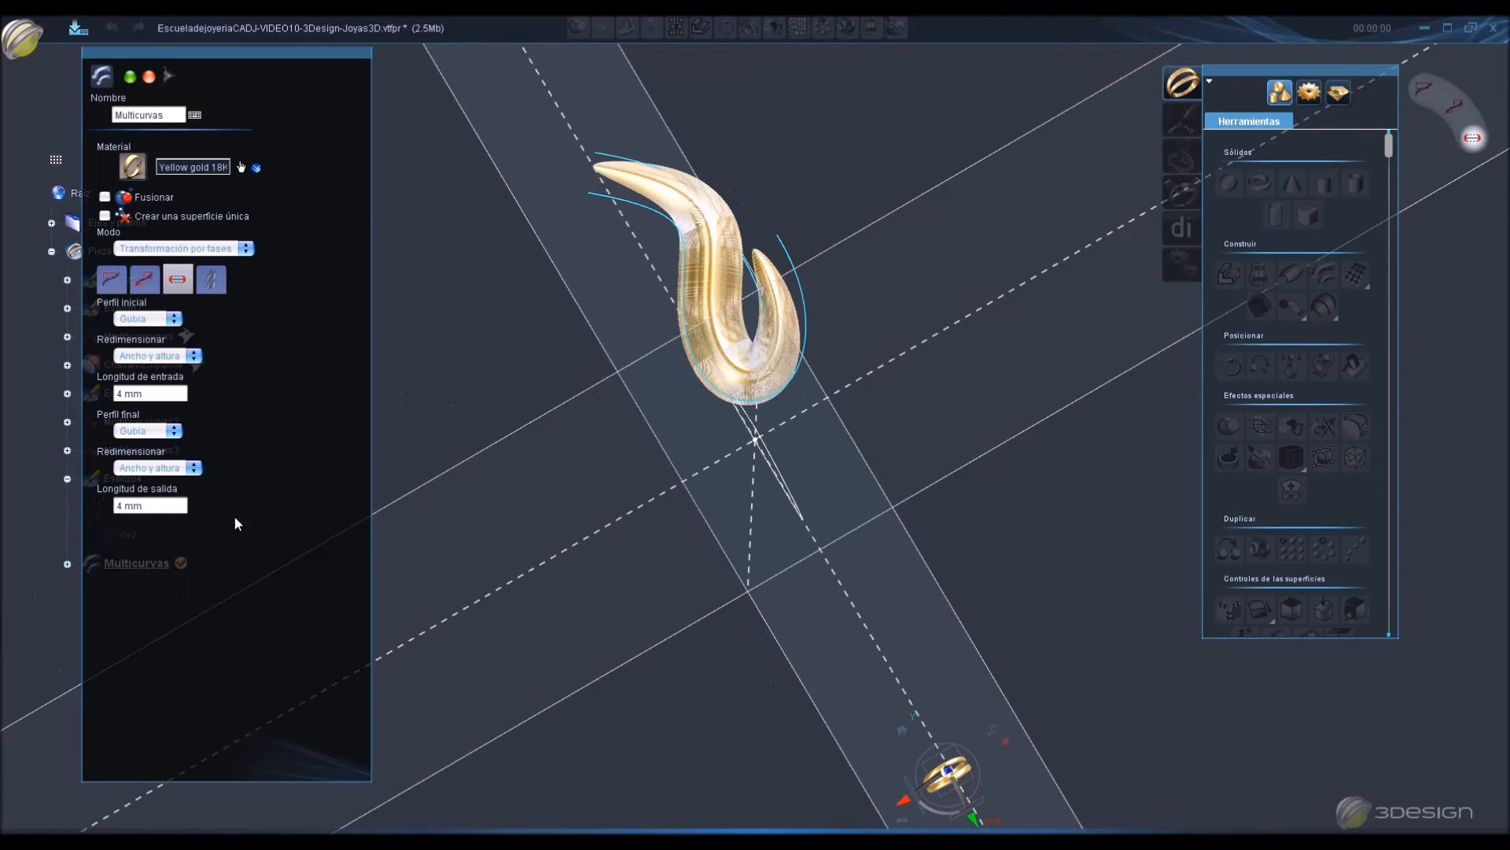
{"action": "left_click", "coordinate": [111, 278]}
{"action": "left_click", "coordinate": [191, 445]}
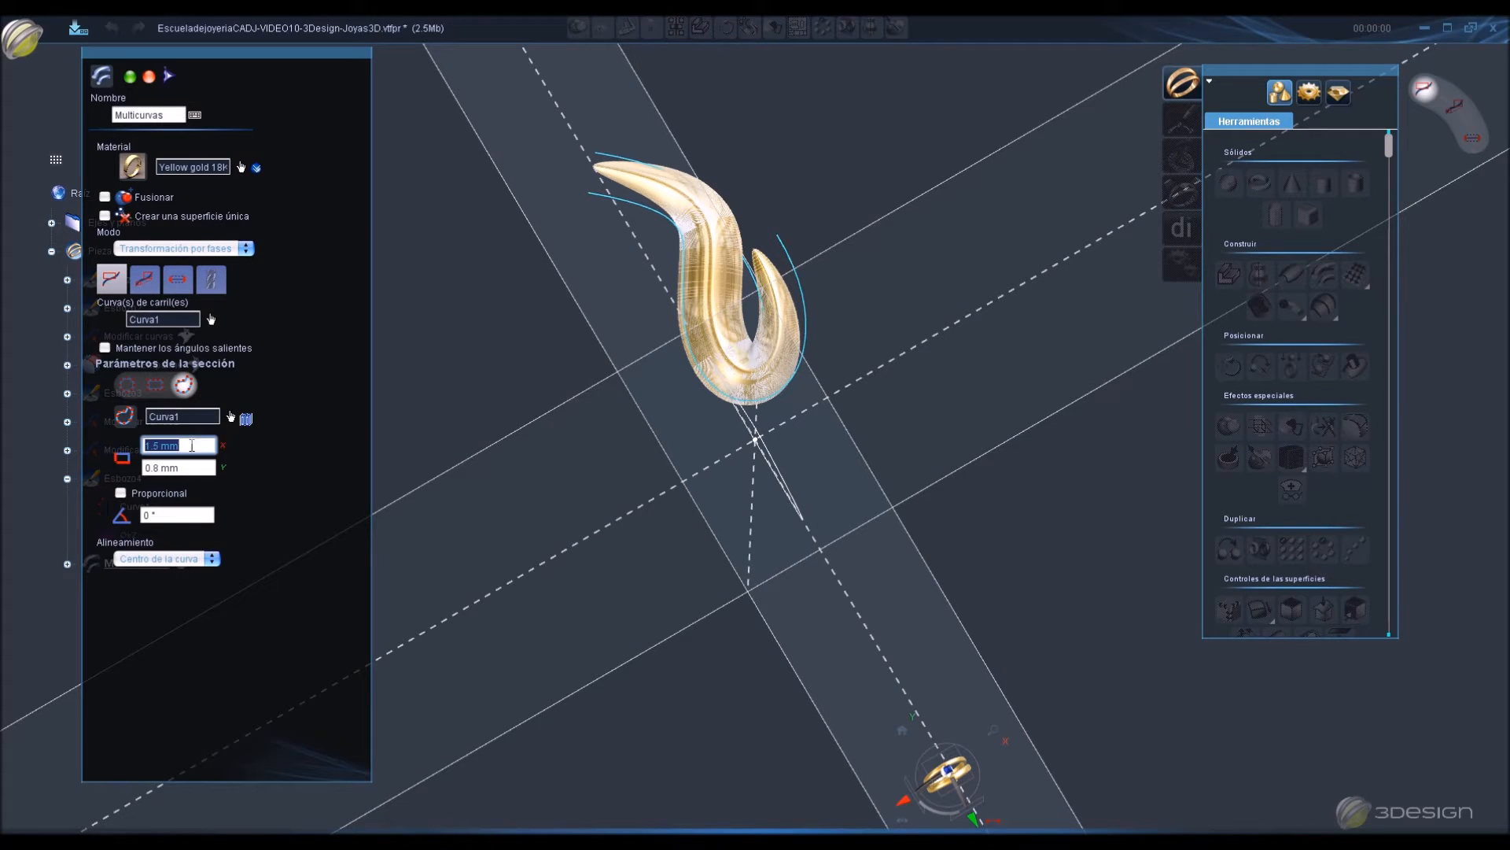
{"action": "left_click", "coordinate": [197, 468]}
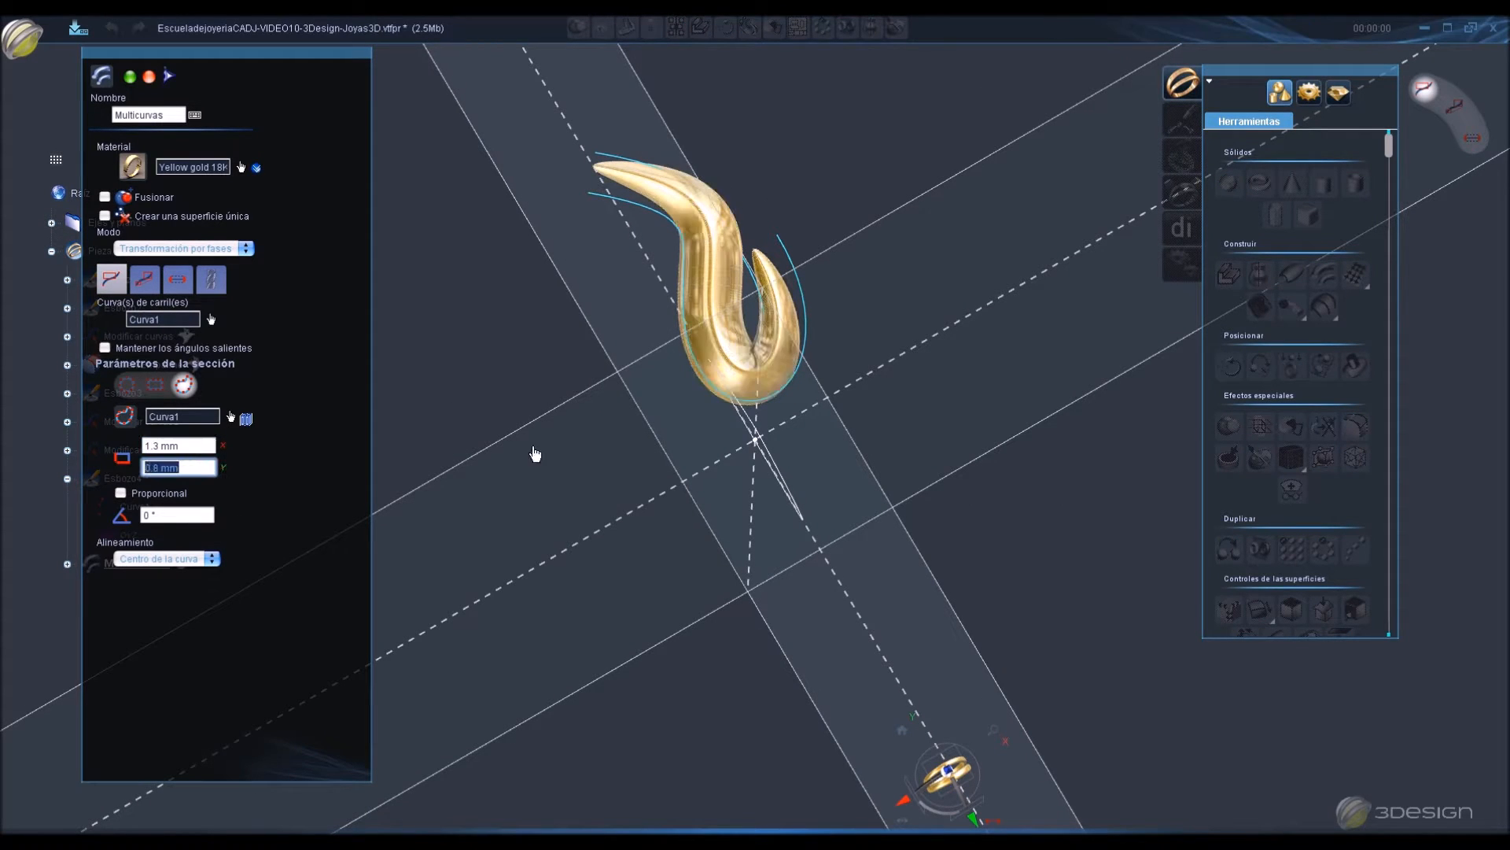
{"action": "right_click", "coordinate": [652, 423]}
{"action": "middle_click_drag", "start_coordinate": [984, 588], "coordinate": [850, 520]}
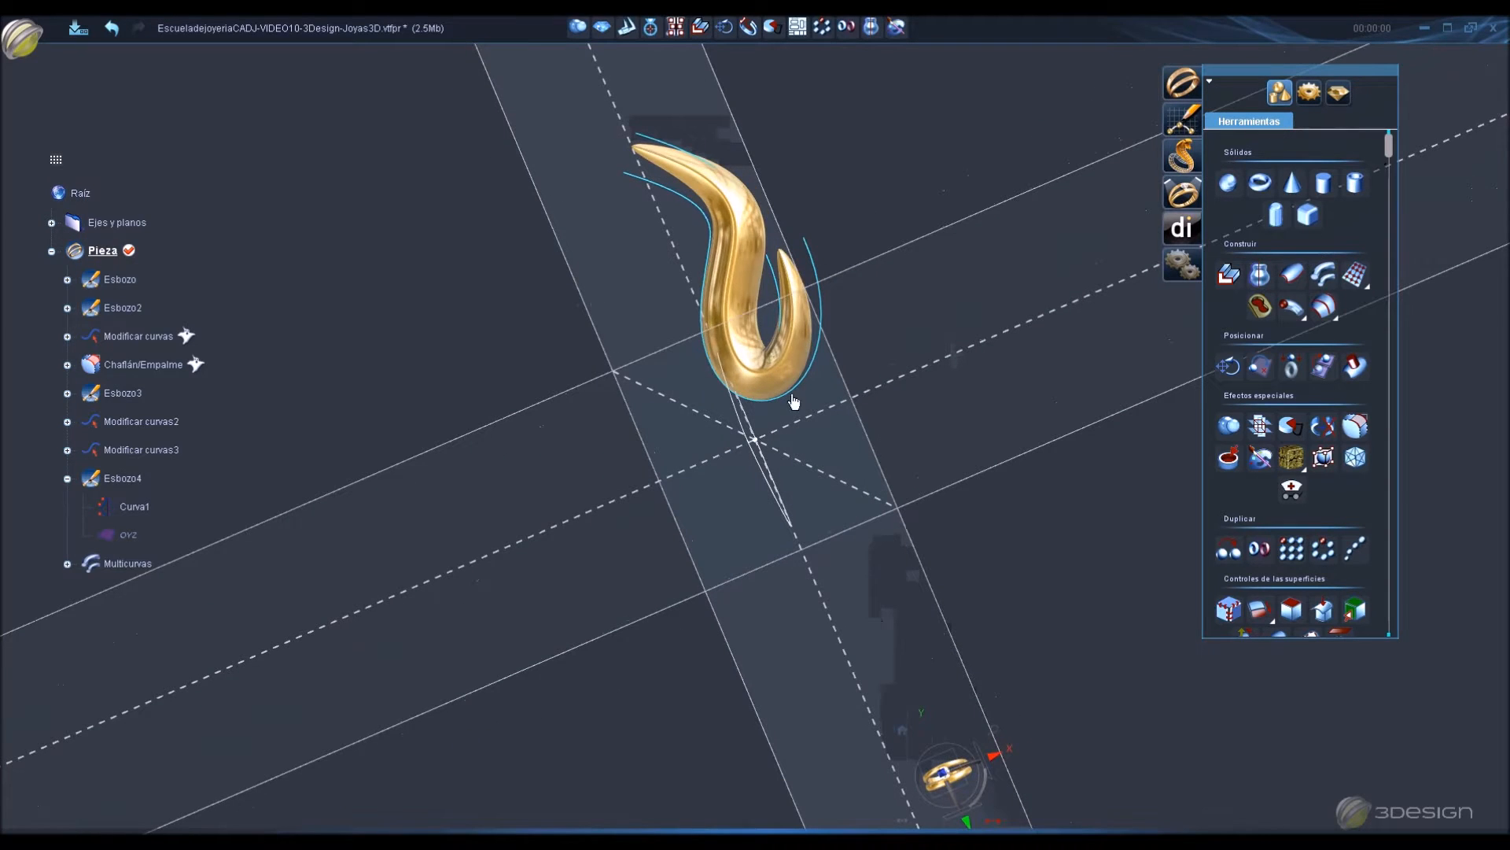
Edit the sweep's end tapers, setting the exit length to 5 mm and the entry length to 3.5 mm, and accept.
{"action": "double_click", "coordinate": [128, 564]}
{"action": "left_click", "coordinate": [178, 279]}
{"action": "left_click", "coordinate": [161, 502]}
{"action": "type", "text": "6"}
{"action": "left_click", "coordinate": [164, 394]}
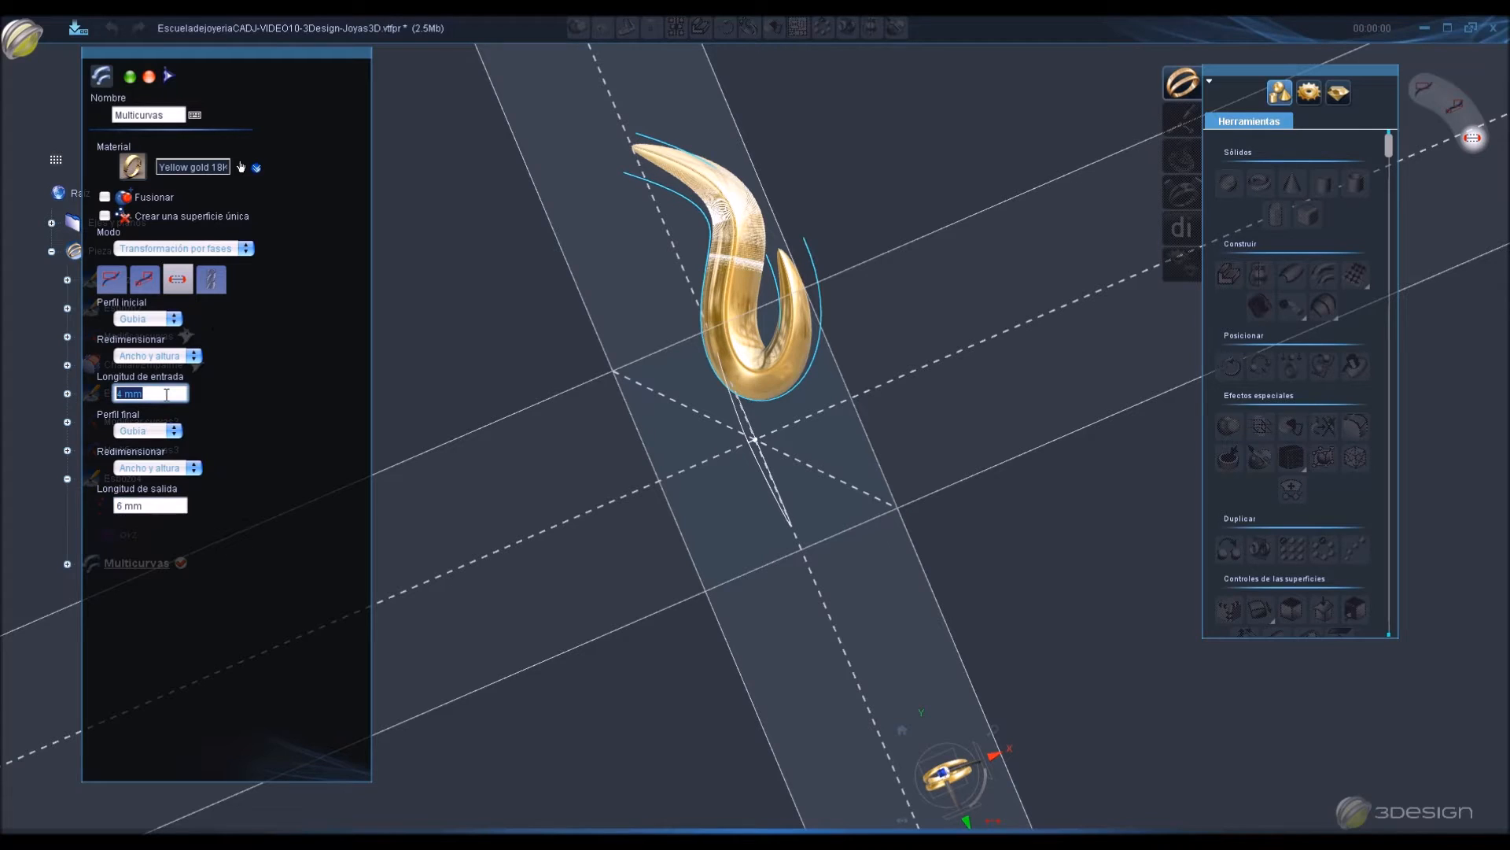
{"action": "left_click", "coordinate": [162, 504]}
{"action": "type", "text": "5"}
{"action": "left_click", "coordinate": [156, 393]}
{"action": "type", "text": "3.5"}
{"action": "key", "text": "Return"}
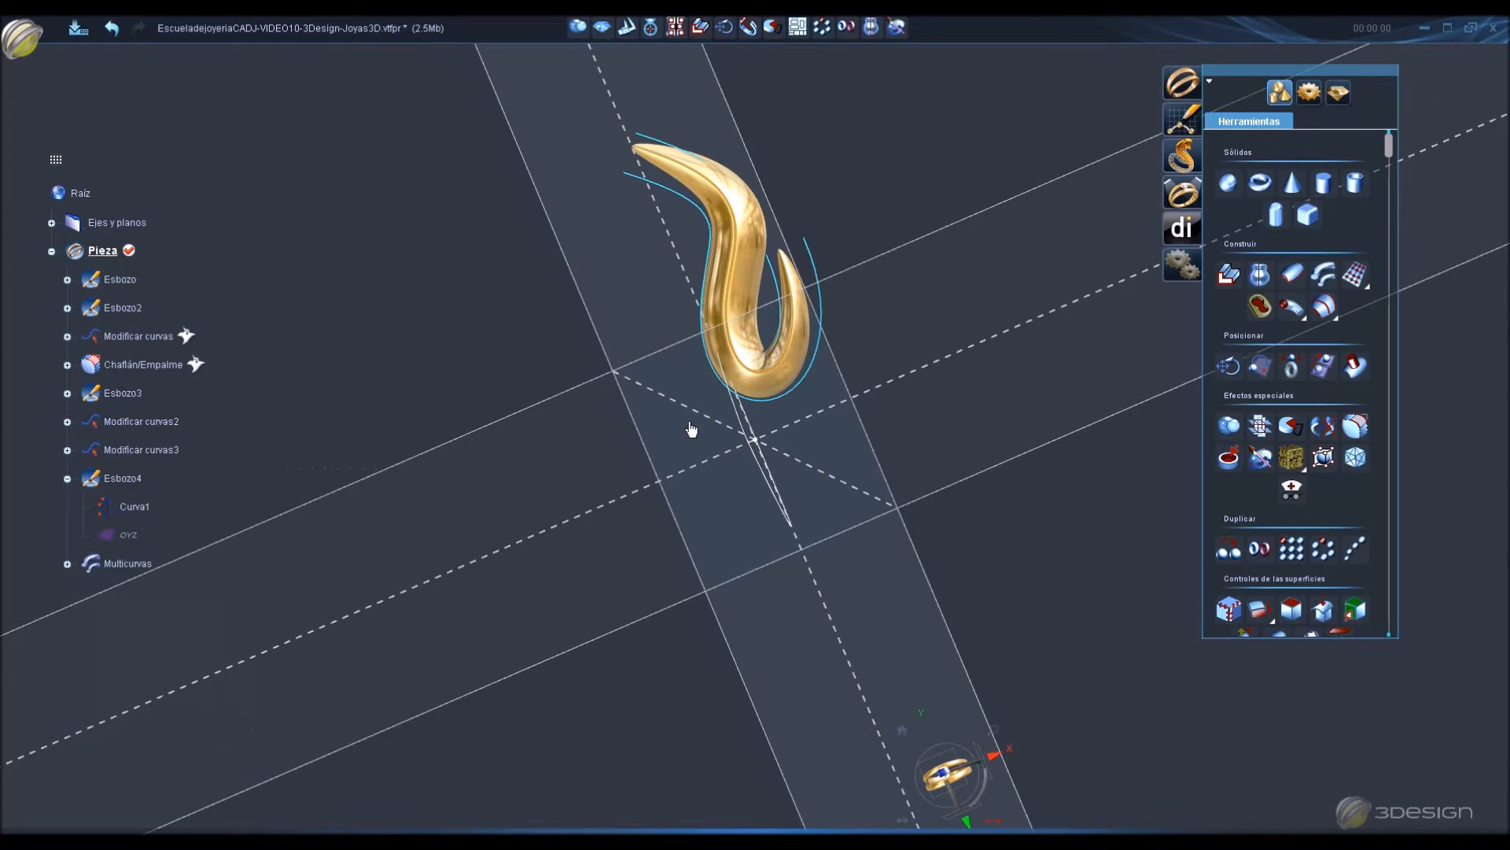
Show the hidden filleted petal frame again together with the hooked ornament.
{"action": "middle_click_drag", "start_coordinate": [714, 587], "coordinate": [795, 464]}
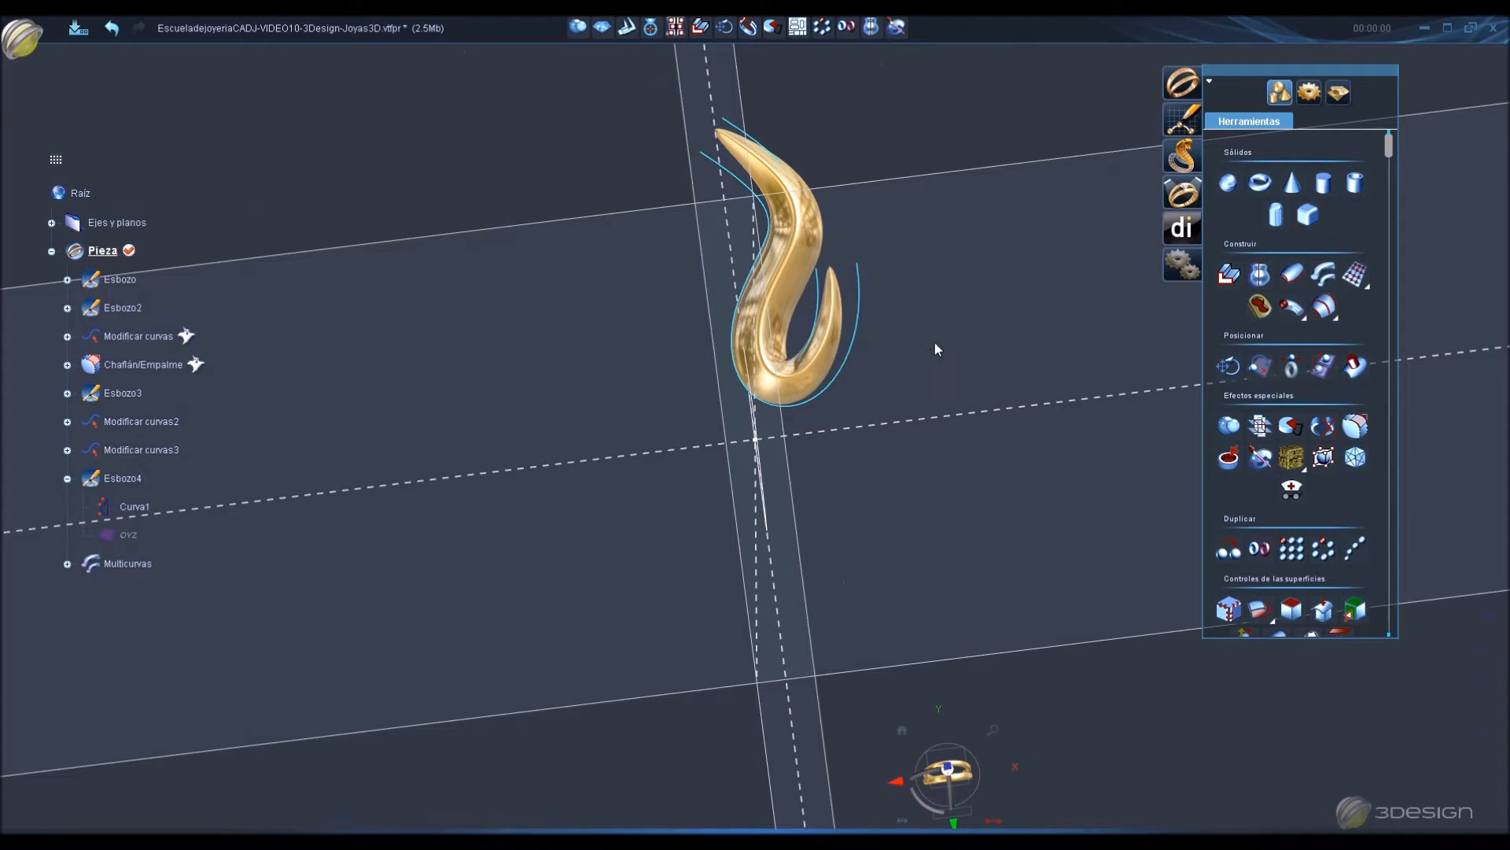
{"action": "right_click", "coordinate": [170, 380]}
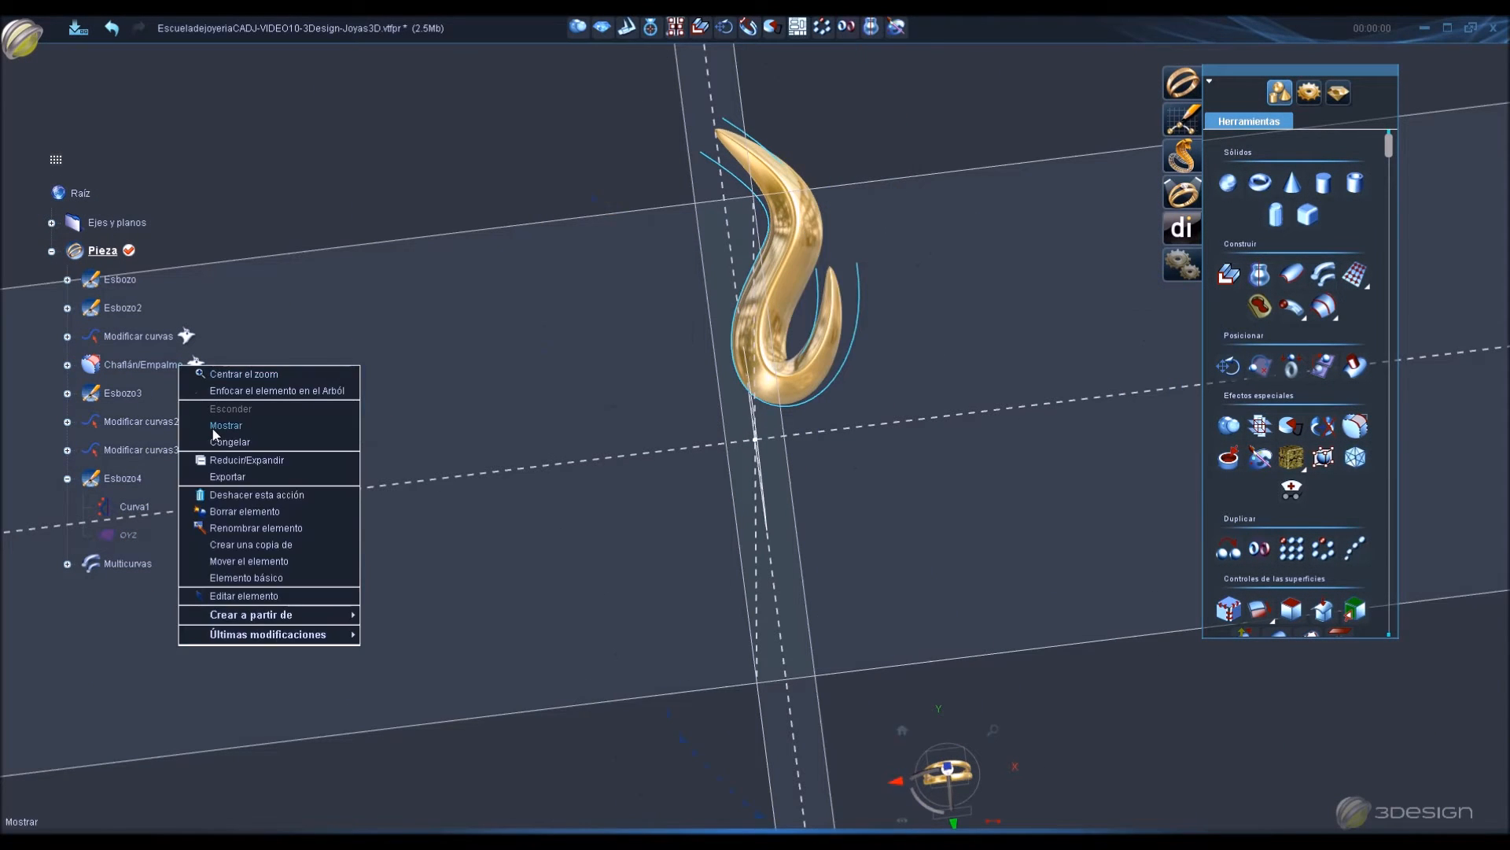
{"action": "left_click", "coordinate": [208, 417]}
{"action": "middle_click_drag", "start_coordinate": [512, 440], "coordinate": [638, 462]}
Move the hooked ornament up along Z by about 1.6 mm so it sits above the petal frame.
{"action": "left_click", "coordinate": [808, 388]}
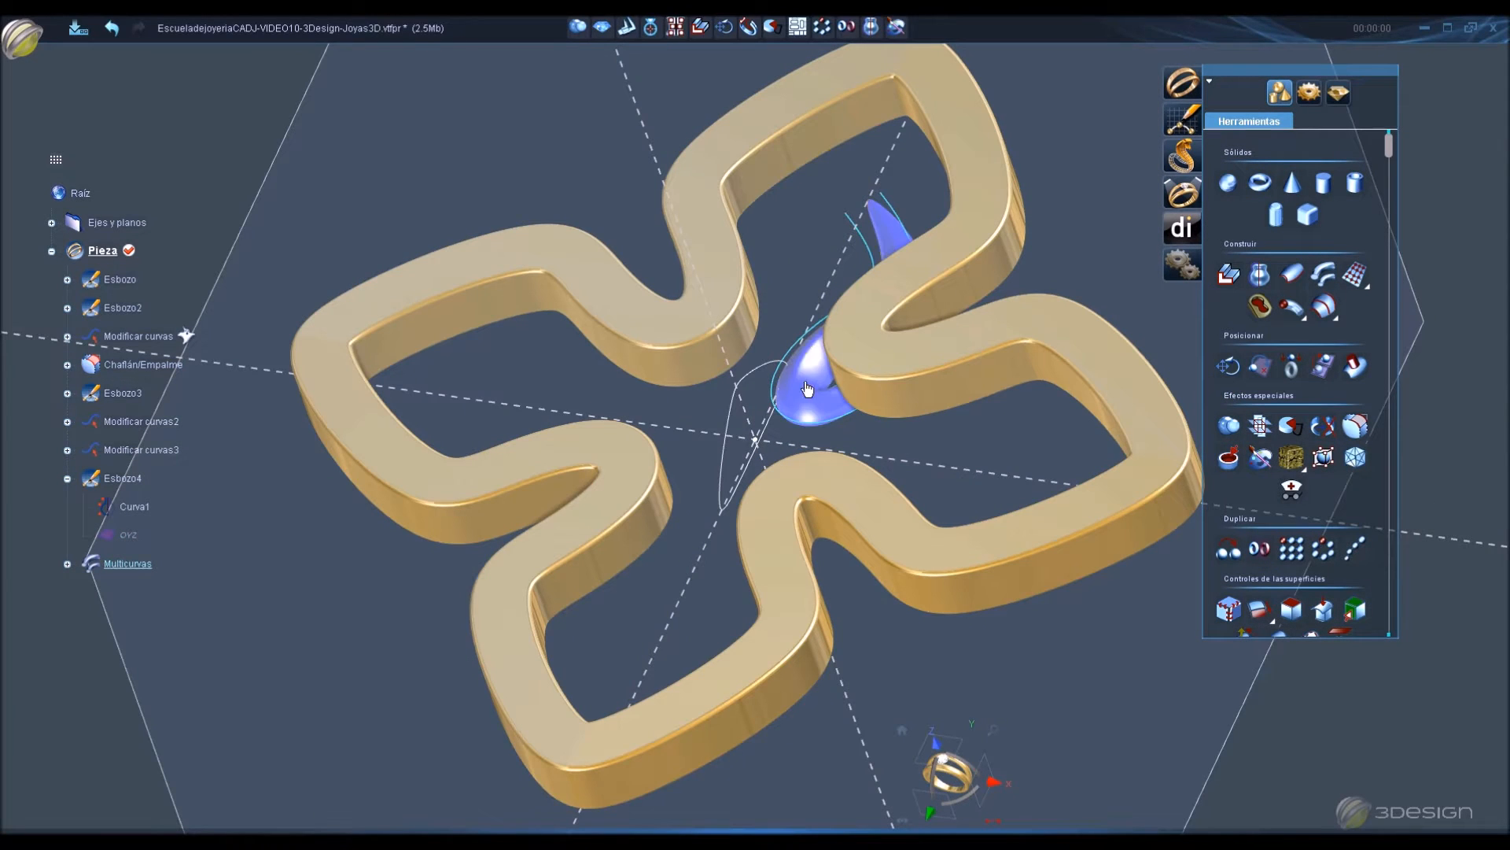
{"action": "left_click", "coordinate": [723, 27]}
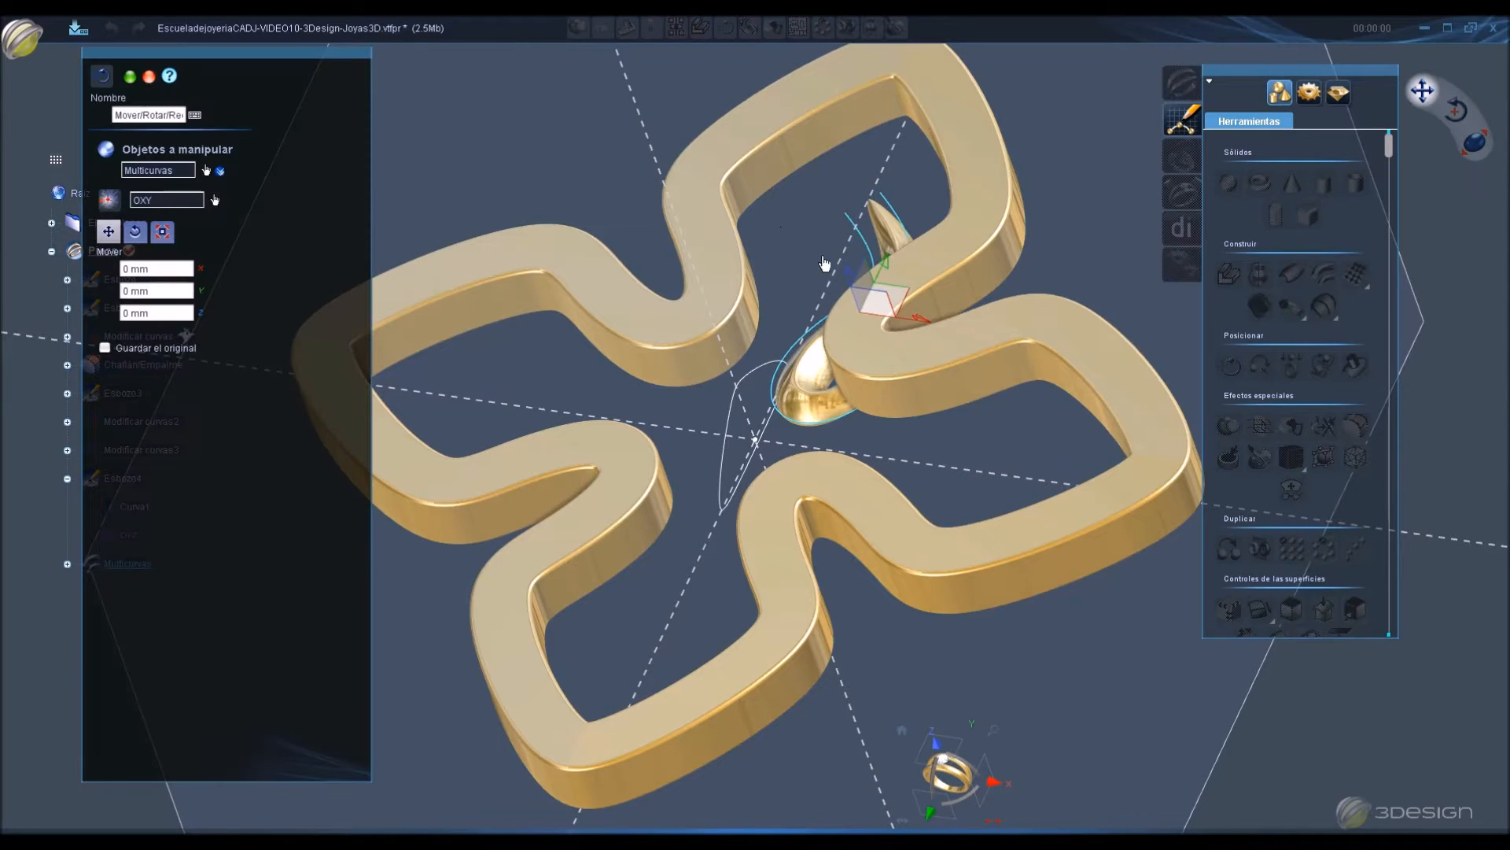
{"action": "left_click_drag", "start_coordinate": [846, 276], "coordinate": [816, 244]}
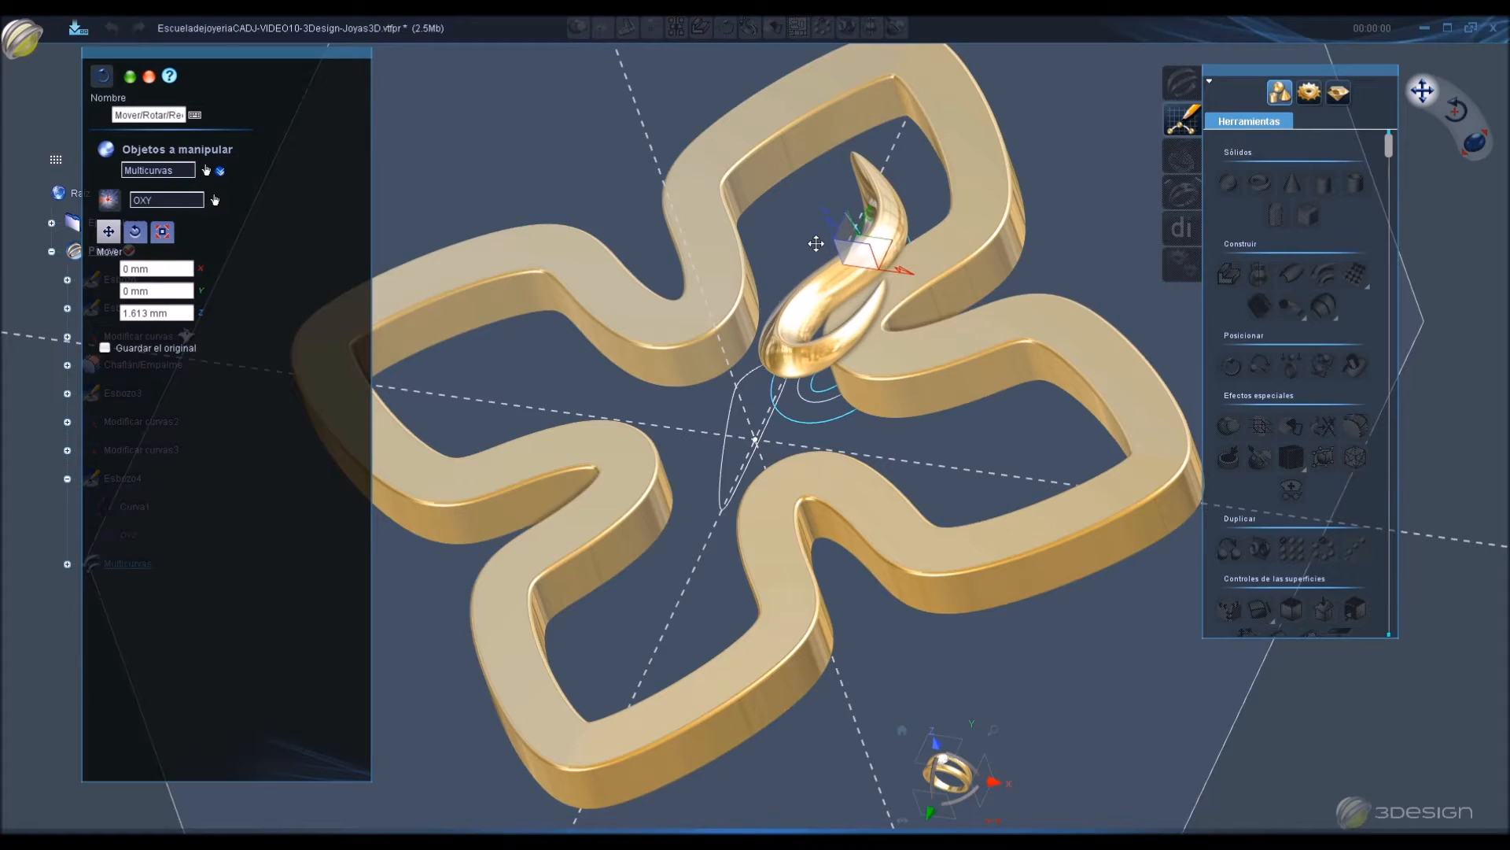
{"action": "key", "text": "Return"}
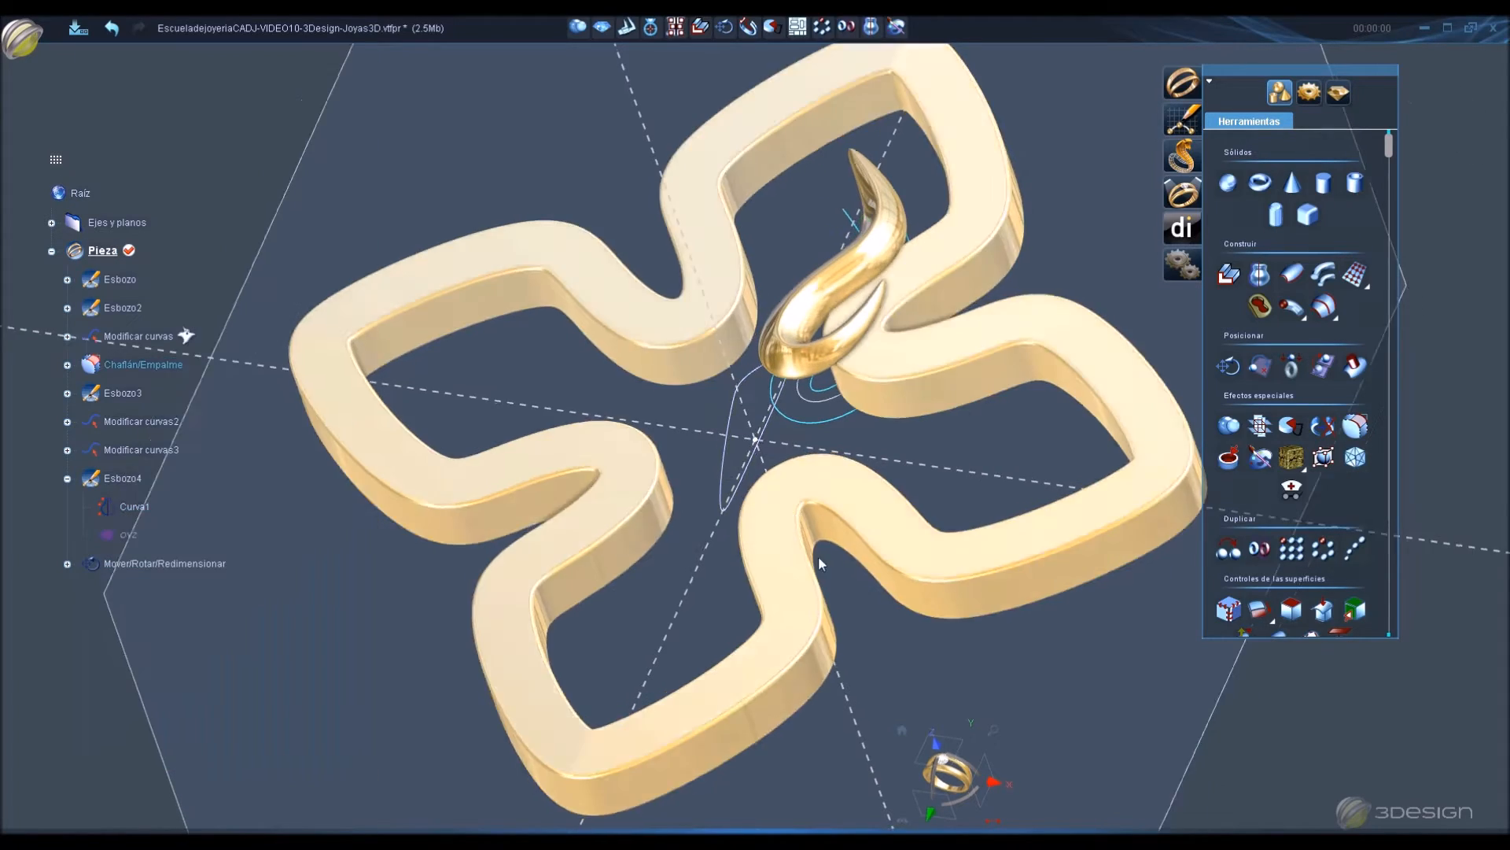
{"action": "middle_click_drag", "start_coordinate": [792, 513], "coordinate": [1079, 617]}
{"action": "scroll", "coordinate": [882, 233], "scroll_direction": "up", "scroll_amount": 4}
{"action": "scroll", "coordinate": [864, 252], "scroll_direction": "down", "scroll_amount": 5}
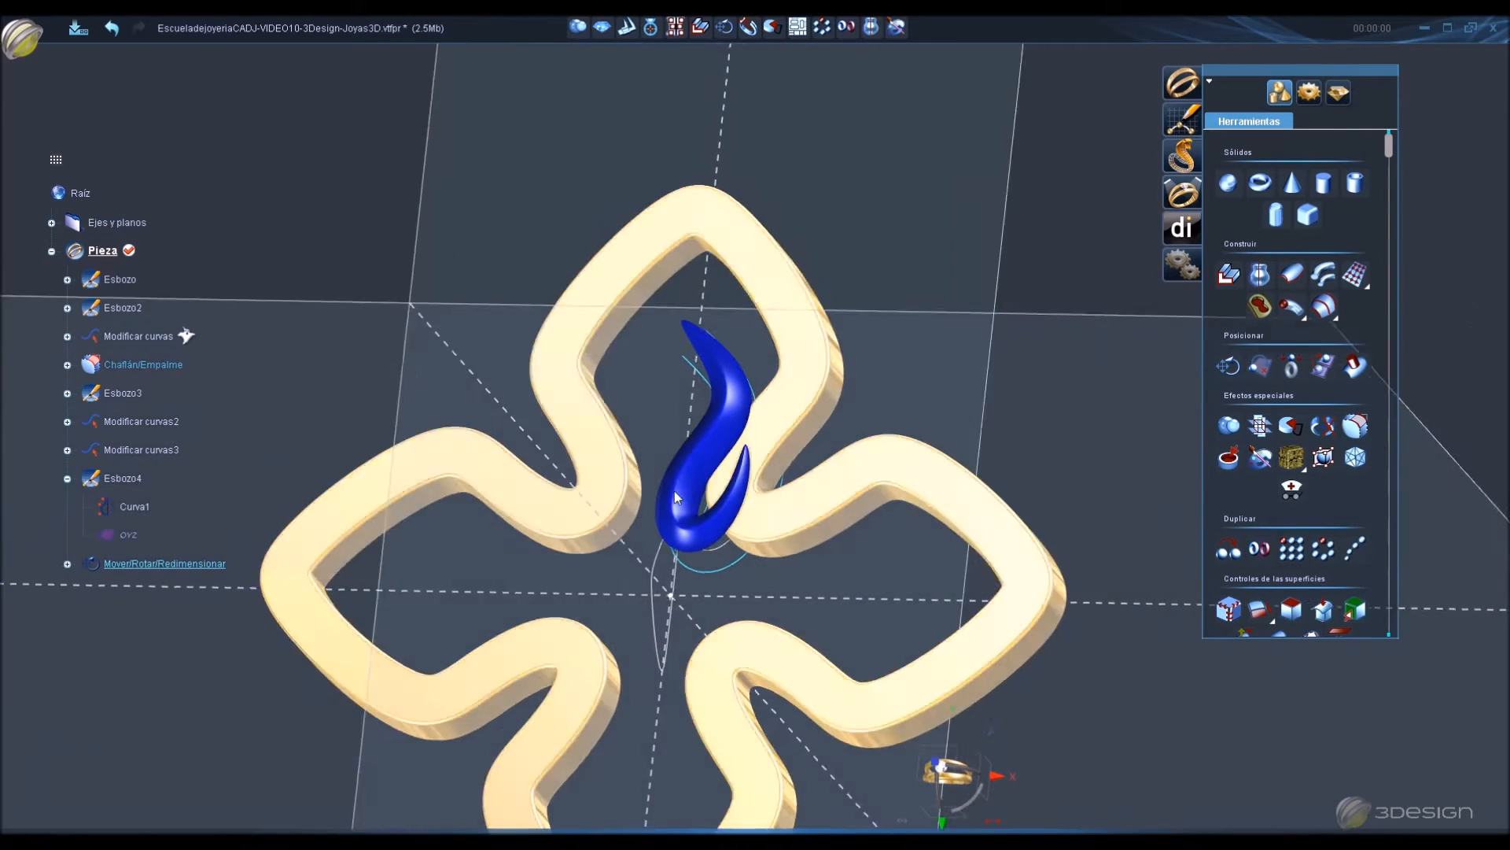
{"action": "middle_click_drag", "start_coordinate": [675, 497], "coordinate": [485, 377]}
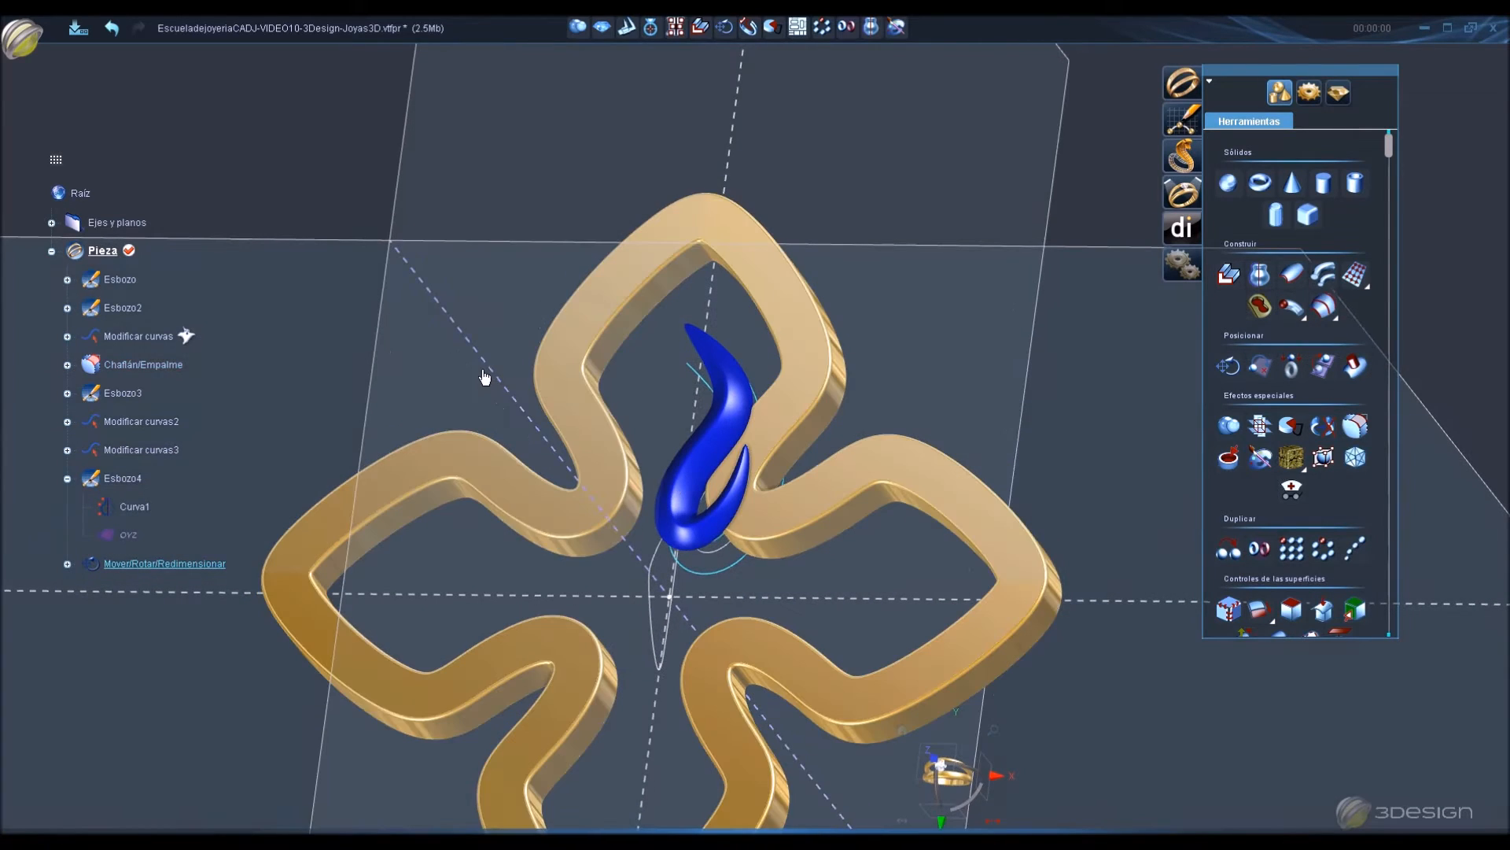
{"action": "left_click", "coordinate": [822, 28]}
{"action": "double_click", "coordinate": [151, 366]}
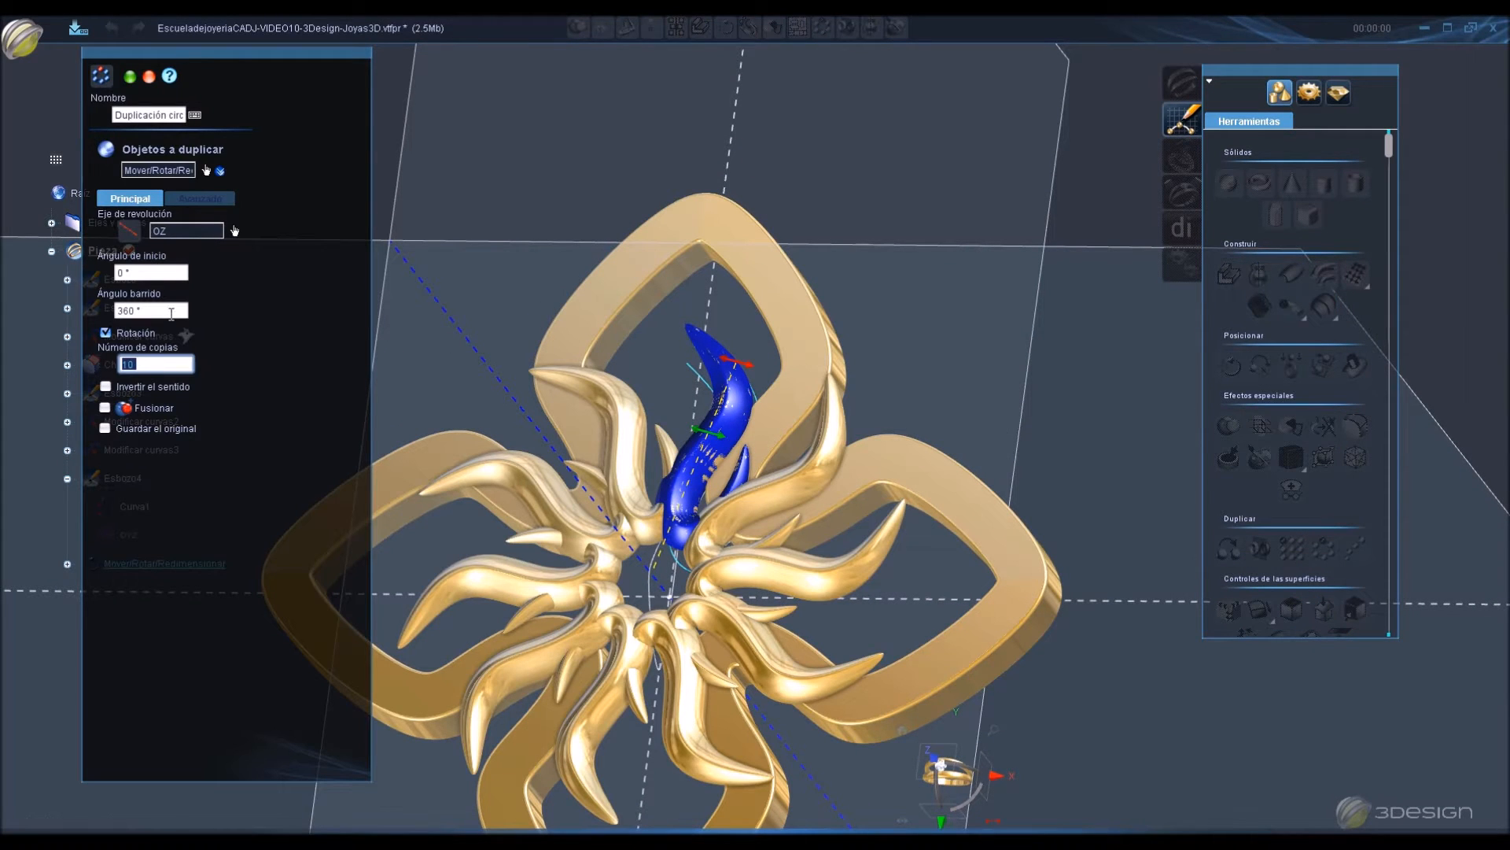
{"action": "type", "text": "6"}
{"action": "left_click", "coordinate": [172, 310]}
{"action": "middle_click_drag", "start_coordinate": [621, 595], "coordinate": [728, 645]}
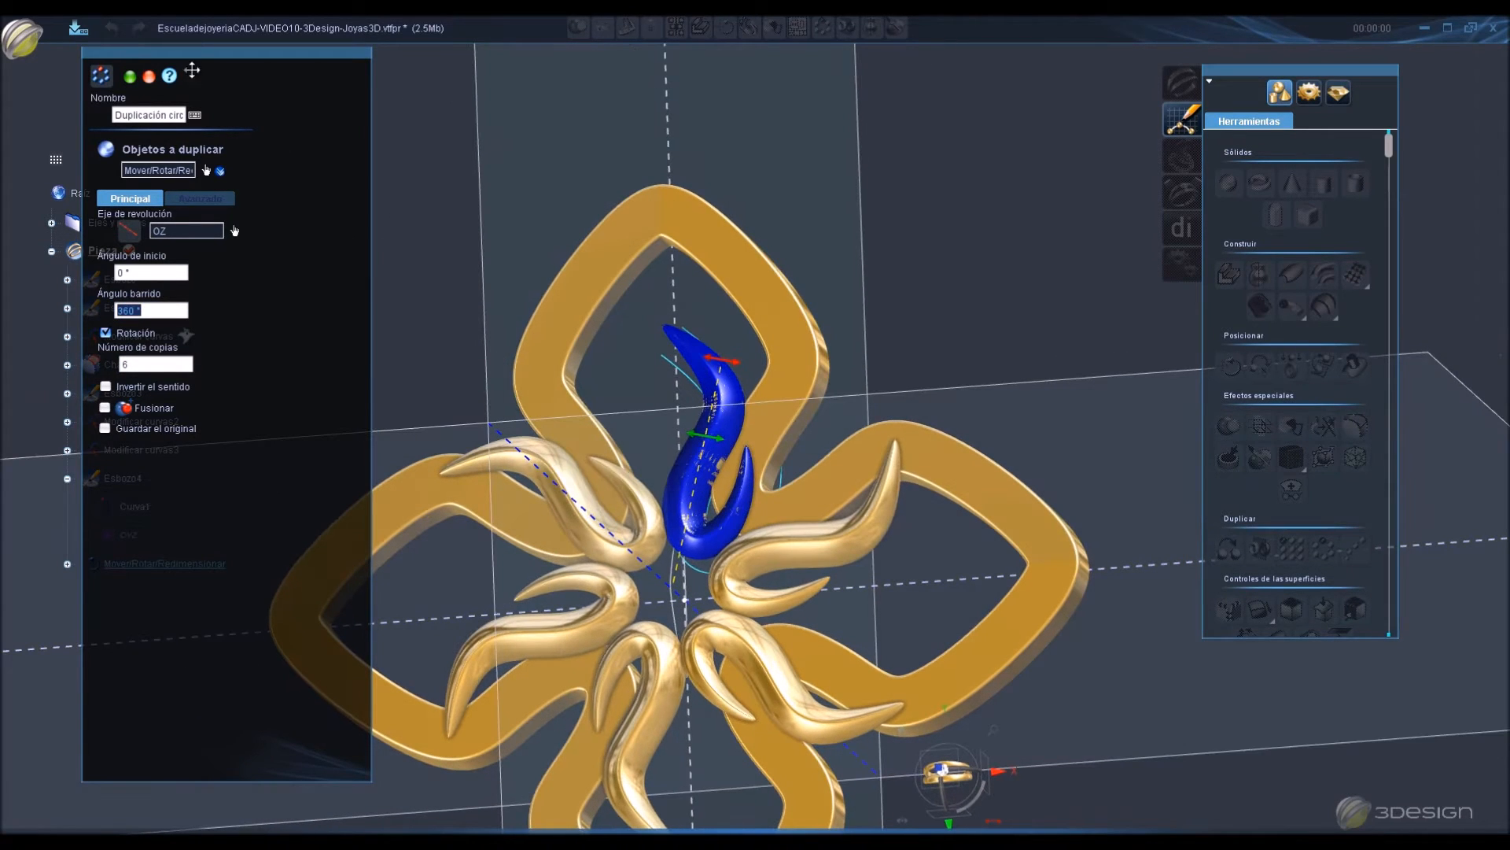
{"action": "left_click", "coordinate": [148, 77]}
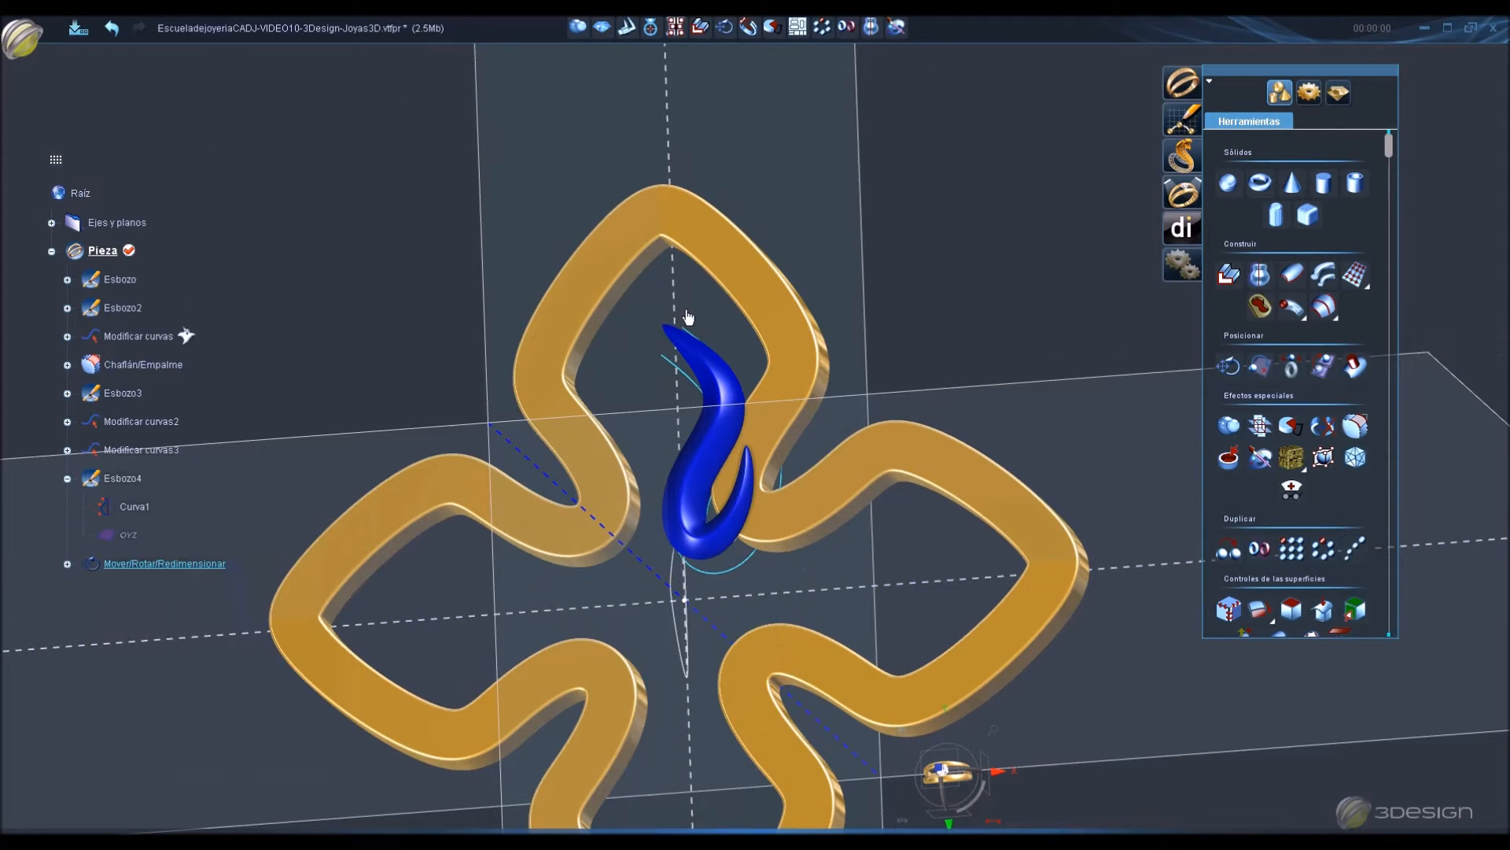
Mirror the hooked ornament, then repeat the mirrored pair as 6 circular copies over 360° around the OZ axis.
{"action": "left_click", "coordinate": [593, 118]}
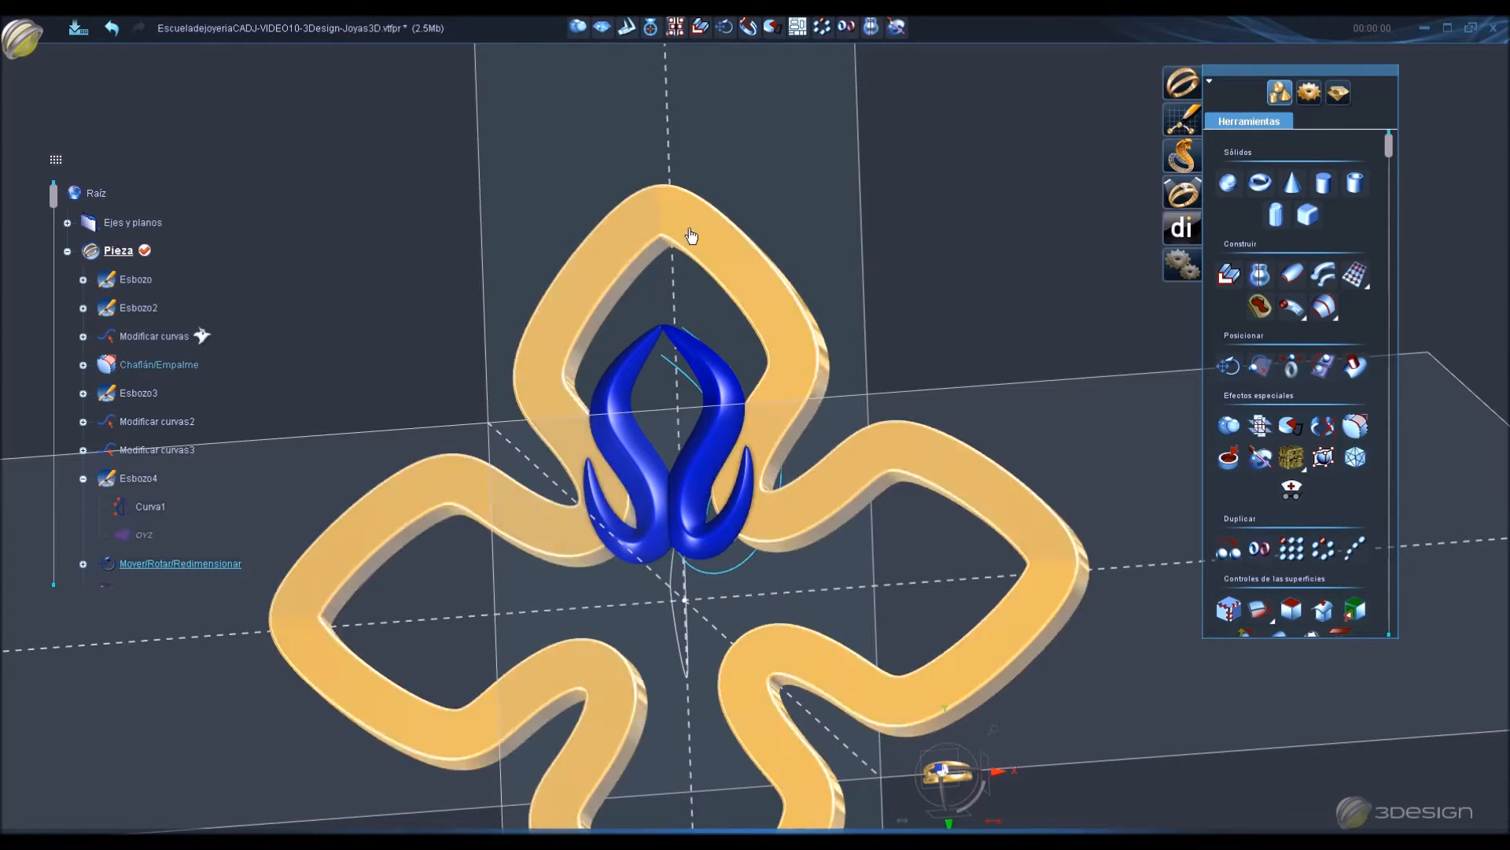
{"action": "left_click", "coordinate": [534, 464]}
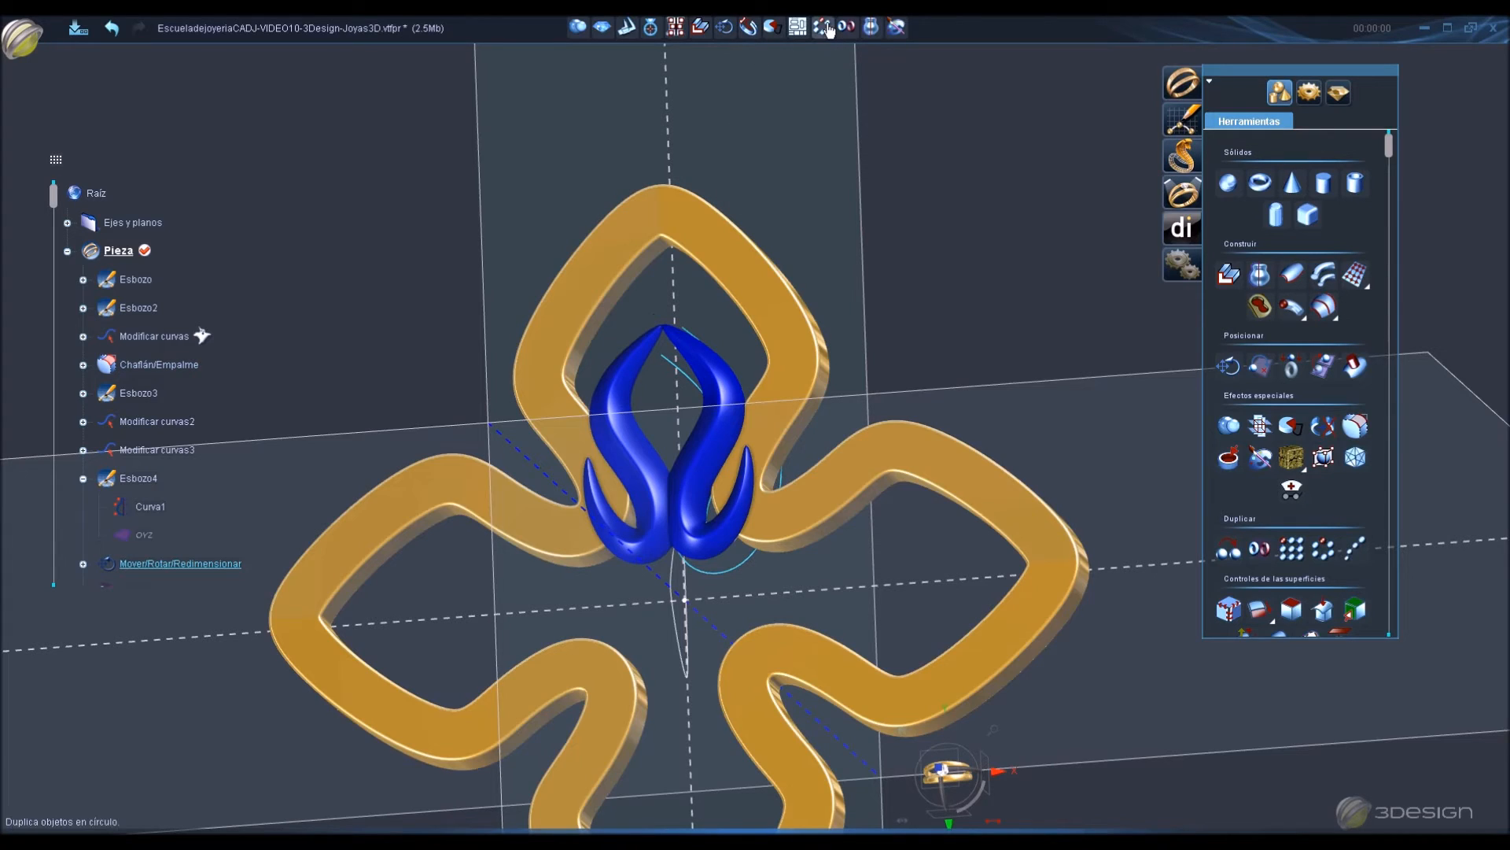
{"action": "left_click", "coordinate": [822, 27]}
{"action": "double_click", "coordinate": [168, 418]}
{"action": "type", "text": "6"}
{"action": "left_click", "coordinate": [184, 365]}
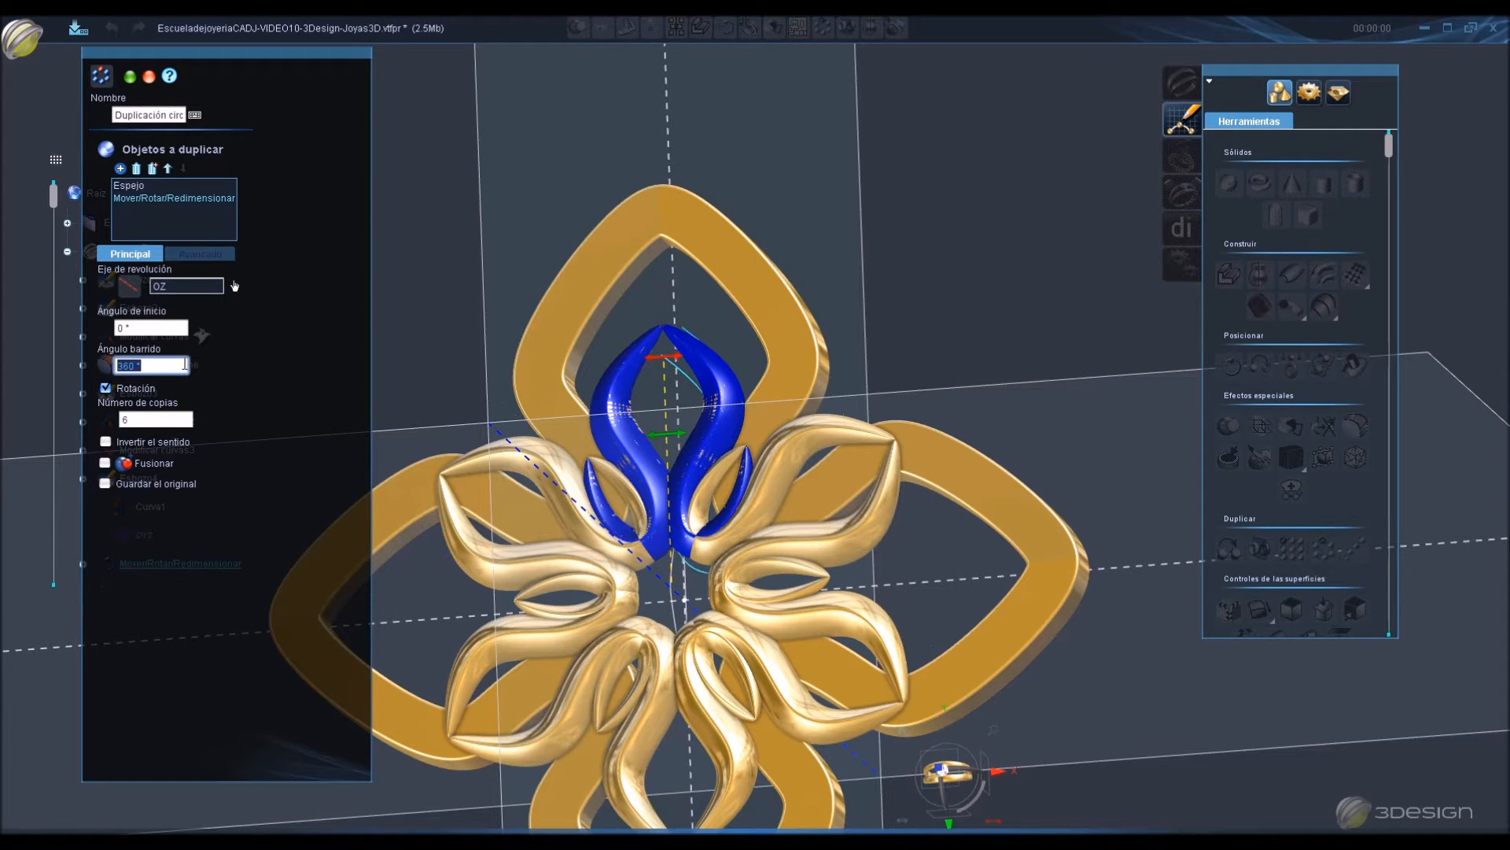
{"action": "middle_click_drag", "start_coordinate": [1064, 718], "coordinate": [961, 674]}
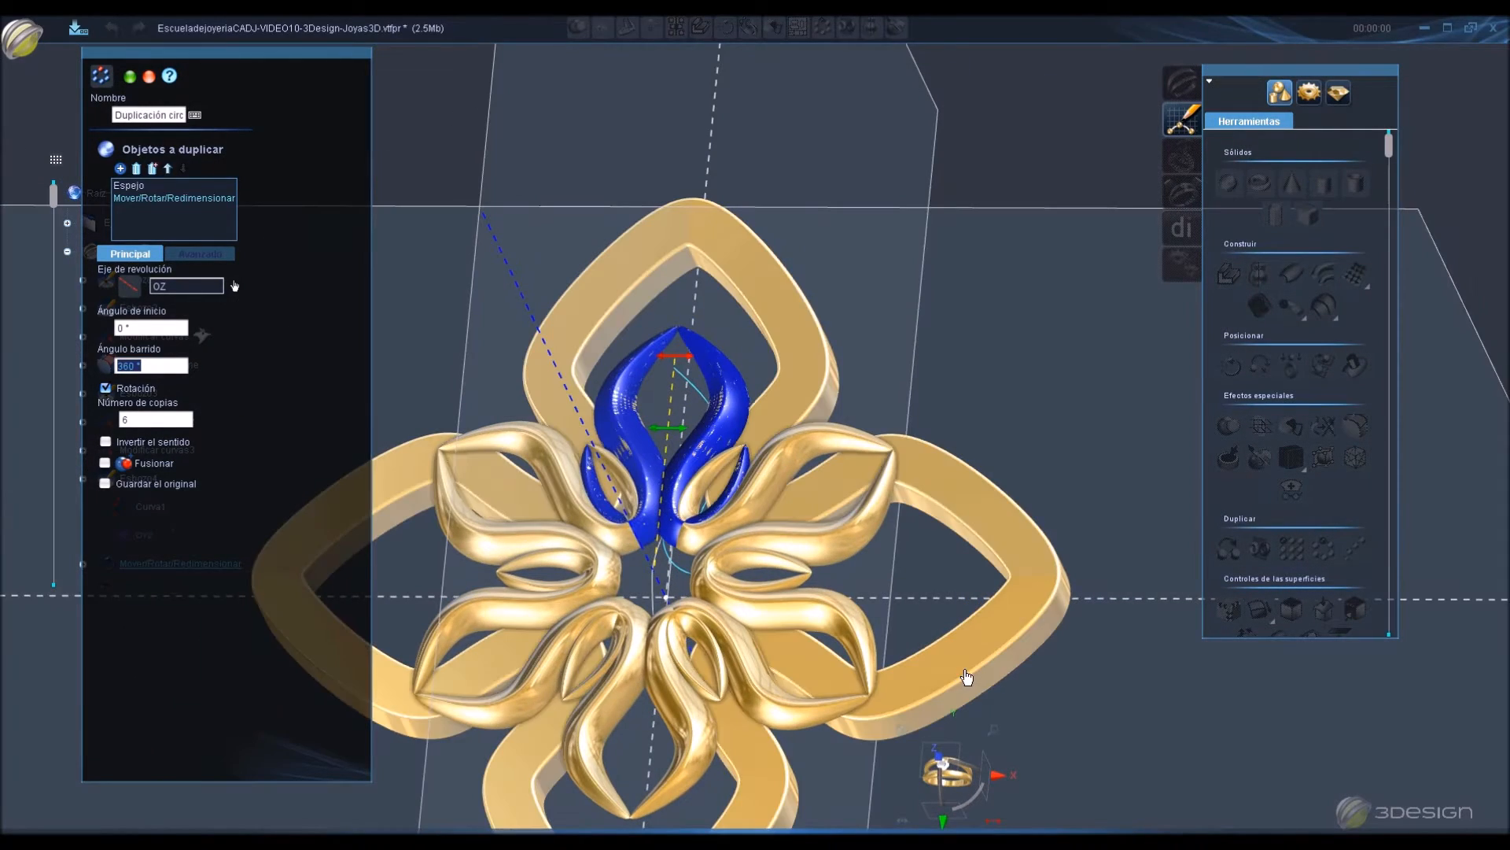
{"action": "key", "text": "Return"}
{"action": "middle_click_drag", "start_coordinate": [880, 583], "coordinate": [716, 499]}
{"action": "middle_click_drag", "start_coordinate": [829, 627], "coordinate": [722, 503]}
{"action": "scroll", "coordinate": [721, 502], "scroll_direction": "up", "scroll_amount": 3}
{"action": "left_click", "coordinate": [721, 503]}
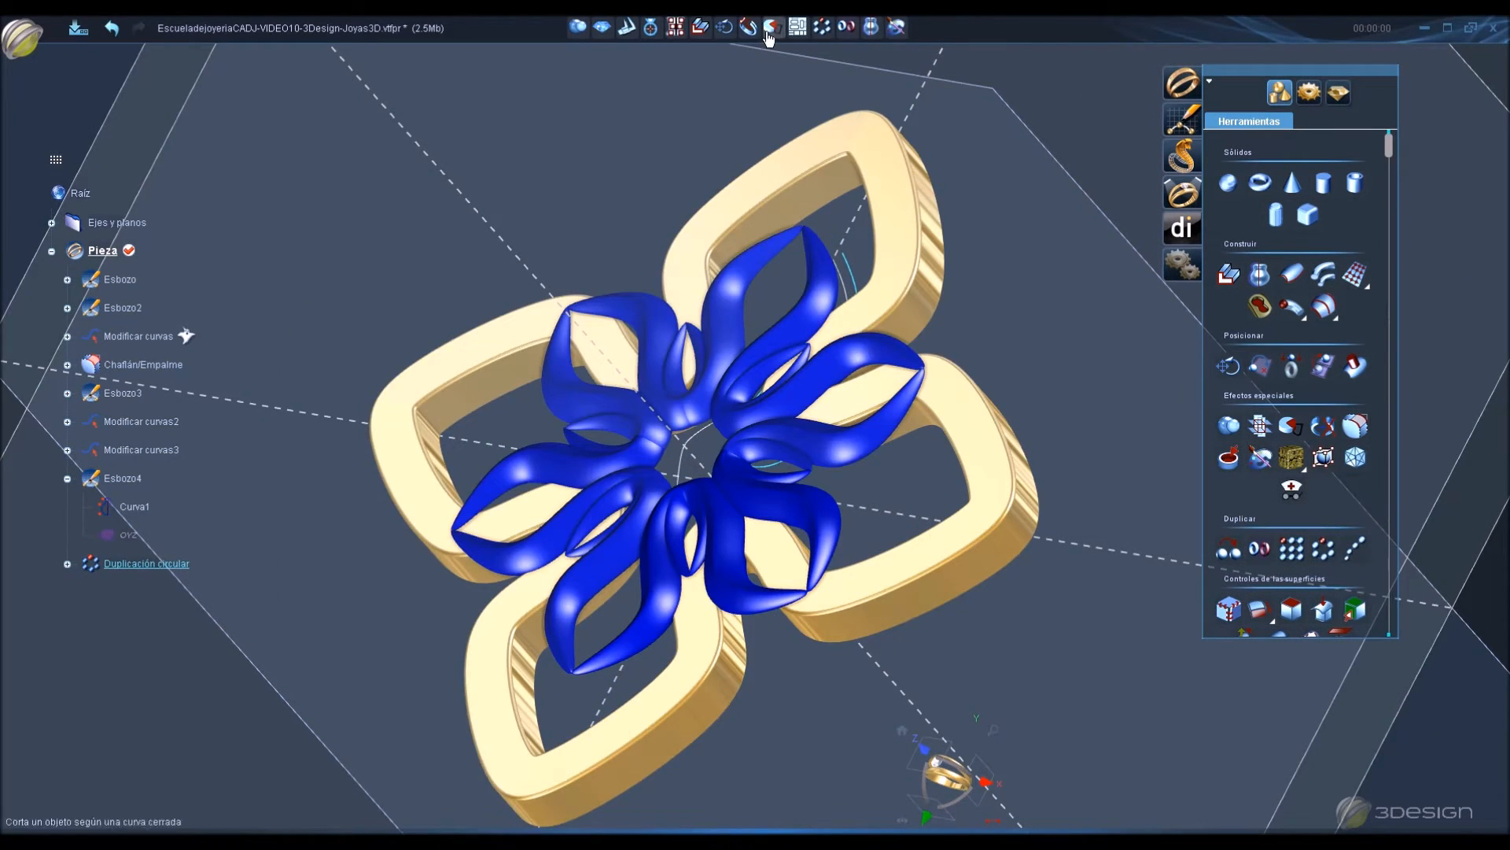
{"action": "left_click", "coordinate": [725, 27]}
{"action": "middle_click_drag", "start_coordinate": [737, 562], "coordinate": [596, 451]}
{"action": "left_click_drag", "start_coordinate": [658, 387], "coordinate": [710, 412]}
{"action": "key", "text": "Return"}
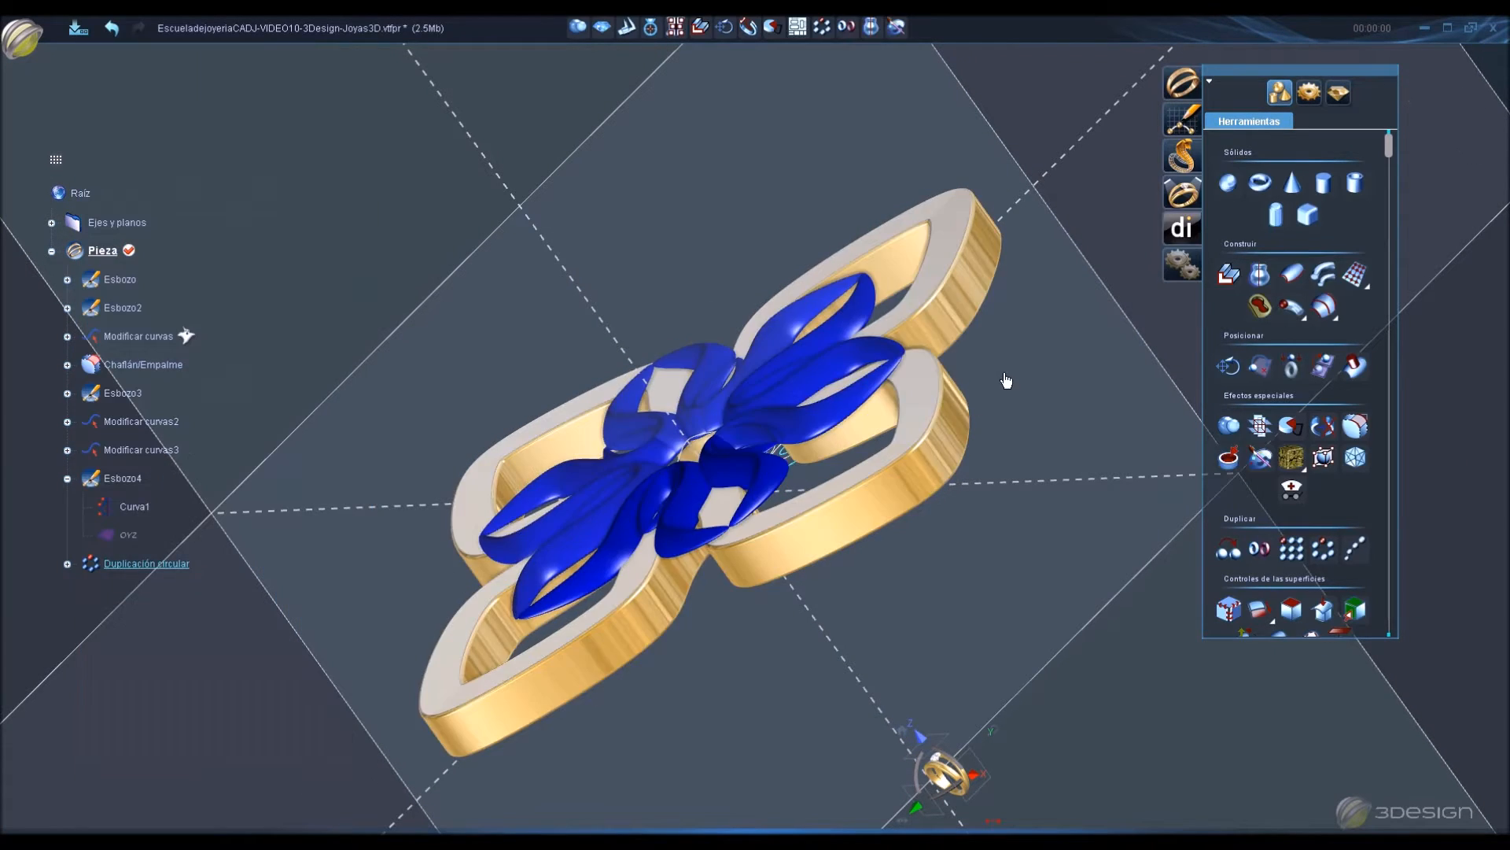
Raise the circular ornament array along Z by about 0.09 mm above the petal frame.
{"action": "left_click", "coordinate": [794, 385]}
{"action": "middle_click_drag", "start_coordinate": [795, 393], "coordinate": [885, 570]}
{"action": "middle_click_drag", "start_coordinate": [744, 708], "coordinate": [329, 474]}
{"action": "middle_click_drag", "start_coordinate": [775, 531], "coordinate": [696, 579]}
{"action": "left_click", "coordinate": [595, 458]}
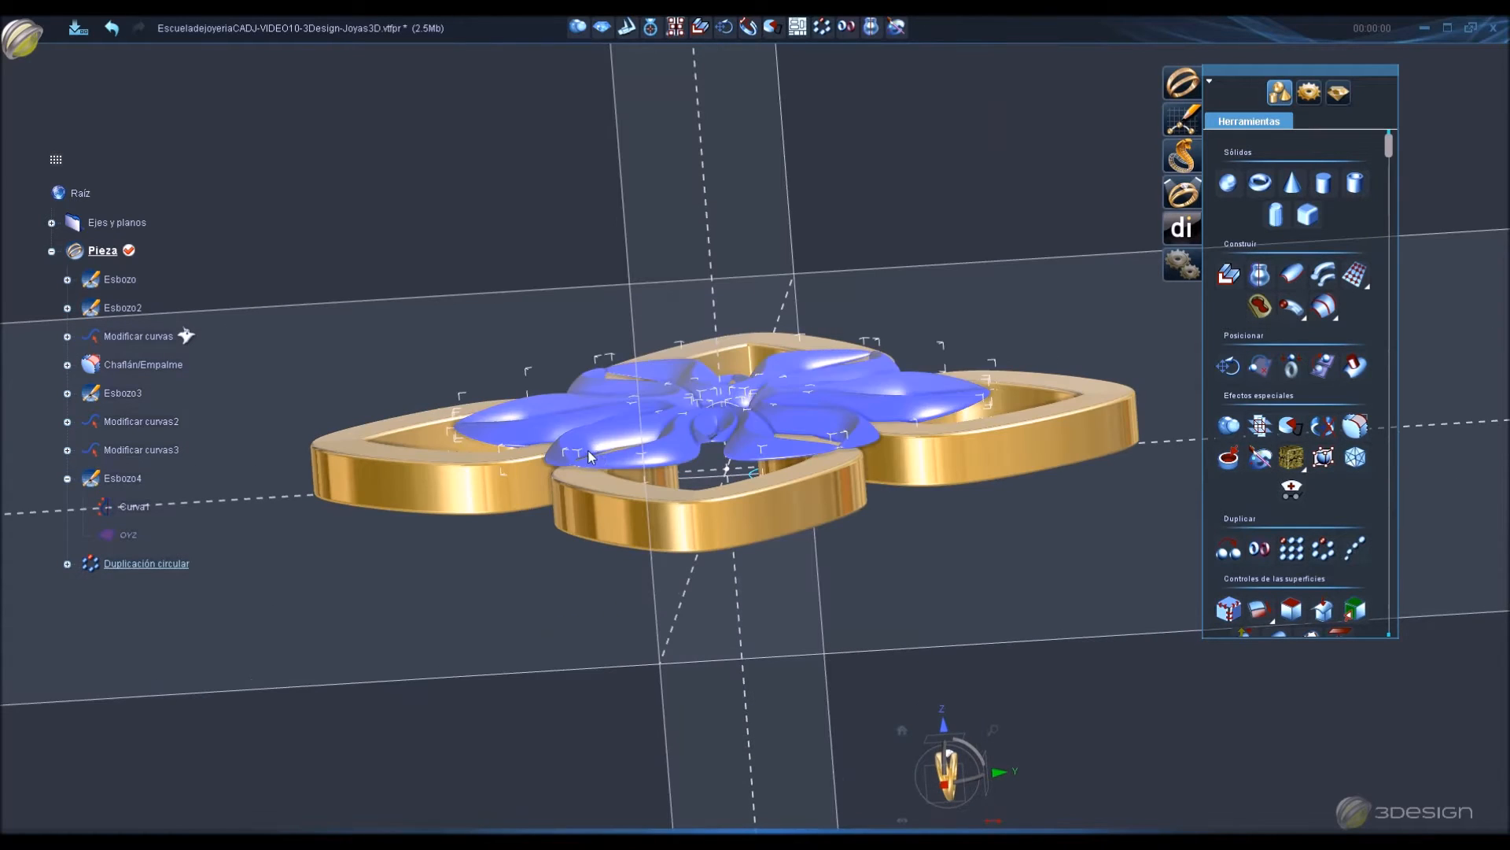
{"action": "left_click", "coordinate": [725, 28]}
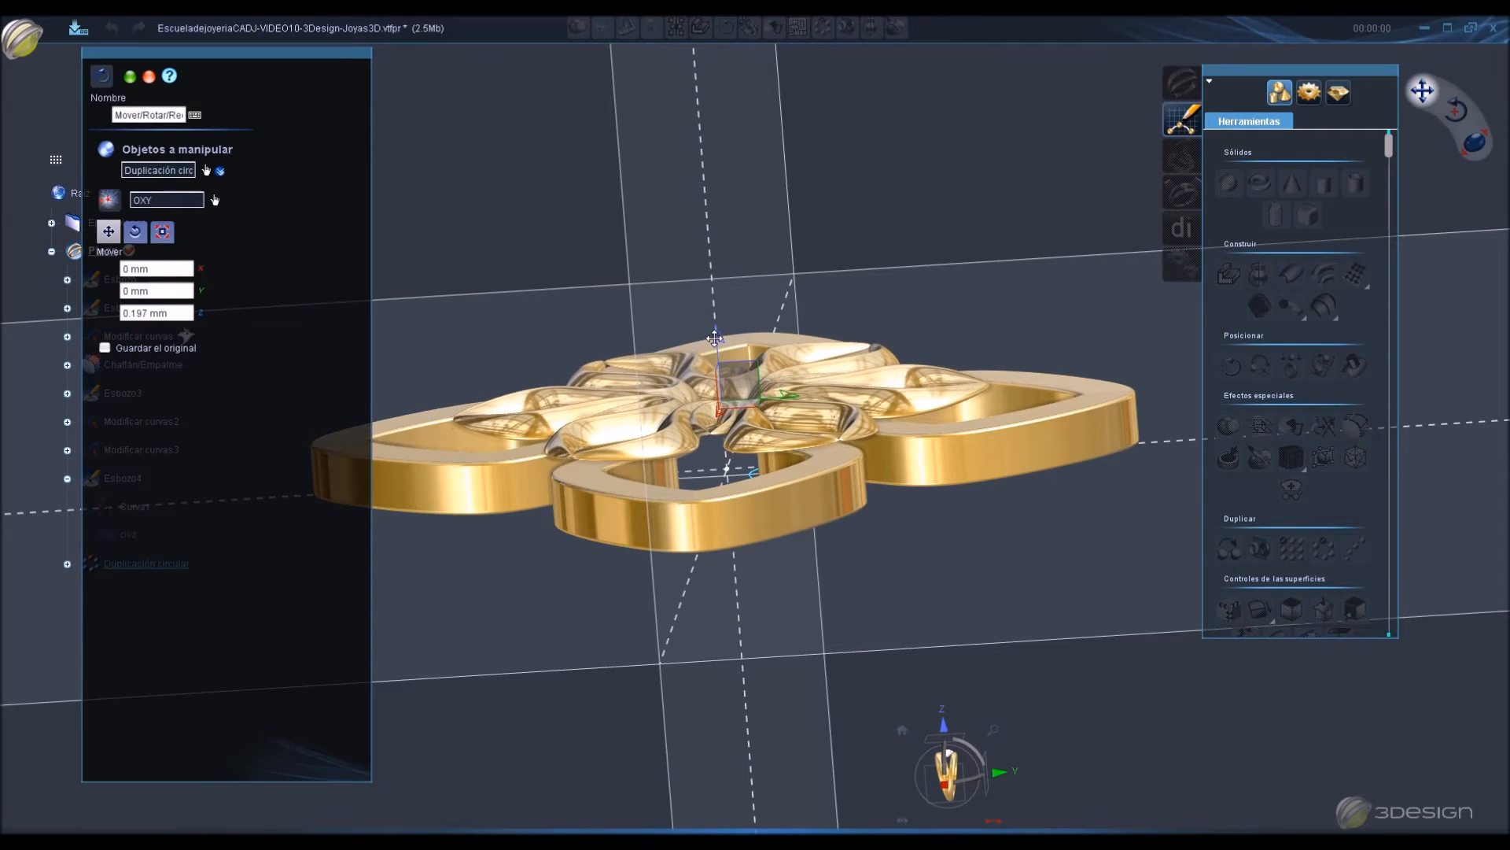
{"action": "left_click_drag", "start_coordinate": [714, 335], "coordinate": [716, 343]}
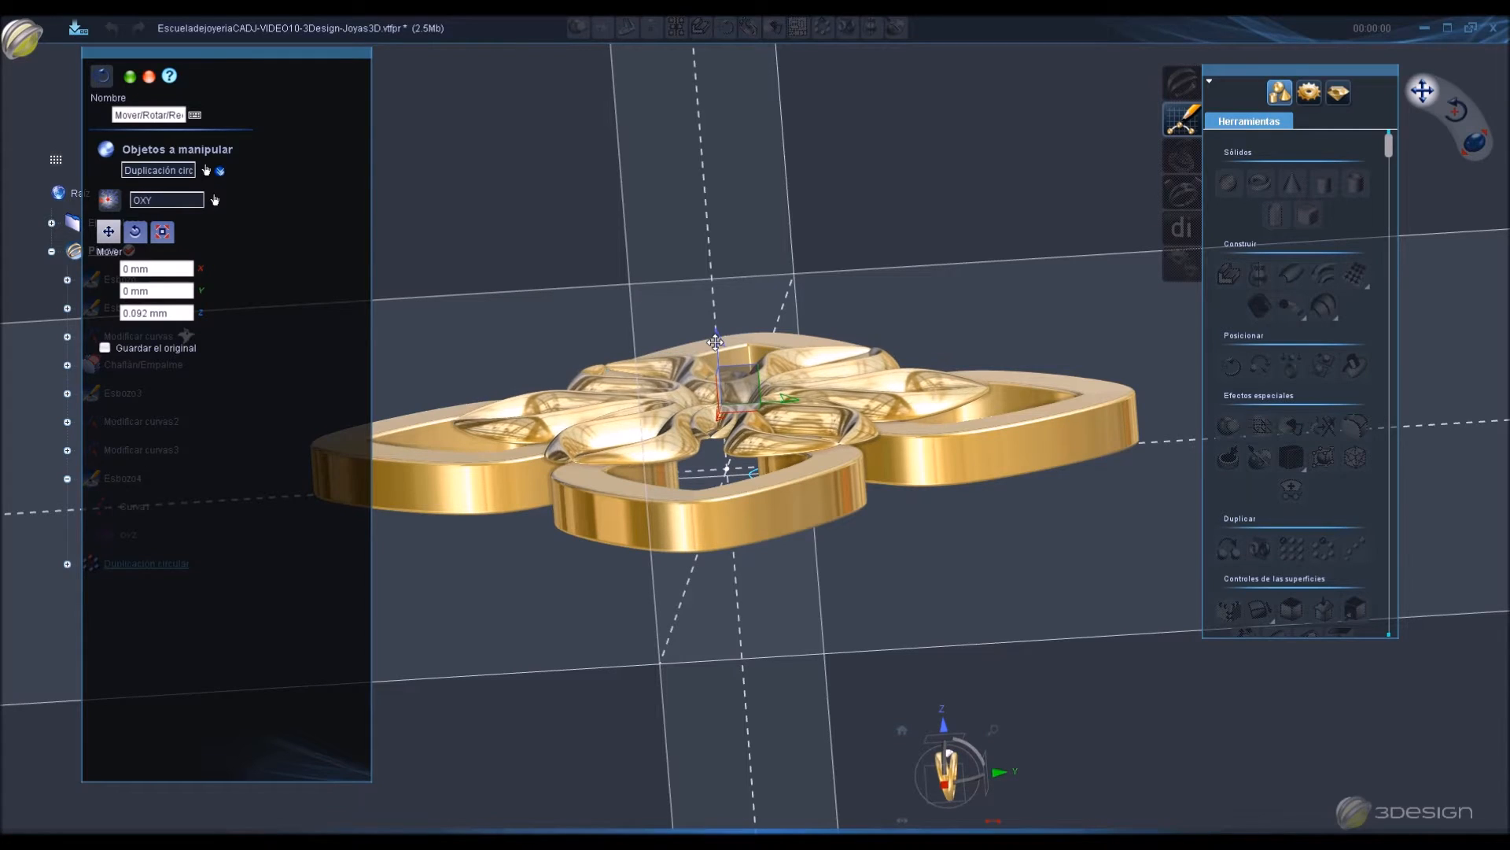
{"action": "key", "text": "Return"}
Bend the ornament array in two directions by 10° about its Fondo side and accept.
{"action": "left_click", "coordinate": [827, 413]}
{"action": "scroll", "coordinate": [1293, 525], "scroll_direction": "down", "scroll_amount": 3}
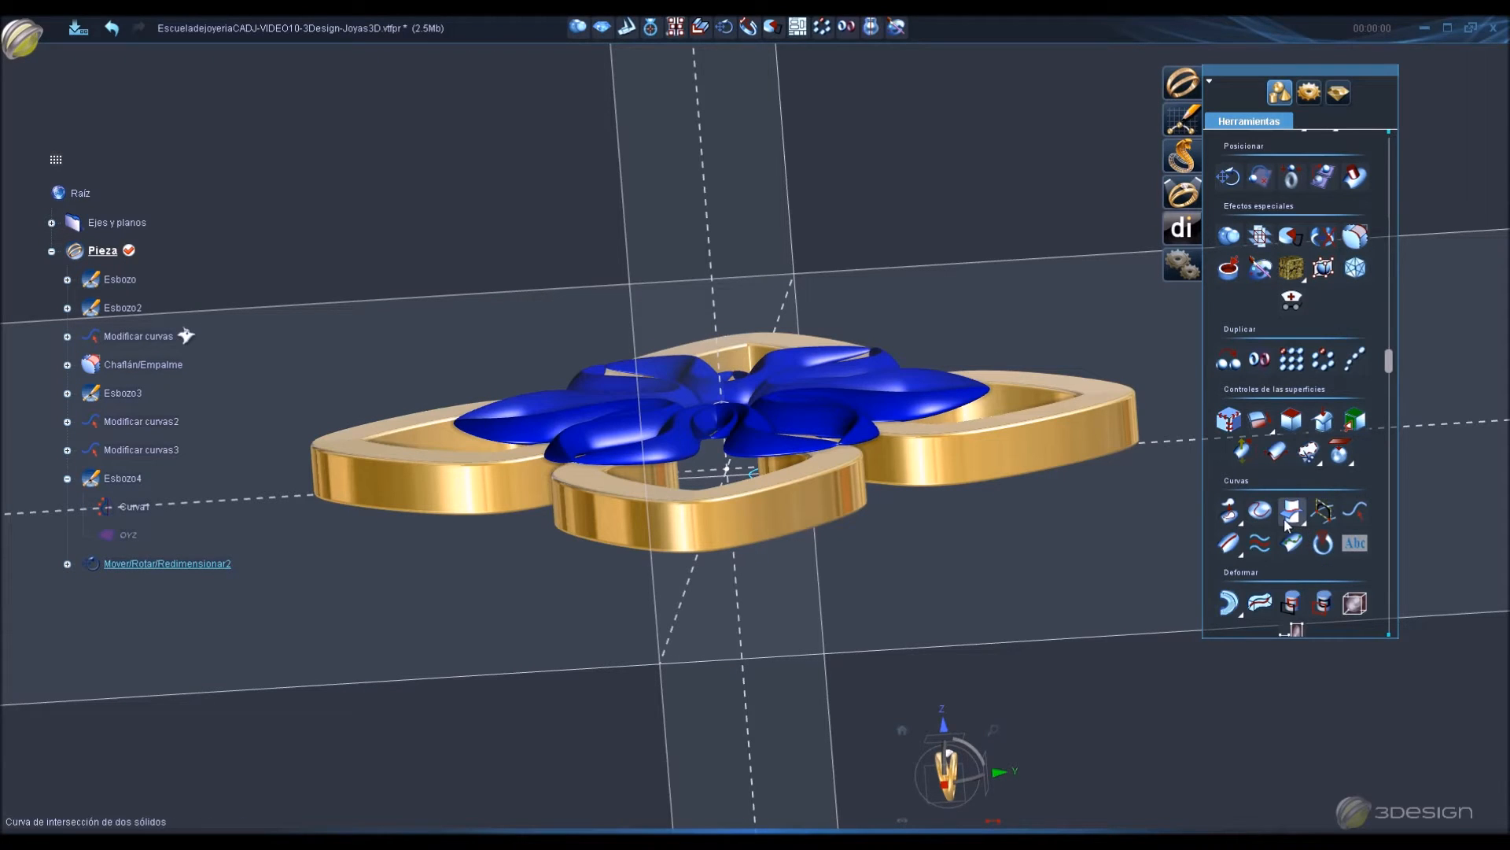
{"action": "left_click", "coordinate": [1228, 603]}
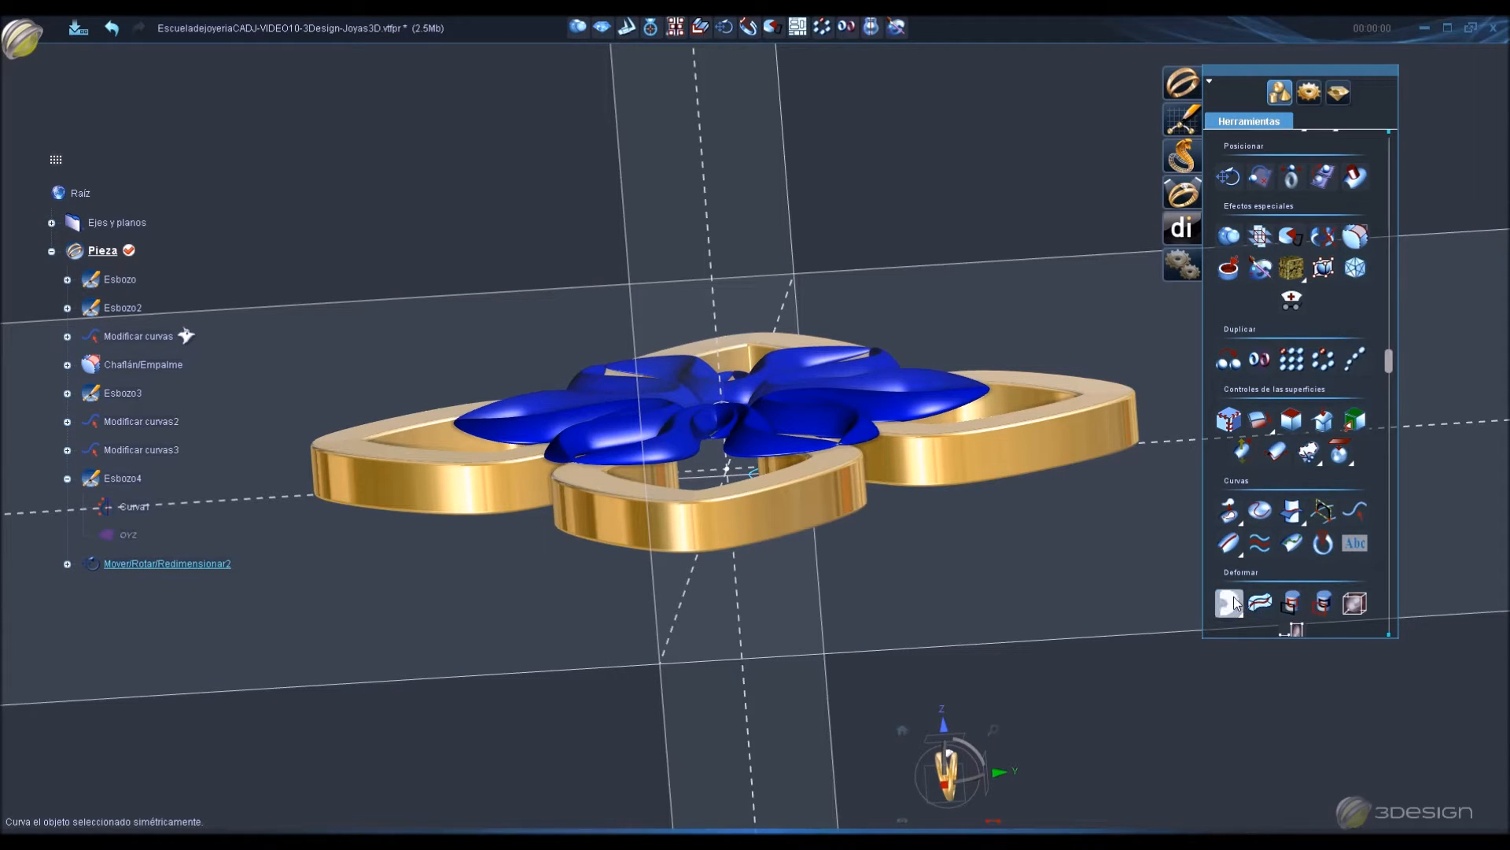
{"action": "left_click", "coordinate": [1349, 614]}
{"action": "left_click", "coordinate": [769, 482]}
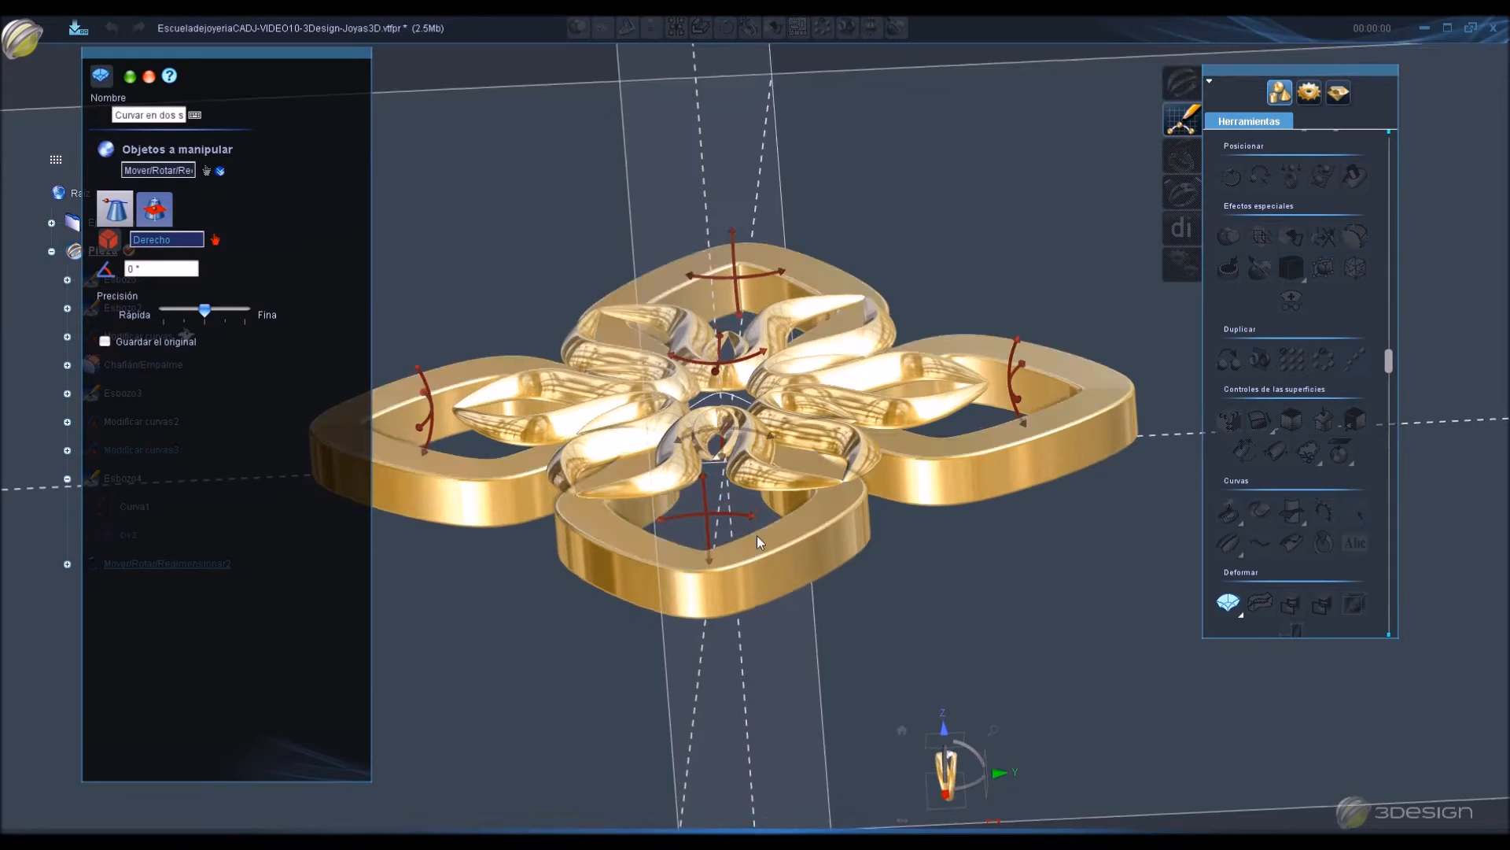
{"action": "left_click_drag", "start_coordinate": [733, 434], "coordinate": [732, 419]}
{"action": "left_click_drag", "start_coordinate": [732, 410], "coordinate": [734, 407]}
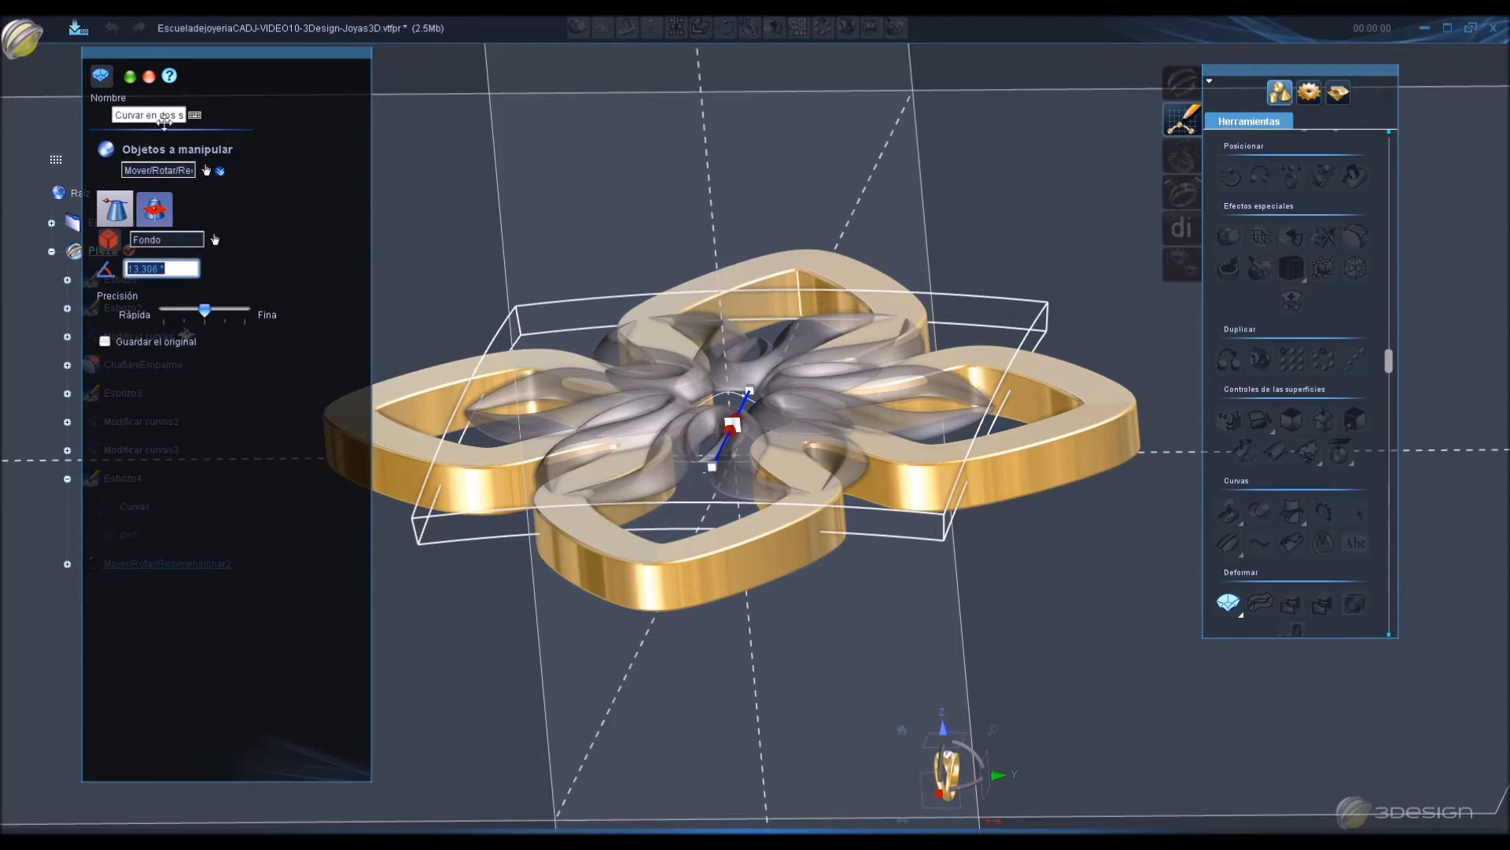
{"action": "key", "text": "Return"}
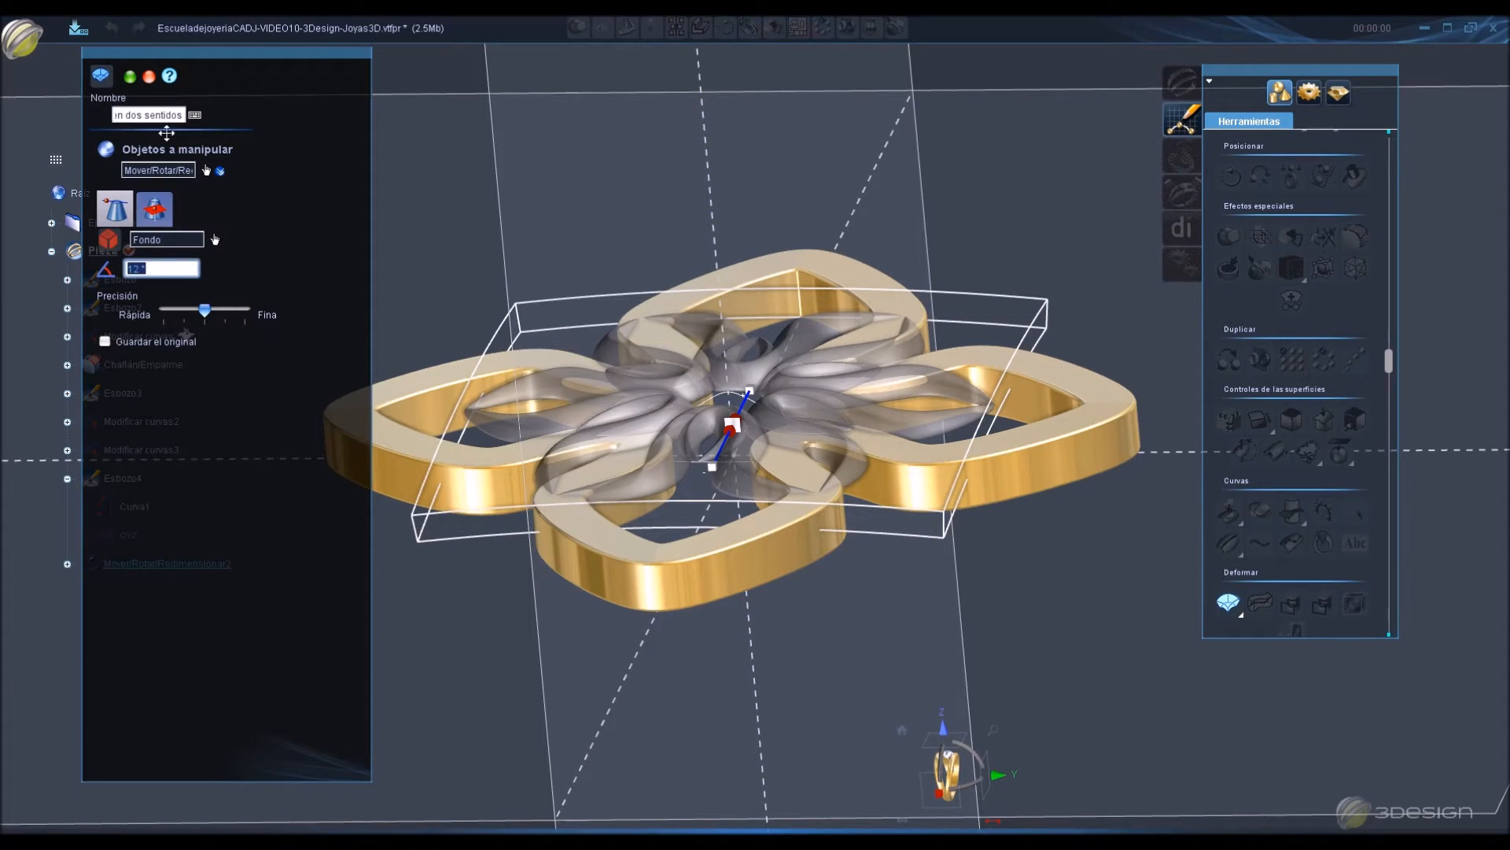
{"action": "type", "text": "10"}
{"action": "key", "text": "Return"}
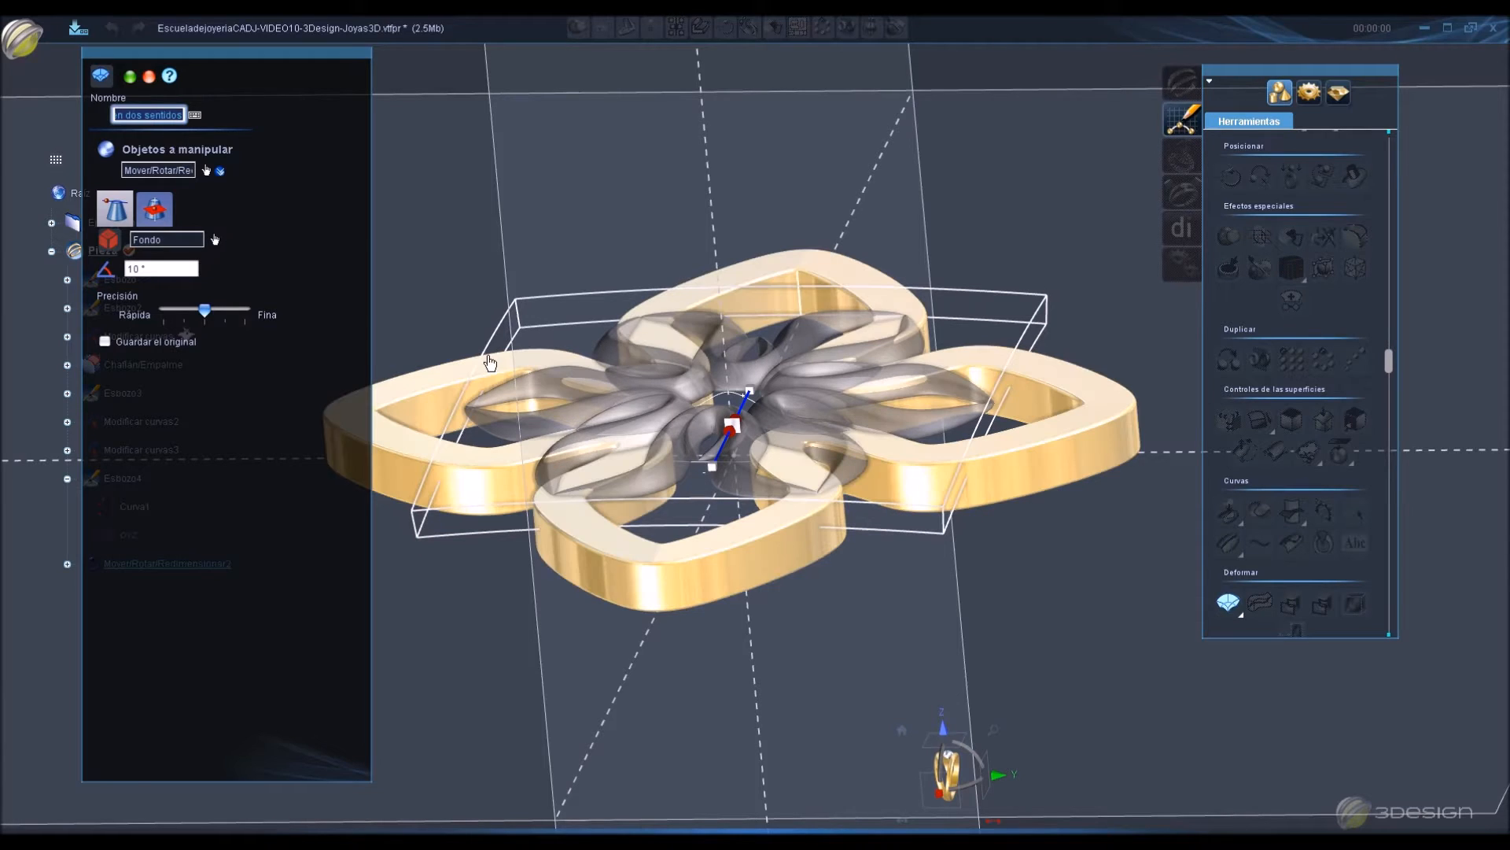
{"action": "right_click", "coordinate": [489, 361]}
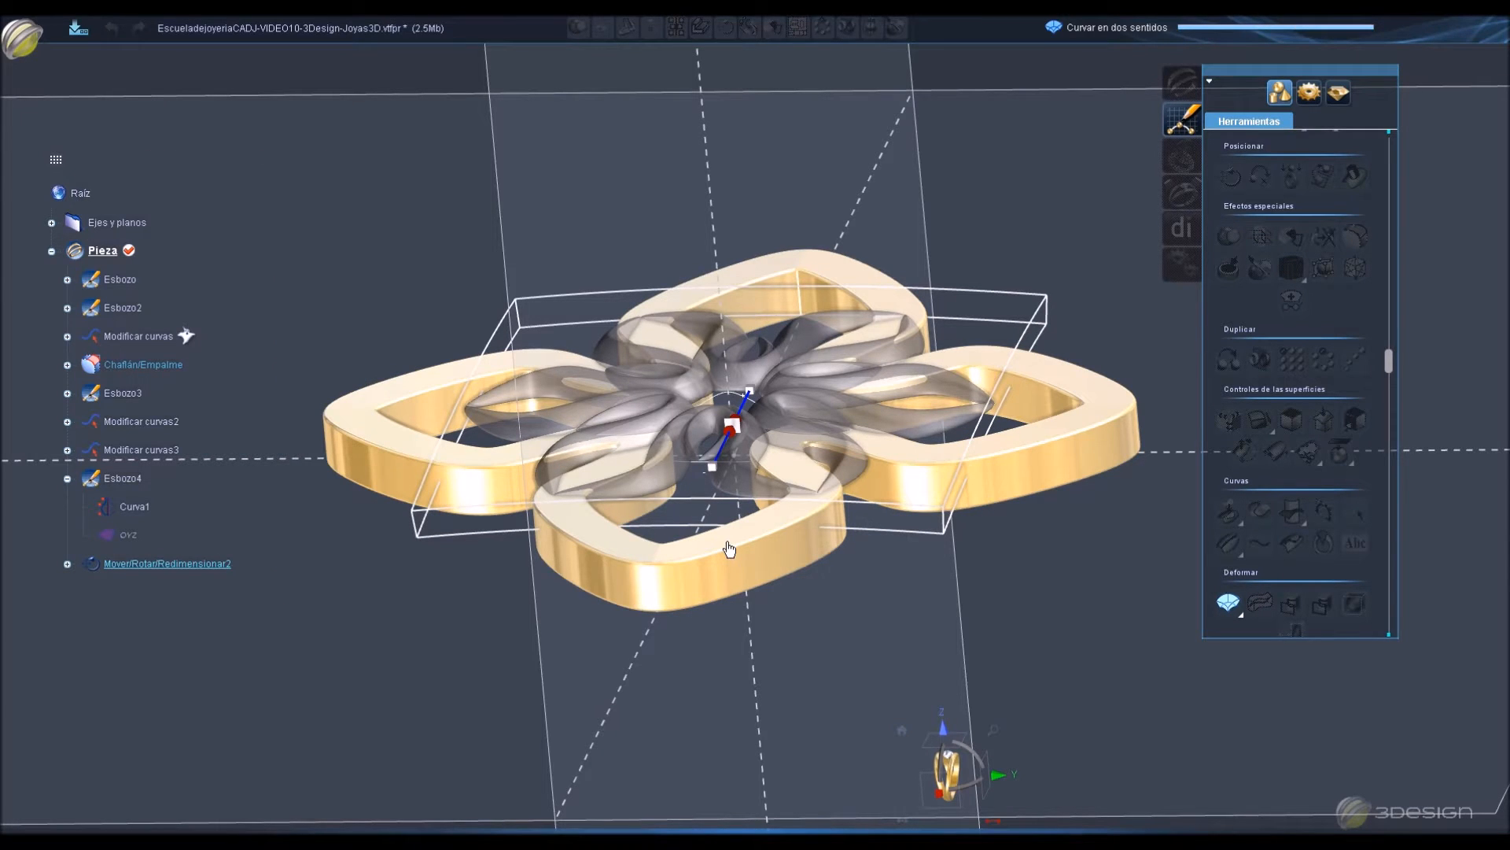
{"action": "middle_click_drag", "start_coordinate": [489, 453], "coordinate": [1104, 618]}
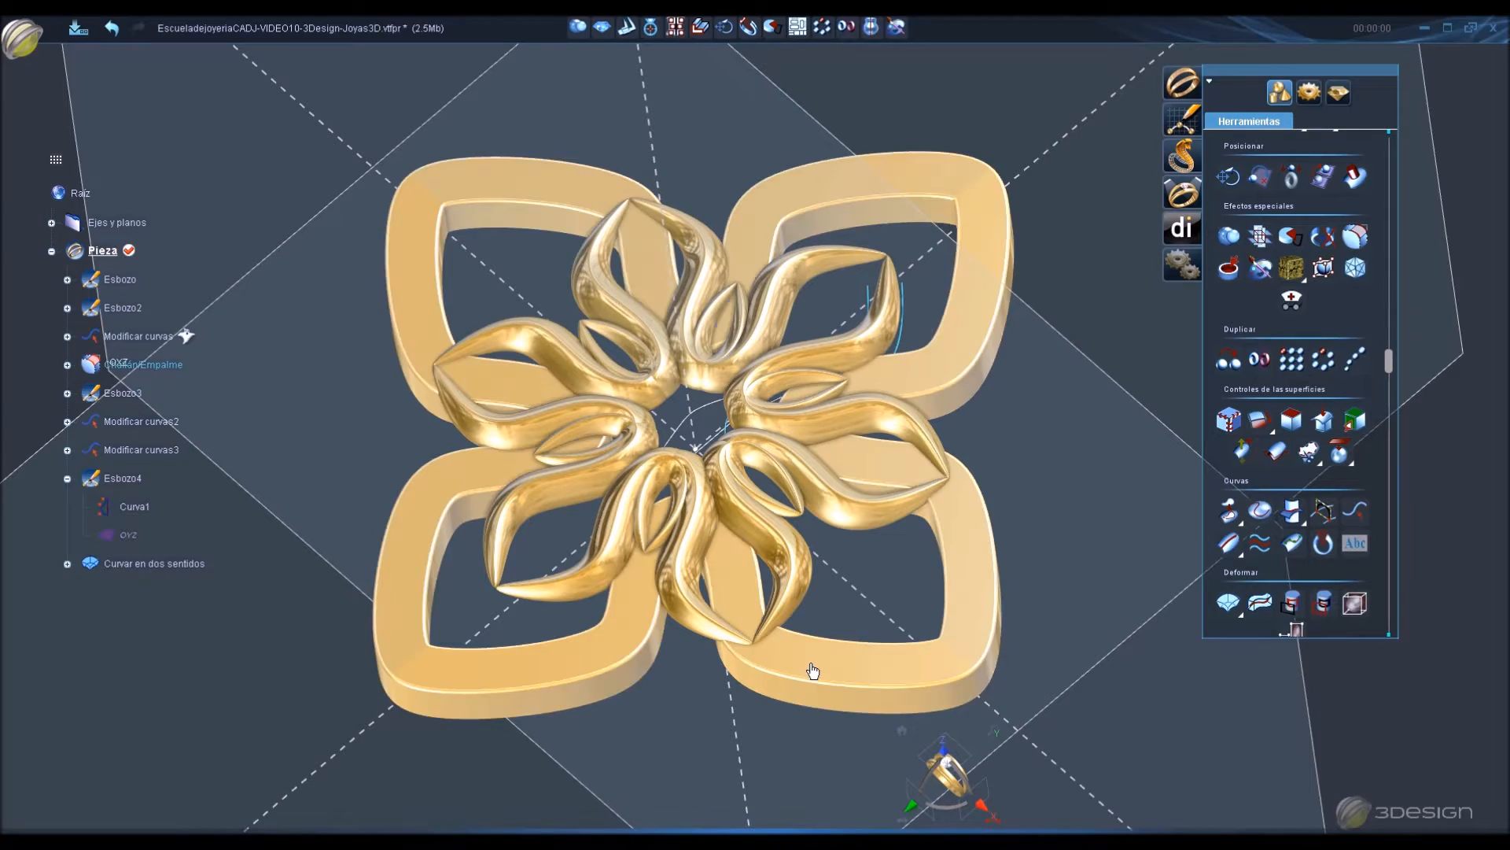
Freeze the filleted petal frame and show its hidden inner contour curve, Modificar curvas.
{"action": "right_click", "coordinate": [818, 662]}
{"action": "left_click", "coordinate": [854, 692]}
{"action": "middle_click_drag", "start_coordinate": [820, 637], "coordinate": [833, 475]}
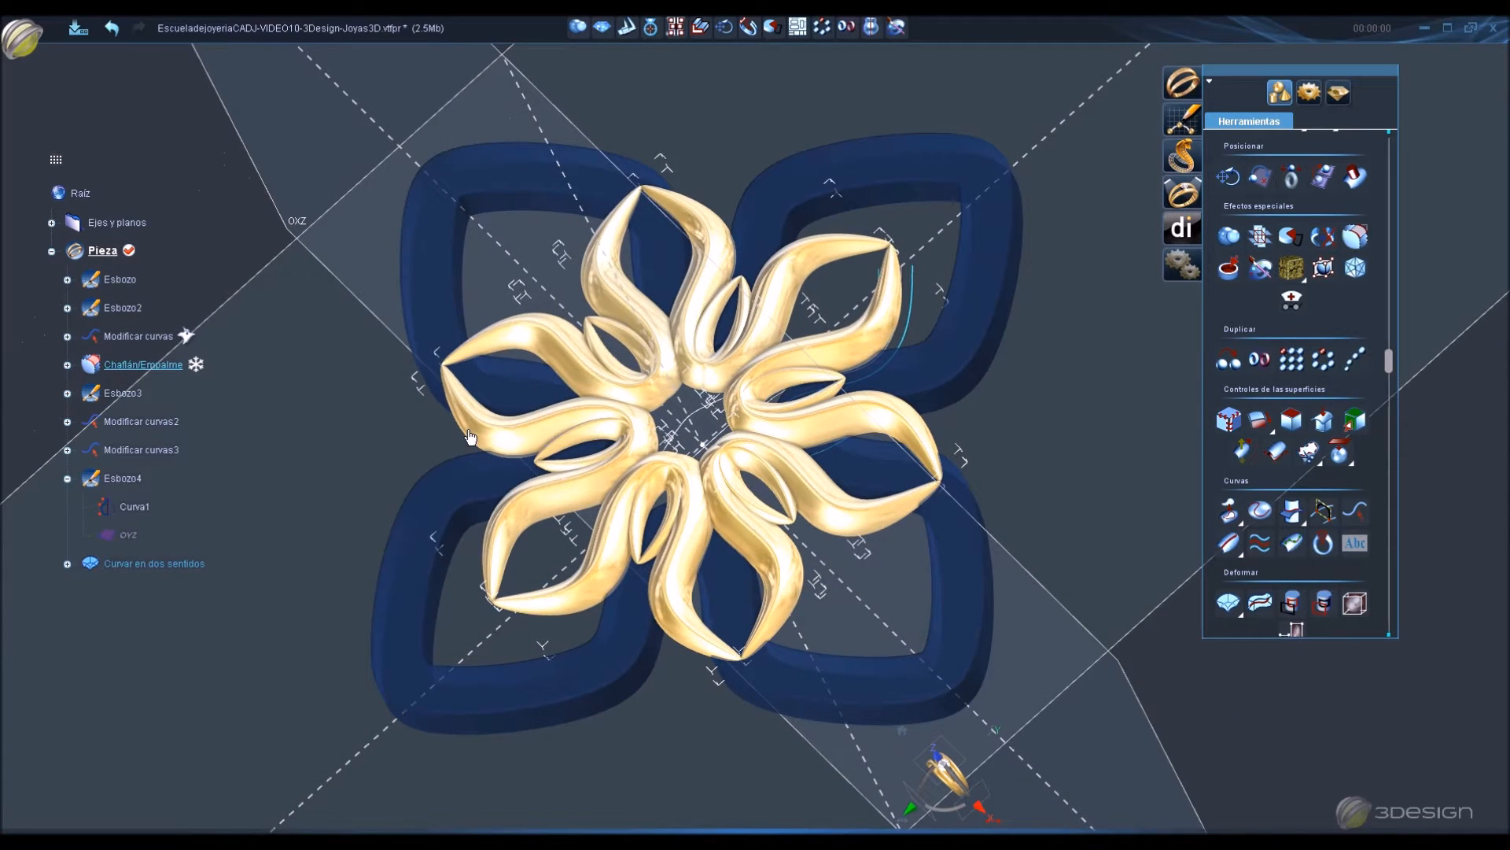
{"action": "right_click", "coordinate": [167, 336]}
{"action": "left_click", "coordinate": [201, 389]}
{"action": "middle_click_drag", "start_coordinate": [747, 573], "coordinate": [721, 464]}
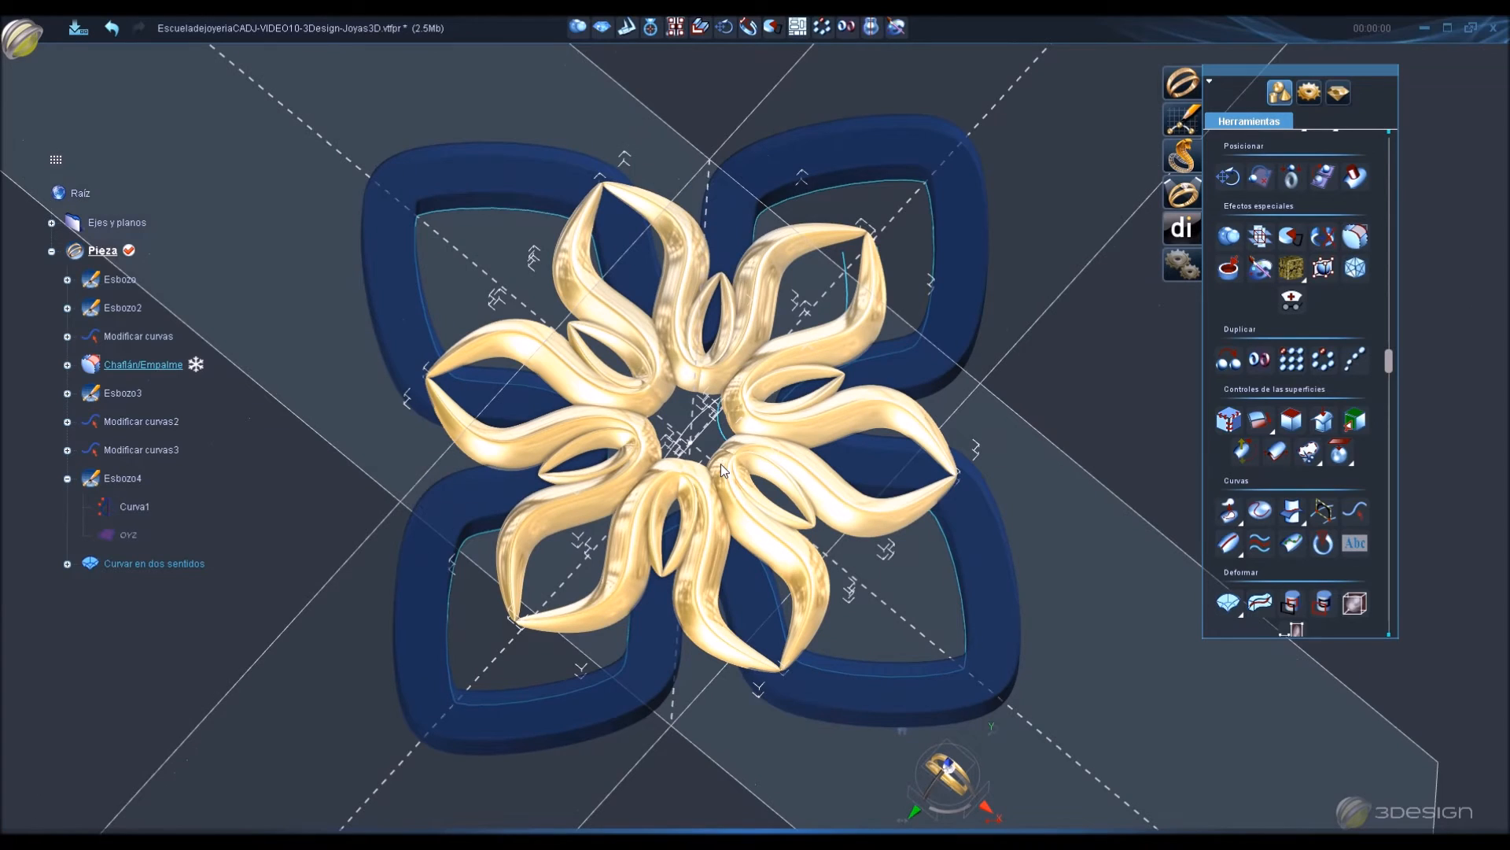
Show Curva1 of Esbozo2, the outer contour of the petal frame.
{"action": "left_click", "coordinate": [67, 308]}
{"action": "right_click", "coordinate": [149, 364]}
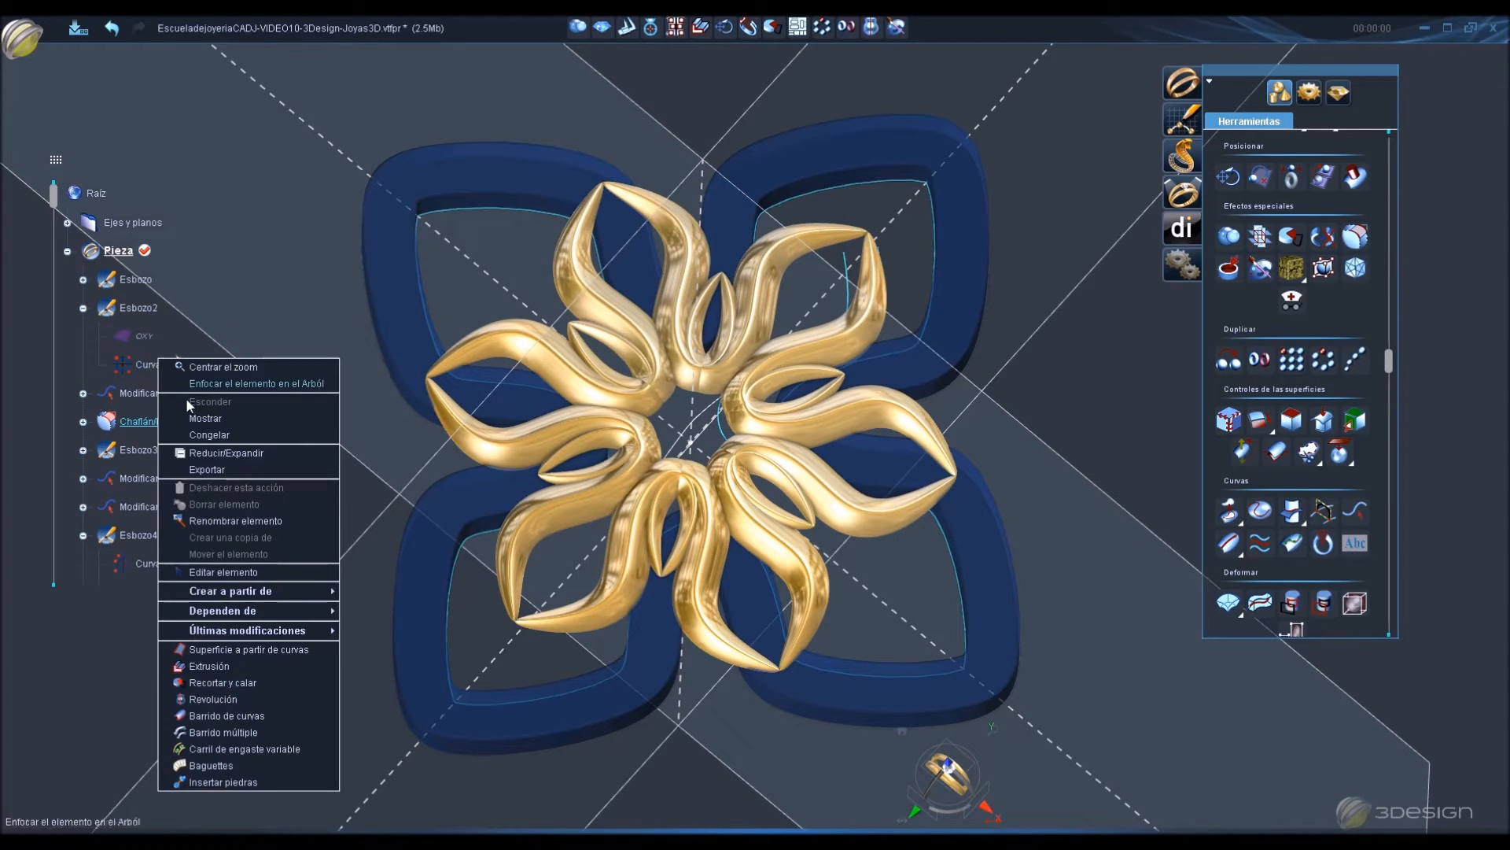
{"action": "left_click", "coordinate": [199, 425]}
{"action": "right_click", "coordinate": [145, 283]}
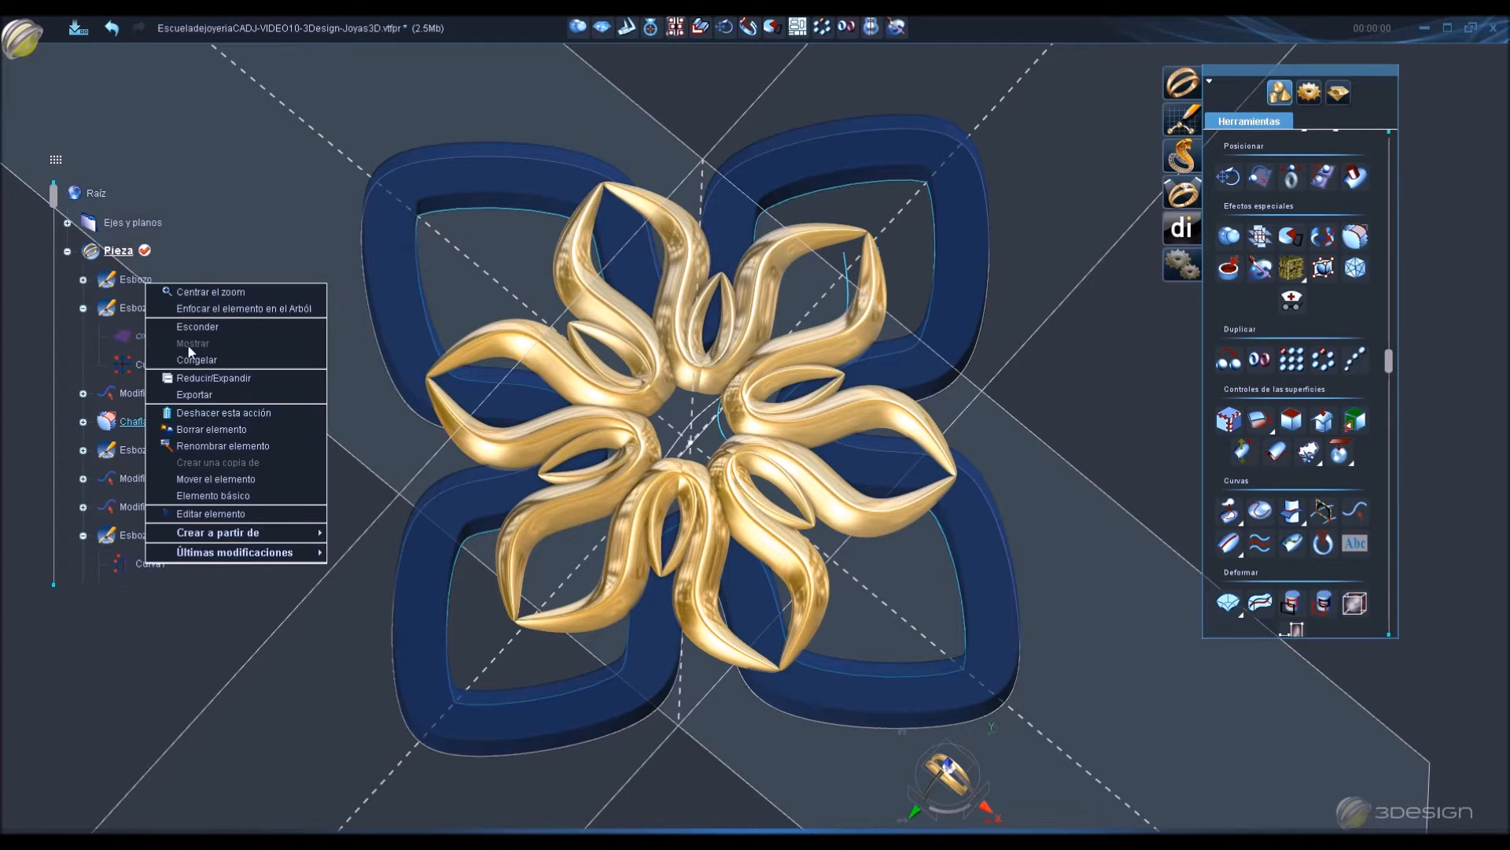
{"action": "left_click", "coordinate": [83, 280]}
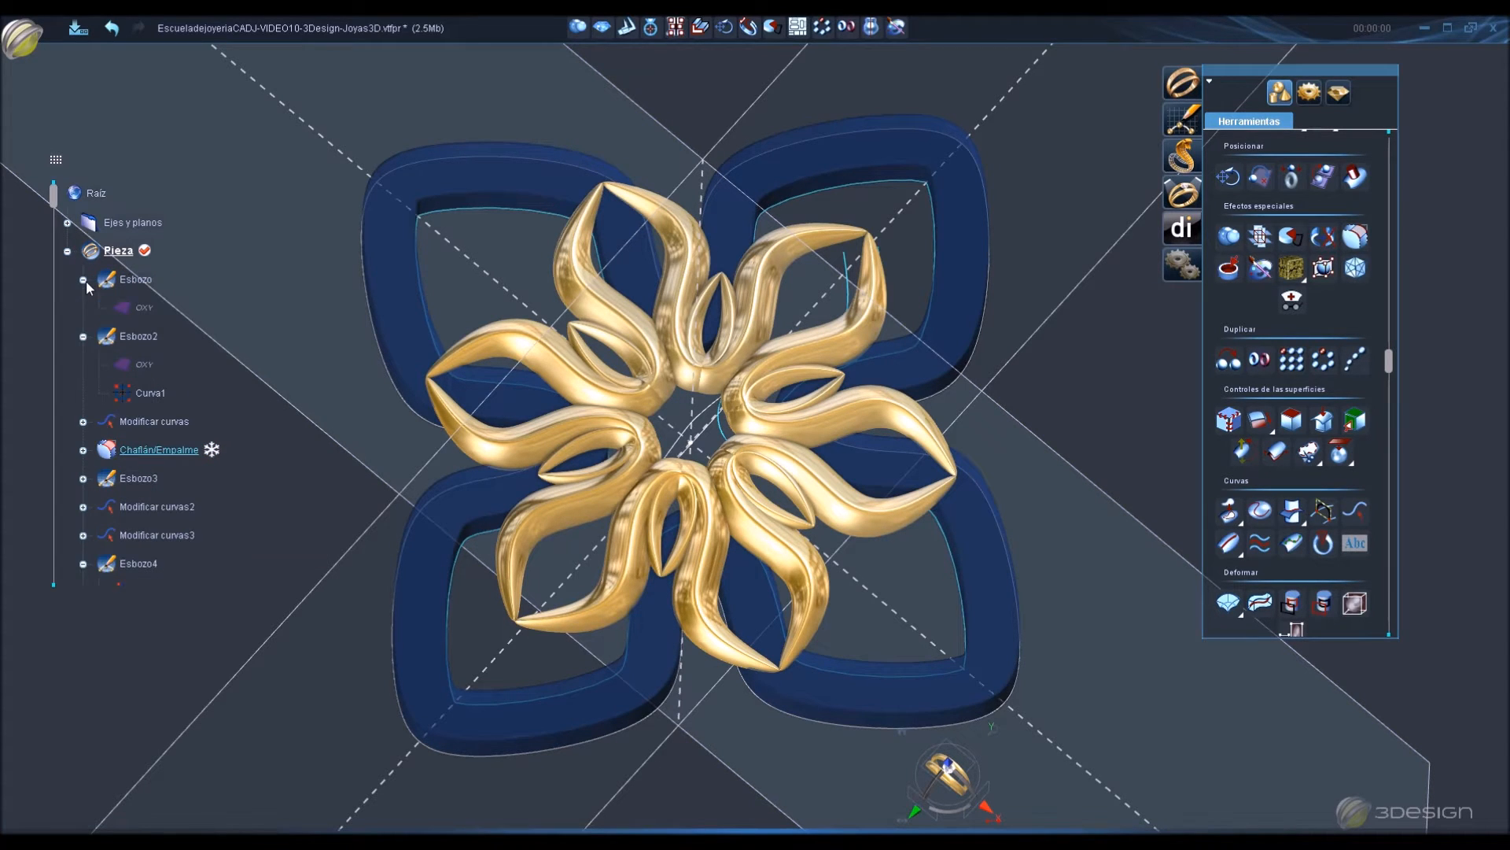
{"action": "left_click", "coordinate": [87, 281]}
{"action": "middle_click_drag", "start_coordinate": [775, 617], "coordinate": [668, 499]}
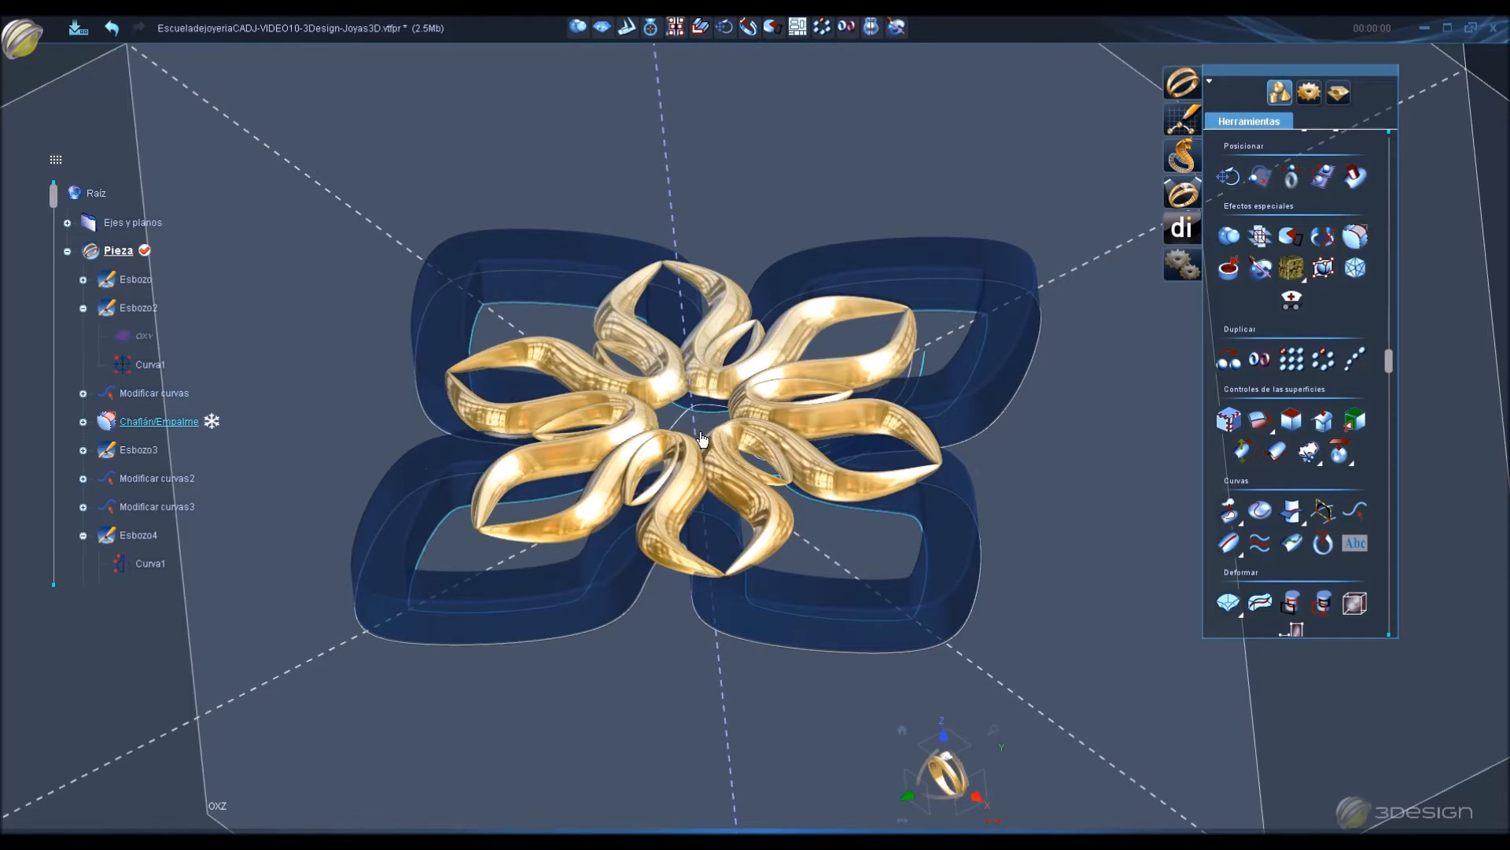
Offset the frame's outer contour inward by 0.5 mm, with direction Hacia la derecha and the finest precision.
{"action": "middle_click_drag", "start_coordinate": [601, 421], "coordinate": [470, 448]}
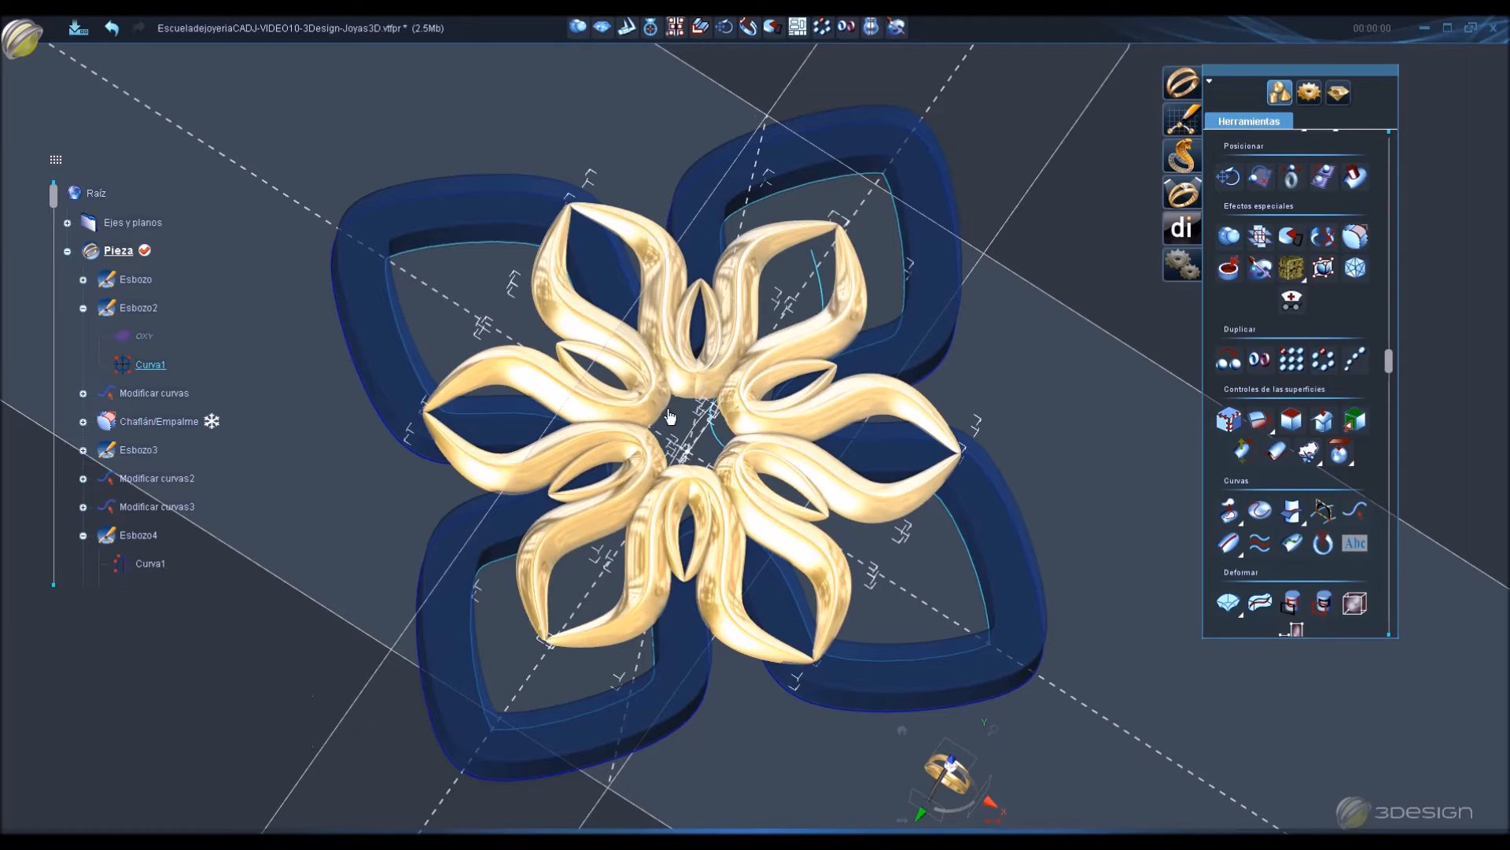
{"action": "scroll", "coordinate": [1241, 334], "scroll_direction": "down", "scroll_amount": 3}
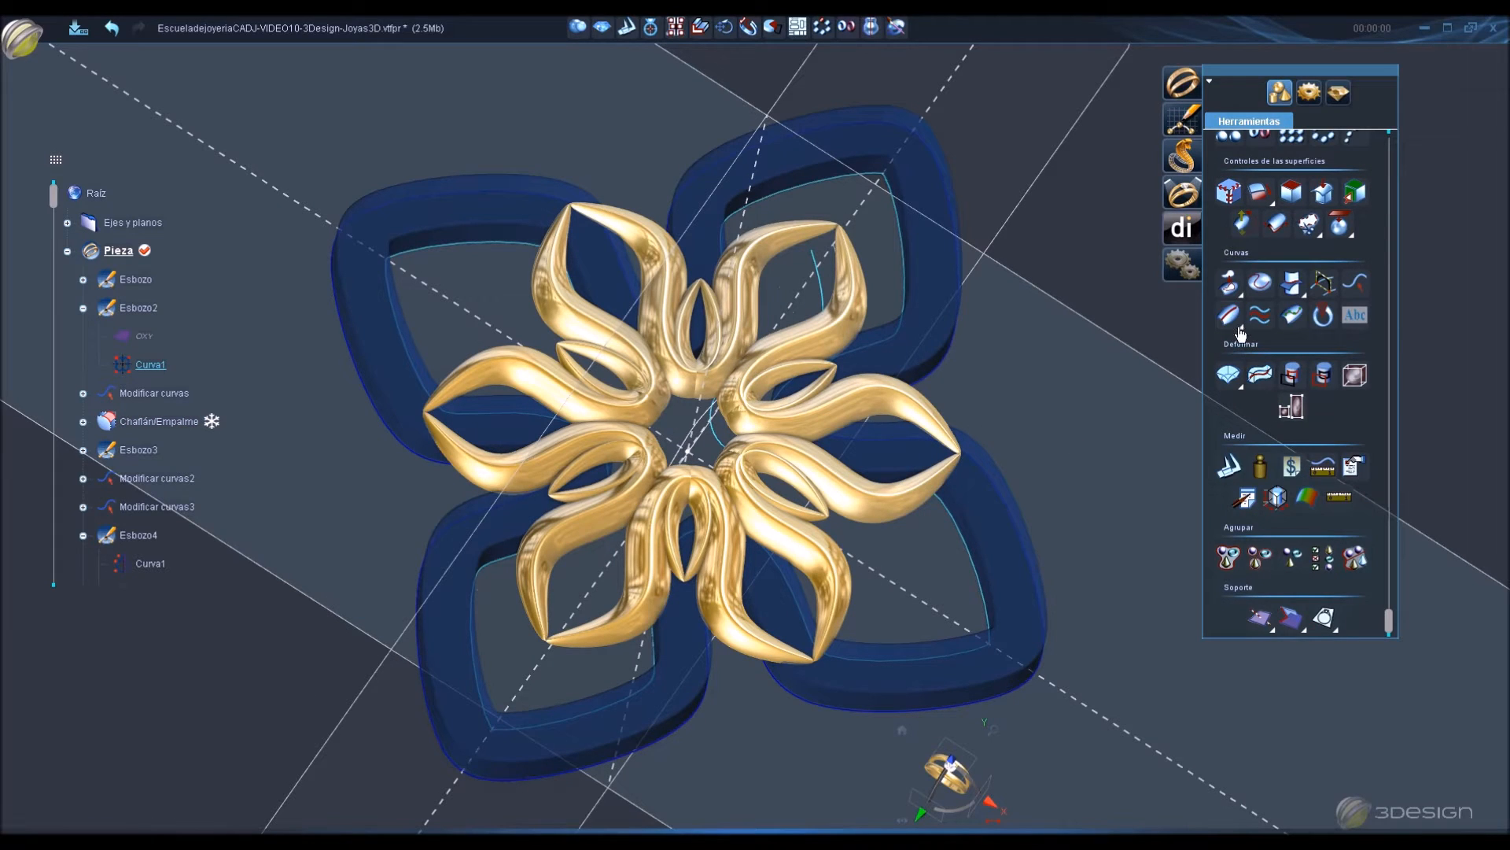
{"action": "left_click", "coordinate": [1355, 283]}
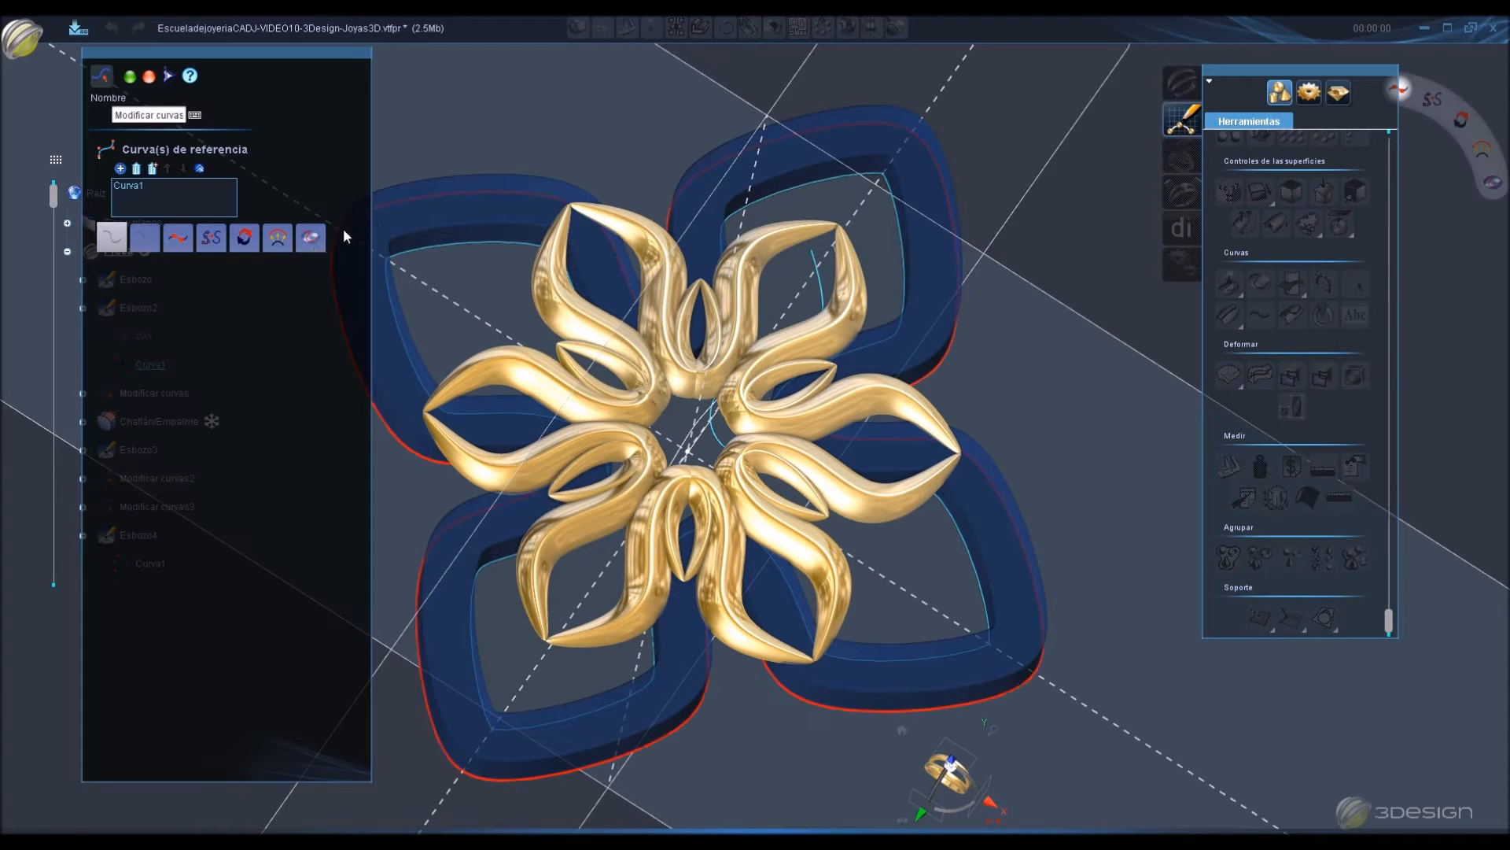
{"action": "left_click", "coordinate": [279, 249]}
{"action": "left_click", "coordinate": [105, 262]}
{"action": "left_click", "coordinate": [160, 291]}
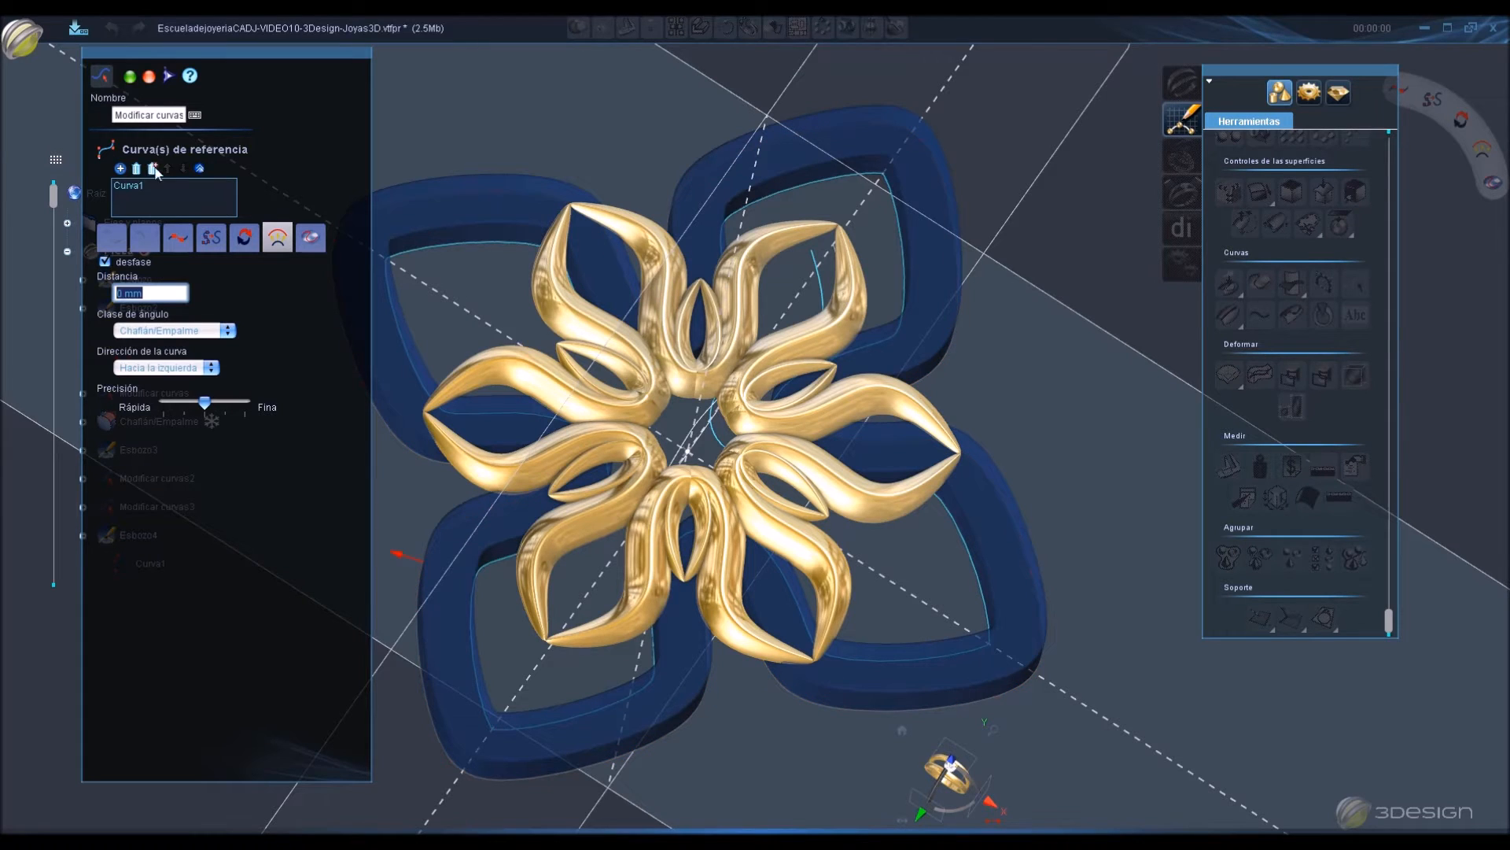
{"action": "left_click", "coordinate": [160, 115]}
{"action": "left_click", "coordinate": [165, 367]}
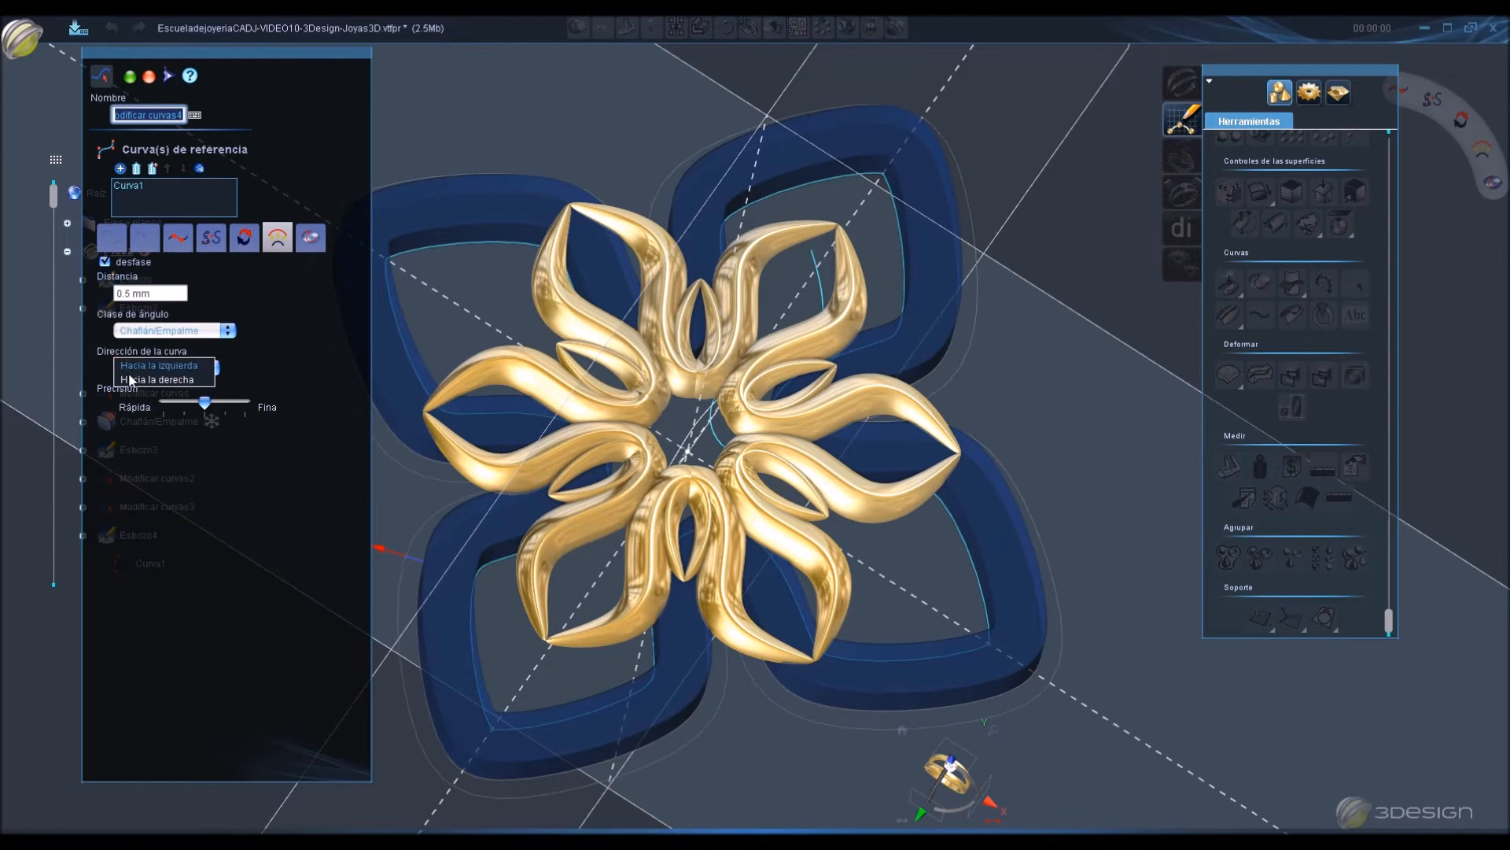
{"action": "left_click", "coordinate": [139, 376]}
{"action": "left_click", "coordinate": [951, 762]}
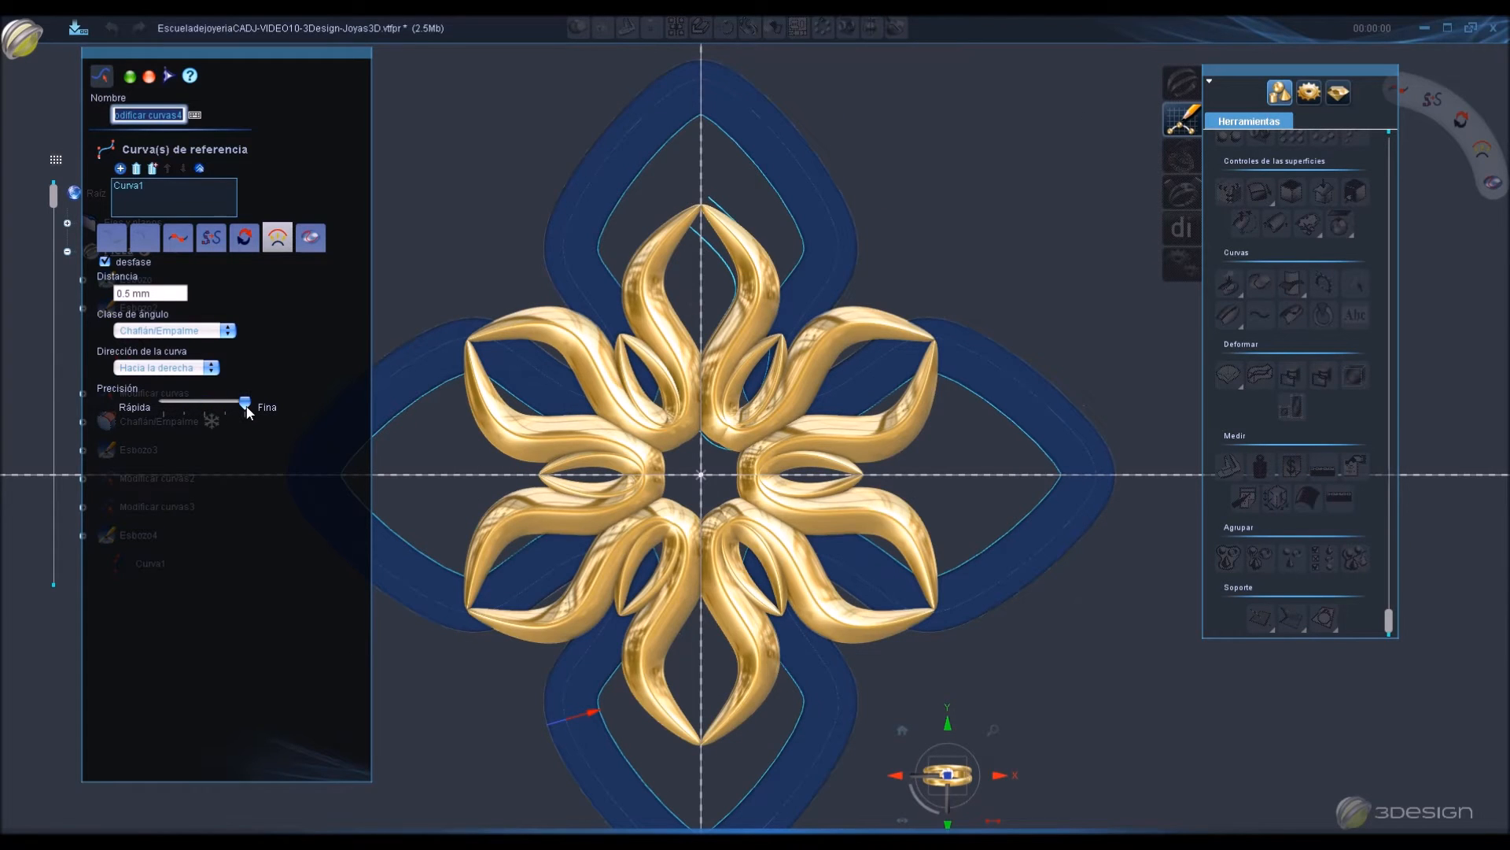
{"action": "key", "text": "Return"}
Edit the contour offset, trying distances of 0.75 mm and 0.6 mm, and accept the adjusted curve.
{"action": "double_click", "coordinate": [363, 406]}
{"action": "left_click", "coordinate": [173, 294]}
{"action": "type", "text": ".75"}
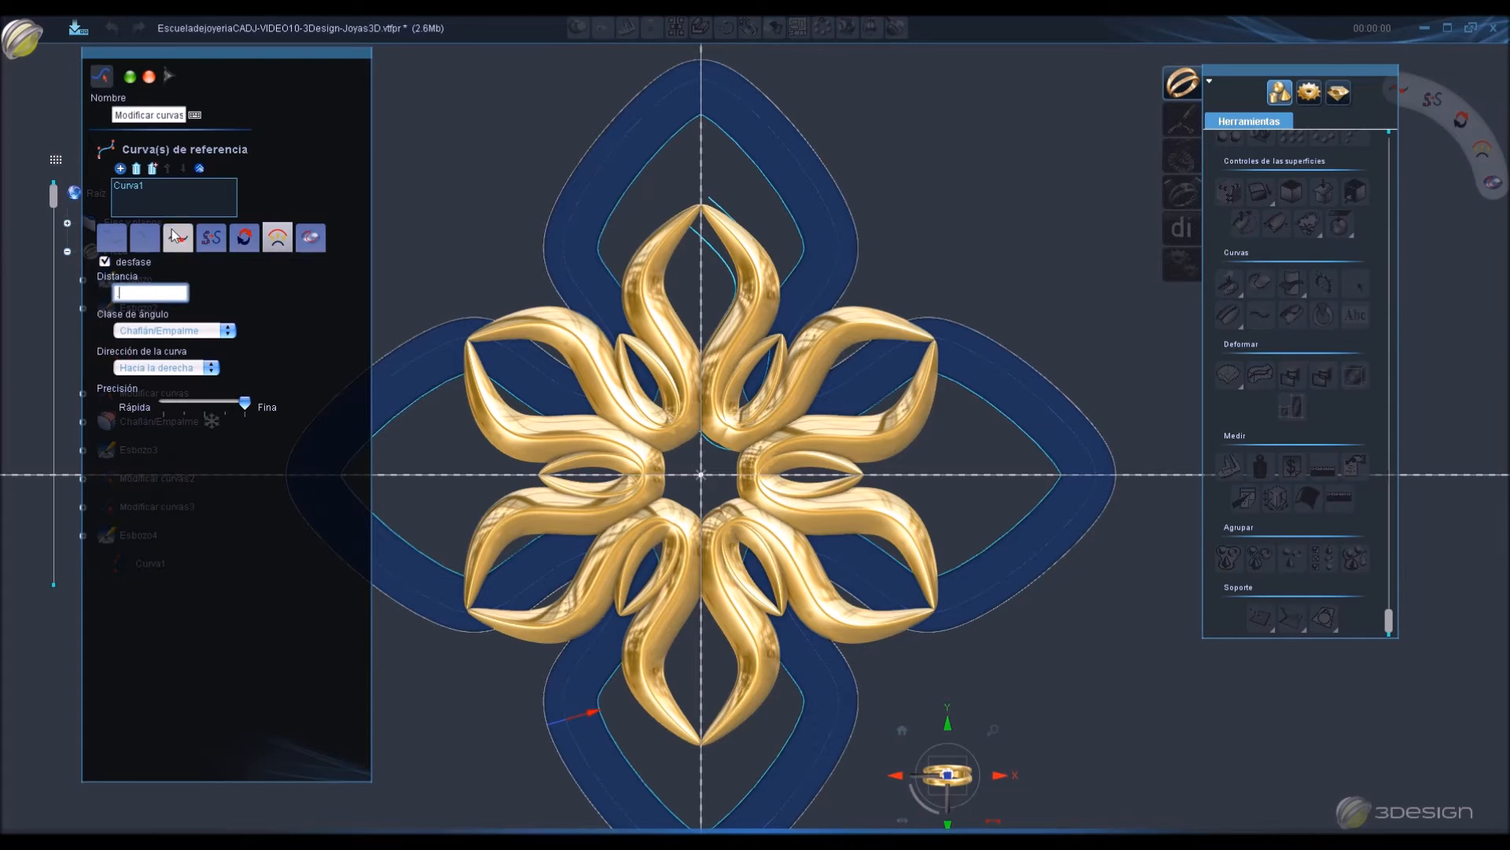
{"action": "left_click", "coordinate": [161, 114]}
{"action": "left_click", "coordinate": [154, 291]}
{"action": "type", "text": "."}
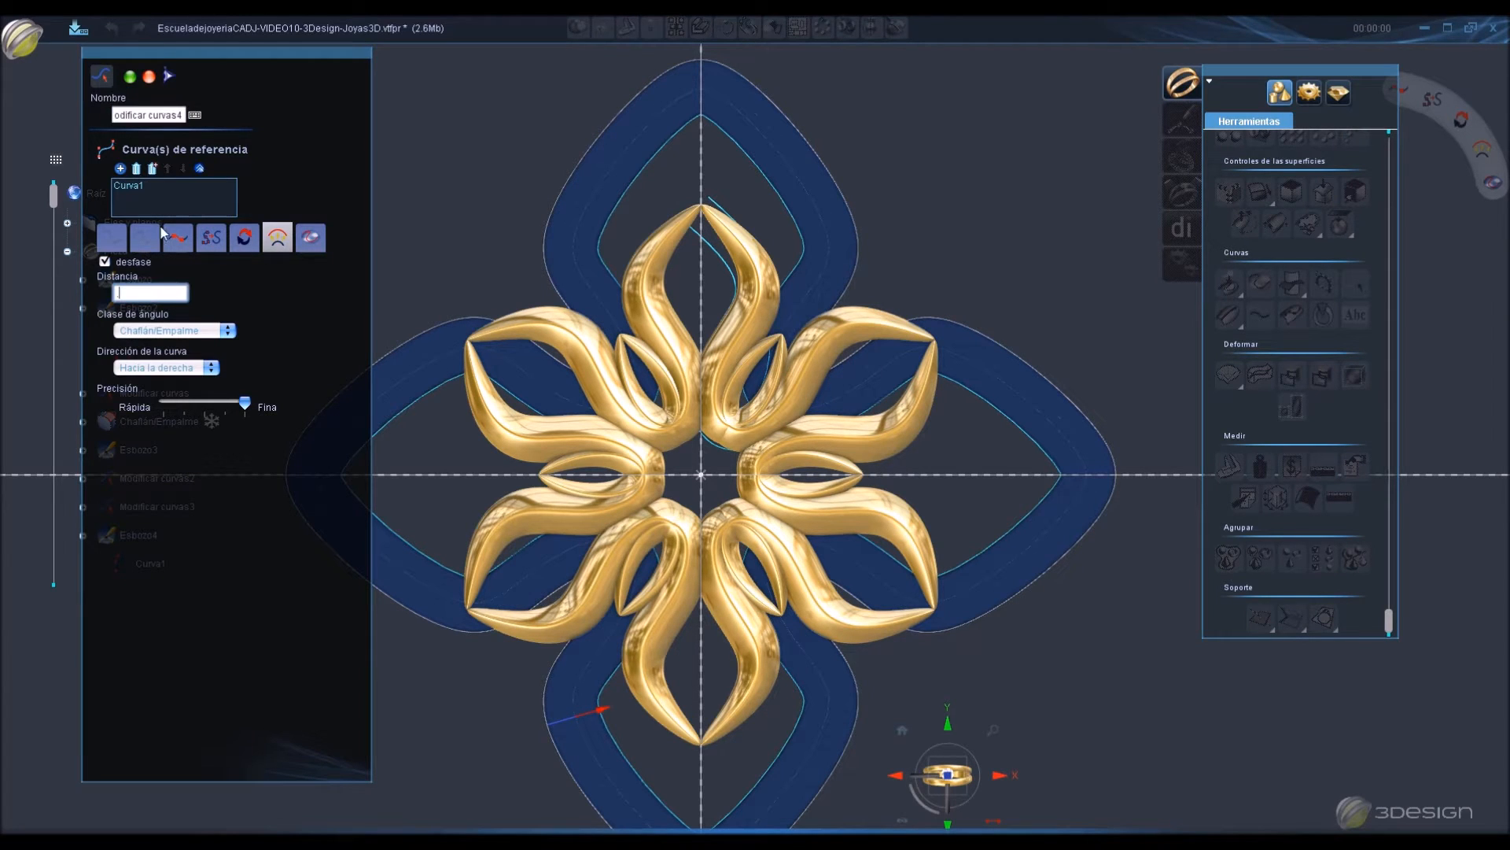
{"action": "left_click", "coordinate": [174, 116]}
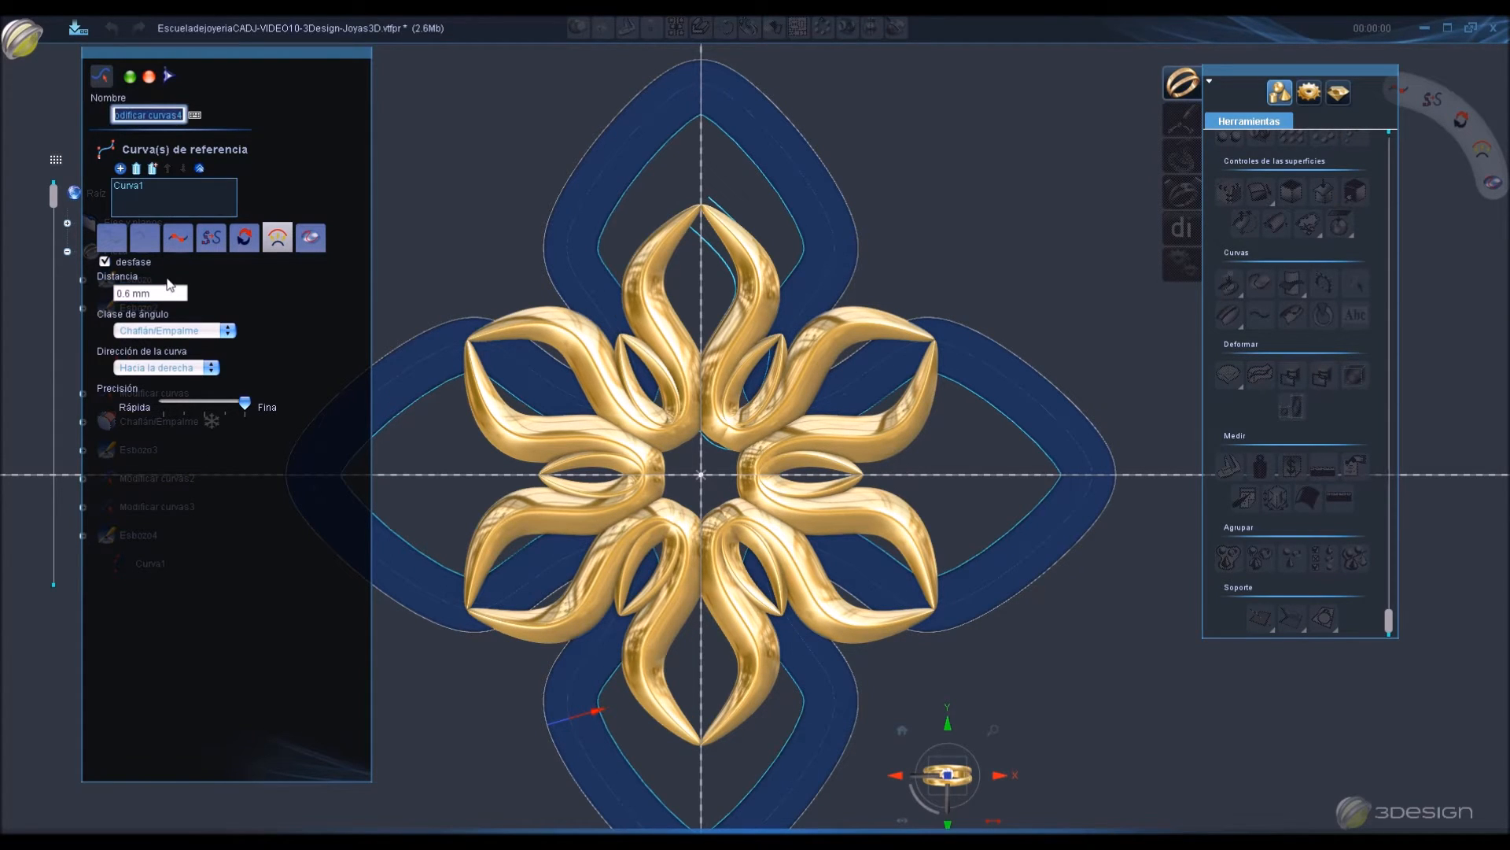
{"action": "left_click", "coordinate": [169, 292]}
{"action": "left_click", "coordinate": [173, 115]}
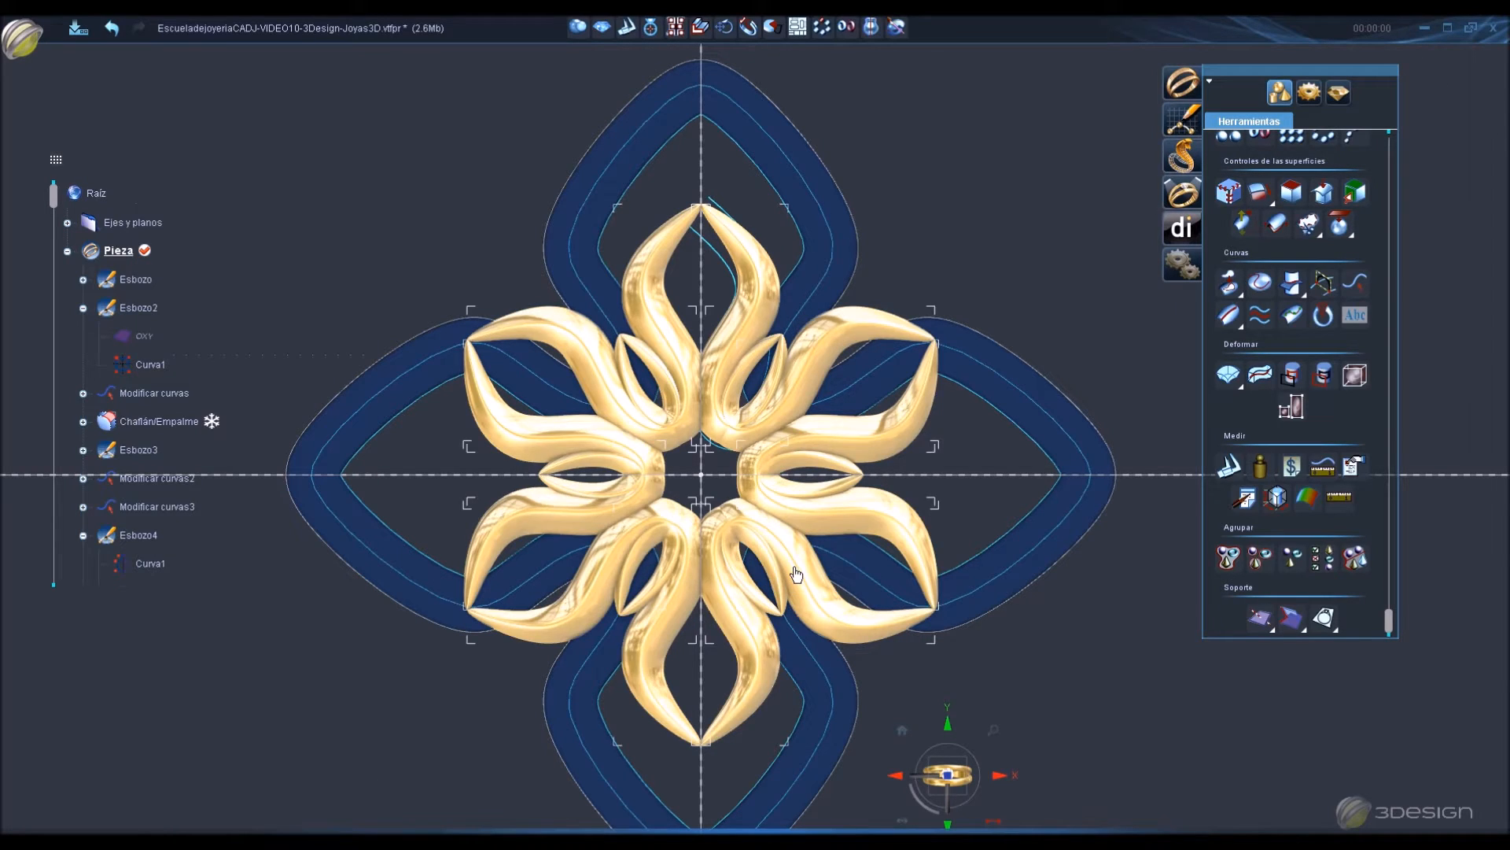
Sweep a round 0.6 mm yellow-gold profile along the frame's offset contour, keeping sharp angles and creating a single surface.
{"action": "left_click", "coordinate": [431, 591]}
{"action": "scroll", "coordinate": [1305, 252], "scroll_direction": "up", "scroll_amount": 5}
{"action": "left_click", "coordinate": [1324, 275]}
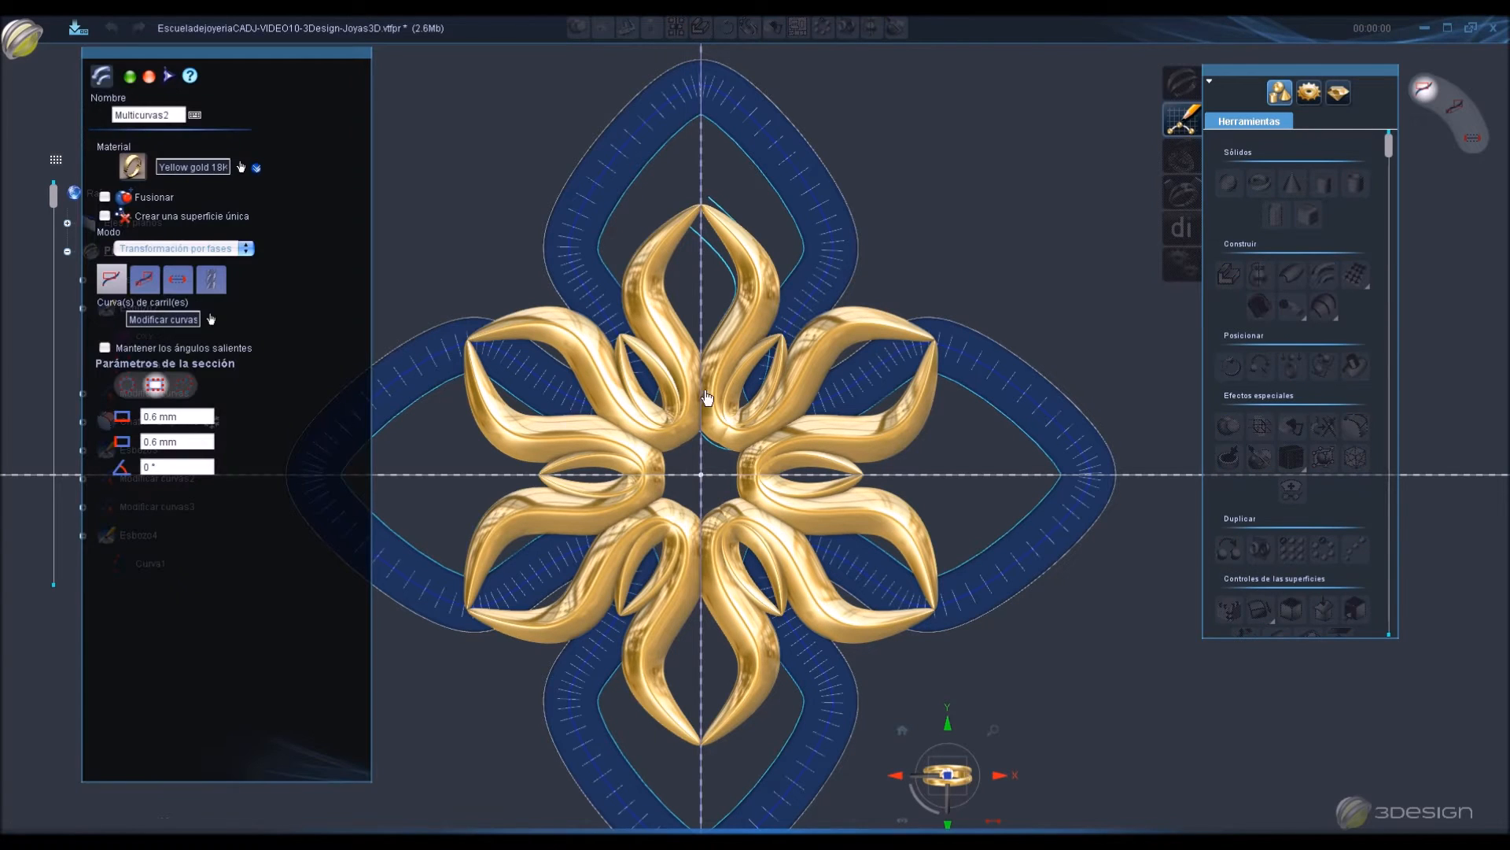
{"action": "left_click", "coordinate": [128, 384]}
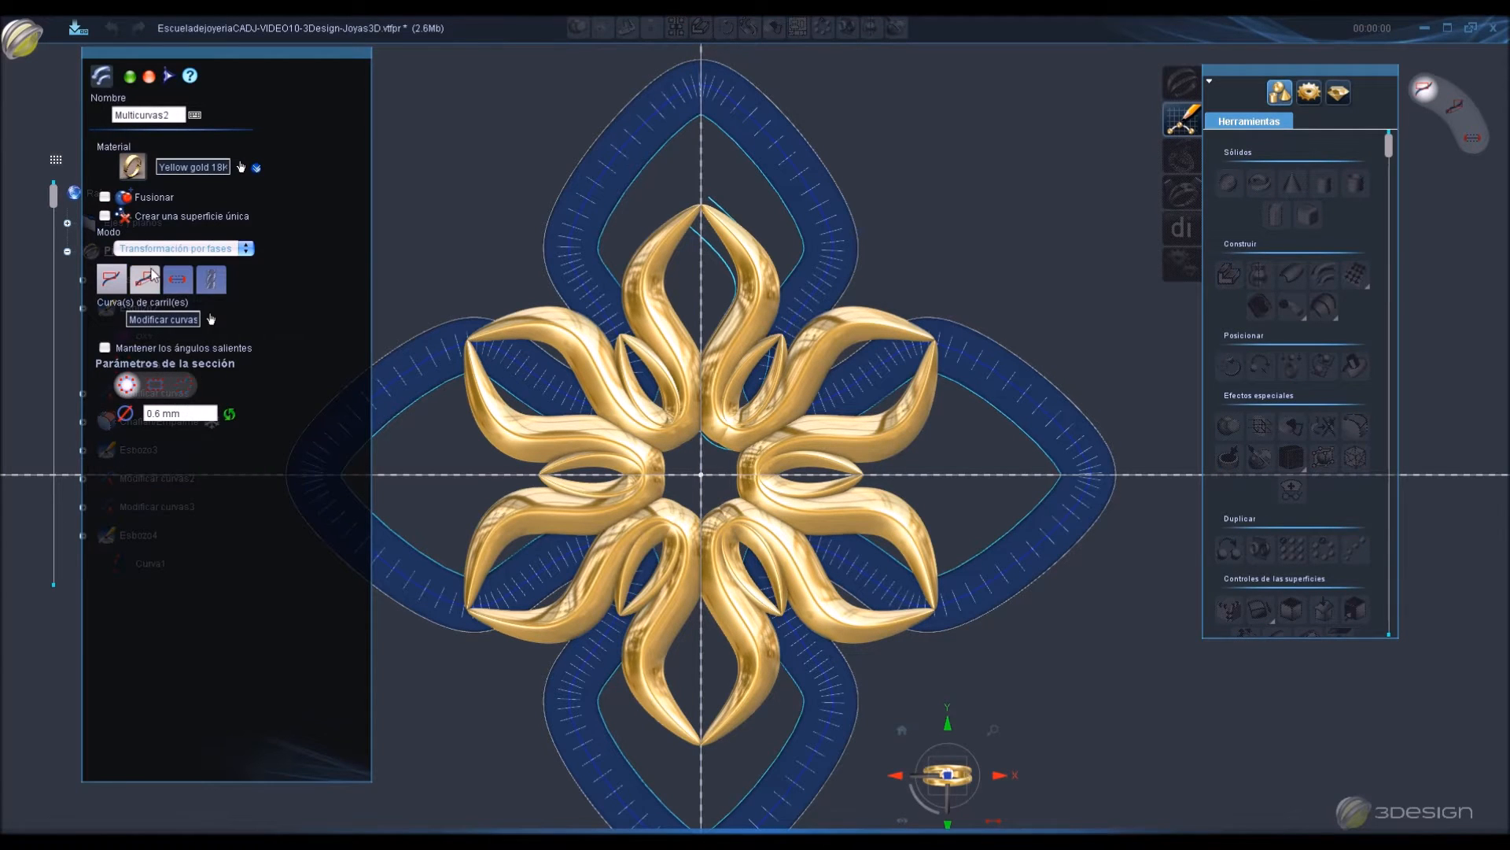
{"action": "left_click", "coordinate": [106, 348]}
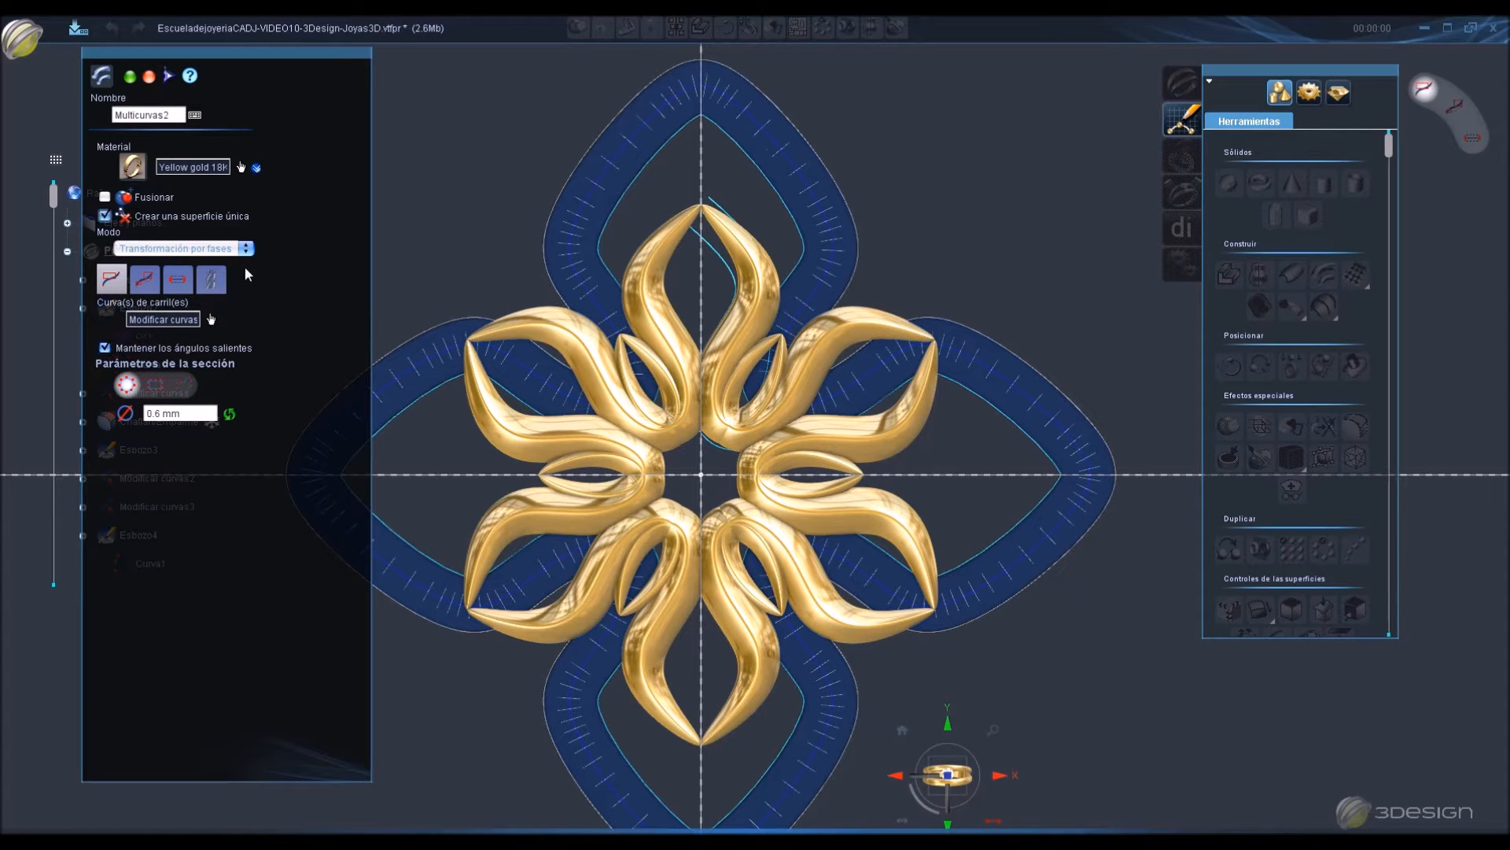
{"action": "key", "text": "Return"}
Unfreeze and show the filleted petal frame, Chaflán/Empalme.
{"action": "middle_click_drag", "start_coordinate": [1029, 736], "coordinate": [636, 504]}
{"action": "right_click", "coordinate": [168, 426]}
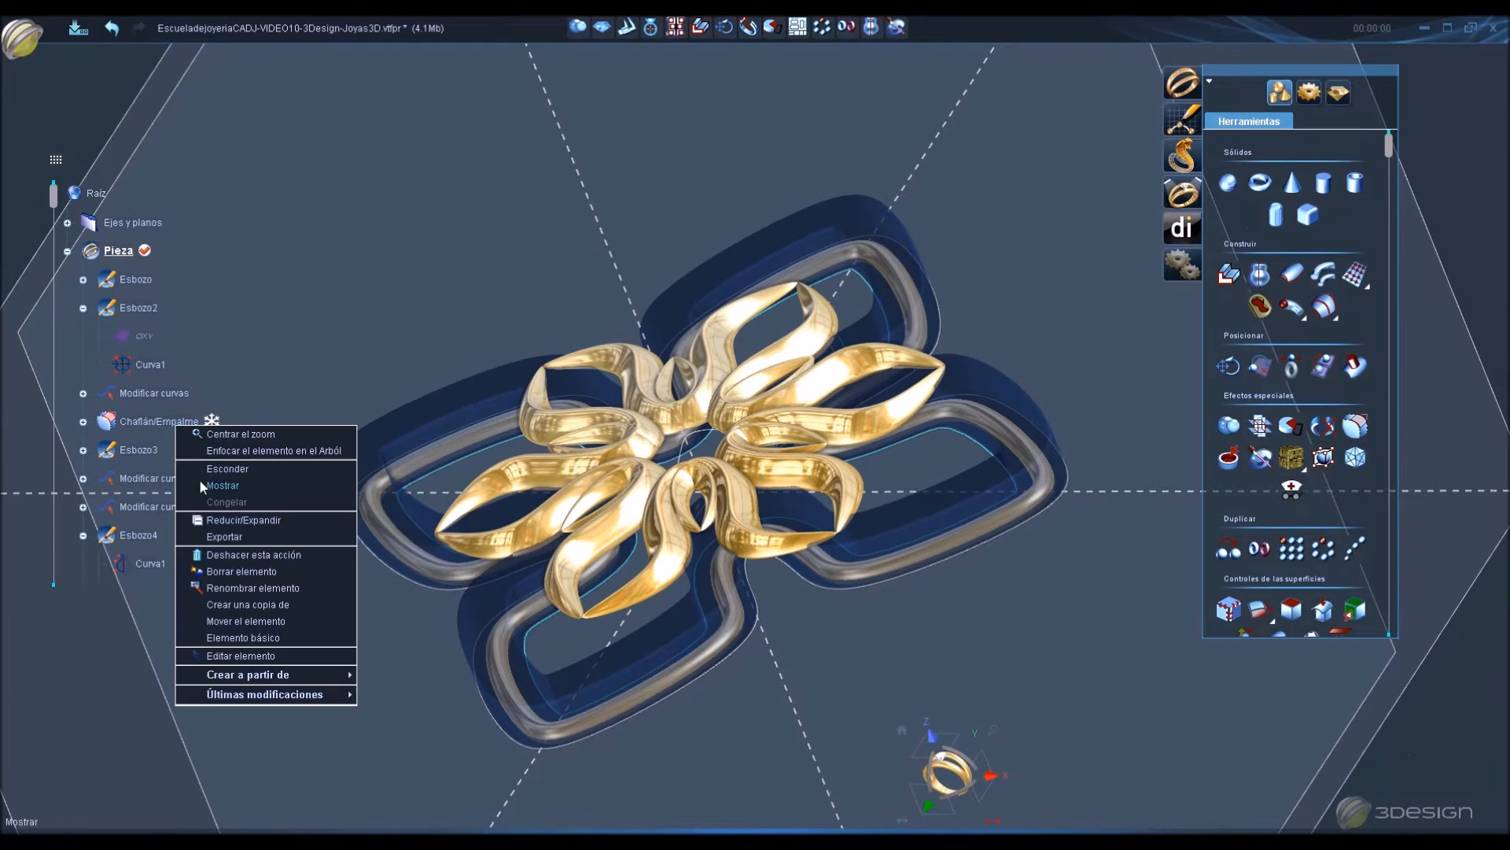
{"action": "left_click", "coordinate": [199, 480]}
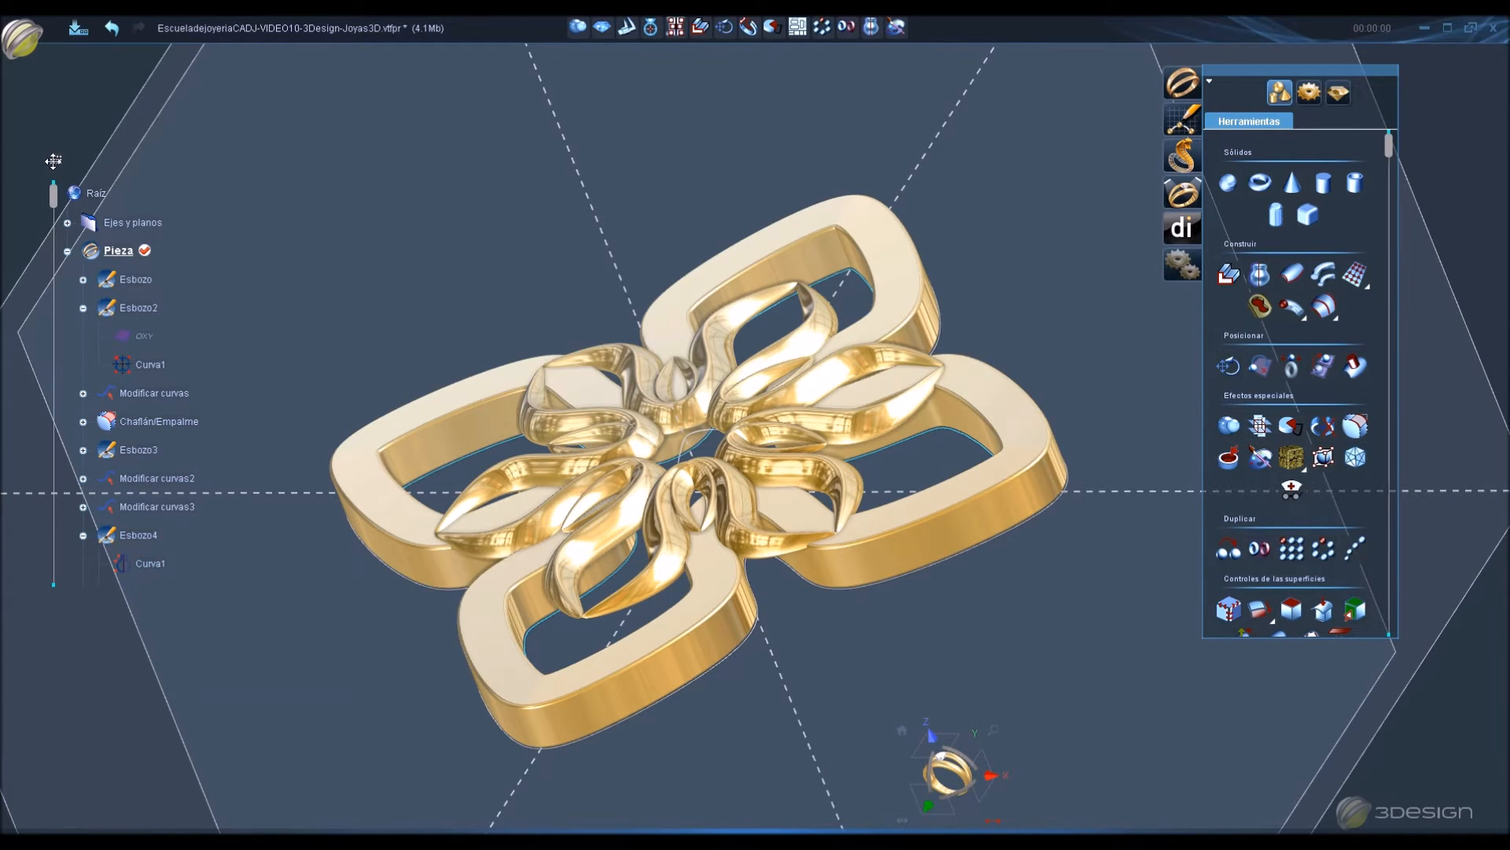
Raise the swept contour tube, Multicurvas2, by 1.2 mm along Z onto the petal frame.
{"action": "scroll", "coordinate": [148, 530], "scroll_direction": "down", "scroll_amount": 4}
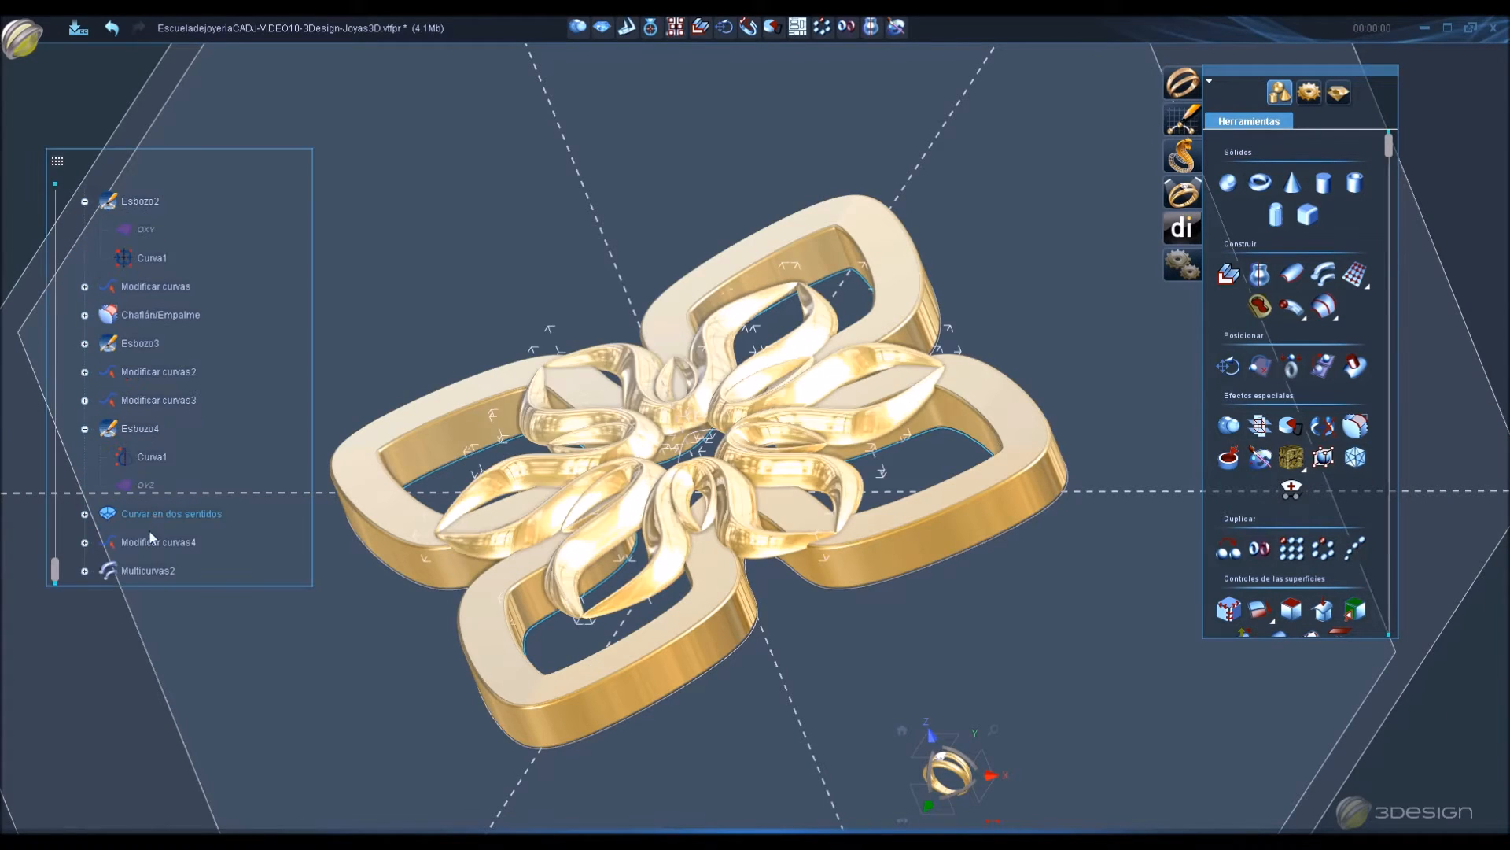
{"action": "left_click", "coordinate": [724, 27]}
{"action": "left_click_drag", "start_coordinate": [689, 450], "coordinate": [678, 390]}
{"action": "middle_click_drag", "start_coordinate": [661, 404], "coordinate": [847, 574]}
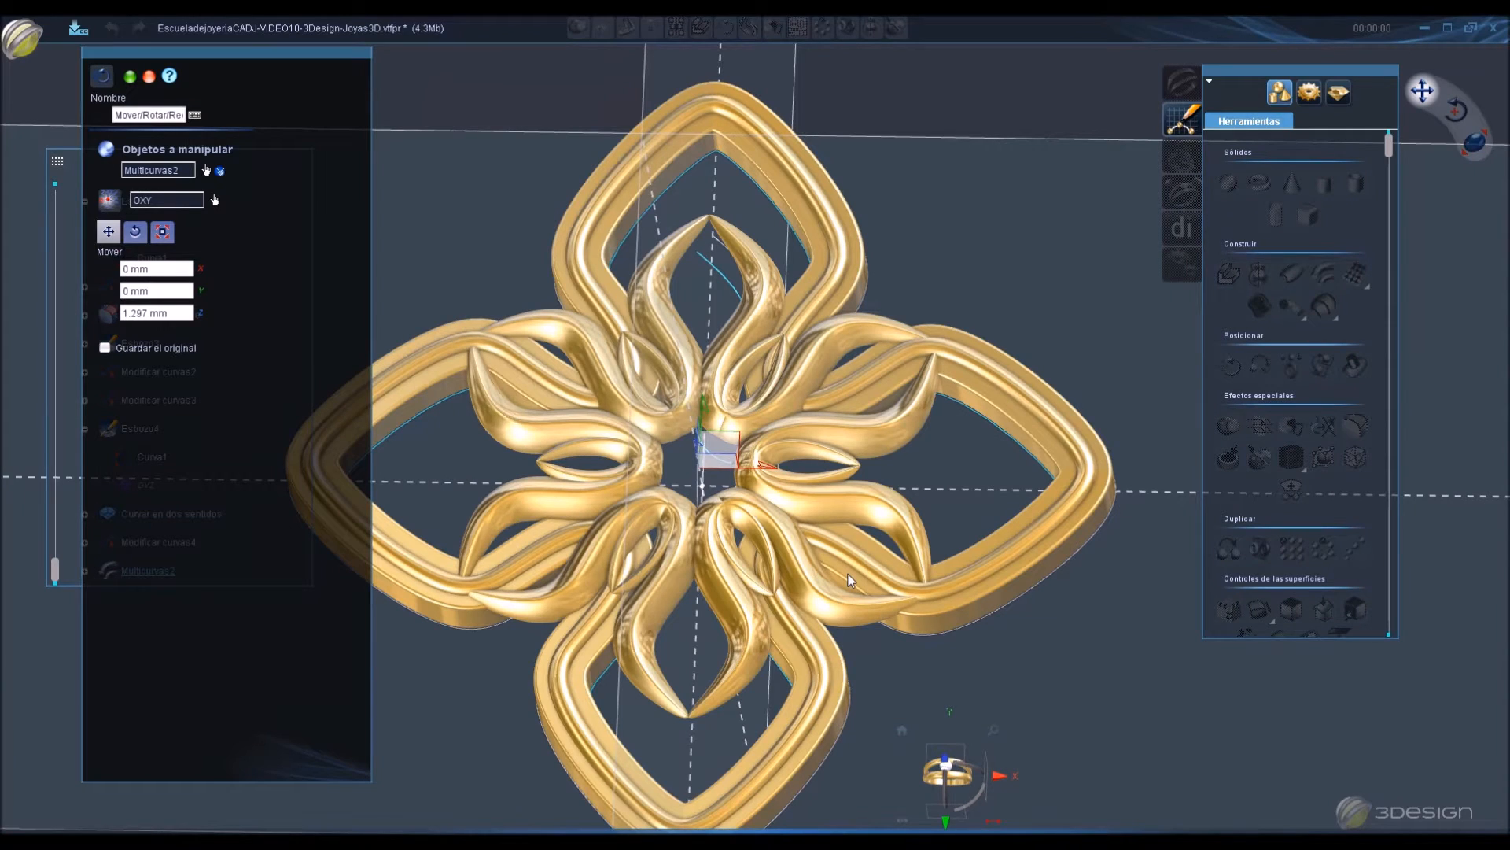
{"action": "left_click", "coordinate": [171, 313]}
{"action": "type", "text": "1.2"}
{"action": "left_click", "coordinate": [178, 291]}
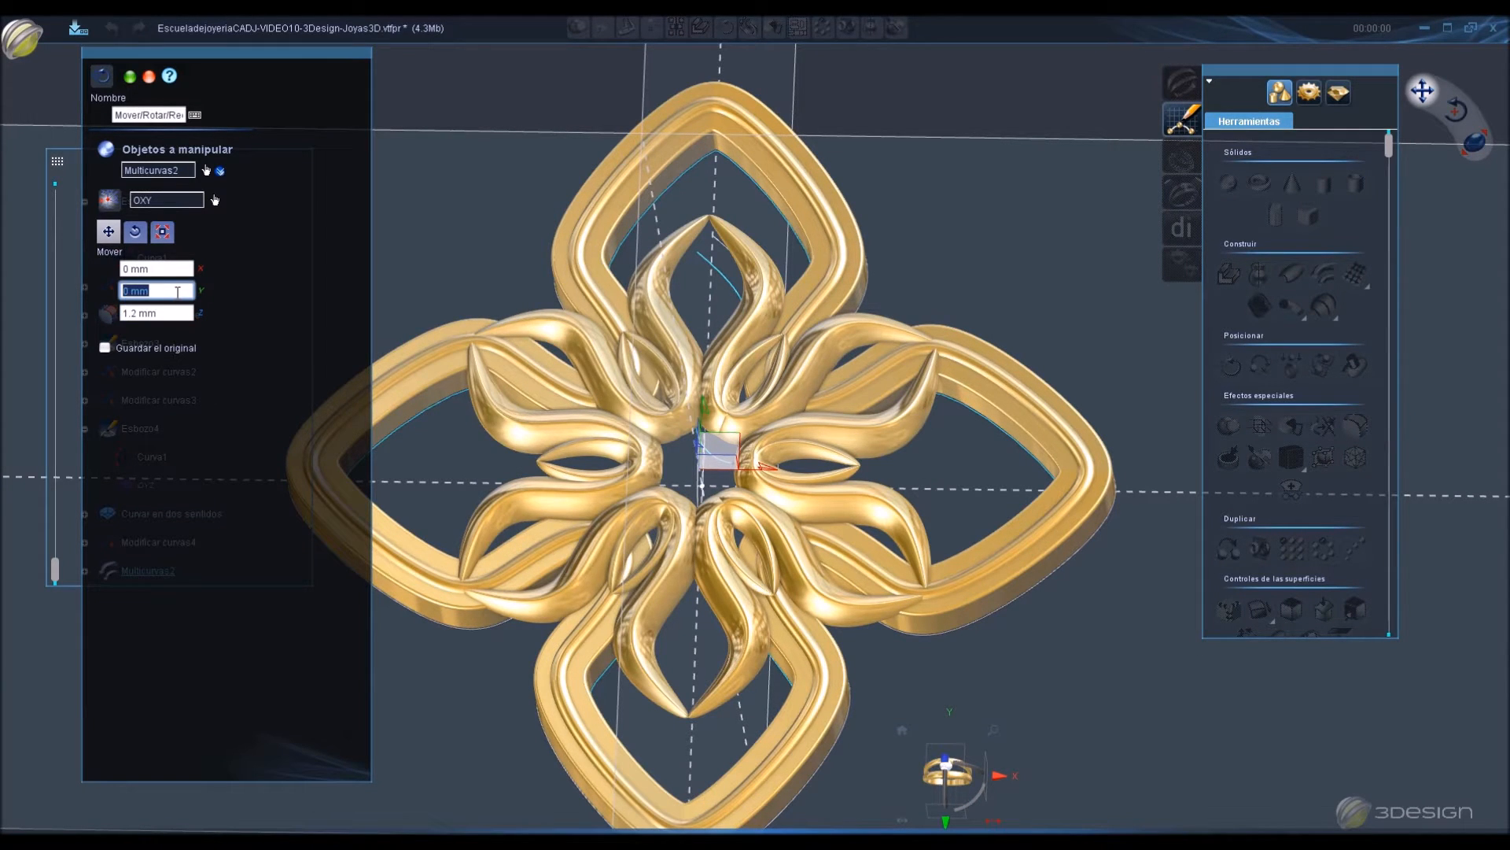
{"action": "key", "text": "Return"}
Bend the contour tube and the petal frame together in two directions, using the Fondo view and an adjusted bend angle.
{"action": "scroll", "coordinate": [1022, 476], "scroll_direction": "down", "scroll_amount": 3}
{"action": "middle_click_drag", "start_coordinate": [1021, 475], "coordinate": [748, 408]}
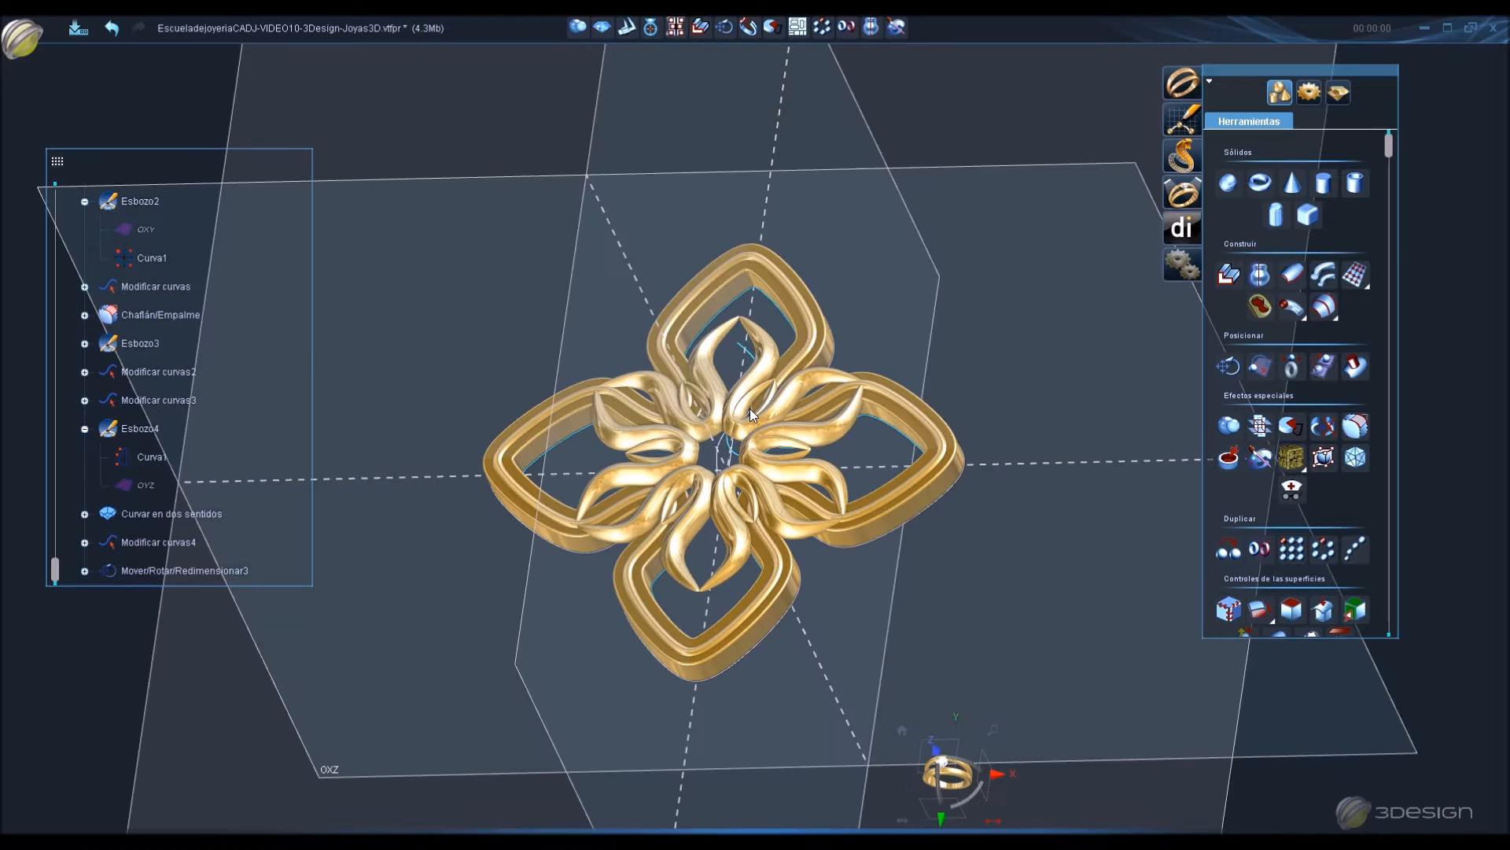
{"action": "middle_click_drag", "start_coordinate": [640, 664], "coordinate": [671, 668]}
{"action": "scroll", "coordinate": [748, 600], "scroll_direction": "up", "scroll_amount": 6}
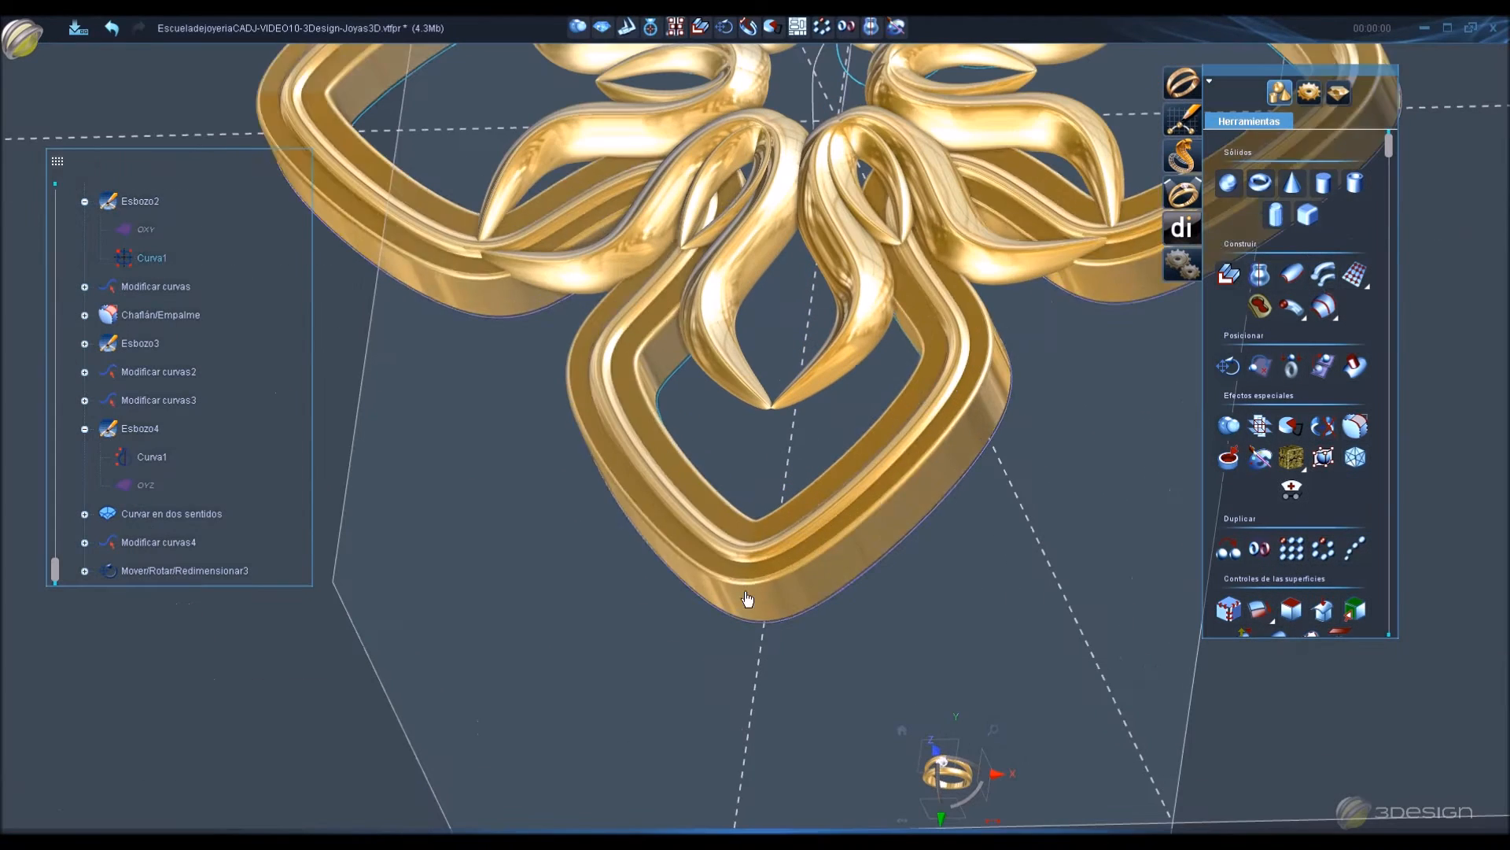
{"action": "left_click", "coordinate": [760, 551]}
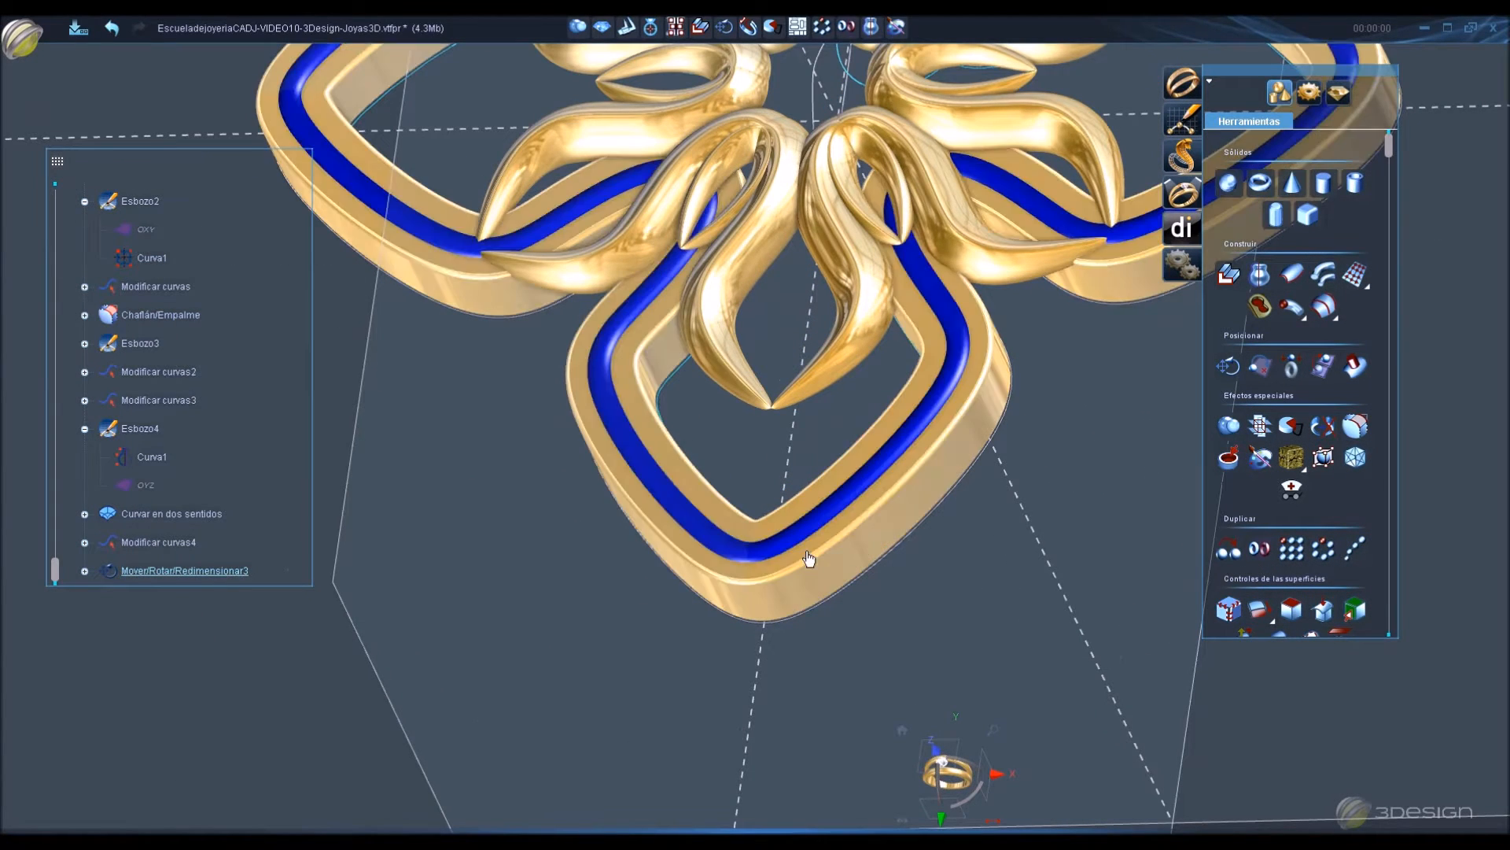
{"action": "scroll", "coordinate": [883, 556], "scroll_direction": "down", "scroll_amount": 6}
{"action": "middle_click_drag", "start_coordinate": [933, 632], "coordinate": [633, 581]}
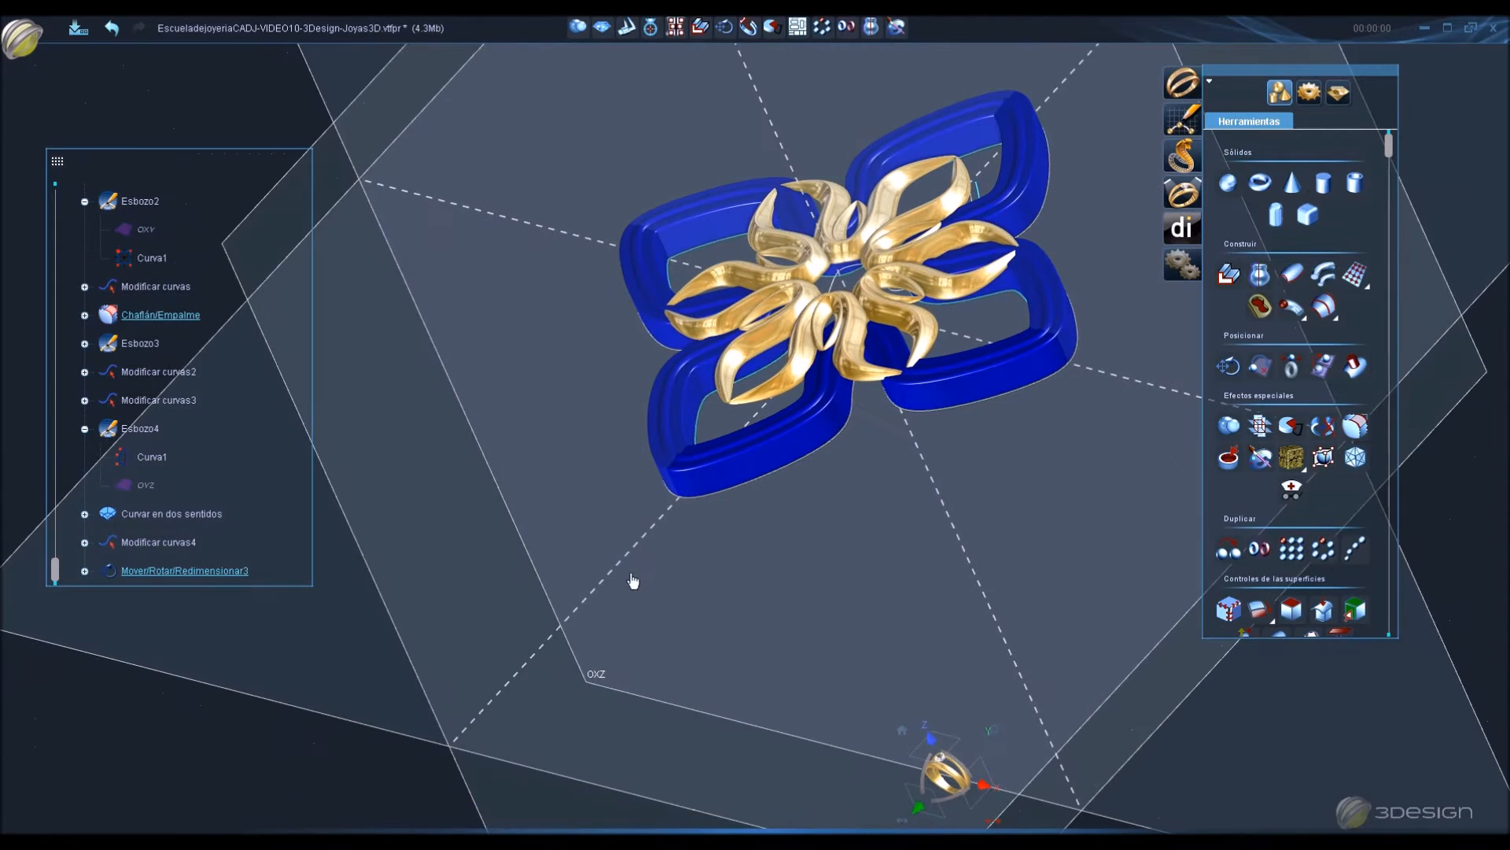
{"action": "scroll", "coordinate": [1267, 488], "scroll_direction": "down", "scroll_amount": 5}
{"action": "left_click", "coordinate": [1233, 469]}
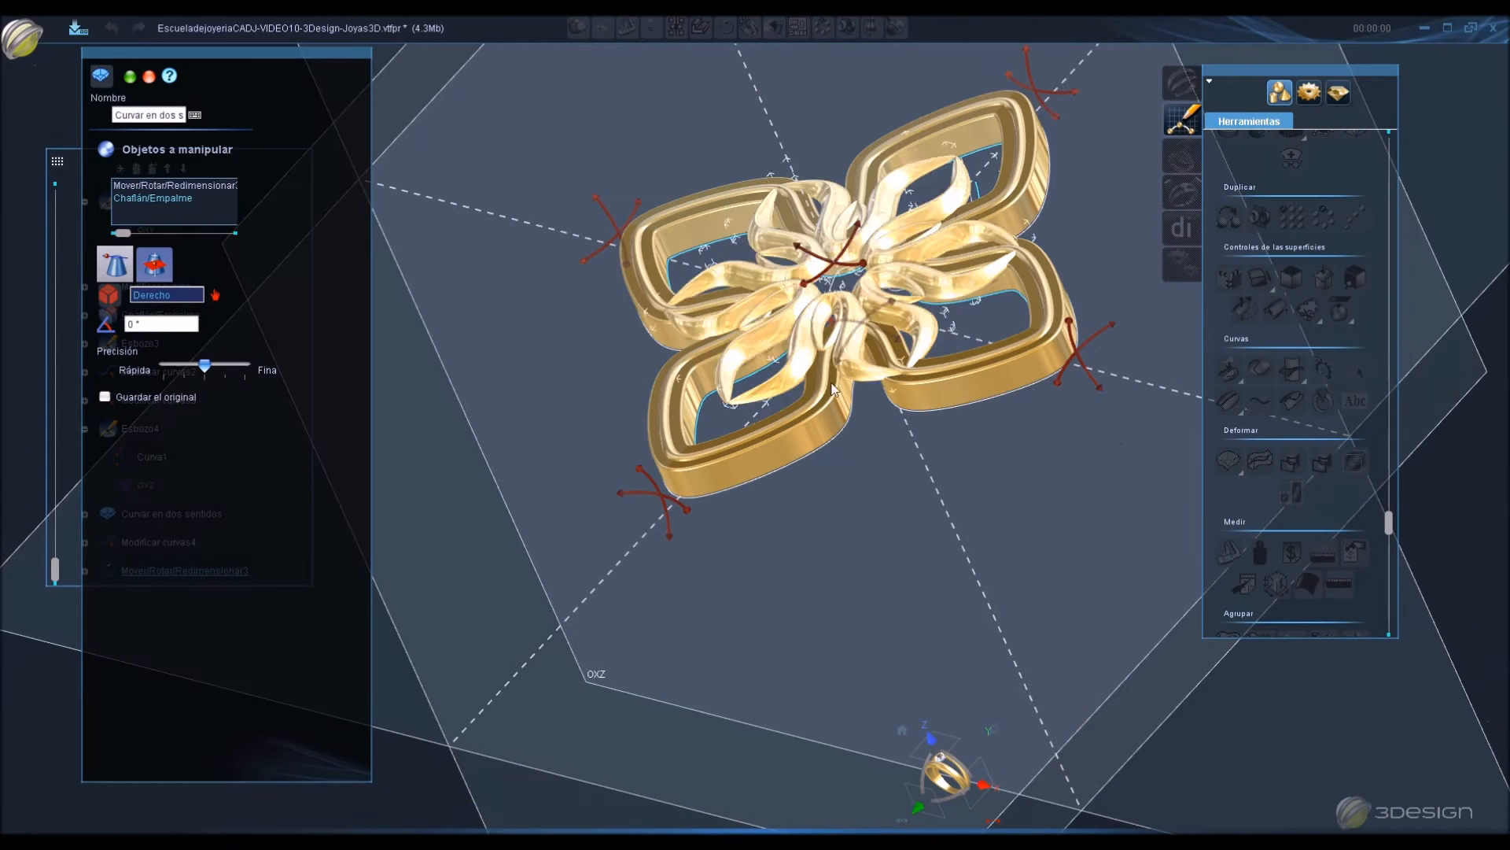
{"action": "left_click", "coordinate": [848, 335]}
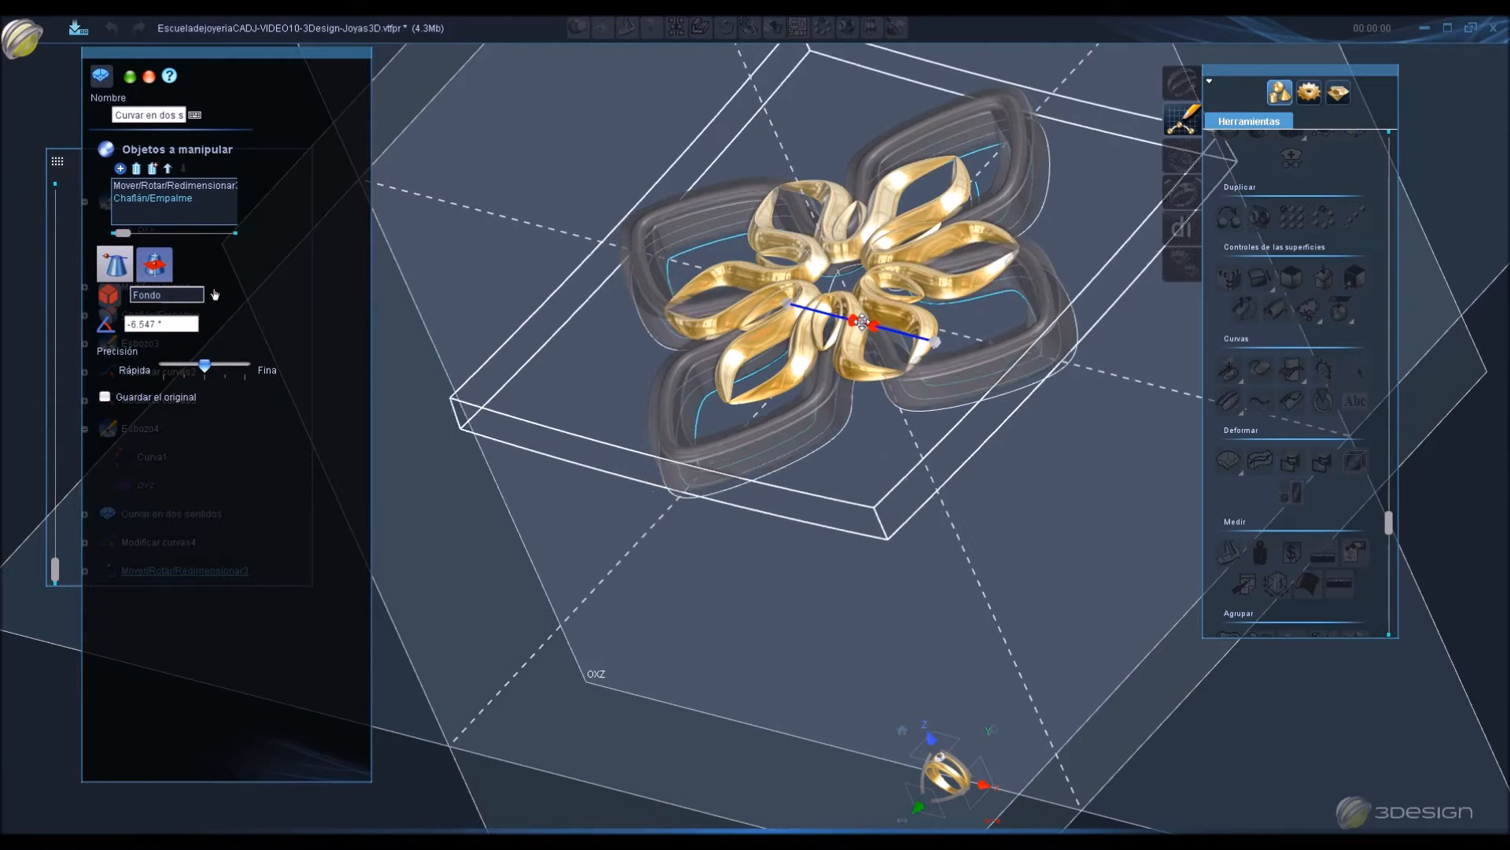
{"action": "left_click_drag", "start_coordinate": [849, 318], "coordinate": [843, 315]}
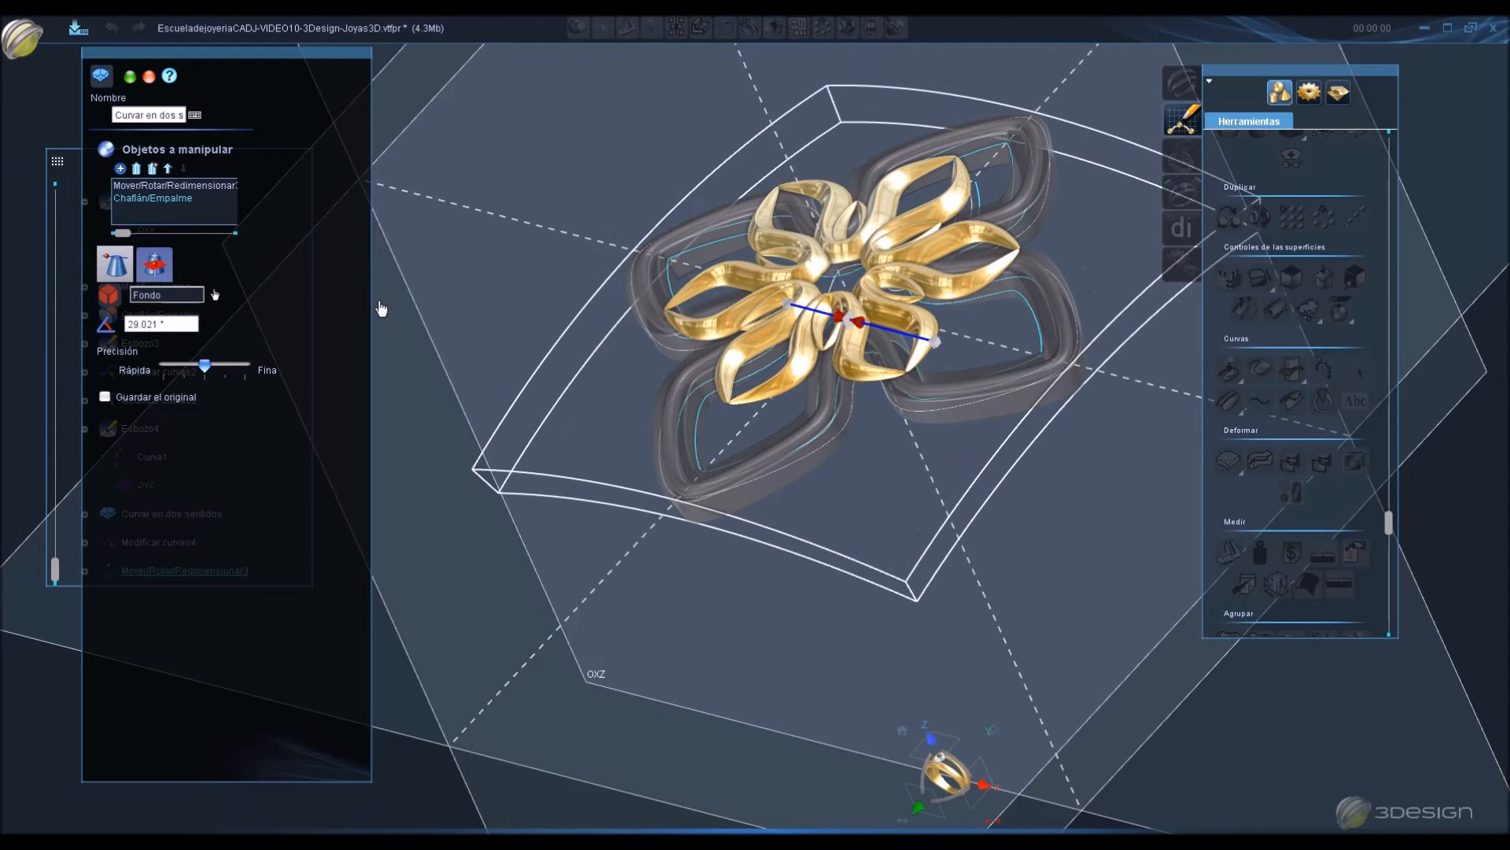
{"action": "double_click", "coordinate": [183, 322]}
{"action": "key", "text": "Return"}
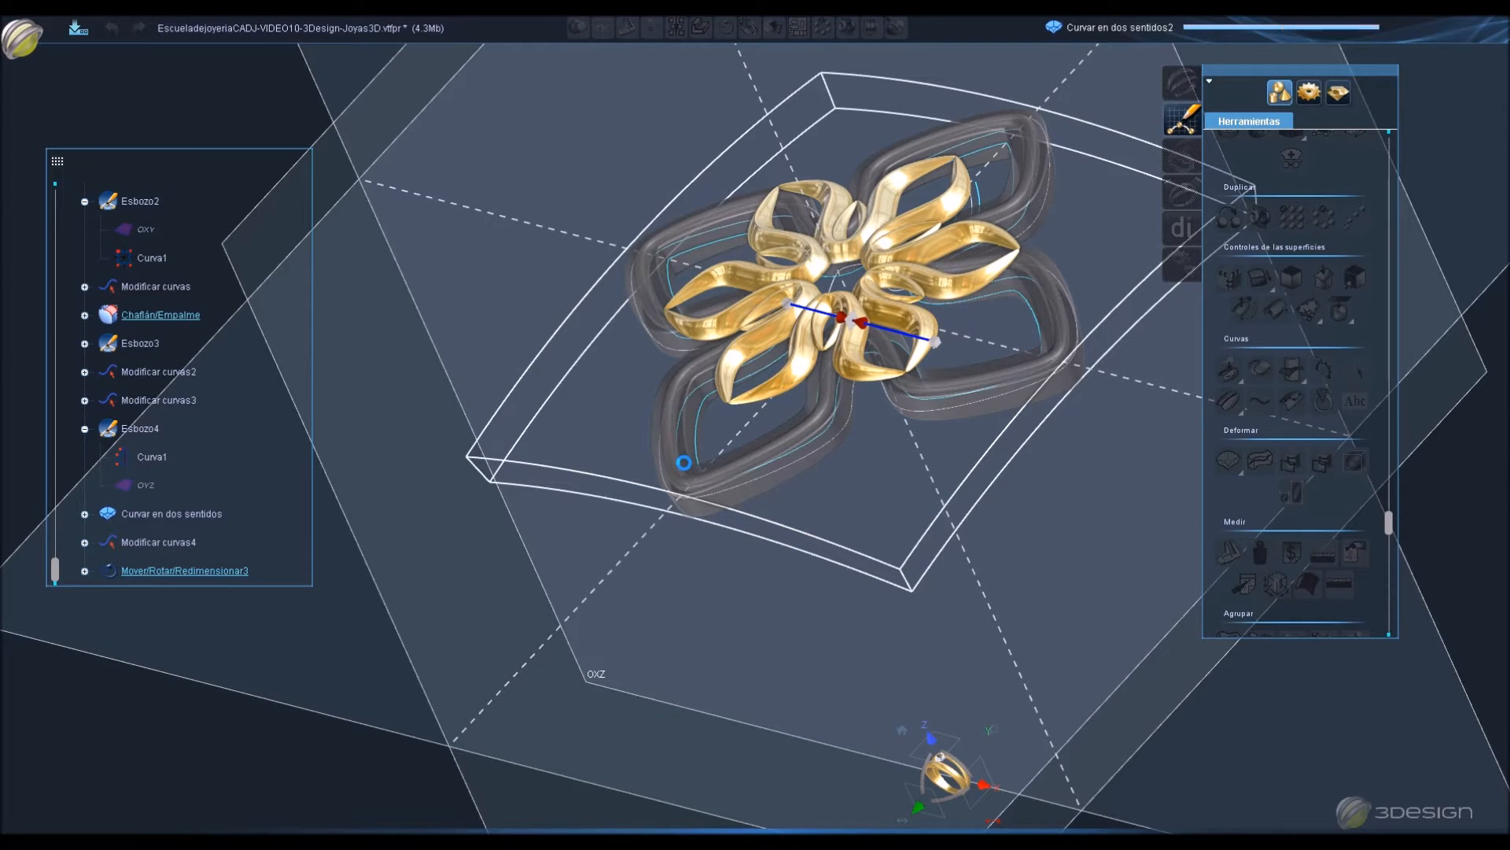
Lower the bent six-part ornament by about 0.34 mm along Z onto the frame and save the file.
{"action": "middle_click_drag", "start_coordinate": [684, 462], "coordinate": [665, 557]}
{"action": "scroll", "coordinate": [991, 375], "scroll_direction": "up", "scroll_amount": 3}
{"action": "left_click", "coordinate": [775, 370]}
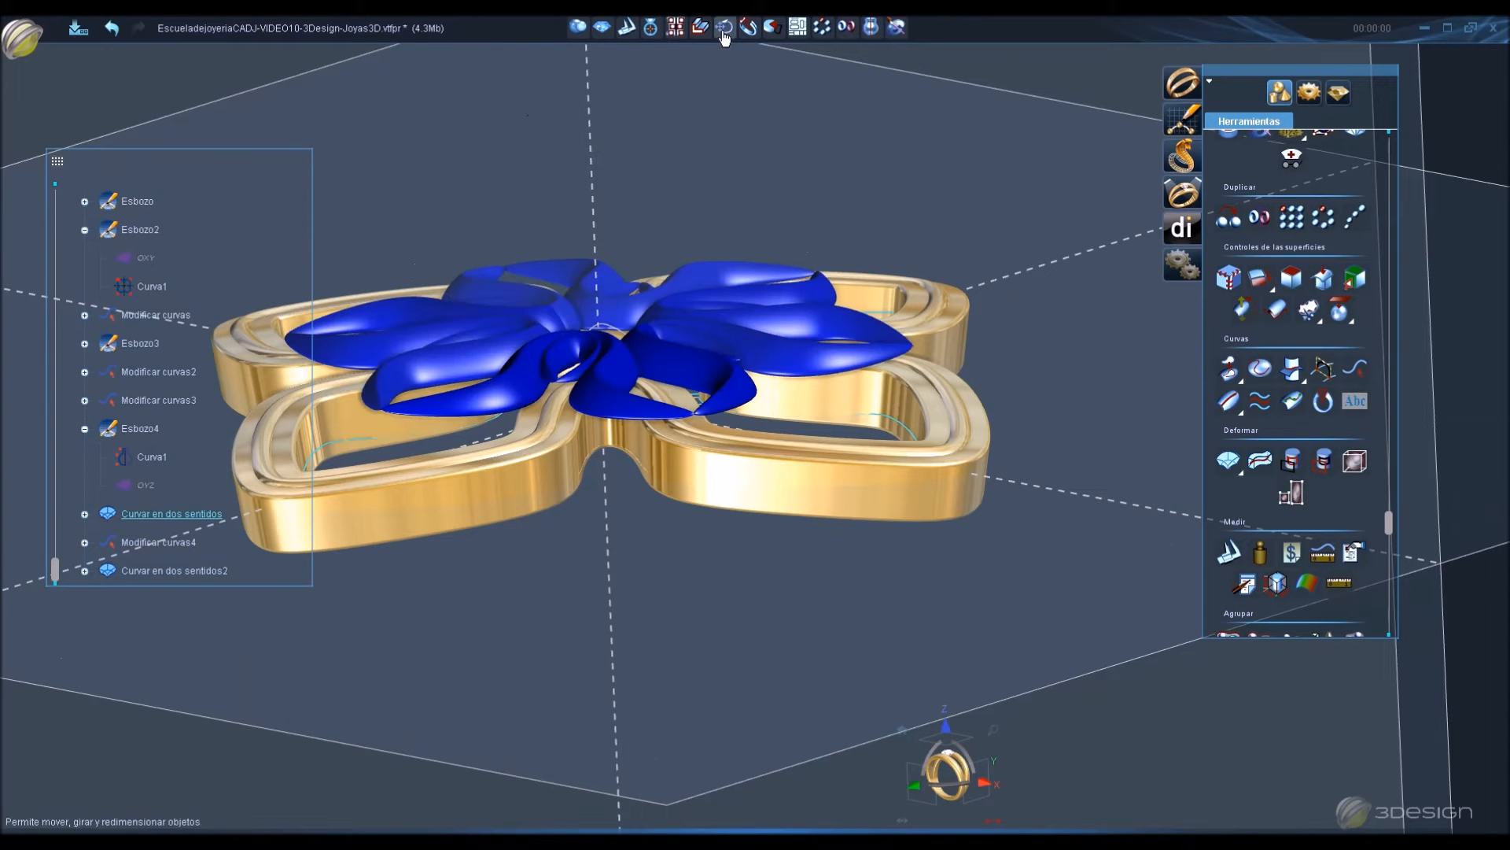
{"action": "left_click", "coordinate": [718, 38]}
{"action": "left_click_drag", "start_coordinate": [598, 265], "coordinate": [601, 277]}
{"action": "middle_click_drag", "start_coordinate": [707, 415], "coordinate": [1086, 516]}
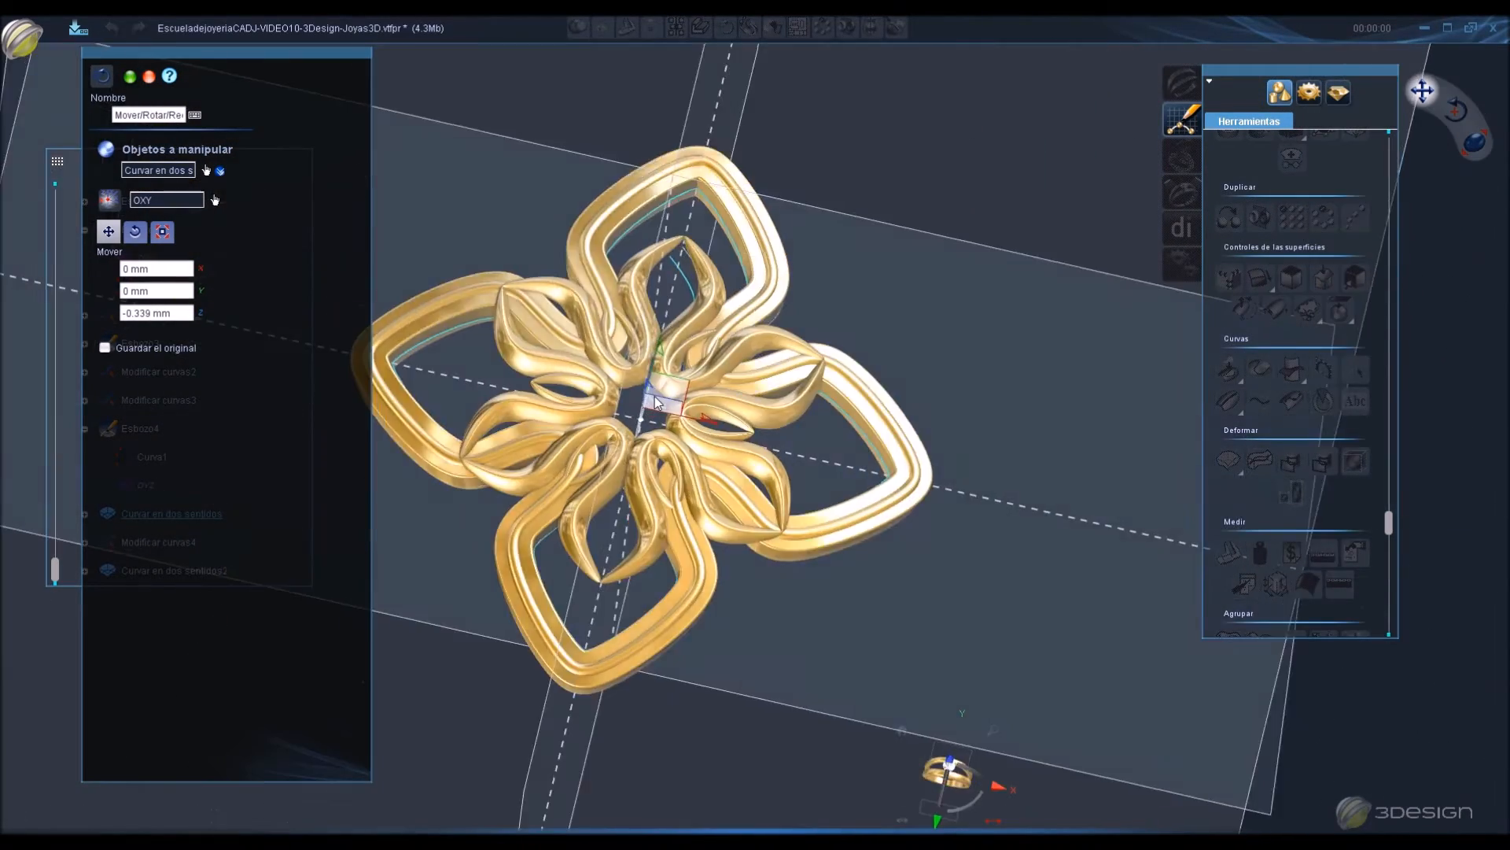
{"action": "key", "text": "Return"}
{"action": "middle_click_drag", "start_coordinate": [1005, 342], "coordinate": [920, 697]}
{"action": "left_click", "coordinate": [940, 769]}
{"action": "key", "text": "ctrl+s"}
Place a round brilliant gem on the OXY plane above the ornament's centre, with a 4 mm diameter and a height of about 2.39 mm.
{"action": "middle_click_drag", "start_coordinate": [958, 611], "coordinate": [828, 317]}
{"action": "left_click", "coordinate": [869, 236]}
{"action": "left_click", "coordinate": [1345, 93]}
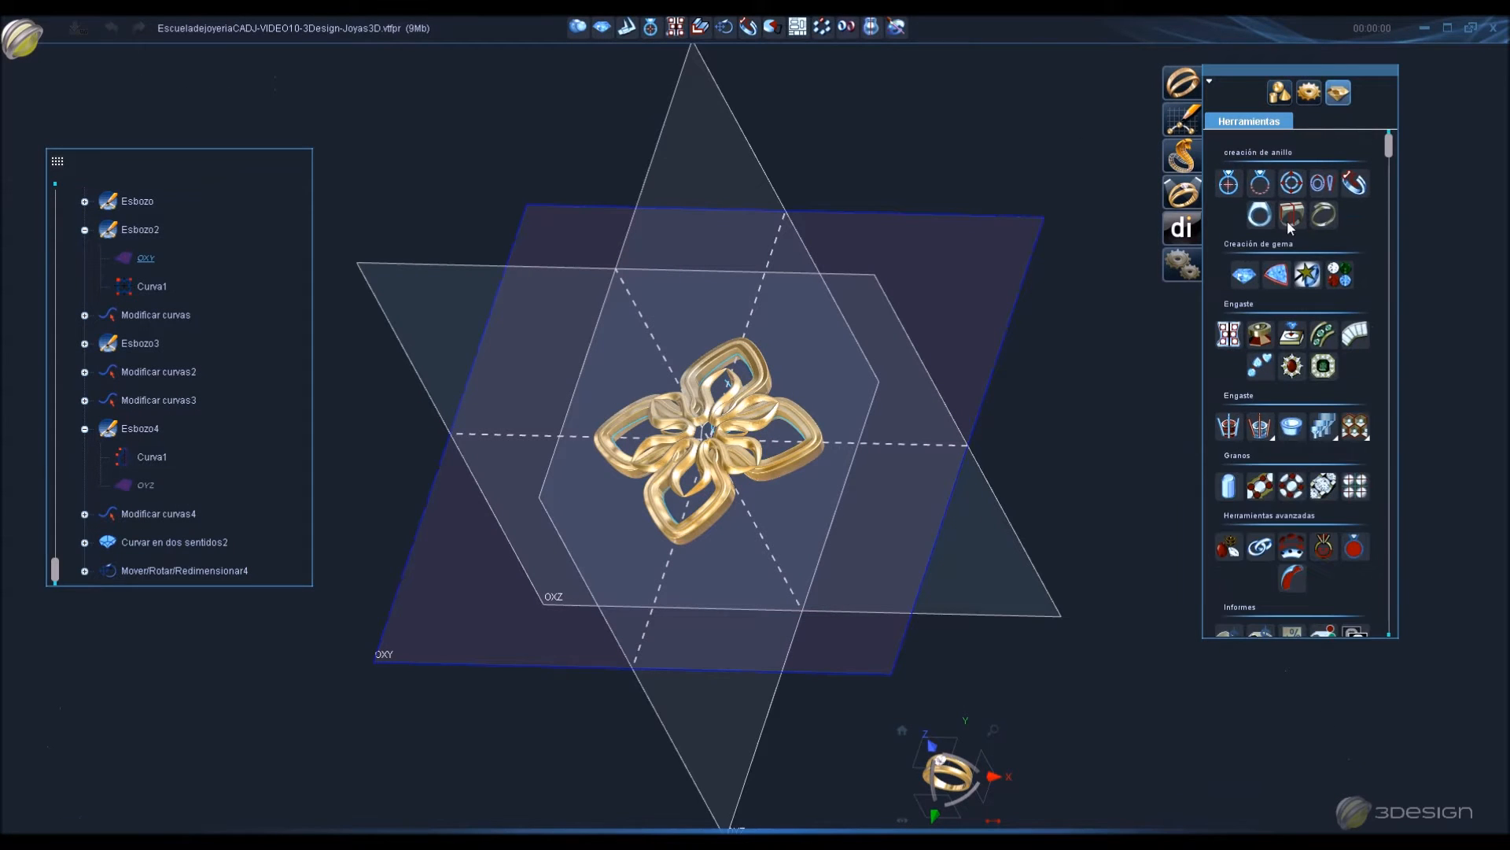
{"action": "left_click", "coordinate": [1246, 275]}
{"action": "left_click", "coordinate": [712, 425]}
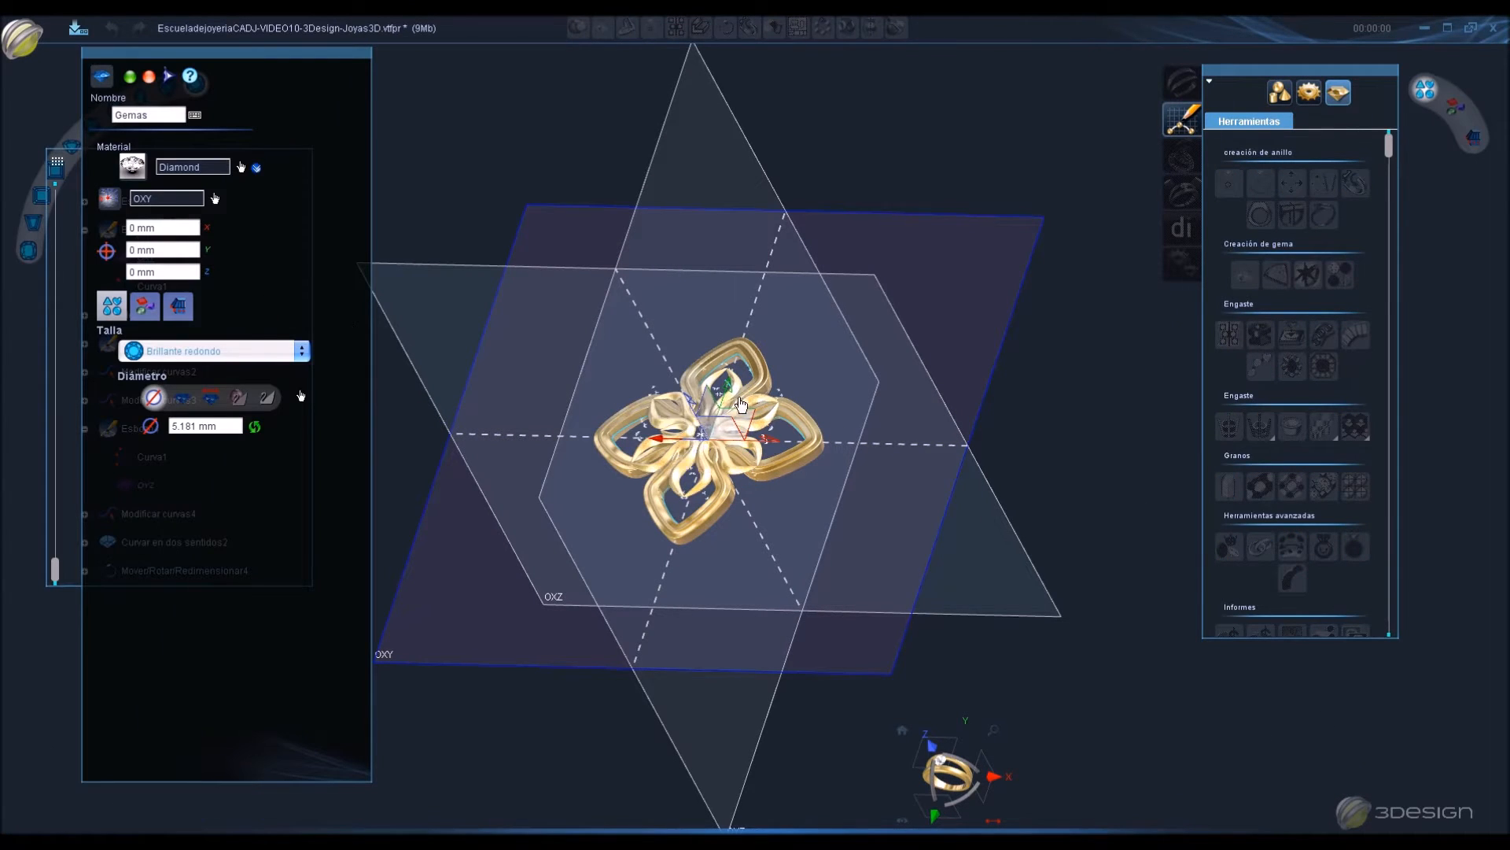
{"action": "scroll", "coordinate": [766, 423], "scroll_direction": "up", "scroll_amount": 5}
{"action": "left_click", "coordinate": [232, 424]}
{"action": "left_click", "coordinate": [189, 272]}
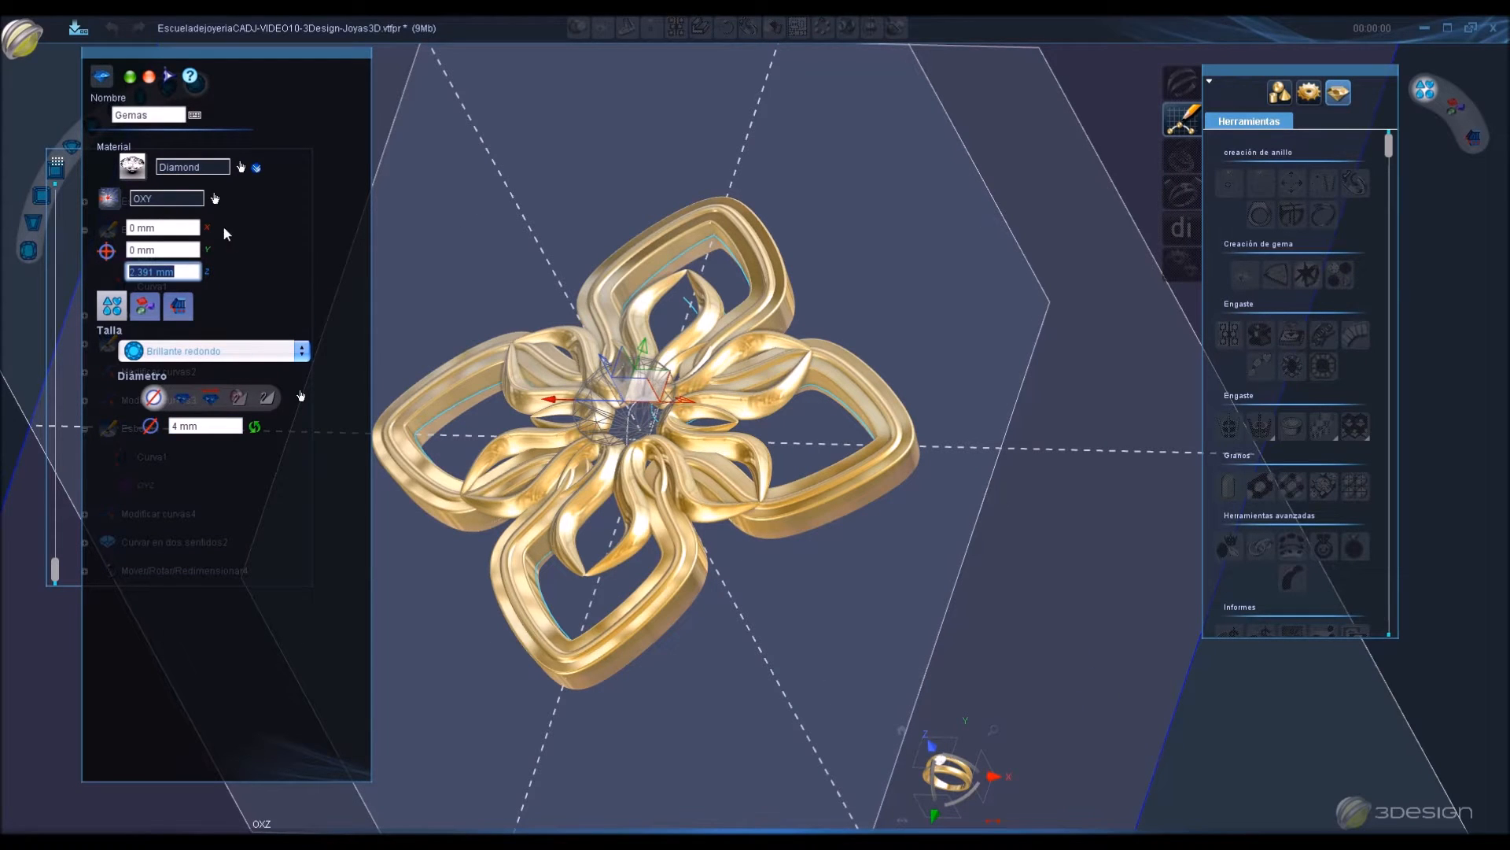
Change the gem's material from diamond to the orange garnet, fine-tune its height and create it.
{"action": "left_click", "coordinate": [241, 168]}
{"action": "left_click", "coordinate": [585, 440]}
{"action": "double_click", "coordinate": [1041, 589]}
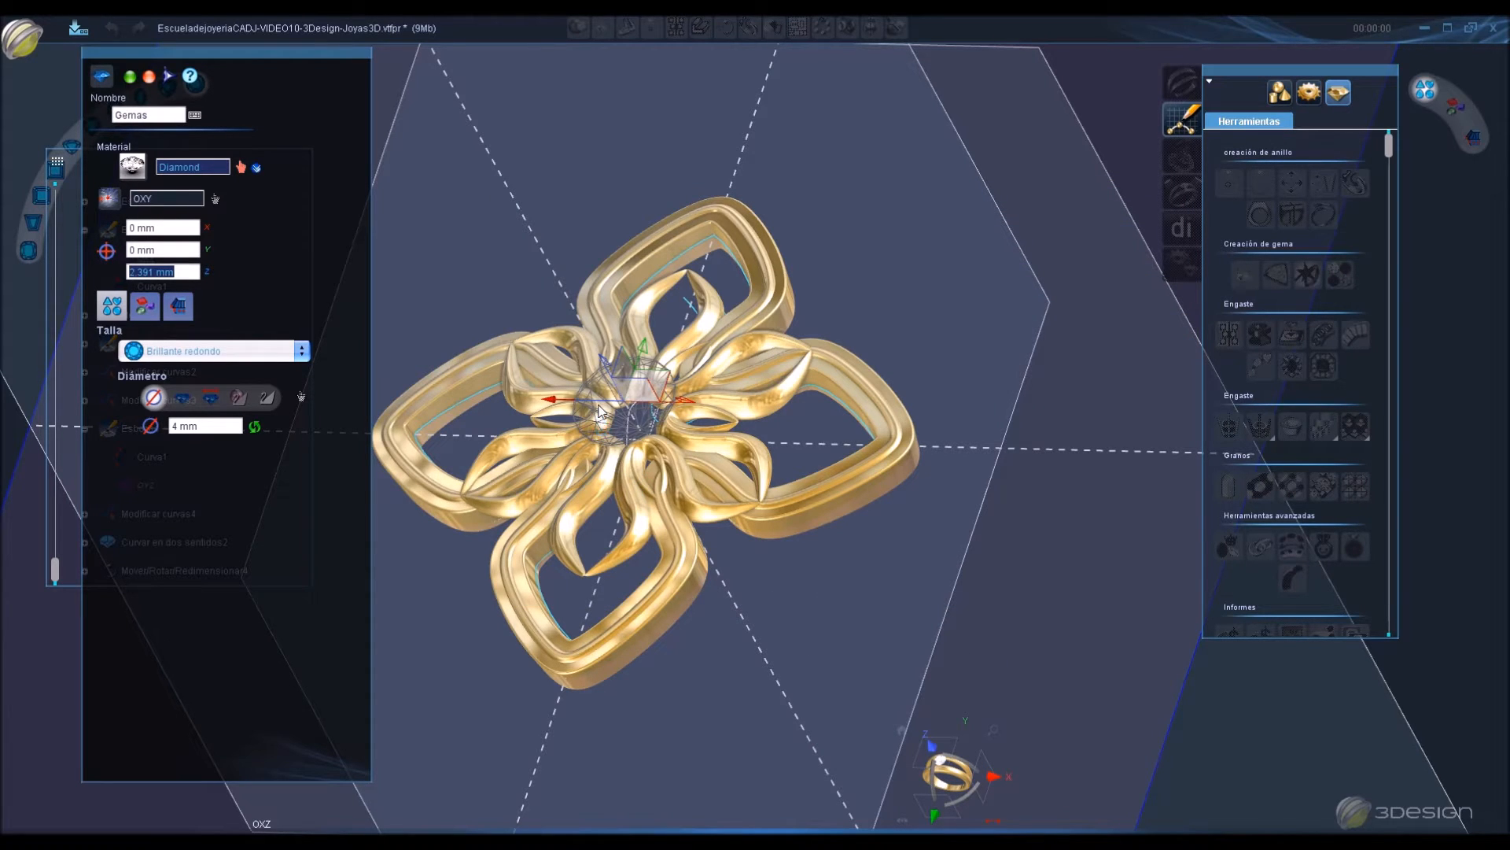
{"action": "scroll", "coordinate": [602, 410], "scroll_direction": "up", "scroll_amount": 5}
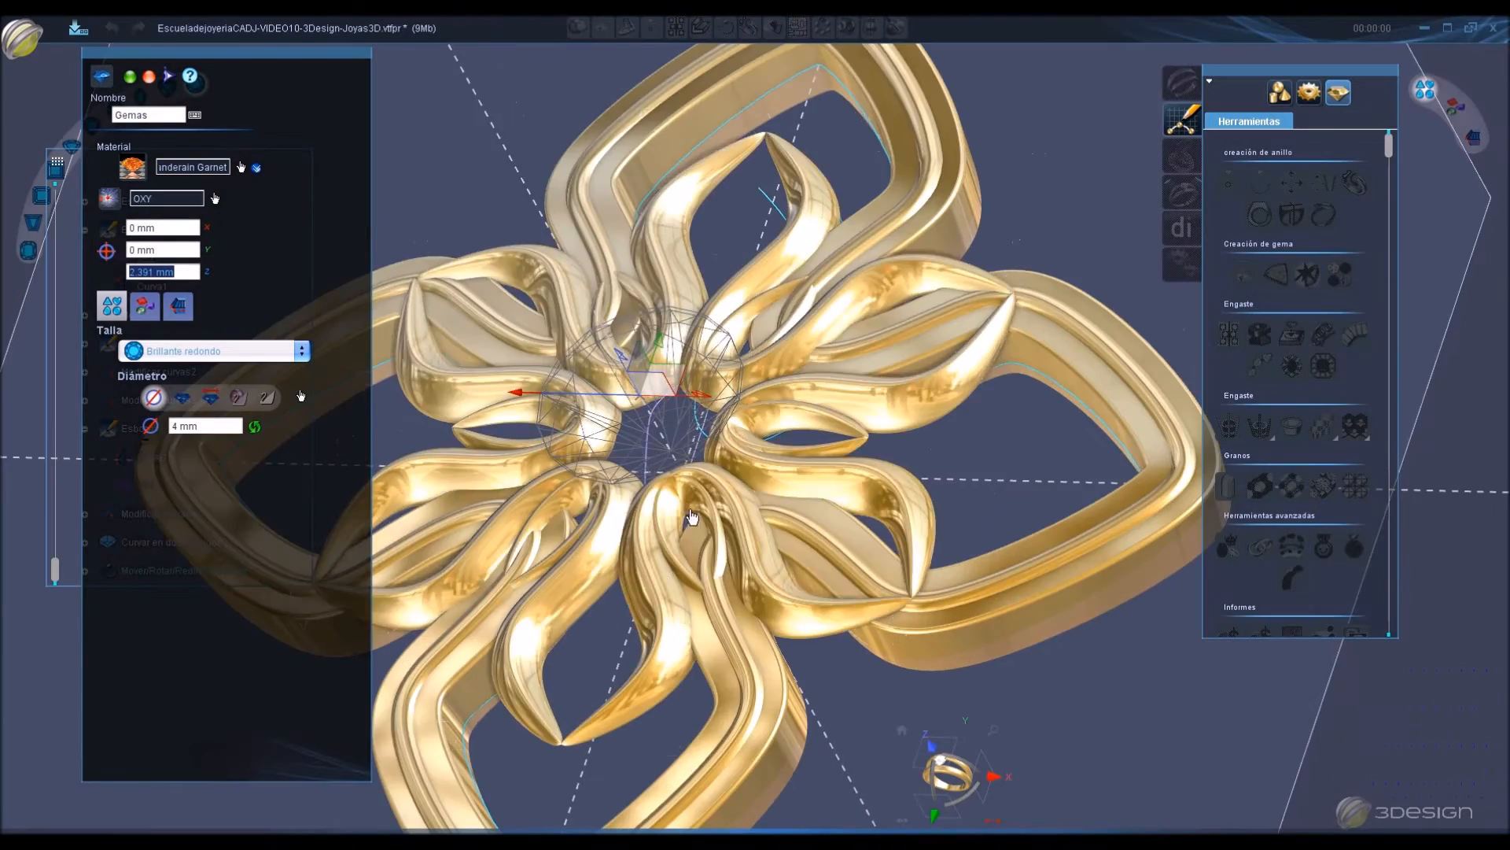
{"action": "middle_click_drag", "start_coordinate": [692, 517], "coordinate": [654, 390]}
{"action": "left_click_drag", "start_coordinate": [639, 322], "coordinate": [638, 320]}
{"action": "key", "text": "Return"}
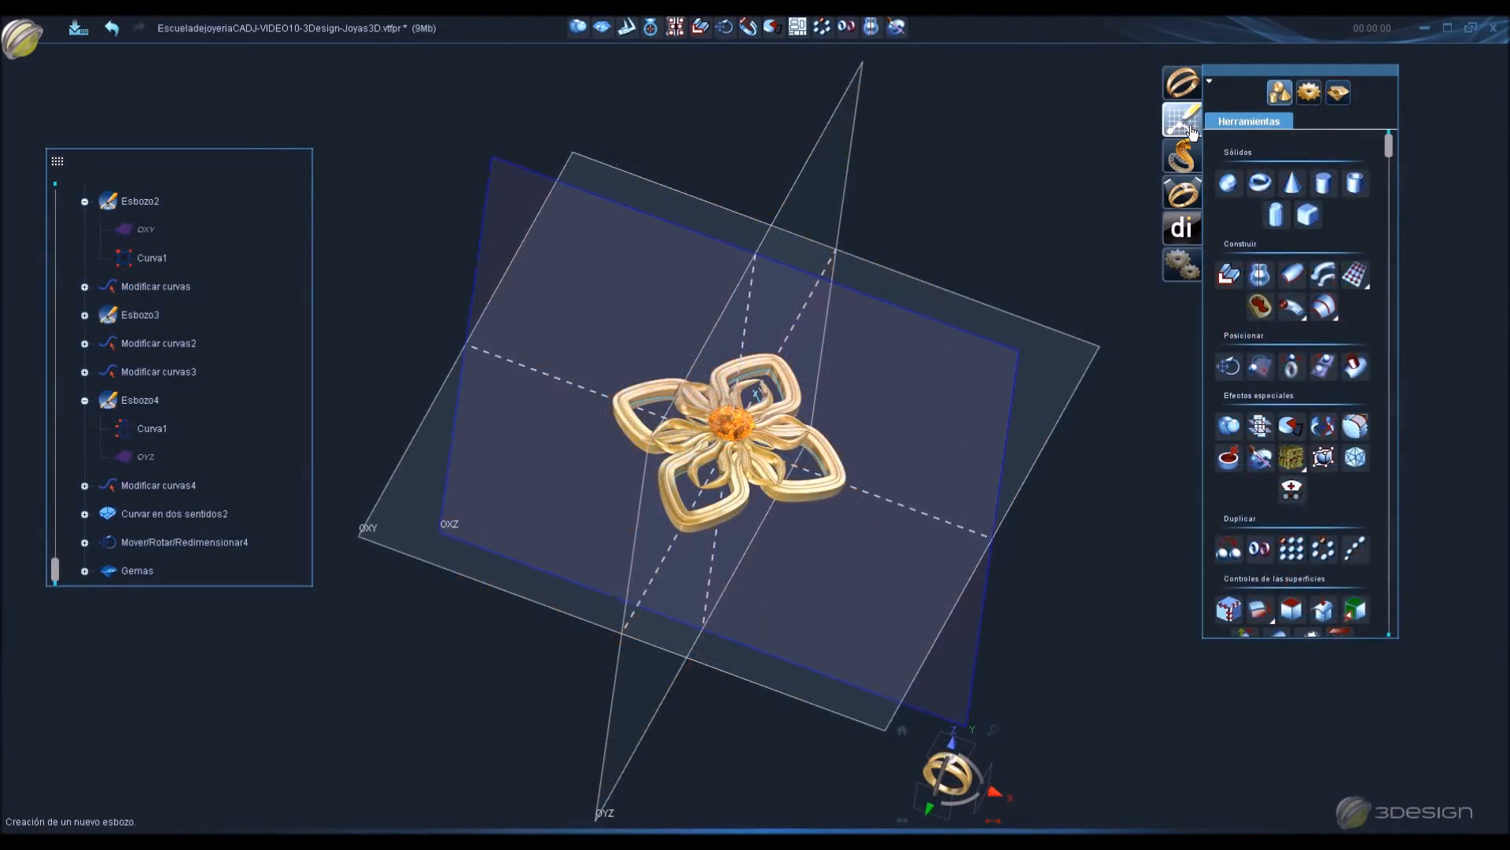
Start a sketch on the OXZ plane and draw a six-point NURBS prong curve around the gem's girdle down to the ornament.
{"action": "left_click", "coordinate": [1182, 119]}
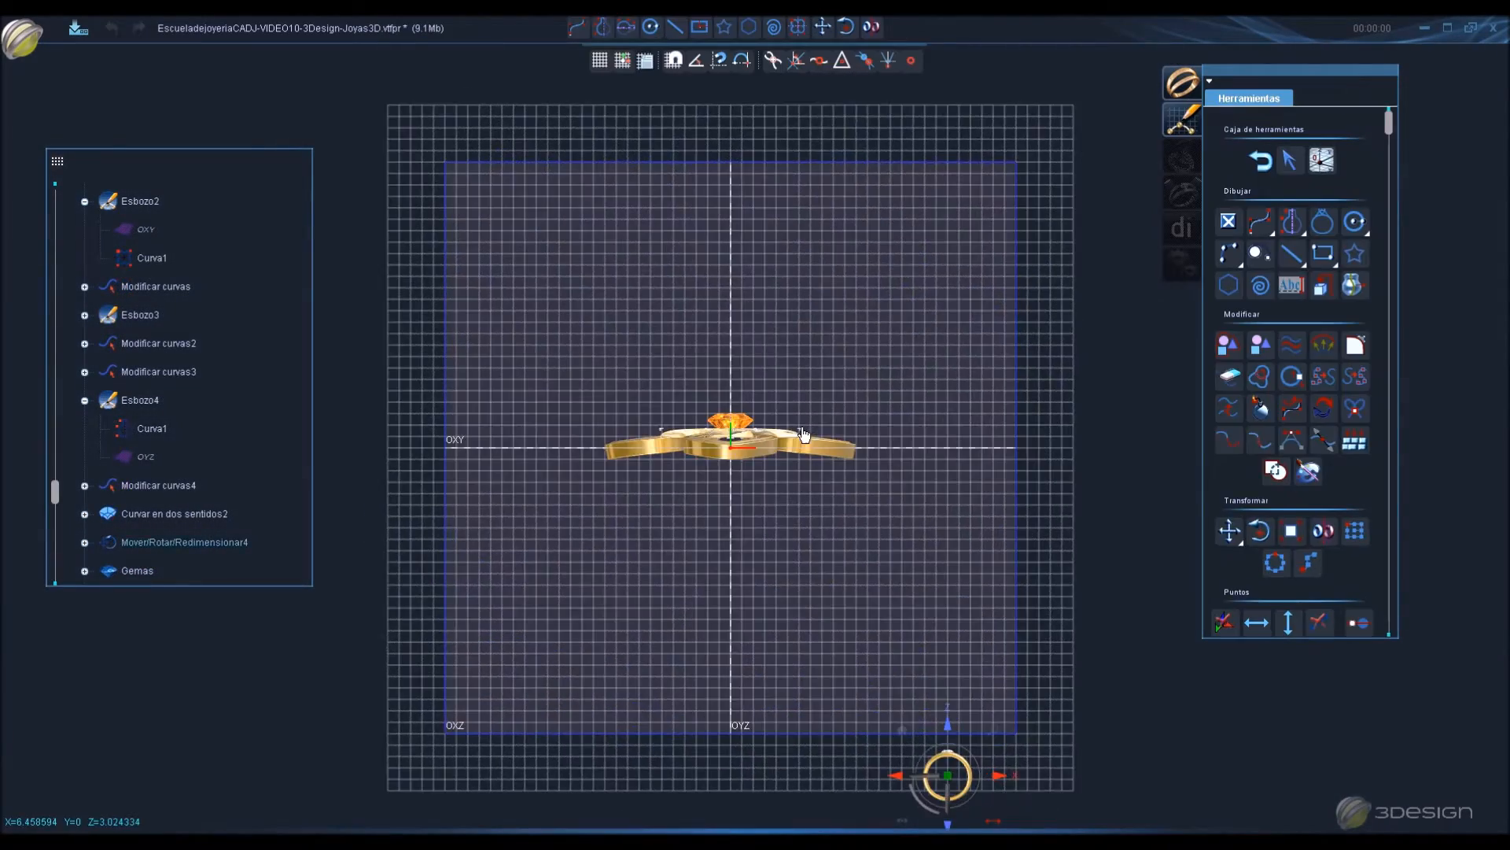
{"action": "scroll", "coordinate": [802, 435], "scroll_direction": "up", "scroll_amount": 5}
{"action": "left_click", "coordinate": [1260, 223]}
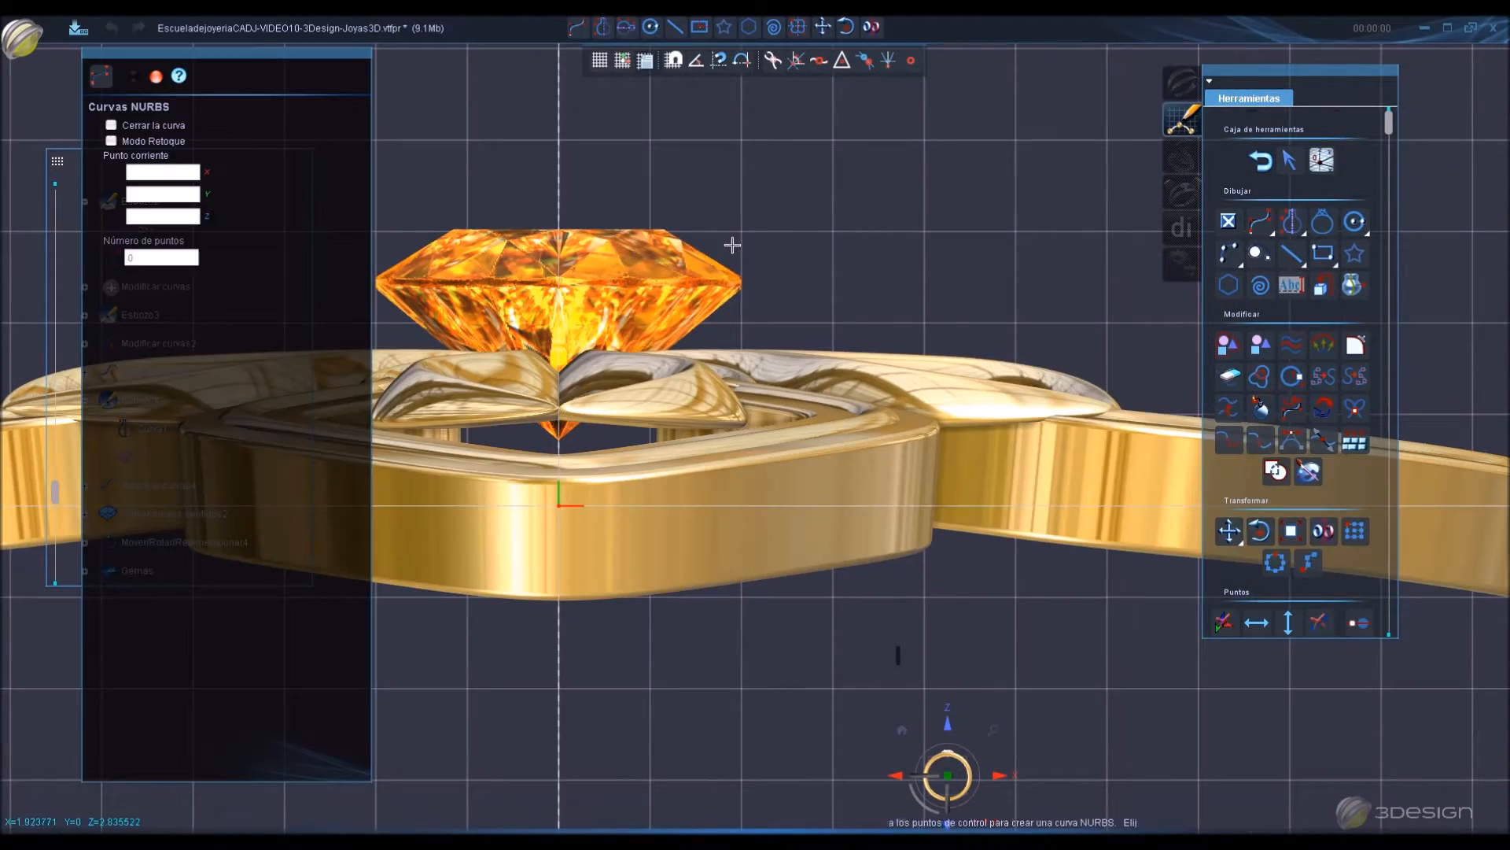
{"action": "left_click", "coordinate": [735, 226]}
{"action": "left_click", "coordinate": [763, 266]}
{"action": "left_click", "coordinate": [762, 292]}
{"action": "left_click", "coordinate": [738, 339]}
{"action": "left_click", "coordinate": [692, 369]}
{"action": "left_click", "coordinate": [653, 406]}
{"action": "right_click", "coordinate": [652, 406]}
Refine the prong curve's control points, placing point 2 at about X 2.217 mm, Y 2.749 mm, and leave the sketch.
{"action": "left_click", "coordinate": [1288, 160]}
{"action": "left_click_drag", "start_coordinate": [692, 369], "coordinate": [689, 377]}
{"action": "left_click_drag", "start_coordinate": [763, 266], "coordinate": [762, 255]}
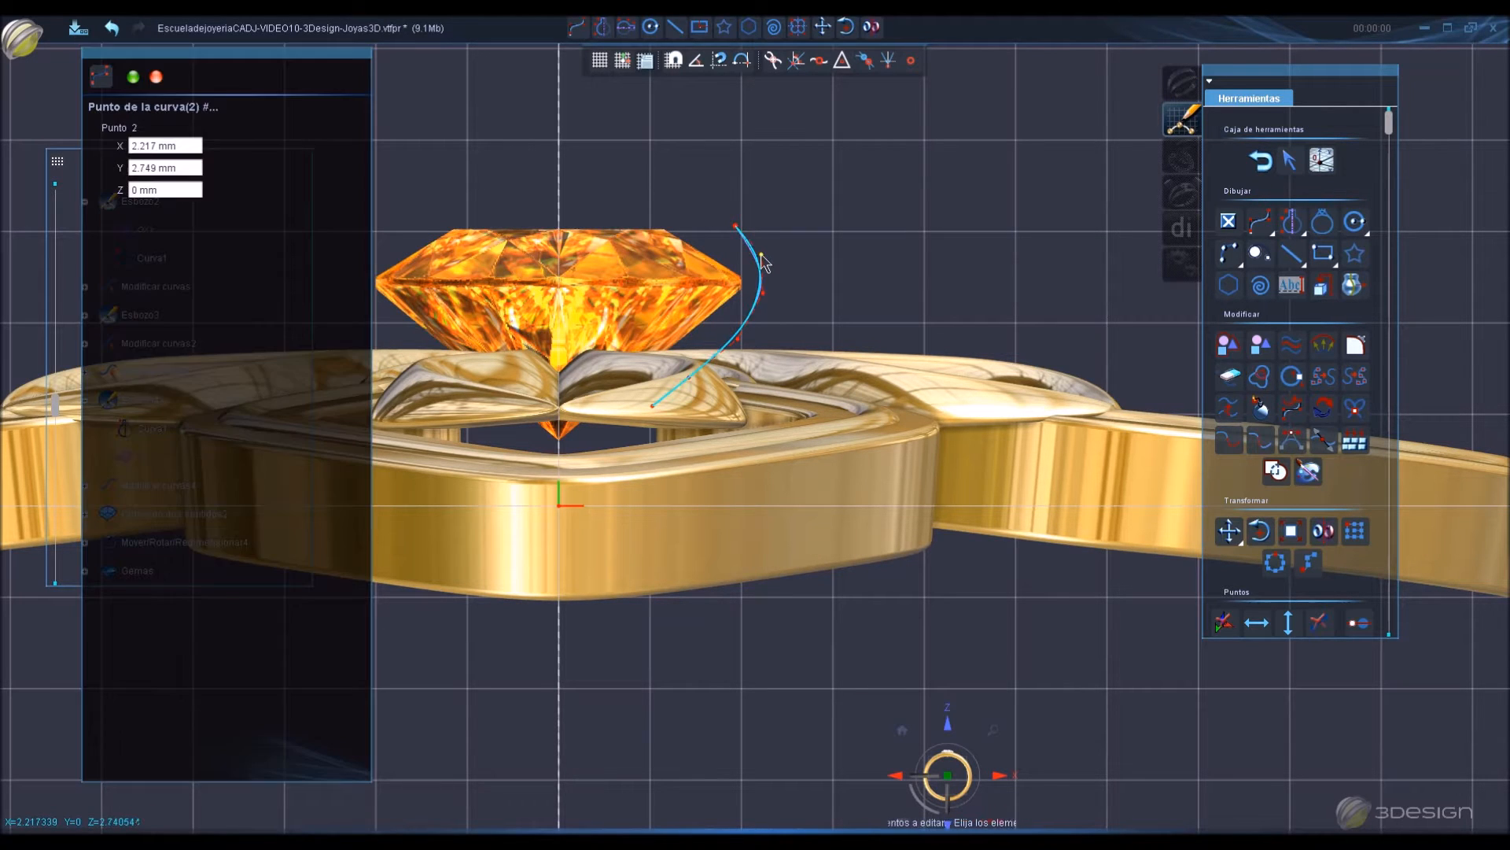
{"action": "right_click", "coordinate": [813, 271]}
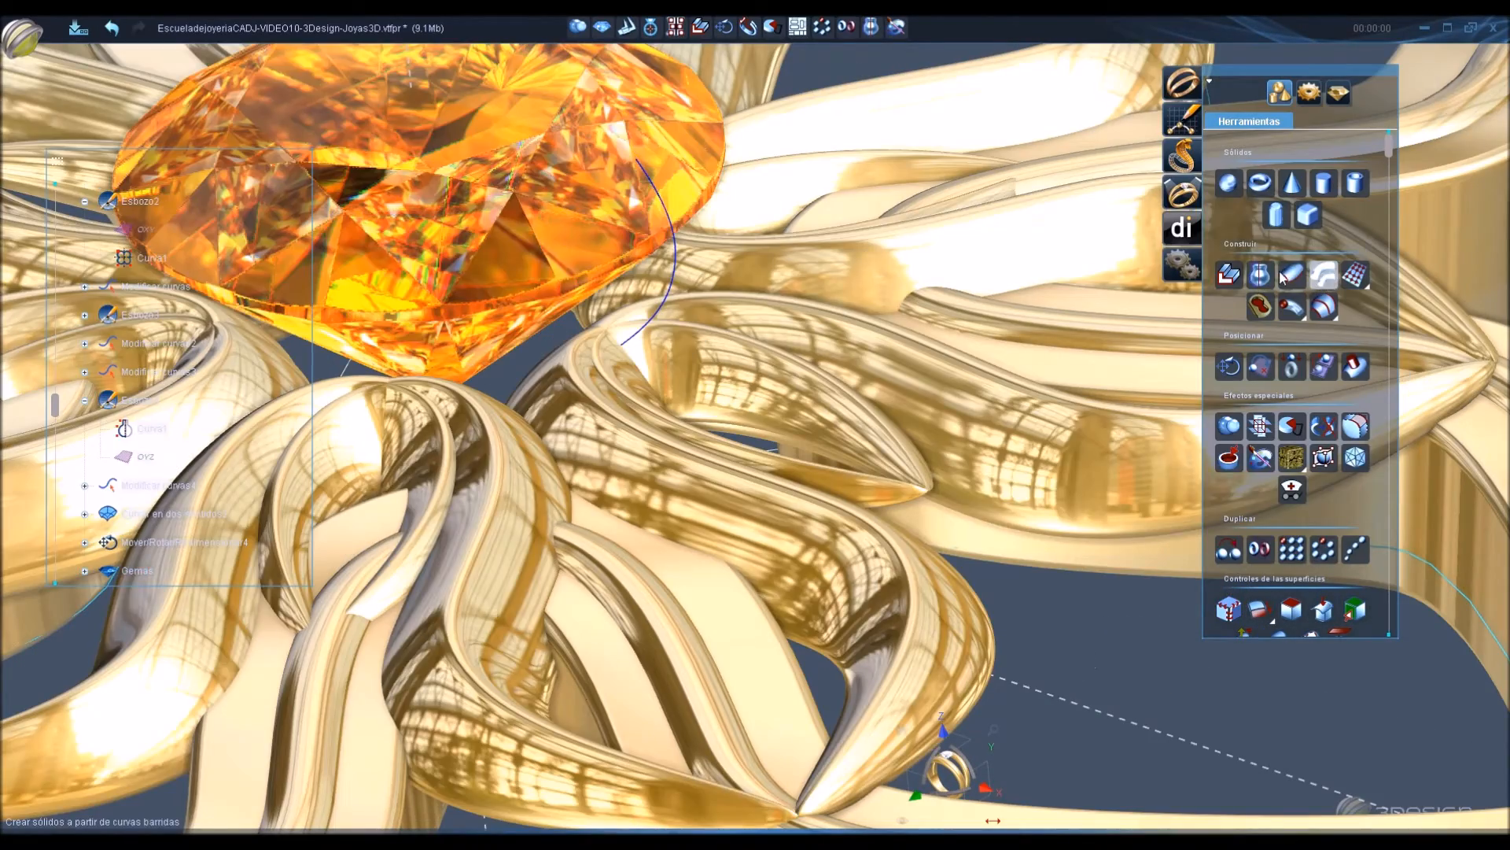
Start a sweep along the prong curve with a custom curve profile rotated 90°, non-proportional, sized 0.8 mm by 0.8 mm.
{"action": "left_click", "coordinate": [1324, 274]}
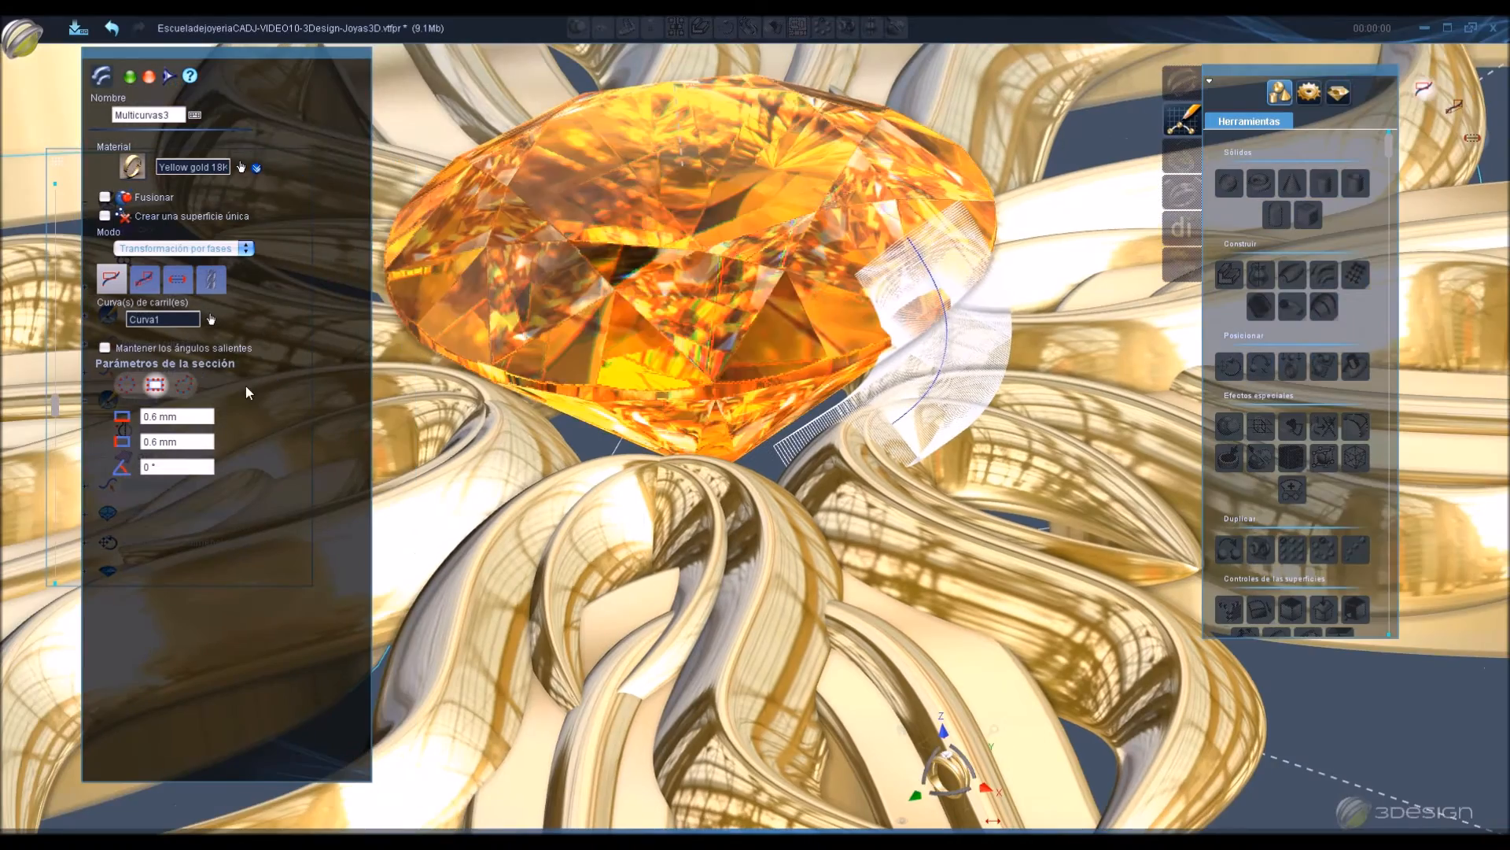
{"action": "left_click", "coordinate": [222, 404]}
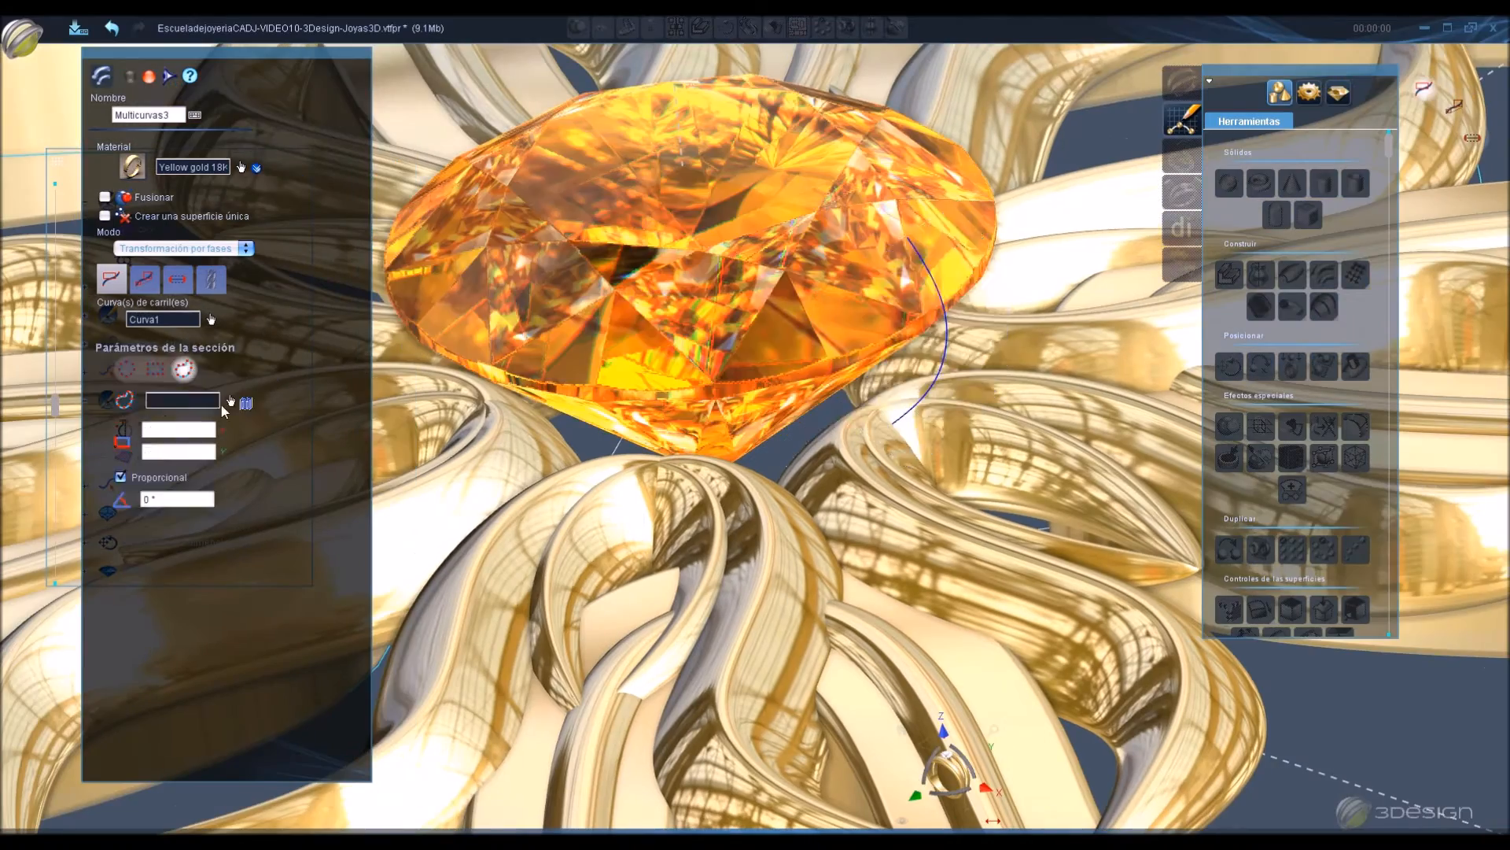
{"action": "left_click", "coordinate": [620, 459]}
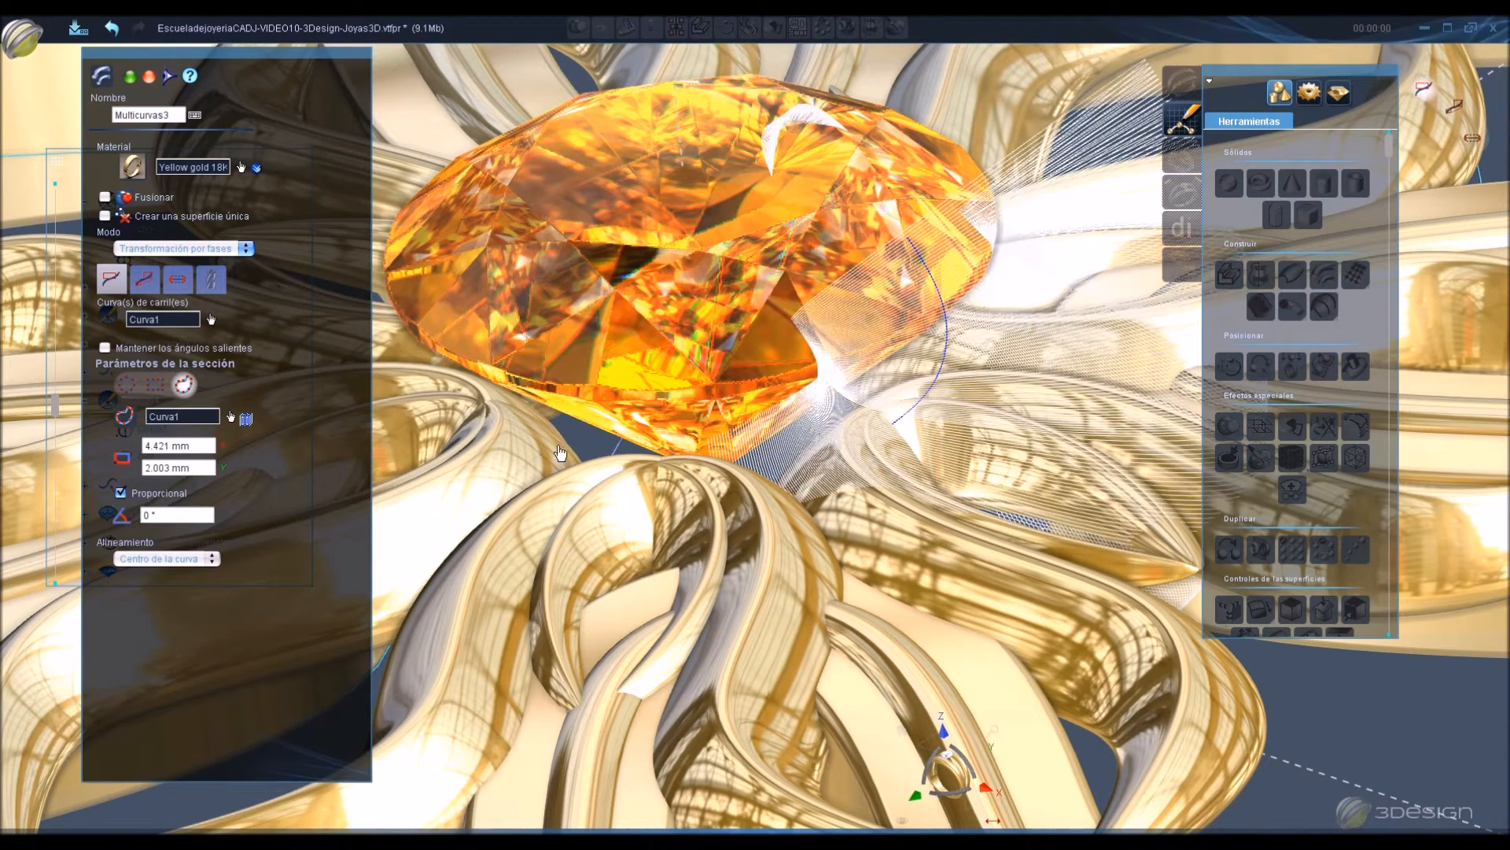
{"action": "left_click", "coordinate": [202, 514]}
{"action": "type", "text": "90"}
{"action": "left_click", "coordinate": [204, 468]}
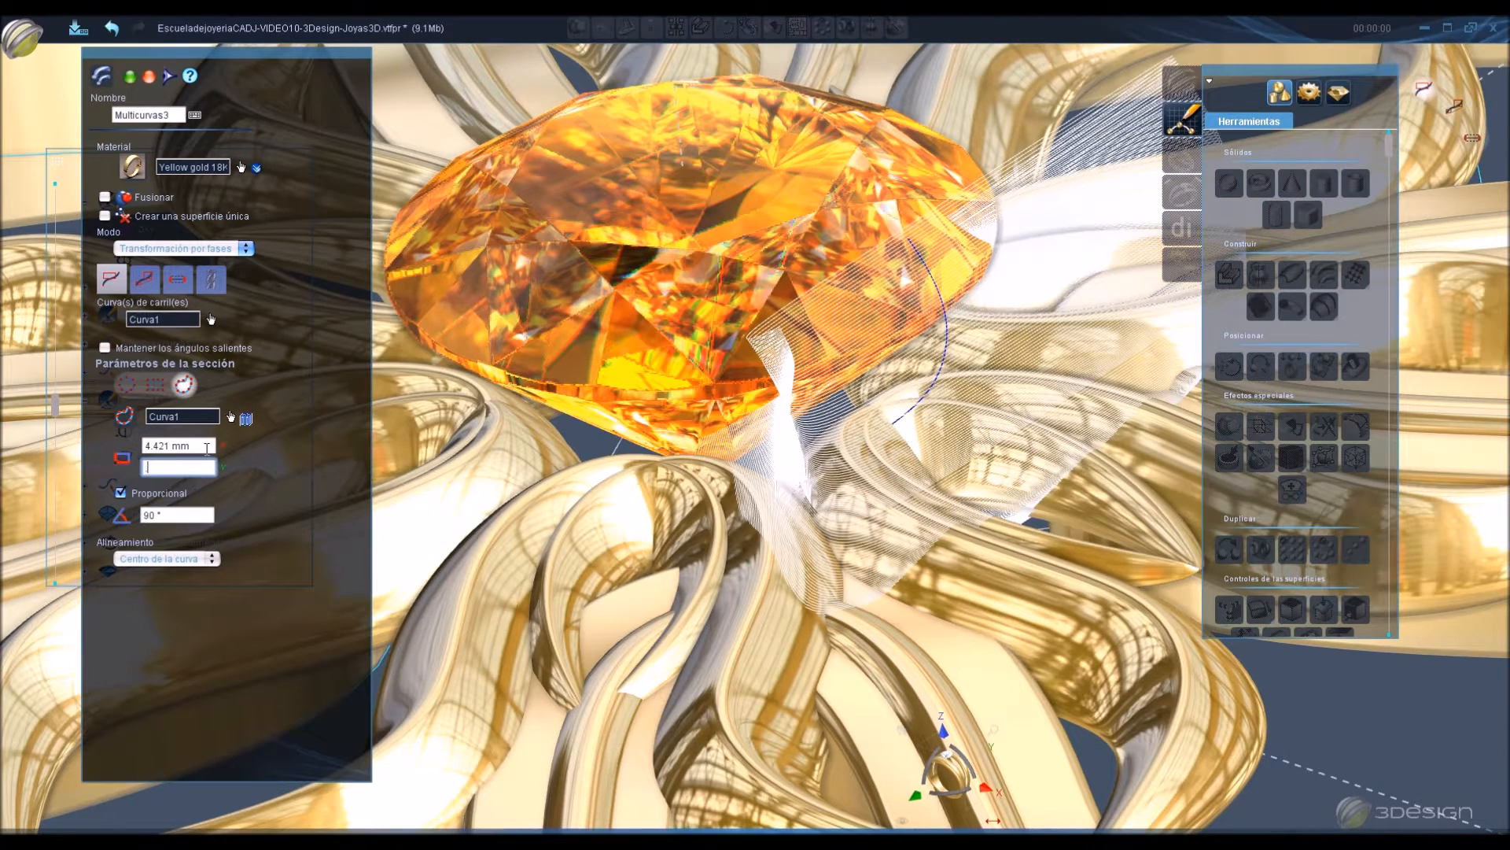
{"action": "left_click", "coordinate": [122, 494]}
{"action": "left_click", "coordinate": [202, 467]}
{"action": "type", "text": ".8"}
{"action": "left_click", "coordinate": [202, 446]}
{"action": "type", "text": ".8"}
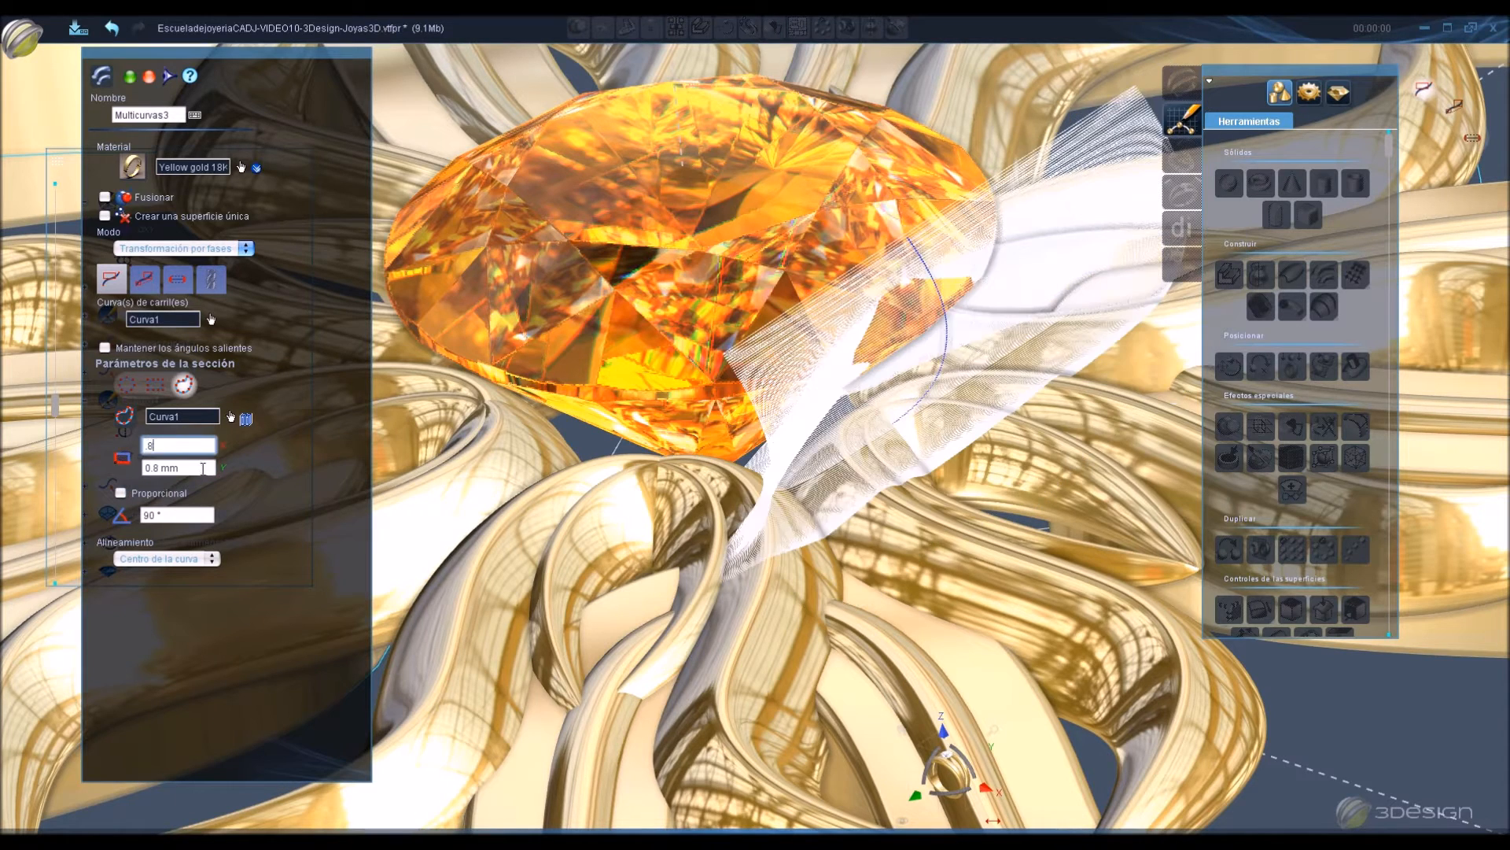
{"action": "left_click", "coordinate": [203, 469]}
Set the prong sweep's starting profile to Redondo and final profile to Gubia with an exit length of 2, and create it.
{"action": "left_click", "coordinate": [177, 283]}
{"action": "left_click", "coordinate": [146, 331]}
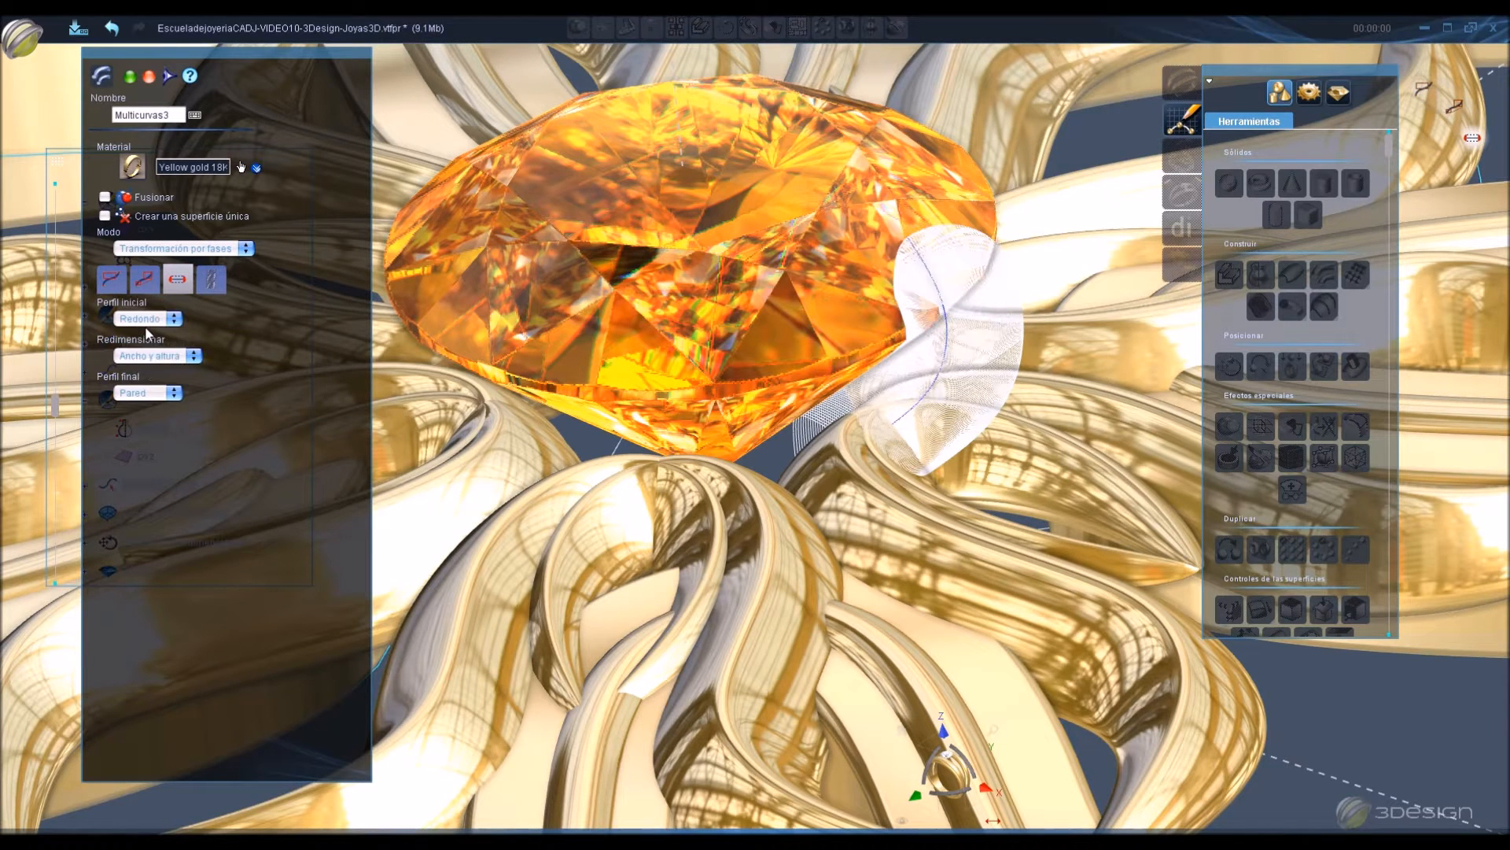
{"action": "left_click", "coordinate": [142, 396]}
{"action": "left_click", "coordinate": [142, 422]}
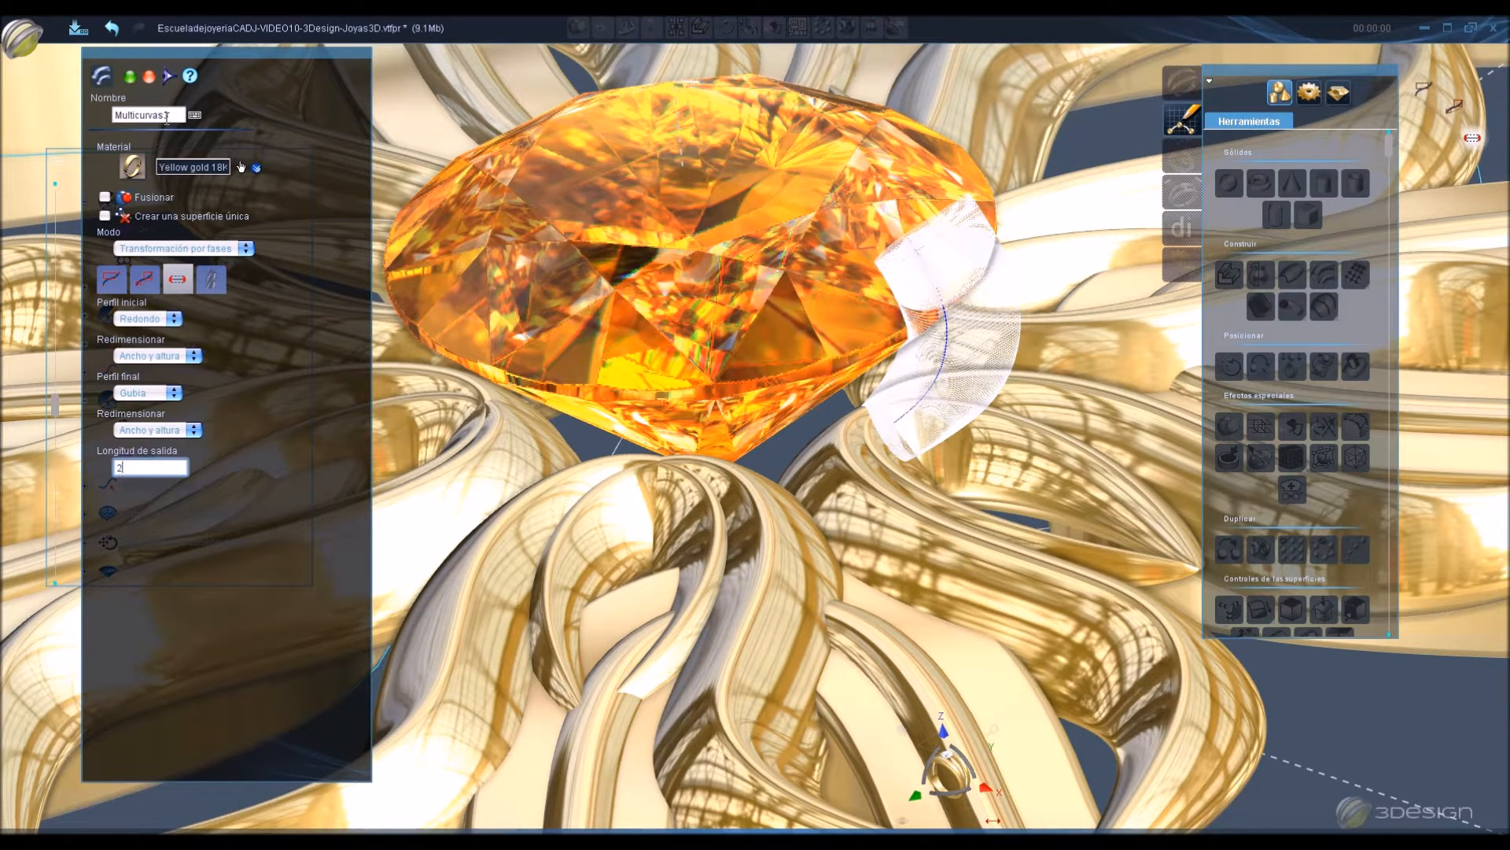
{"action": "left_click", "coordinate": [167, 115]}
{"action": "key", "text": "Return"}
Reopen the prong sweep and change the rotation angle of its section profile.
{"action": "scroll", "coordinate": [896, 548], "scroll_direction": "down", "scroll_amount": 5}
{"action": "middle_click_drag", "start_coordinate": [901, 546], "coordinate": [867, 655]}
{"action": "double_click", "coordinate": [840, 428]}
{"action": "left_click", "coordinate": [114, 281]}
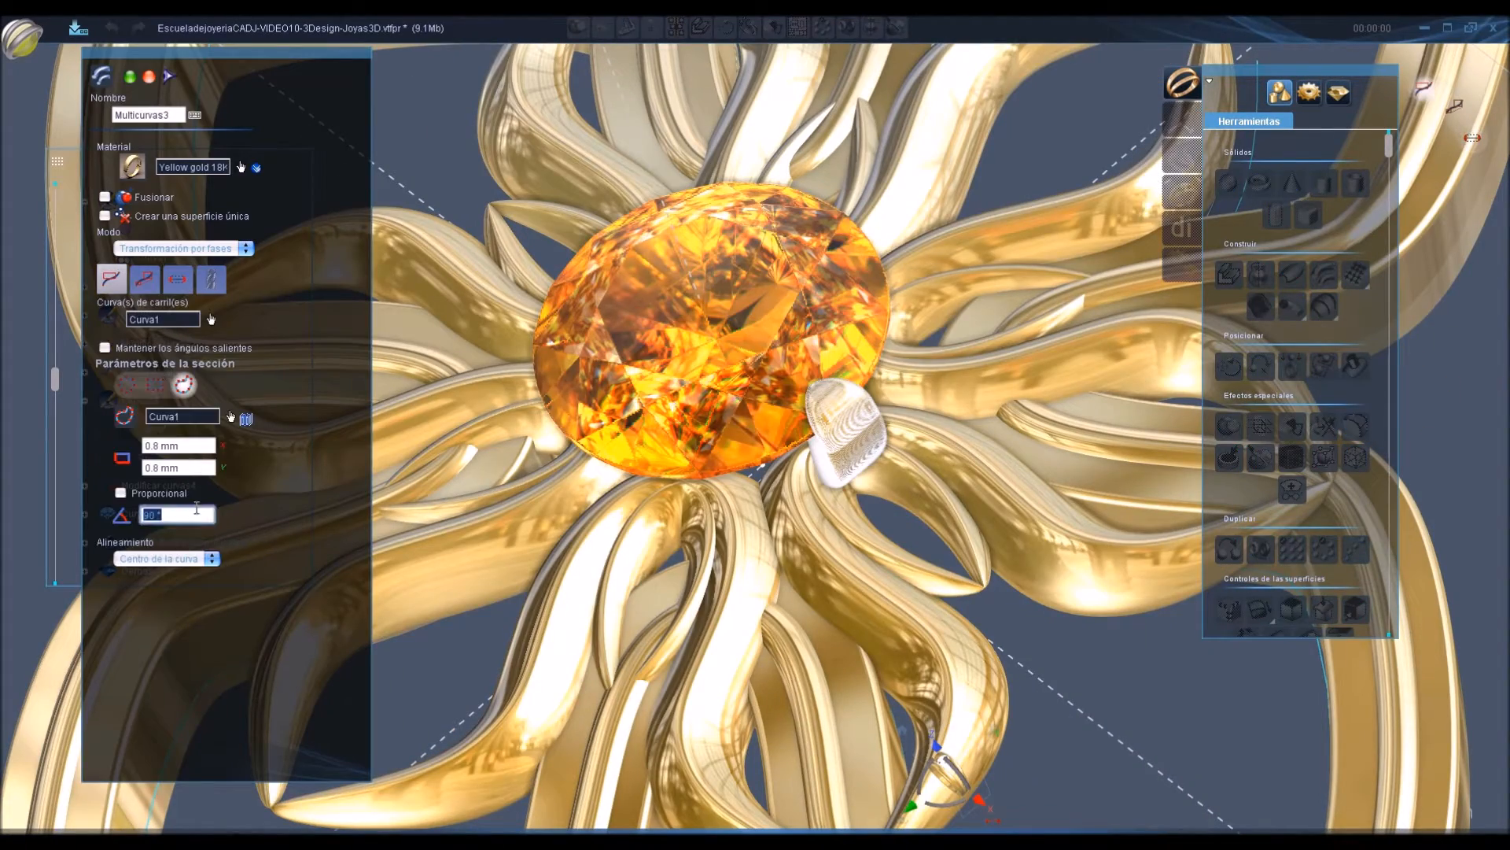
{"action": "key", "text": "Return"}
Rotate the prong by about 9.2° around the X axis and shift it about -0.167 mm along Y.
{"action": "middle_click_drag", "start_coordinate": [834, 542], "coordinate": [1052, 406]}
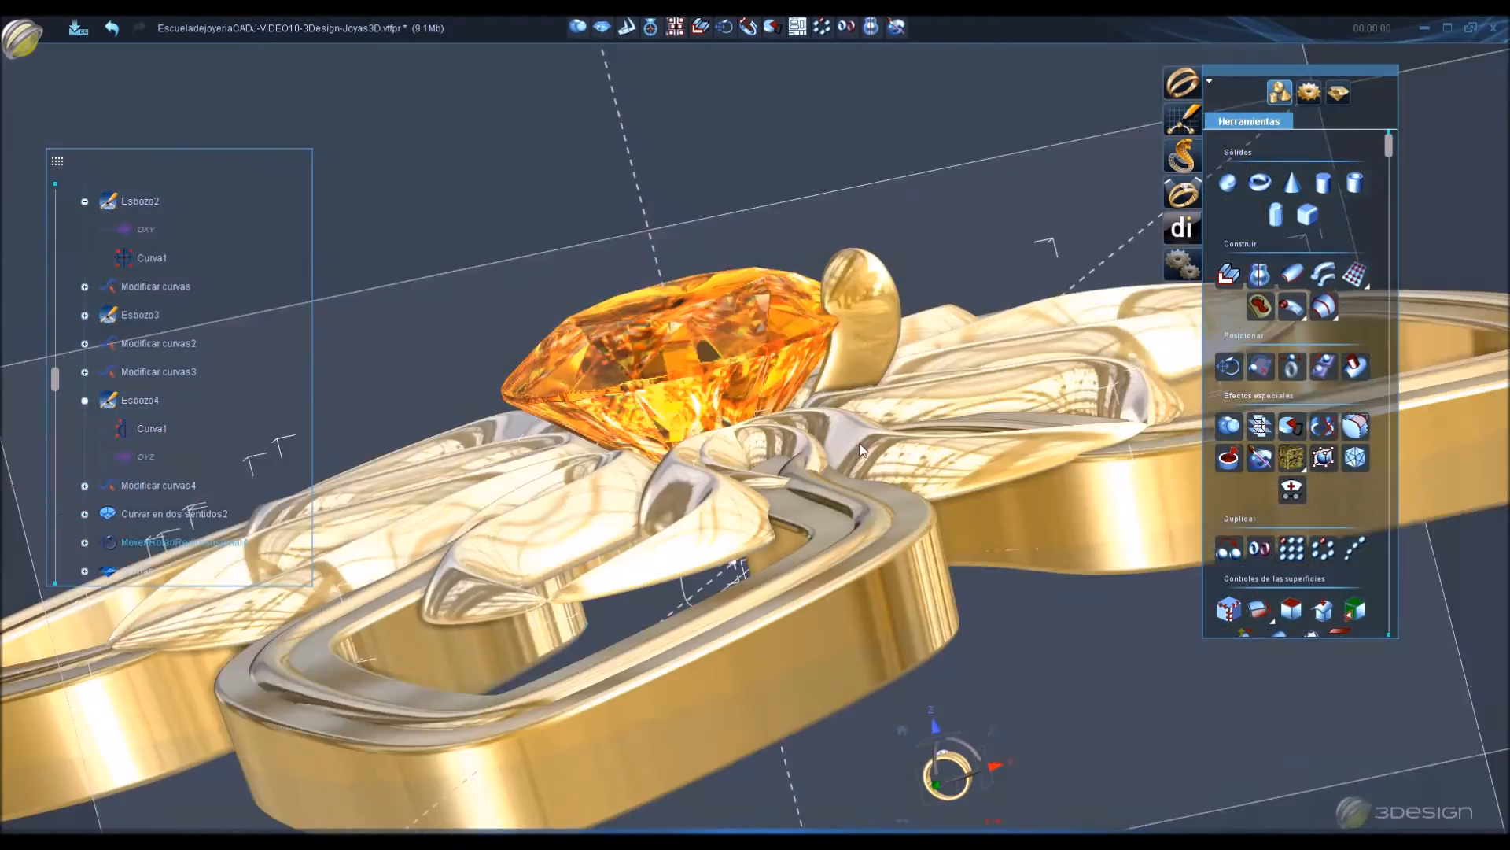
{"action": "middle_click_drag", "start_coordinate": [905, 472], "coordinate": [967, 807]}
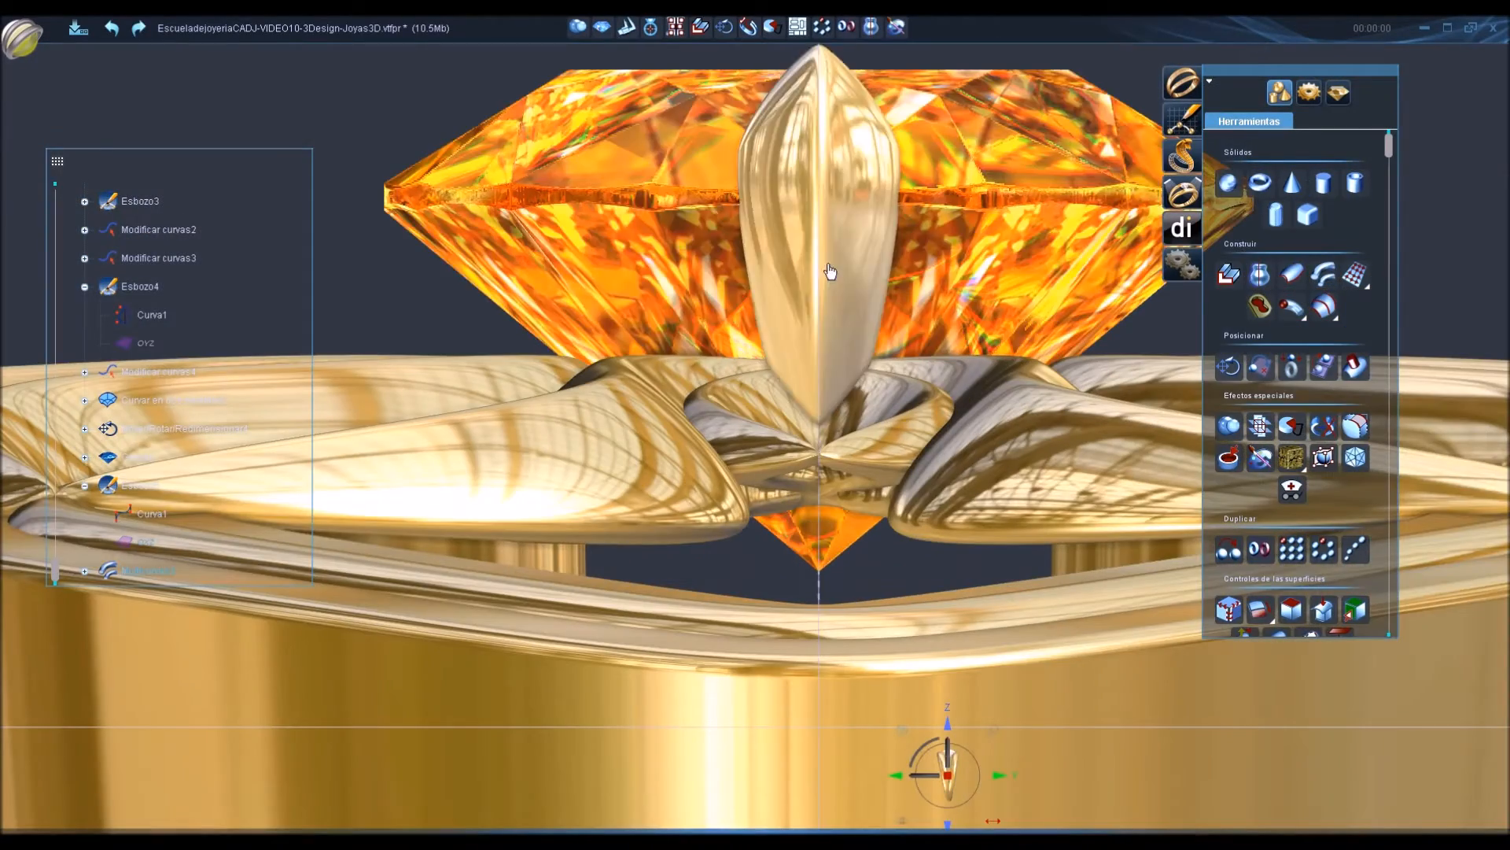
{"action": "left_click", "coordinate": [829, 270]}
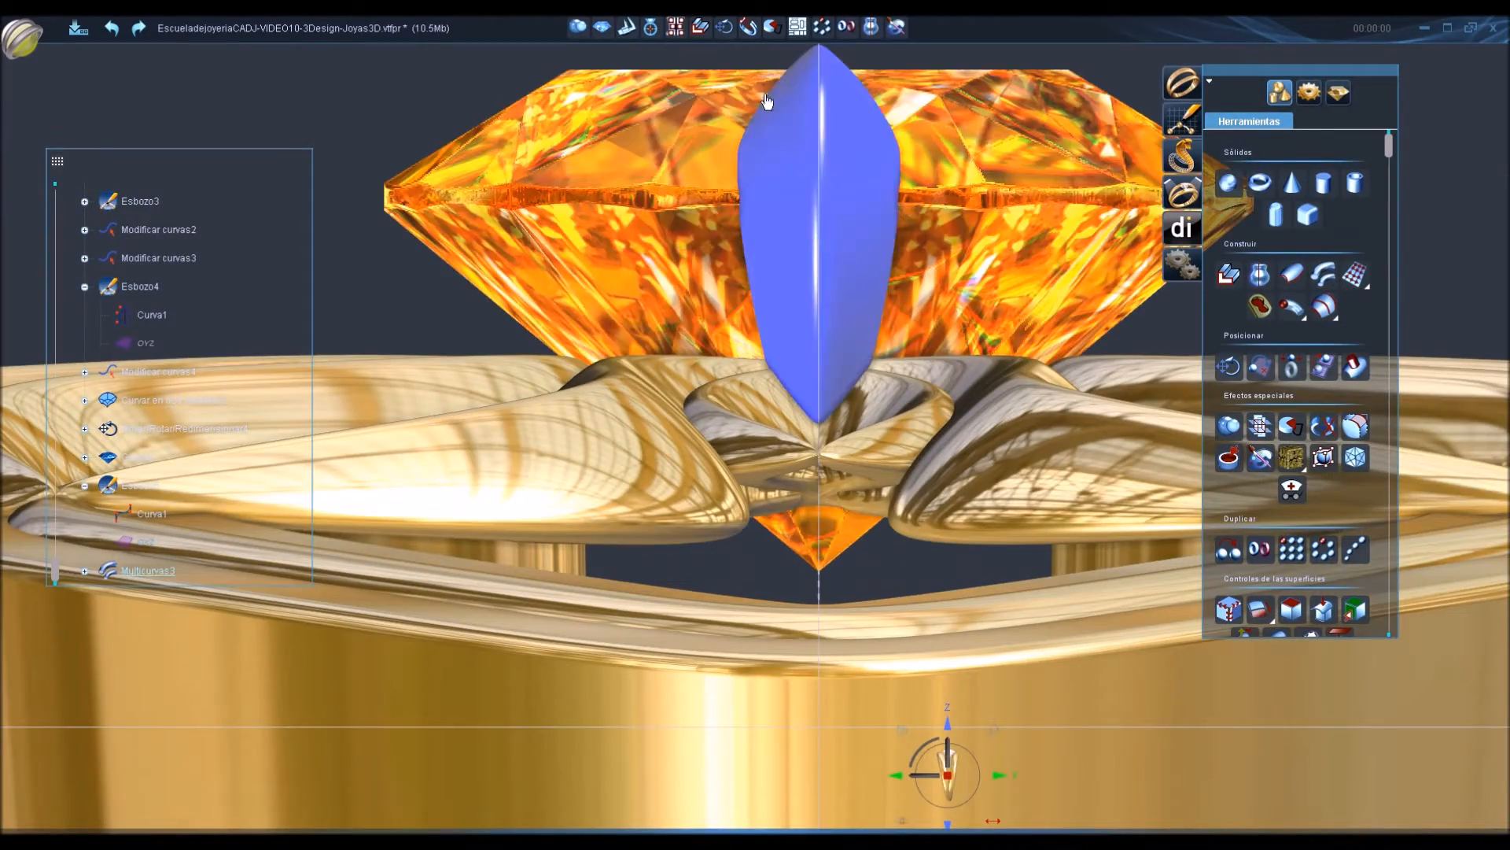
{"action": "left_click", "coordinate": [722, 28]}
{"action": "left_click", "coordinate": [135, 230]}
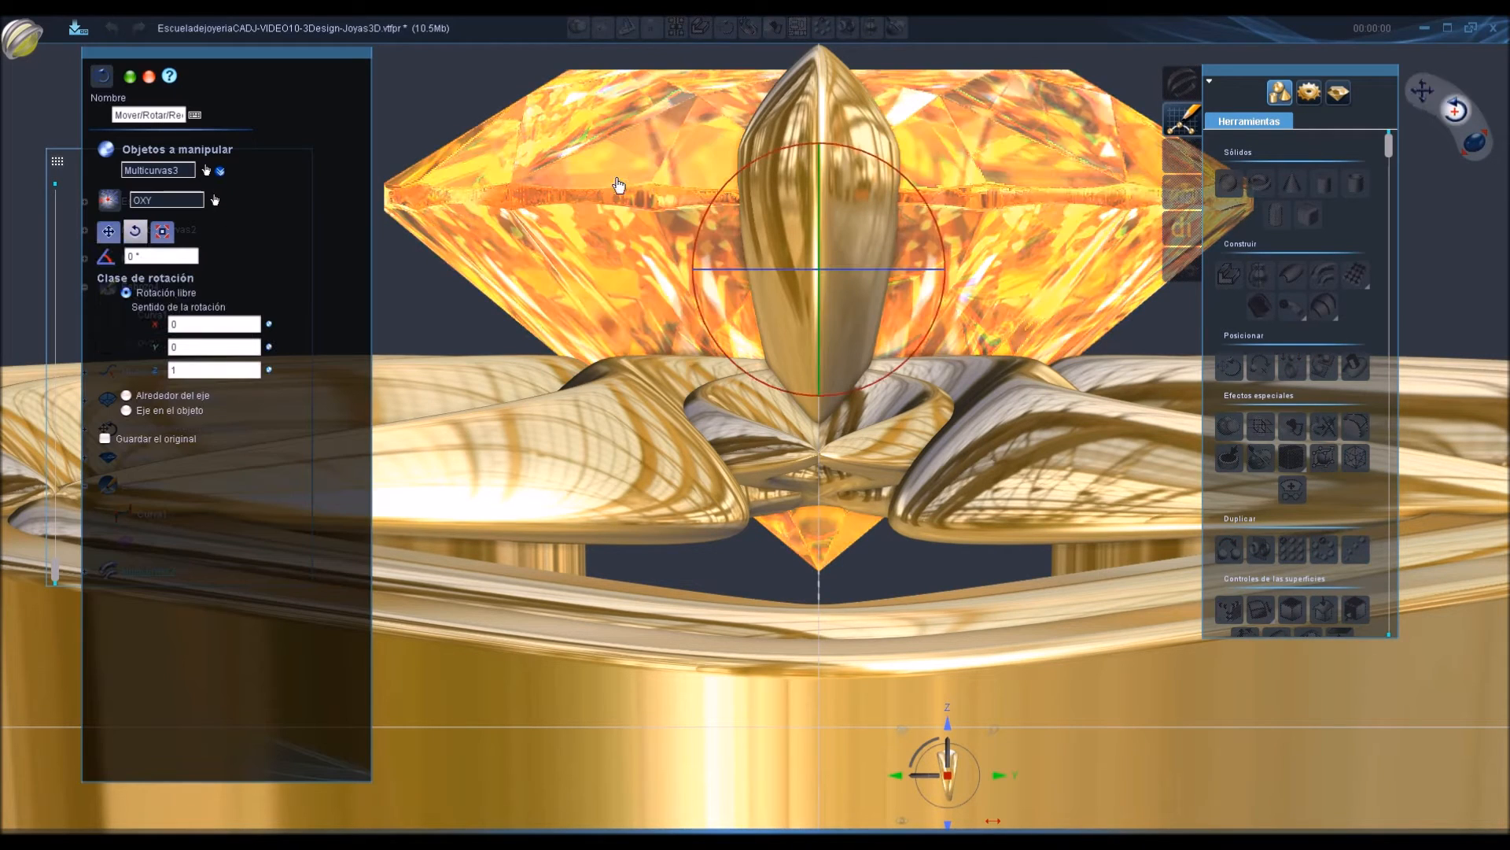
{"action": "left_click_drag", "start_coordinate": [719, 204], "coordinate": [712, 236]}
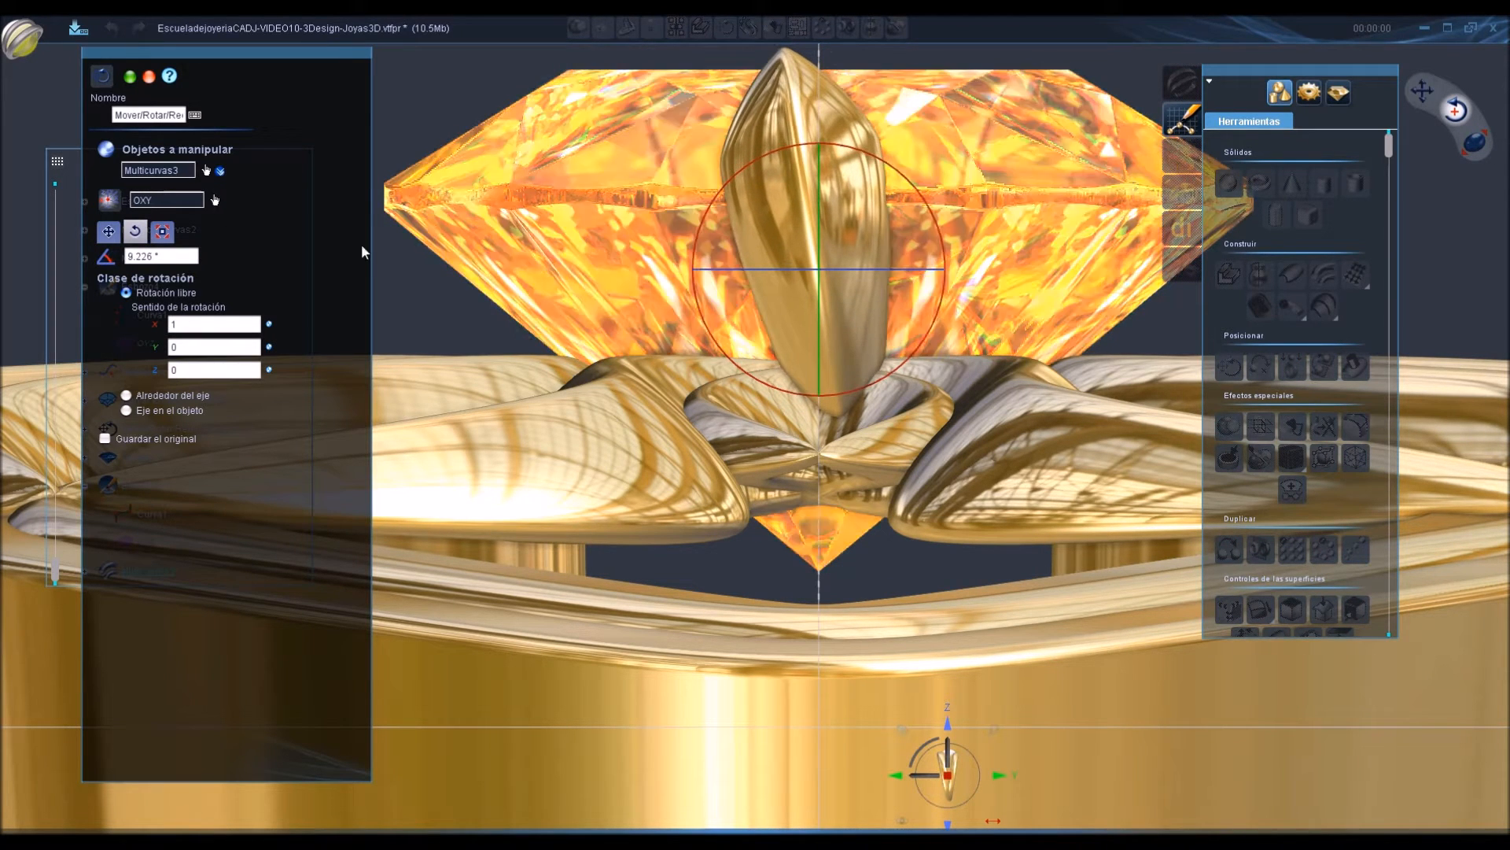
{"action": "left_click", "coordinate": [108, 231]}
{"action": "left_click_drag", "start_coordinate": [901, 275], "coordinate": [852, 262]}
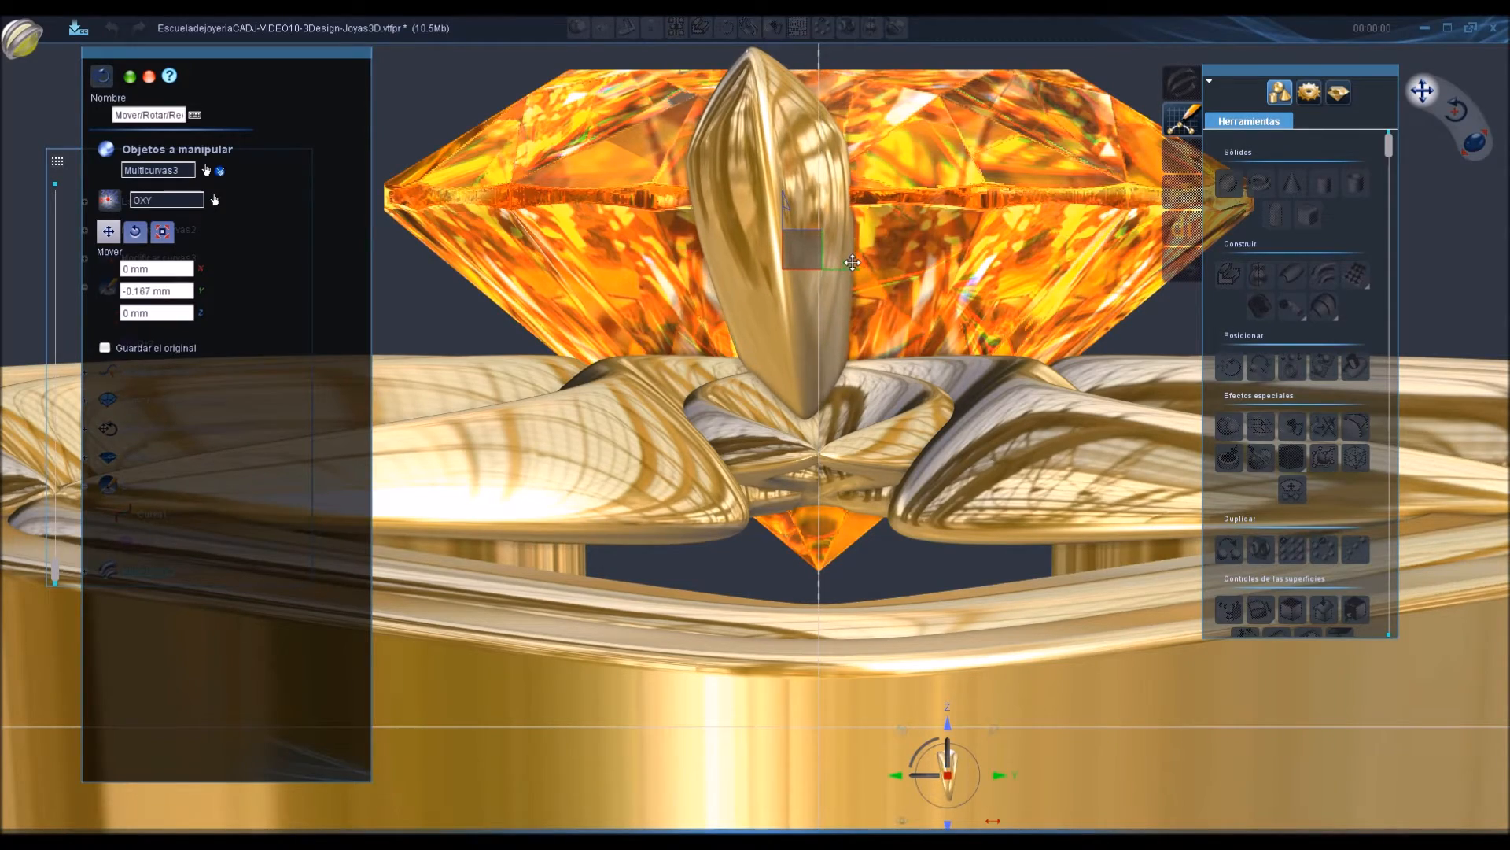
{"action": "right_click", "coordinate": [852, 262]}
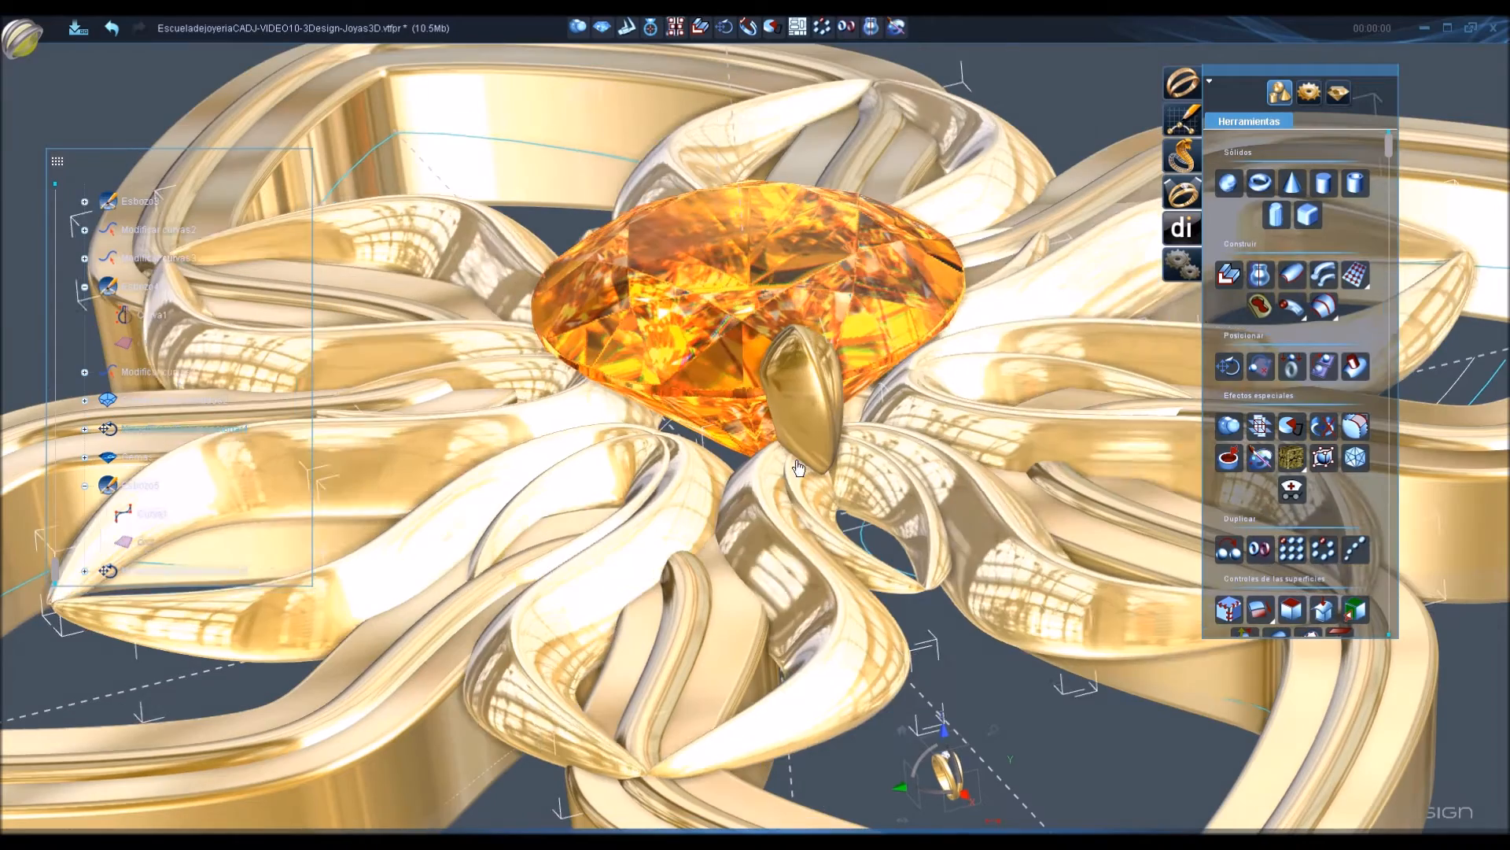
Cut the gem's seat into the prong with a Boolean operation on prong and gem, keeping the original.
{"action": "left_click", "coordinate": [797, 447]}
{"action": "left_click", "coordinate": [696, 350]}
{"action": "left_click", "coordinate": [579, 28]}
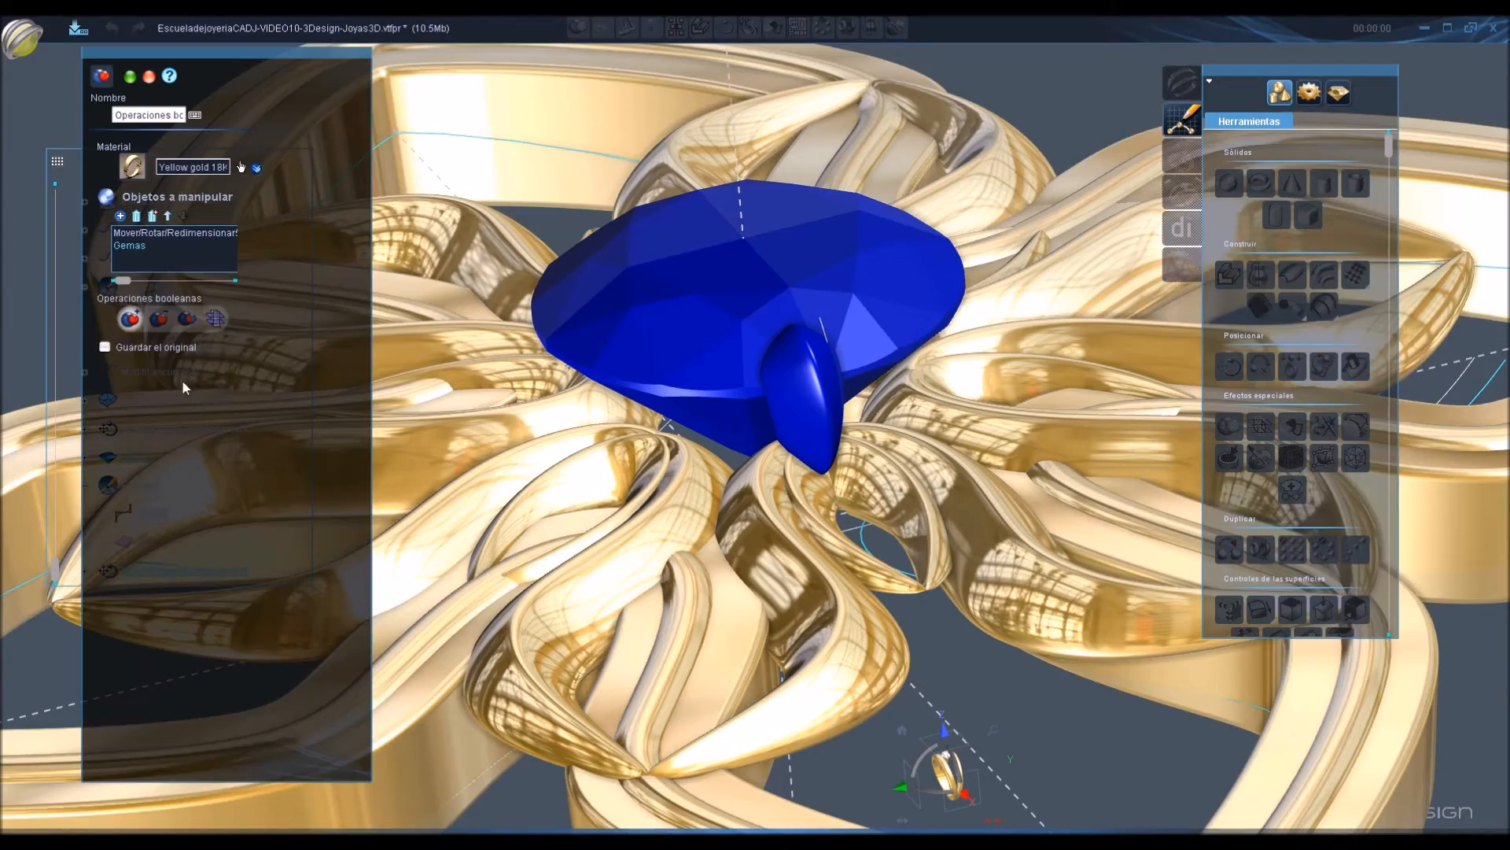
{"action": "left_click", "coordinate": [107, 347]}
{"action": "right_click", "coordinate": [557, 488]}
Hide the gem and mirror the cut prong to form a symmetric pair.
{"action": "right_click", "coordinate": [683, 316]}
{"action": "left_click", "coordinate": [714, 368]}
{"action": "right_click", "coordinate": [954, 388]}
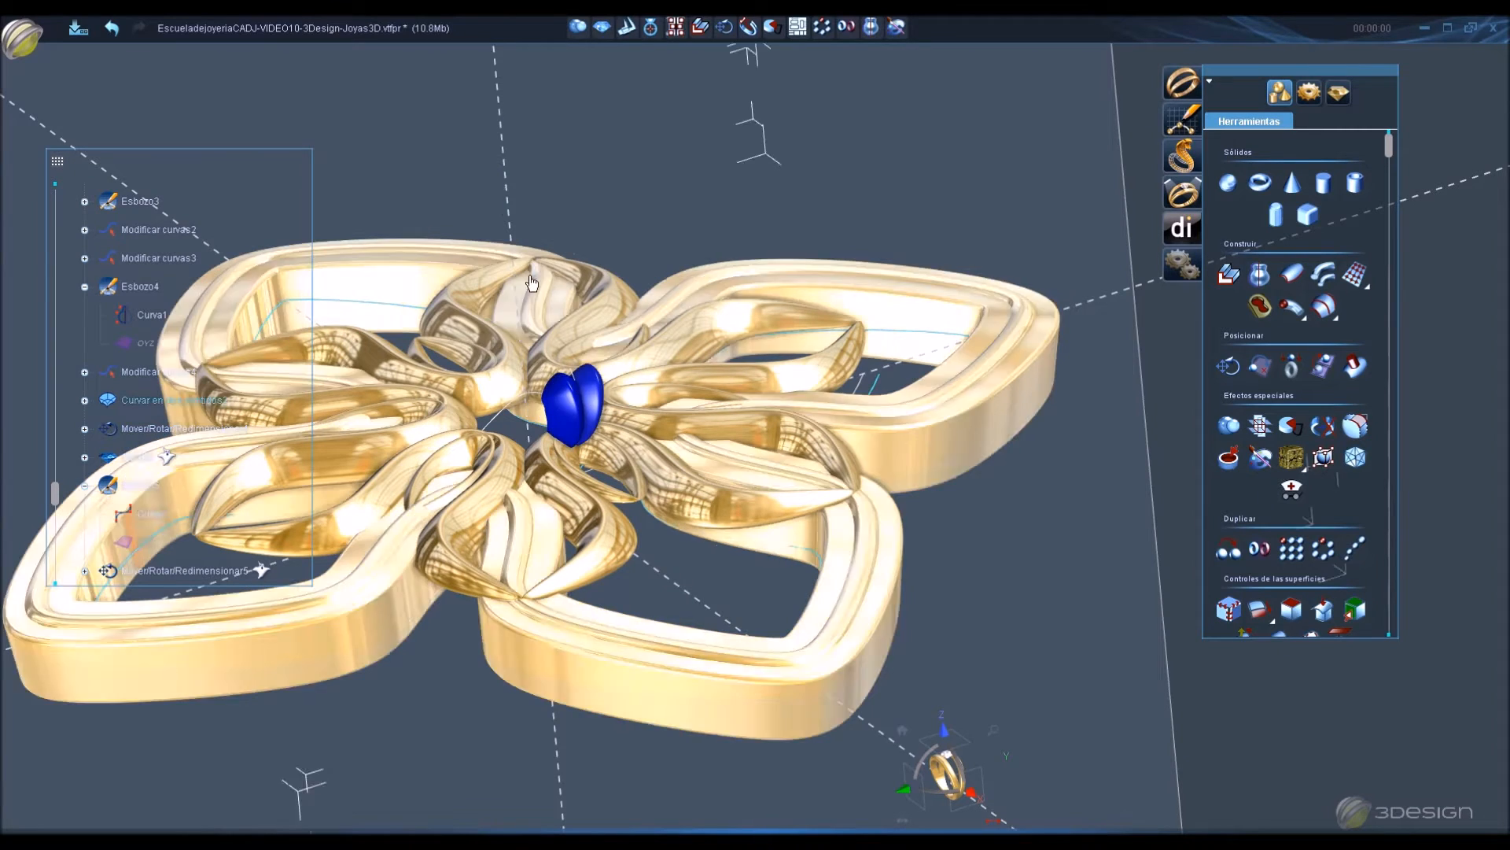
Duplicate the prong and its mirrored twin circularly around the OZ axis as 6 copies over 360°.
{"action": "left_click", "coordinate": [826, 29]}
{"action": "type", "text": "6"}
{"action": "left_click", "coordinate": [175, 368]}
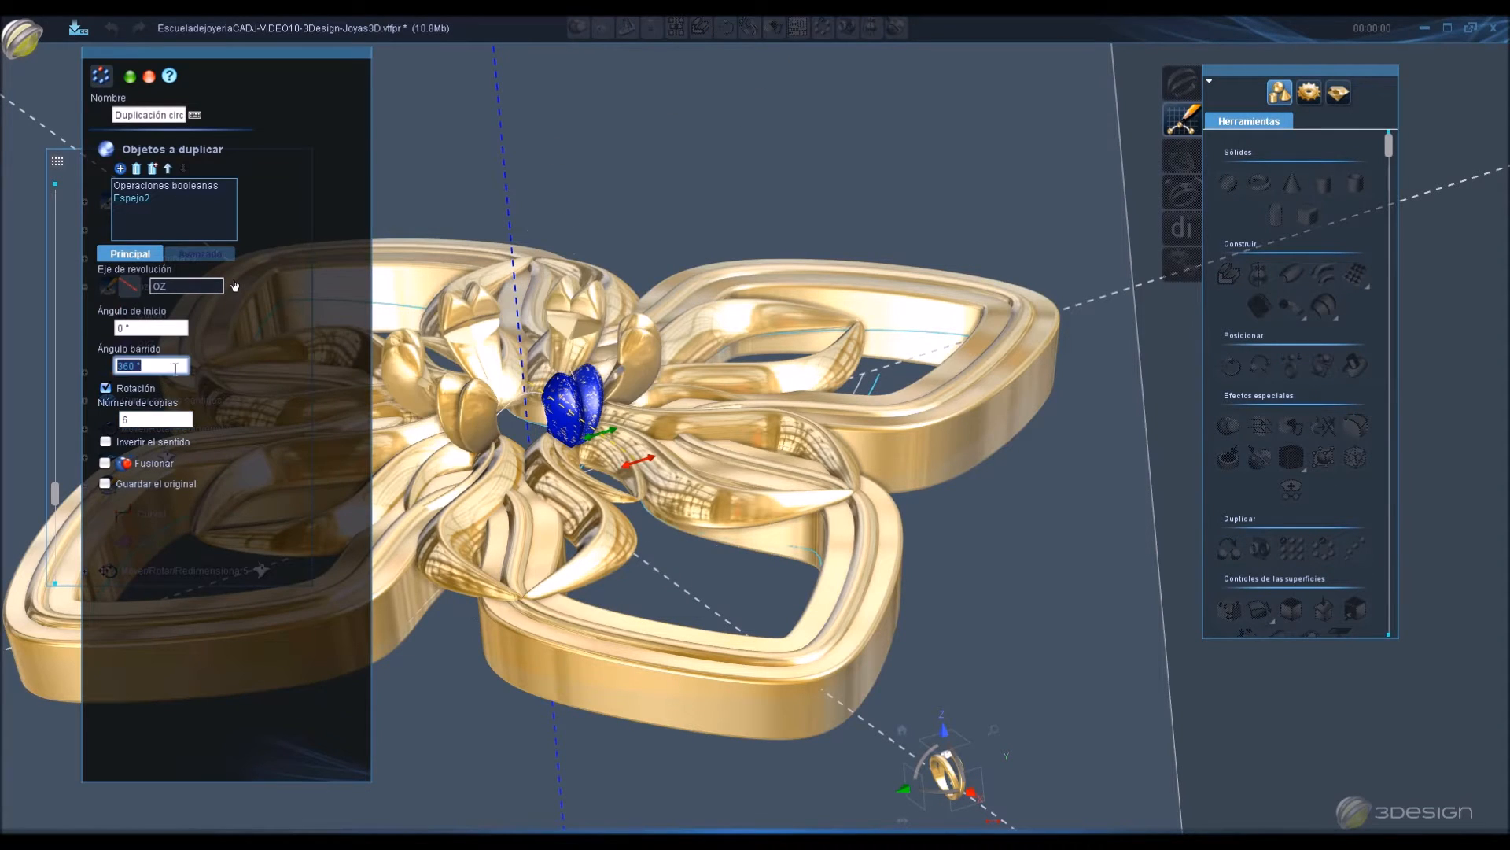
{"action": "key", "text": "Return"}
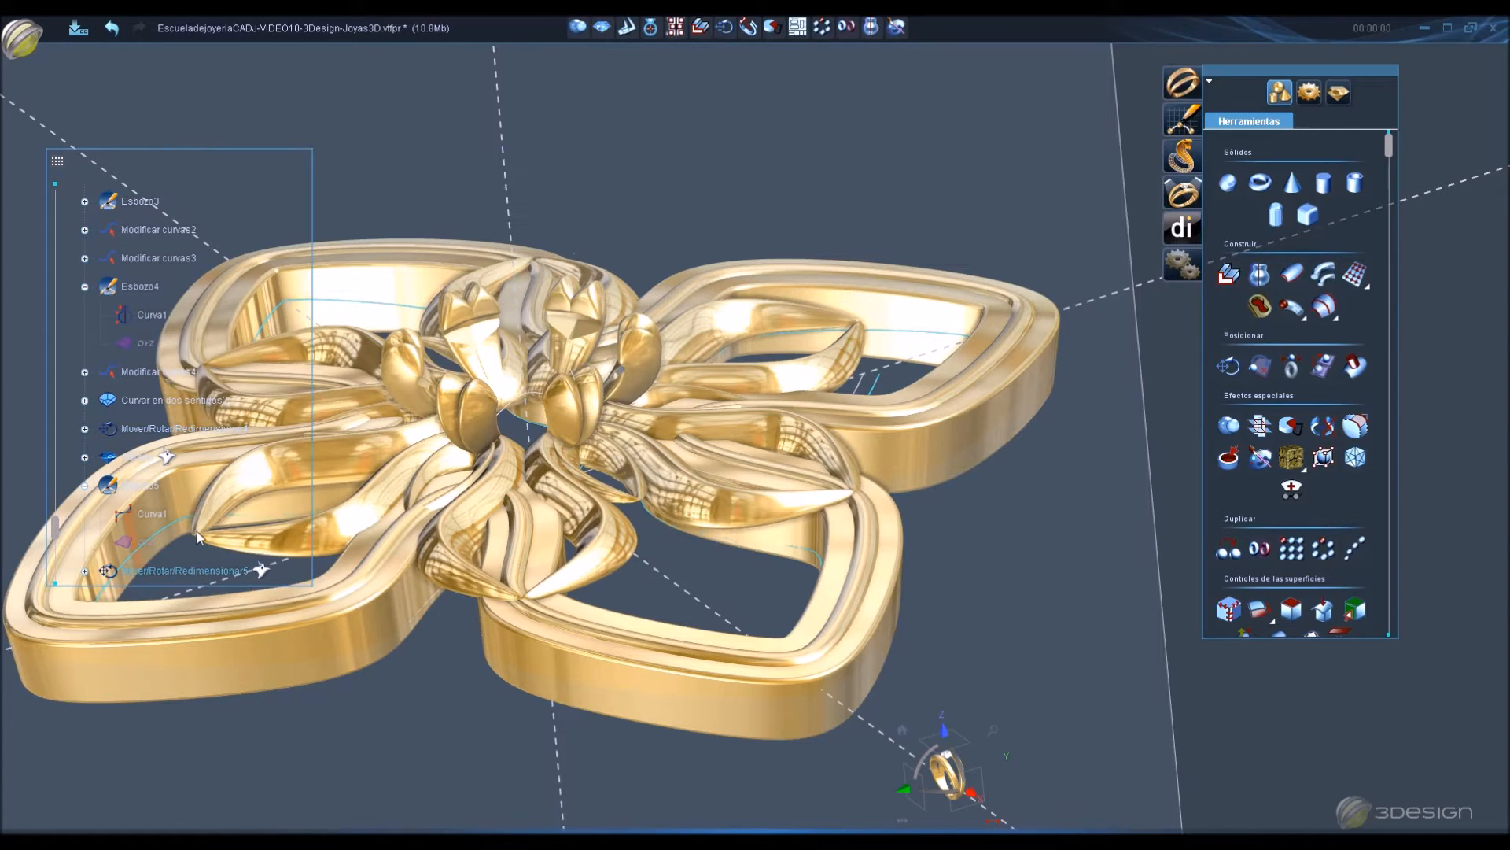
Show the gem again between the prongs and save the project.
{"action": "right_click", "coordinate": [200, 568]}
{"action": "left_click", "coordinate": [196, 422]}
{"action": "scroll", "coordinate": [529, 476], "scroll_direction": "down", "scroll_amount": 3}
{"action": "middle_click_drag", "start_coordinate": [529, 475], "coordinate": [826, 558]}
{"action": "left_click", "coordinate": [901, 733]}
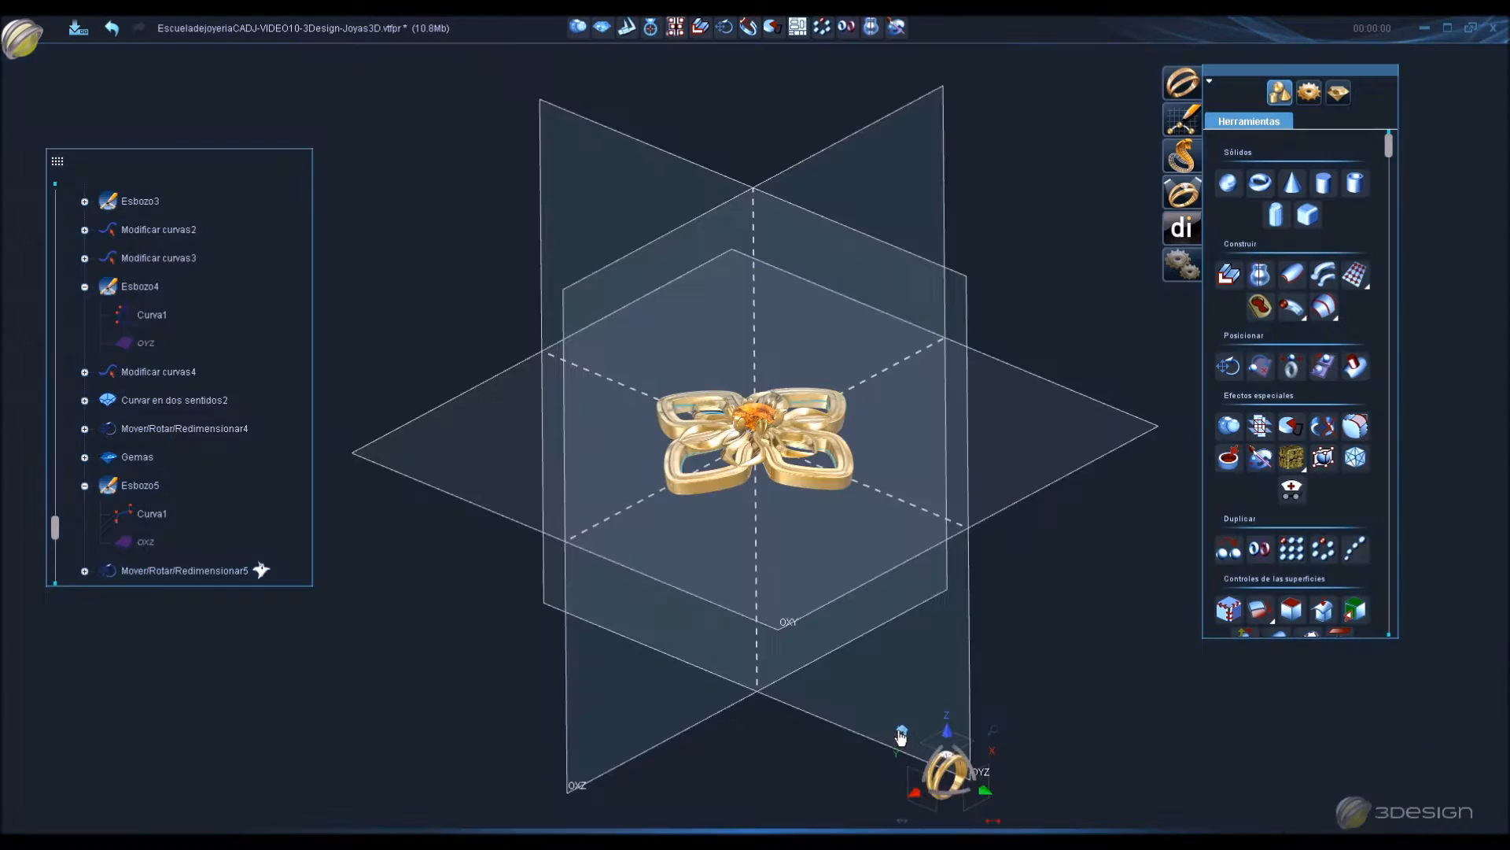
{"action": "scroll", "coordinate": [708, 393], "scroll_direction": "down", "scroll_amount": 3}
{"action": "scroll", "coordinate": [786, 425], "scroll_direction": "up", "scroll_amount": 8}
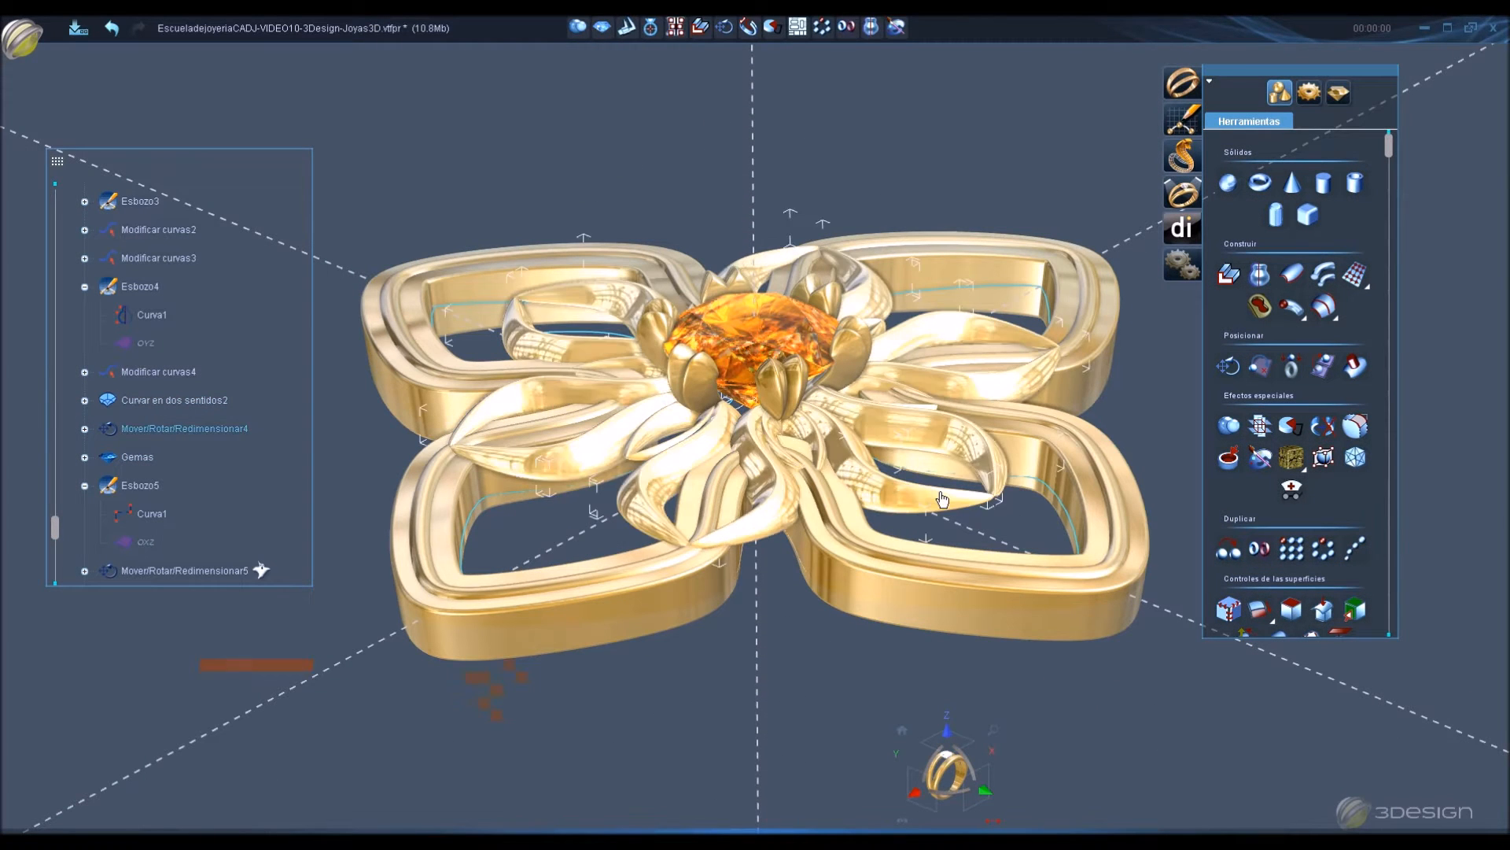
{"action": "key", "text": "ctrl+s"}
{"action": "left_click", "coordinate": [1011, 623]}
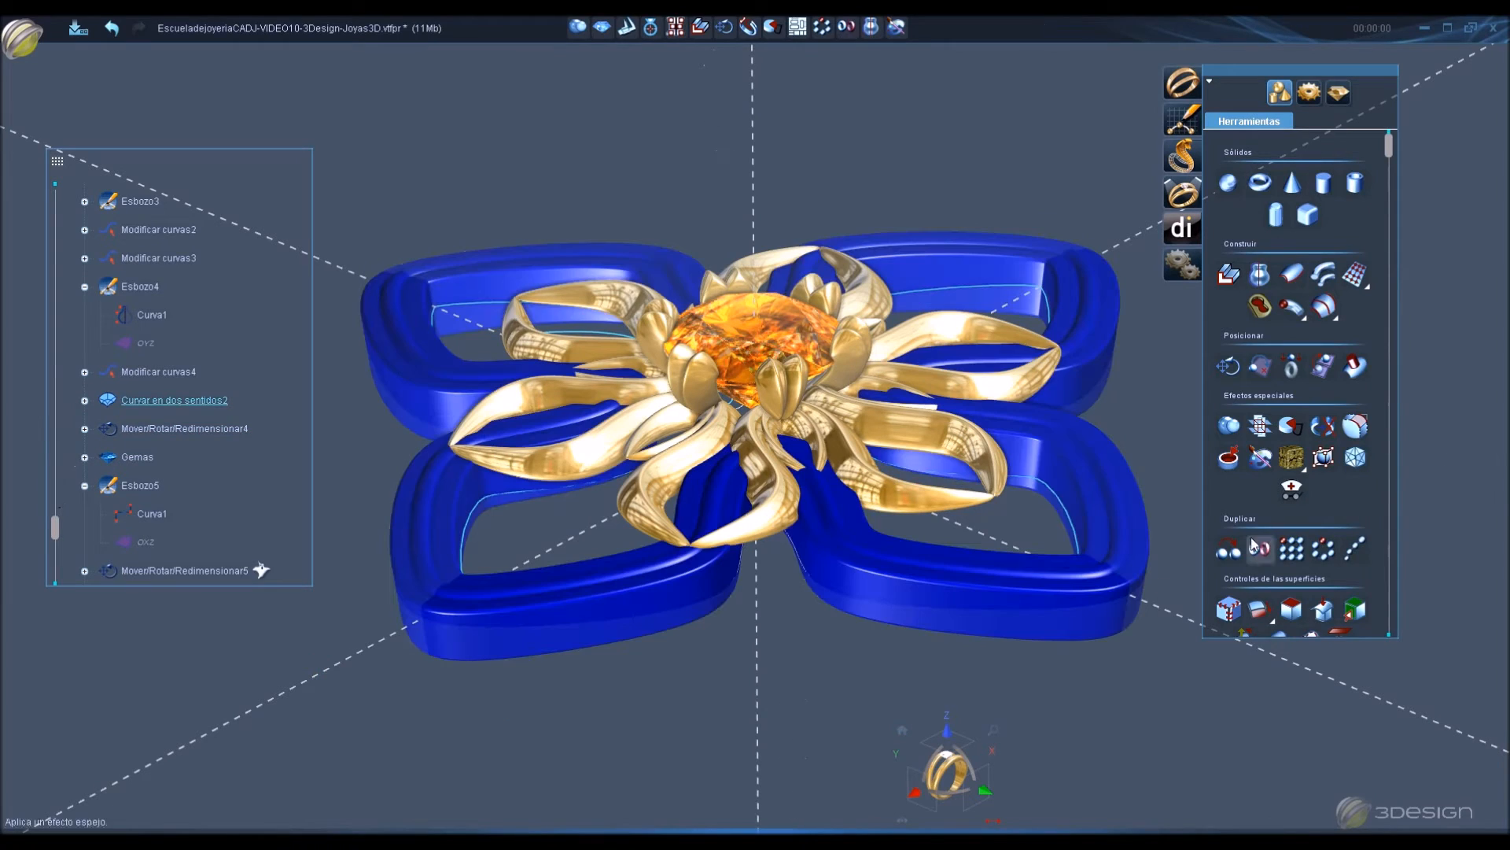
{"action": "scroll", "coordinate": [1253, 472], "scroll_direction": "down", "scroll_amount": 5}
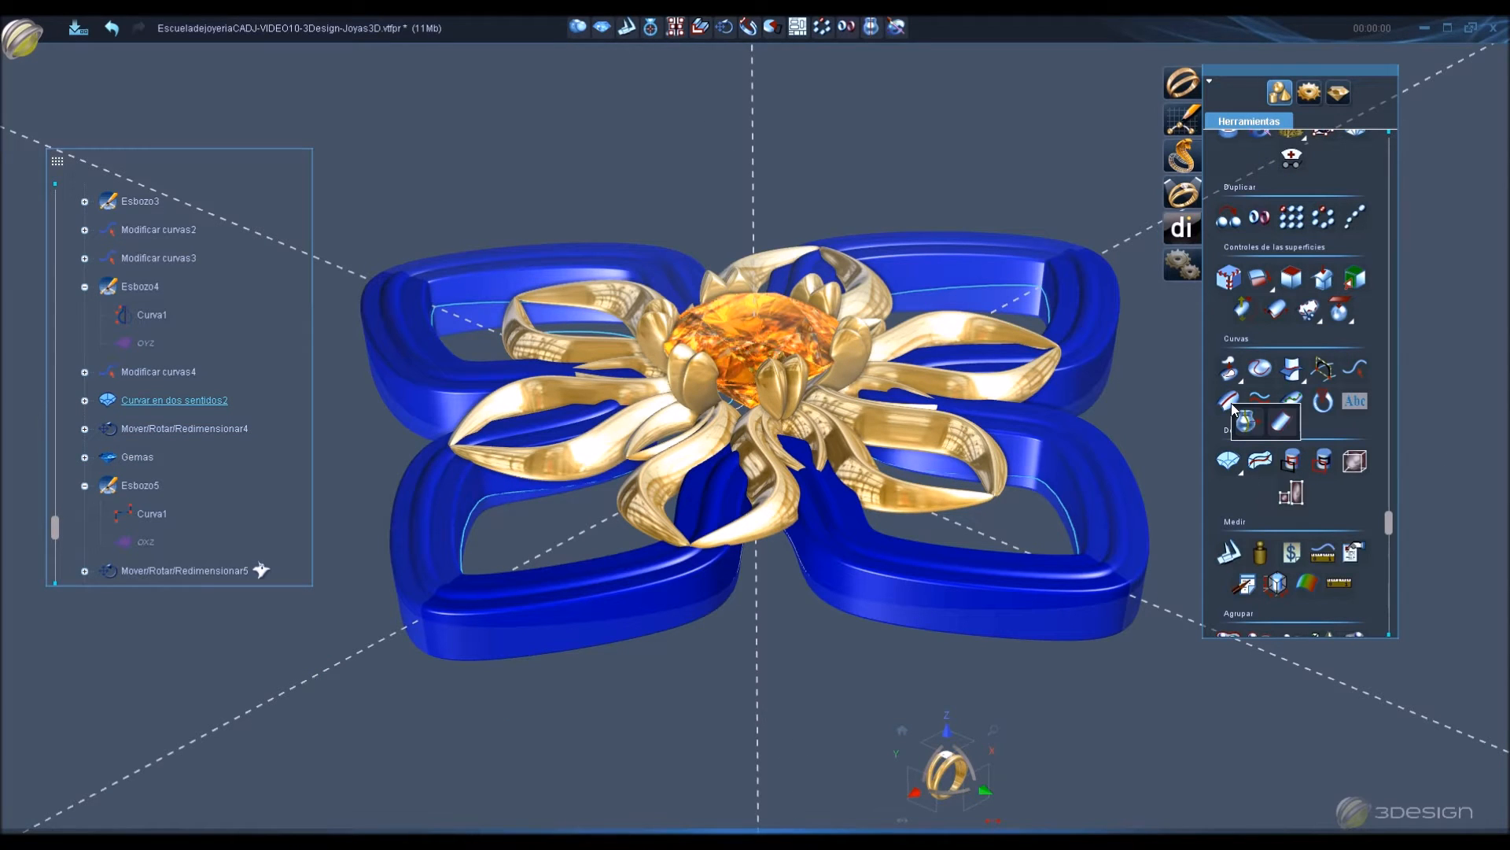
{"action": "left_click", "coordinate": [1230, 402]}
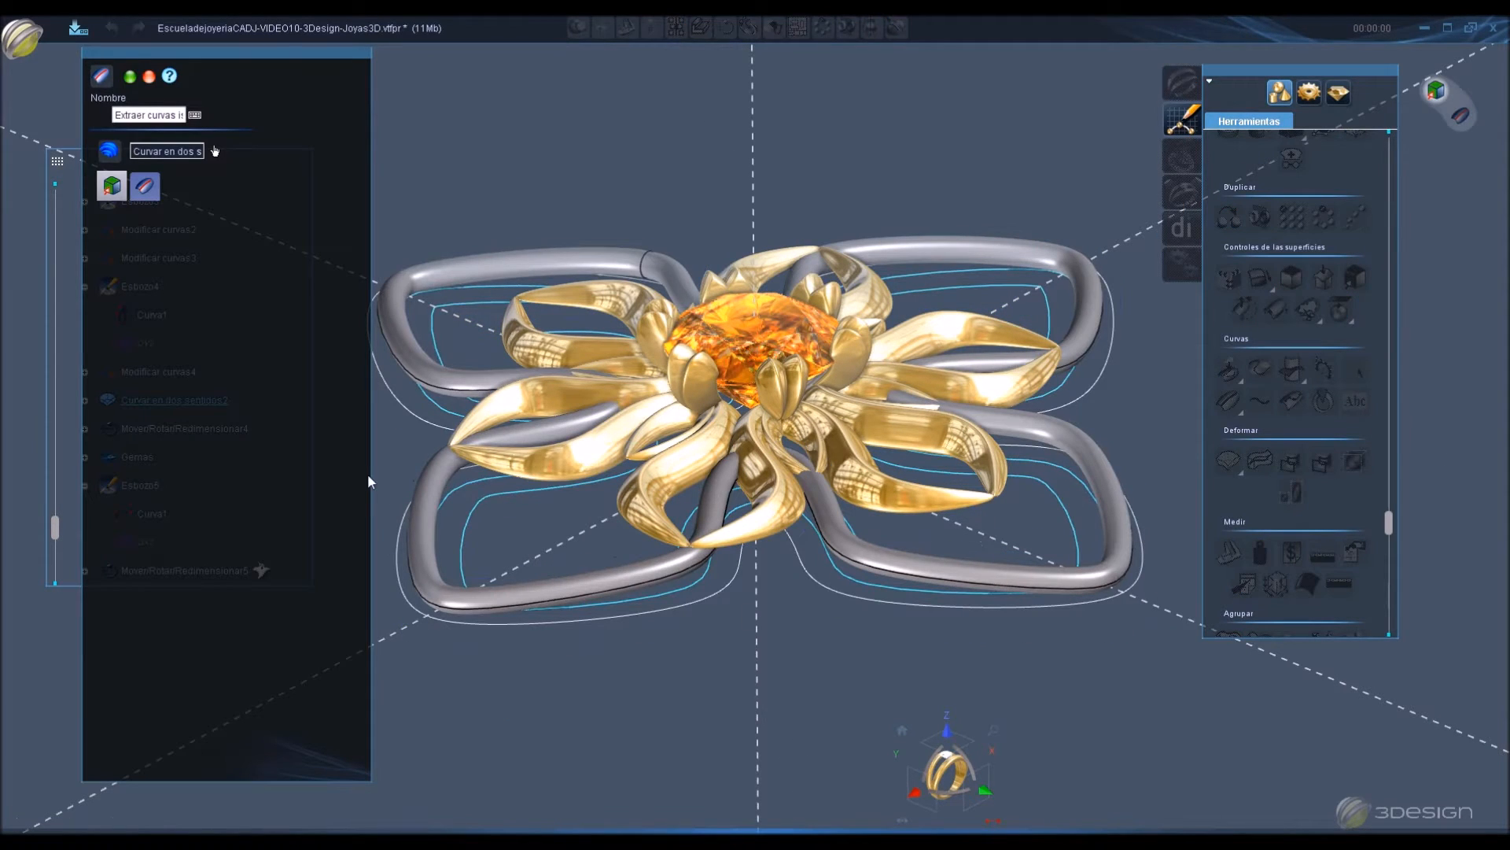
{"action": "left_click", "coordinate": [150, 77]}
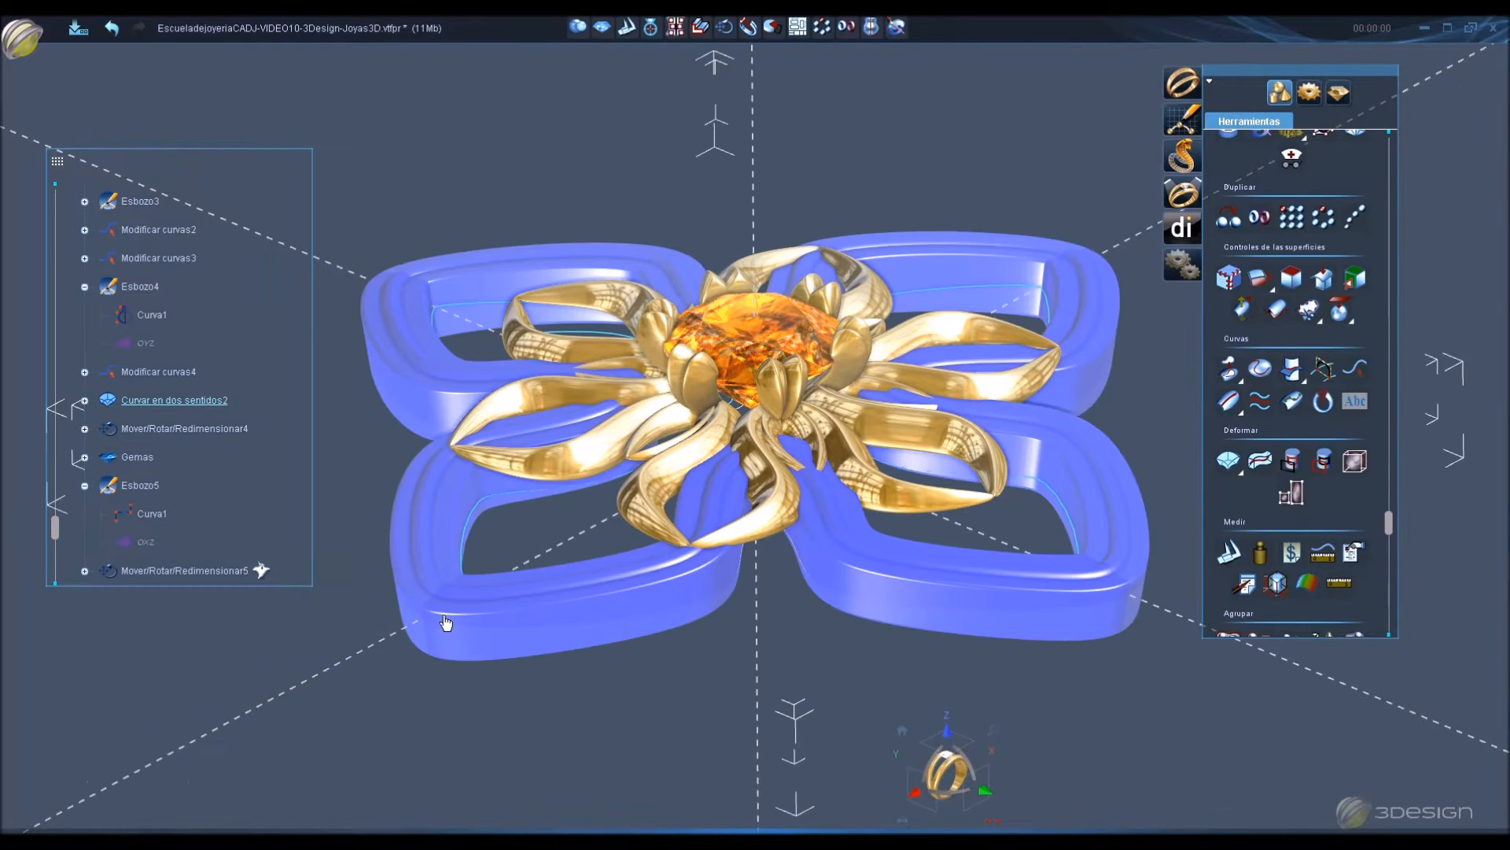
{"action": "scroll", "coordinate": [1326, 565], "scroll_direction": "down", "scroll_amount": 3}
{"action": "left_click", "coordinate": [1324, 558]}
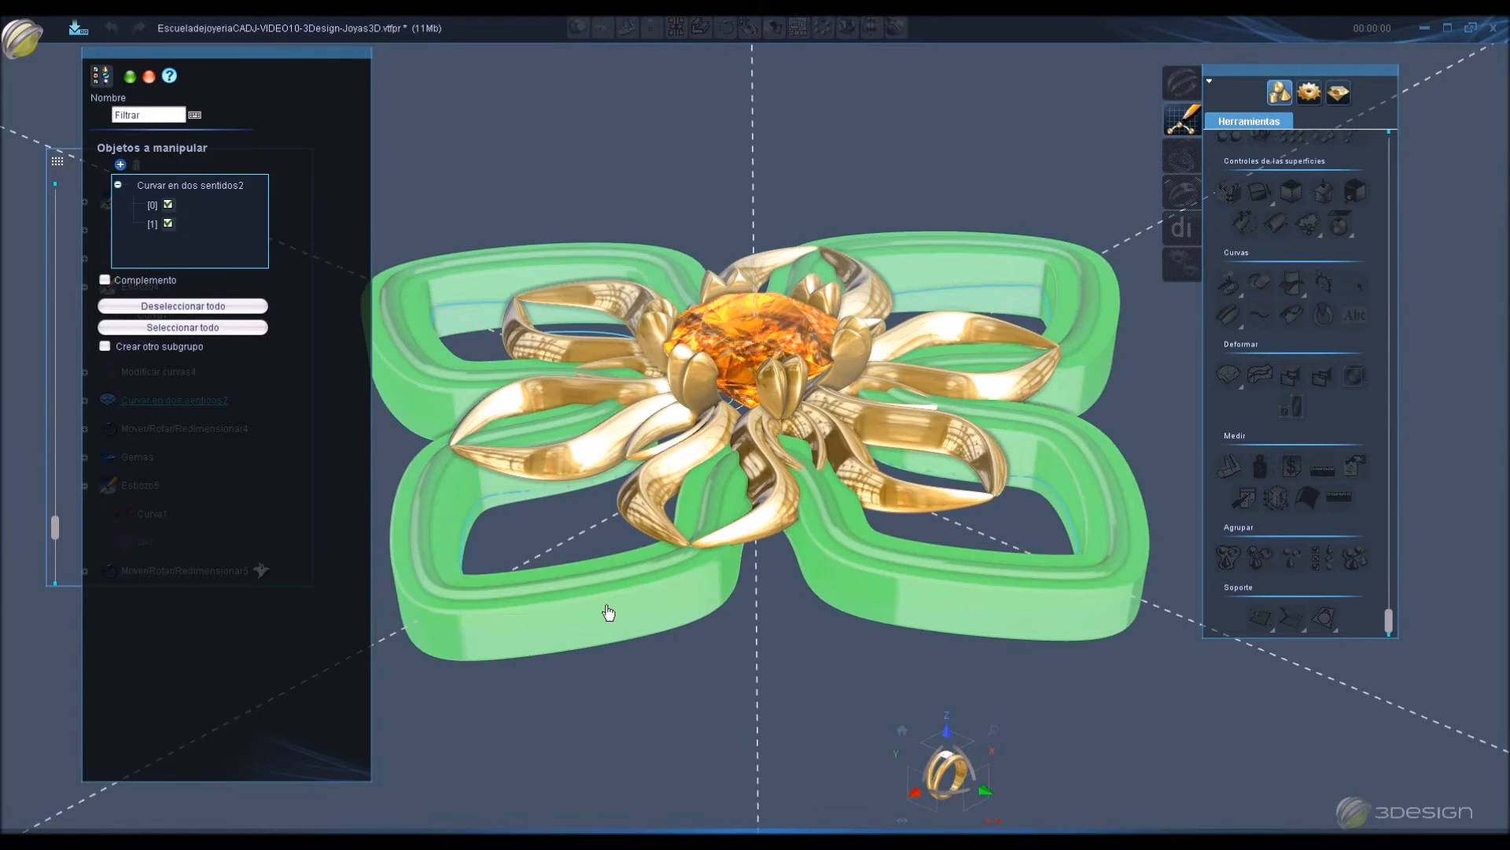
{"action": "left_click", "coordinate": [104, 279]}
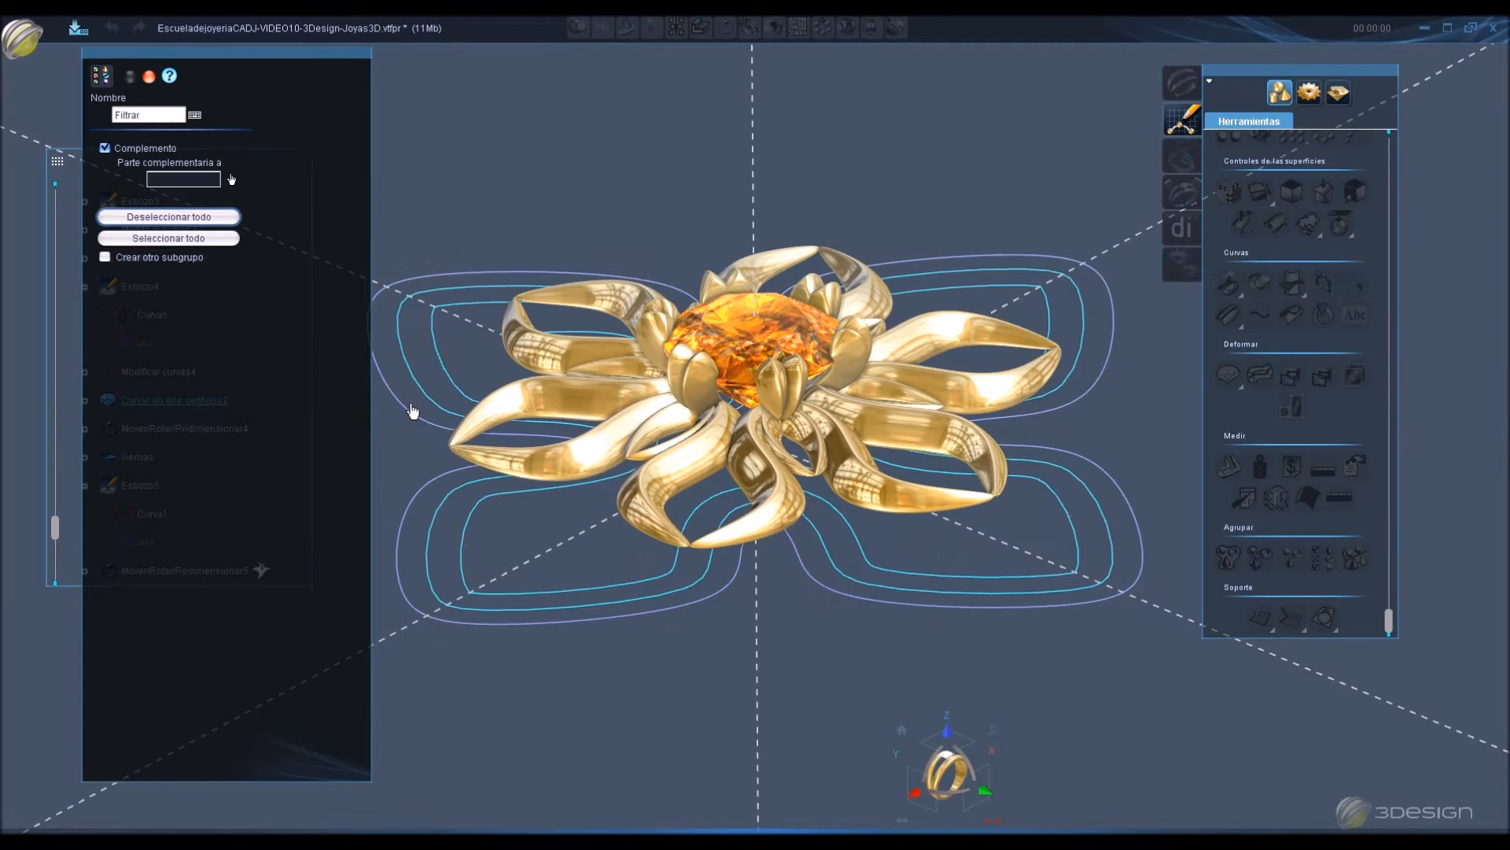
{"action": "left_click", "coordinate": [149, 77]}
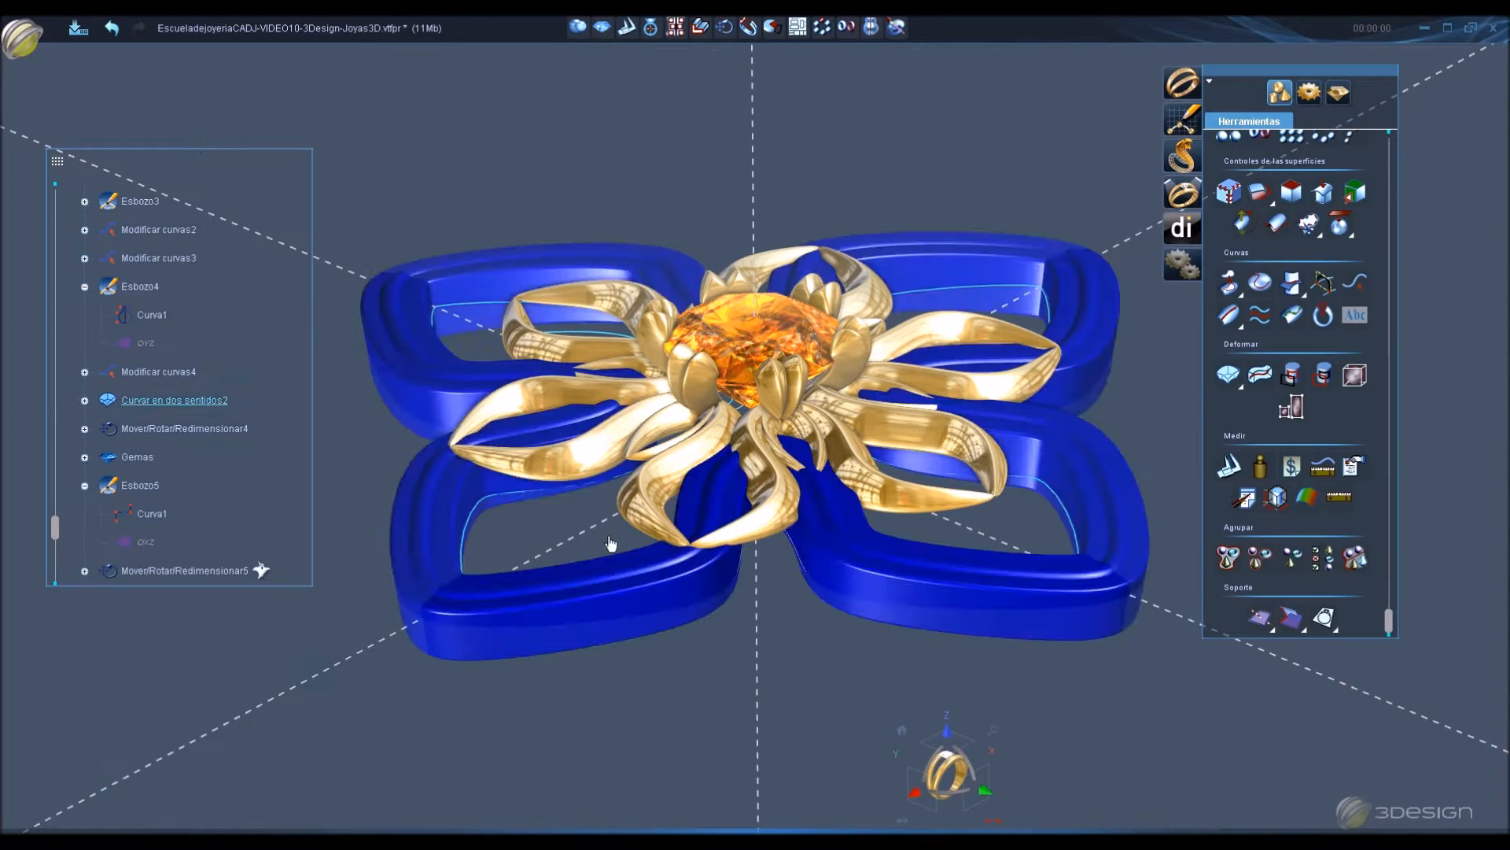
Separate the bent frame from its contour tube with Filter and extract an isoparametric curve along the frame's outer side.
{"action": "left_click", "coordinate": [1324, 558]}
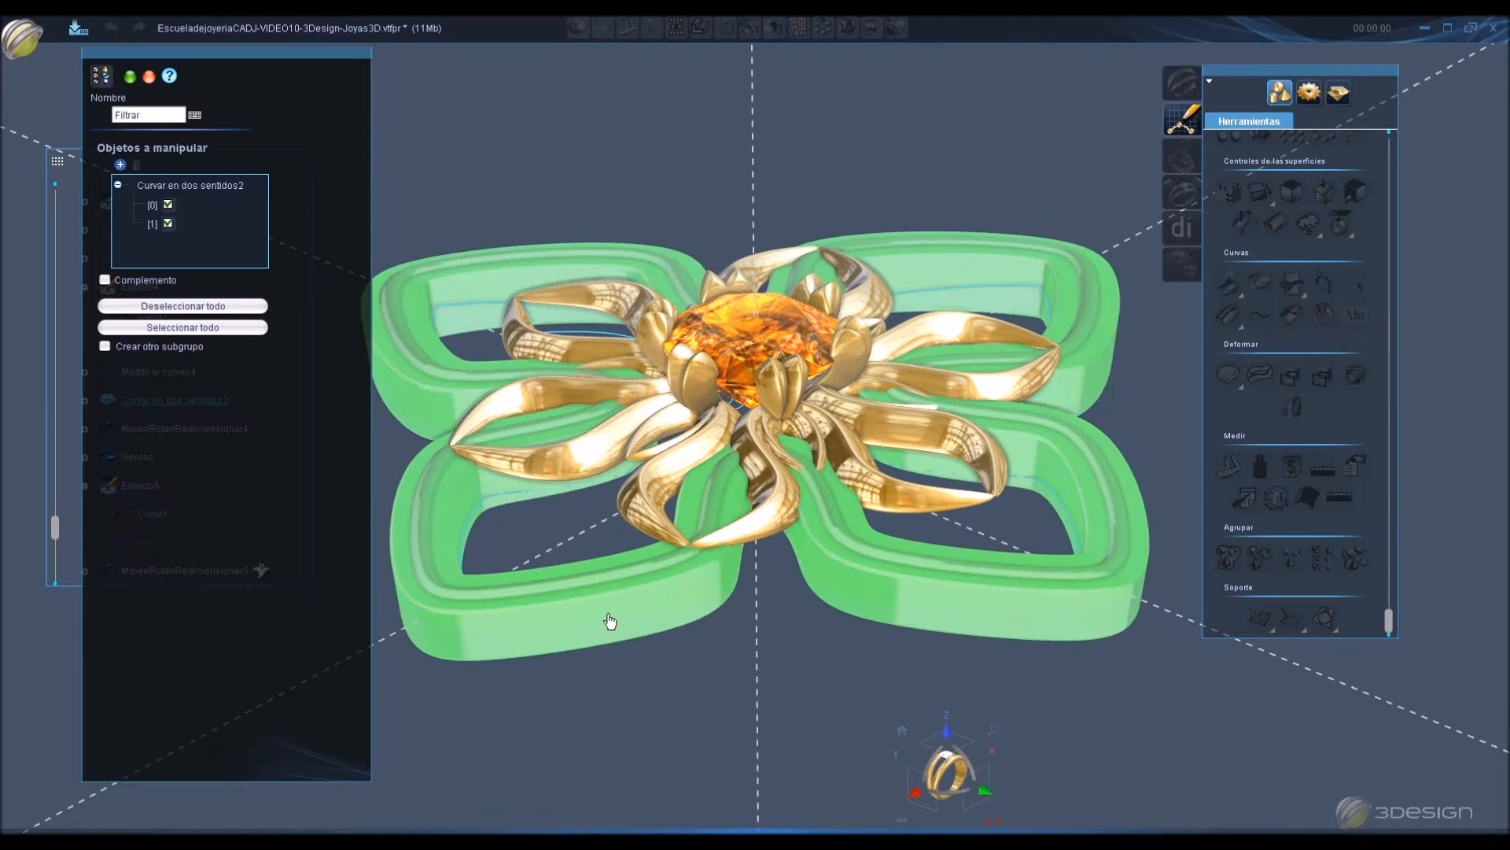
{"action": "double_click", "coordinate": [866, 704]}
{"action": "left_click", "coordinate": [924, 560]}
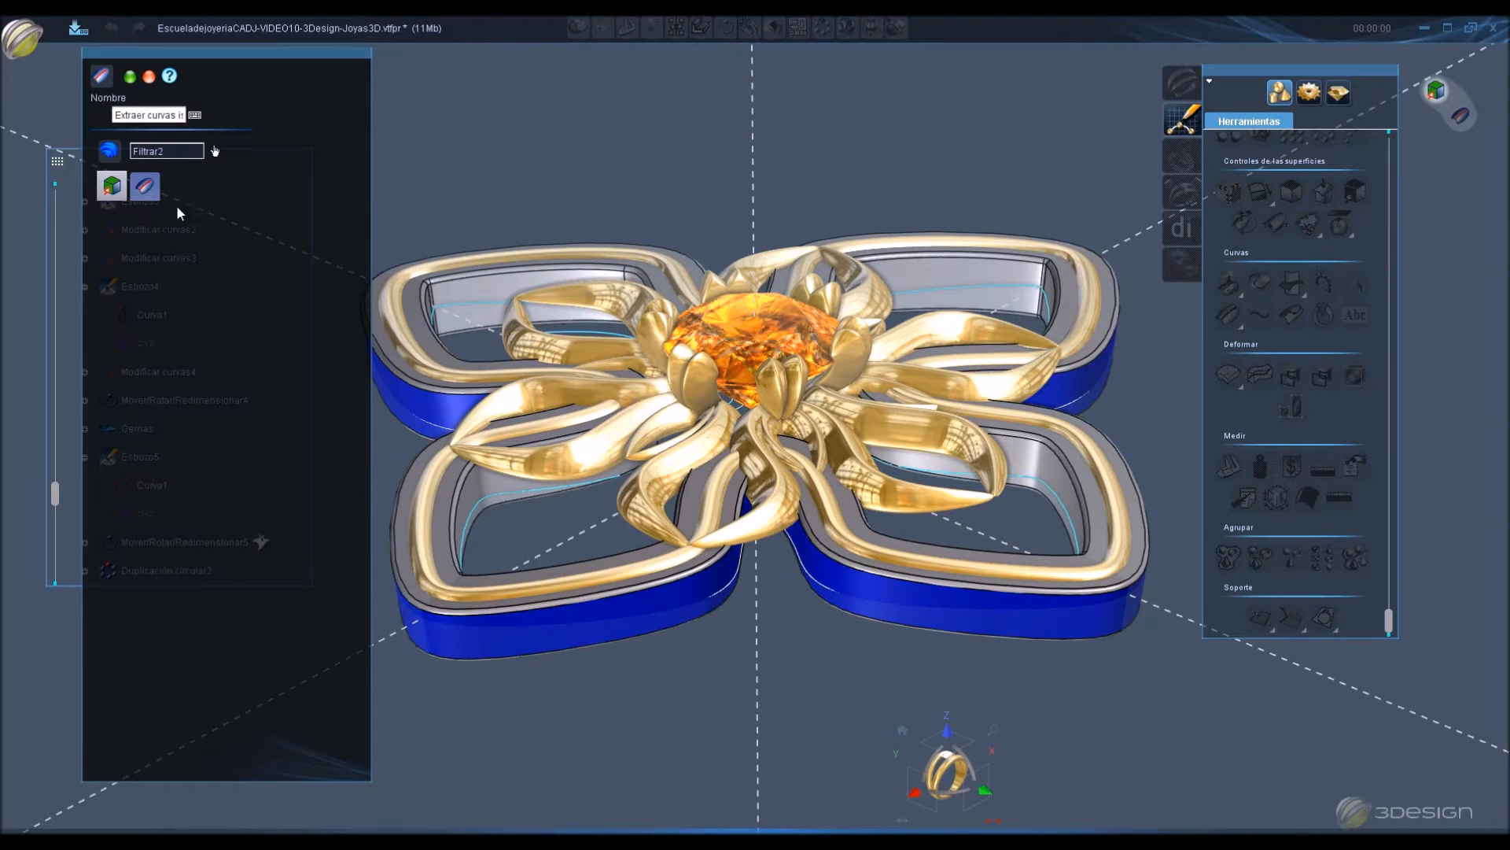
{"action": "left_click", "coordinate": [146, 193]}
{"action": "left_click", "coordinate": [129, 76]}
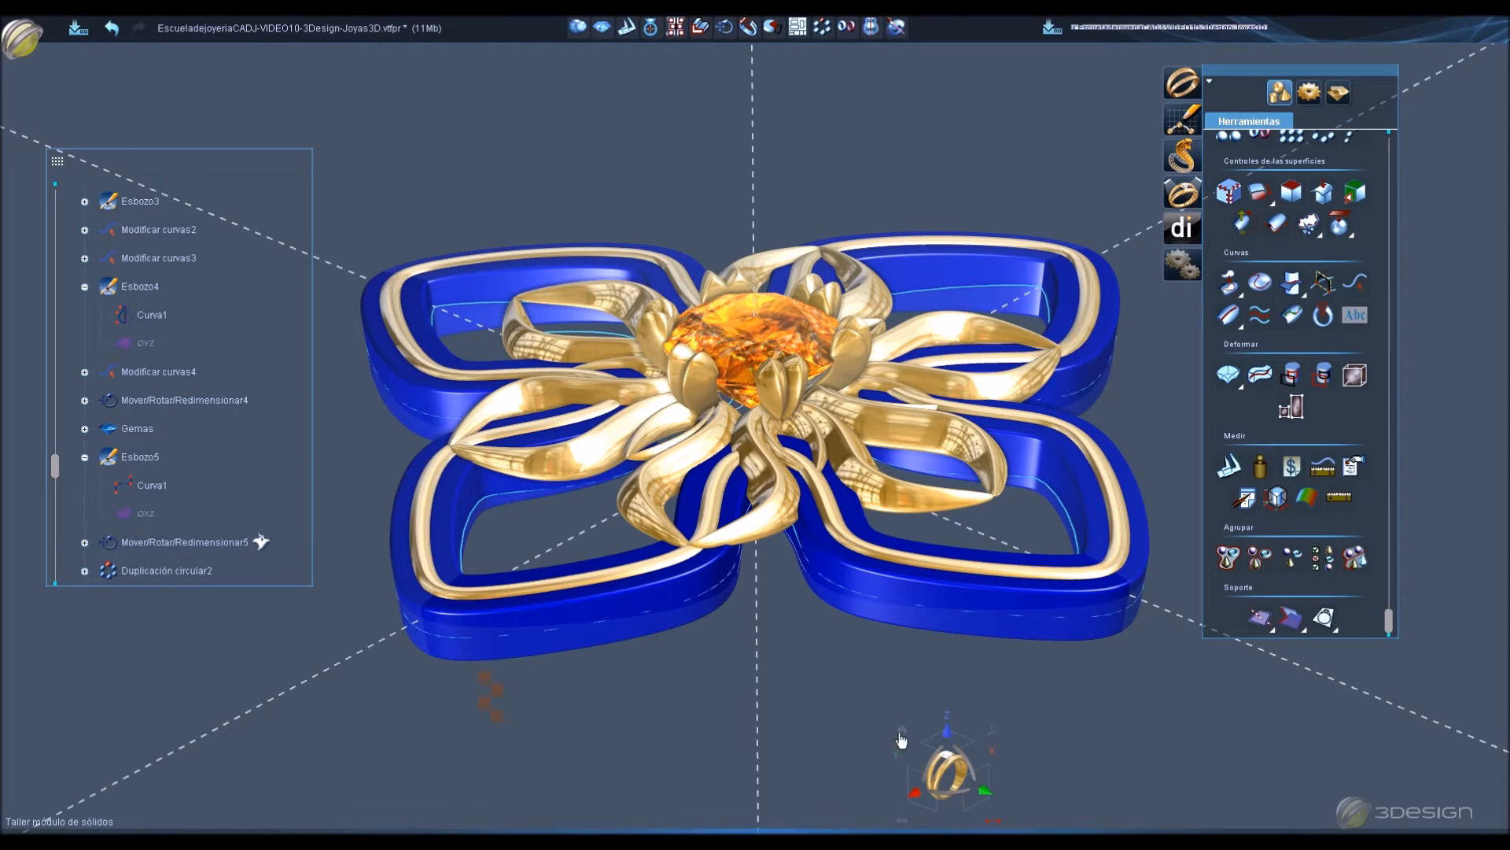
Create a yellow gold sphere 0.7 mm in diameter at the origin of the OXY plane.
{"action": "scroll", "coordinate": [1290, 378], "scroll_direction": "up", "scroll_amount": 10}
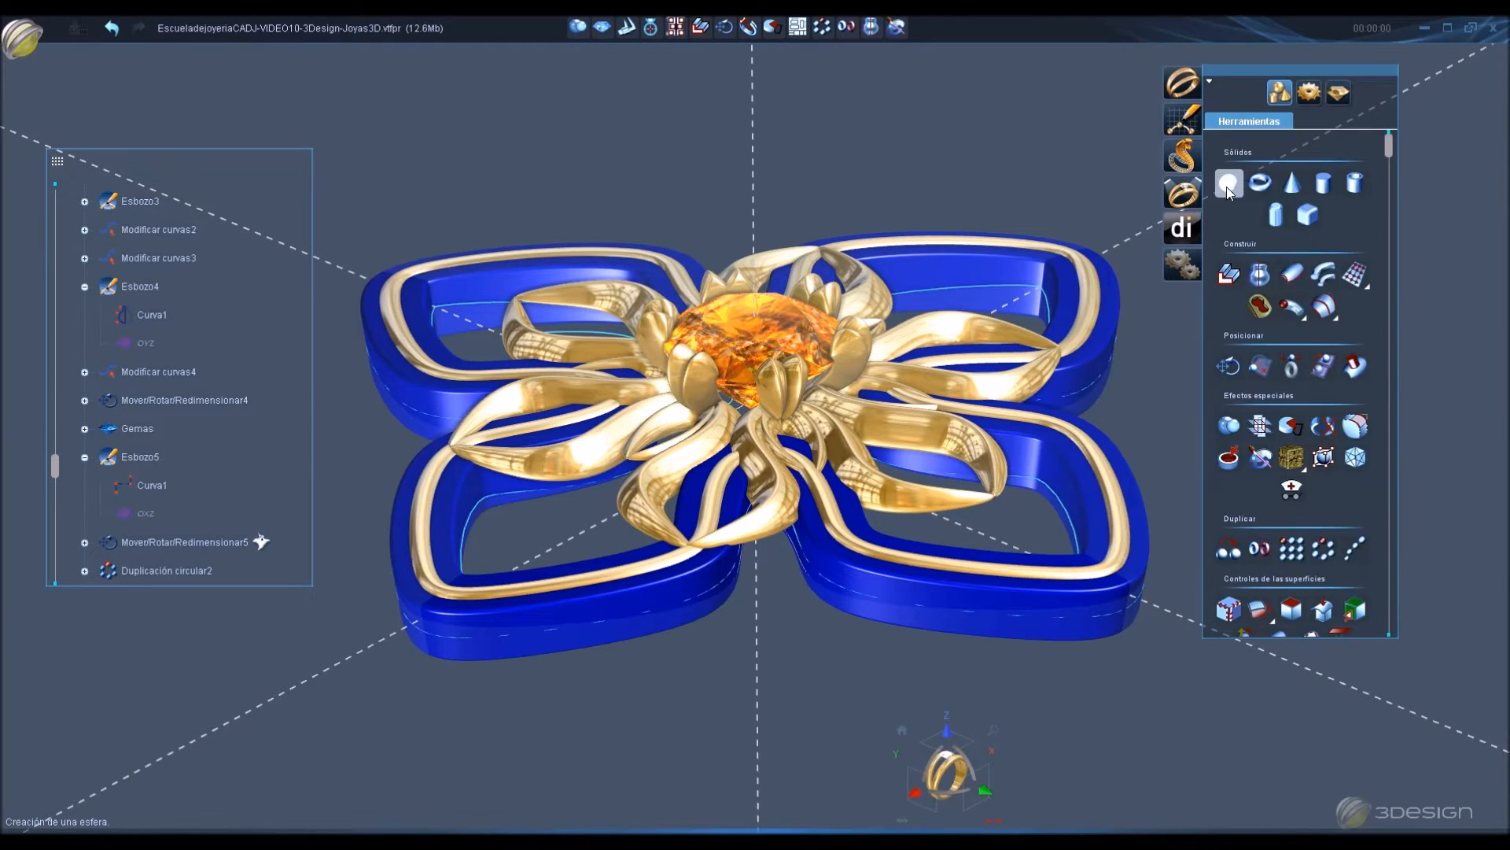
{"action": "left_click", "coordinate": [1228, 182]}
{"action": "left_click", "coordinate": [1021, 190]}
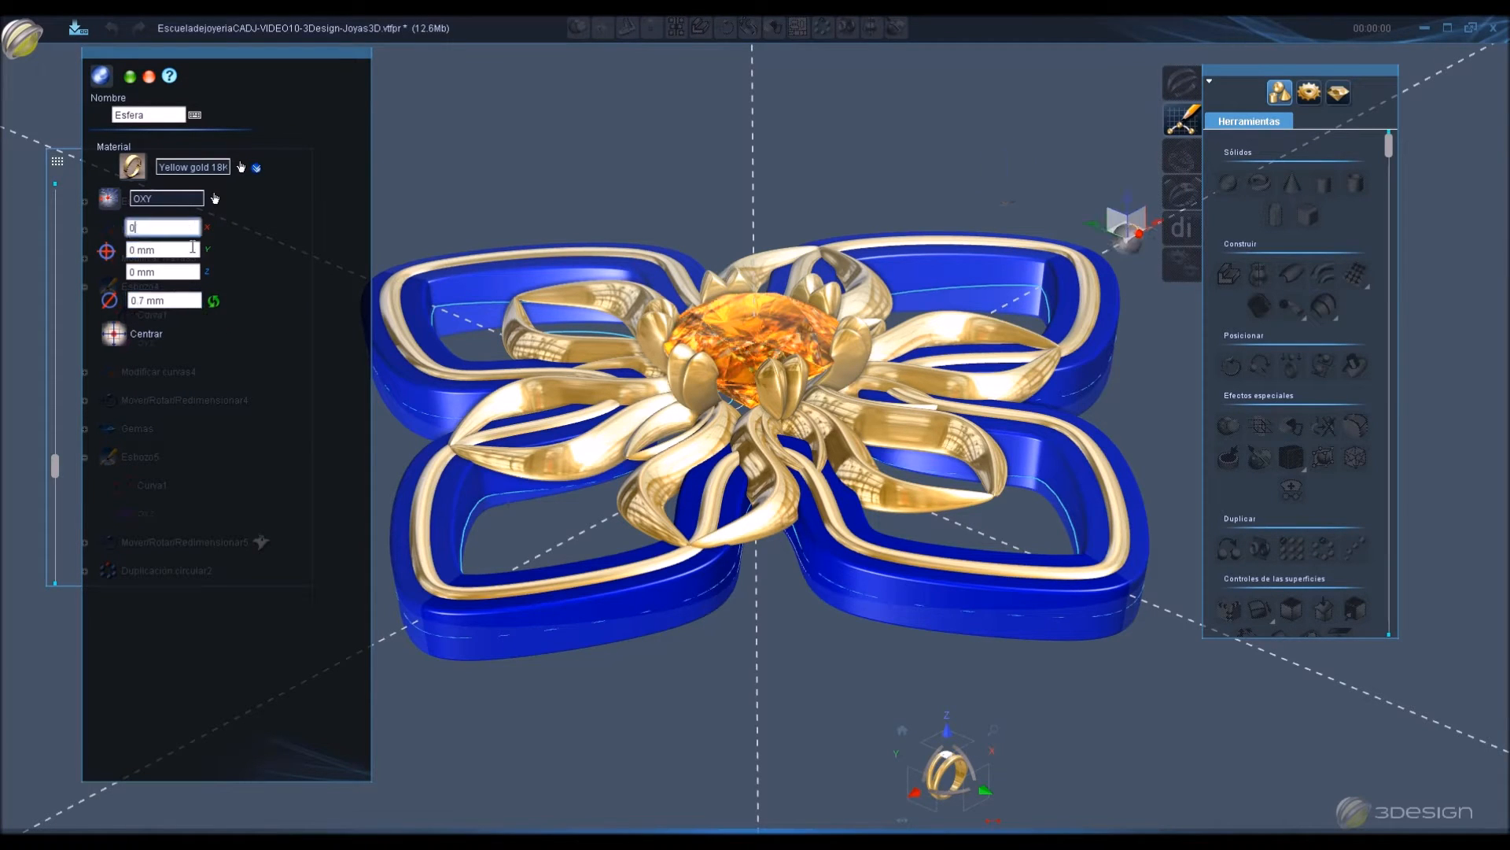
{"action": "key", "text": "Return"}
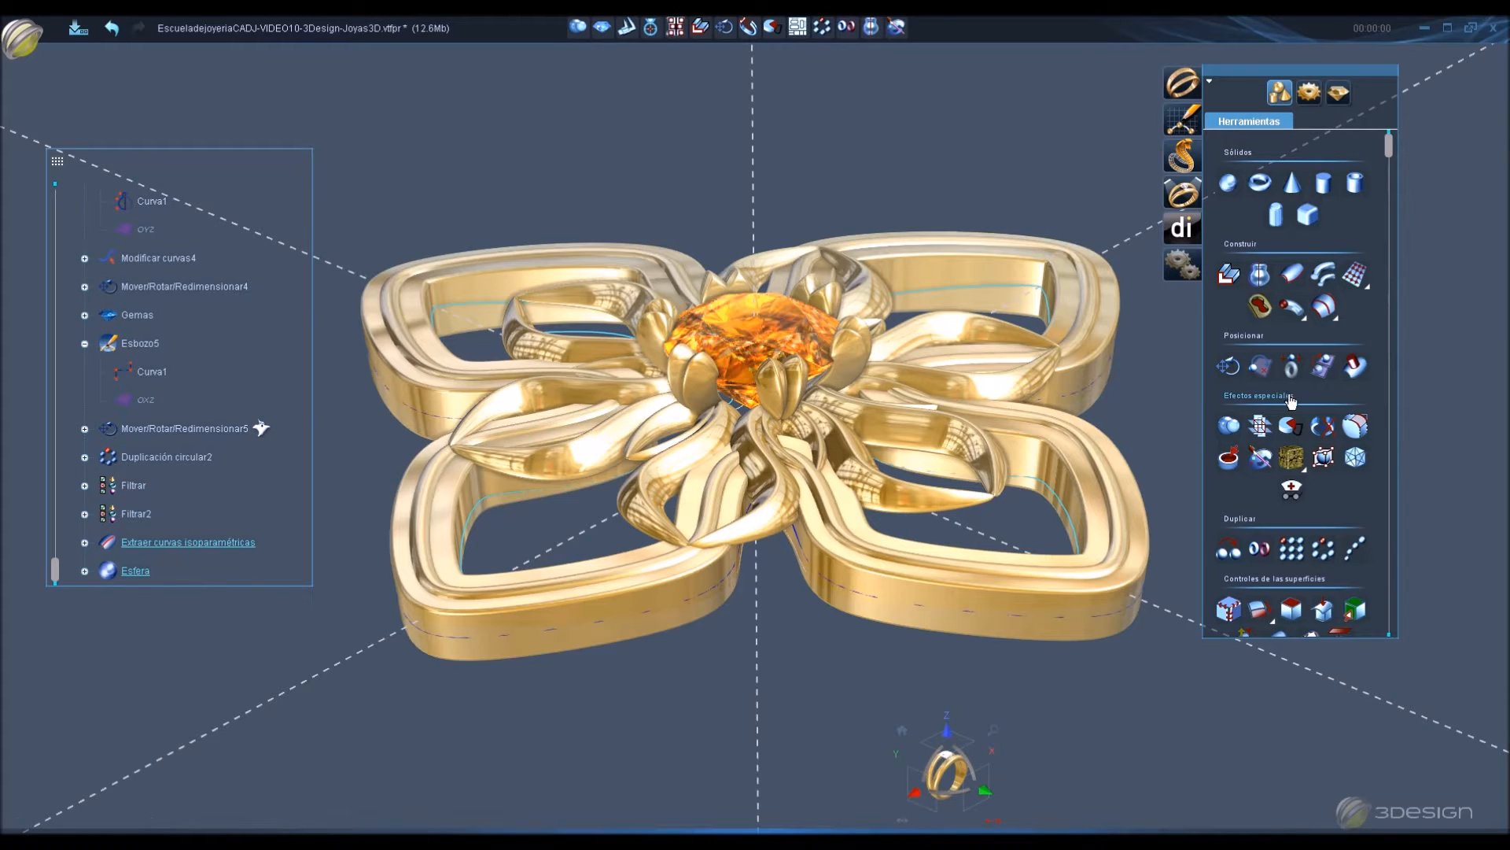
Duplicate the sphere along the extracted curve at a fixed, adjusted spacing, trying 0.6 mm and 0.5 mm, and create the bead row.
{"action": "left_click", "coordinate": [1348, 548]}
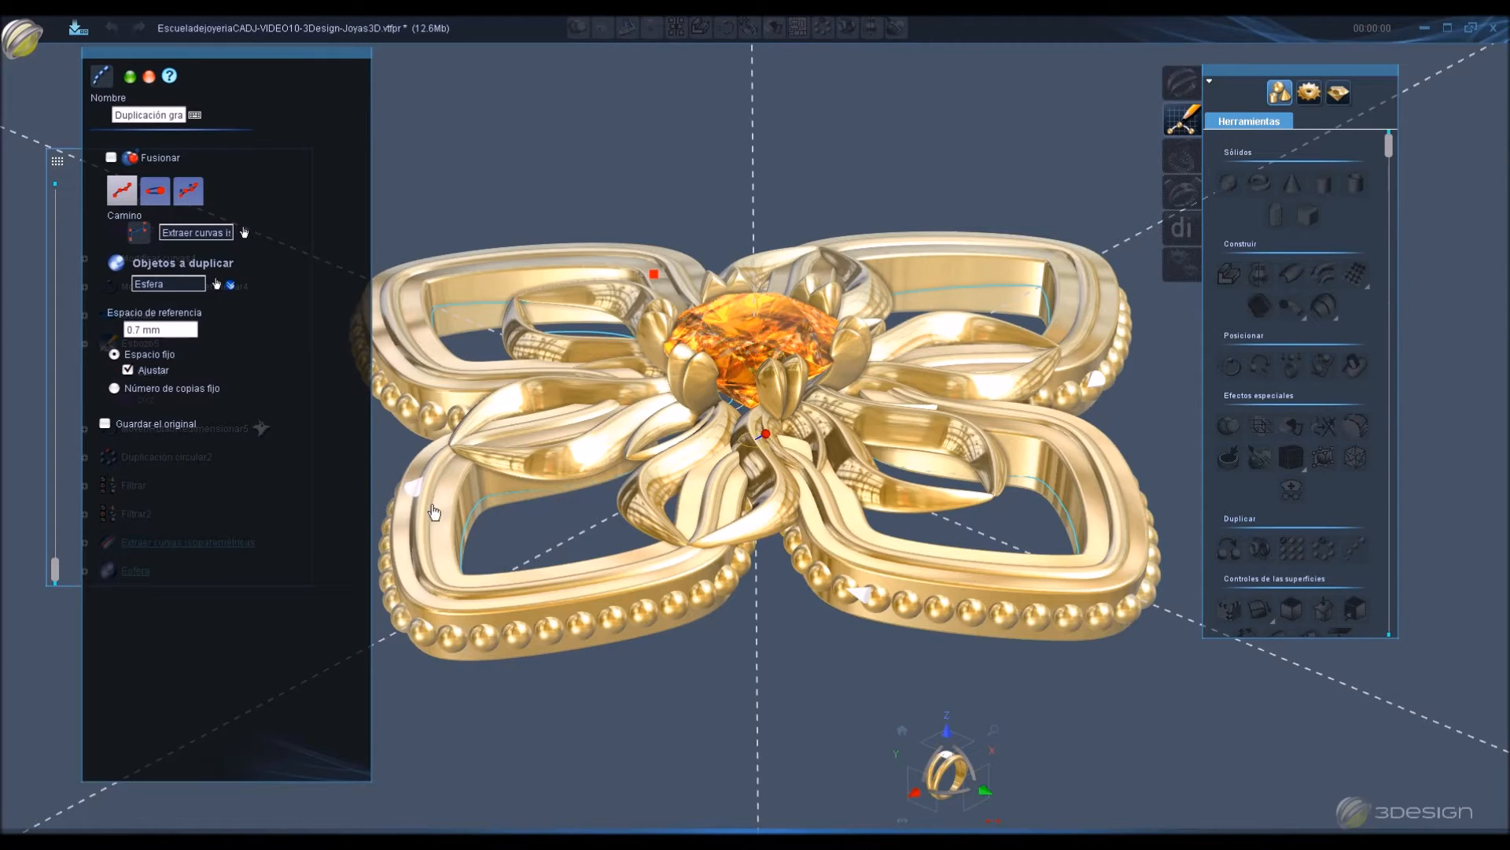
{"action": "left_click", "coordinate": [170, 115]}
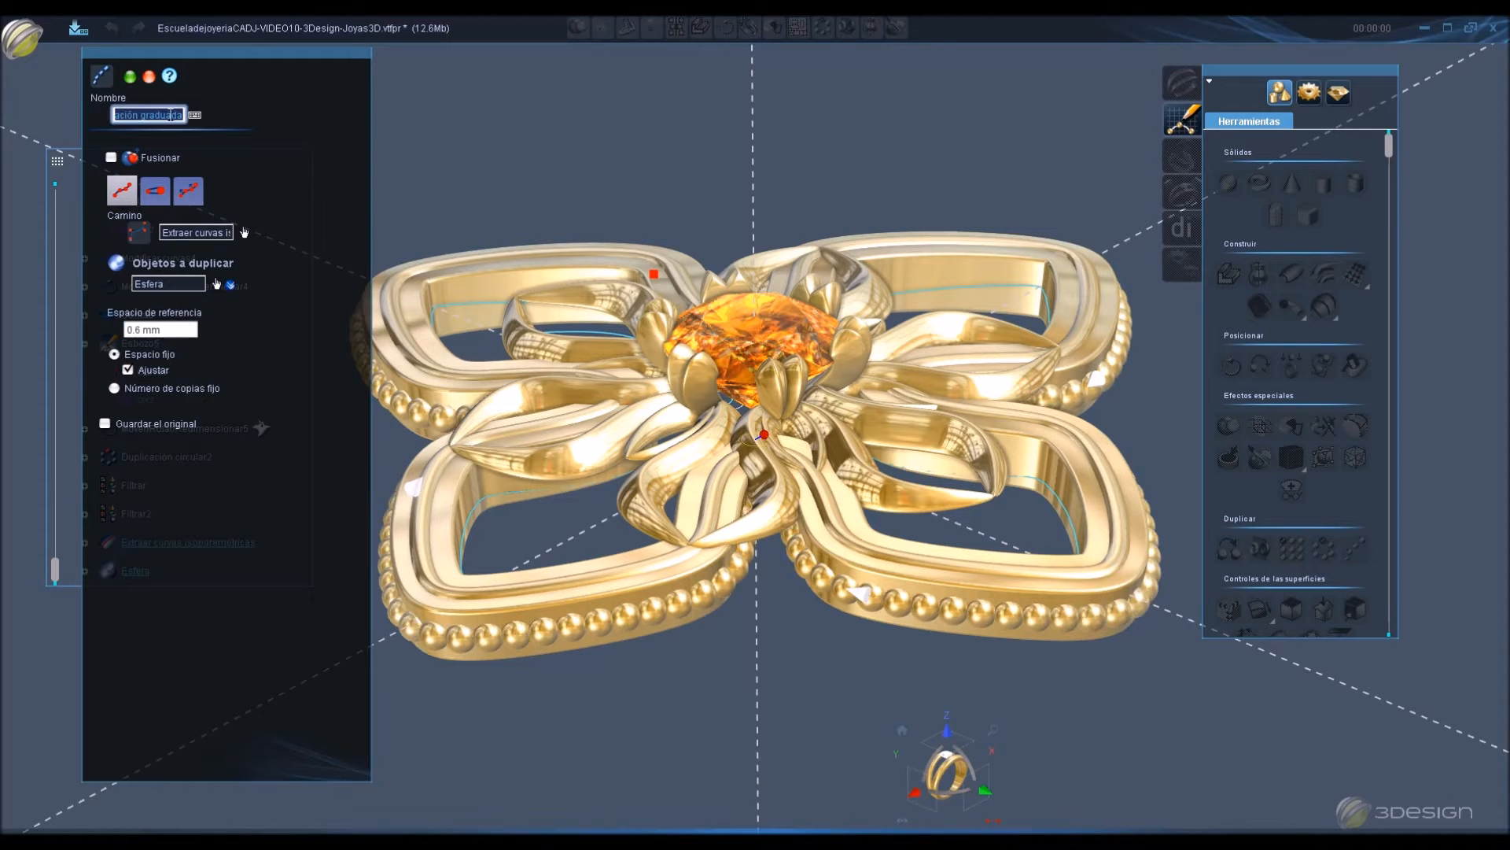
{"action": "left_click", "coordinate": [193, 330]}
{"action": "key", "text": "BackSpace"}
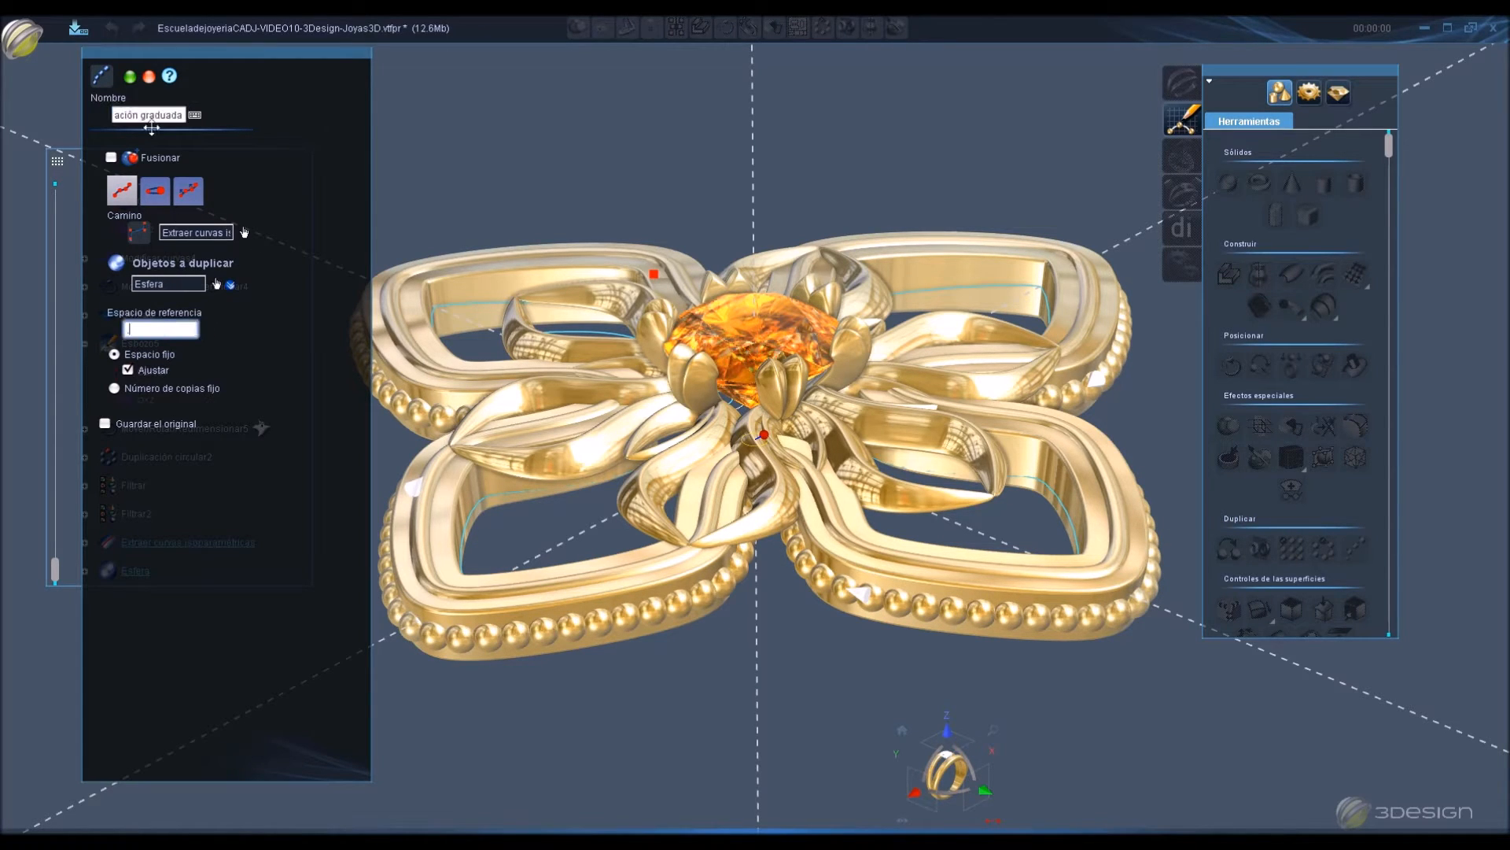
{"action": "type", "text": ".5"}
{"action": "left_click", "coordinate": [152, 116]}
{"action": "left_click", "coordinate": [172, 329]}
{"action": "key", "text": "BackSpace"}
{"action": "left_click", "coordinate": [170, 117]}
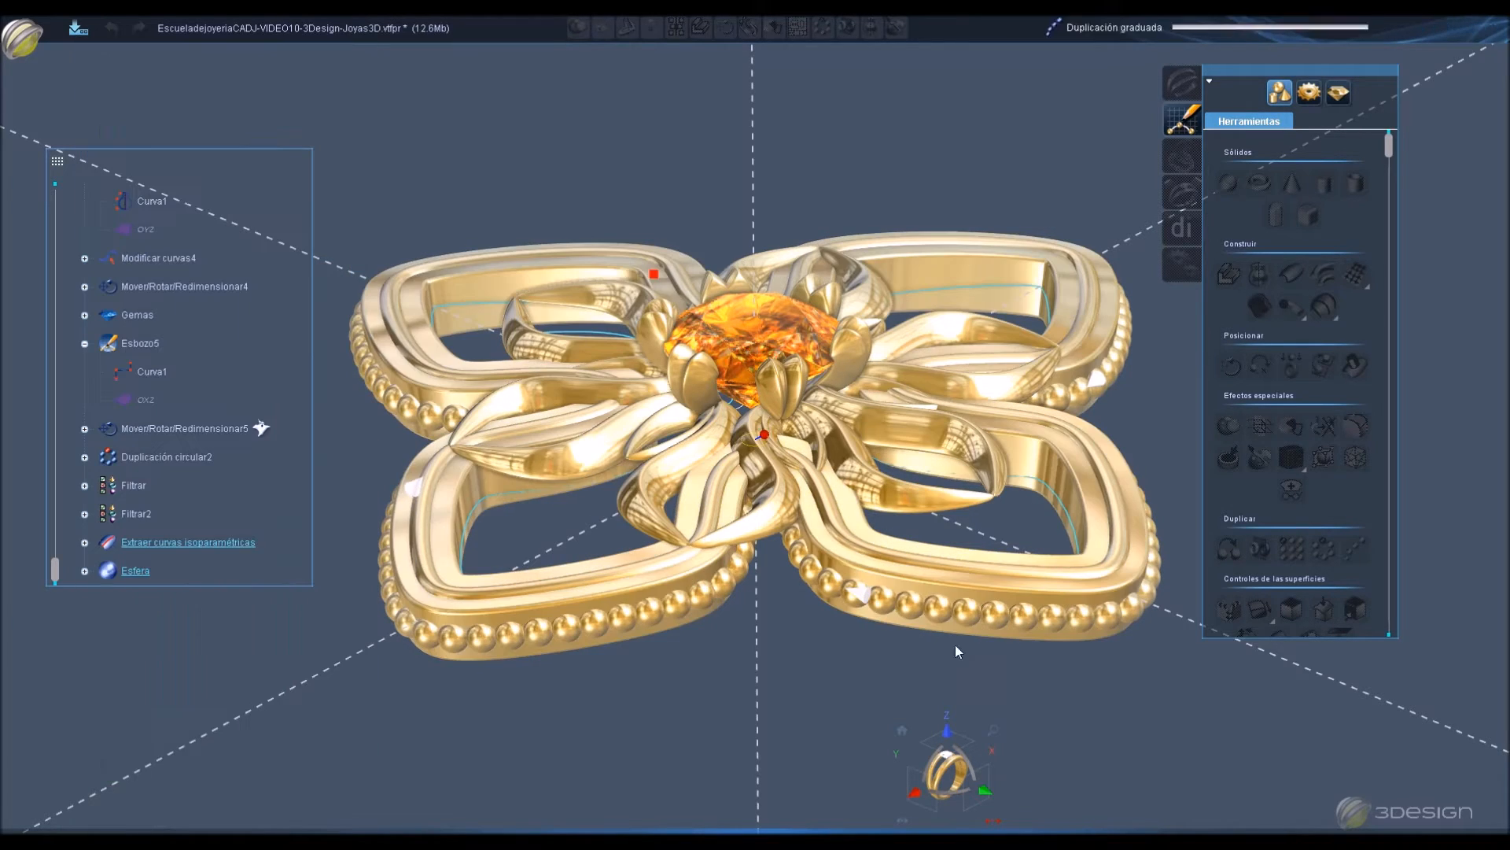
{"action": "right_click", "coordinate": [883, 597]}
{"action": "scroll", "coordinate": [937, 643], "scroll_direction": "down", "scroll_amount": 5}
{"action": "middle_click_drag", "start_coordinate": [938, 649], "coordinate": [450, 565]}
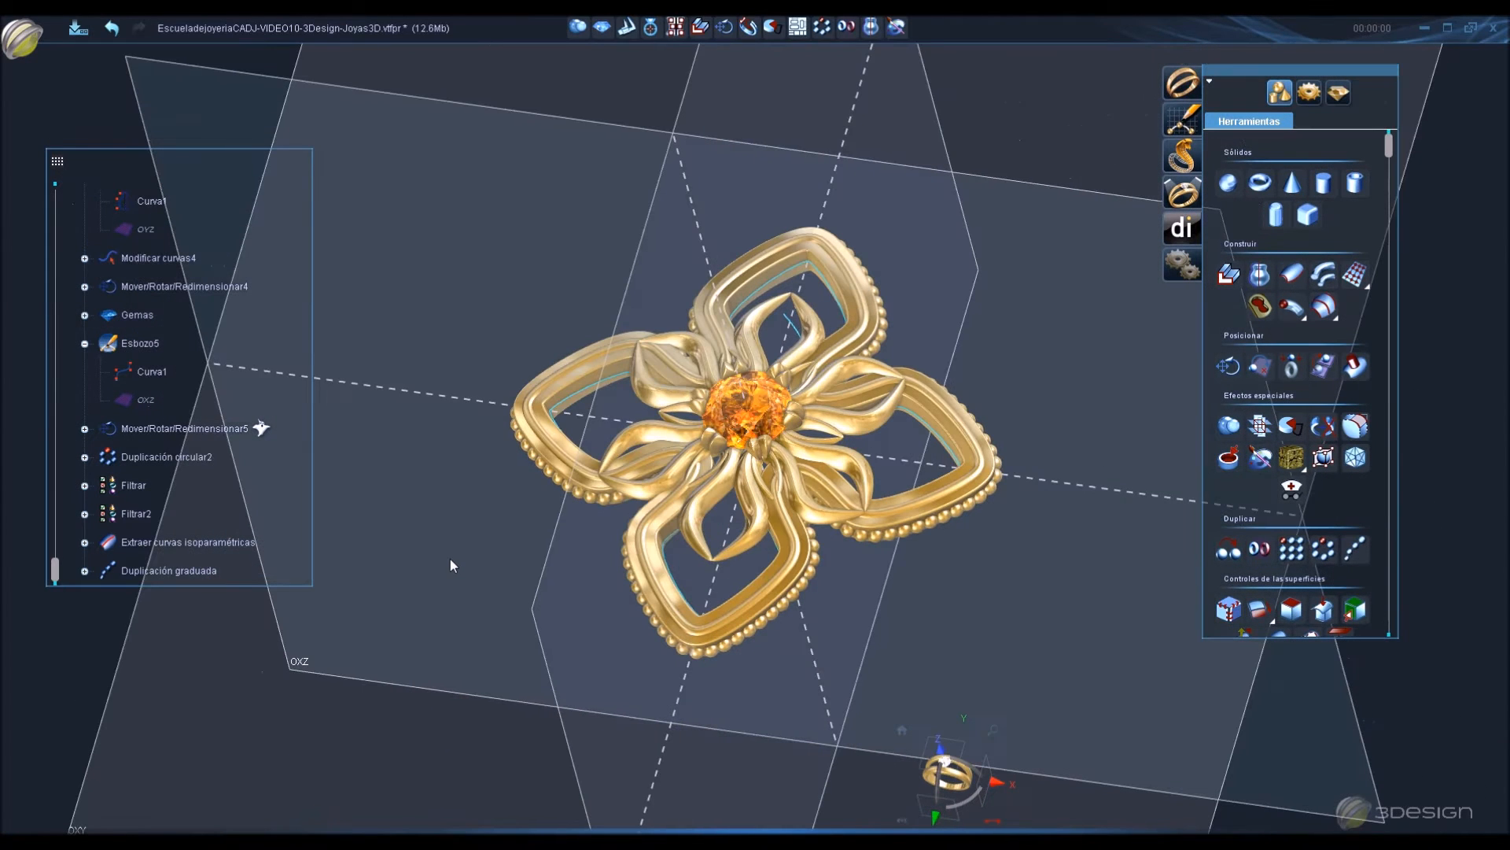
{"action": "left_click", "coordinate": [903, 733]}
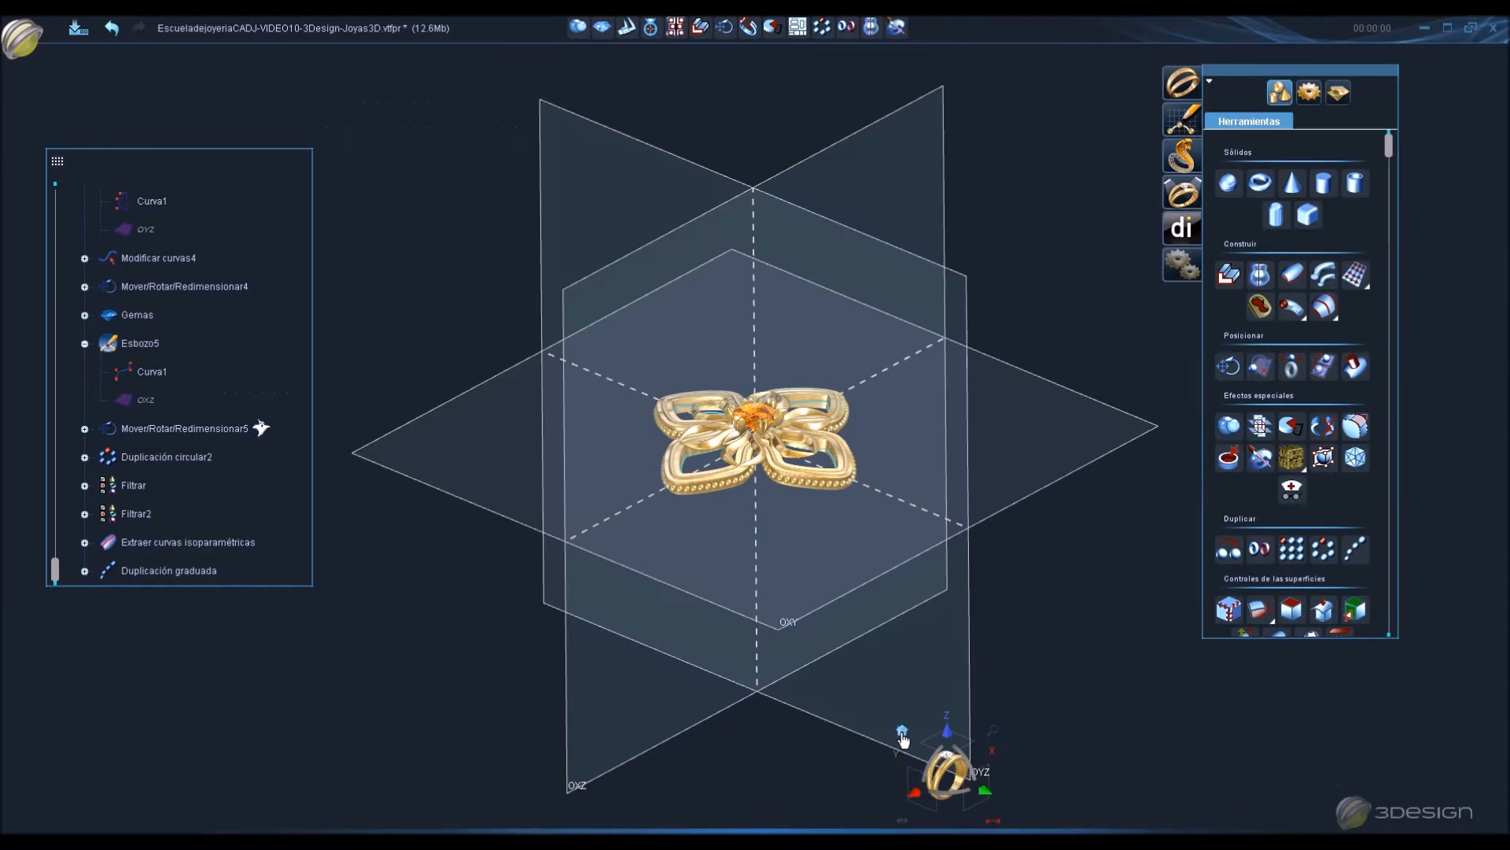
{"action": "scroll", "coordinate": [853, 464], "scroll_direction": "up", "scroll_amount": 5}
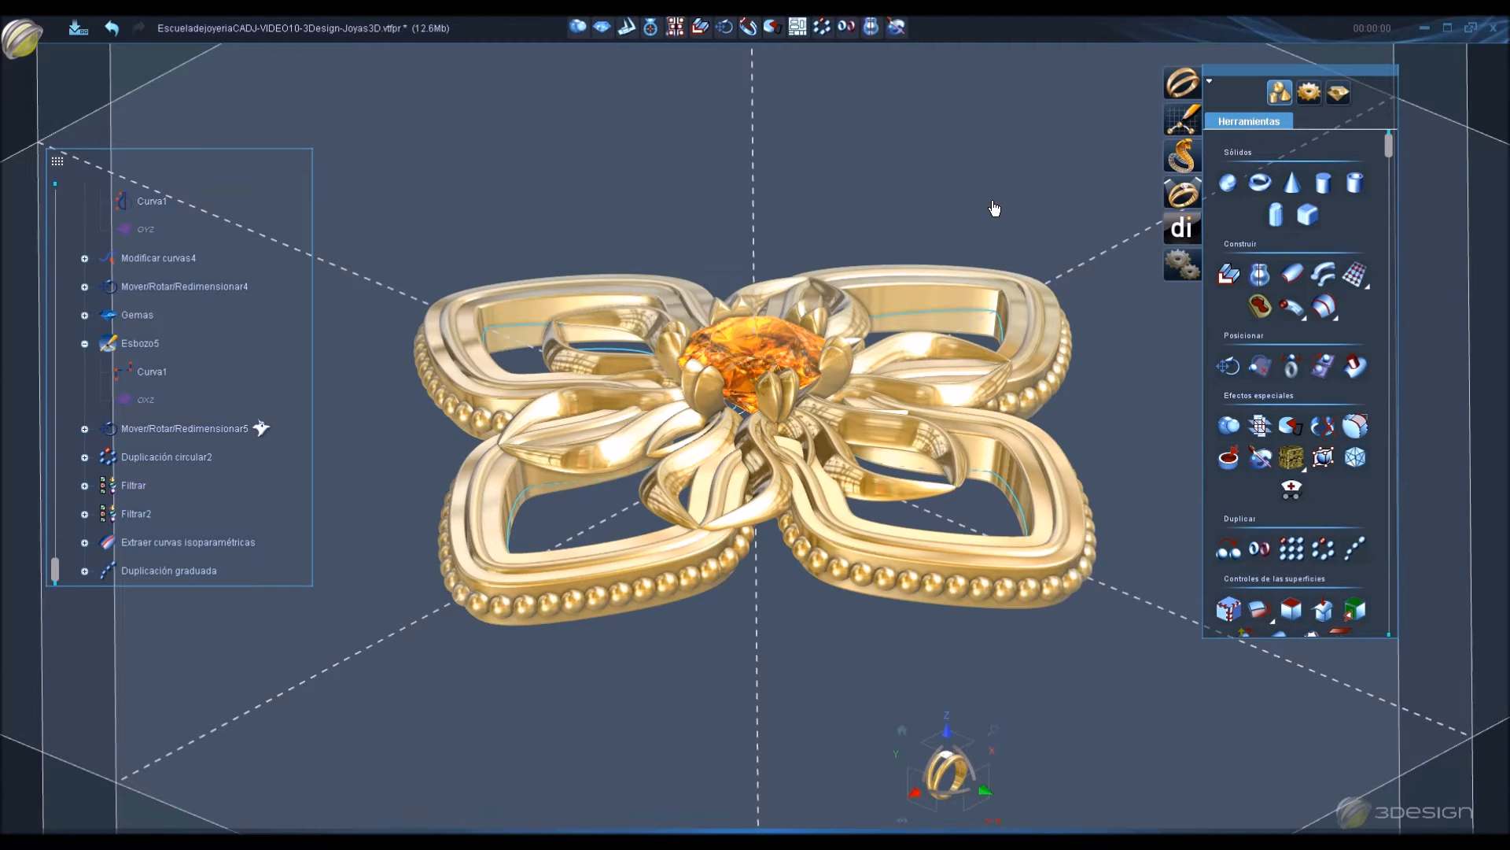
{"action": "key", "text": "ctrl+z"}
{"action": "key", "text": "ctrl+z"}
{"action": "key", "text": "ctrl+z"}
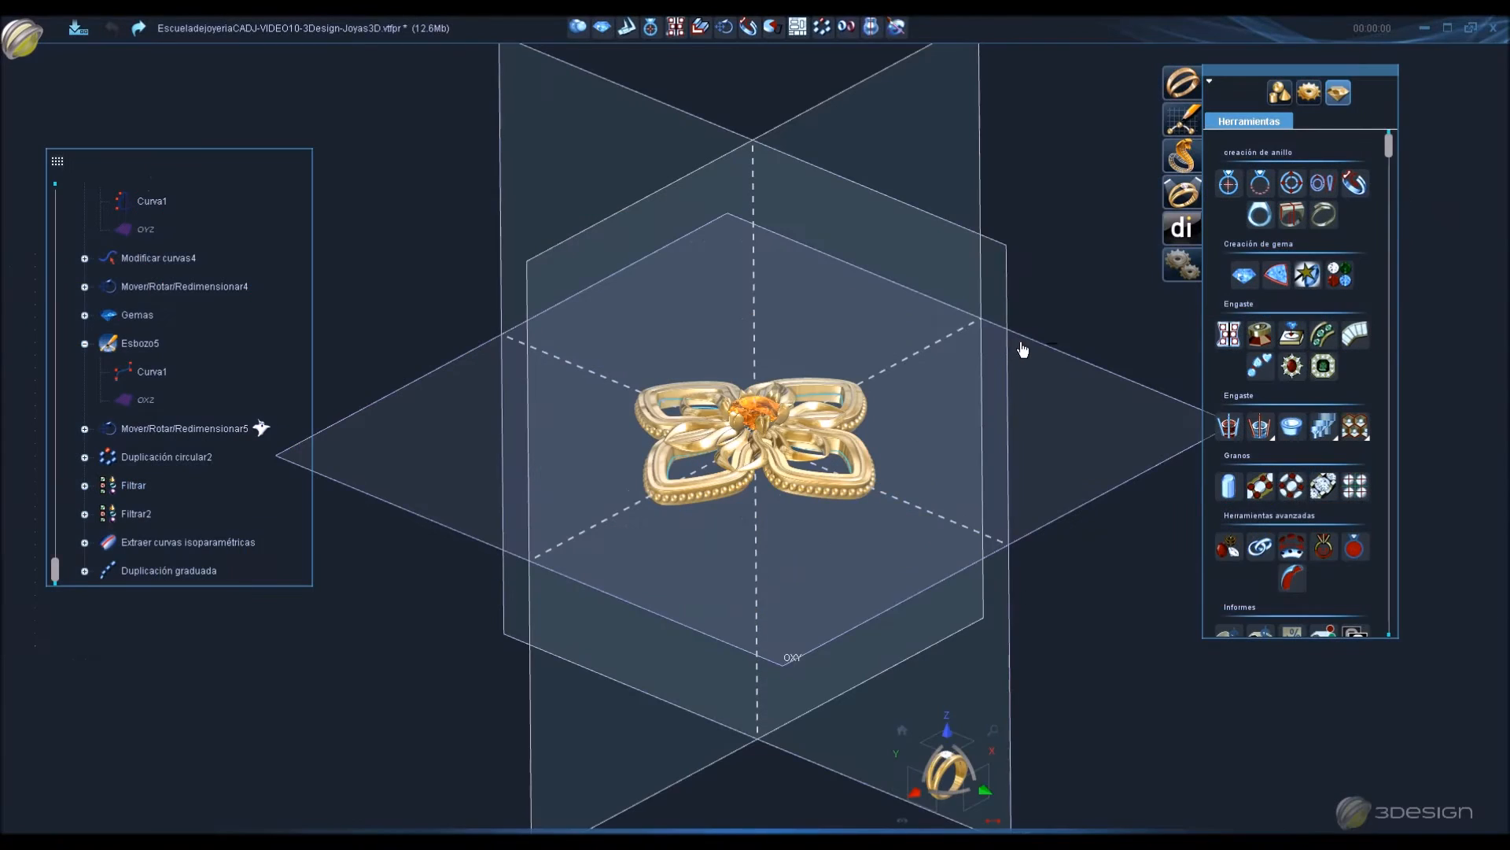
Start a tourmaline gem on the OXY plane with the pear cut (Pera) and place it over one petal.
{"action": "left_click", "coordinate": [1244, 273]}
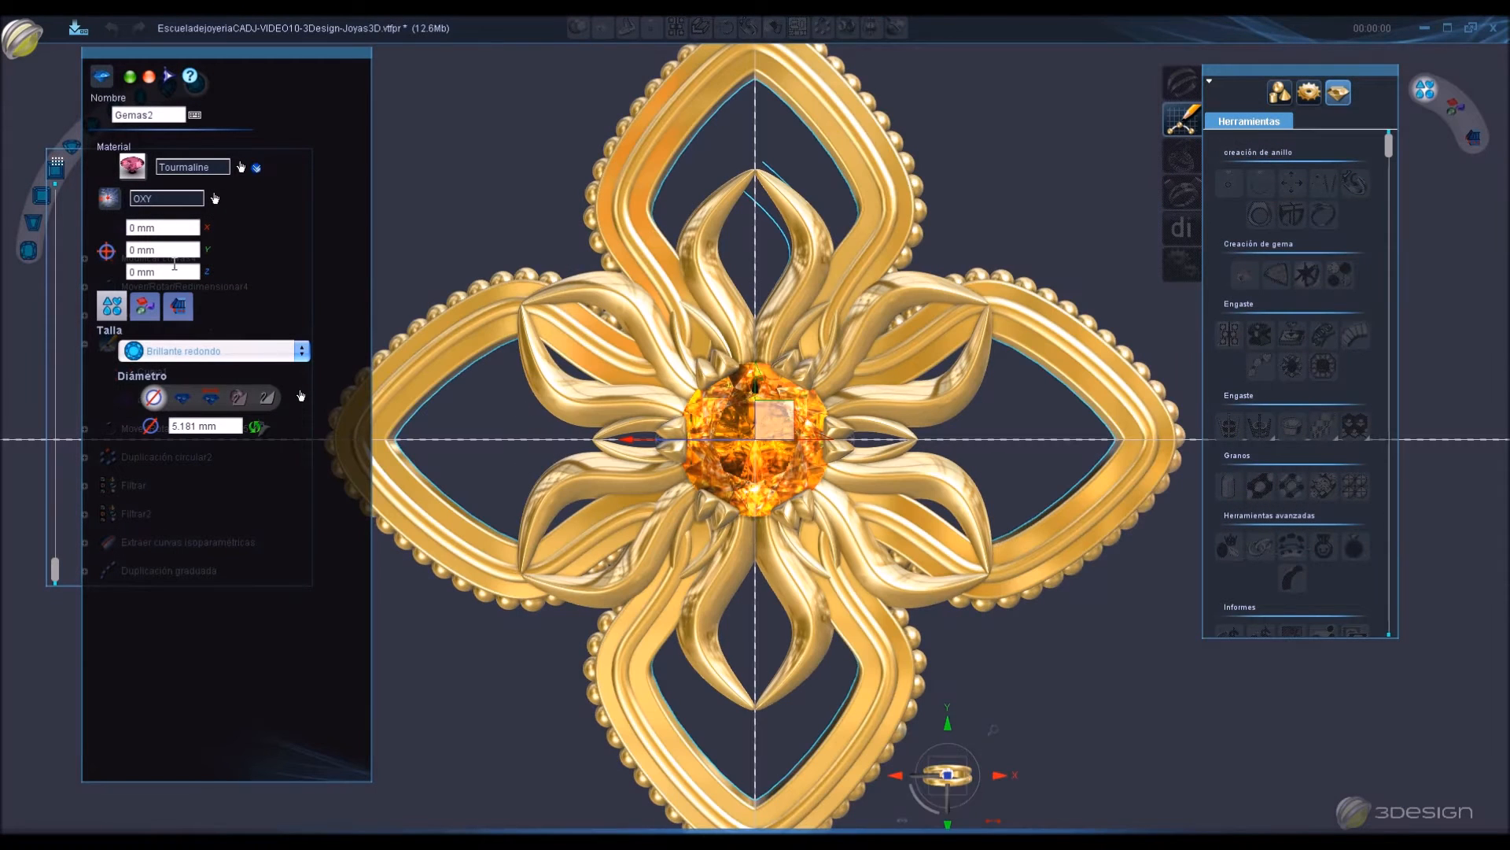
{"action": "left_click", "coordinate": [178, 347]}
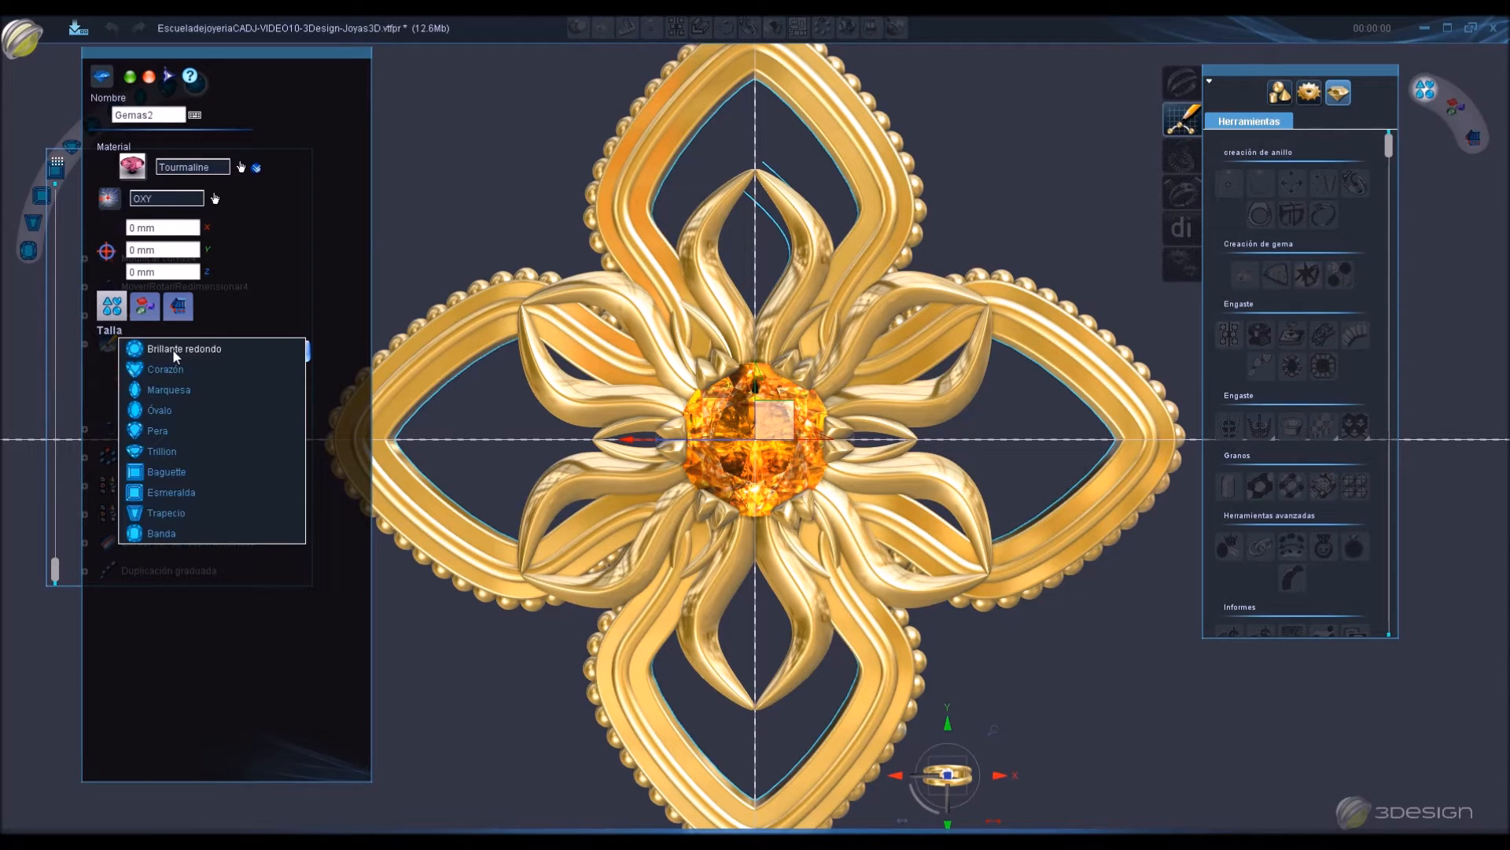
{"action": "left_click", "coordinate": [158, 430]}
{"action": "left_click", "coordinate": [747, 580]}
{"action": "left_click_drag", "start_coordinate": [747, 580], "coordinate": [748, 632]}
Raise the pear gem above the petal and move it to about Y -5.3 mm and Z 2.4 mm.
{"action": "middle_click_drag", "start_coordinate": [863, 703], "coordinate": [683, 576]}
{"action": "scroll", "coordinate": [566, 543], "scroll_direction": "up", "scroll_amount": 5}
{"action": "left_click_drag", "start_coordinate": [683, 456], "coordinate": [617, 362]}
{"action": "left_click", "coordinate": [958, 792]}
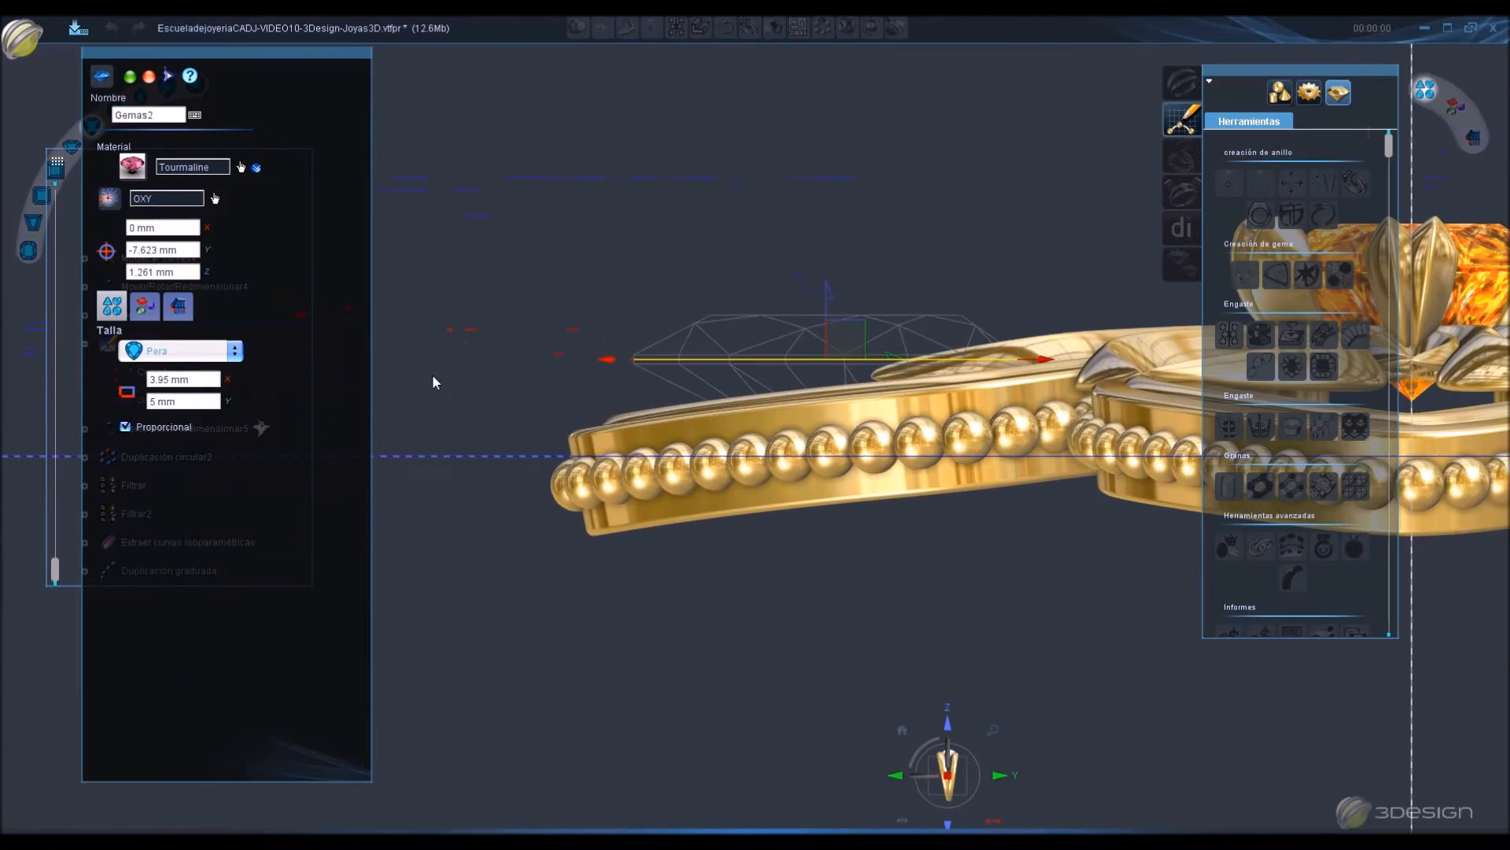
{"action": "middle_click_drag", "start_coordinate": [642, 372], "coordinate": [732, 550]}
{"action": "scroll", "coordinate": [717, 521], "scroll_direction": "down", "scroll_amount": 3}
{"action": "left_click", "coordinate": [993, 816]}
{"action": "left_click_drag", "start_coordinate": [823, 378], "coordinate": [922, 313]}
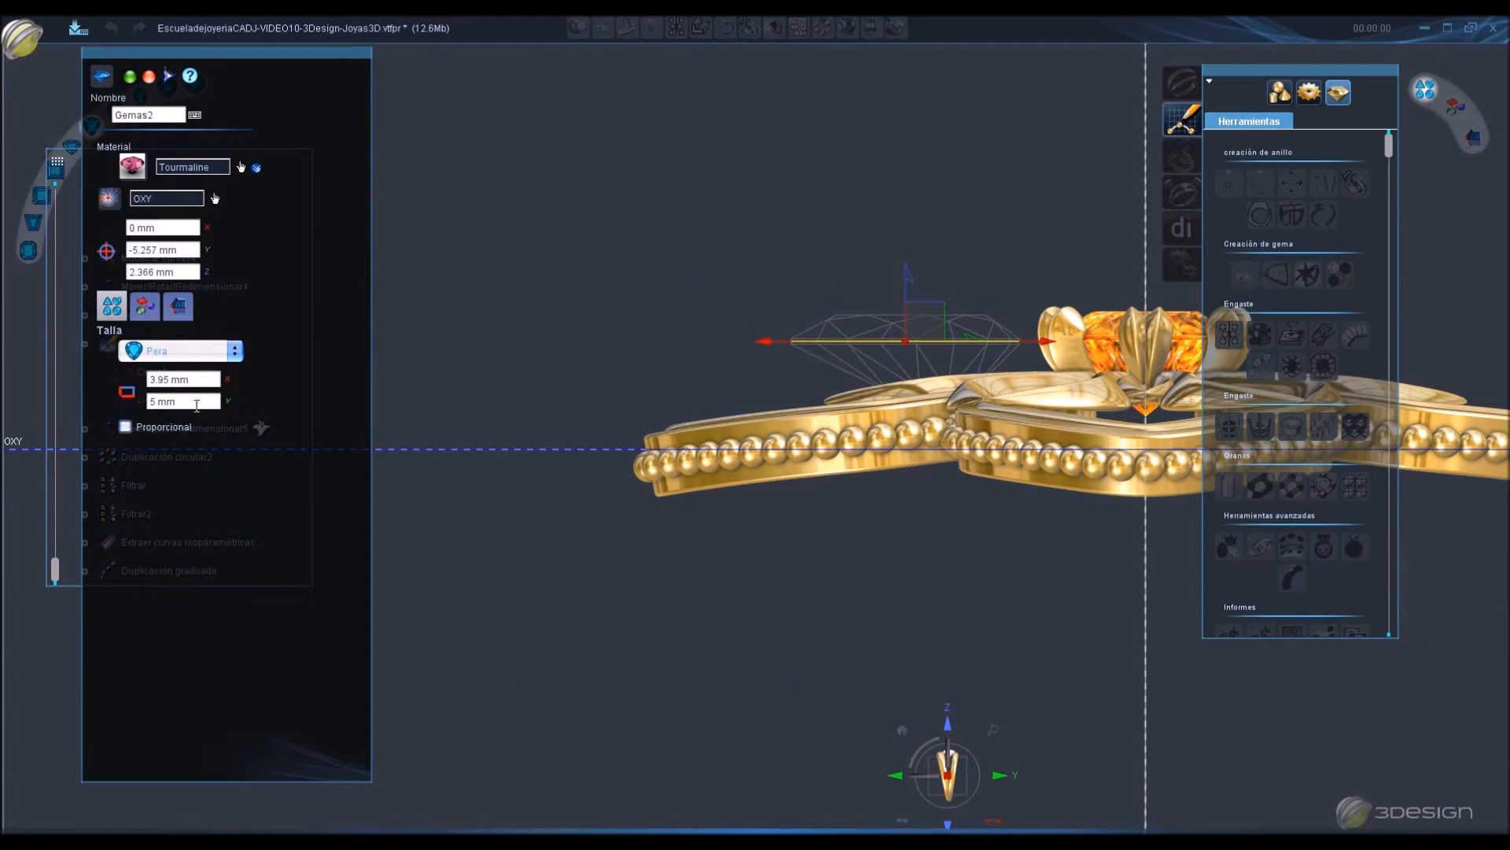
Set the pear gem's length to 6 mm without proportional scaling, fine-tune its position over the petal and create it.
{"action": "key", "text": "Tab"}
{"action": "type", "text": "6"}
{"action": "key", "text": "Tab"}
{"action": "middle_click_drag", "start_coordinate": [812, 375], "coordinate": [842, 515]}
{"action": "left_click_drag", "start_coordinate": [936, 388], "coordinate": [901, 356]}
{"action": "left_click_drag", "start_coordinate": [971, 421], "coordinate": [961, 419]}
{"action": "key", "text": "space"}
{"action": "scroll", "coordinate": [800, 558], "scroll_direction": "down", "scroll_amount": 3}
{"action": "middle_click_drag", "start_coordinate": [800, 558], "coordinate": [1007, 792]}
{"action": "middle_click_drag", "start_coordinate": [678, 214], "coordinate": [1001, 686]}
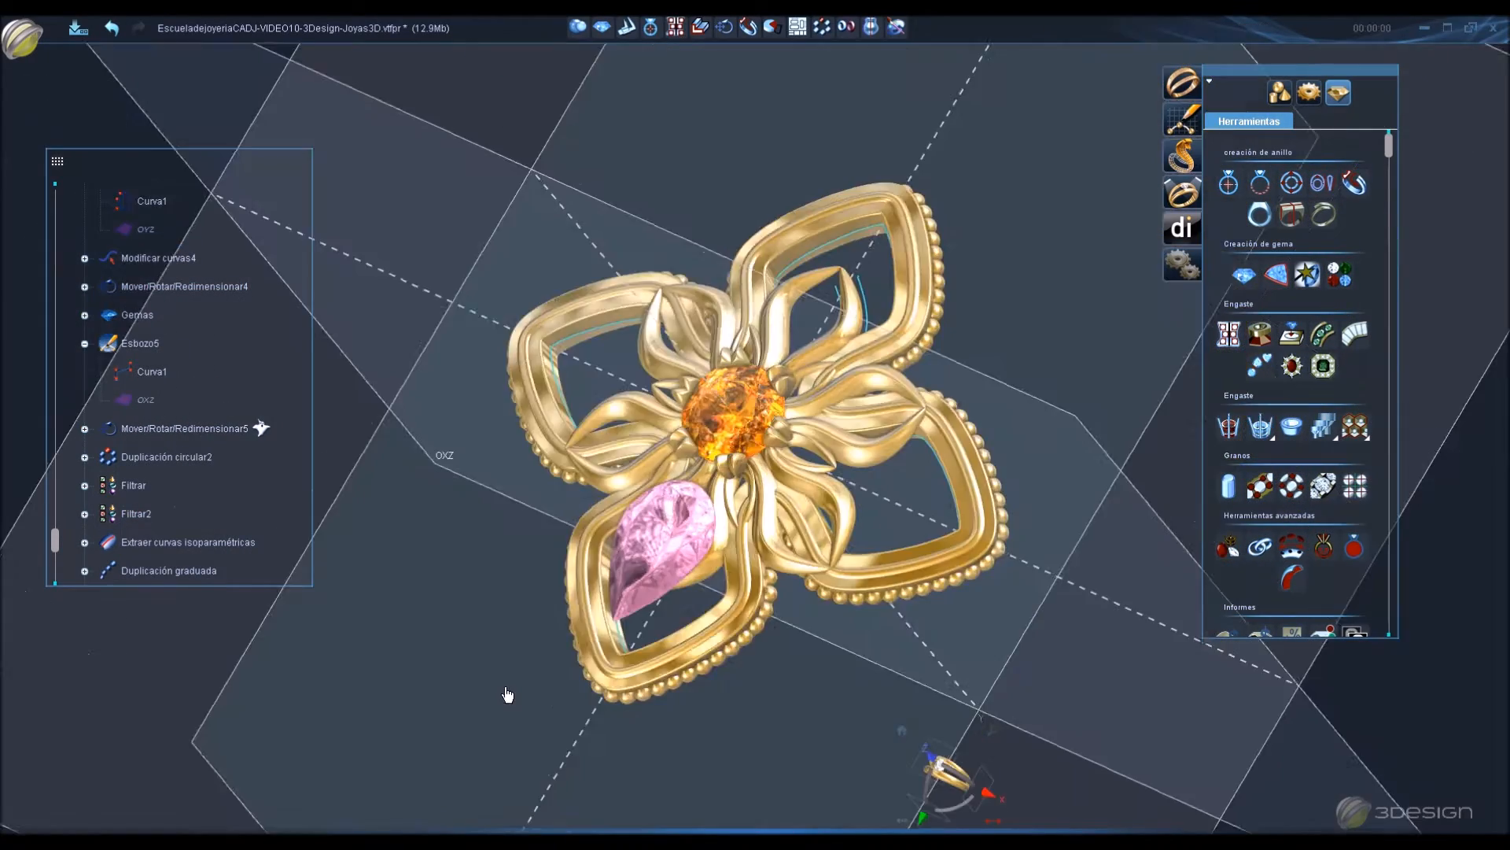
Start yellow gold prongs (Garras) anchored on the pear gem and open the settings of the individual prongs.
{"action": "middle_click_drag", "start_coordinate": [506, 697], "coordinate": [941, 627]}
{"action": "middle_click_drag", "start_coordinate": [640, 538], "coordinate": [862, 369]}
{"action": "scroll", "coordinate": [862, 370], "scroll_direction": "up", "scroll_amount": 3}
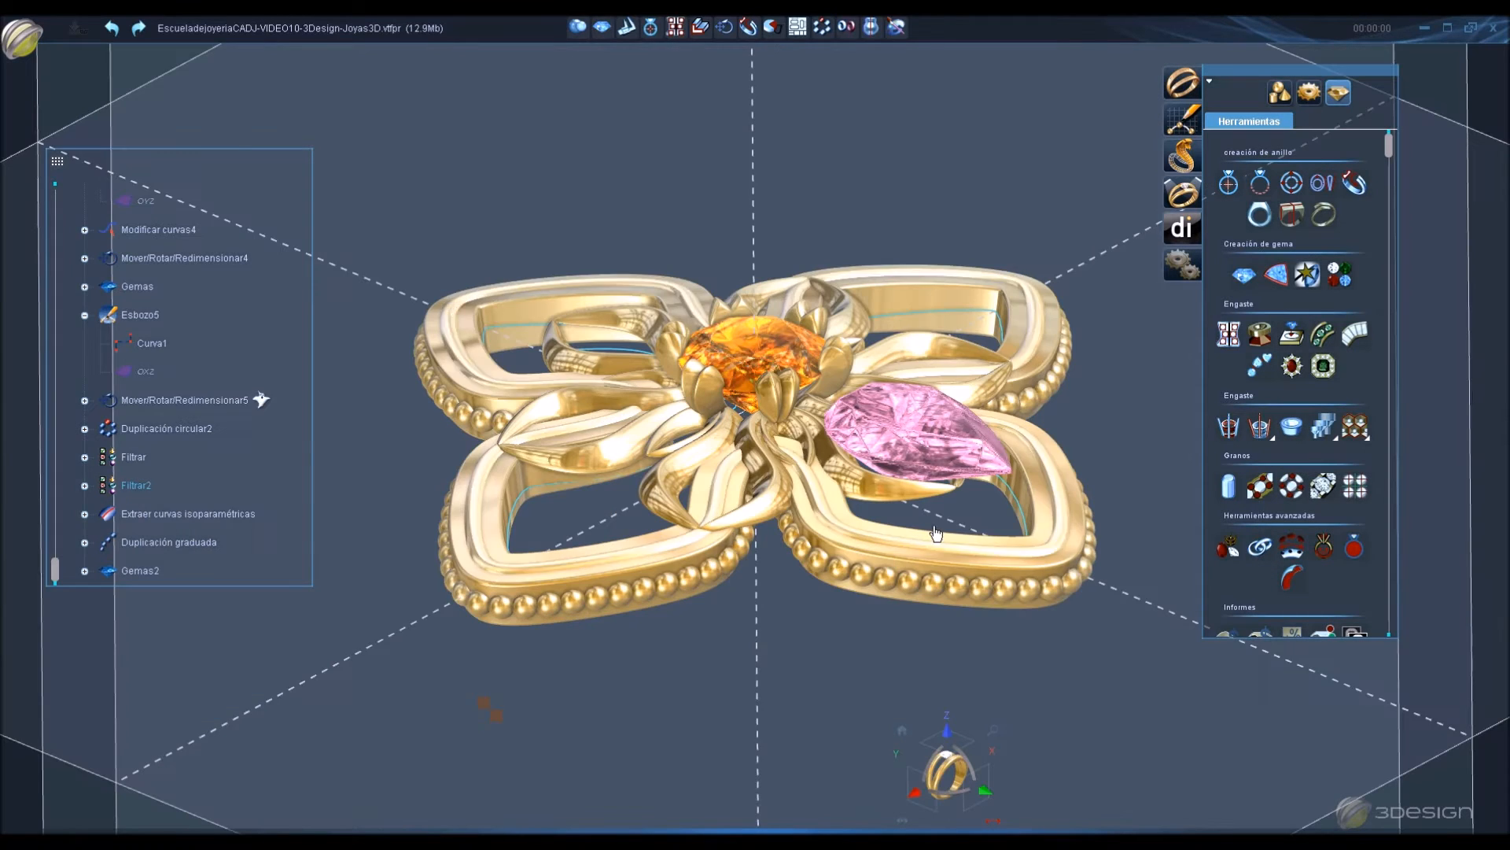
{"action": "scroll", "coordinate": [920, 522], "scroll_direction": "up", "scroll_amount": 5}
{"action": "left_click", "coordinate": [883, 377]}
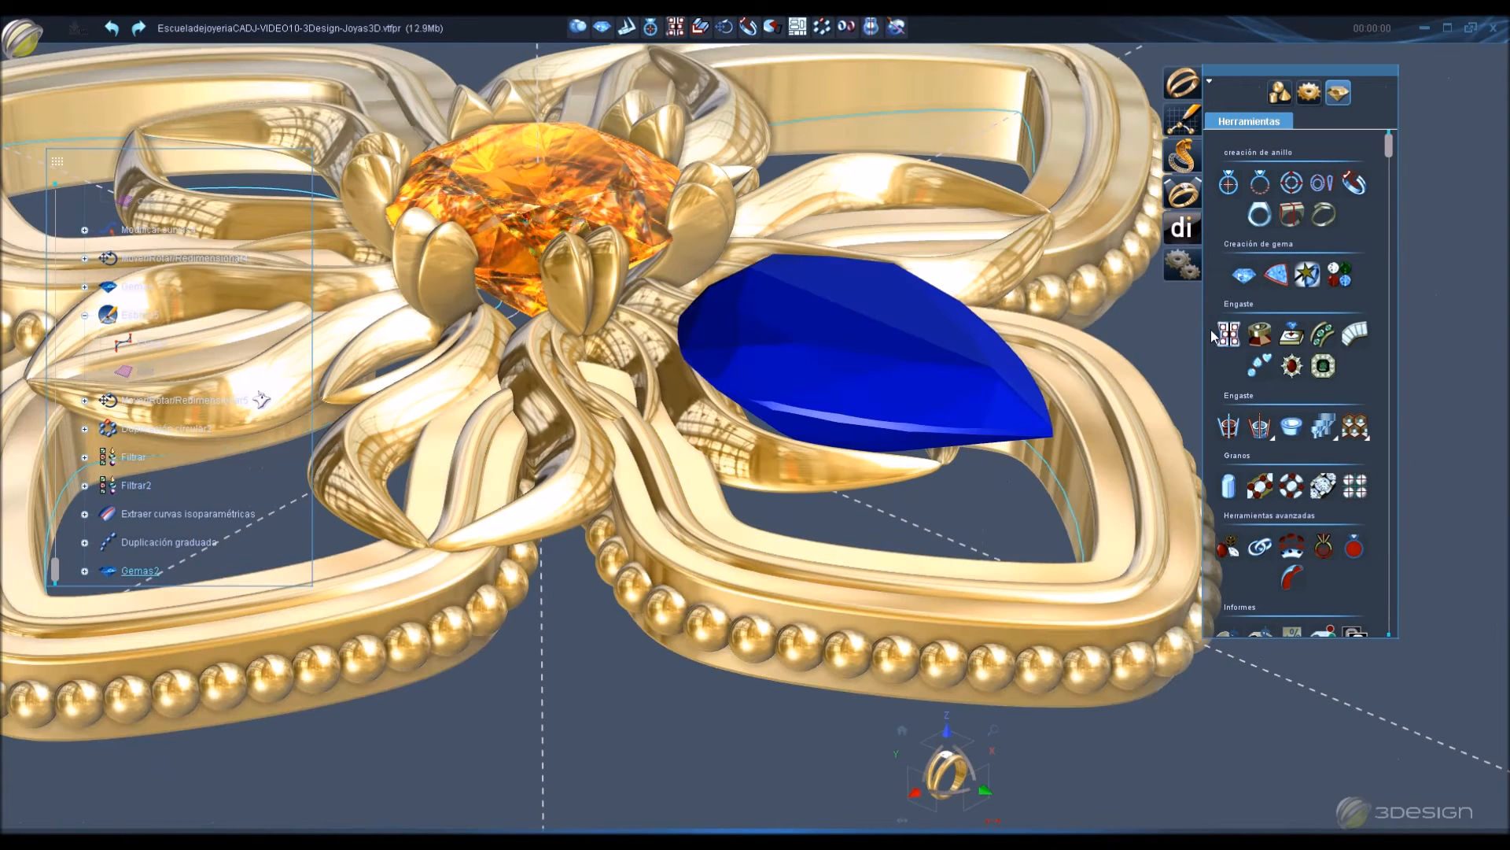
{"action": "left_click", "coordinate": [1261, 427]}
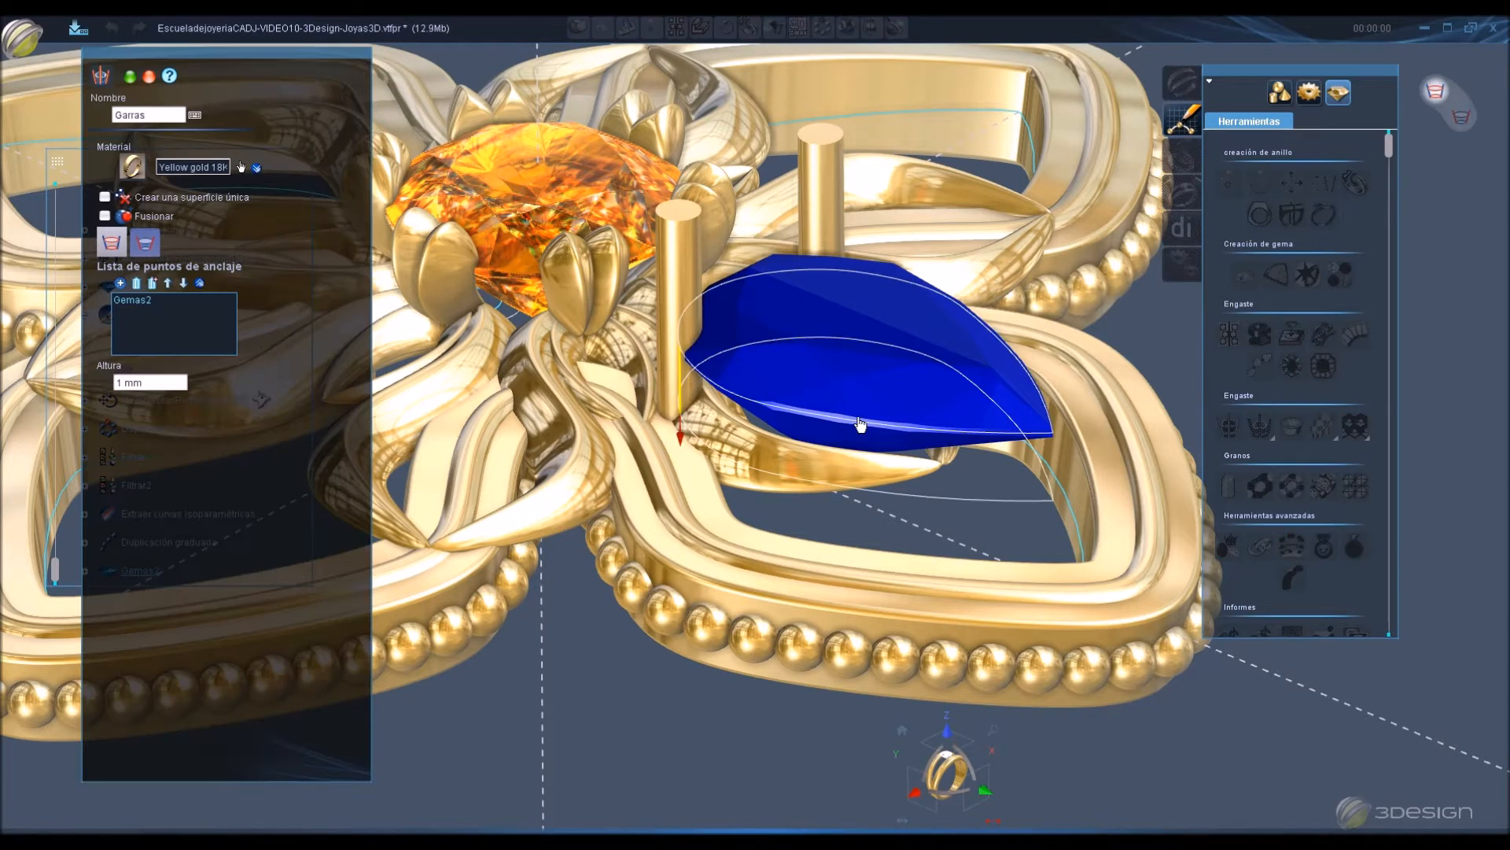
{"action": "left_click", "coordinate": [145, 243]}
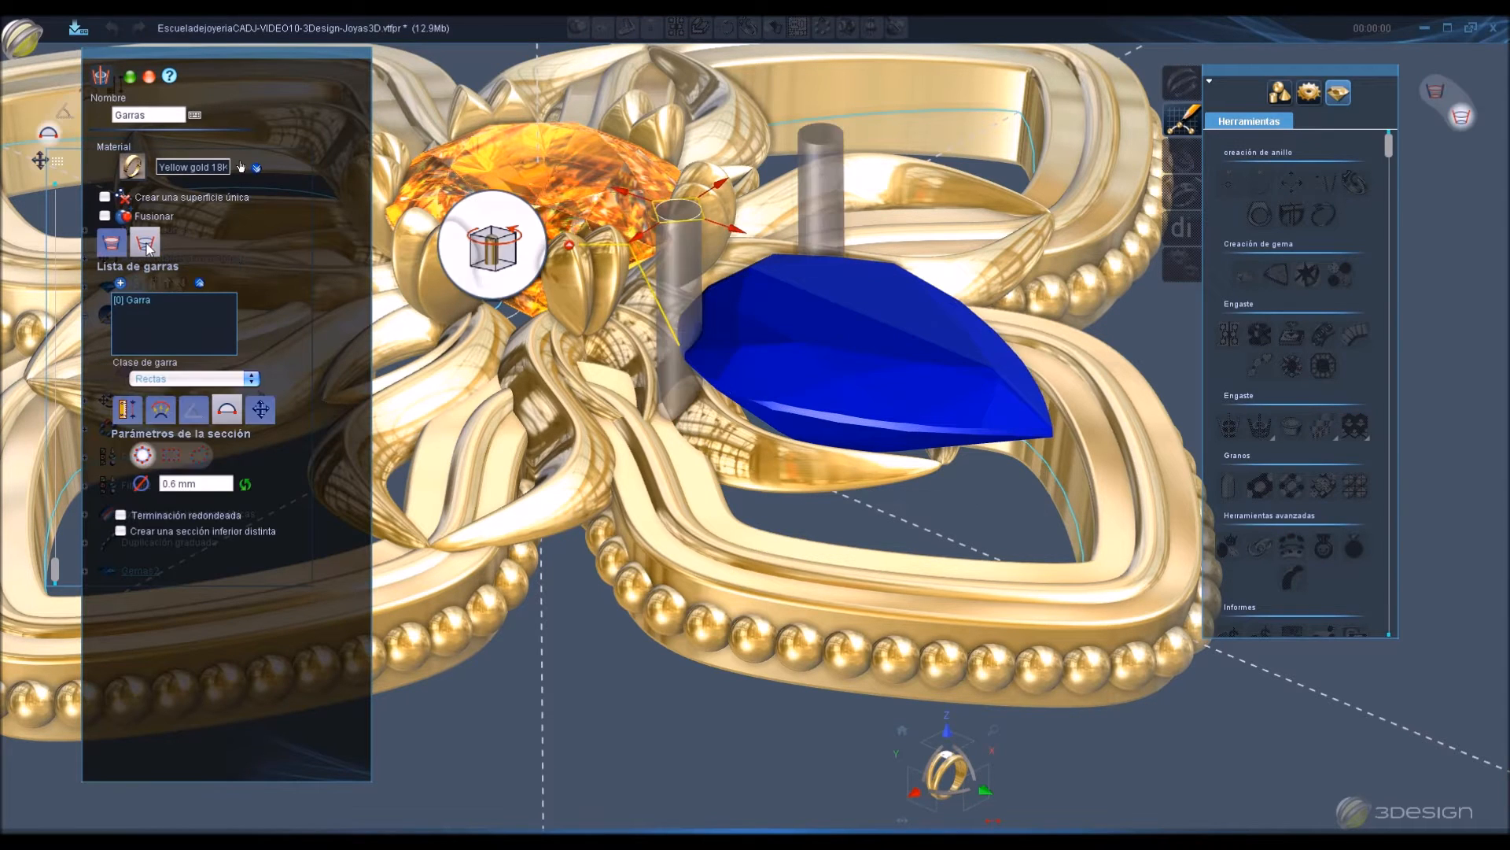
Adjust the pear gem's prongs to an upper height of about 0.5 mm and a lower height of about 0.3 mm.
{"action": "left_click", "coordinate": [127, 408]}
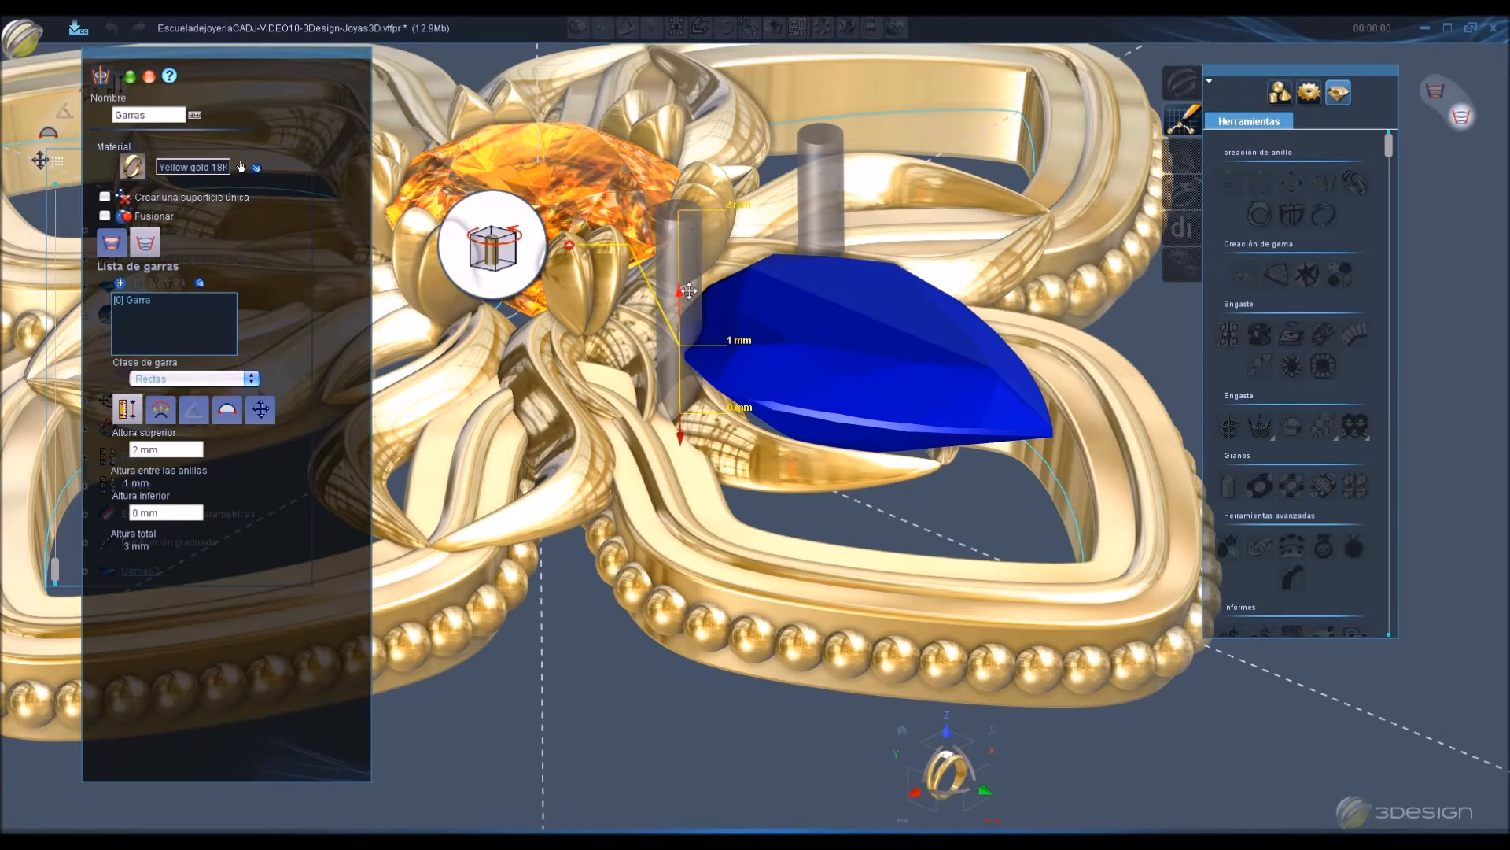
{"action": "left_click_drag", "start_coordinate": [689, 291], "coordinate": [689, 314]}
{"action": "scroll", "coordinate": [666, 289], "scroll_direction": "up", "scroll_amount": 5}
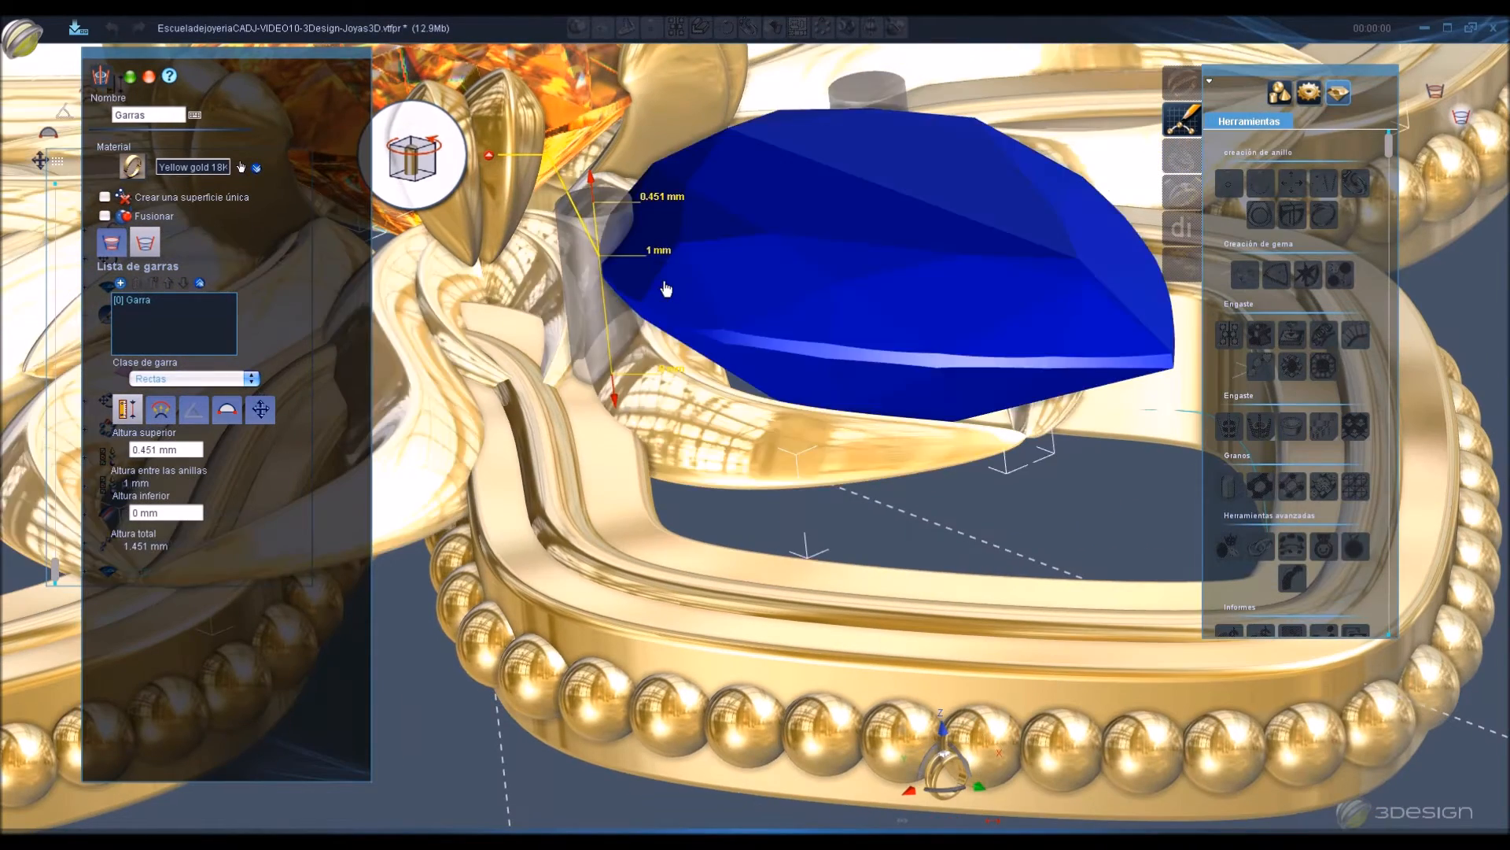
{"action": "left_click_drag", "start_coordinate": [593, 174], "coordinate": [592, 168]}
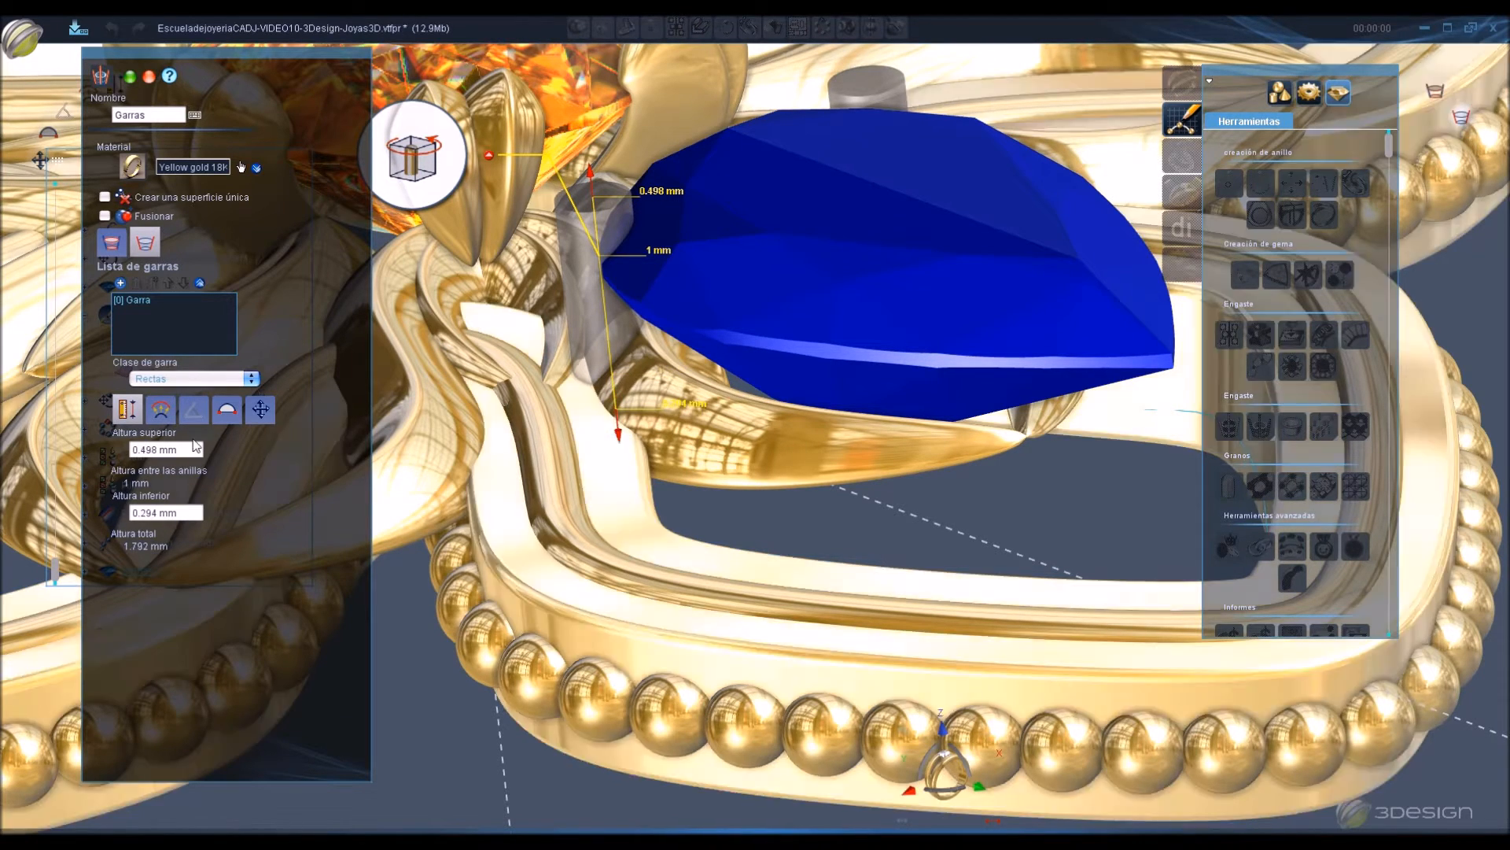
Give the pear gem's prongs a custom section, using Curva1 beneath the piece as the profile.
{"action": "left_click", "coordinate": [227, 409]}
{"action": "left_click", "coordinate": [201, 458]}
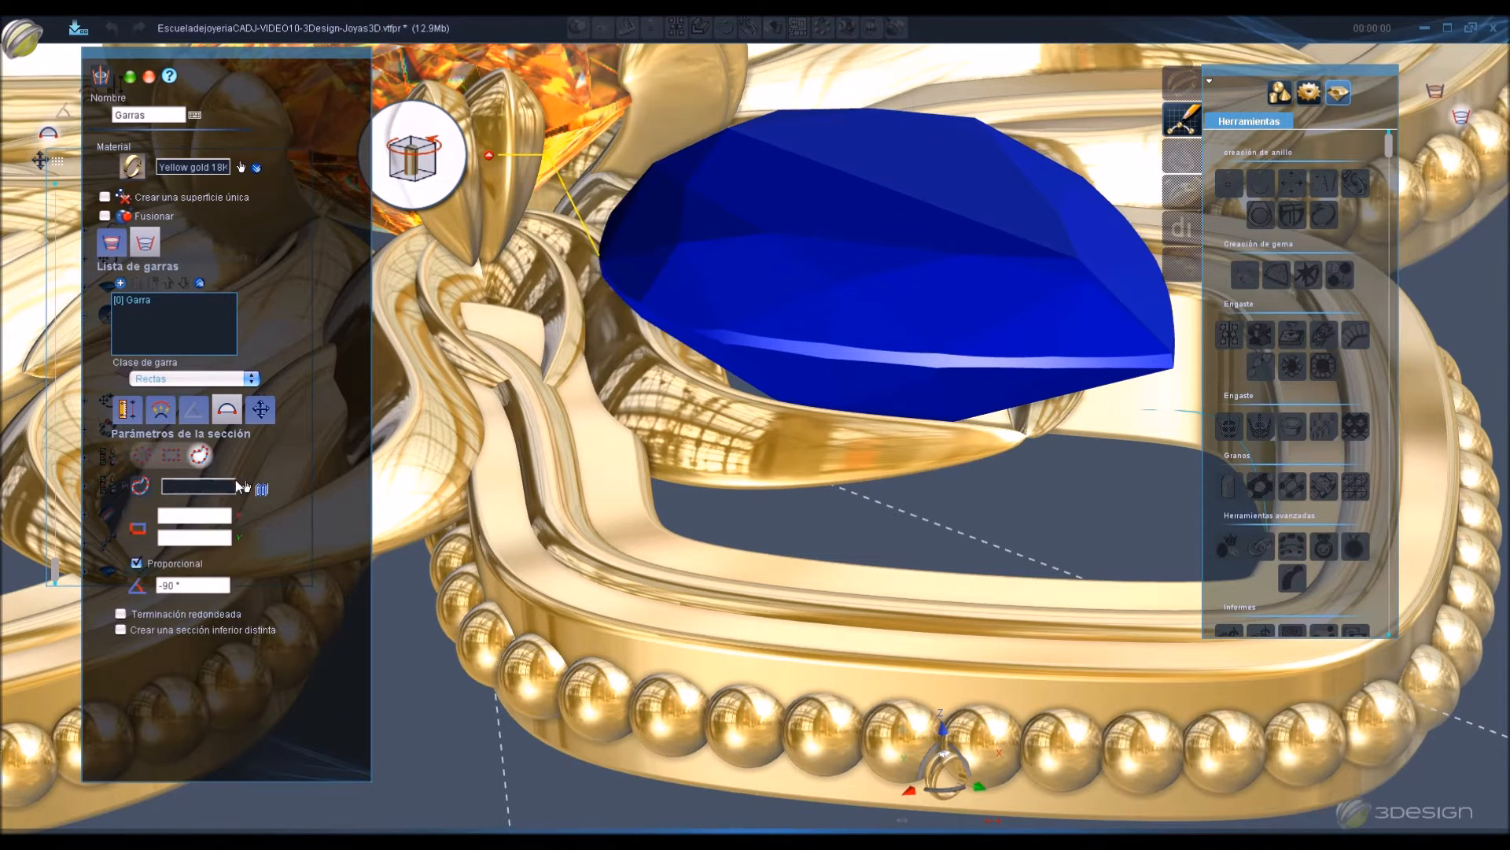
{"action": "scroll", "coordinate": [525, 547], "scroll_direction": "down", "scroll_amount": 5}
{"action": "middle_click_drag", "start_coordinate": [600, 523], "coordinate": [672, 273]}
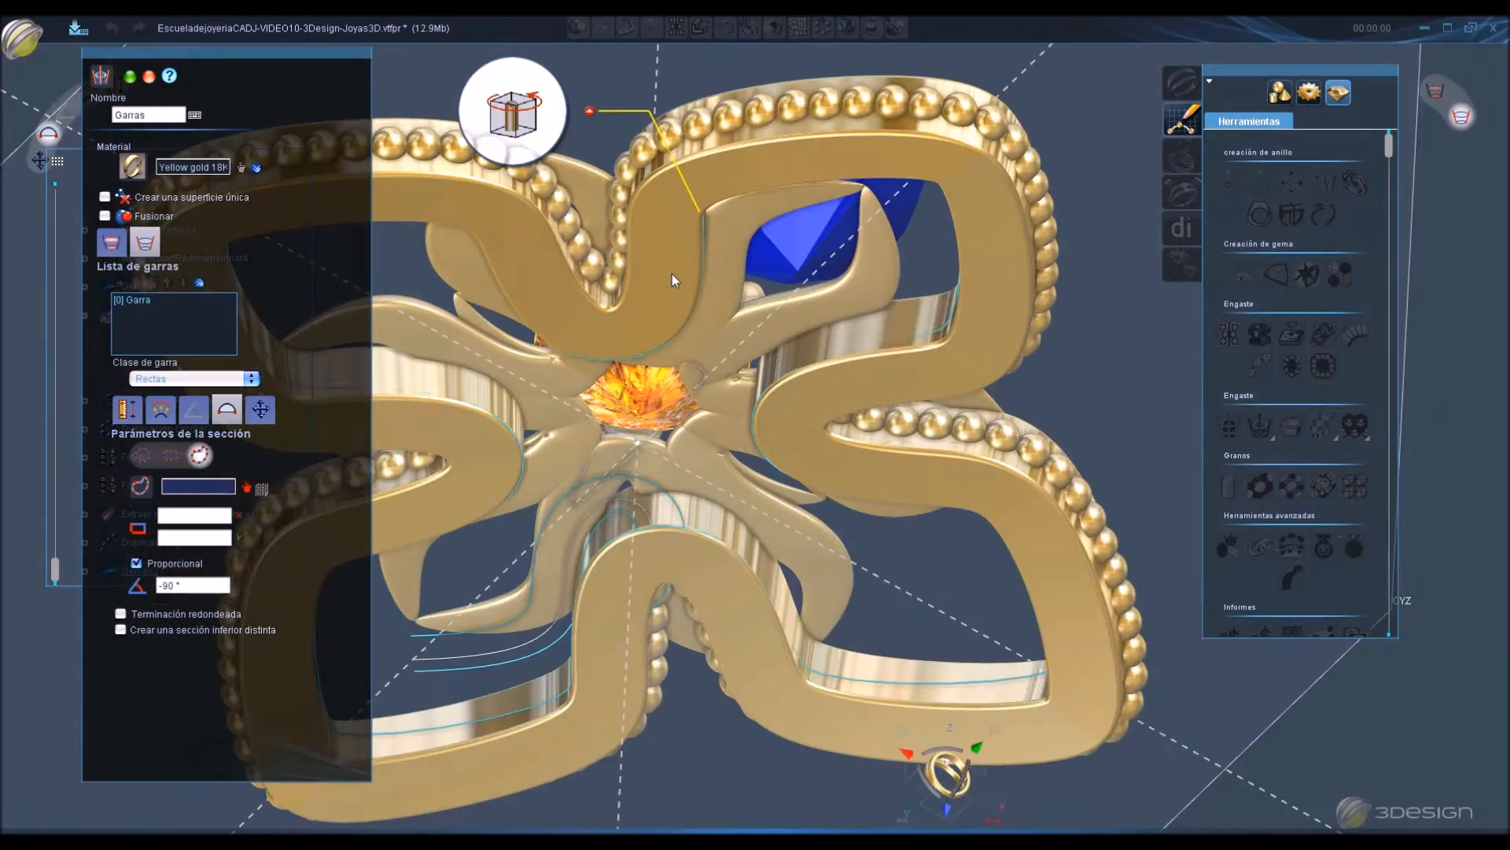
{"action": "left_click", "coordinate": [705, 372]}
{"action": "middle_click_drag", "start_coordinate": [653, 187], "coordinate": [721, 566]}
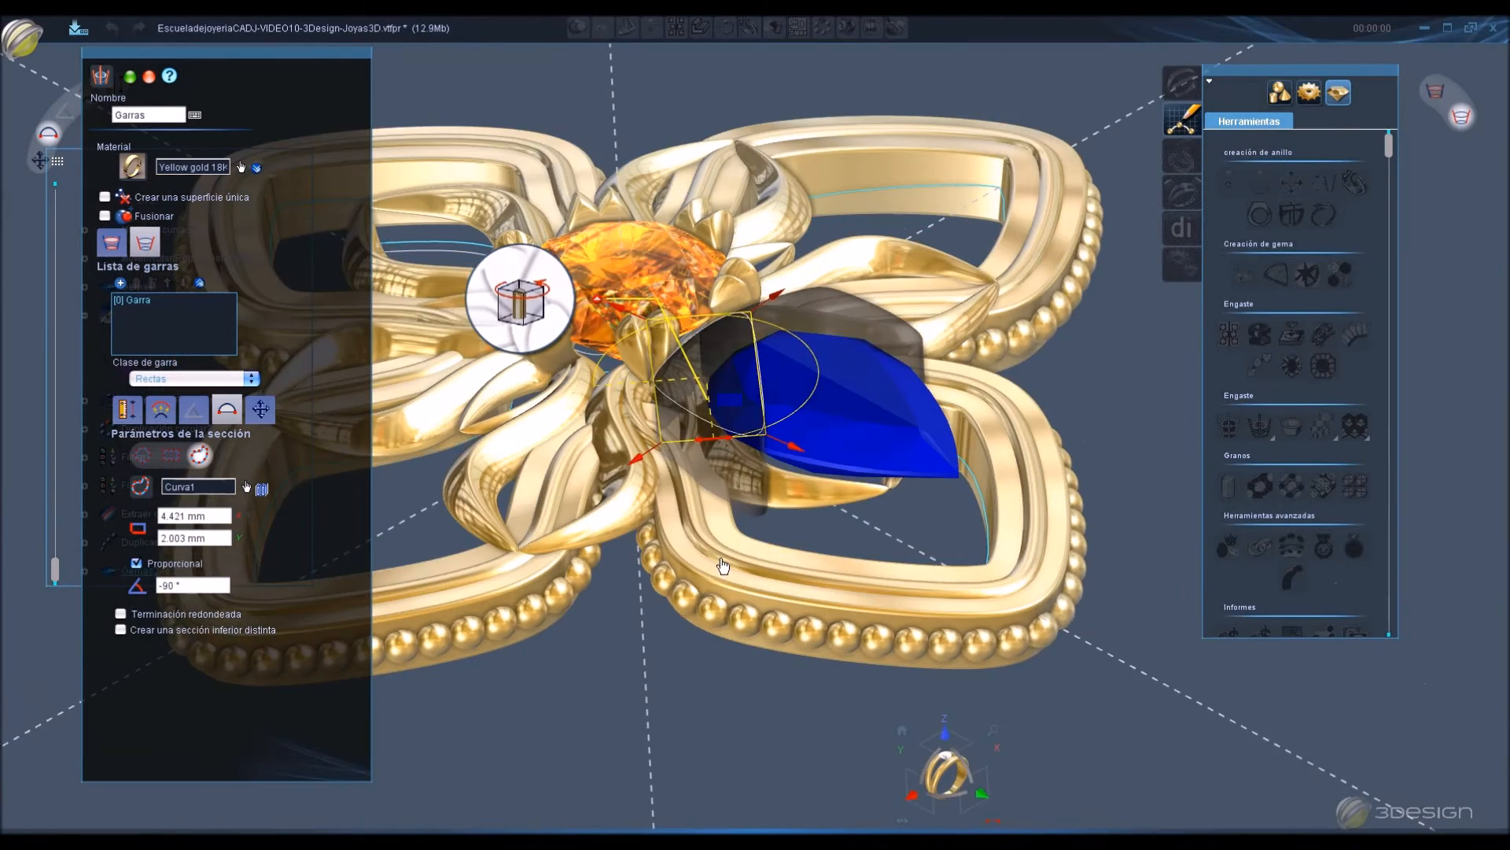
Size the prong section 1.2 by 0.8 mm without proportional scaling, add a rounded end and a distinct lower section, and create the prongs.
{"action": "scroll", "coordinate": [727, 396], "scroll_direction": "up", "scroll_amount": 3}
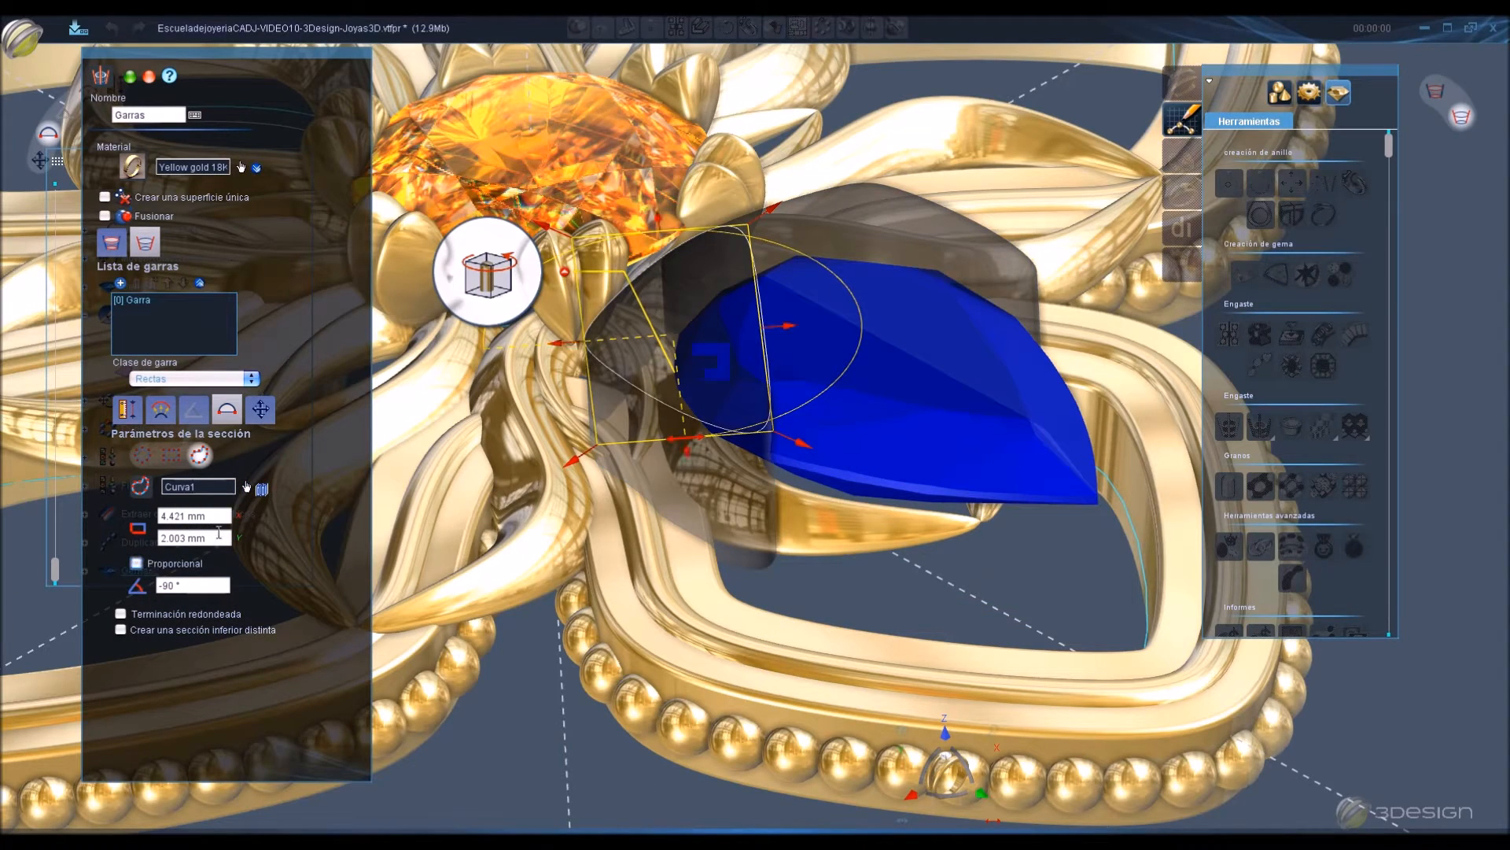
{"action": "left_click", "coordinate": [220, 536]}
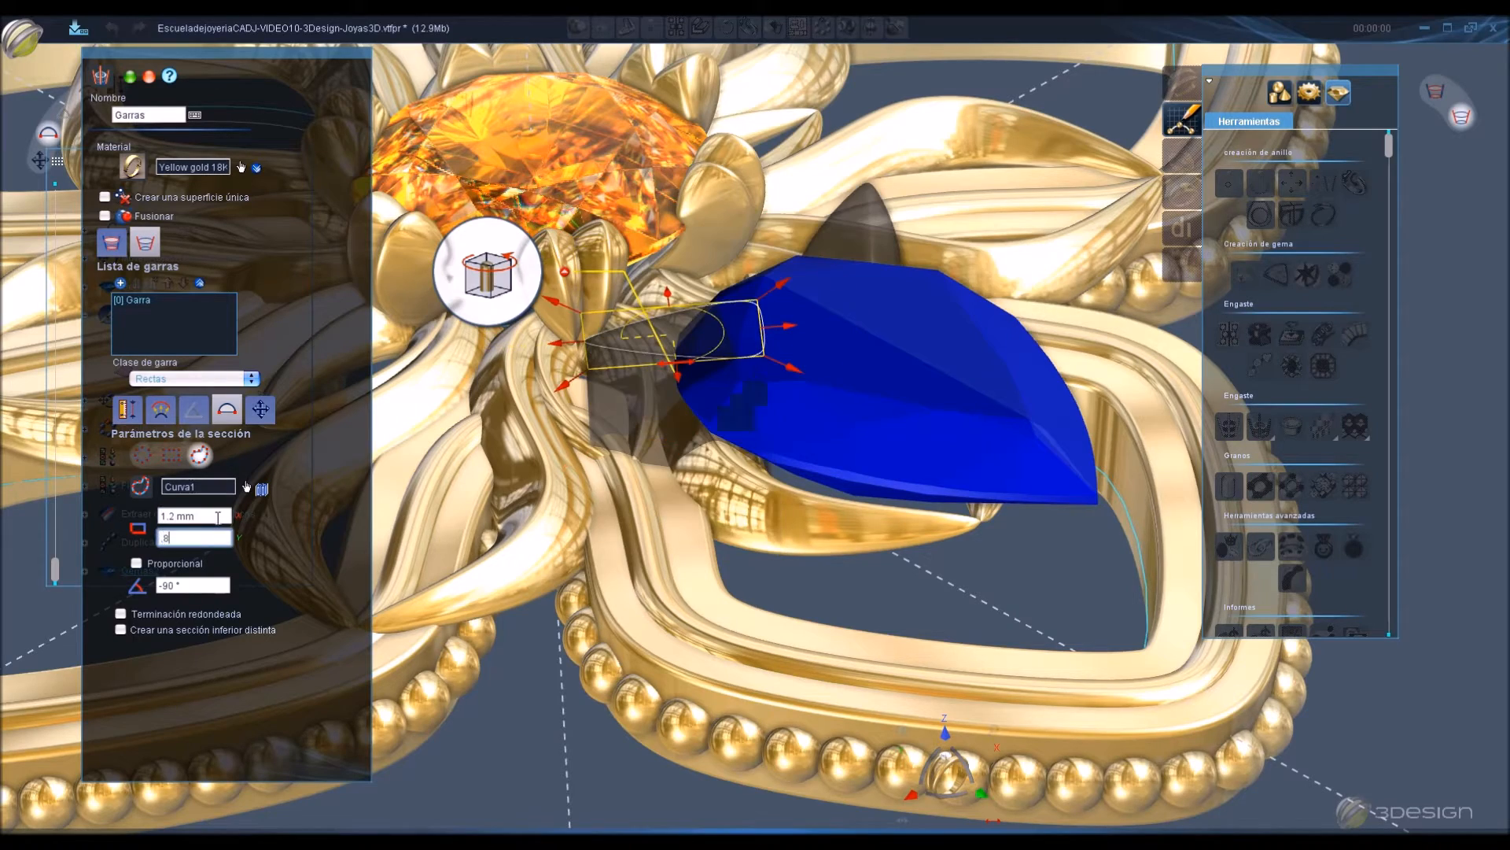
{"action": "left_click", "coordinate": [218, 517]}
{"action": "middle_click_drag", "start_coordinate": [924, 475], "coordinate": [564, 578]}
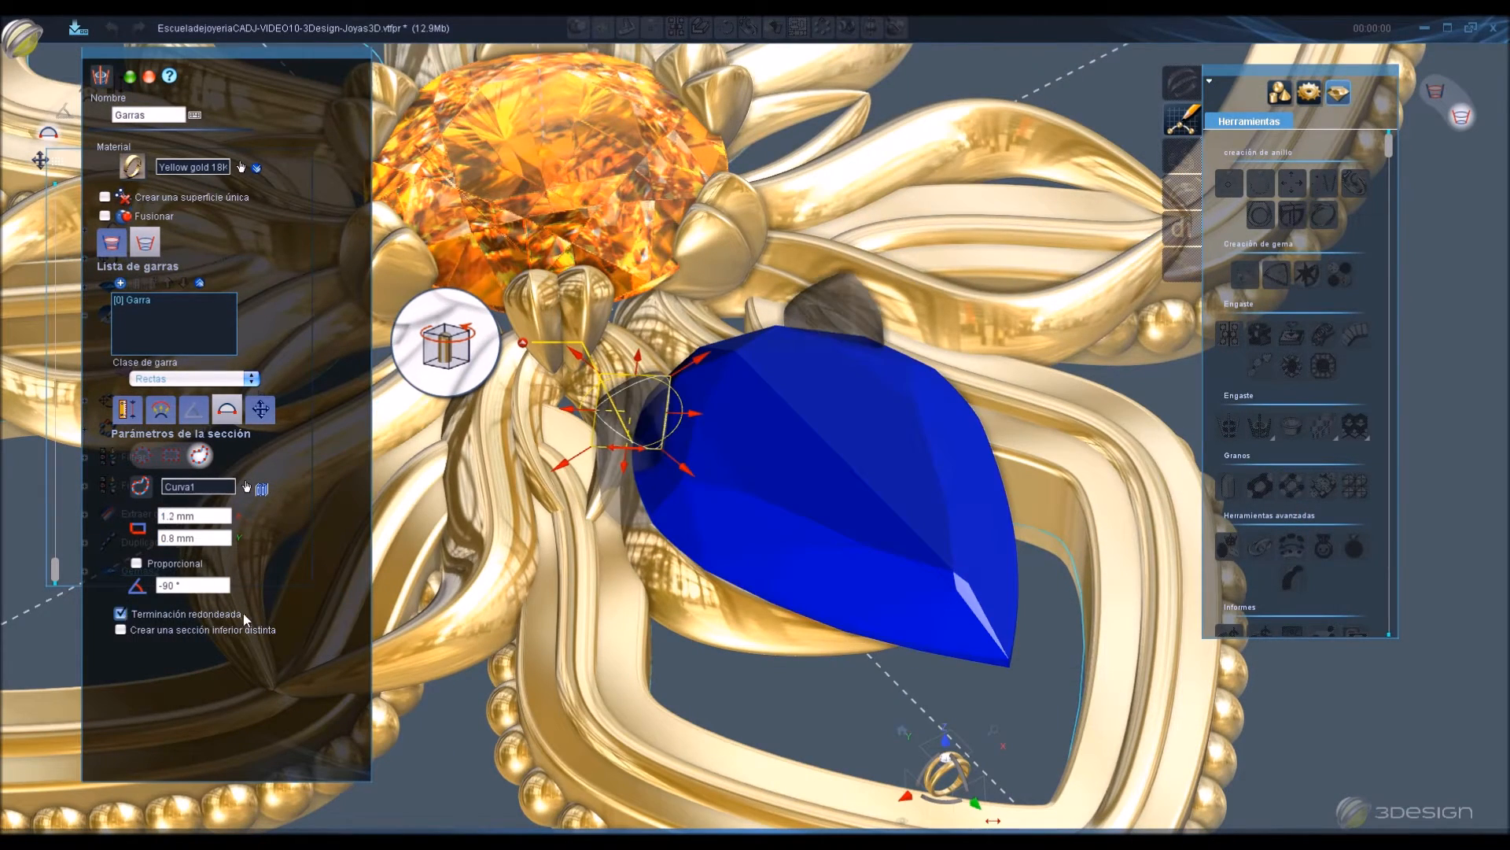
{"action": "left_click", "coordinate": [120, 629]}
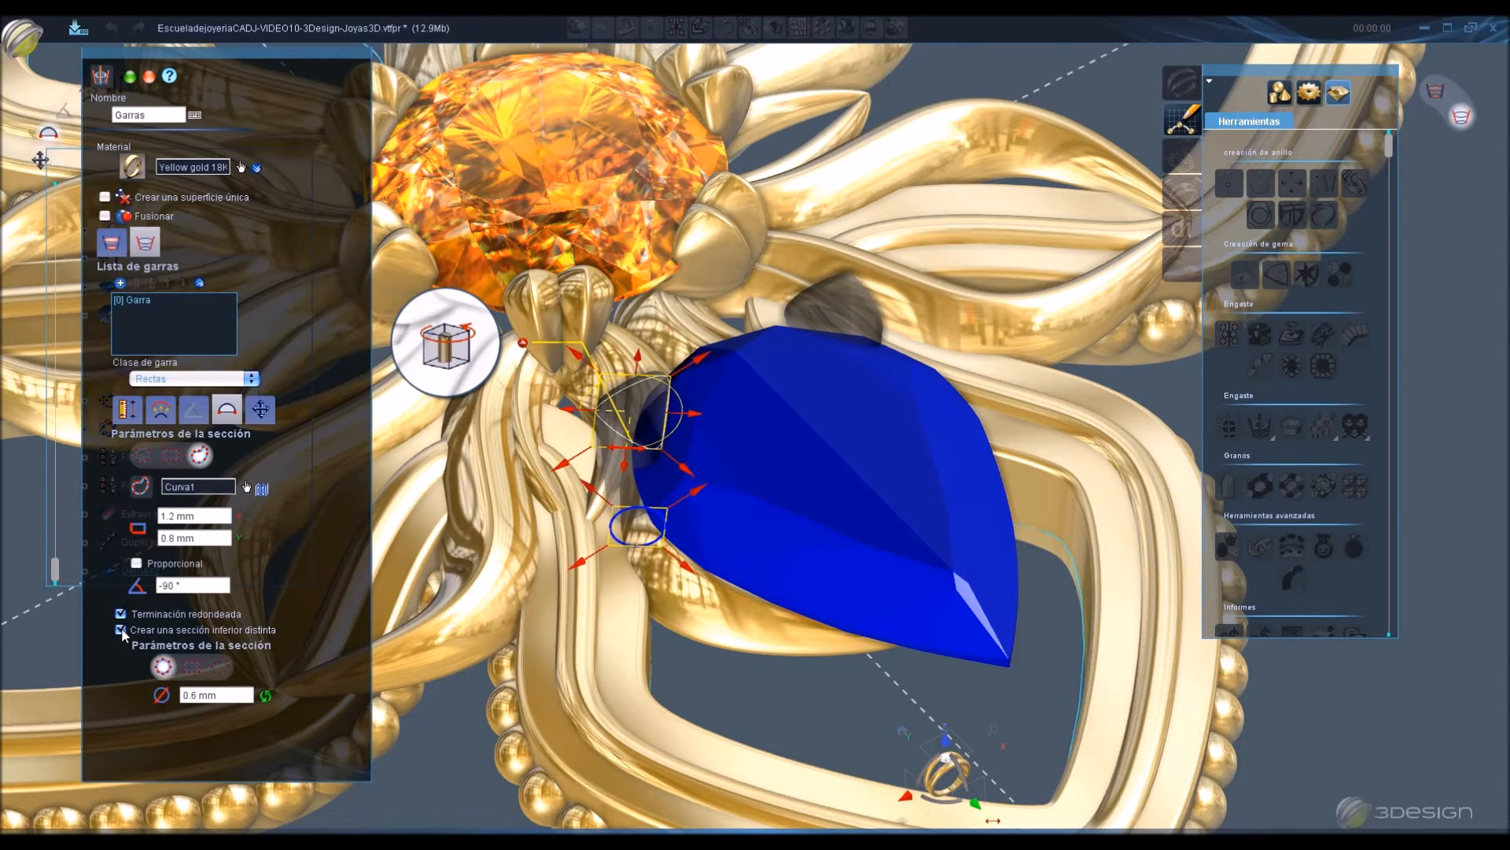
{"action": "middle_click_drag", "start_coordinate": [708, 605], "coordinate": [771, 472]}
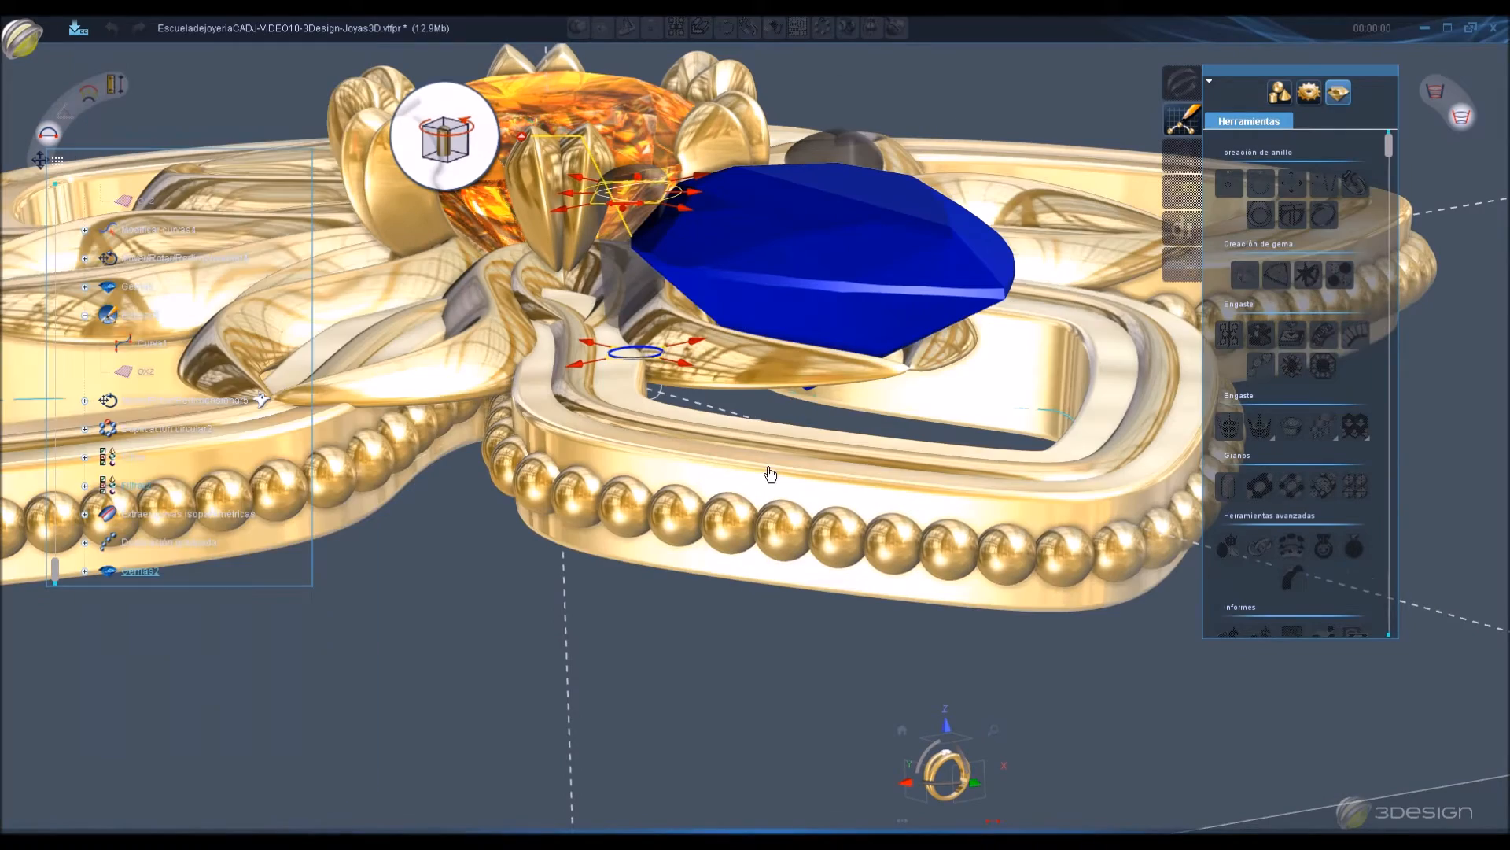
{"action": "middle_click_drag", "start_coordinate": [788, 384], "coordinate": [975, 464]}
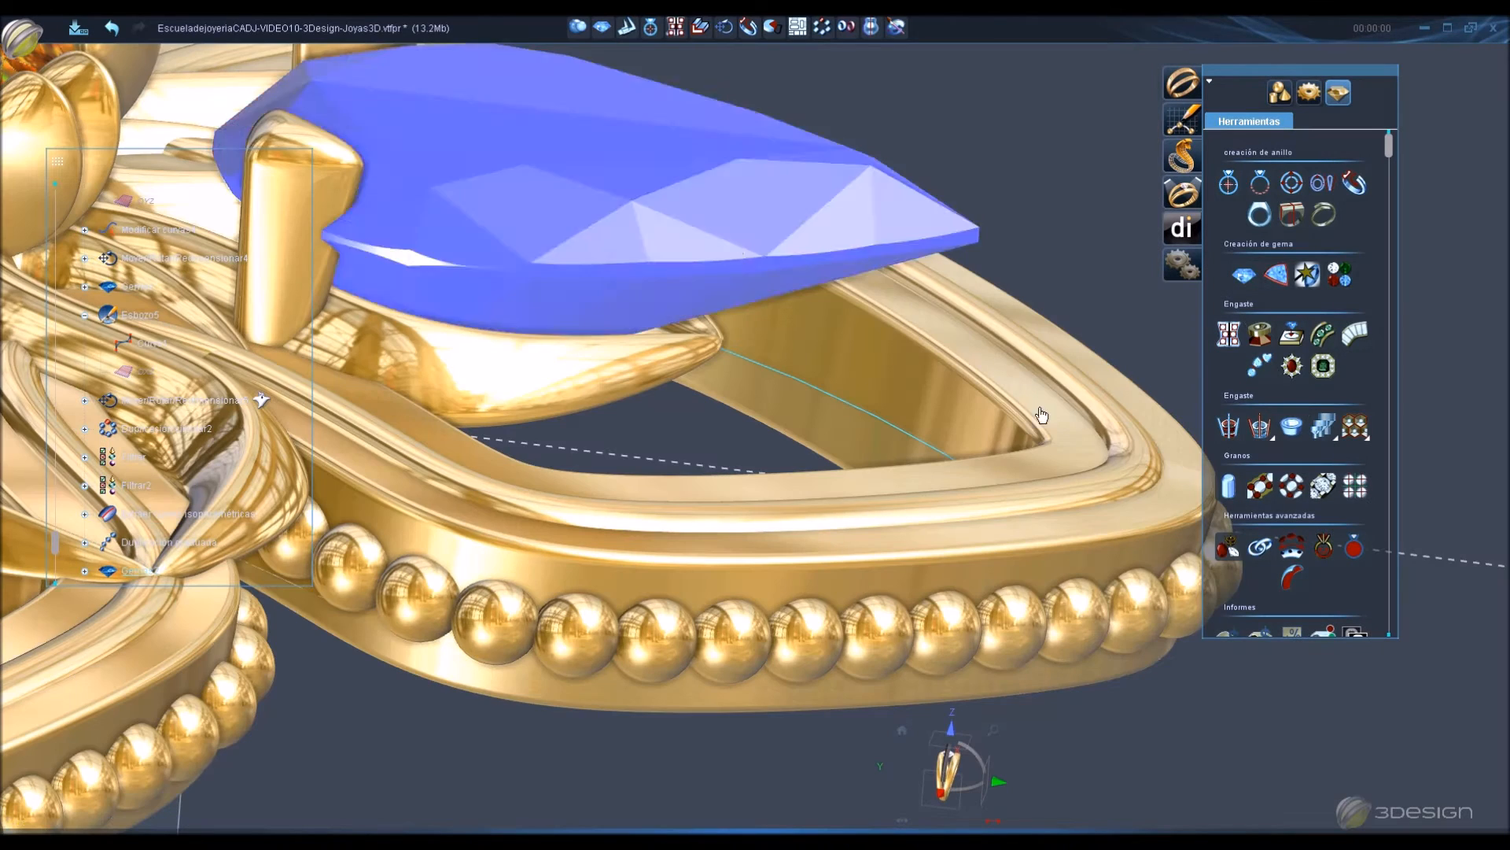
Add a freely positioned yellow gold prong at the pear gem's tip, with a 0.3 mm upper height and 1 mm lower height.
{"action": "left_click", "coordinate": [1229, 431]}
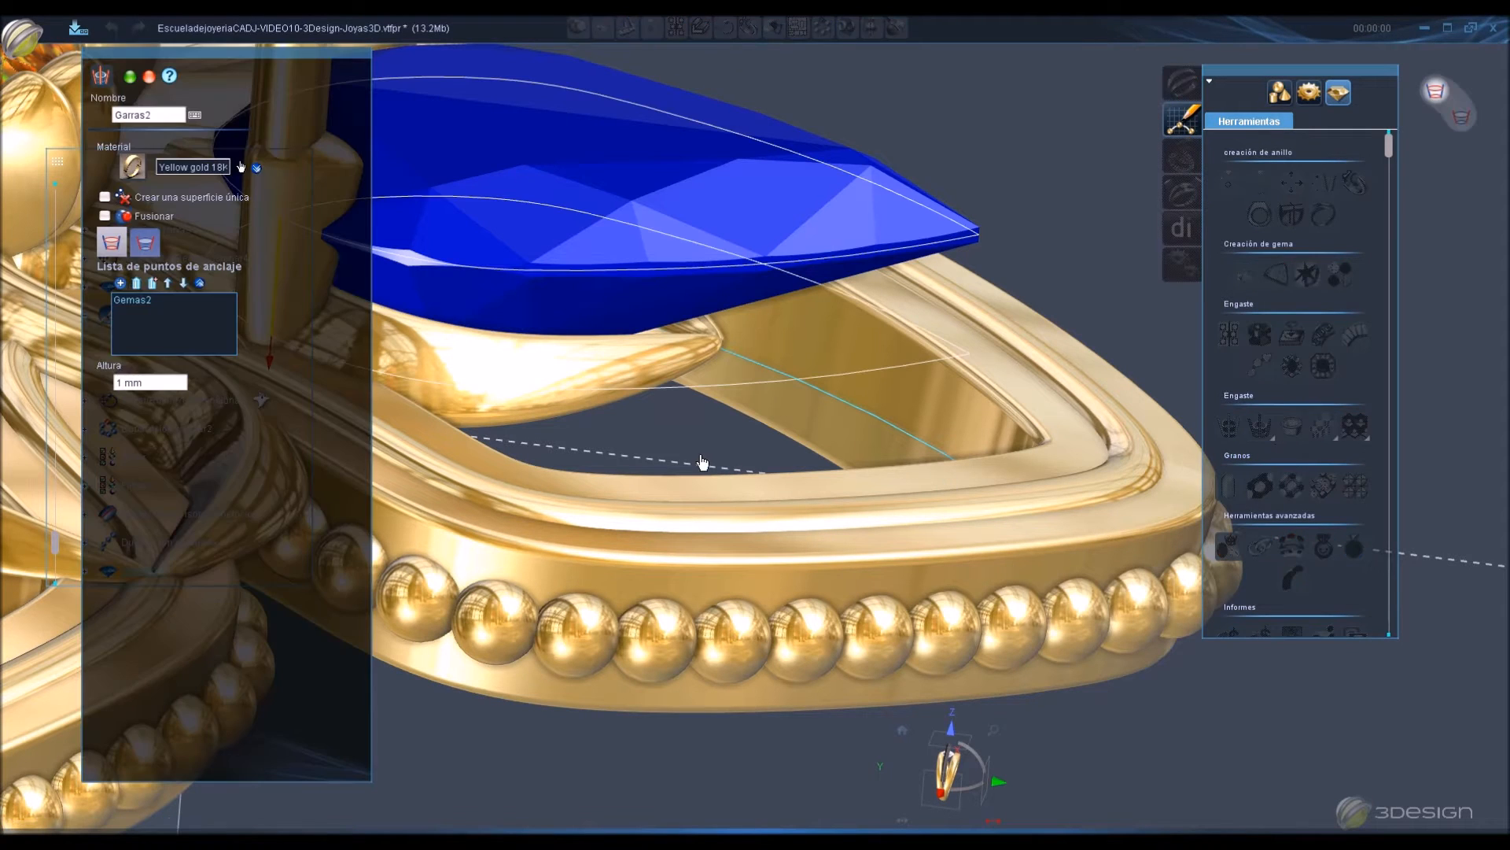
{"action": "left_click", "coordinate": [261, 412]}
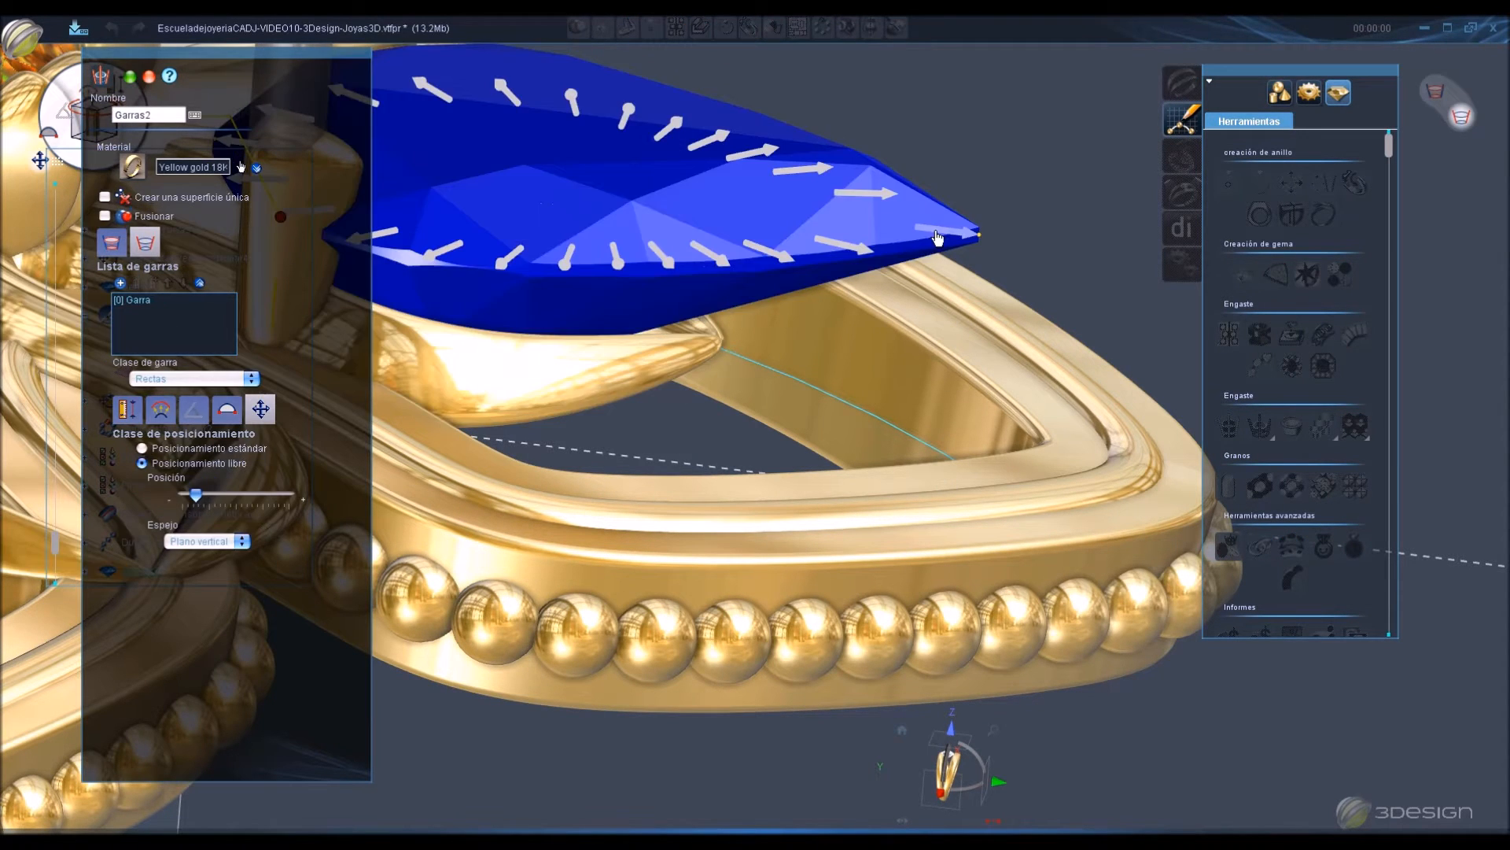
{"action": "left_click", "coordinate": [127, 409]}
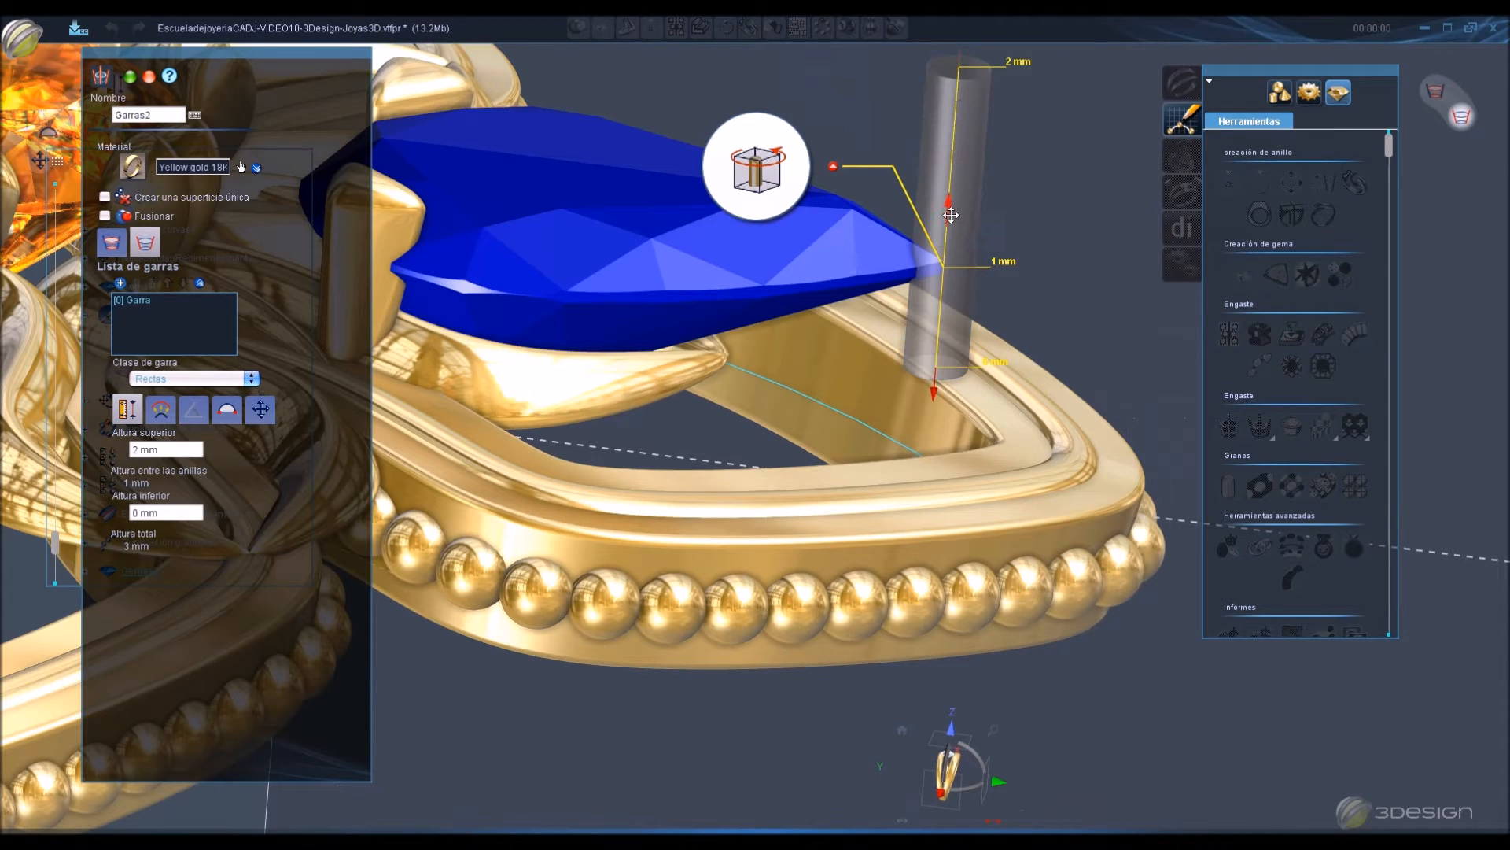
{"action": "left_click_drag", "start_coordinate": [950, 226], "coordinate": [954, 416]}
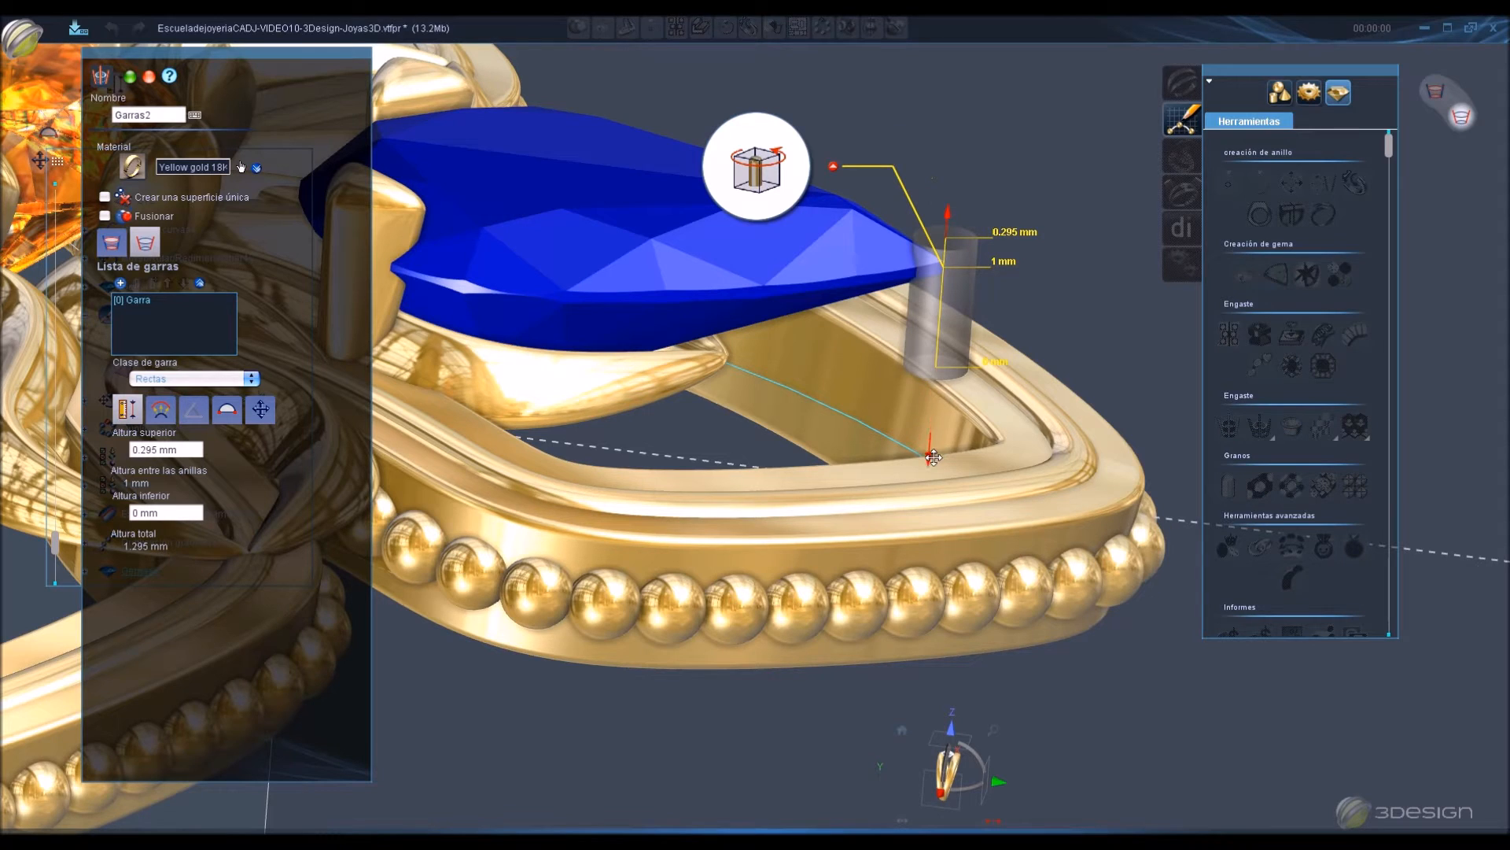
{"action": "left_click_drag", "start_coordinate": [934, 457], "coordinate": [929, 464]}
{"action": "left_click", "coordinate": [198, 519]}
{"action": "type", "text": "1"}
{"action": "left_click", "coordinate": [193, 451]}
{"action": "type", "text": ".3"}
{"action": "key", "text": "Return"}
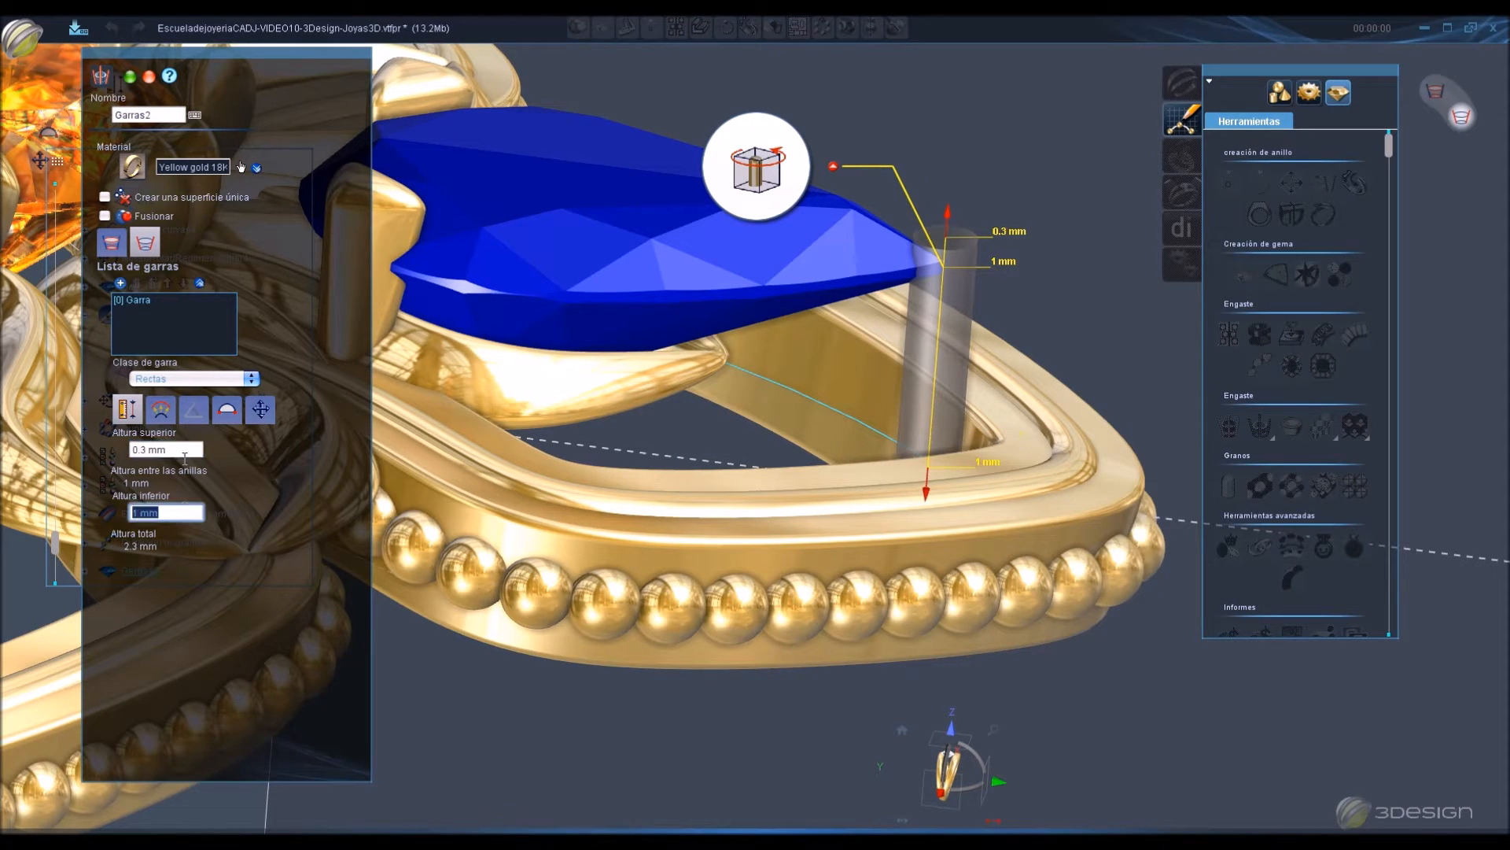
Use Curva1 beneath the piece as the custom section of the prong at the pear gem's tip.
{"action": "left_click", "coordinate": [260, 409]}
{"action": "left_click", "coordinate": [222, 415]}
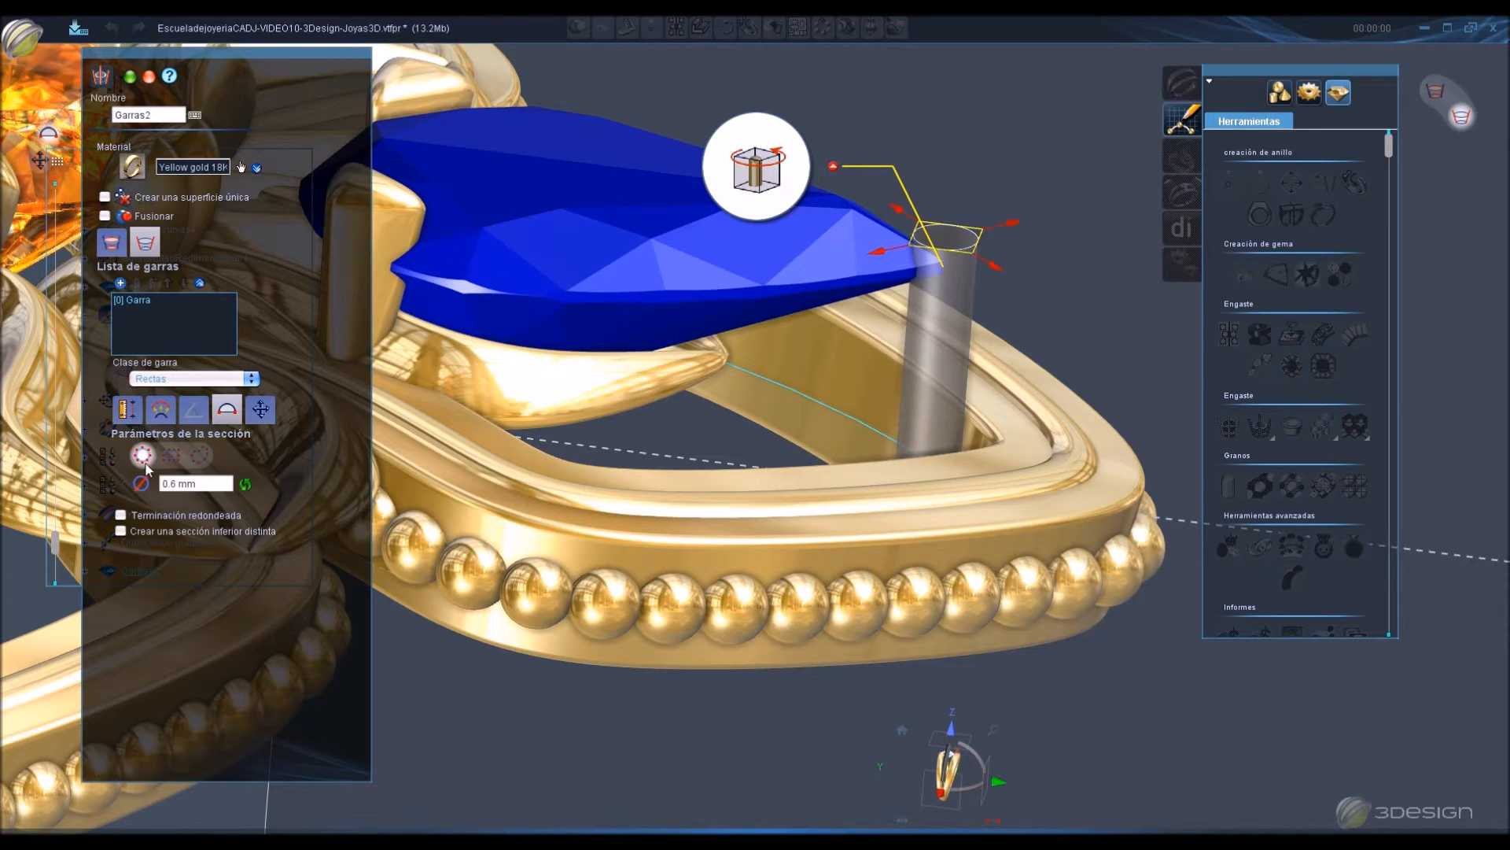
{"action": "left_click", "coordinate": [247, 490]}
{"action": "scroll", "coordinate": [748, 591], "scroll_direction": "down", "scroll_amount": 5}
{"action": "middle_click_drag", "start_coordinate": [748, 591], "coordinate": [727, 271]}
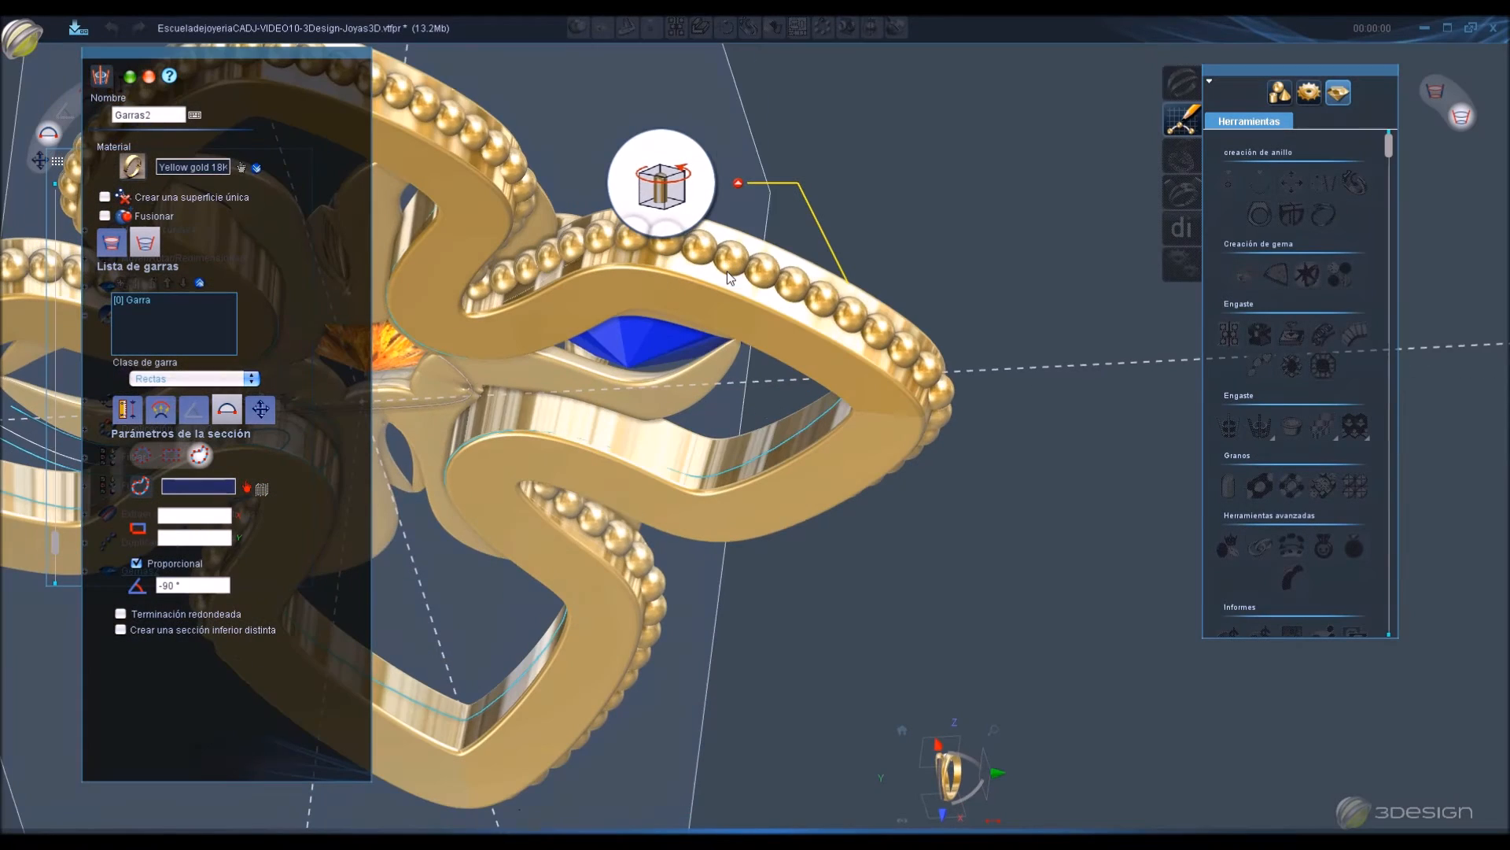
{"action": "left_click", "coordinate": [464, 378]}
{"action": "middle_click_drag", "start_coordinate": [786, 315], "coordinate": [708, 586]}
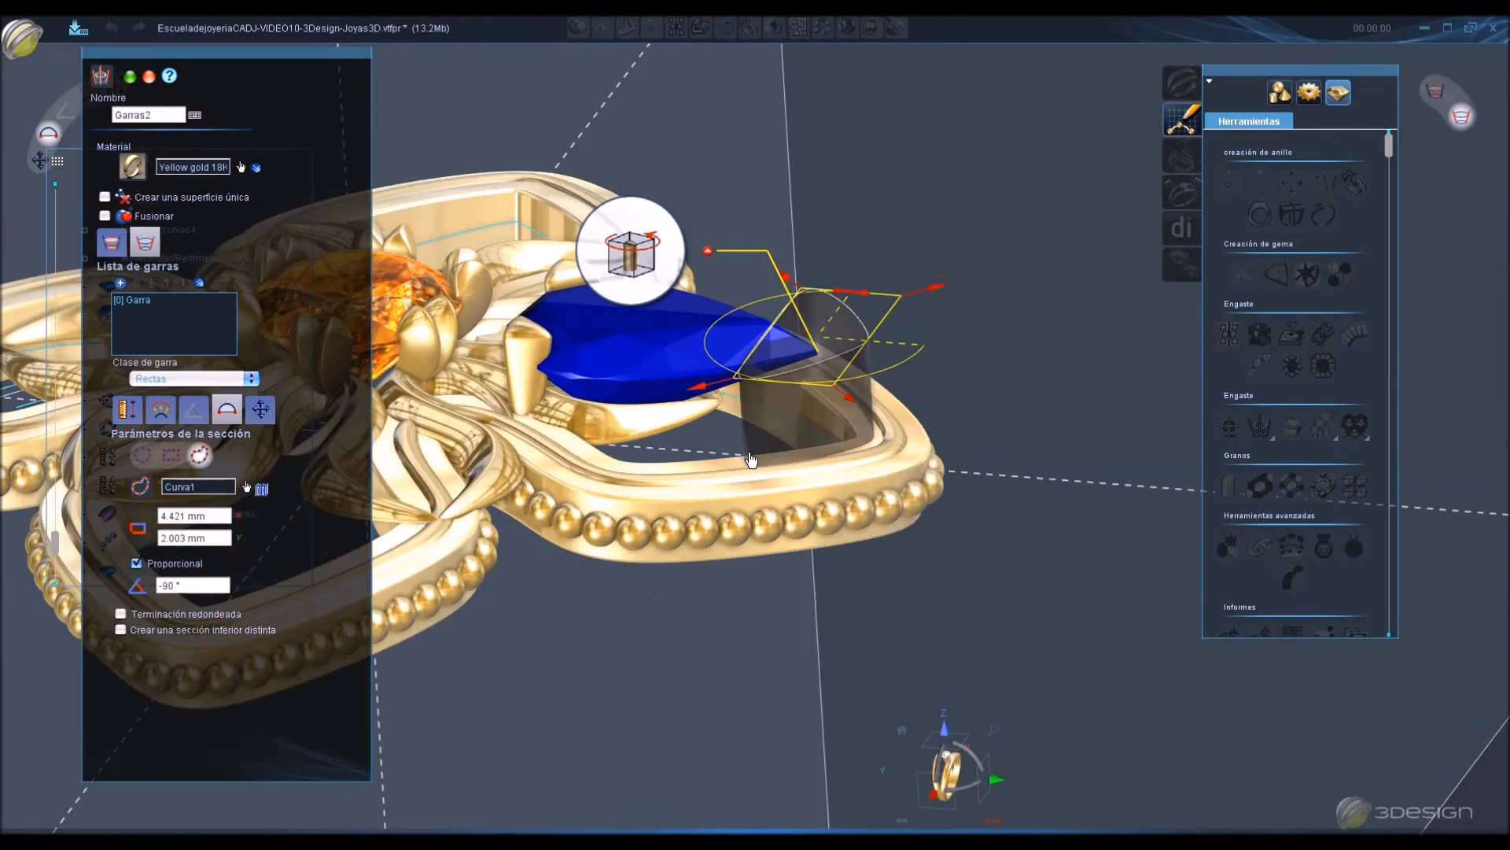
Size the tip prong's section 1.2 by 0.8 mm without proportional scaling, with a rounded end and a distinct lower section.
{"action": "scroll", "coordinate": [748, 462], "scroll_direction": "up", "scroll_amount": 3}
{"action": "left_click", "coordinate": [219, 522]}
{"action": "type", "text": "1.2"}
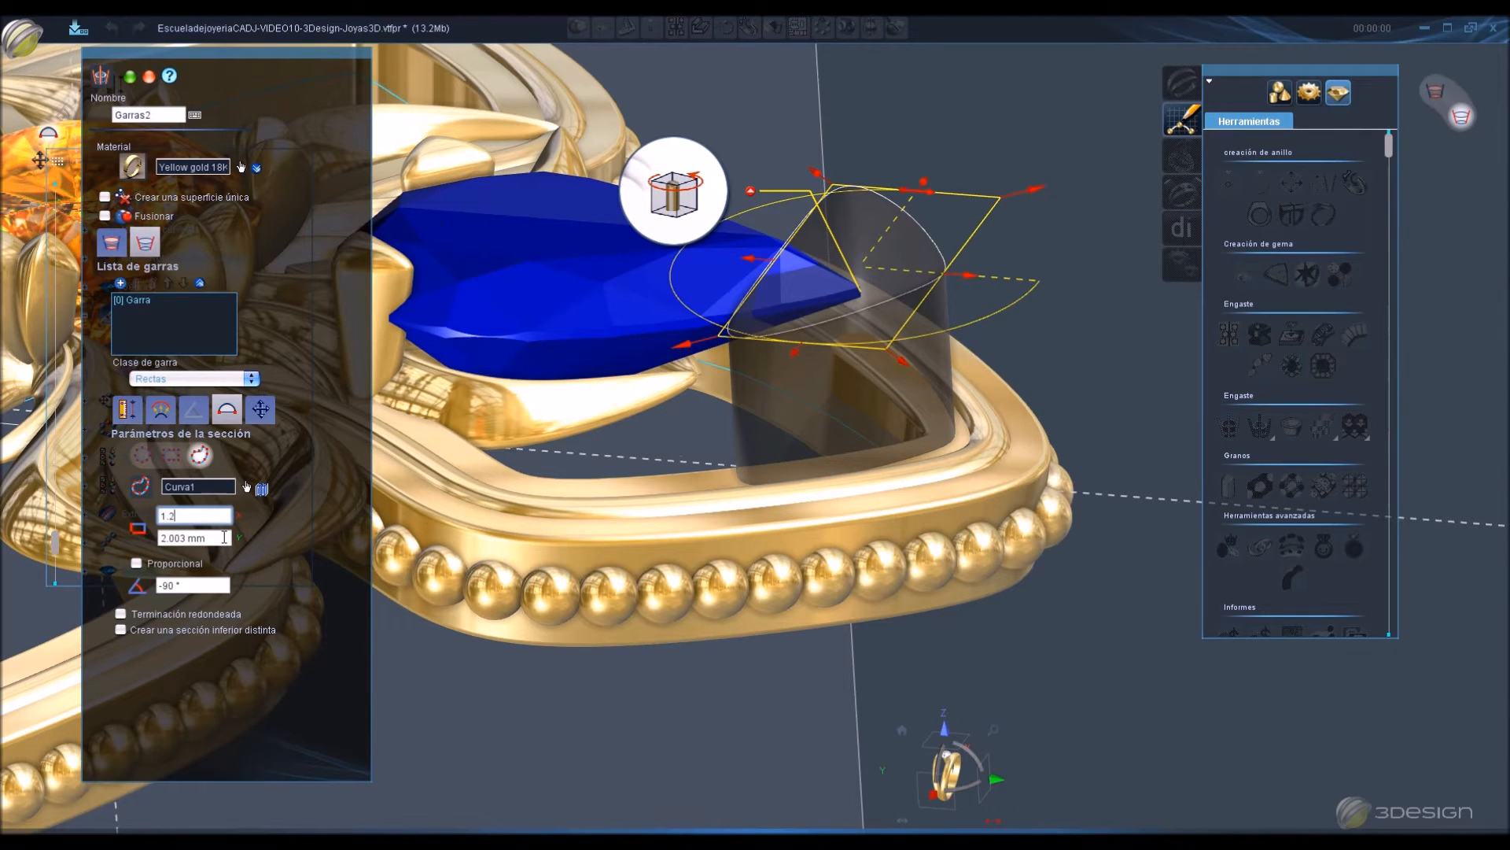
{"action": "key", "text": "Tab"}
{"action": "type", "text": ".8"}
{"action": "key", "text": "Return"}
{"action": "left_click", "coordinate": [121, 614]}
{"action": "left_click", "coordinate": [123, 630]}
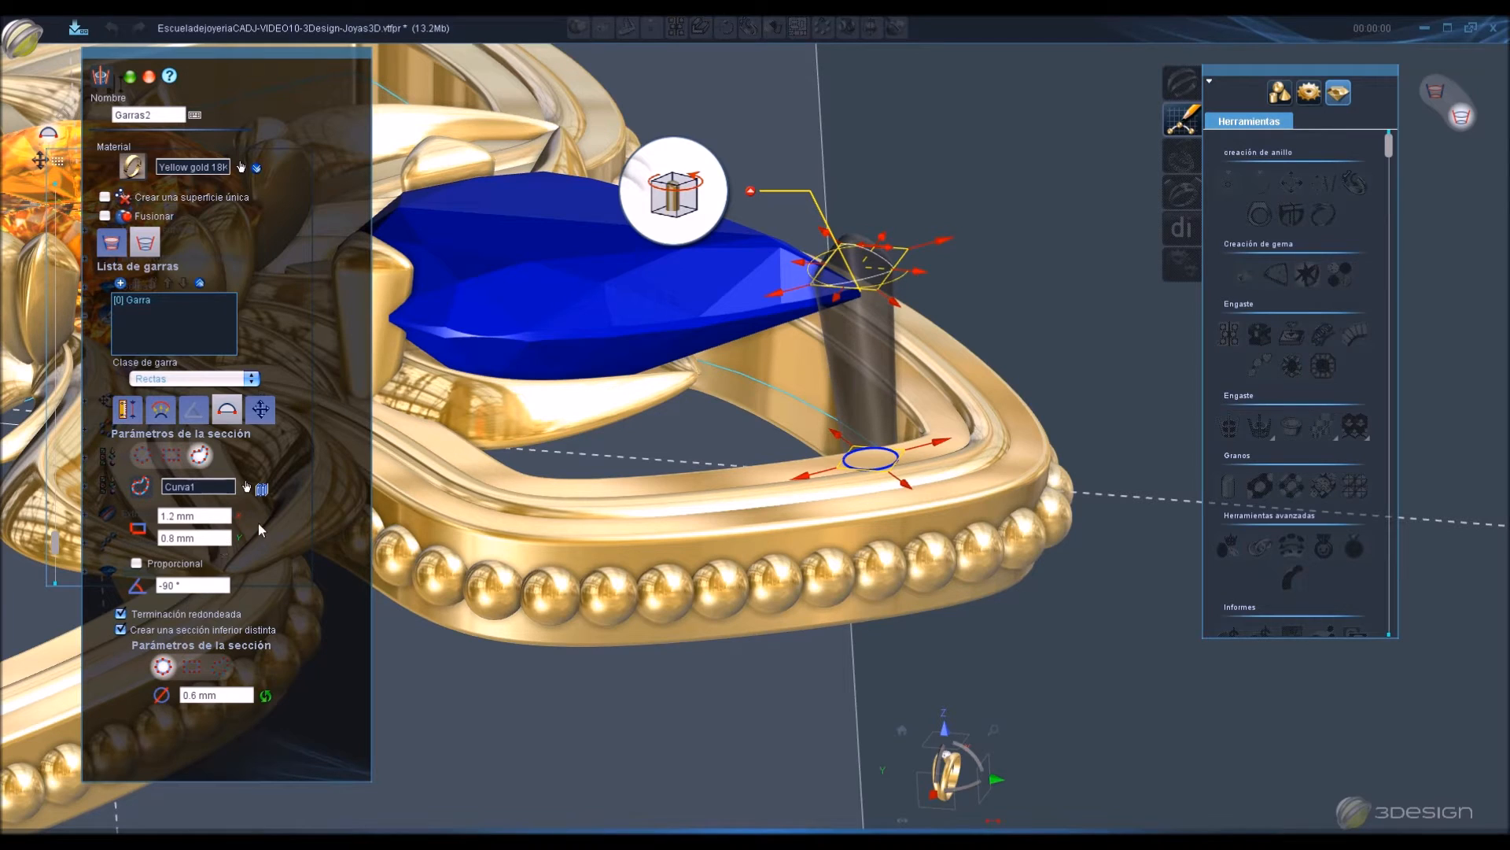
Make the tip prong a curved type, bend its lower part with about 50.4° lower-ring and 76.7° lower angles, and create it.
{"action": "left_click", "coordinate": [199, 416]}
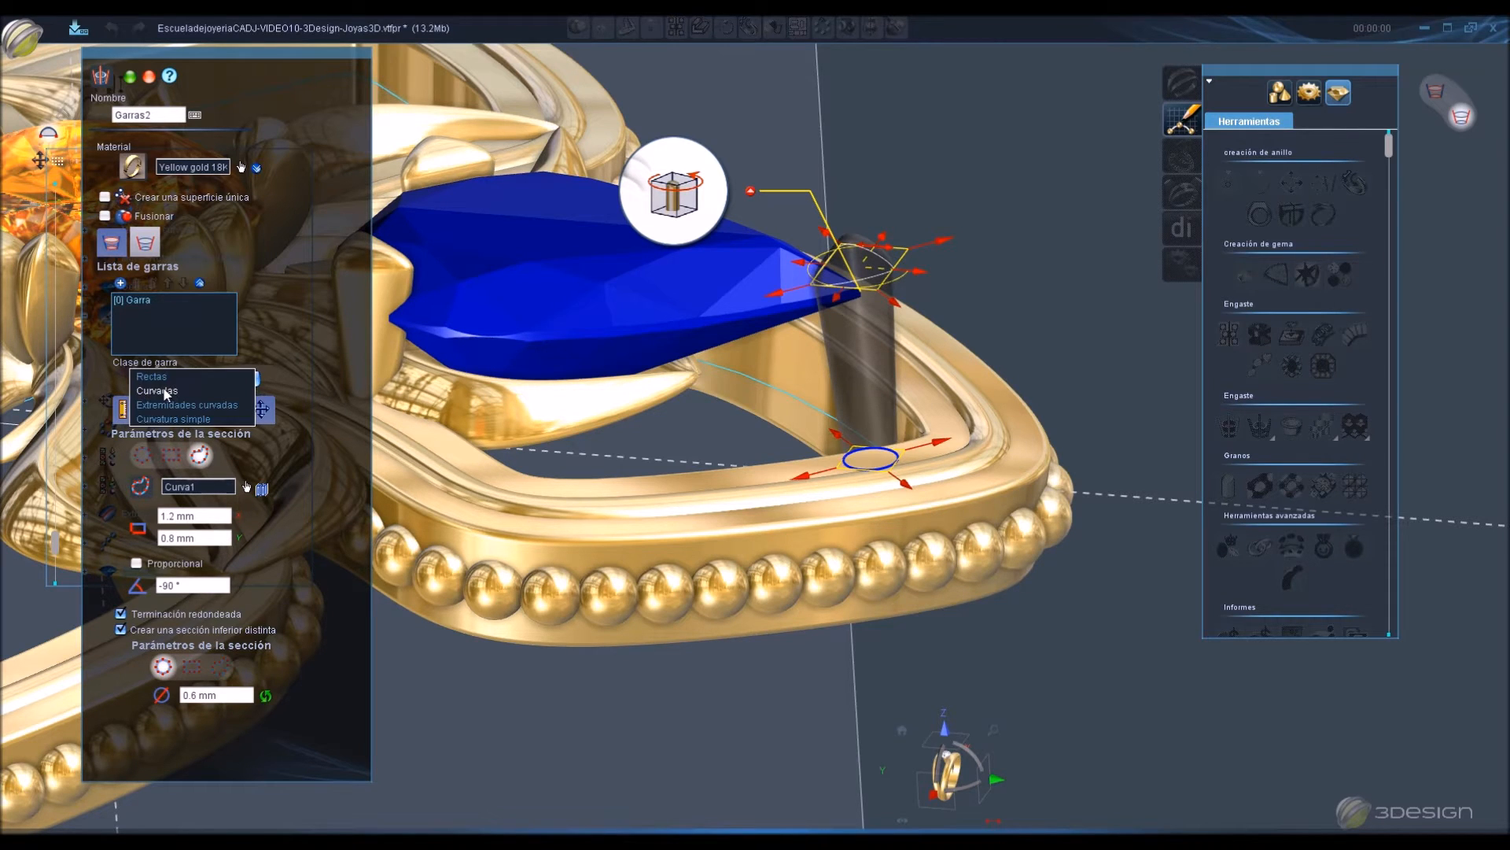
{"action": "left_click", "coordinate": [194, 408]}
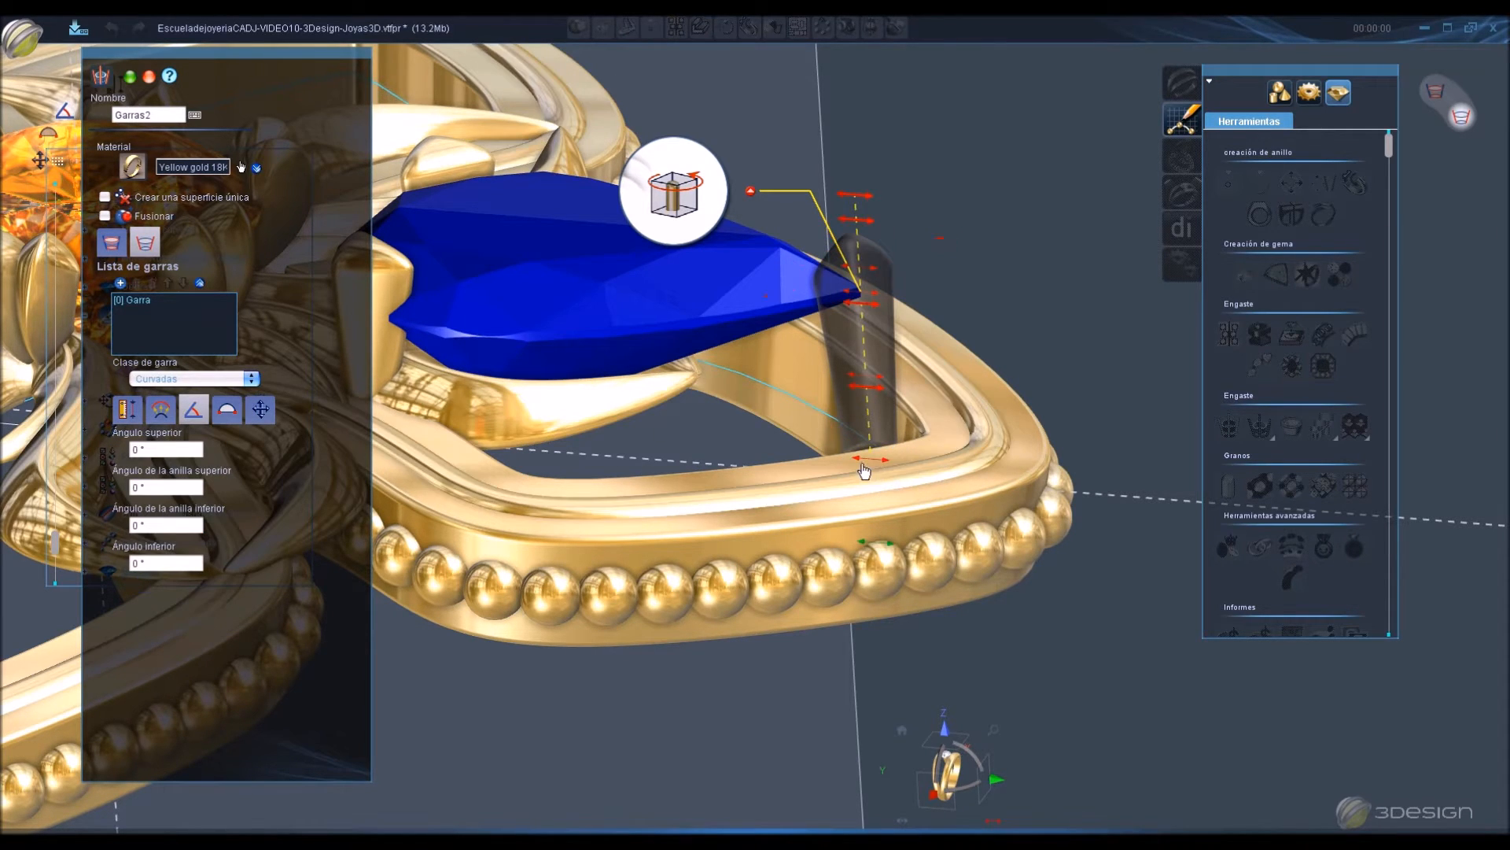
{"action": "left_click_drag", "start_coordinate": [742, 442], "coordinate": [664, 419]}
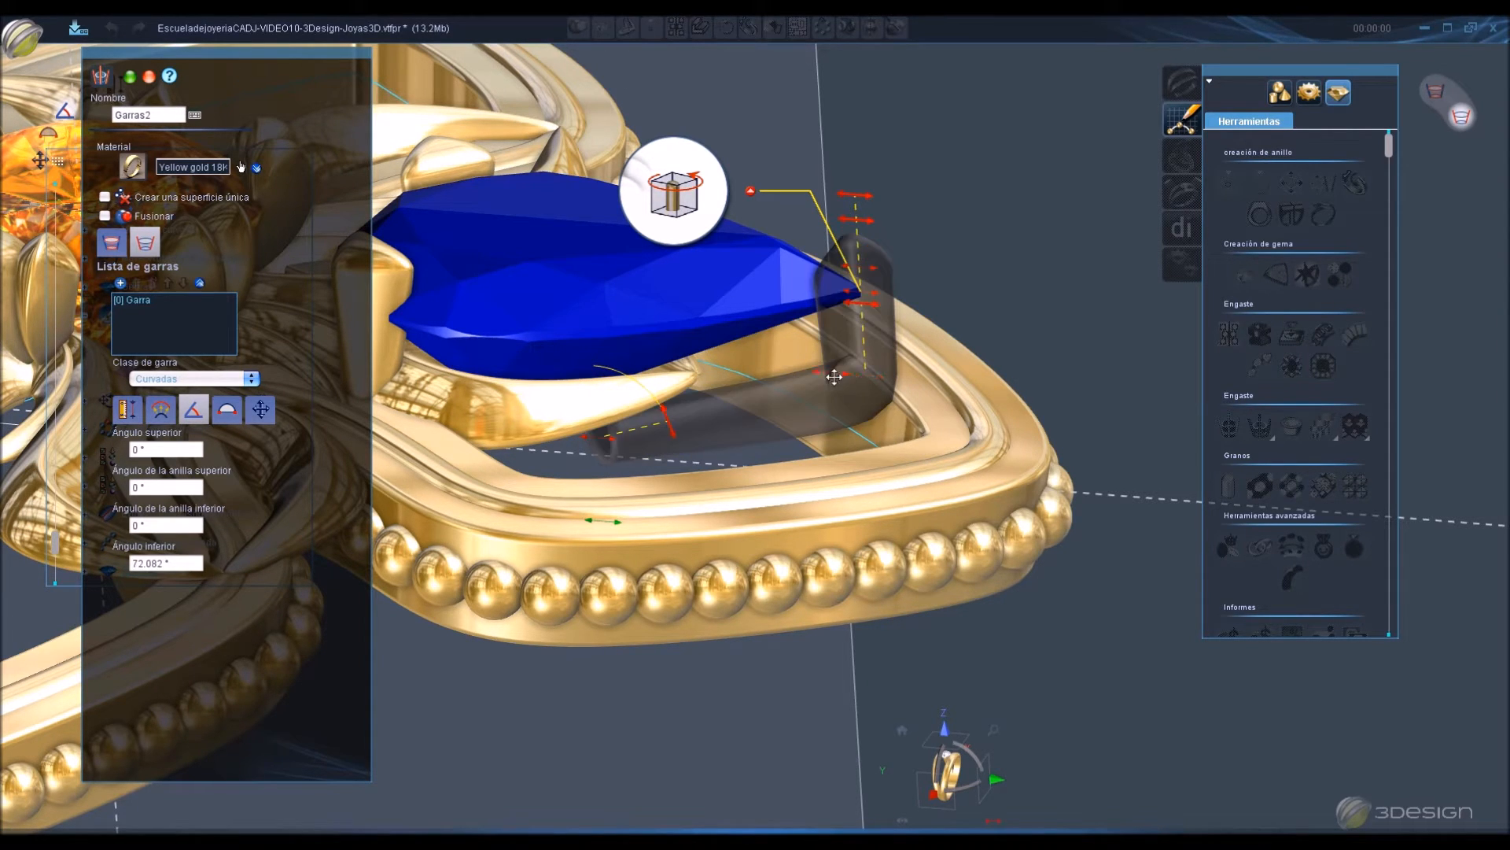
{"action": "left_click_drag", "start_coordinate": [834, 374], "coordinate": [865, 339]}
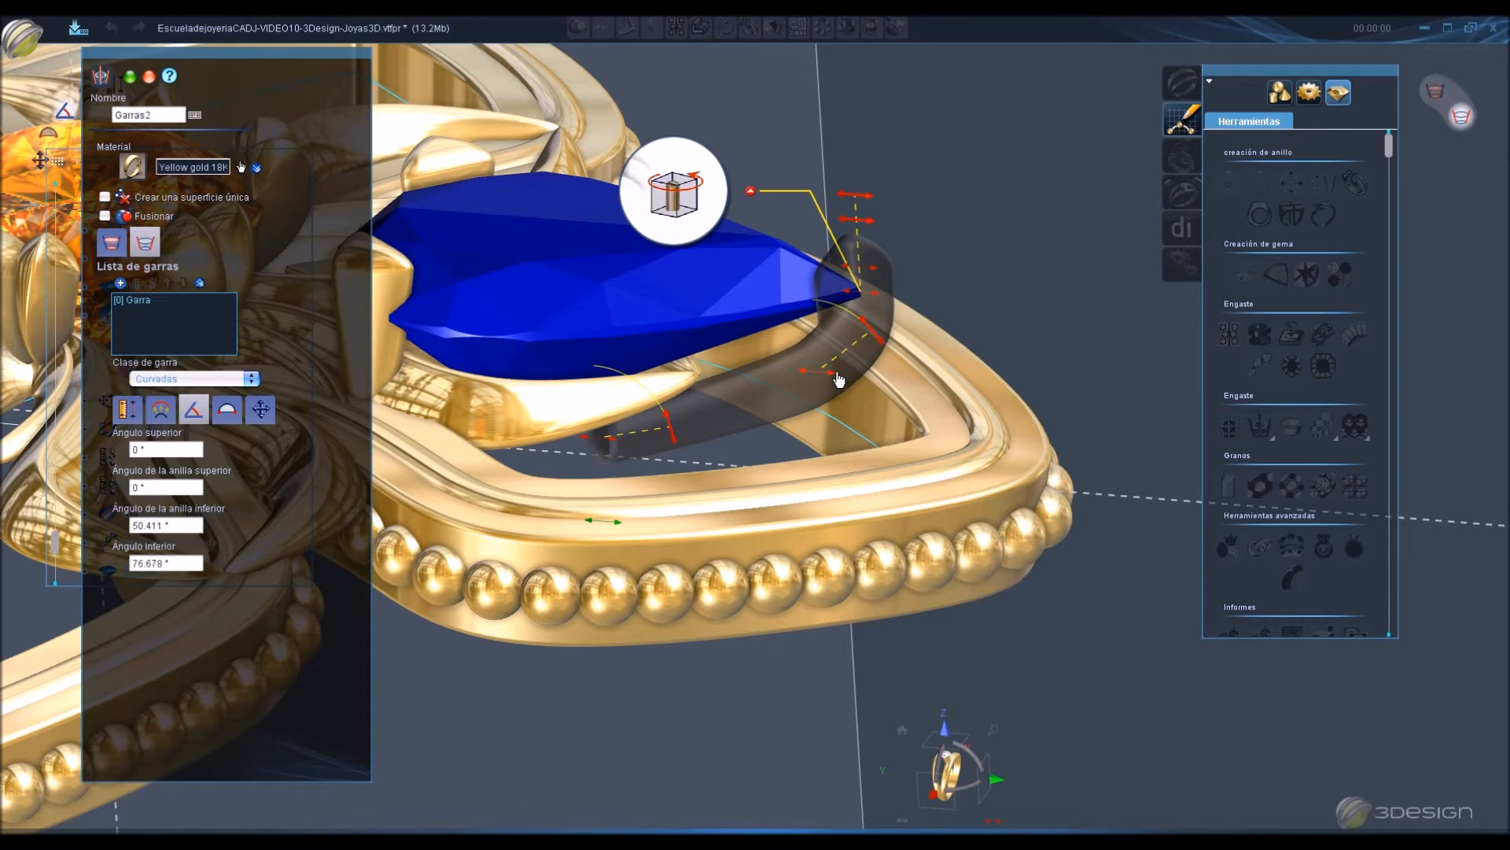
{"action": "right_click", "coordinate": [969, 441]}
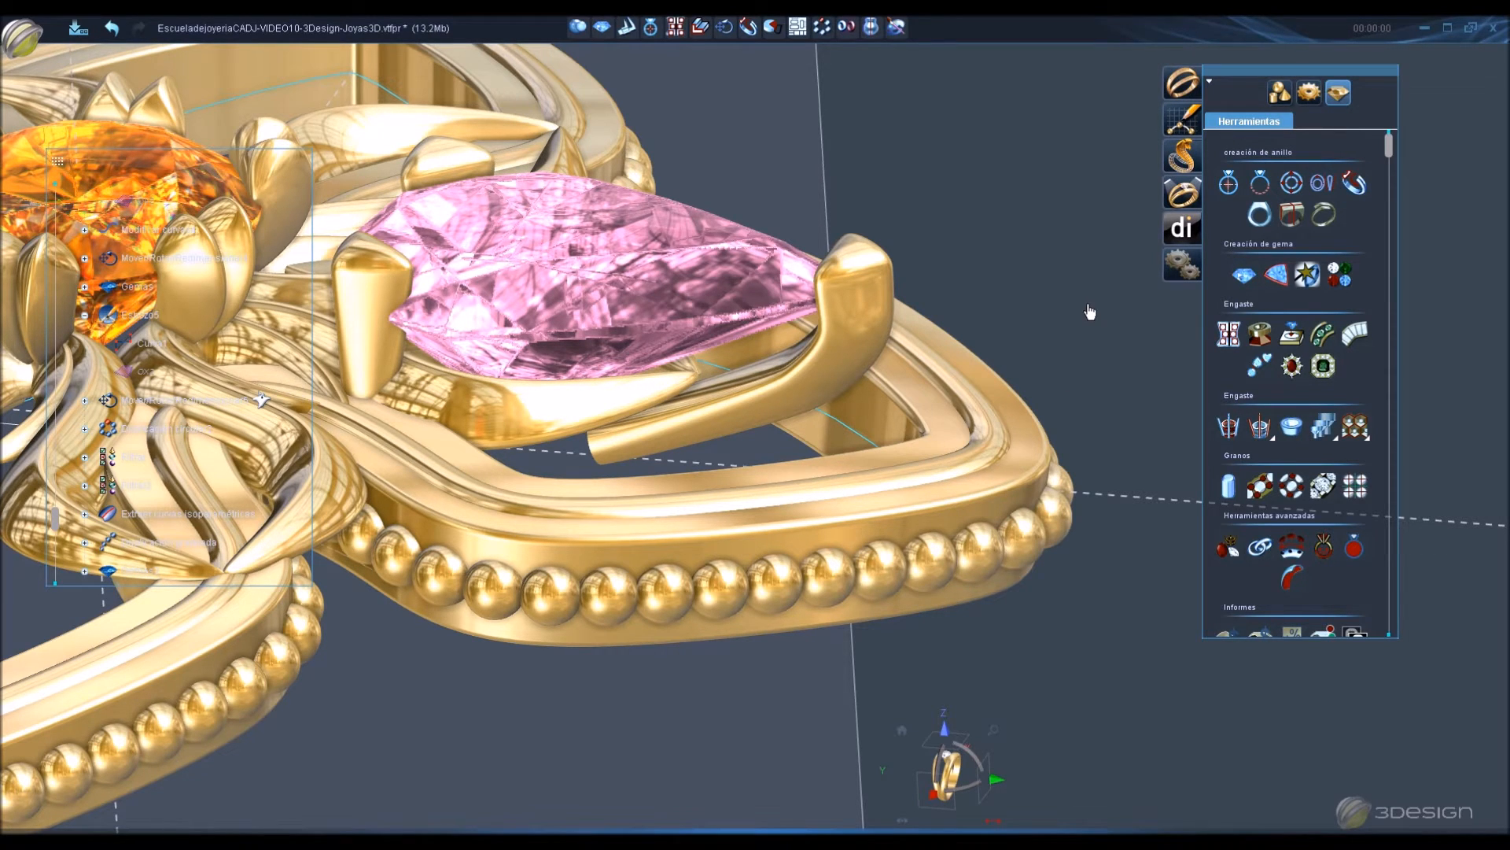
Apply a Bend deformation to the curved tip prong and adjust its curvature beneath the pear gem.
{"action": "scroll", "coordinate": [1310, 494], "scroll_direction": "down", "scroll_amount": 3}
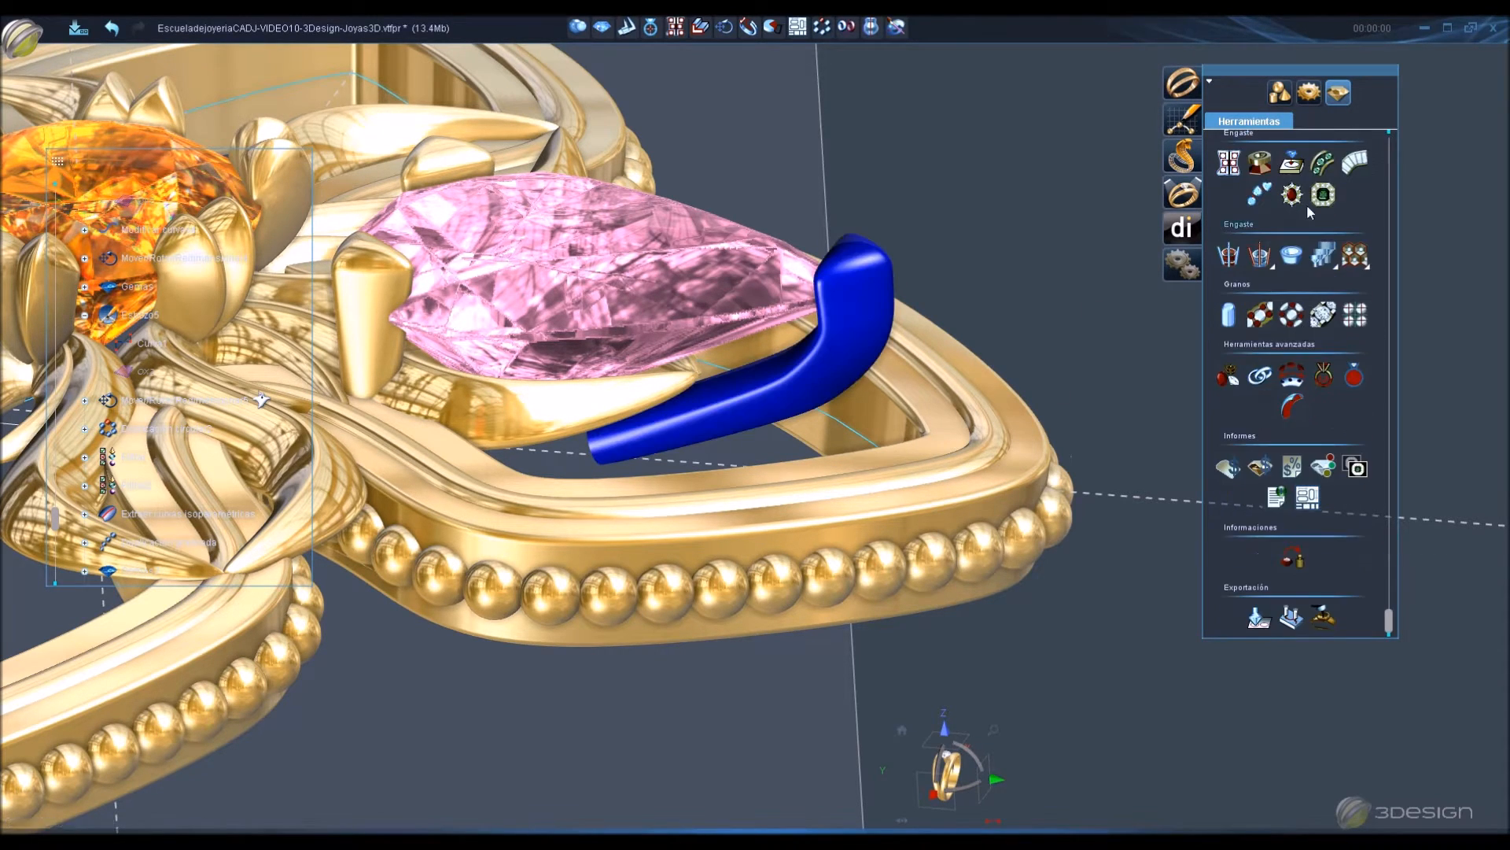
{"action": "left_click", "coordinate": [1280, 93]}
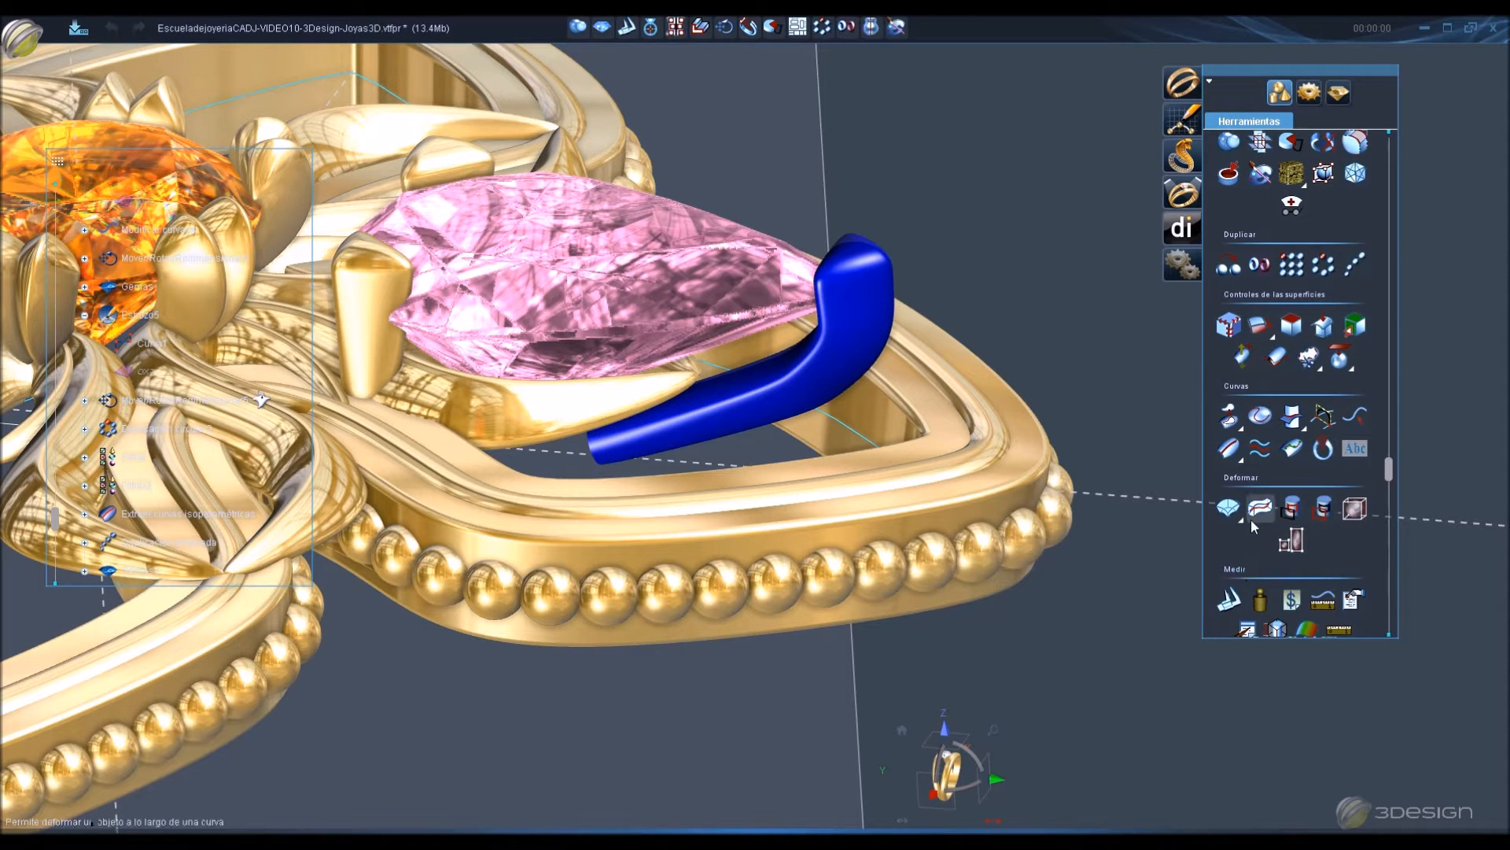
{"action": "left_click", "coordinate": [1235, 381]}
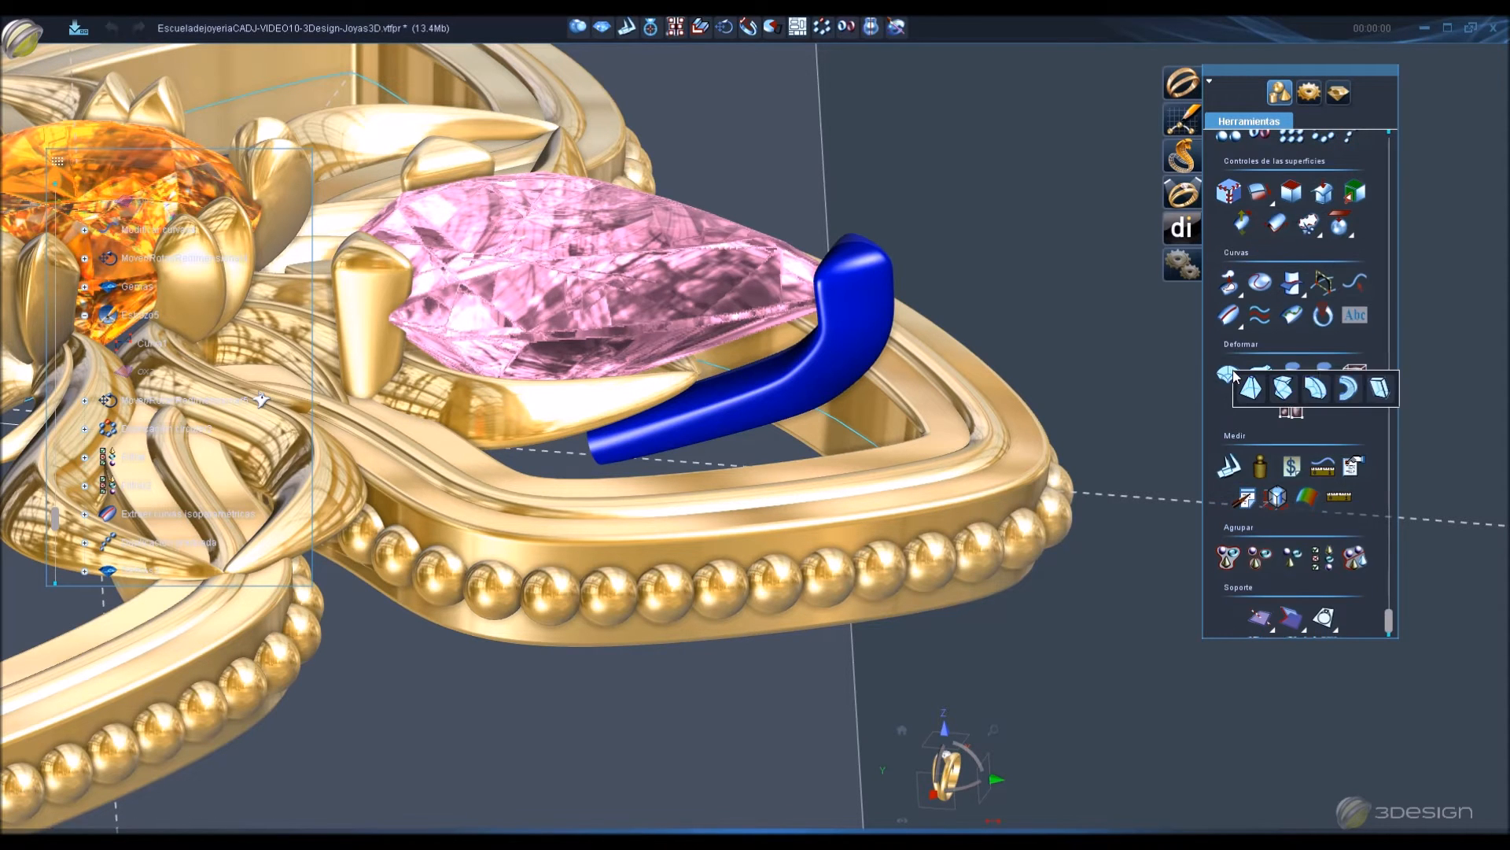
{"action": "left_click", "coordinate": [1315, 390]}
{"action": "left_click", "coordinate": [567, 382]}
{"action": "left_click_drag", "start_coordinate": [570, 348], "coordinate": [570, 336]}
{"action": "middle_click_drag", "start_coordinate": [629, 377], "coordinate": [696, 337]}
{"action": "right_click", "coordinate": [688, 503]}
{"action": "scroll", "coordinate": [696, 337], "scroll_direction": "up", "scroll_amount": 3}
{"action": "scroll", "coordinate": [696, 336], "scroll_direction": "down", "scroll_amount": 4}
Cut the bent tip prong along Y and delete the excess of its lower tail under the gem.
{"action": "left_click", "coordinate": [879, 338]}
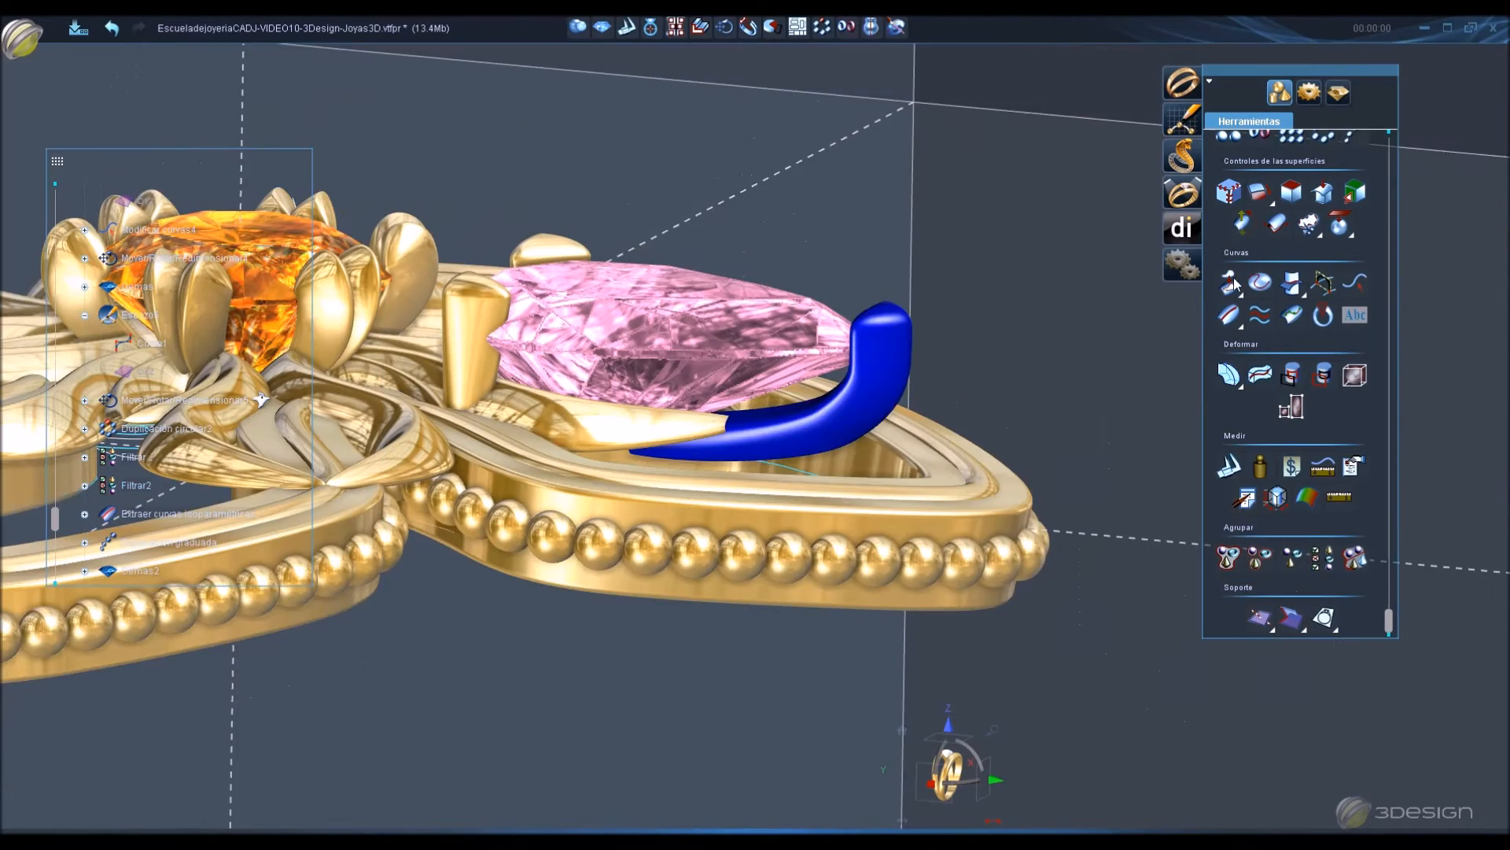
{"action": "scroll", "coordinate": [1319, 374], "scroll_direction": "up", "scroll_amount": 5}
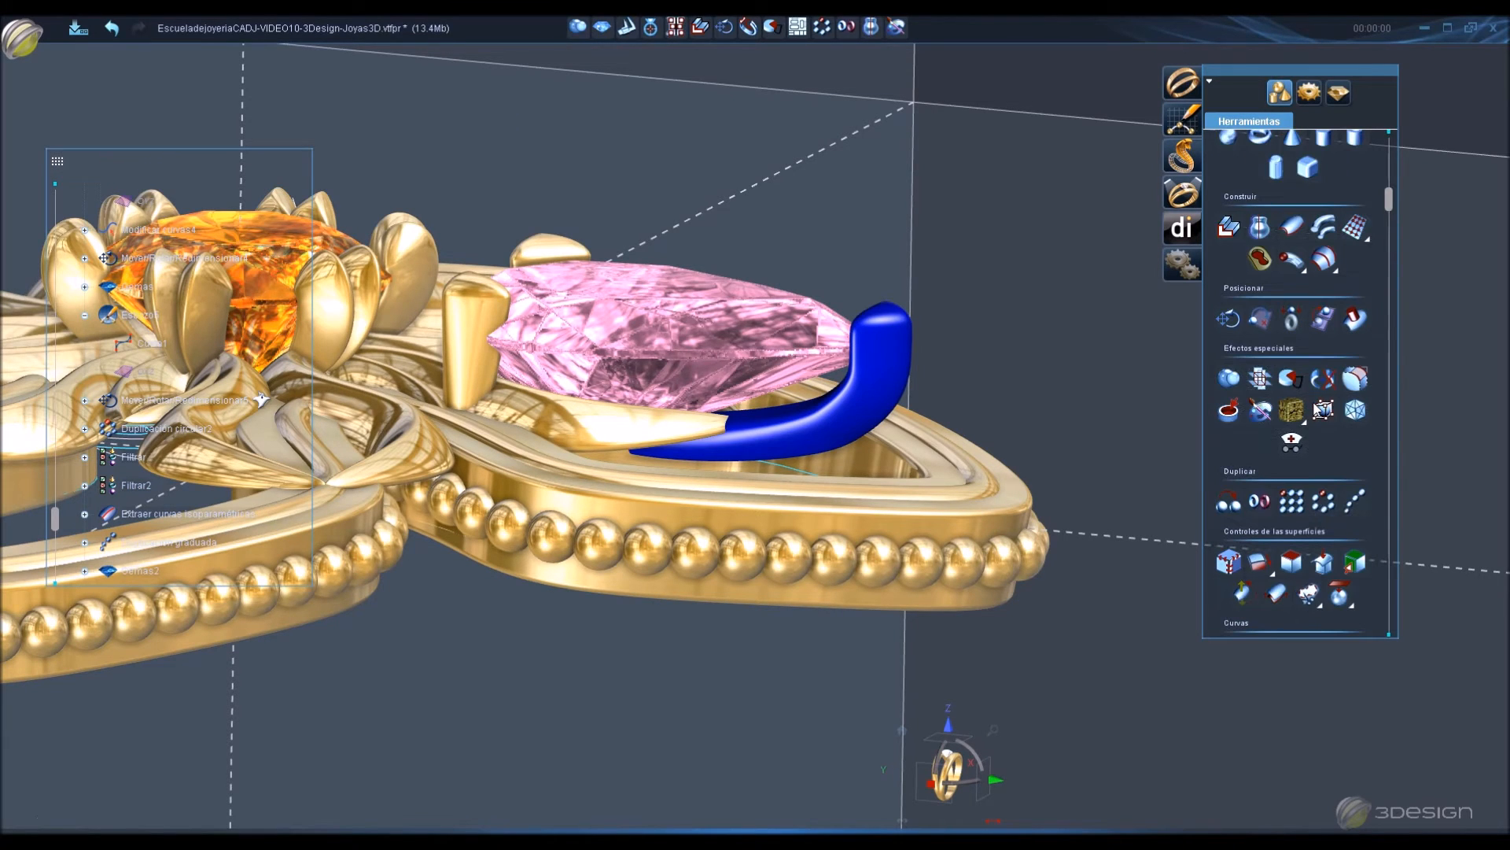
{"action": "left_click", "coordinate": [1325, 381]}
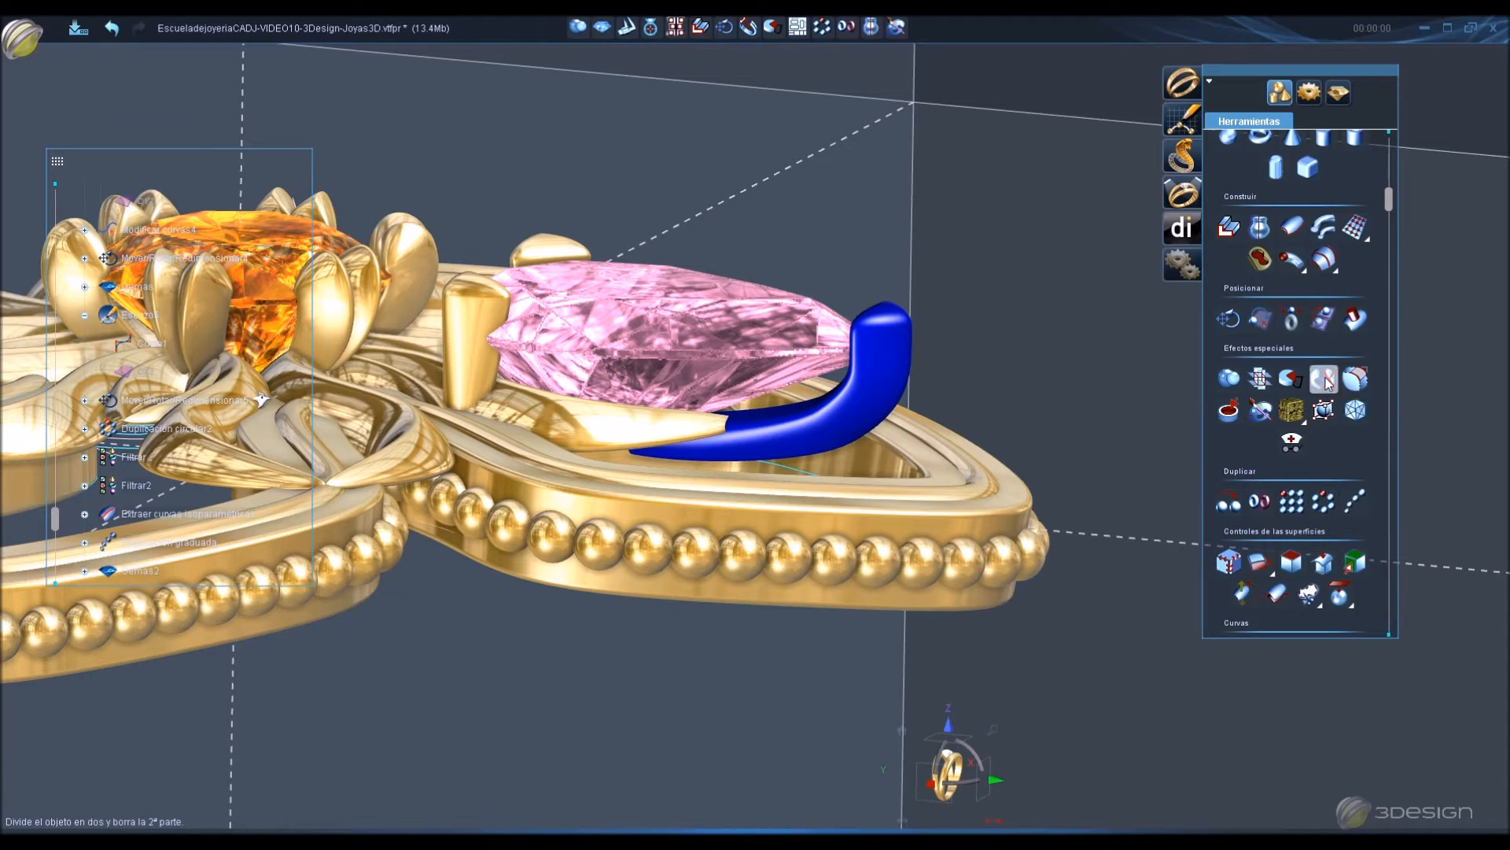
{"action": "left_click", "coordinate": [181, 218]}
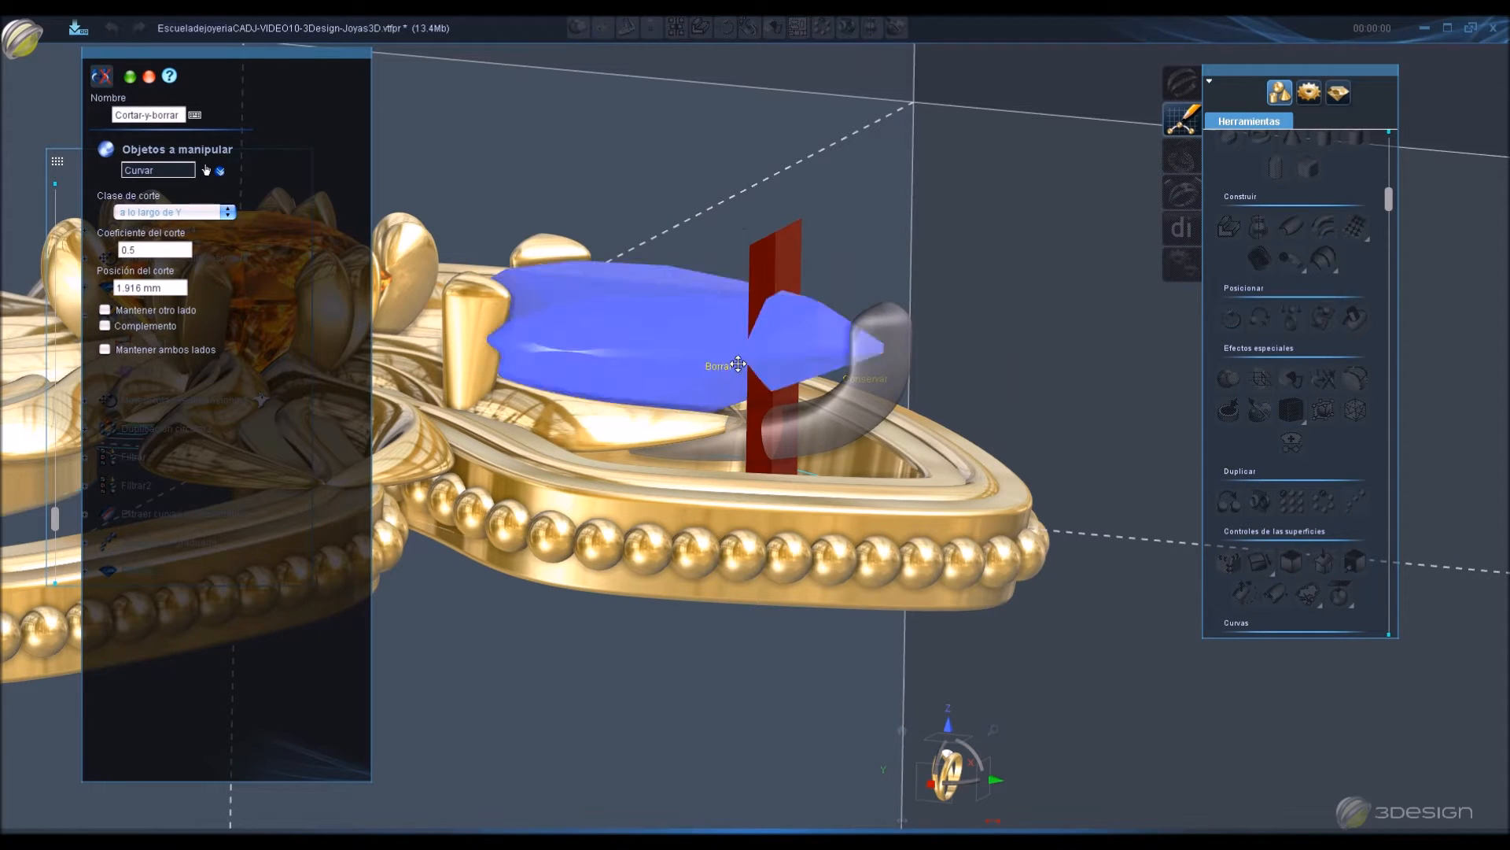
{"action": "left_click_drag", "start_coordinate": [747, 448], "coordinate": [698, 432]}
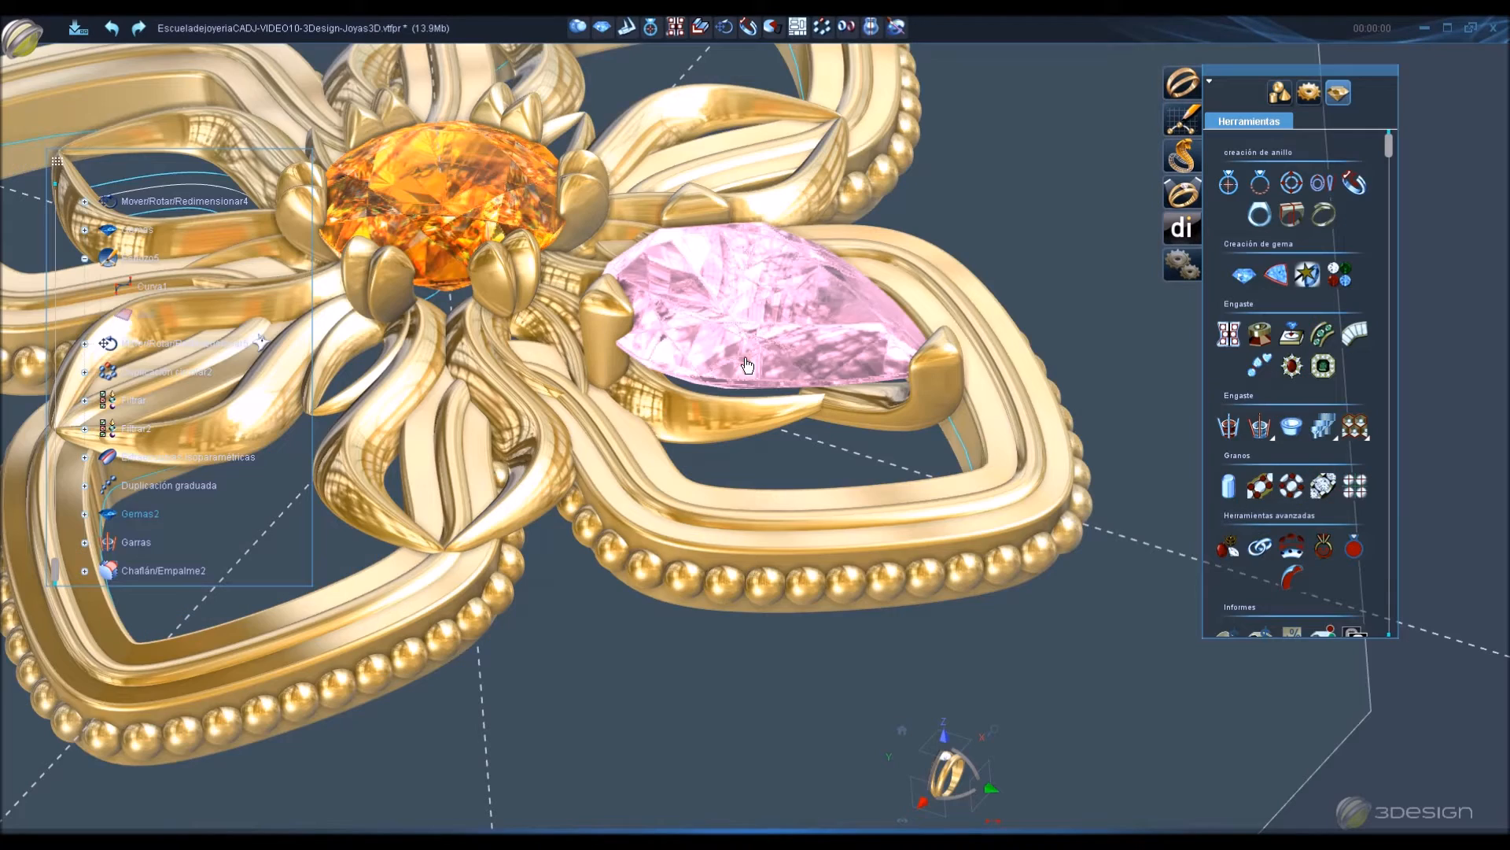
Start a yellow gold ring from the pear gem's shape, omit the upper ring, and raise it to about -0.693 mm in Z.
{"action": "left_click", "coordinate": [748, 364]}
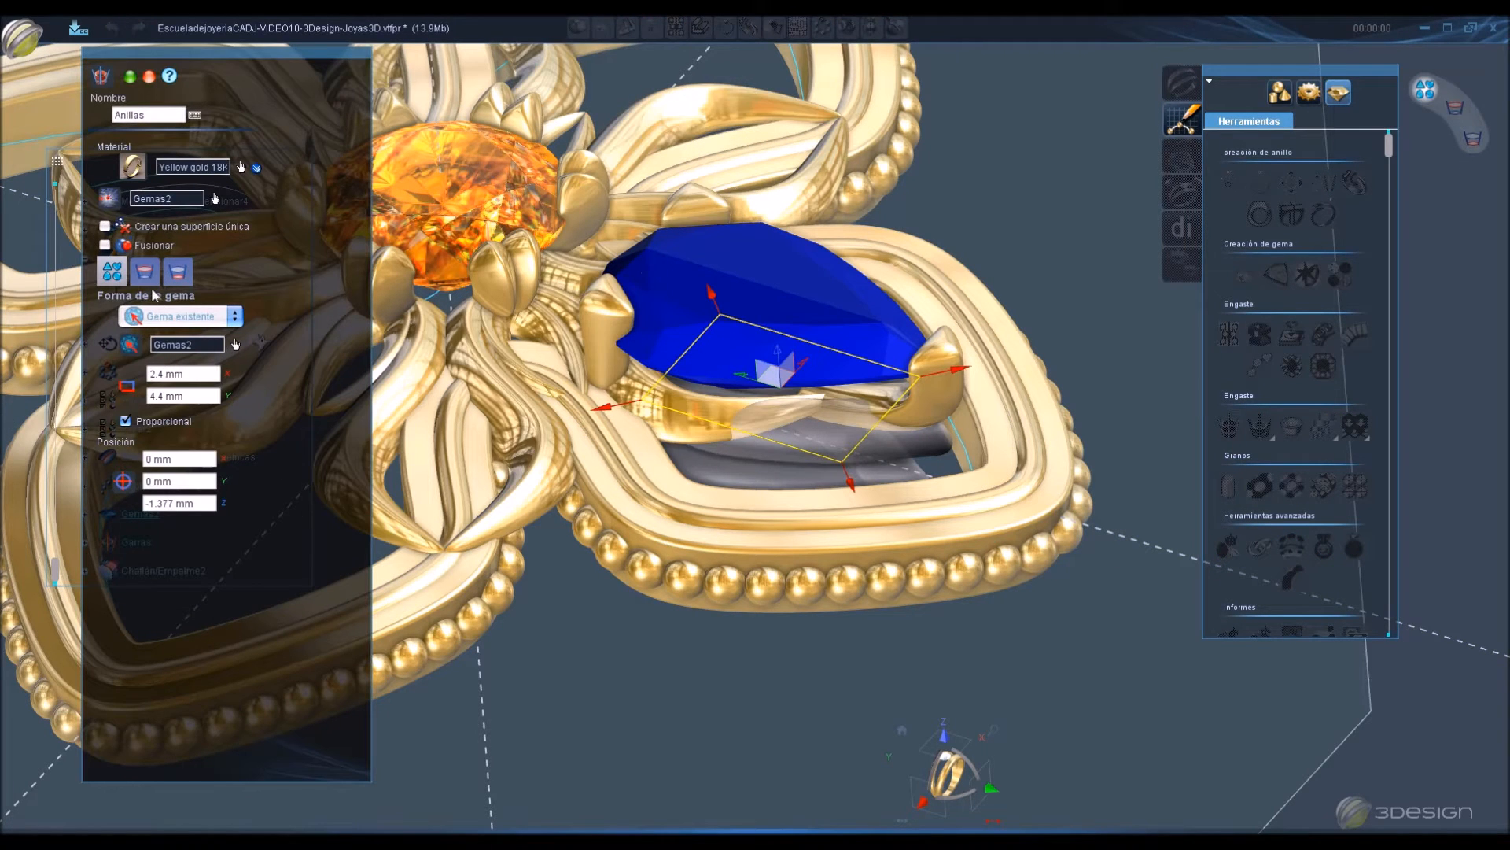
{"action": "left_click", "coordinate": [145, 276]}
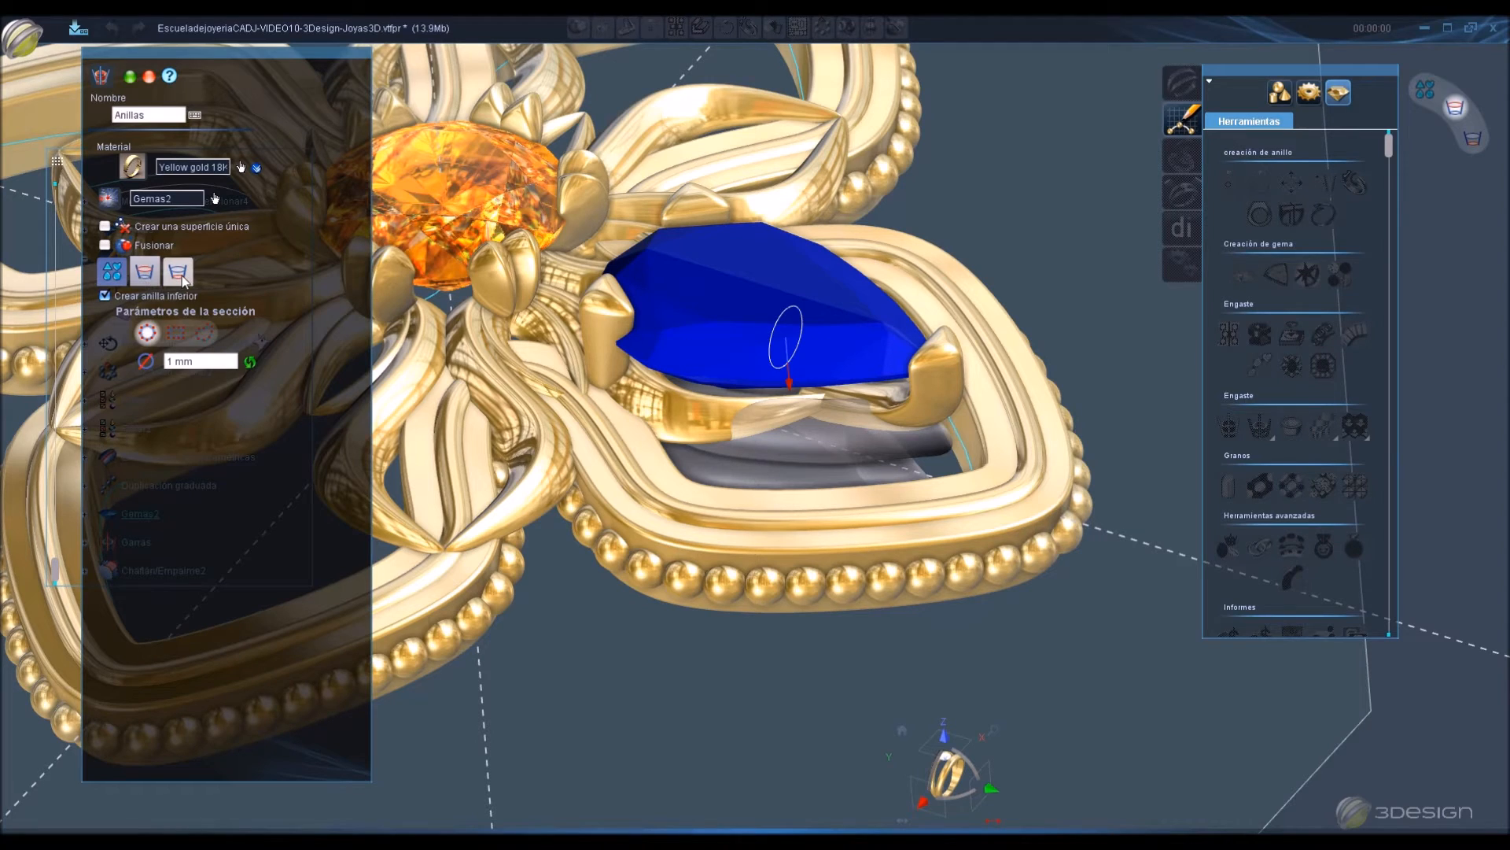
{"action": "left_click", "coordinate": [180, 273]}
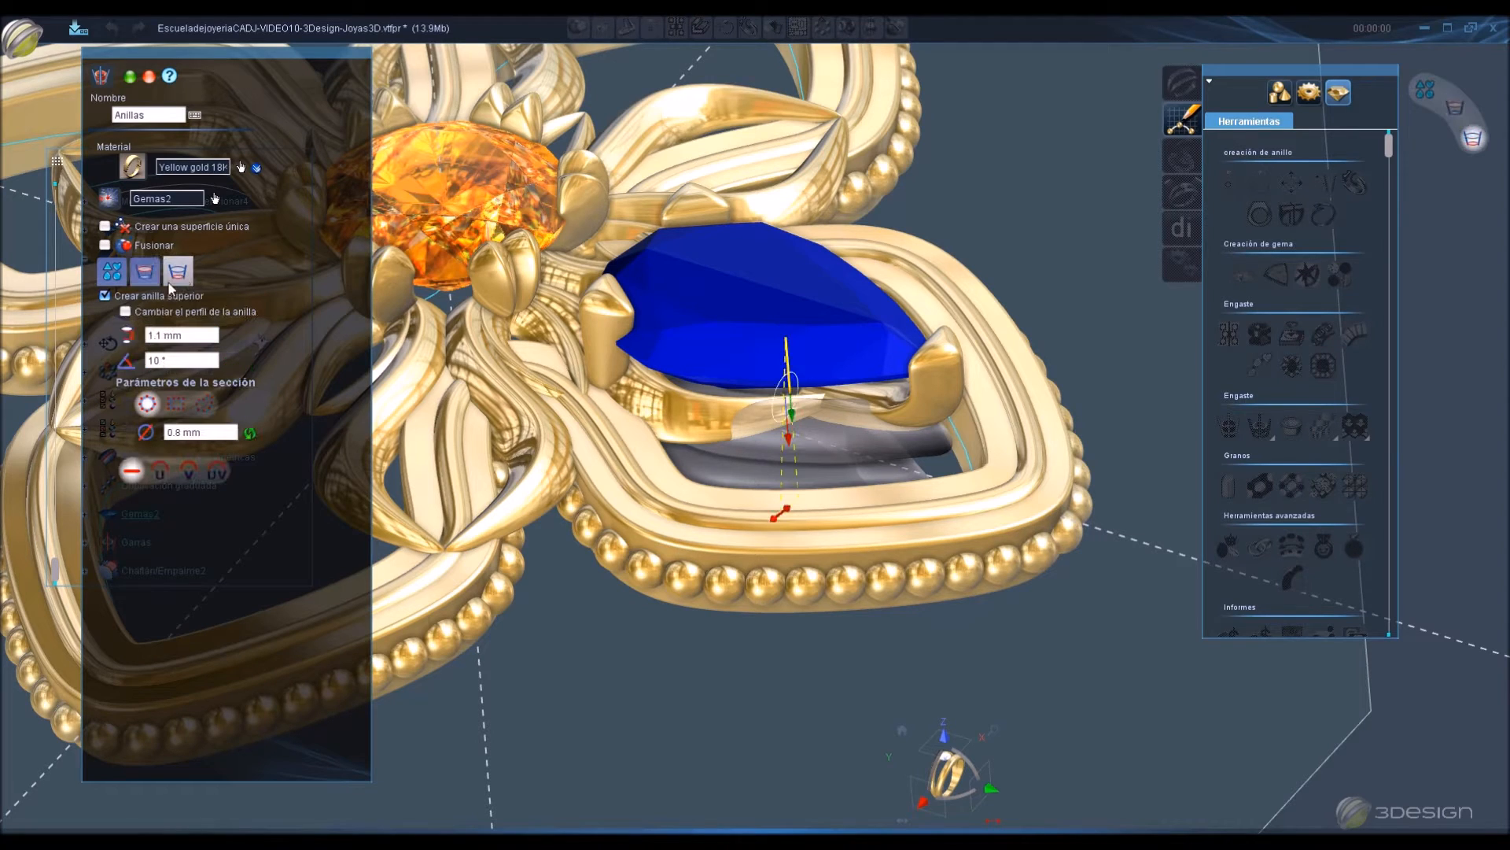
{"action": "left_click", "coordinate": [105, 296]}
{"action": "left_click", "coordinate": [112, 273]}
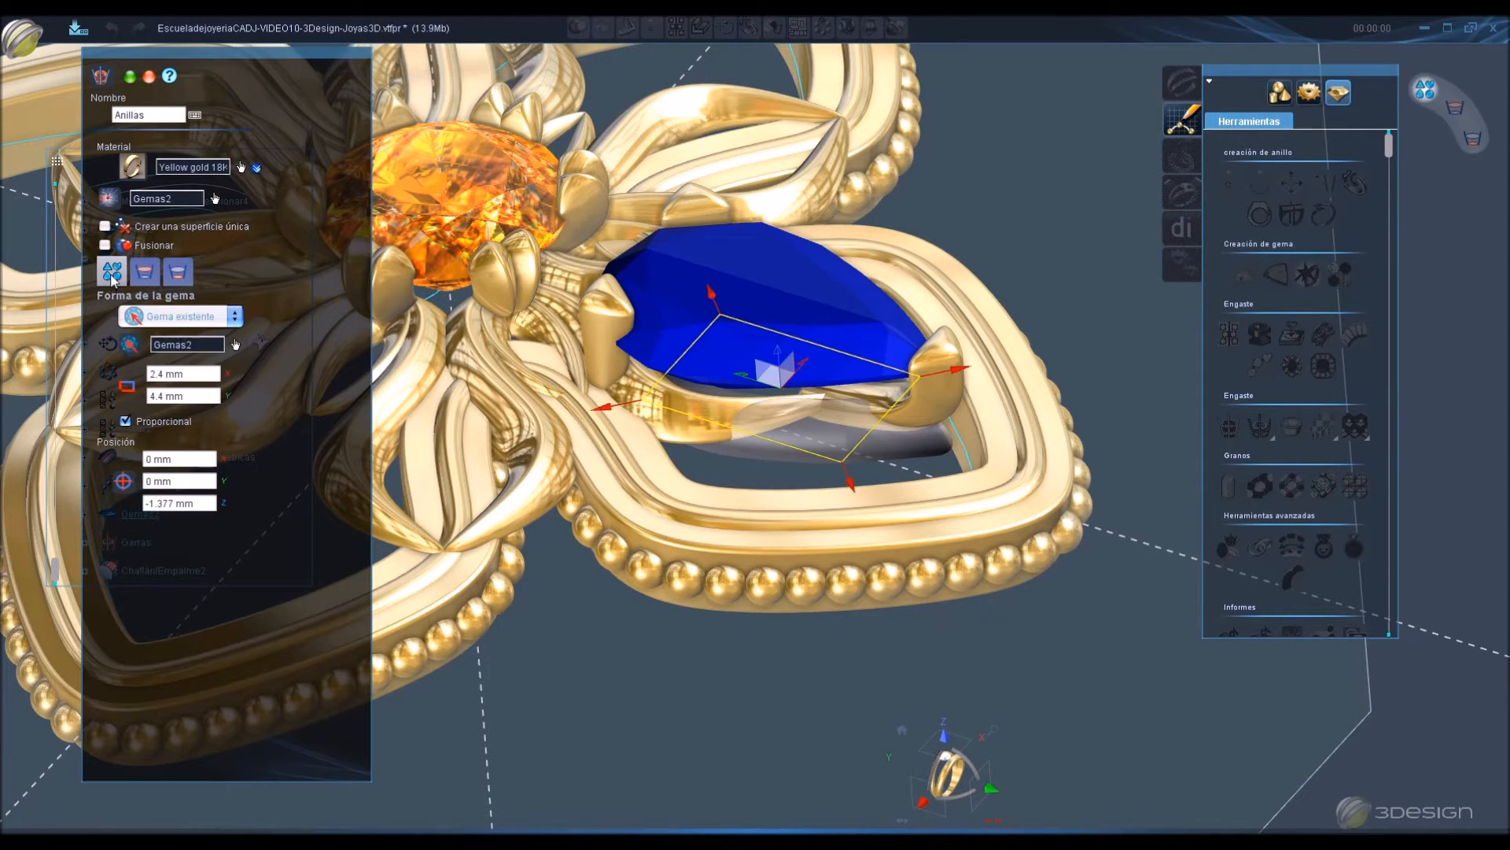
{"action": "scroll", "coordinate": [810, 448], "scroll_direction": "up", "scroll_amount": 5}
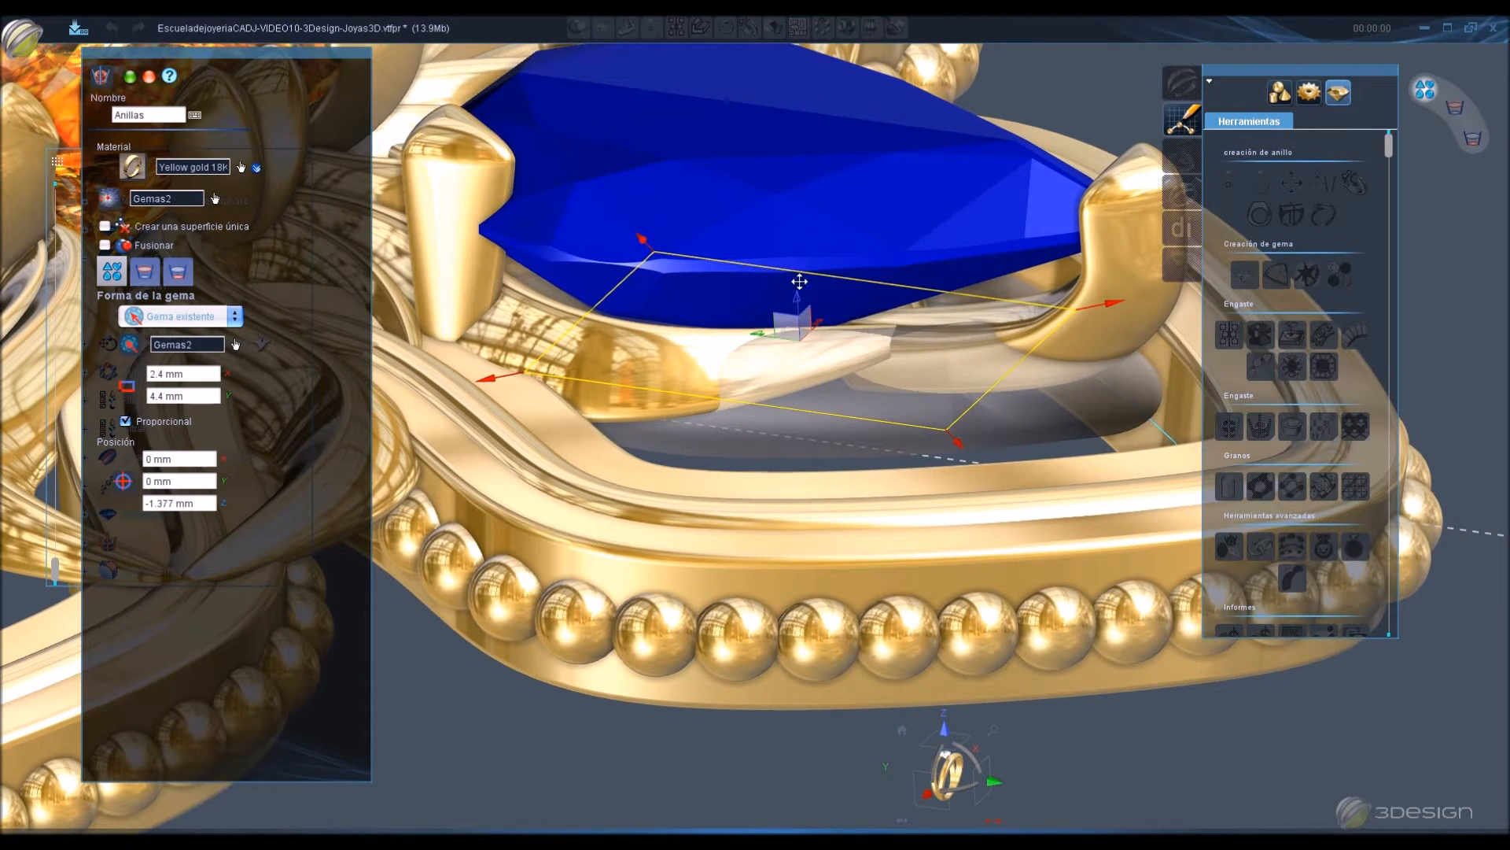
{"action": "left_click_drag", "start_coordinate": [799, 280], "coordinate": [785, 224]}
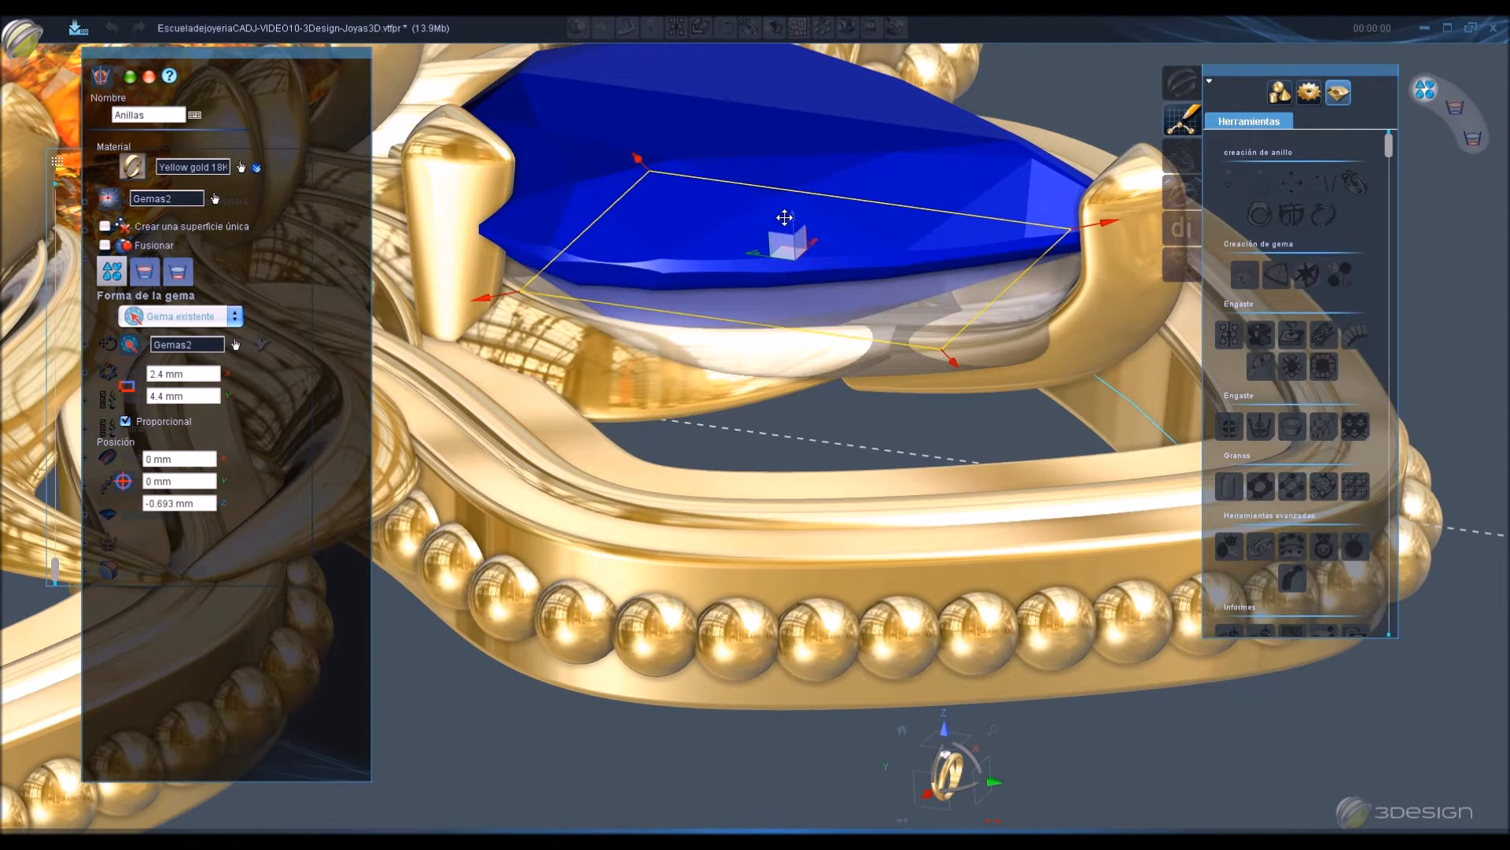
Use Curva1 on the underside of the piece as the custom section of the pear gem's lower ring.
{"action": "left_click", "coordinate": [152, 278]}
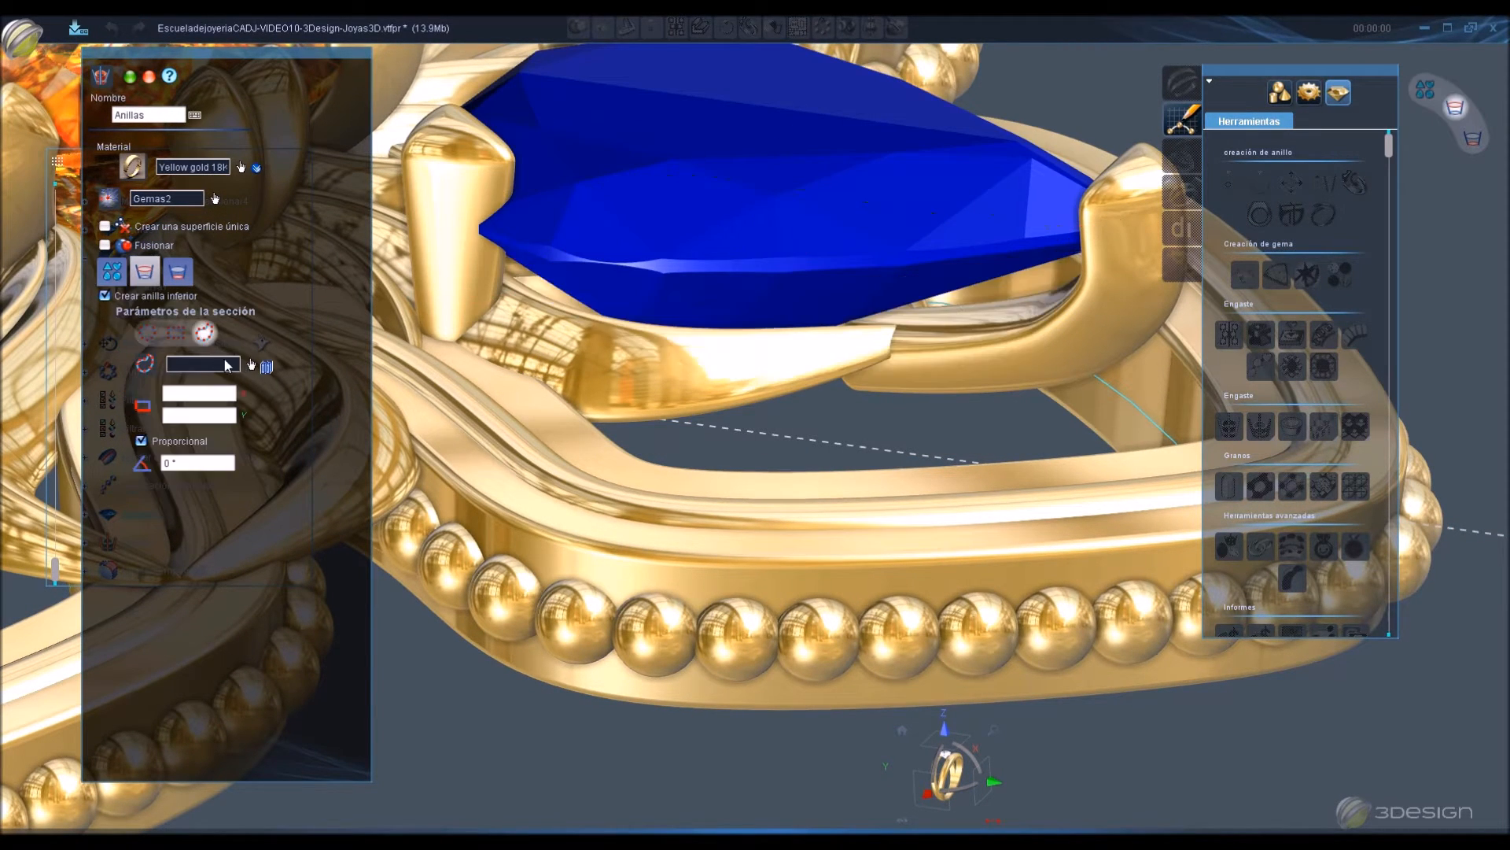
{"action": "mouse_move", "coordinate": [533, 433]}
{"action": "middle_mouse_down"}
{"action": "mouse_move", "coordinate": [600, 206]}
{"action": "mouse_move", "coordinate": [576, 458]}
{"action": "middle_mouse_up"}
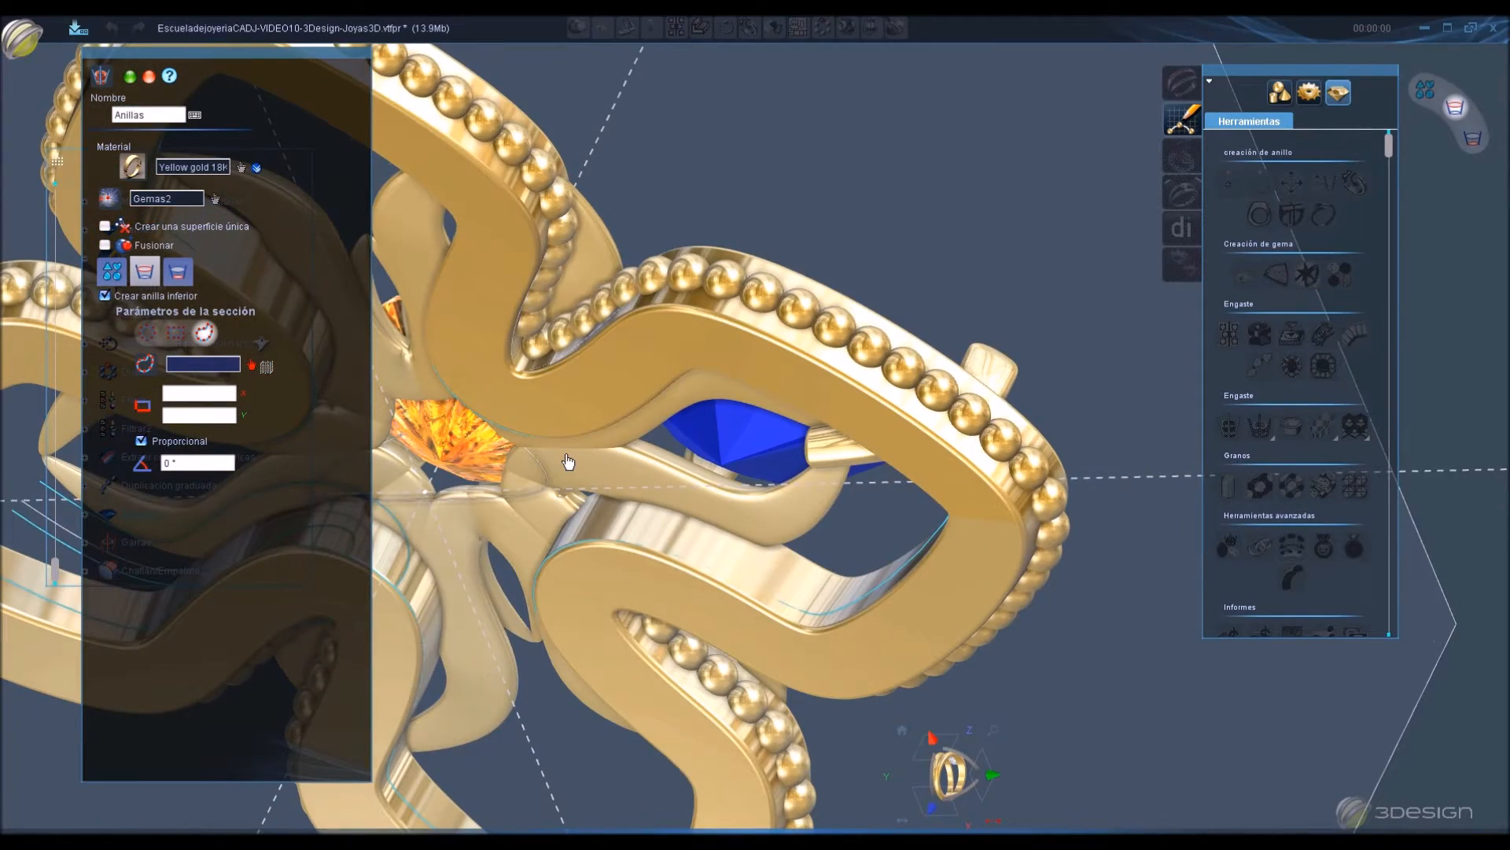
{"action": "left_click", "coordinate": [541, 478]}
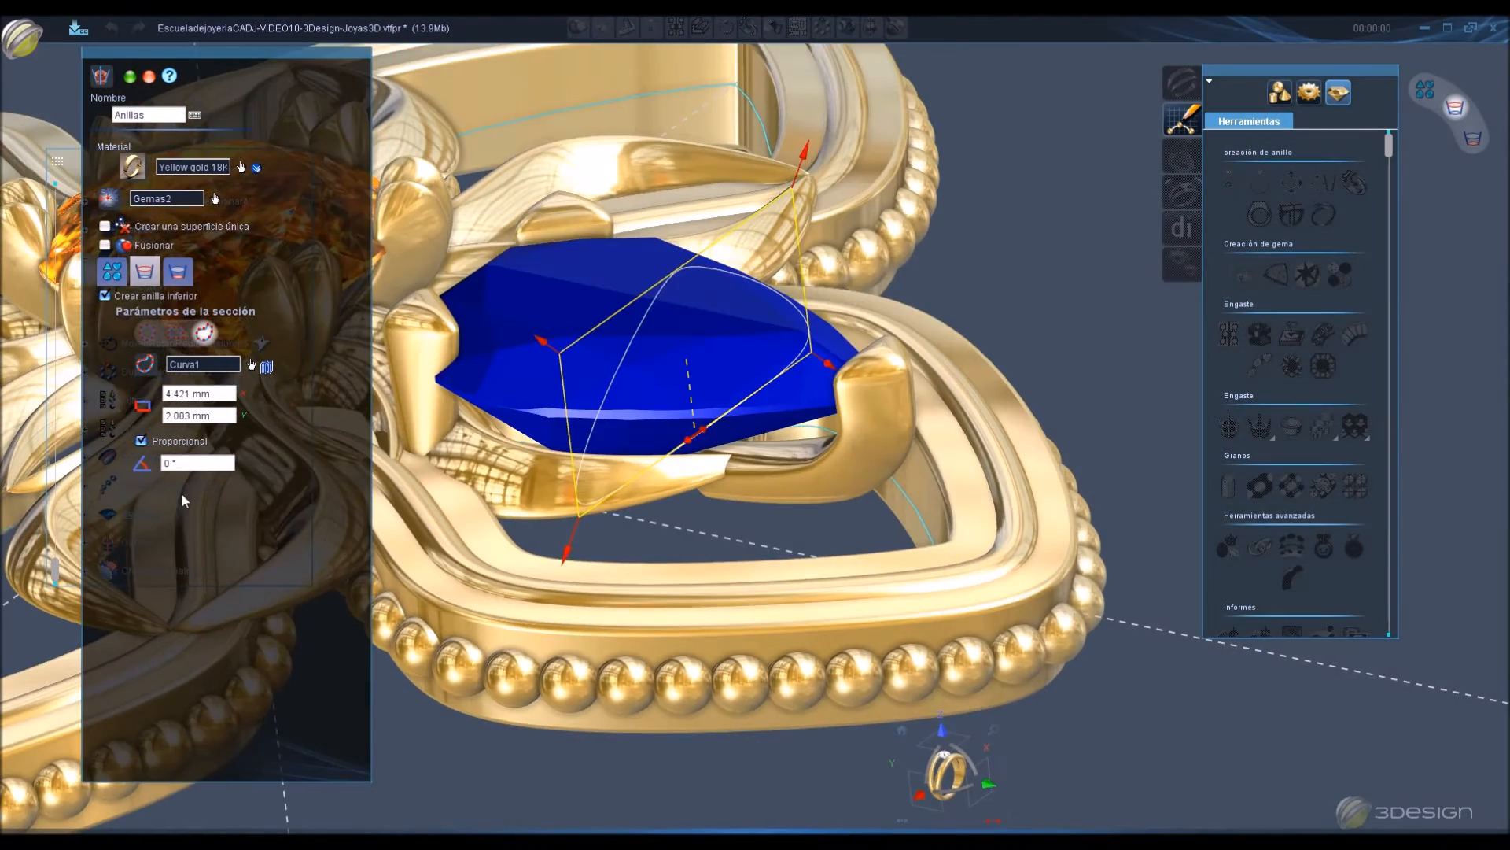
Size the lower ring's section 0.65 by 0.5 mm without proportional scaling, at a 90° angle.
{"action": "left_click", "coordinate": [220, 415]}
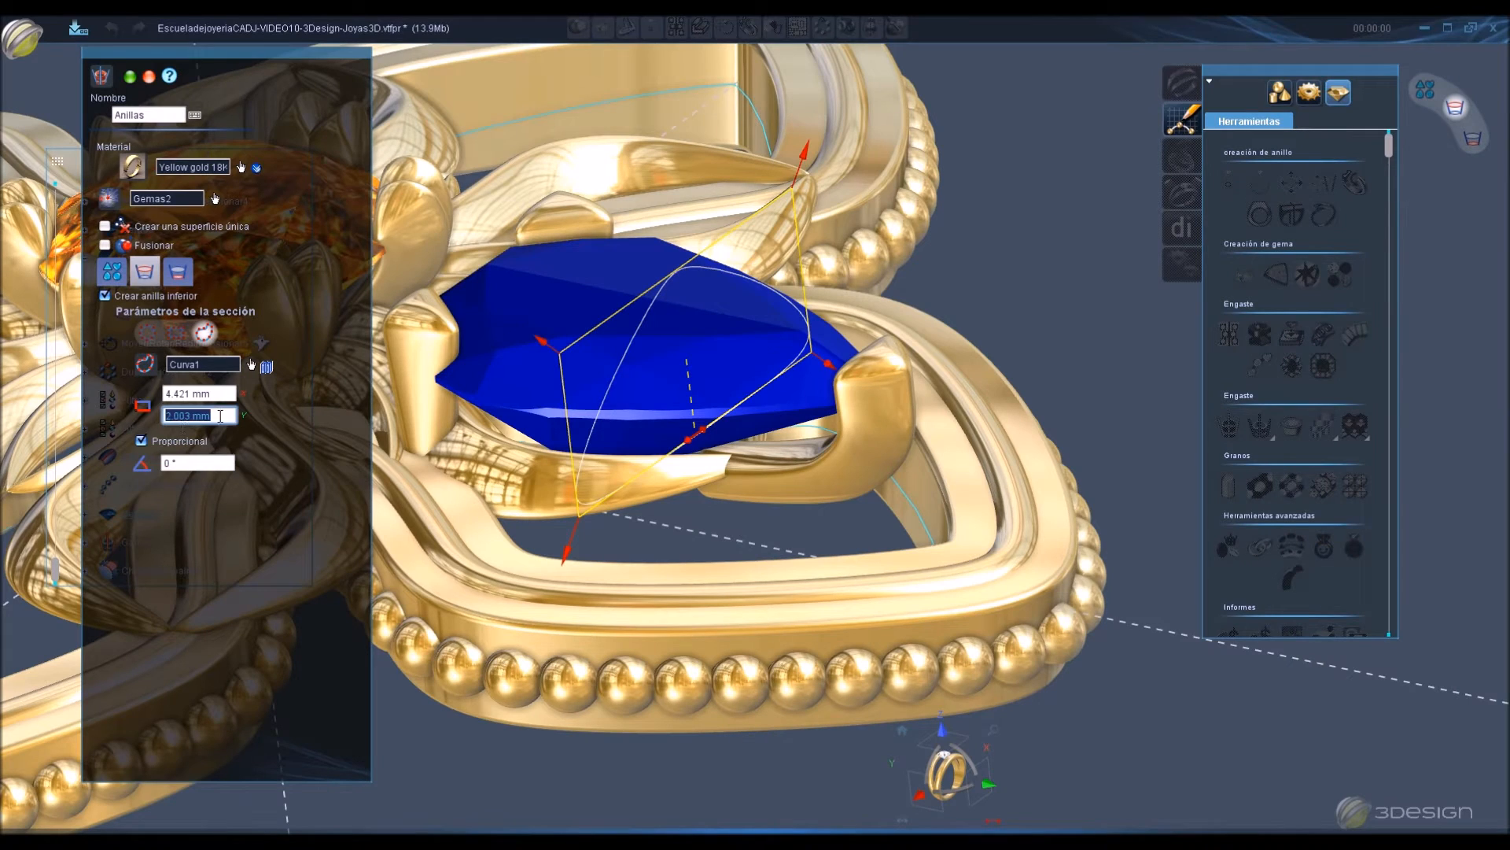
{"action": "key", "text": "BackSpace"}
{"action": "left_click", "coordinate": [142, 441]}
{"action": "type", "text": ".6"}
{"action": "key", "text": "Return"}
{"action": "left_click", "coordinate": [230, 413]}
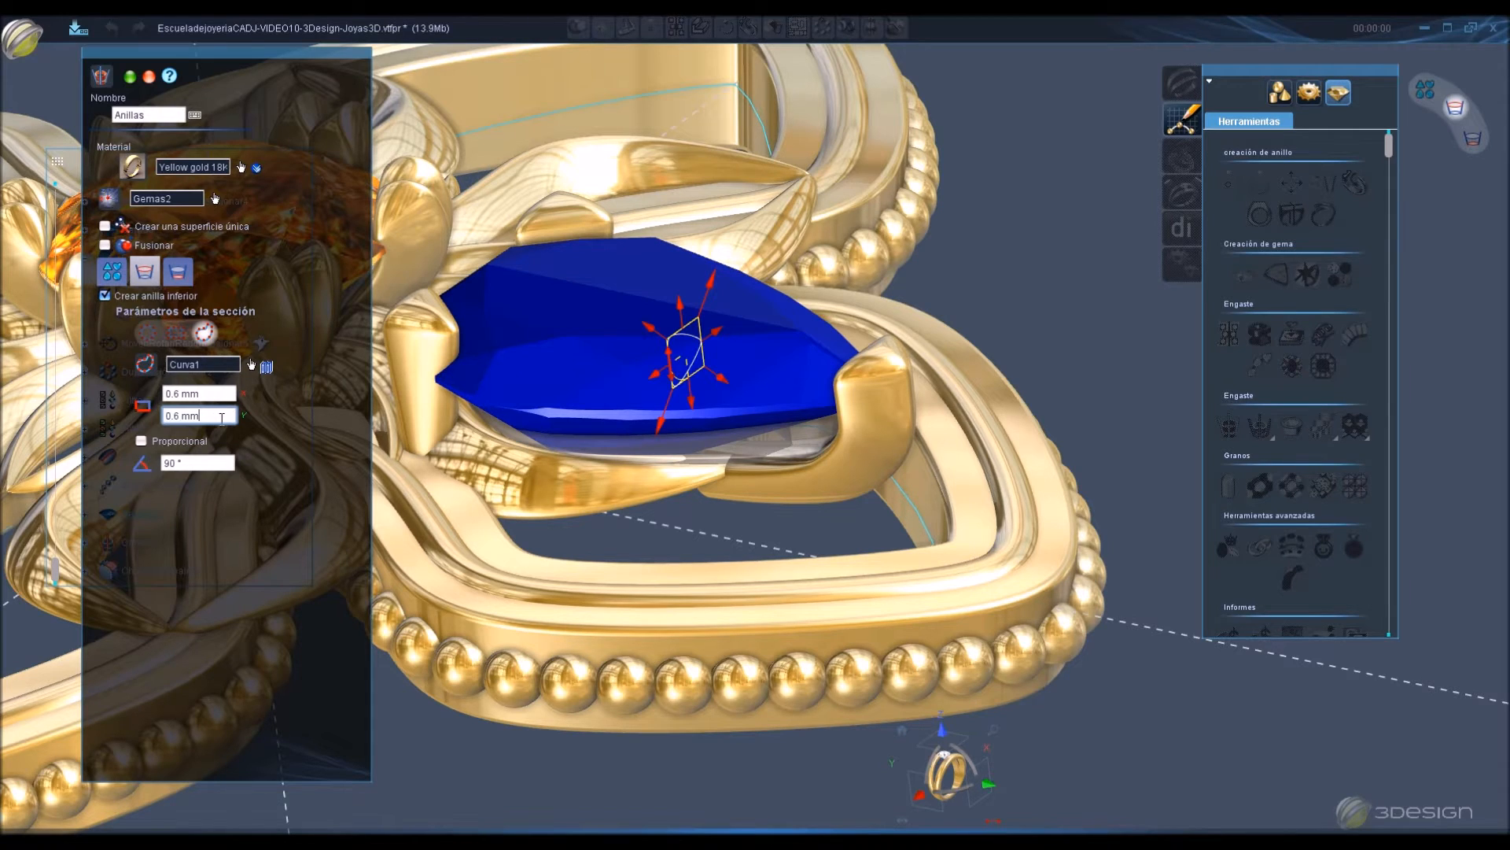
{"action": "type", "text": ".5"}
{"action": "left_click", "coordinate": [222, 394]}
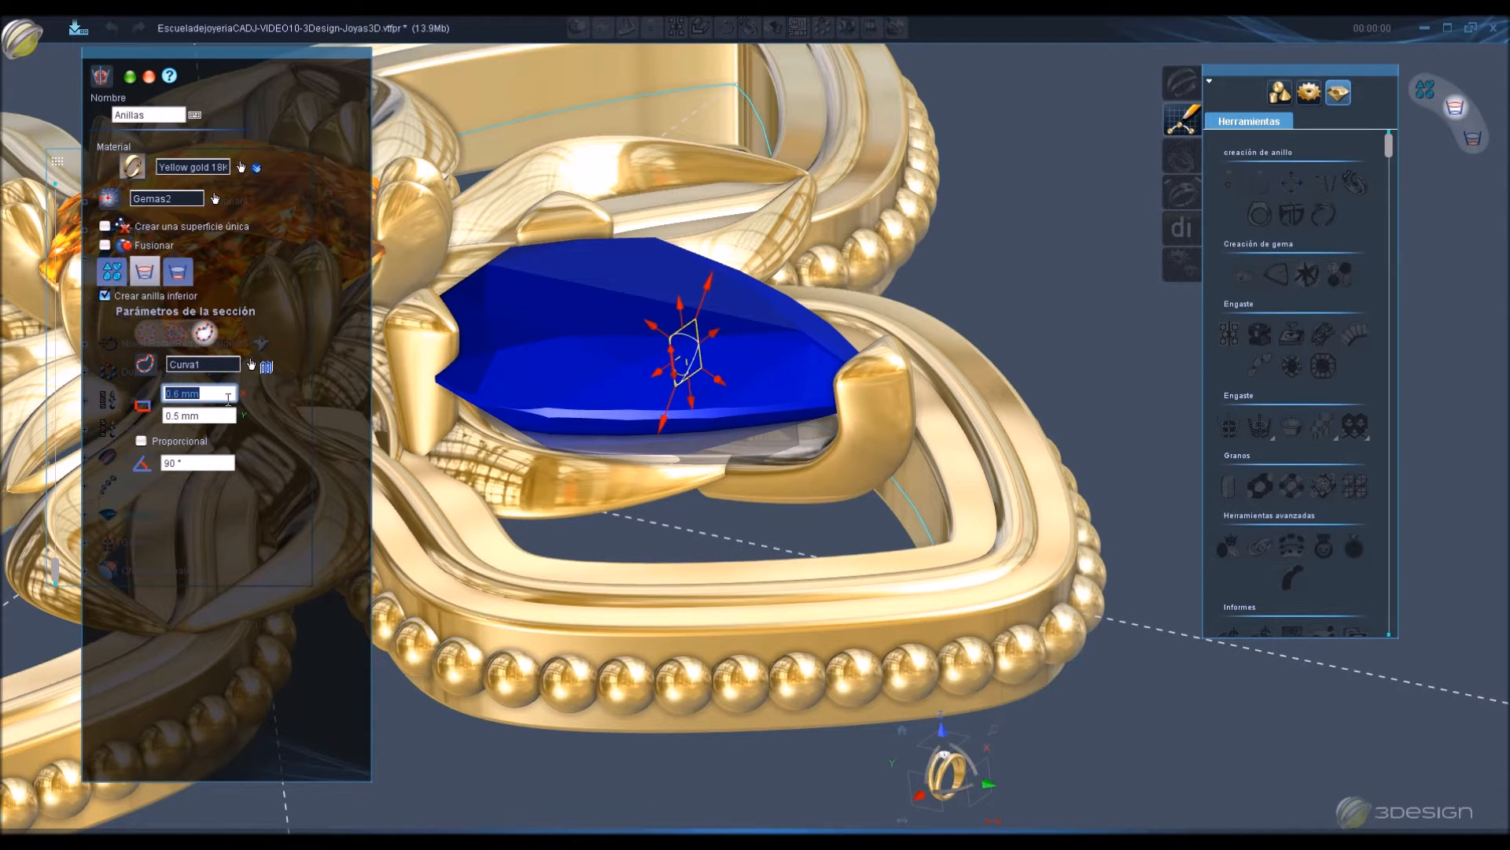
{"action": "type", "text": ".65"}
{"action": "left_click", "coordinate": [229, 416]}
Set the ring outline to 4 by 6 mm without proportional scaling and raise it to about -0.588 mm in Z.
{"action": "left_click", "coordinate": [111, 271]}
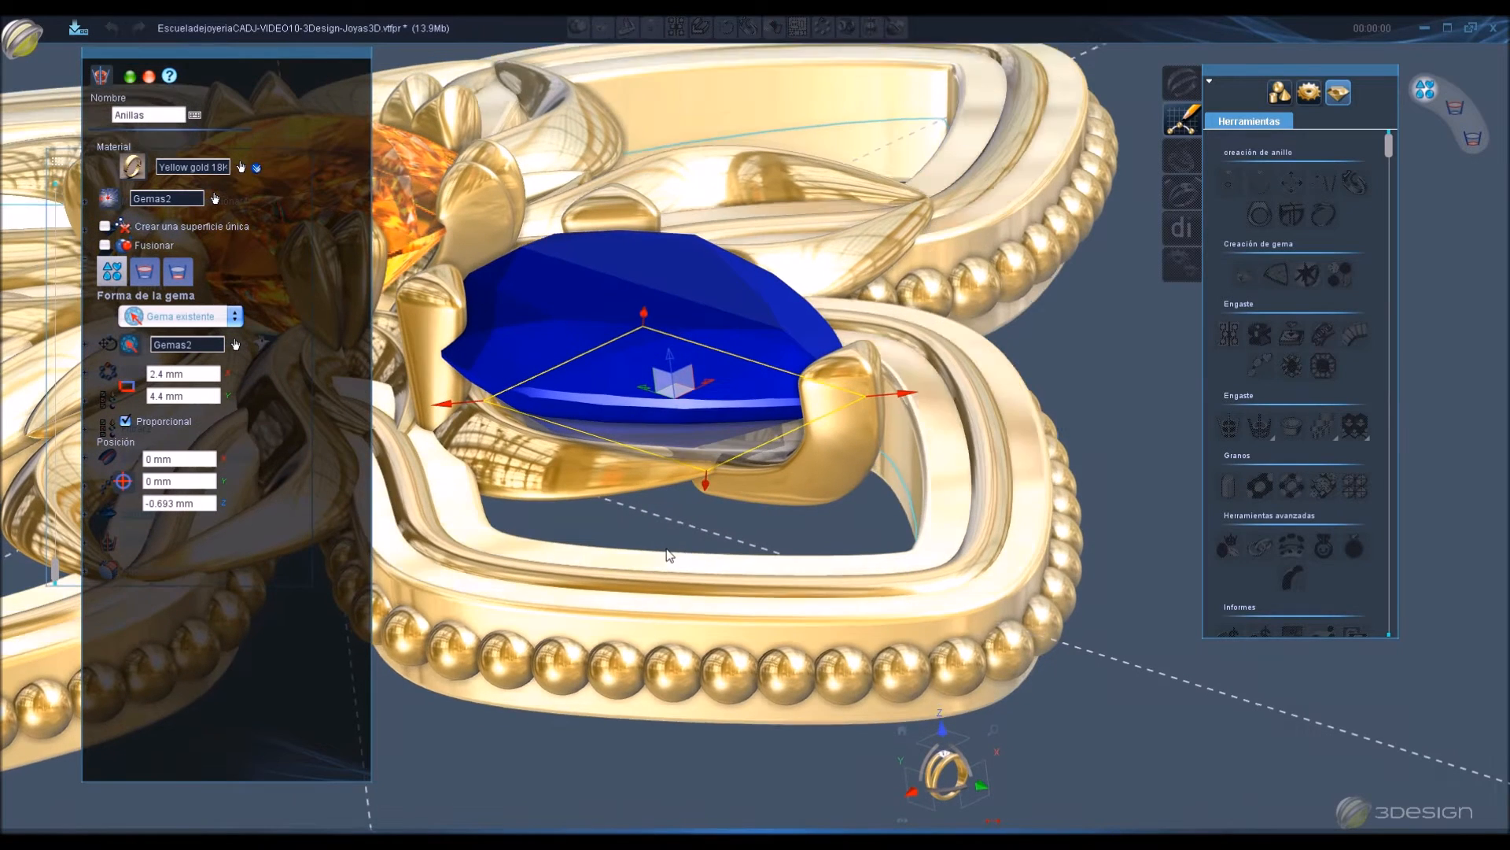
{"action": "left_click", "coordinate": [128, 422]}
{"action": "left_click", "coordinate": [198, 375]}
{"action": "type", "text": "4"}
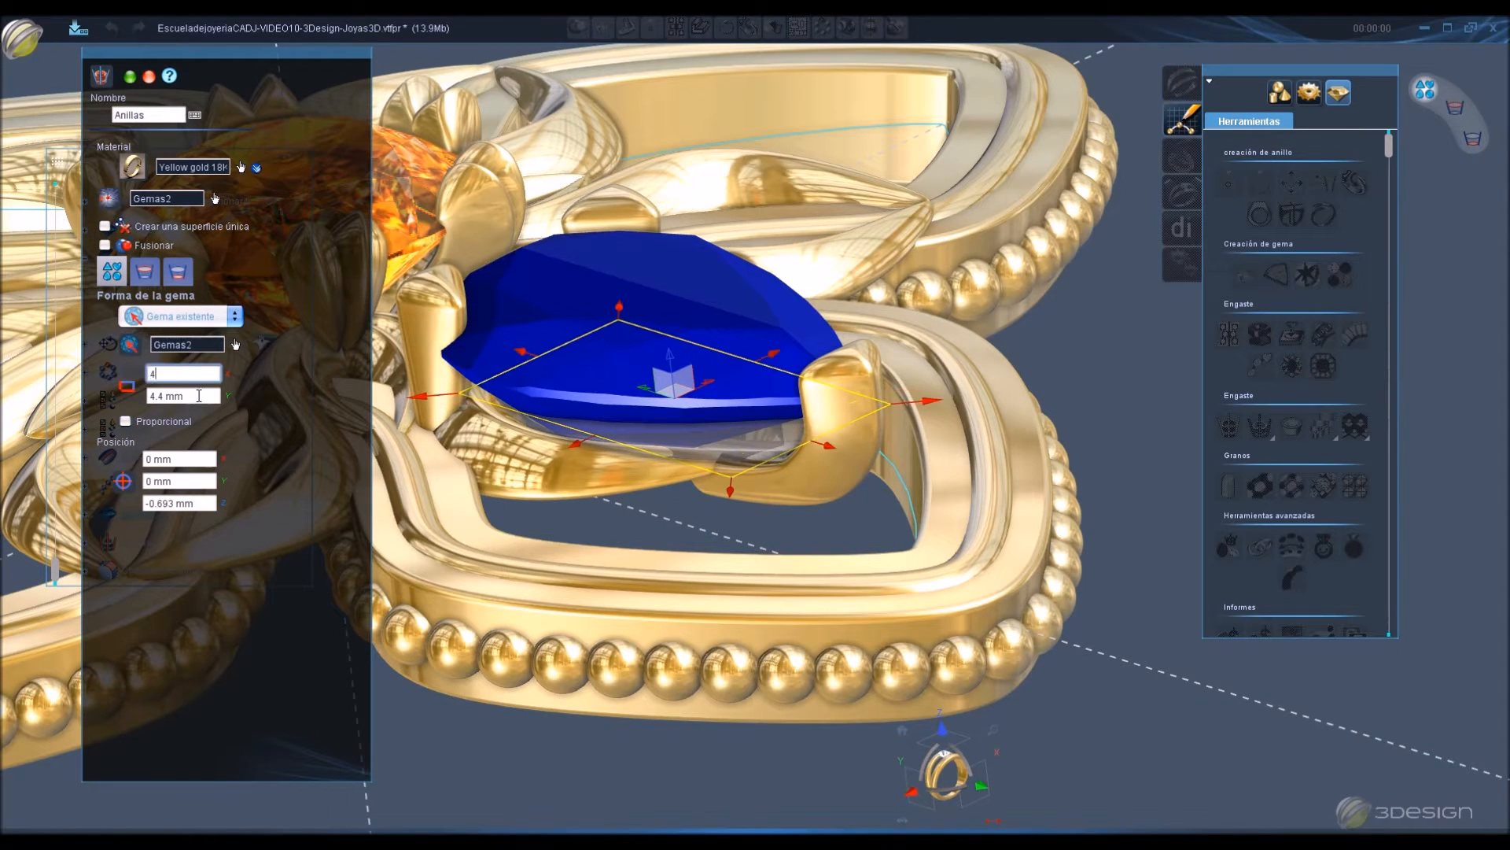
{"action": "left_click", "coordinate": [201, 395]}
{"action": "type", "text": "6"}
{"action": "left_click", "coordinate": [206, 375]}
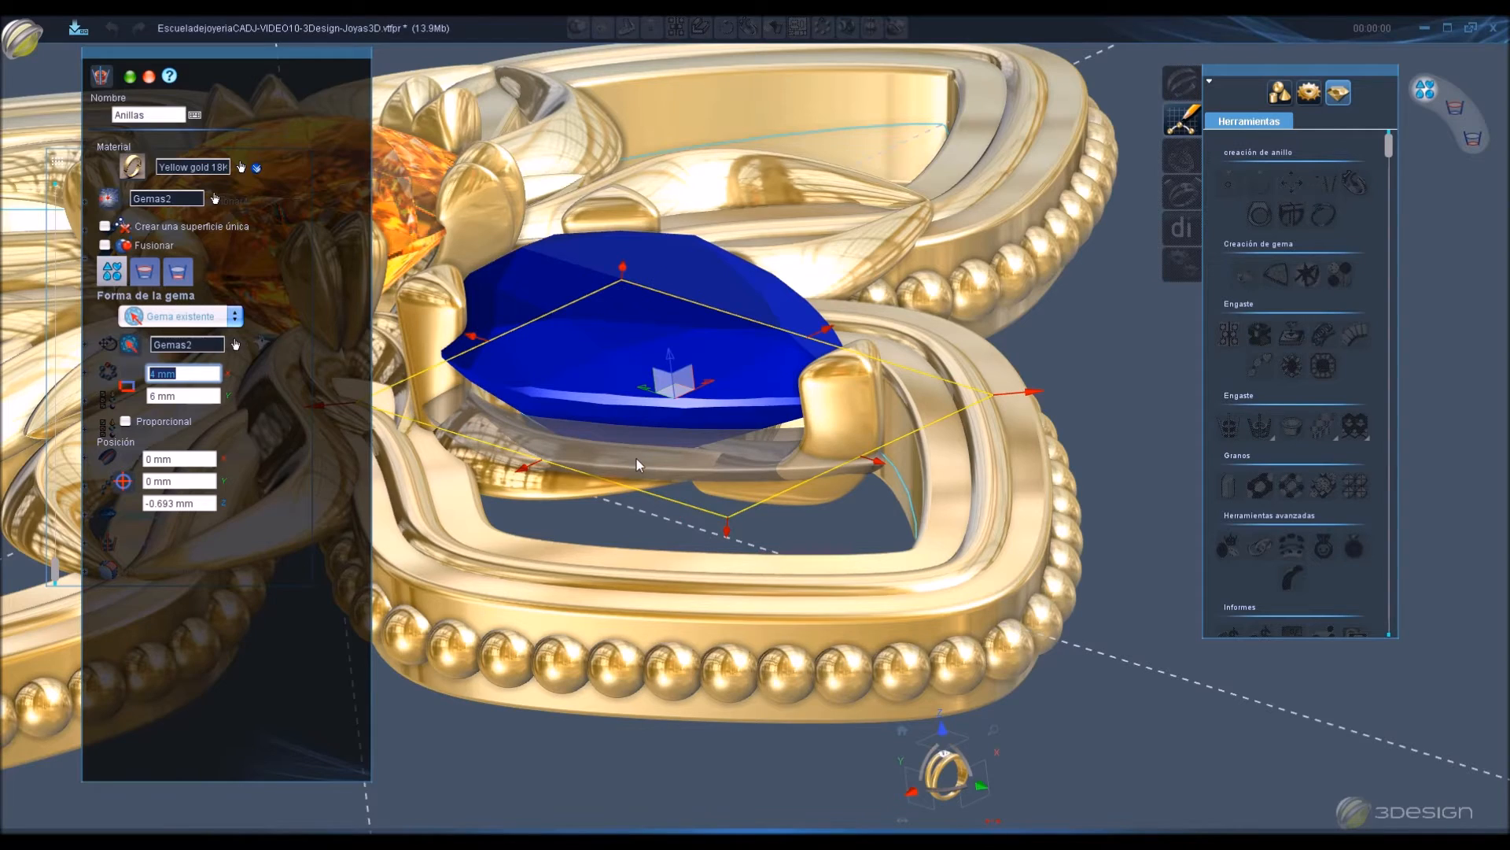
{"action": "middle_click_drag", "start_coordinate": [636, 460], "coordinate": [692, 442]}
{"action": "left_click_drag", "start_coordinate": [670, 363], "coordinate": [670, 351]}
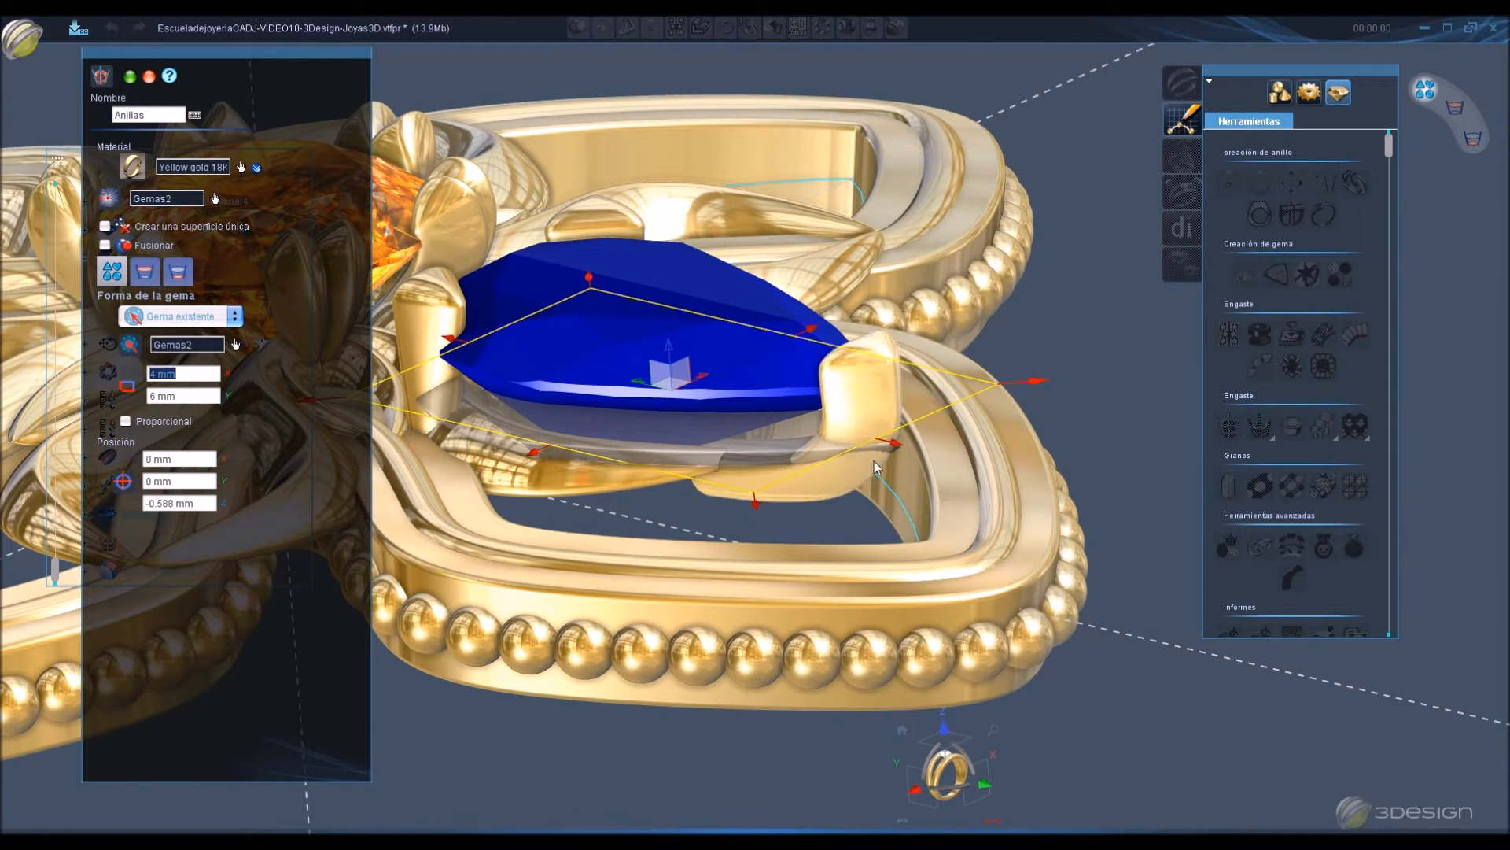
Fine-tune the ring outline around the prongs, set its length to 6 mm, and create the ring.
{"action": "left_click_drag", "start_coordinate": [892, 443], "coordinate": [906, 450]}
{"action": "scroll", "coordinate": [818, 465], "scroll_direction": "down", "scroll_amount": 1}
{"action": "middle_click_drag", "start_coordinate": [525, 460], "coordinate": [881, 461]}
{"action": "left_click_drag", "start_coordinate": [936, 453], "coordinate": [919, 444]}
{"action": "left_click", "coordinate": [207, 394]}
{"action": "type", "text": "6"}
{"action": "key", "text": "Tab"}
{"action": "right_click", "coordinate": [731, 450]}
Slightly resize the new ring beneath the pear gem without proportional scaling.
{"action": "middle_click_drag", "start_coordinate": [1029, 555], "coordinate": [961, 521]}
{"action": "middle_click_drag", "start_coordinate": [1074, 349], "coordinate": [873, 316]}
{"action": "middle_click_drag", "start_coordinate": [732, 511], "coordinate": [576, 471]}
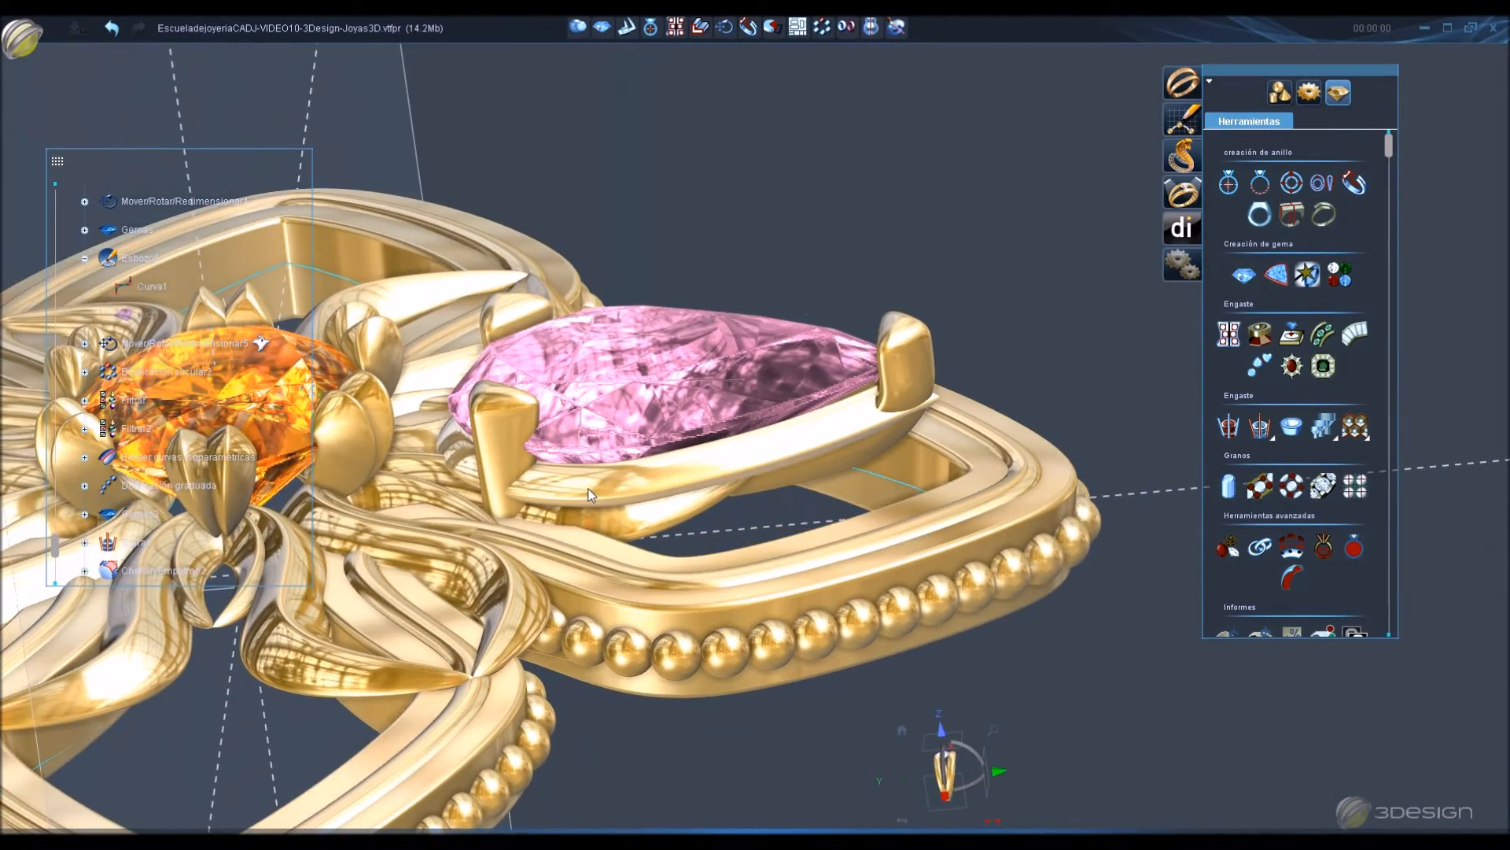
{"action": "left_click", "coordinate": [577, 471]}
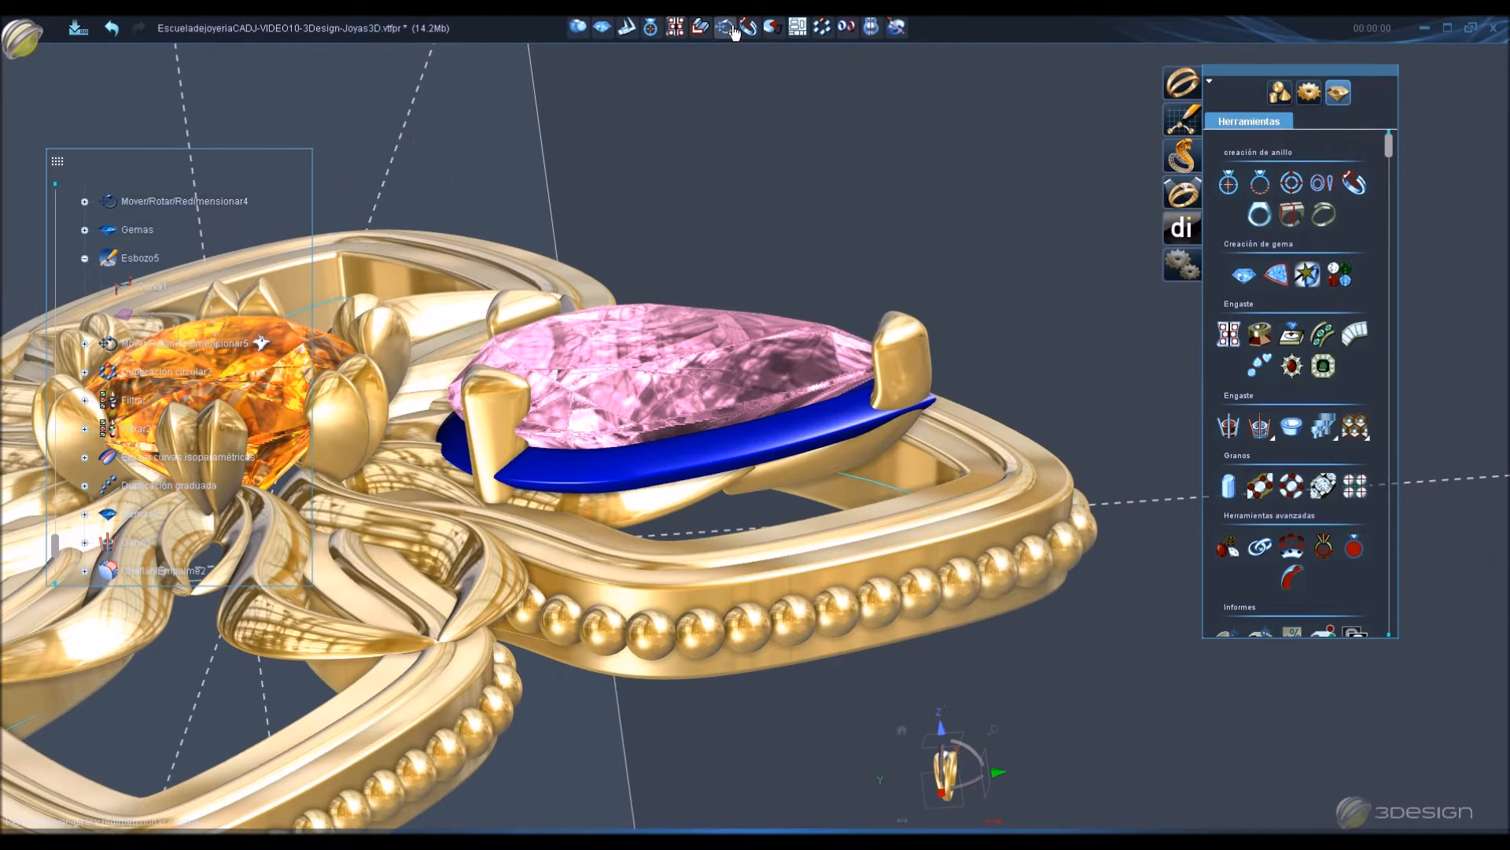
{"action": "left_click", "coordinate": [727, 29]}
{"action": "left_click", "coordinate": [162, 231]}
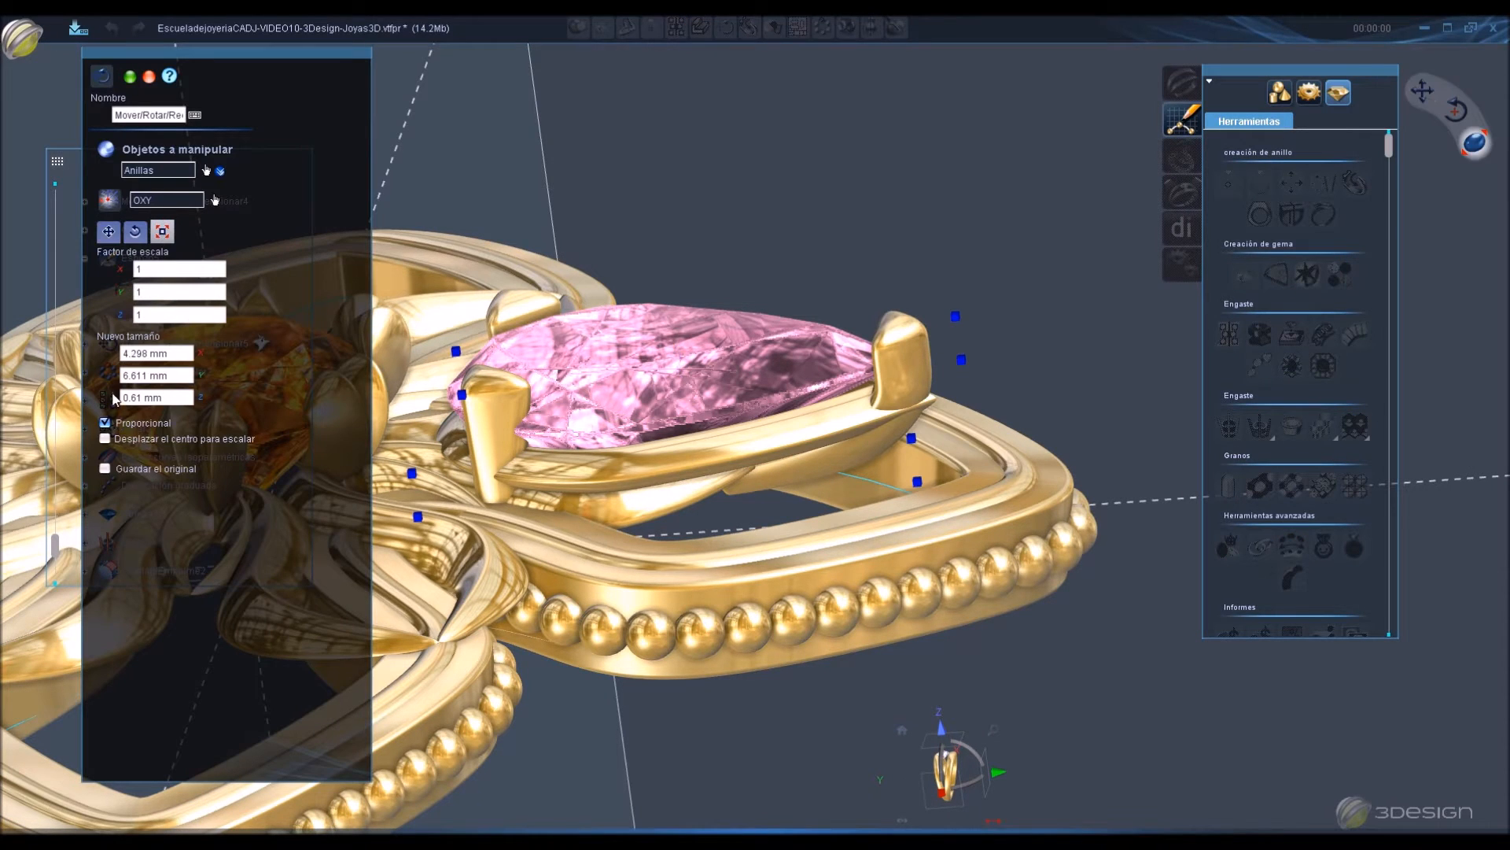
{"action": "left_click", "coordinate": [105, 424]}
{"action": "left_click_drag", "start_coordinate": [960, 394], "coordinate": [969, 396]}
Move the ring beneath the pear gem about -0.13 mm in Y and -0.1 mm in Z.
{"action": "left_click", "coordinate": [109, 231]}
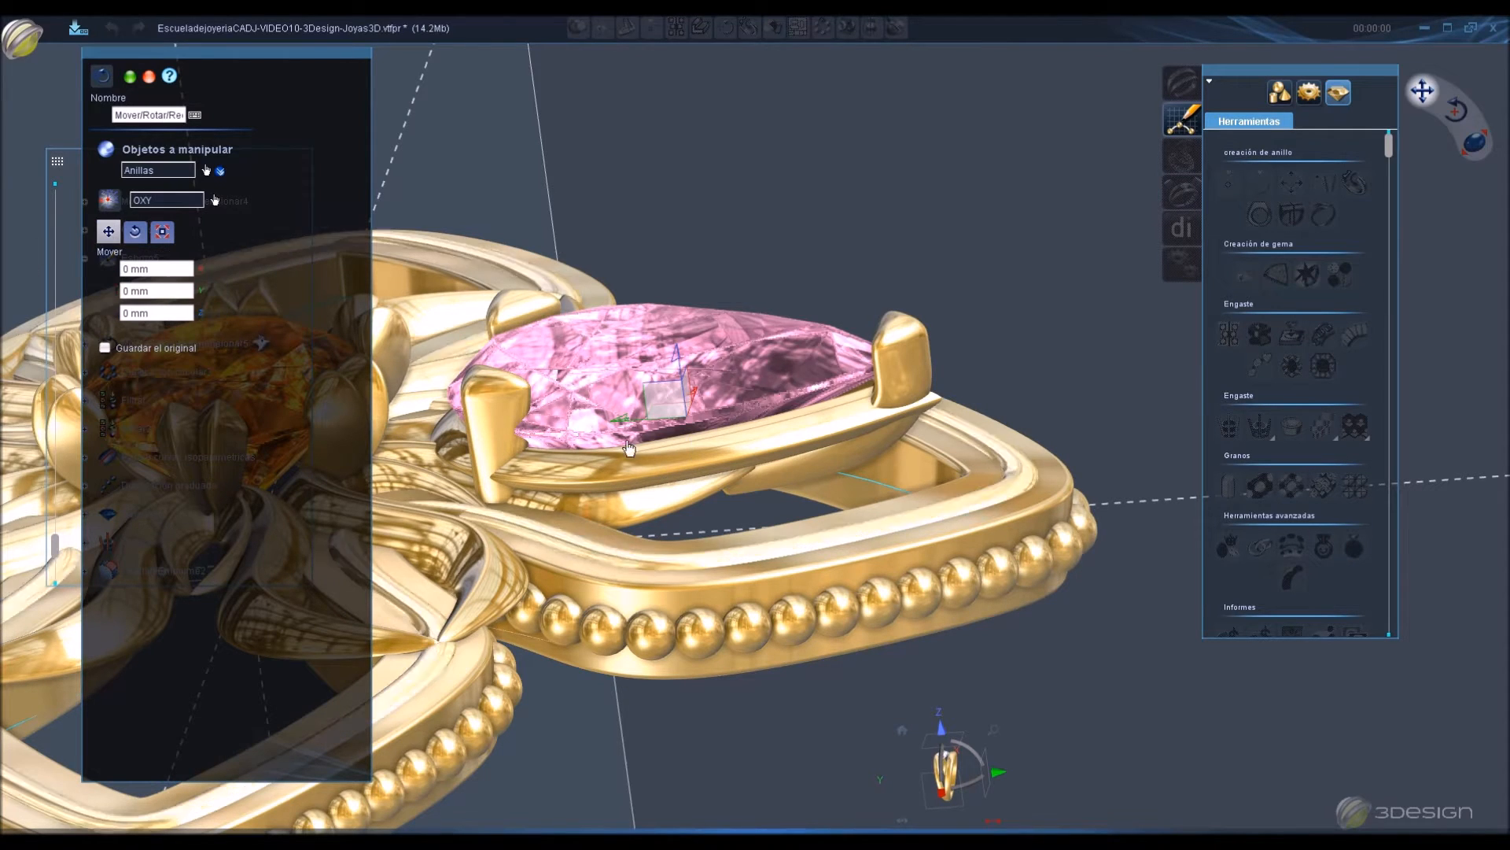
{"action": "left_click_drag", "start_coordinate": [655, 408], "coordinate": [661, 401]}
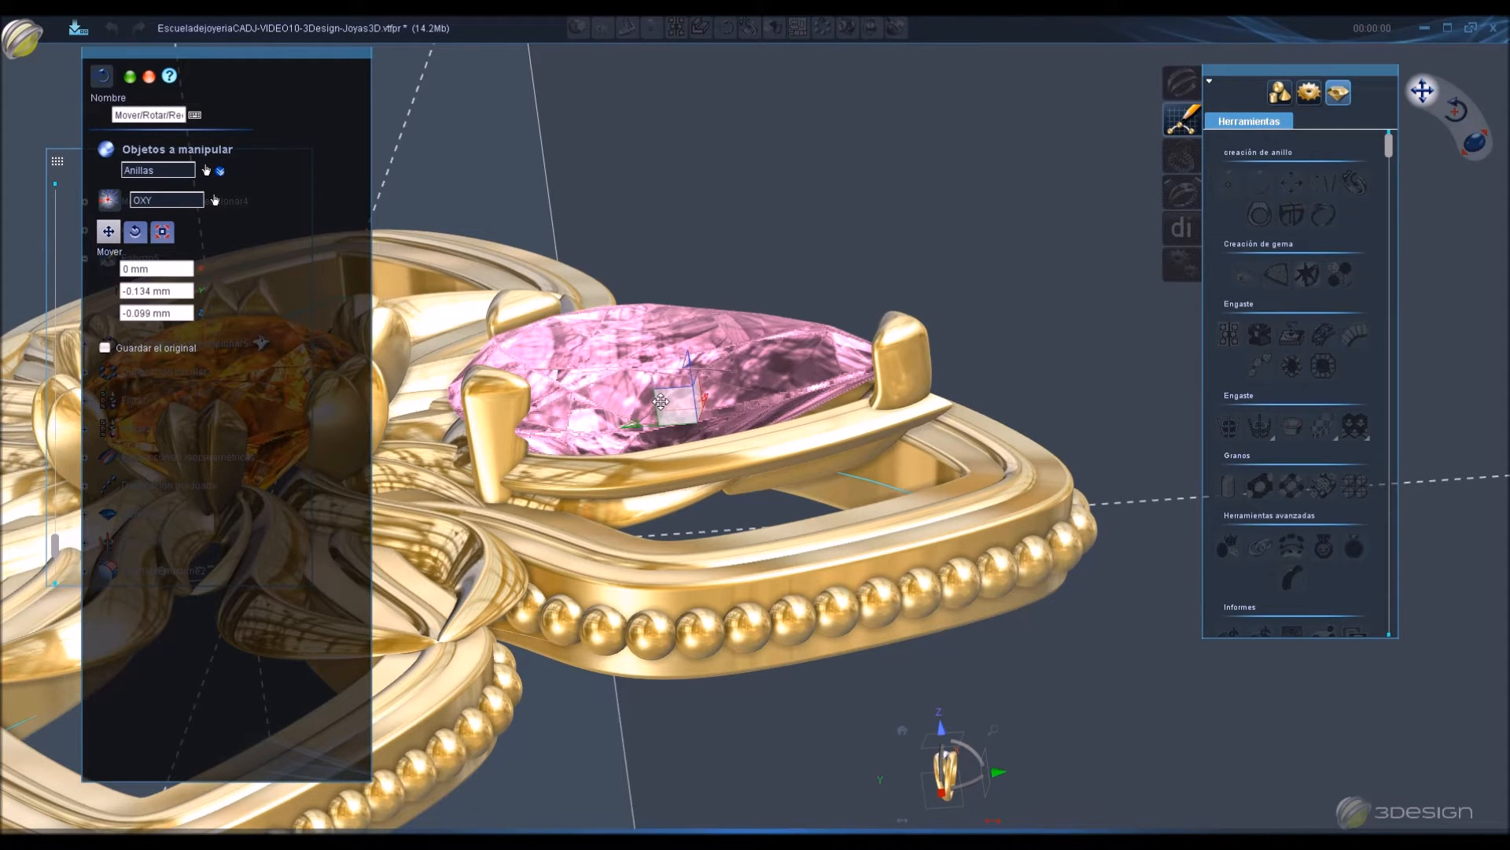
{"action": "middle_click_drag", "start_coordinate": [661, 402], "coordinate": [844, 442]}
{"action": "double_click", "coordinate": [98, 641]}
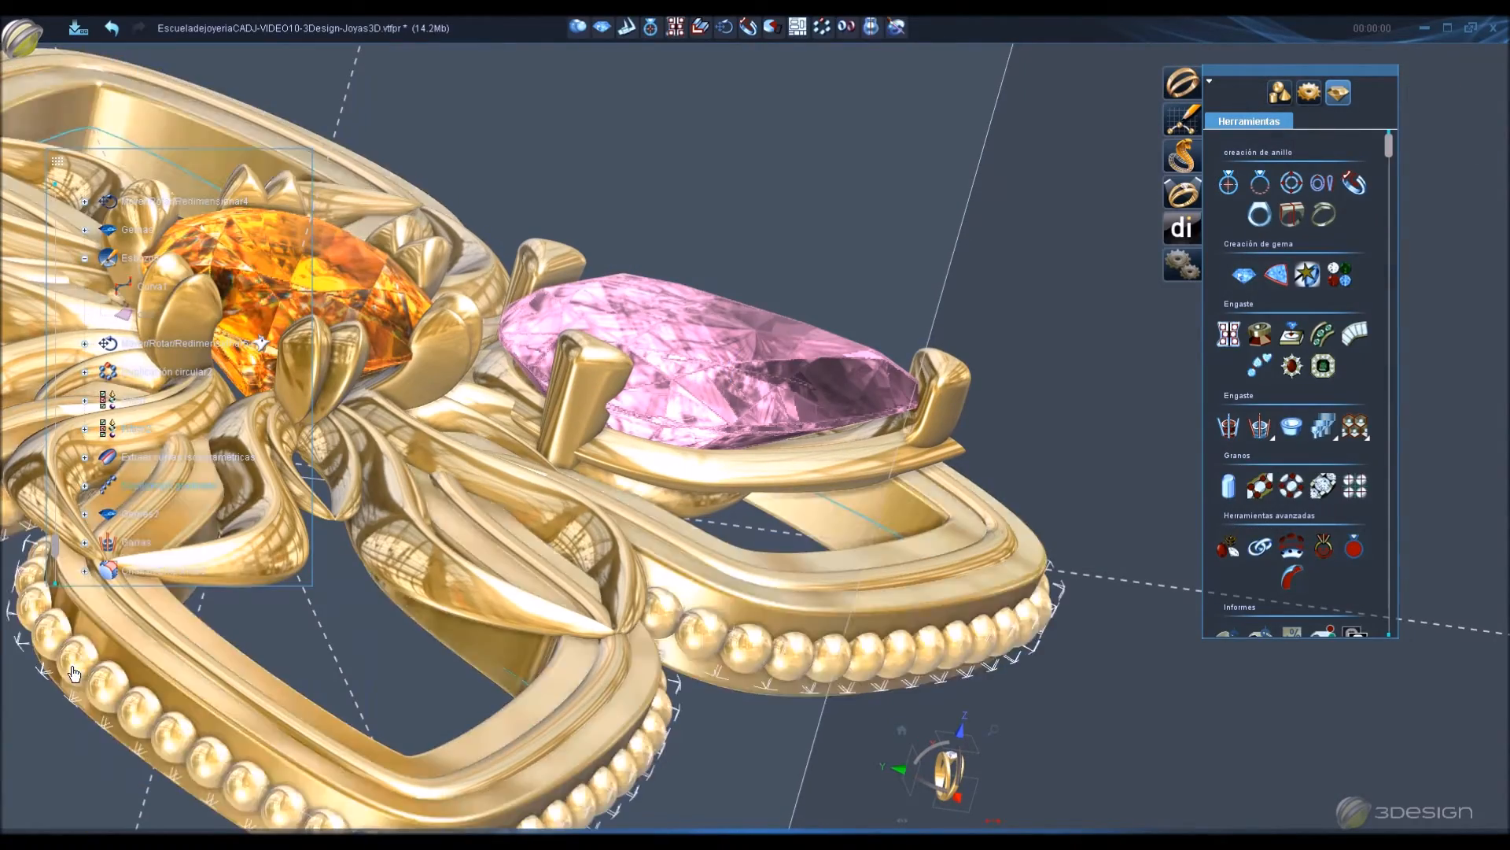
Mirror the pear gem with its prongs and supporting ring across the OXZ plane onto the opposite petal.
{"action": "left_click", "coordinate": [777, 471]}
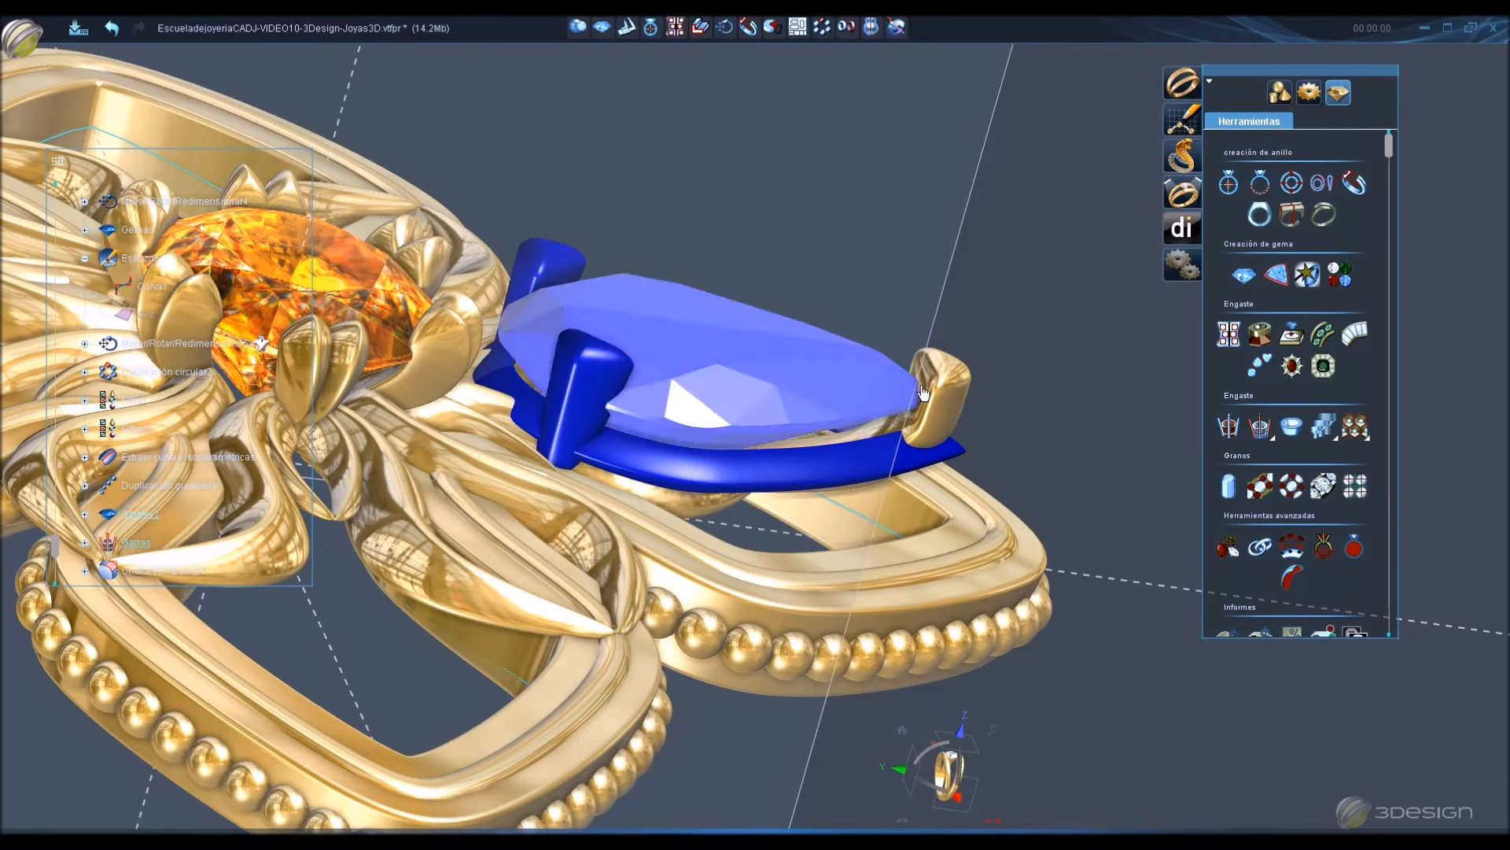
{"action": "scroll", "coordinate": [932, 478], "scroll_direction": "down", "scroll_amount": 5}
{"action": "middle_click_drag", "start_coordinate": [933, 478], "coordinate": [683, 283]}
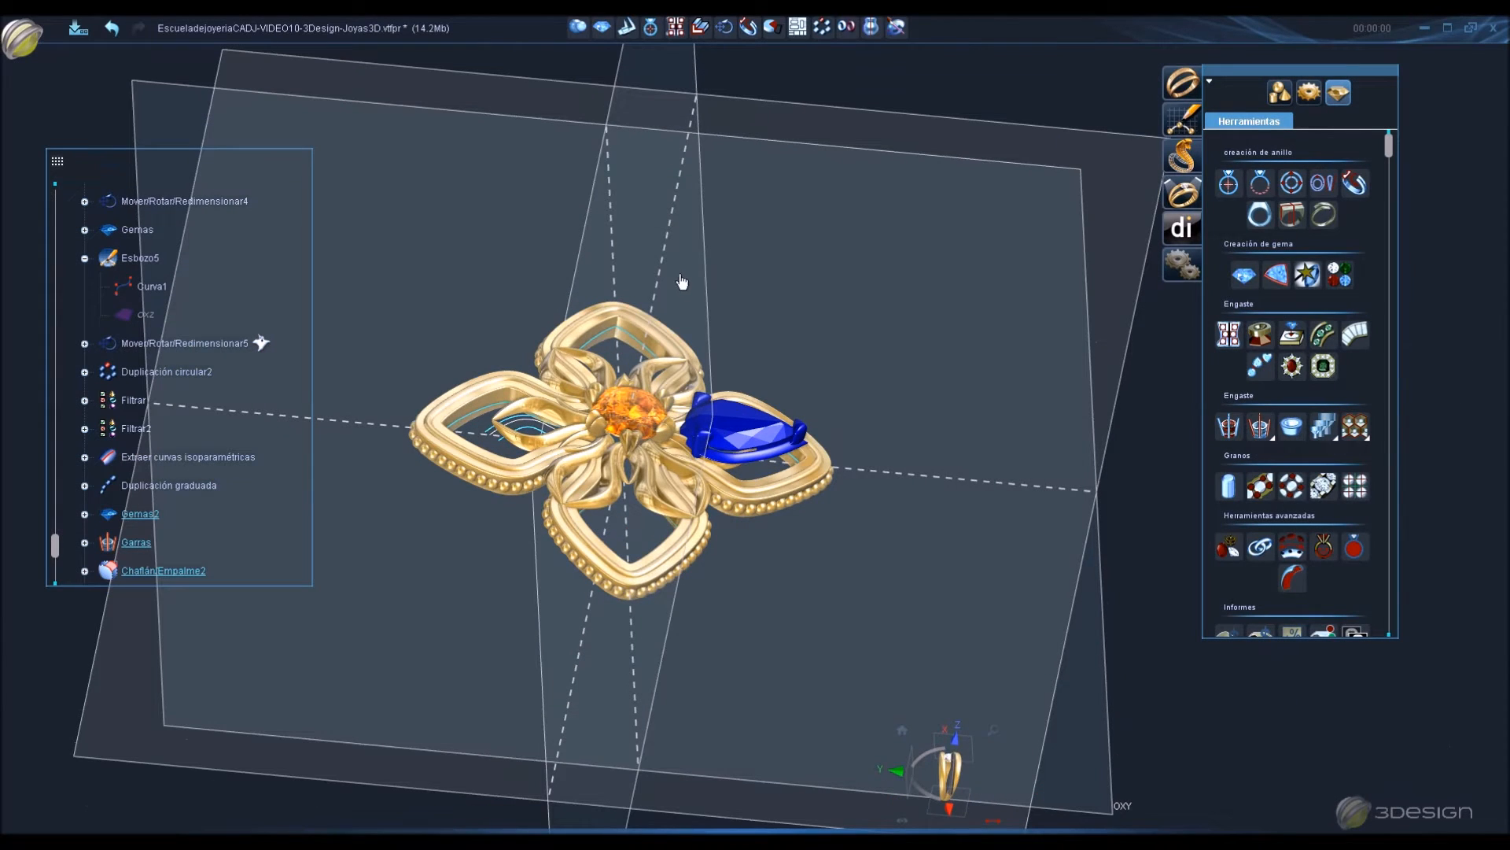
{"action": "left_click", "coordinate": [708, 285]}
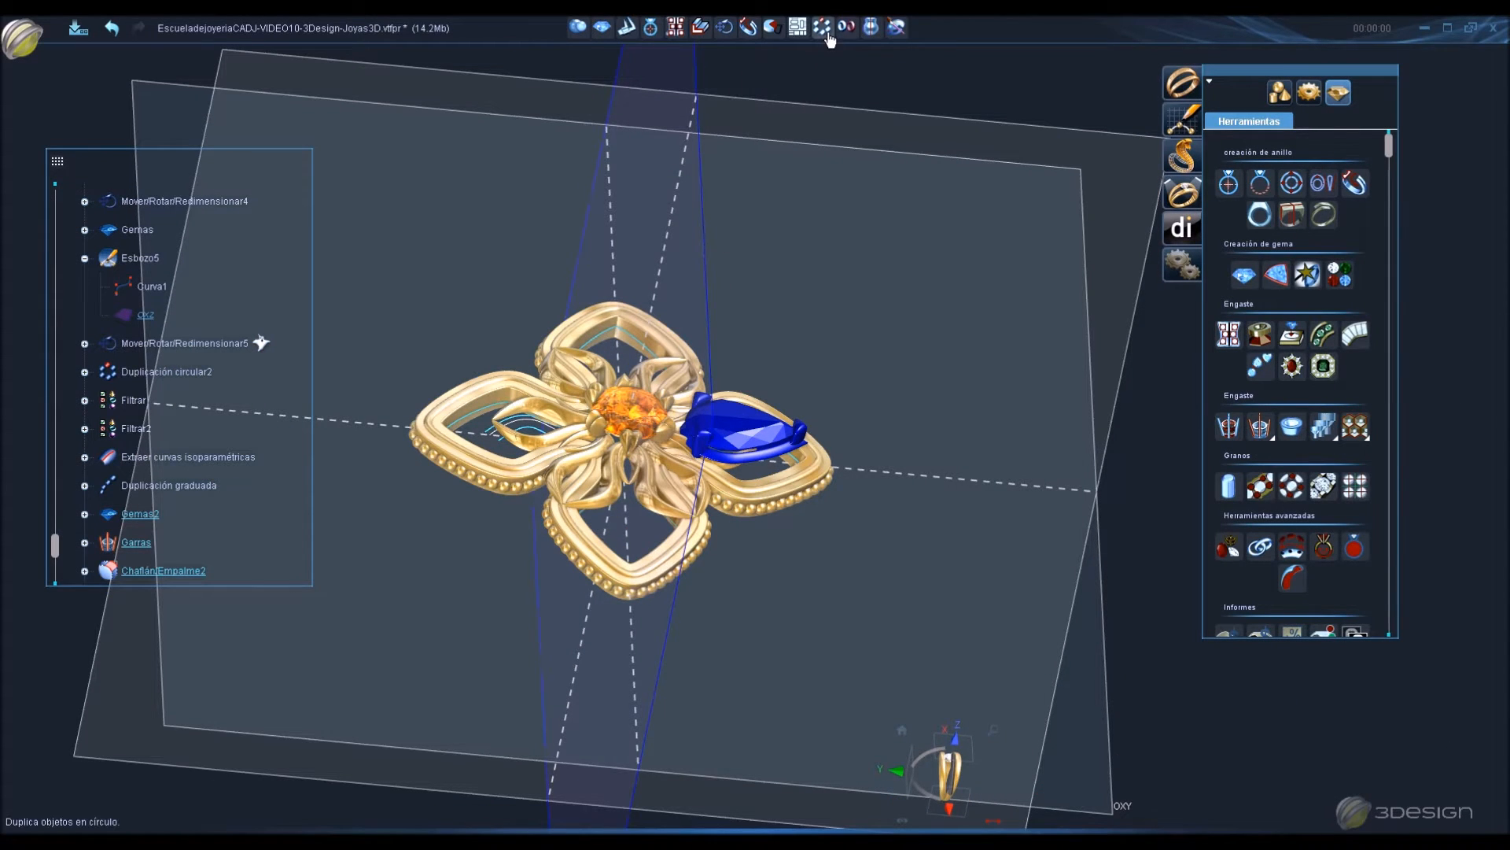
{"action": "left_click", "coordinate": [846, 28]}
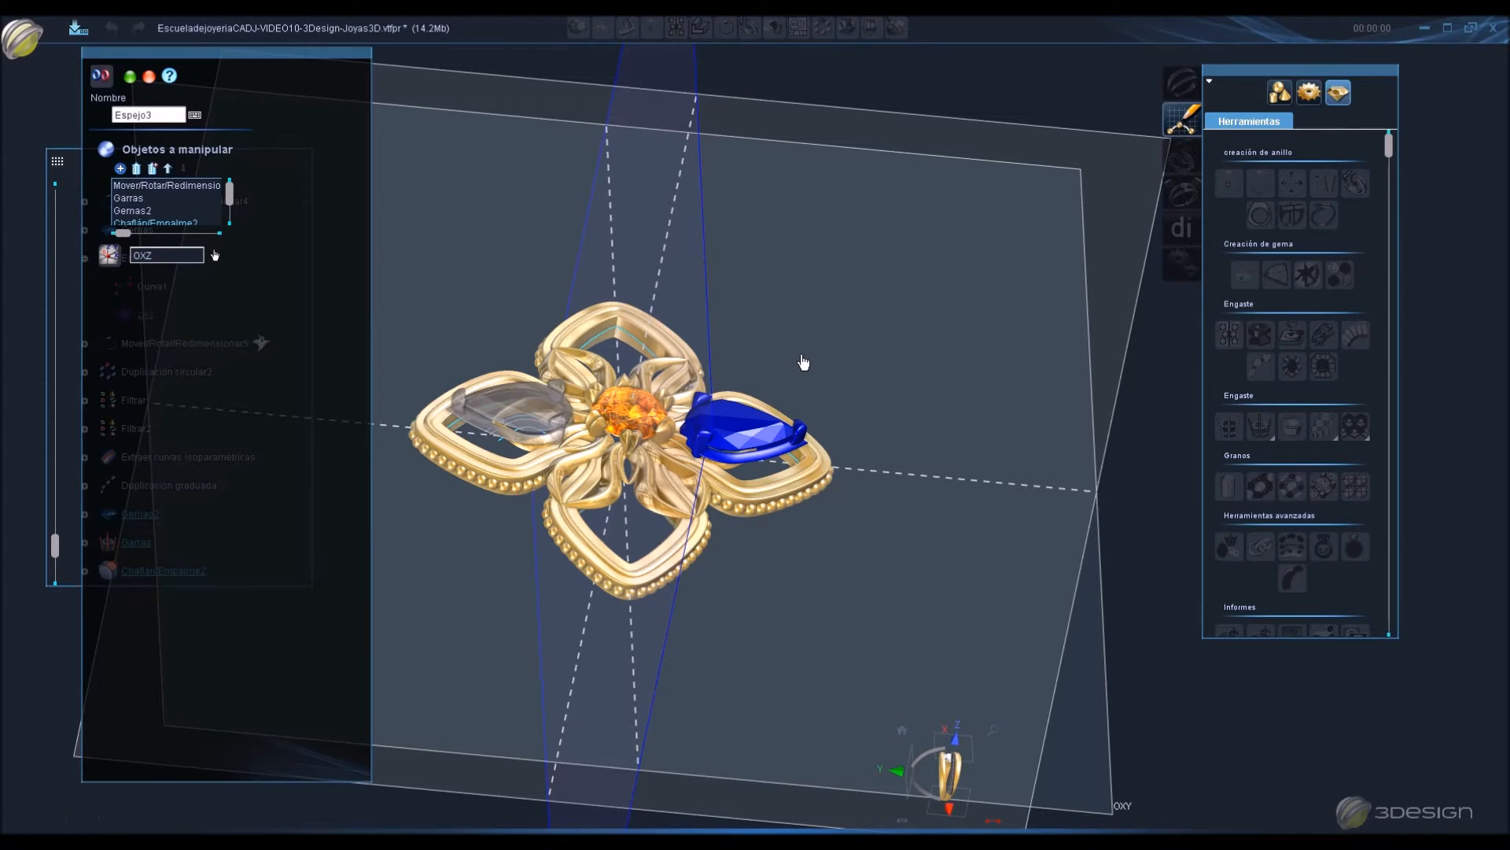
{"action": "key", "text": "Return"}
Rotate the mirrored pear setting -90° around the OZ axis onto the adjacent petal, keeping the original.
{"action": "middle_click_drag", "start_coordinate": [1020, 542], "coordinate": [420, 537]}
{"action": "middle_click_drag", "start_coordinate": [994, 384], "coordinate": [990, 494]}
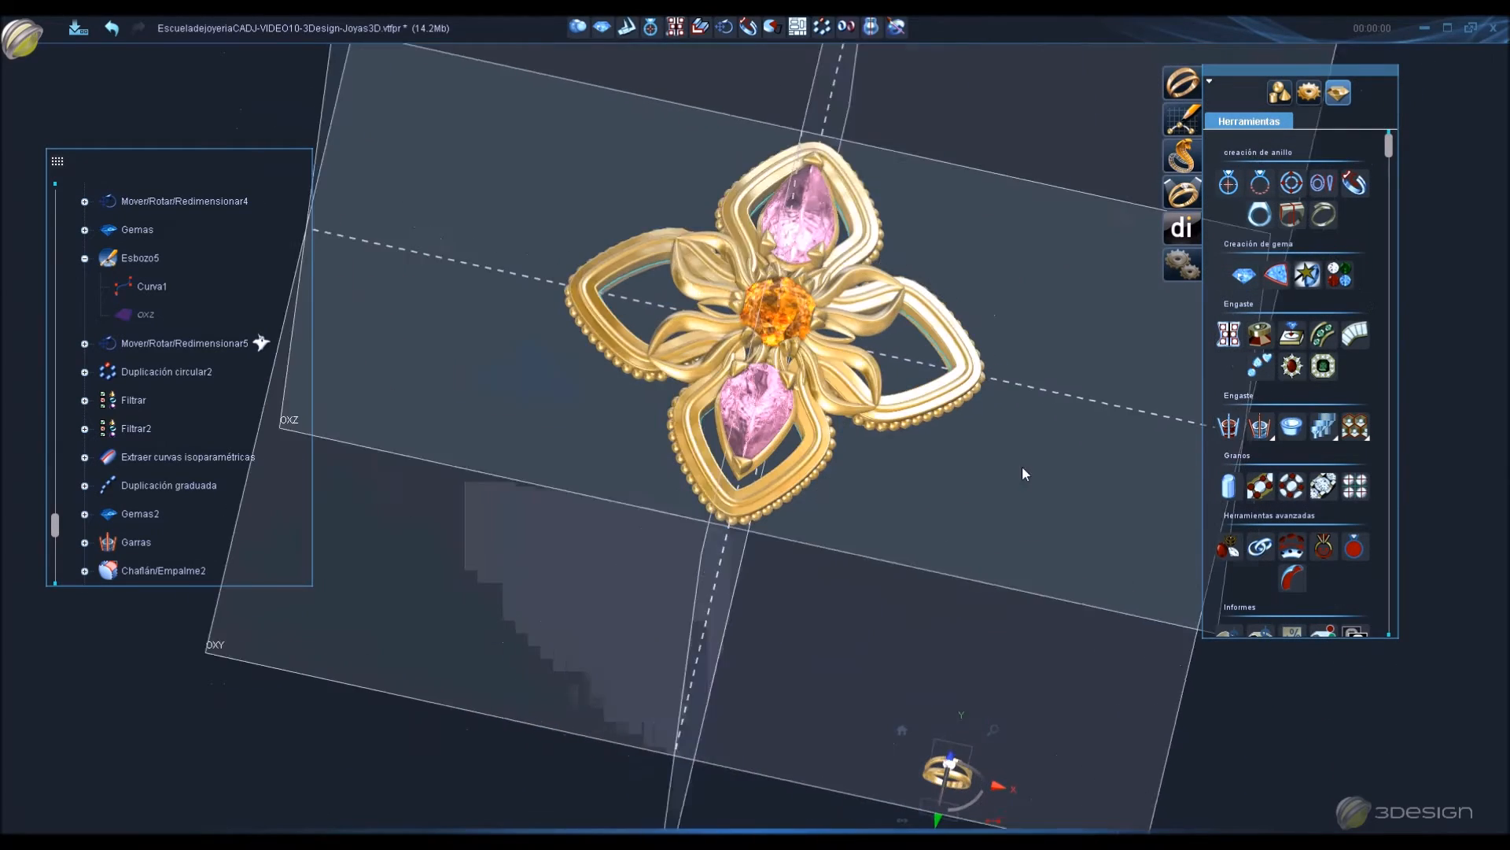
{"action": "middle_click_drag", "start_coordinate": [651, 421], "coordinate": [623, 554]}
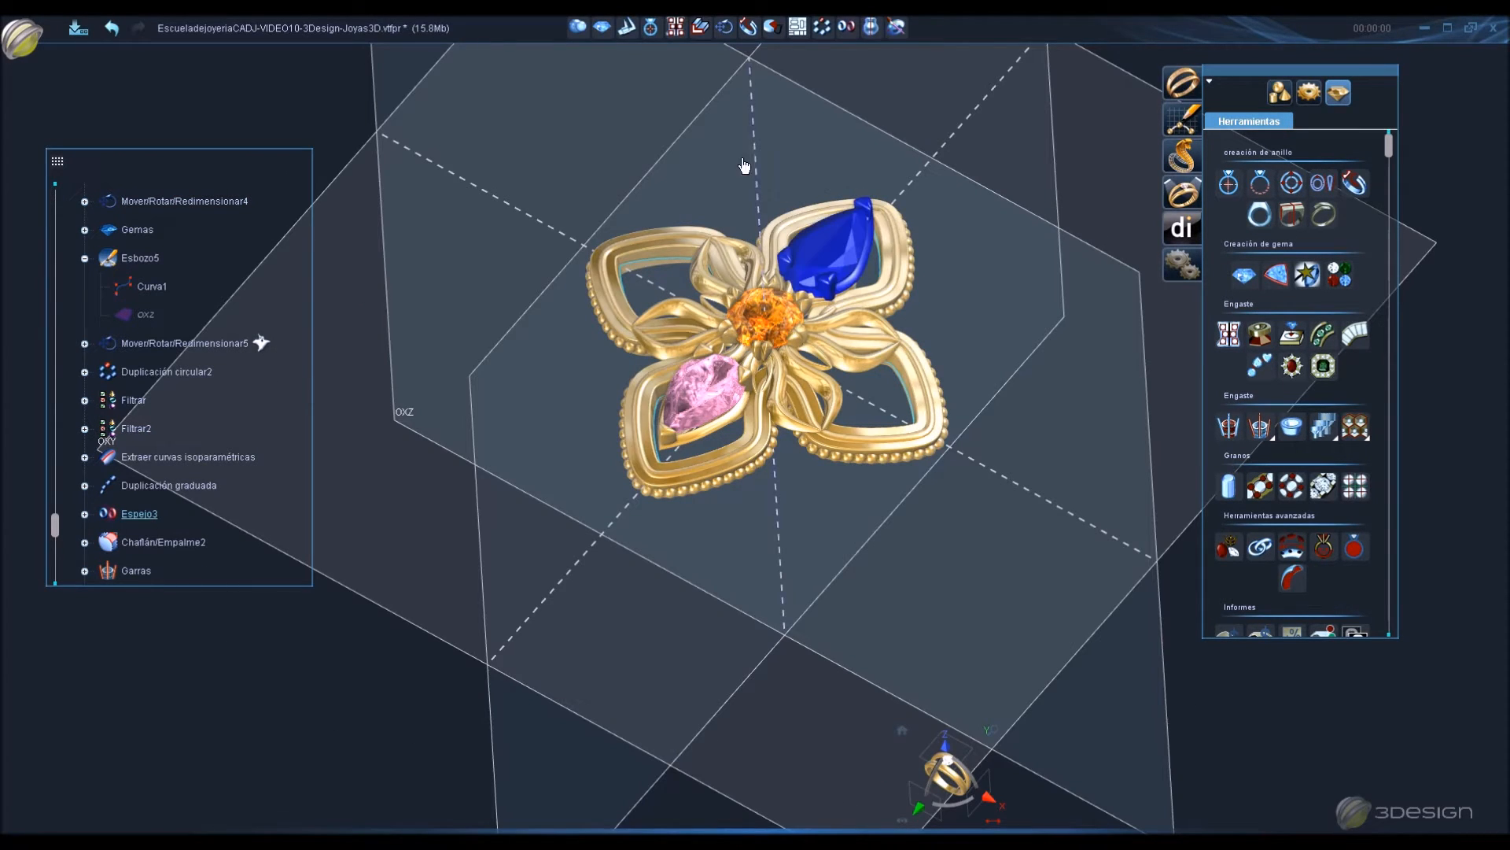
{"action": "left_click", "coordinate": [725, 27]}
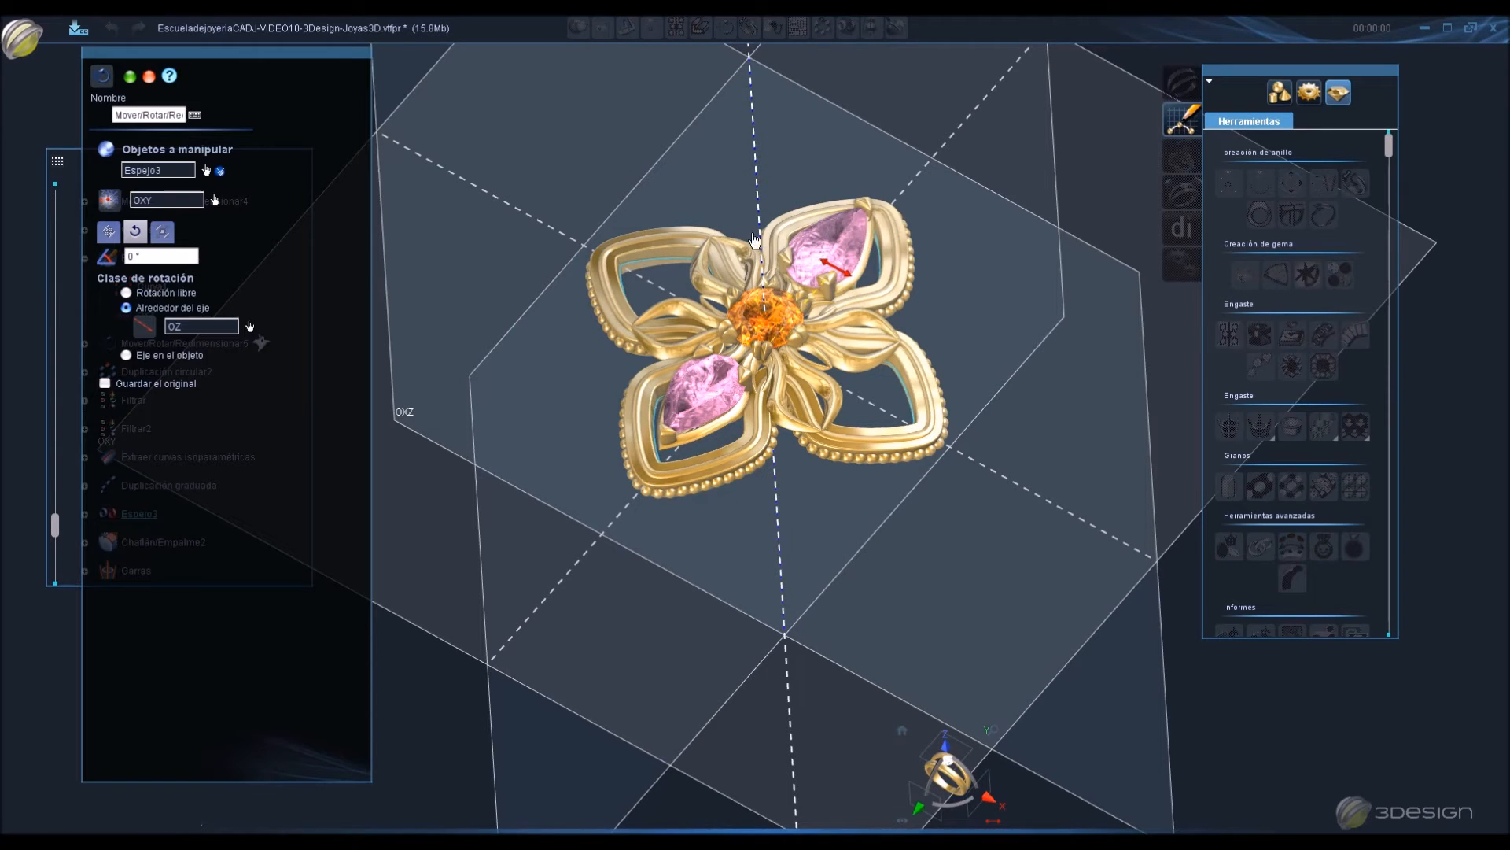
{"action": "left_click_drag", "start_coordinate": [811, 285], "coordinate": [789, 403]}
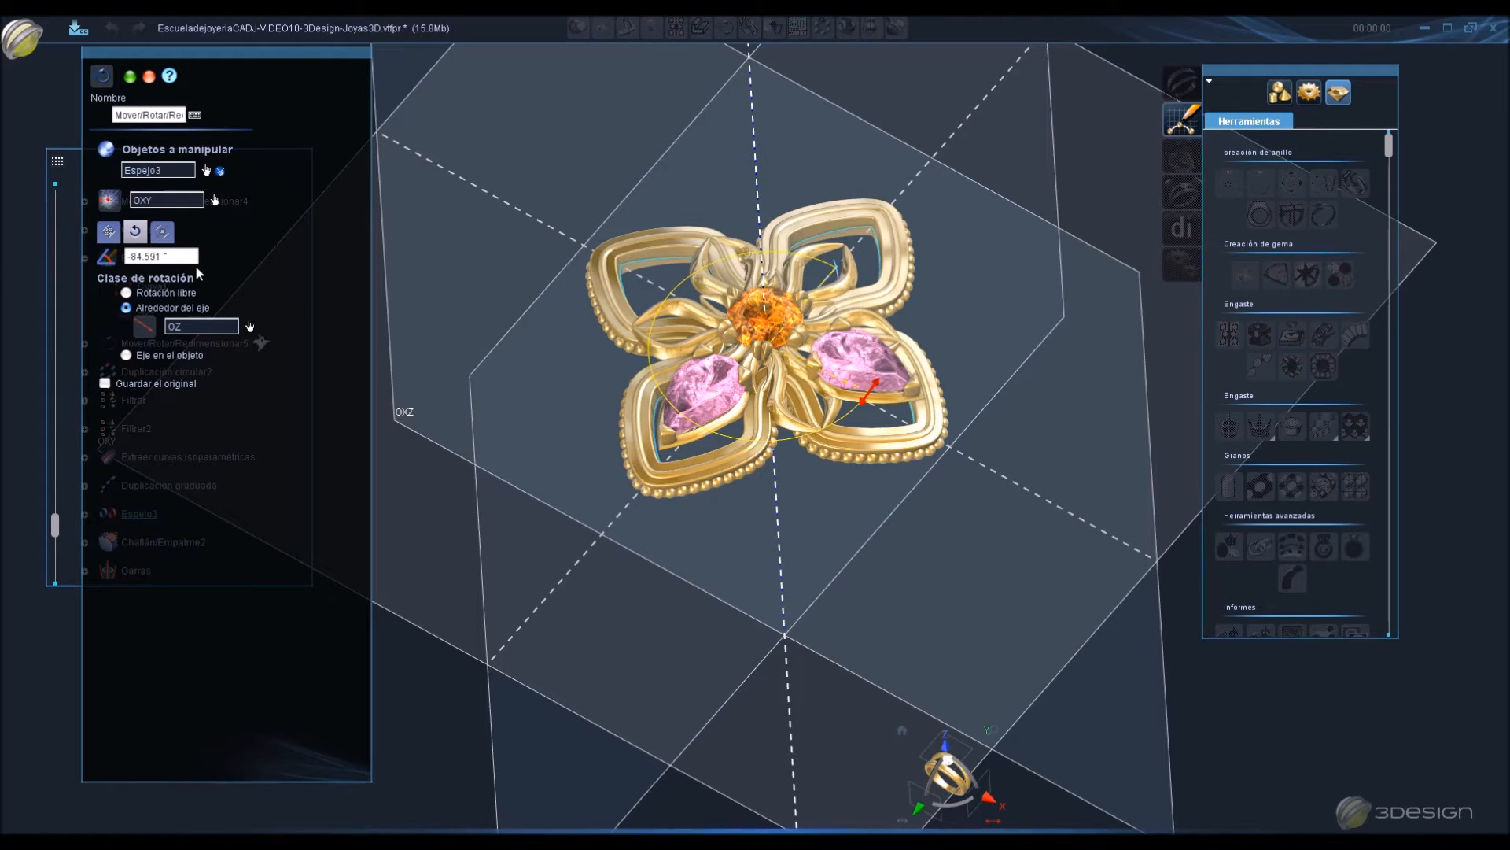
{"action": "key", "text": "Return"}
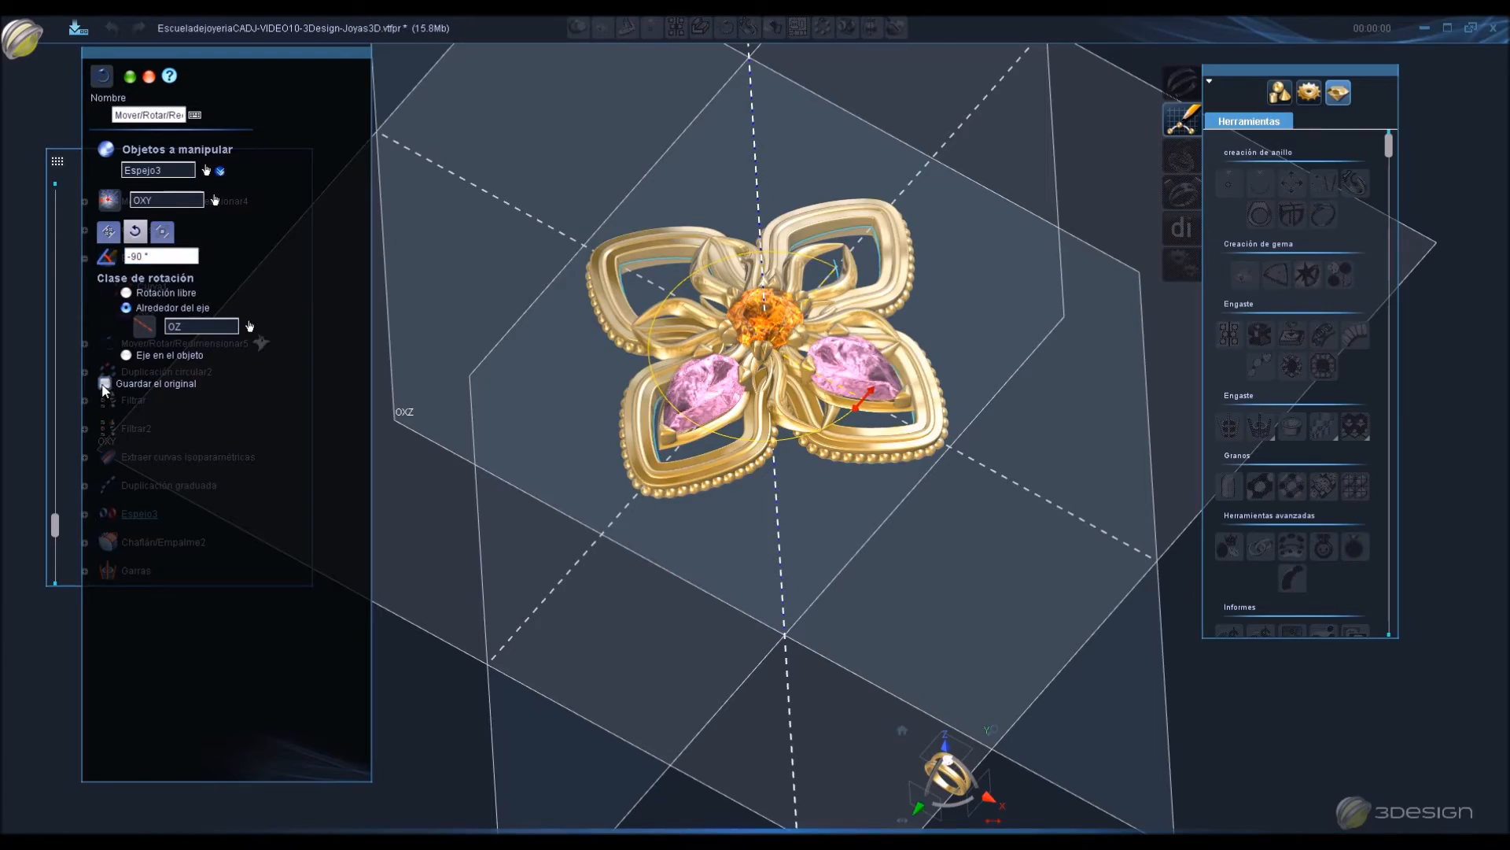
{"action": "scroll", "coordinate": [972, 361], "scroll_direction": "up", "scroll_amount": 3}
{"action": "middle_click_drag", "start_coordinate": [833, 576], "coordinate": [981, 482]}
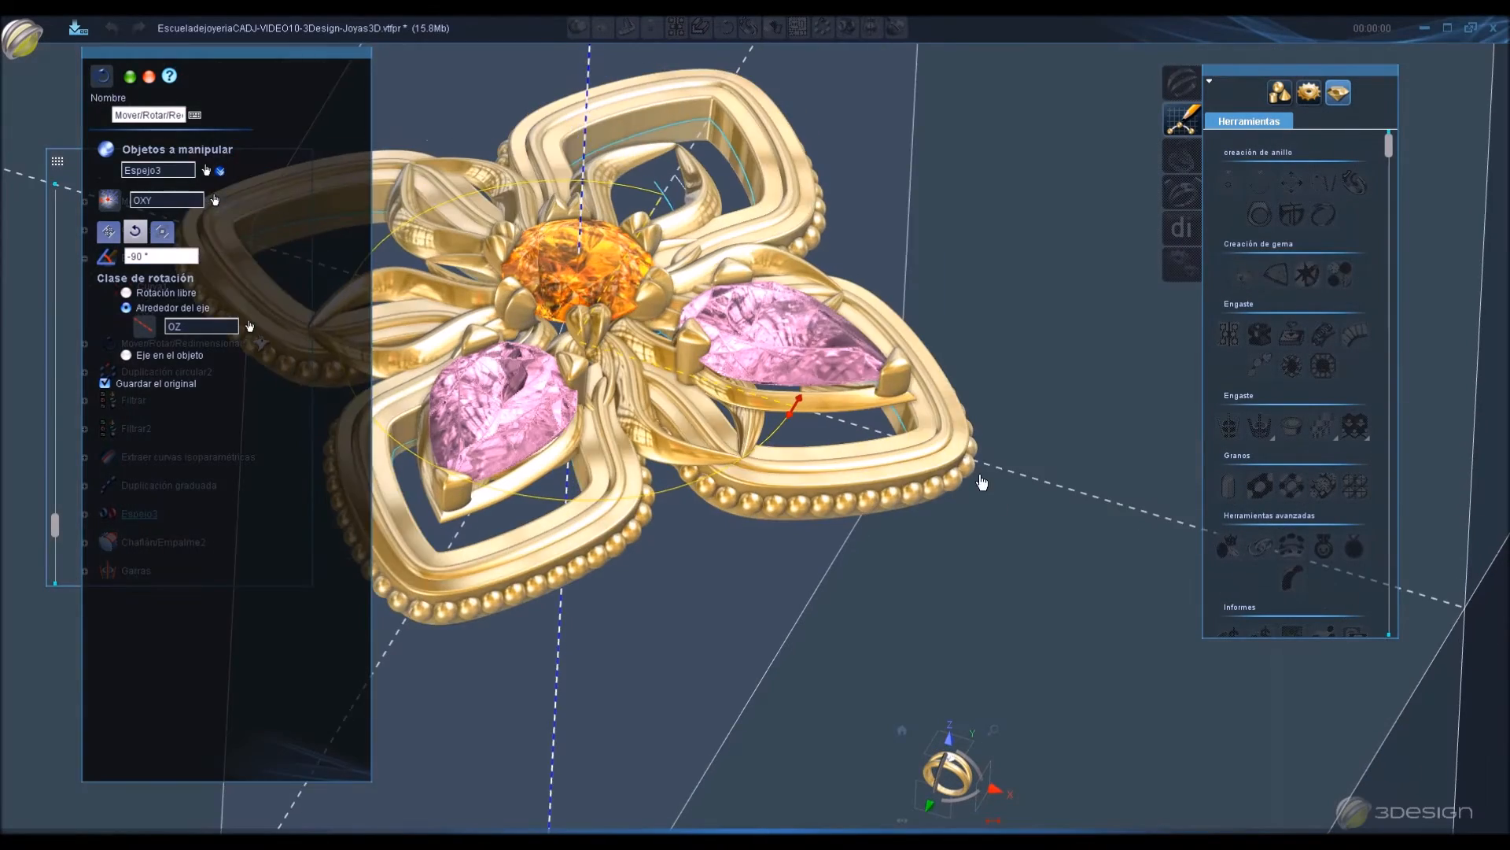
{"action": "key", "text": "Return"}
Tilt the rotated pear setting about 17.18° around Y and move it about 1.308 mm in X and -0.401 mm in Z.
{"action": "scroll", "coordinate": [900, 320], "scroll_direction": "up", "scroll_amount": 4}
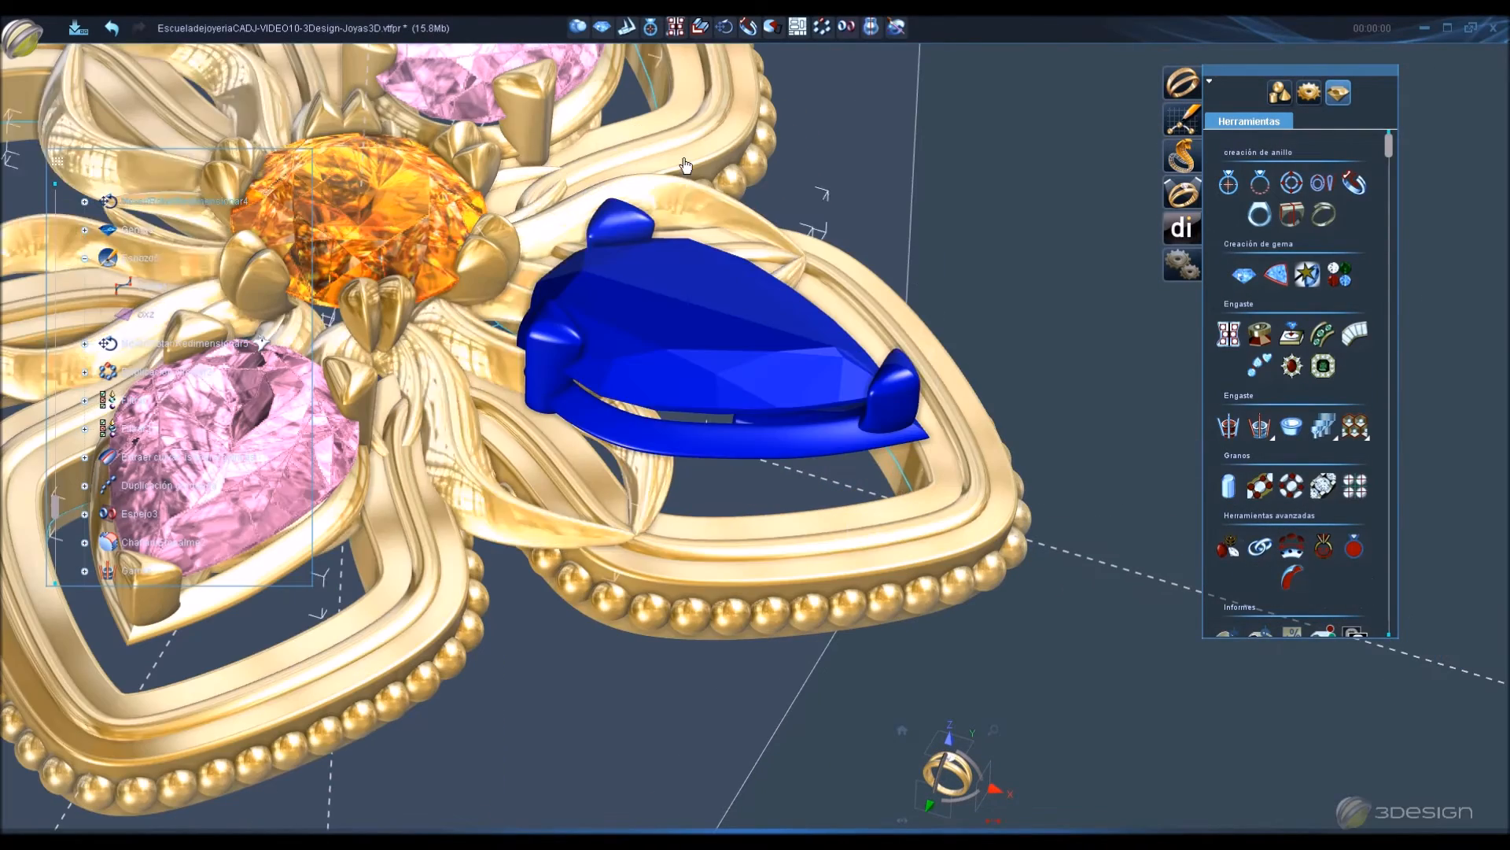
{"action": "left_click", "coordinate": [725, 28]}
{"action": "left_click", "coordinate": [136, 231]}
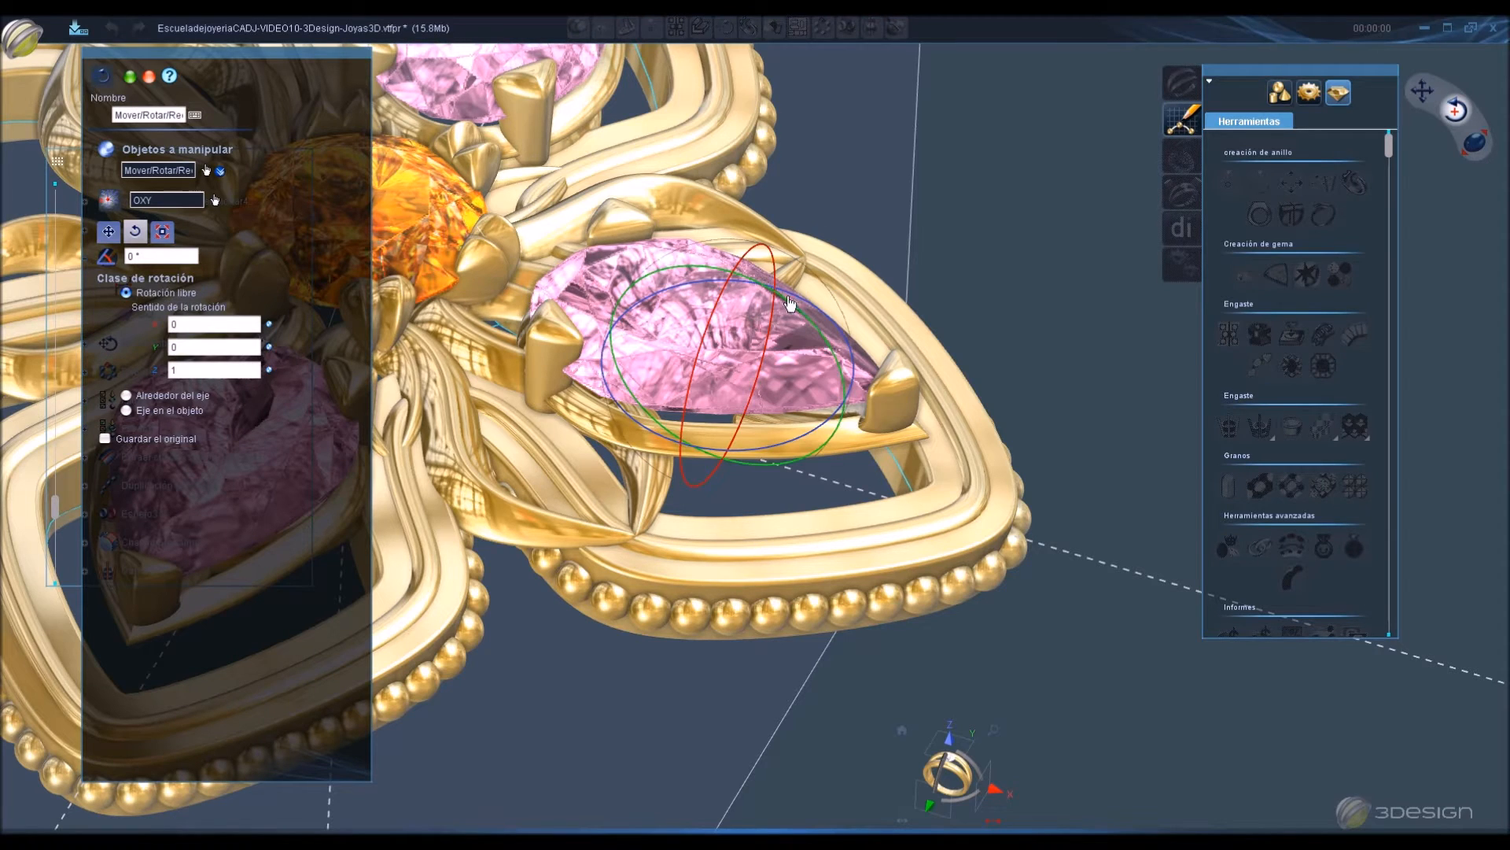
{"action": "left_click_drag", "start_coordinate": [789, 304], "coordinate": [821, 325]}
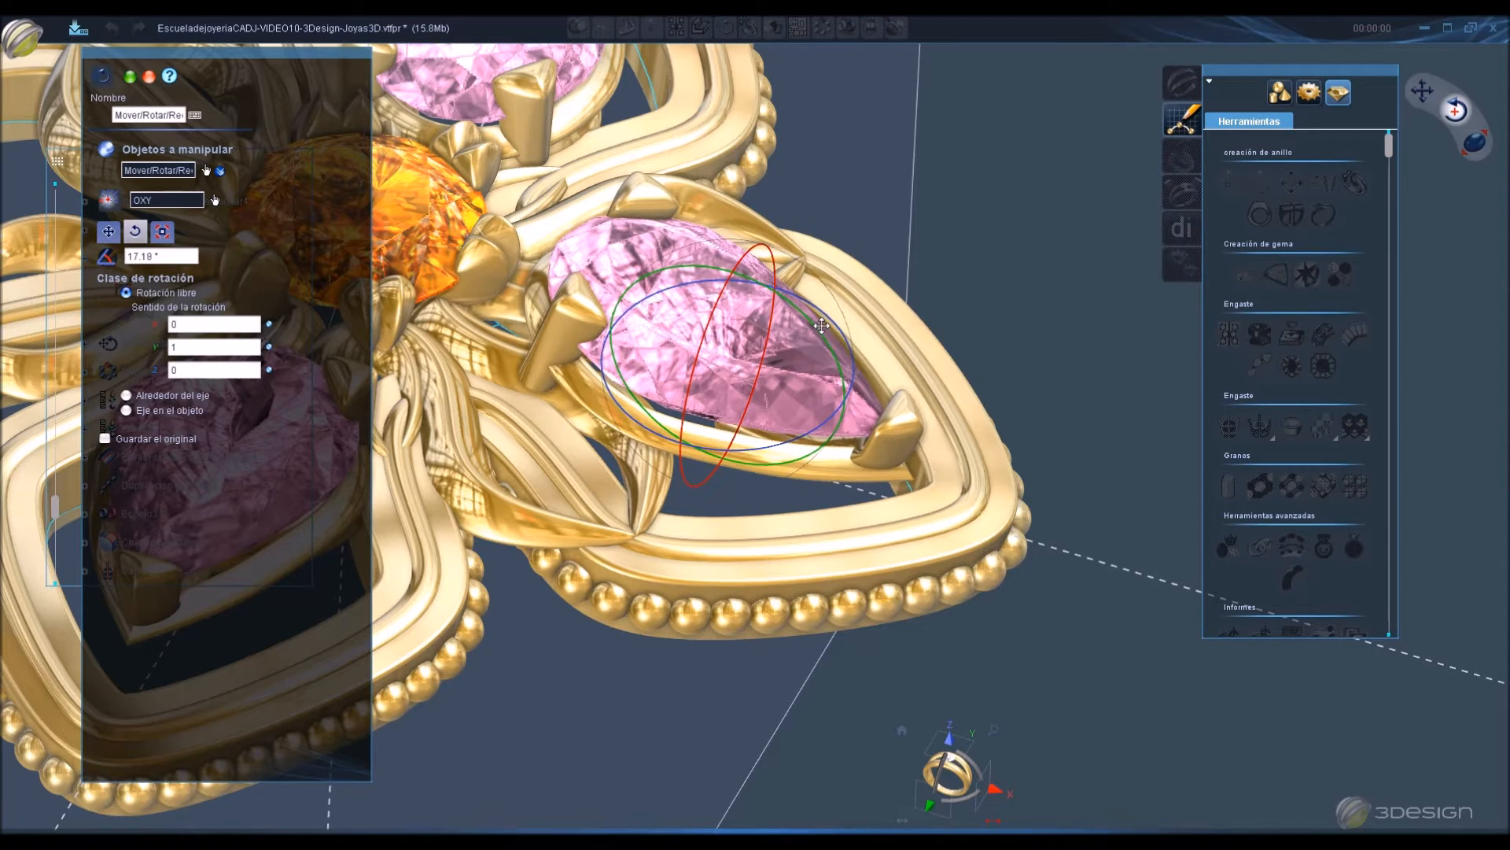
{"action": "left_click", "coordinate": [103, 235]}
{"action": "left_click_drag", "start_coordinate": [753, 366], "coordinate": [819, 394]}
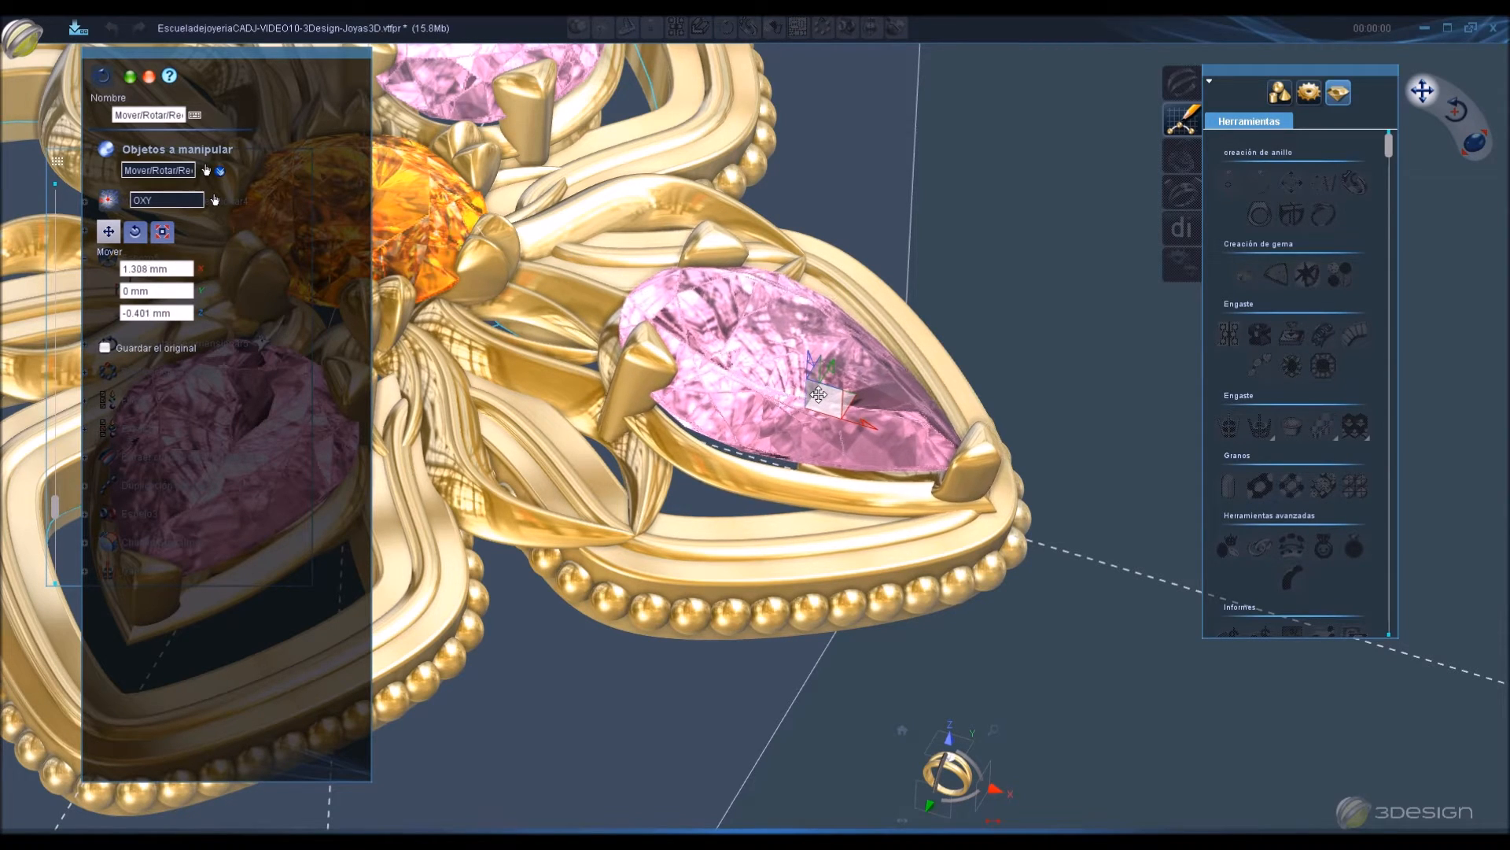
Confirm moving the pear gem with its setting by 1.308 mm in X and -0.401 mm in Z.
{"action": "middle_click_drag", "start_coordinate": [673, 582], "coordinate": [549, 385]}
{"action": "key", "text": "Return"}
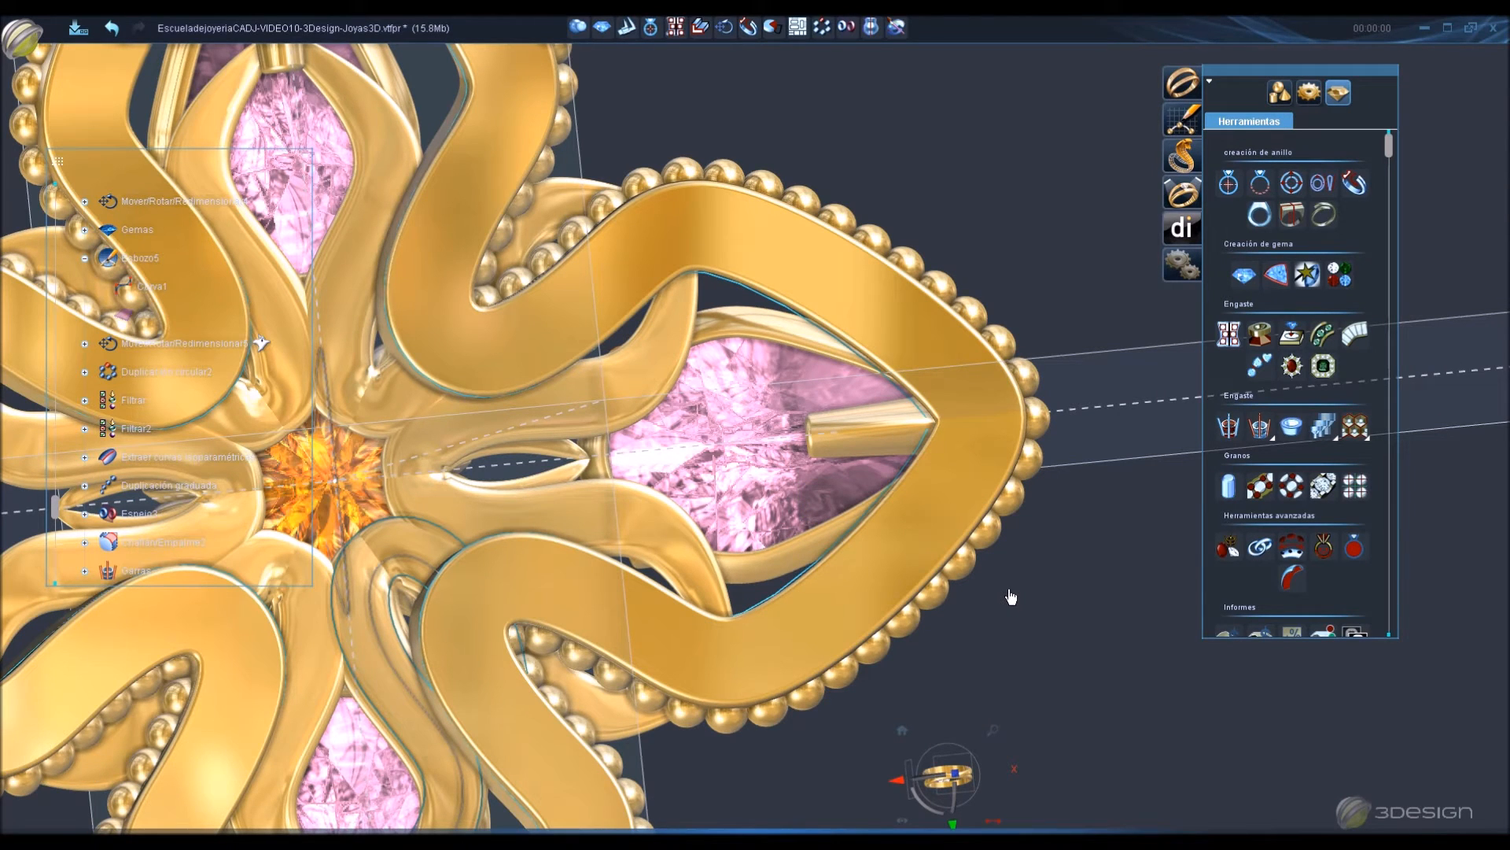
Start a new sketch on the OXY plane, working on the petal around the moved pear gem from below.
{"action": "scroll", "coordinate": [761, 528], "scroll_direction": "down", "scroll_amount": 3}
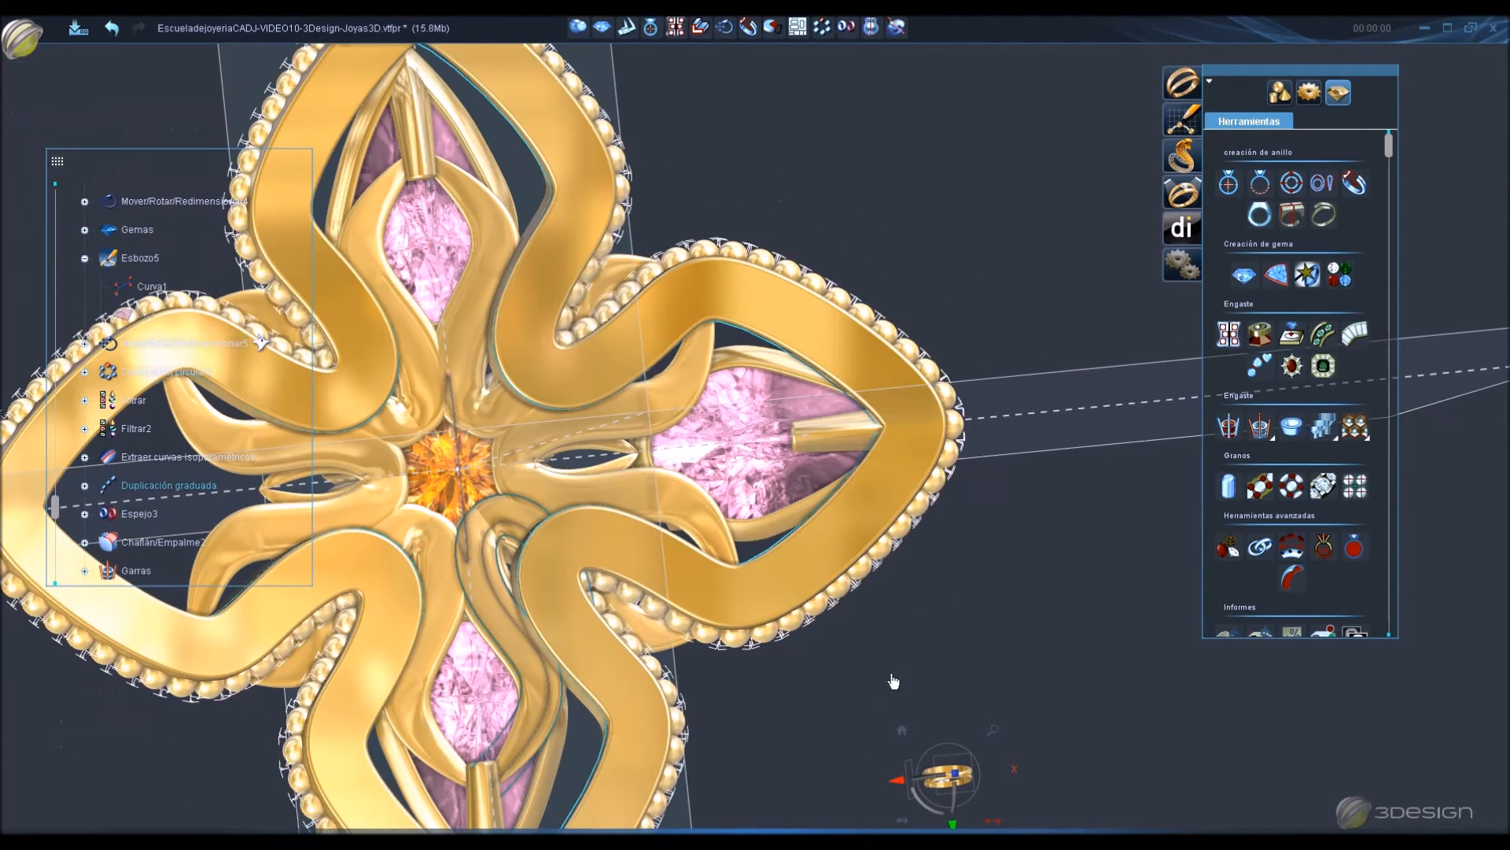
{"action": "left_click", "coordinate": [943, 778]}
{"action": "scroll", "coordinate": [841, 510], "scroll_direction": "down", "scroll_amount": 6}
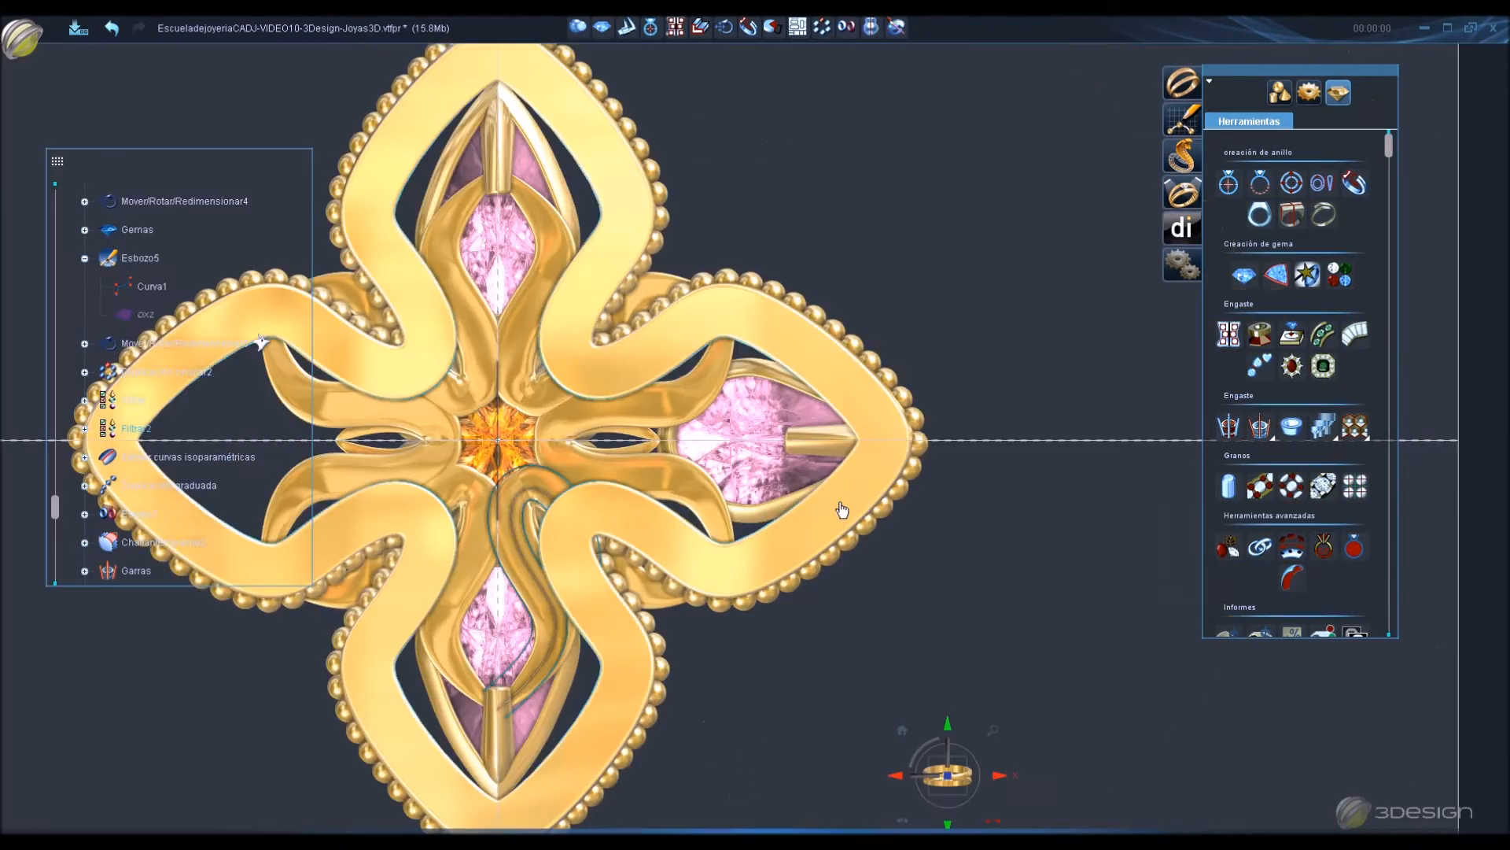
{"action": "left_click", "coordinate": [838, 100]}
{"action": "left_click", "coordinate": [1183, 119]}
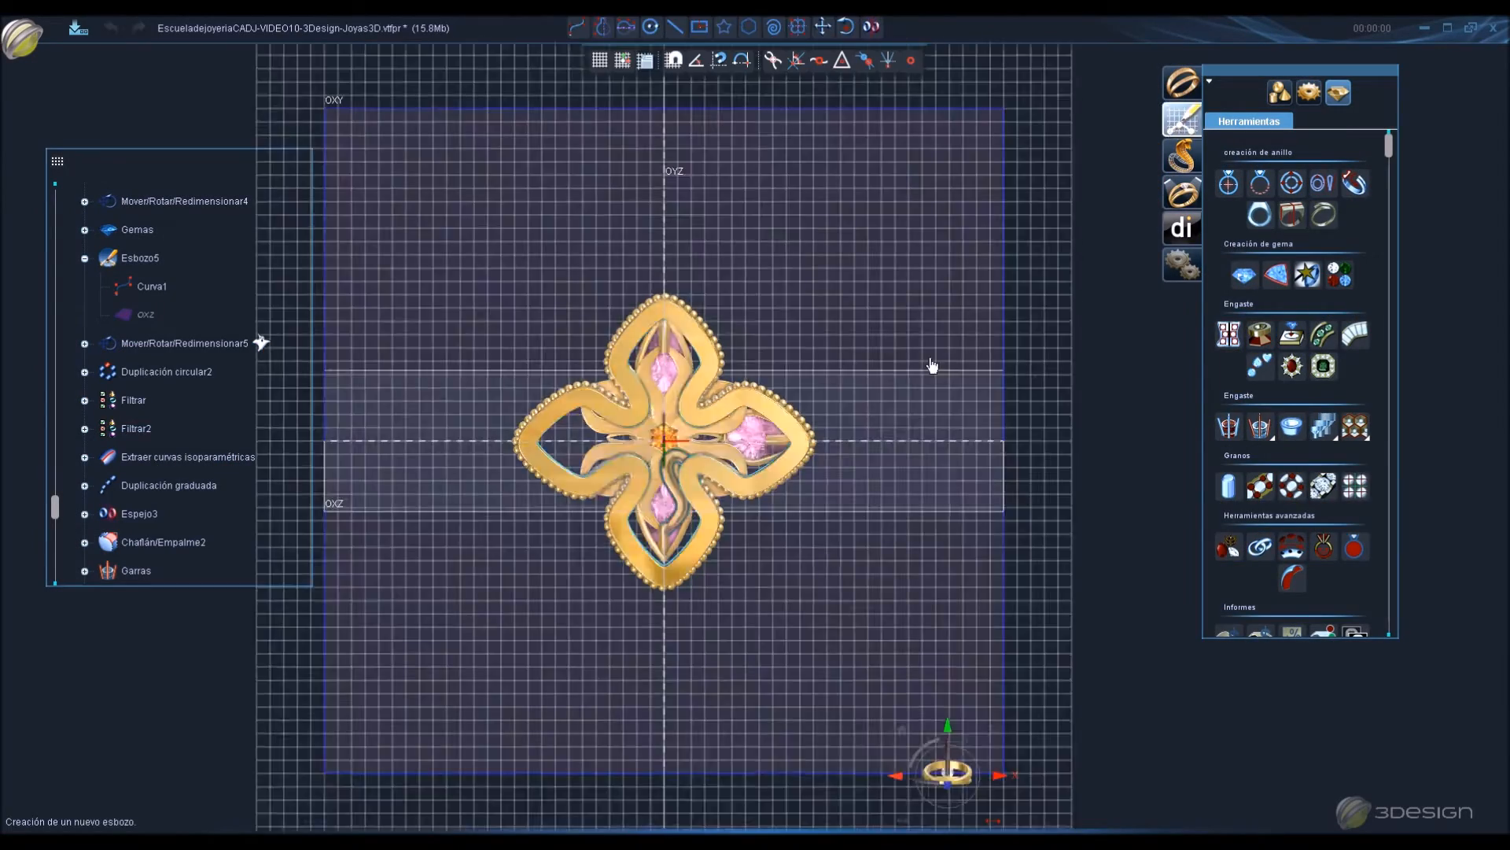
{"action": "middle_click_drag", "start_coordinate": [837, 437], "coordinate": [766, 511]}
{"action": "scroll", "coordinate": [828, 437], "scroll_direction": "up", "scroll_amount": 6}
{"action": "scroll", "coordinate": [828, 438], "scroll_direction": "up", "scroll_amount": 2}
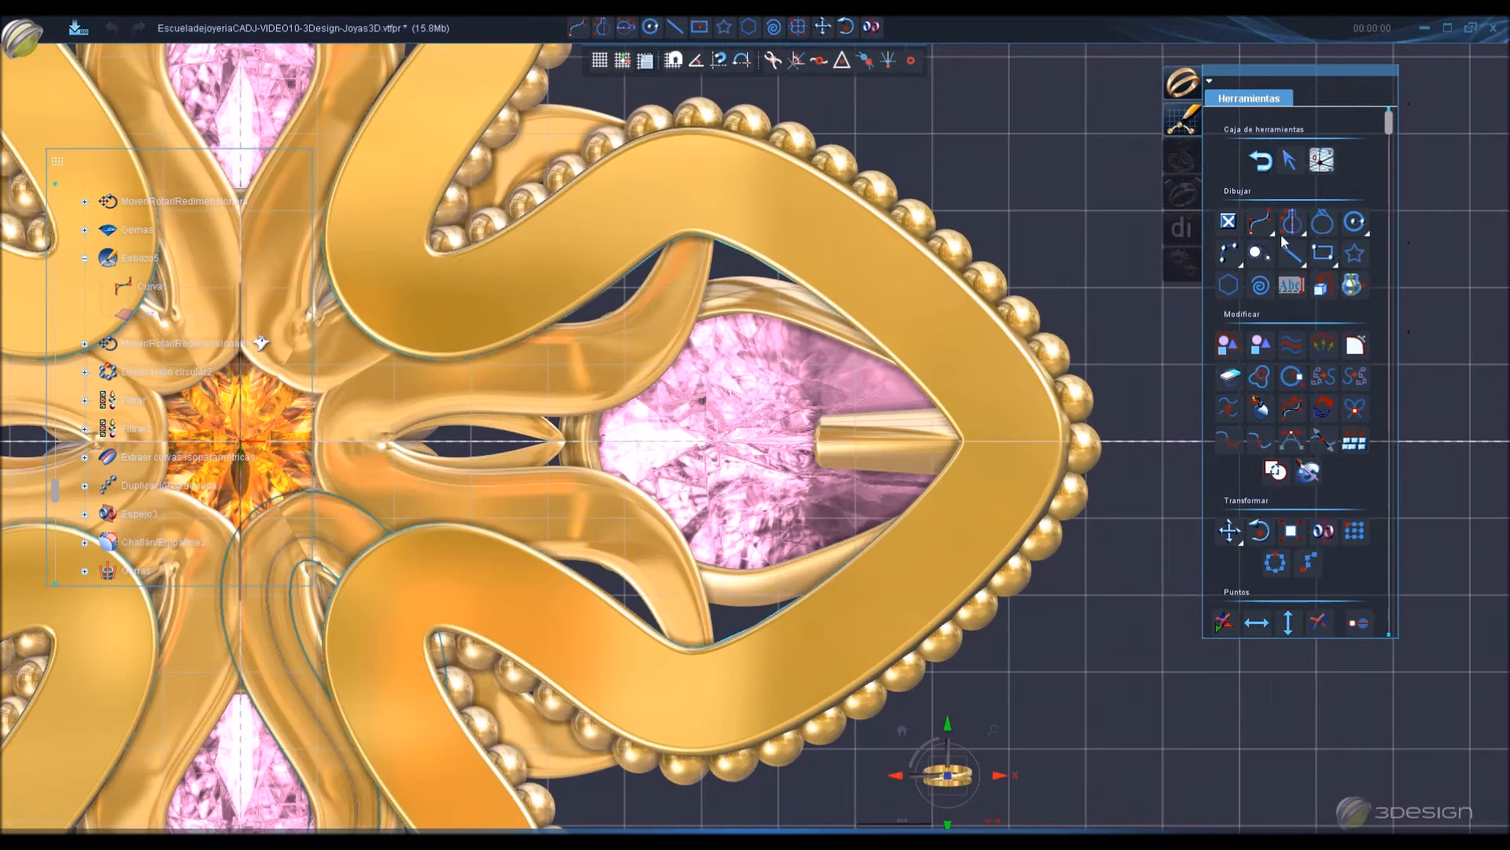
Draw an open symmetrical curve spanning the petal opening behind the pear gem, bowing toward the rear claw.
{"action": "left_click", "coordinate": [1292, 224]}
{"action": "left_click", "coordinate": [1333, 240]}
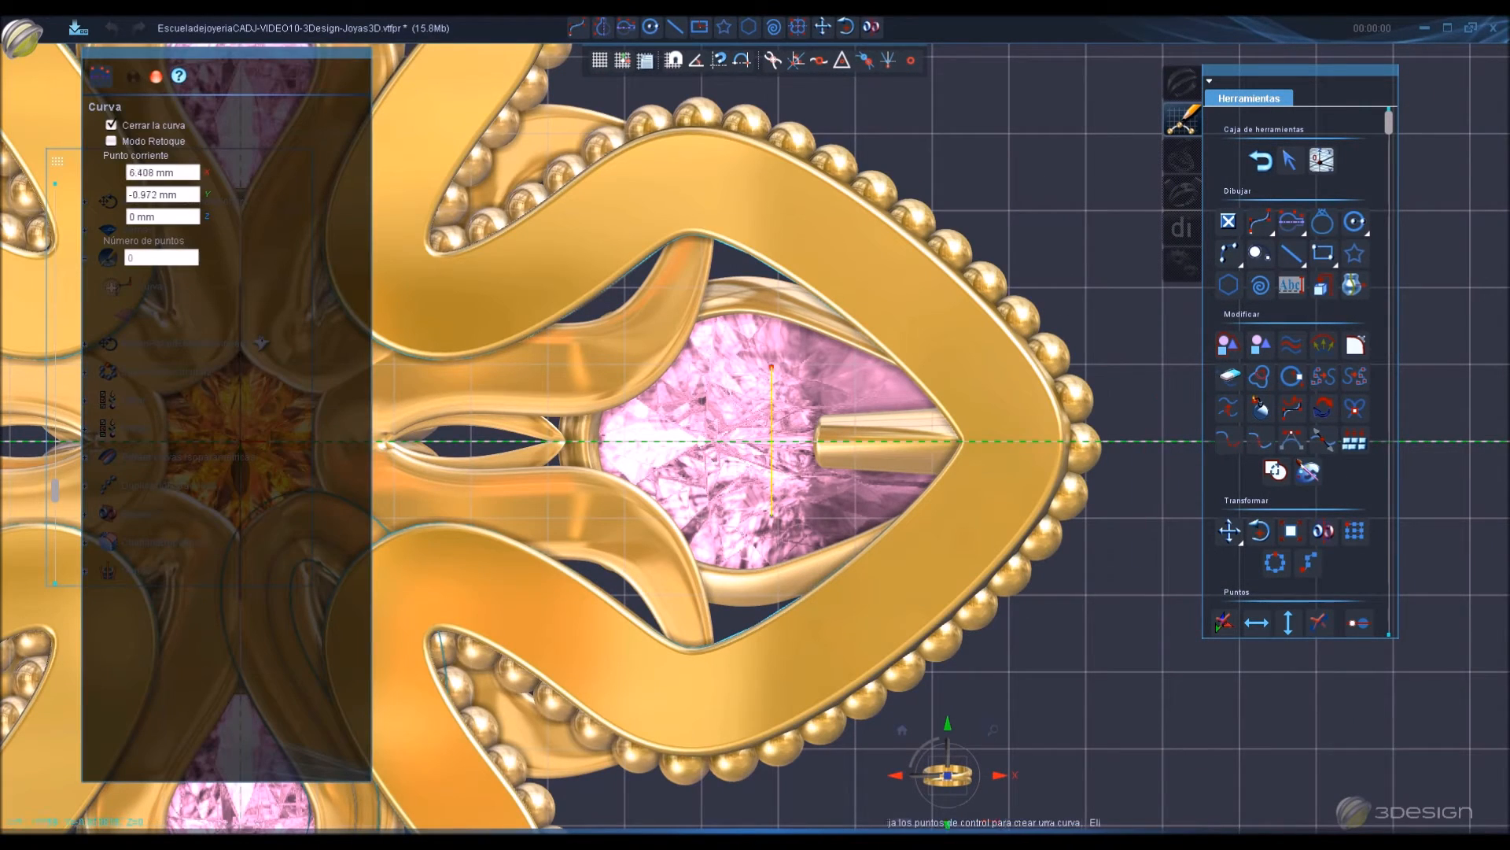
{"action": "left_click", "coordinate": [111, 126]}
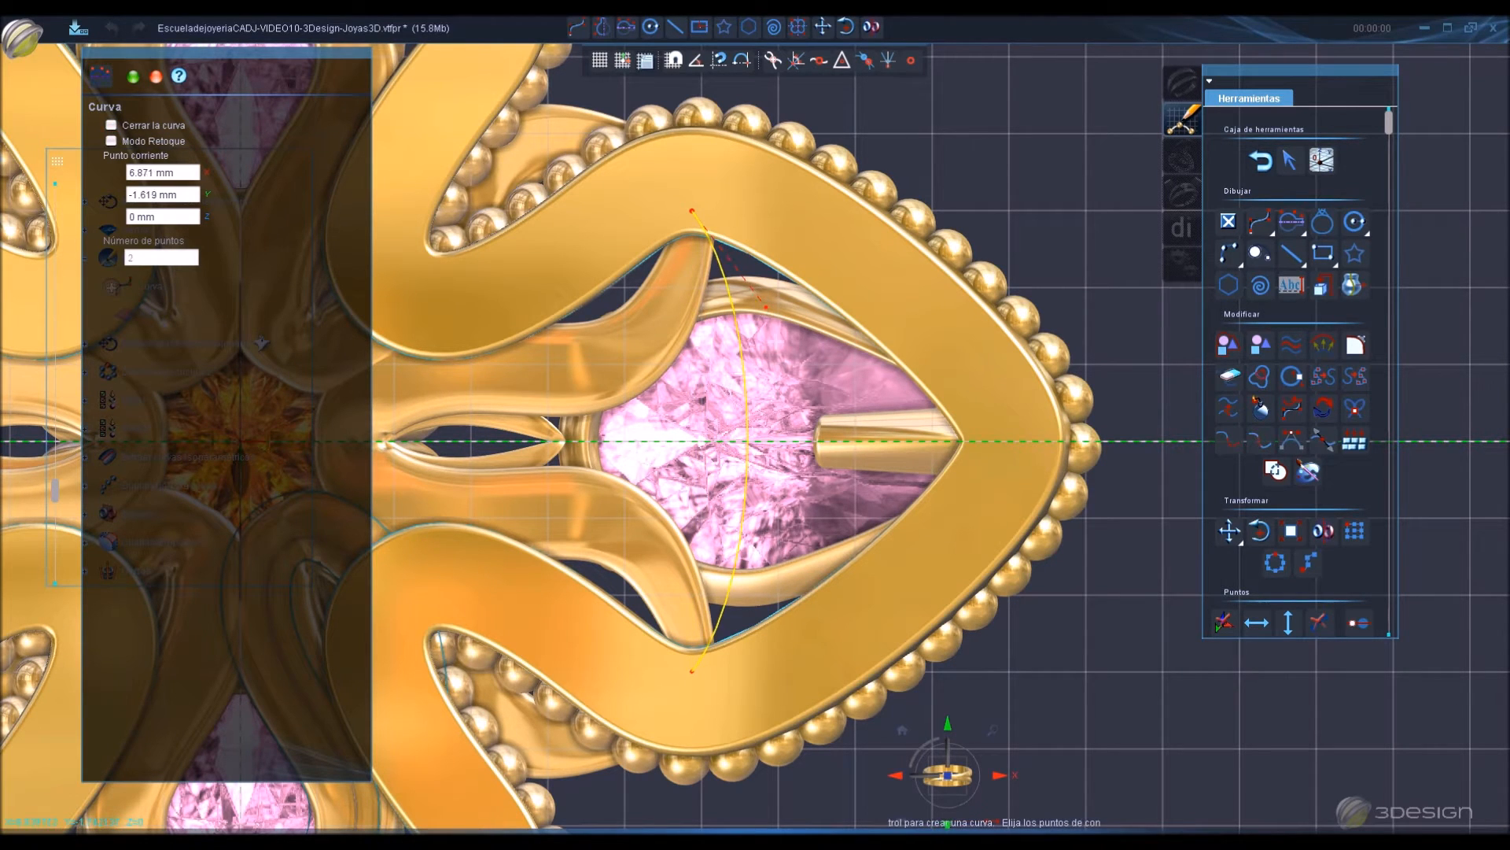
{"action": "right_click", "coordinate": [830, 430]}
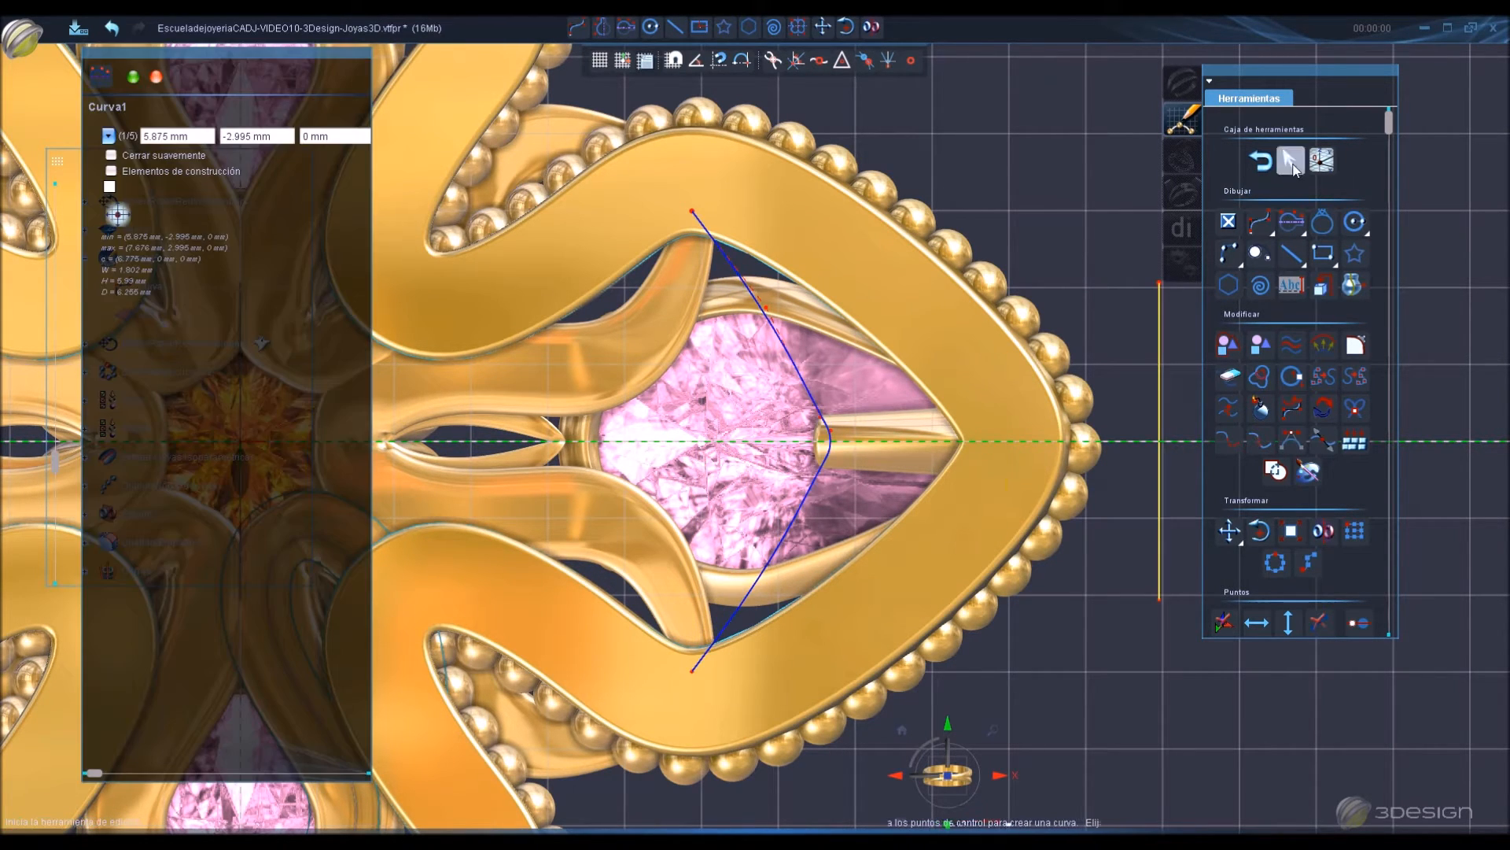
Adjust the curve's second control point to X 6.84 mm, Y -1.876 mm and exit the sketch.
{"action": "left_click", "coordinate": [1291, 162]}
{"action": "left_click", "coordinate": [816, 407]}
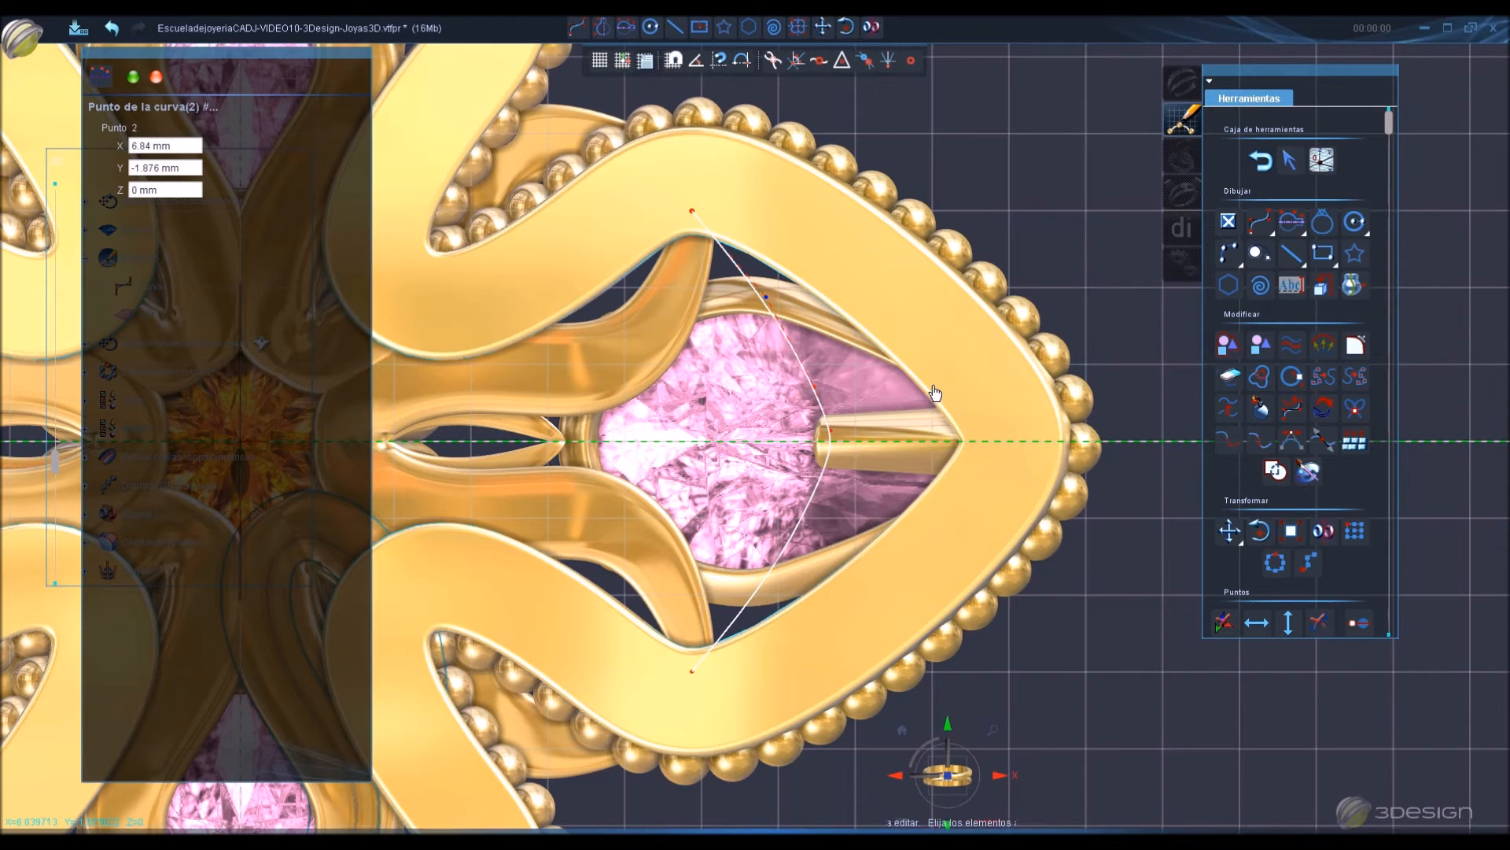
{"action": "right_click", "coordinate": [1087, 268]}
{"action": "left_click", "coordinate": [1263, 163]}
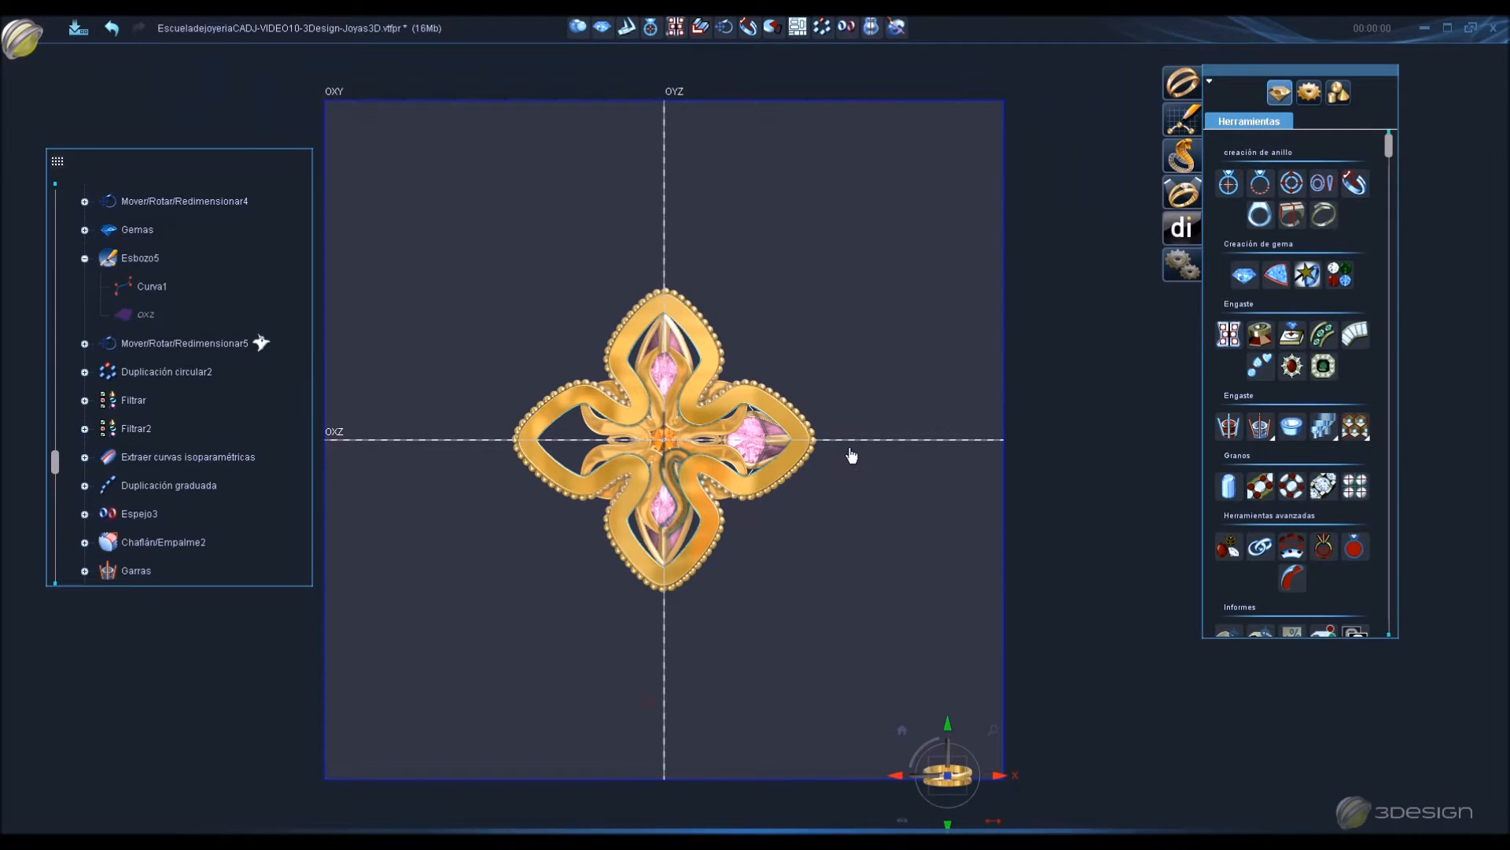
Start a Multicurvas sweep along the new curve in yellow gold, using a custom curve as its section.
{"action": "scroll", "coordinate": [852, 455], "scroll_direction": "up", "scroll_amount": 4}
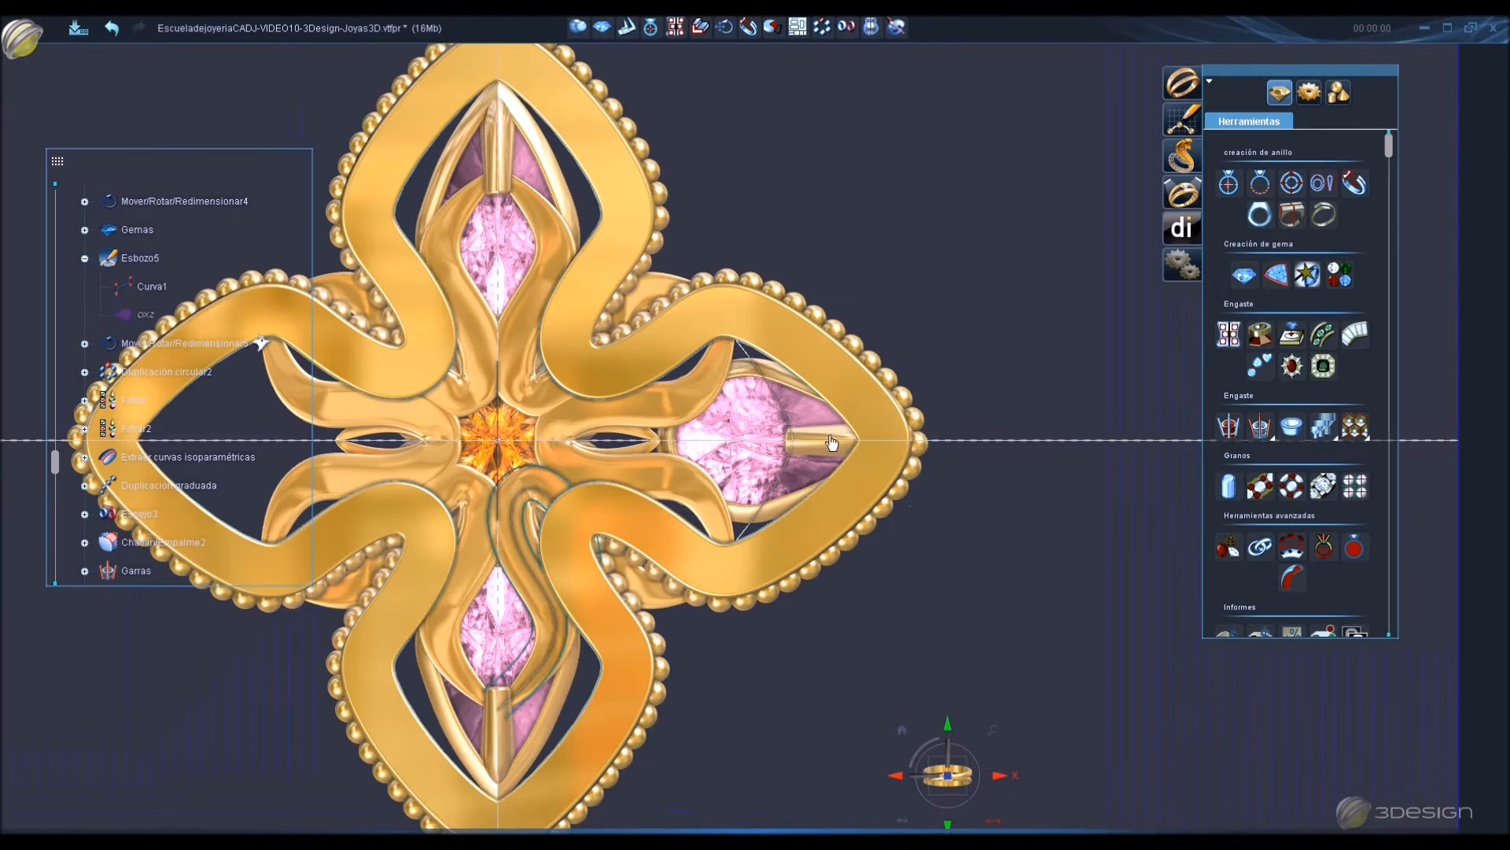
{"action": "left_click", "coordinate": [1338, 92]}
{"action": "left_click", "coordinate": [1294, 283]}
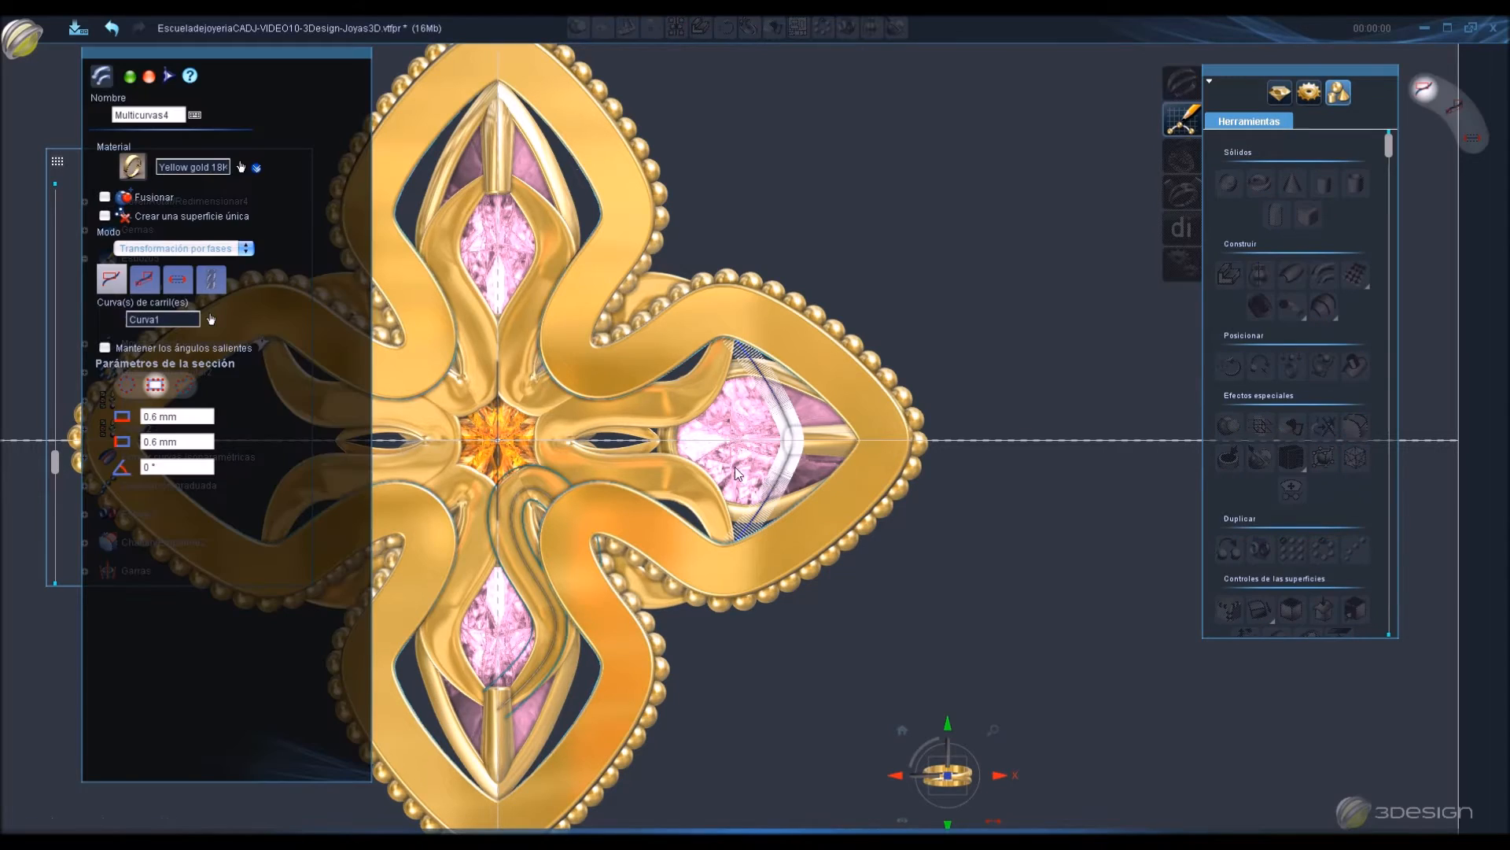
{"action": "left_click", "coordinate": [183, 385]}
{"action": "left_click", "coordinate": [232, 402]}
{"action": "middle_click_drag", "start_coordinate": [511, 448], "coordinate": [450, 473]}
{"action": "left_click", "coordinate": [527, 390]}
{"action": "scroll", "coordinate": [709, 437], "scroll_direction": "up", "scroll_amount": 5}
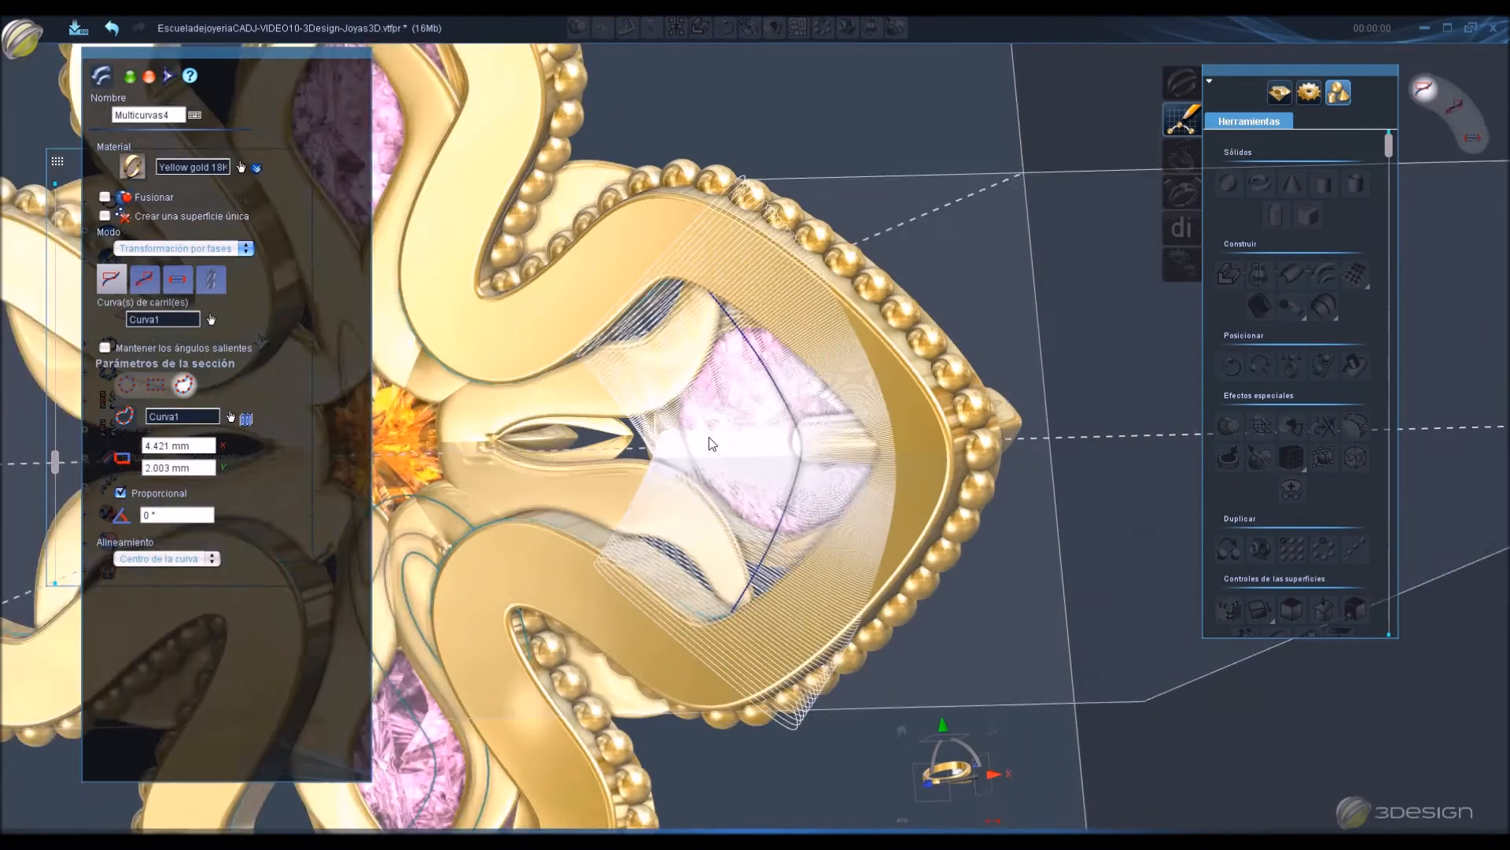
Set the sweep section to 0.8 by 0.8 mm without proportional scaling and rotate it 90°.
{"action": "left_click", "coordinate": [209, 452]}
{"action": "type", "text": ".8"}
{"action": "left_click", "coordinate": [208, 466]}
{"action": "type", "text": ".8"}
{"action": "left_click", "coordinate": [202, 446]}
{"action": "left_click", "coordinate": [188, 512]}
{"action": "type", "text": "90"}
{"action": "left_click", "coordinate": [211, 467]}
{"action": "middle_click_drag", "start_coordinate": [701, 636], "coordinate": [942, 323]}
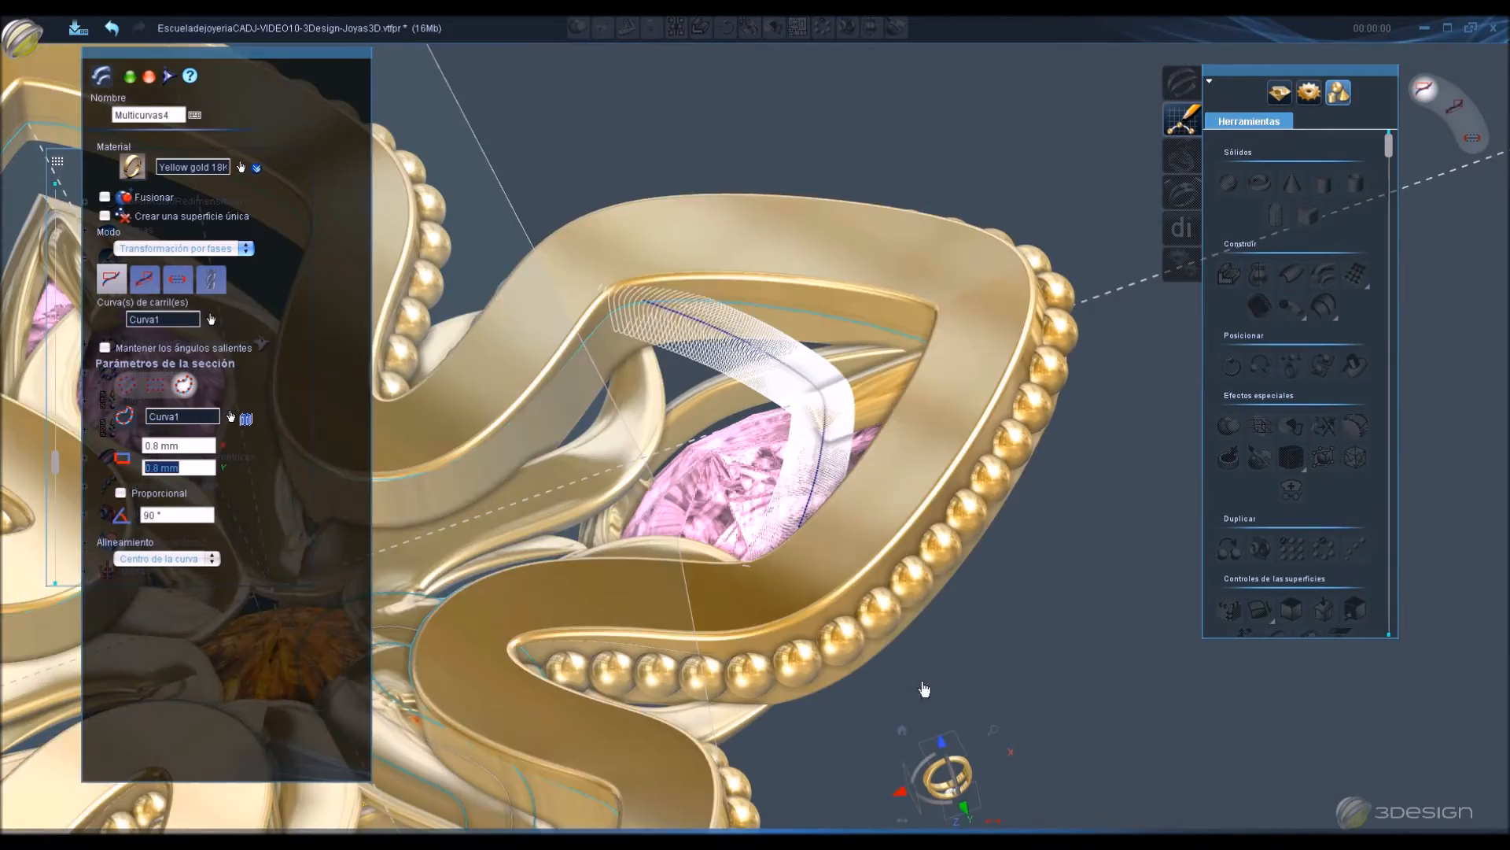
{"action": "middle_click_drag", "start_coordinate": [919, 683], "coordinate": [711, 645]}
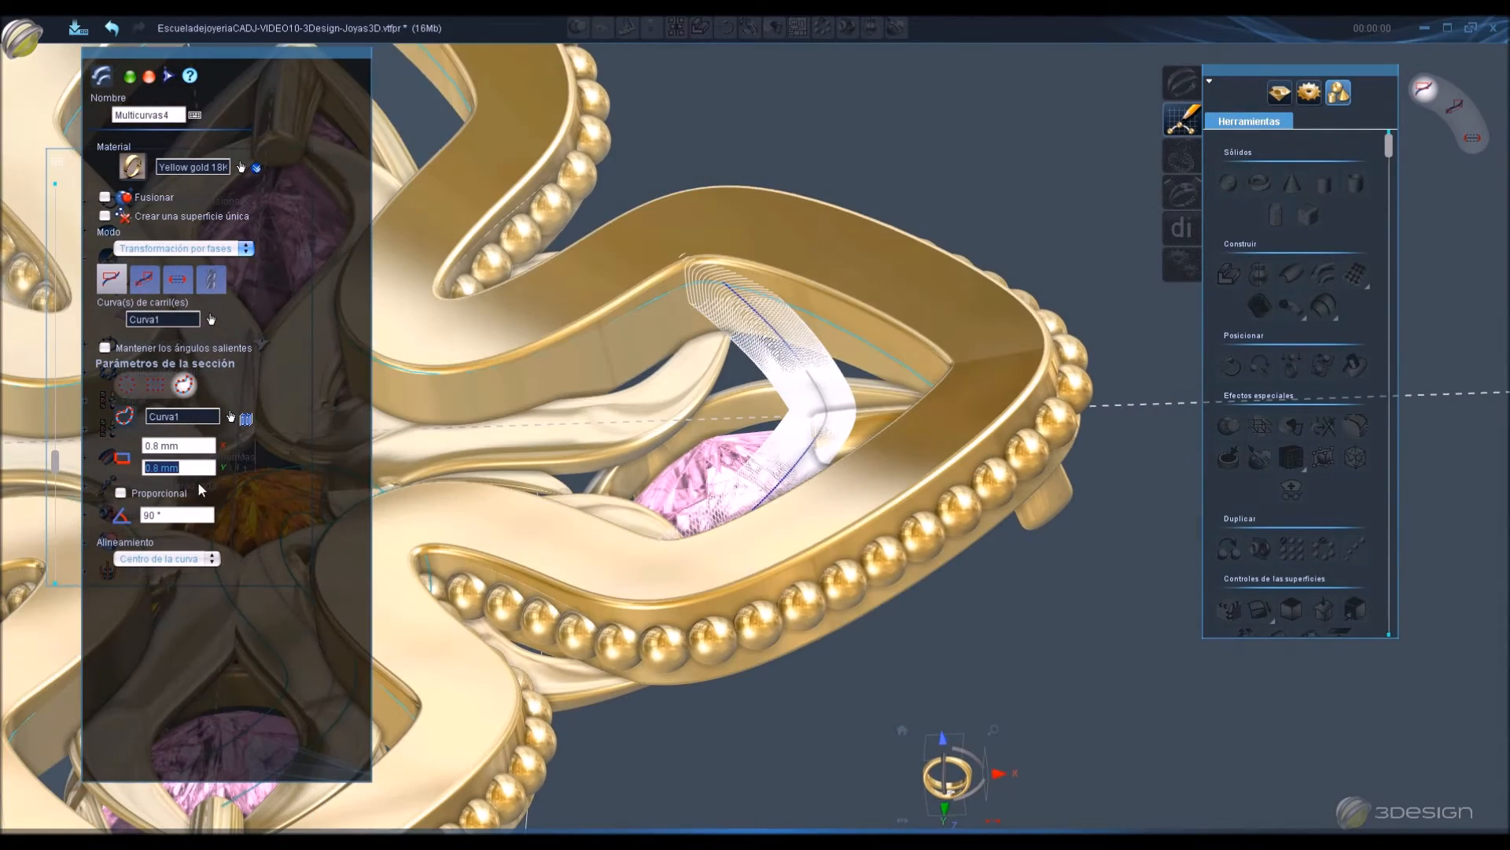
Set the section's rotation to 180° and create the swept support bar behind the pear gem.
{"action": "left_click", "coordinate": [199, 513]}
{"action": "type", "text": "180"}
{"action": "left_click", "coordinate": [202, 466]}
{"action": "middle_click_drag", "start_coordinate": [793, 481], "coordinate": [792, 662]}
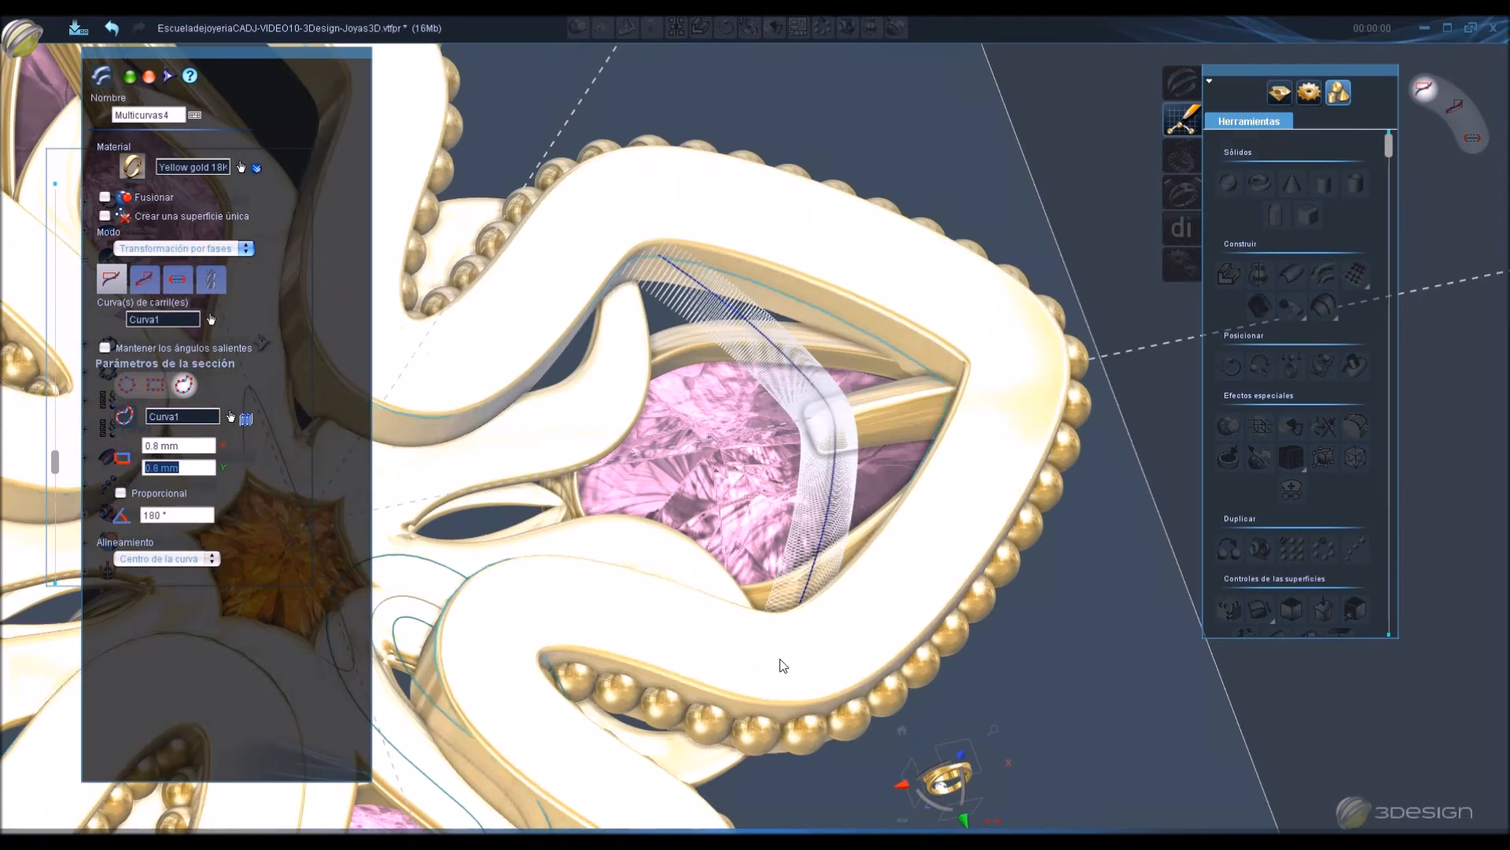
{"action": "left_click", "coordinate": [177, 279]}
{"action": "left_click", "coordinate": [141, 391]}
{"action": "left_click", "coordinate": [139, 406]}
{"action": "left_click", "coordinate": [111, 279]}
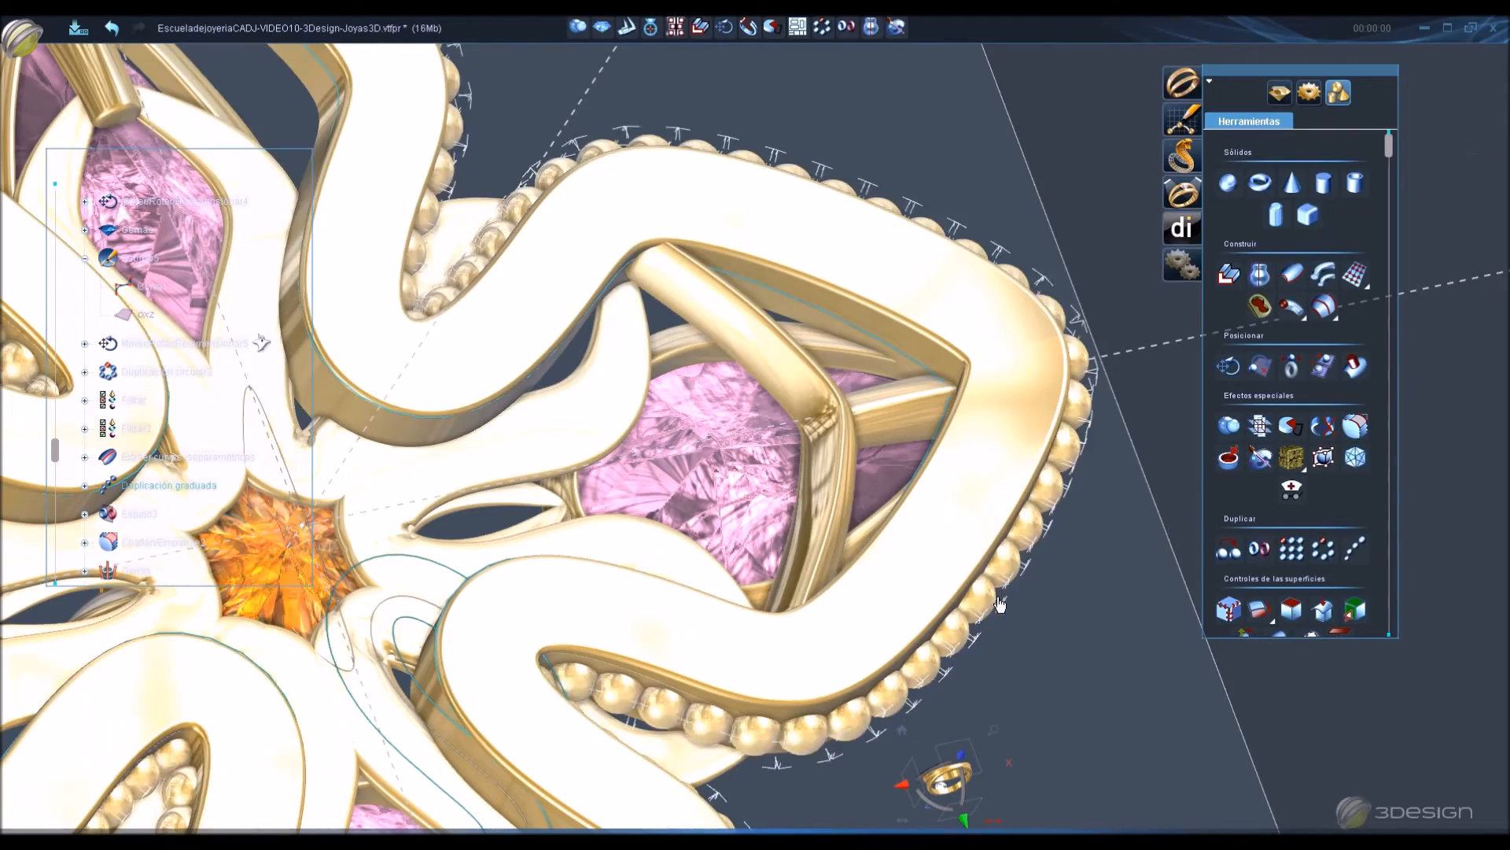
Mirror the moved pear gem with its setting and the support bar across the OYZ plane onto the opposite petal.
{"action": "scroll", "coordinate": [984, 728], "scroll_direction": "up", "scroll_amount": 5}
{"action": "scroll", "coordinate": [704, 695], "scroll_direction": "down", "scroll_amount": 3}
{"action": "middle_click_drag", "start_coordinate": [809, 674], "coordinate": [1057, 621]}
{"action": "left_click", "coordinate": [948, 758]}
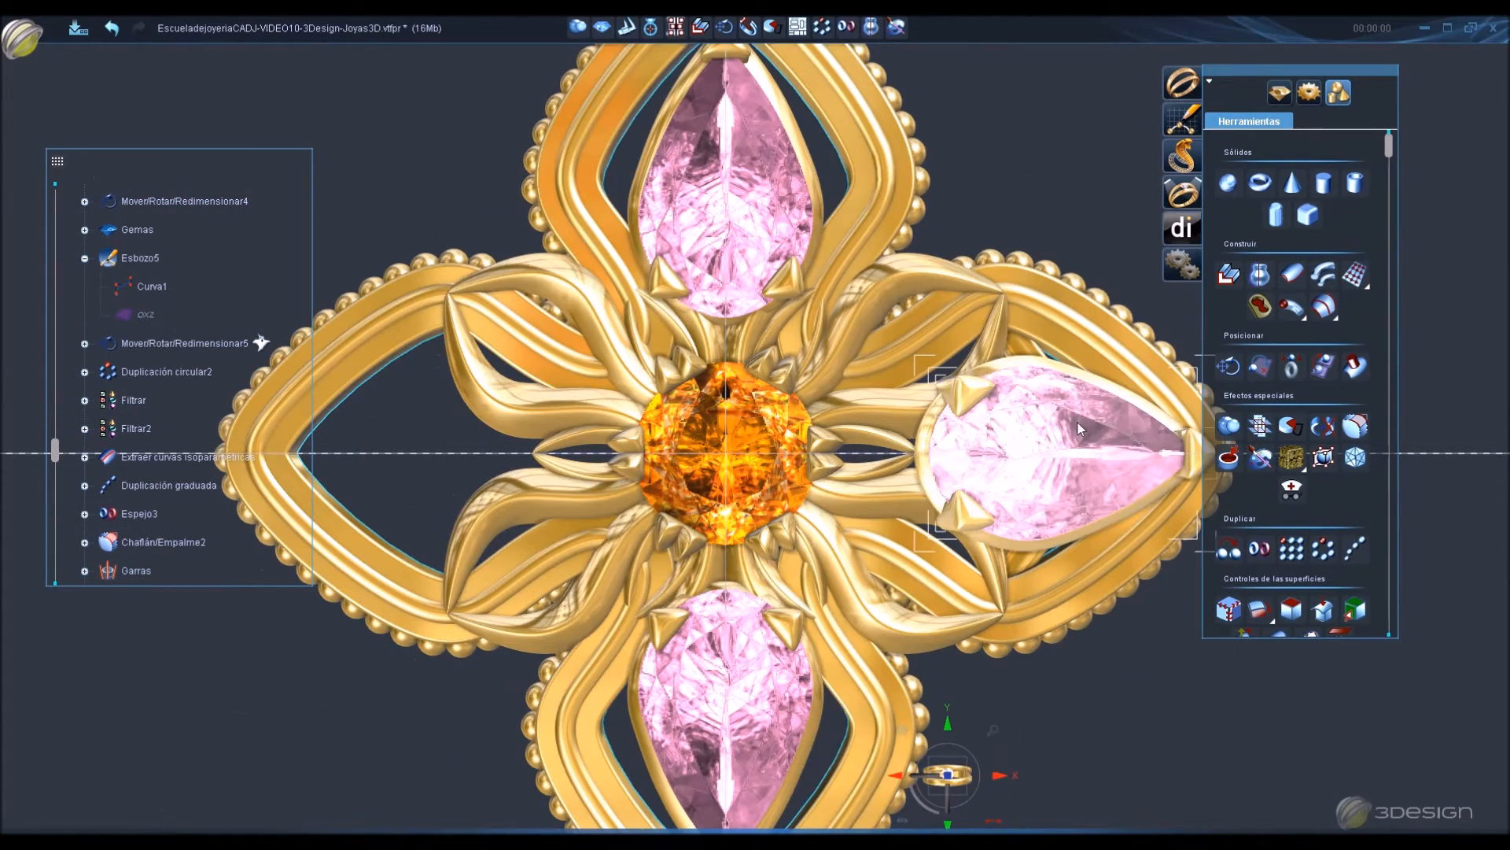
{"action": "left_click", "coordinate": [1078, 423]}
{"action": "scroll", "coordinate": [903, 447], "scroll_direction": "down", "scroll_amount": 3}
{"action": "middle_click_drag", "start_coordinate": [717, 152], "coordinate": [754, 174]}
{"action": "left_click", "coordinate": [846, 27]}
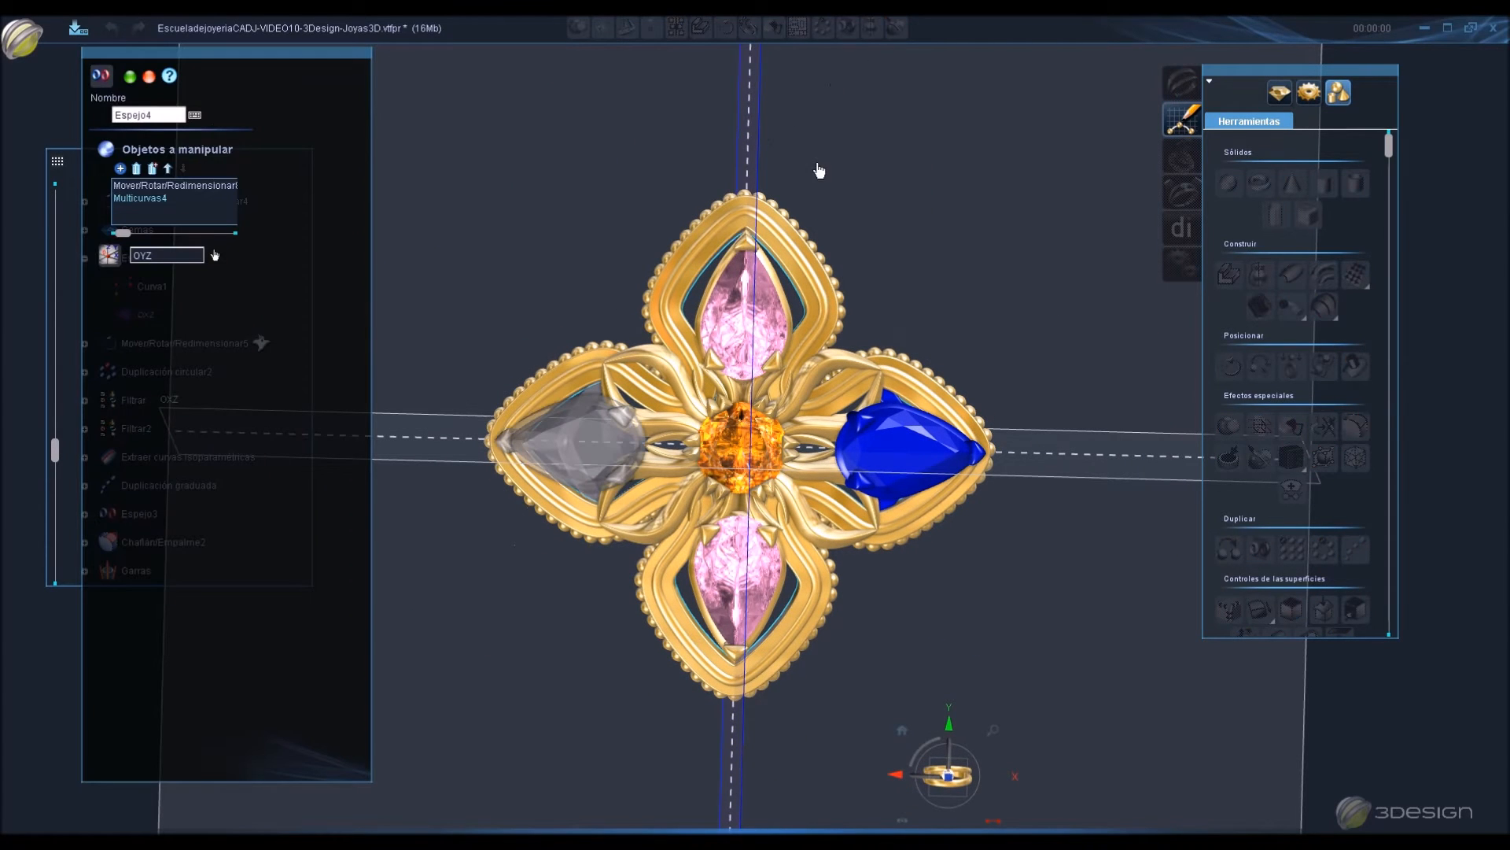
{"action": "left_click", "coordinate": [130, 77]}
Hide the pear gems with their settings and claws in the two petals along the Y axis.
{"action": "middle_click_drag", "start_coordinate": [796, 557], "coordinate": [786, 441]}
{"action": "left_click", "coordinate": [704, 225]}
{"action": "left_click", "coordinate": [730, 469]}
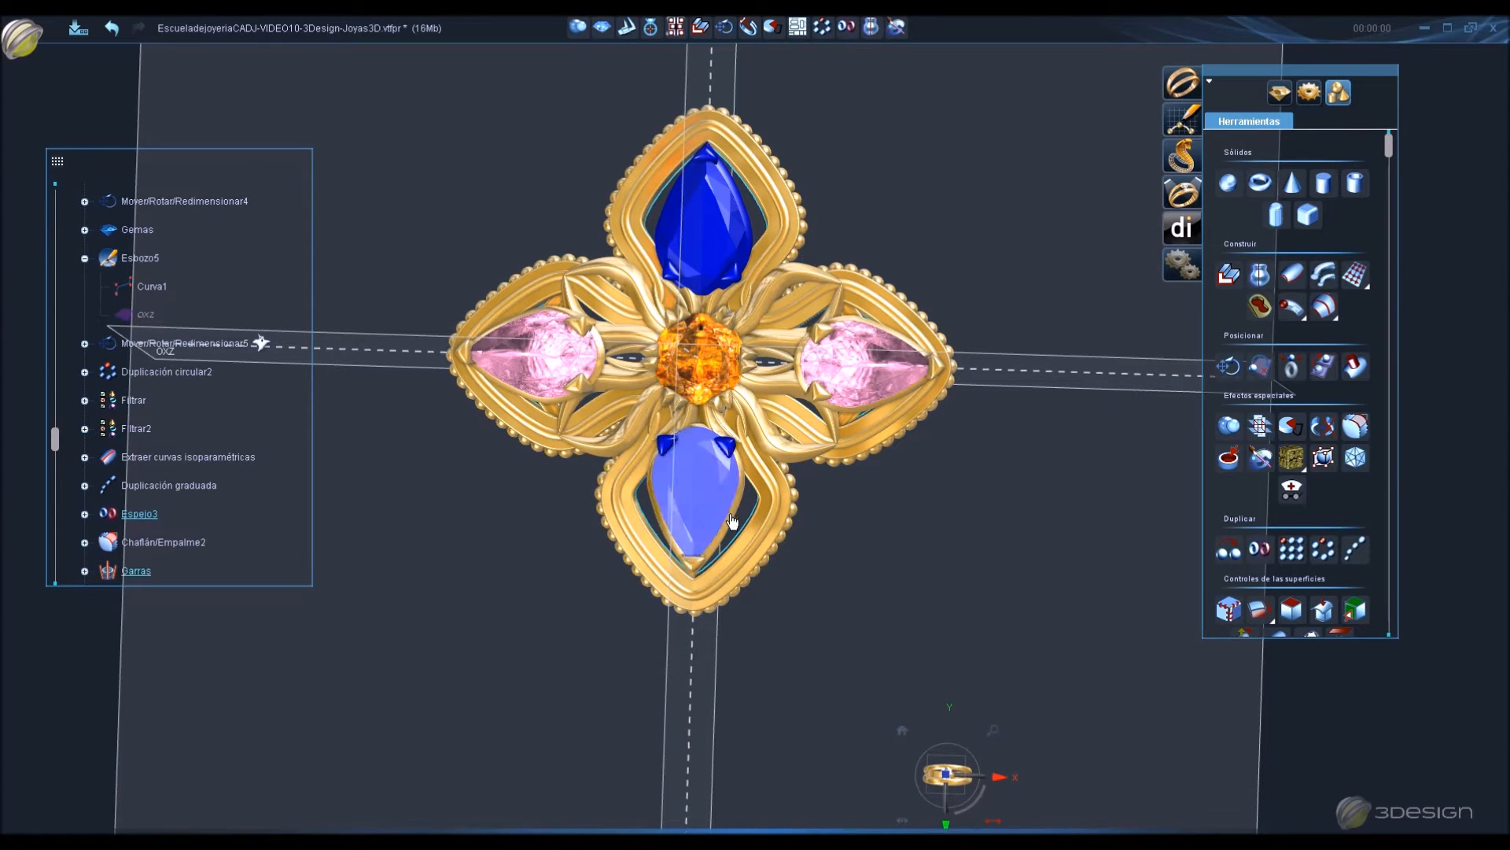
{"action": "scroll", "coordinate": [697, 567], "scroll_direction": "up", "scroll_amount": 5}
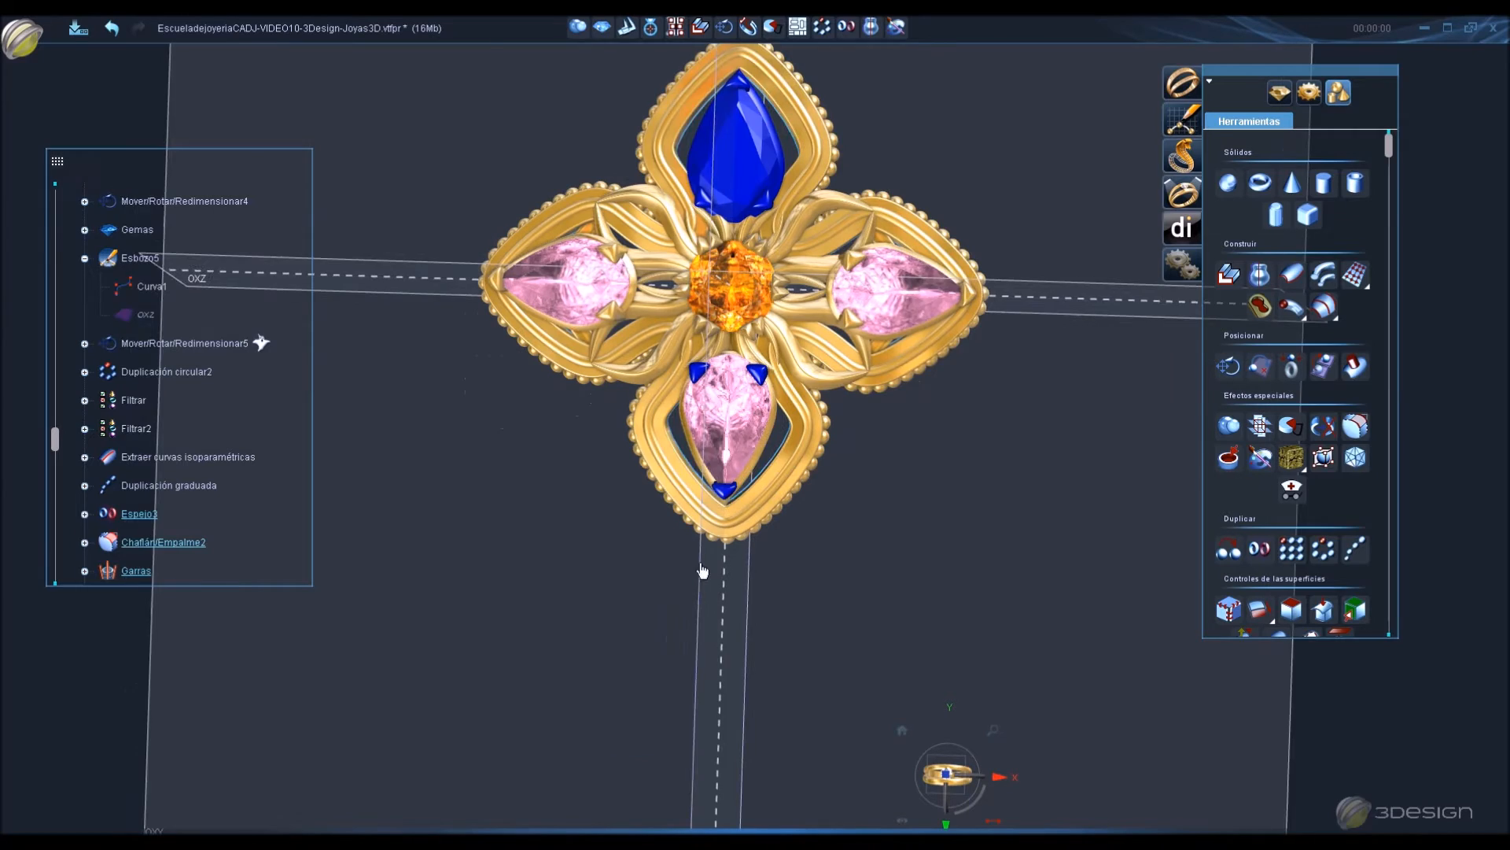
{"action": "right_click", "coordinate": [784, 441]}
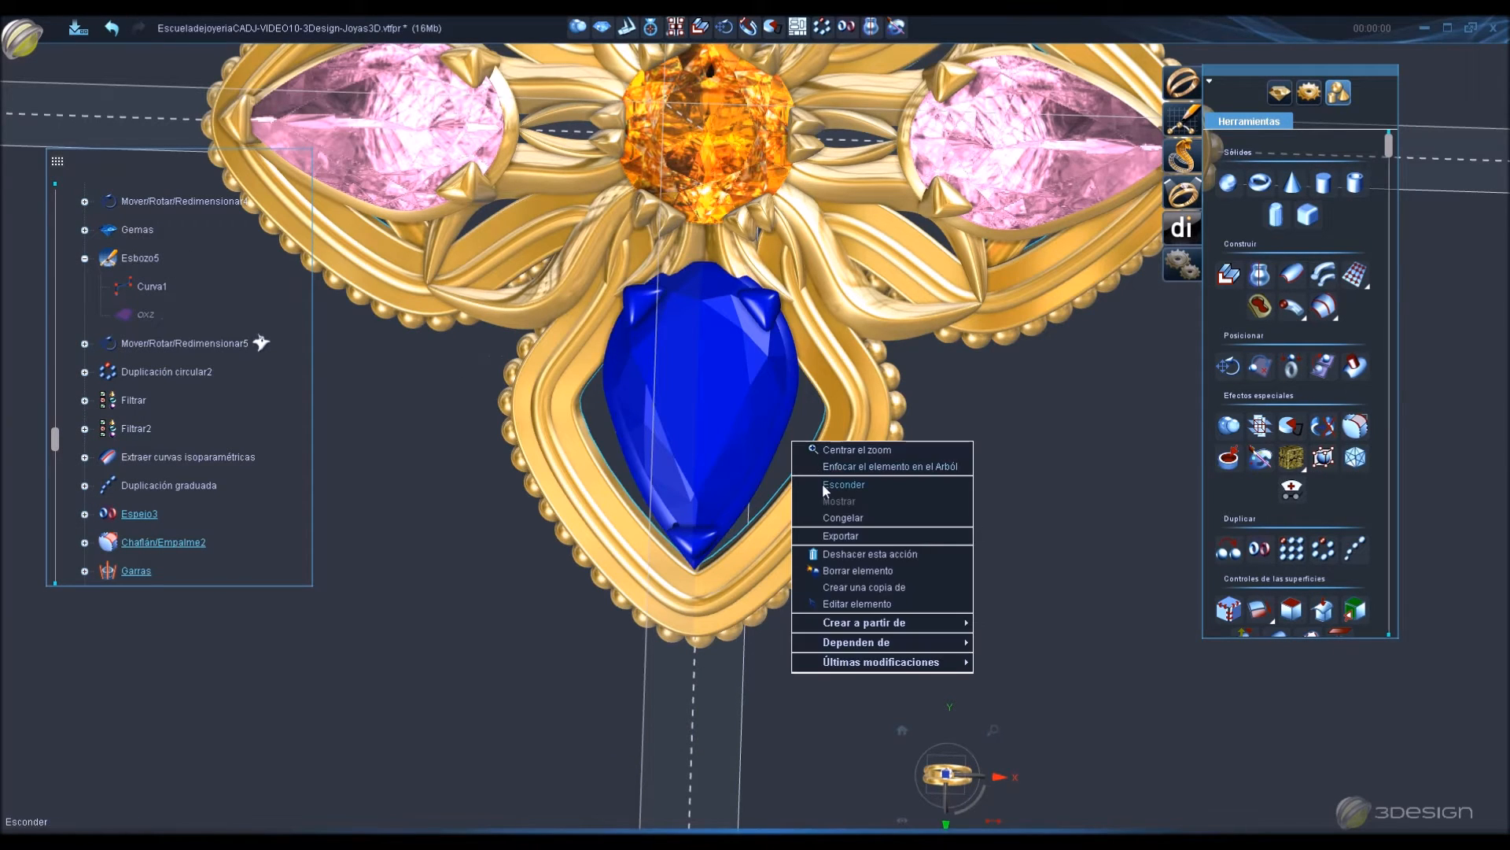
{"action": "left_click", "coordinate": [823, 483]}
{"action": "scroll", "coordinate": [804, 491], "scroll_direction": "down", "scroll_amount": 5}
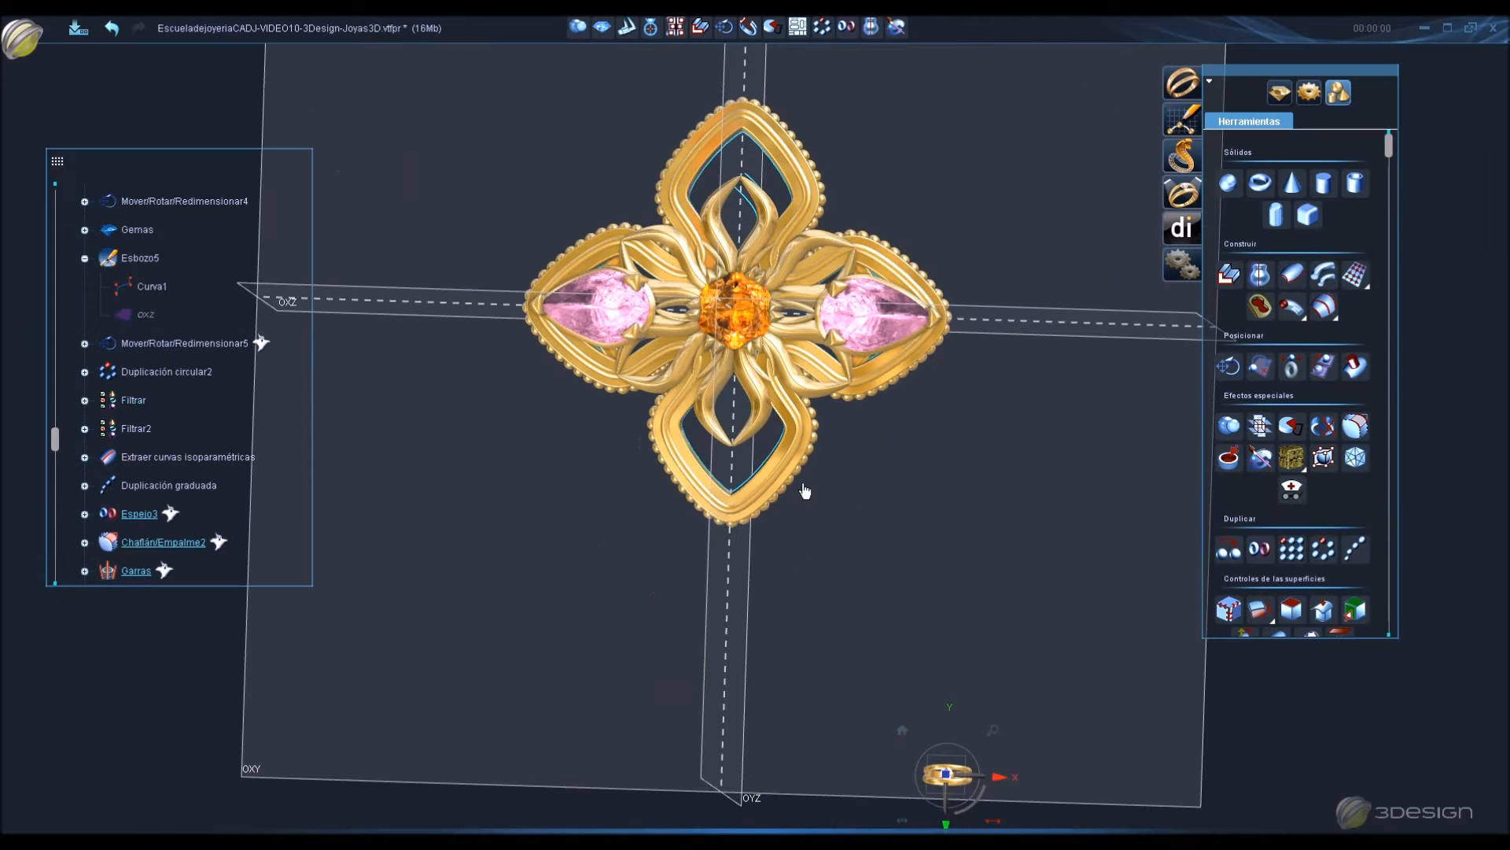
Save the jewel file.
{"action": "left_click", "coordinate": [903, 732]}
{"action": "scroll", "coordinate": [792, 530], "scroll_direction": "up", "scroll_amount": 6}
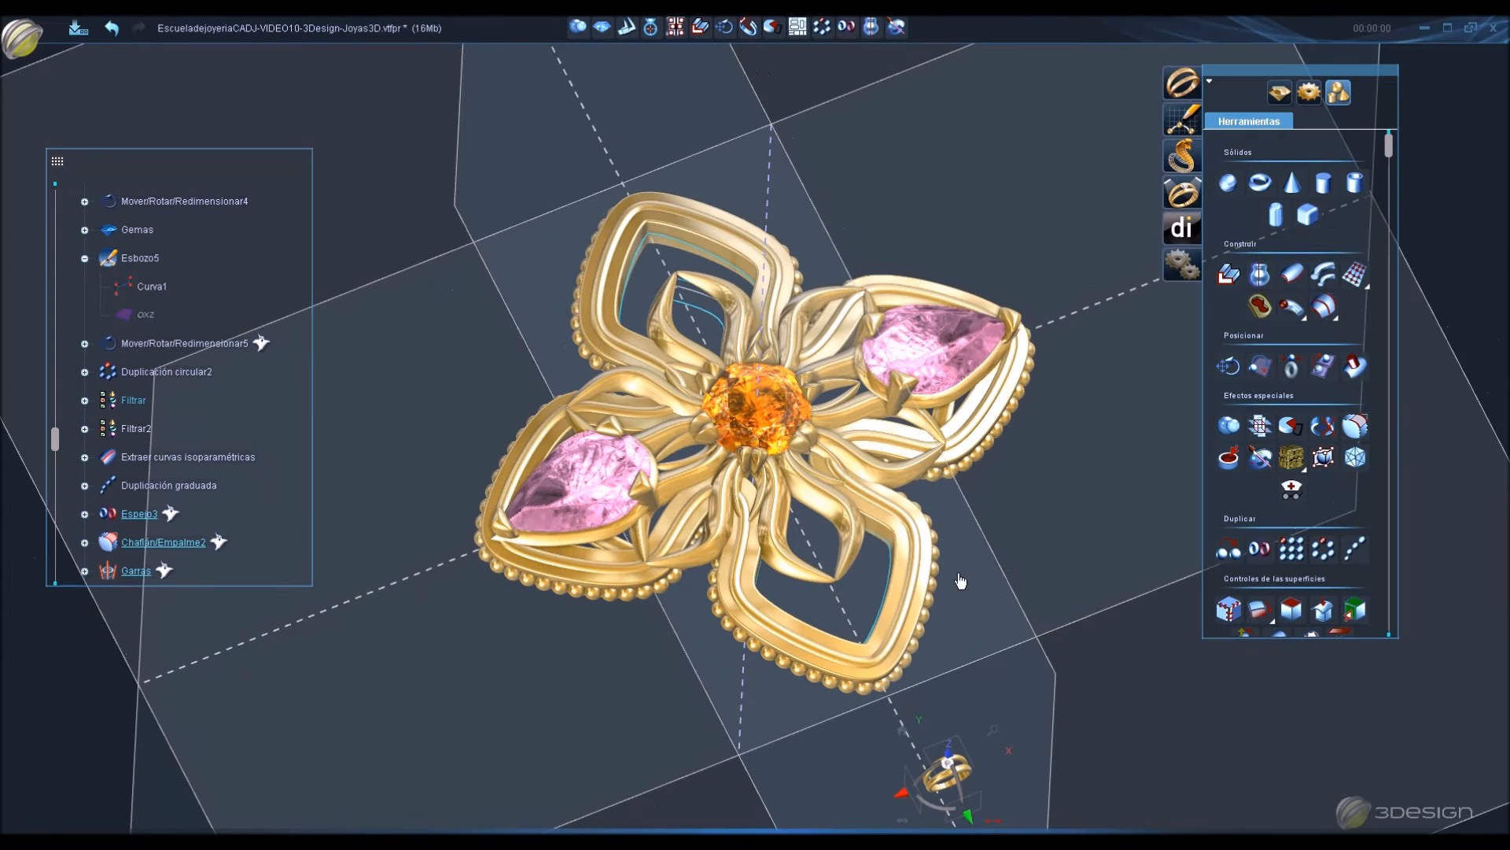
{"action": "key", "text": "ctrl+s"}
Start a new gem on the OXY plane with Peridot as the material and the Marquesa cut.
{"action": "left_click", "coordinate": [942, 755]}
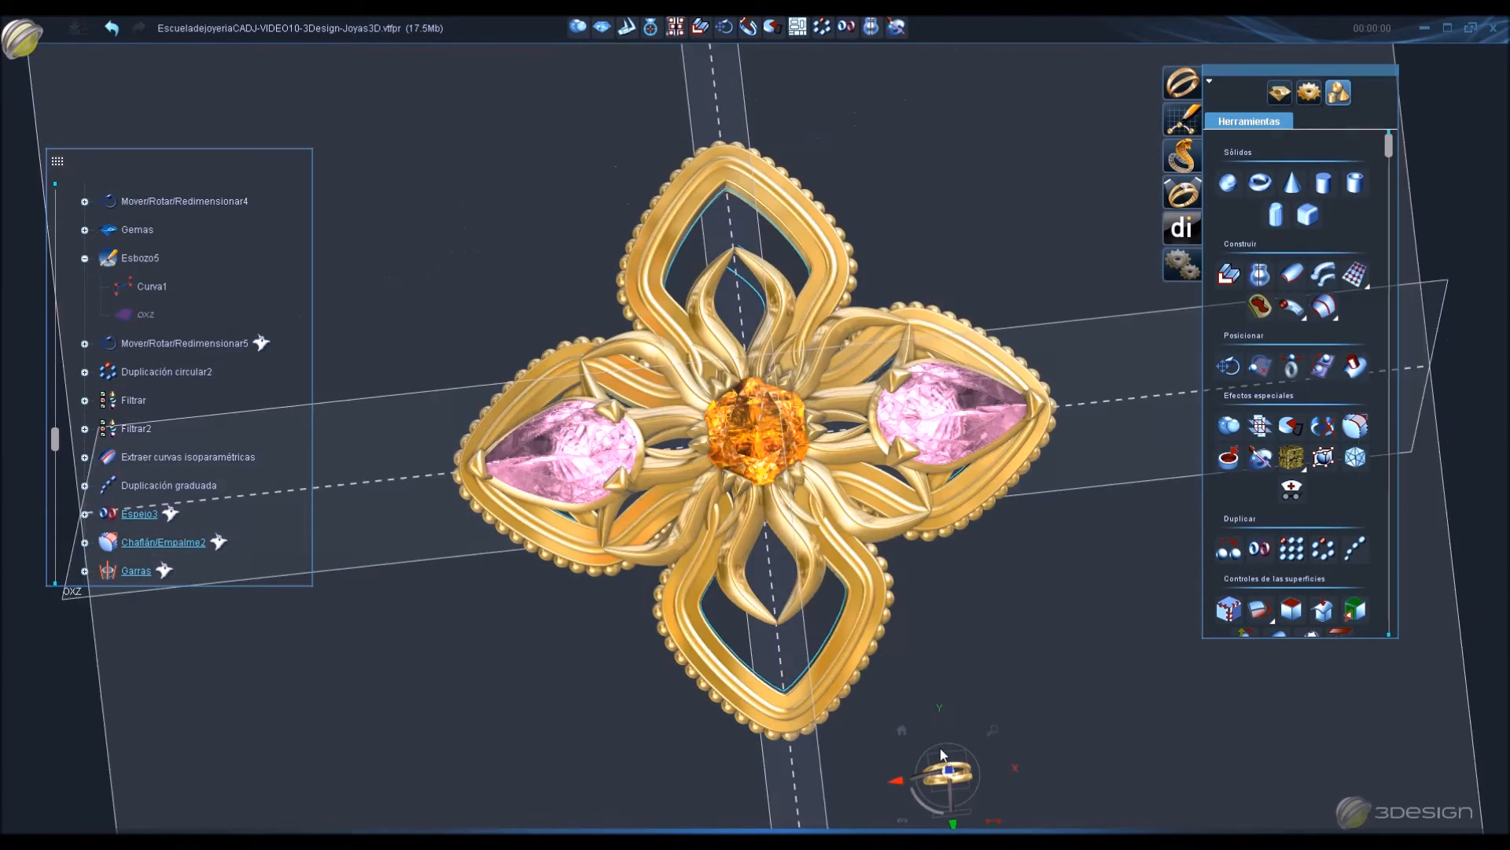
{"action": "left_click", "coordinate": [1288, 93]}
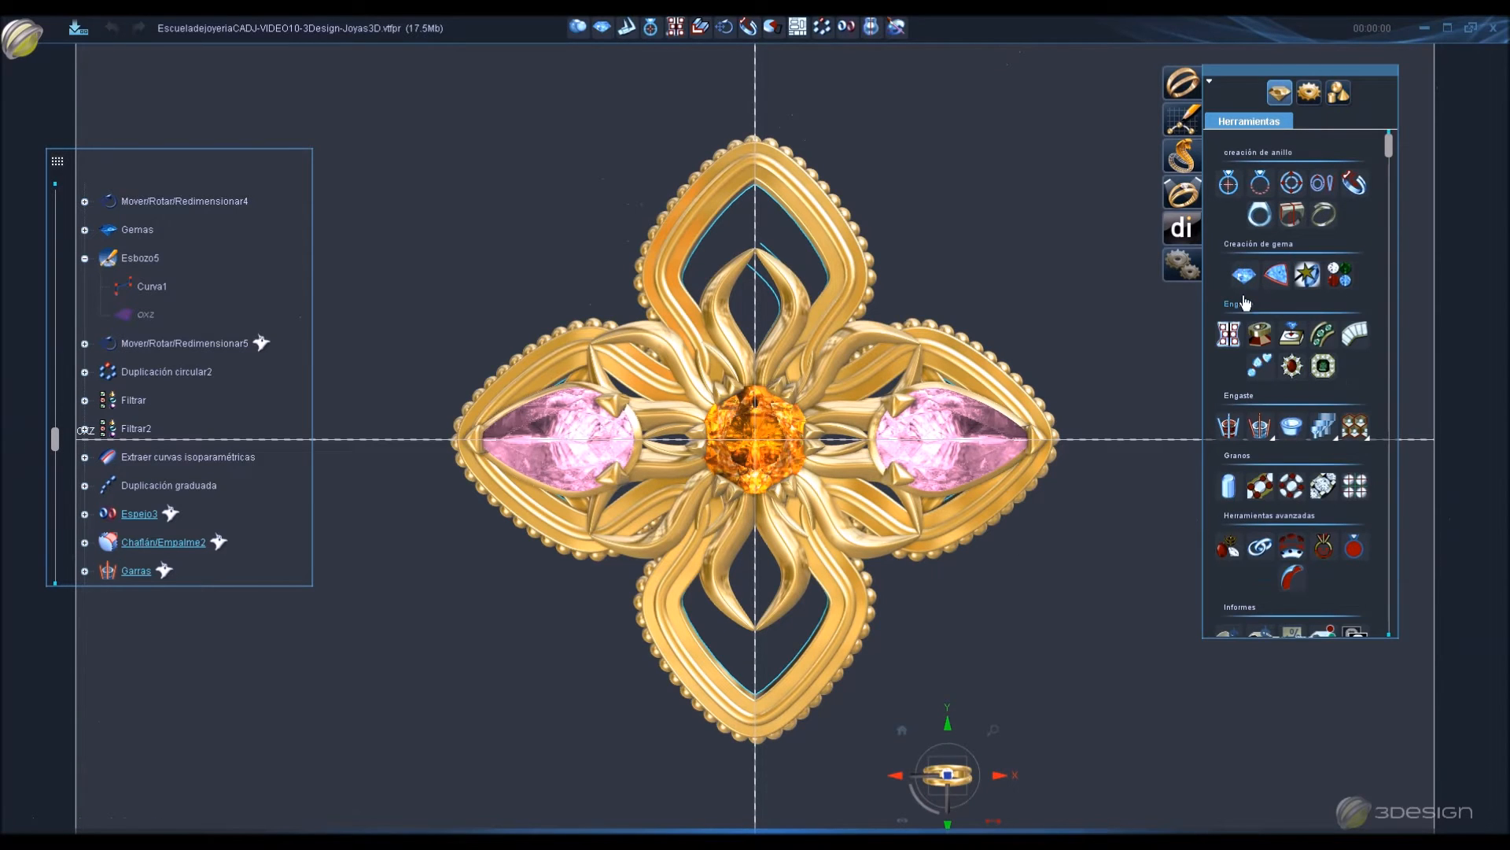
{"action": "left_click", "coordinate": [1244, 277]}
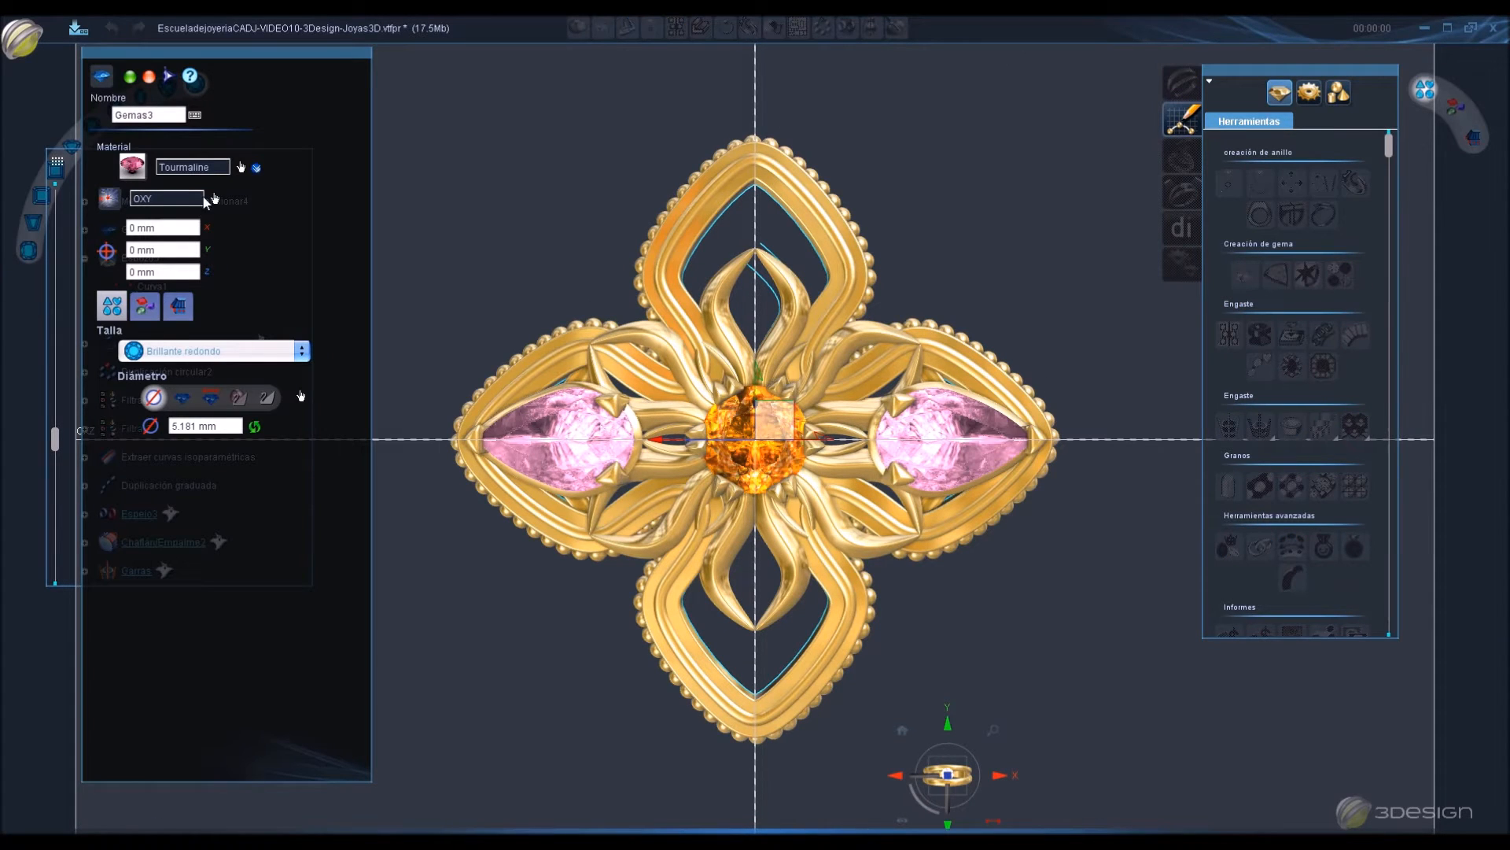
{"action": "left_click", "coordinate": [241, 168]}
{"action": "left_click", "coordinate": [908, 385]}
{"action": "left_click", "coordinate": [203, 351]}
{"action": "left_click", "coordinate": [167, 389]}
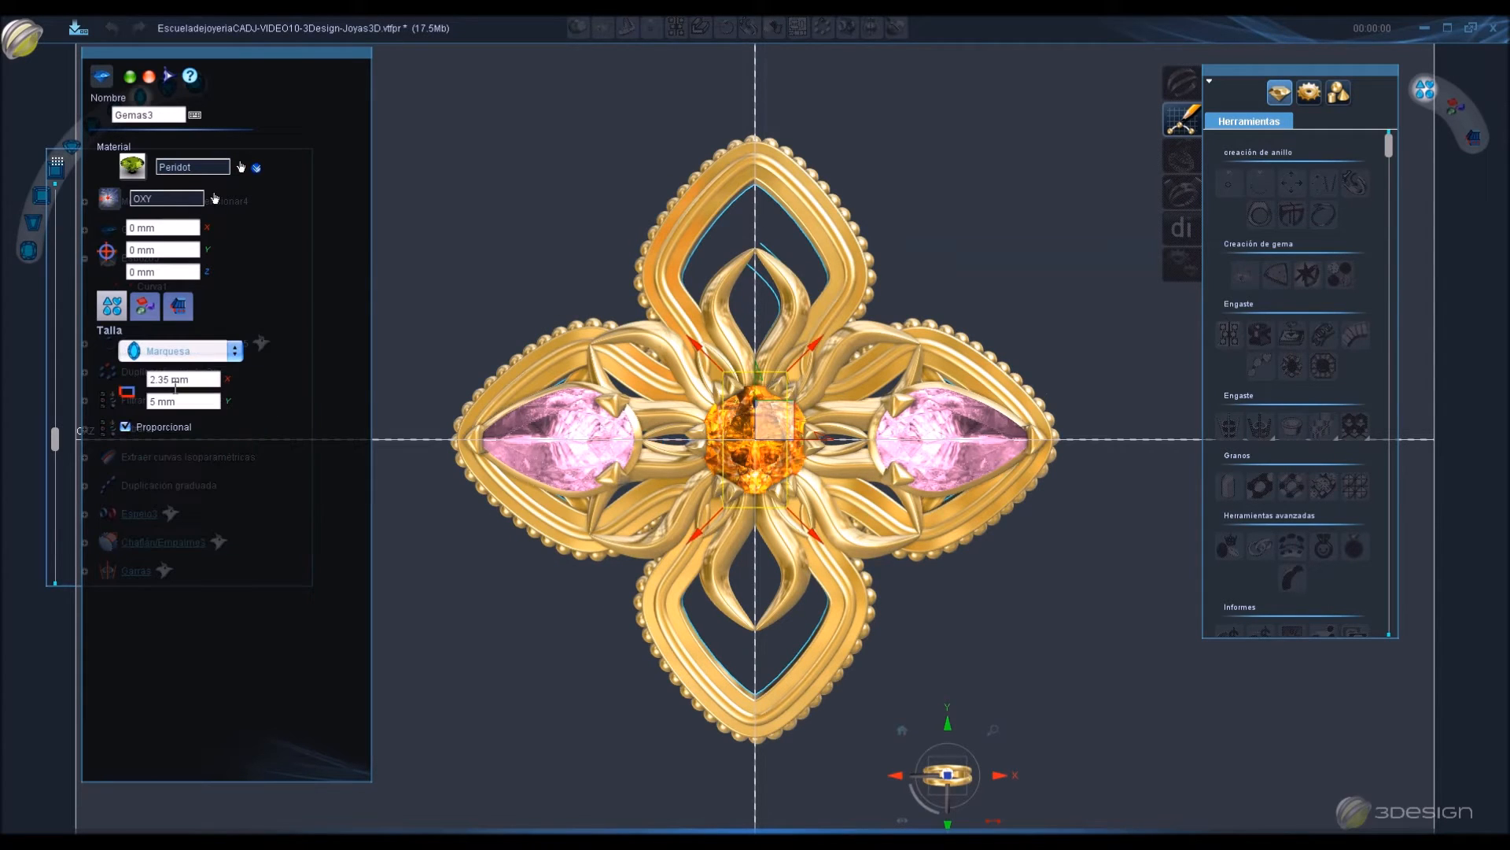
Place the marquise gem at Y -5.17 mm inside the empty petal and size it 2 by 4 mm.
{"action": "left_click_drag", "start_coordinate": [738, 362], "coordinate": [738, 505]}
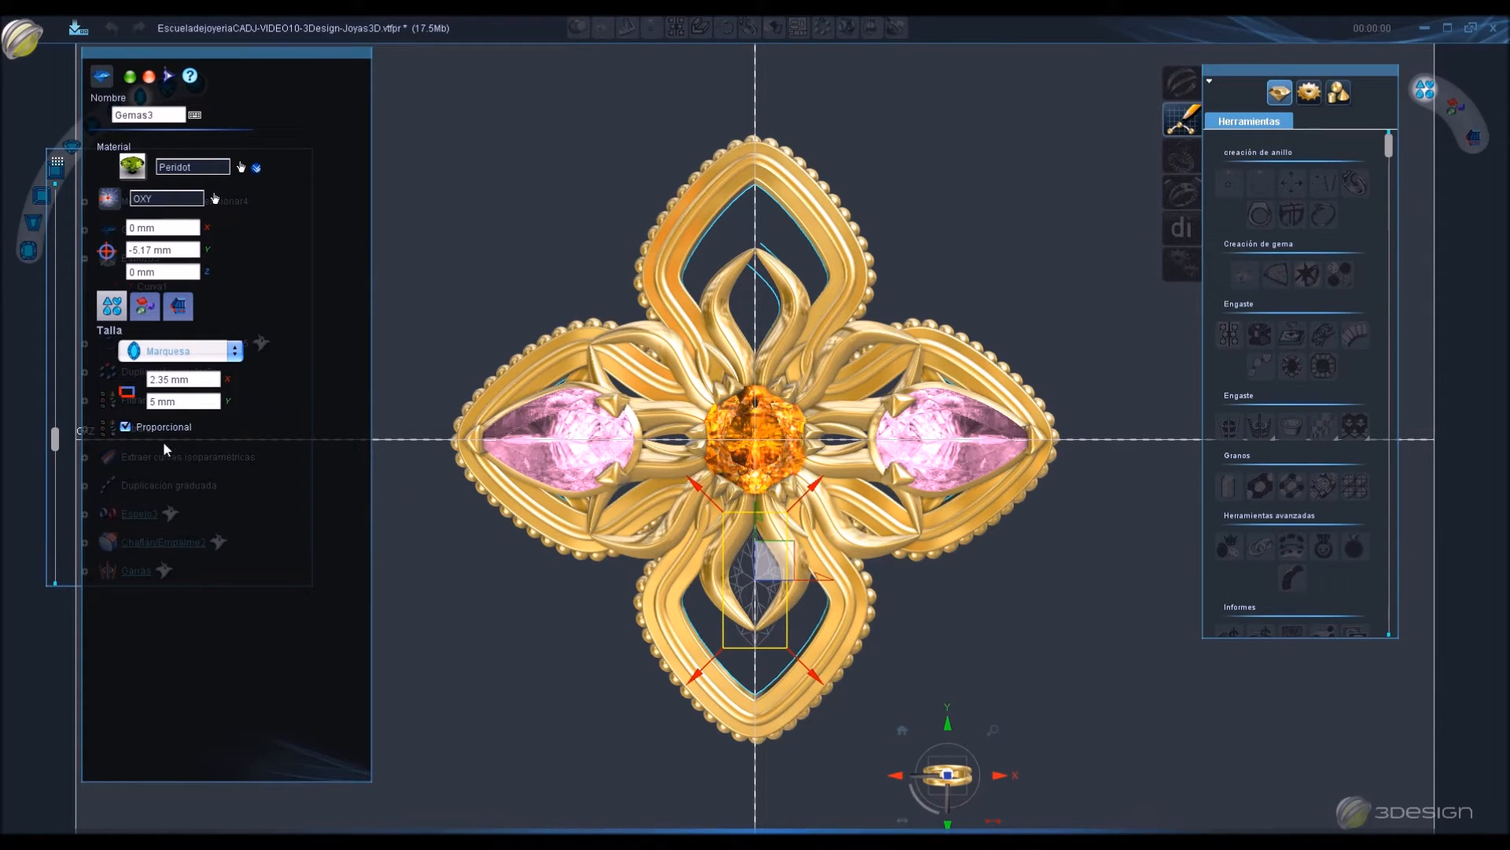
{"action": "type", "text": "2"}
{"action": "key", "text": "Return"}
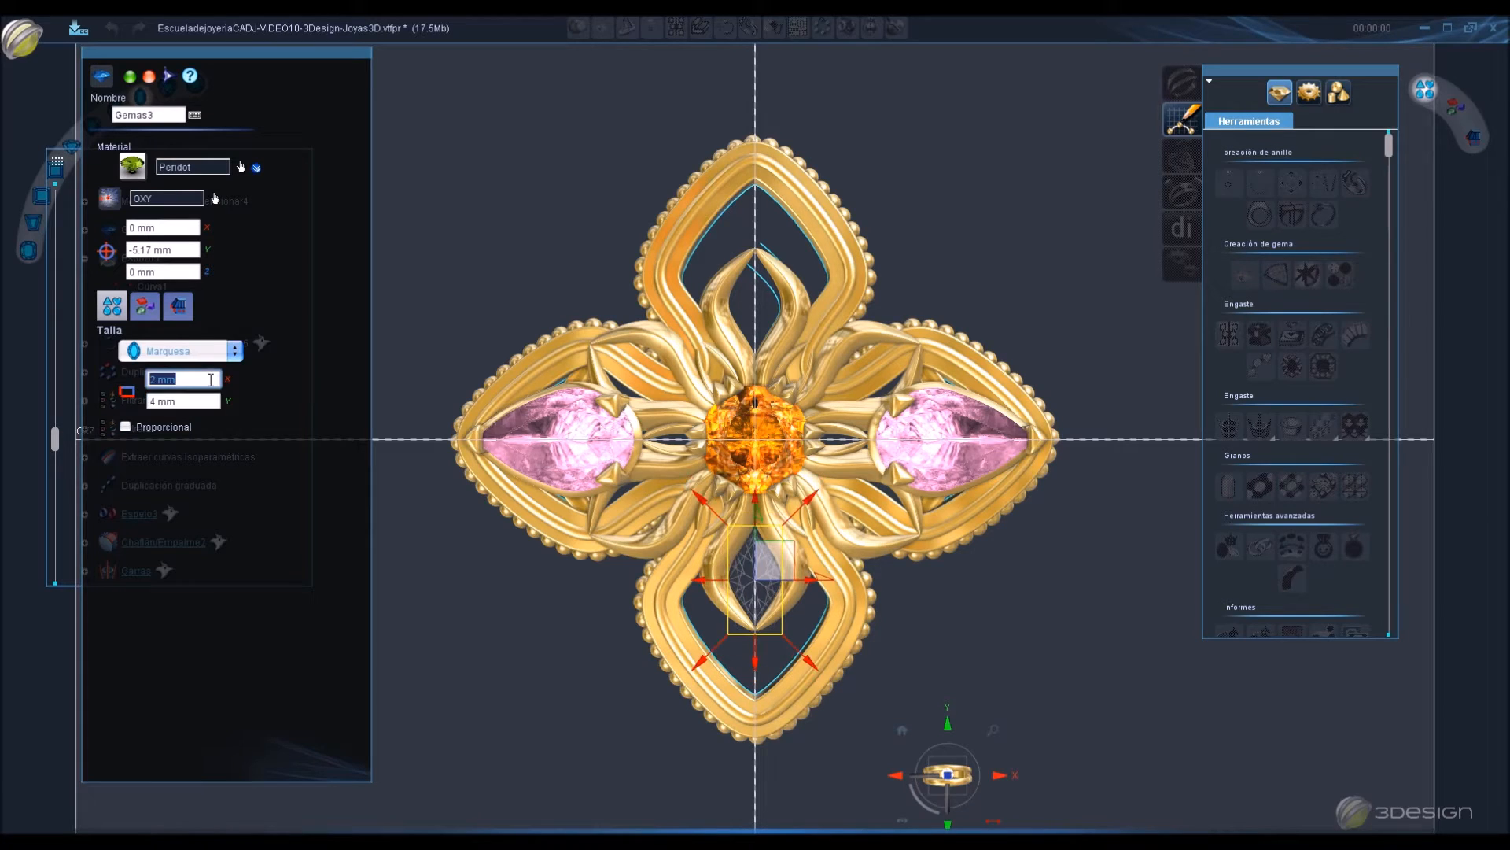
Adjust the marquise gem's height within the petal opening and create it.
{"action": "middle_click_drag", "start_coordinate": [850, 708], "coordinate": [634, 538]}
{"action": "scroll", "coordinate": [701, 462], "scroll_direction": "up", "scroll_amount": 3}
{"action": "left_click_drag", "start_coordinate": [656, 446], "coordinate": [642, 400]}
{"action": "right_click", "coordinate": [665, 527]}
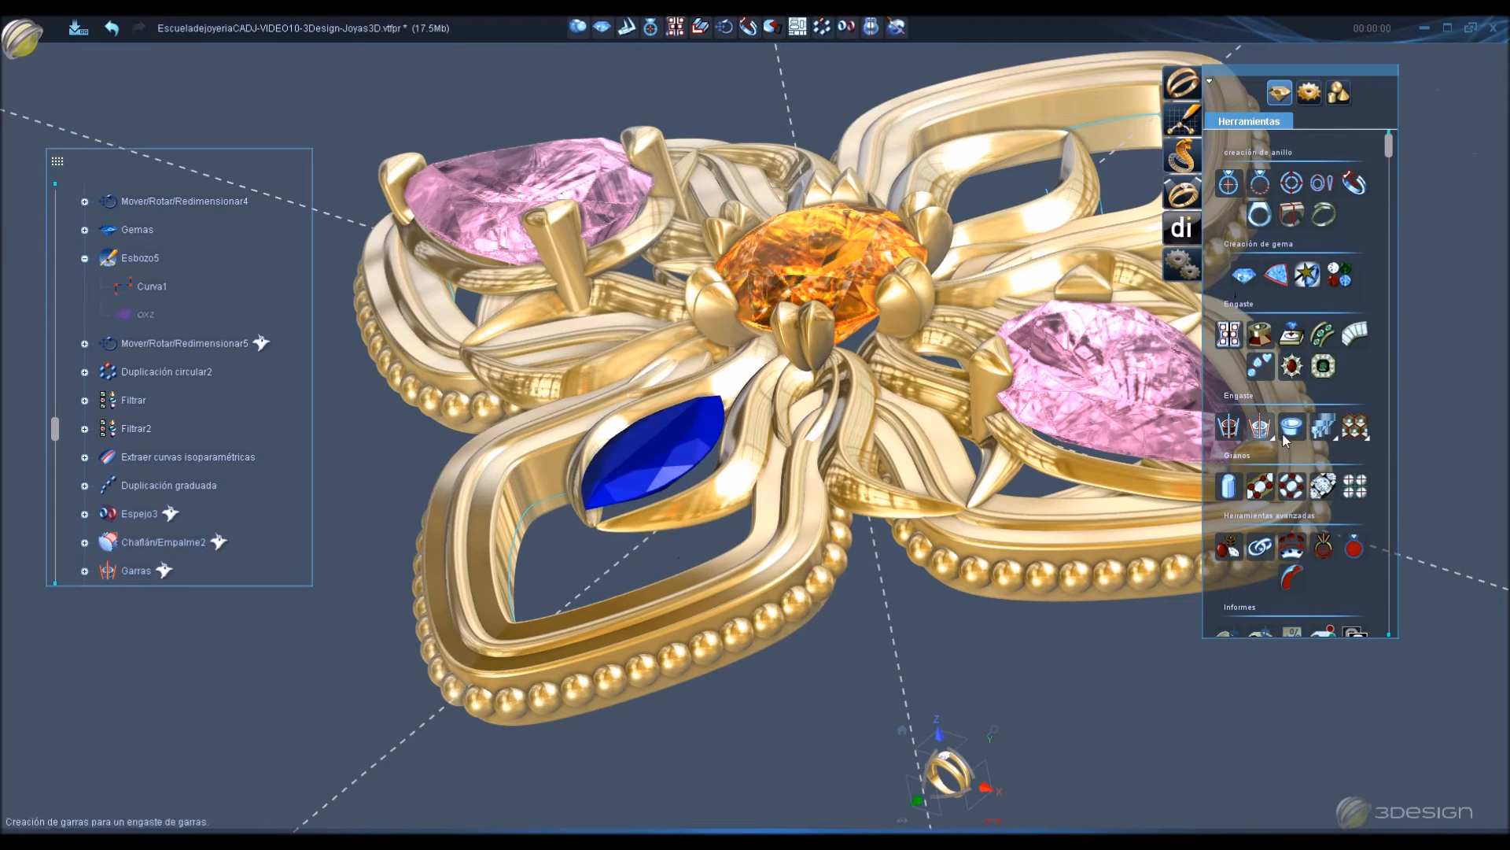
Start a closed bezel around the marquise gem and shape its profile to about 1.1 mm height, 0.27 mm crown height and 21.3° angle.
{"action": "left_click", "coordinate": [1292, 427]}
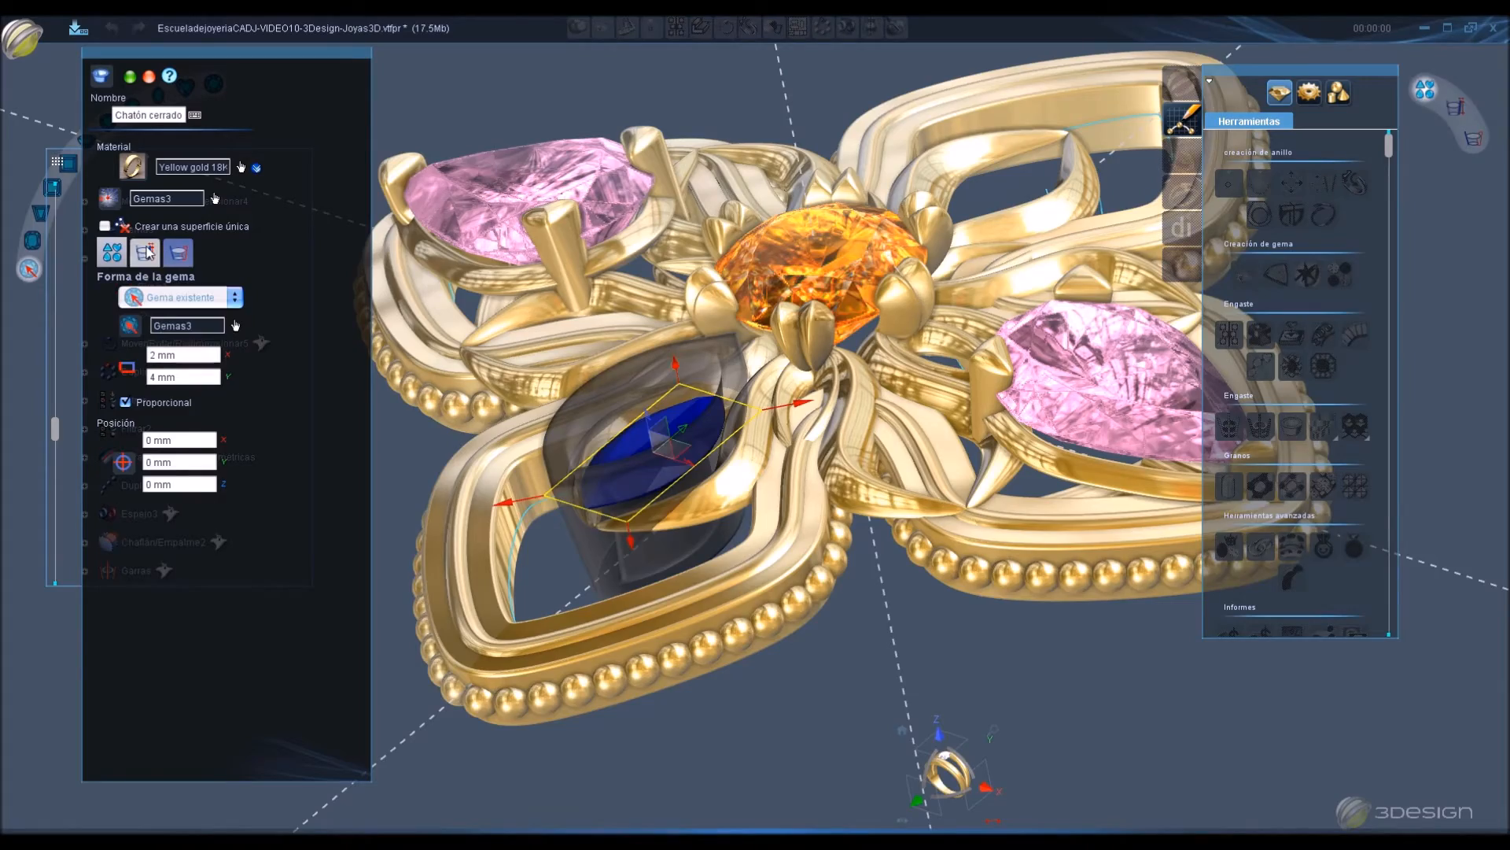
{"action": "left_click", "coordinate": [146, 252]}
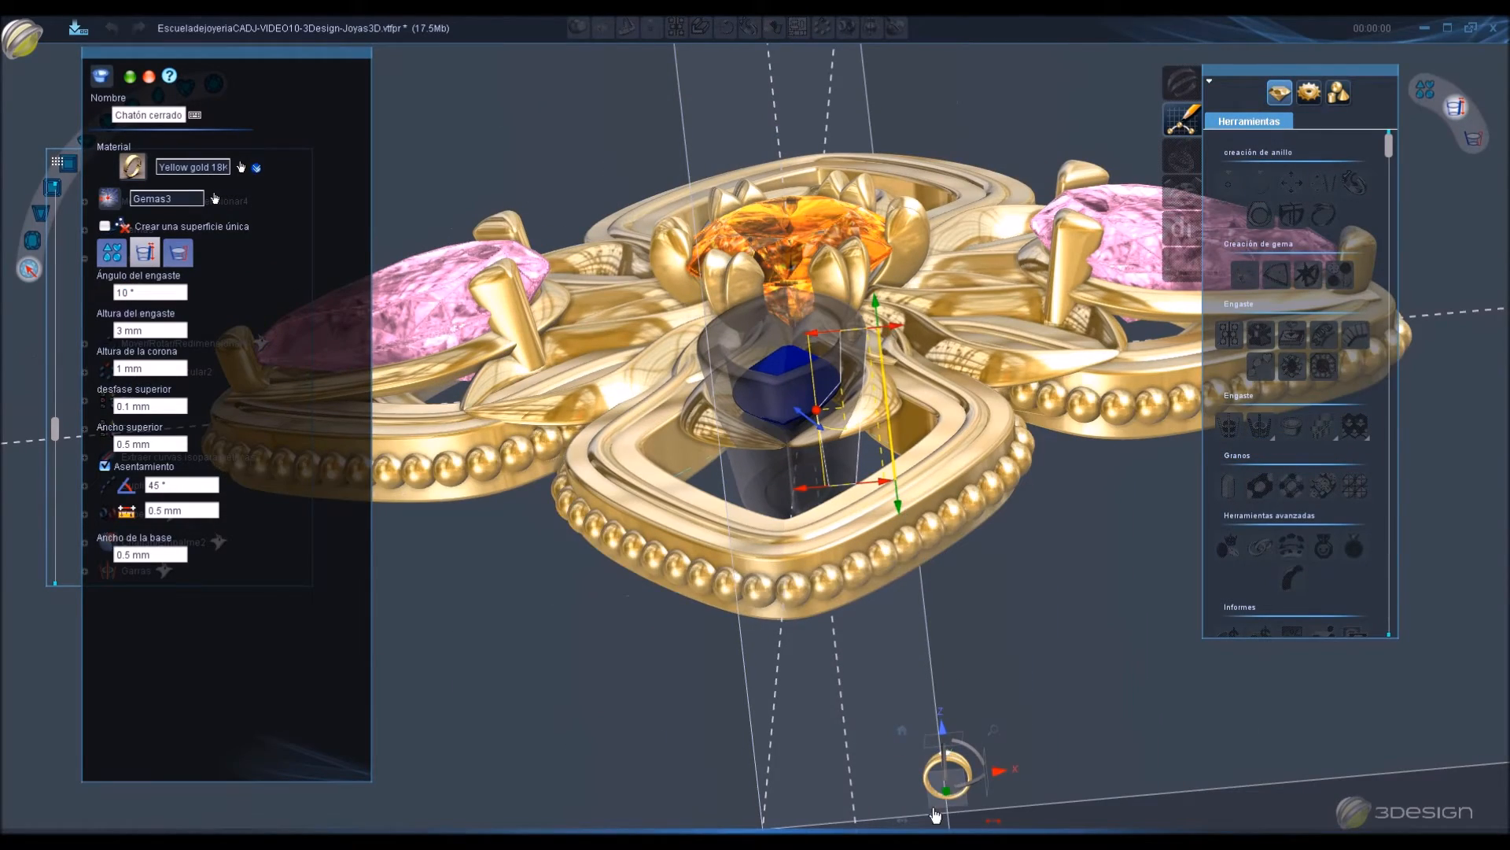
{"action": "left_click", "coordinate": [945, 779]}
{"action": "scroll", "coordinate": [904, 389], "scroll_direction": "up", "scroll_amount": 3}
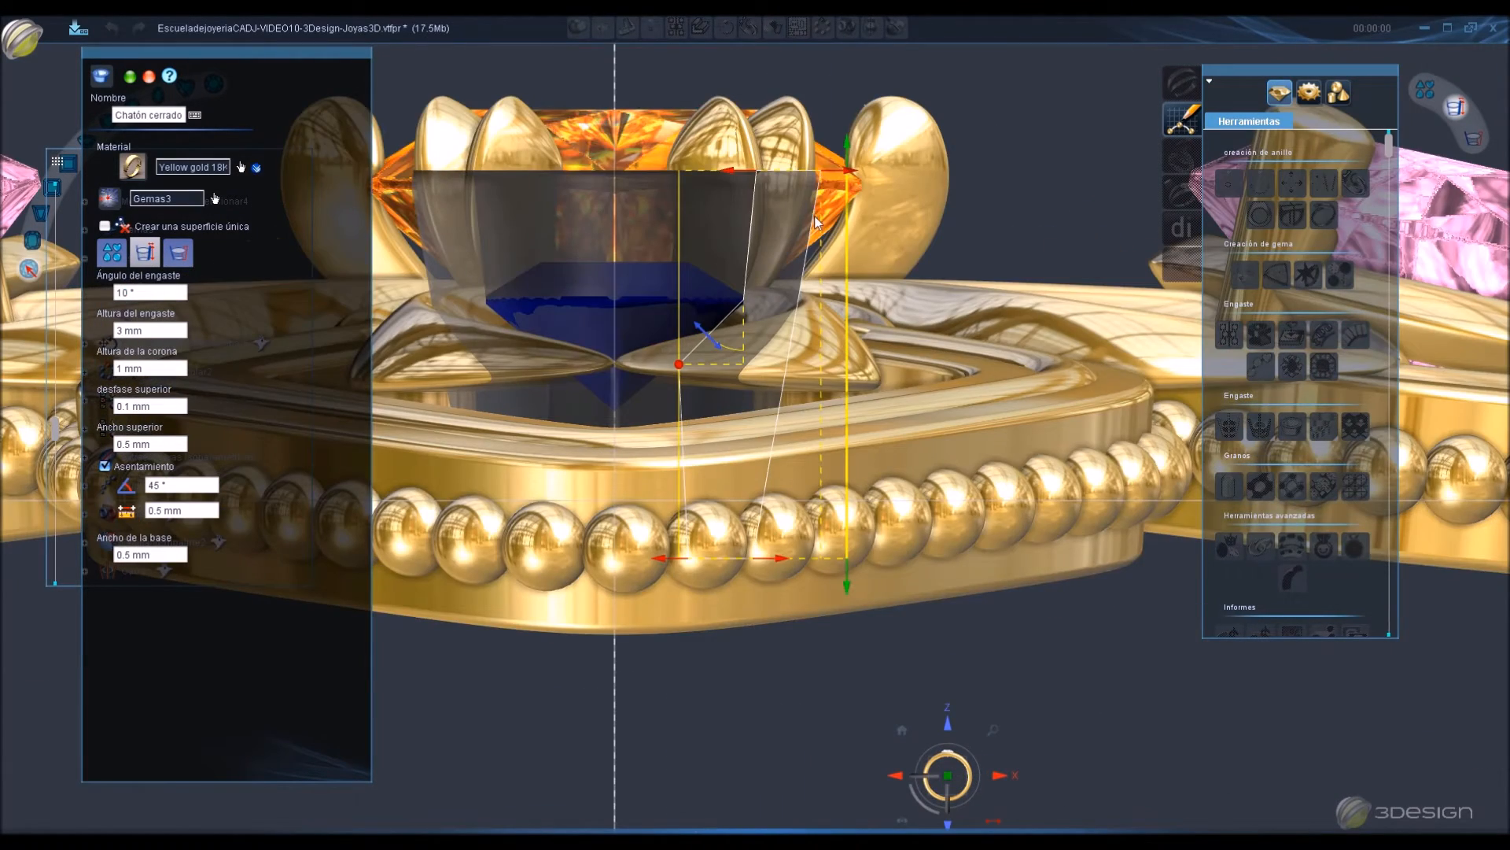
{"action": "left_click_drag", "start_coordinate": [852, 148], "coordinate": [713, 274]}
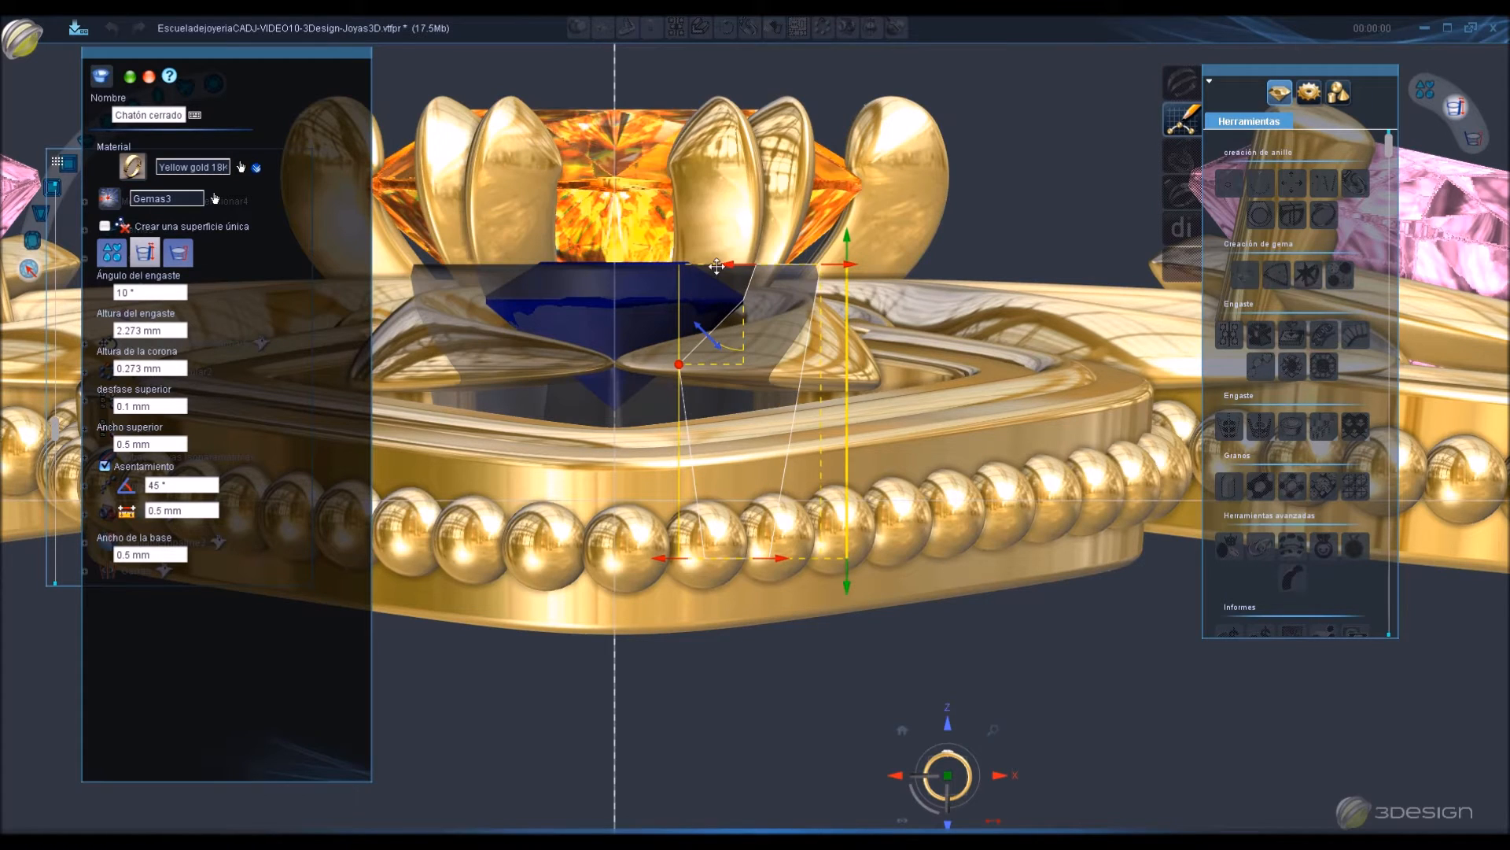
{"action": "left_click_drag", "start_coordinate": [838, 578], "coordinate": [839, 428]}
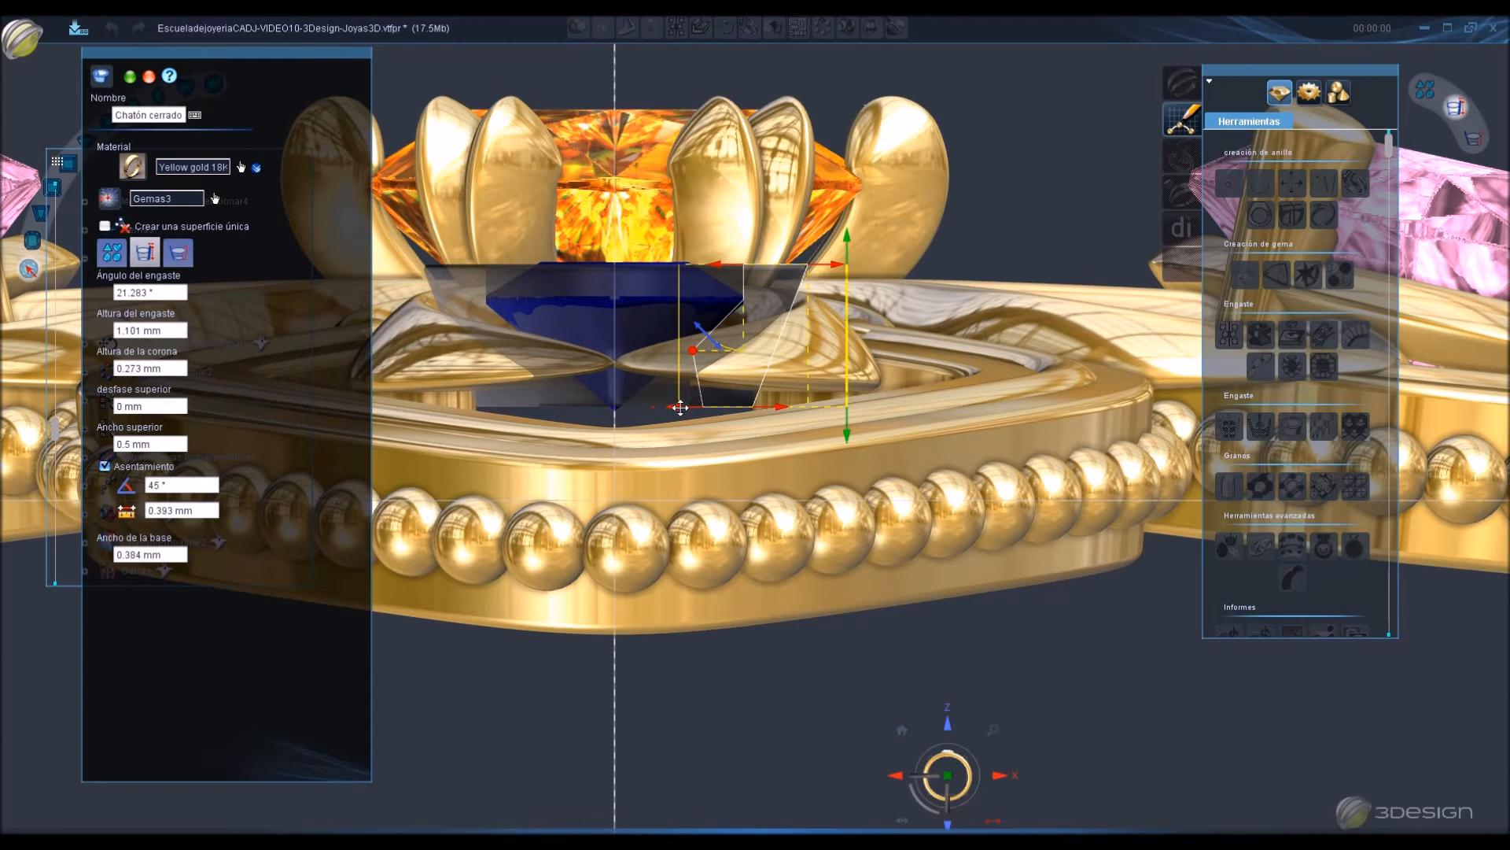
Round the upper and lower edges of the marquise bezel, lower its rim slightly and create it.
{"action": "left_click", "coordinate": [178, 252]}
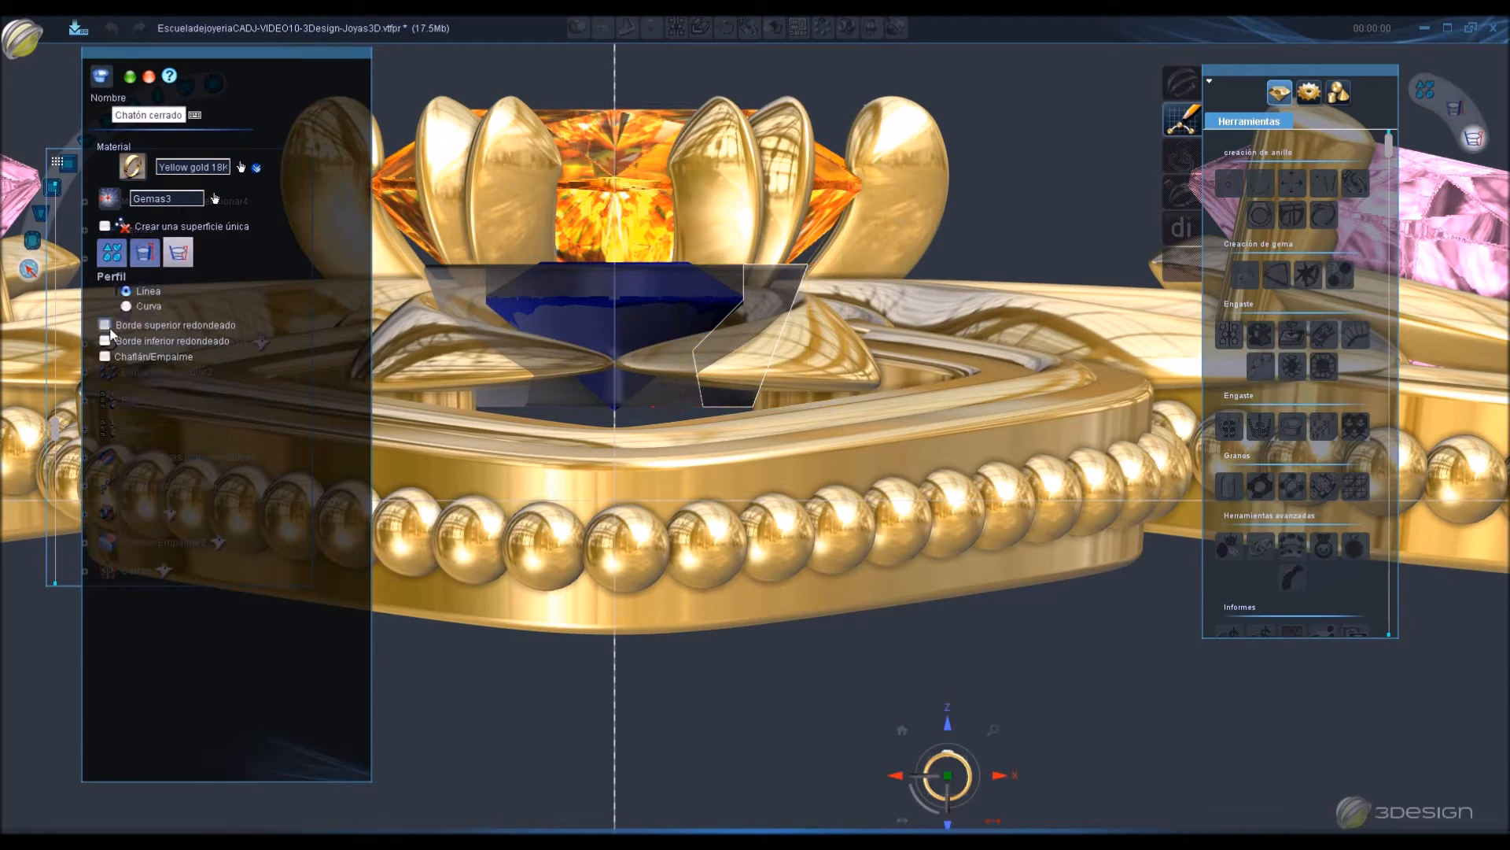
{"action": "left_click", "coordinate": [105, 325]}
{"action": "left_click", "coordinate": [105, 340]}
{"action": "left_click", "coordinate": [144, 251]}
{"action": "left_click_drag", "start_coordinate": [844, 247], "coordinate": [839, 269]}
{"action": "right_click", "coordinate": [838, 269]}
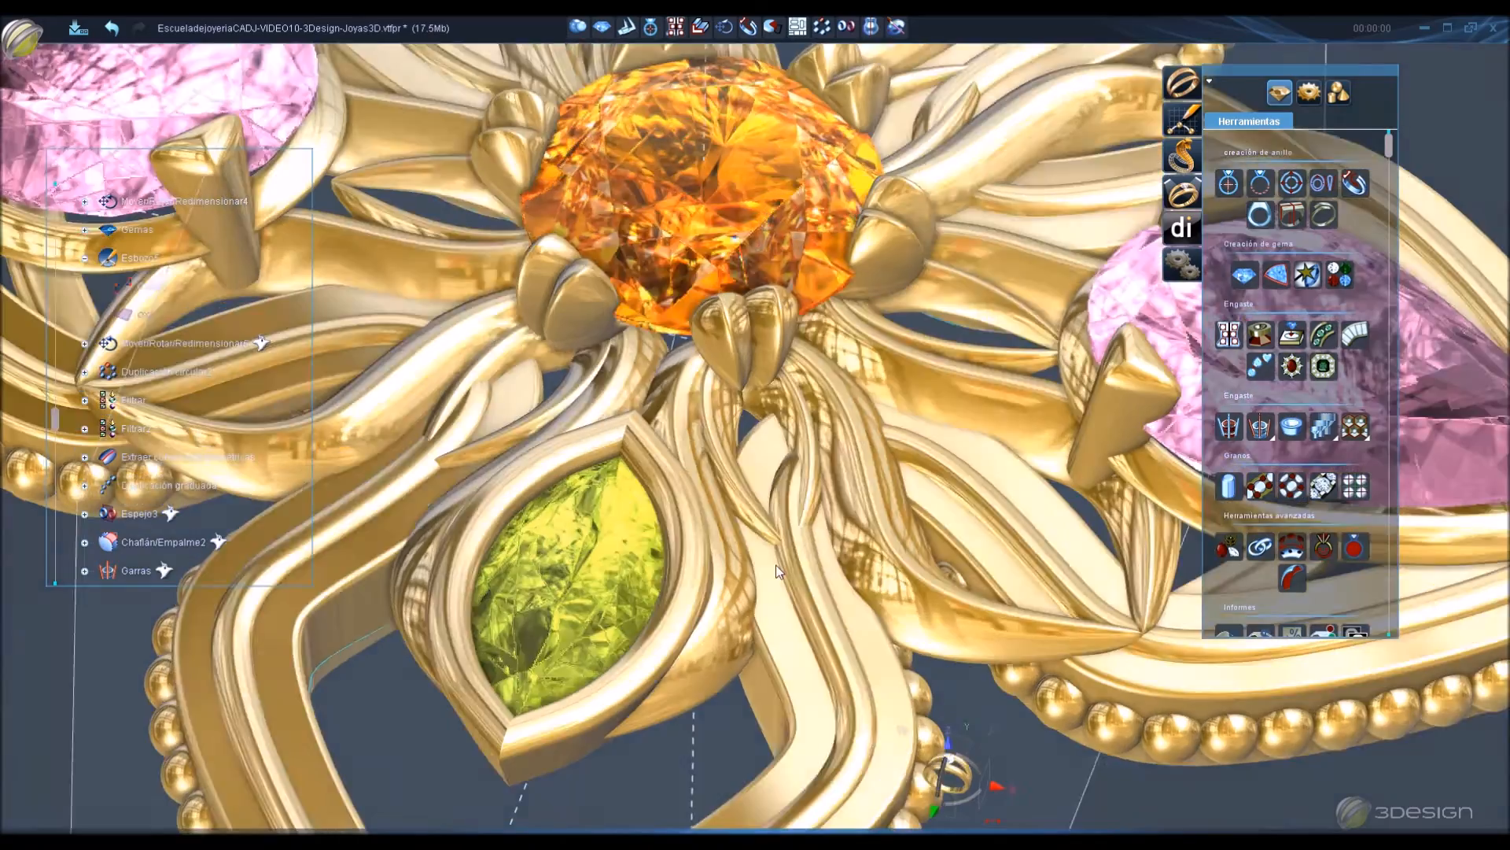
Save the jewel file.
{"action": "middle_click_drag", "start_coordinate": [775, 565], "coordinate": [818, 653]}
{"action": "scroll", "coordinate": [818, 653], "scroll_direction": "down", "scroll_amount": 8}
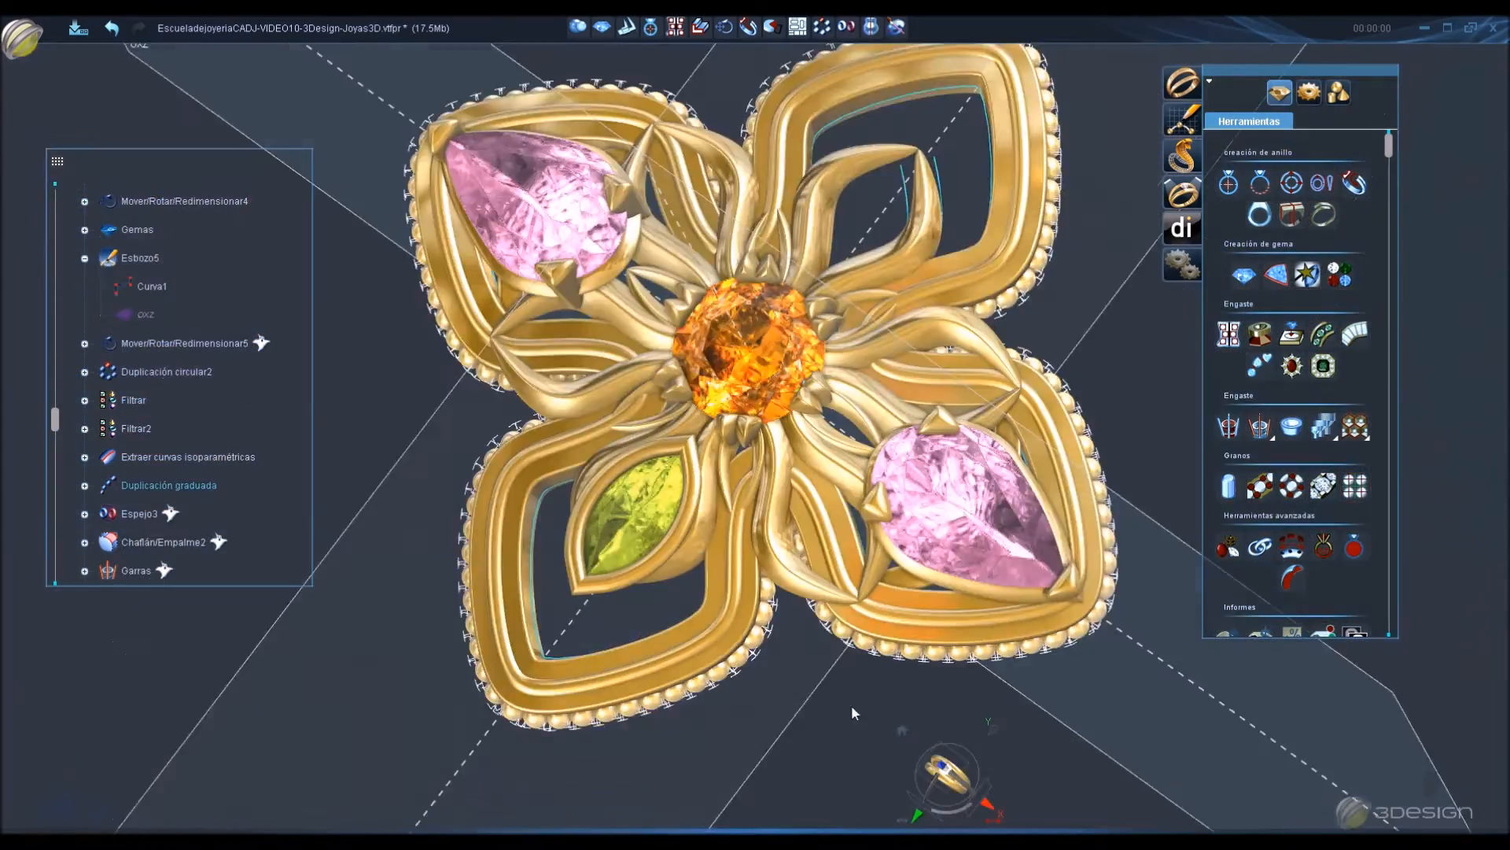
{"action": "middle_click_drag", "start_coordinate": [852, 705], "coordinate": [764, 689]}
{"action": "middle_click_drag", "start_coordinate": [725, 533], "coordinate": [912, 643]}
{"action": "left_click", "coordinate": [78, 28]}
Mirror the peridot marquise and its bezel across the OXZ plane into the opposite empty petal.
{"action": "middle_click_drag", "start_coordinate": [615, 639], "coordinate": [751, 610]}
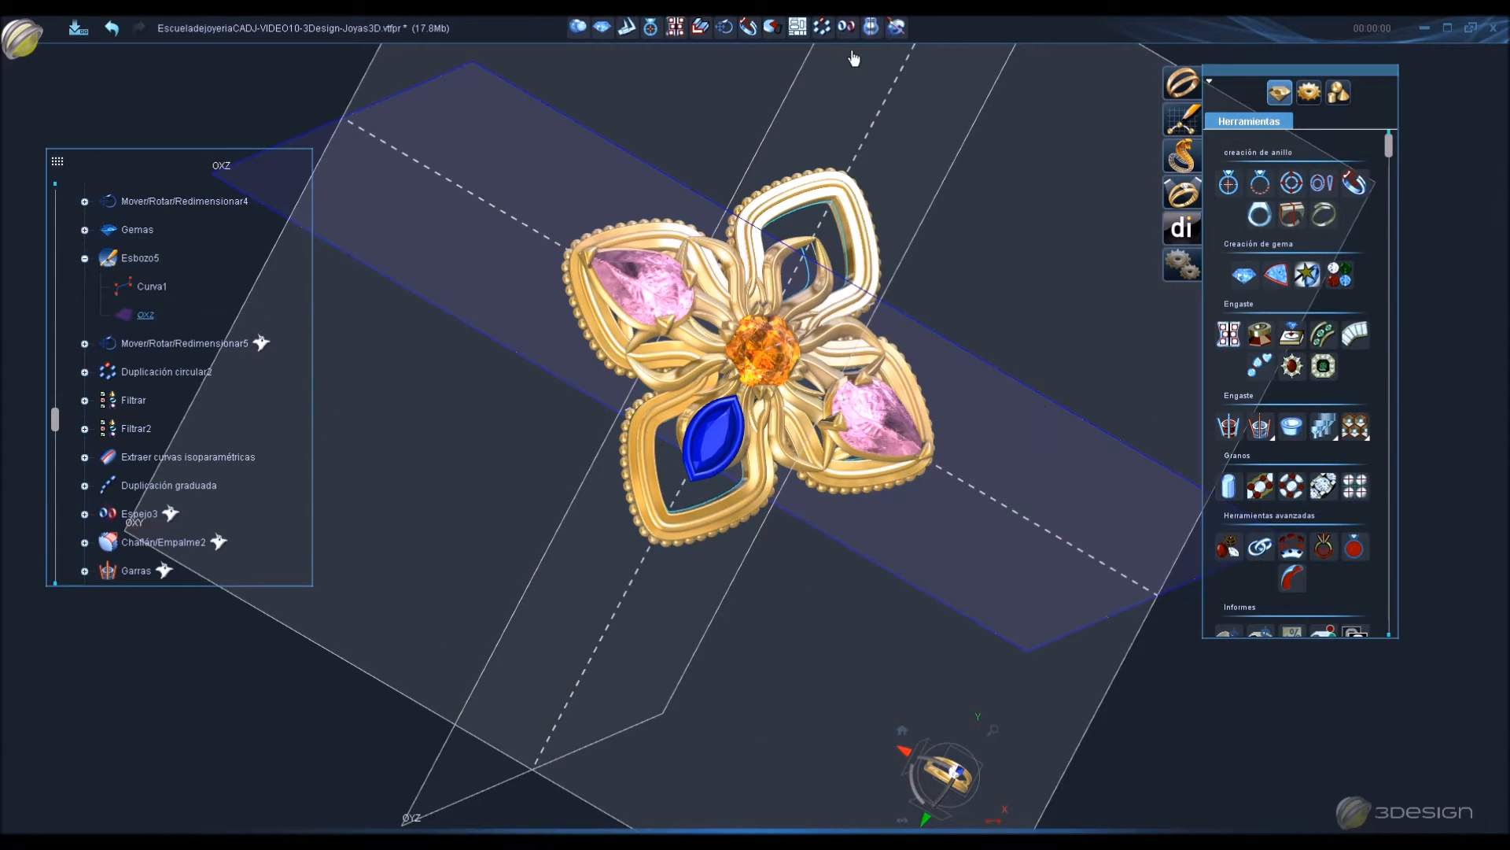
{"action": "left_click", "coordinate": [848, 29]}
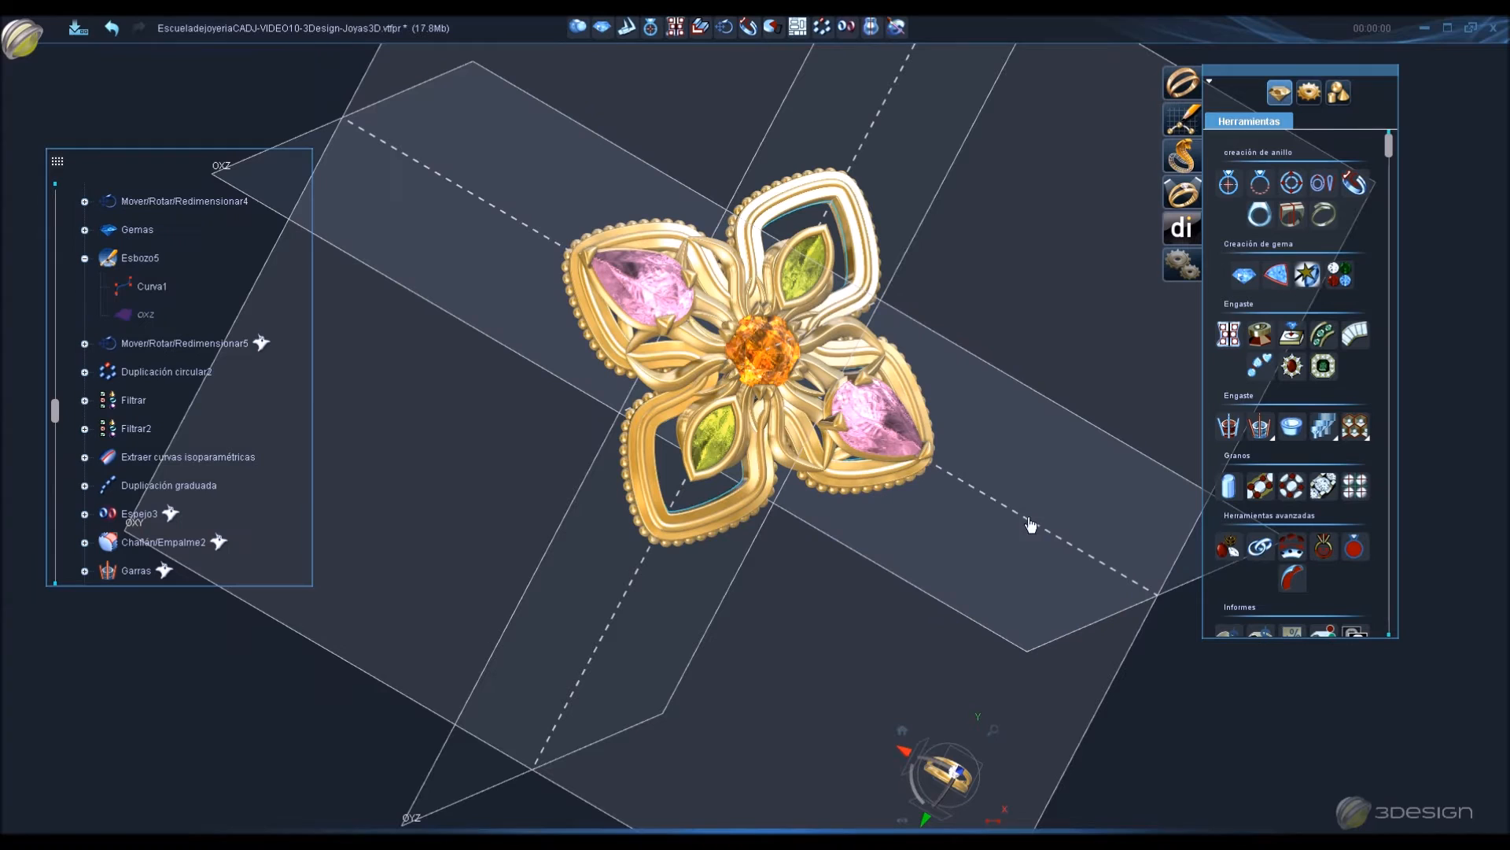
{"action": "left_click", "coordinate": [926, 757]}
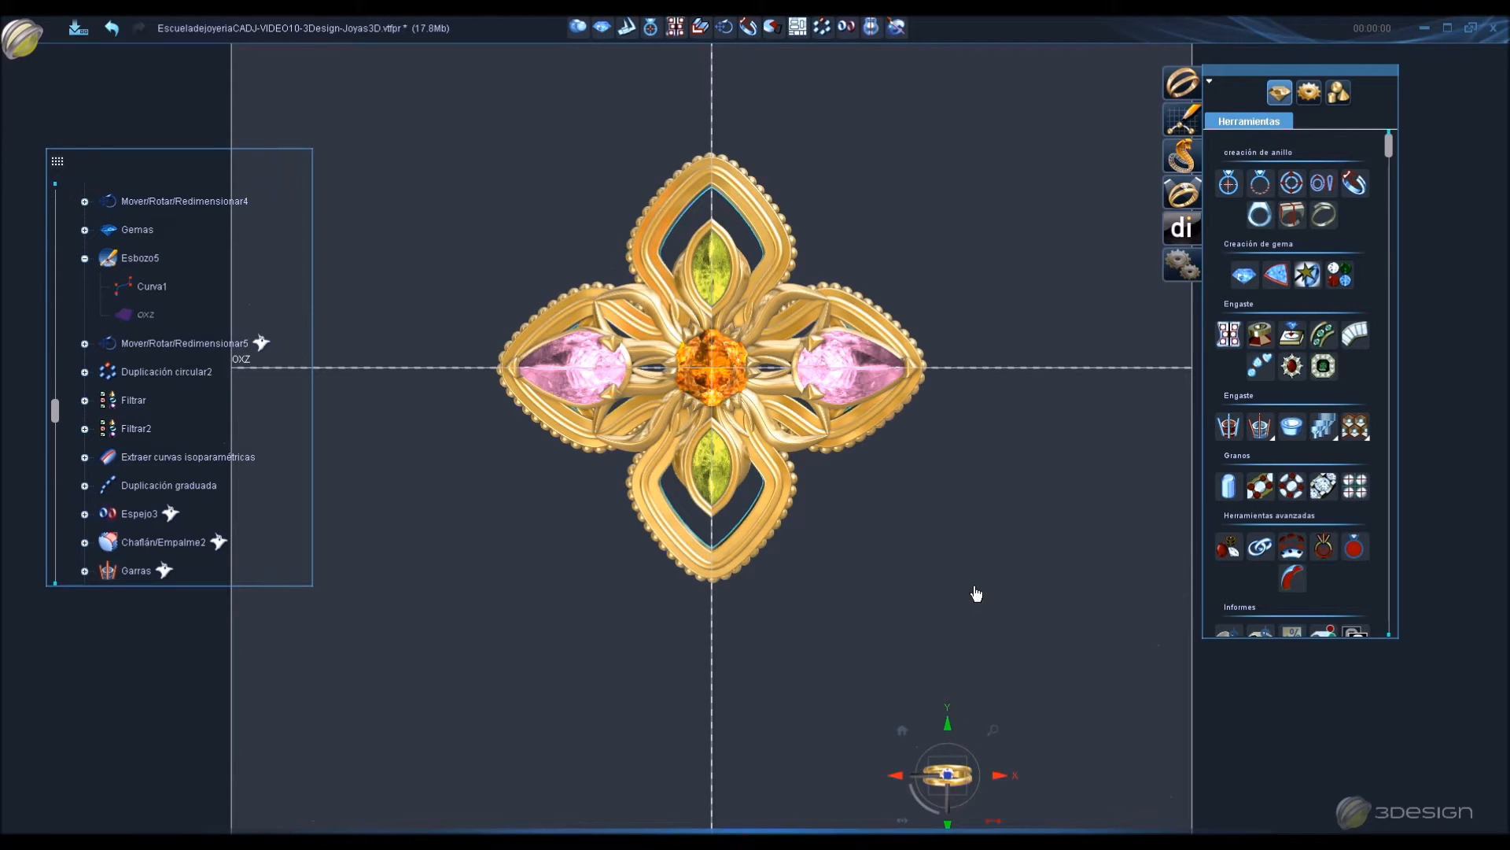
Start a new round brilliant gem on the OXY plane with Diamond as the material.
{"action": "middle_click_drag", "start_coordinate": [951, 622], "coordinate": [852, 546]}
{"action": "scroll", "coordinate": [929, 512], "scroll_direction": "down", "scroll_amount": 3}
{"action": "left_click", "coordinate": [931, 183]}
{"action": "left_click", "coordinate": [1245, 276]}
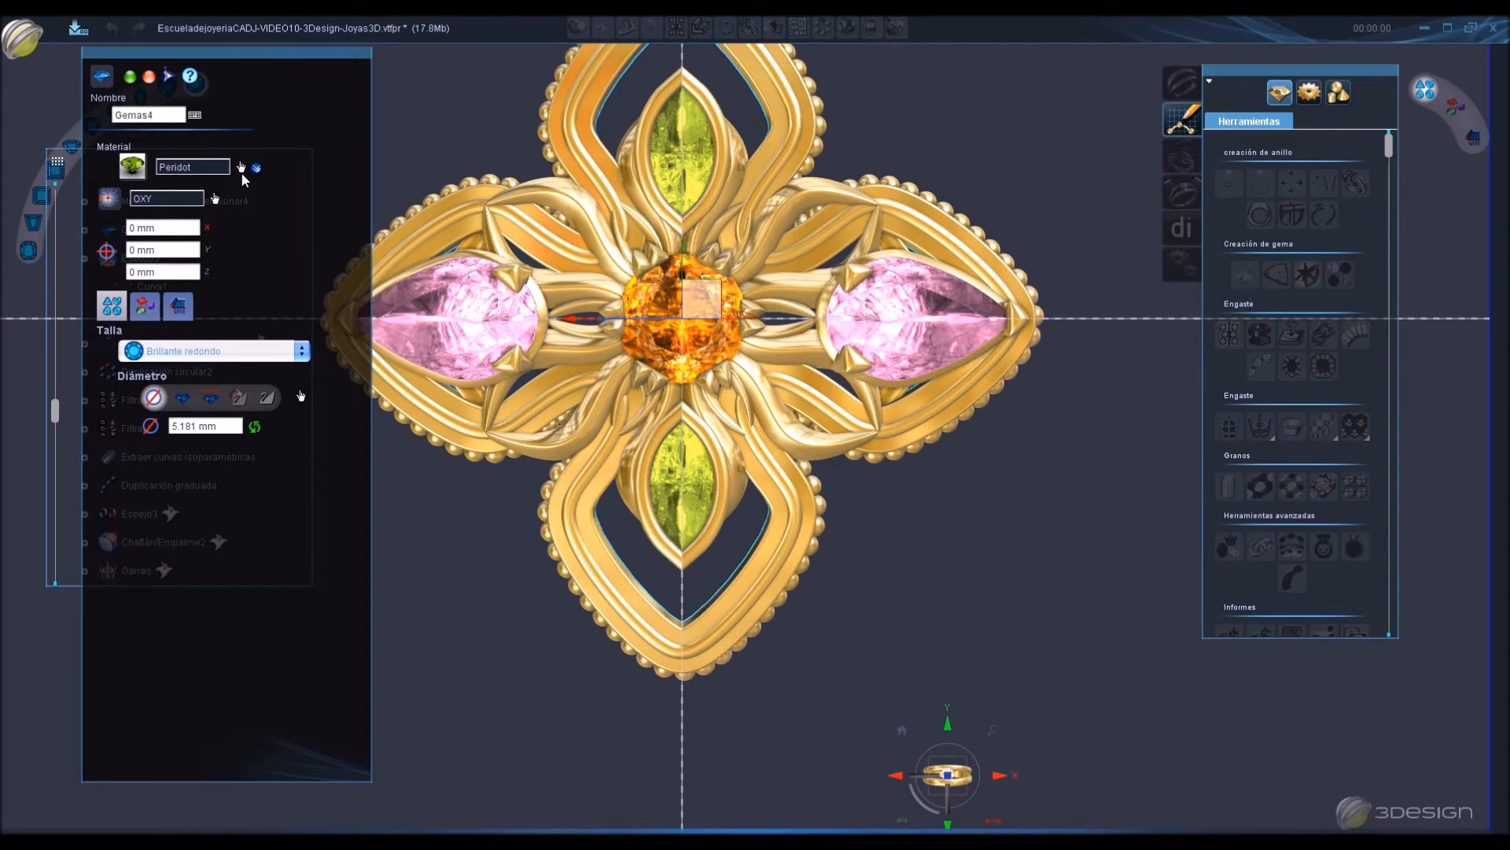
{"action": "left_click", "coordinate": [241, 166]}
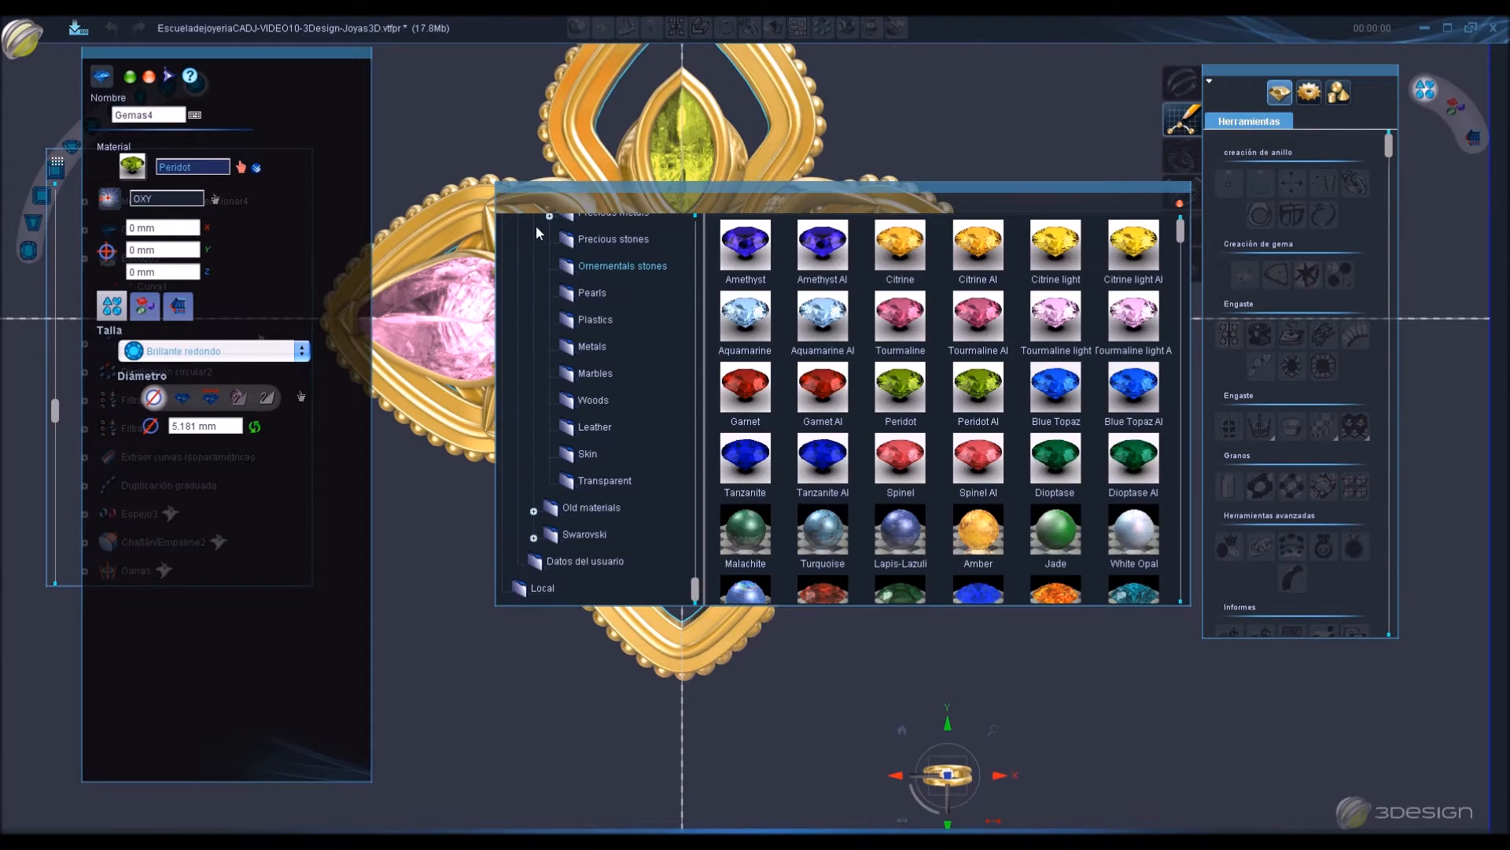
{"action": "left_click", "coordinate": [614, 357]}
{"action": "double_click", "coordinate": [742, 244]}
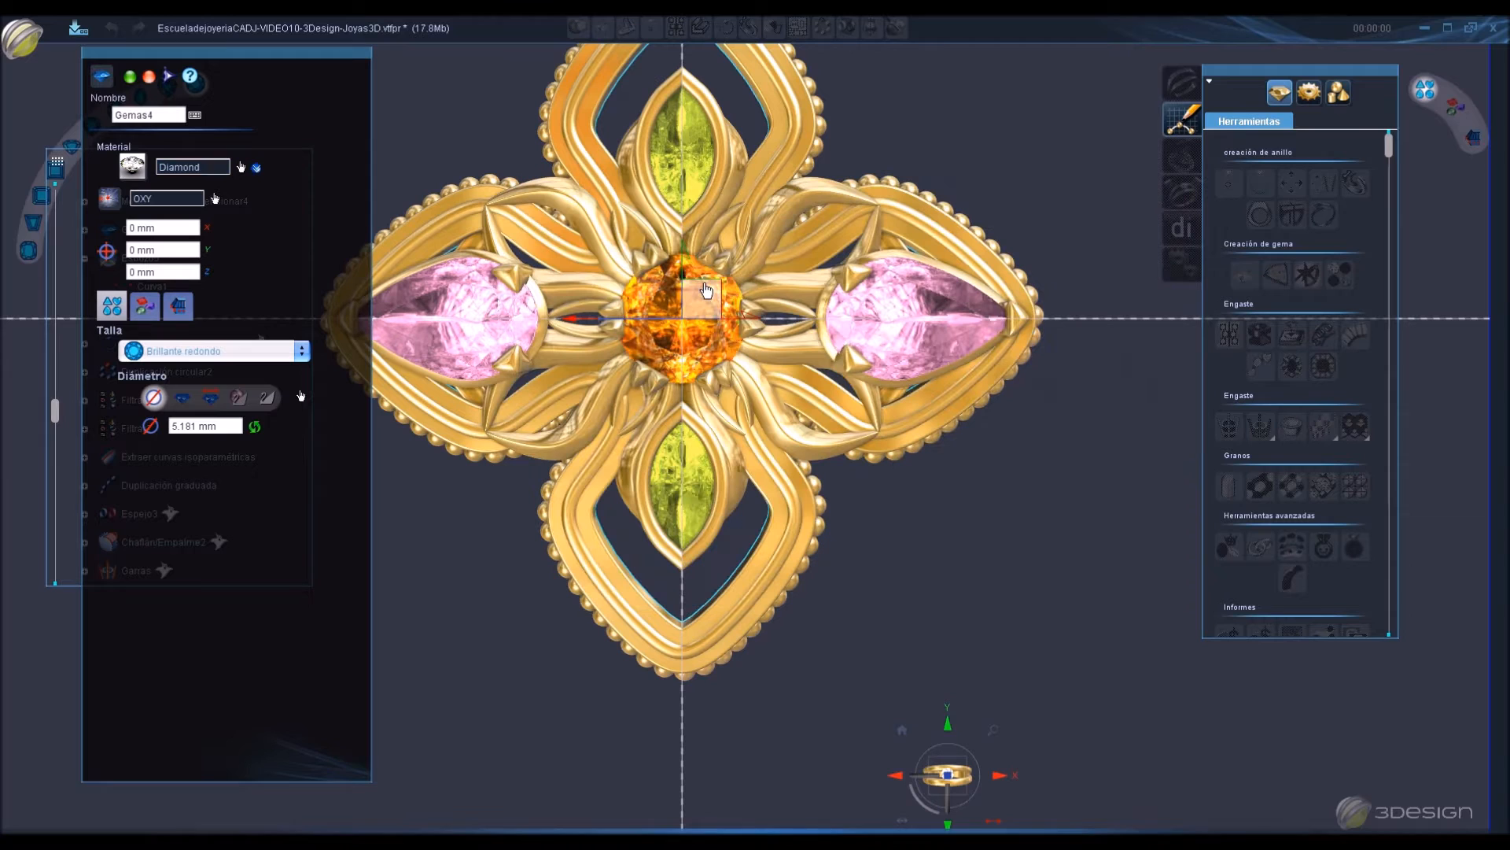
Place the diamond near the petal's outer tip, size it 2 mm, set it at the petal's height and create it.
{"action": "left_click_drag", "start_coordinate": [686, 468], "coordinate": [685, 523]}
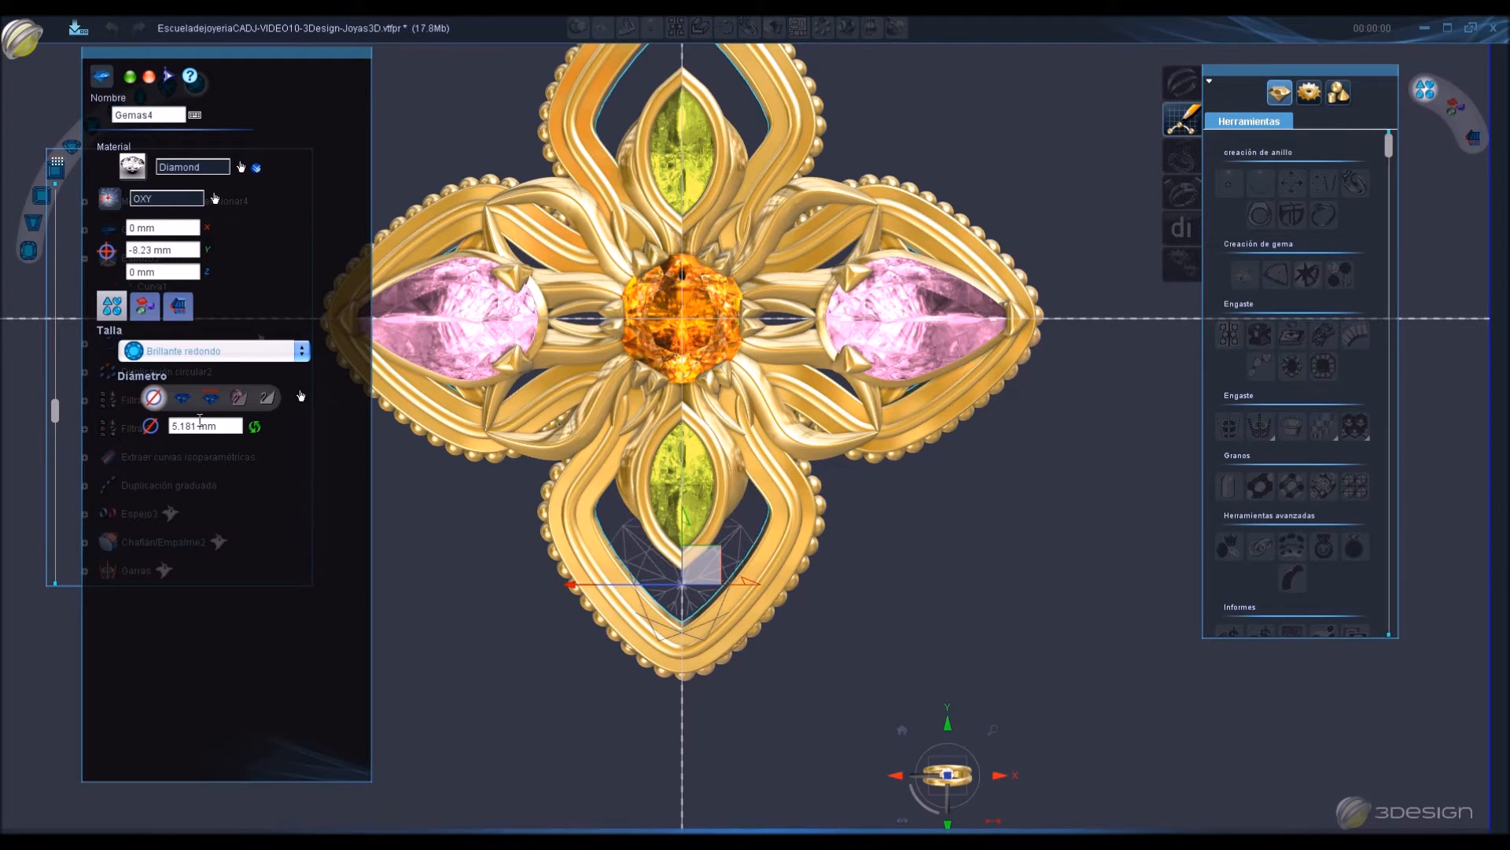
{"action": "left_click", "coordinate": [185, 269]}
{"action": "middle_click_drag", "start_coordinate": [794, 714], "coordinate": [576, 483]}
{"action": "left_click_drag", "start_coordinate": [604, 443], "coordinate": [599, 411]}
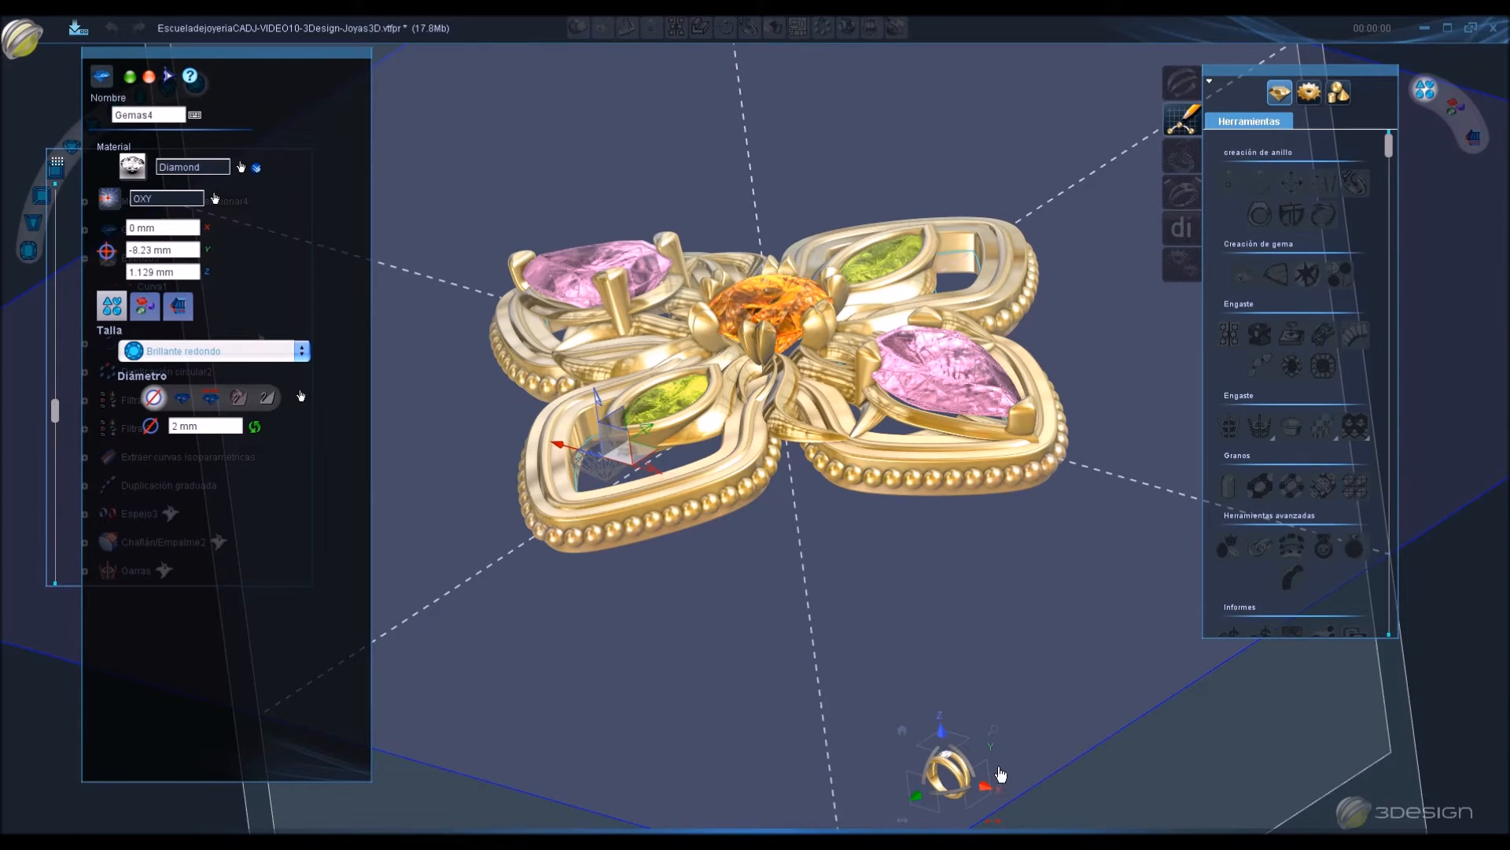
{"action": "left_click", "coordinate": [987, 788]}
{"action": "scroll", "coordinate": [659, 451], "scroll_direction": "up", "scroll_amount": 4}
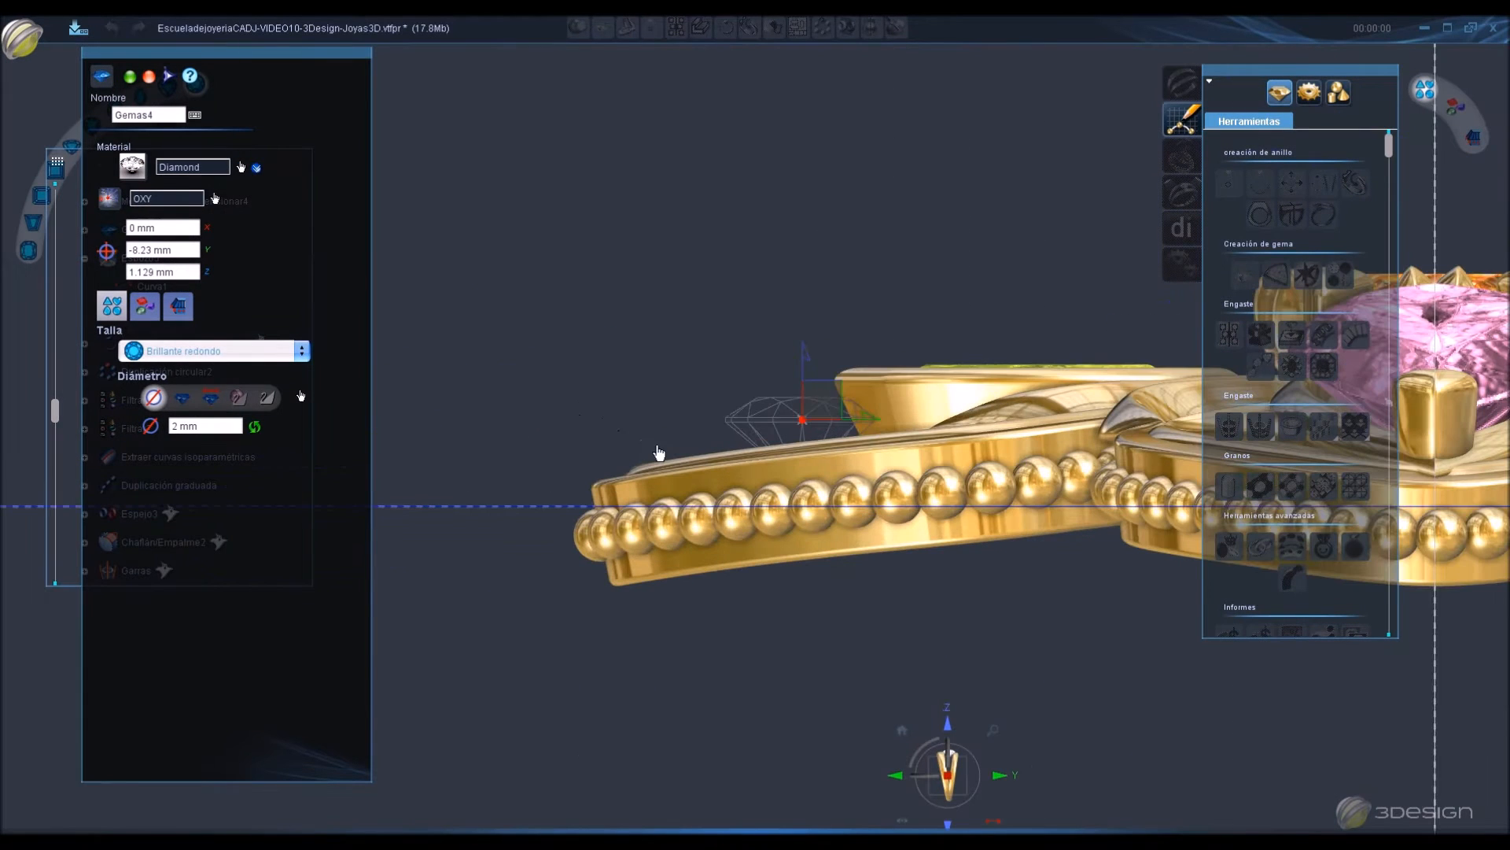
{"action": "left_click_drag", "start_coordinate": [825, 393], "coordinate": [785, 388]}
{"action": "key", "text": "Return"}
Tilt the diamond about 12.9° to follow the petal's slope and shift it by 0.031 mm in Y and -0.113 mm in Z.
{"action": "middle_click_drag", "start_coordinate": [840, 488], "coordinate": [930, 583]}
{"action": "left_click", "coordinate": [732, 361]}
{"action": "left_click", "coordinate": [725, 28]}
{"action": "left_click", "coordinate": [954, 795]}
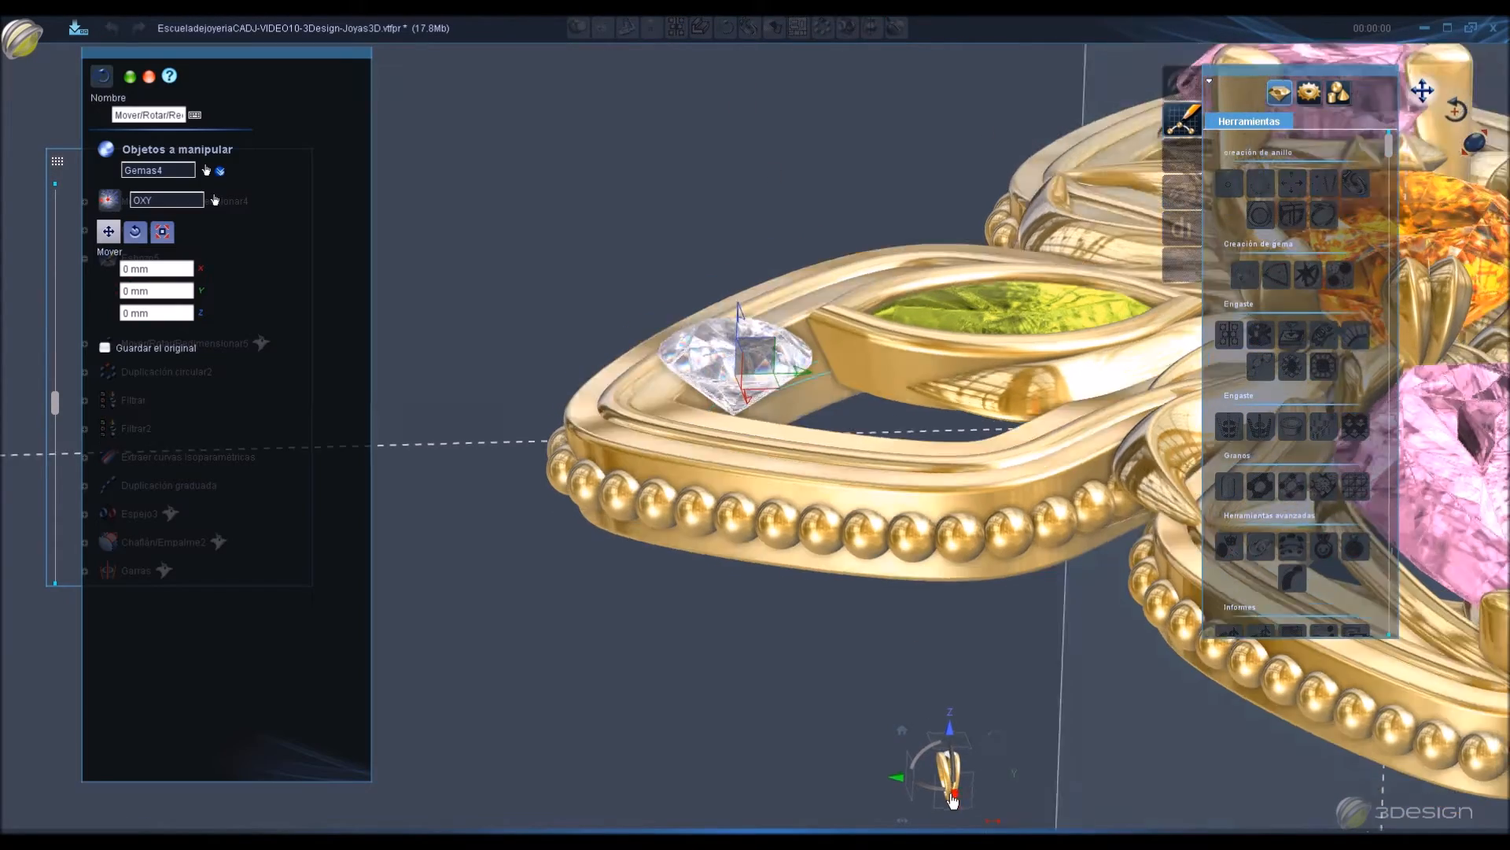
{"action": "left_click", "coordinate": [135, 230]}
{"action": "left_click_drag", "start_coordinate": [653, 361], "coordinate": [660, 388]}
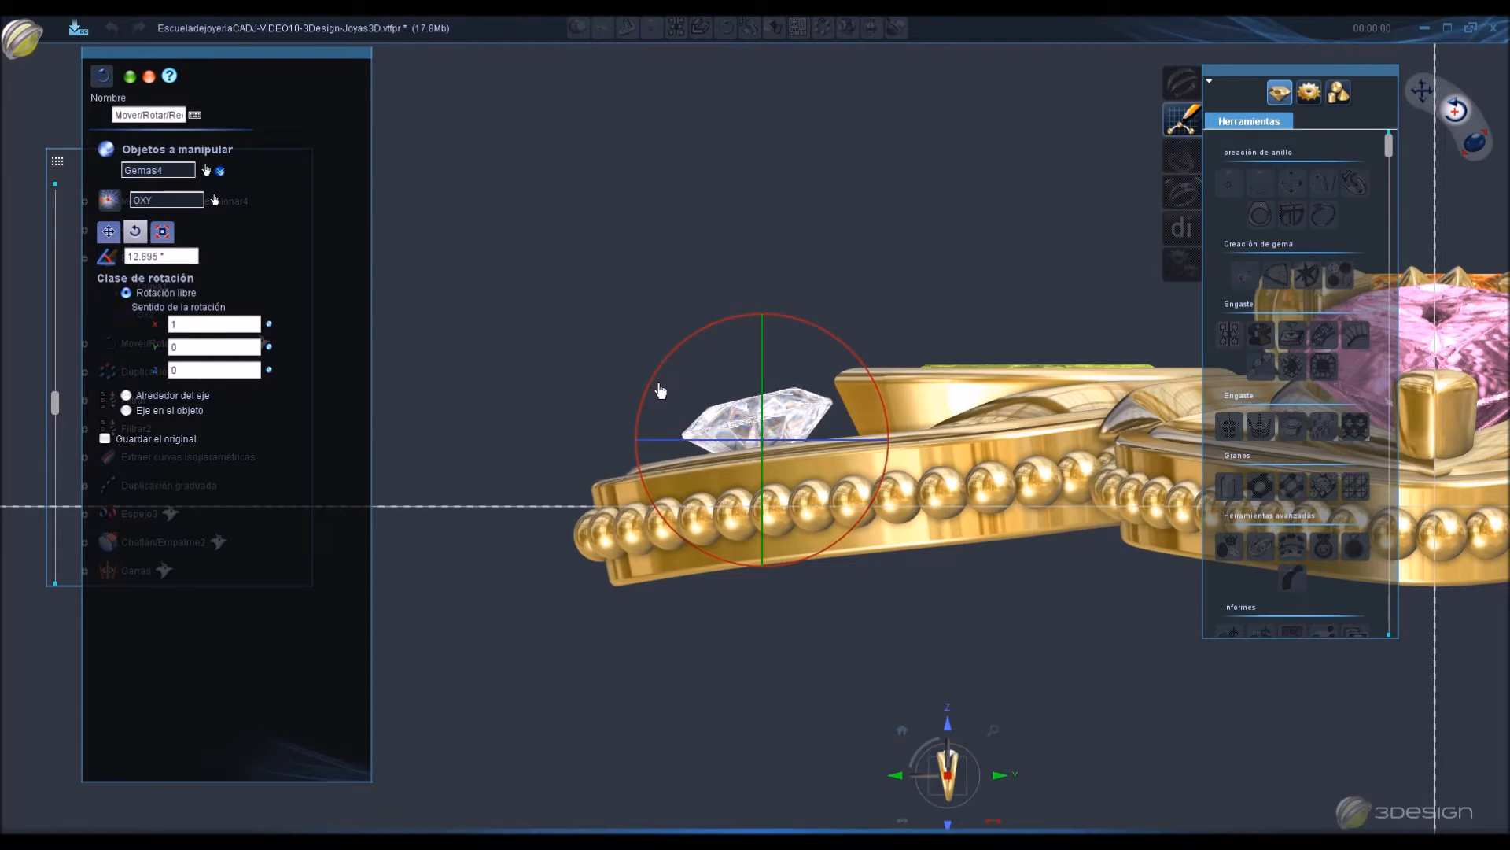
{"action": "left_click", "coordinate": [108, 230]}
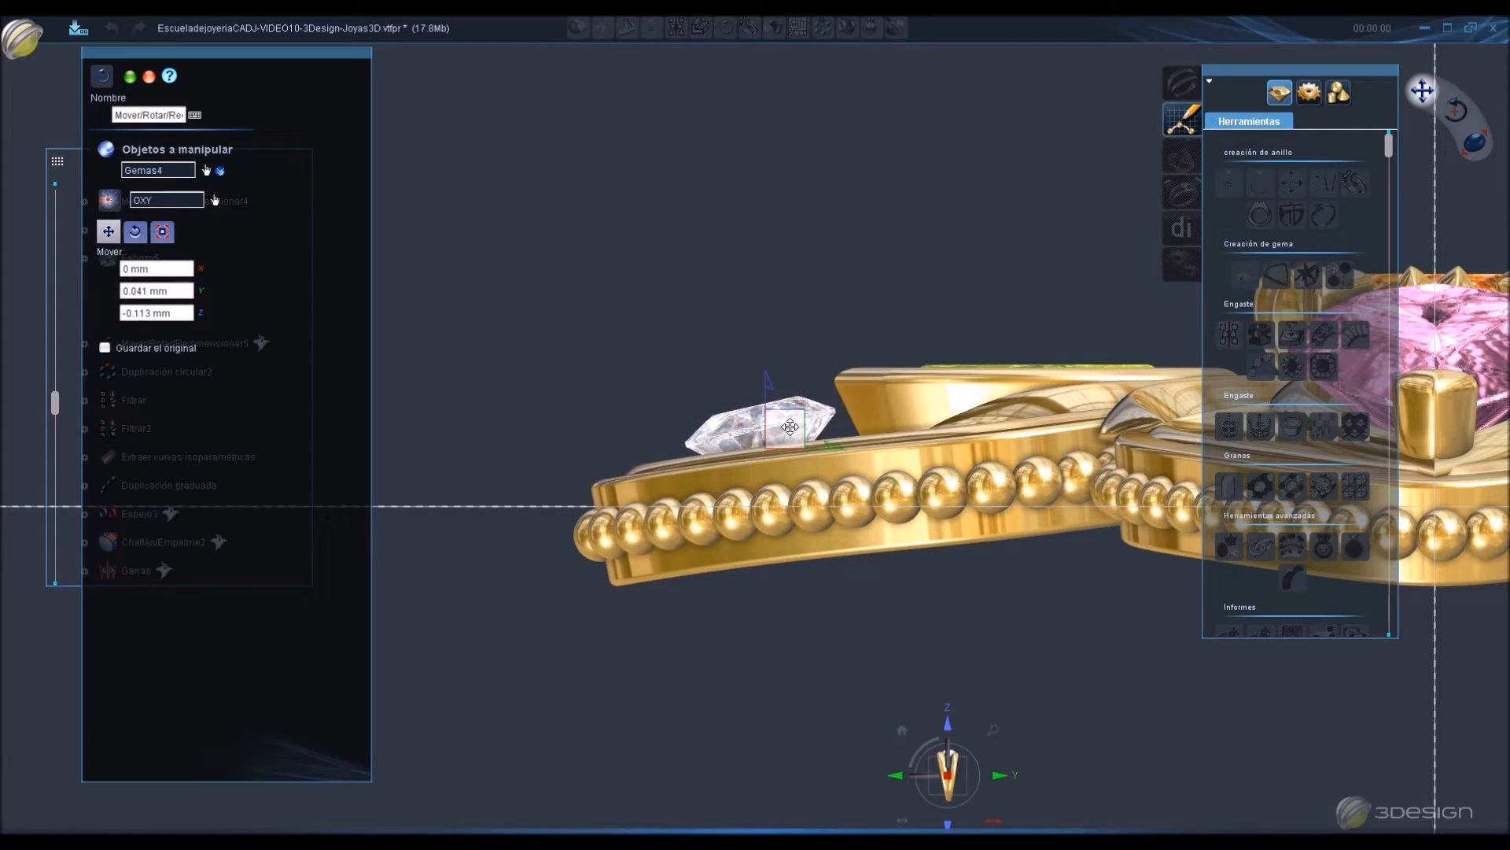
{"action": "middle_click_drag", "start_coordinate": [635, 456], "coordinate": [832, 545]}
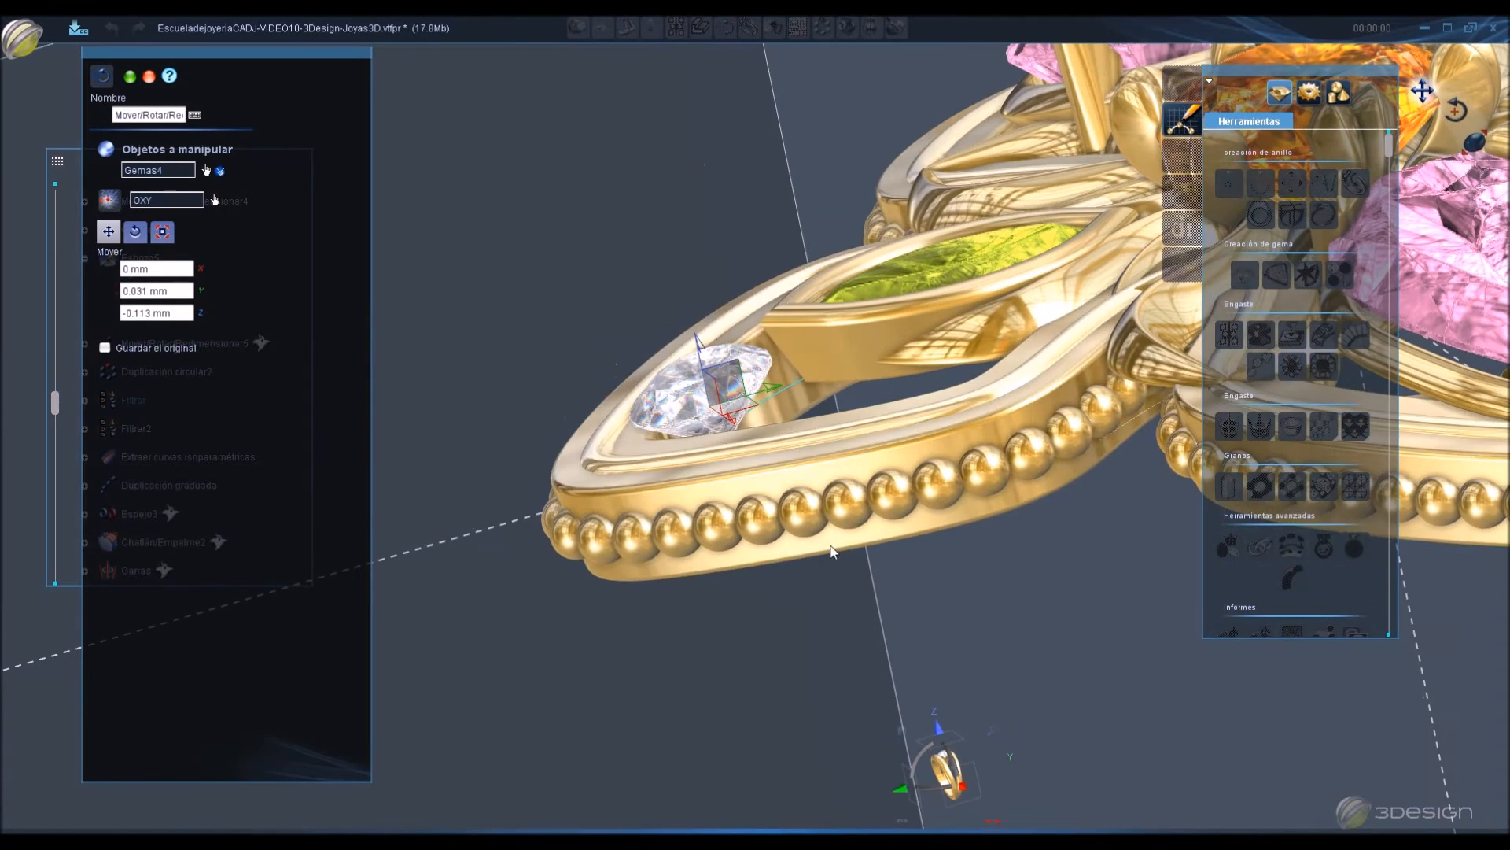
{"action": "key", "text": "Return"}
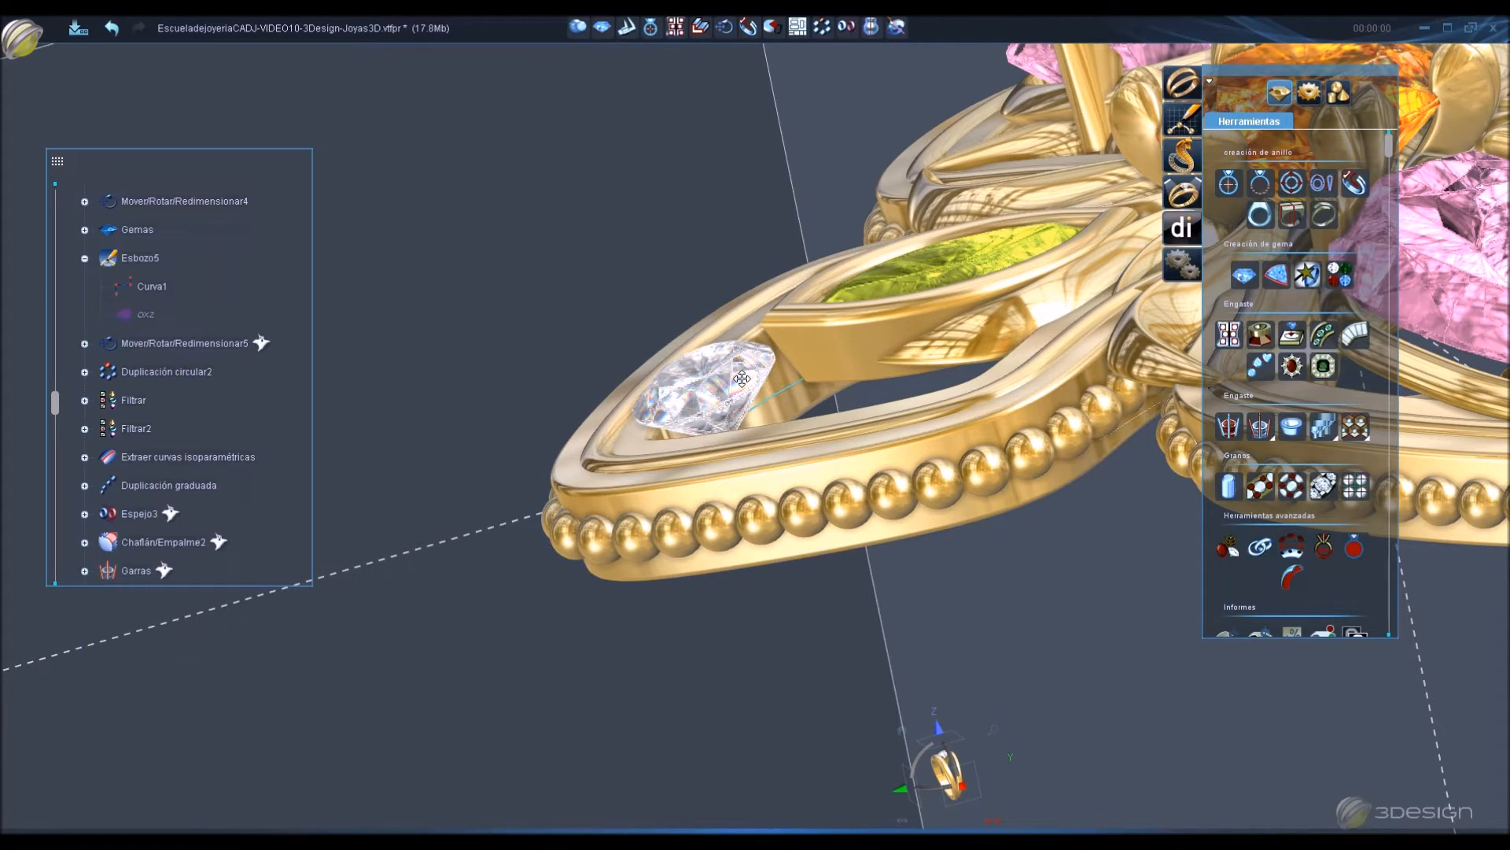
Start a fresh round brilliant diamond inside the petal with a 2 mm diameter.
{"action": "scroll", "coordinate": [850, 438], "scroll_direction": "down", "scroll_amount": 3}
{"action": "middle_click_drag", "start_coordinate": [850, 438], "coordinate": [949, 564]}
{"action": "scroll", "coordinate": [949, 561], "scroll_direction": "down", "scroll_amount": 3}
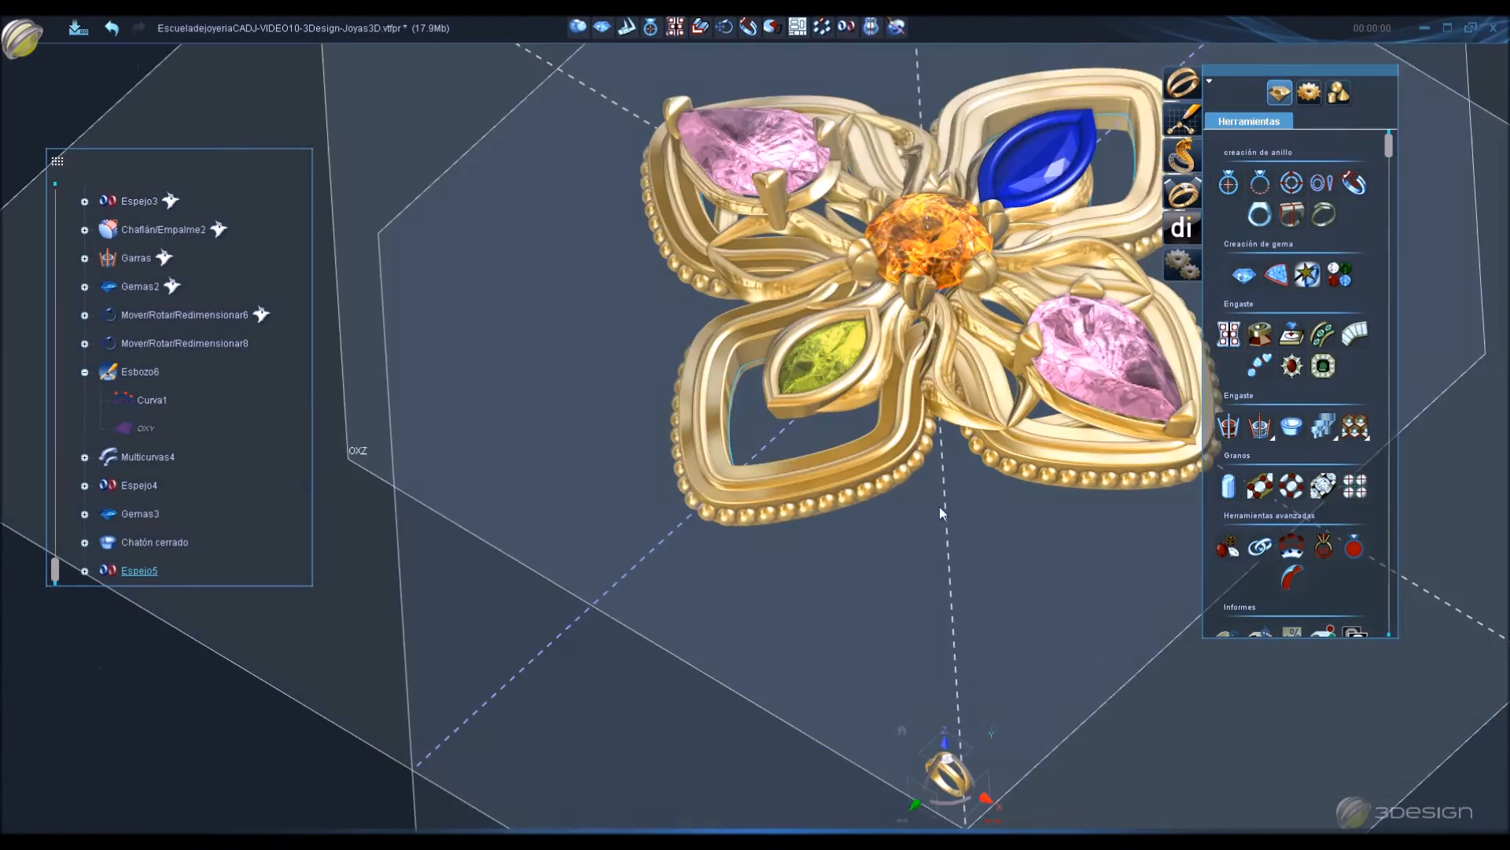
{"action": "scroll", "coordinate": [915, 467], "scroll_direction": "up", "scroll_amount": 2}
{"action": "middle_click_drag", "start_coordinate": [915, 467], "coordinate": [931, 499]}
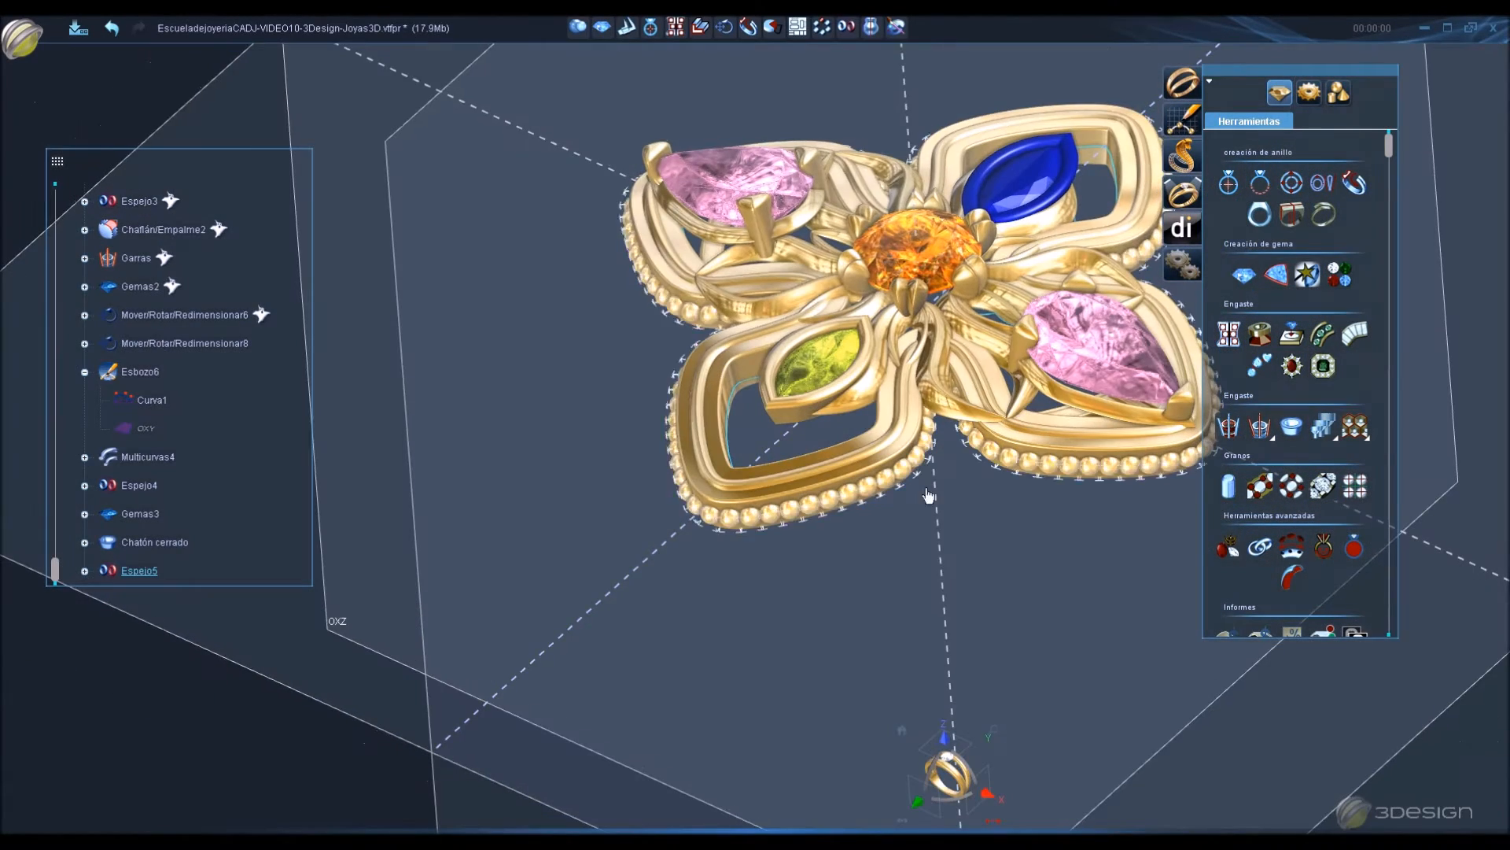
{"action": "left_click", "coordinate": [1244, 275]}
{"action": "left_click_drag", "start_coordinate": [960, 295], "coordinate": [818, 421]}
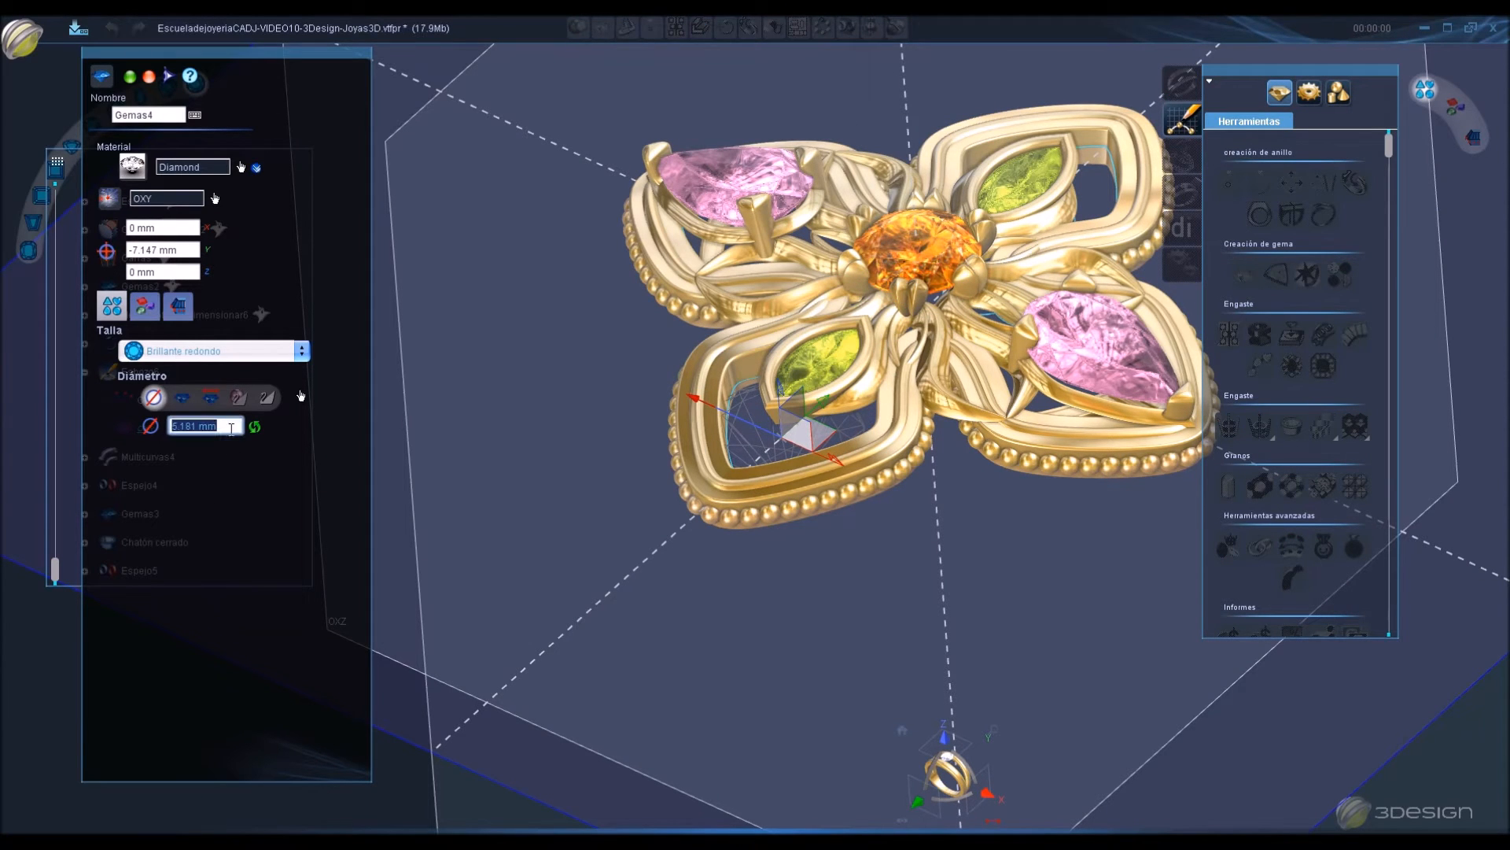
{"action": "left_click", "coordinate": [174, 272]}
Position the diamond at about Y -8.85 mm and Z 1.023 mm in the petal's outer tip and create it.
{"action": "middle_click_drag", "start_coordinate": [901, 560], "coordinate": [602, 513]}
{"action": "scroll", "coordinate": [848, 539], "scroll_direction": "up", "scroll_amount": 5}
{"action": "left_click_drag", "start_coordinate": [907, 453], "coordinate": [774, 419]}
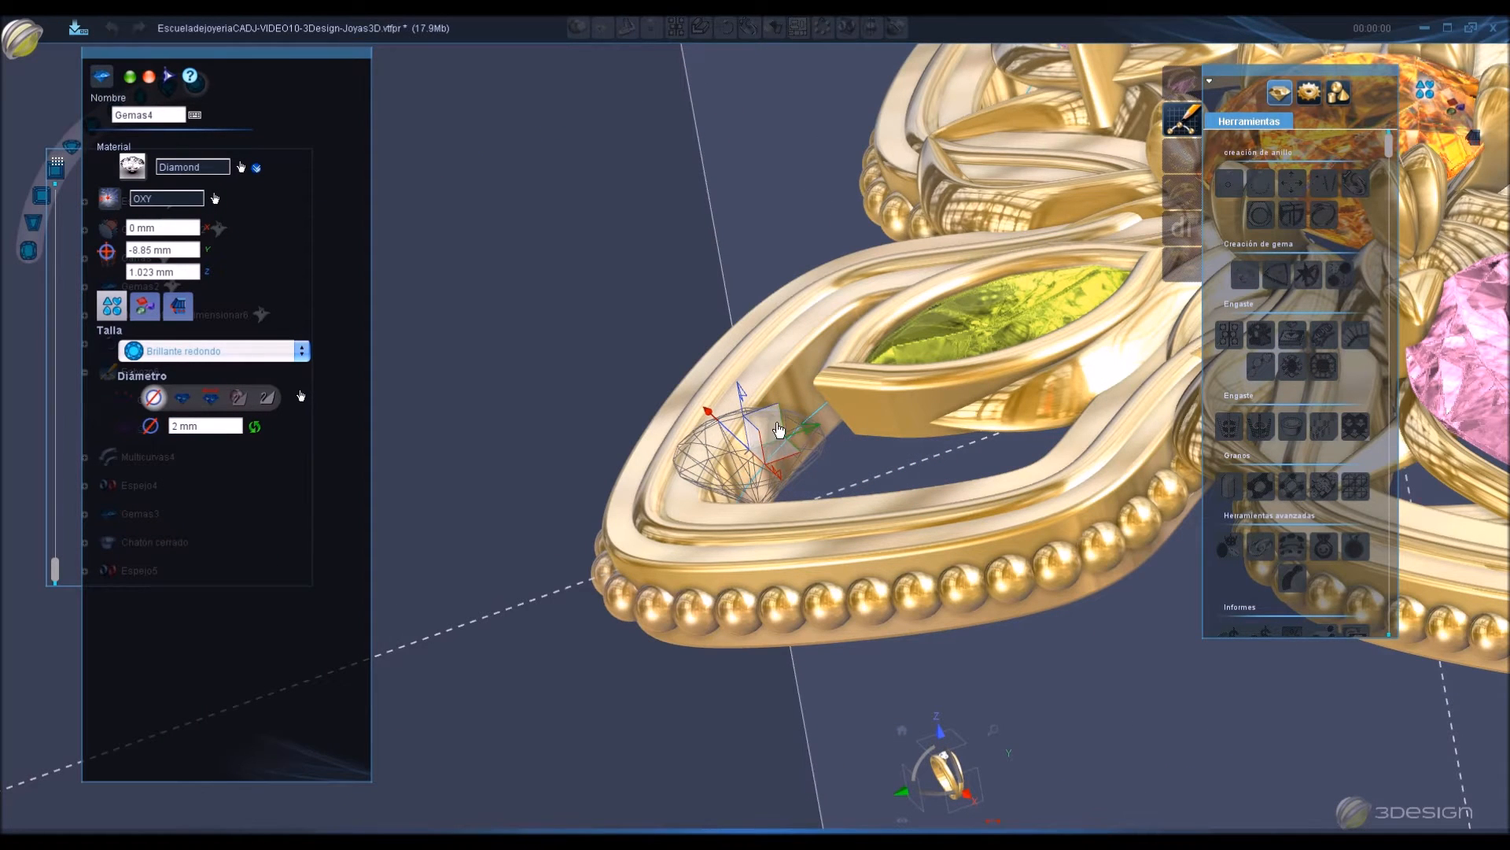
{"action": "right_click", "coordinate": [778, 429]}
{"action": "left_click", "coordinate": [796, 449]}
Start a closed bezel around the round diamond with rounded upper and lower edges.
{"action": "left_click", "coordinate": [1293, 428]}
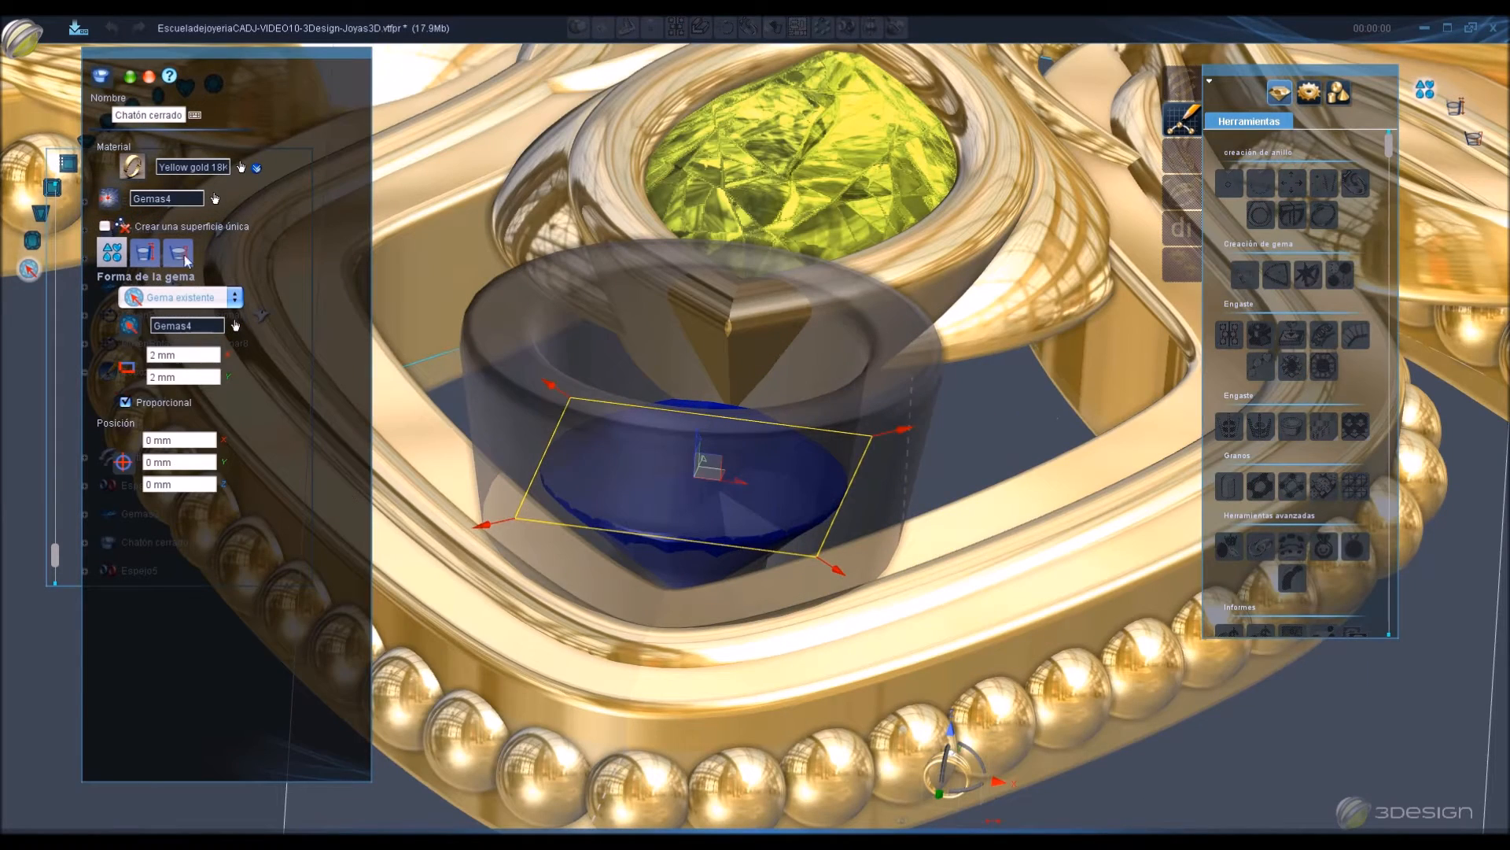
{"action": "left_click", "coordinate": [181, 252]}
{"action": "left_click", "coordinate": [105, 325]}
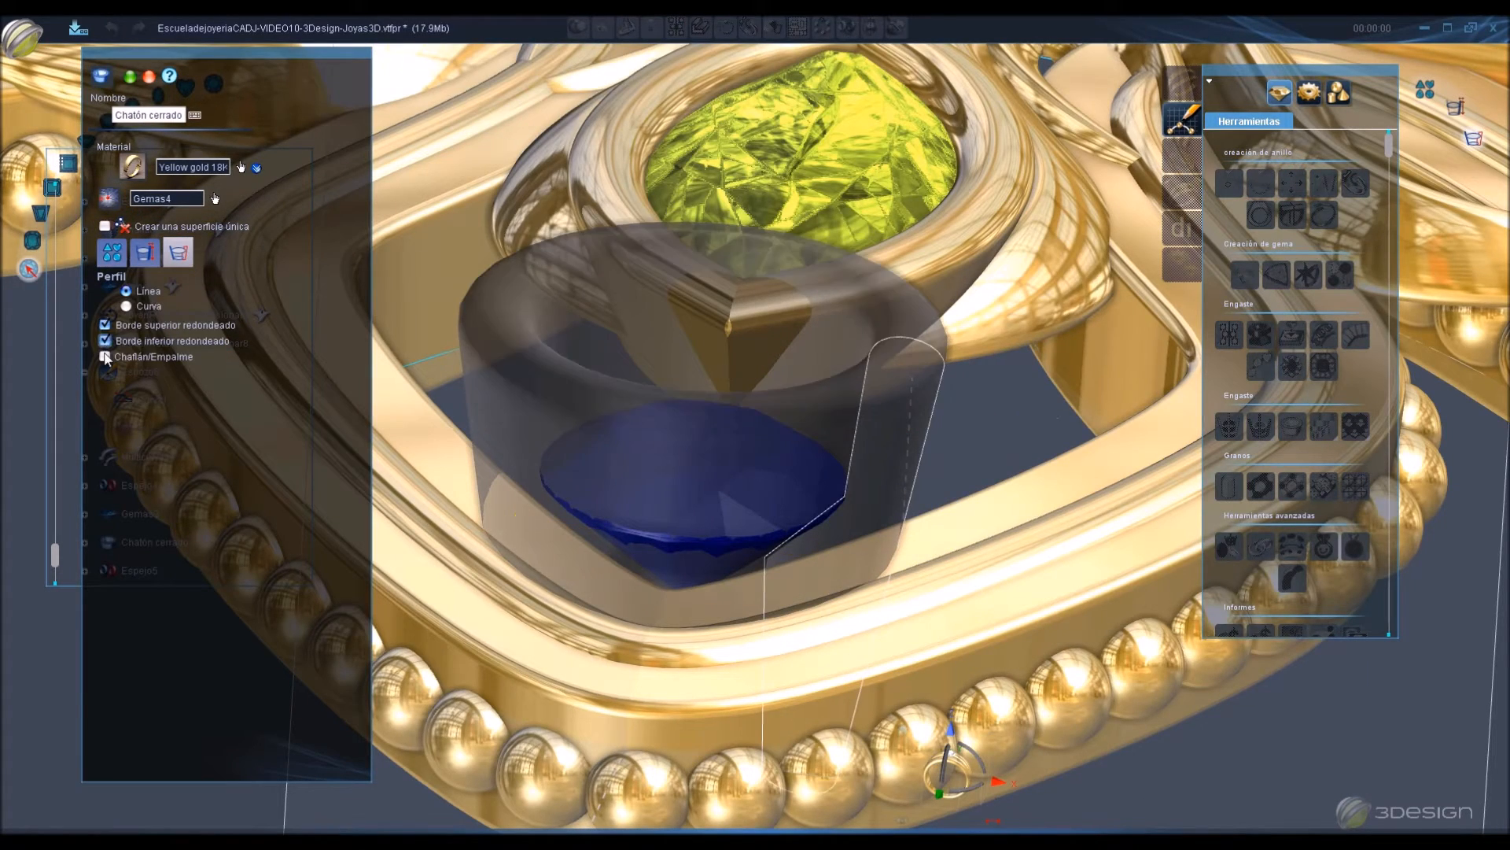
Shape the diamond's bezel to about 0.78 mm height, 0.06 mm crown height, 13.5° angle, 0.265 mm seat and 0.457 mm base width, and create it.
{"action": "left_click", "coordinate": [145, 252]}
{"action": "middle_click_drag", "start_coordinate": [959, 616], "coordinate": [911, 584]}
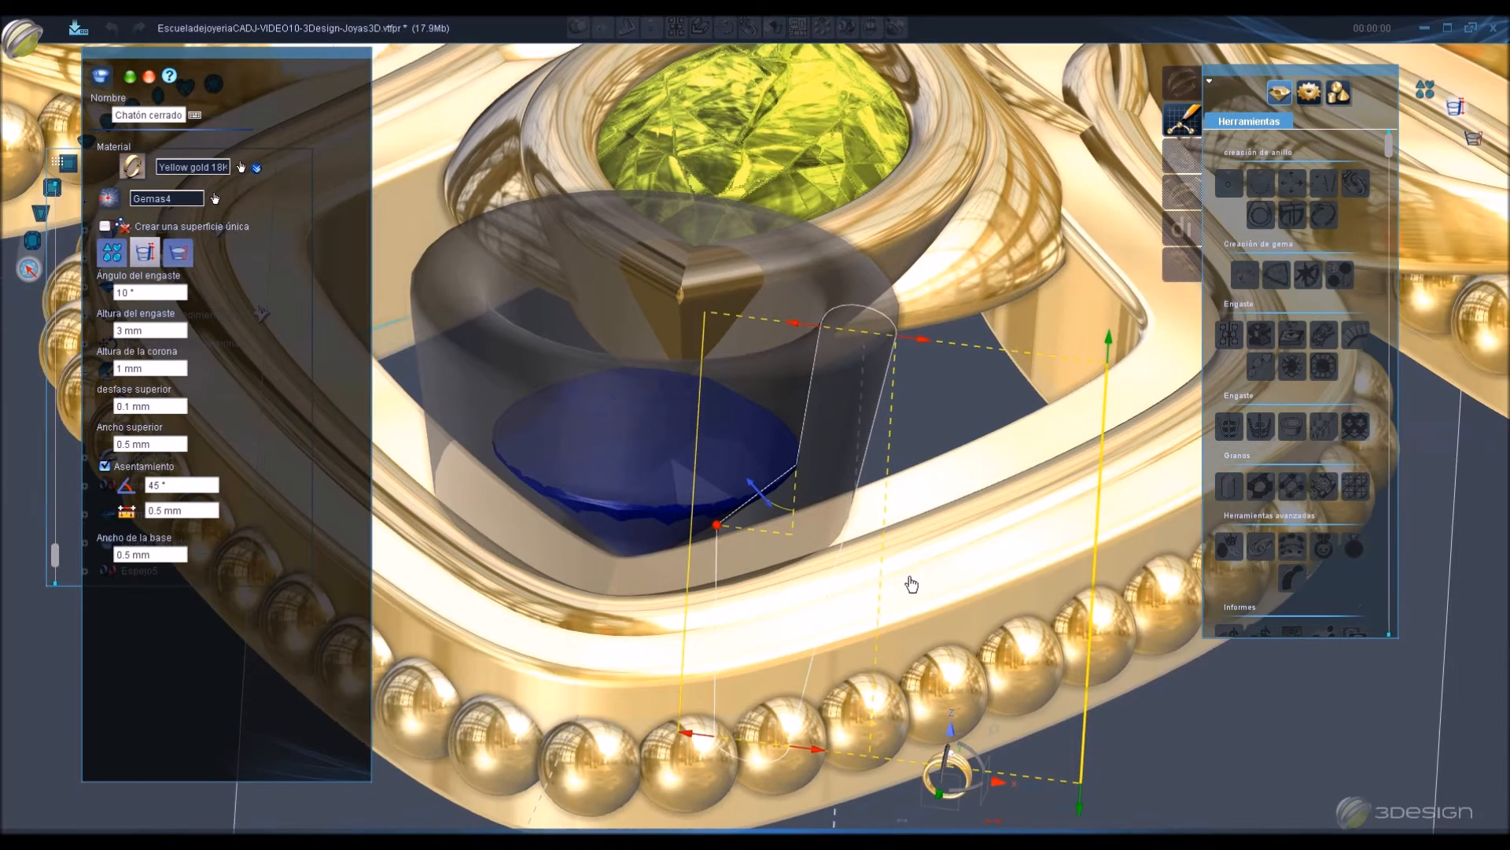
{"action": "left_click_drag", "start_coordinate": [1119, 375], "coordinate": [1113, 487]}
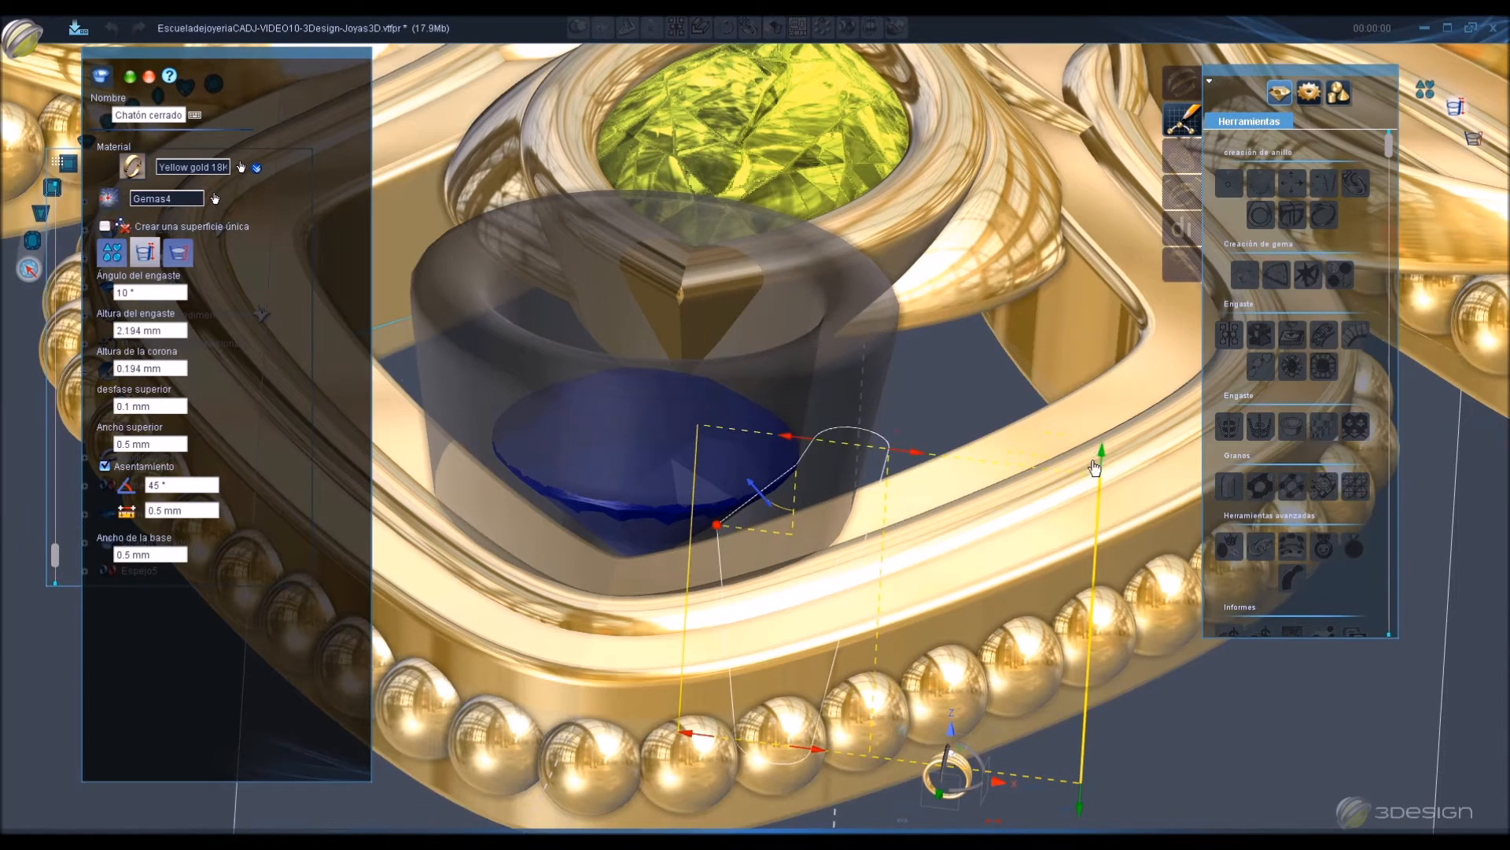
{"action": "left_click_drag", "start_coordinate": [734, 511], "coordinate": [746, 535]}
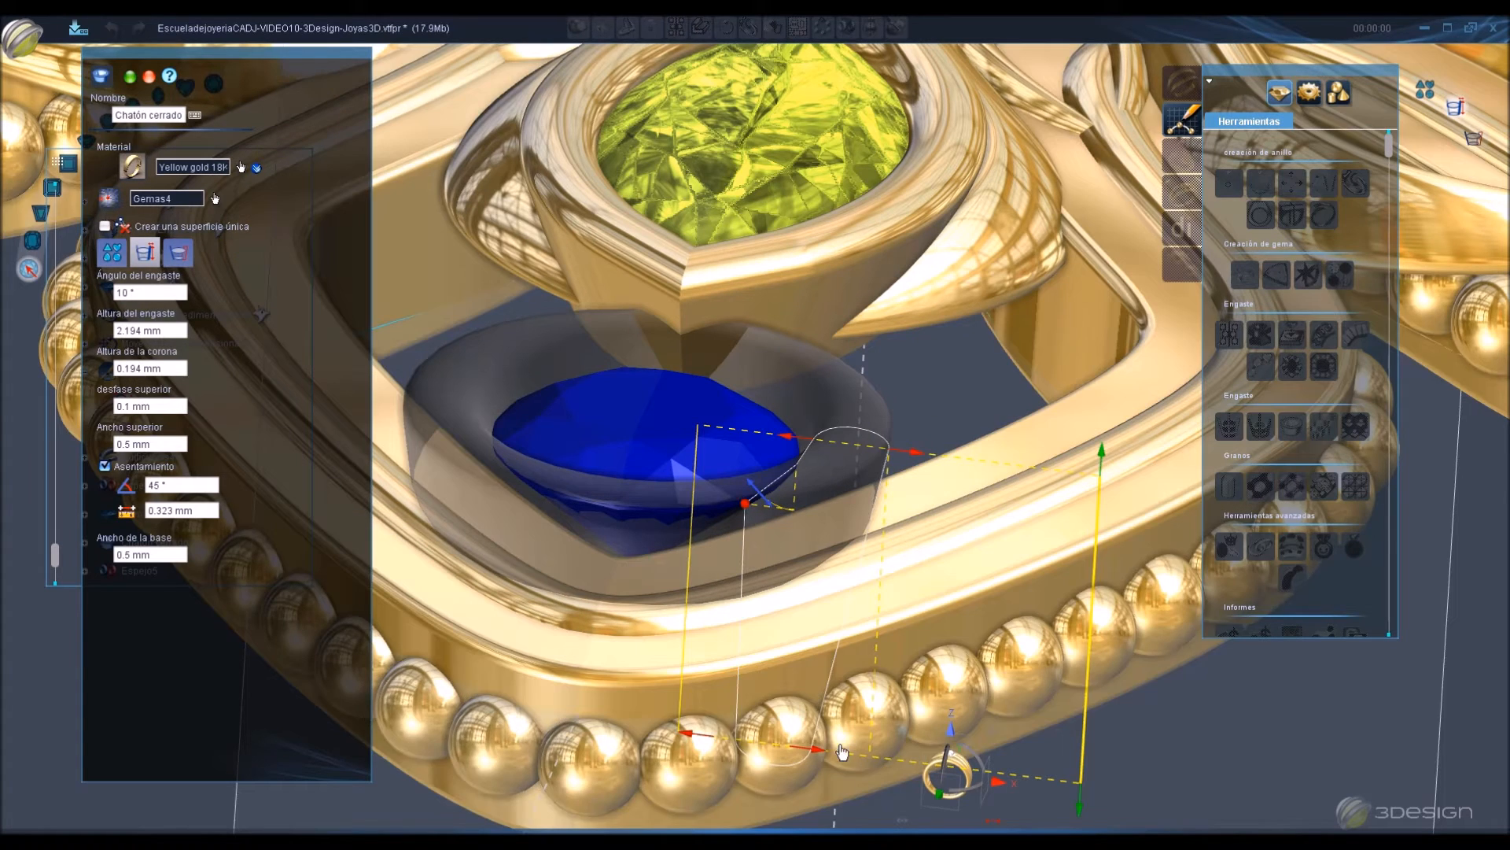
{"action": "left_click_drag", "start_coordinate": [1107, 823], "coordinate": [1105, 641]}
{"action": "left_click_drag", "start_coordinate": [778, 436], "coordinate": [762, 434]}
{"action": "left_click_drag", "start_coordinate": [821, 570], "coordinate": [854, 575]}
{"action": "left_click_drag", "start_coordinate": [699, 557], "coordinate": [743, 567]}
{"action": "left_click_drag", "start_coordinate": [751, 495], "coordinate": [754, 497]}
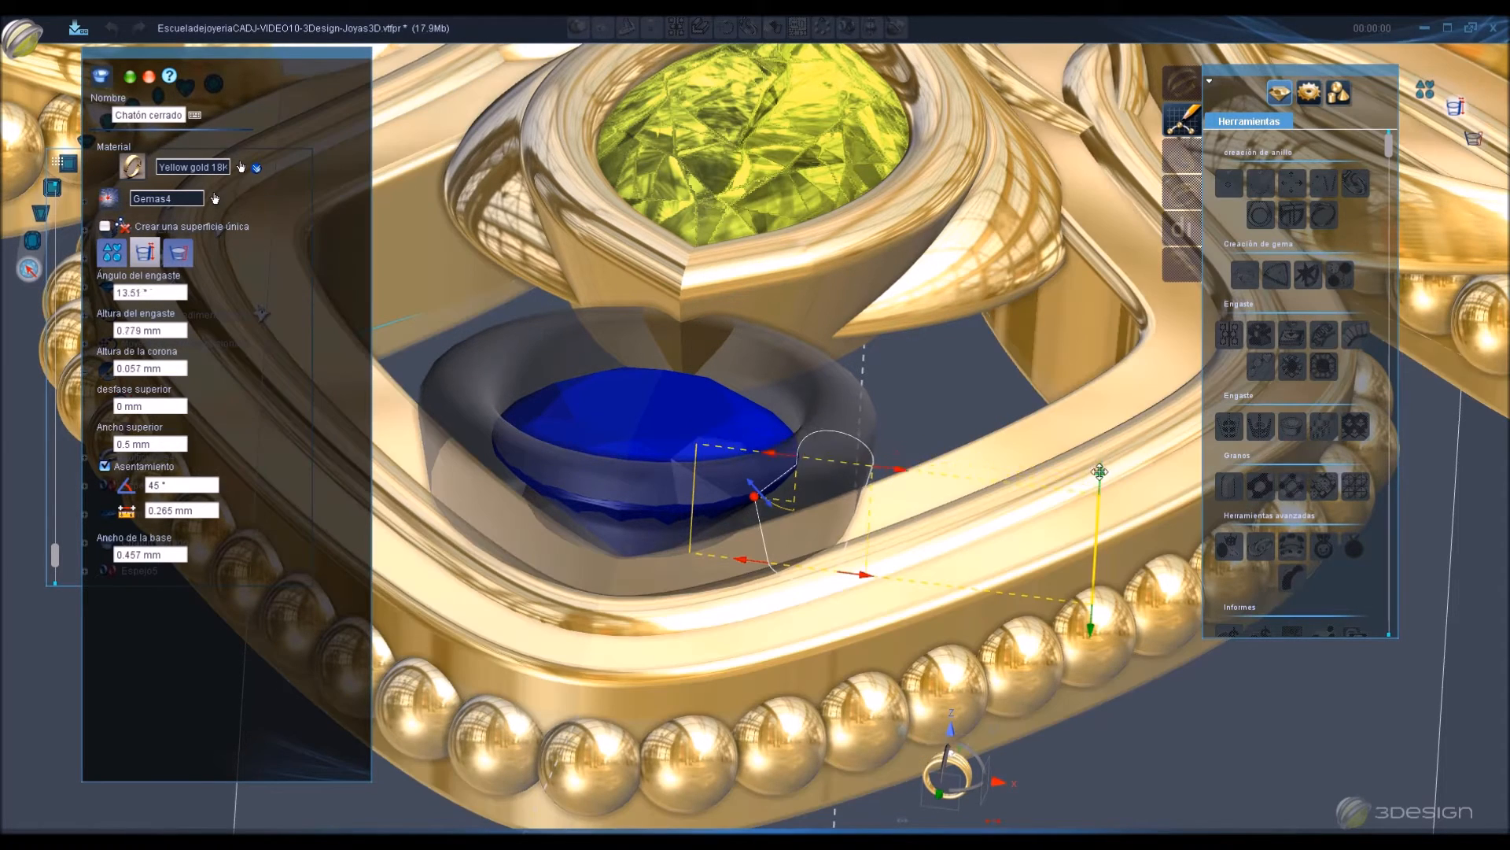
{"action": "key", "text": "Return"}
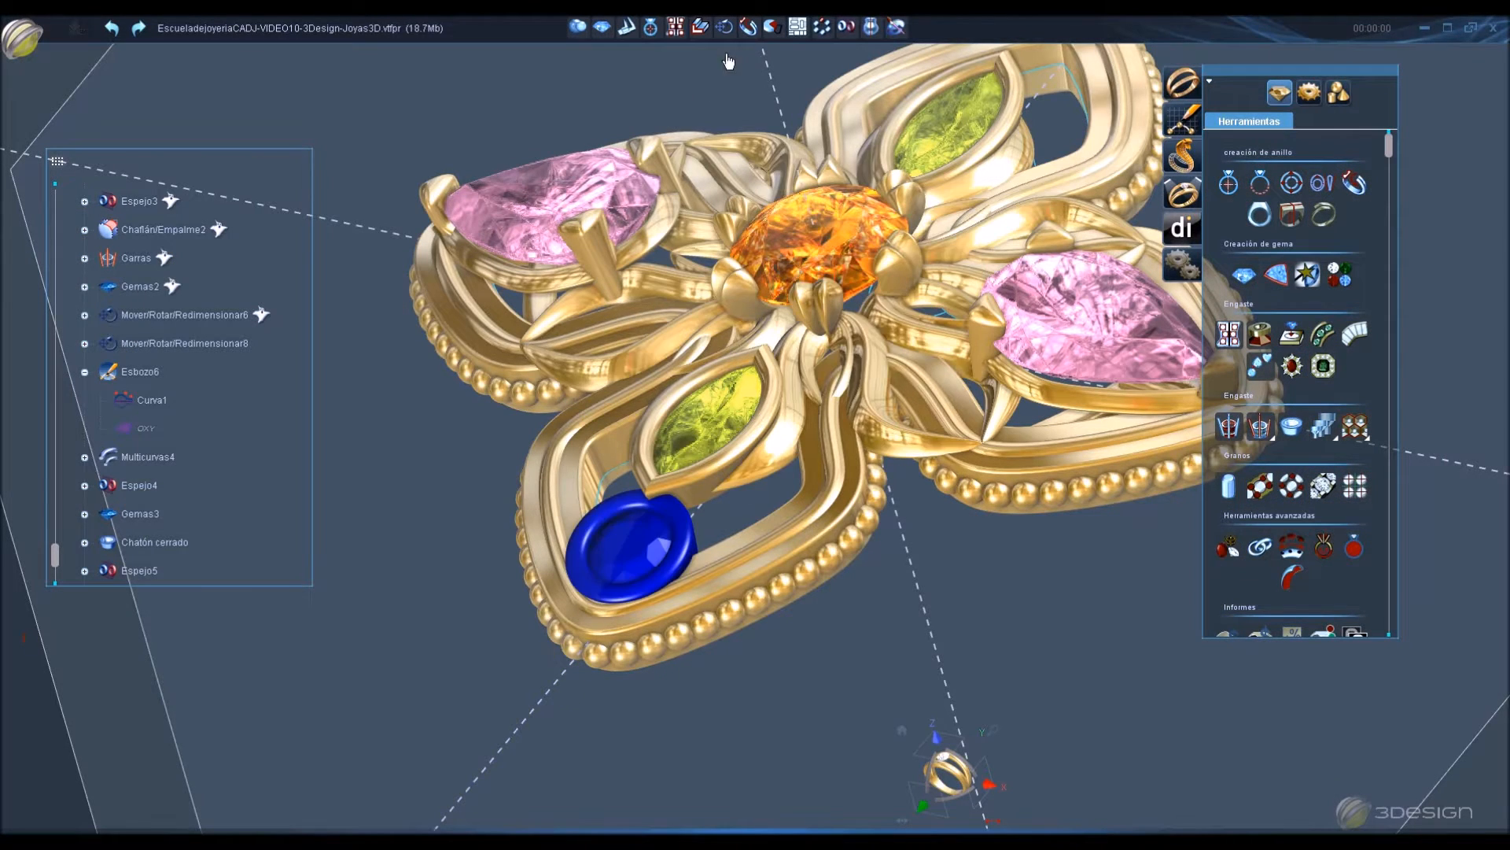
Start a transformed copy of the bezel-set round diamond, scaled proportionally by 0.75 with the original kept.
{"action": "left_click", "coordinate": [717, 31]}
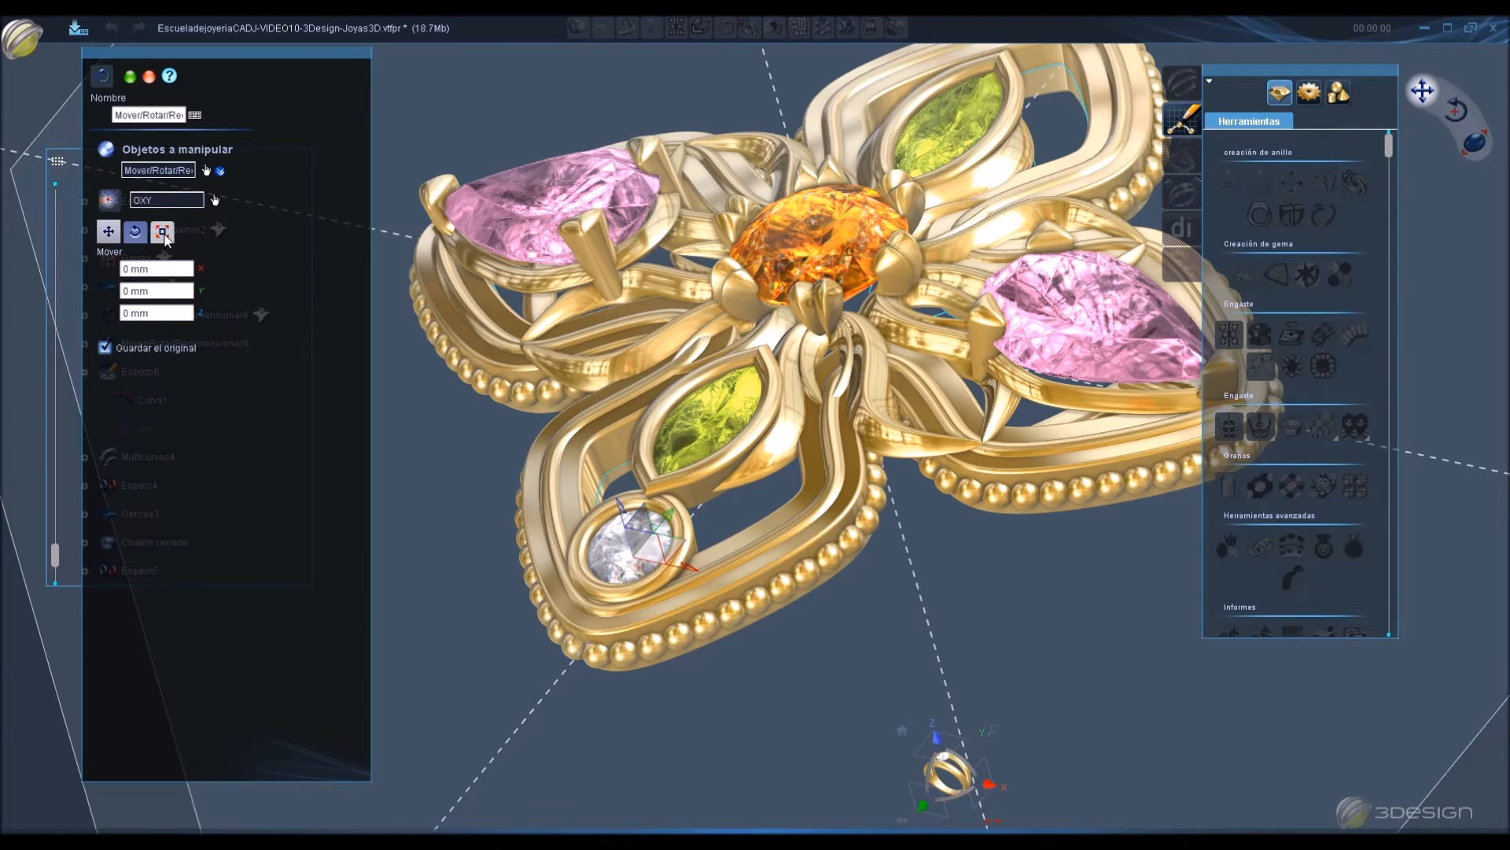
{"action": "left_click", "coordinate": [164, 234]}
{"action": "left_click", "coordinate": [160, 269]}
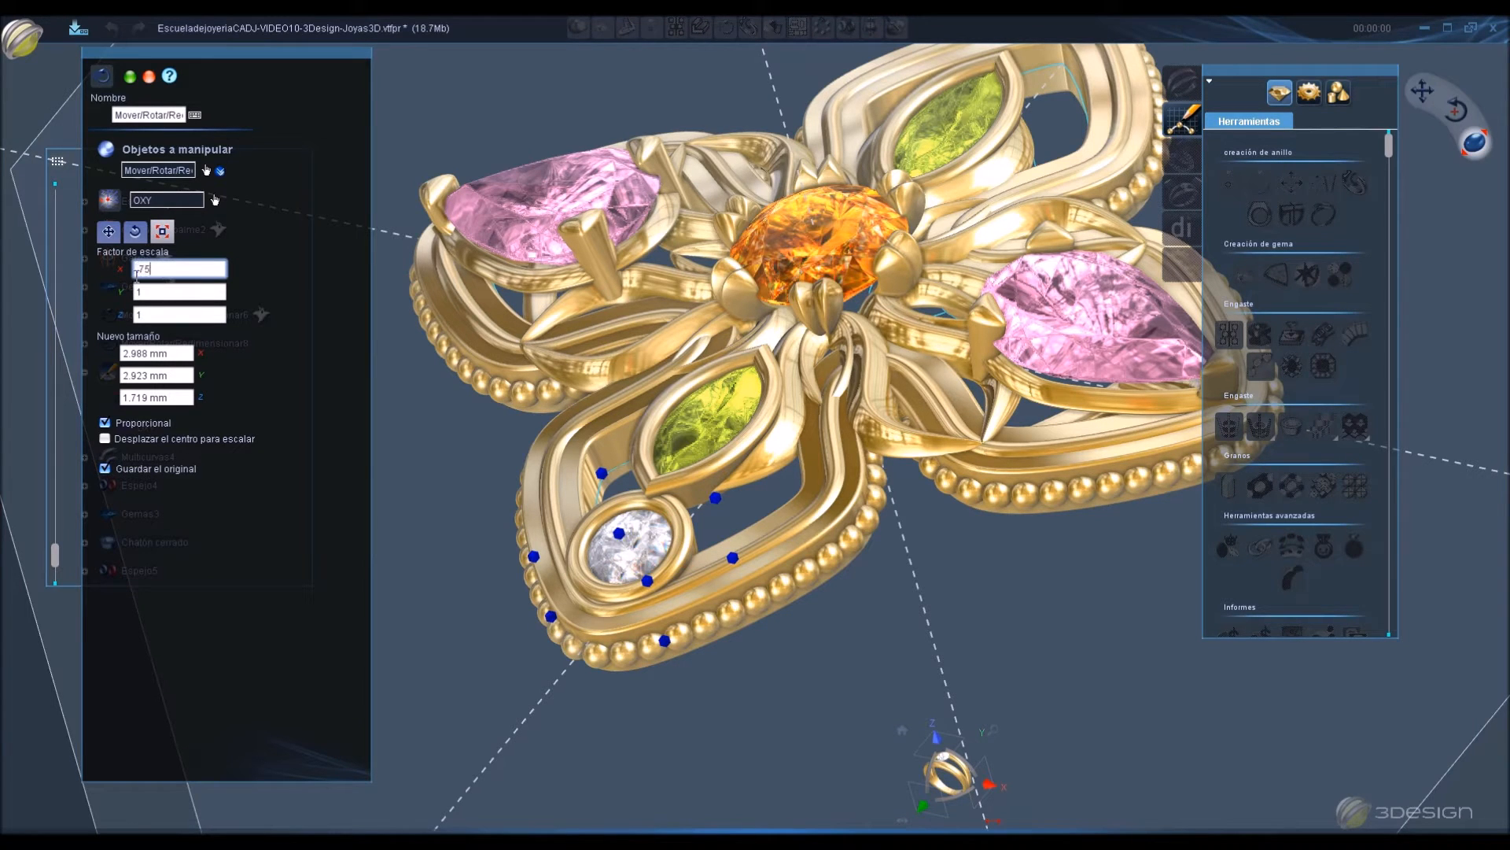
Shift the scaled diamond copy about 1.563 mm in X and 1.684 mm in Y beside the peridot, and create it.
{"action": "left_click", "coordinate": [109, 231]}
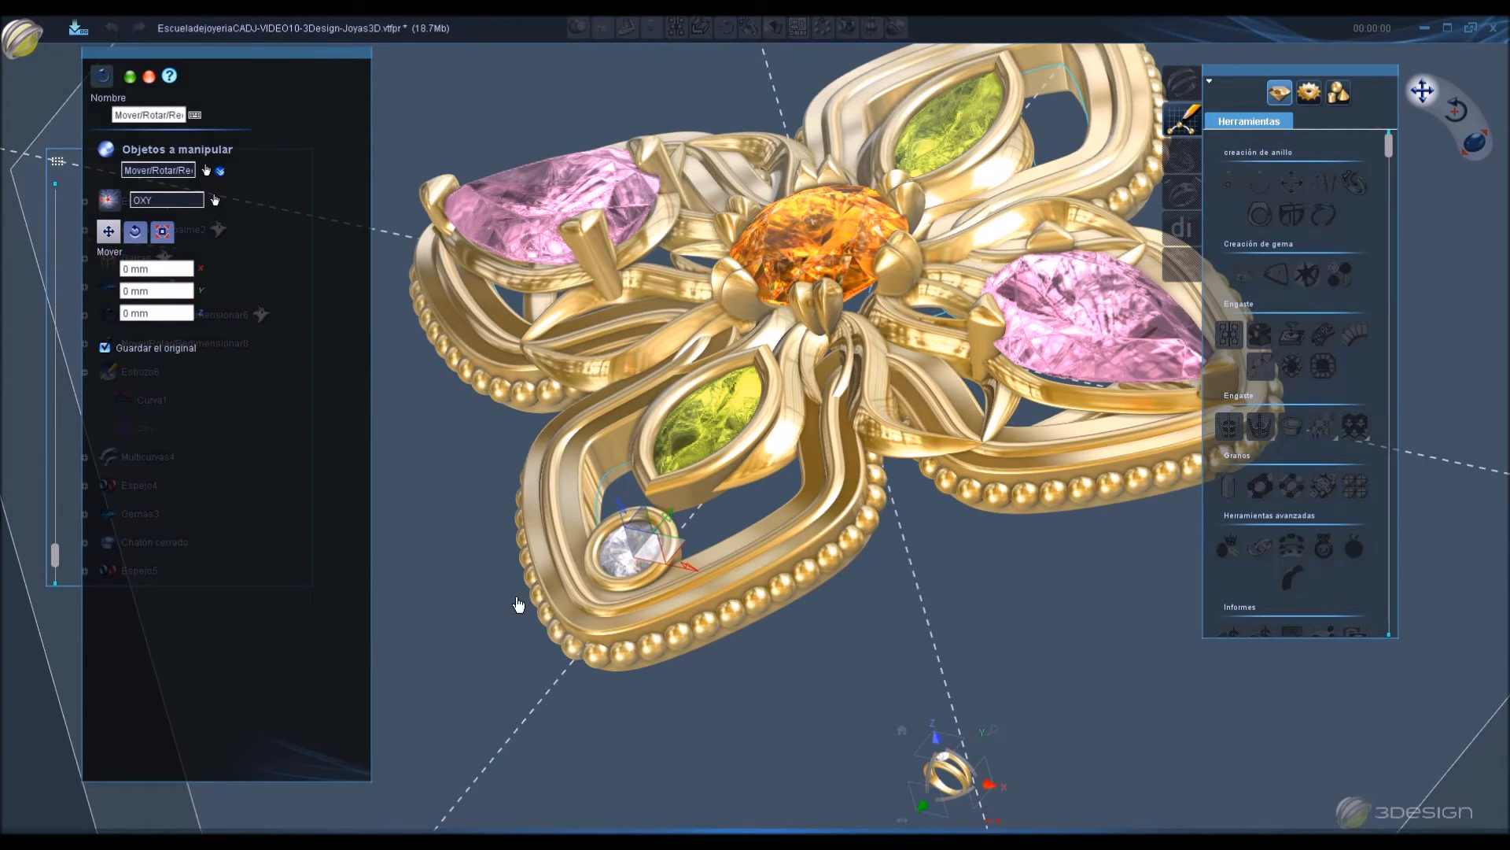
{"action": "left_click", "coordinate": [903, 733]}
{"action": "left_click", "coordinate": [962, 758]}
{"action": "left_click_drag", "start_coordinate": [953, 757], "coordinate": [859, 590]}
{"action": "left_click", "coordinate": [903, 731]}
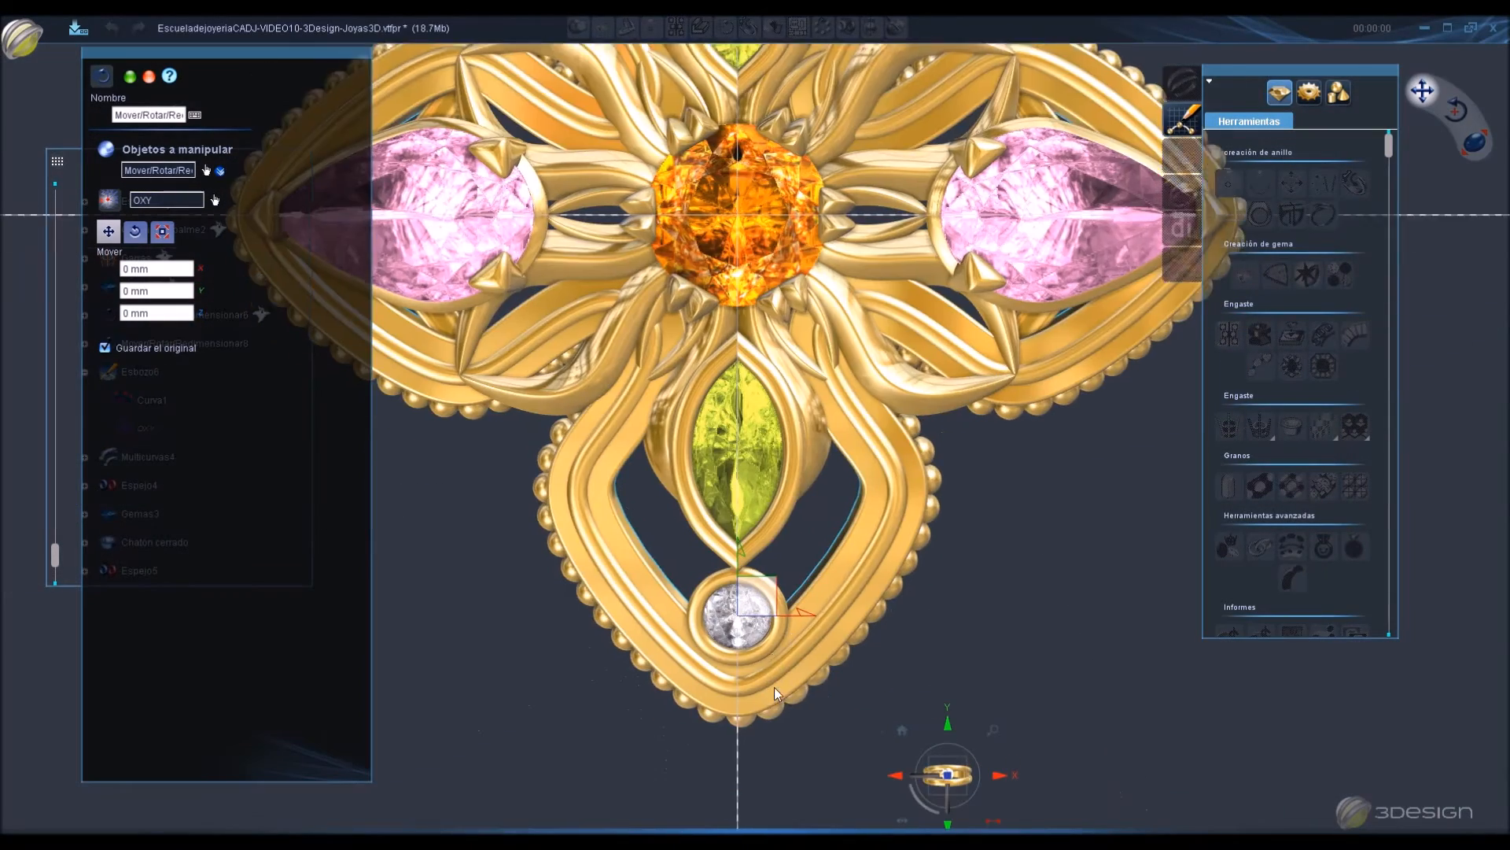
{"action": "scroll", "coordinate": [773, 687], "scroll_direction": "up", "scroll_amount": 5}
{"action": "left_click_drag", "start_coordinate": [736, 506], "coordinate": [879, 361]}
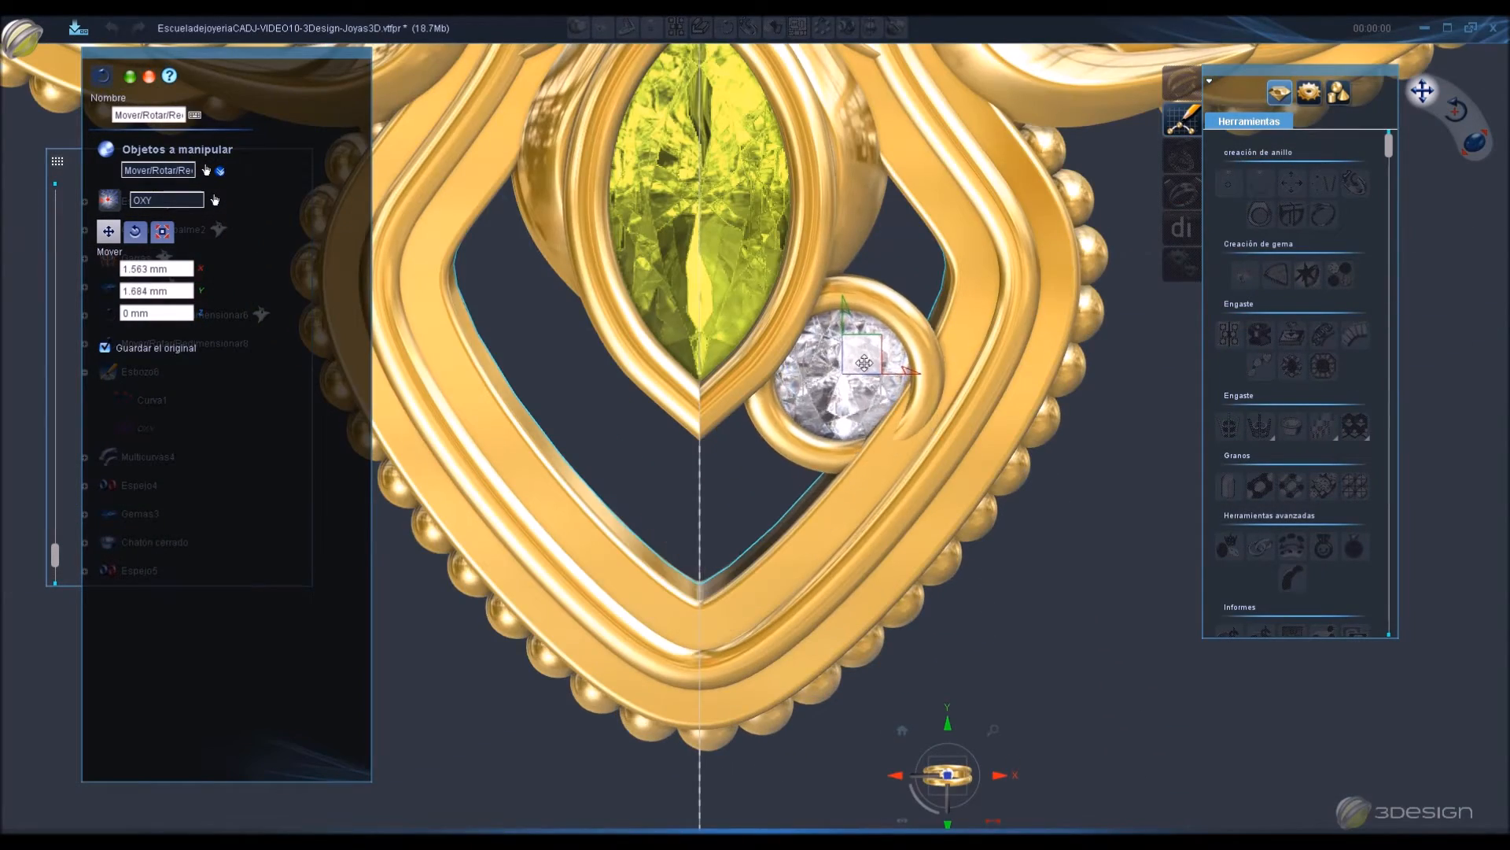
{"action": "left_click", "coordinate": [129, 76]}
Raise the smaller bezel-set diamond about 0.297 mm in Z and tilt it to fit the petal, without keeping the original.
{"action": "left_click_drag", "start_coordinate": [948, 755], "coordinate": [823, 334]}
{"action": "left_click", "coordinate": [847, 383]}
{"action": "left_click", "coordinate": [724, 27]}
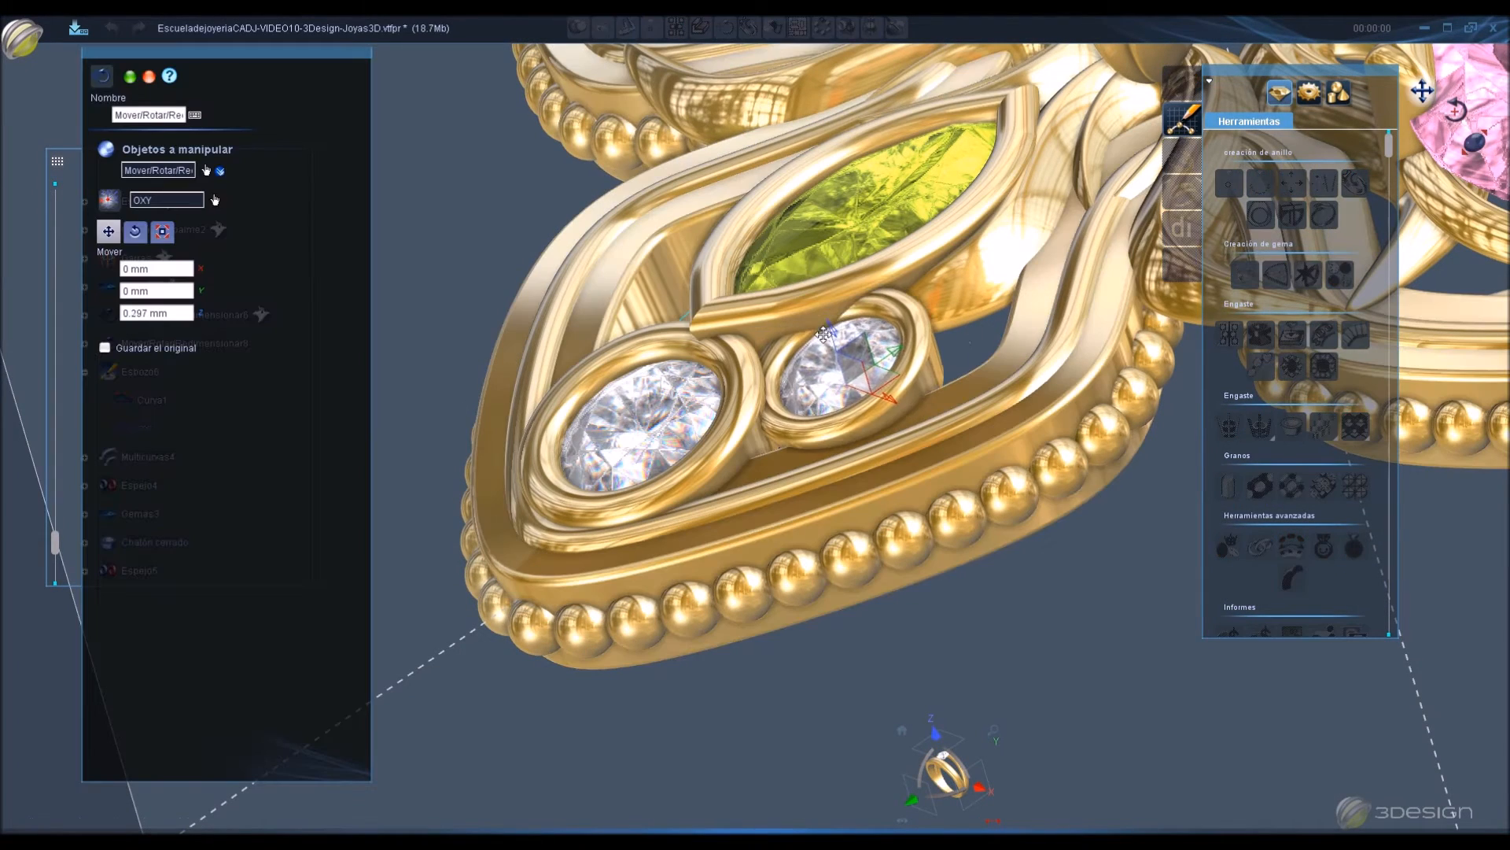
{"action": "left_click", "coordinate": [135, 232]}
{"action": "left_click_drag", "start_coordinate": [816, 285], "coordinate": [863, 310]}
{"action": "left_click", "coordinate": [109, 233]}
{"action": "middle_click_drag", "start_coordinate": [775, 573], "coordinate": [602, 529]}
{"action": "left_click_drag", "start_coordinate": [718, 486], "coordinate": [703, 512]}
{"action": "middle_click_drag", "start_coordinate": [696, 526], "coordinate": [900, 617]}
{"action": "key", "text": "Return"}
{"action": "scroll", "coordinate": [1041, 596], "scroll_direction": "up", "scroll_amount": 3}
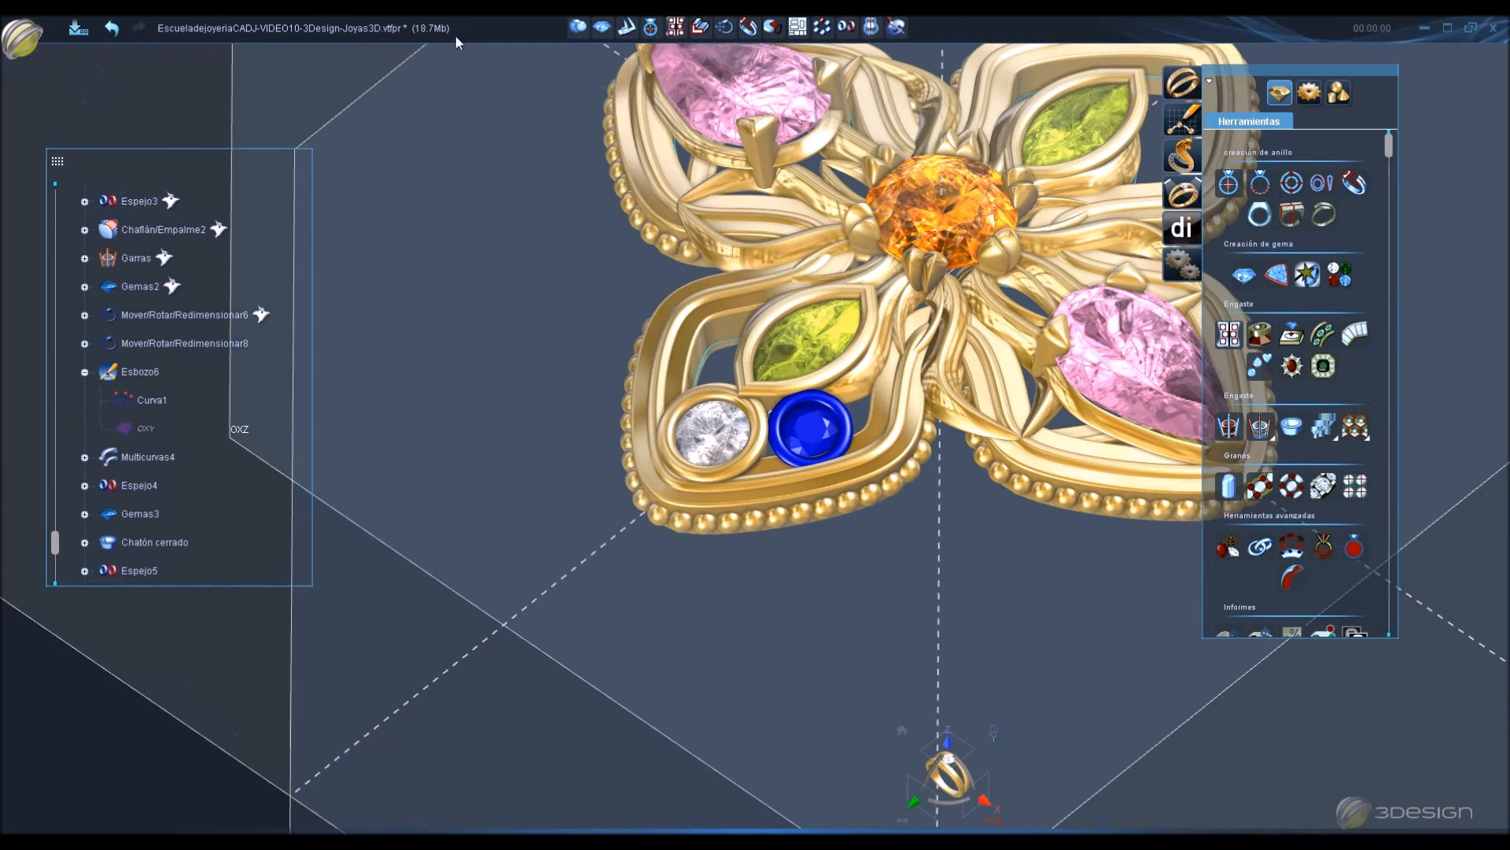
Mirror the smaller bezel-set diamond across the petal and duplicate all three bezel-set diamonds onto the opposite petal.
{"action": "left_click", "coordinate": [822, 27]}
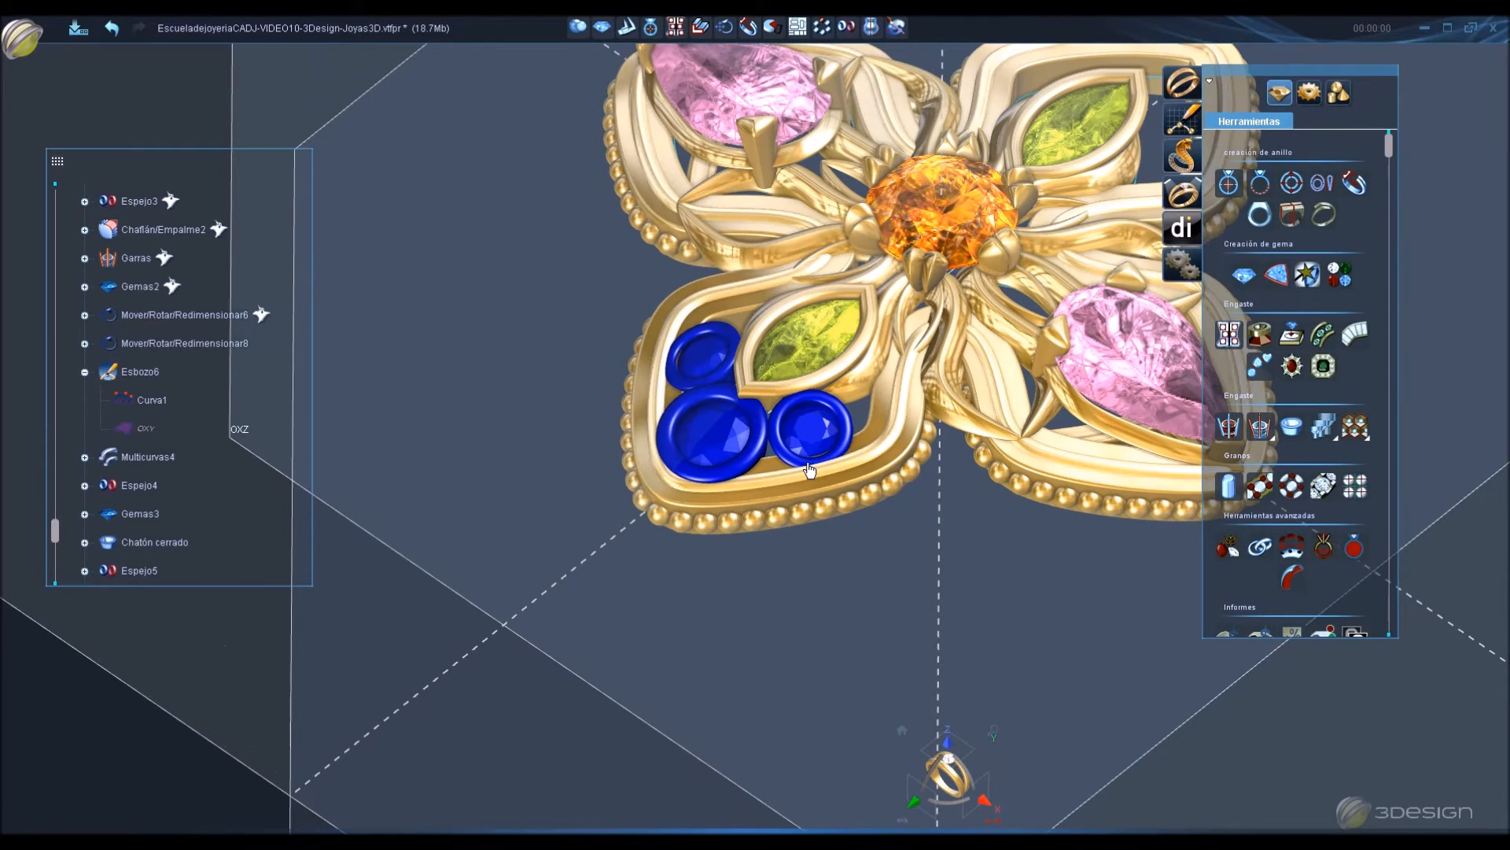
{"action": "middle_click_drag", "start_coordinate": [708, 317], "coordinate": [844, 545]}
{"action": "scroll", "coordinate": [845, 544], "scroll_direction": "down", "scroll_amount": 3}
{"action": "left_click", "coordinate": [847, 27]}
{"action": "key", "text": "Return"}
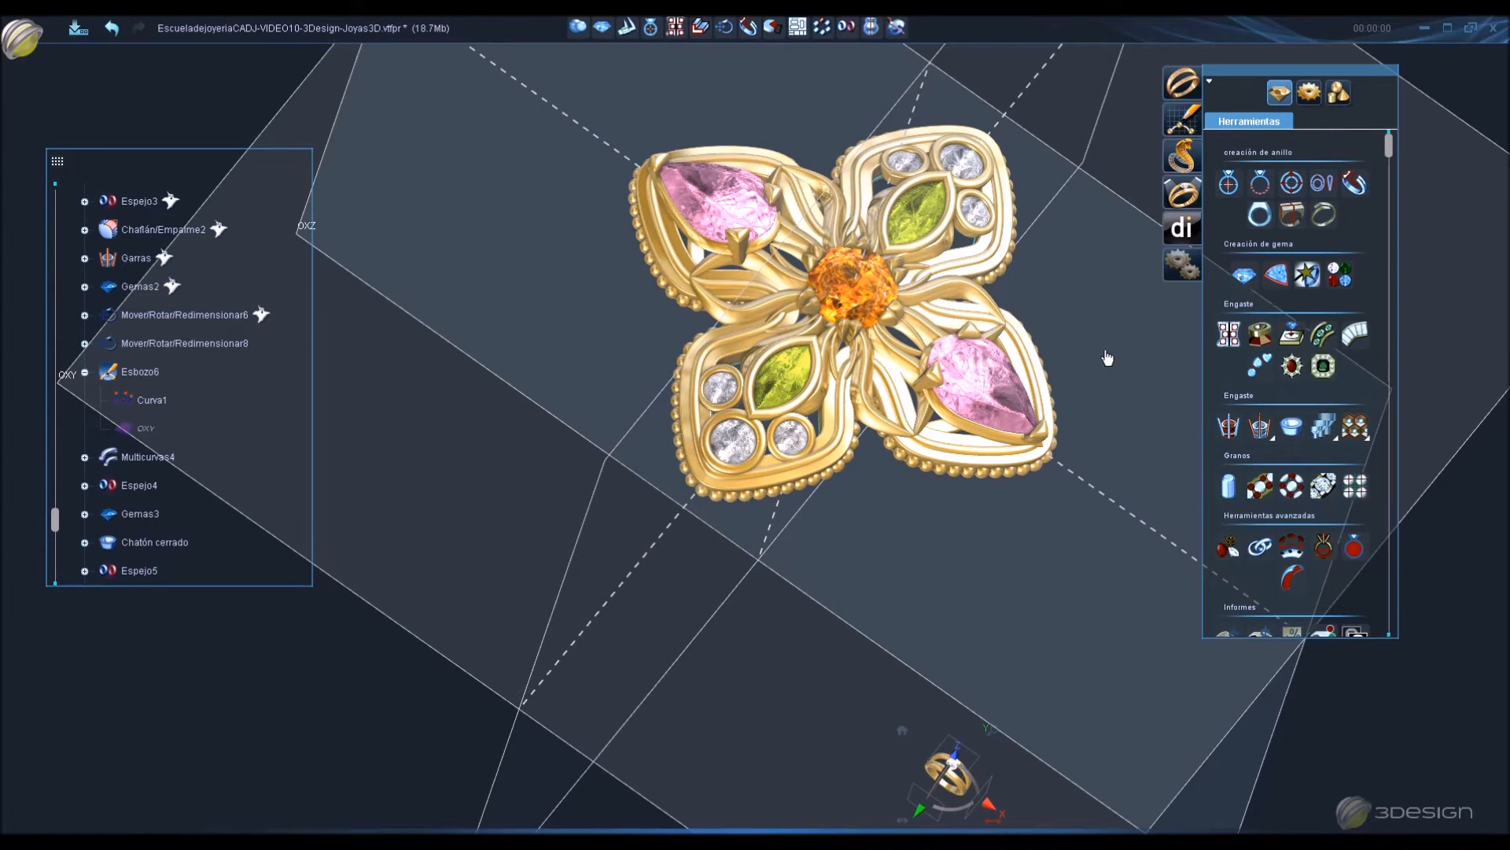
Select the petal frames, bead borders, bezels and gems together from the jewel's underside.
{"action": "middle_click_drag", "start_coordinate": [651, 611], "coordinate": [988, 591]}
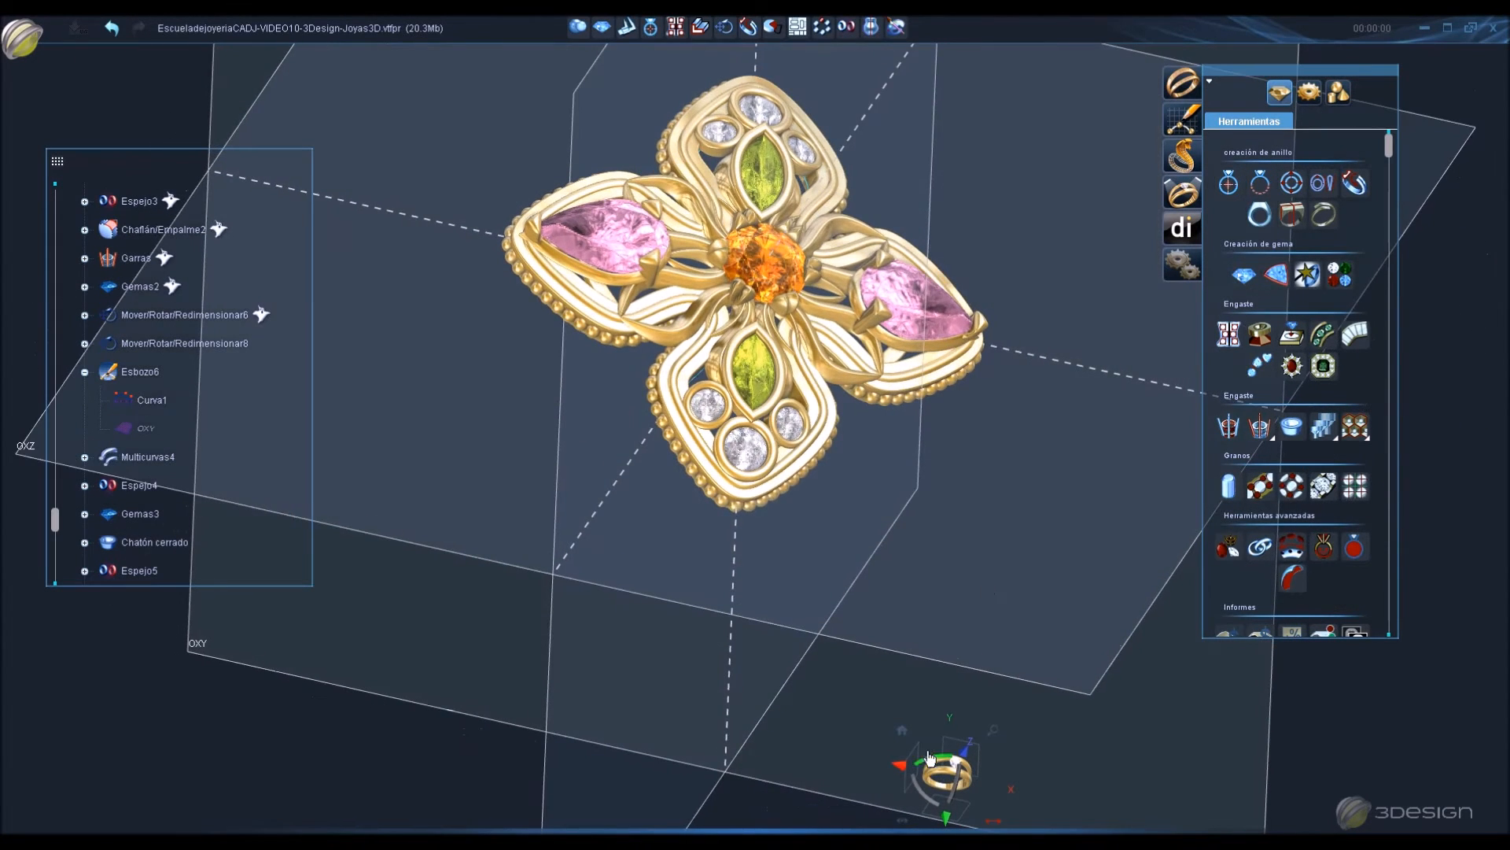
{"action": "left_click", "coordinate": [902, 730]}
{"action": "middle_click_drag", "start_coordinate": [910, 735], "coordinate": [617, 340]}
{"action": "scroll", "coordinate": [616, 341], "scroll_direction": "up", "scroll_amount": 3}
{"action": "left_click", "coordinate": [460, 170]}
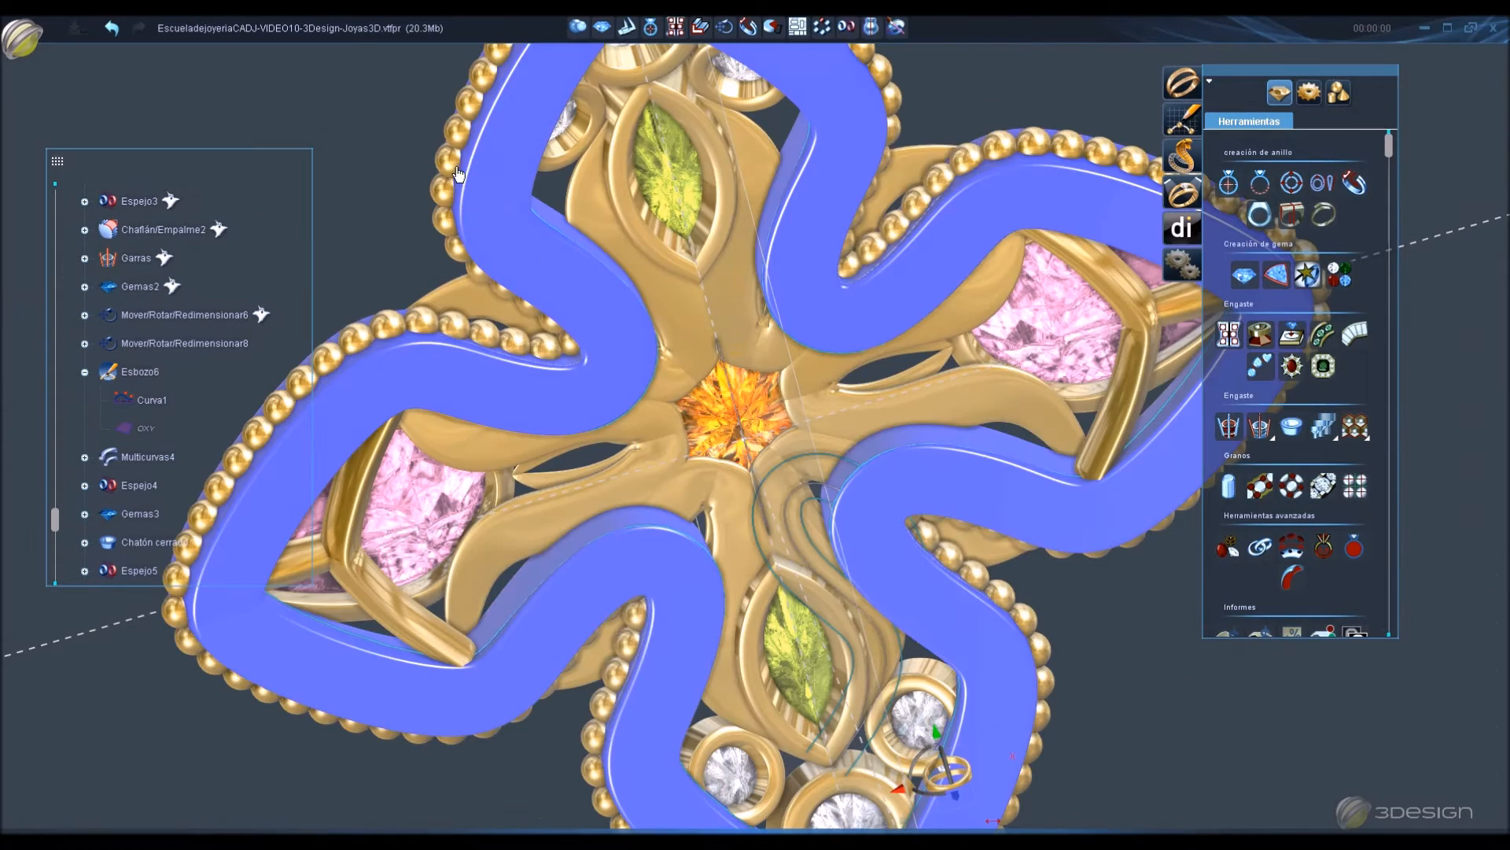
{"action": "scroll", "coordinate": [460, 170], "scroll_direction": "up", "scroll_amount": 1}
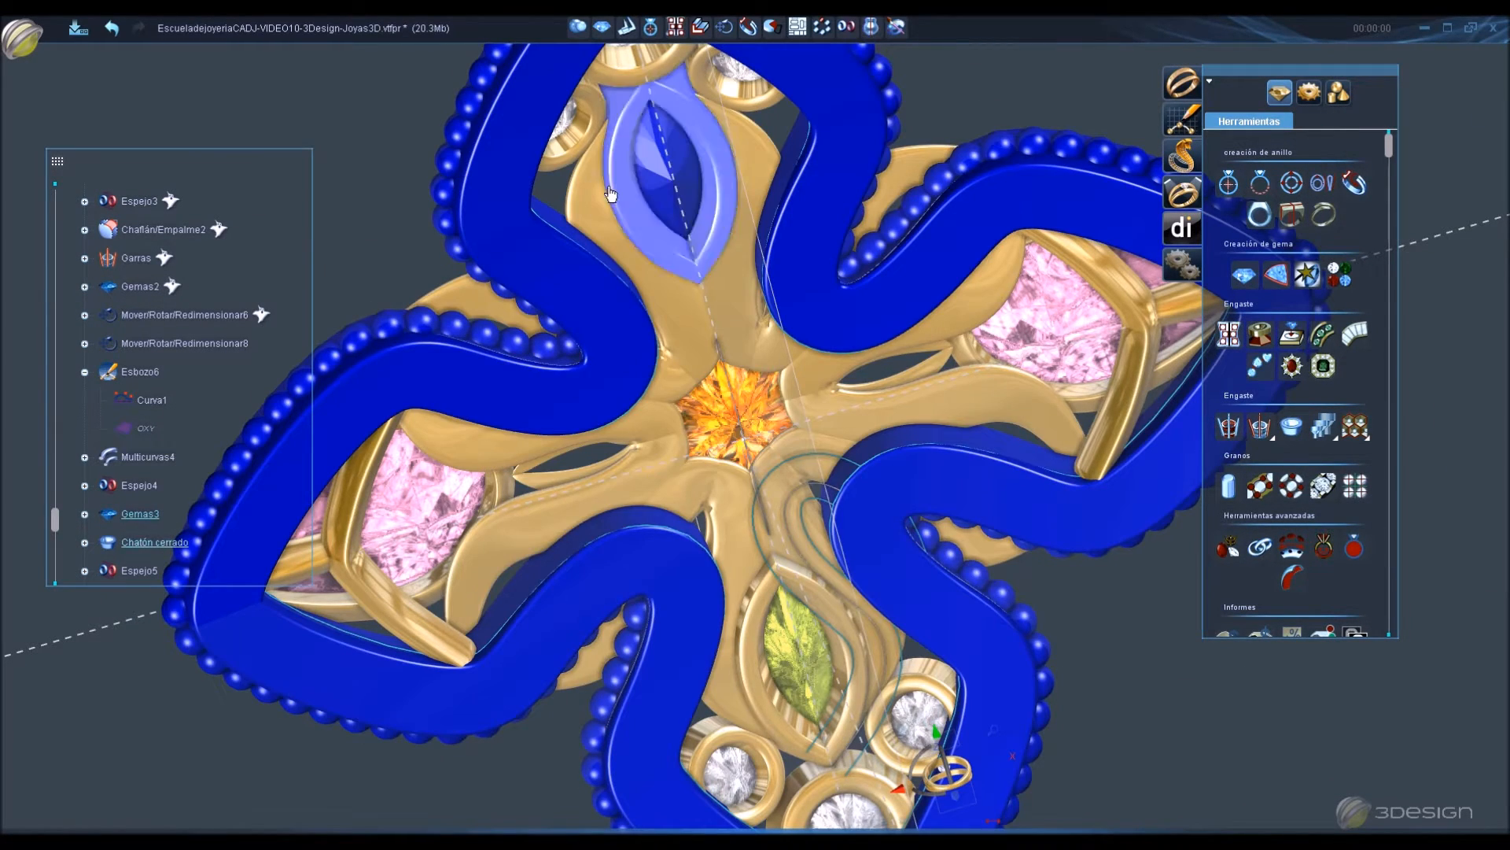
{"action": "left_click", "coordinate": [578, 147], "text": "ctrl"}
{"action": "left_click", "coordinate": [718, 409], "text": "ctrl"}
{"action": "left_click", "coordinate": [437, 529], "text": "ctrl"}
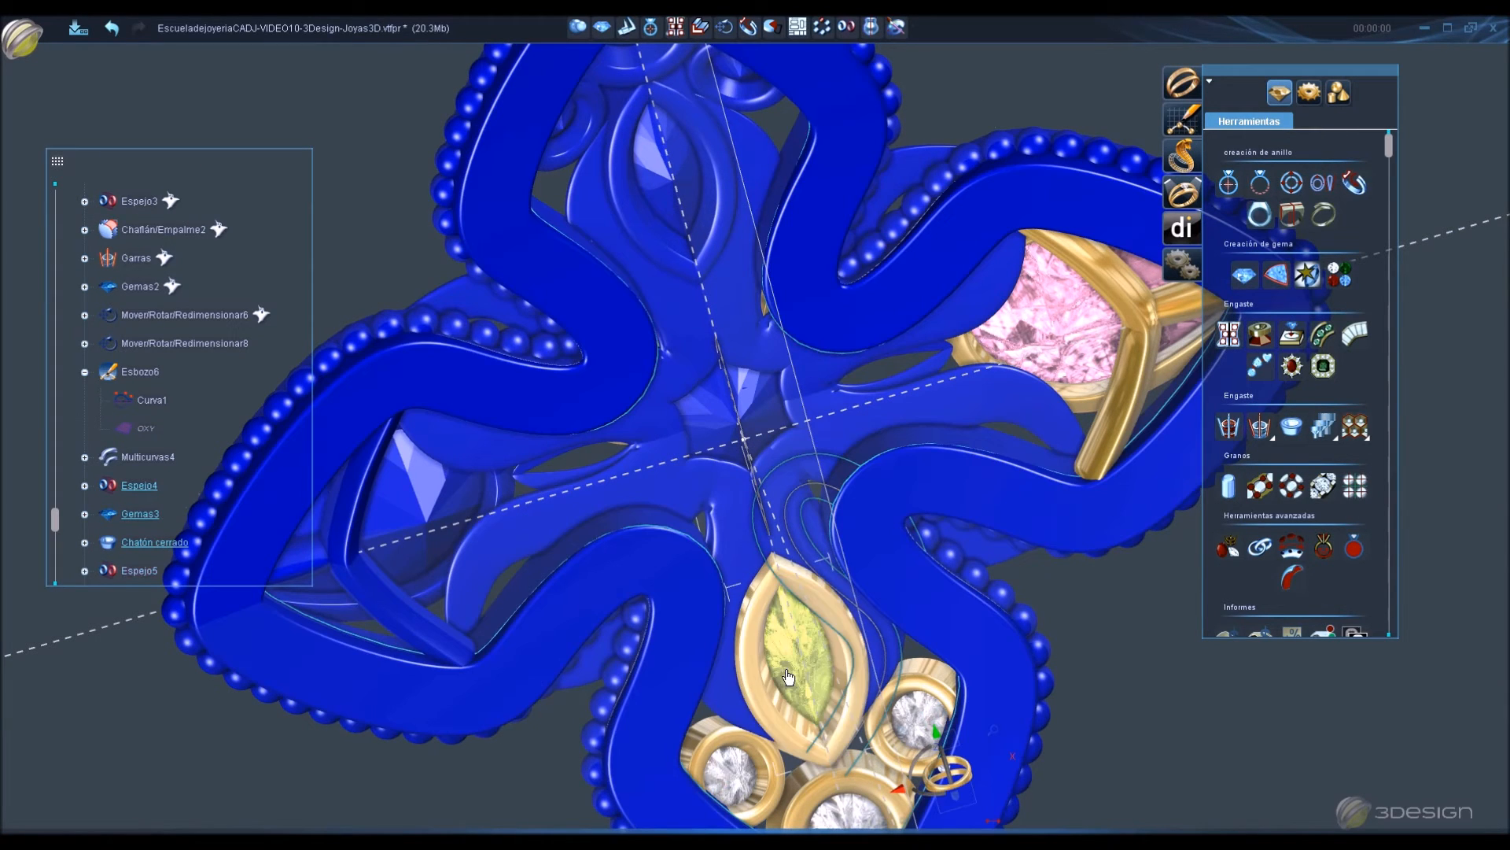
{"action": "left_click", "coordinate": [734, 591], "text": "ctrl"}
{"action": "left_click", "coordinate": [730, 778], "text": "ctrl"}
{"action": "left_click", "coordinate": [1180, 307], "text": "ctrl"}
{"action": "left_click", "coordinate": [1046, 331], "text": "ctrl"}
Add the inner petal trims and the center stone's prongs to the selection from the jewel's front.
{"action": "scroll", "coordinate": [1072, 347], "scroll_direction": "down", "scroll_amount": 5}
{"action": "right_click_drag", "start_coordinate": [1072, 346], "coordinate": [787, 393]}
{"action": "scroll", "coordinate": [868, 298], "scroll_direction": "up", "scroll_amount": 8}
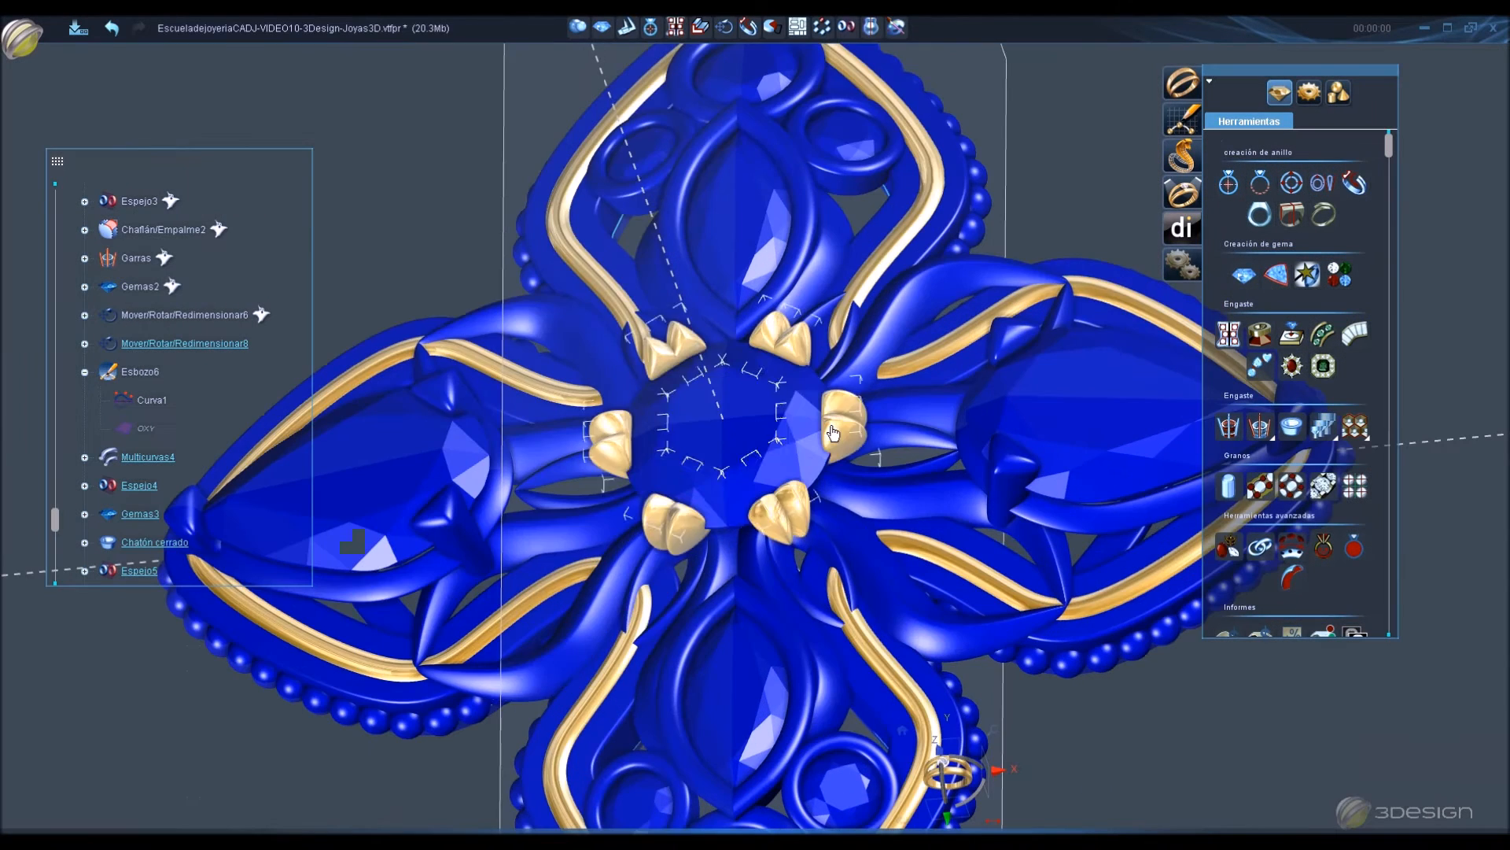
{"action": "left_click", "coordinate": [866, 294], "text": "ctrl"}
{"action": "left_click", "coordinate": [793, 503], "text": "ctrl"}
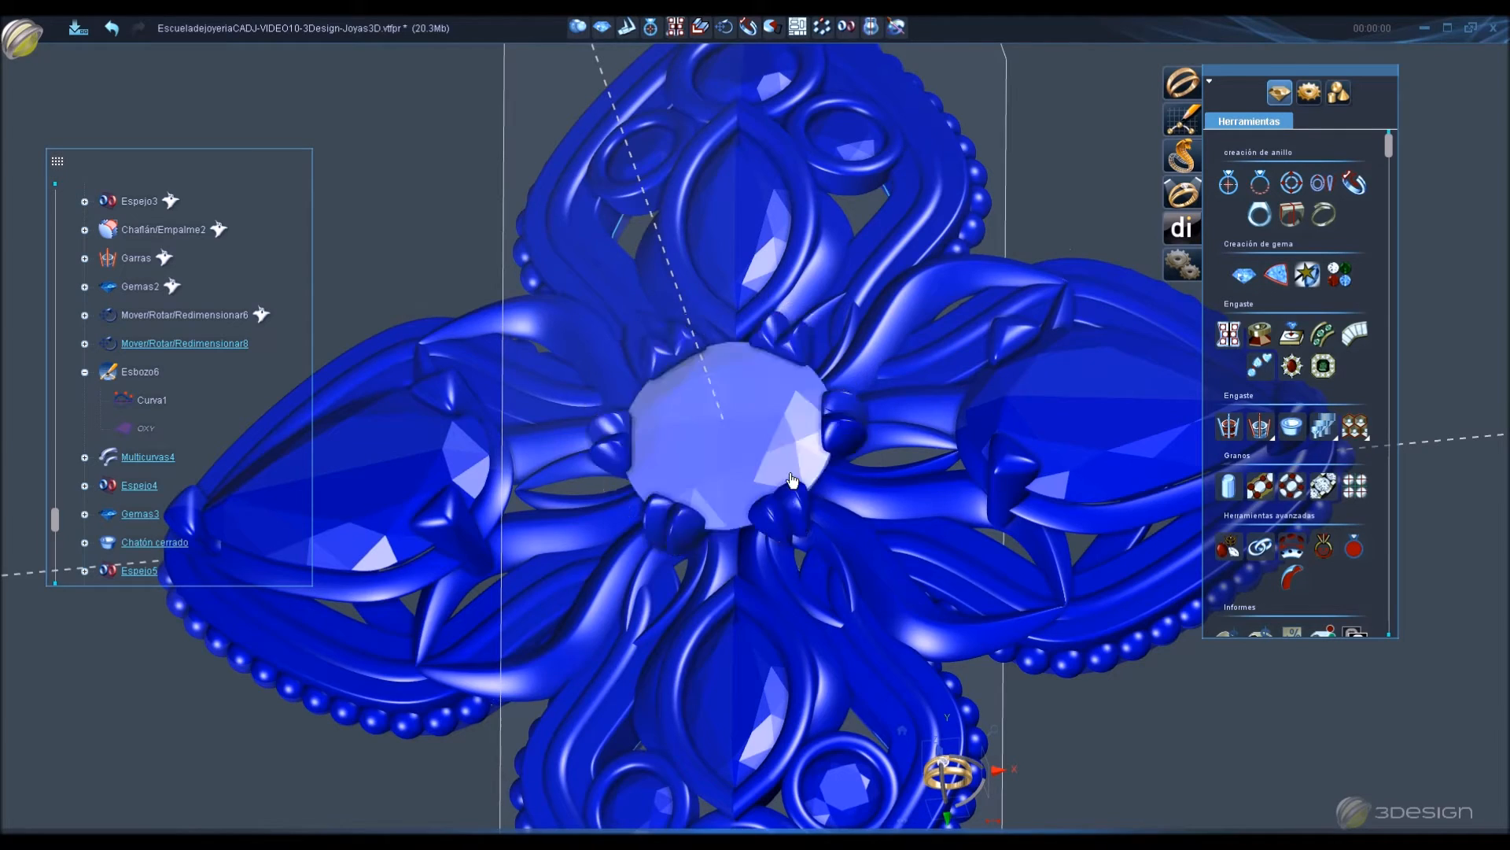
{"action": "scroll", "coordinate": [720, 494], "scroll_direction": "down", "scroll_amount": 5}
{"action": "right_click_drag", "start_coordinate": [719, 493], "coordinate": [746, 497]}
Scale the whole jewel proportionally by 1.5 without keeping the original, and save the file.
{"action": "left_click", "coordinate": [724, 29]}
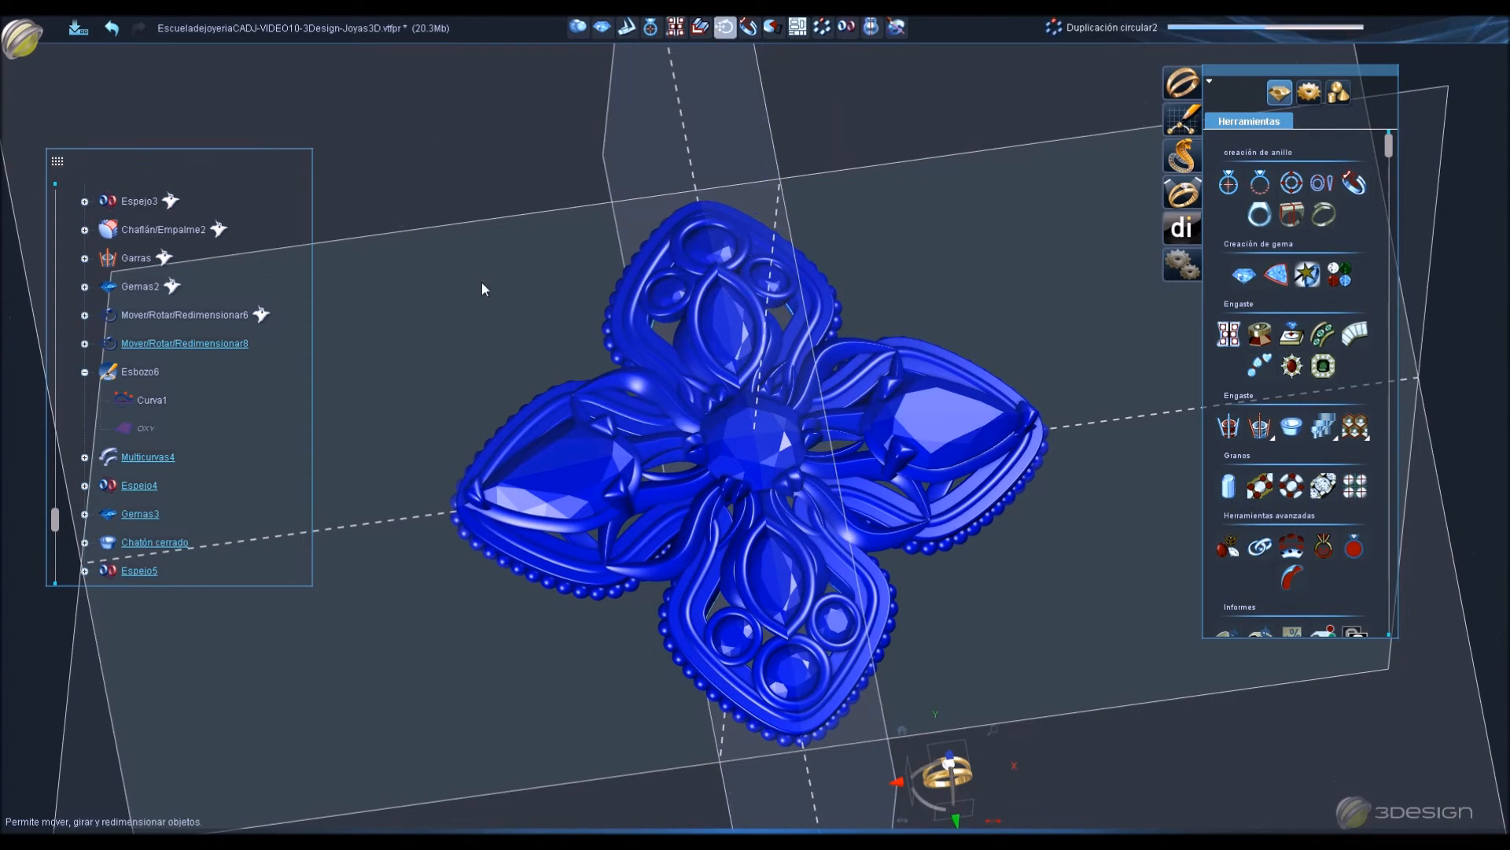
{"action": "left_click", "coordinate": [164, 287]}
{"action": "left_click", "coordinate": [184, 322]}
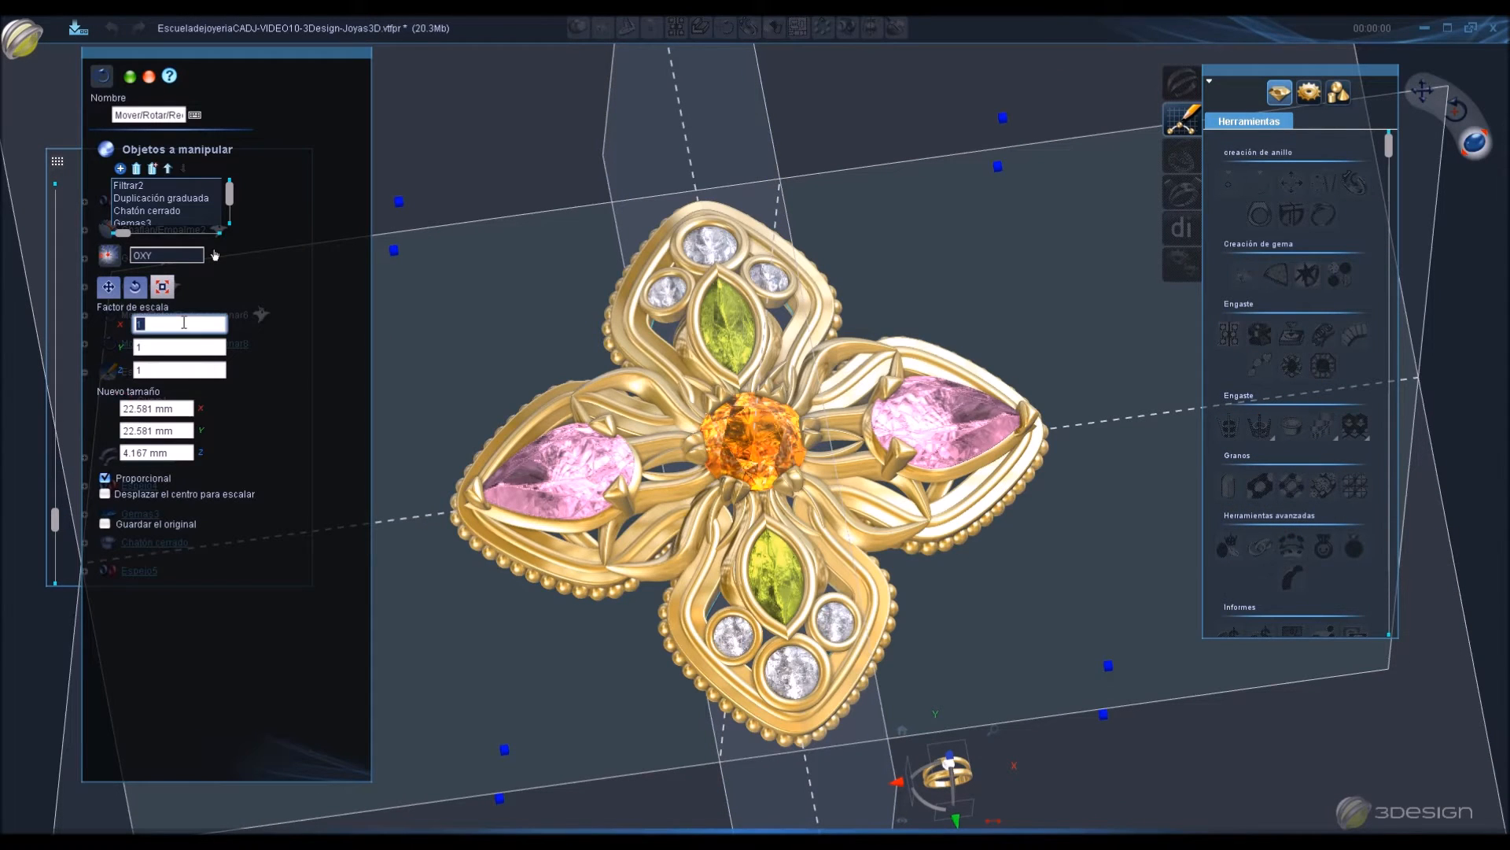
{"action": "left_click", "coordinate": [201, 348]}
{"action": "scroll", "coordinate": [819, 711], "scroll_direction": "down", "scroll_amount": 5}
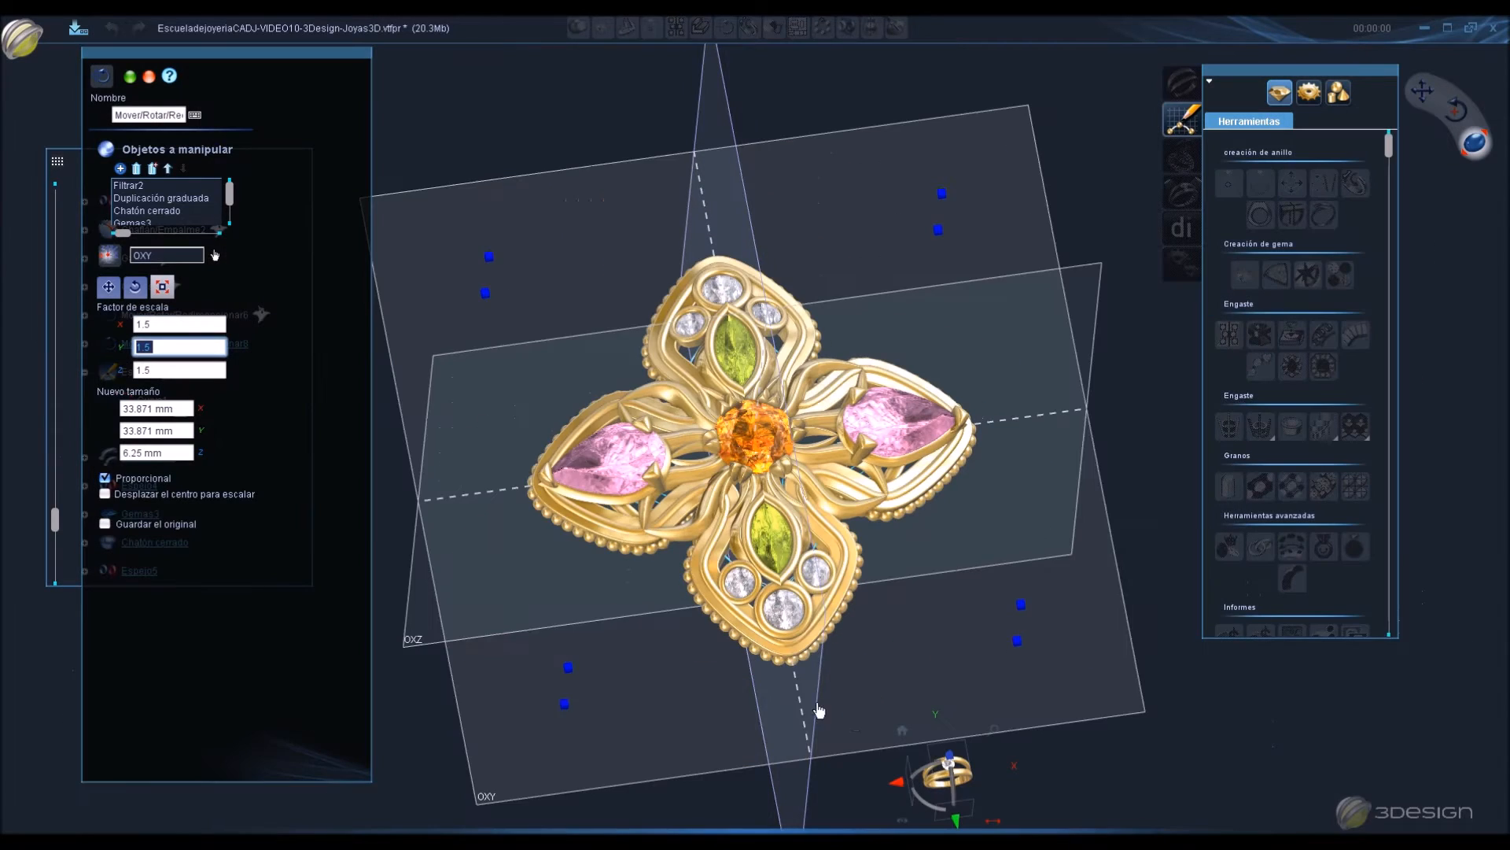
{"action": "left_click", "coordinate": [950, 758]}
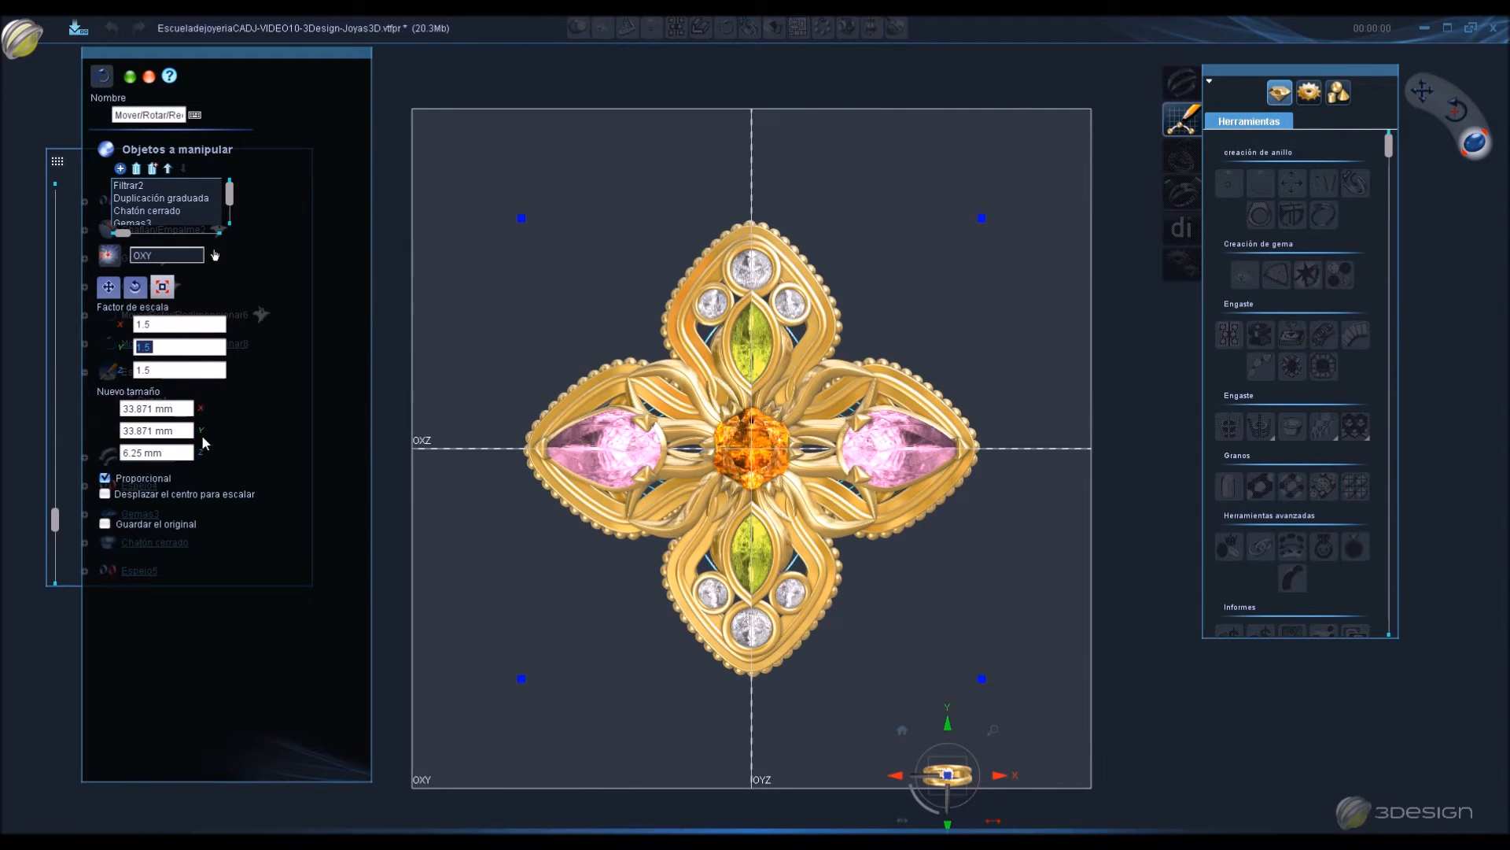
{"action": "left_click", "coordinate": [189, 409]}
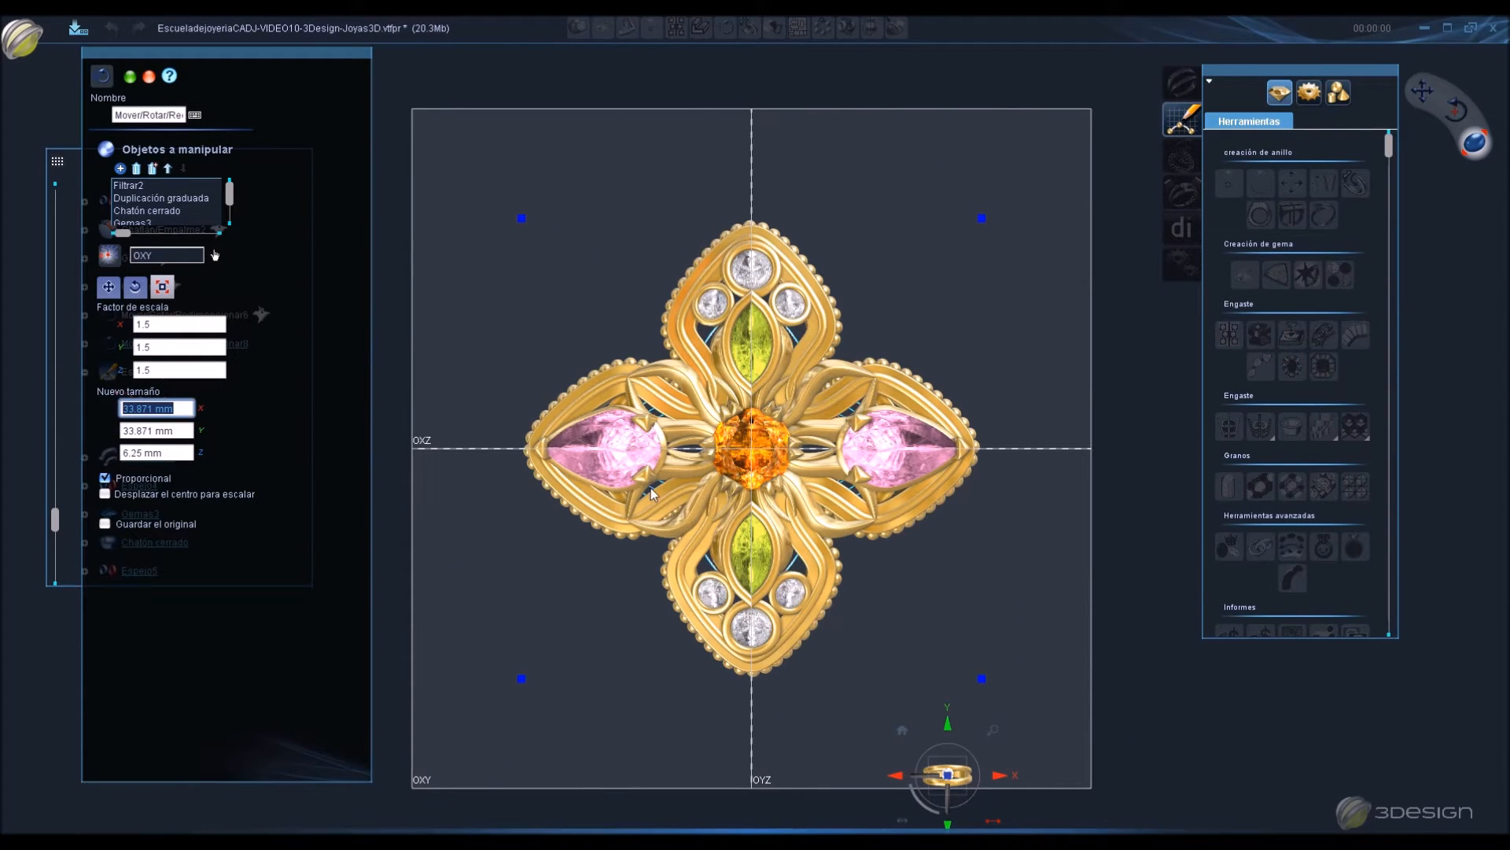
{"action": "key", "text": "Return"}
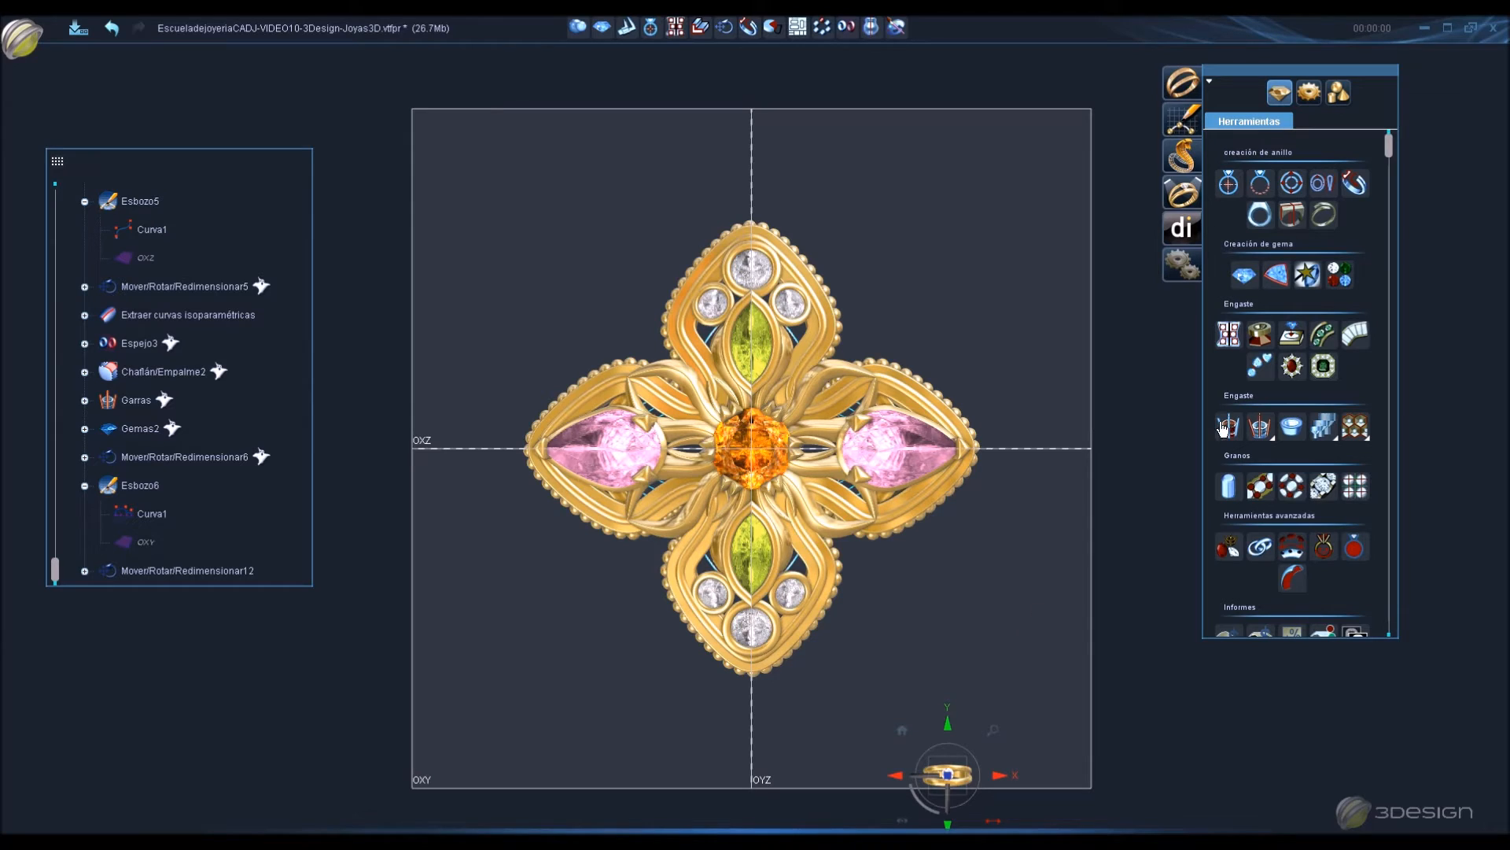
{"action": "key", "text": "ctrl+s"}
Examine the enlarged jewel in perspective and from the side to check its petals and stone settings.
{"action": "left_click", "coordinate": [902, 730]}
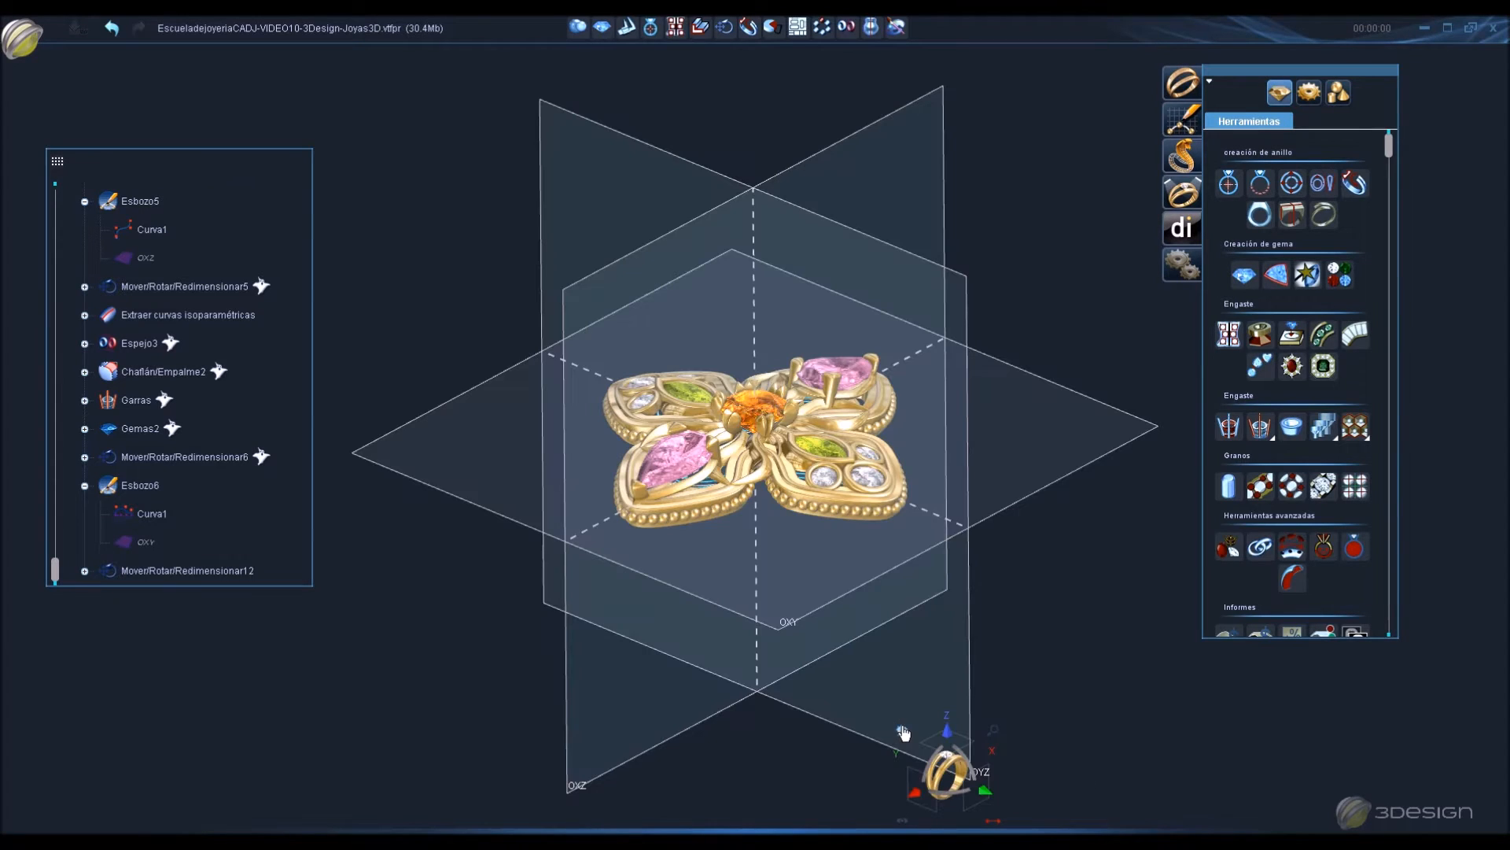
{"action": "scroll", "coordinate": [873, 530], "scroll_direction": "down", "scroll_amount": 4}
{"action": "scroll", "coordinate": [881, 522], "scroll_direction": "up", "scroll_amount": 7}
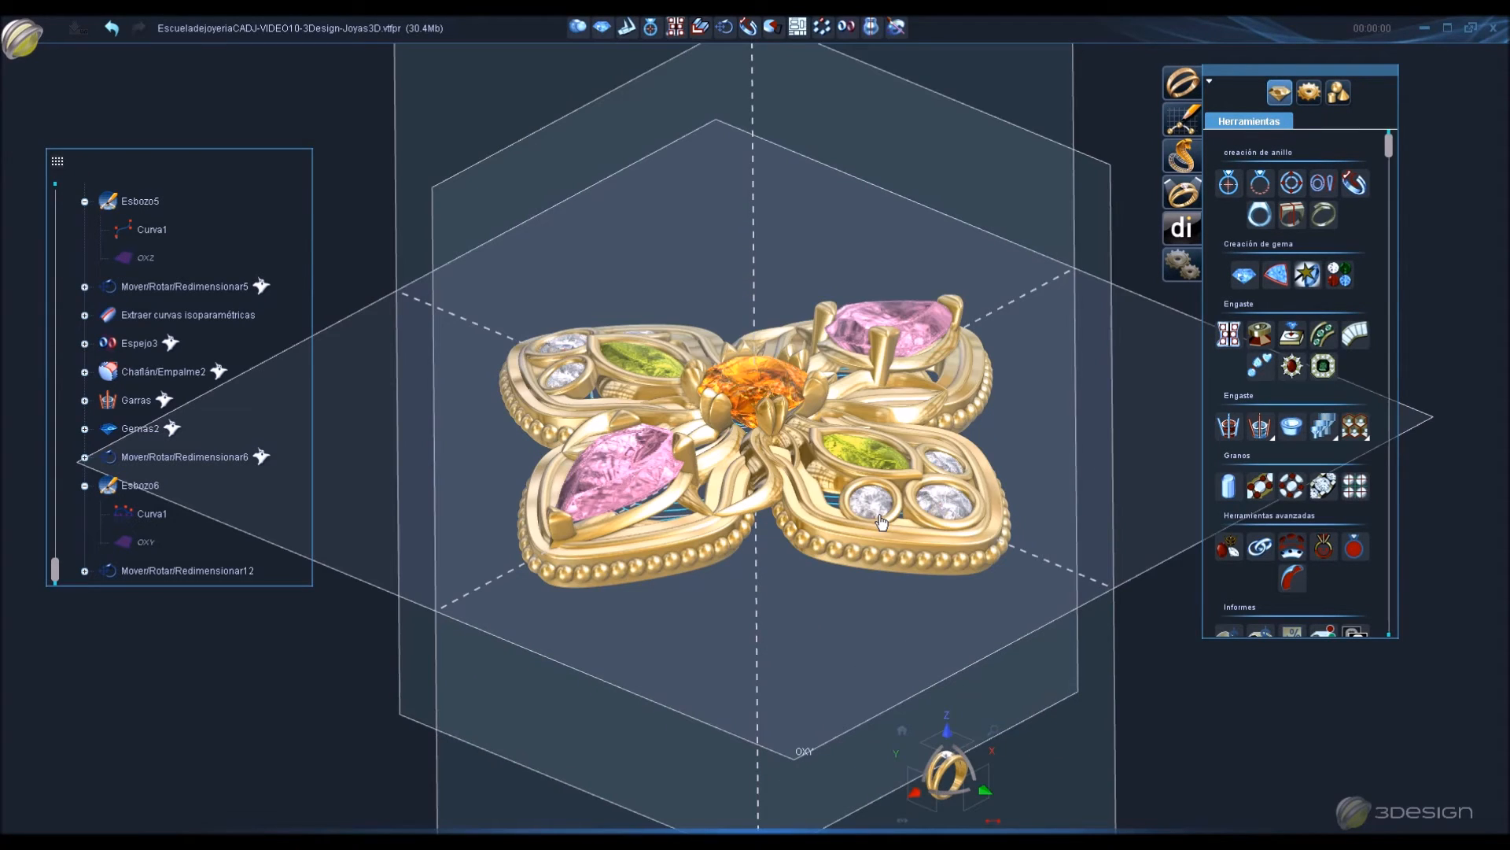
{"action": "left_click", "coordinate": [902, 732]}
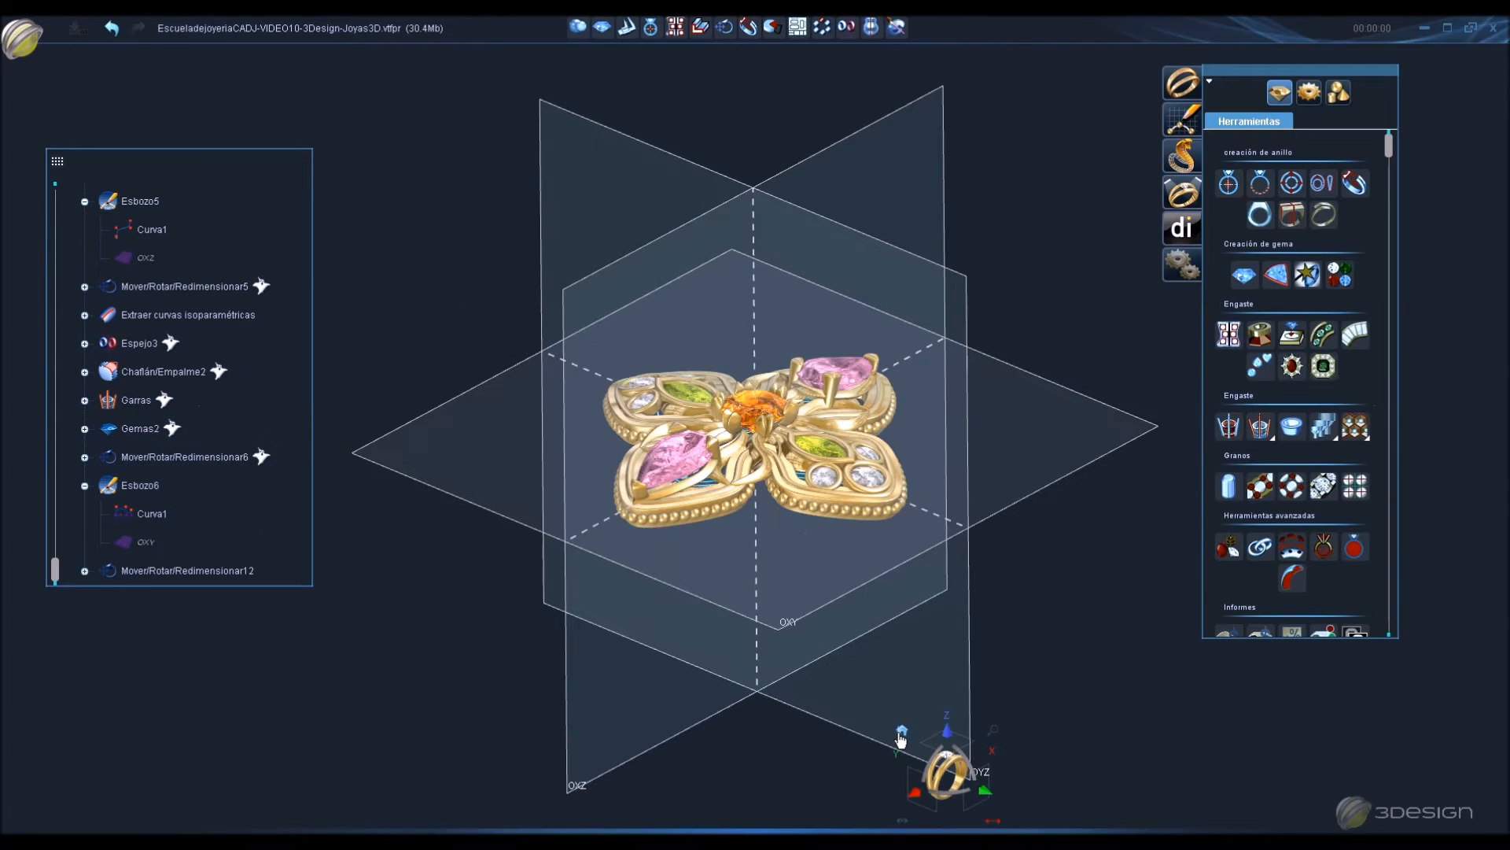
{"action": "middle_click_drag", "start_coordinate": [1109, 393], "coordinate": [724, 350]}
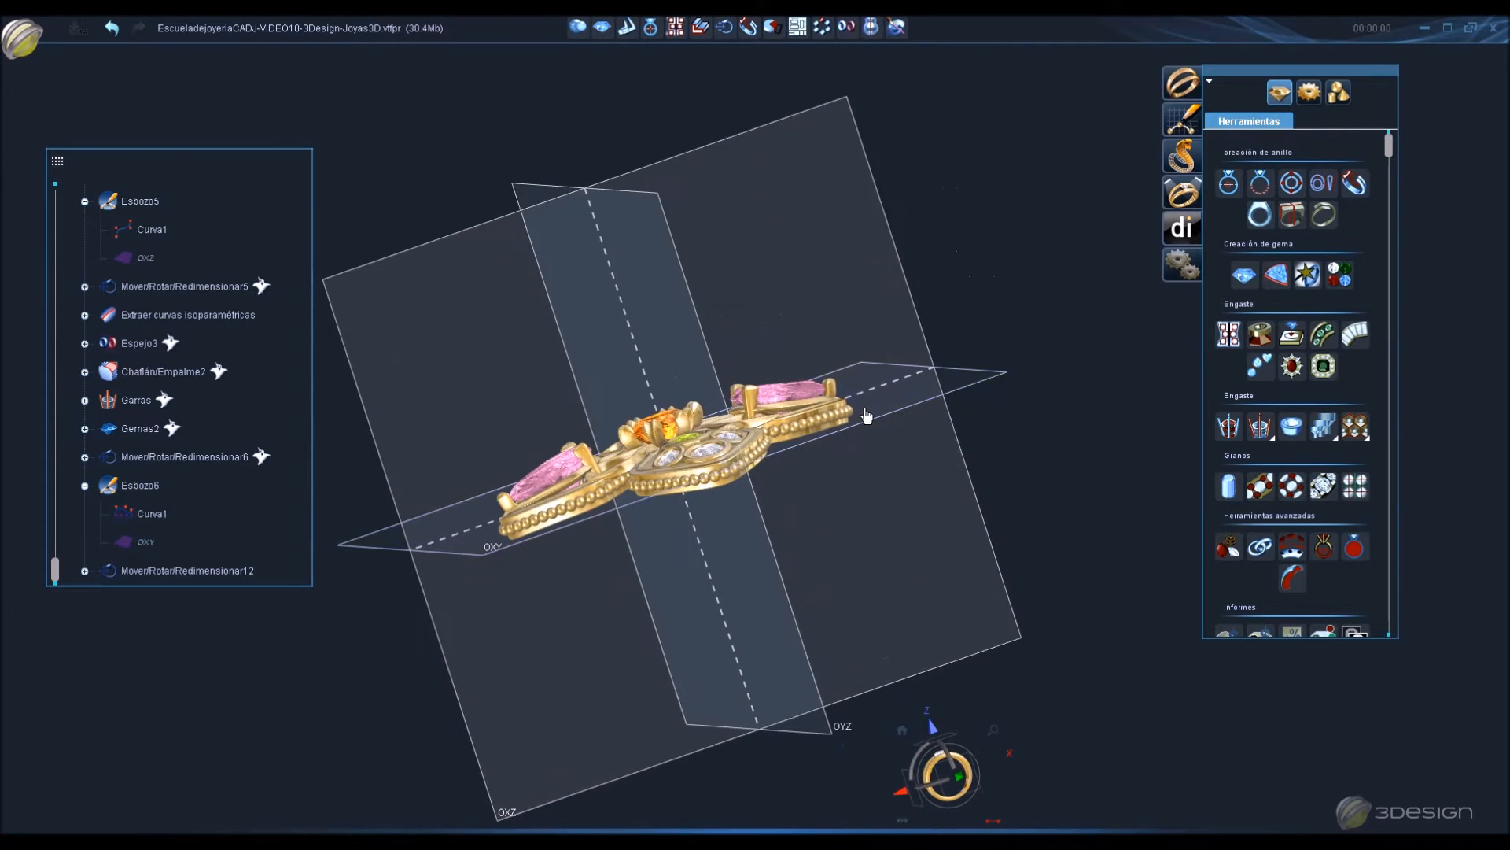
{"action": "scroll", "coordinate": [941, 541], "scroll_direction": "up", "scroll_amount": 5}
{"action": "middle_click_drag", "start_coordinate": [941, 541], "coordinate": [778, 475]}
{"action": "left_click", "coordinate": [956, 775]}
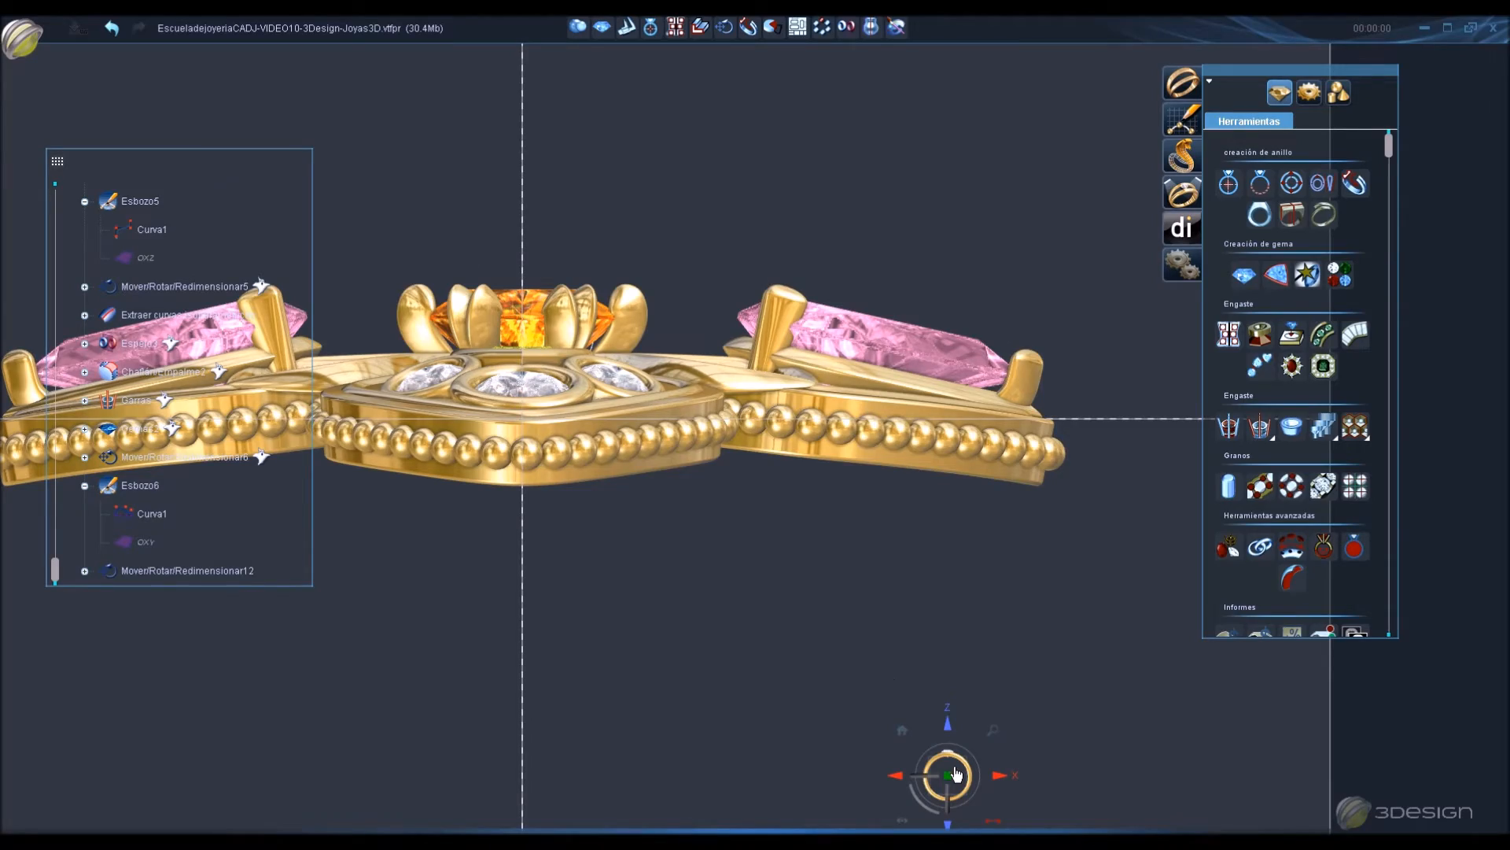
{"action": "scroll", "coordinate": [815, 568], "scroll_direction": "down", "scroll_amount": 3}
{"action": "middle_click_drag", "start_coordinate": [701, 452], "coordinate": [894, 460]}
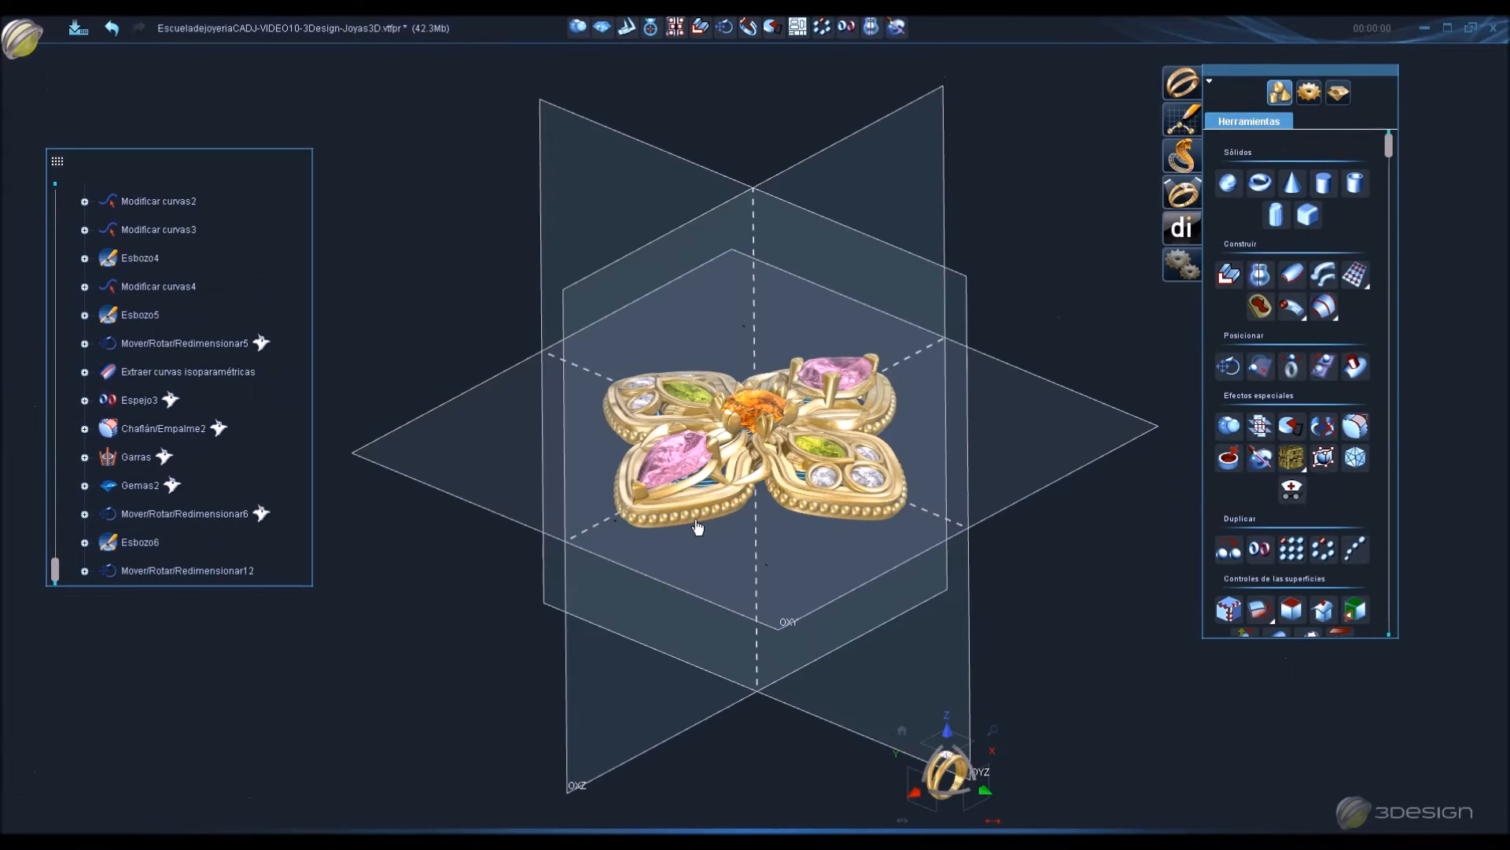
Start a transformed copy of the whole jewel with the original kept, rotated 90° about the X axis.
{"action": "left_click", "coordinate": [697, 527]}
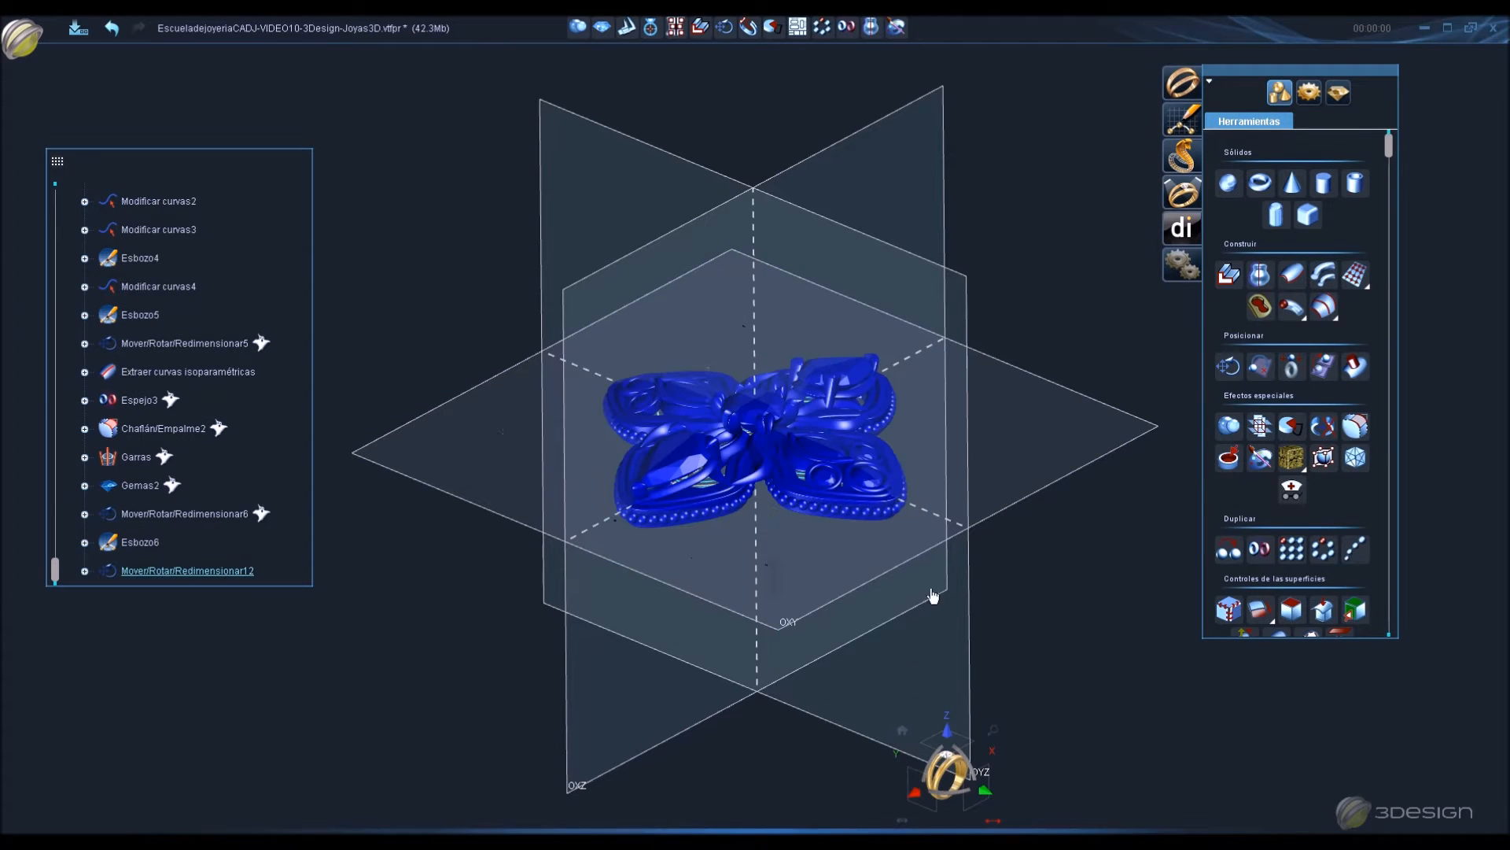
{"action": "left_click", "coordinate": [725, 30]}
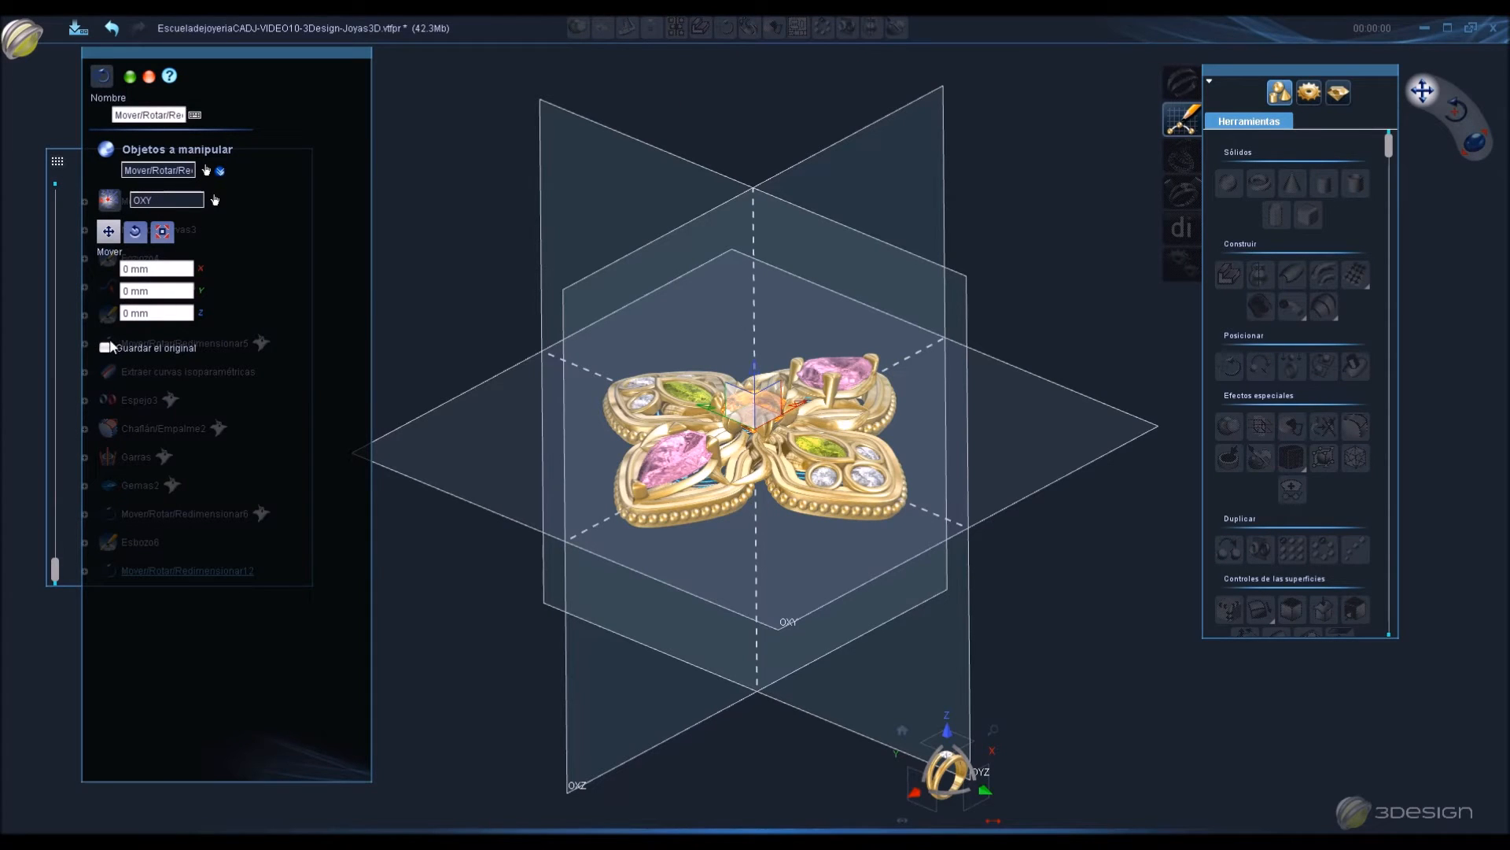
{"action": "left_click", "coordinate": [135, 230]}
{"action": "left_click_drag", "start_coordinate": [689, 325], "coordinate": [784, 377]}
{"action": "double_click", "coordinate": [164, 256]}
{"action": "type", "text": "90"}
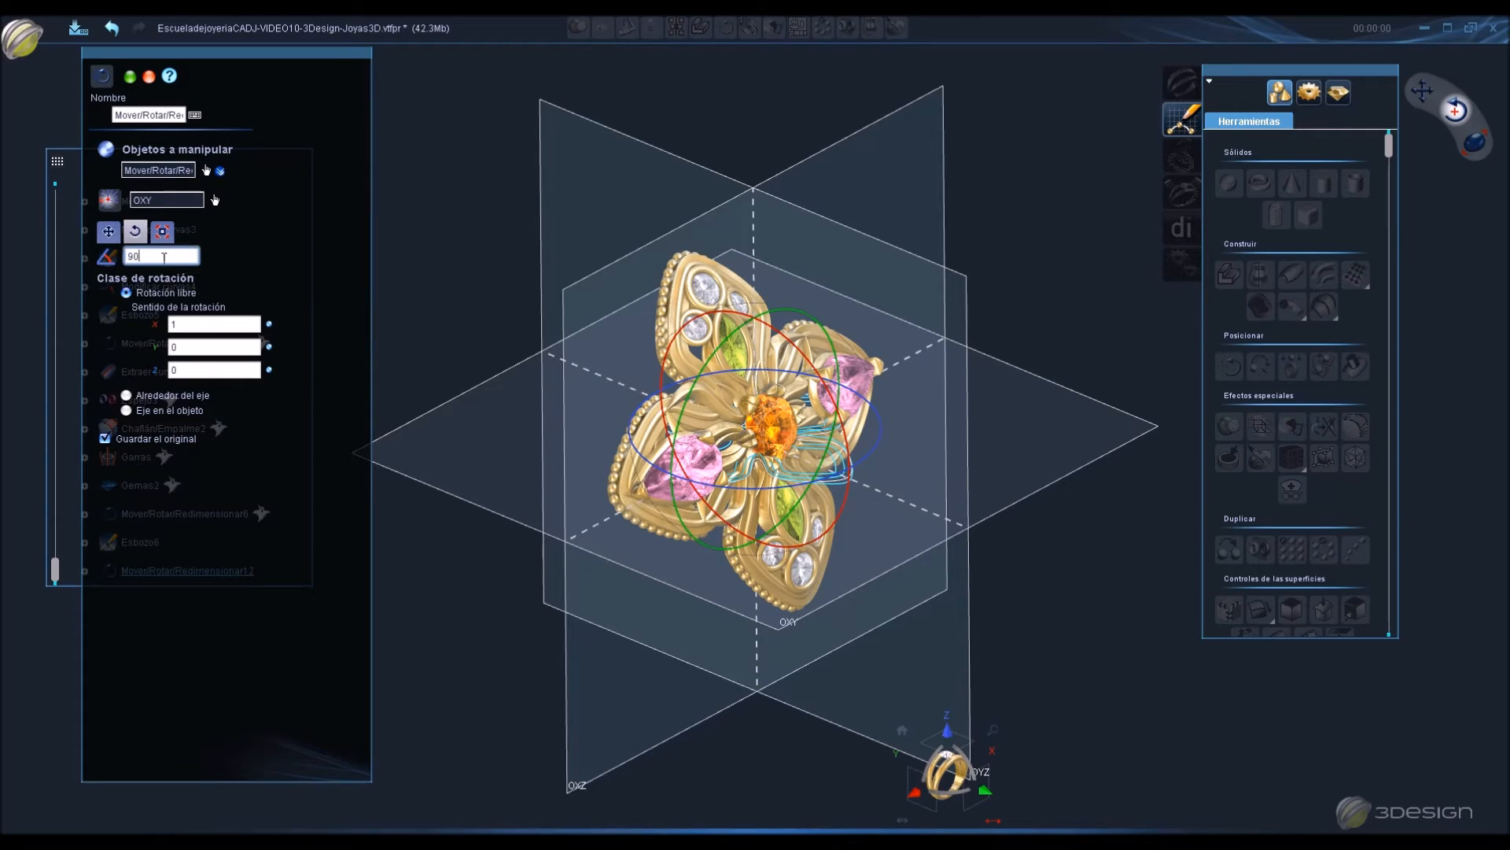
Scale the upright jewel copy proportionally to 0.667, create it, and hide the larger flat original.
{"action": "left_click", "coordinate": [161, 232]}
{"action": "double_click", "coordinate": [196, 270]}
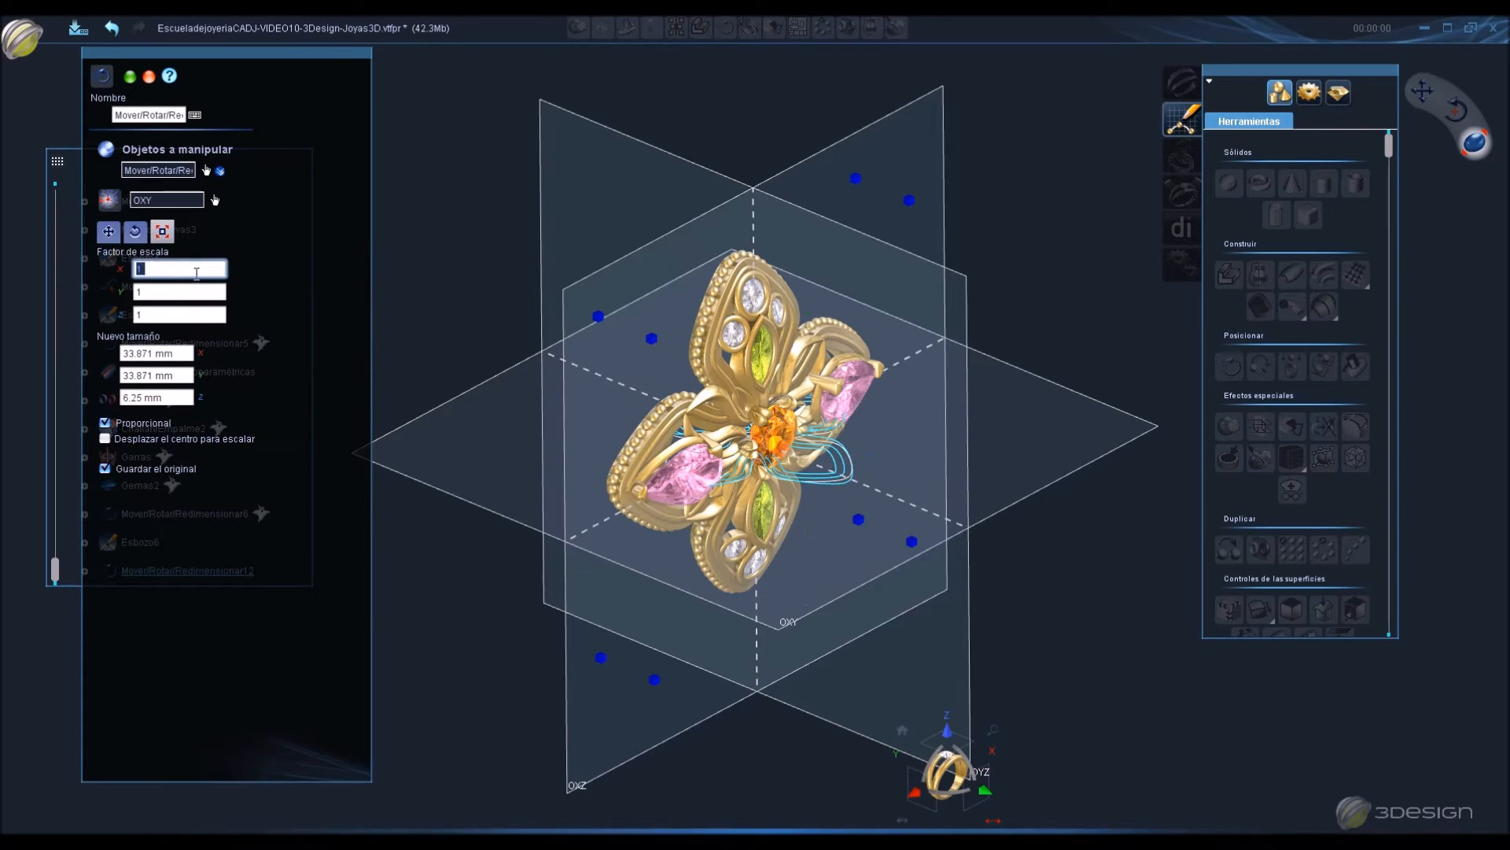
{"action": "double_click", "coordinate": [200, 313]}
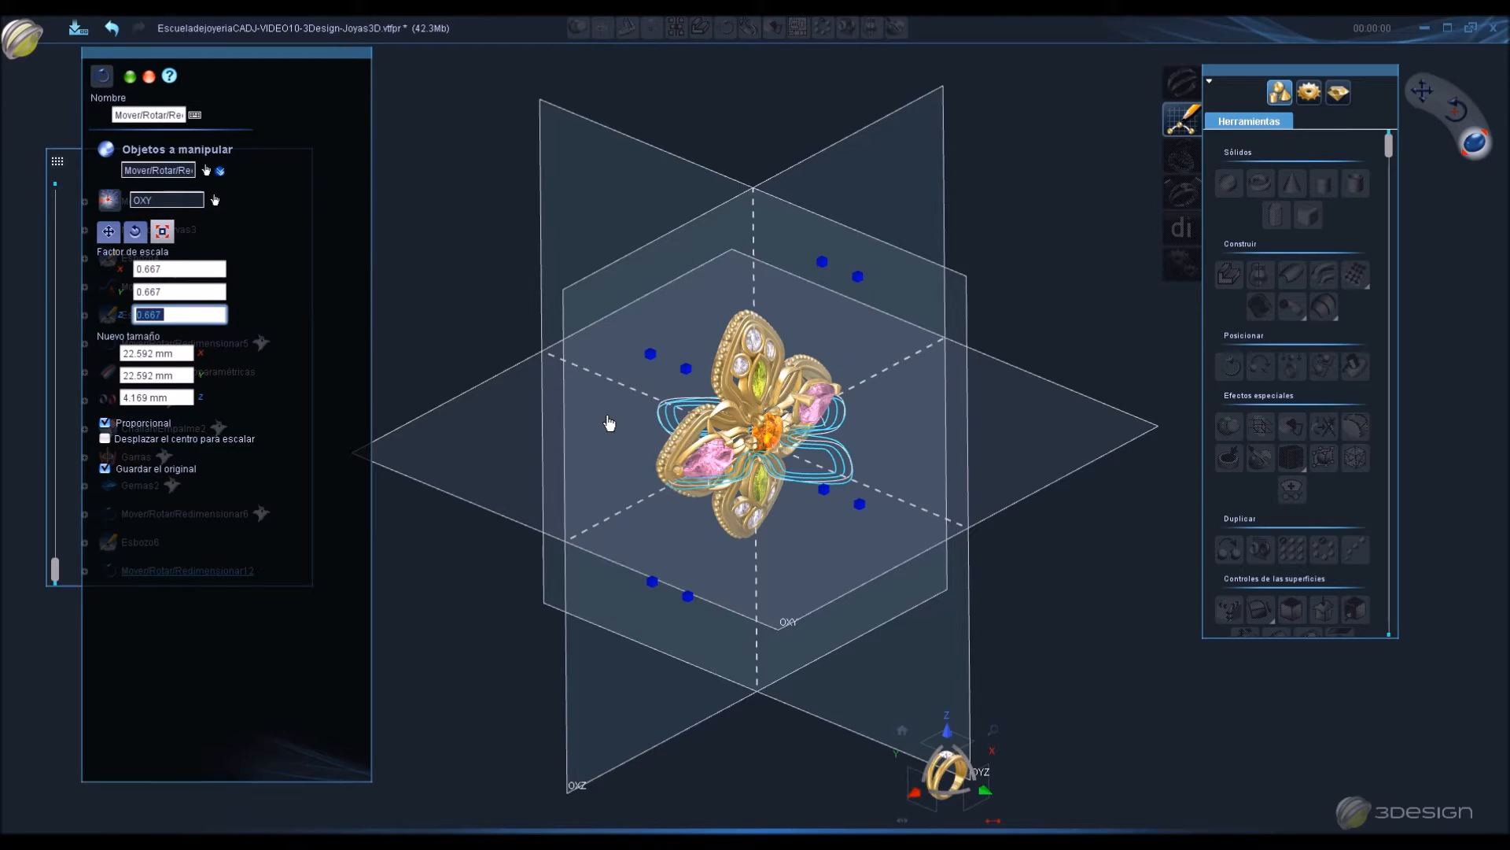
{"action": "key", "text": "Return"}
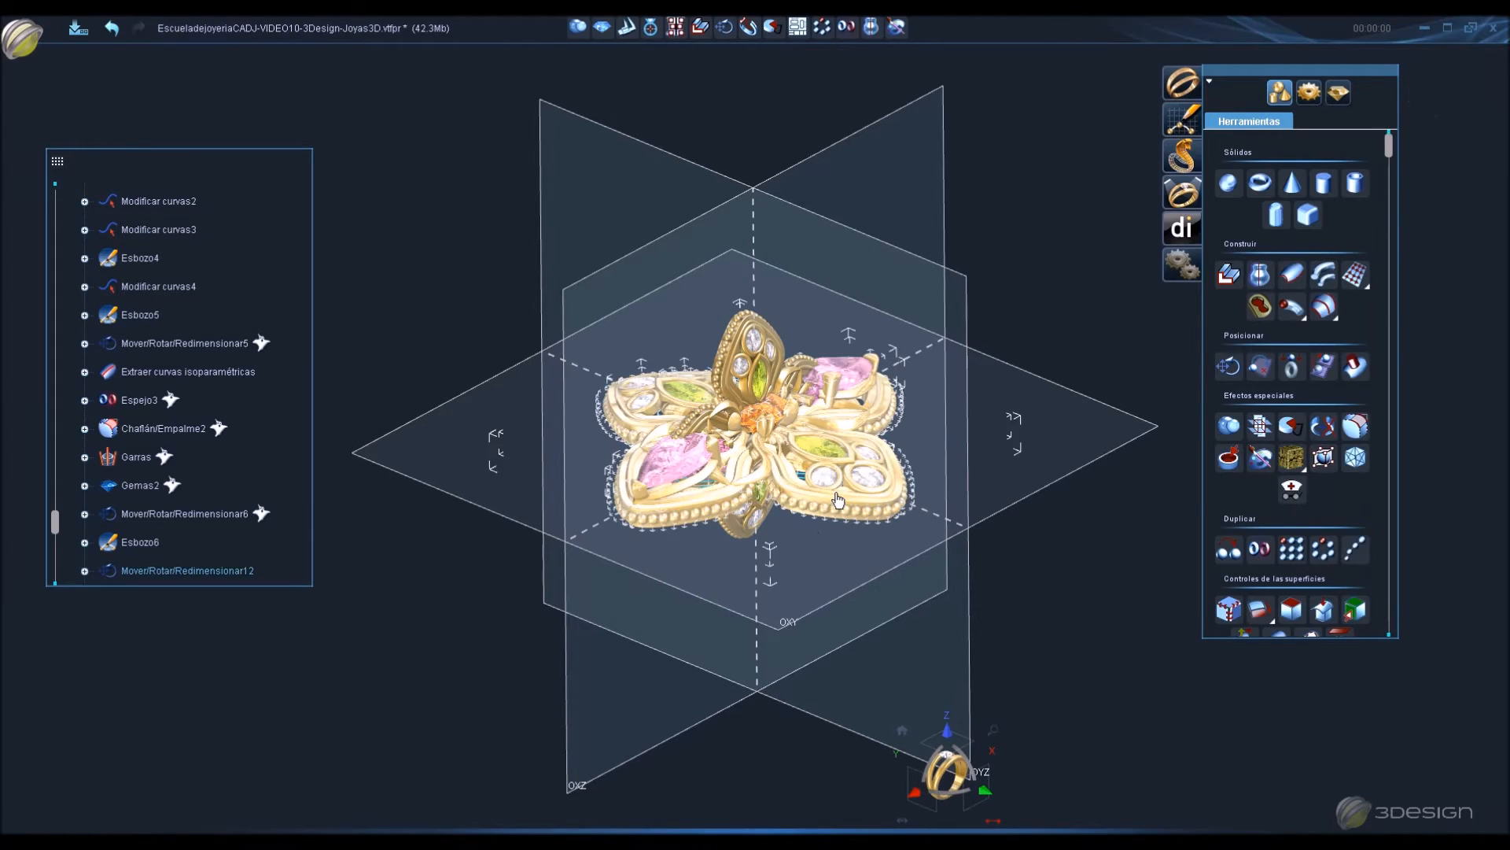
{"action": "right_click", "coordinate": [840, 494]}
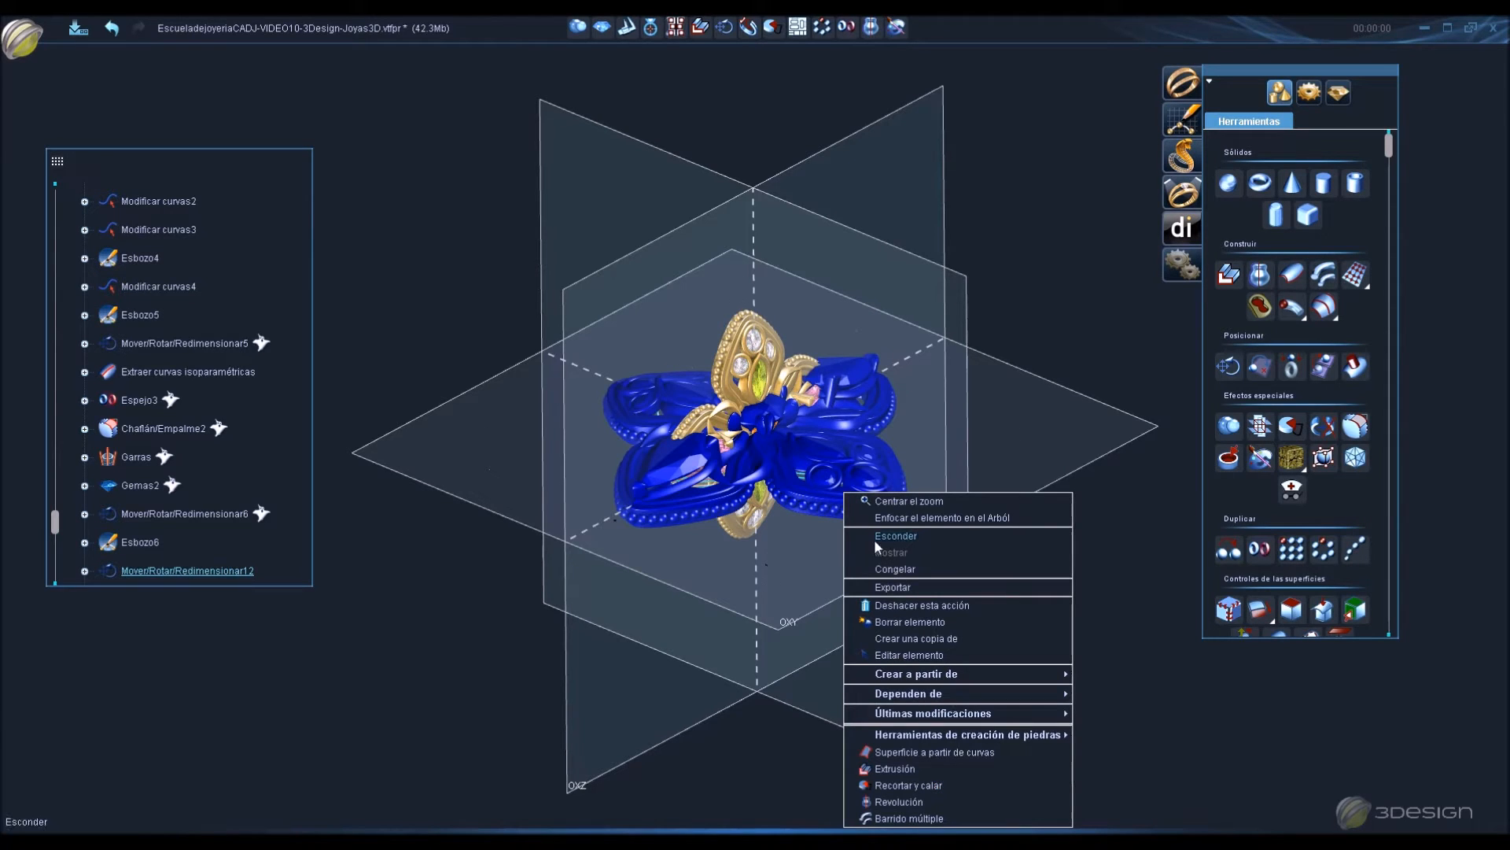
{"action": "left_click", "coordinate": [875, 536]}
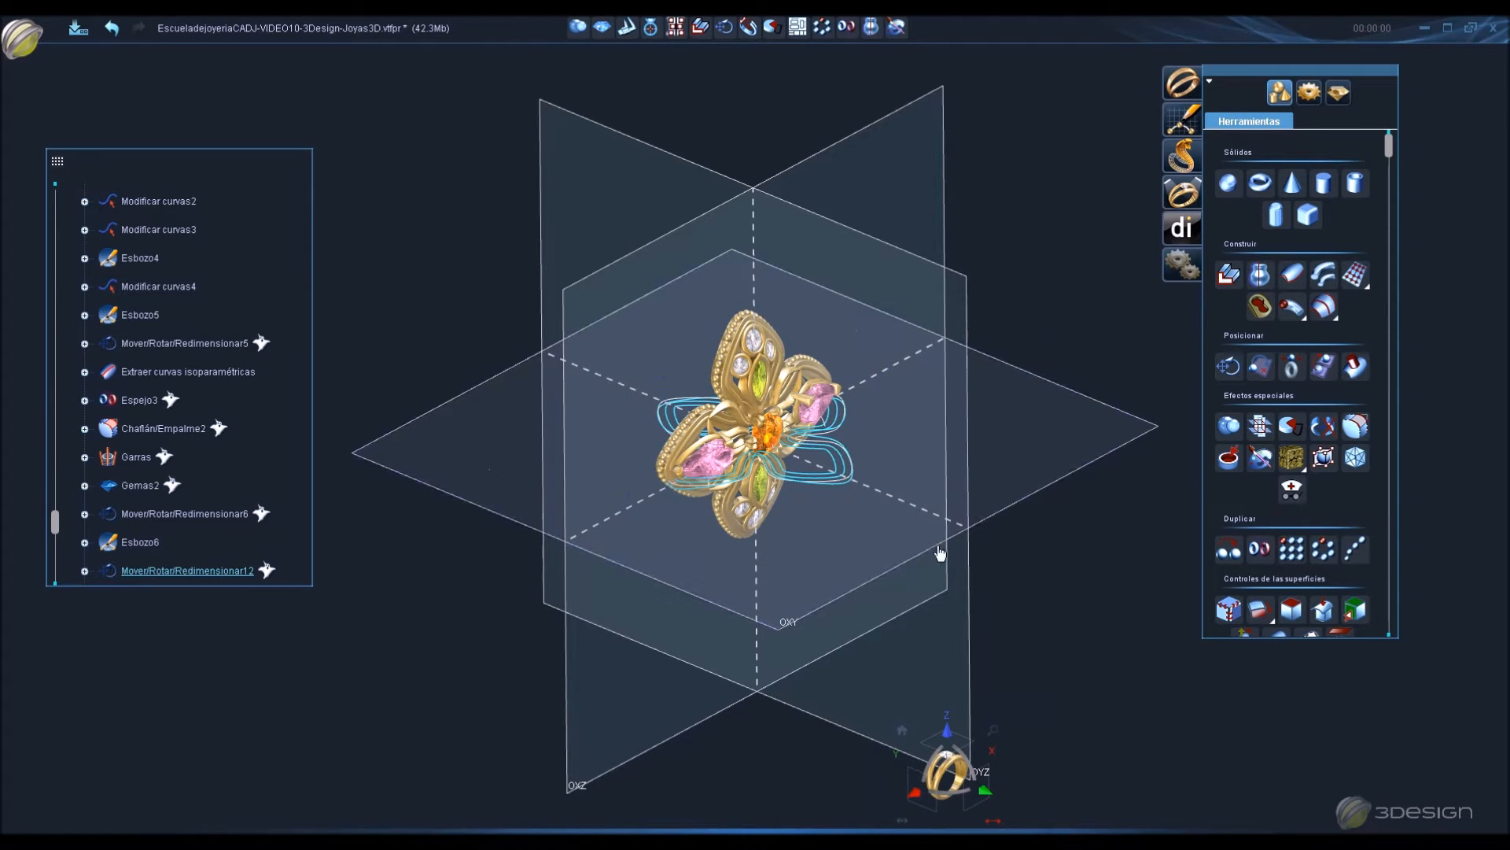
Start a yellow gold torus in the OXZ plane above the upright jewel and set its centre to X 0 mm.
{"action": "scroll", "coordinate": [902, 525], "scroll_direction": "down", "scroll_amount": 3}
{"action": "scroll", "coordinate": [901, 525], "scroll_direction": "up", "scroll_amount": 6}
{"action": "middle_click_drag", "start_coordinate": [1020, 569], "coordinate": [803, 558]}
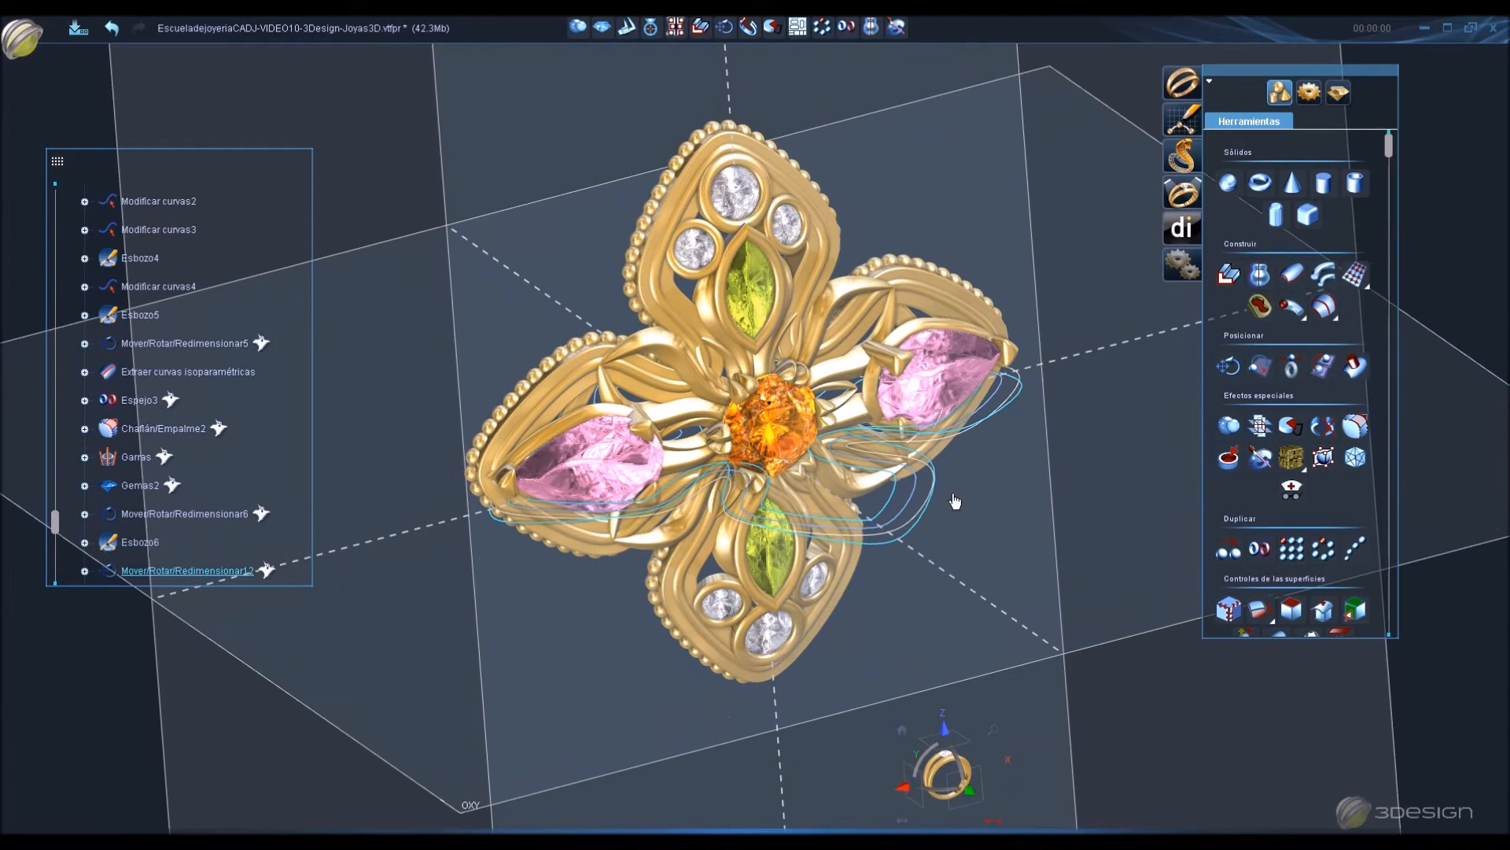
{"action": "scroll", "coordinate": [973, 499], "scroll_direction": "down", "scroll_amount": 5}
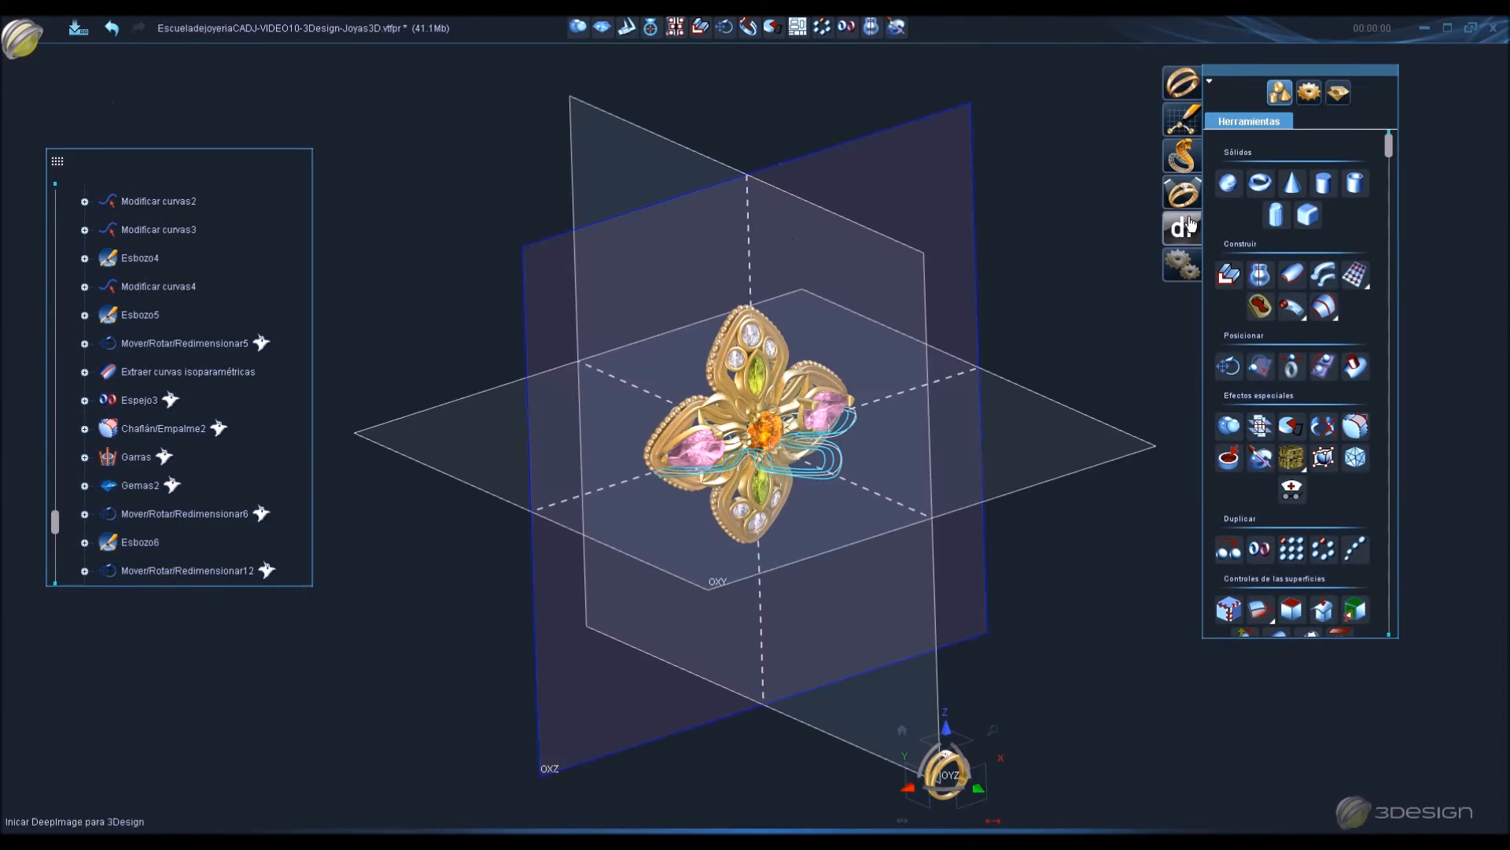
{"action": "left_click", "coordinate": [1261, 189]}
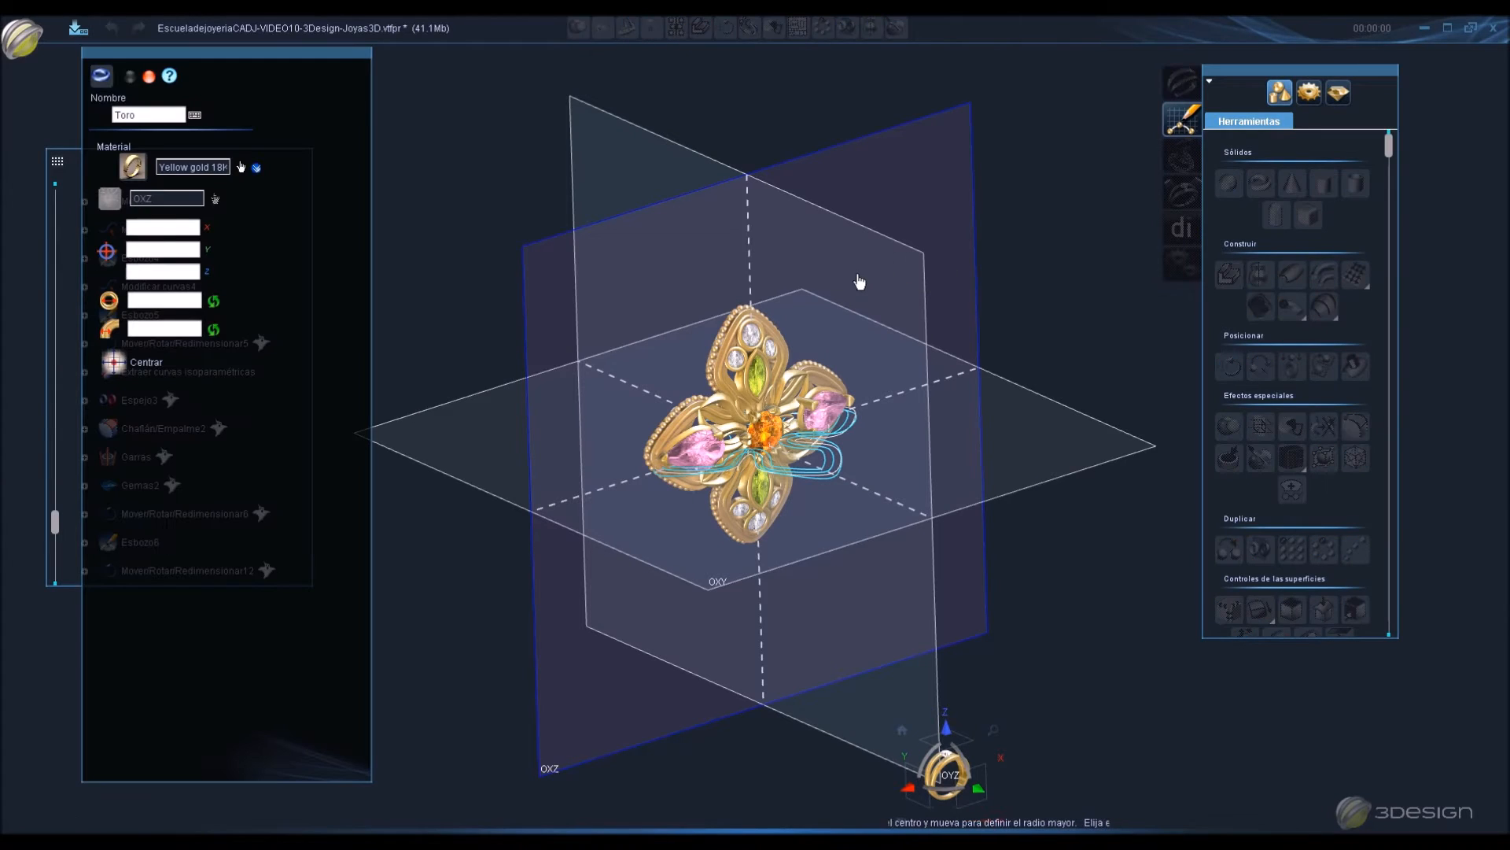
{"action": "left_click", "coordinate": [871, 277]}
{"action": "left_click", "coordinate": [874, 278]}
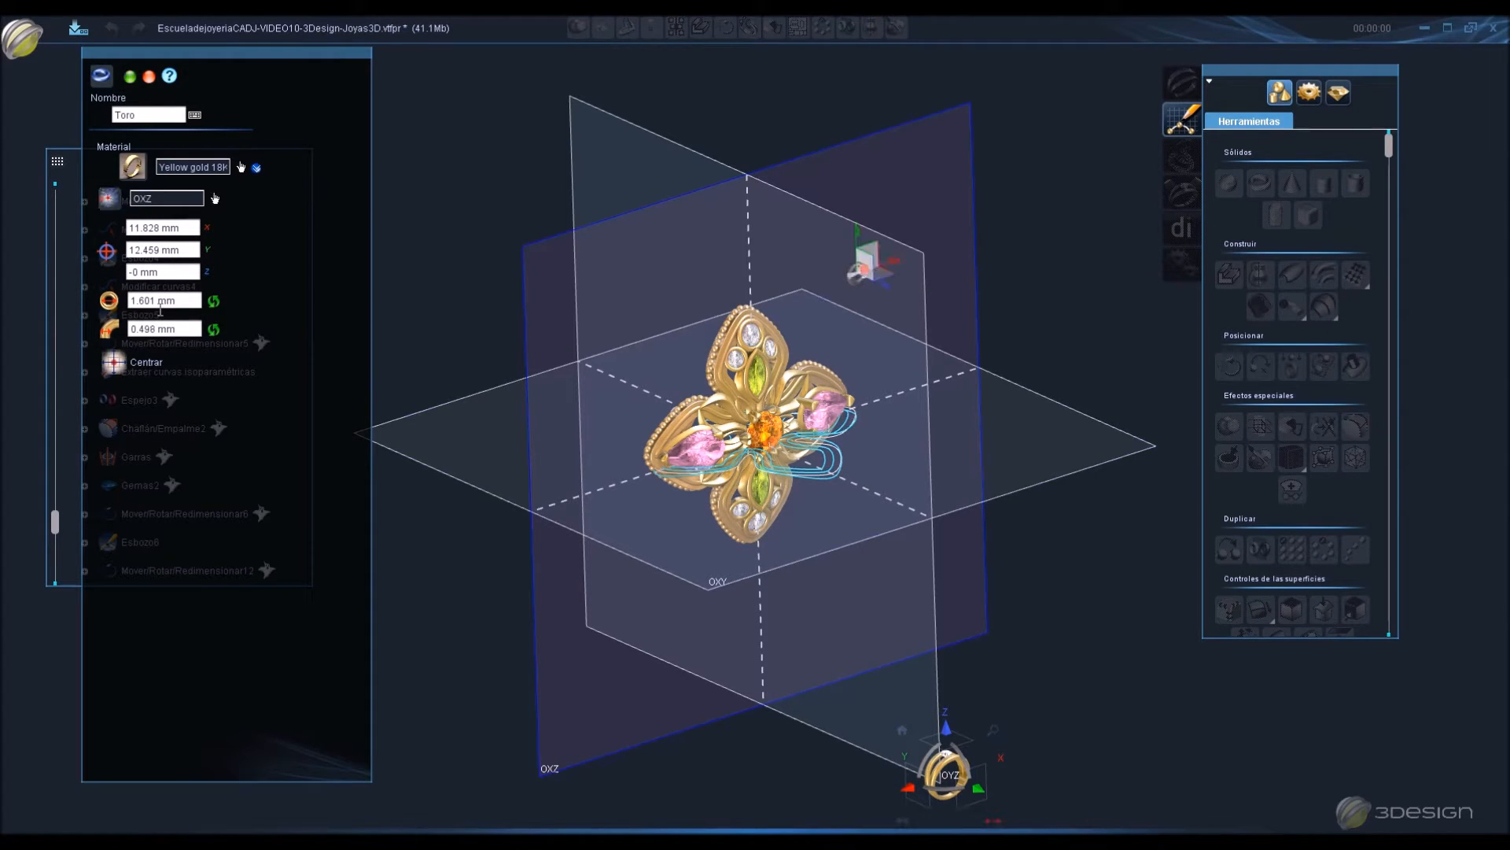
{"action": "left_click", "coordinate": [188, 250]}
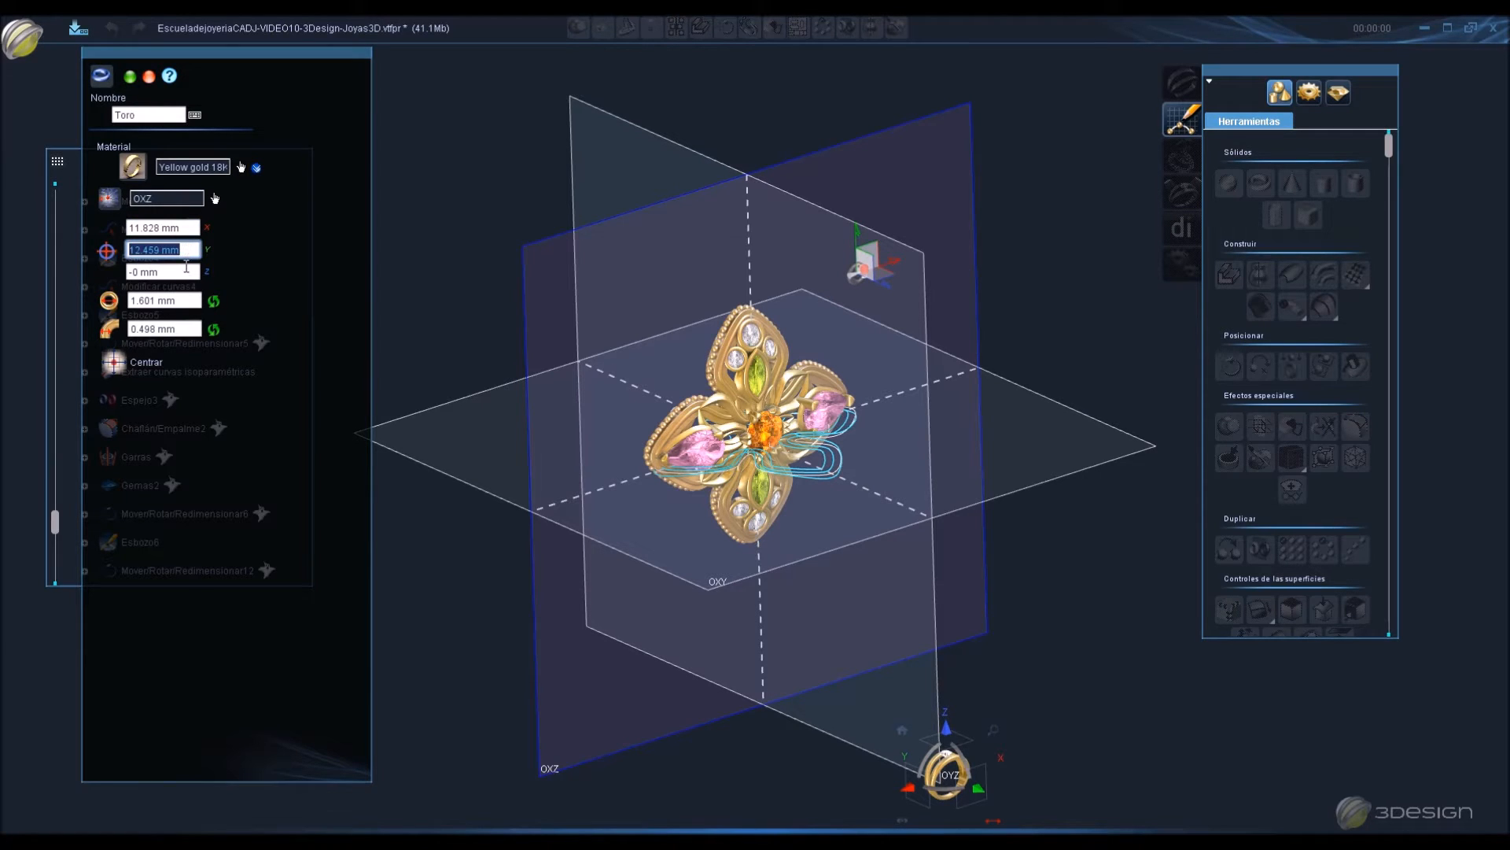
{"action": "left_click", "coordinate": [192, 227]}
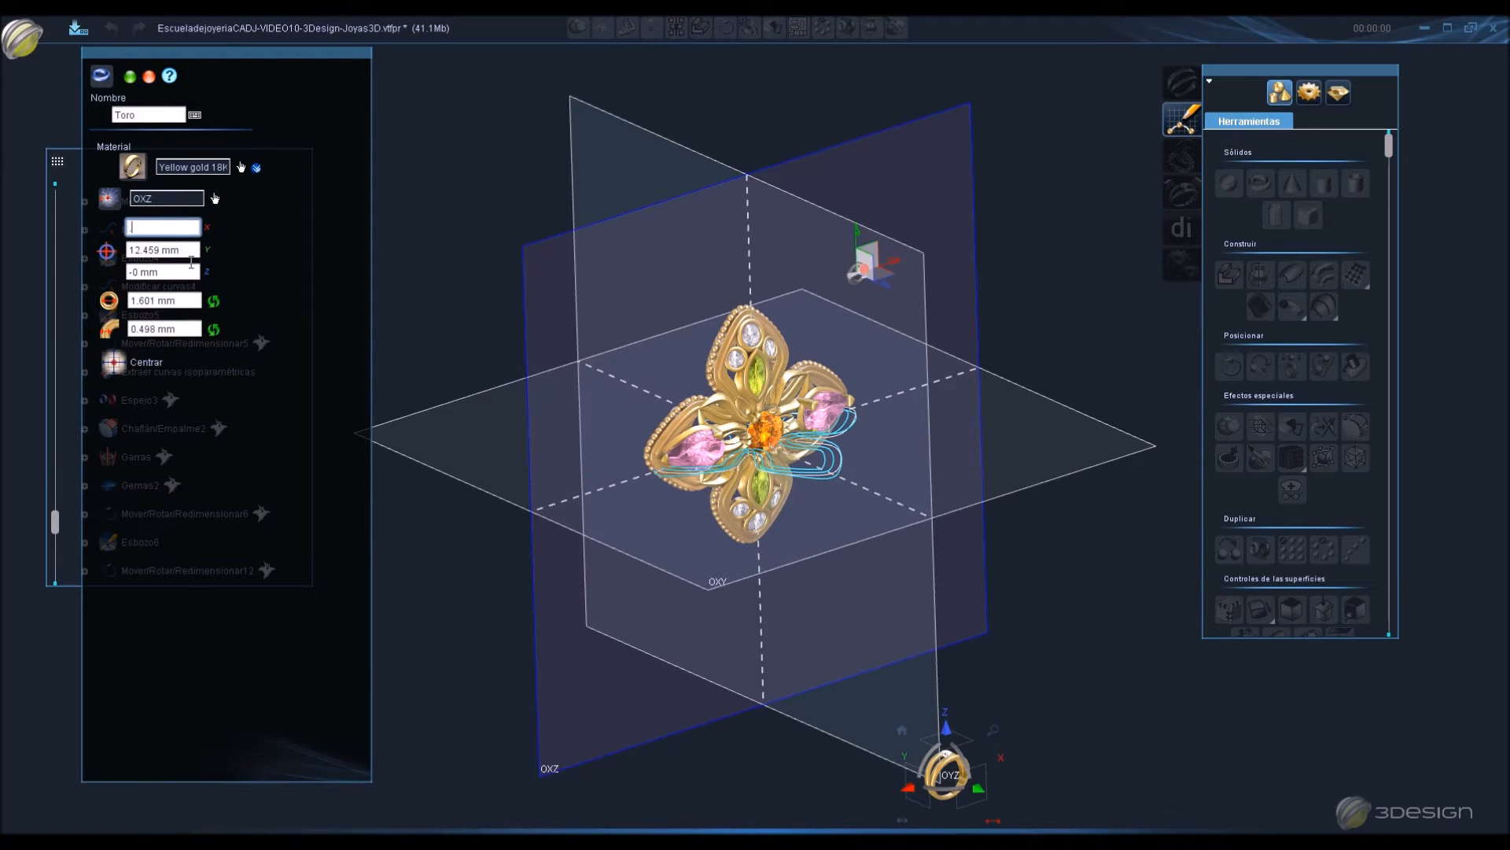
{"action": "left_click", "coordinate": [193, 250]}
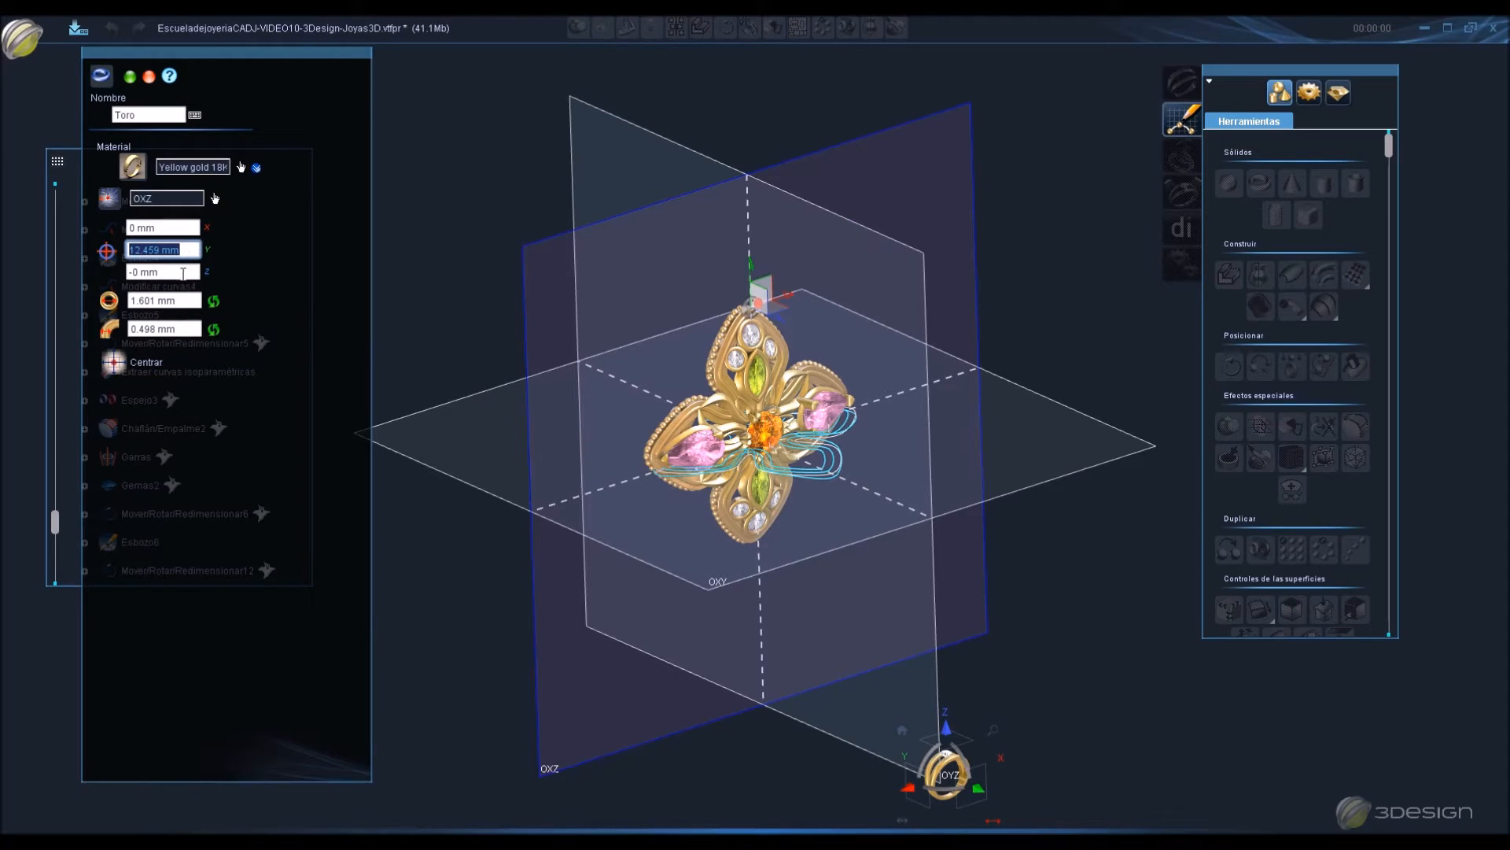
Set the torus's tube size to 0.6 mm and its centre height to Y 13 mm.
{"action": "left_click", "coordinate": [187, 302]}
{"action": "left_click", "coordinate": [191, 325]}
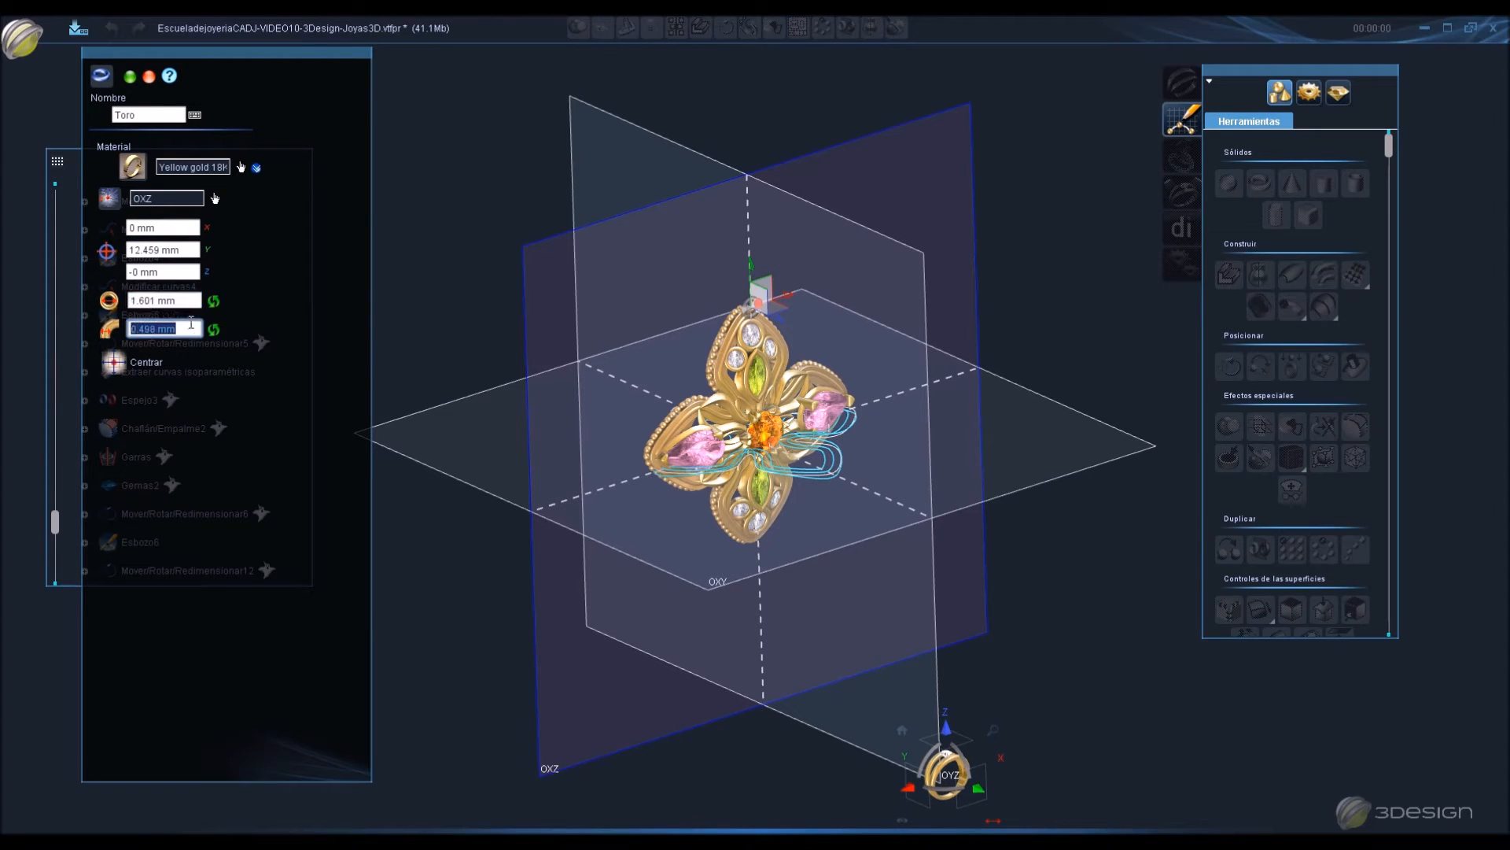
{"action": "type", "text": "0.6"}
{"action": "left_click", "coordinate": [180, 302]}
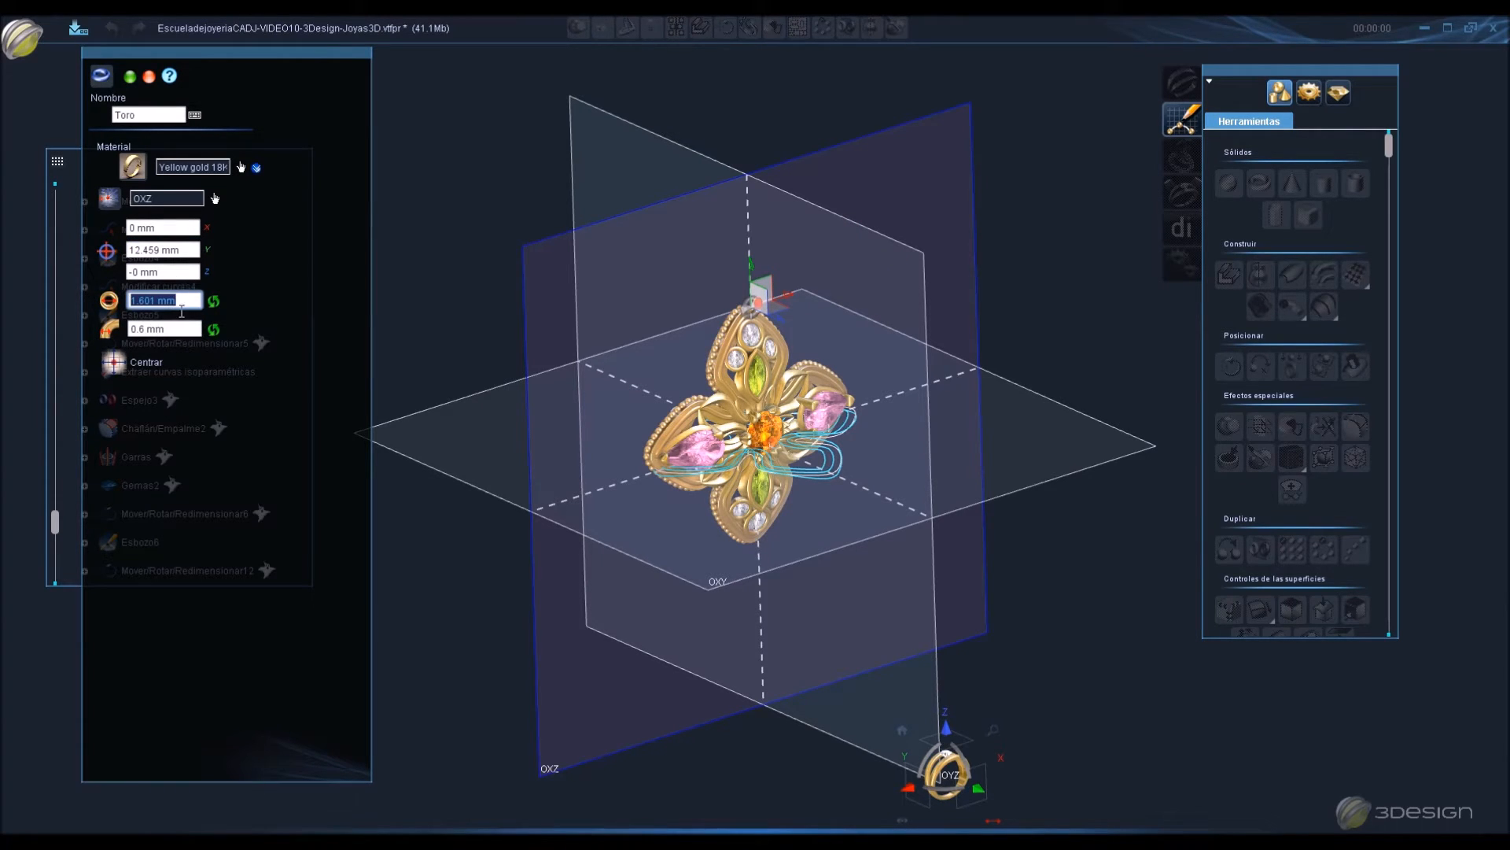
{"action": "left_click", "coordinate": [193, 249]}
{"action": "type", "text": "13"}
{"action": "left_click", "coordinate": [186, 299]}
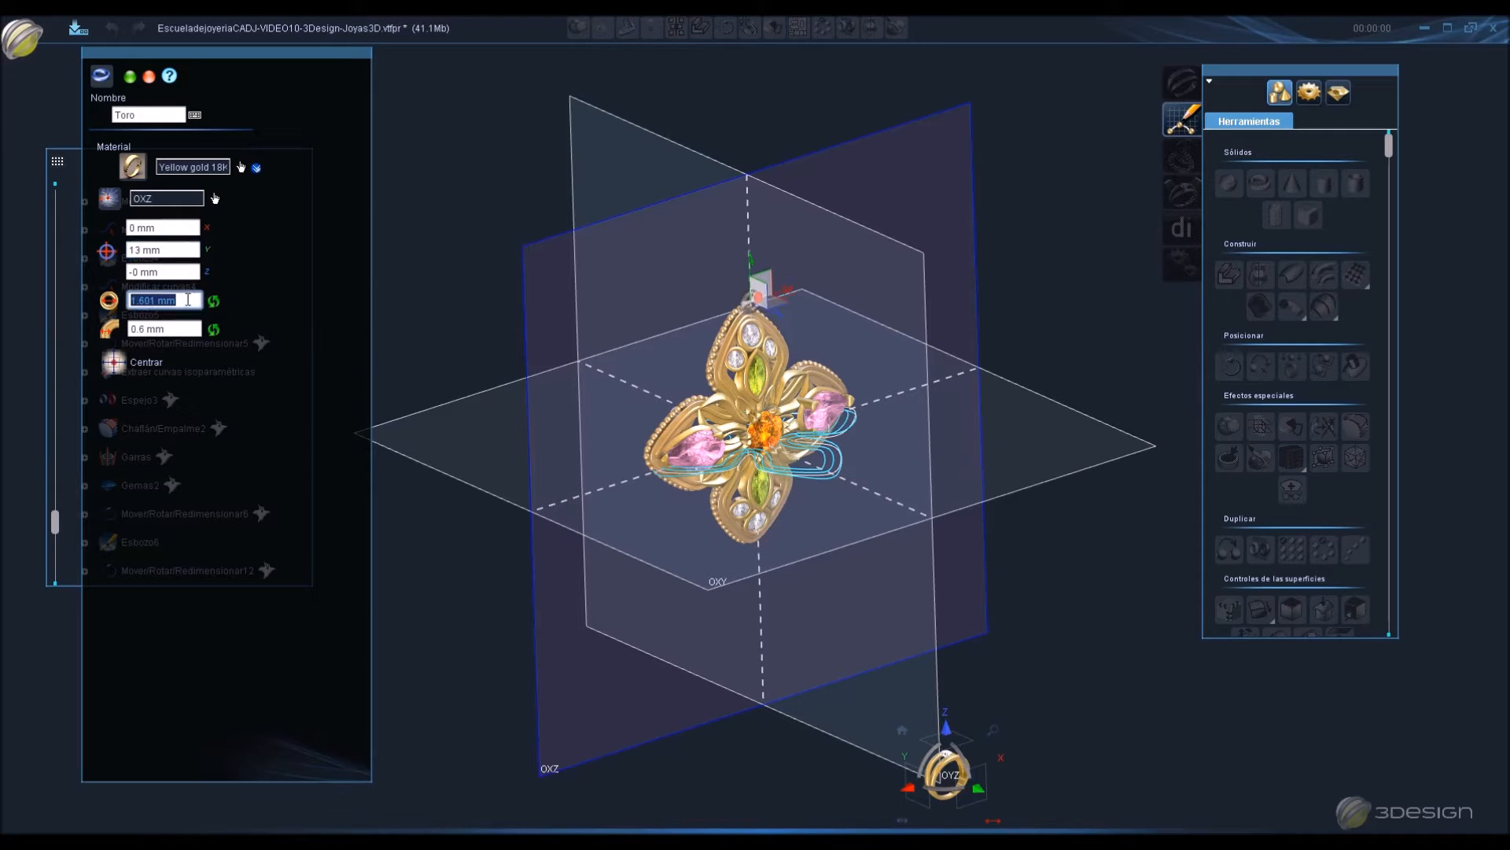
Move the torus down and back onto the rear of the upper petal's tip, at about Y 12.2 mm, Z -1.9 mm.
{"action": "scroll", "coordinate": [747, 338], "scroll_direction": "down", "scroll_amount": 5}
{"action": "scroll", "coordinate": [748, 338], "scroll_direction": "up", "scroll_amount": 7}
{"action": "middle_click_drag", "start_coordinate": [550, 610], "coordinate": [795, 205]}
{"action": "scroll", "coordinate": [775, 425], "scroll_direction": "up", "scroll_amount": 5}
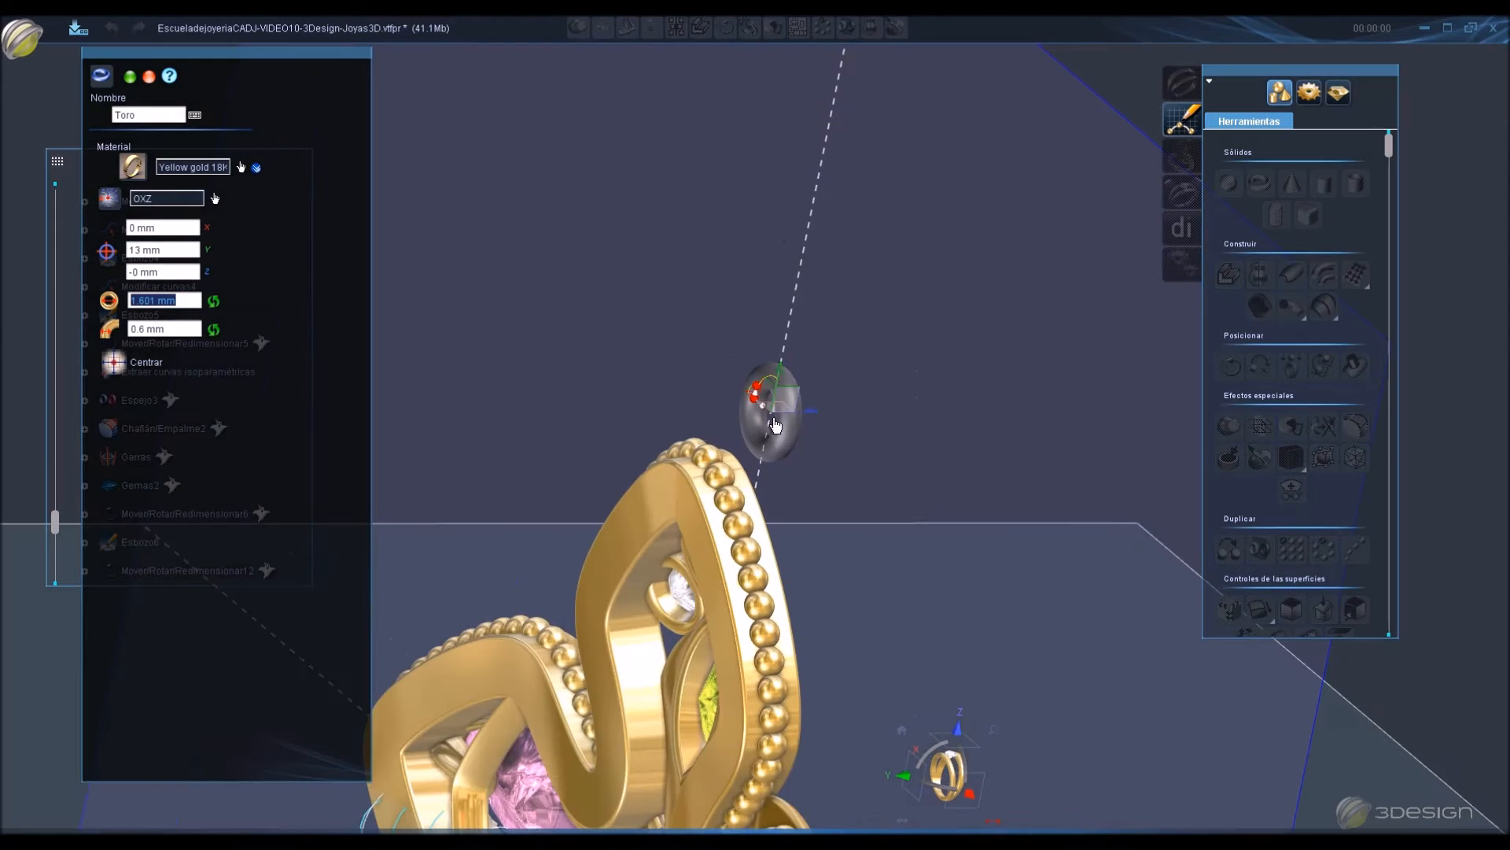
{"action": "left_click_drag", "start_coordinate": [730, 408], "coordinate": [687, 406]}
{"action": "left_click_drag", "start_coordinate": [724, 455], "coordinate": [734, 439]}
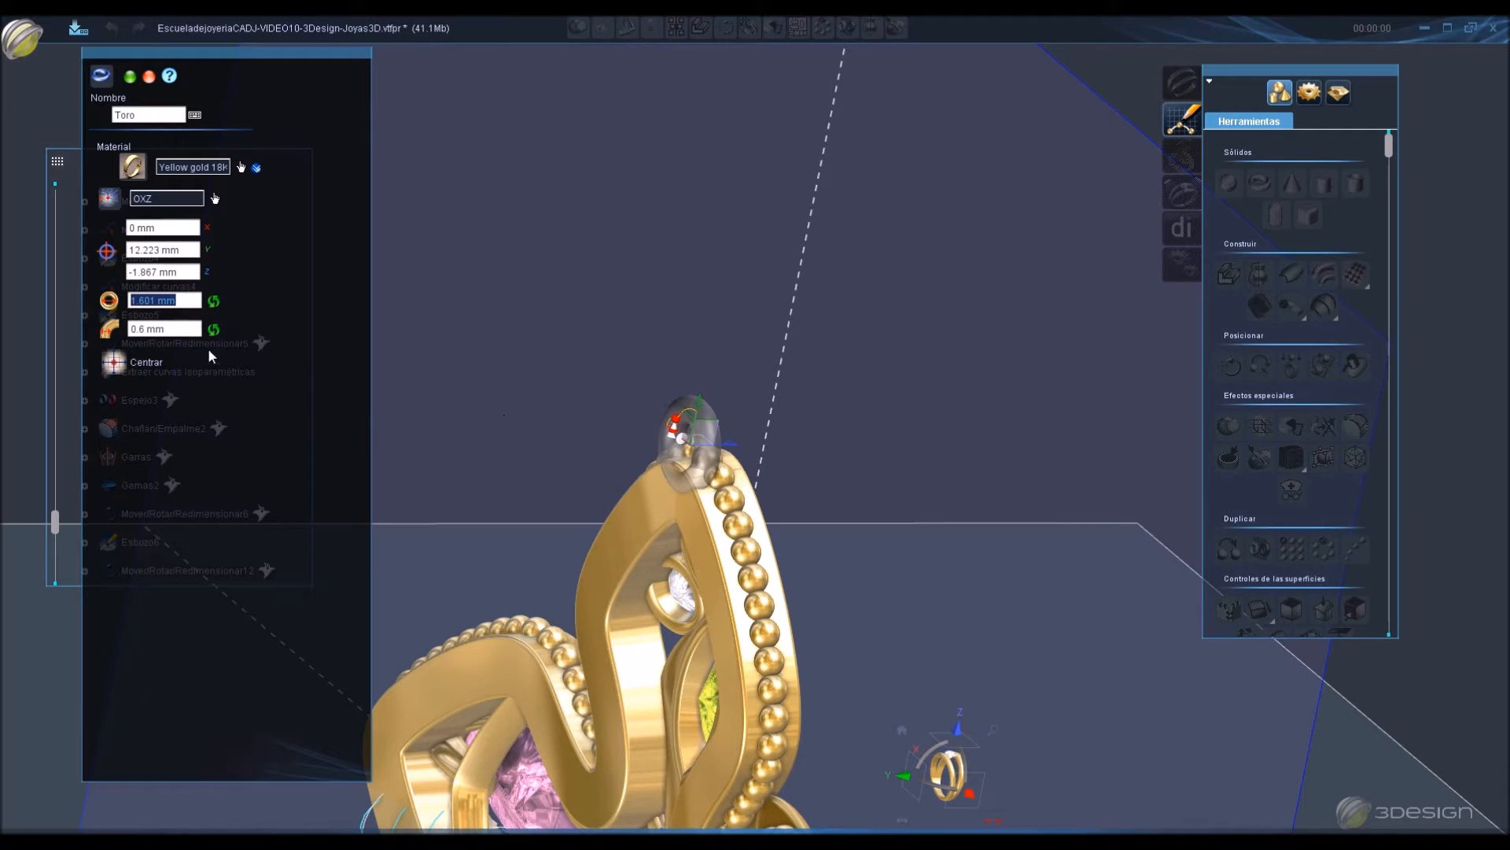
Set the torus's ring size to 2 mm and its tube size to 0.5 mm.
{"action": "type", "text": "2"}
{"action": "key", "text": "Tab"}
{"action": "type", "text": "0.5"}
{"action": "key", "text": "Return"}
Shift the torus slightly forward to about Z -1.7 mm, create it as the hanging loop, and save the file.
{"action": "left_click", "coordinate": [196, 270]}
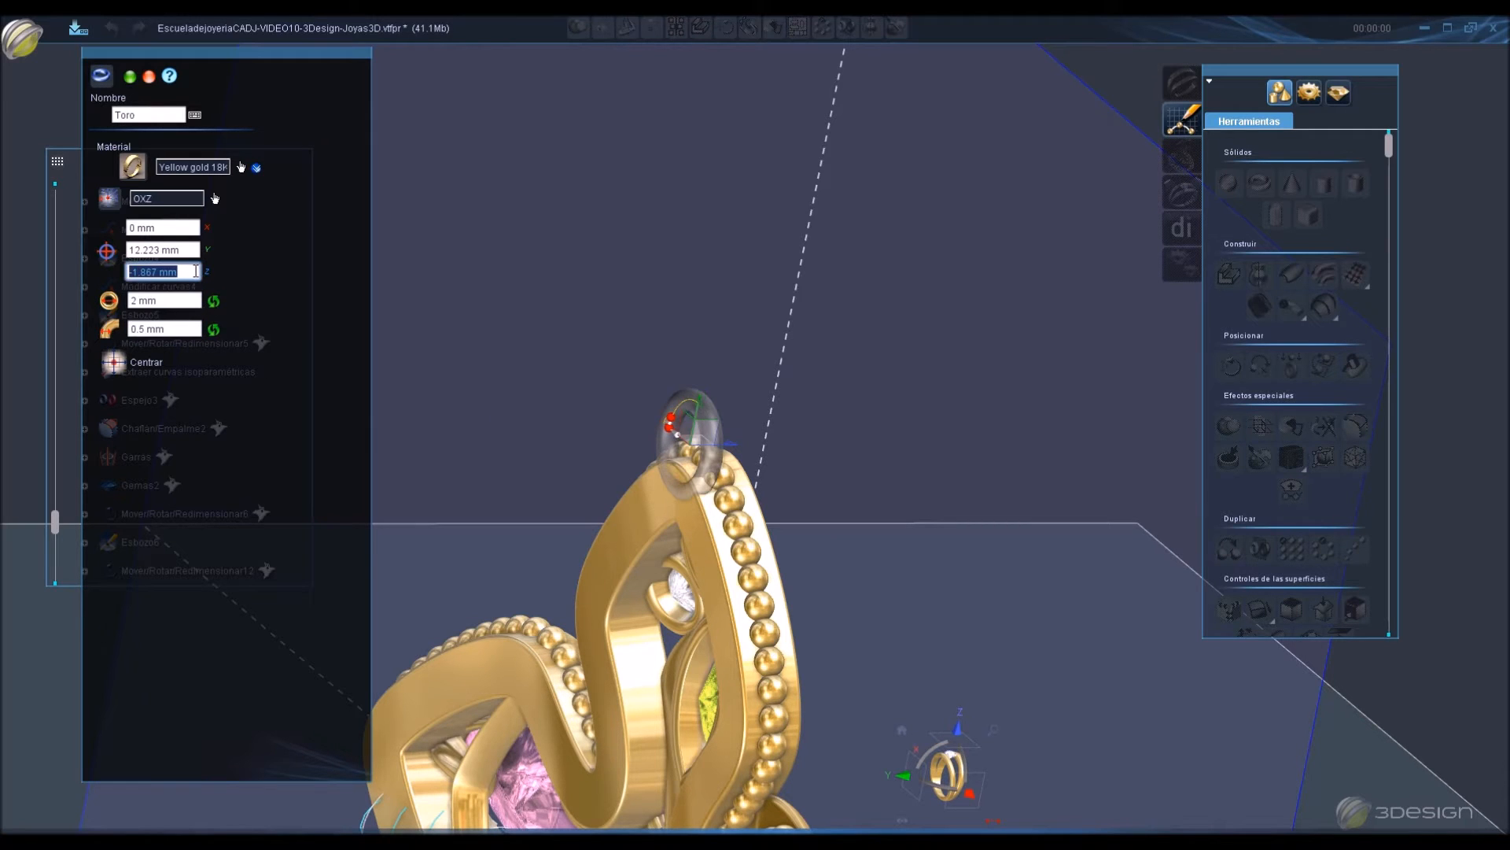
{"action": "middle_click_drag", "start_coordinate": [845, 511], "coordinate": [759, 503]}
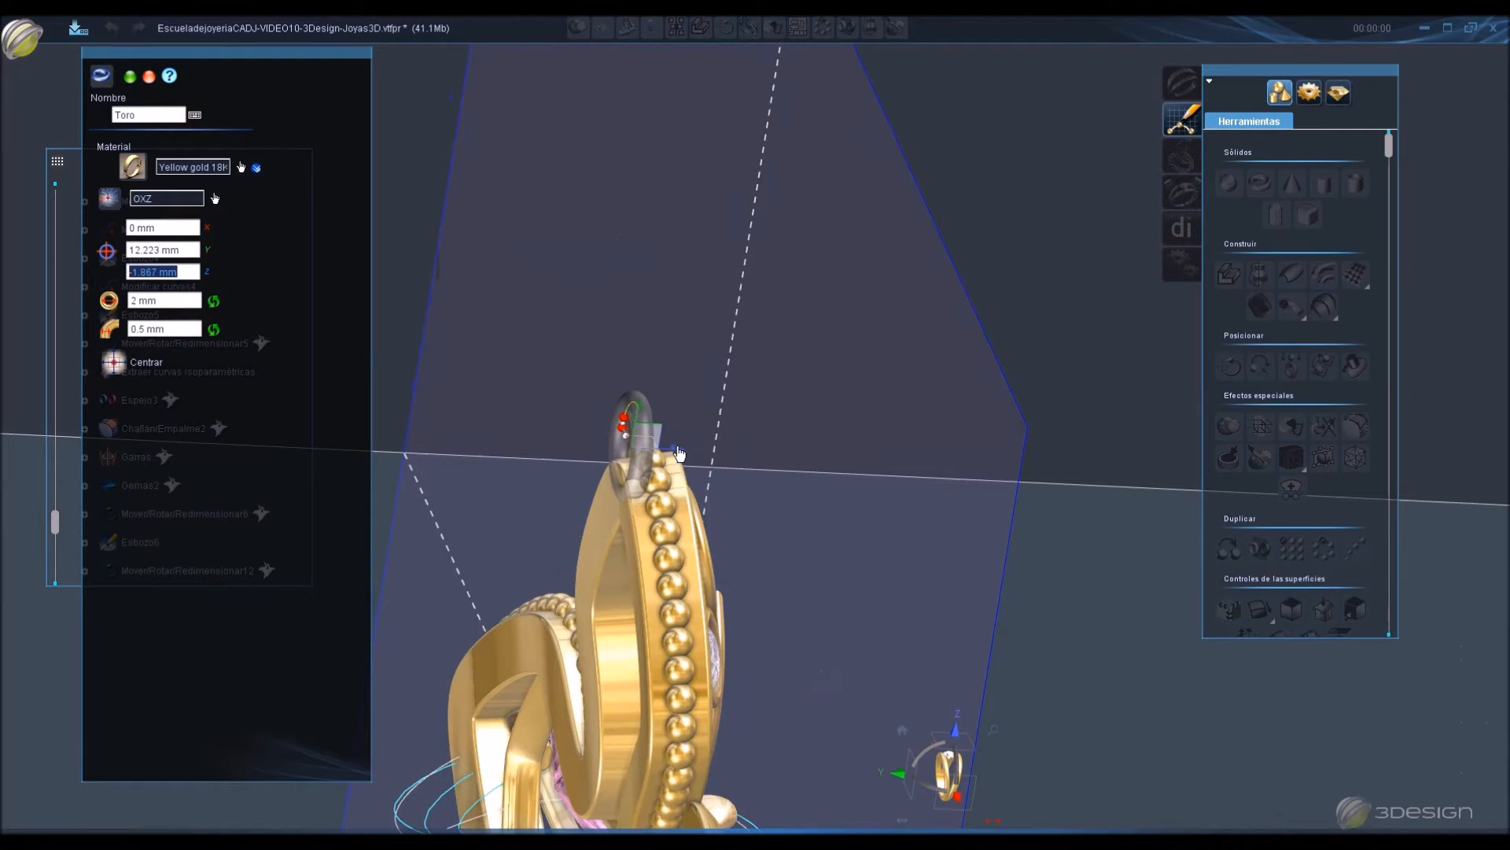
{"action": "left_click_drag", "start_coordinate": [677, 451], "coordinate": [685, 445]}
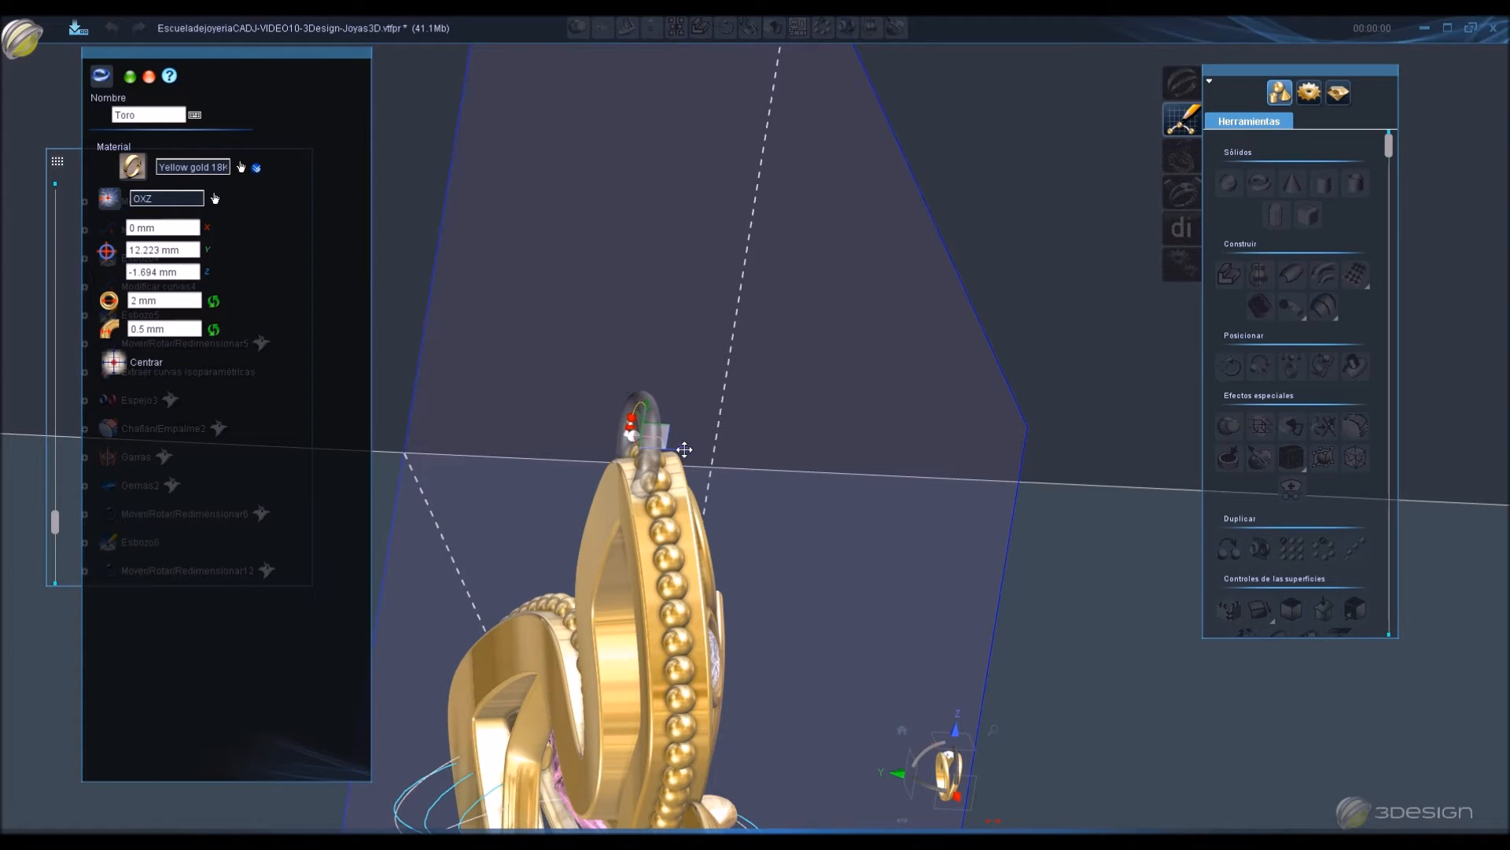
{"action": "right_click", "coordinate": [792, 461]}
{"action": "key", "text": "ctrl+s"}
Start a marquise (Marquesa) gem in the OXZ plane and move it above the hanging loop, to about Y 17 mm.
{"action": "middle_click_drag", "start_coordinate": [1046, 634], "coordinate": [775, 590]}
{"action": "scroll", "coordinate": [775, 590], "scroll_direction": "down", "scroll_amount": 4}
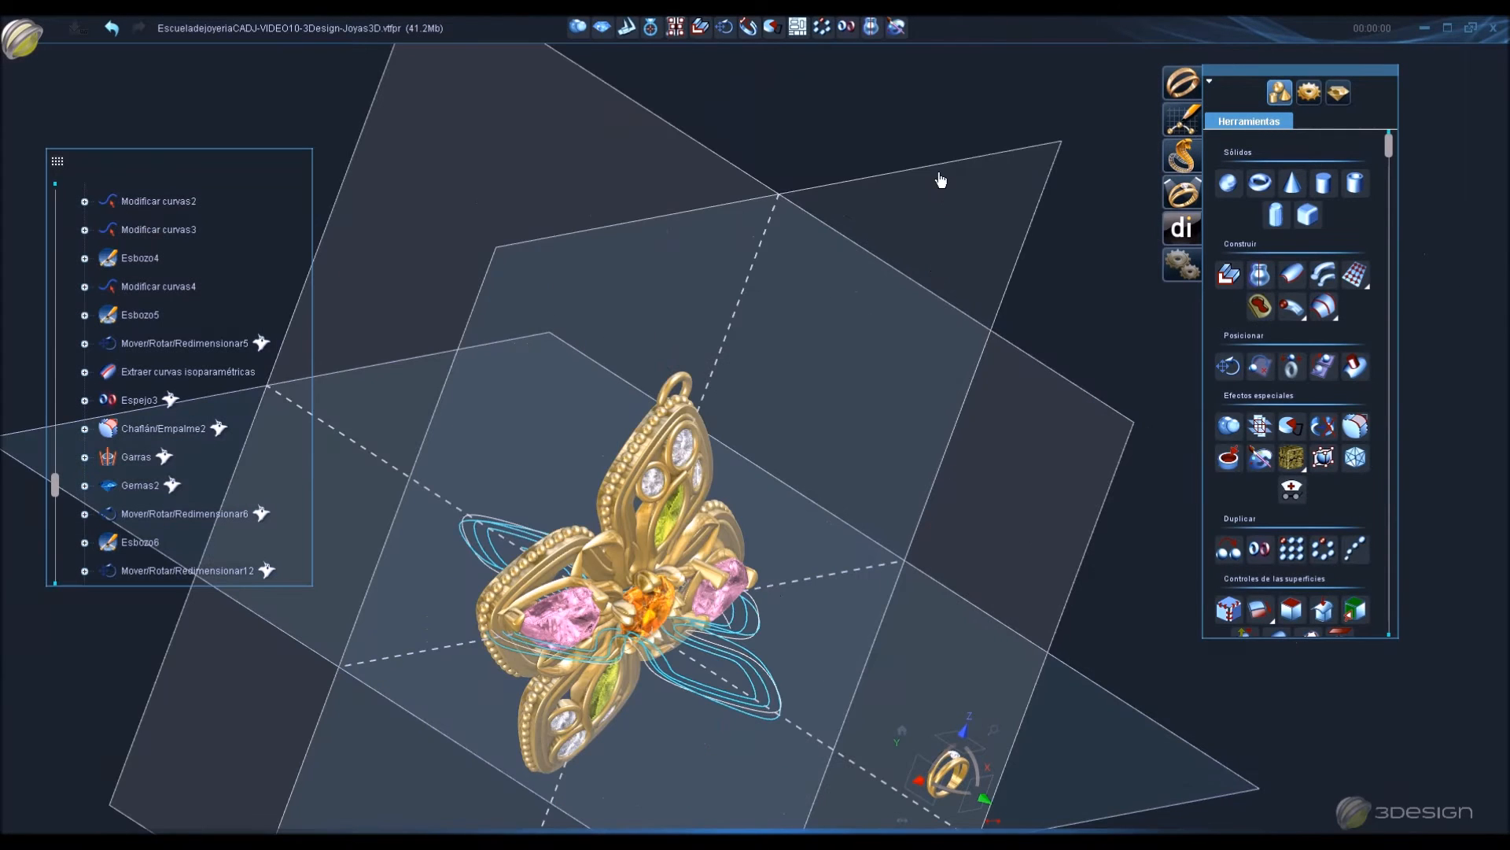
{"action": "middle_click_drag", "start_coordinate": [1066, 493], "coordinate": [595, 410]}
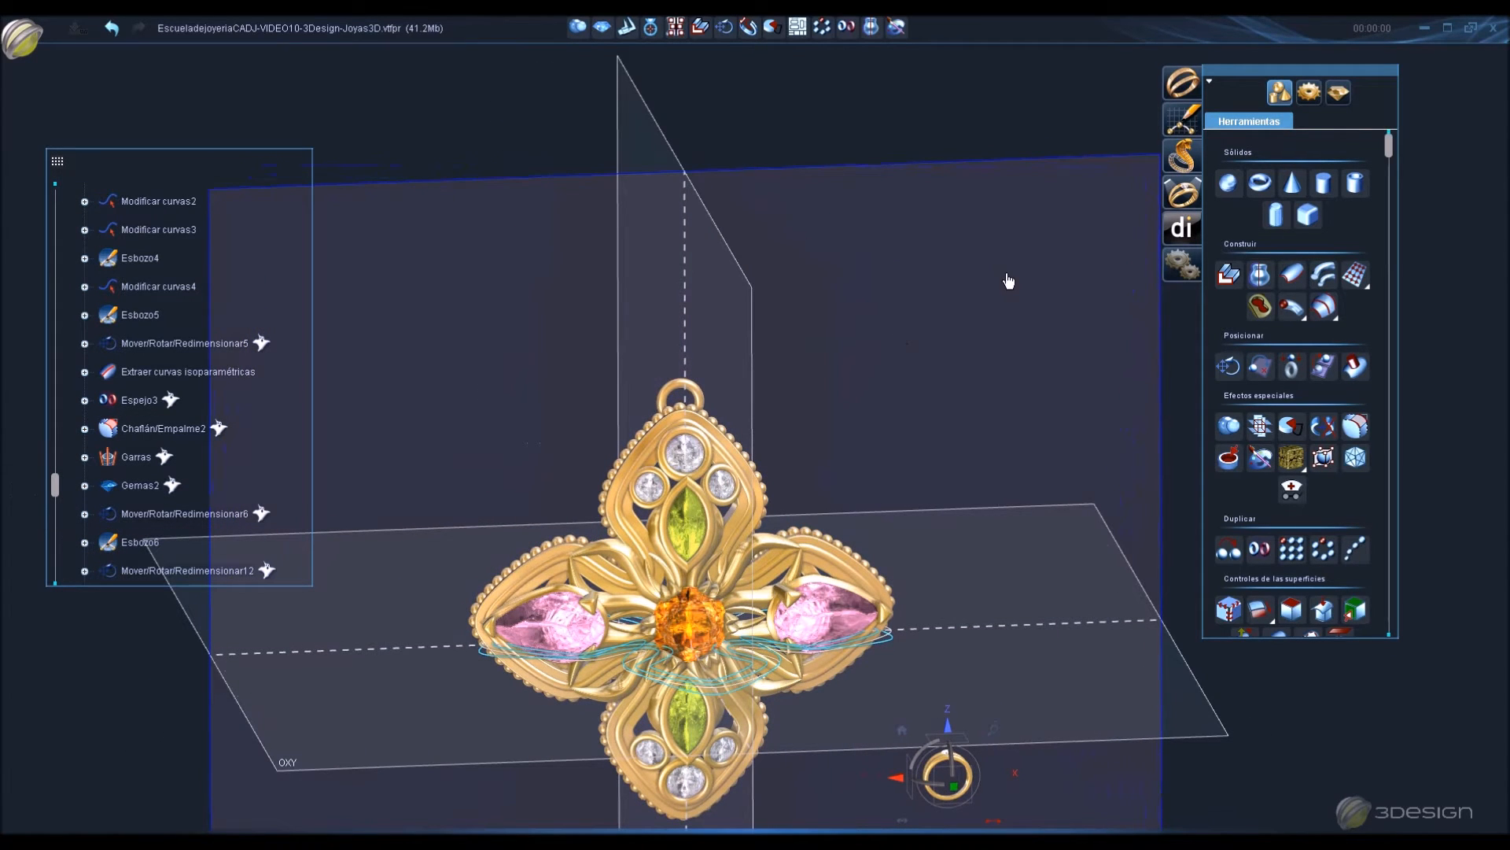
{"action": "left_click", "coordinate": [1338, 92]}
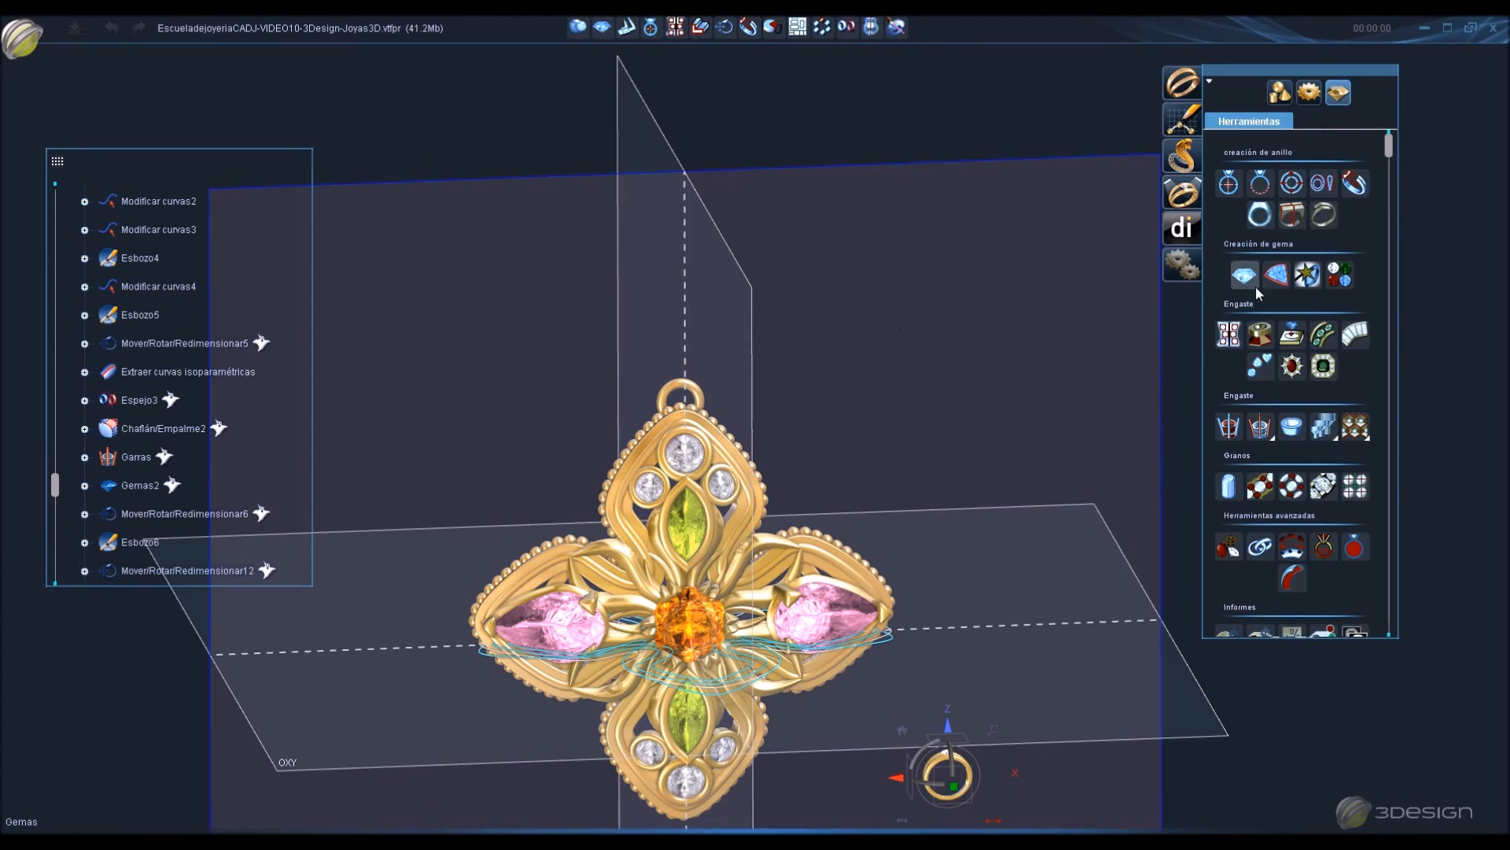
{"action": "left_click", "coordinate": [1245, 275]}
{"action": "left_click", "coordinate": [221, 356]}
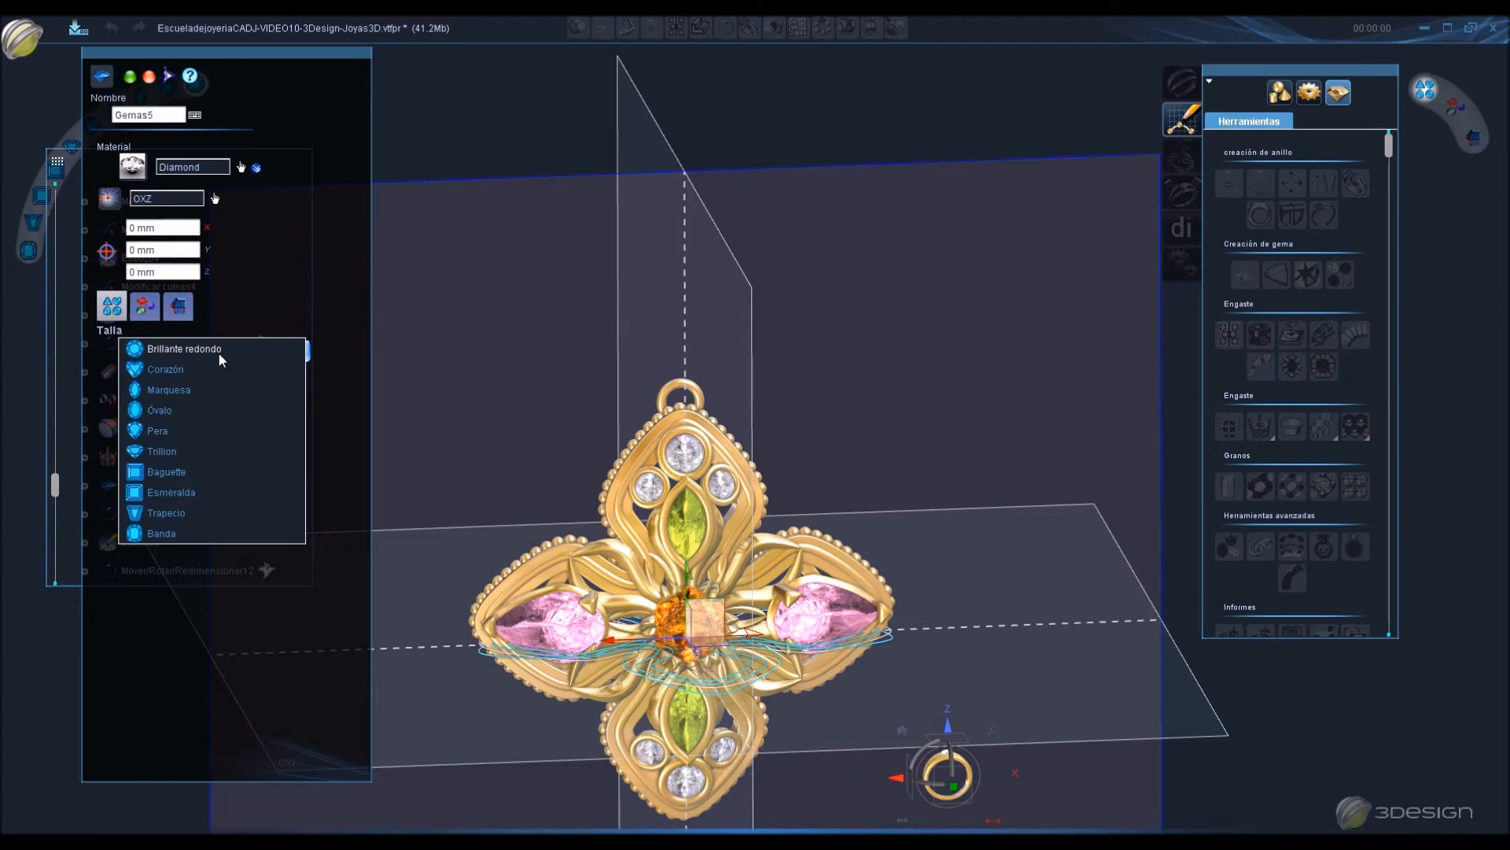
{"action": "left_click", "coordinate": [175, 390]}
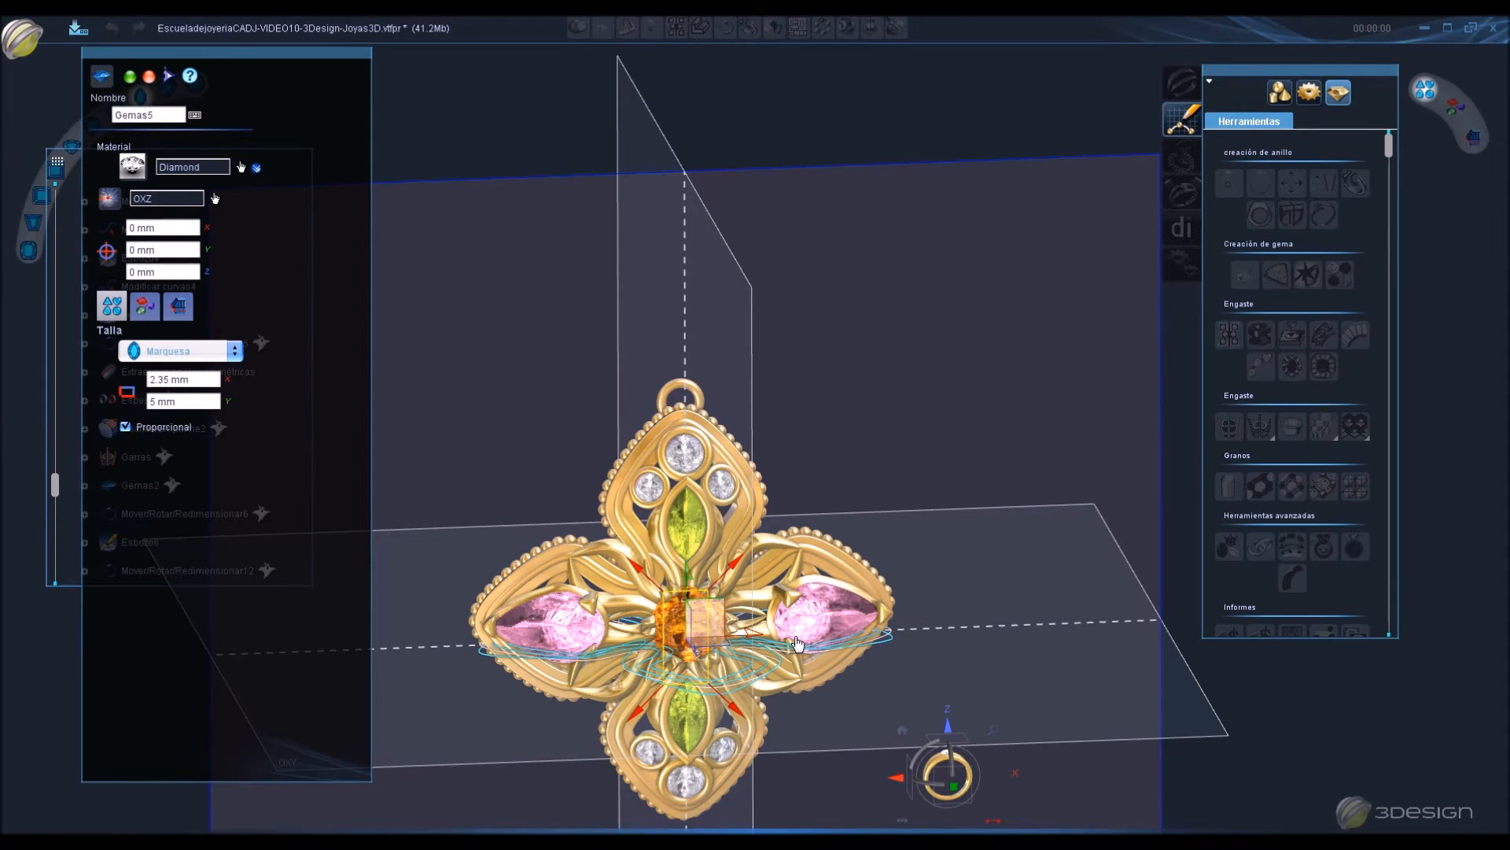
{"action": "left_click_drag", "start_coordinate": [697, 581], "coordinate": [708, 315]}
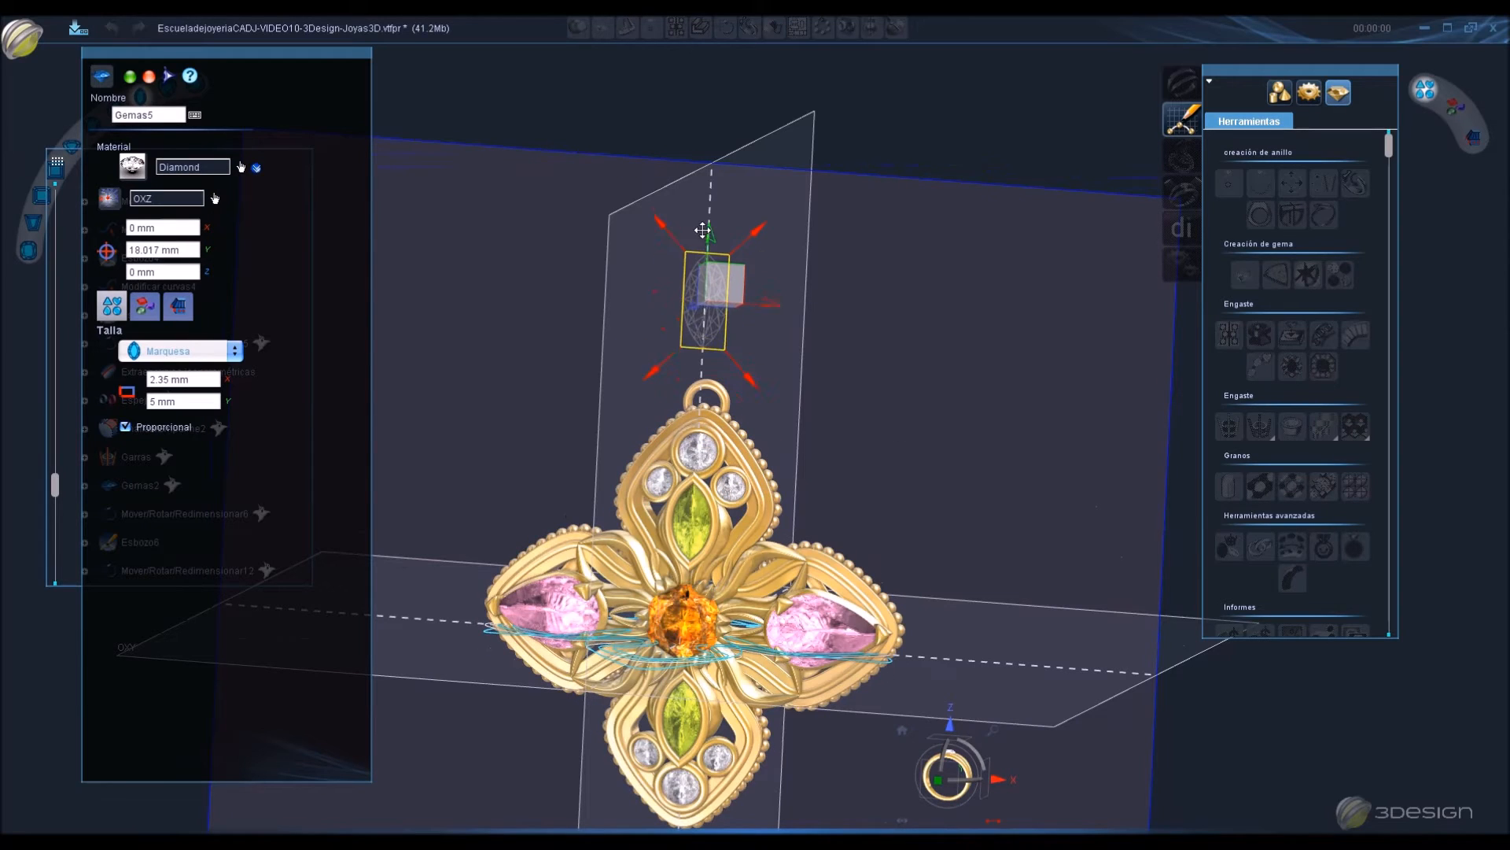
Turn off proportional sizing for the marquise gem and try it at 4 by 6 mm, then 4 by 8 mm.
{"action": "left_click", "coordinate": [127, 429]}
{"action": "left_click", "coordinate": [201, 380]}
{"action": "type", "text": "4"}
{"action": "left_click", "coordinate": [208, 402]}
{"action": "type", "text": "6"}
{"action": "left_click", "coordinate": [200, 379]}
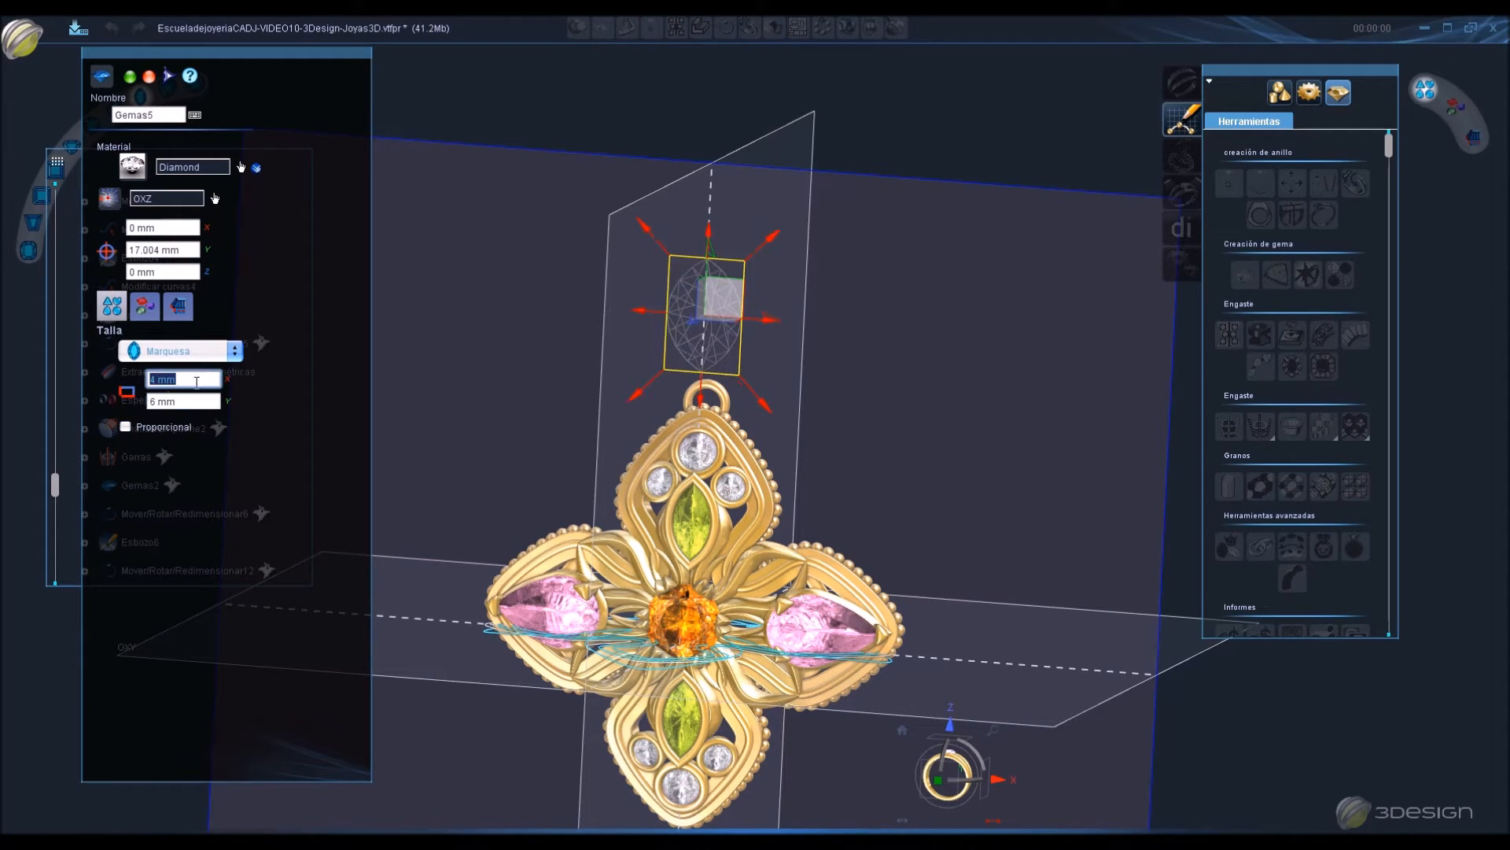
{"action": "left_click", "coordinate": [196, 402]}
{"action": "type", "text": "8"}
Set the marquise gem's size to 3 mm wide and 6 mm long.
{"action": "left_click", "coordinate": [195, 380]}
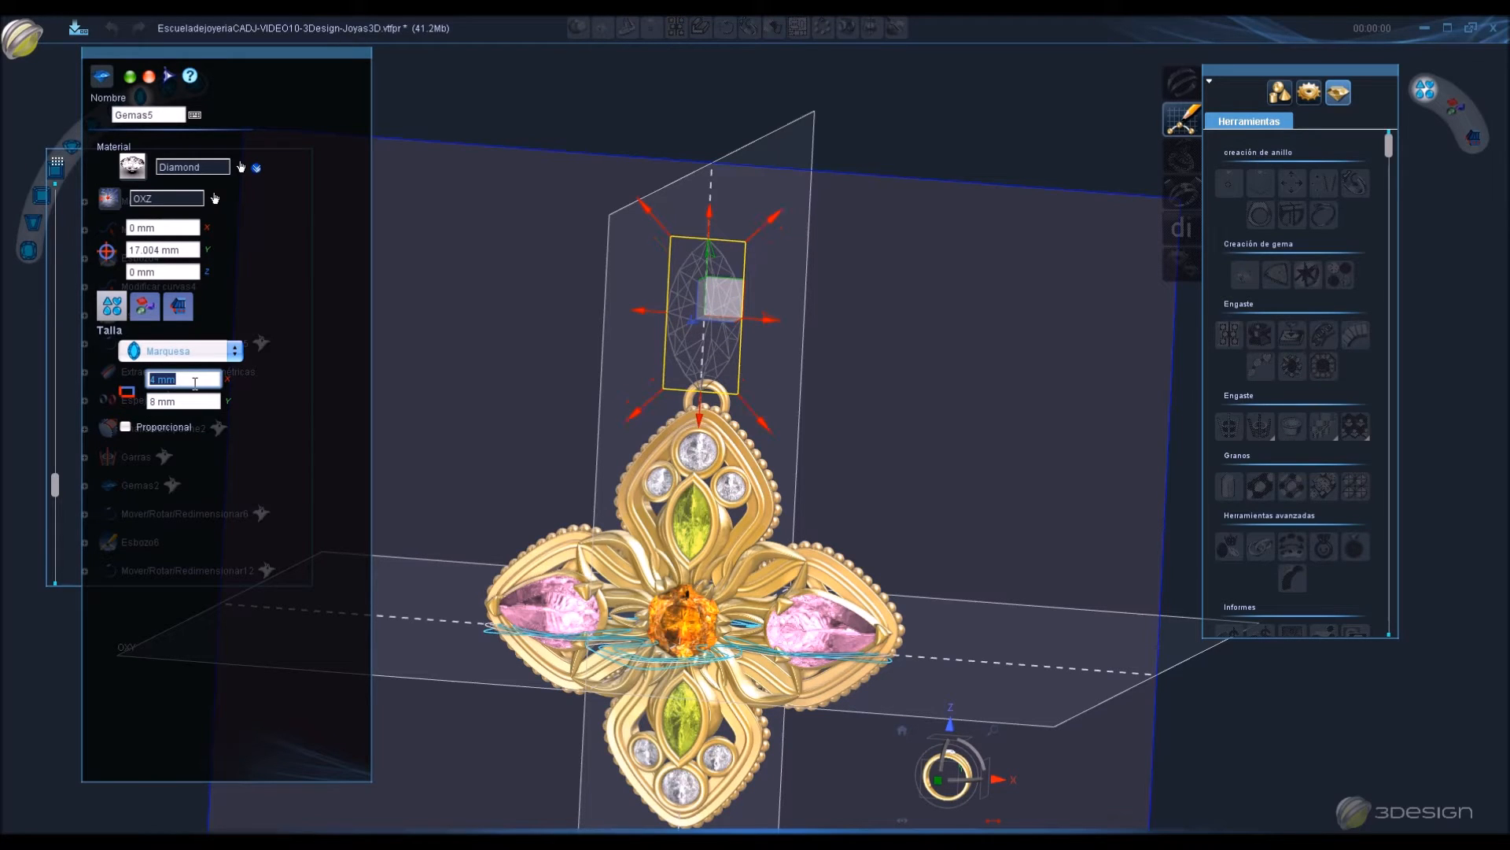
{"action": "type", "text": "3"}
{"action": "left_click", "coordinate": [197, 401]}
{"action": "type", "text": "6"}
{"action": "left_click", "coordinate": [196, 383]}
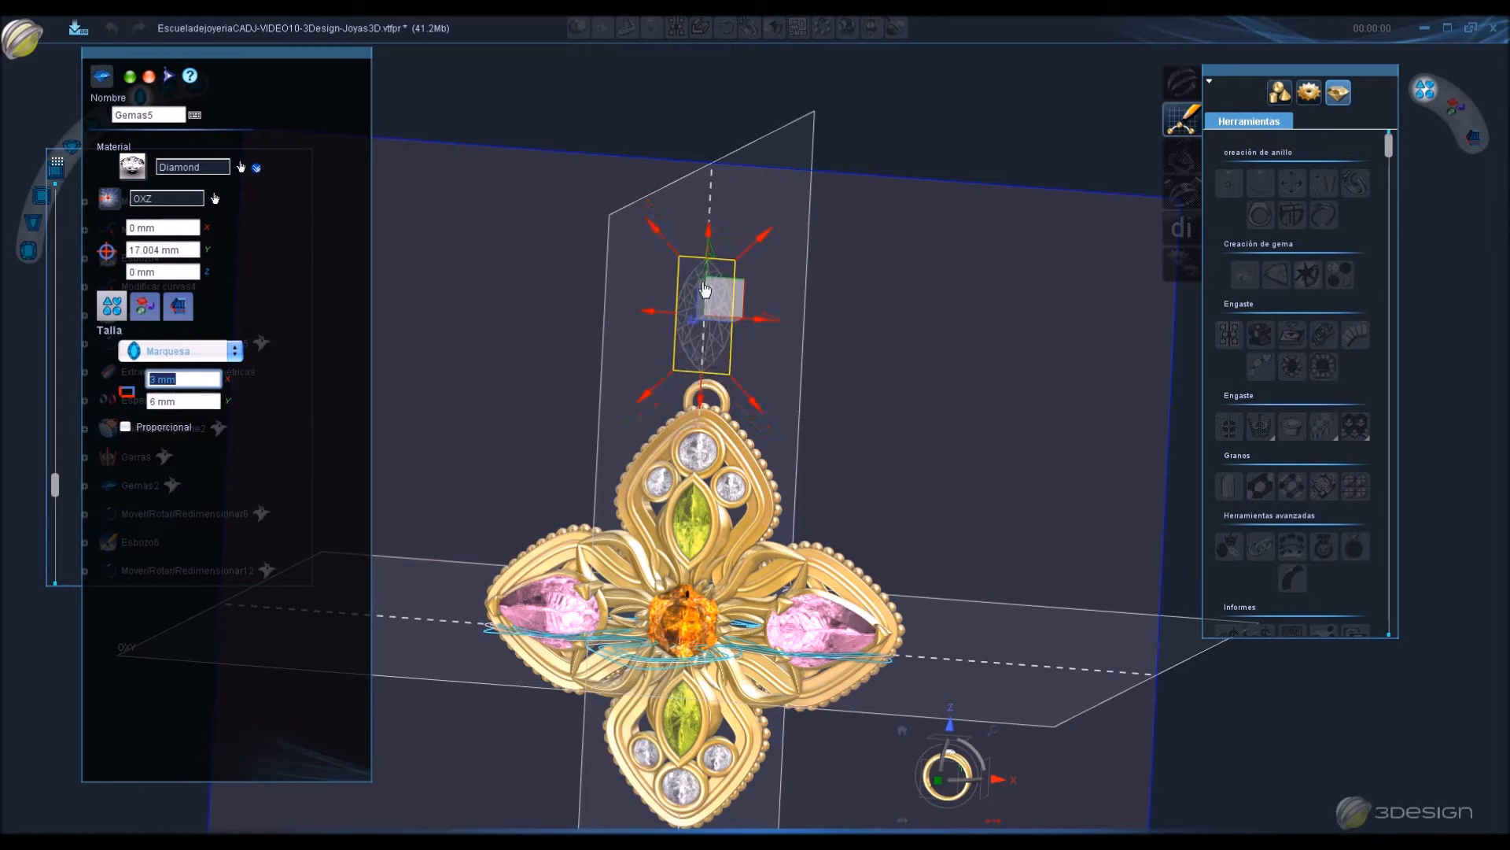
In a side view, move the marquise gem towards the loop, to about Y 16.7 mm, Z -1 mm.
{"action": "middle_click_drag", "start_coordinate": [752, 260], "coordinate": [826, 385]}
{"action": "scroll", "coordinate": [826, 385], "scroll_direction": "up", "scroll_amount": 4}
{"action": "left_click", "coordinate": [961, 774]}
{"action": "left_click_drag", "start_coordinate": [789, 254], "coordinate": [826, 265]}
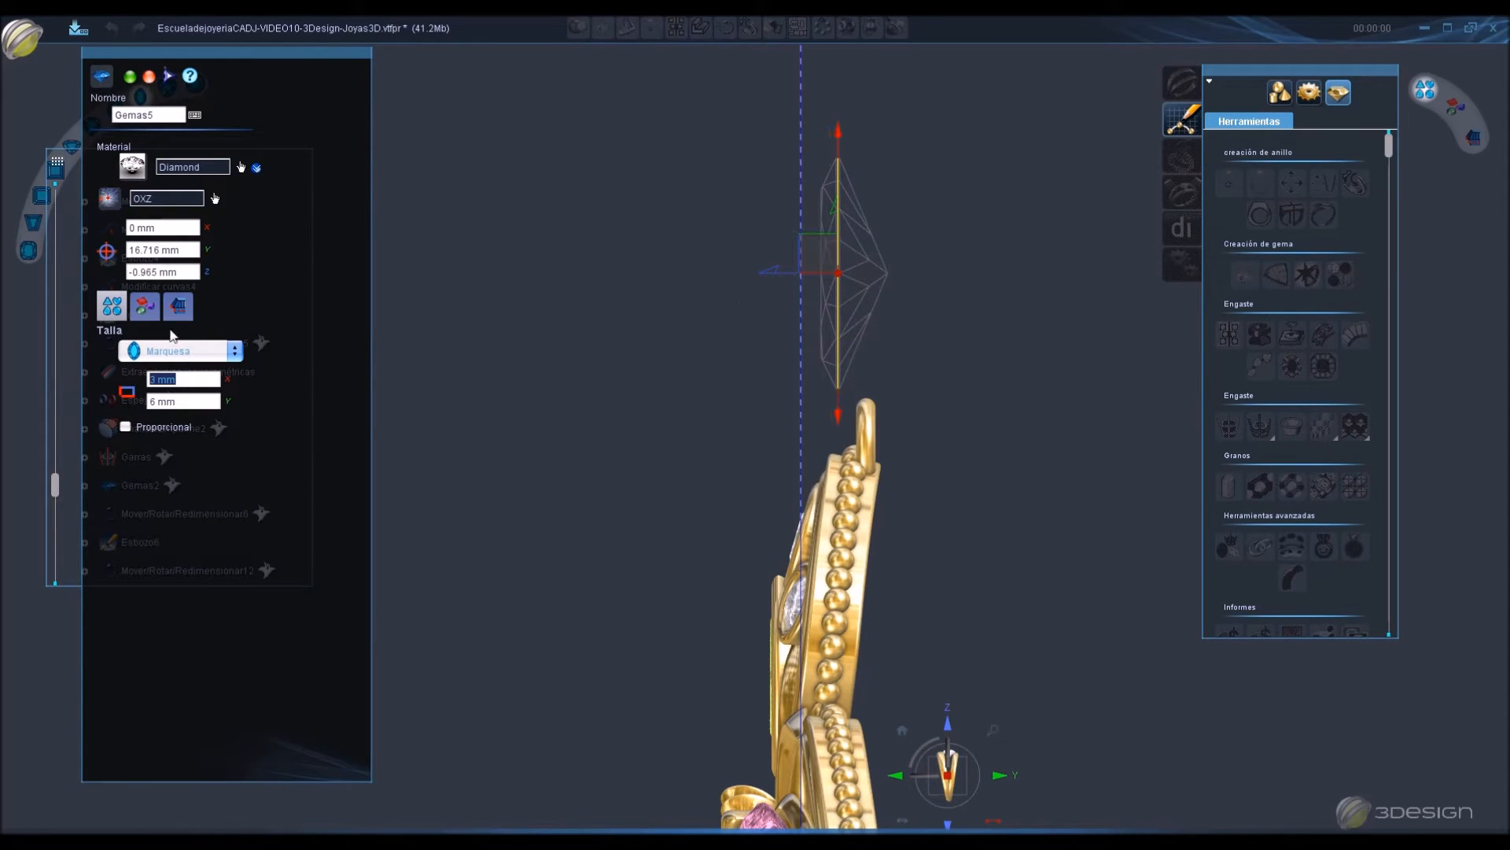
Assign the Citrine material from the ornamental stones to the marquise gem and create it.
{"action": "left_click", "coordinate": [145, 306]}
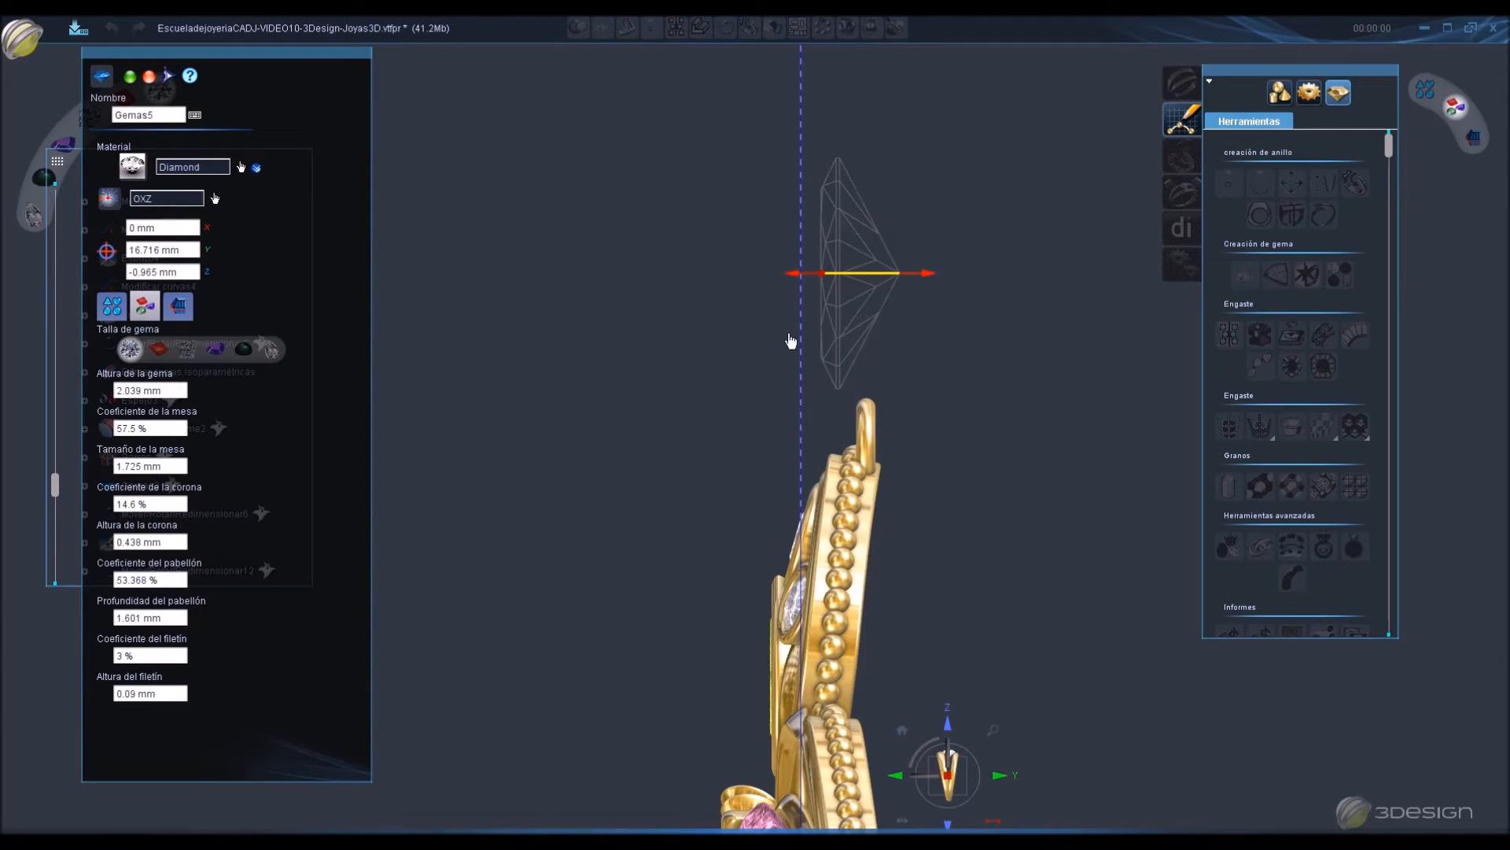
{"action": "left_click", "coordinate": [241, 168]}
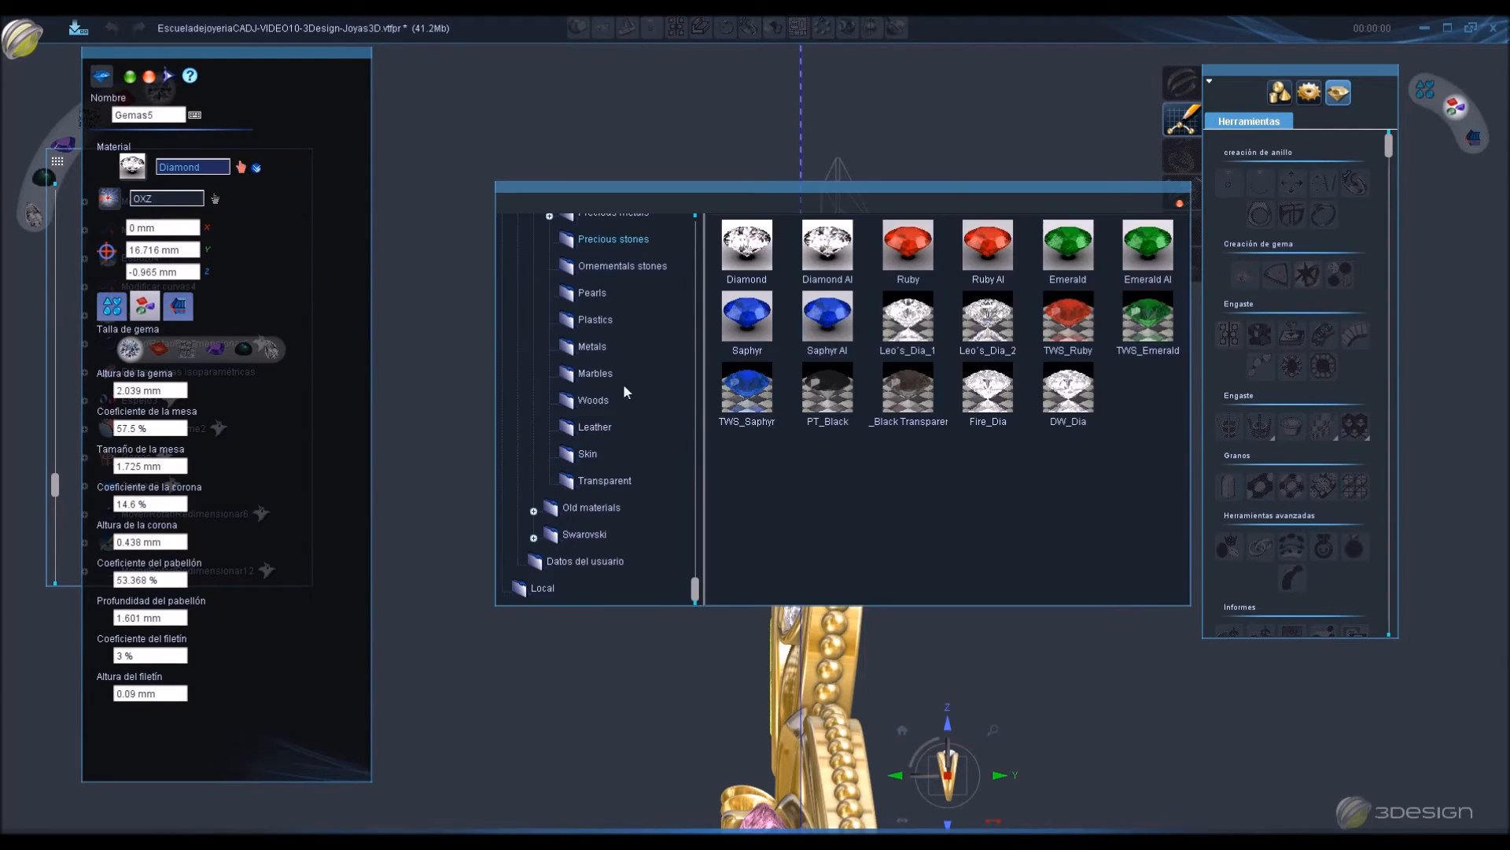
{"action": "left_click", "coordinate": [604, 265]}
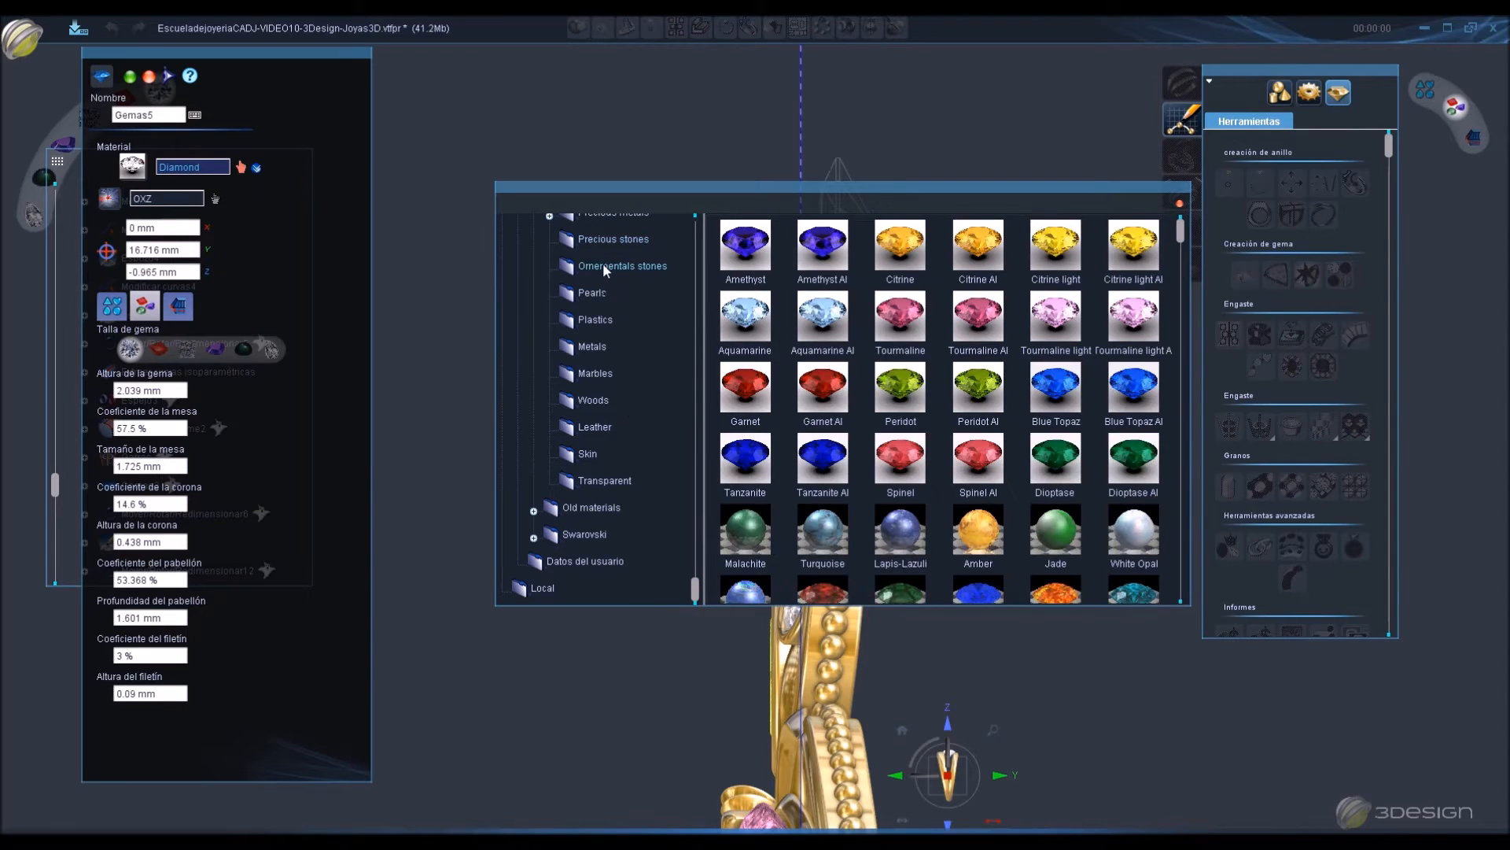
{"action": "double_click", "coordinate": [882, 265]}
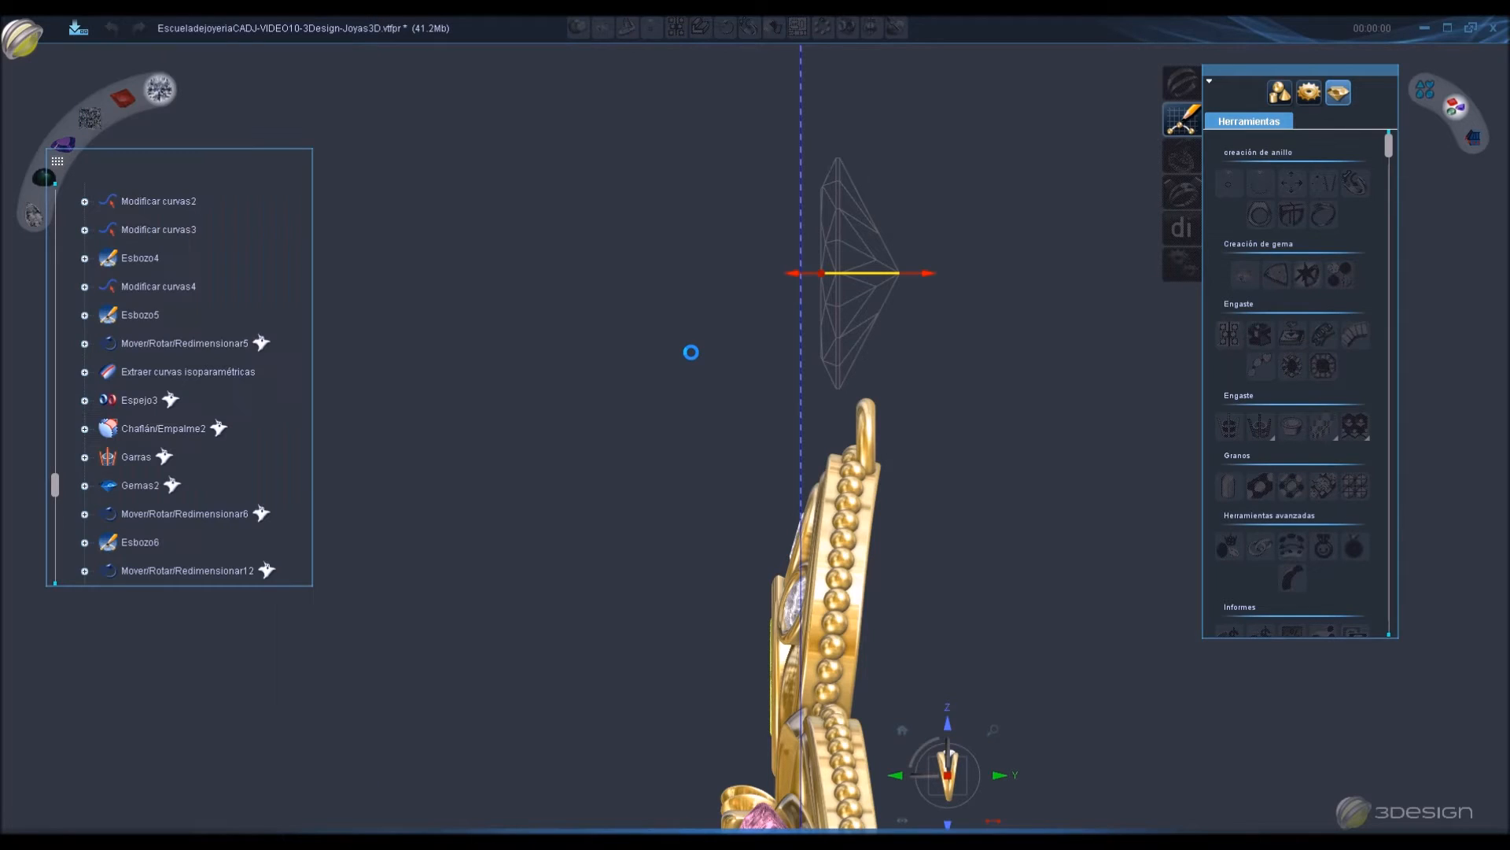
Start a set of setting rings (Anillas) based on the new marquise gem above the loop.
{"action": "middle_click_drag", "start_coordinate": [561, 420], "coordinate": [897, 460]}
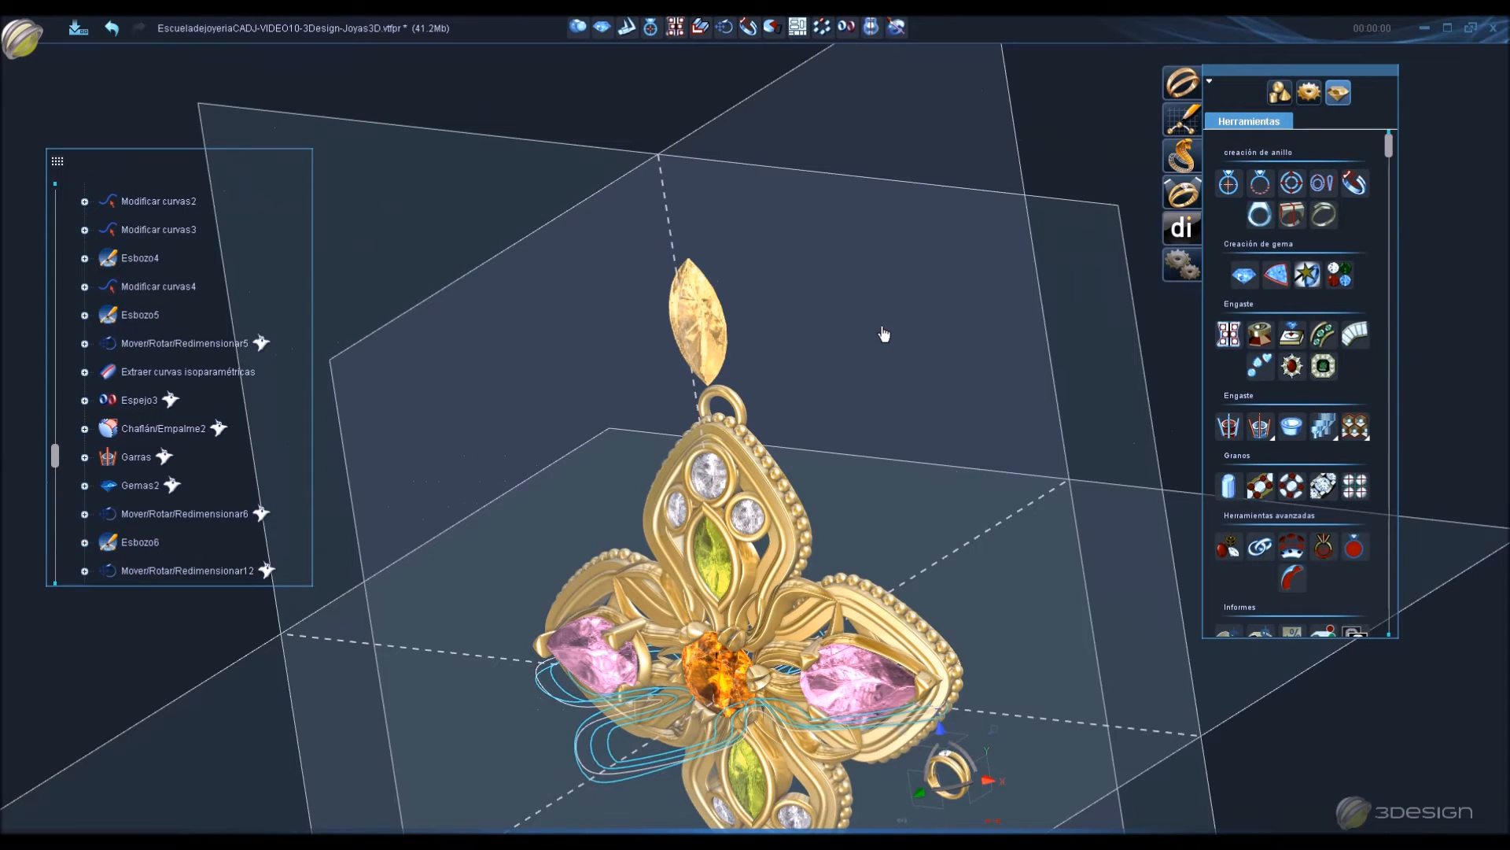
{"action": "middle_click_drag", "start_coordinate": [964, 516], "coordinate": [321, 489]}
{"action": "middle_click_drag", "start_coordinate": [678, 471], "coordinate": [969, 474]}
{"action": "left_click", "coordinate": [1228, 426]}
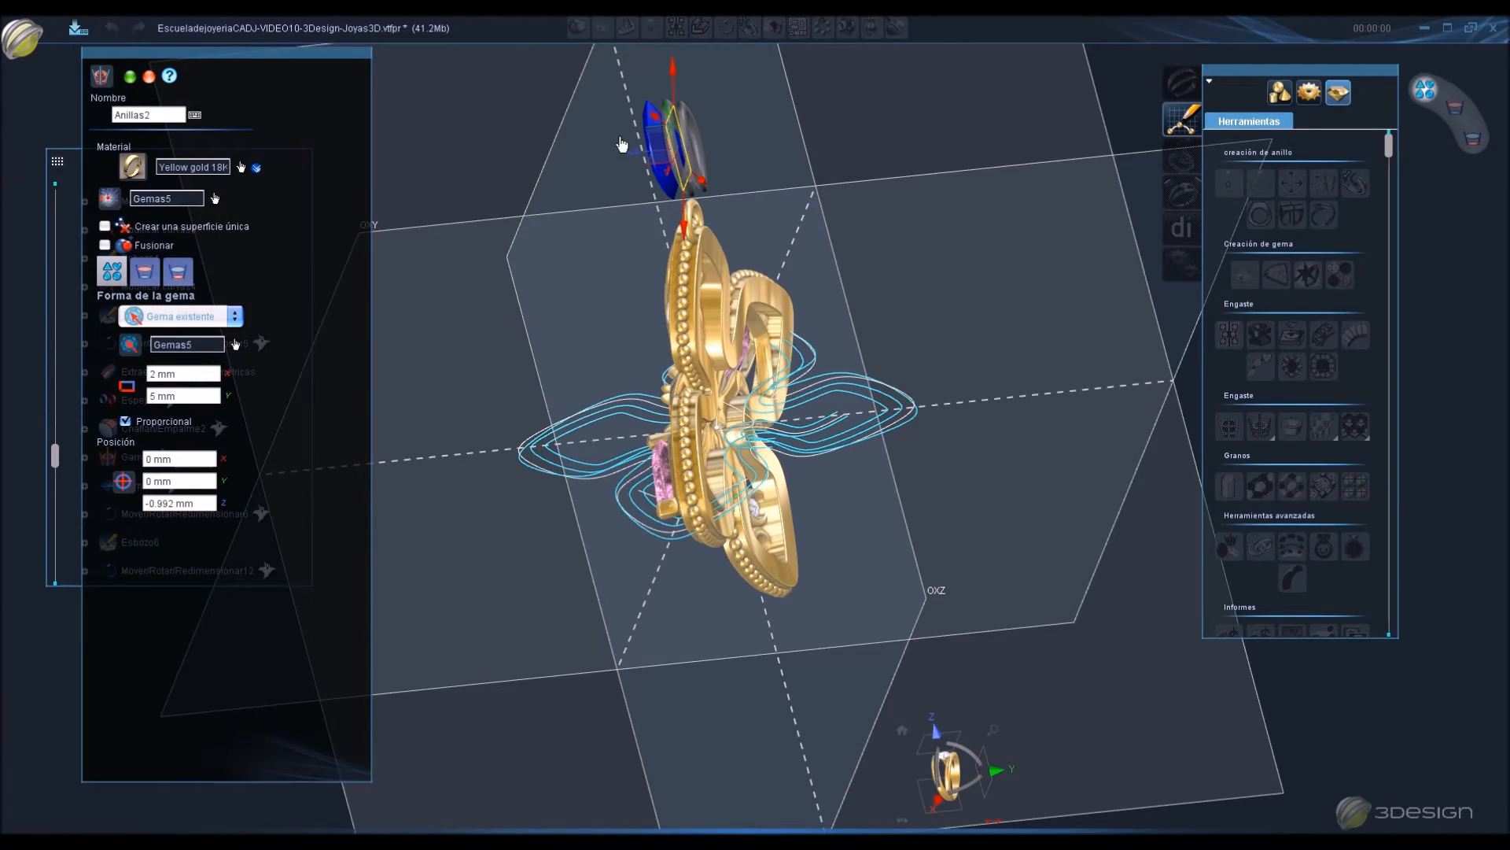
{"action": "scroll", "coordinate": [635, 96], "scroll_direction": "up", "scroll_amount": 6}
{"action": "middle_click_drag", "start_coordinate": [748, 275], "coordinate": [408, 430]}
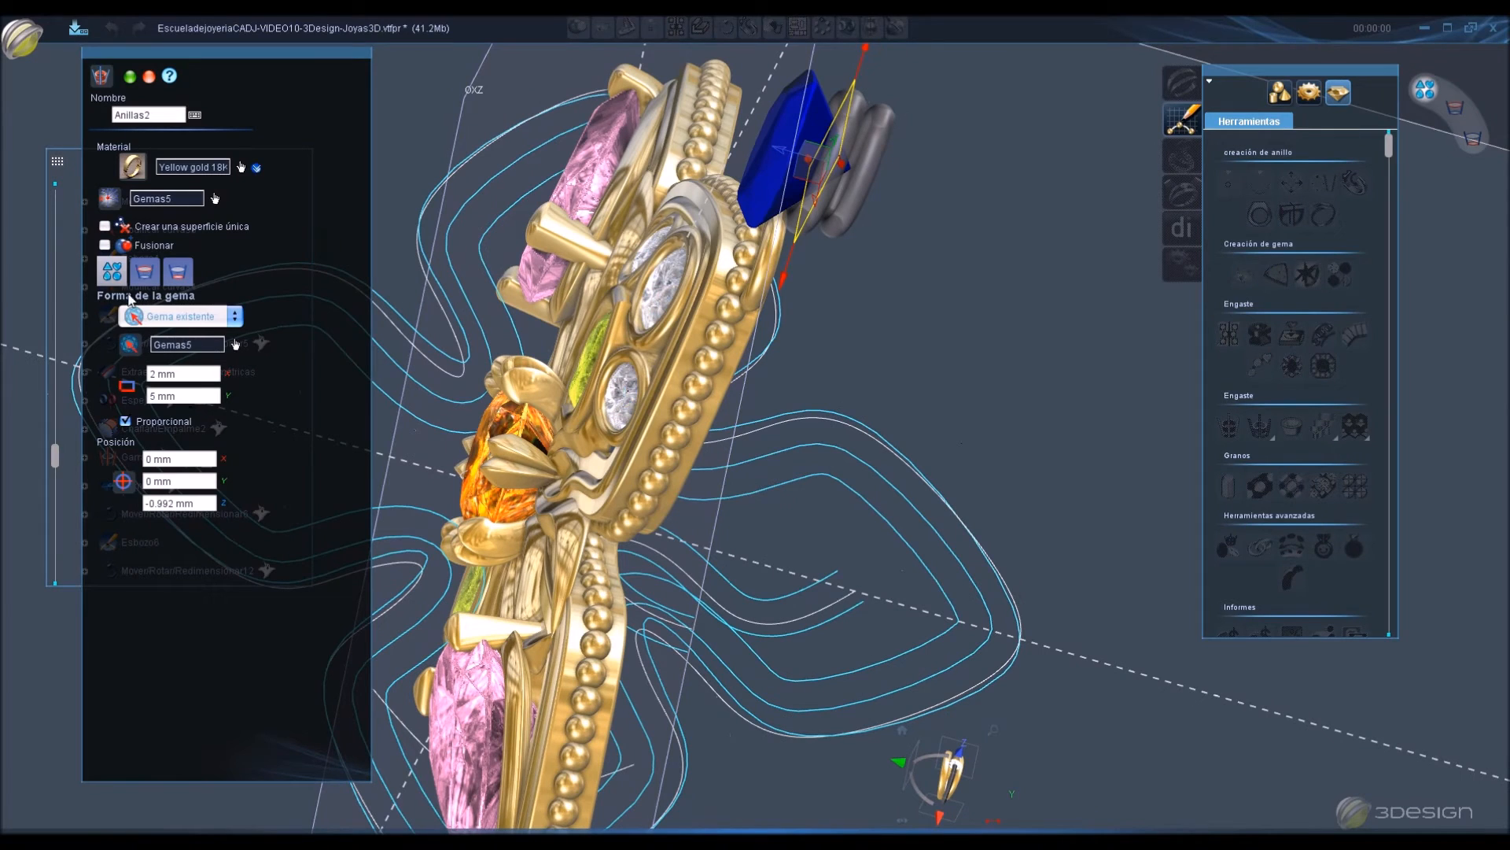
Give the setting rings a custom section, using the existing curve Curva1 behind the jewel as the profile.
{"action": "left_click", "coordinate": [145, 272]}
{"action": "left_click", "coordinate": [208, 335]}
{"action": "left_click", "coordinate": [251, 366]}
{"action": "middle_click_drag", "start_coordinate": [708, 440], "coordinate": [472, 375]}
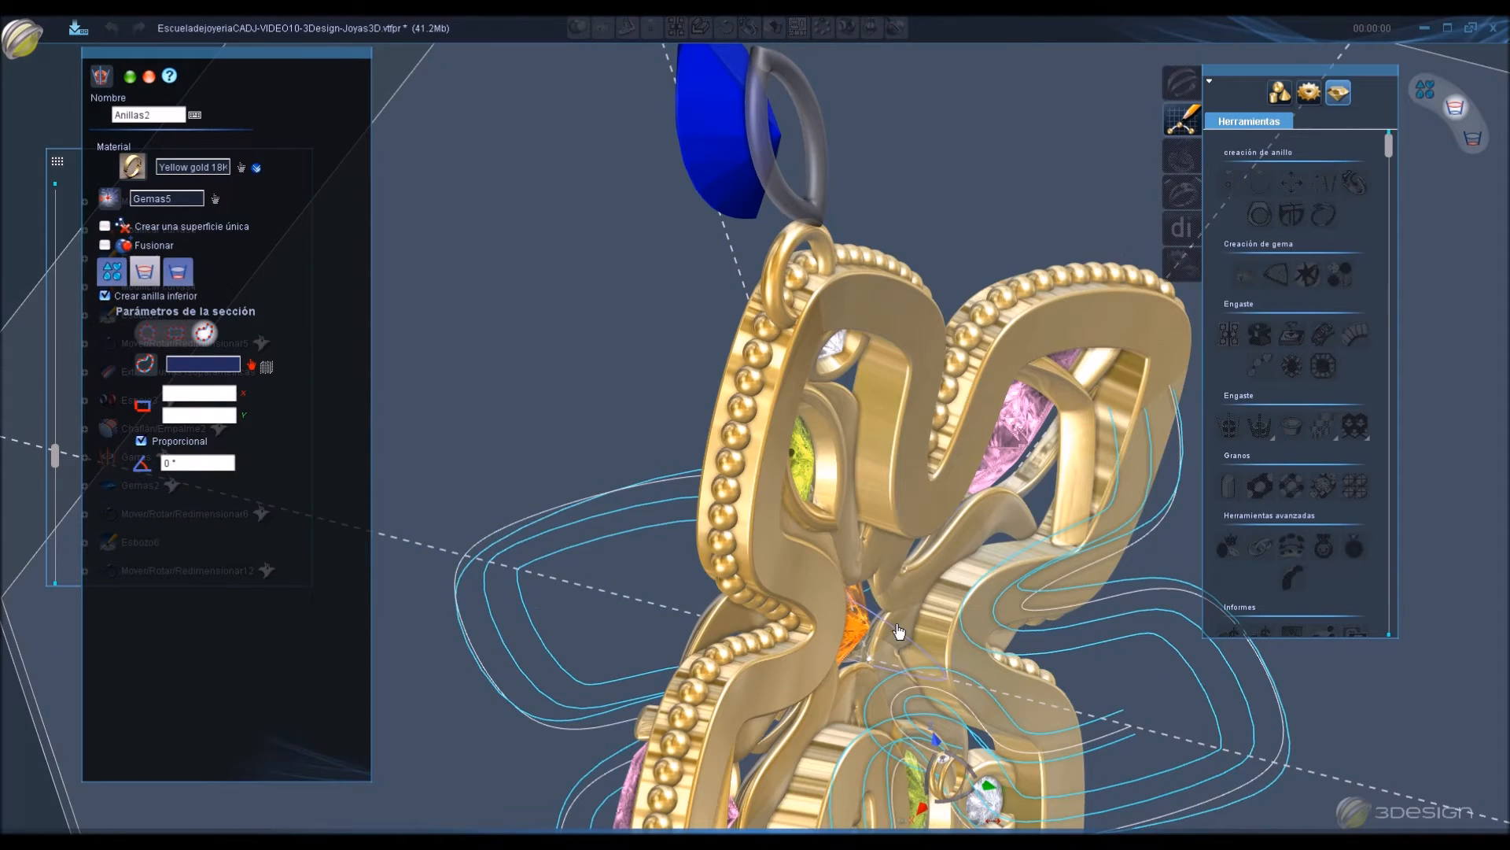
{"action": "left_click", "coordinate": [897, 628]}
Turn off proportional sizing for the ring section and set it to 0.6 by 0.6 mm.
{"action": "left_click", "coordinate": [141, 441]}
{"action": "left_click", "coordinate": [224, 414]}
{"action": "type", "text": "0.6"}
{"action": "key", "text": "shift+Tab"}
{"action": "key", "text": "BackSpace"}
{"action": "type", "text": "0.6"}
{"action": "key", "text": "Tab"}
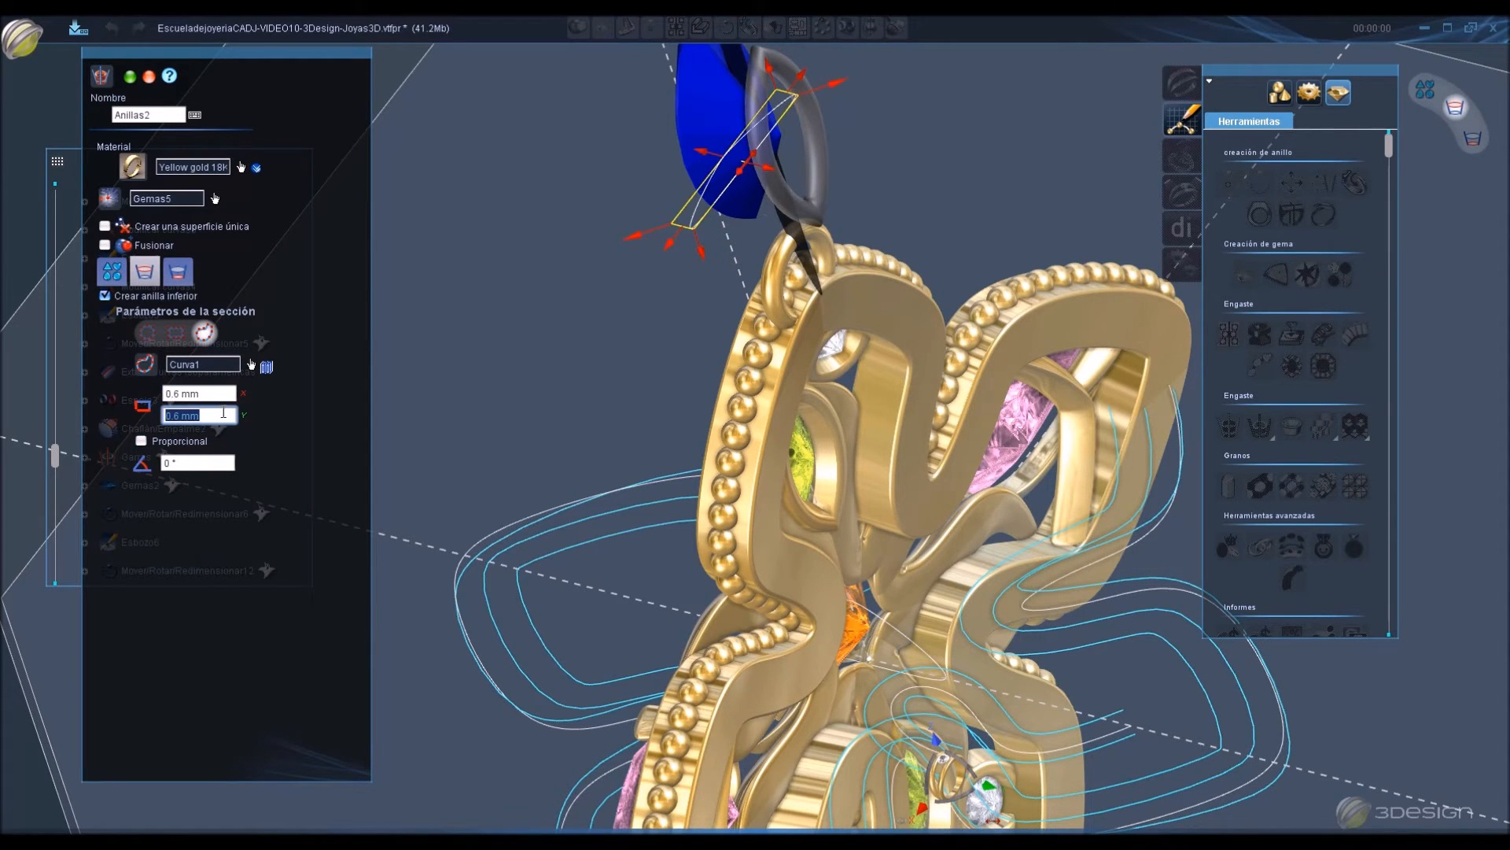
Rotate the Curva1 section of the setting rings to 90° and create the rings beneath the citrine marquise gem.
{"action": "middle_click_drag", "start_coordinate": [523, 328], "coordinate": [706, 356]}
{"action": "left_click", "coordinate": [228, 462]}
{"action": "type", "text": "90"}
{"action": "left_click", "coordinate": [231, 414]}
{"action": "middle_click_drag", "start_coordinate": [512, 343], "coordinate": [858, 253]}
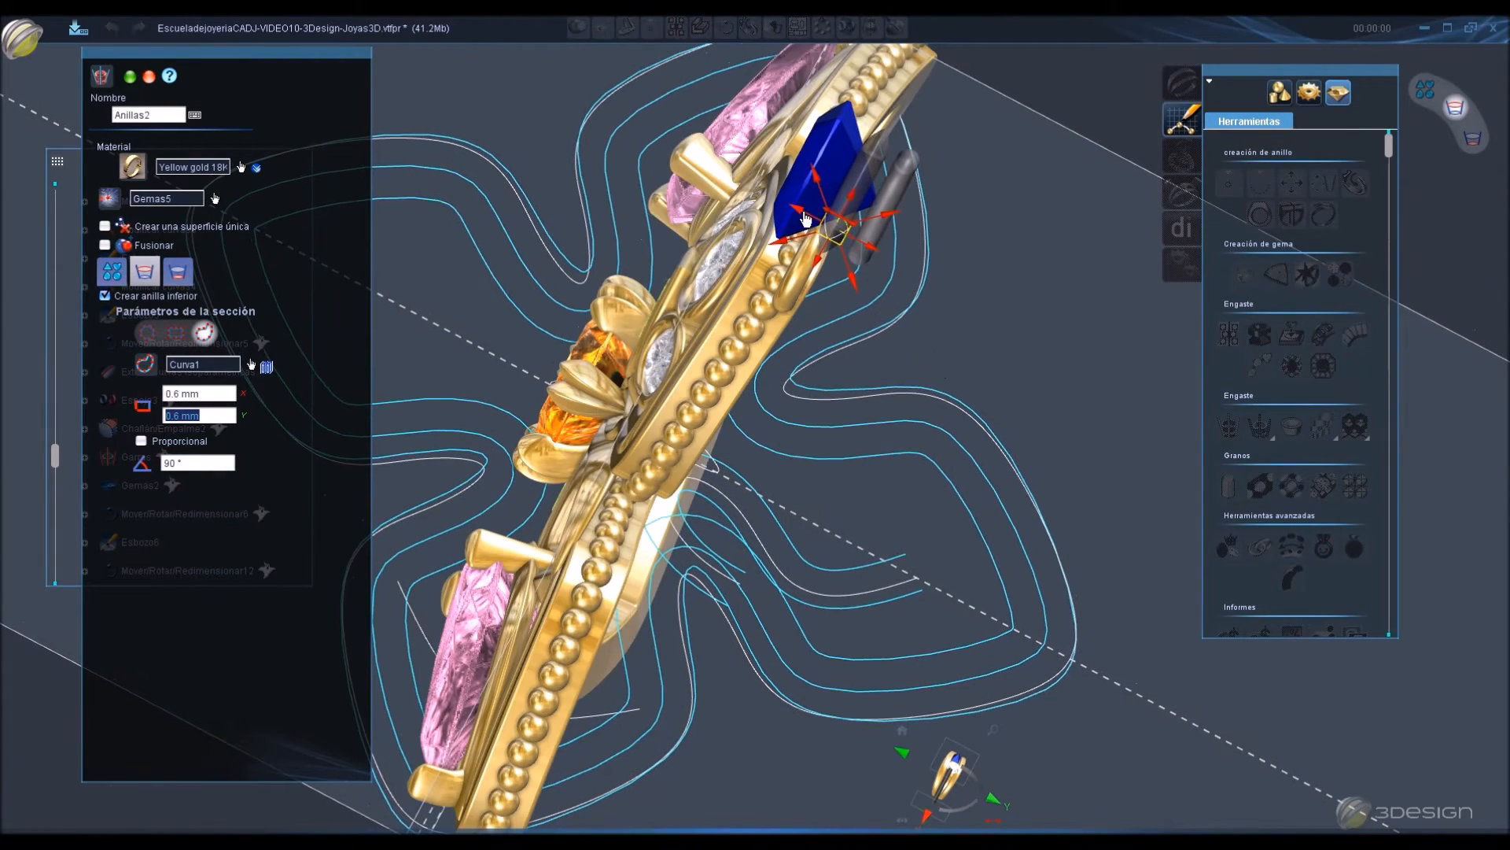
{"action": "scroll", "coordinate": [803, 220], "scroll_direction": "up", "scroll_amount": 5}
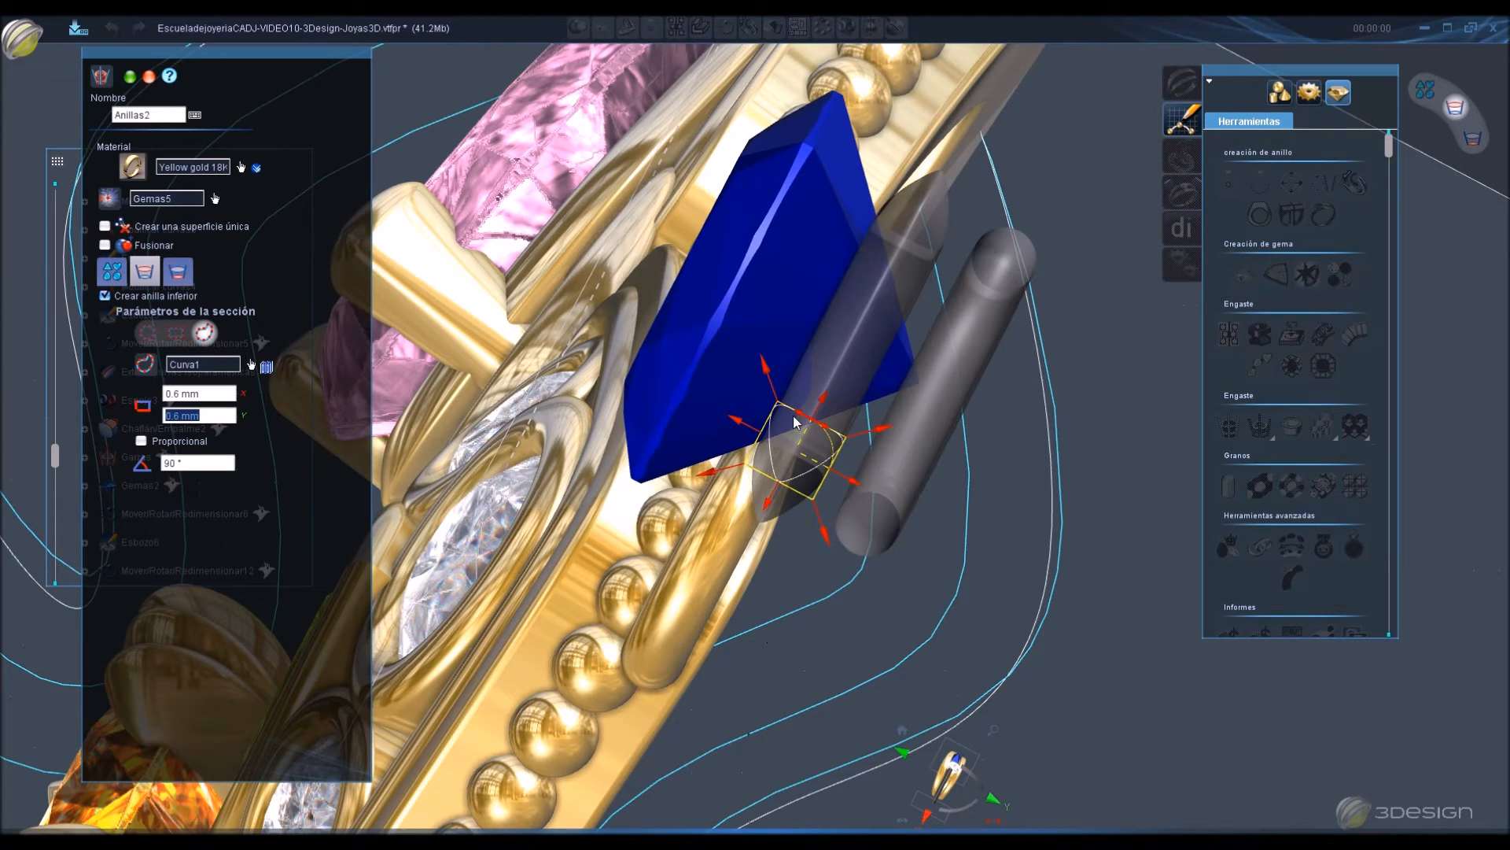
{"action": "left_click_drag", "start_coordinate": [802, 421], "coordinate": [785, 406]}
{"action": "left_click", "coordinate": [217, 468]}
{"action": "type", "text": "90"}
{"action": "key", "text": "Tab"}
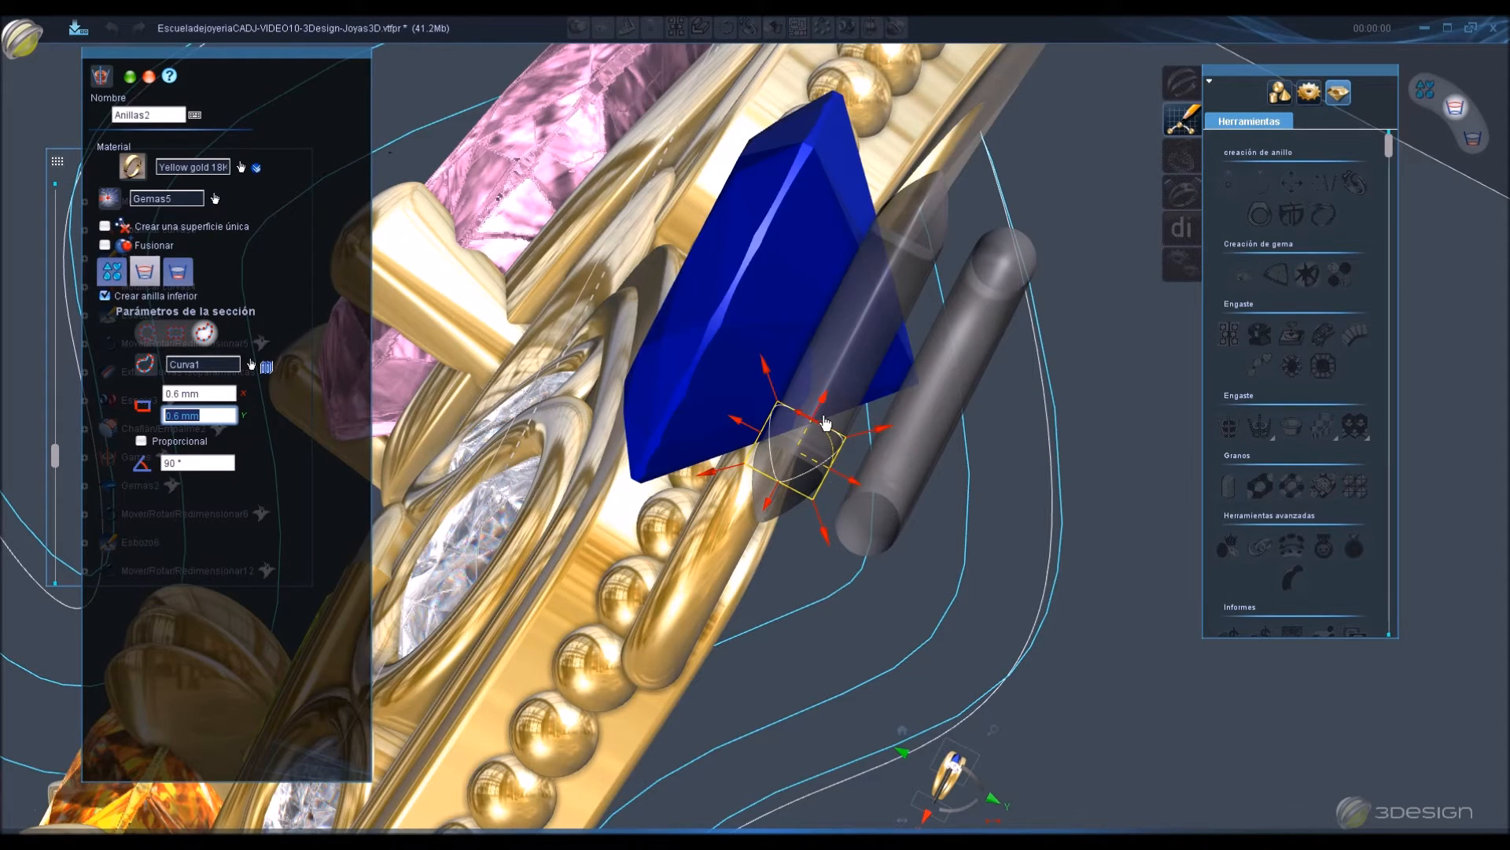
{"action": "key", "text": "Return"}
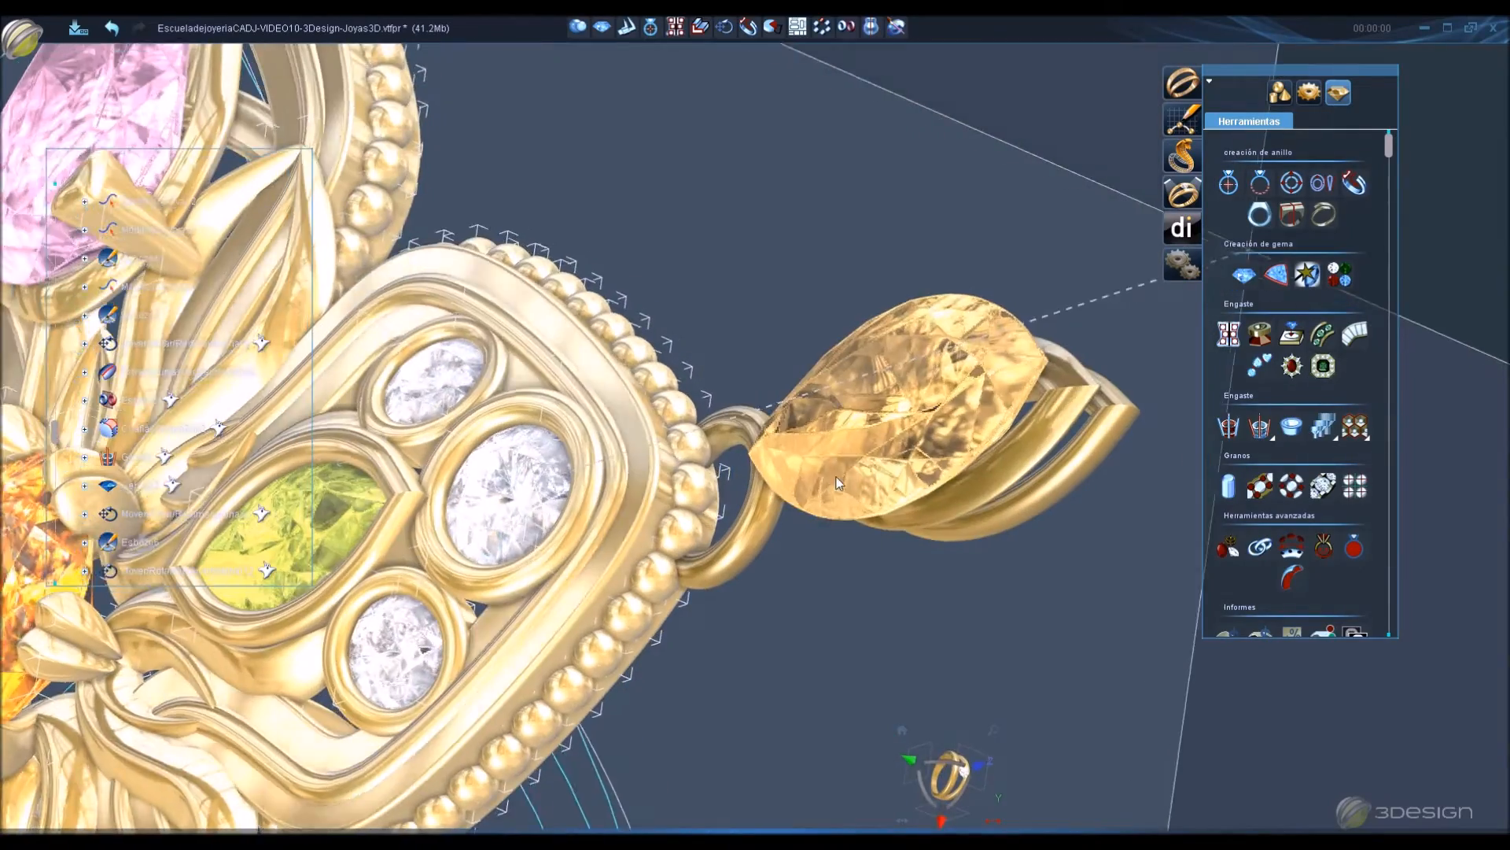
Start prongs (Garras) based on the citrine marquise gem and extend their height to about 1.545 mm.
{"action": "middle_click_drag", "start_coordinate": [837, 483], "coordinate": [768, 481]}
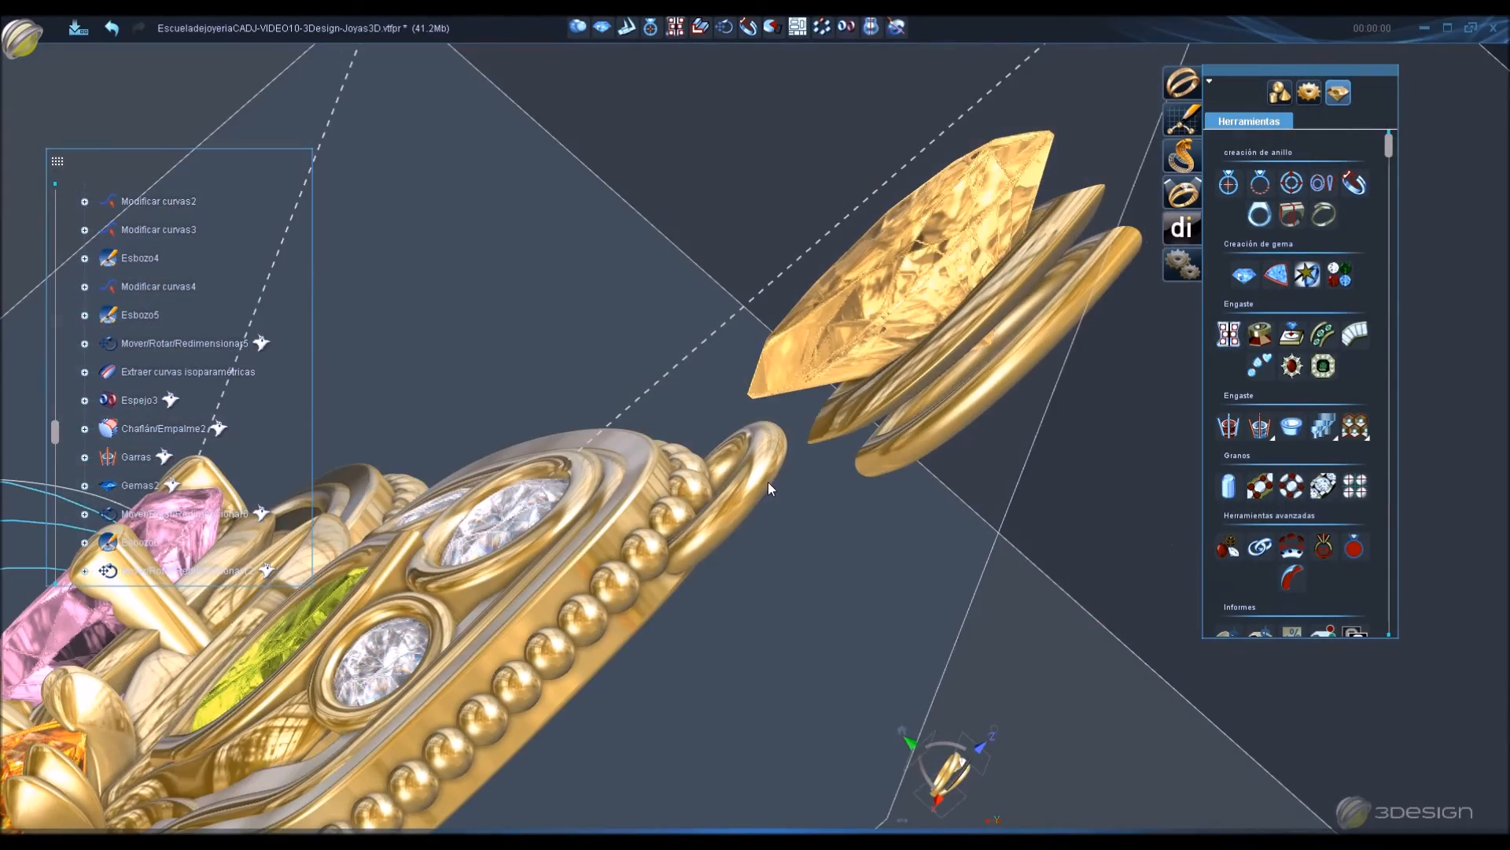
{"action": "left_click", "coordinate": [878, 293]}
{"action": "left_click", "coordinate": [1262, 431]}
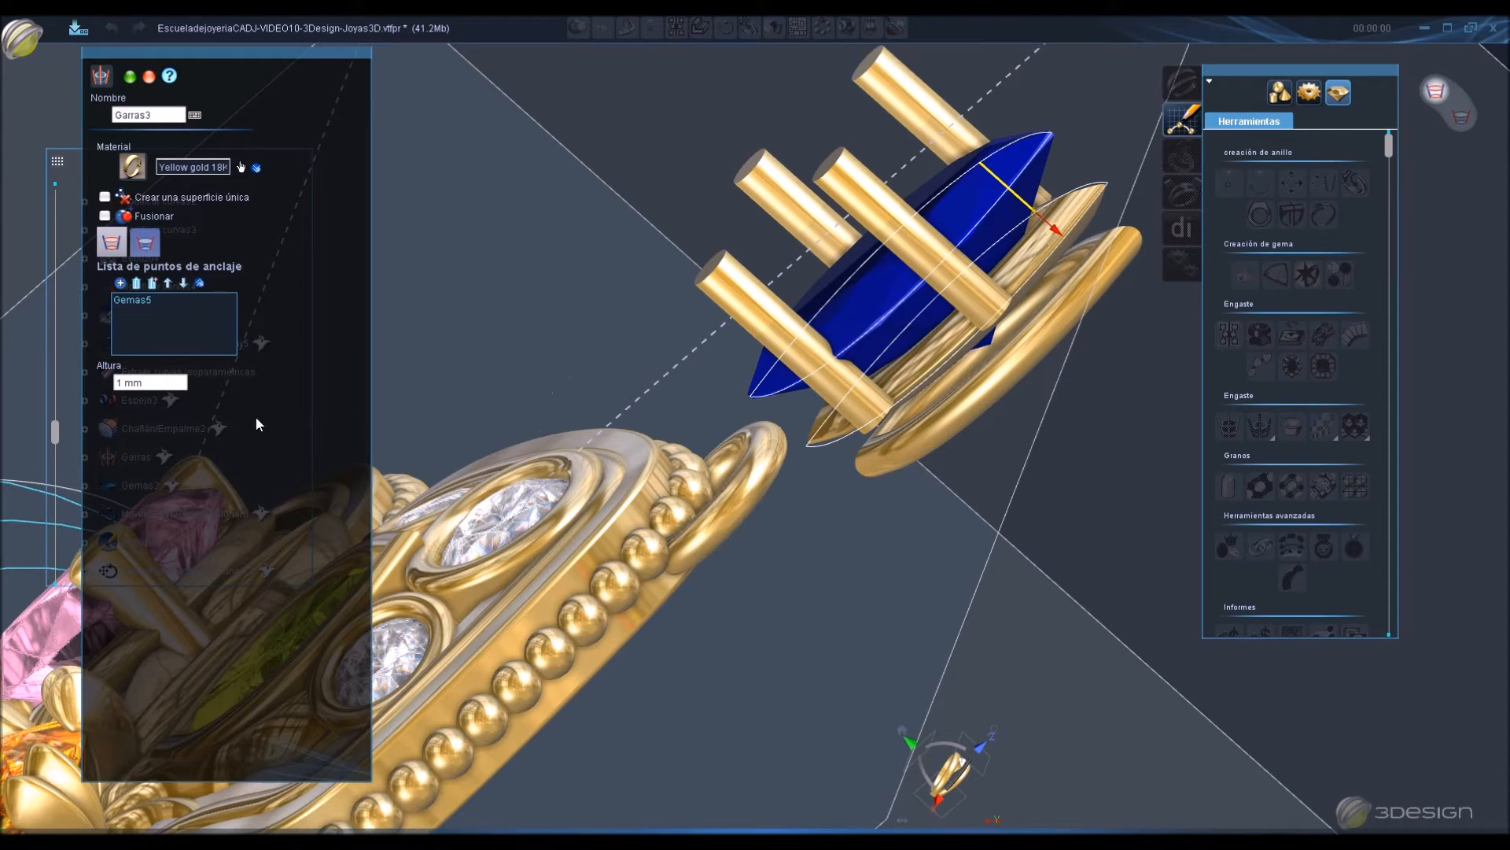
{"action": "left_click_drag", "start_coordinate": [1044, 251], "coordinate": [1075, 276]}
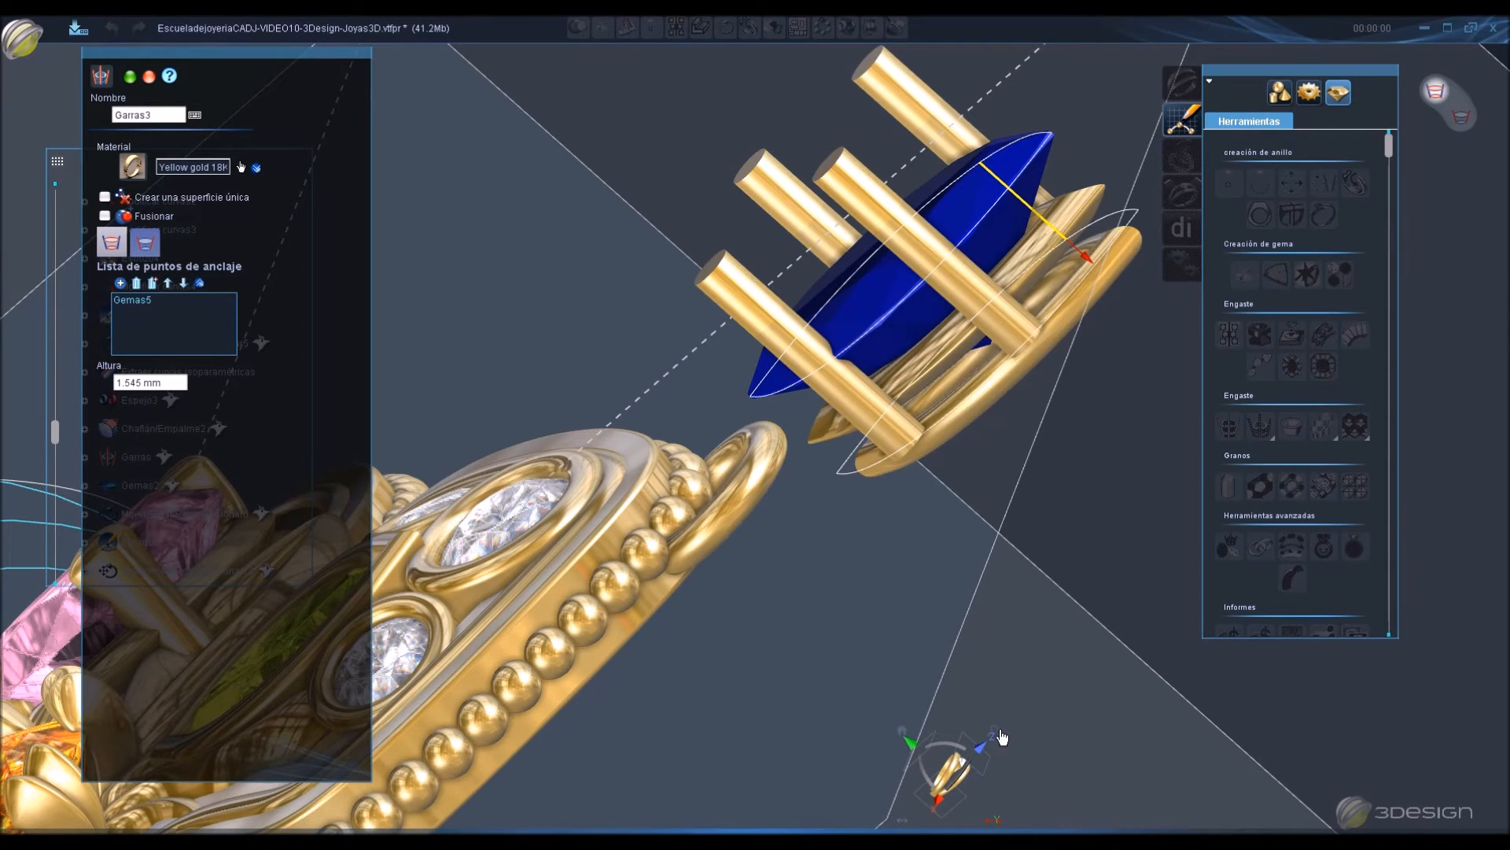
{"action": "left_click", "coordinate": [938, 801]}
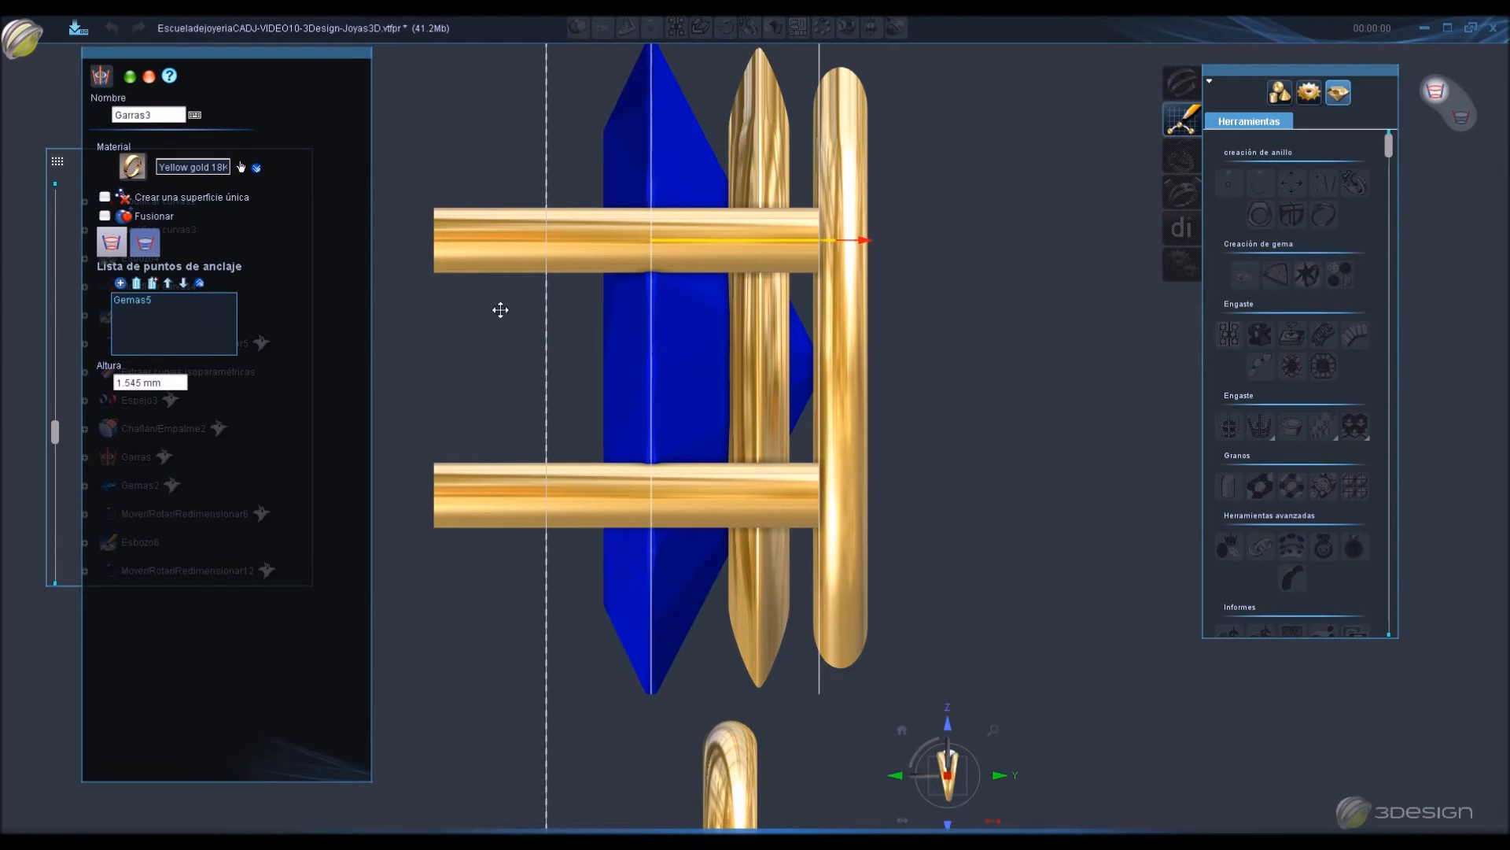
Change the prong class to Curvadas and give the prongs a custom section from the existing curve Curva1.
{"action": "left_click", "coordinate": [147, 243]}
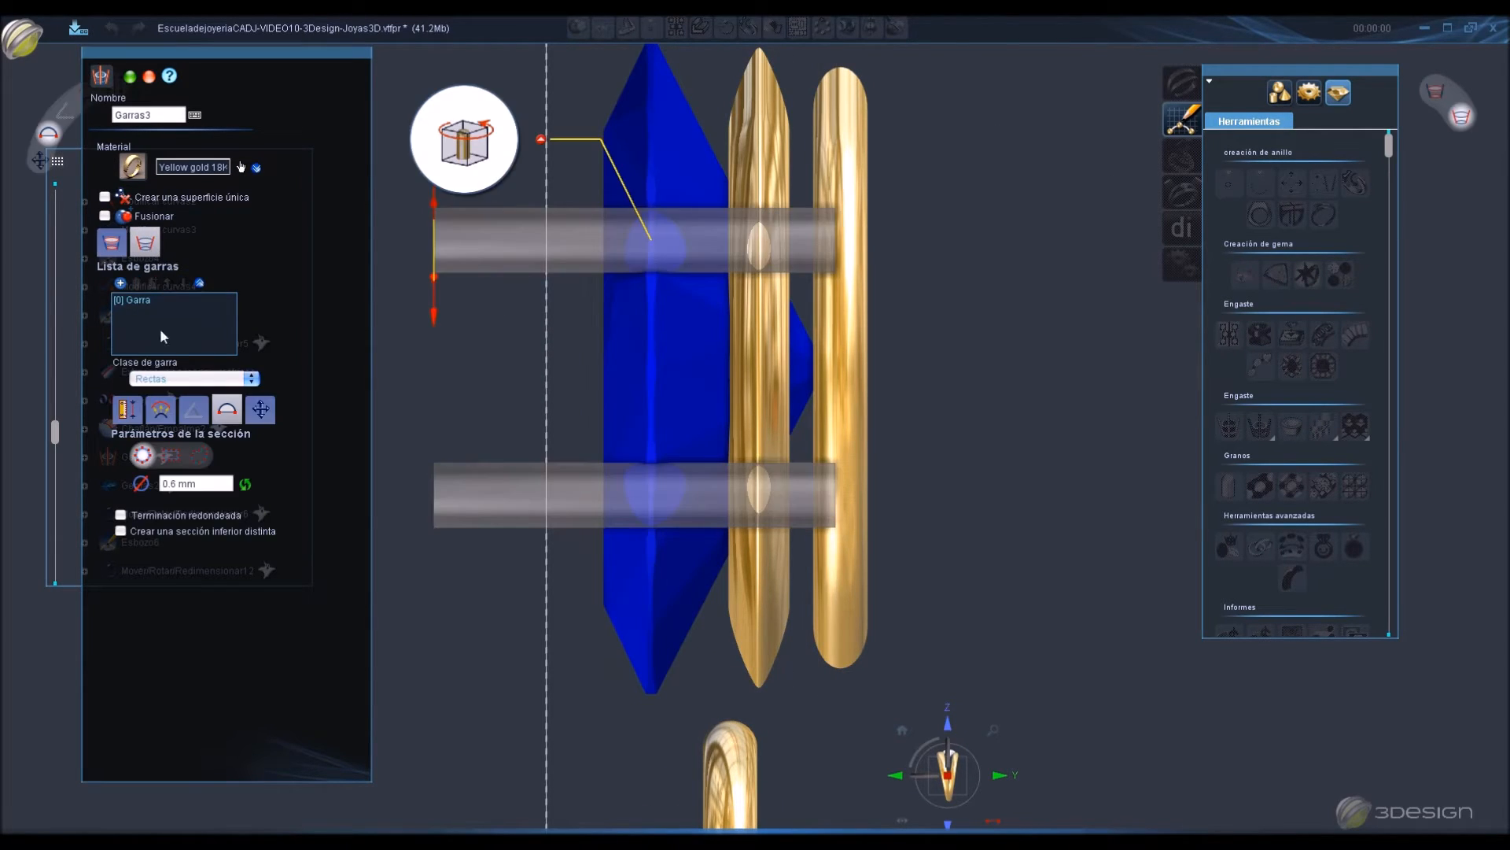
{"action": "left_click", "coordinate": [162, 383]}
{"action": "left_click", "coordinate": [165, 398]}
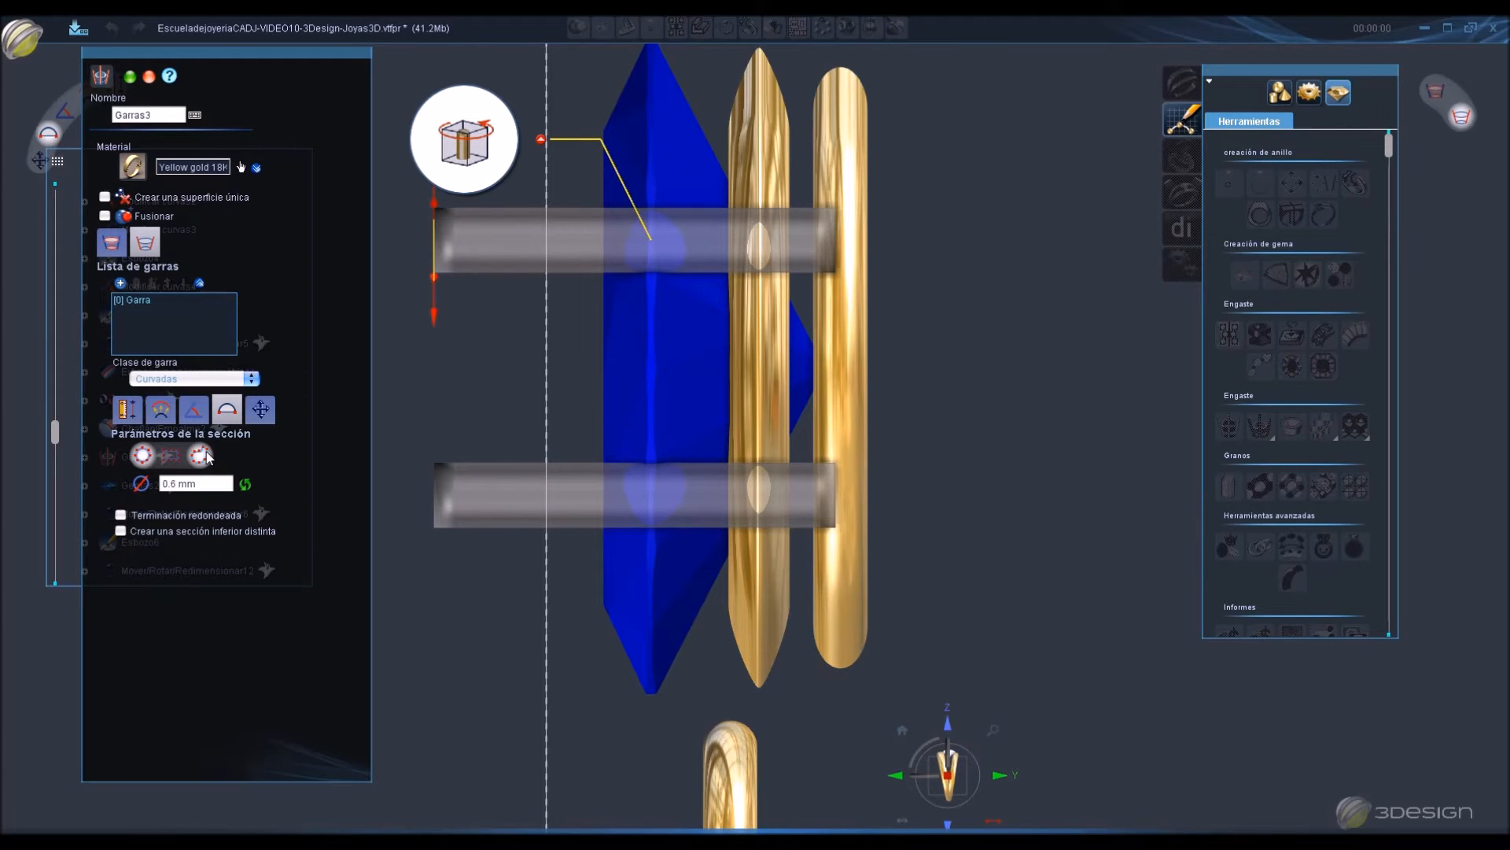
{"action": "left_click", "coordinate": [199, 455]}
{"action": "scroll", "coordinate": [779, 543], "scroll_direction": "down", "scroll_amount": 3}
{"action": "right_click_drag", "start_coordinate": [823, 513], "coordinate": [754, 736]}
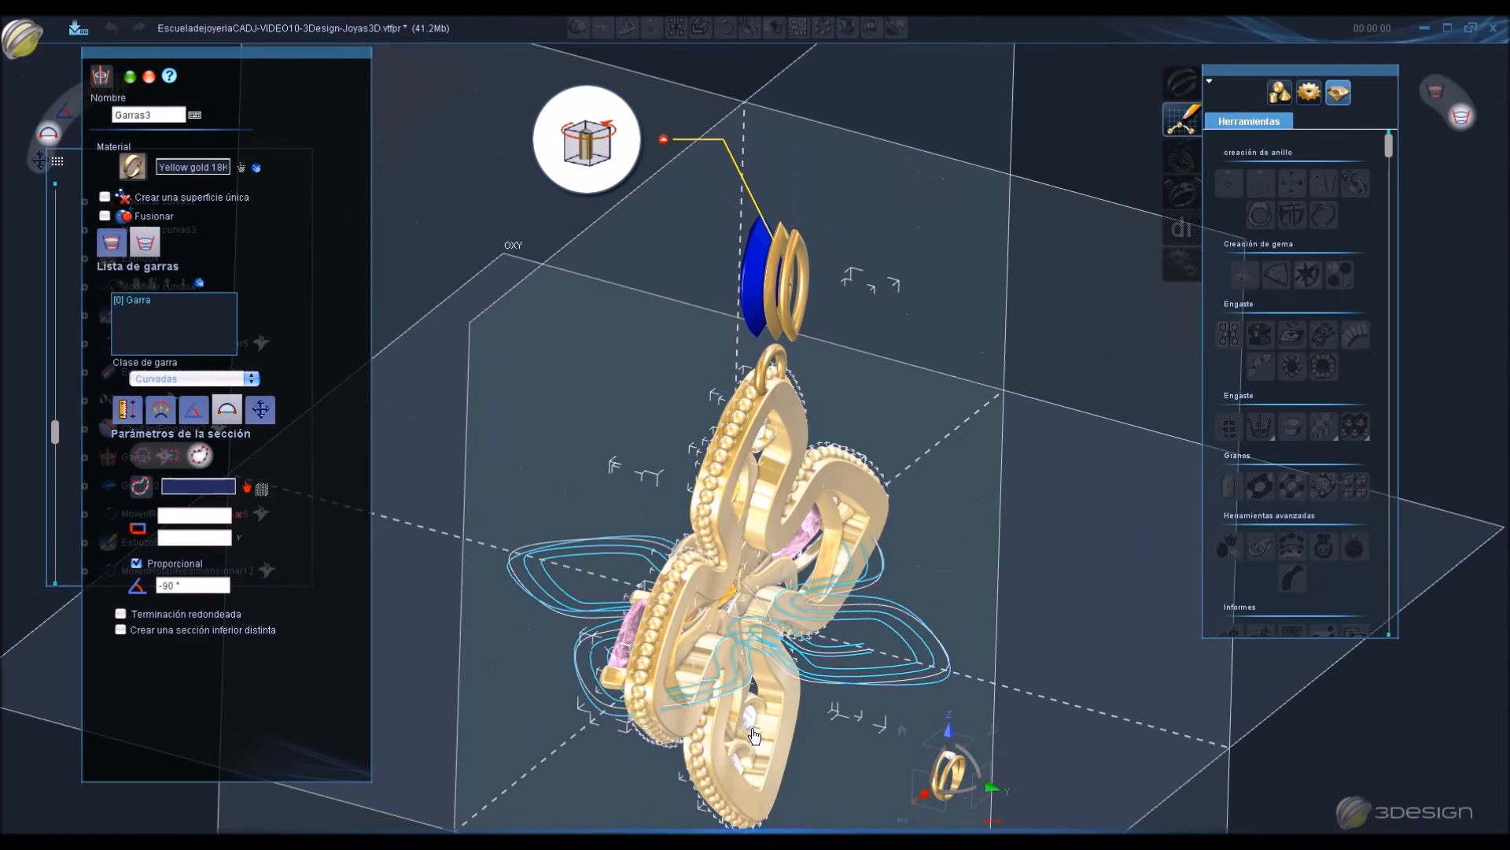
{"action": "left_click", "coordinate": [757, 604]}
Turn off proportional sizing for the prong section, set it to 0.6 by 0.6 mm and create the prongs.
{"action": "middle_click_drag", "start_coordinate": [767, 185], "coordinate": [762, 363]}
{"action": "scroll", "coordinate": [767, 184], "scroll_direction": "up", "scroll_amount": 3}
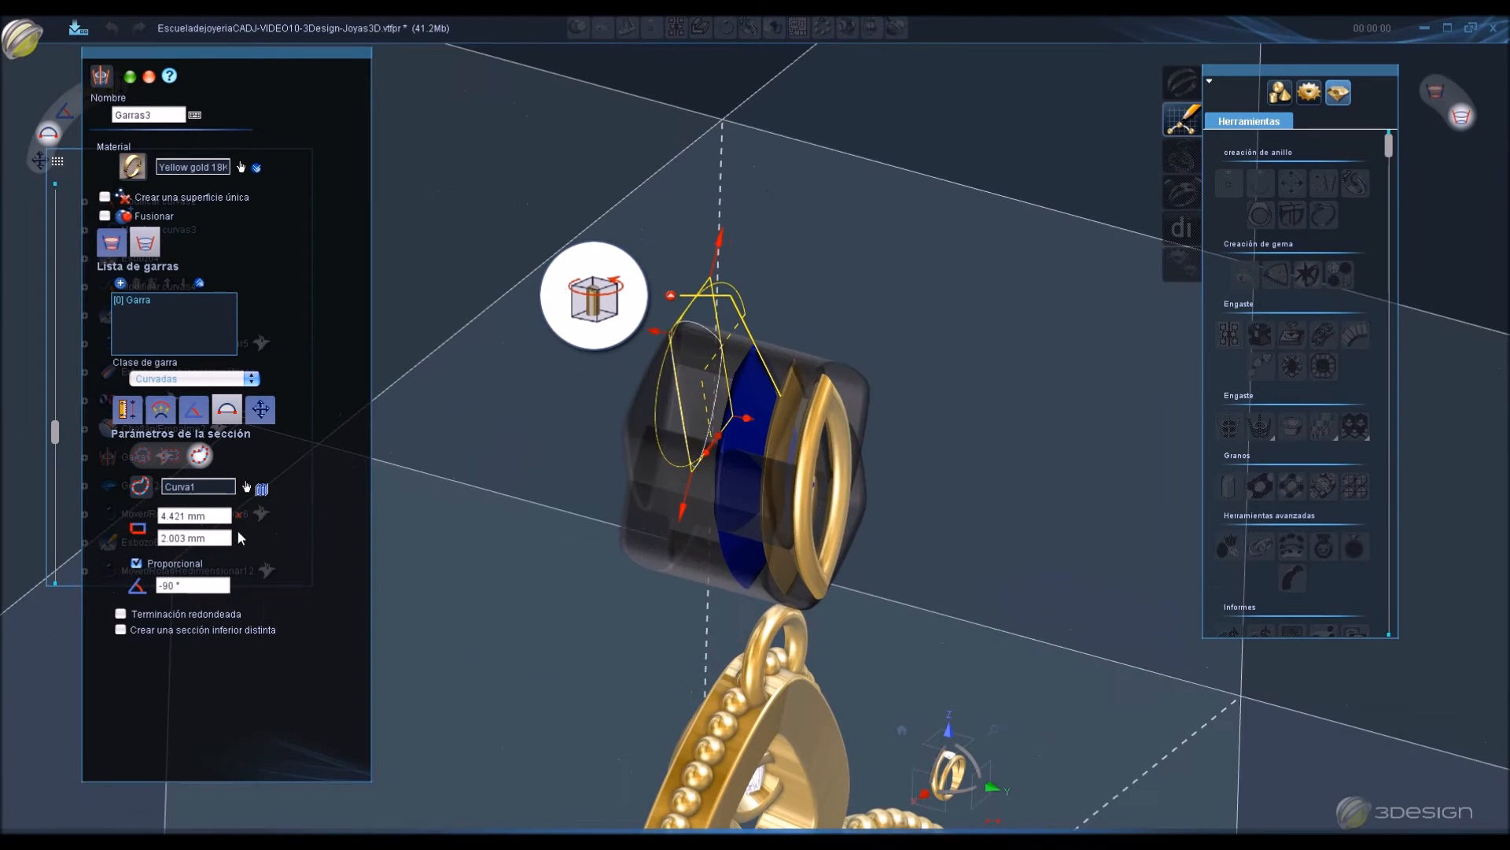
{"action": "double_click", "coordinate": [215, 538]}
{"action": "key", "text": "BackSpace"}
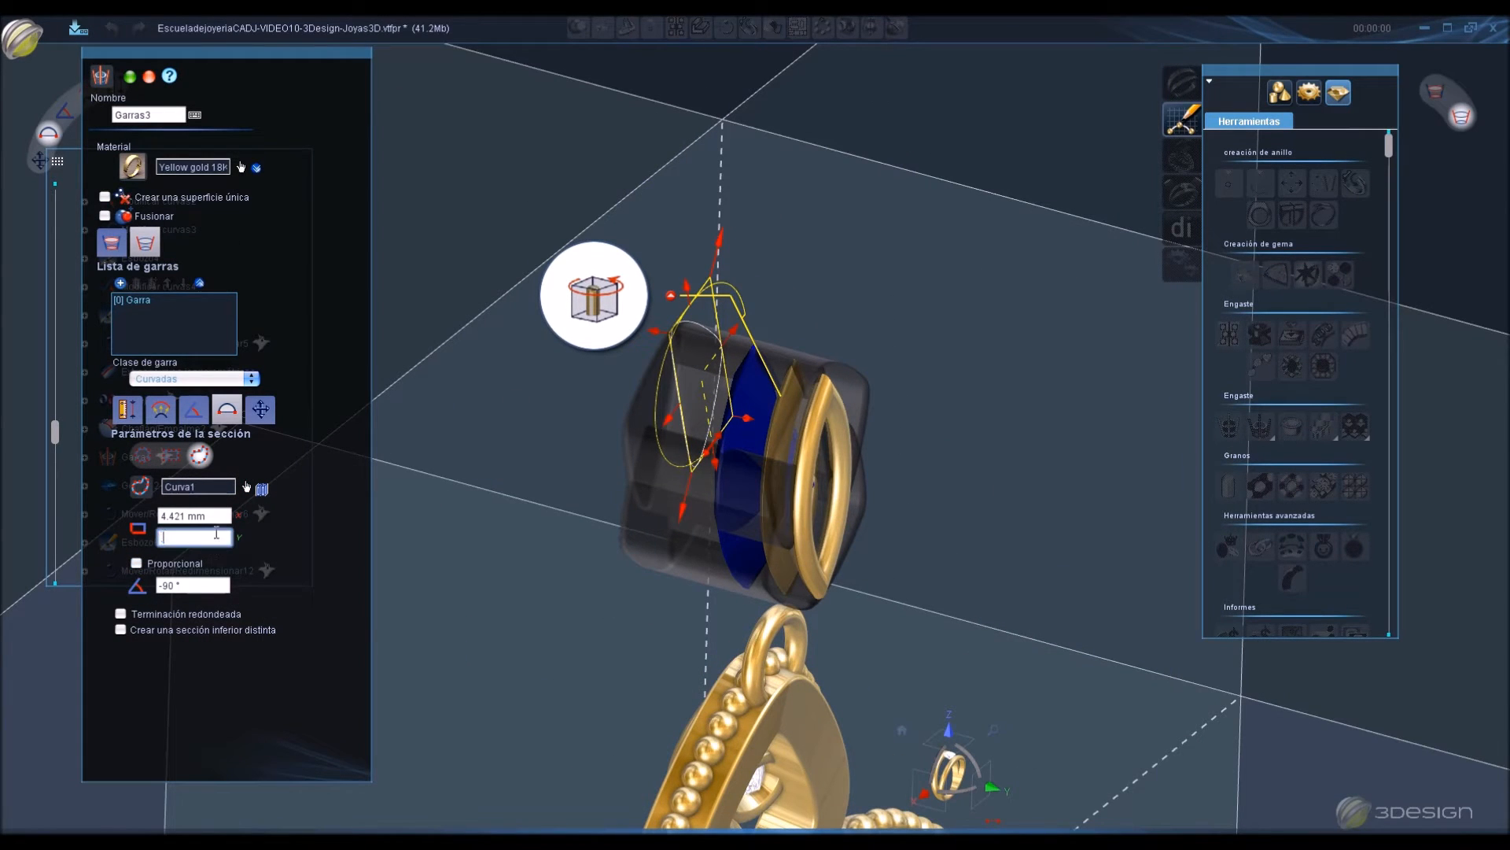
{"action": "double_click", "coordinate": [216, 517]}
{"action": "type", "text": ".6"}
{"action": "left_click", "coordinate": [216, 538]}
{"action": "middle_click_drag", "start_coordinate": [579, 398], "coordinate": [608, 601]}
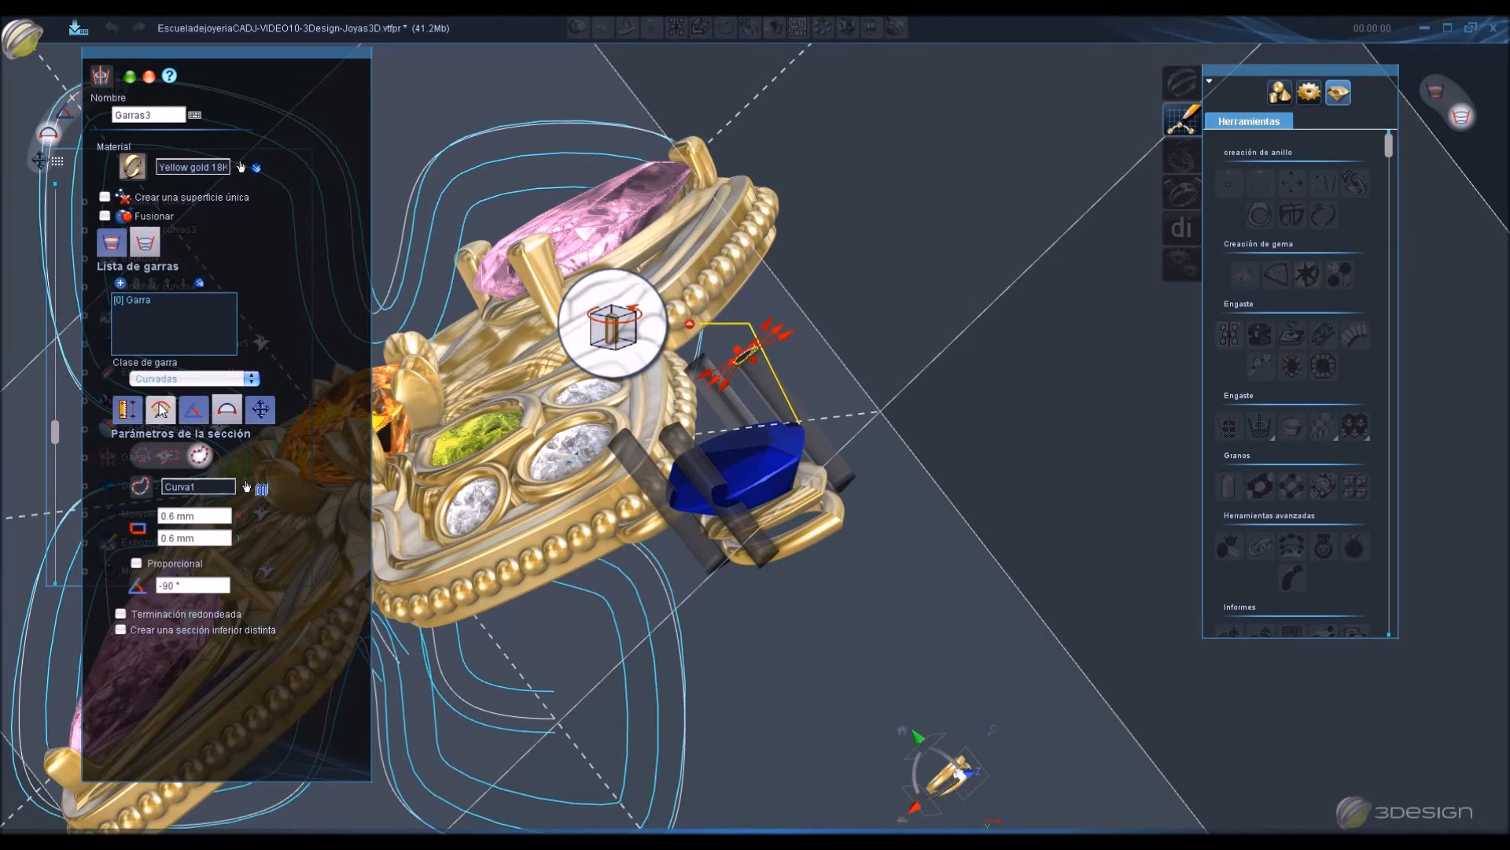
{"action": "left_click", "coordinate": [130, 77]}
Save the project with the new prongs around the citrine gem.
{"action": "middle_click_drag", "start_coordinate": [827, 446], "coordinate": [802, 437]}
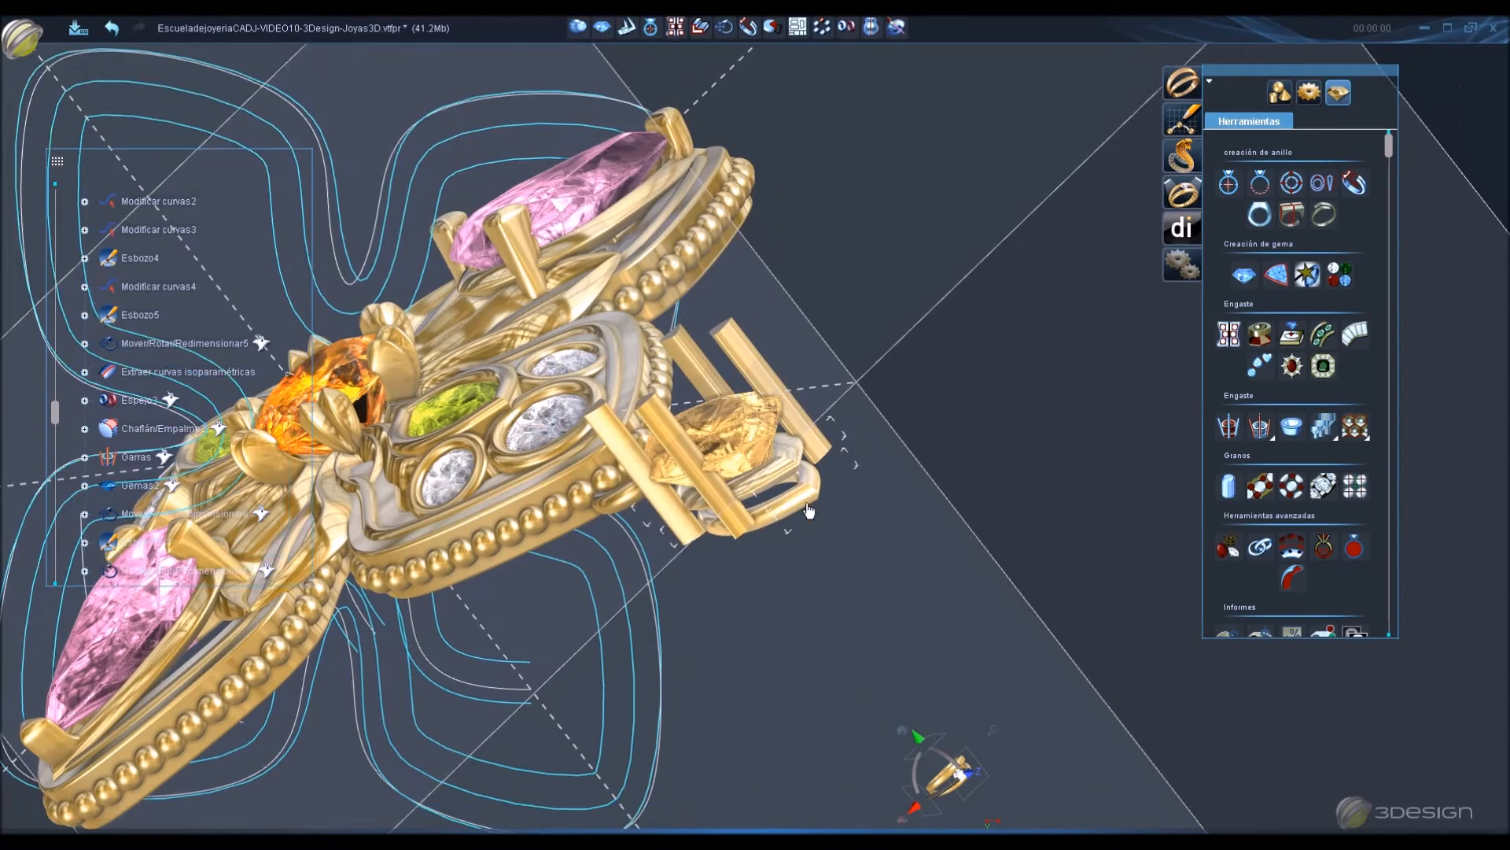
{"action": "scroll", "coordinate": [712, 431], "scroll_direction": "up", "scroll_amount": 3}
{"action": "middle_click_drag", "start_coordinate": [712, 431], "coordinate": [973, 470]}
{"action": "scroll", "coordinate": [687, 389], "scroll_direction": "up", "scroll_amount": 2}
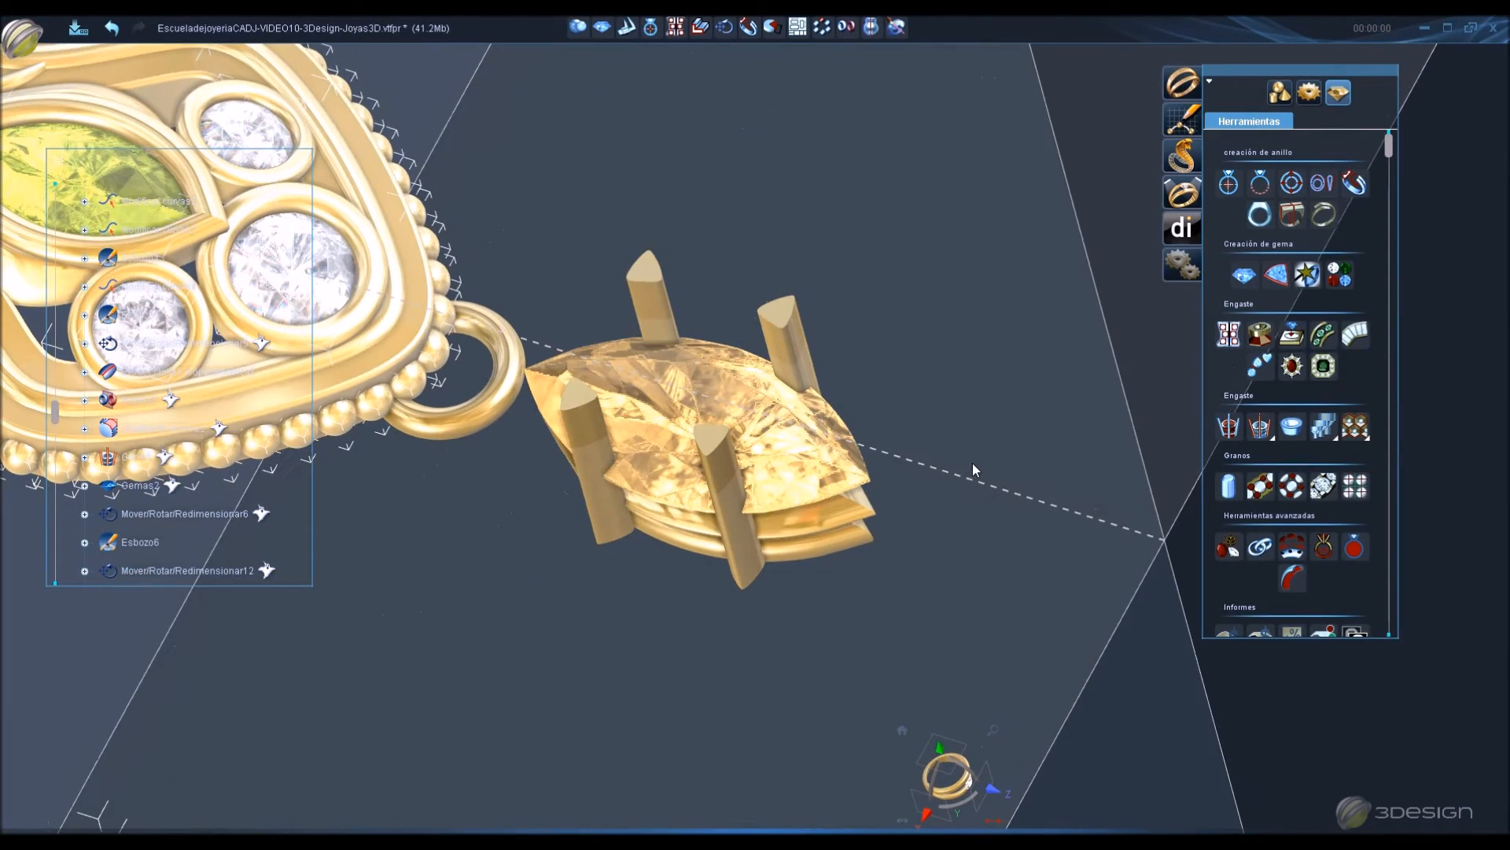
{"action": "key", "text": "ctrl+s"}
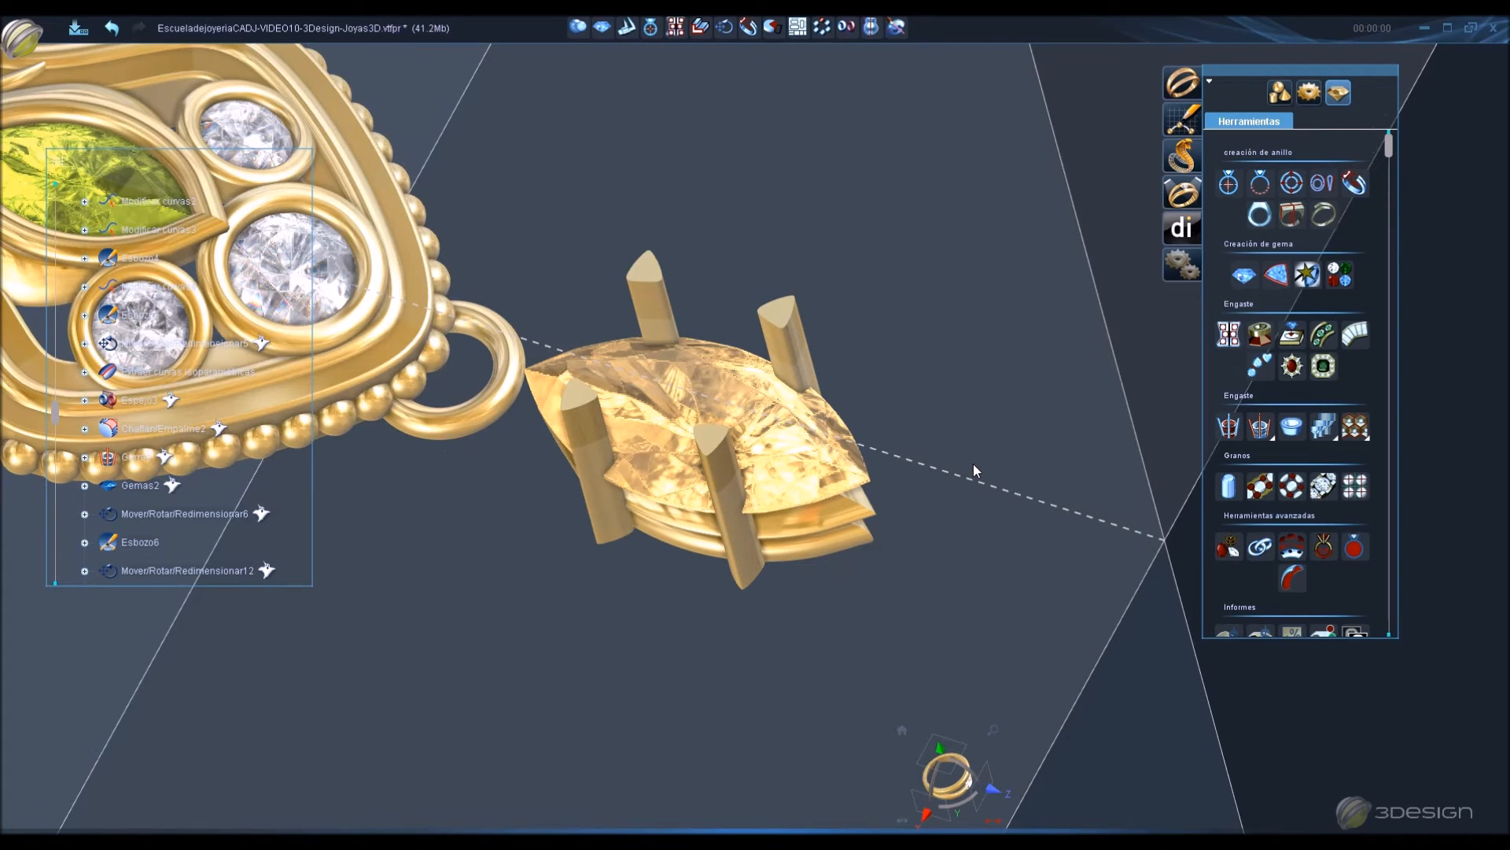
Edit the citrine gem's prongs and bend their lower ends inward, with a lower ring angle of about 23.3°.
{"action": "double_click", "coordinate": [779, 350]}
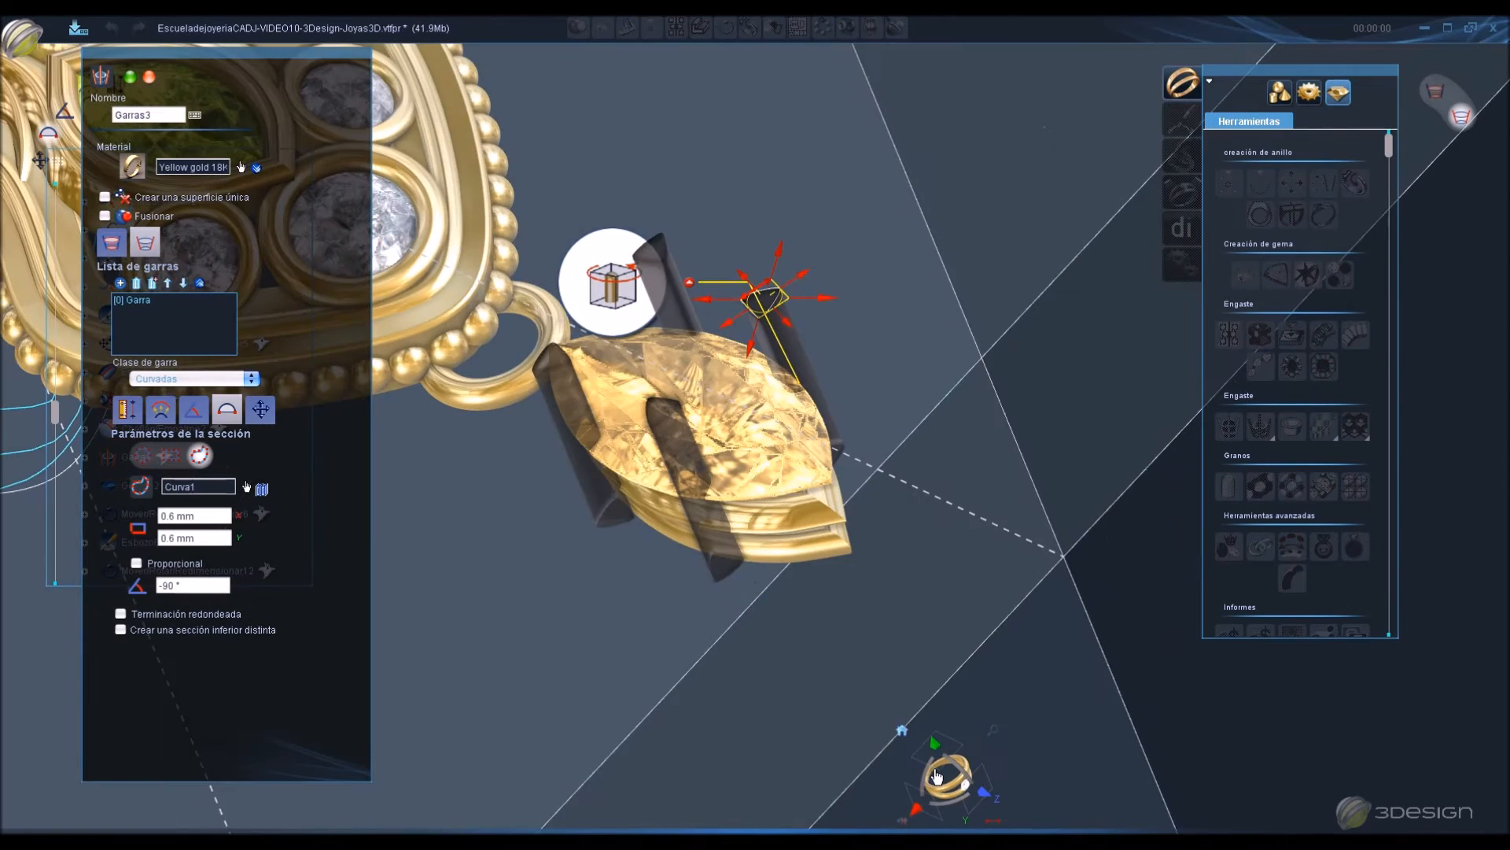
{"action": "left_click", "coordinate": [936, 783]}
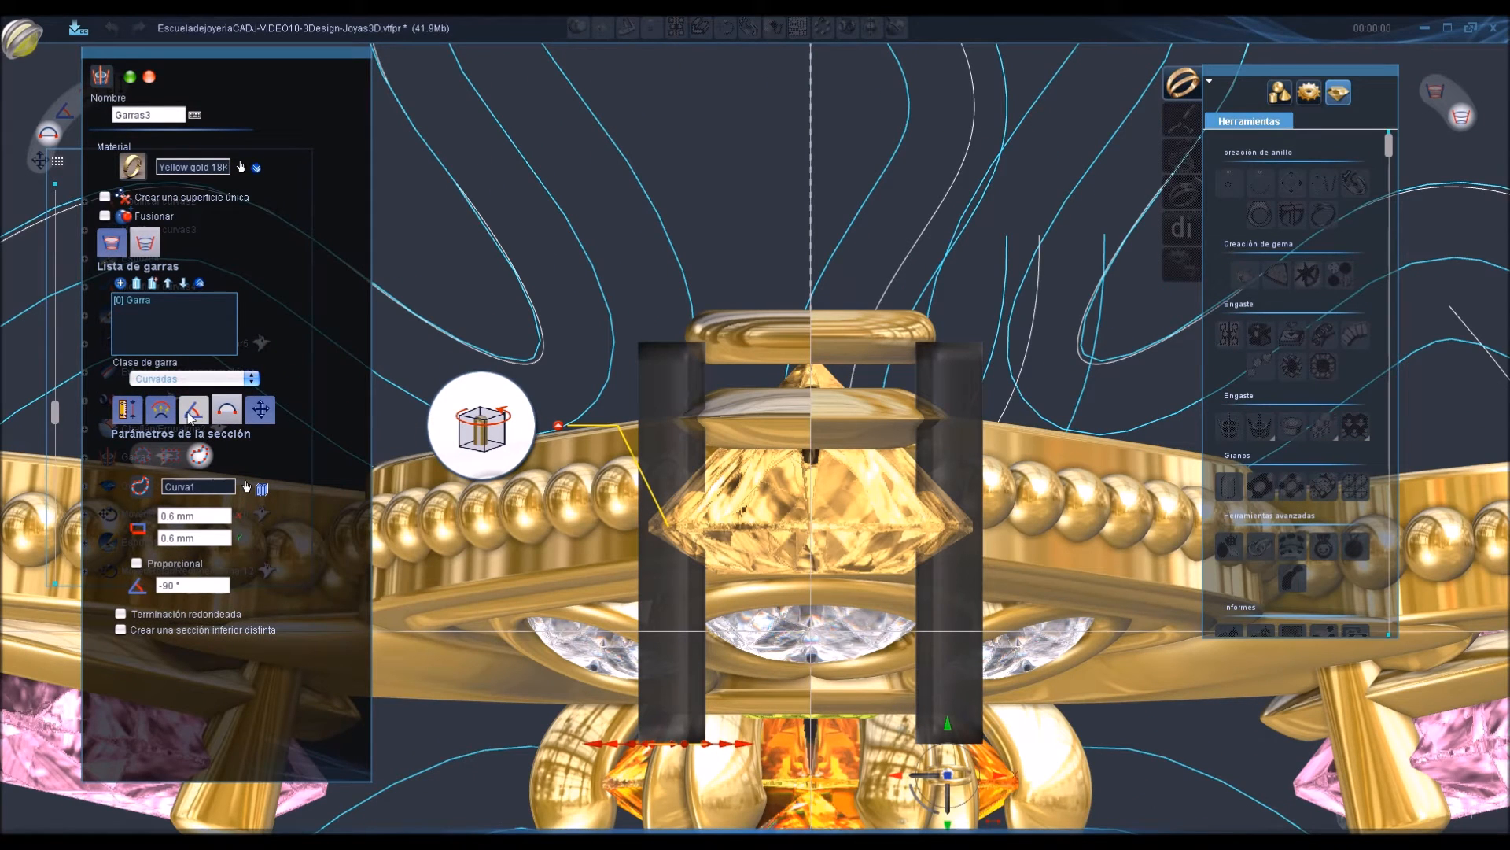
{"action": "left_click", "coordinate": [192, 409]}
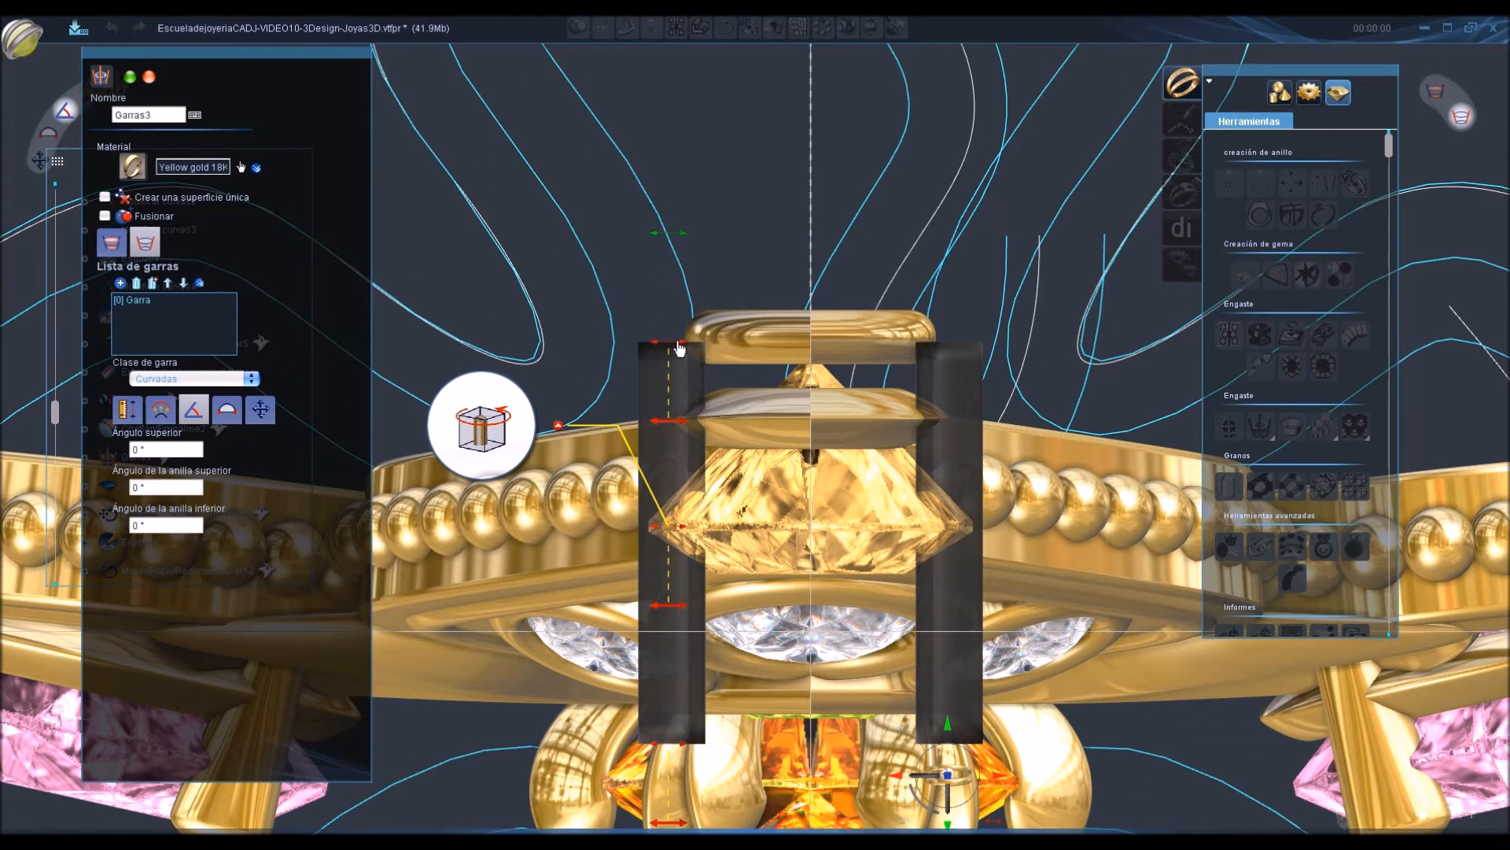
{"action": "left_click_drag", "start_coordinate": [727, 345], "coordinate": [727, 346]}
{"action": "left_click_drag", "start_coordinate": [722, 420], "coordinate": [704, 418]}
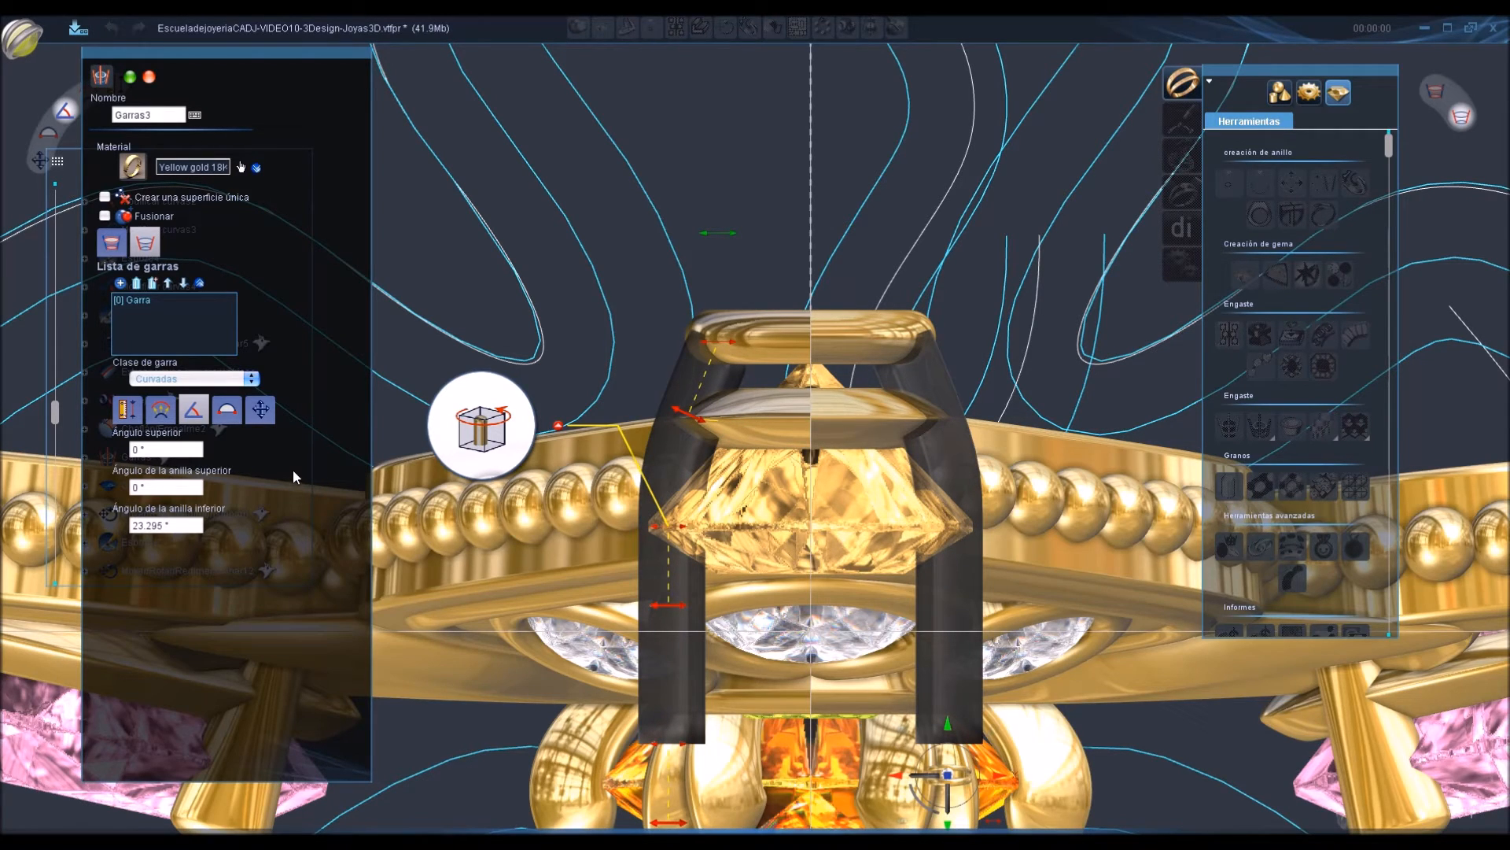
Give the prongs a different lower section, round with a diameter of 0.45 mm.
{"action": "left_click", "coordinate": [227, 409]}
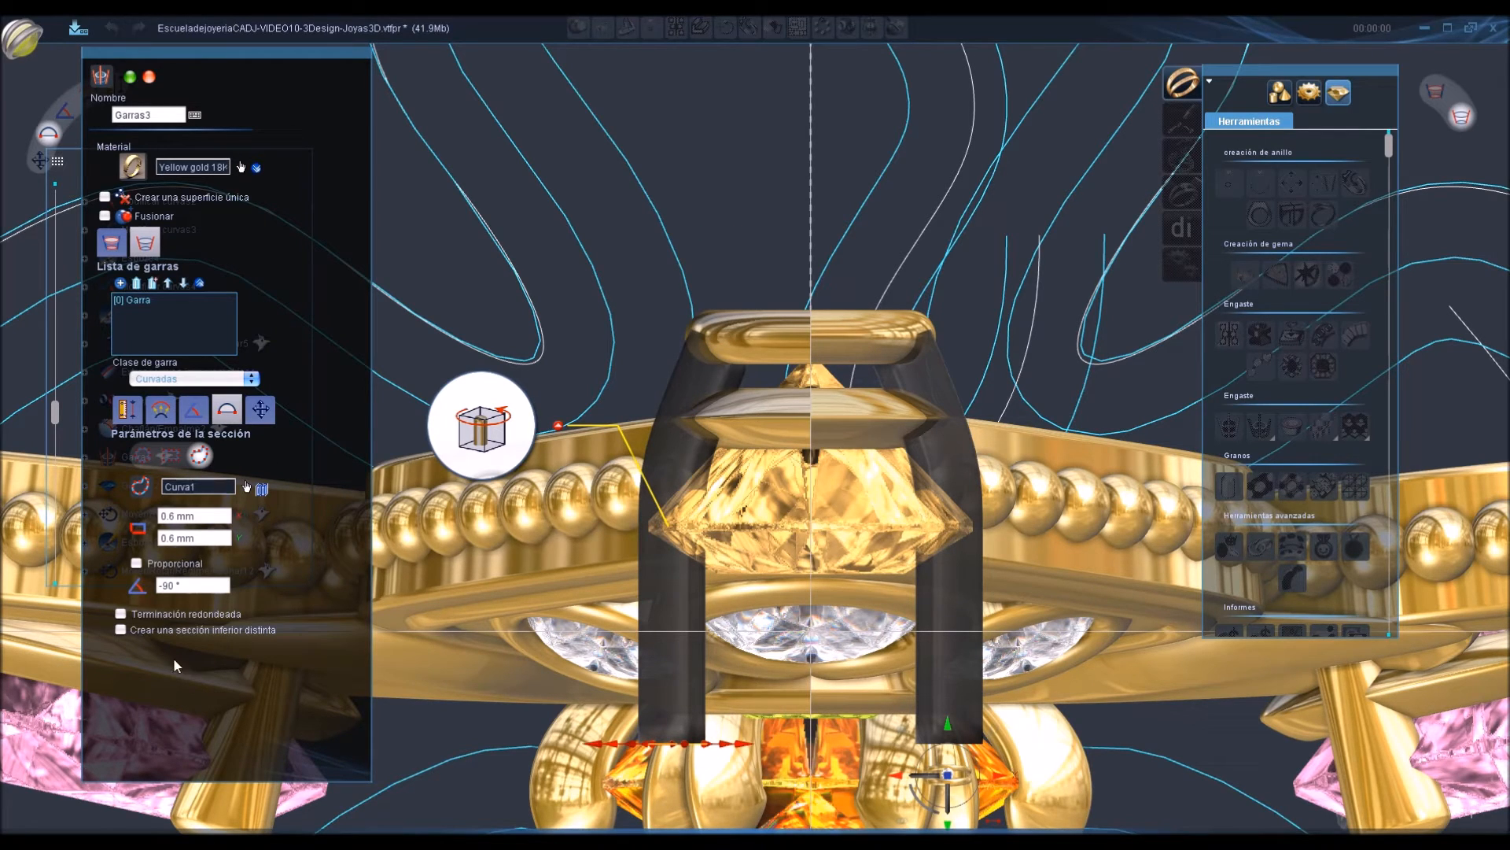
{"action": "left_click", "coordinate": [121, 630]}
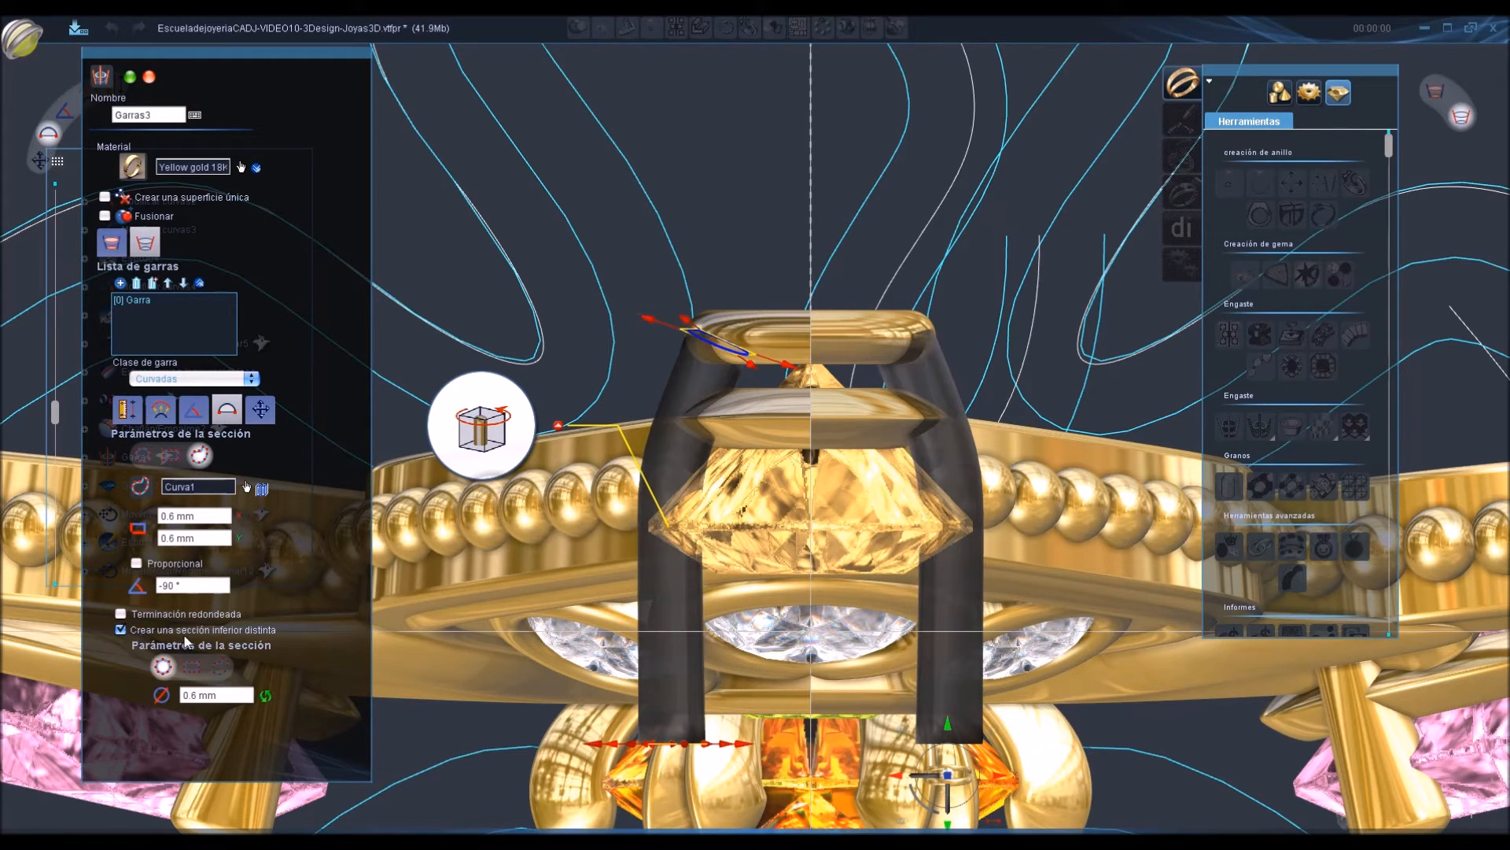
{"action": "left_click", "coordinate": [234, 694]}
{"action": "key", "text": "BackSpace"}
{"action": "left_click", "coordinate": [211, 586]}
Shorten the prongs above the gem to an upper height of about 0.613 mm.
{"action": "middle_click_drag", "start_coordinate": [507, 528], "coordinate": [629, 354]}
{"action": "left_click", "coordinate": [128, 409]}
{"action": "middle_click_drag", "start_coordinate": [519, 488], "coordinate": [715, 252]}
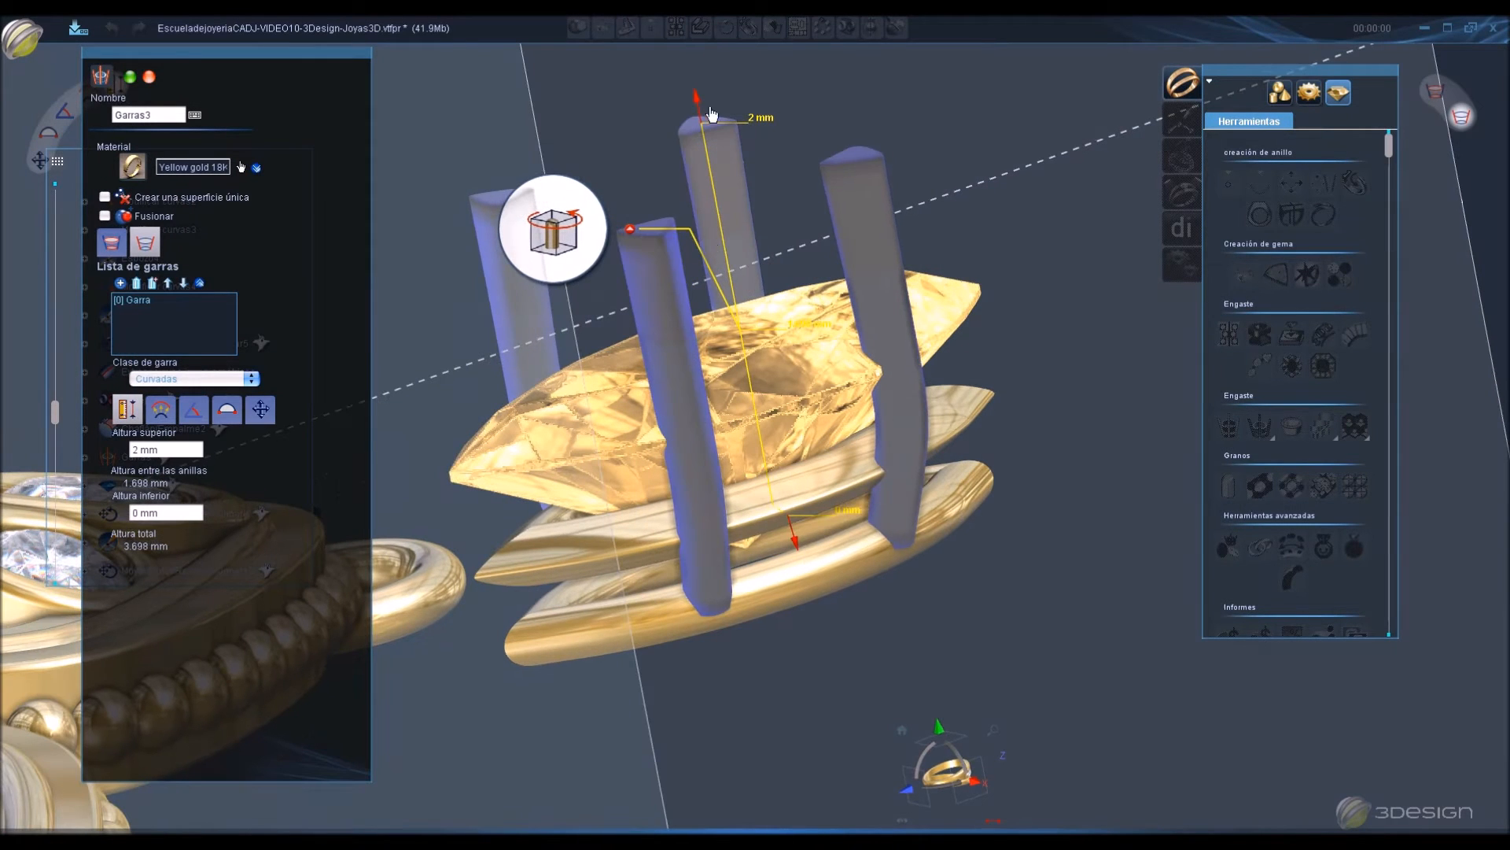
{"action": "left_click", "coordinate": [735, 245]}
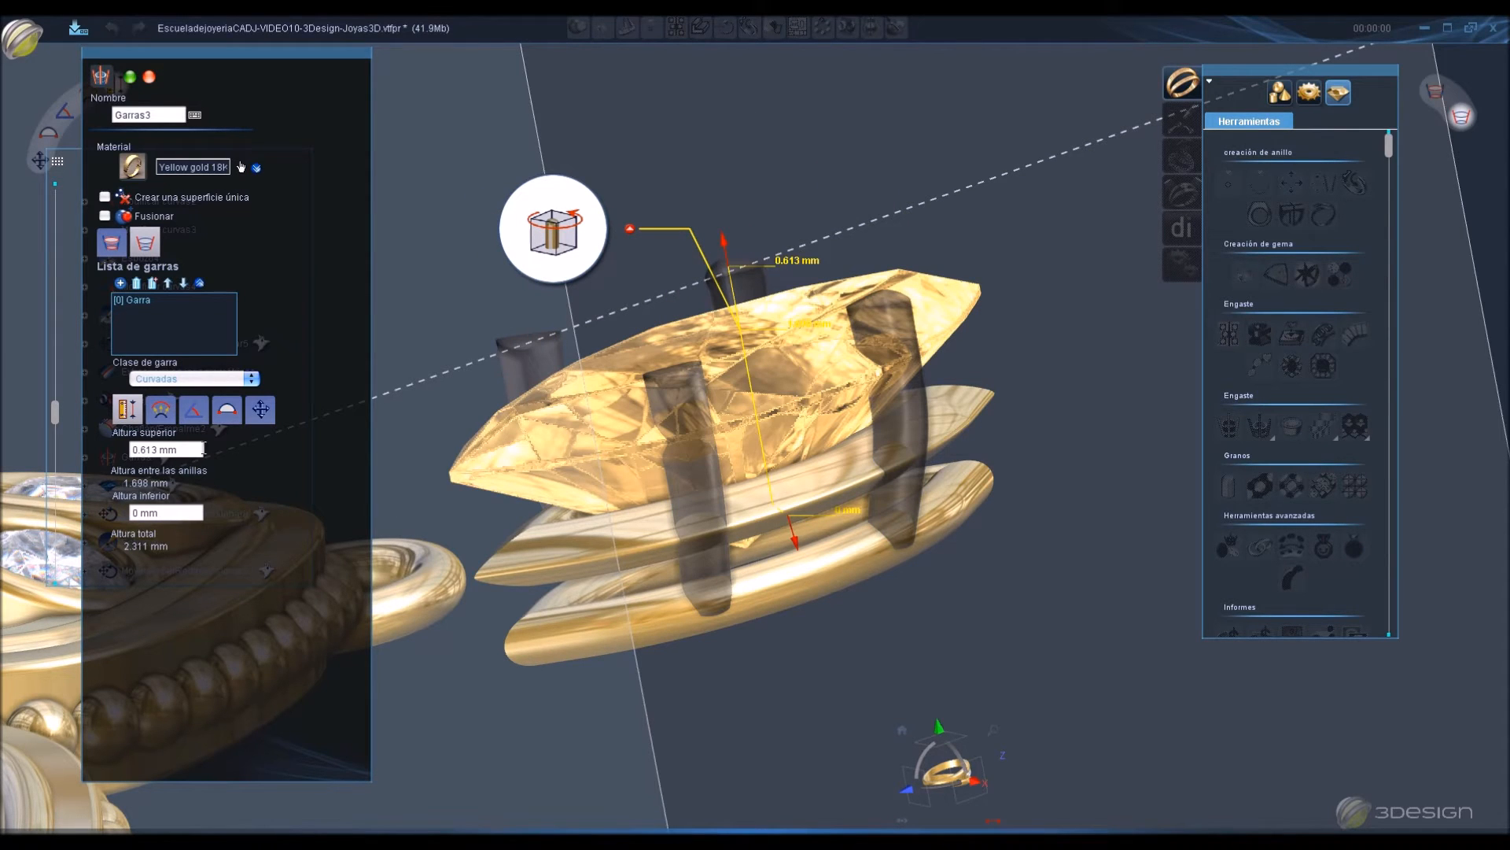
Turn on the rounded termination for the prongs and apply the edited setting.
{"action": "left_click", "coordinate": [226, 419]}
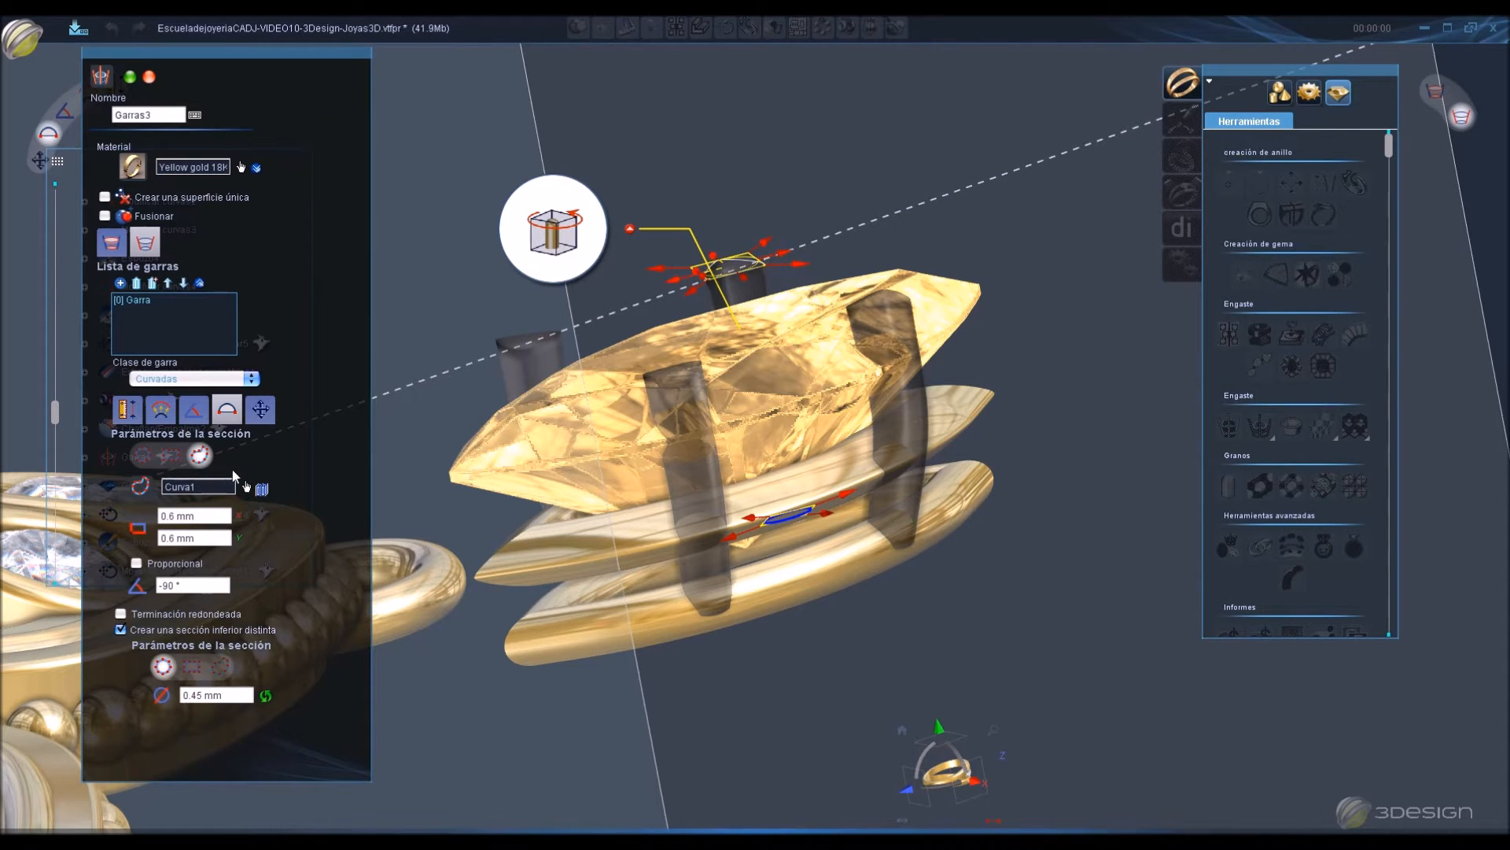
{"action": "left_click", "coordinate": [121, 614]}
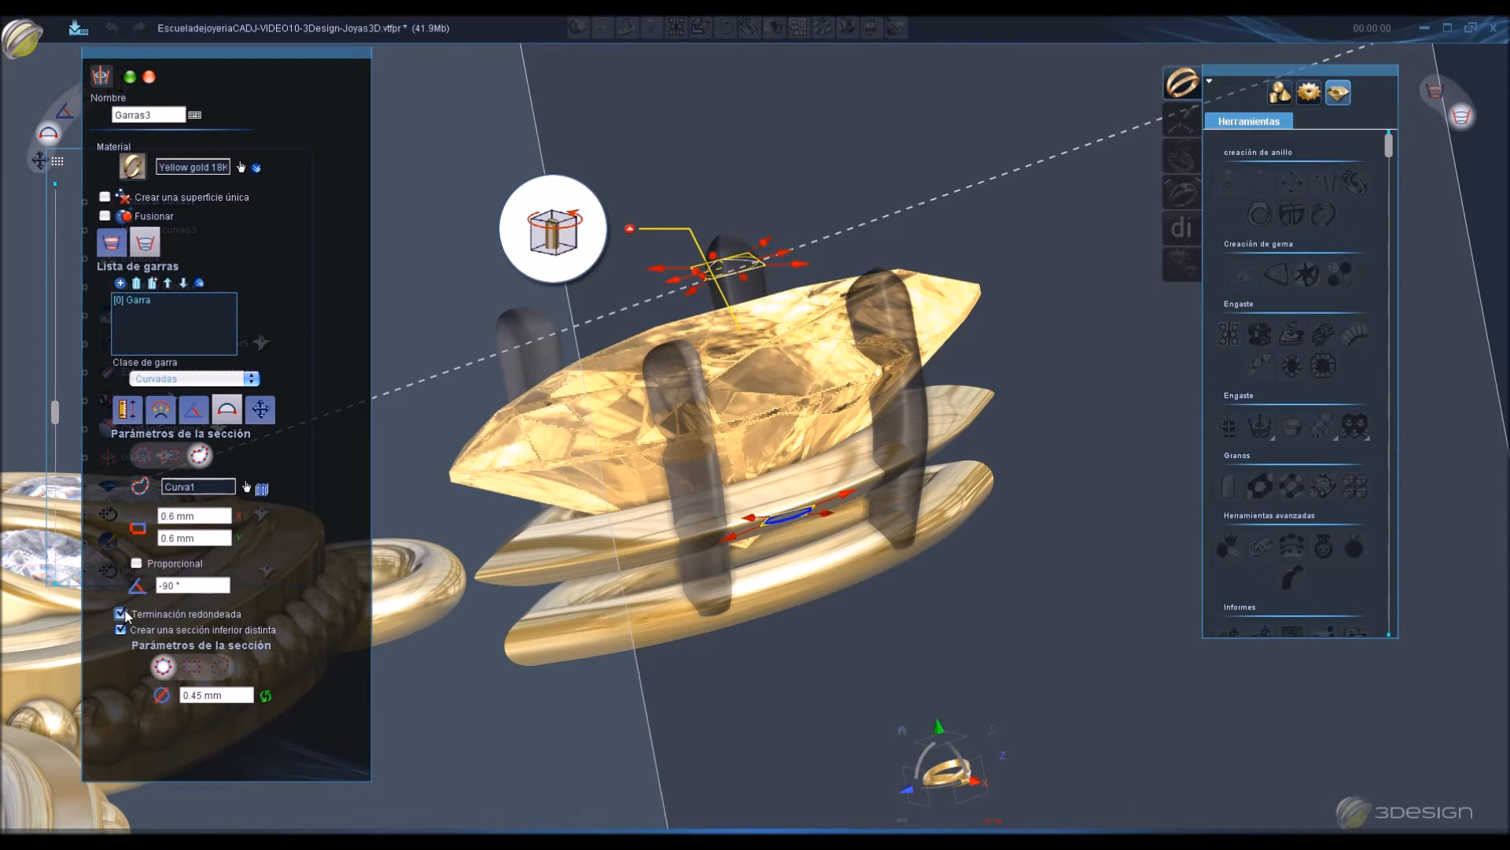
{"action": "double_click", "coordinate": [1104, 520]}
Reopen the citrine gem's prongs for editing and set their upper section to 0.75 by 0.6 mm.
{"action": "scroll", "coordinate": [1099, 521], "scroll_direction": "down", "scroll_amount": 3}
{"action": "middle_click_drag", "start_coordinate": [1098, 521], "coordinate": [854, 649]}
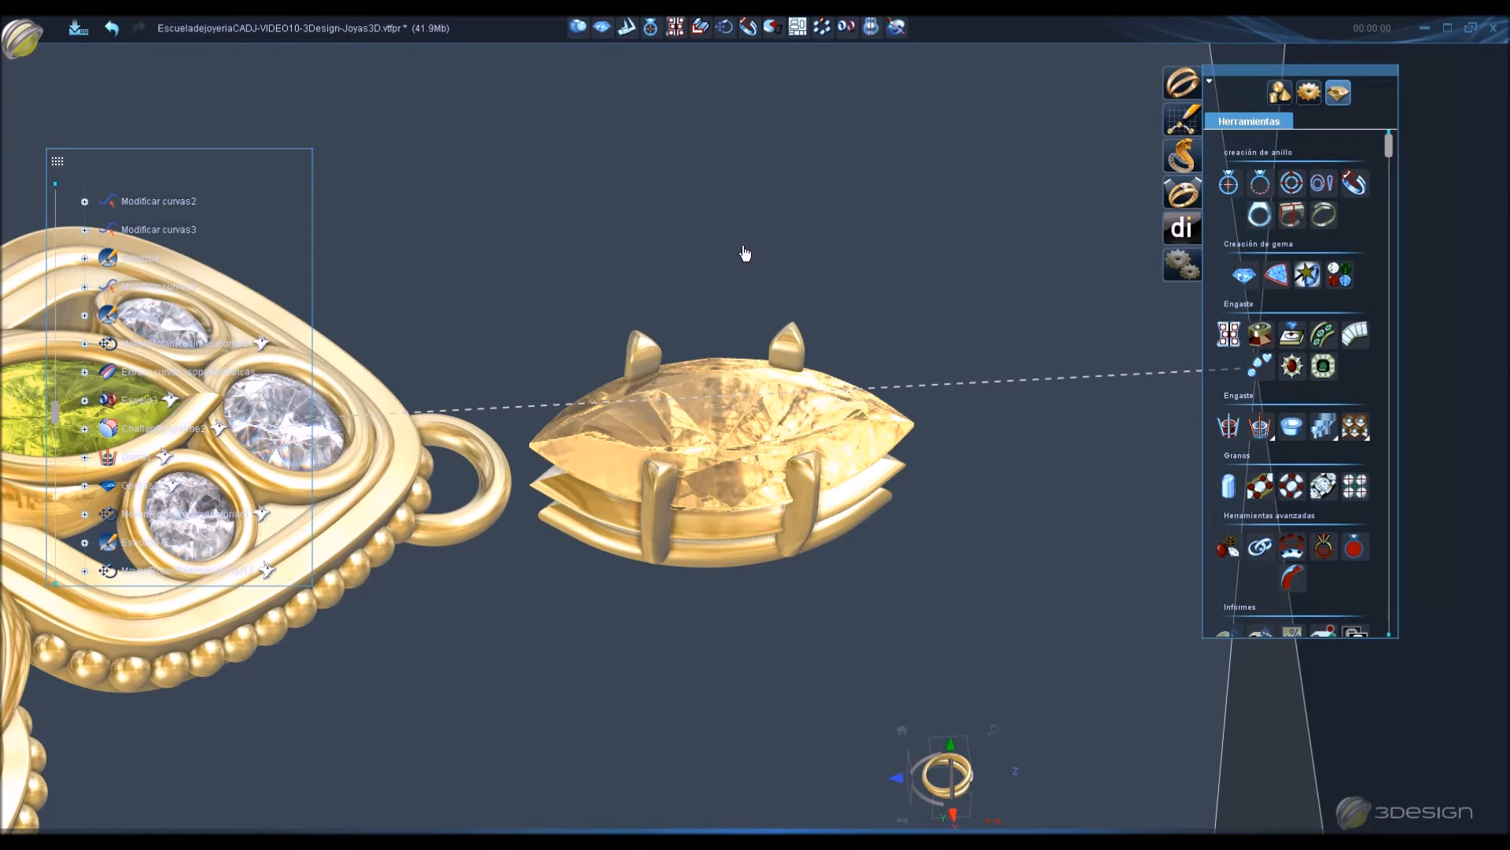
{"action": "left_click", "coordinate": [781, 341]}
{"action": "double_click", "coordinate": [769, 334]}
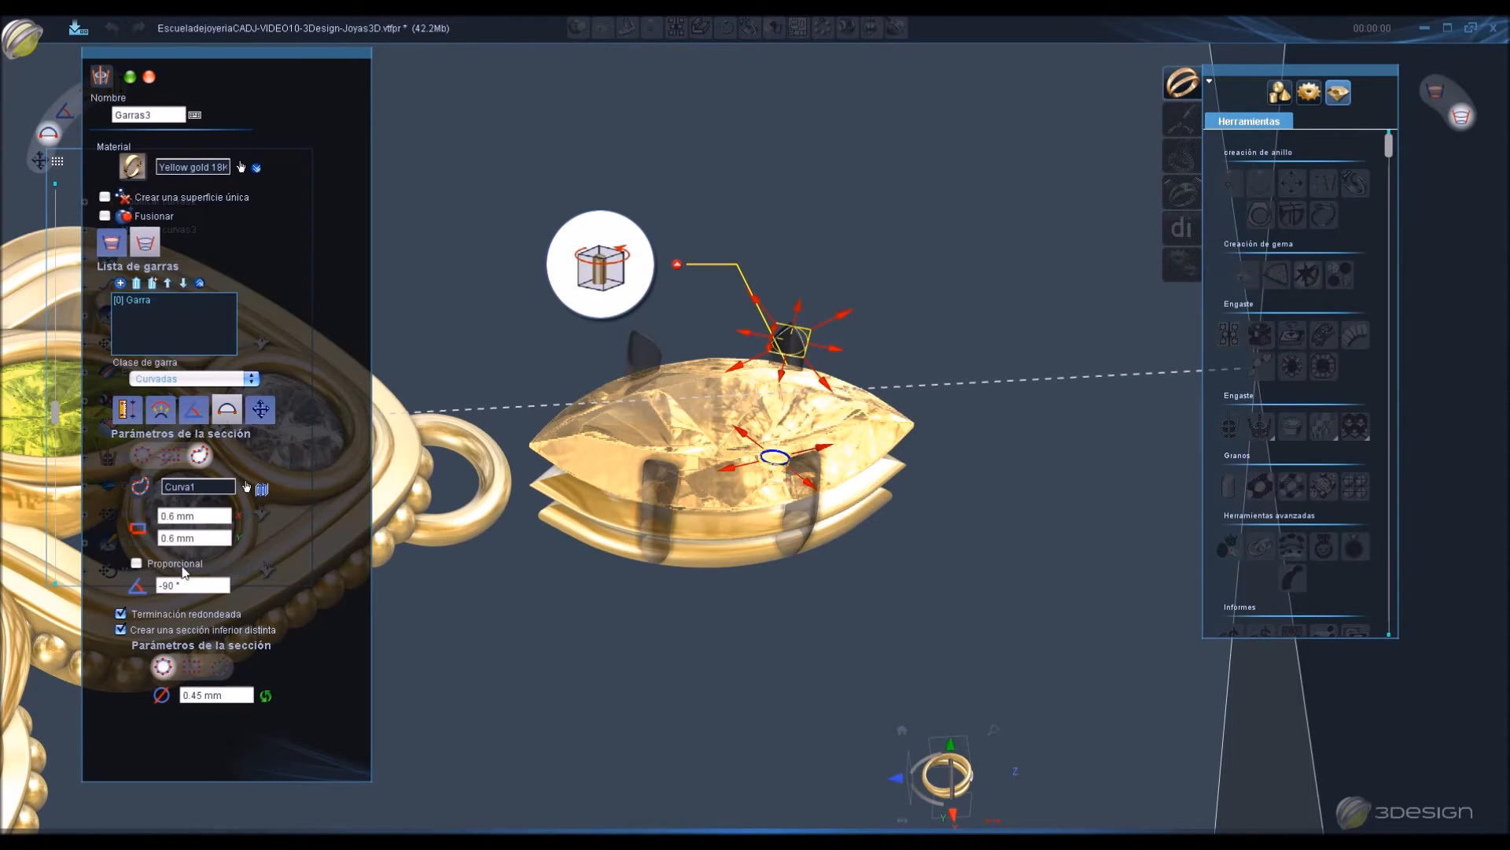
{"action": "left_click", "coordinate": [207, 518]}
{"action": "type", "text": ".75"}
{"action": "left_click", "coordinate": [218, 539]}
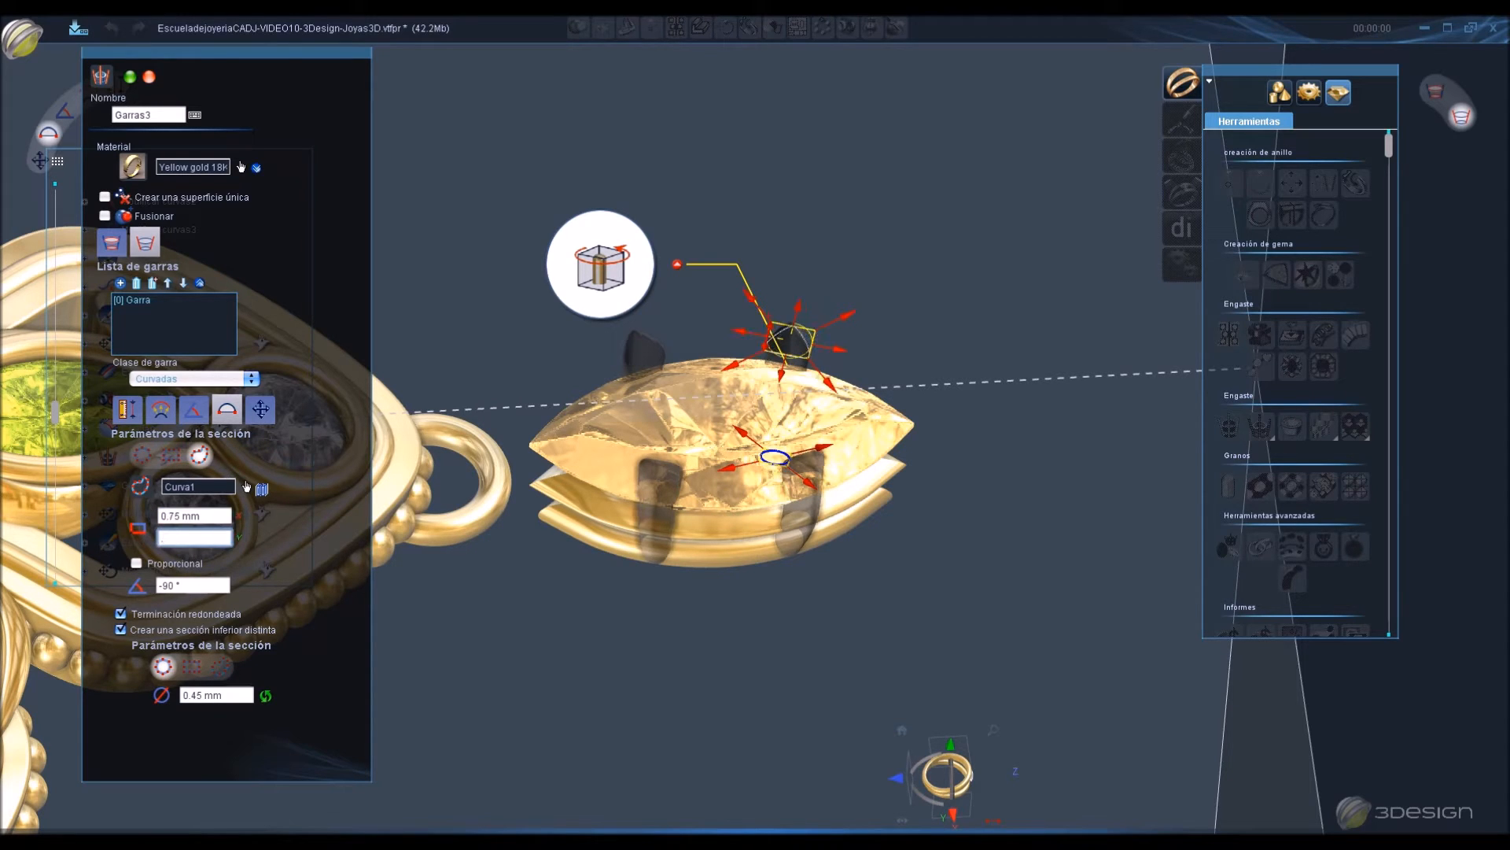
{"action": "left_click", "coordinate": [214, 516]}
{"action": "left_click", "coordinate": [214, 539]}
{"action": "type", "text": ".6"}
{"action": "left_click", "coordinate": [216, 517]}
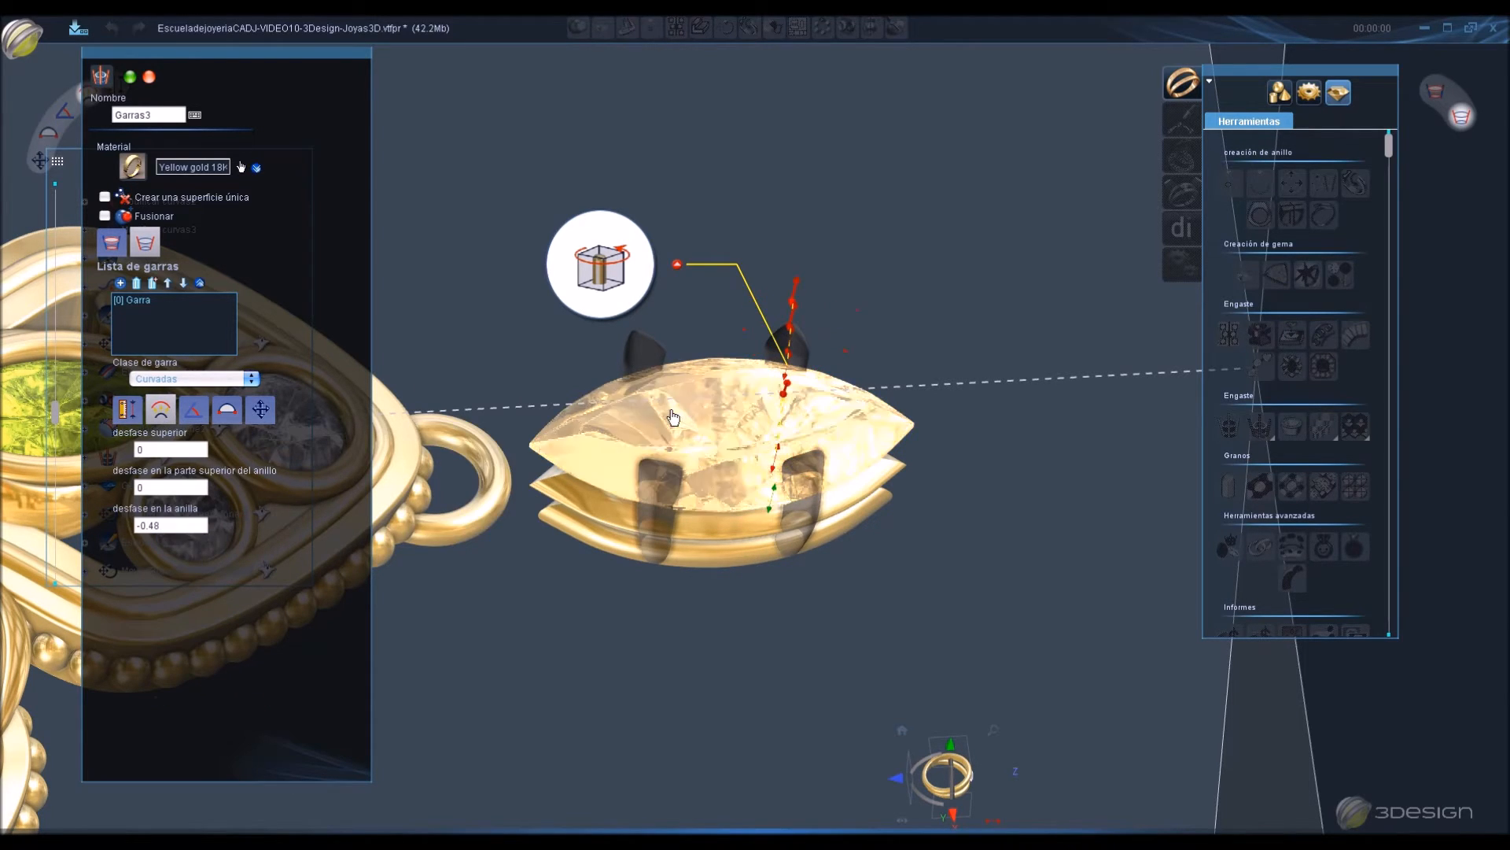
Using free positioning mirrored in the horizontal and vertical planes, slide the prongs toward the pointed ends of the marquise gem.
{"action": "left_click", "coordinate": [261, 413]}
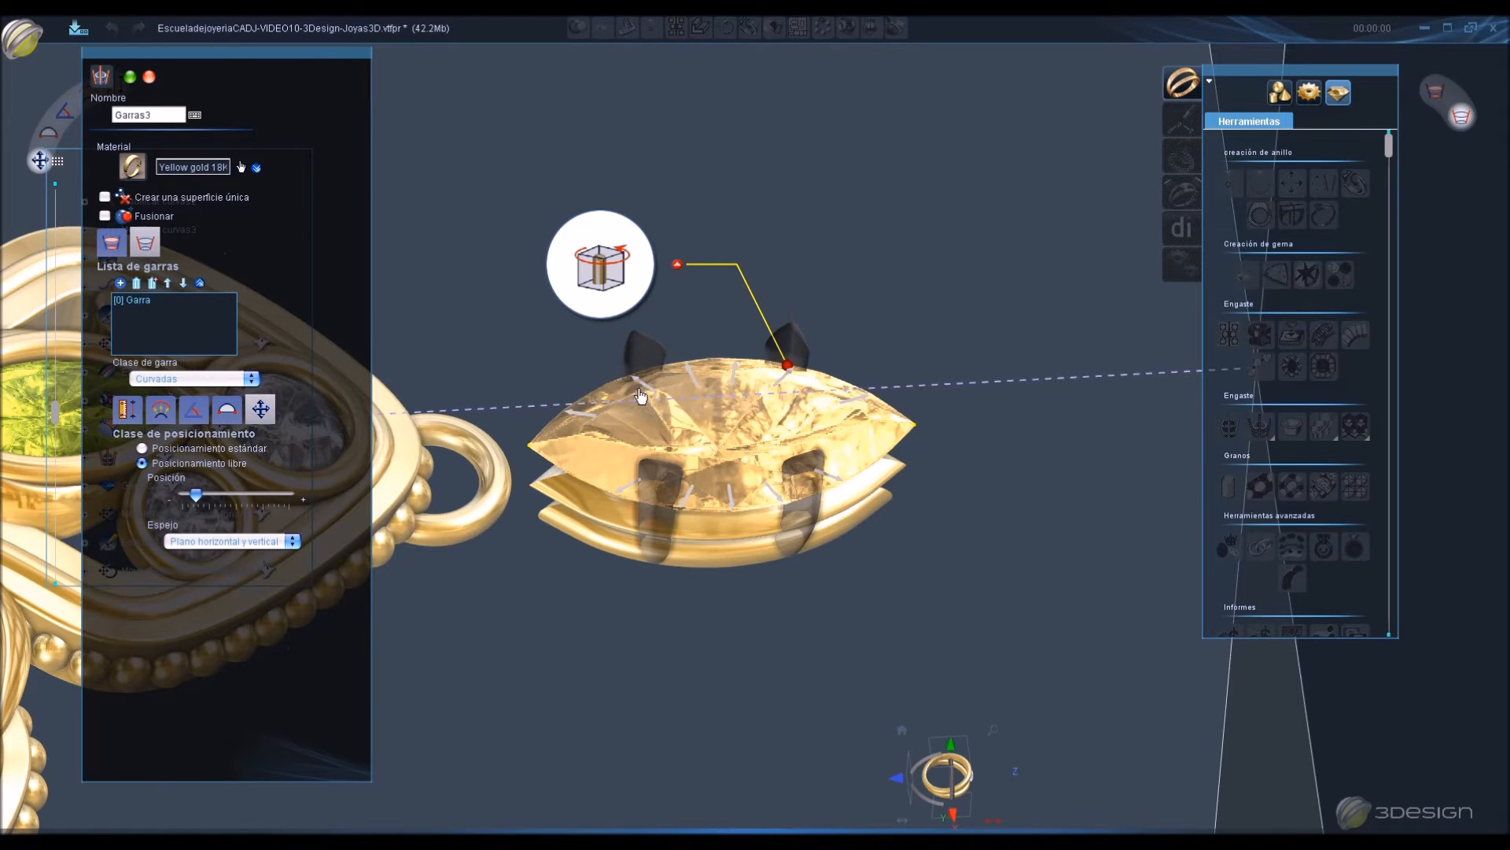
{"action": "left_click", "coordinate": [592, 415]}
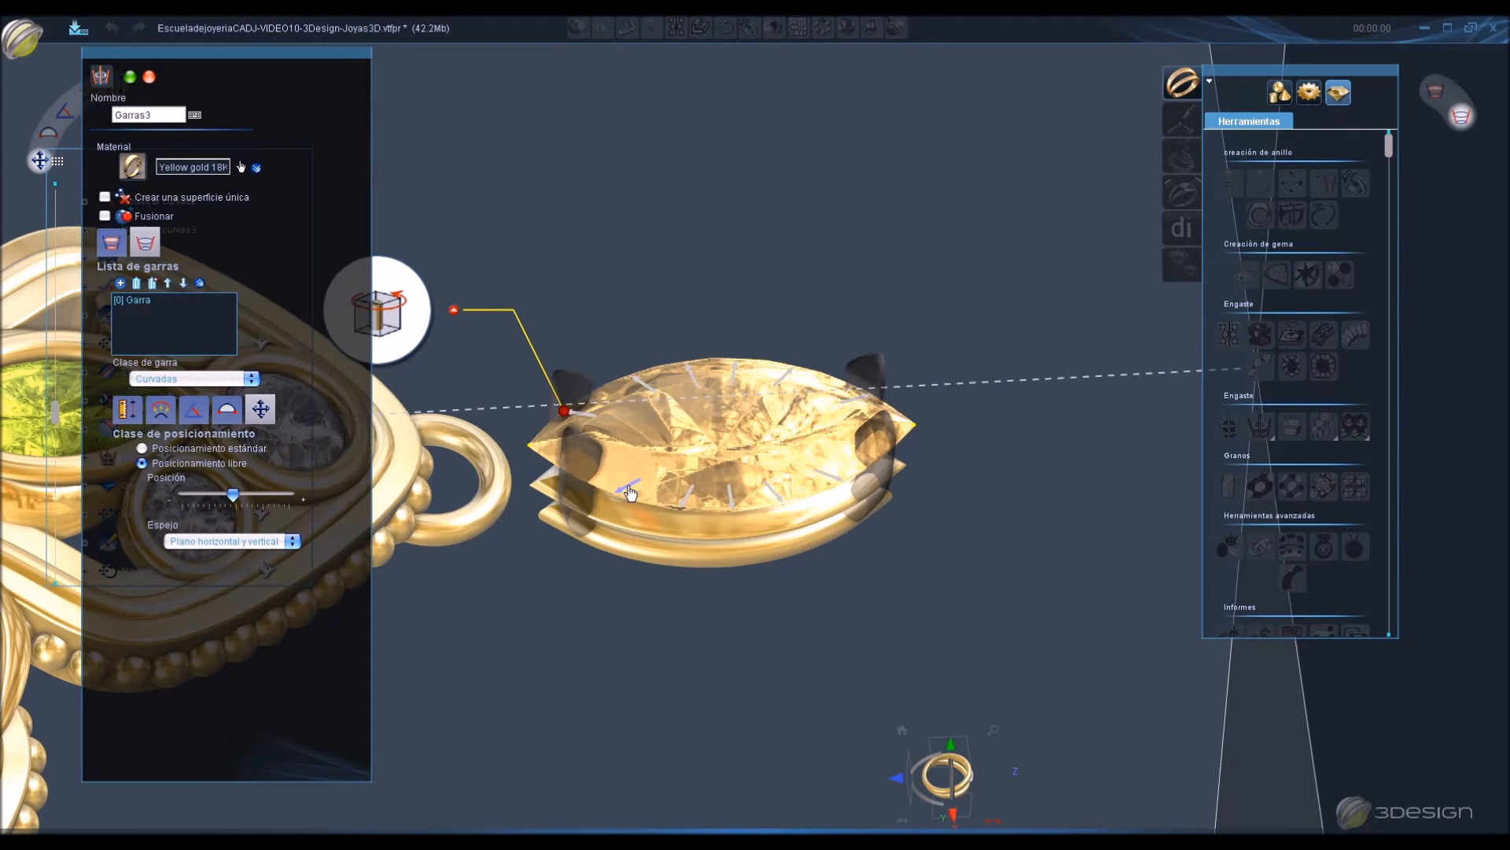
{"action": "right_click_drag", "start_coordinate": [1029, 596], "coordinate": [474, 482]}
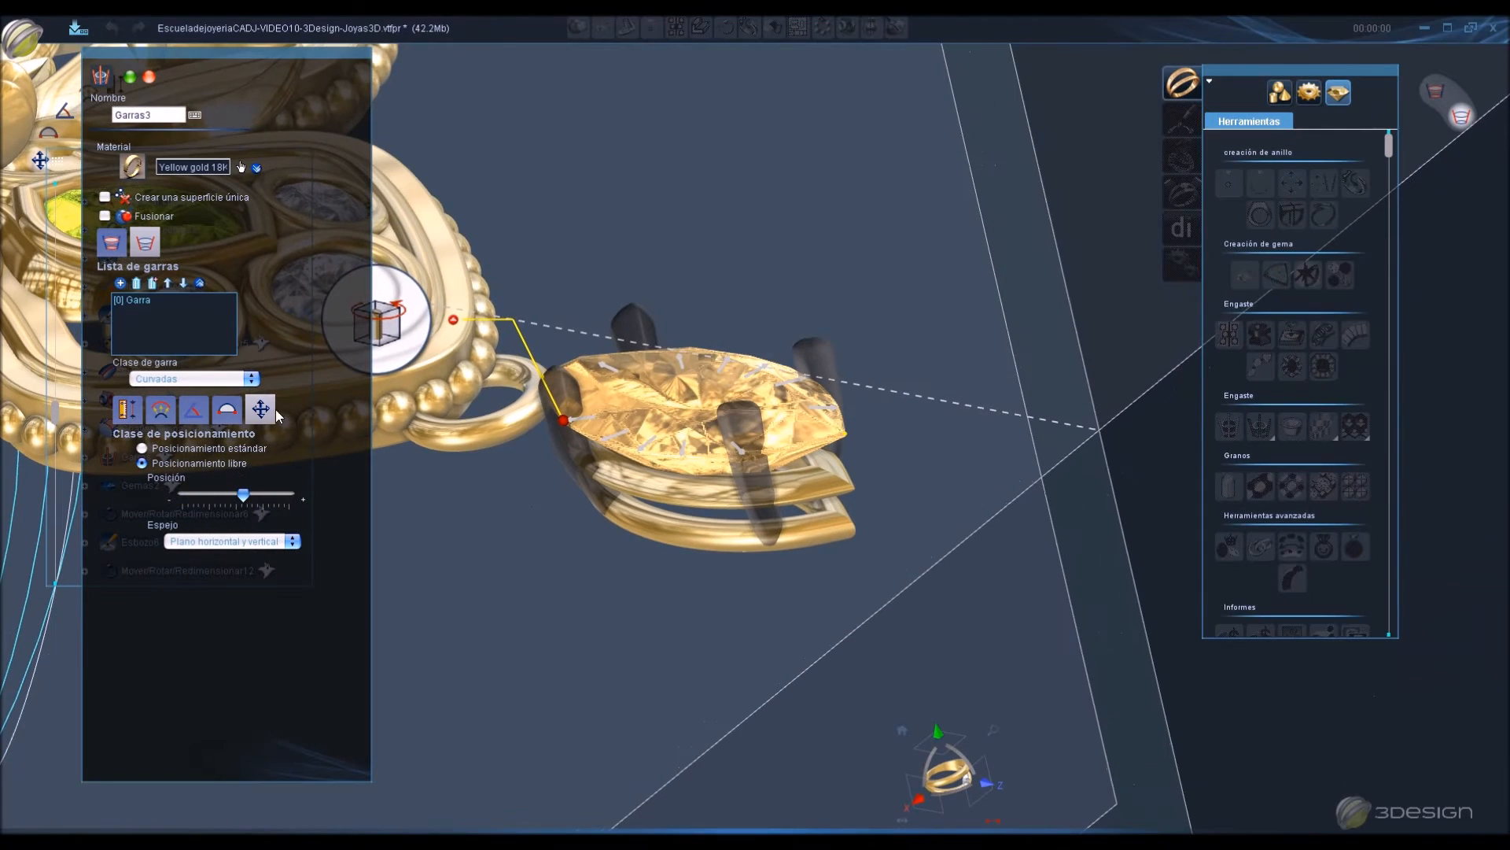
Set the prongs' upper section to 0.8 by 0.65 mm and lower section diameter to 0.5 mm, apply, and save the file.
{"action": "left_click", "coordinate": [228, 415]}
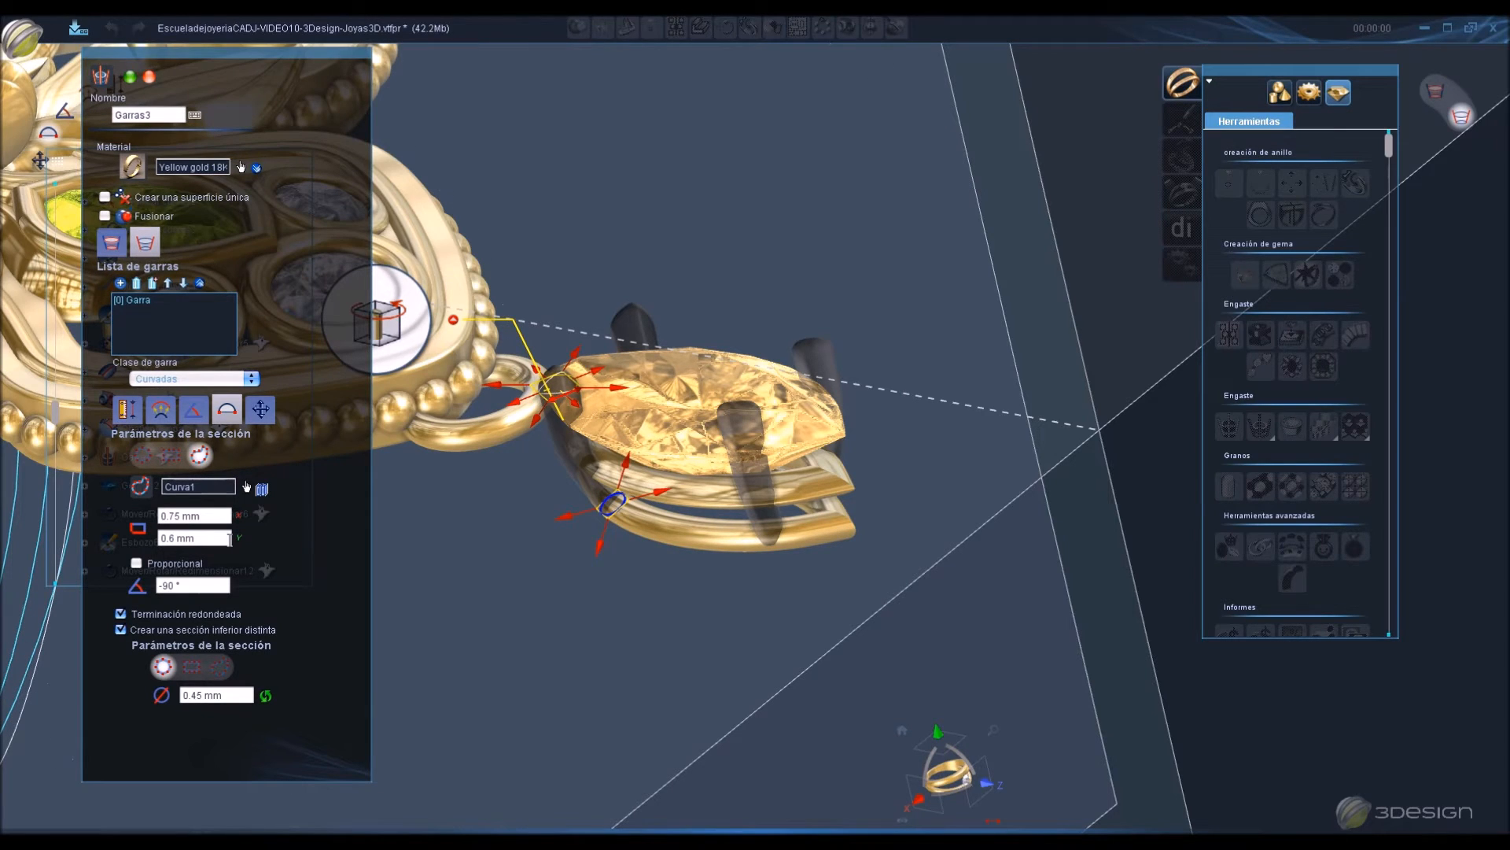
{"action": "left_click", "coordinate": [227, 520]}
{"action": "type", "text": ".8"}
{"action": "left_click", "coordinate": [222, 536]}
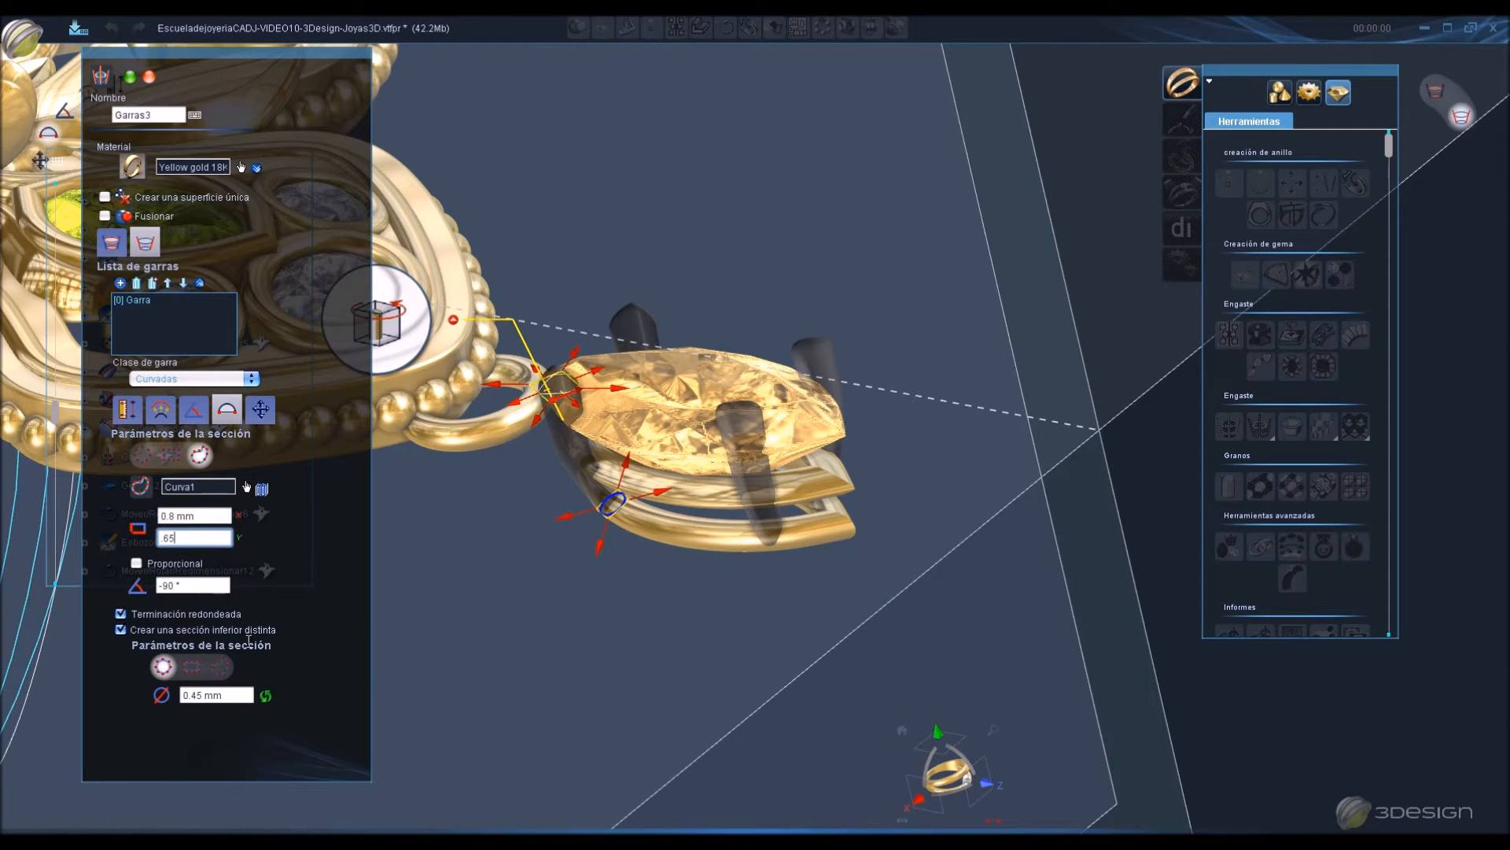
{"action": "type", "text": ".65"}
{"action": "key", "text": "Tab"}
{"action": "left_click", "coordinate": [243, 694]}
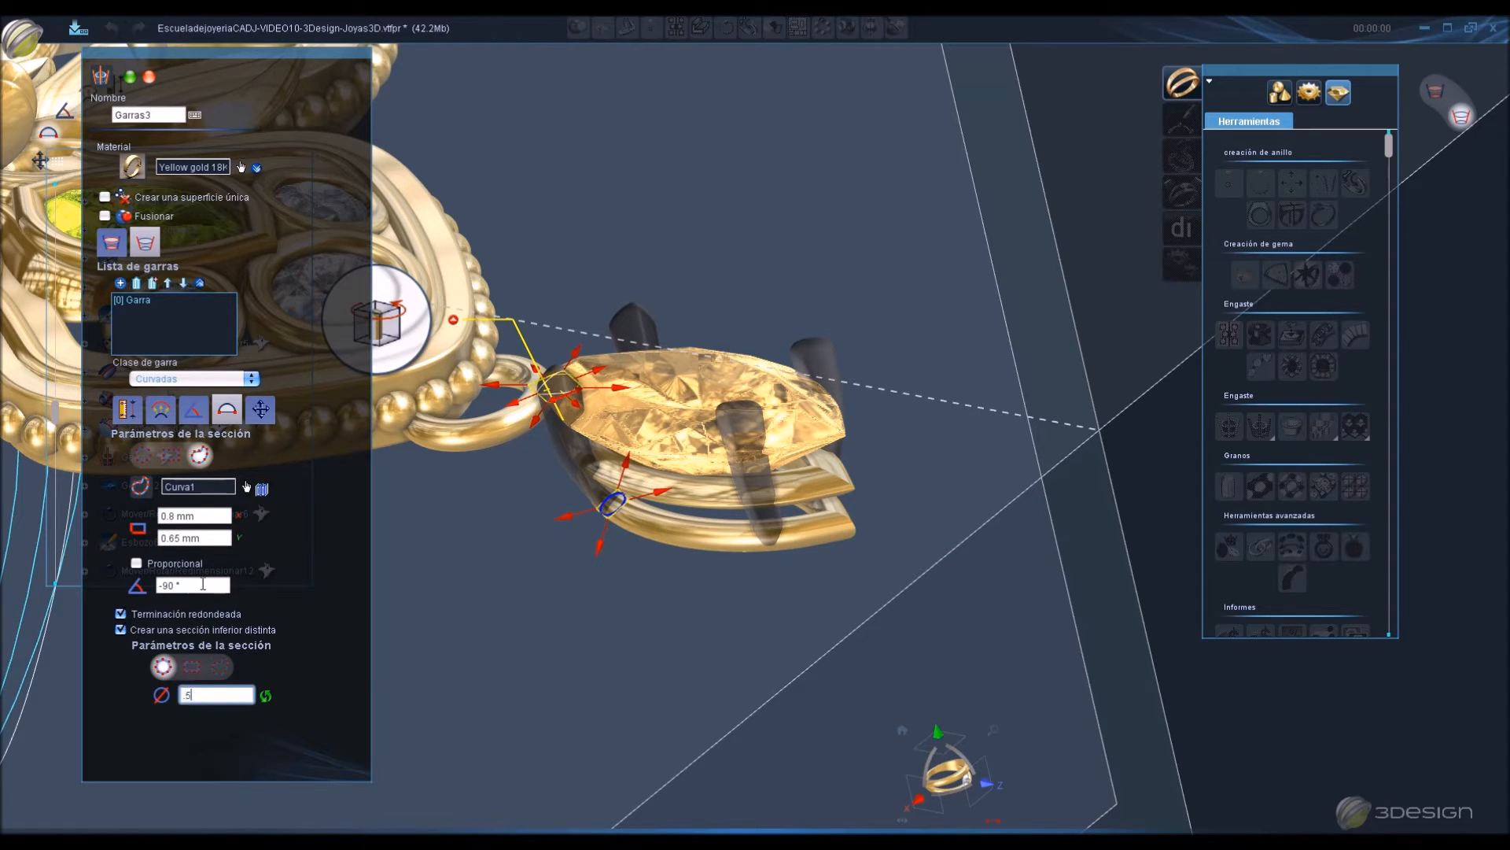
{"action": "key", "text": "Tab"}
{"action": "key", "text": "Return"}
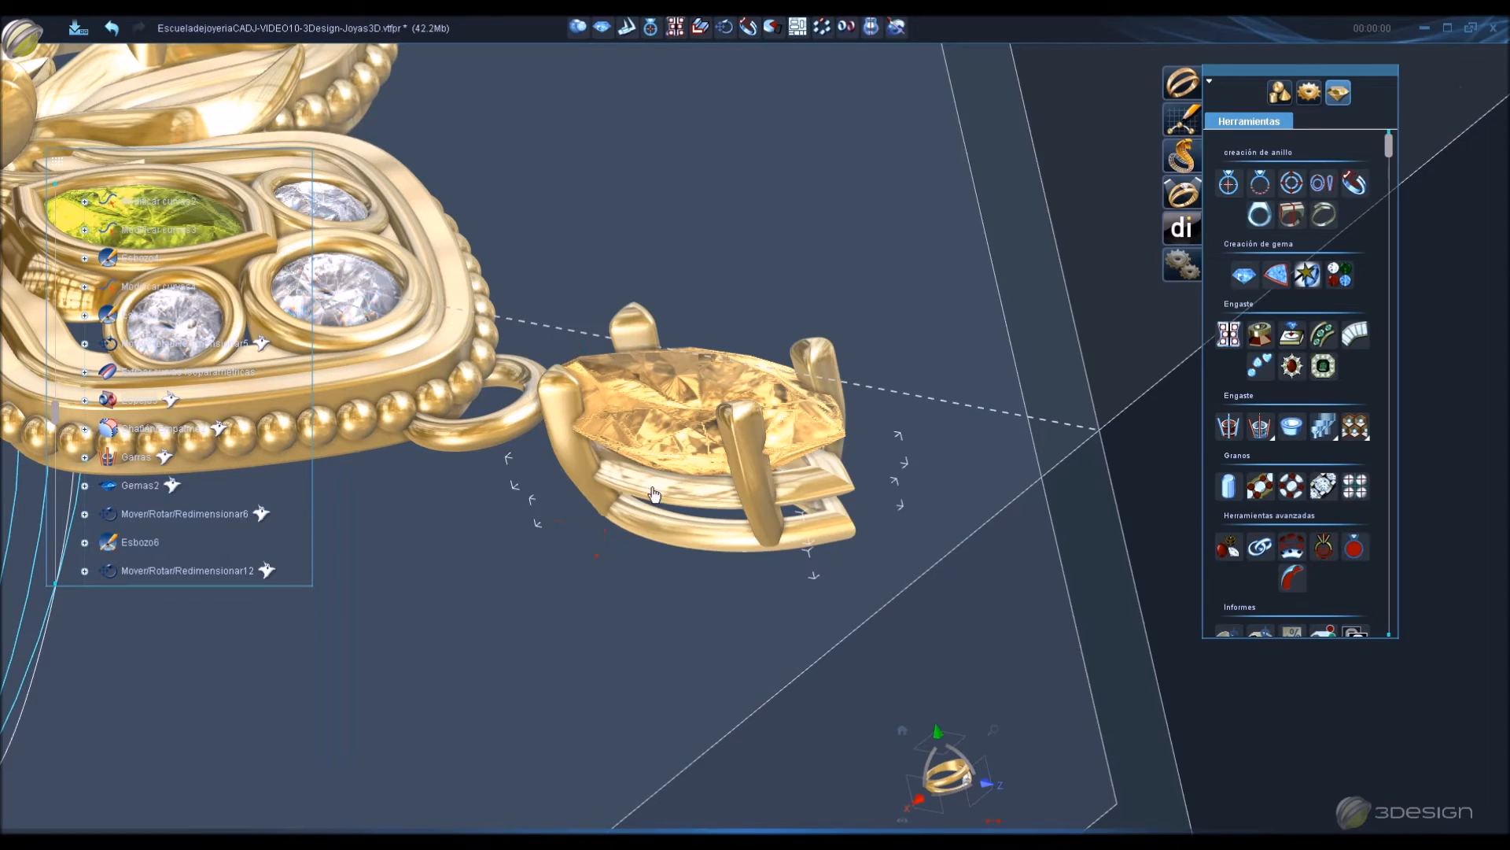
{"action": "key", "text": "ctrl+s"}
Move the citrine marquise gem in side view closer to the jewel, to about Y 15.532 and Z -0.184 mm, and apply.
{"action": "left_click", "coordinate": [924, 793]}
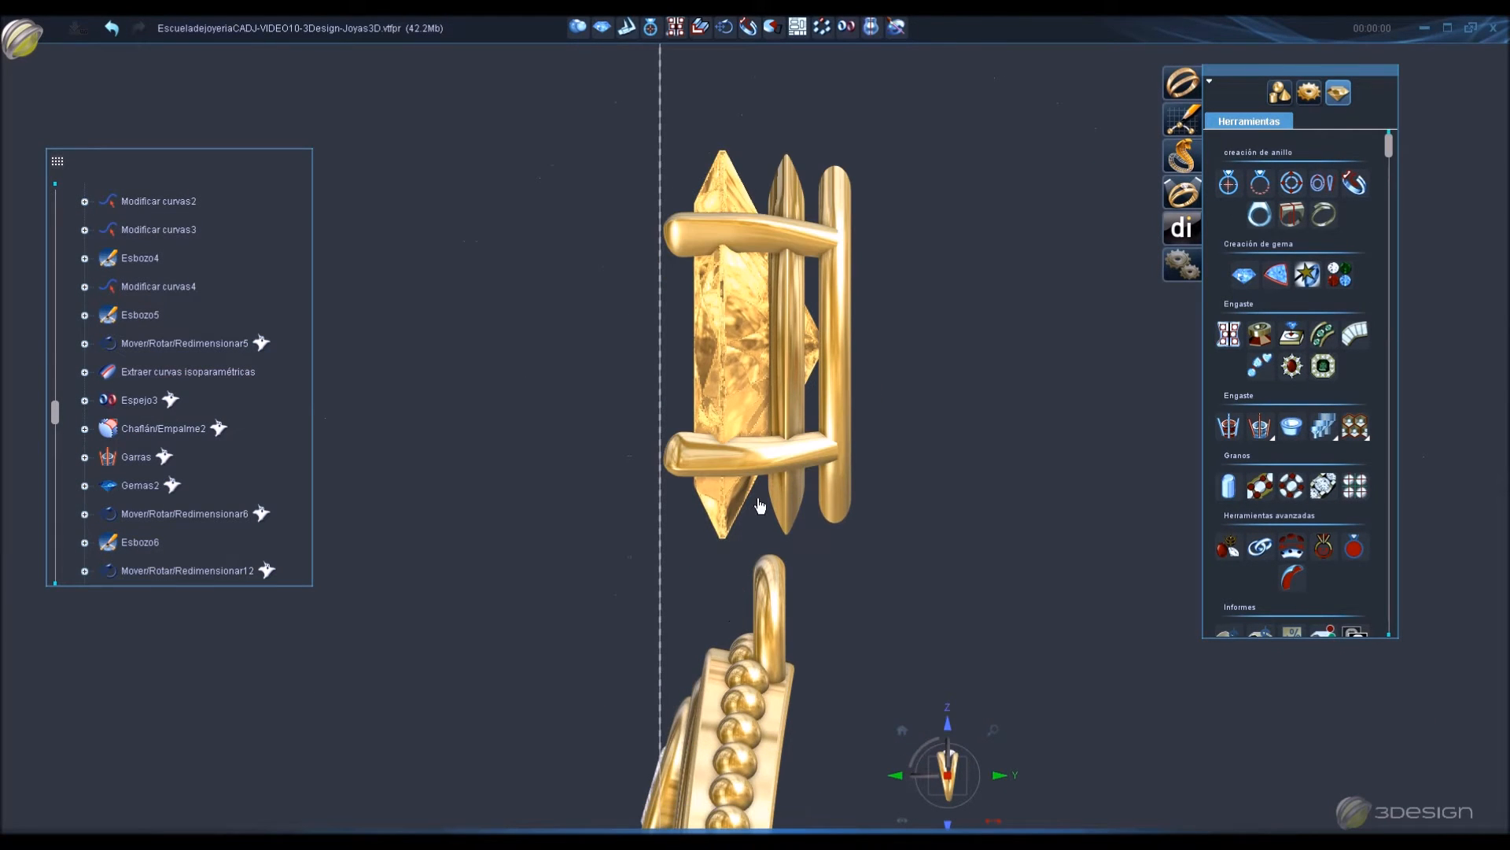
{"action": "double_click", "coordinate": [740, 341]}
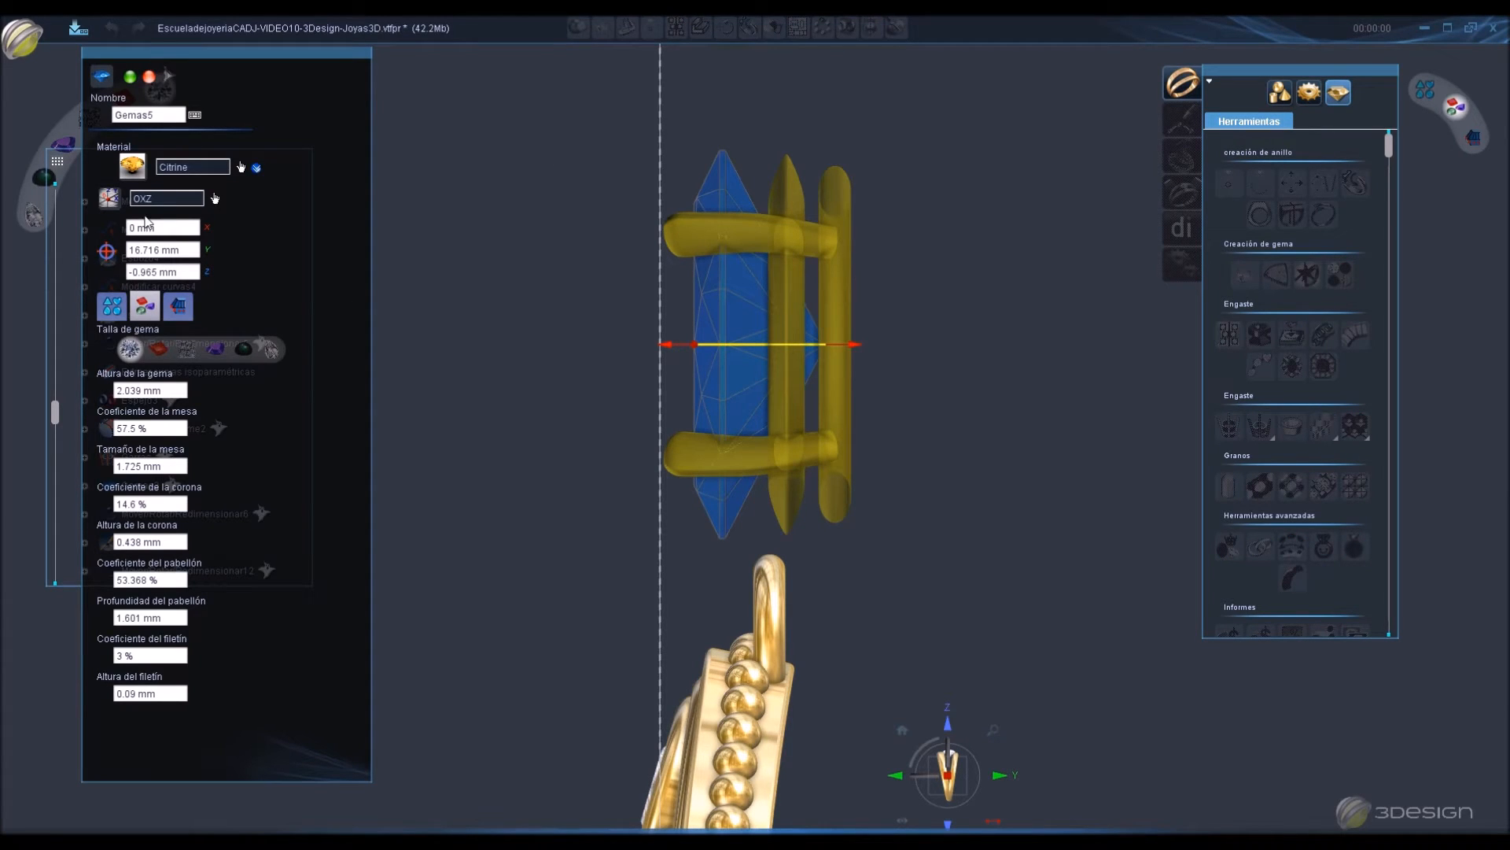
{"action": "left_click", "coordinate": [121, 316]}
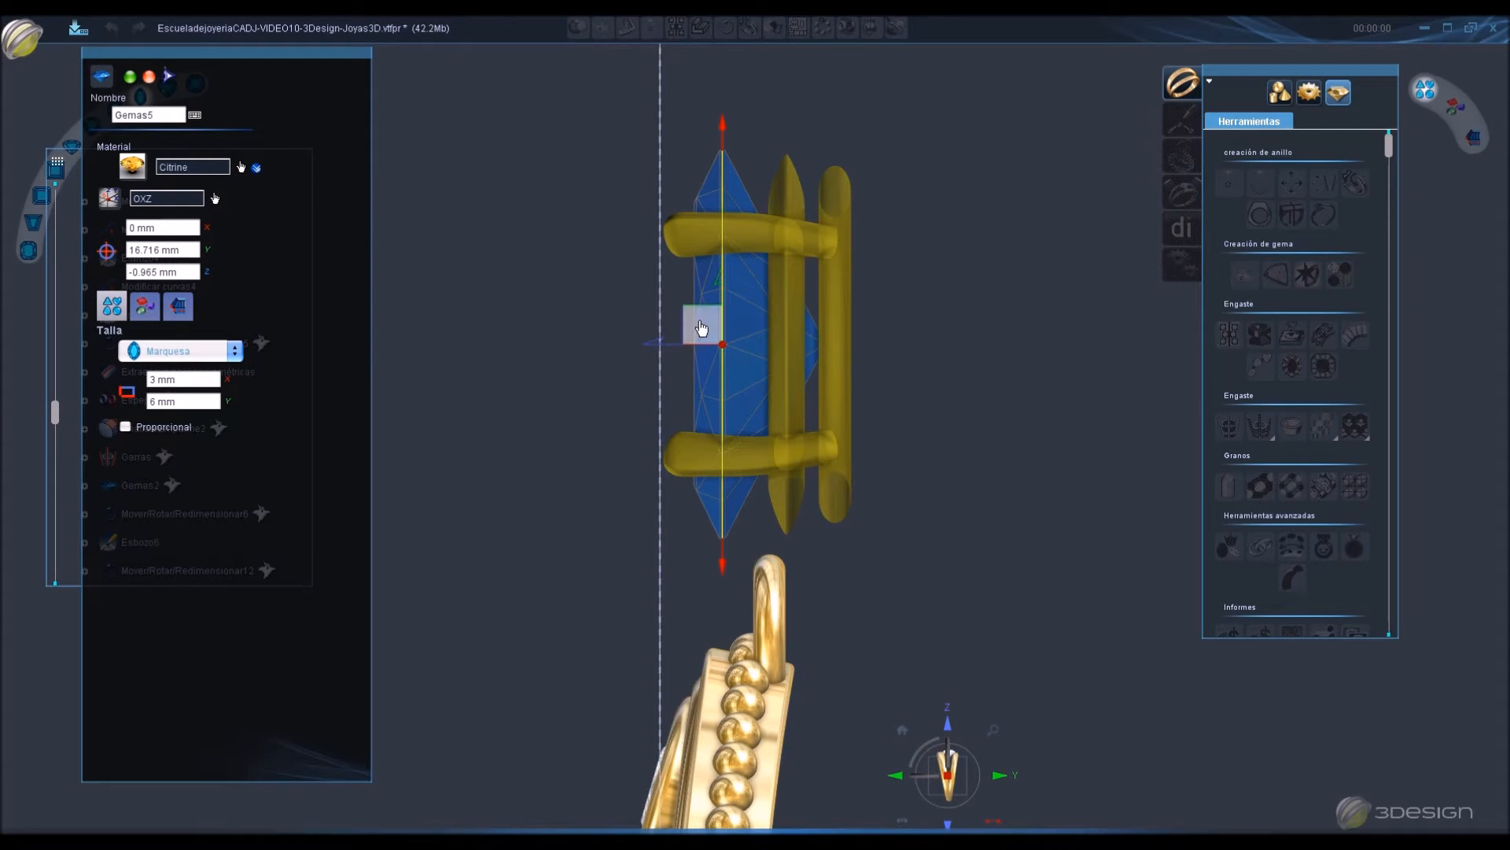
{"action": "left_click_drag", "start_coordinate": [702, 327], "coordinate": [649, 396]}
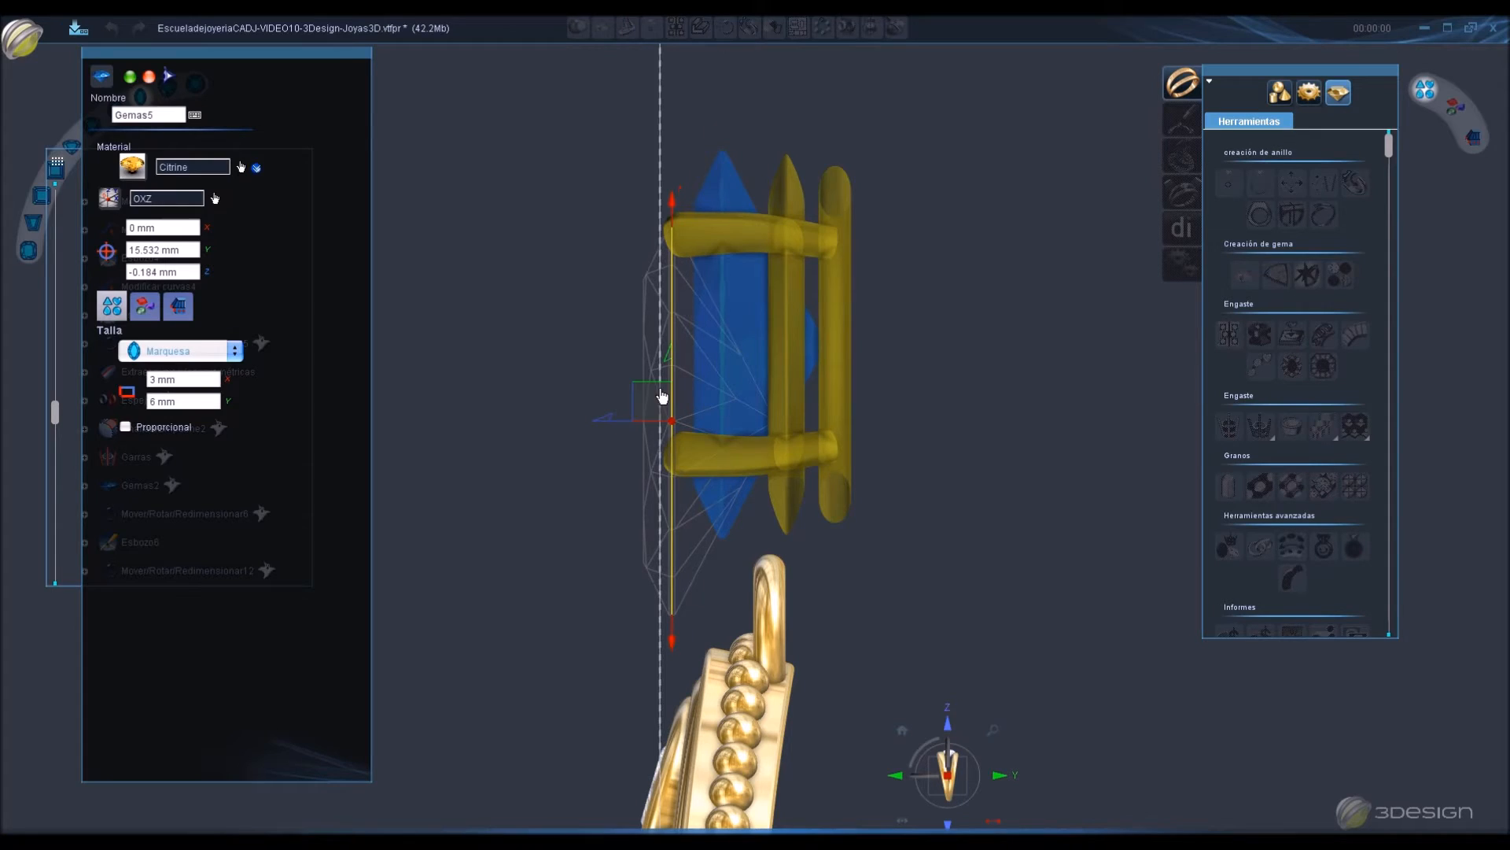
{"action": "key", "text": "Return"}
{"action": "left_click", "coordinate": [61, 194]}
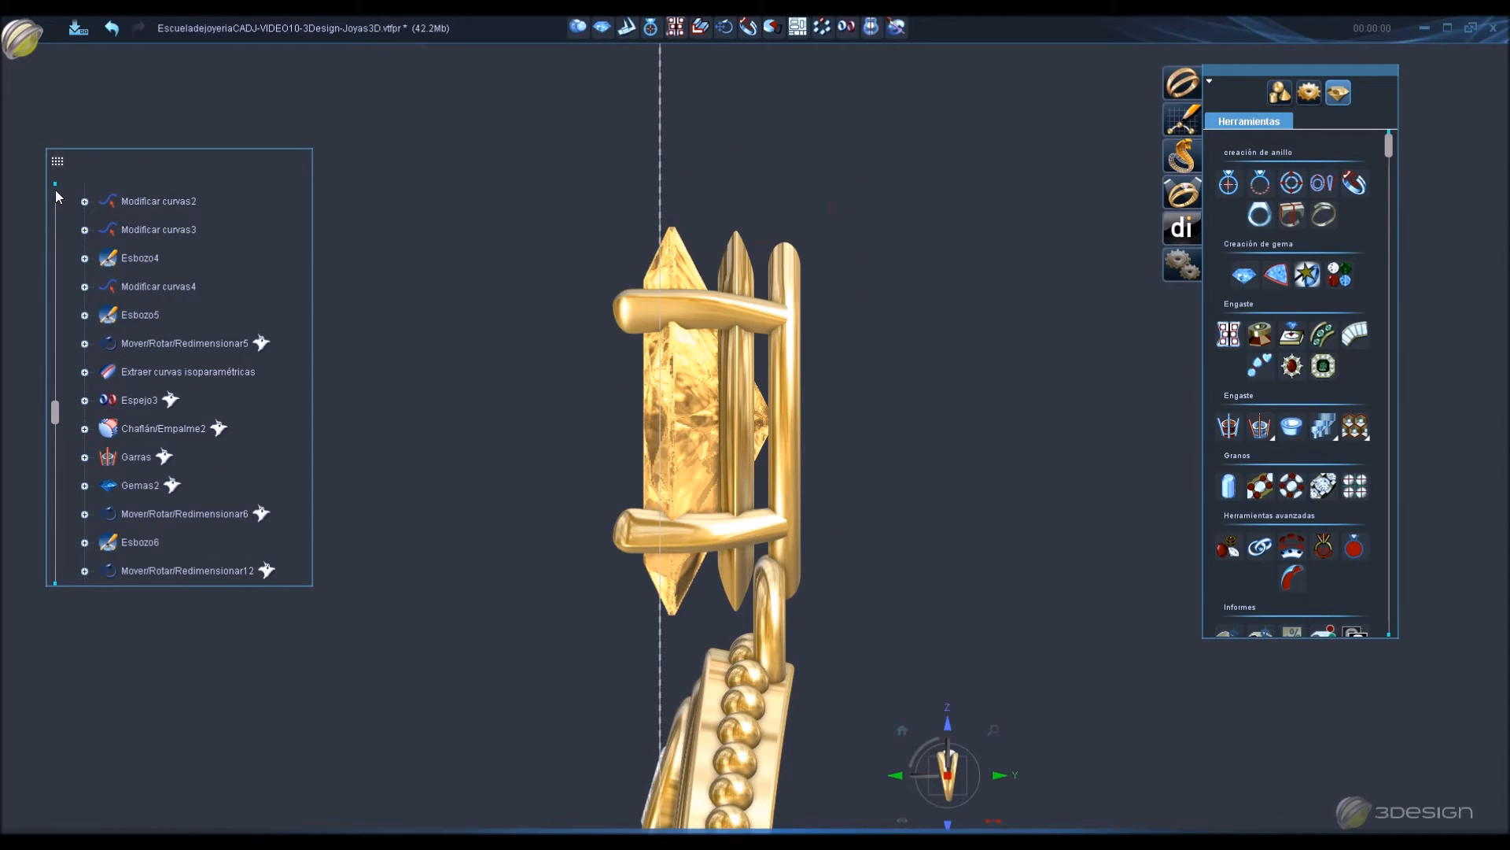
Fine-tune the citrine gem's position to about Y 15.508 and Z -0.281 mm, apply it, and save the file.
{"action": "double_click", "coordinate": [686, 408]}
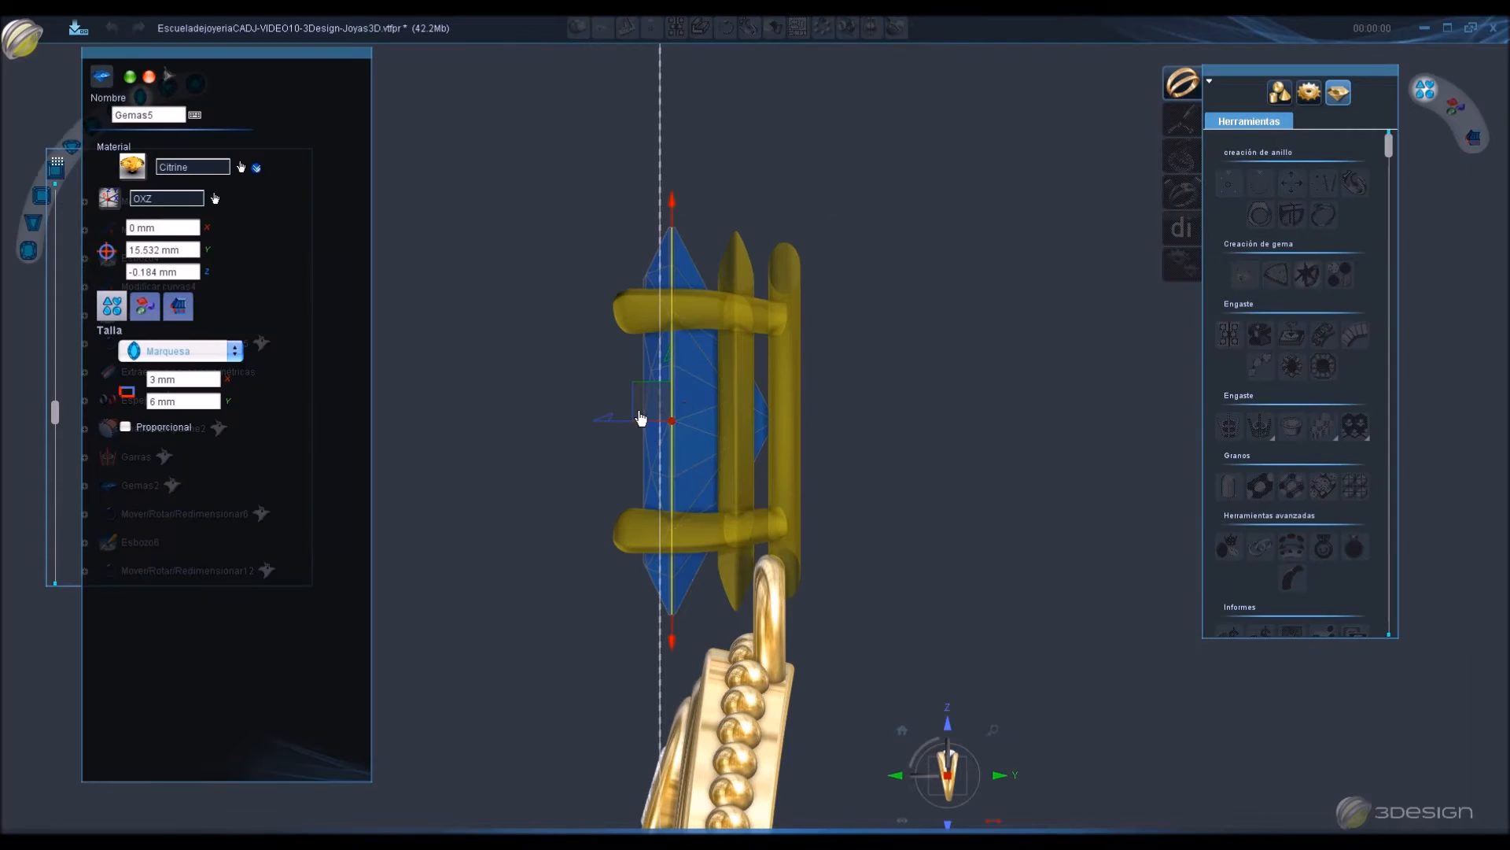
{"action": "left_click_drag", "start_coordinate": [651, 398], "coordinate": [650, 399]}
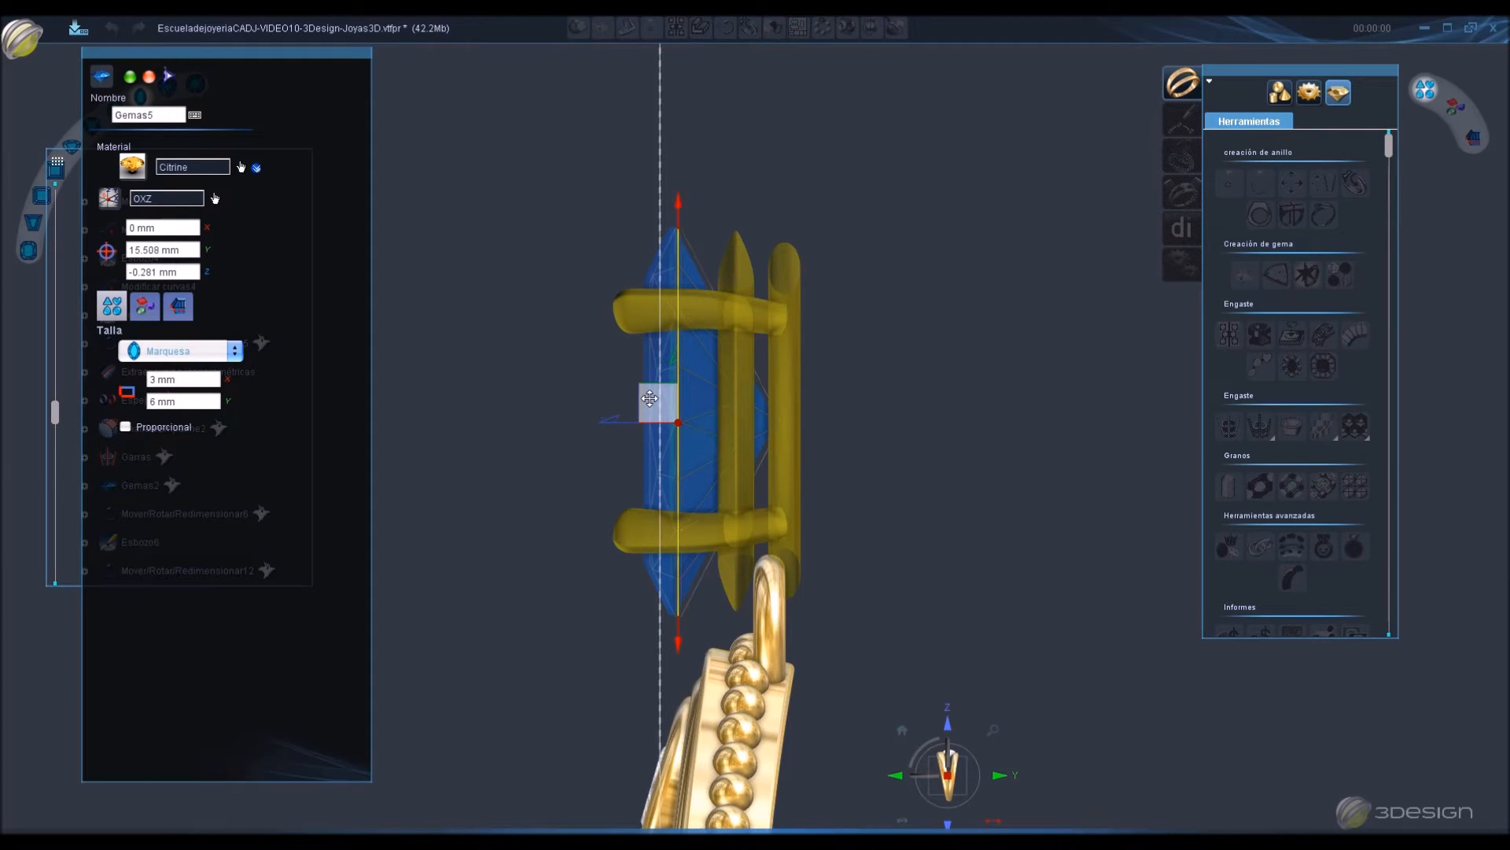
{"action": "key", "text": "Return"}
{"action": "left_click", "coordinate": [74, 201]}
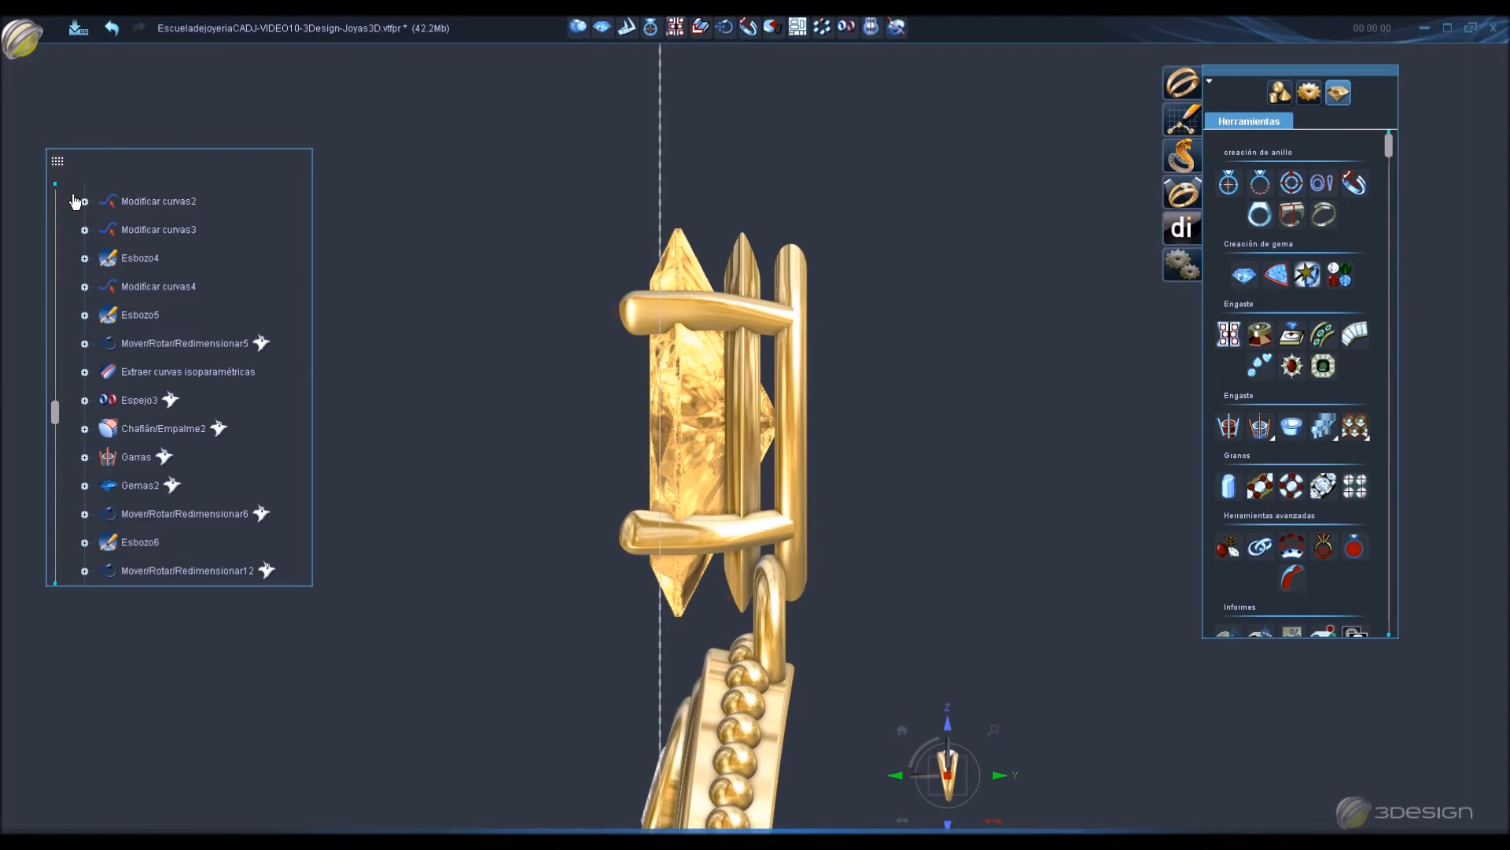
{"action": "middle_click_drag", "start_coordinate": [364, 538], "coordinate": [786, 525]}
{"action": "key", "text": "ctrl+s"}
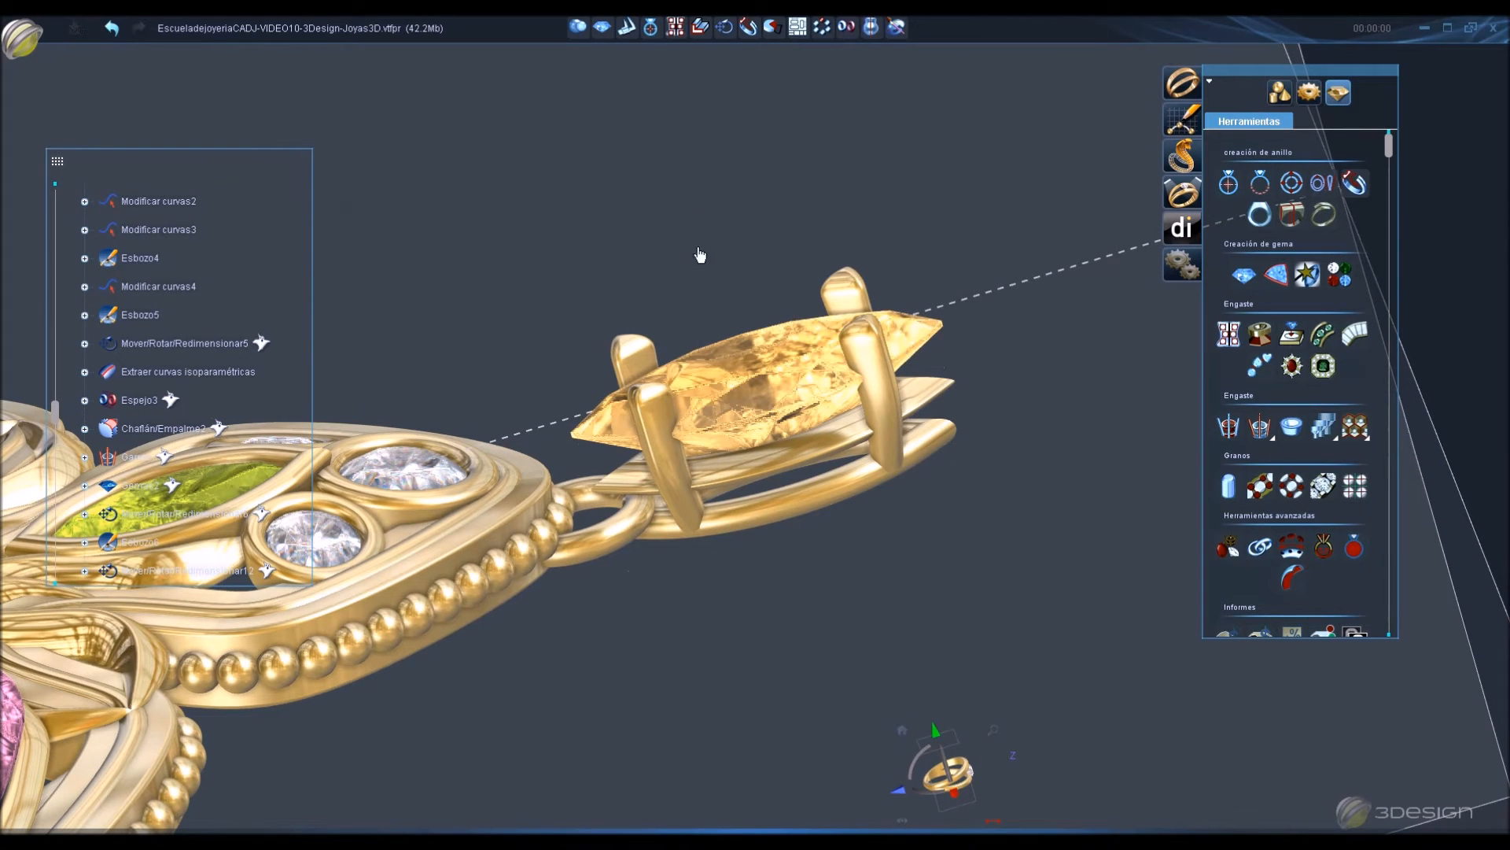
Copy the connecting loop 6.63 mm along Z to the far end of the gem setting, keeping the original.
{"action": "left_click", "coordinate": [606, 519]}
{"action": "left_click", "coordinate": [725, 27]}
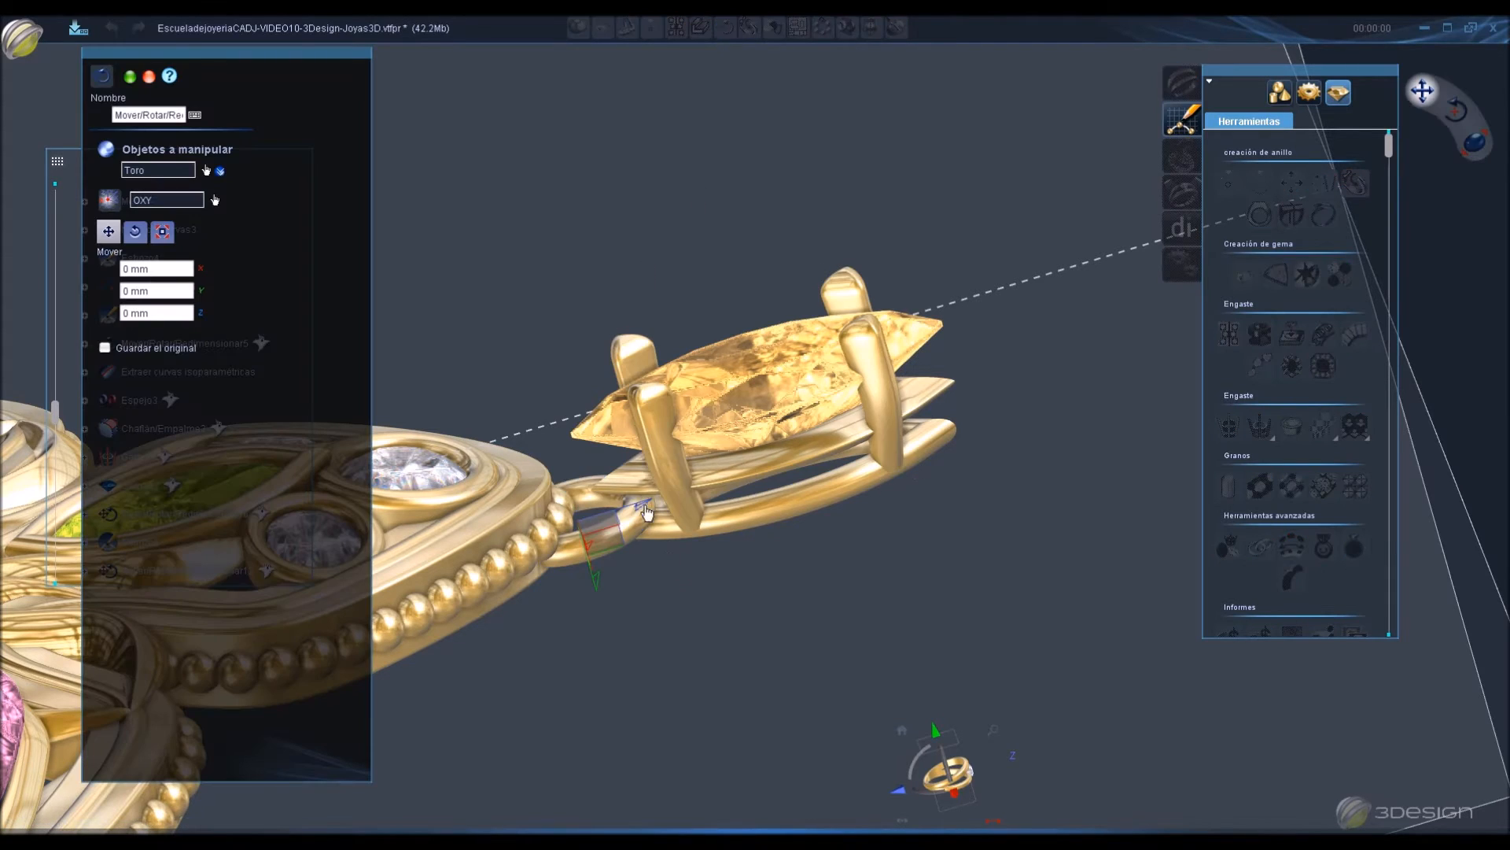
{"action": "left_click_drag", "start_coordinate": [638, 511], "coordinate": [1045, 369]}
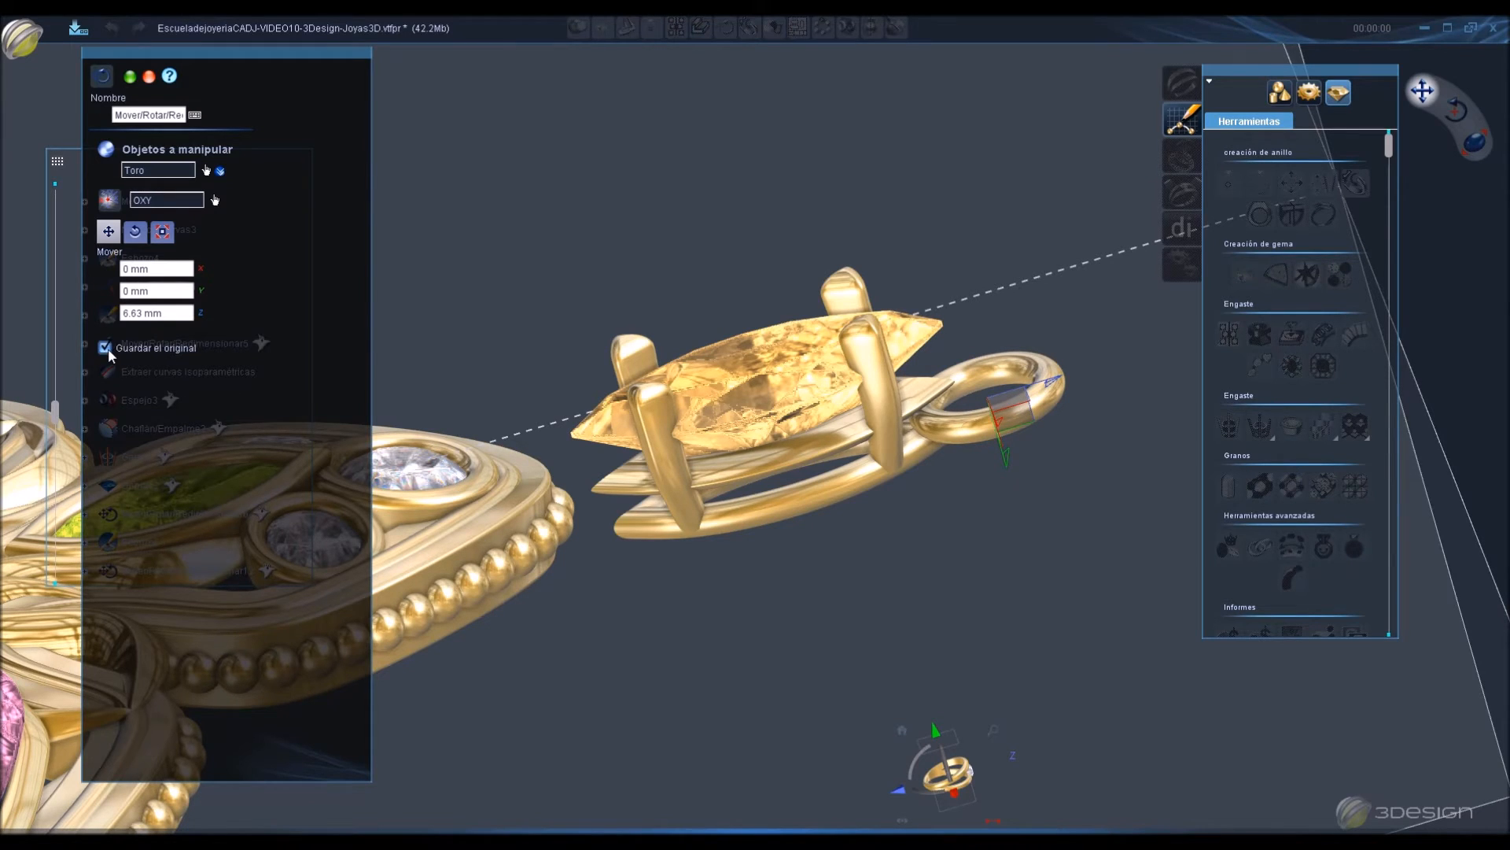
{"action": "right_click", "coordinate": [107, 347]}
In a side-view sketch, start a NURBS curve with a small round coil passing through the upper loop.
{"action": "middle_click_drag", "start_coordinate": [914, 593], "coordinate": [1064, 574]}
{"action": "left_click", "coordinate": [1182, 118]}
{"action": "left_click", "coordinate": [1259, 221]}
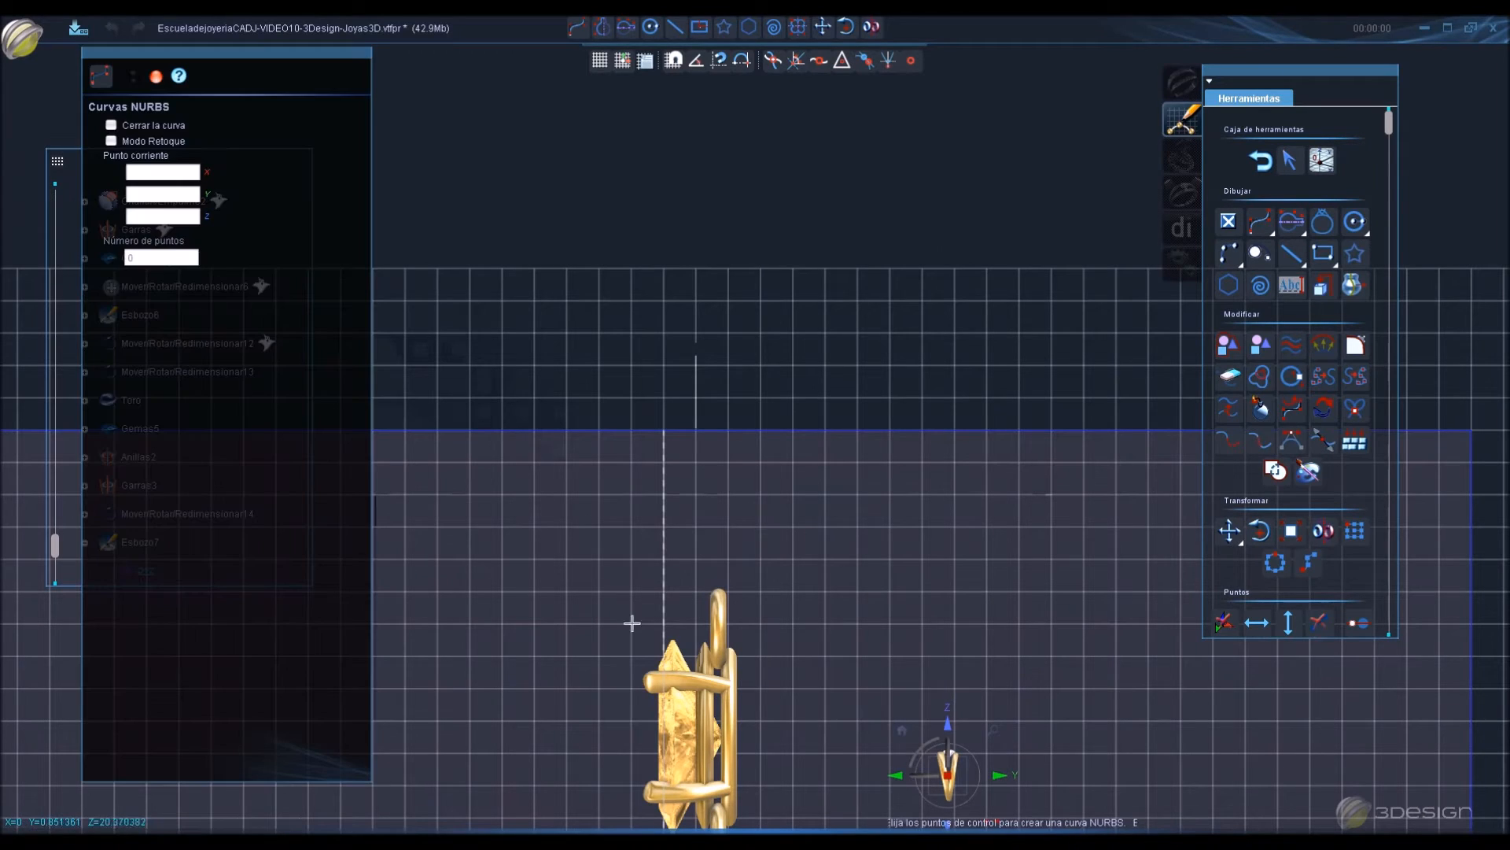
{"action": "left_click", "coordinate": [716, 557]}
{"action": "left_click", "coordinate": [703, 560]}
{"action": "left_click", "coordinate": [682, 580]}
{"action": "left_click", "coordinate": [689, 615]}
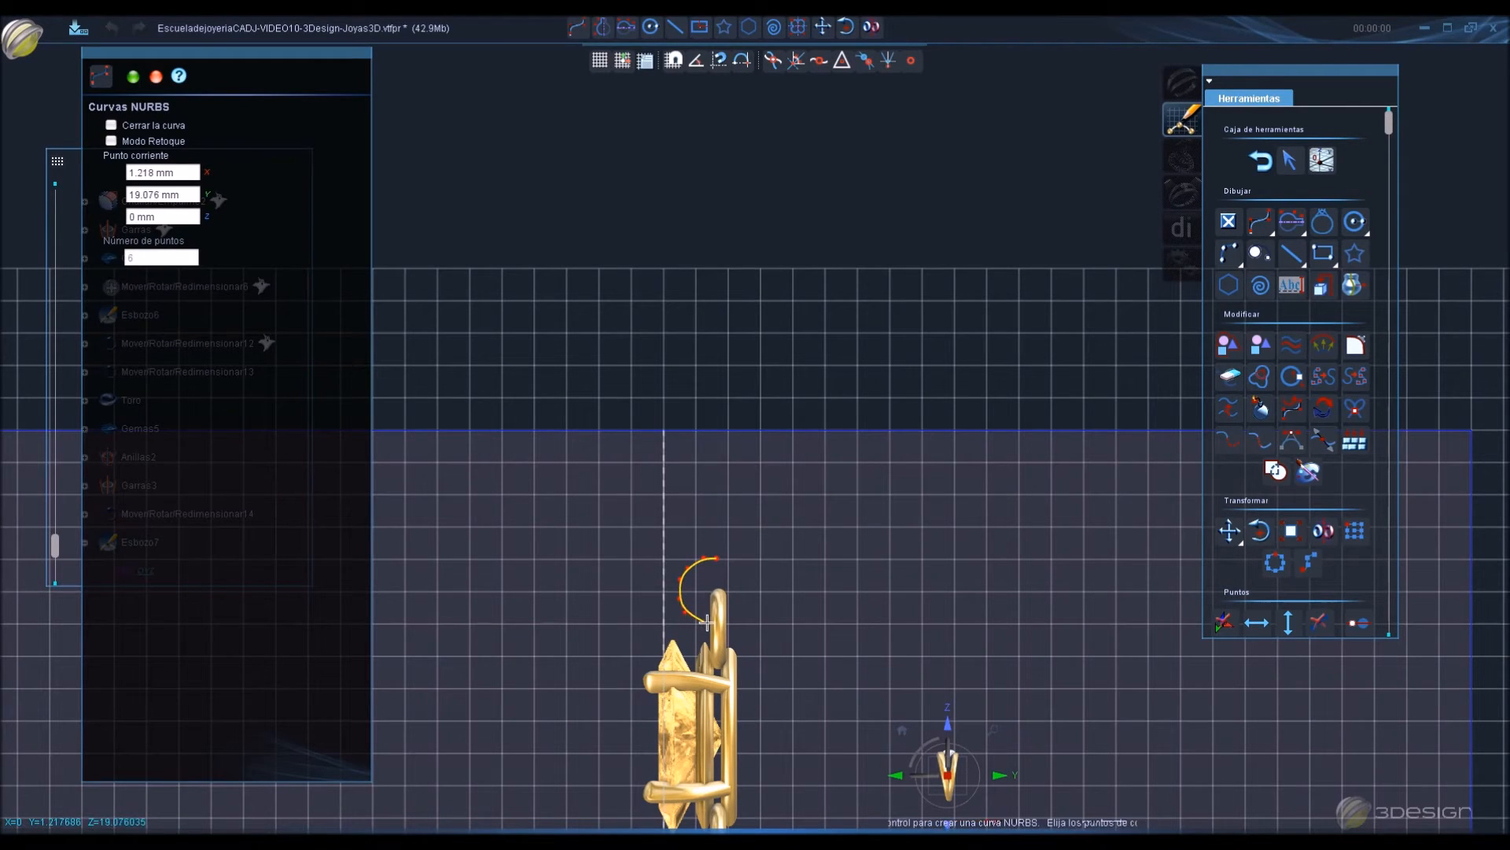
{"action": "left_click", "coordinate": [730, 624]}
{"action": "left_click", "coordinate": [758, 586]}
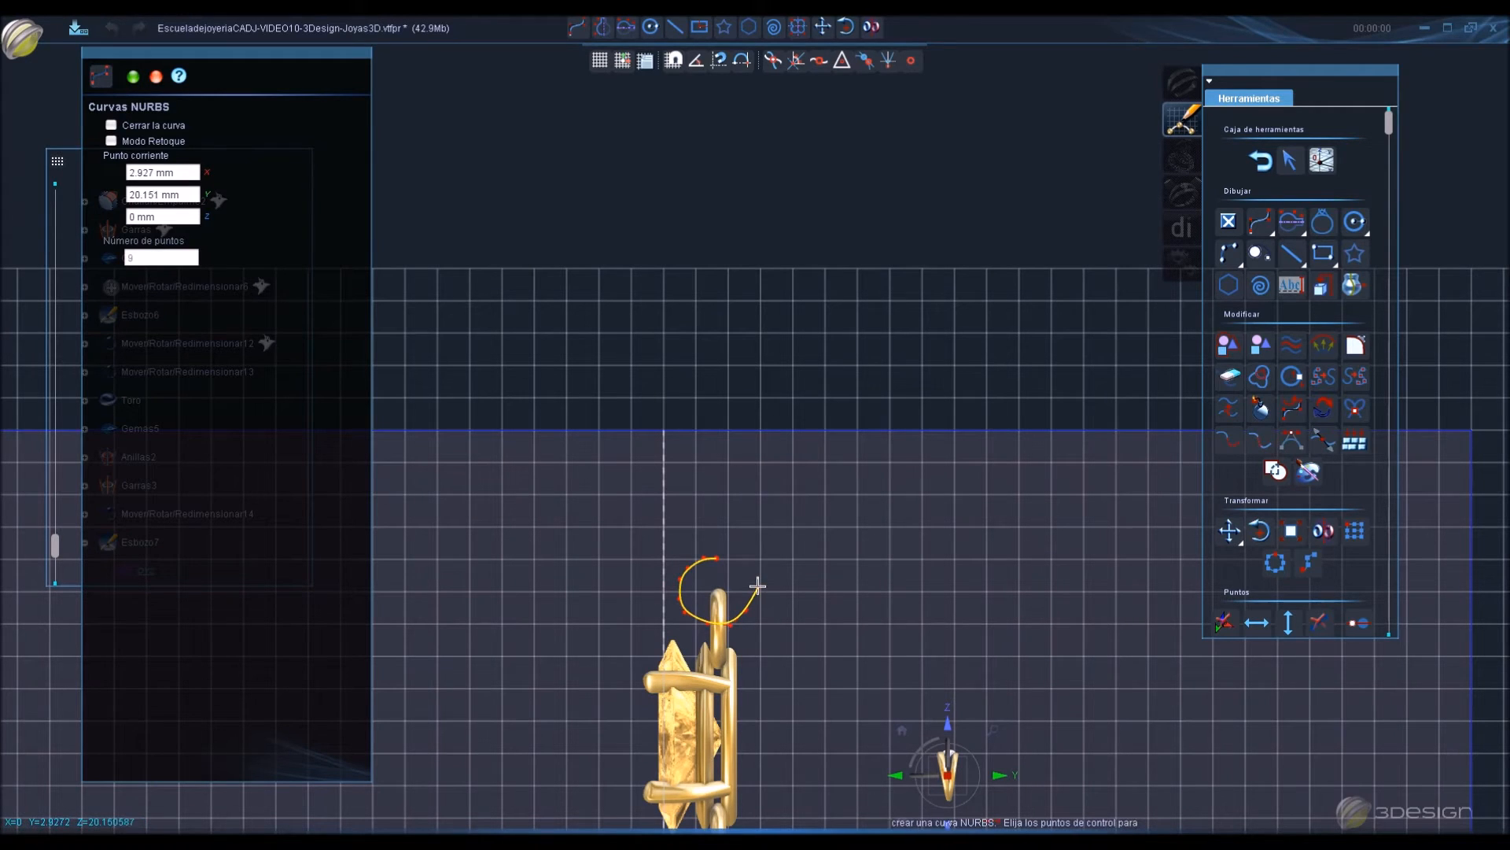
{"action": "left_click", "coordinate": [740, 557]}
{"action": "left_click", "coordinate": [727, 548]}
Continue the curve into a tall rounded hook arch that returns down with an outward-flared tip, and finish it.
{"action": "left_click", "coordinate": [704, 519]}
{"action": "left_click", "coordinate": [669, 455]}
{"action": "left_click", "coordinate": [642, 391]}
{"action": "left_click", "coordinate": [650, 322]}
{"action": "left_click", "coordinate": [681, 285]}
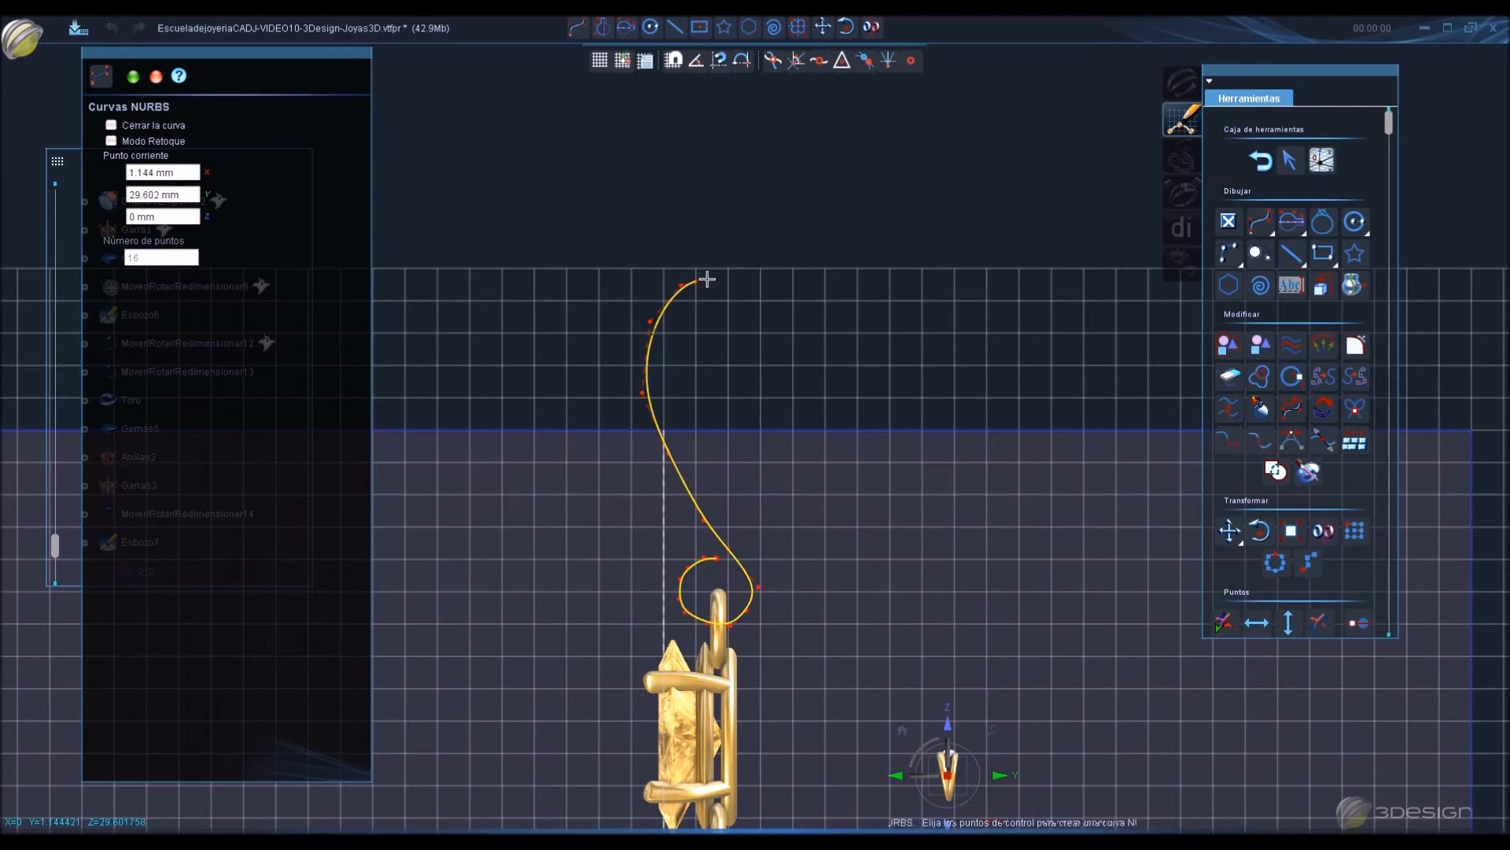
{"action": "left_click", "coordinate": [783, 280]}
{"action": "left_click", "coordinate": [802, 297]}
{"action": "left_click", "coordinate": [816, 324]}
{"action": "left_click", "coordinate": [813, 386]}
{"action": "left_click", "coordinate": [784, 459]}
{"action": "left_click", "coordinate": [775, 501]}
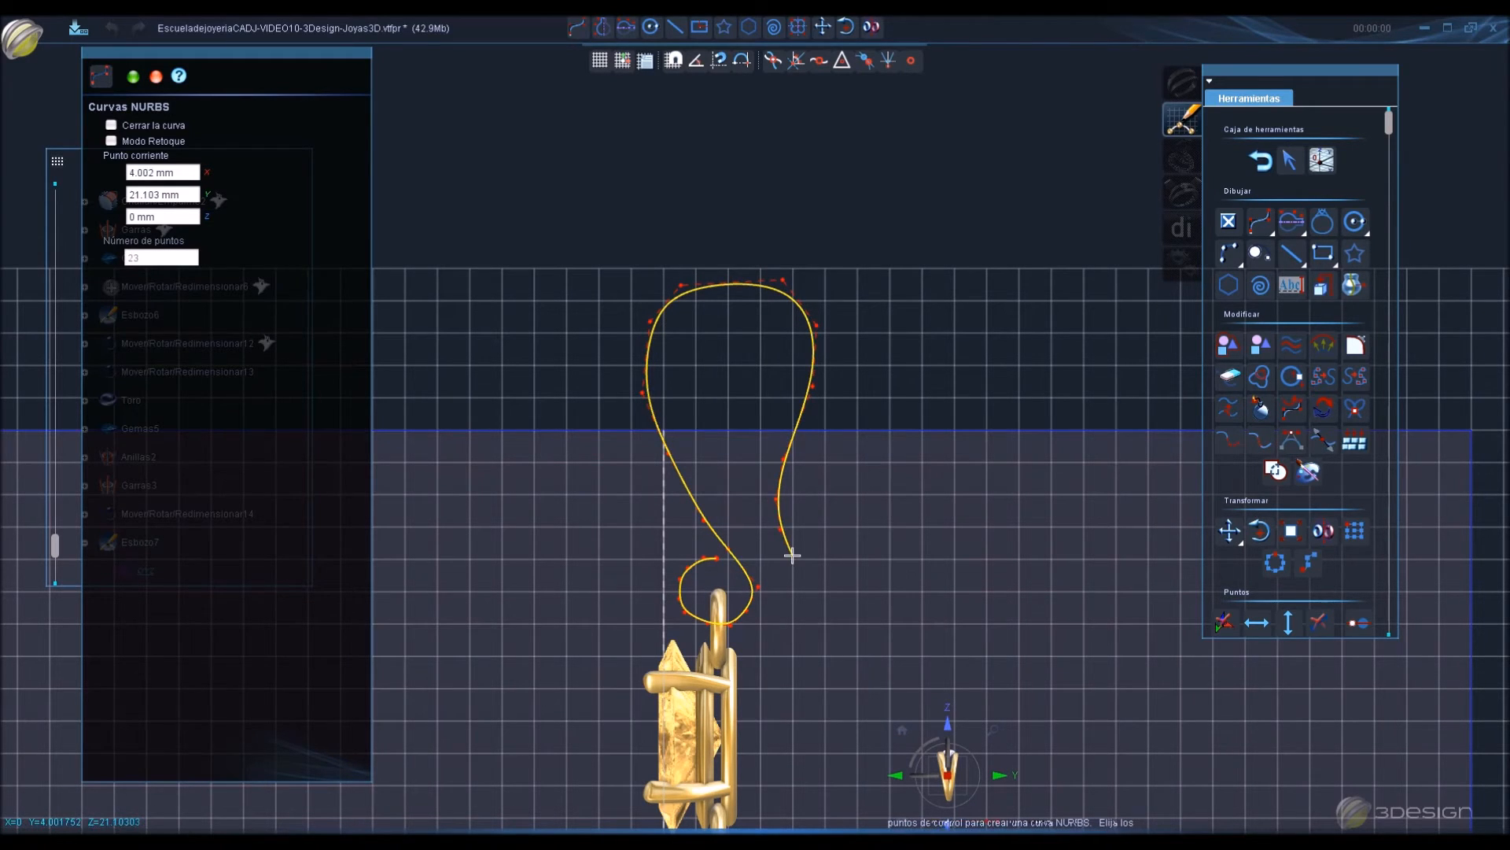
{"action": "right_click", "coordinate": [792, 555]}
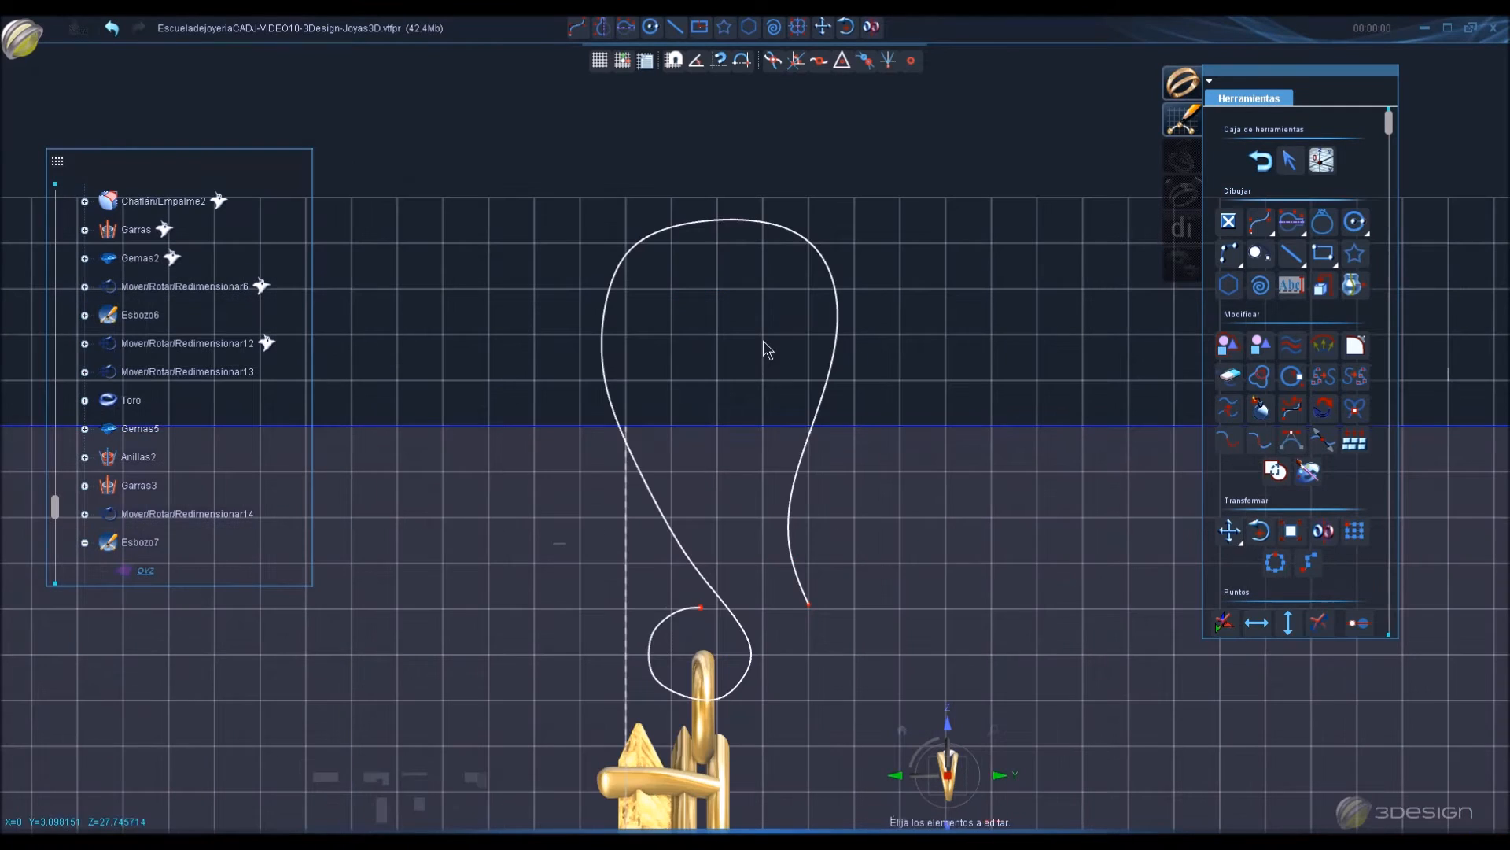
Reshape the hook's large arch by raising its top control points and pulling its gem-side point inward.
{"action": "left_click", "coordinate": [739, 220]}
{"action": "left_click_drag", "start_coordinate": [653, 219], "coordinate": [667, 188]}
{"action": "left_click_drag", "start_coordinate": [796, 214], "coordinate": [798, 191]}
{"action": "left_click_drag", "start_coordinate": [596, 375], "coordinate": [614, 364]}
Adjust the control points of the hook's small coil into an even circle that closes against the stem.
{"action": "scroll", "coordinate": [671, 779], "scroll_direction": "up", "scroll_amount": 3}
{"action": "left_click", "coordinate": [650, 601]}
{"action": "left_click_drag", "start_coordinate": [650, 601], "coordinate": [634, 559]}
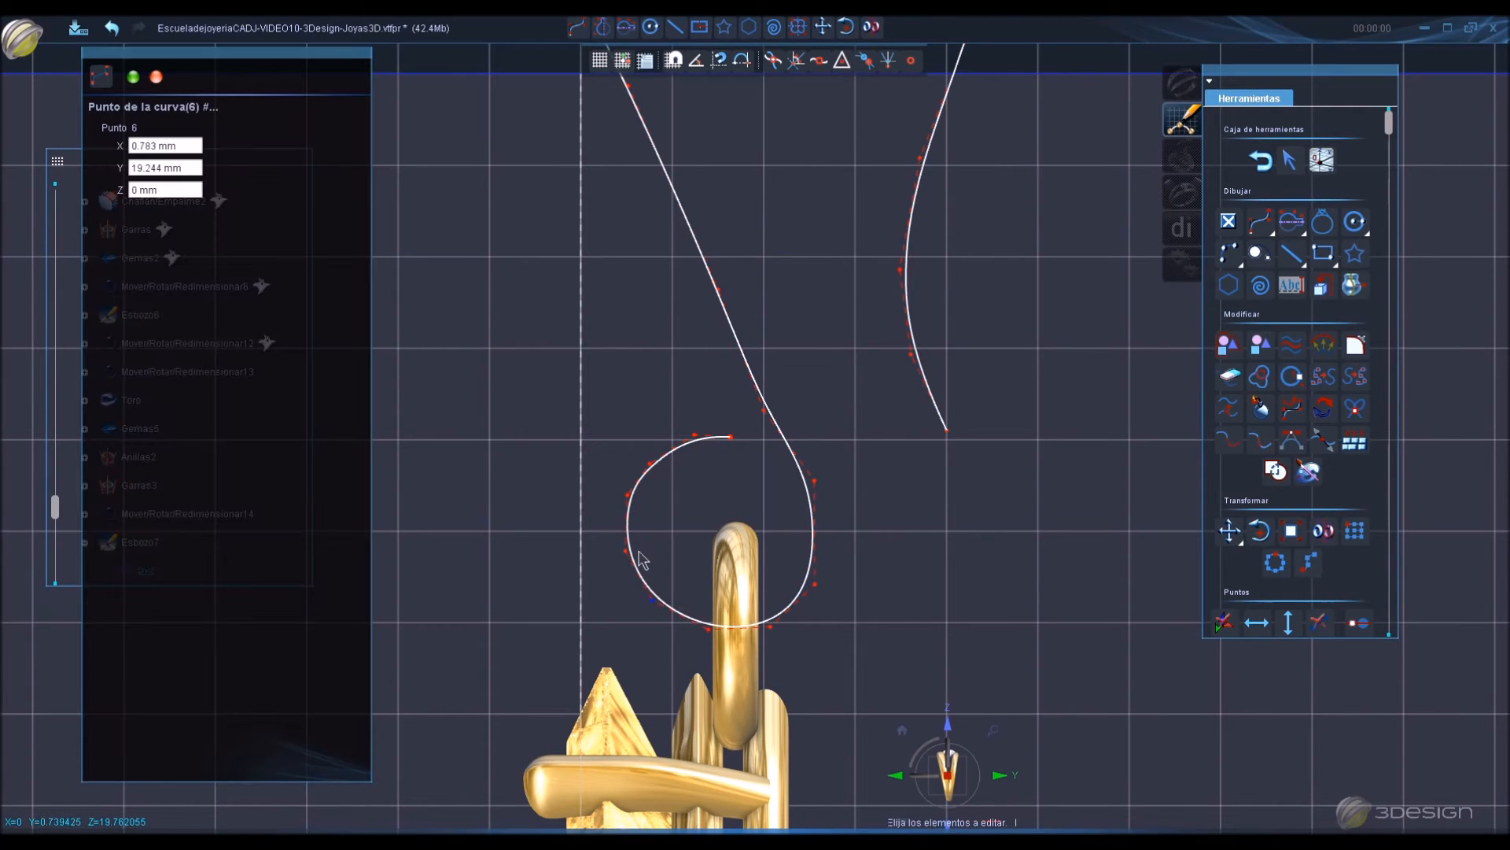
{"action": "left_click", "coordinate": [628, 495]}
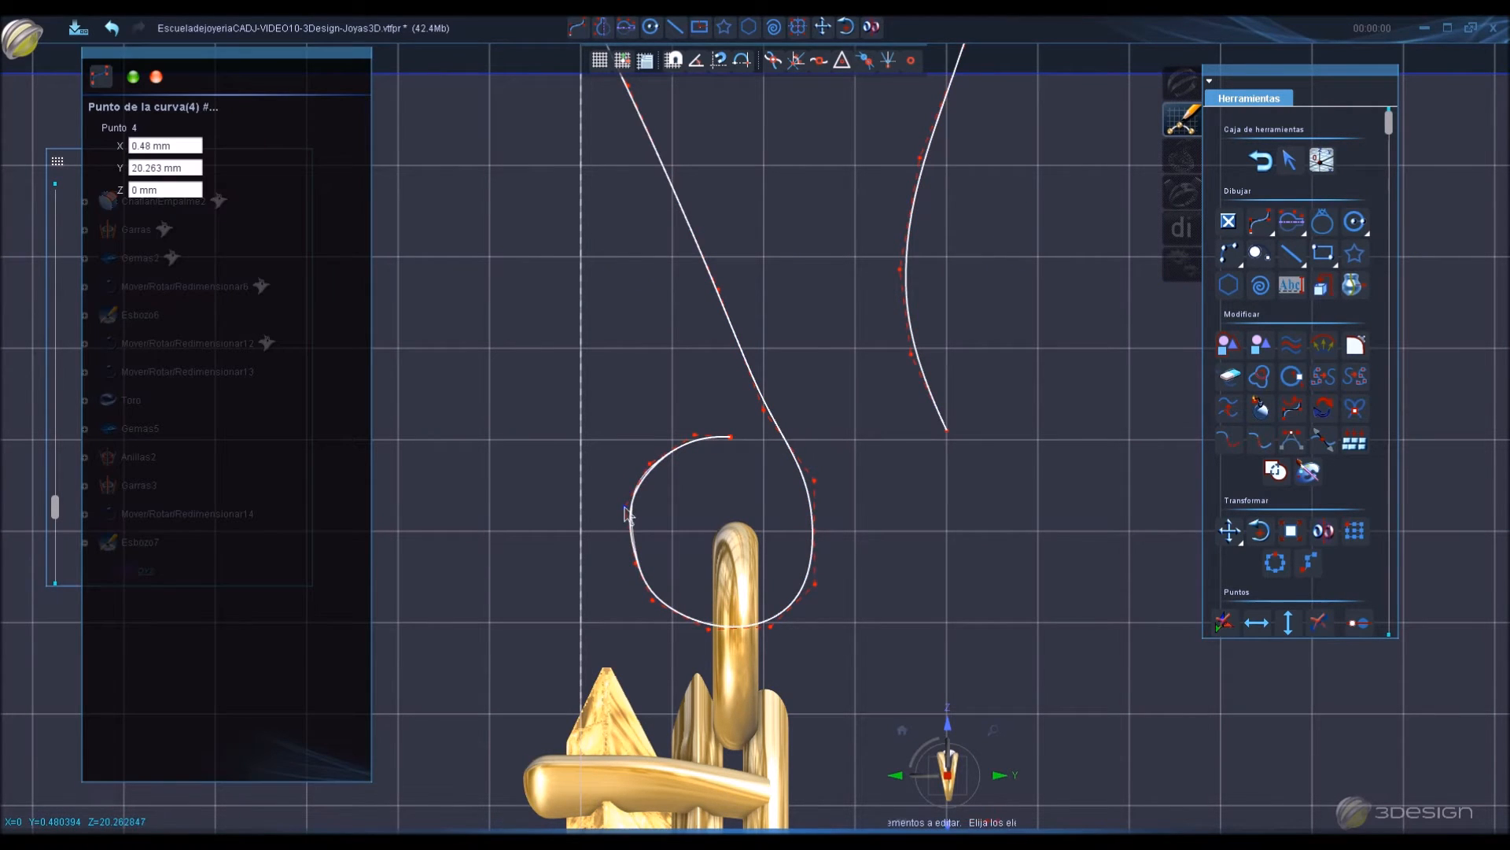
{"action": "mouse_move", "coordinate": [730, 437]}
{"action": "left_mouse_down"}
{"action": "mouse_move", "coordinate": [773, 454]}
{"action": "mouse_move", "coordinate": [718, 413]}
{"action": "left_mouse_up"}
{"action": "left_click", "coordinate": [657, 472]}
{"action": "left_click_drag", "start_coordinate": [653, 466], "coordinate": [645, 455]}
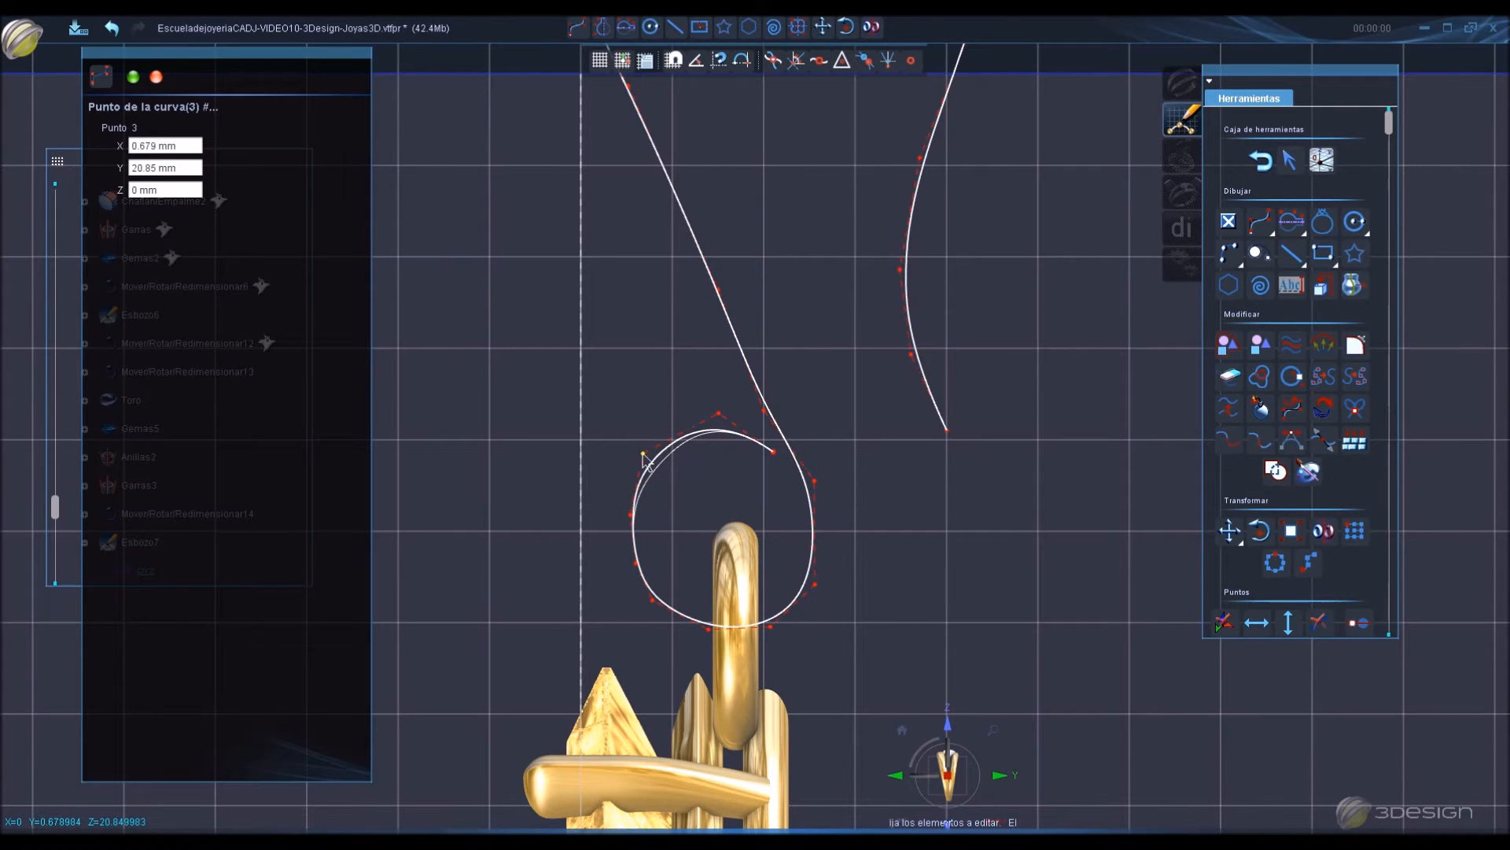
{"action": "left_click_drag", "start_coordinate": [763, 410], "coordinate": [768, 390]}
{"action": "left_click_drag", "start_coordinate": [815, 584], "coordinate": [815, 561]}
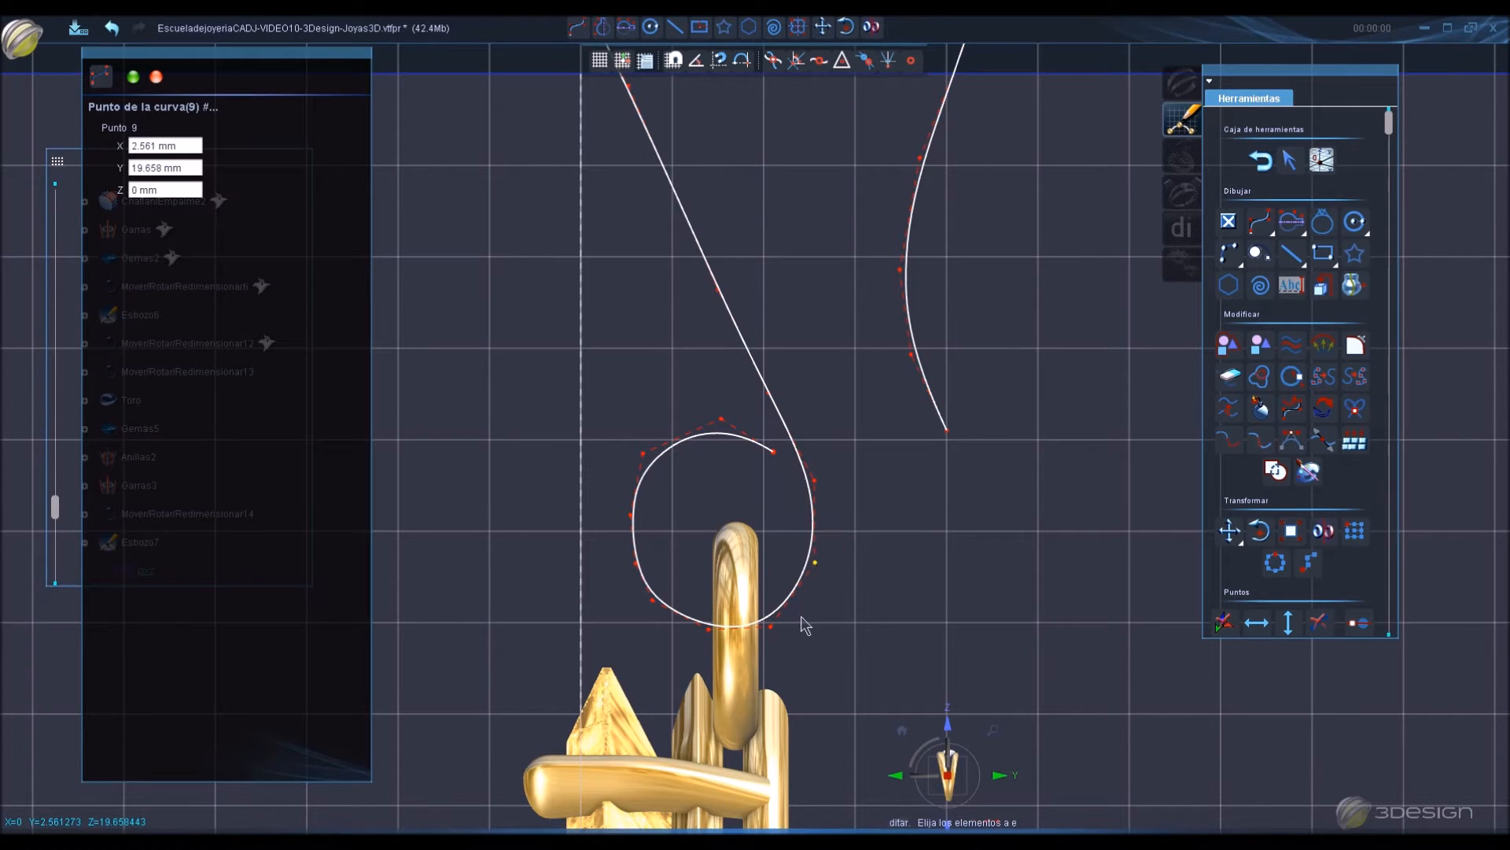
{"action": "left_click_drag", "start_coordinate": [709, 630], "coordinate": [661, 601]}
Smooth the gem-side flank of the hook's large arch with its control points, finish editing, and save the file.
{"action": "scroll", "coordinate": [660, 603], "scroll_direction": "down", "scroll_amount": 3}
{"action": "left_click_drag", "start_coordinate": [560, 387], "coordinate": [576, 421]}
{"action": "left_click", "coordinate": [570, 416]}
{"action": "left_click_drag", "start_coordinate": [516, 218], "coordinate": [517, 240]}
{"action": "right_click", "coordinate": [935, 498]}
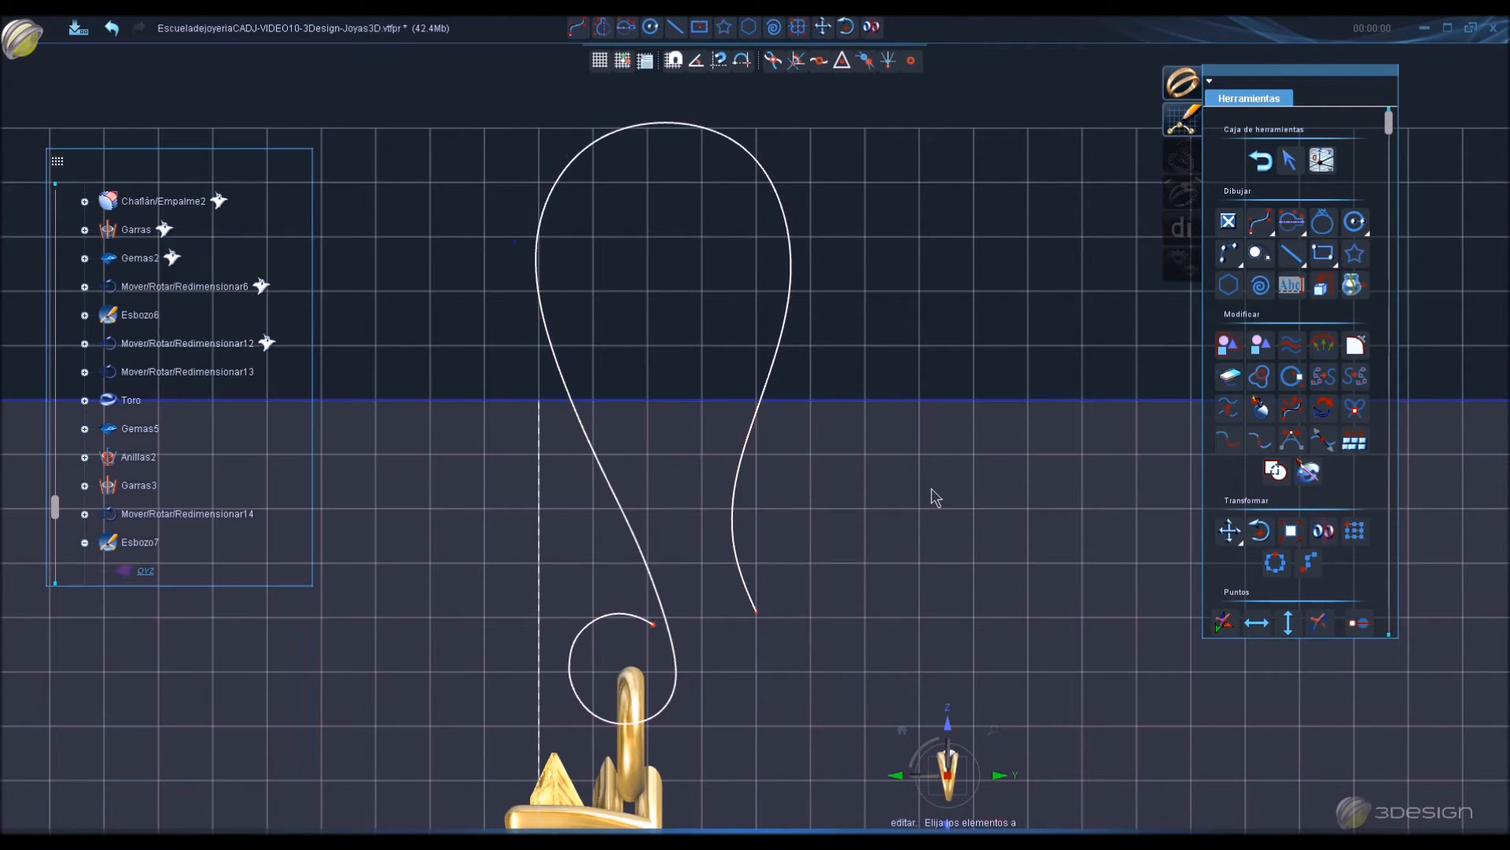
{"action": "key", "text": "ctrl+s"}
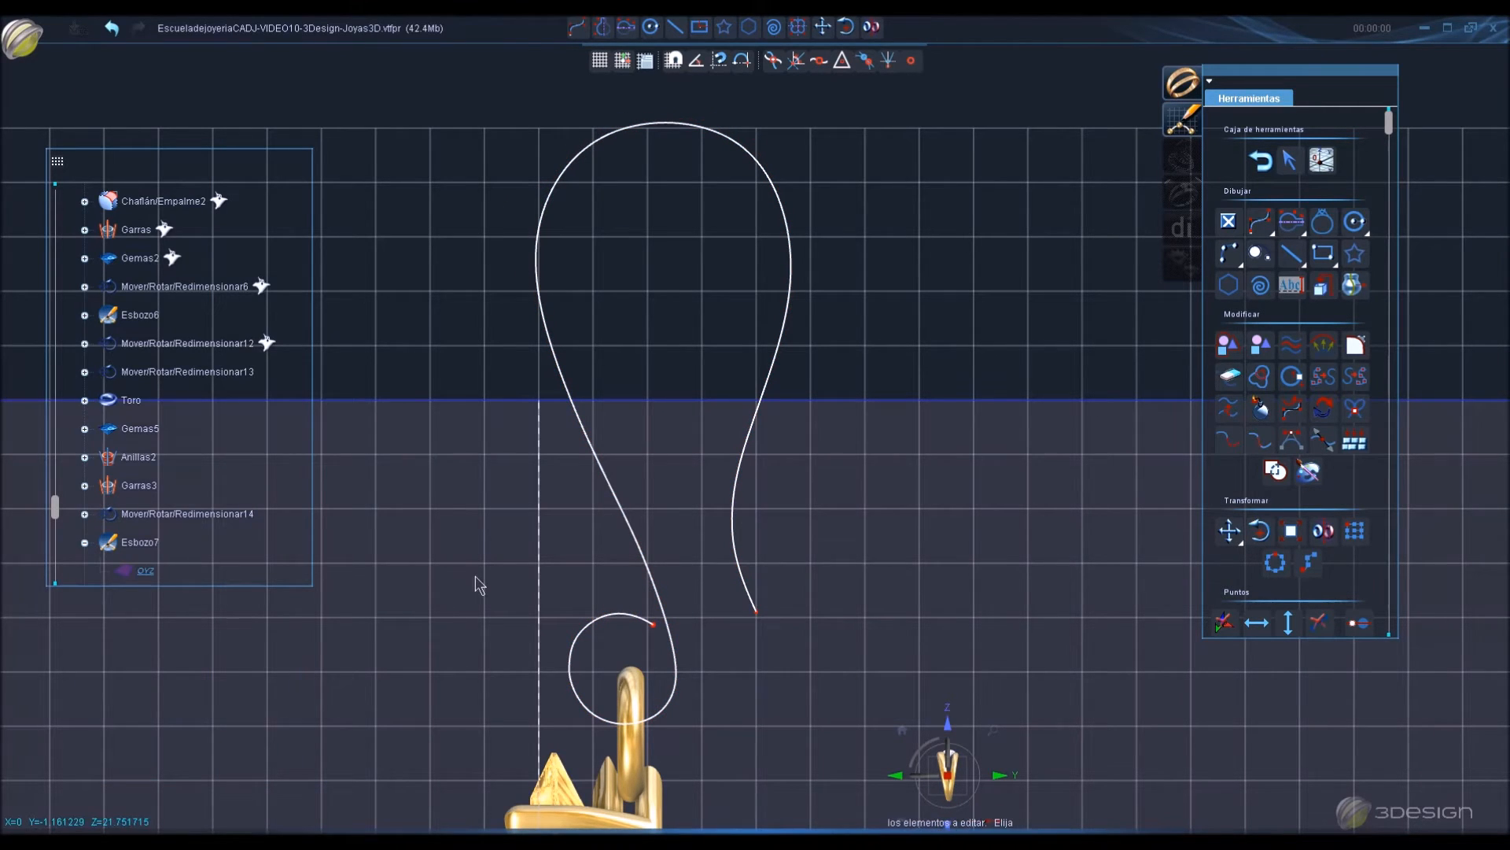
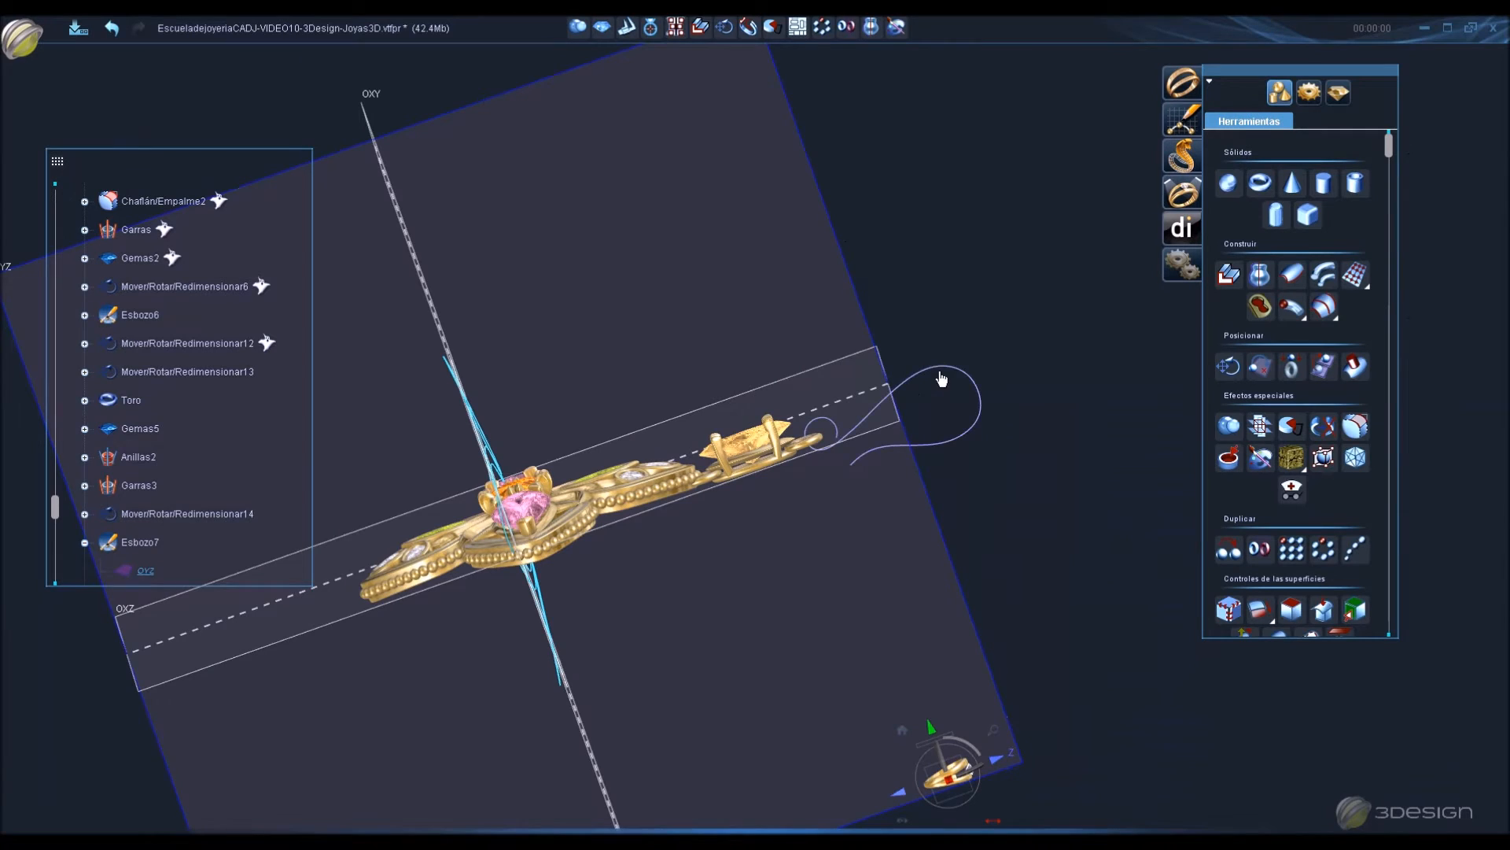
Start a multi-curve sweep along the hook curve, using an existing sketch curve at the flower as a custom section.
{"action": "left_click", "coordinate": [1322, 275]}
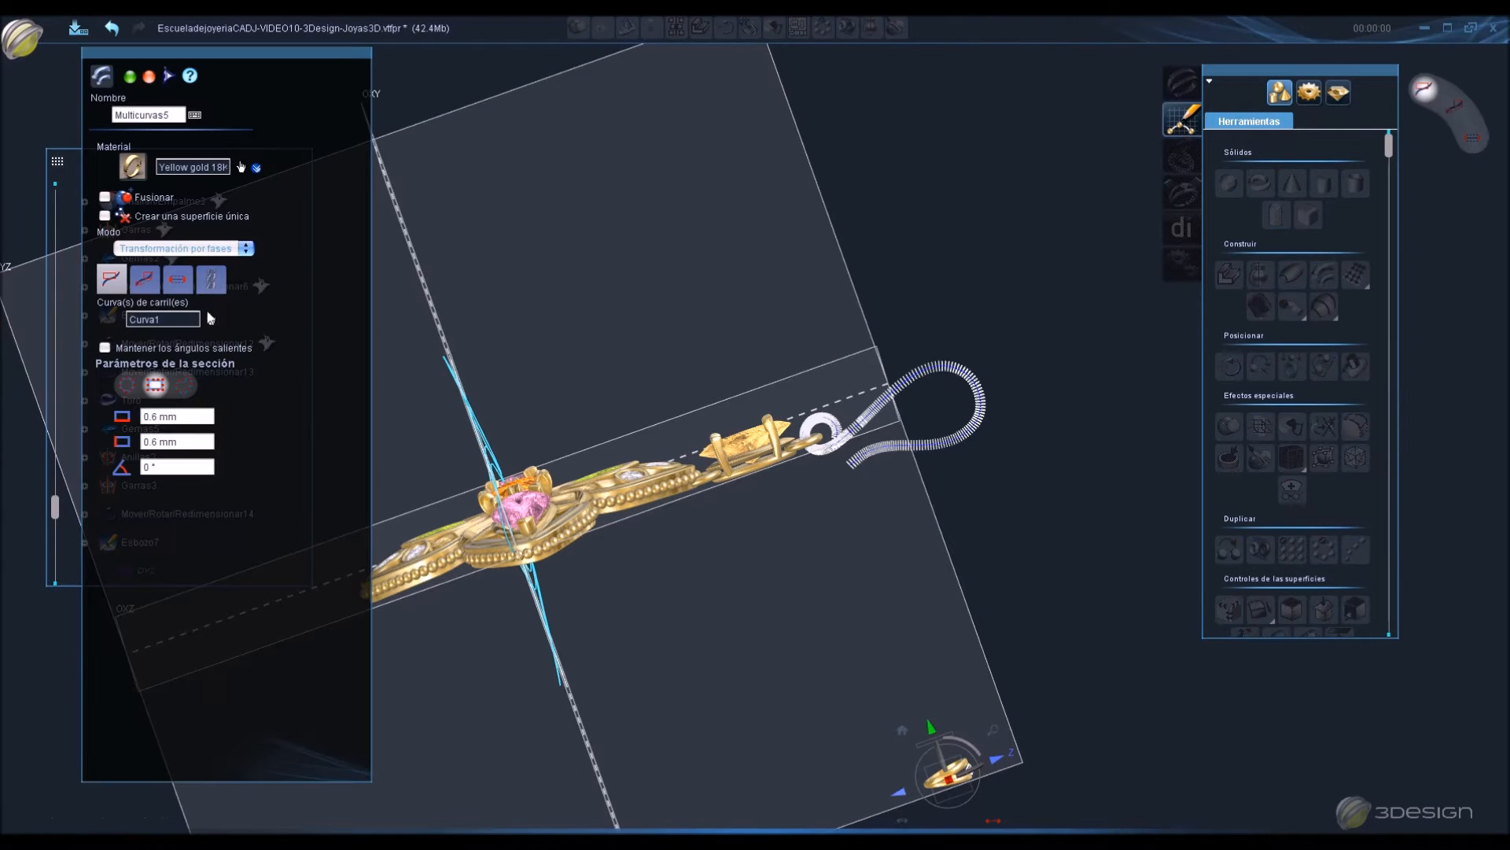
{"action": "left_click", "coordinate": [231, 402]}
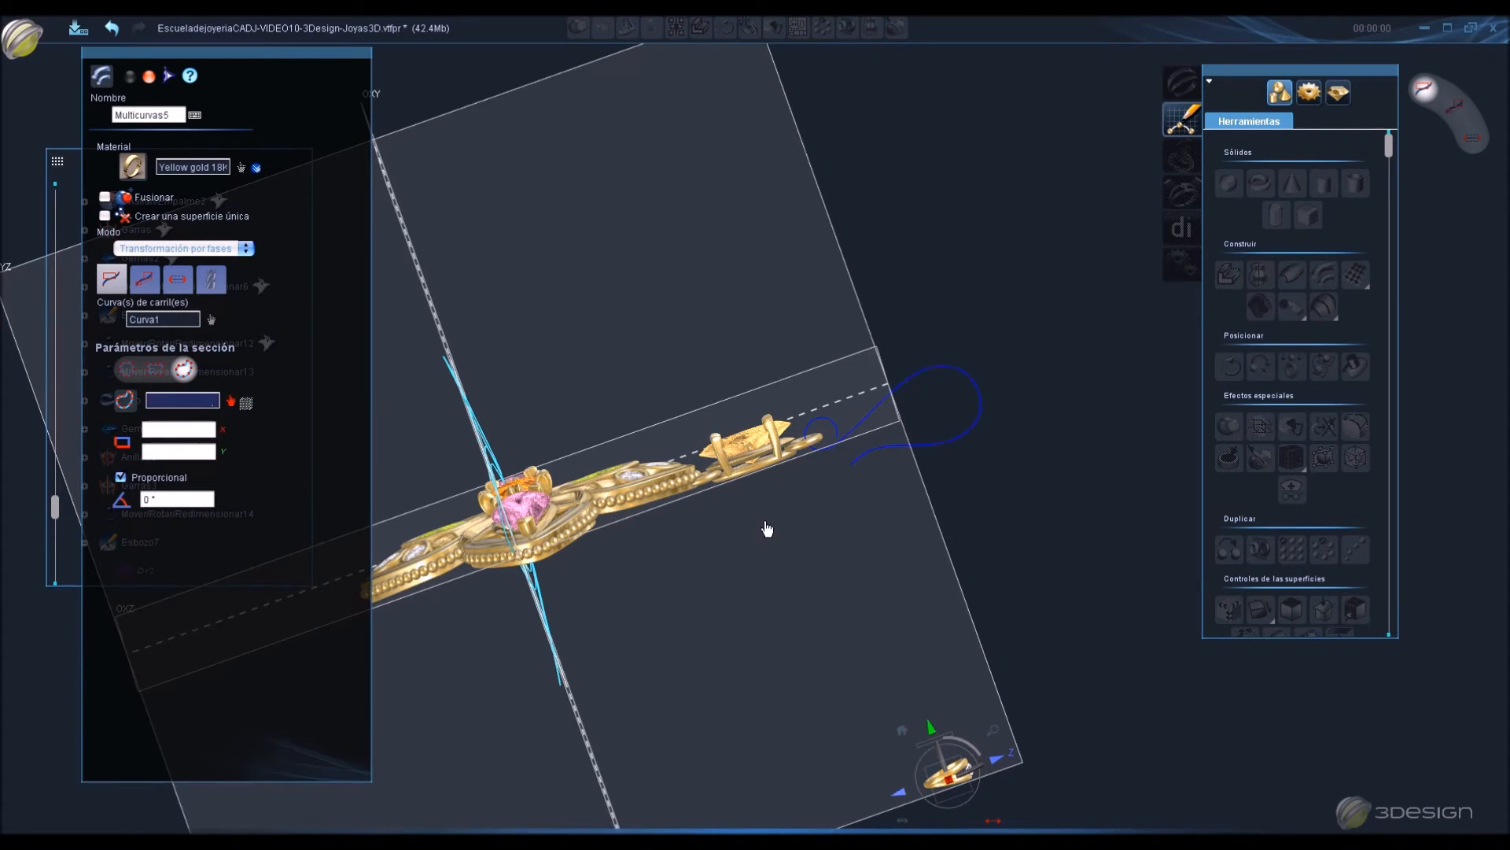
{"action": "left_click", "coordinate": [607, 603]}
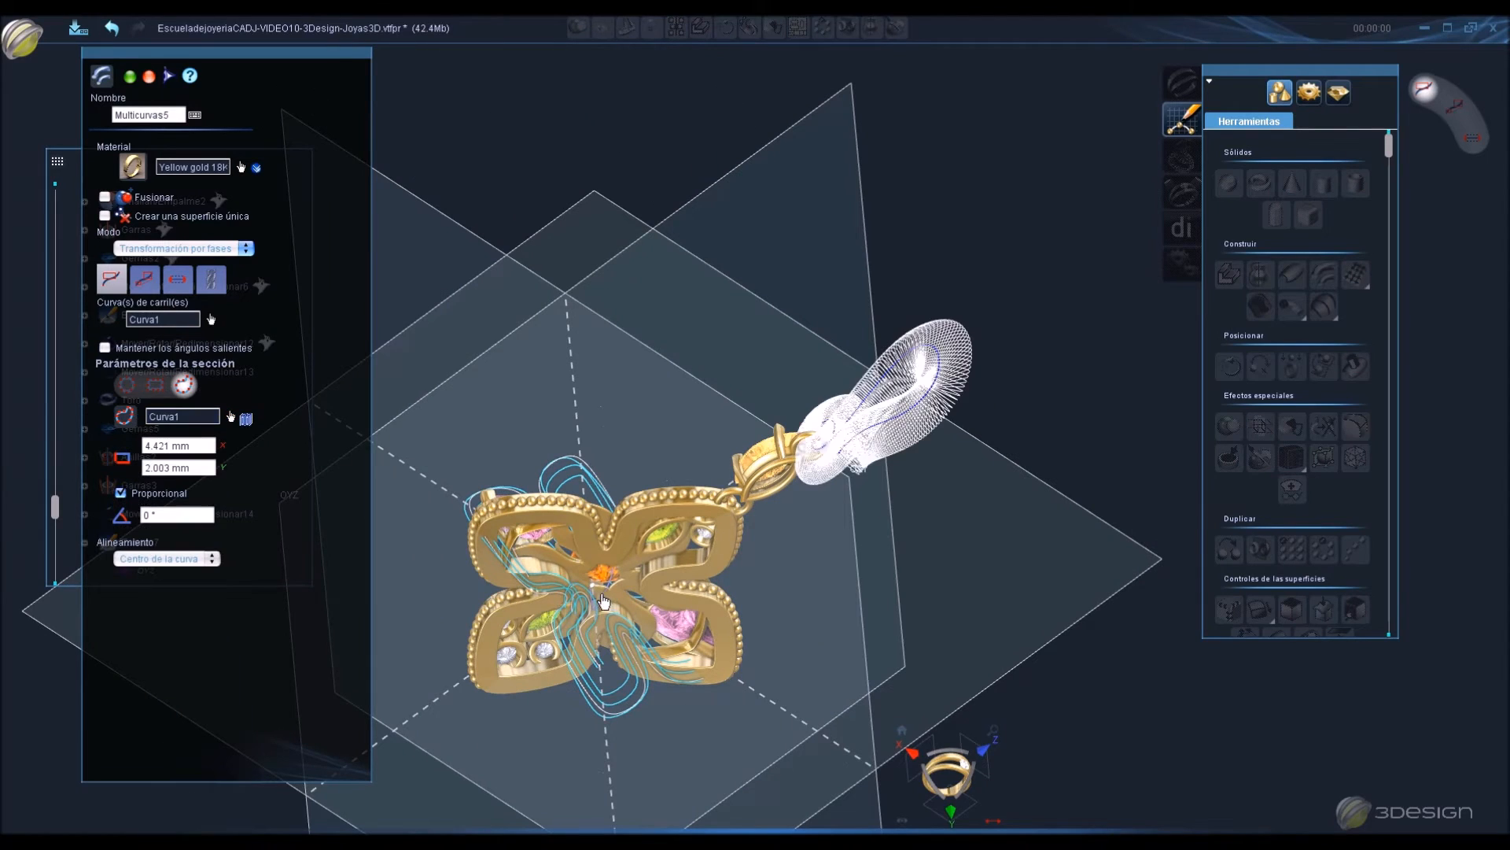
Turn off proportional scaling for the hook's swept section and set its size to 0.9 by 0.9 mm.
{"action": "scroll", "coordinate": [975, 476], "scroll_direction": "up", "scroll_amount": 4}
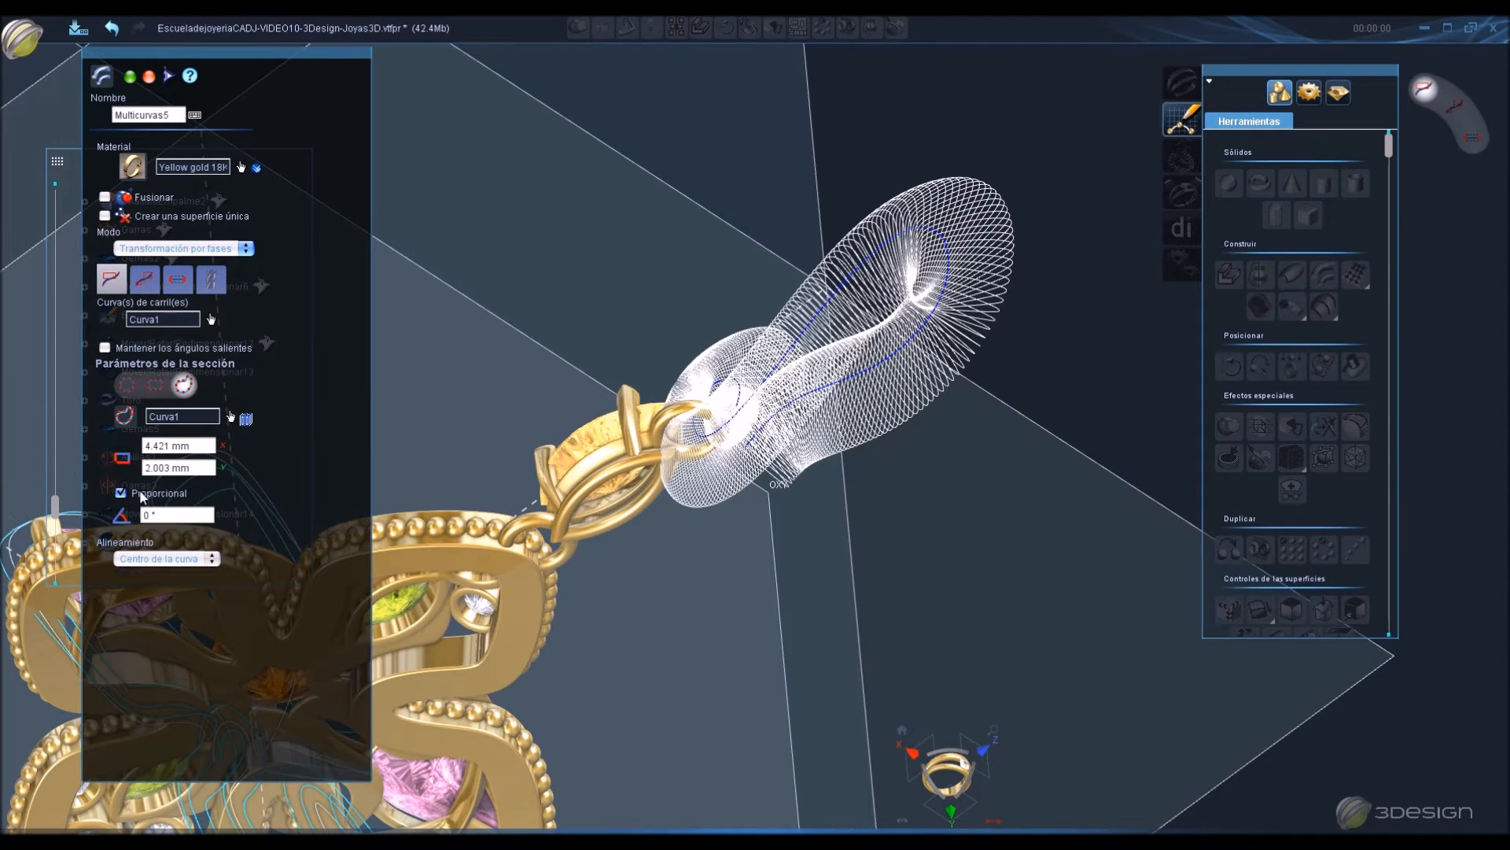
{"action": "left_click", "coordinate": [122, 494]}
{"action": "double_click", "coordinate": [196, 470]}
{"action": "type", "text": ".9"}
{"action": "key", "text": "shift+Tab"}
{"action": "type", "text": ".9"}
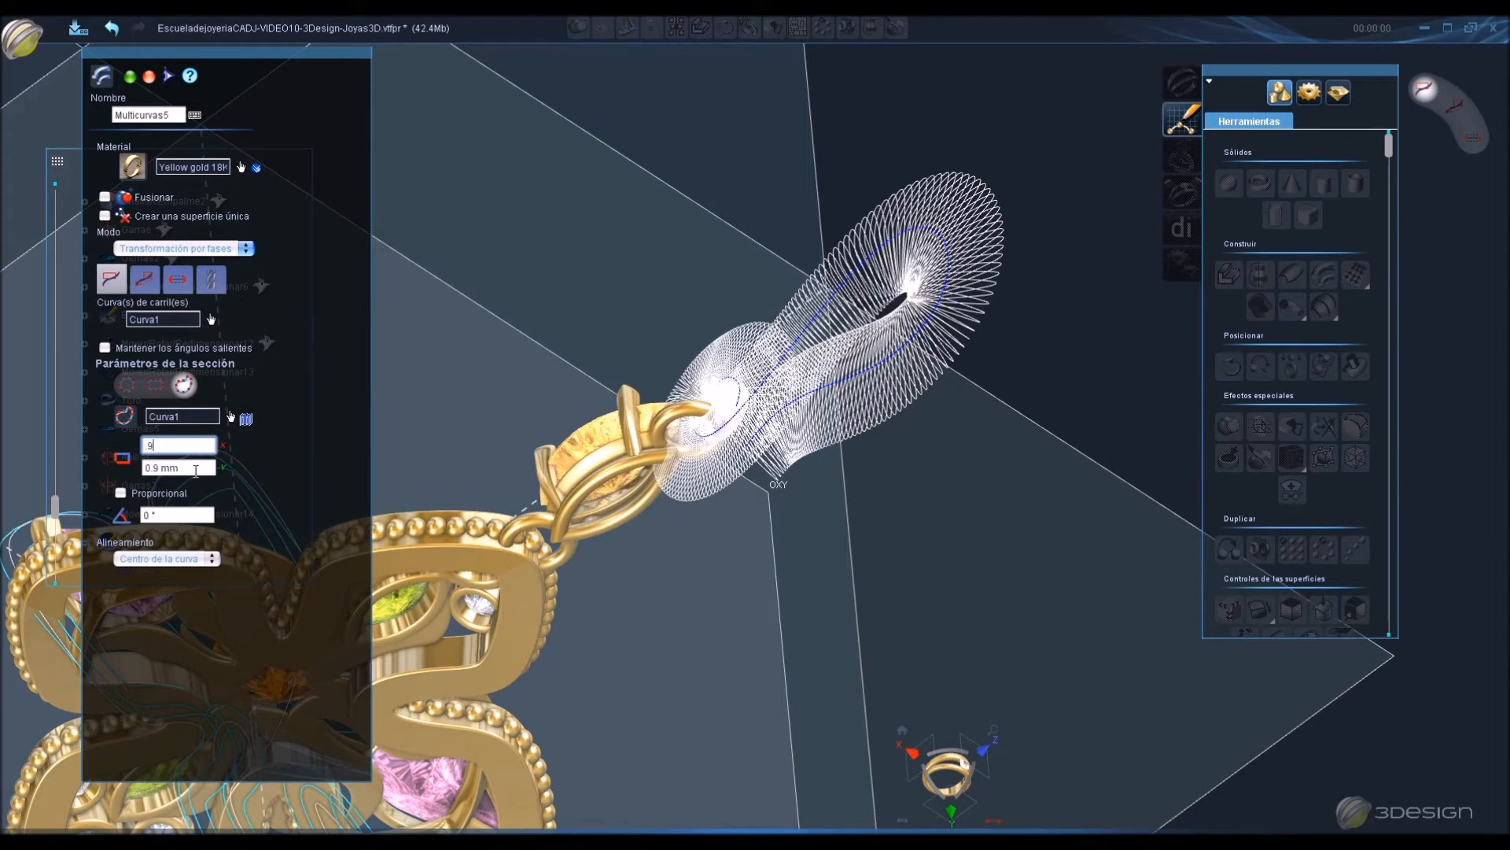
{"action": "key", "text": "Tab"}
{"action": "key", "text": "Tab"}
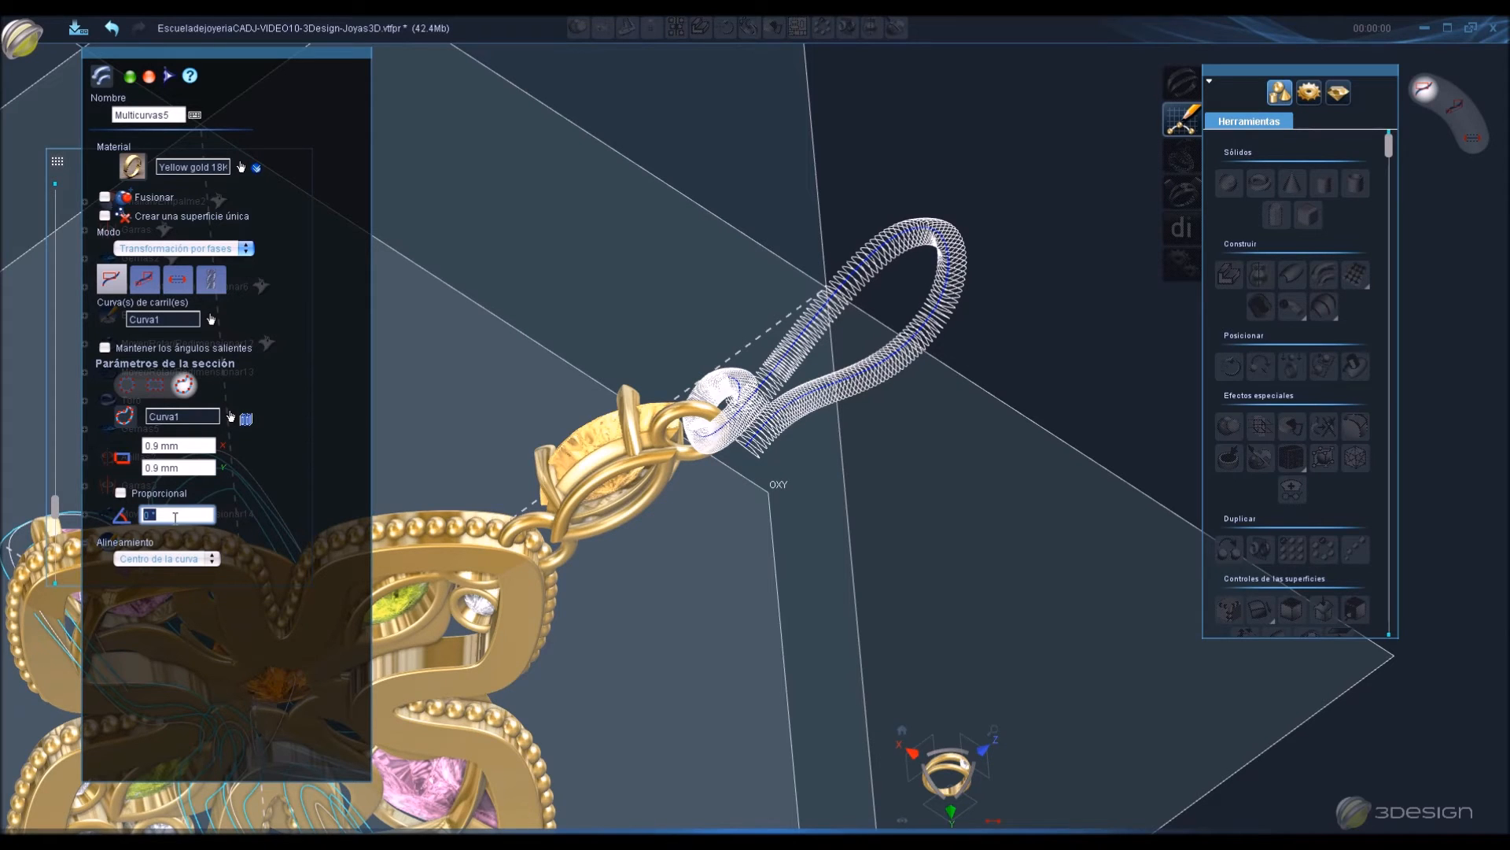
{"action": "middle_click_drag", "start_coordinate": [658, 462], "coordinate": [1018, 634]}
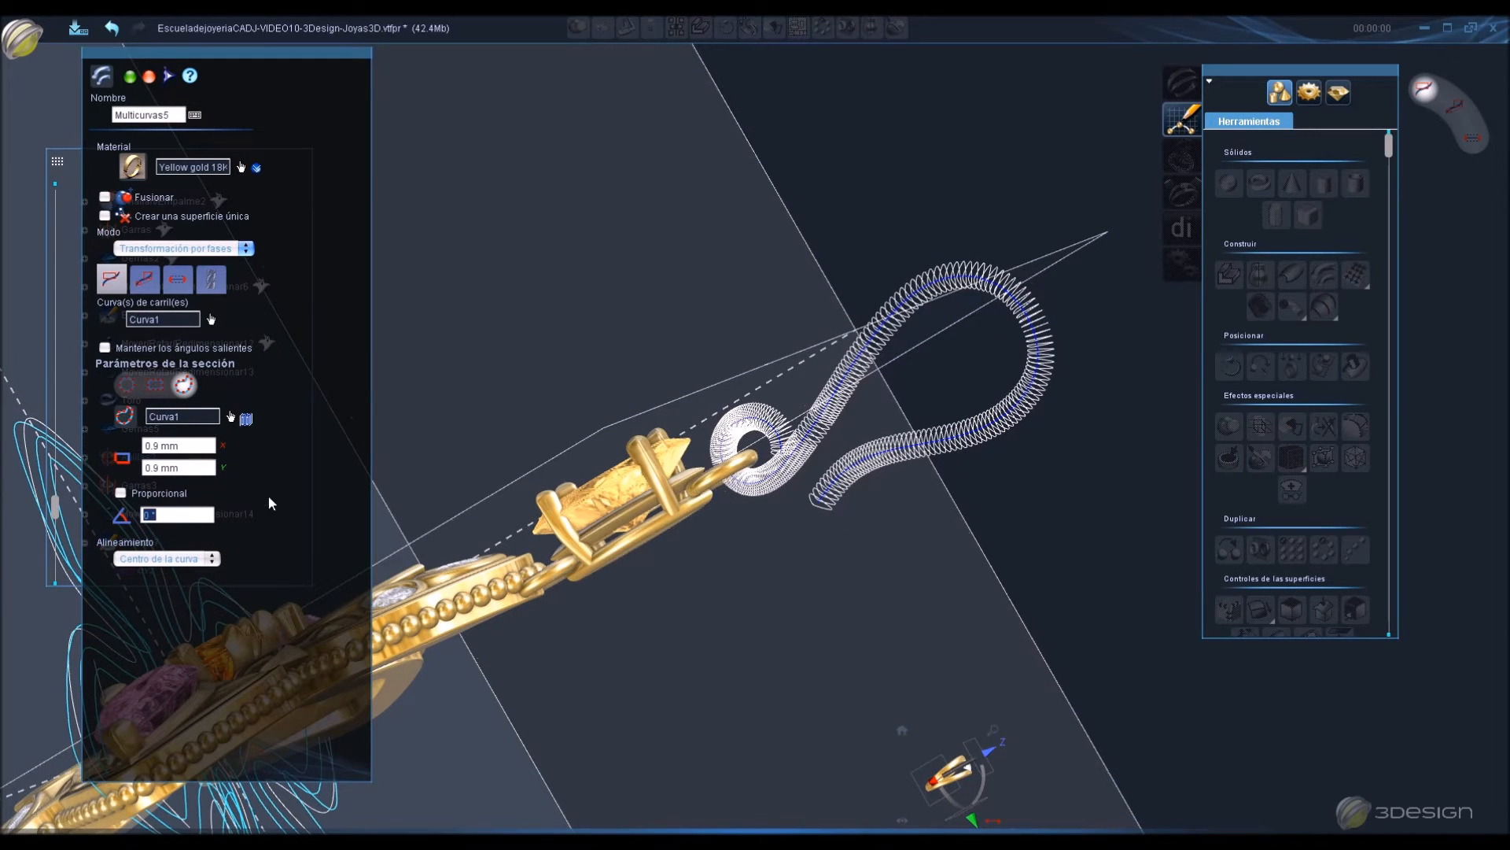
Set the rotation of the hook's swept section to -90° and complete the sweep.
{"action": "double_click", "coordinate": [201, 466]}
{"action": "left_click", "coordinate": [210, 514]}
{"action": "type", "text": "90"}
{"action": "left_click", "coordinate": [207, 468]}
{"action": "left_click", "coordinate": [201, 514]}
{"action": "type", "text": "-90"}
{"action": "key", "text": "Return"}
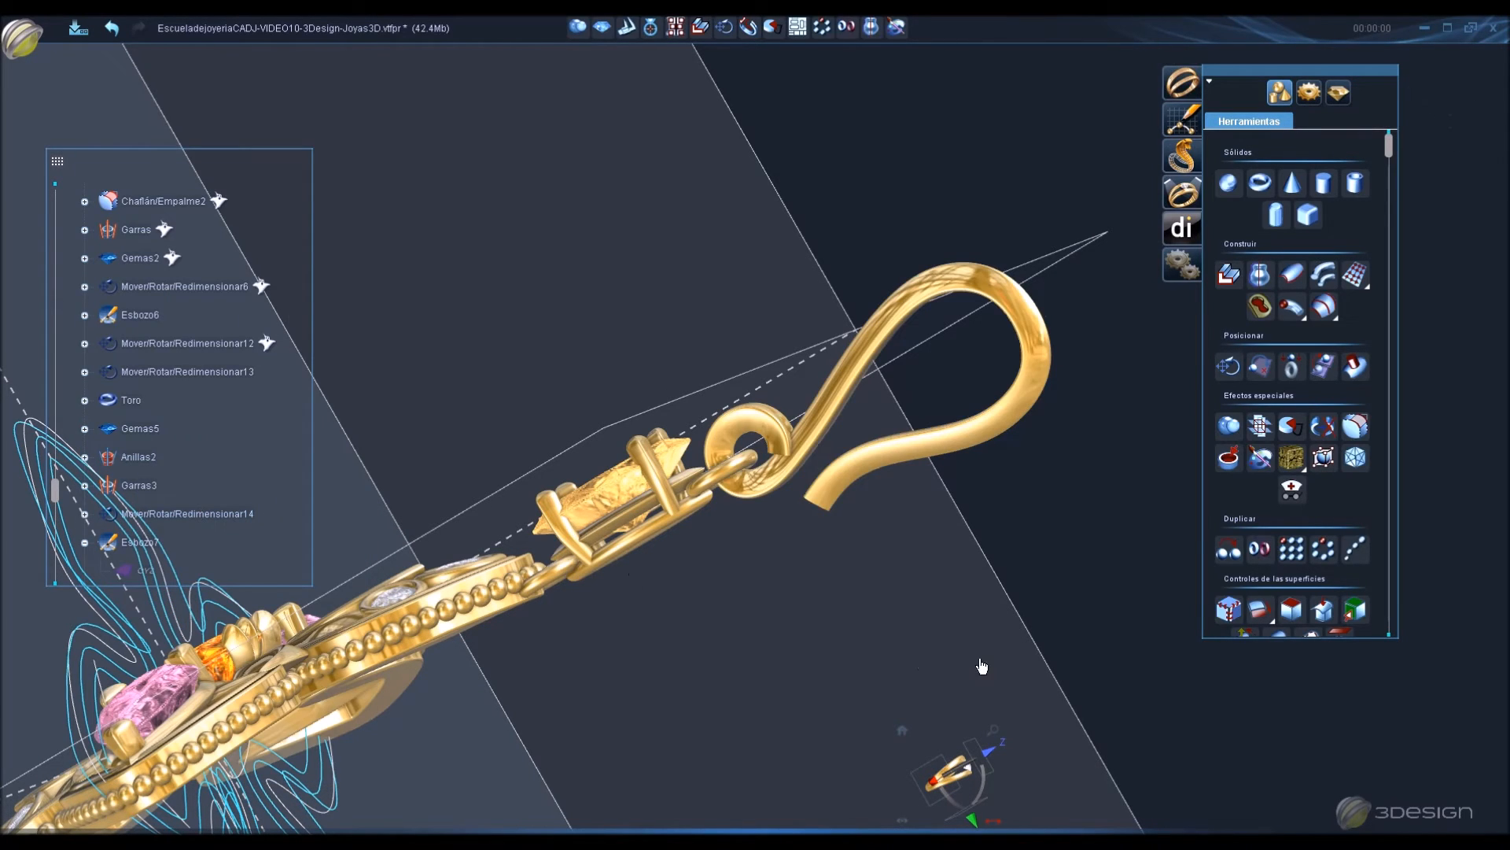
Reopen the hook sweep and give it a Redondo start profile and a Gubia end profile with an exit length of 8 mm.
{"action": "middle_click_drag", "start_coordinate": [930, 659], "coordinate": [760, 456]}
{"action": "double_click", "coordinate": [782, 434]}
{"action": "middle_click_drag", "start_coordinate": [757, 510], "coordinate": [415, 360]}
{"action": "left_click", "coordinate": [178, 279]}
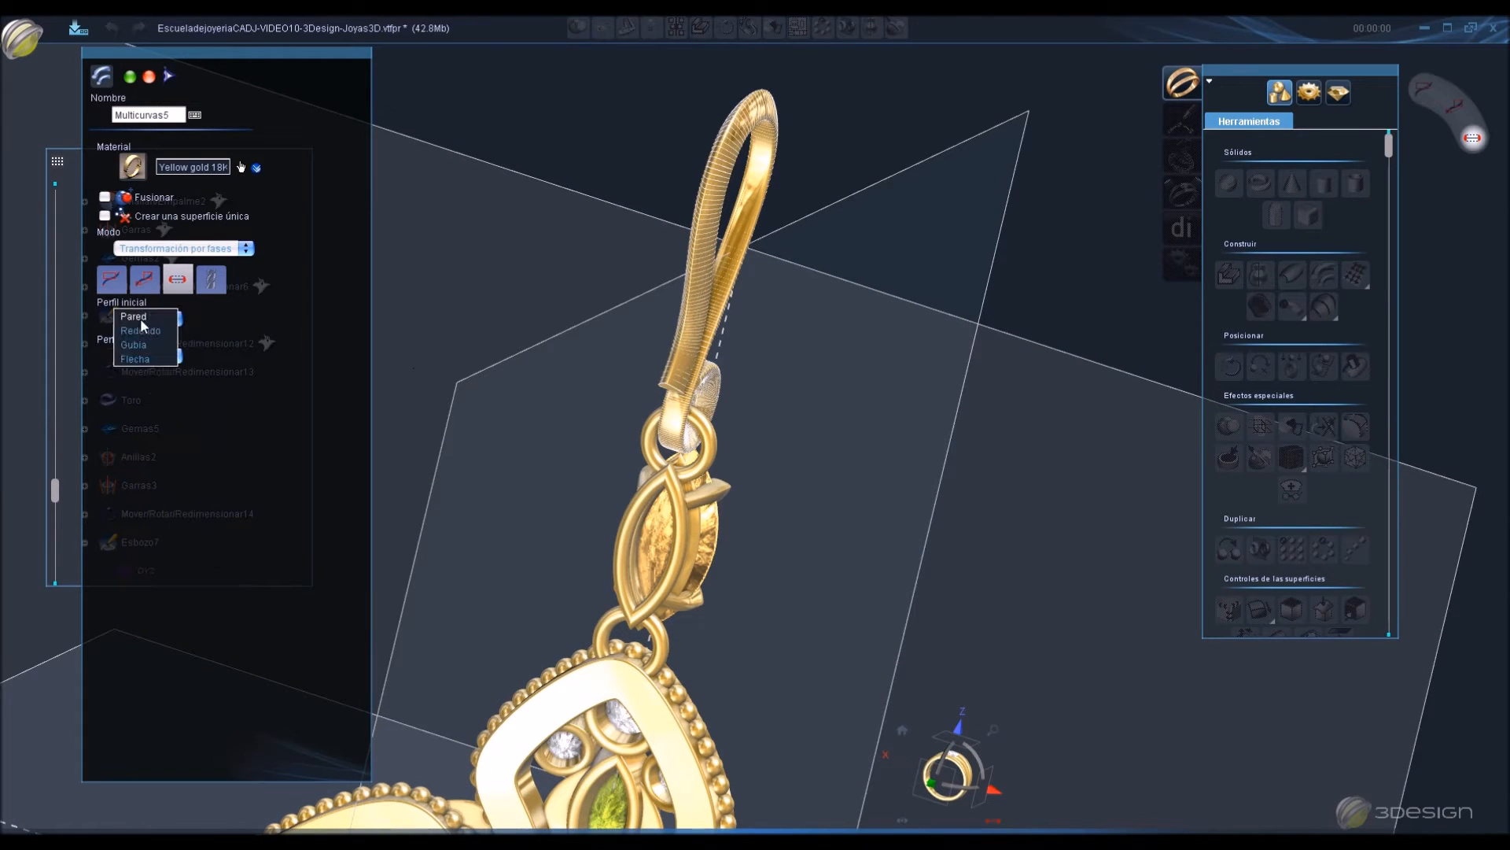
{"action": "left_click", "coordinate": [141, 330]}
{"action": "left_click", "coordinate": [145, 393]}
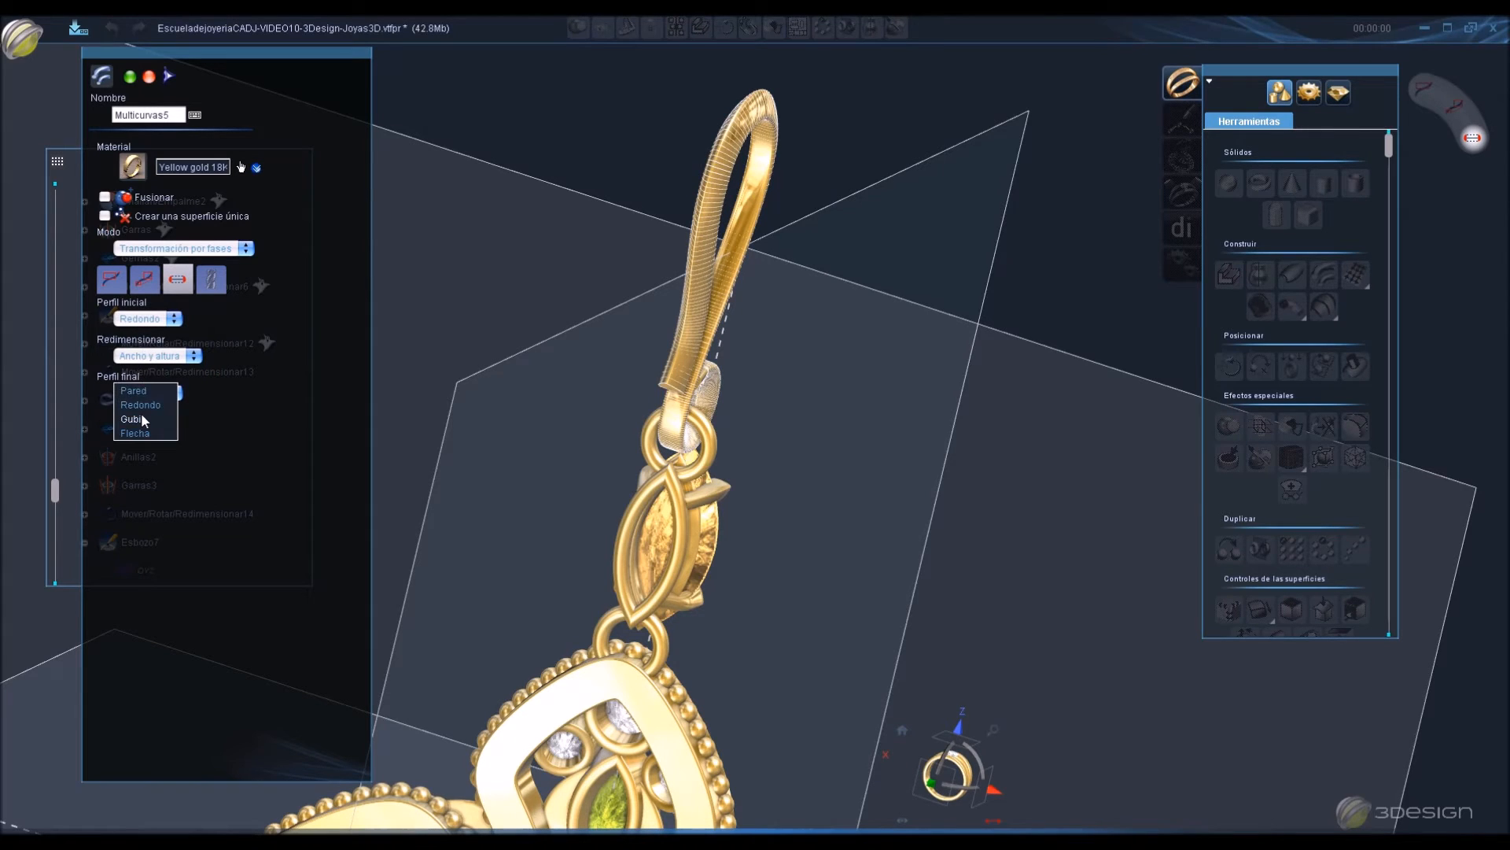
{"action": "left_click", "coordinate": [144, 421]}
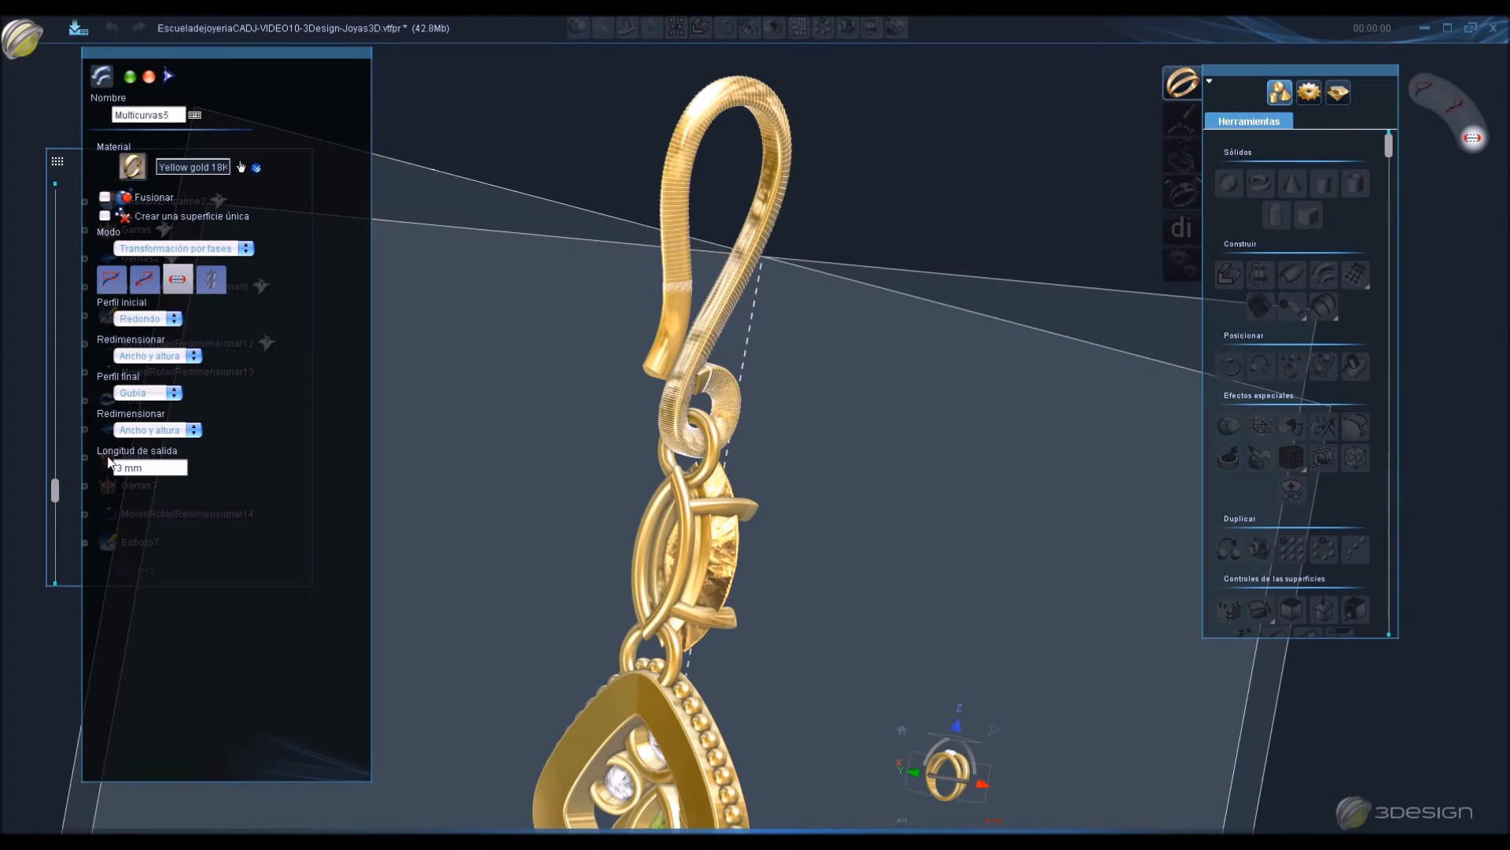
{"action": "left_click", "coordinate": [168, 469]}
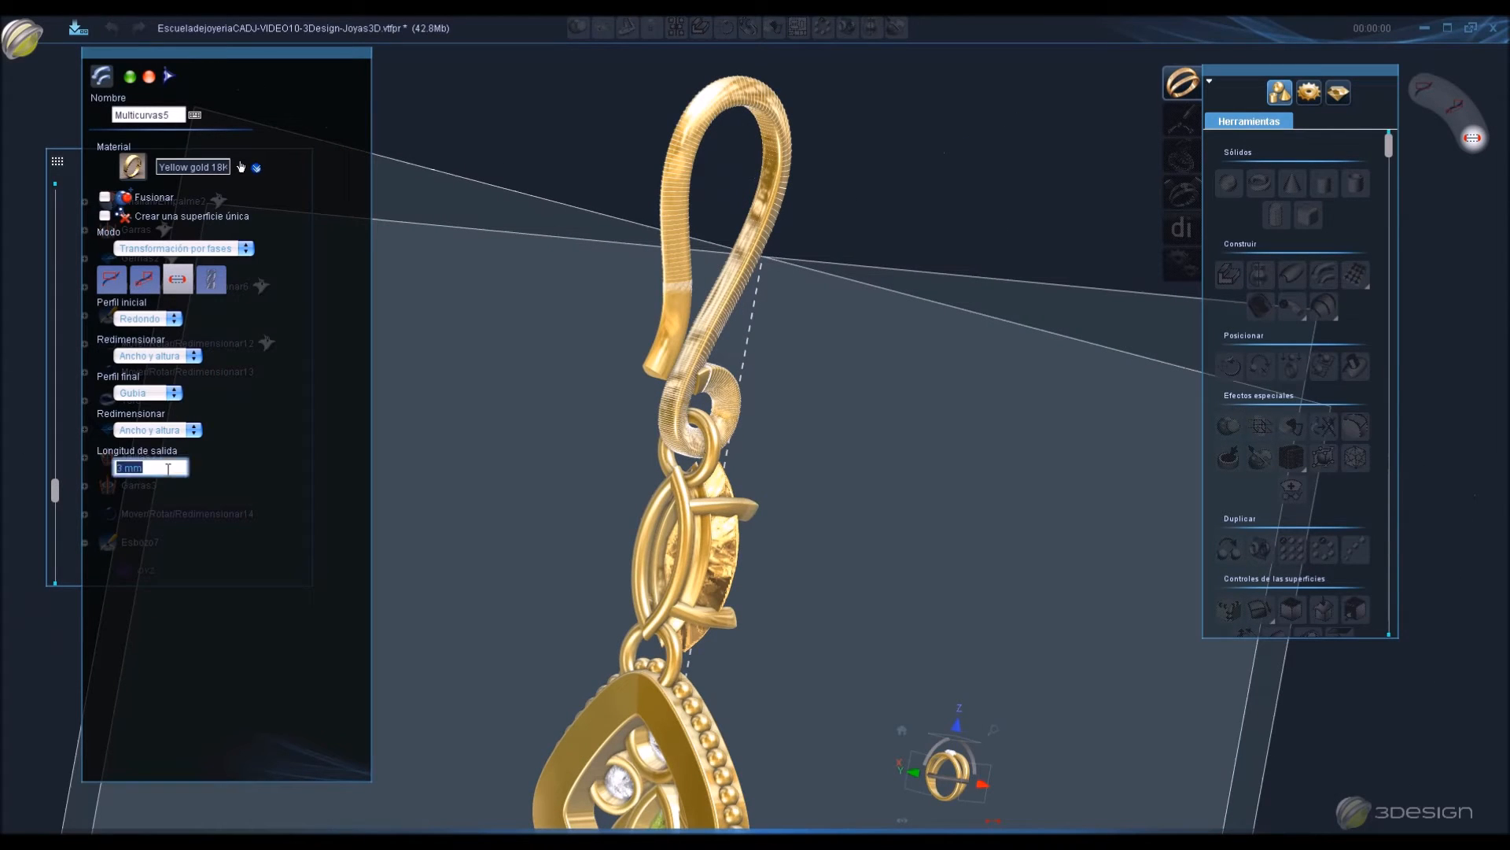
{"action": "type", "text": "8"}
{"action": "left_click", "coordinate": [179, 116]}
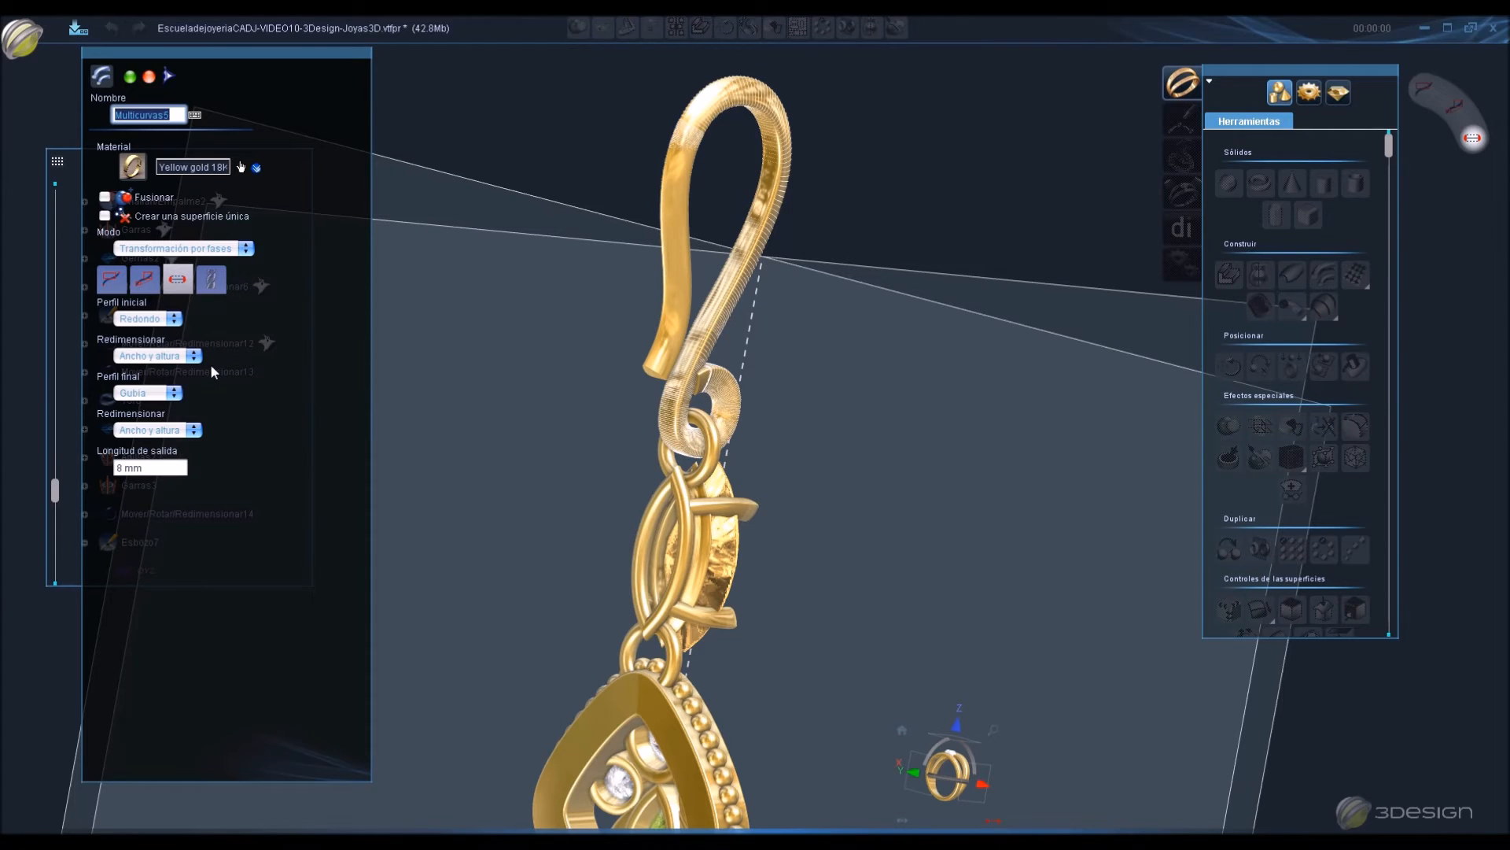
{"action": "middle_click_drag", "start_coordinate": [607, 435], "coordinate": [960, 644]}
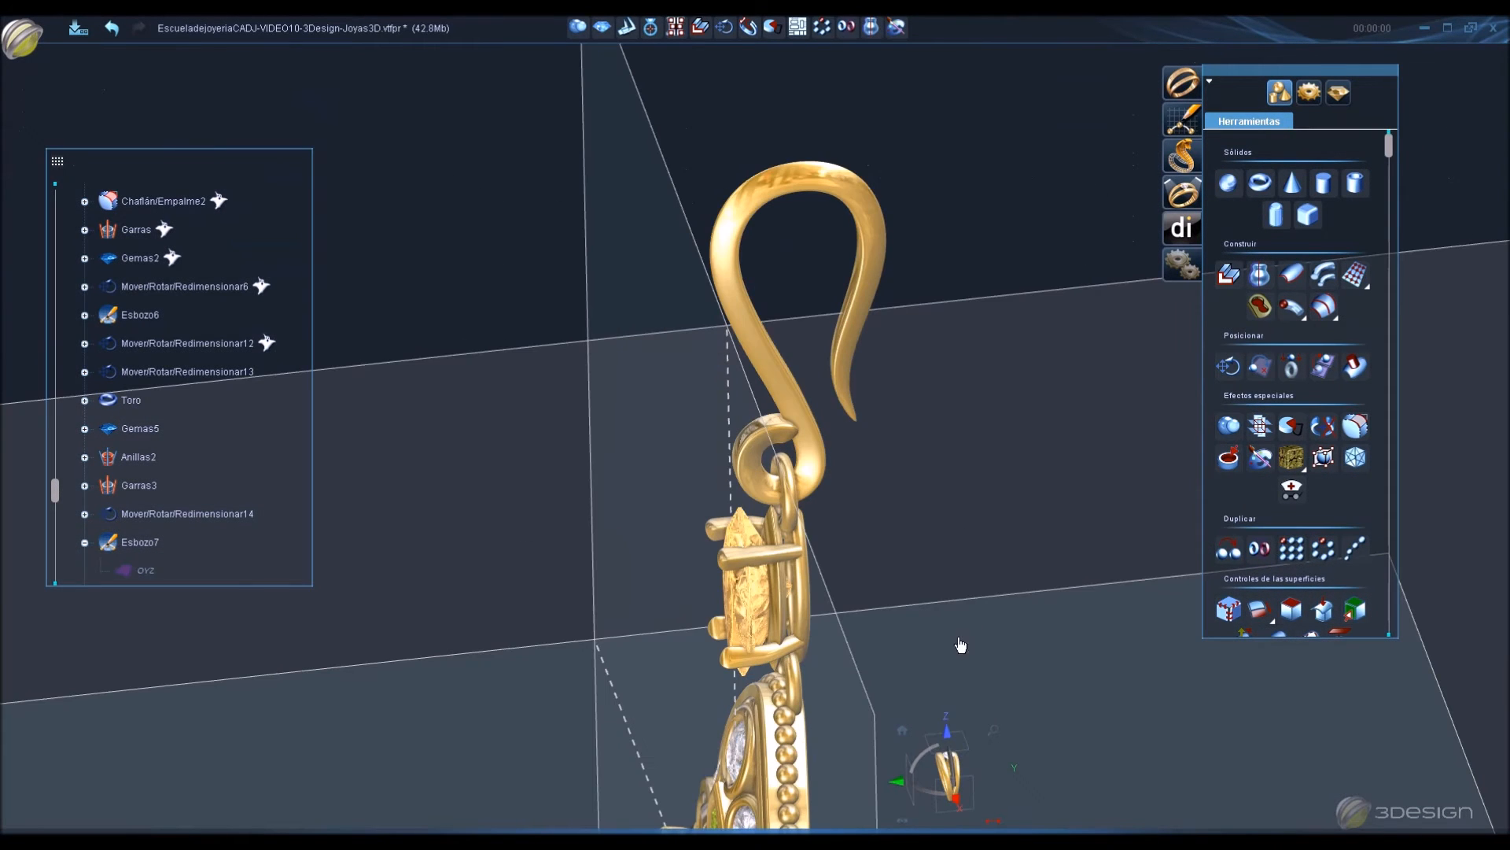
Select the whole earring and move it about -12.8 mm along X and -35.4 mm along Z in the front view.
{"action": "left_click", "coordinate": [916, 787]}
{"action": "middle_click_drag", "start_coordinate": [857, 369], "coordinate": [569, 460]}
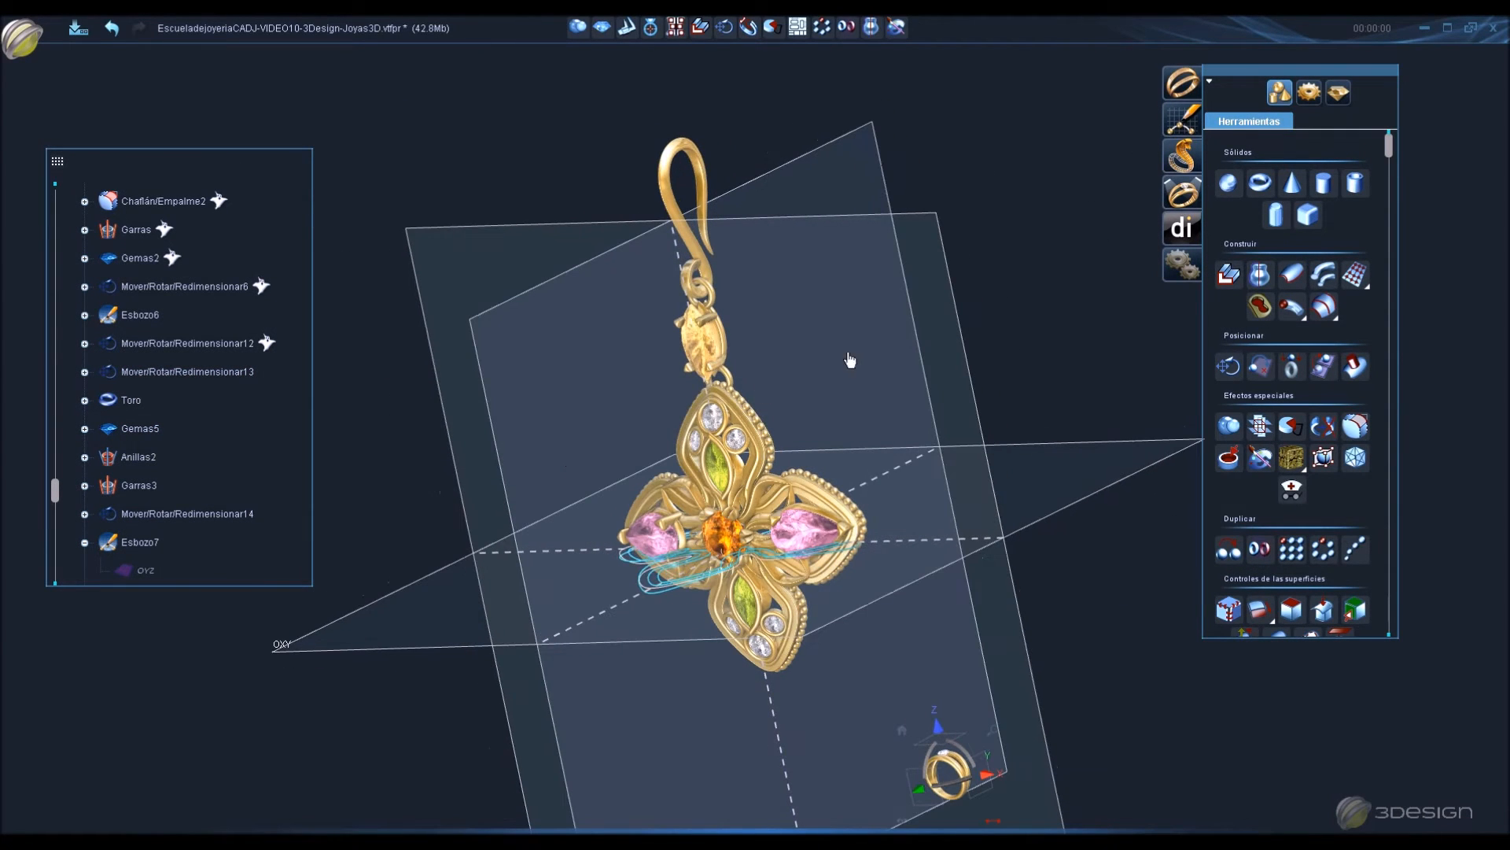
{"action": "key", "text": "ctrl+a"}
{"action": "left_click", "coordinate": [918, 789]}
{"action": "scroll", "coordinate": [759, 239], "scroll_direction": "up", "scroll_amount": 3}
{"action": "scroll", "coordinate": [759, 240], "scroll_direction": "down", "scroll_amount": 4}
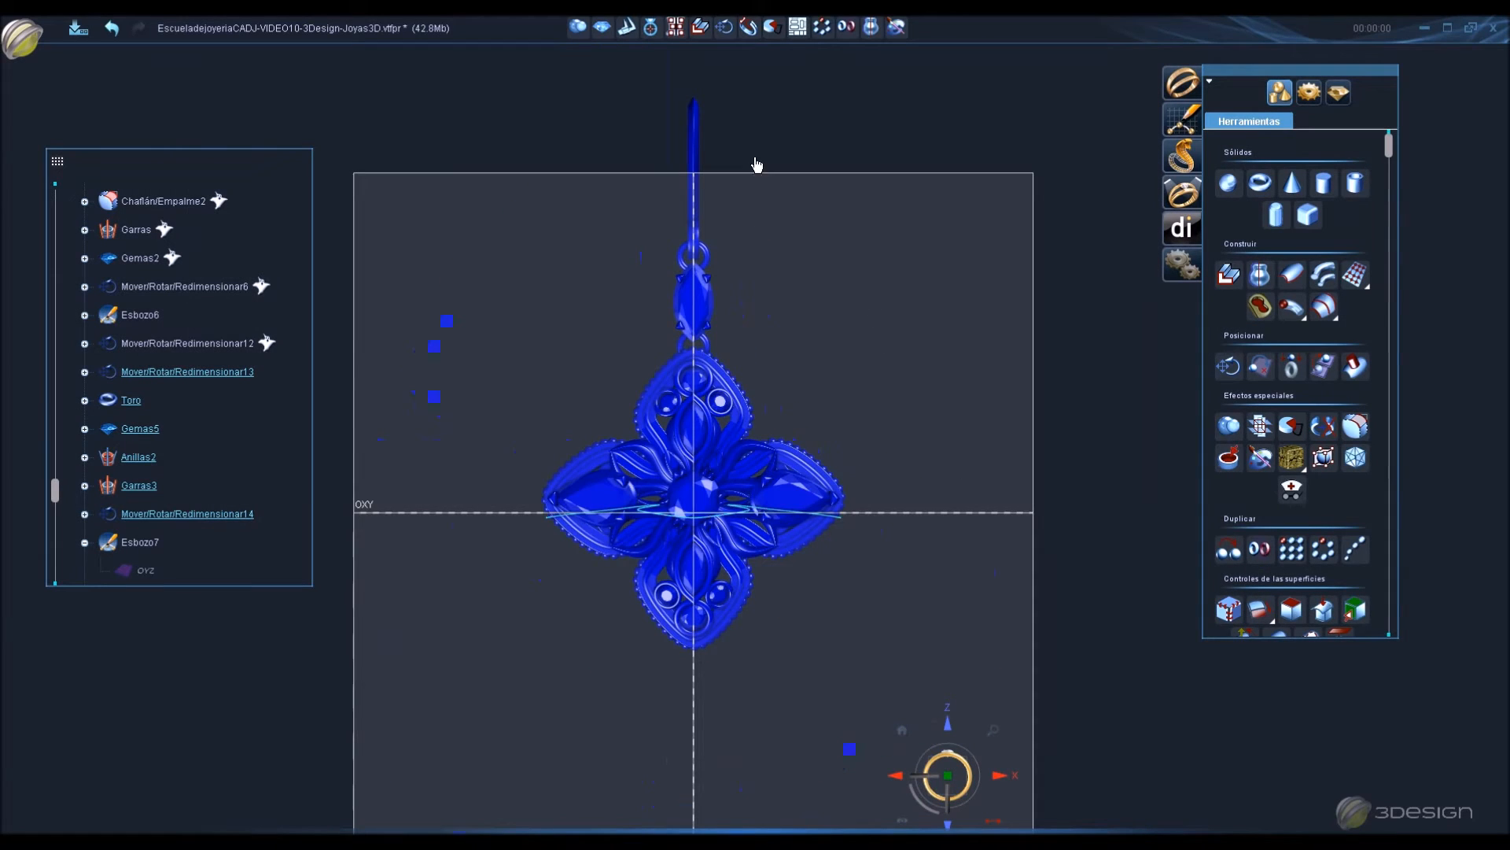
{"action": "left_click", "coordinate": [724, 28]}
{"action": "left_click_drag", "start_coordinate": [725, 362], "coordinate": [703, 603]}
{"action": "scroll", "coordinate": [703, 603], "scroll_direction": "down", "scroll_amount": 3}
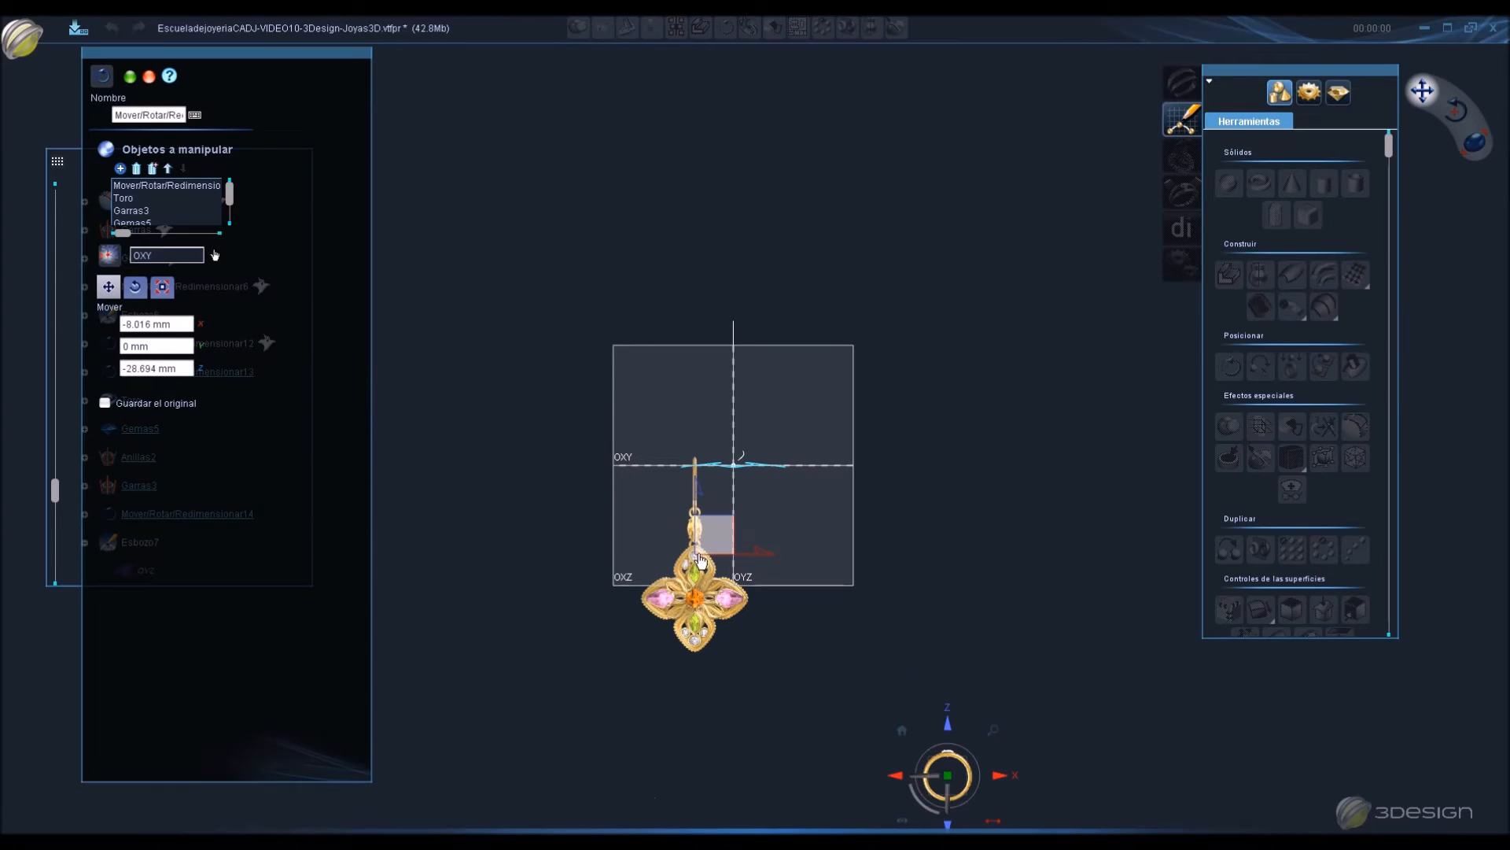
{"action": "left_click_drag", "start_coordinate": [720, 539], "coordinate": [694, 564]}
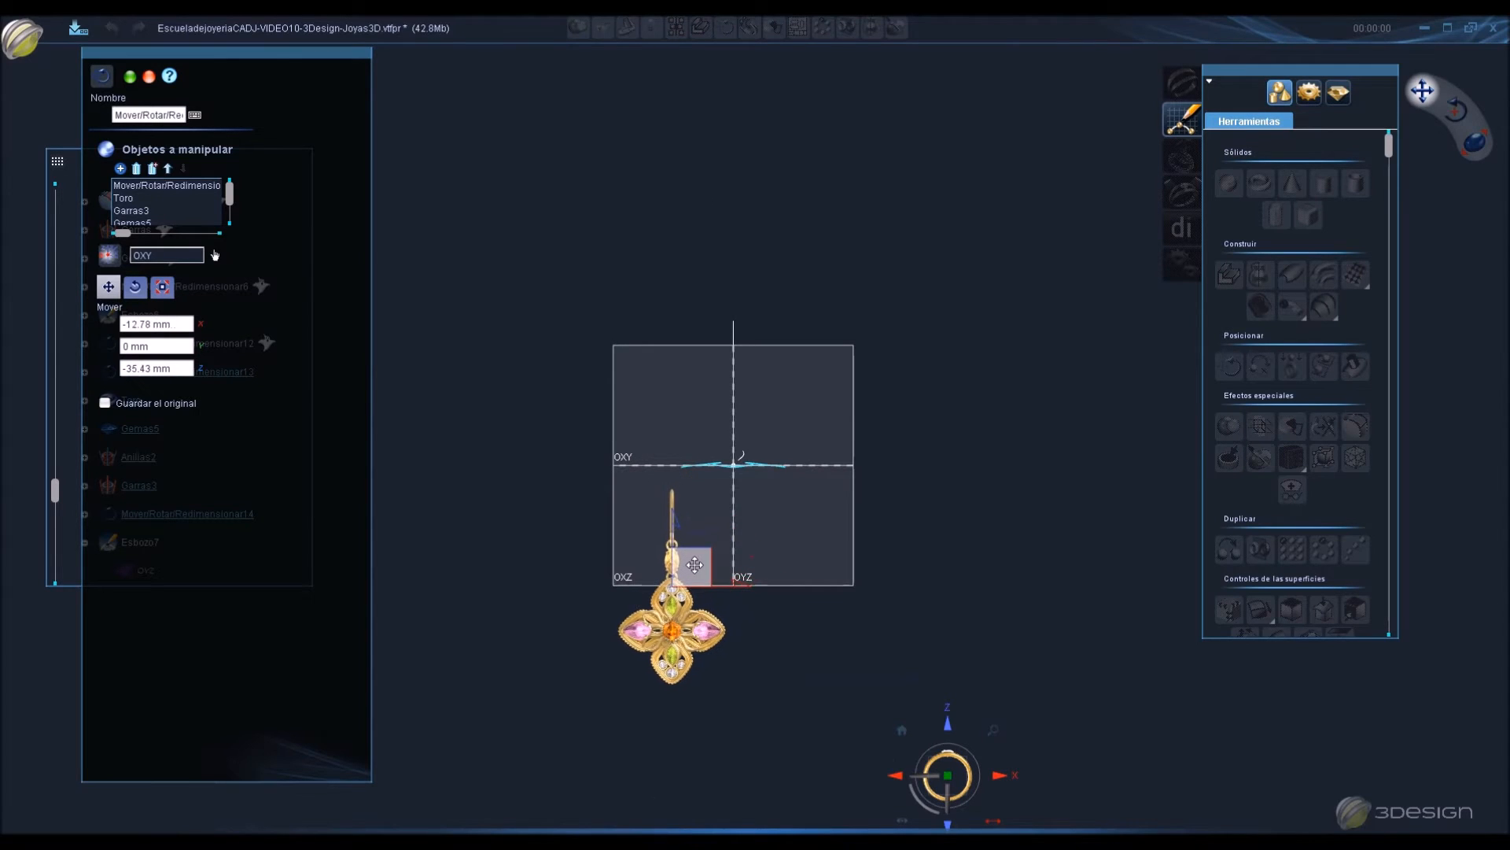
{"action": "key", "text": "Return"}
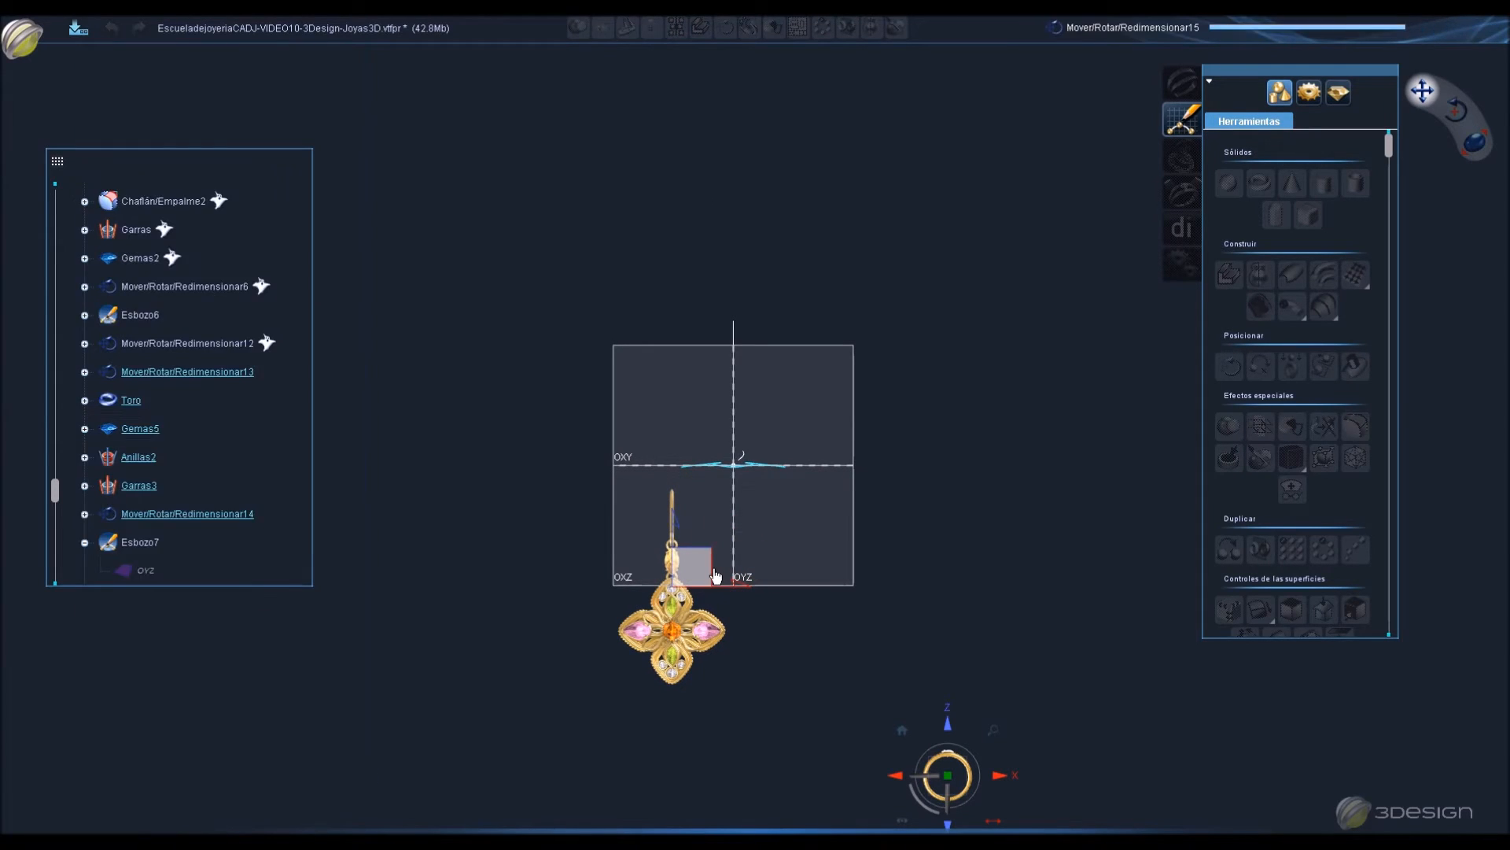
Mirror the moved earring across the OYZ plane to make a matching pair.
{"action": "left_click", "coordinate": [693, 655]}
{"action": "middle_click_drag", "start_coordinate": [769, 515], "coordinate": [787, 519]}
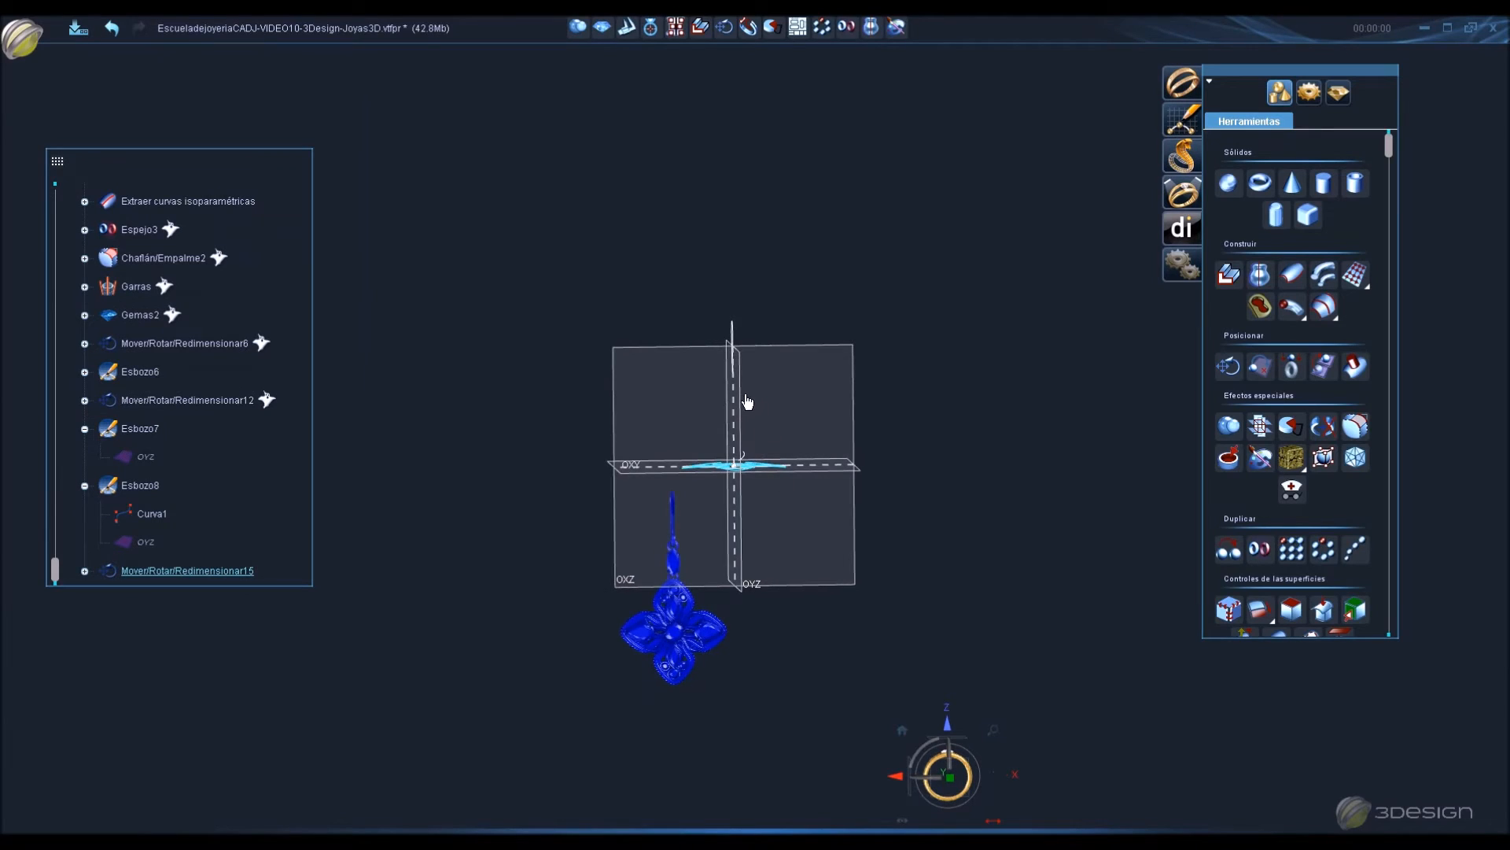
{"action": "left_click", "coordinate": [846, 28]}
{"action": "key", "text": "Return"}
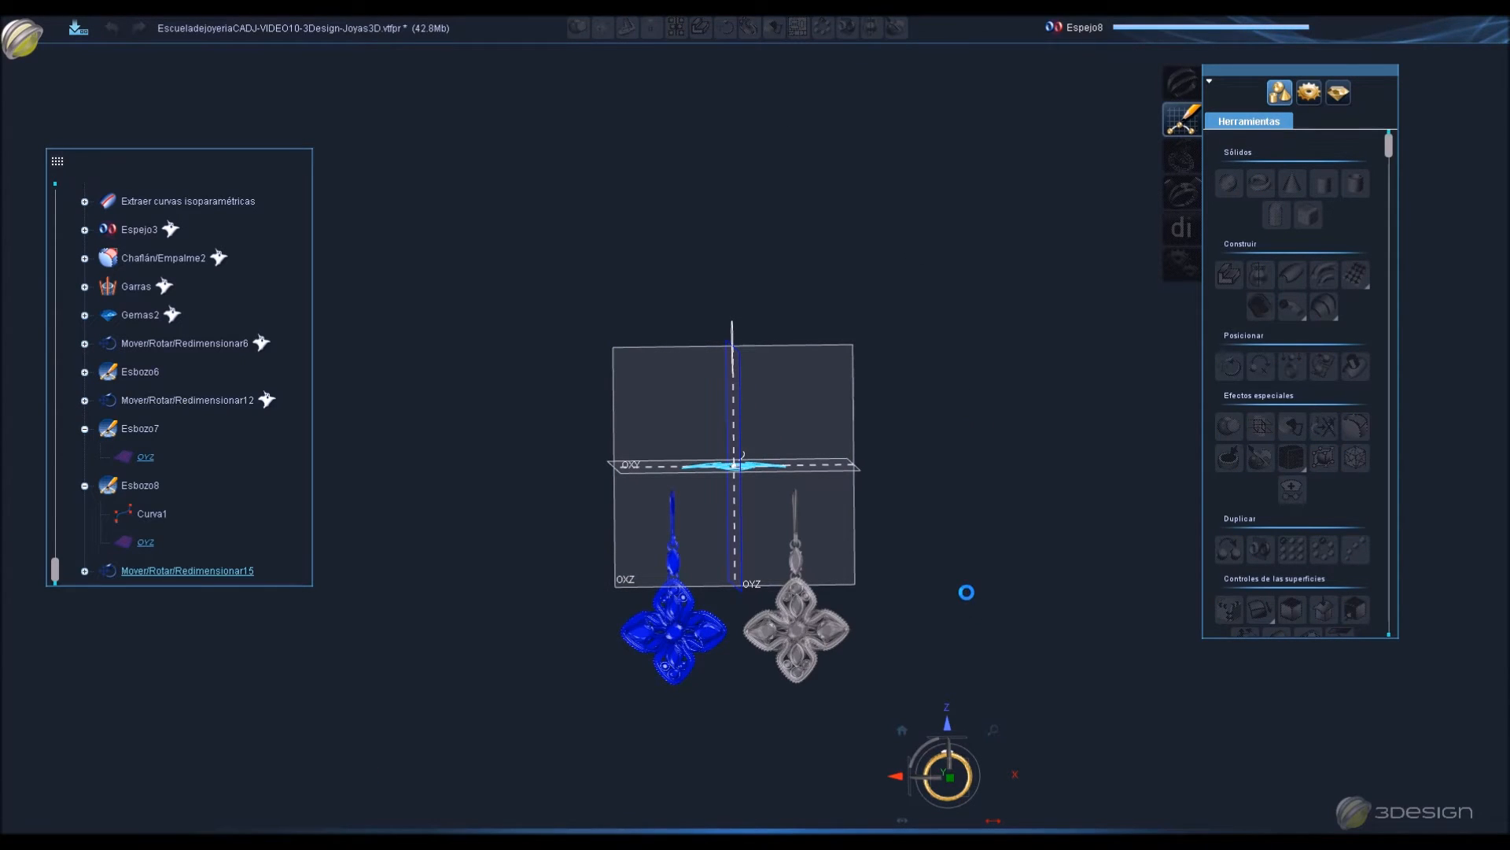
{"action": "middle_click_drag", "start_coordinate": [962, 557], "coordinate": [980, 563]}
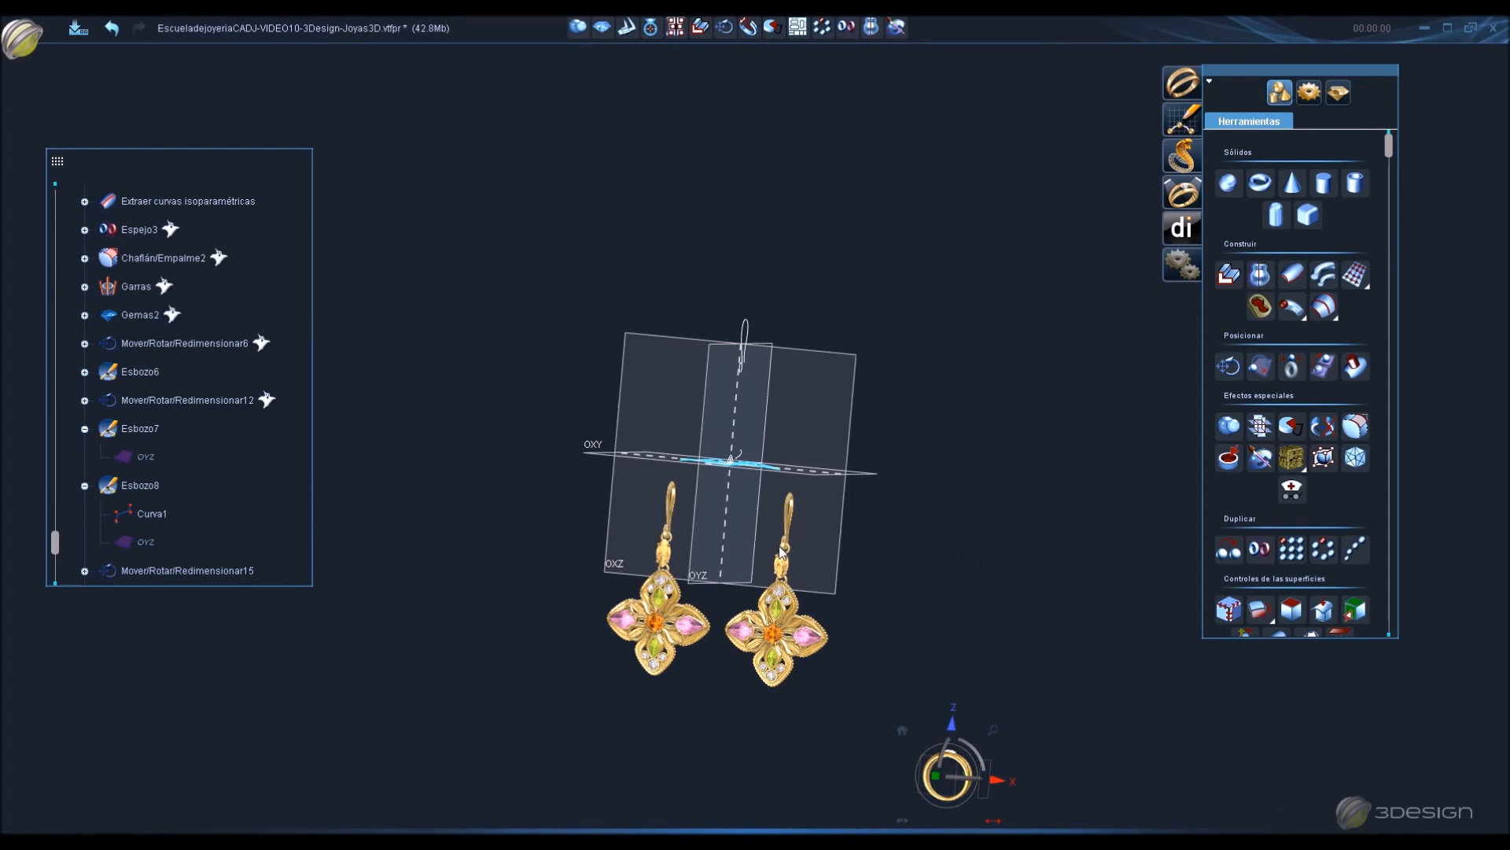
Show the hidden original flower jewel between the earrings and save the file.
{"action": "scroll", "coordinate": [118, 474], "scroll_direction": "down", "scroll_amount": 1}
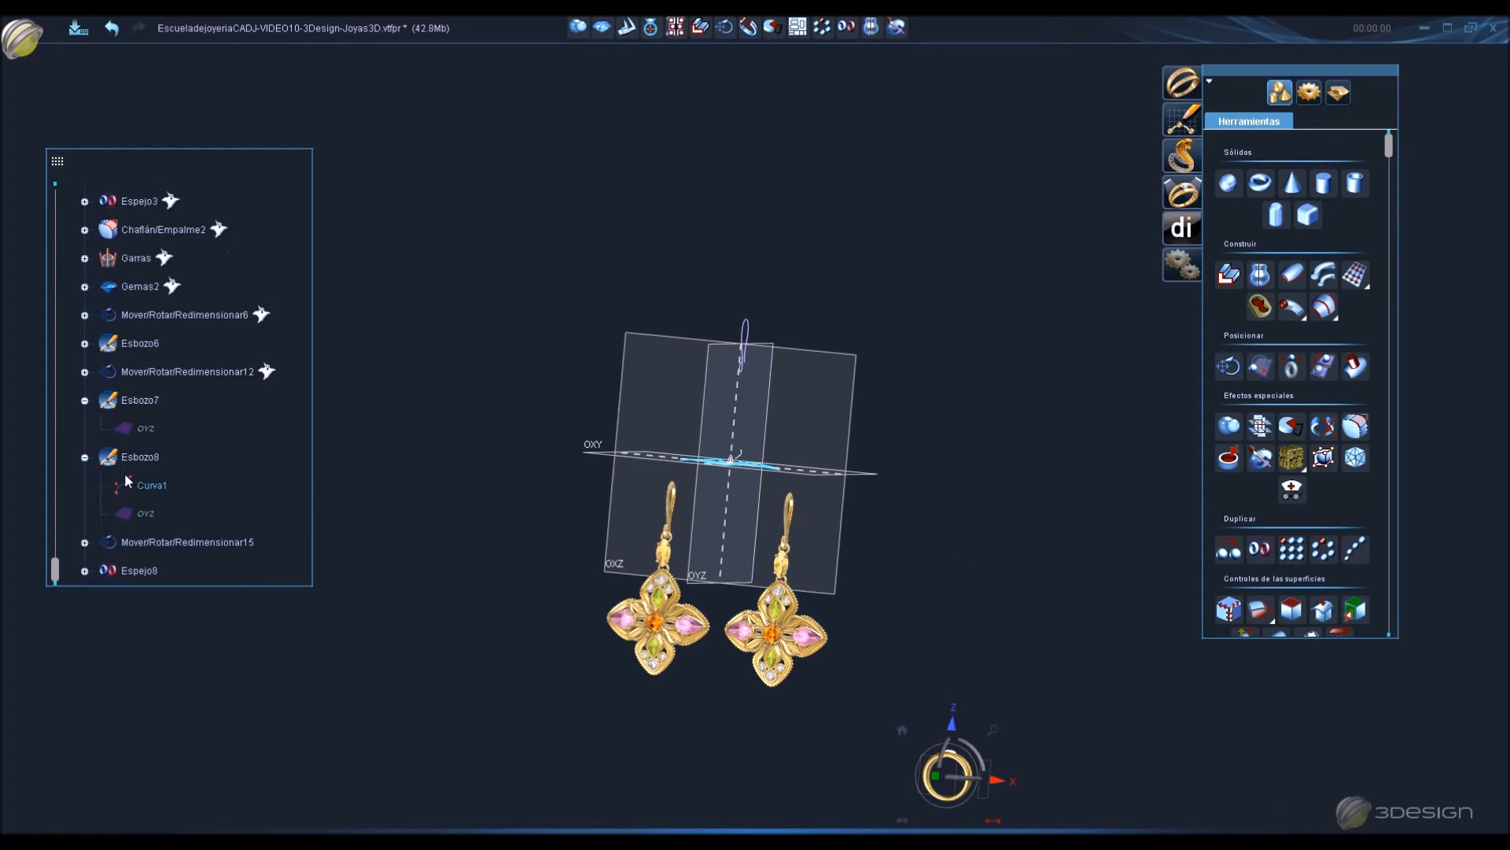
{"action": "right_click", "coordinate": [200, 366]}
{"action": "left_click", "coordinate": [252, 427]}
{"action": "middle_click_drag", "start_coordinate": [825, 435], "coordinate": [880, 546]}
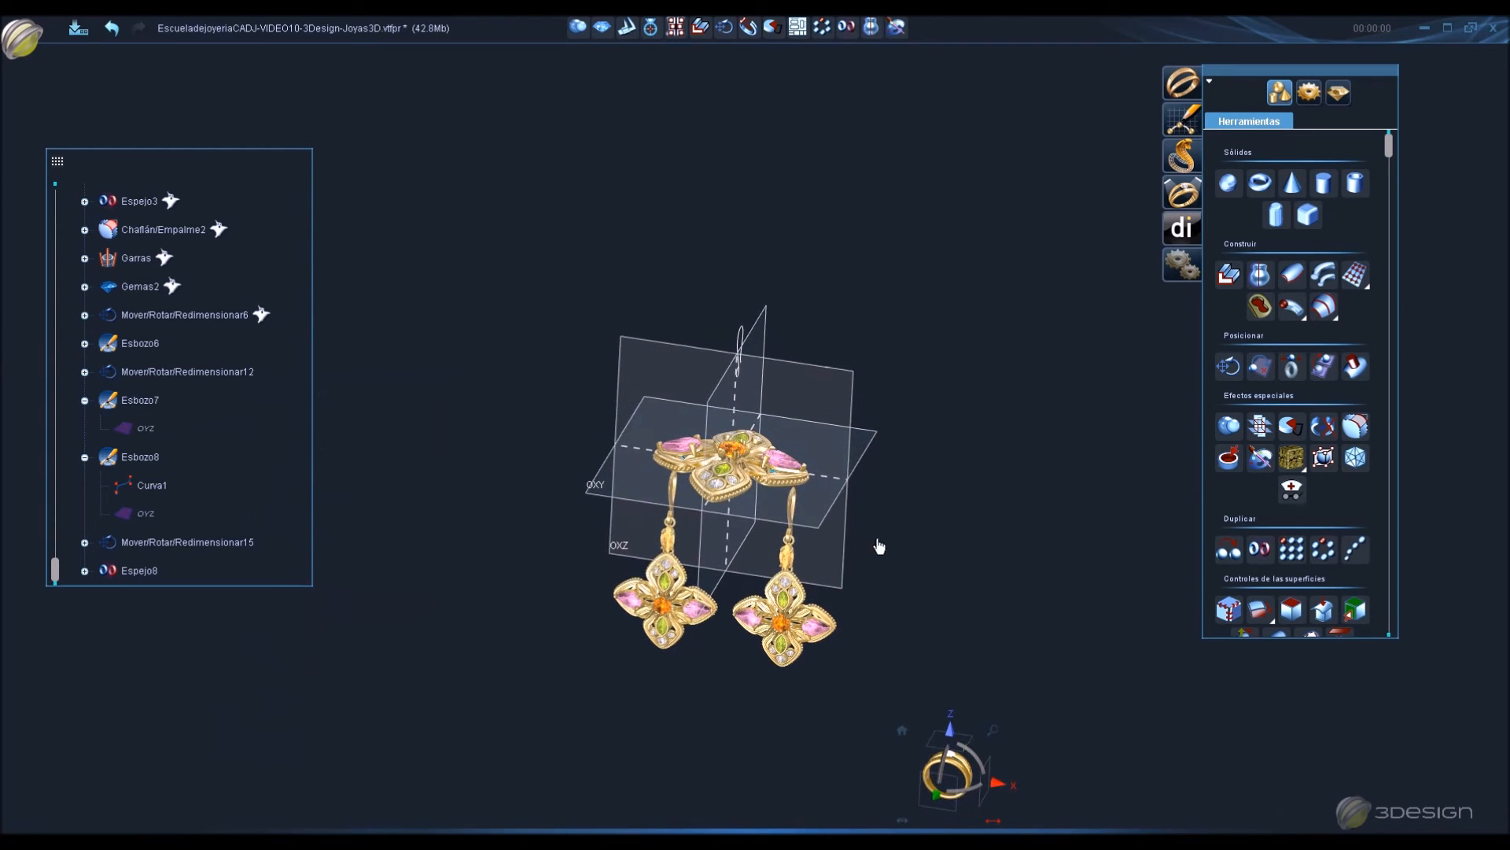
{"action": "key", "text": "ctrl+s"}
Start extracting isoparametric curves from the original flower, accepting that only the compound object's first element is used.
{"action": "scroll", "coordinate": [788, 573], "scroll_direction": "down", "scroll_amount": 4}
{"action": "scroll", "coordinate": [785, 543], "scroll_direction": "up", "scroll_amount": 10}
{"action": "middle_click_drag", "start_coordinate": [780, 506], "coordinate": [681, 328]}
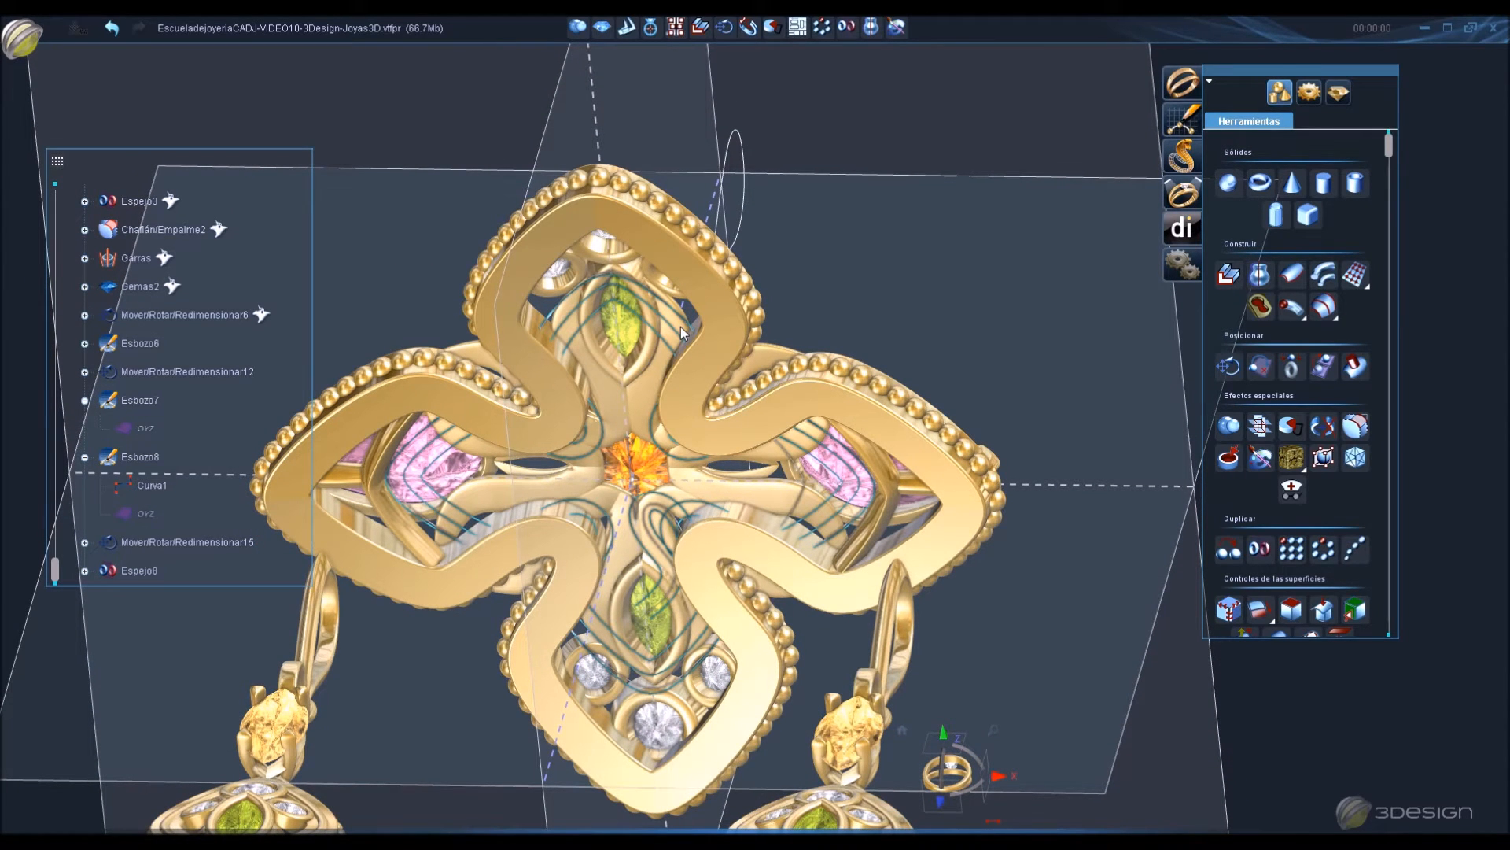
{"action": "middle_click_drag", "start_coordinate": [681, 327], "coordinate": [678, 346]}
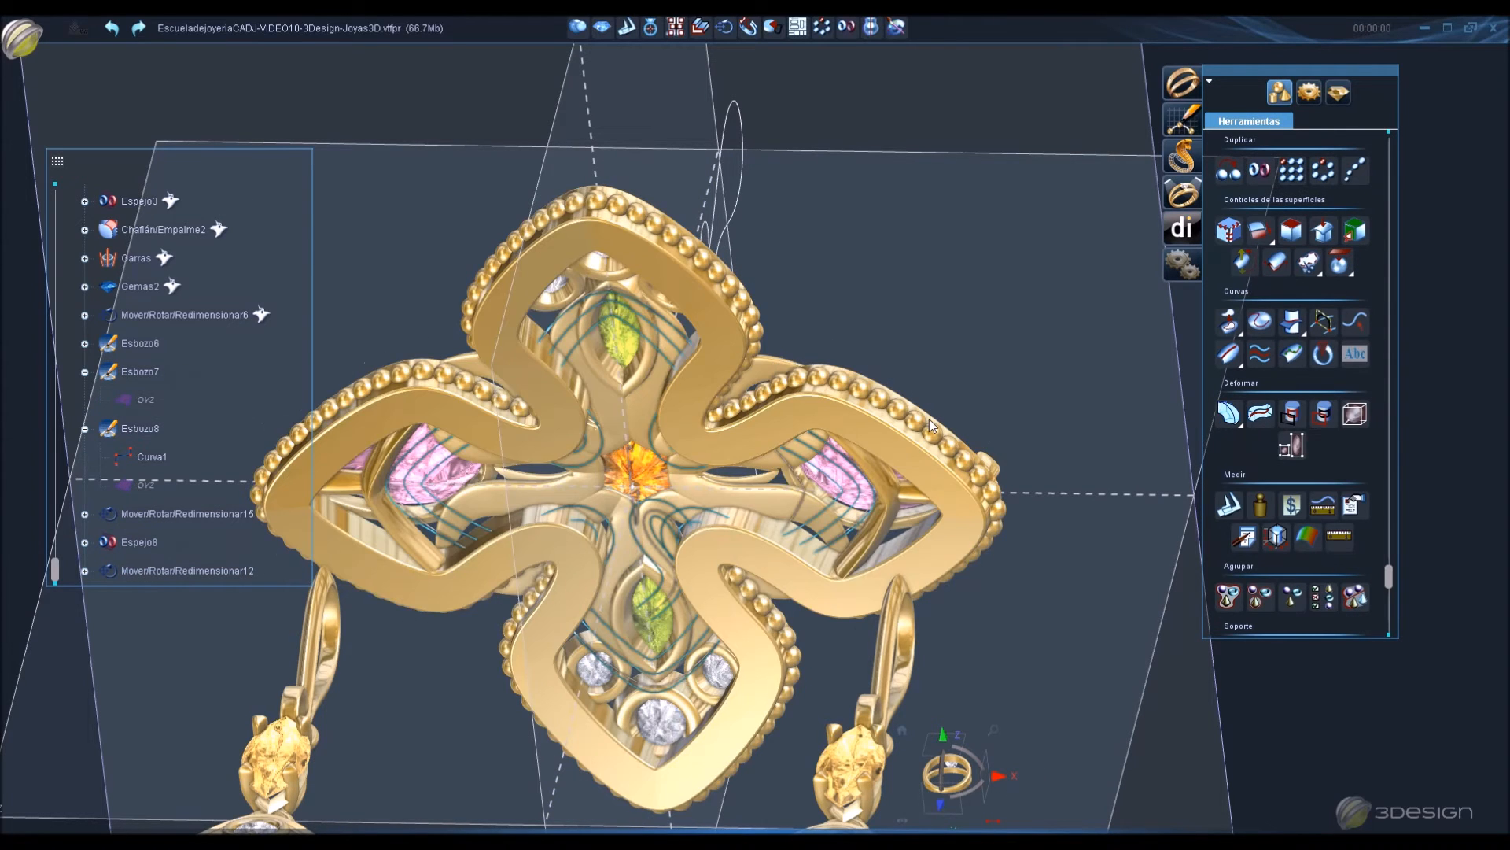
{"action": "left_click", "coordinate": [894, 446]}
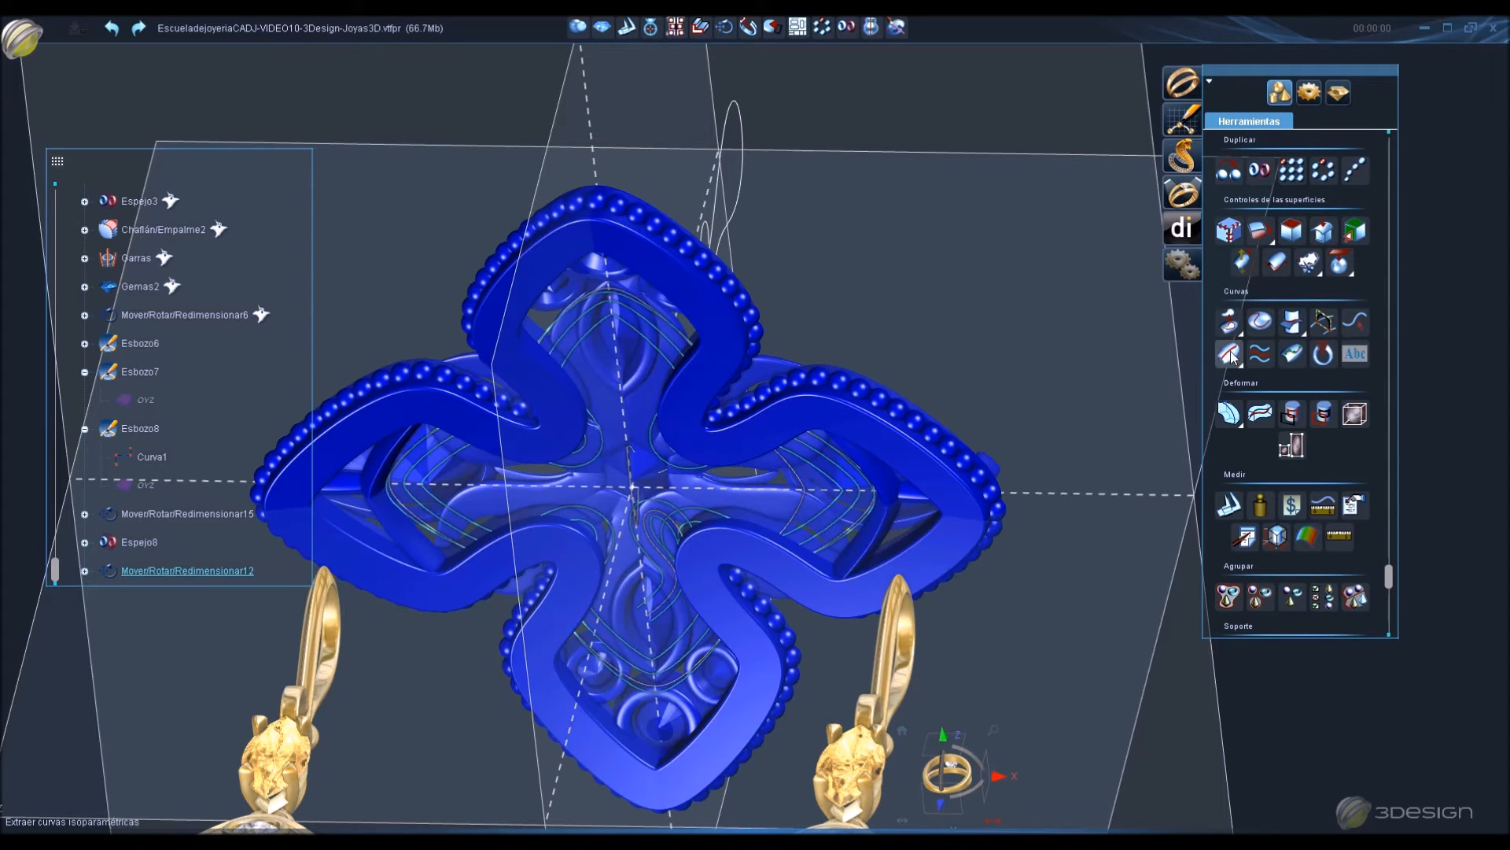
{"action": "left_click", "coordinate": [1230, 351]}
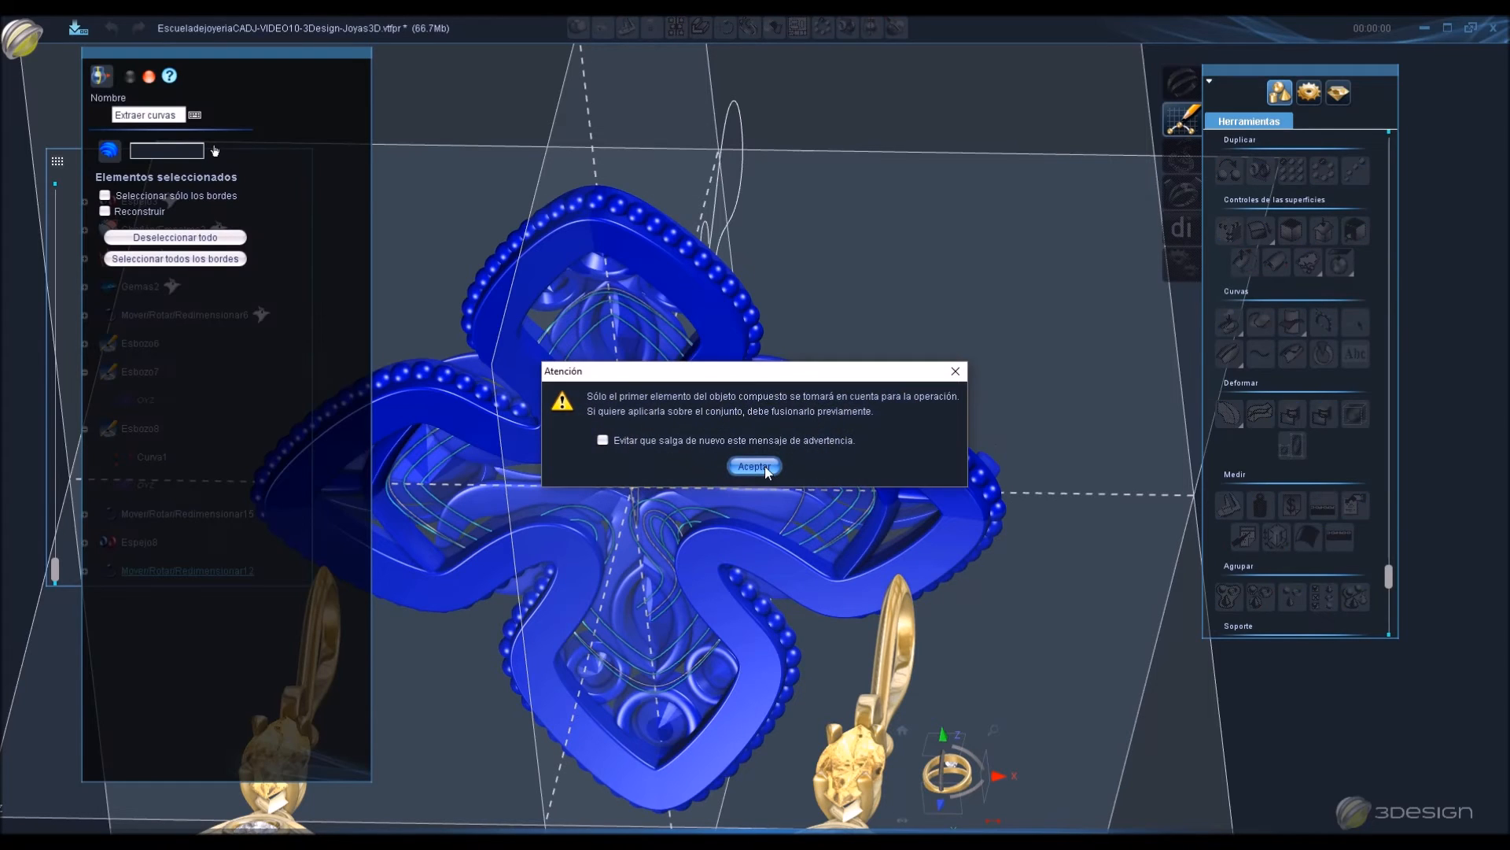
{"action": "left_click", "coordinate": [755, 465]}
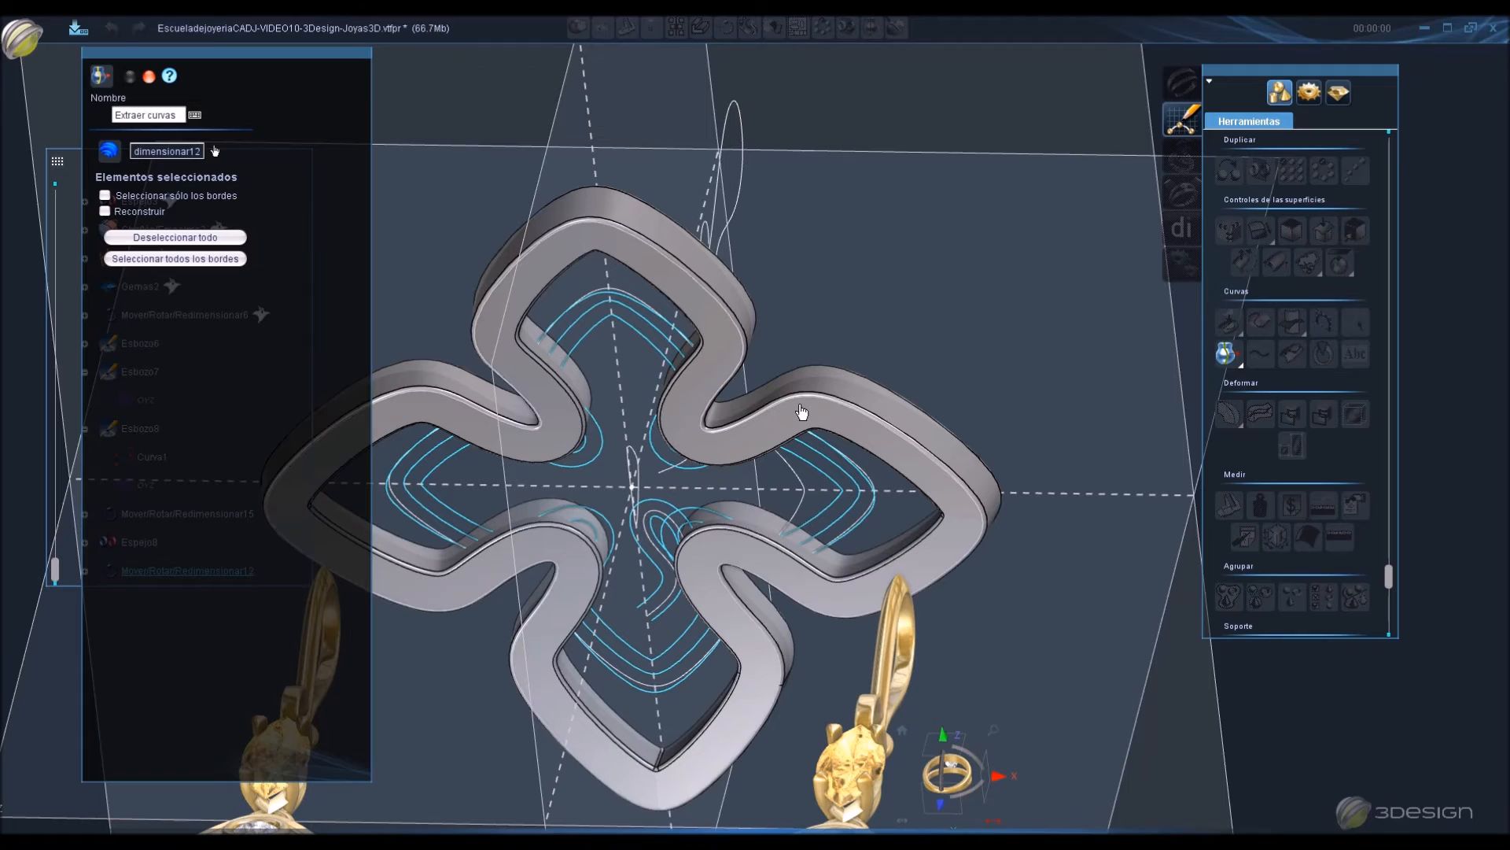
{"action": "left_click", "coordinate": [740, 460]}
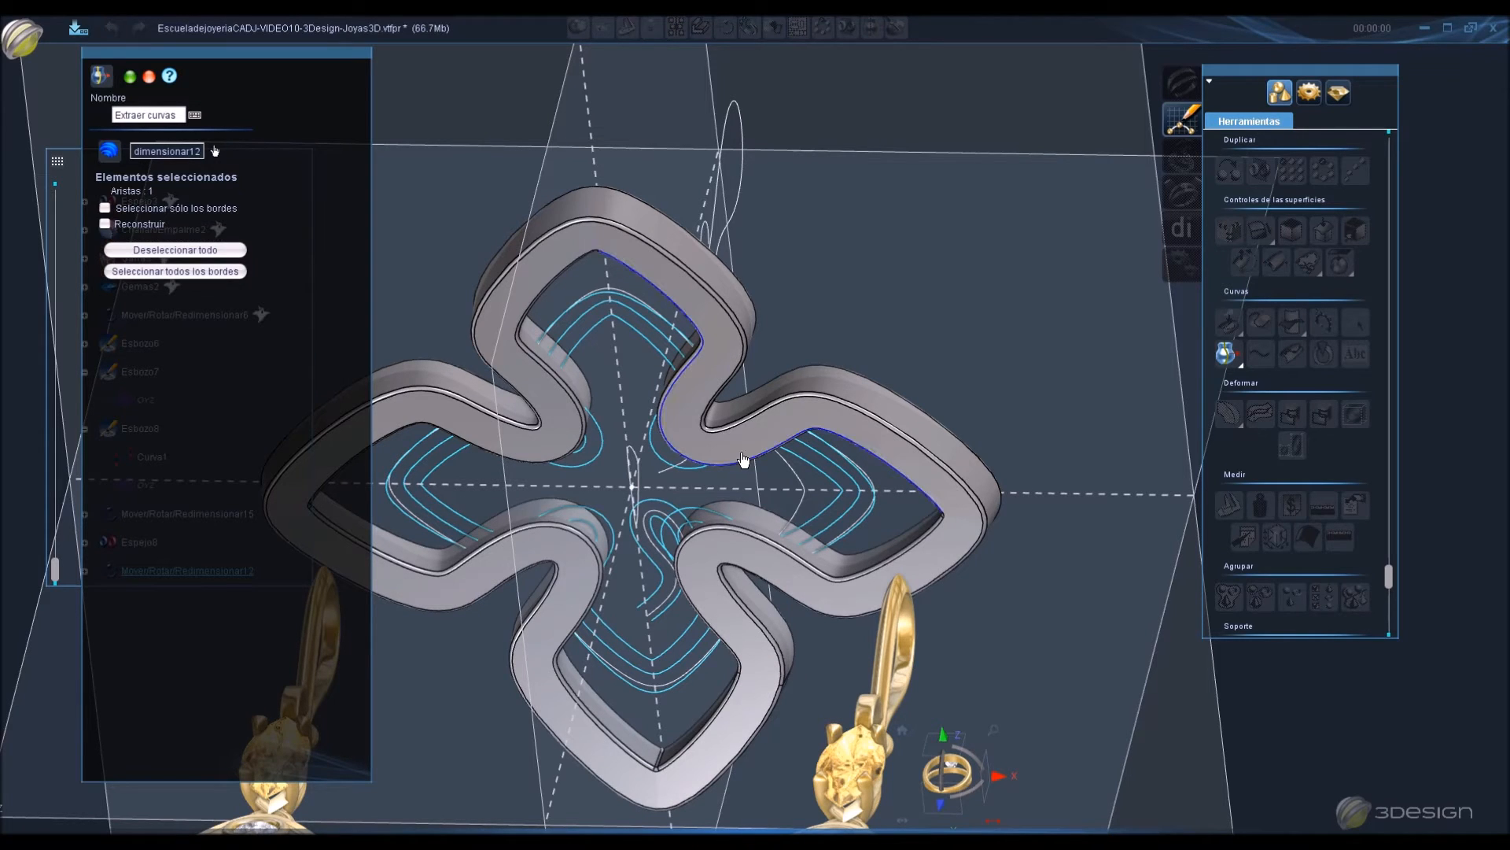
{"action": "left_click", "coordinate": [532, 302]}
{"action": "left_click", "coordinate": [439, 583]}
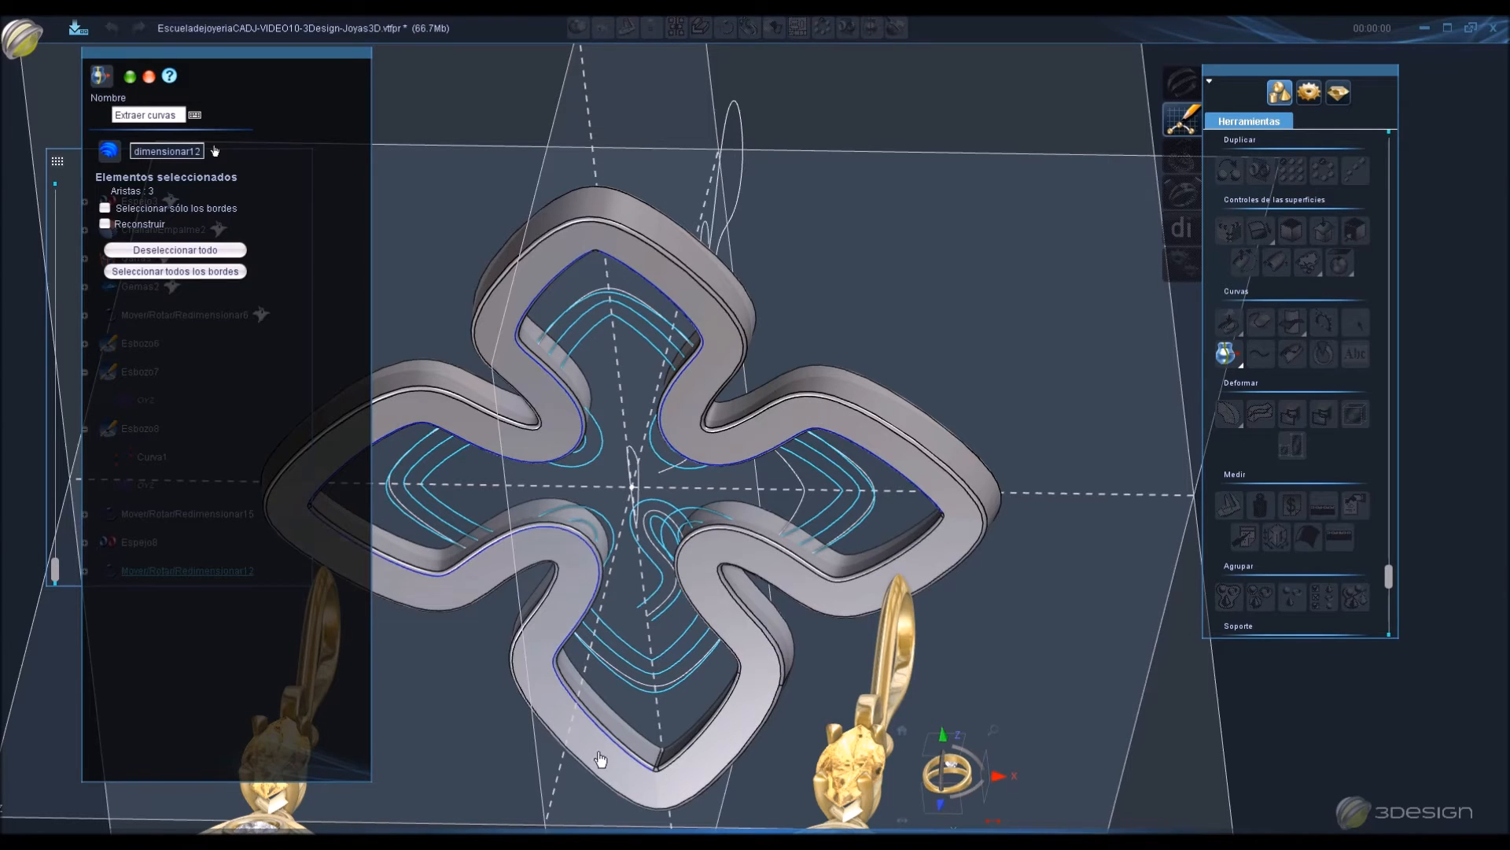
{"action": "left_click", "coordinate": [670, 768]}
{"action": "left_click", "coordinate": [226, 254]}
{"action": "left_click", "coordinate": [450, 411]}
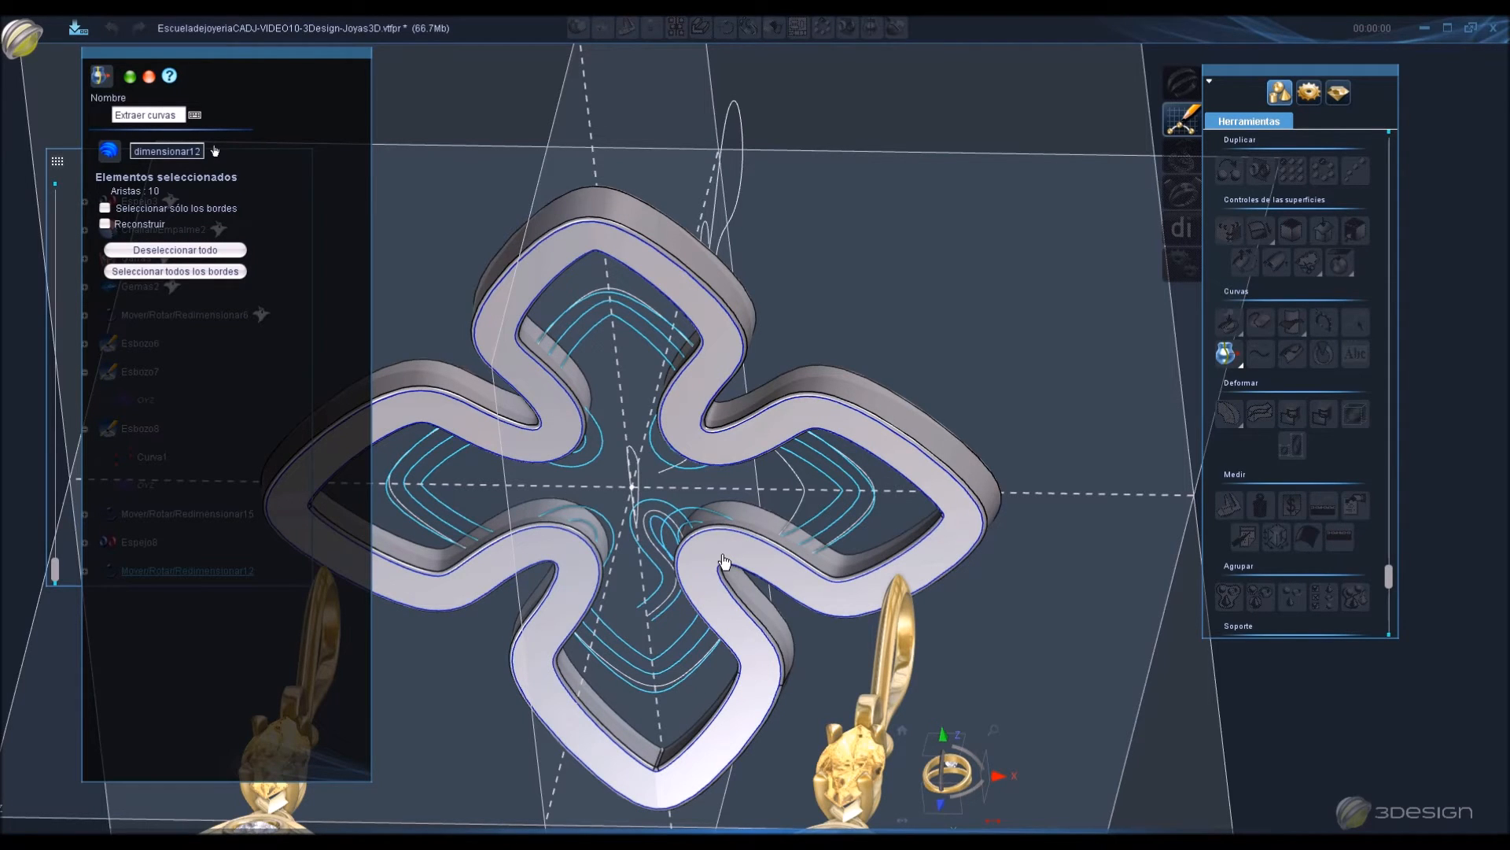
{"action": "left_click", "coordinate": [637, 246]}
{"action": "left_click", "coordinate": [668, 272]}
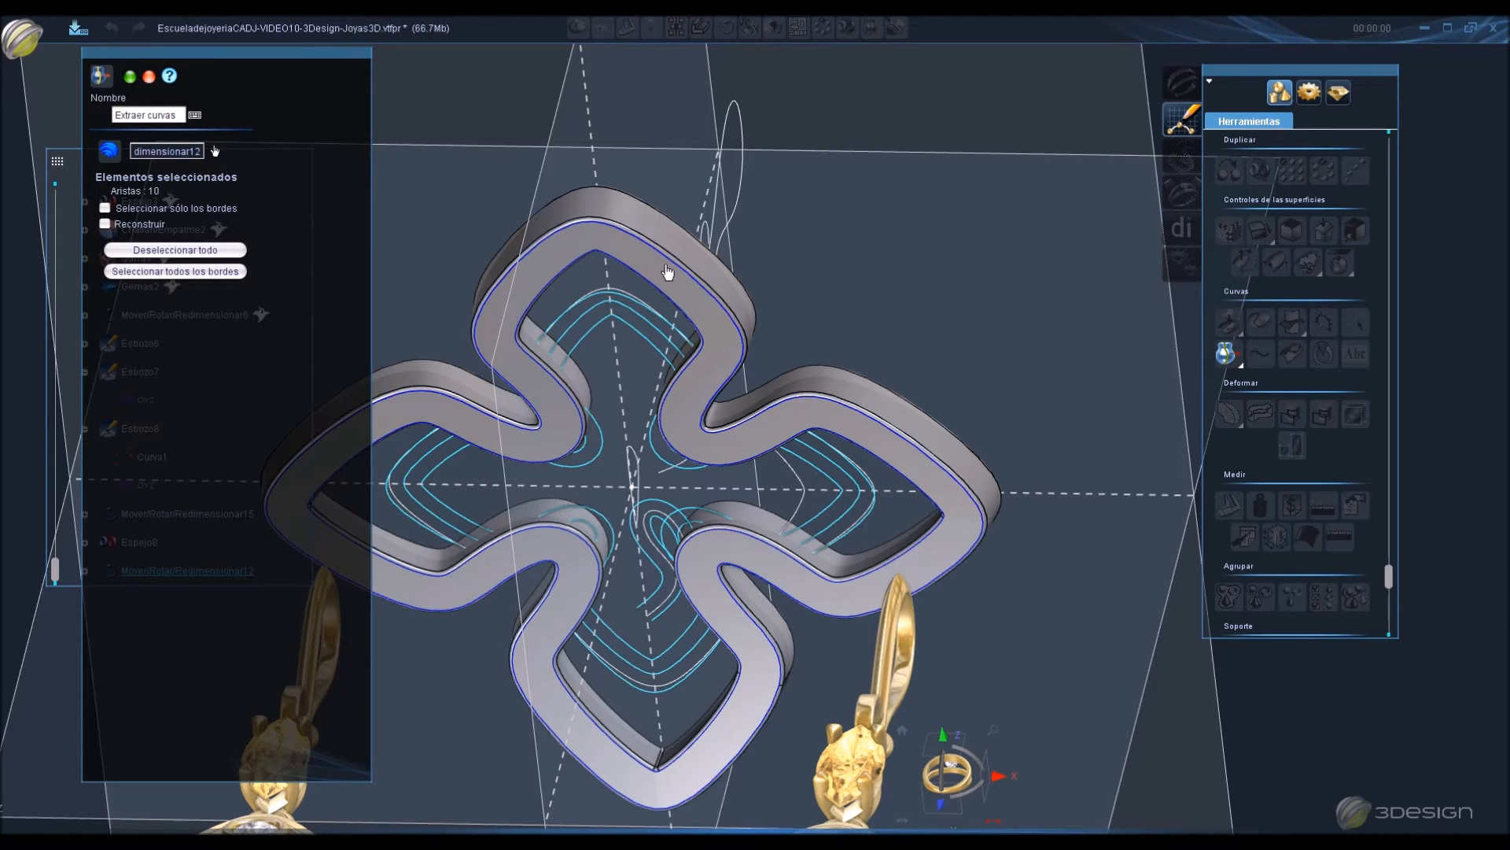
{"action": "left_click", "coordinate": [217, 250]}
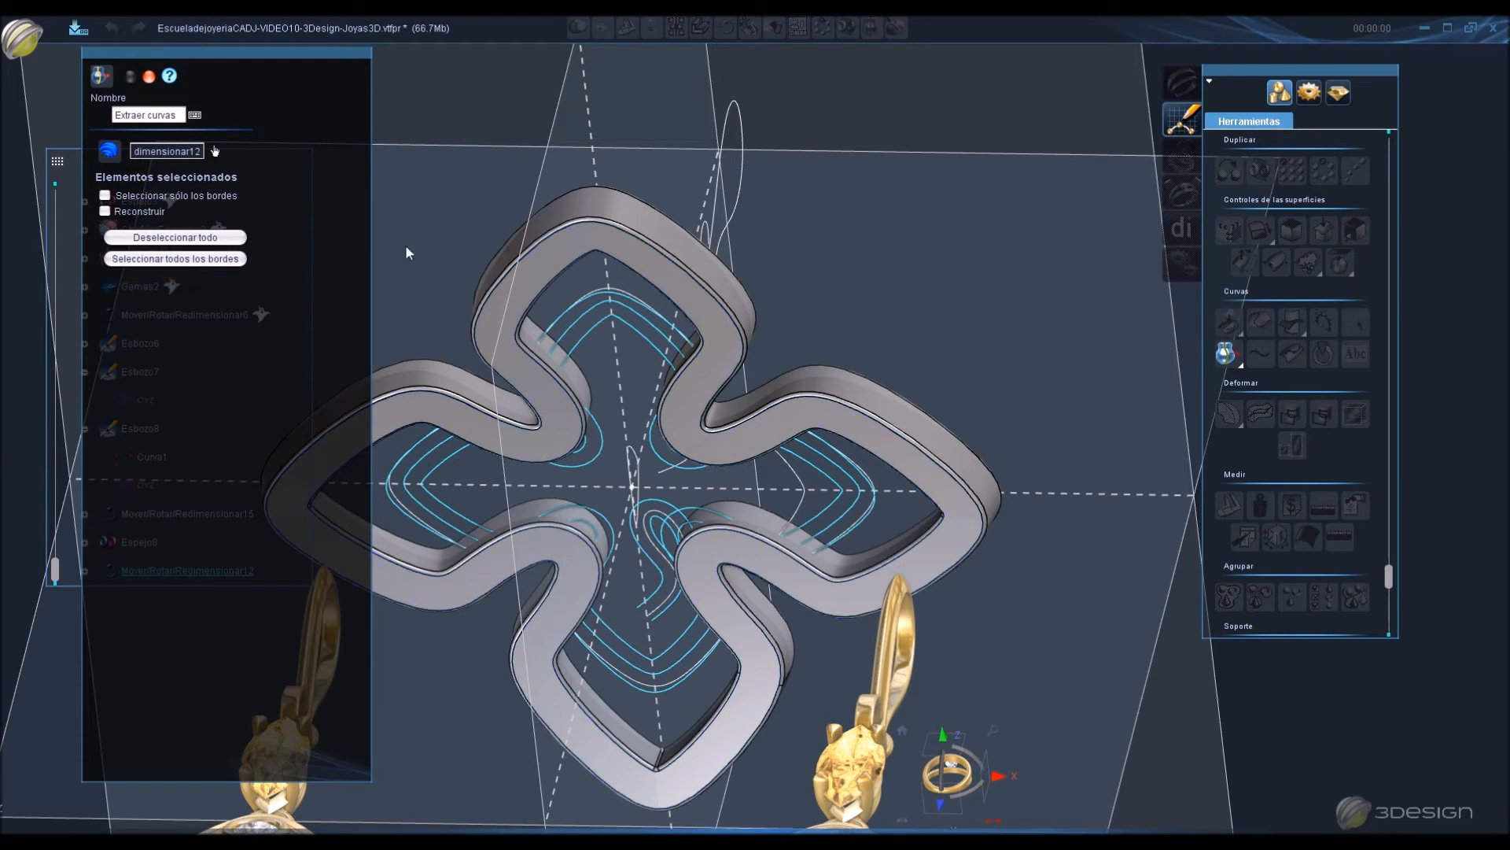
Extract the outer edge of the flower frame's back face, rebuilt with at most 200 points, and hide the flower.
{"action": "left_click", "coordinate": [647, 244]}
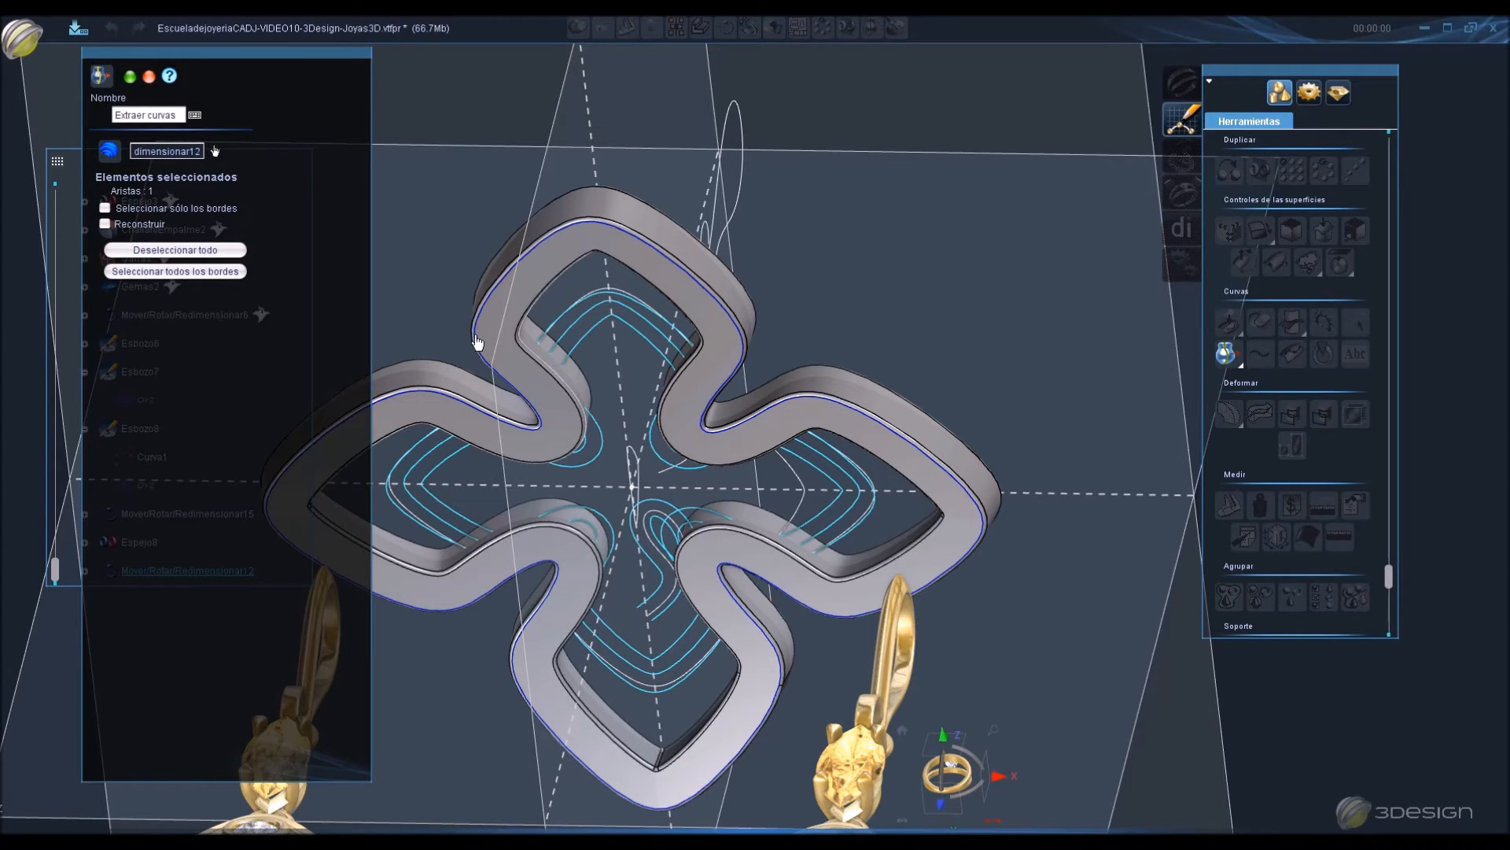
{"action": "left_click", "coordinate": [105, 224]}
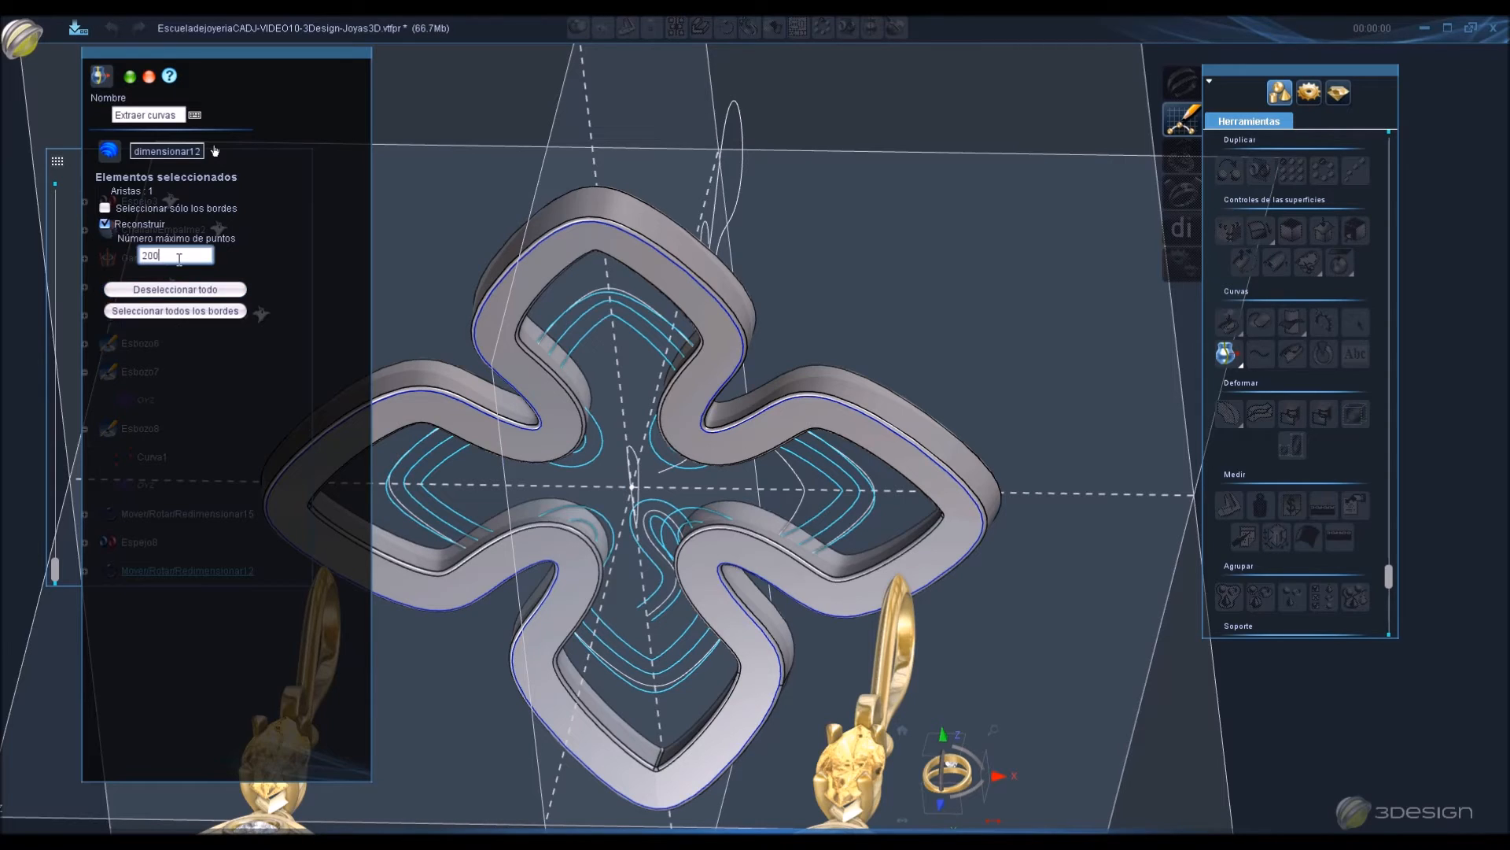
{"action": "key", "text": "Return"}
{"action": "right_click", "coordinate": [645, 208]}
{"action": "left_click", "coordinate": [676, 248]}
Start a new sketch on the OXZ plane near the outer end of the extracted flower contour.
{"action": "right_click_drag", "start_coordinate": [677, 252], "coordinate": [578, 281]}
{"action": "left_click", "coordinate": [993, 214]}
{"action": "left_click", "coordinate": [1182, 121]}
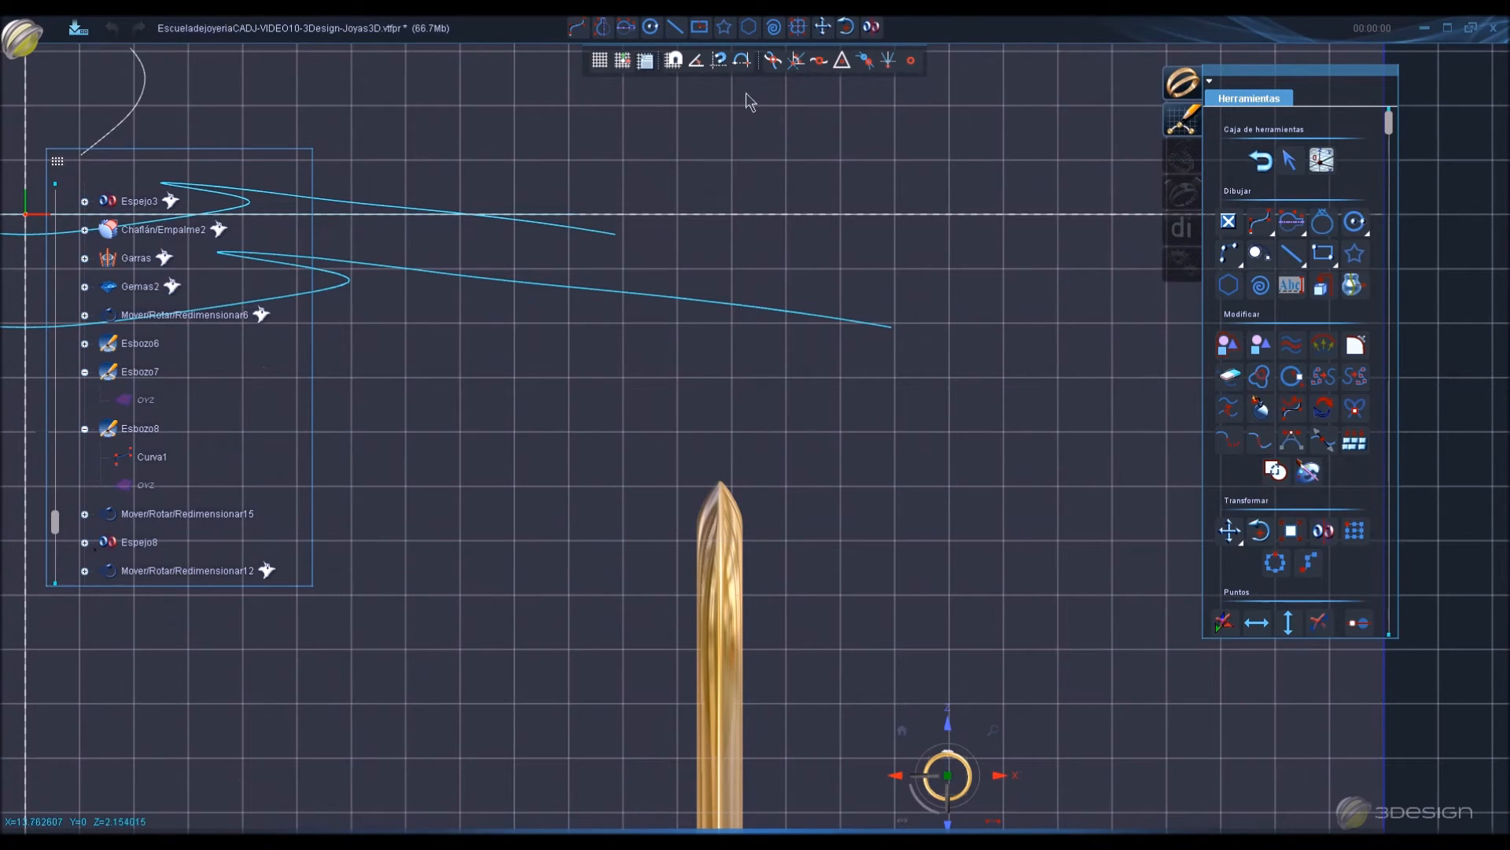
{"action": "left_click", "coordinate": [645, 60]}
Draw a closed, slanted NURBS section about 3 mm wide and 4 mm high around the outer end of the flower contour.
{"action": "left_click", "coordinate": [1259, 222]}
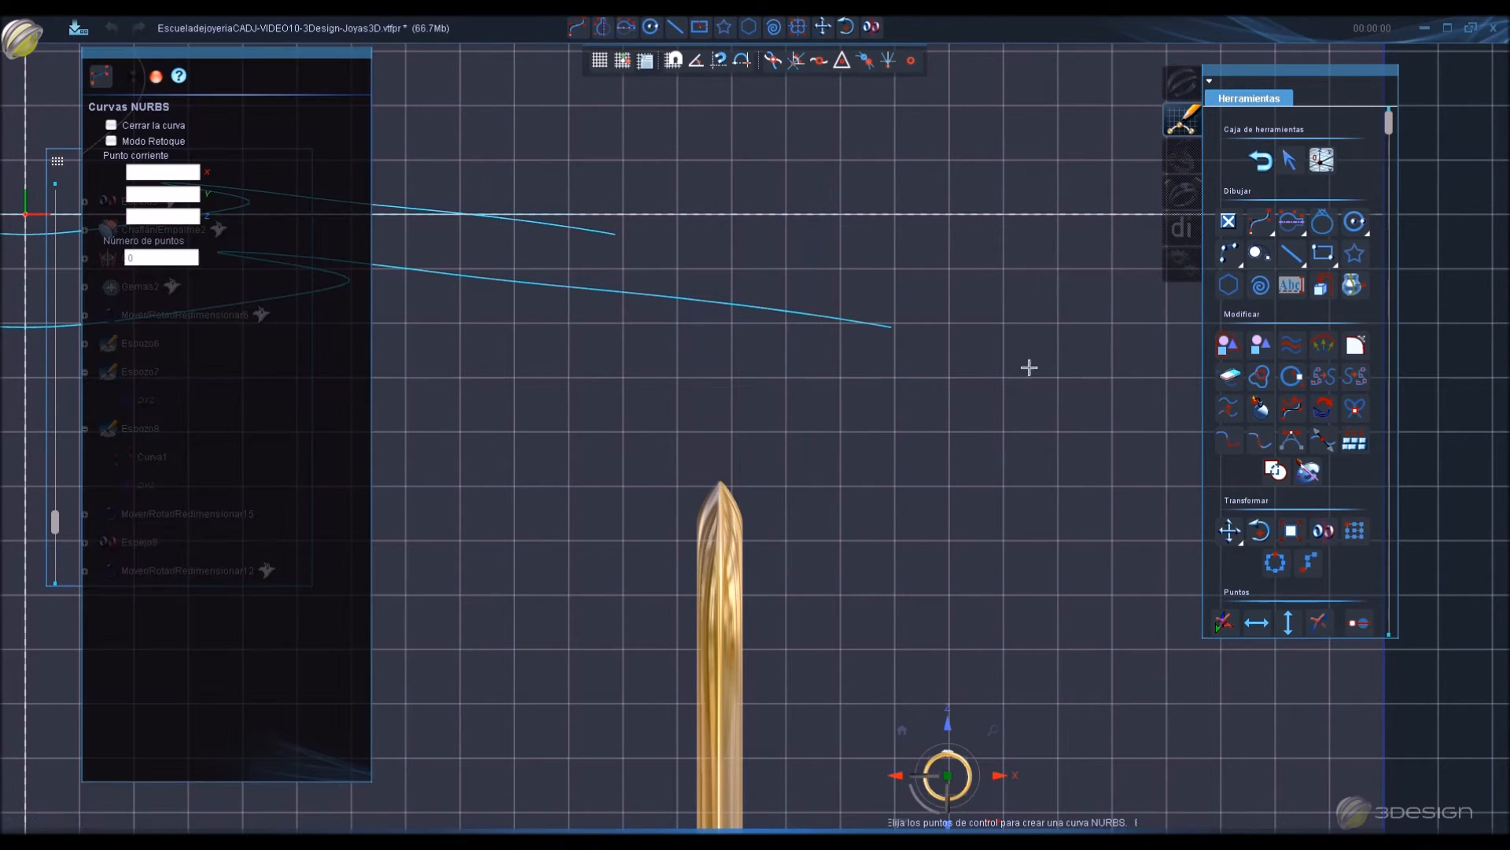
{"action": "left_click", "coordinate": [787, 514]}
{"action": "left_click", "coordinate": [760, 486]}
{"action": "left_click", "coordinate": [762, 475]}
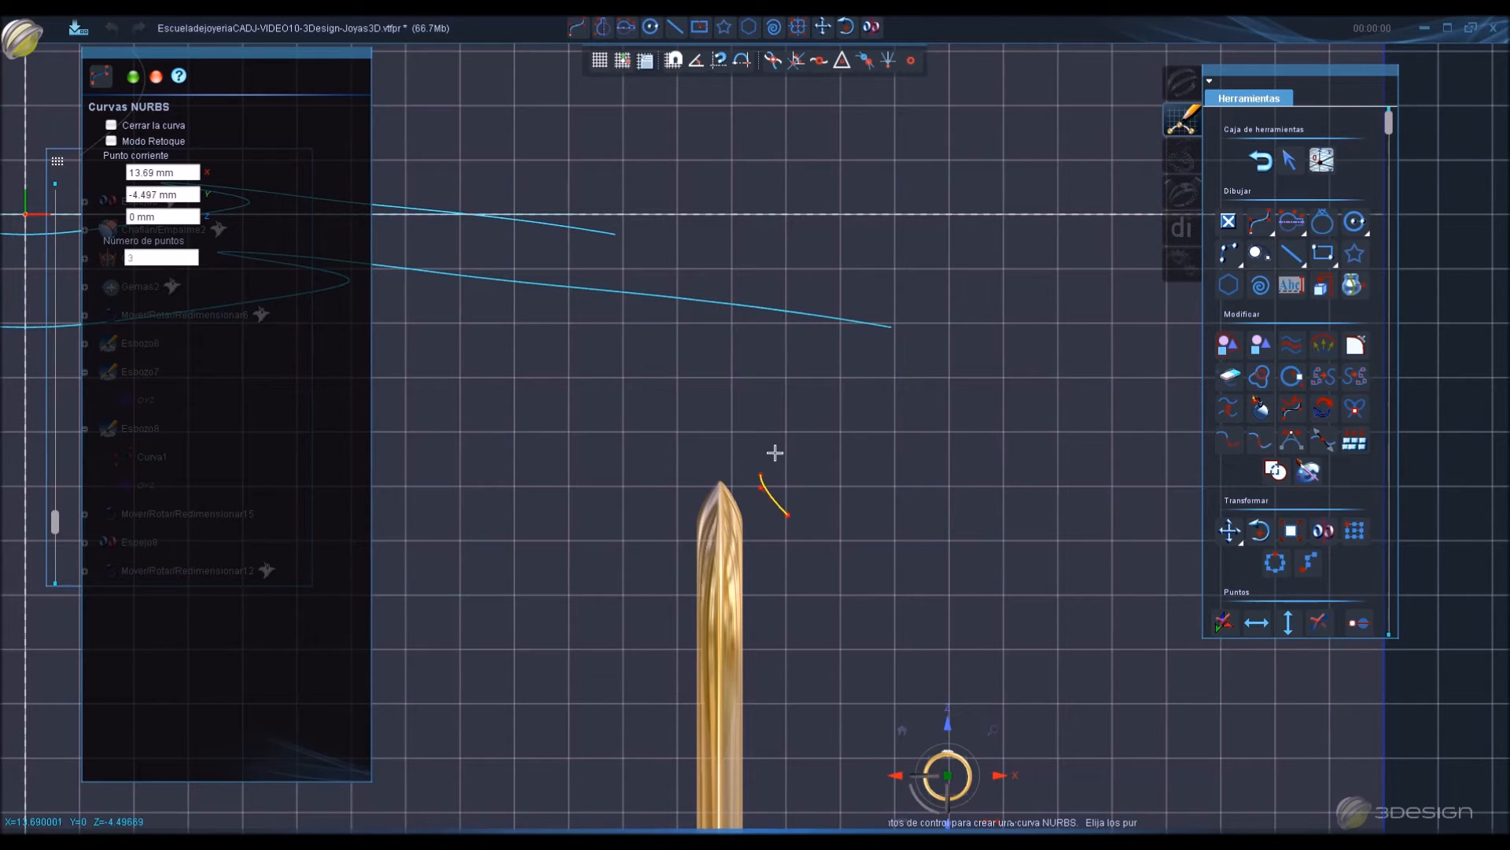
{"action": "left_click", "coordinate": [814, 404]}
{"action": "left_click", "coordinate": [842, 336]}
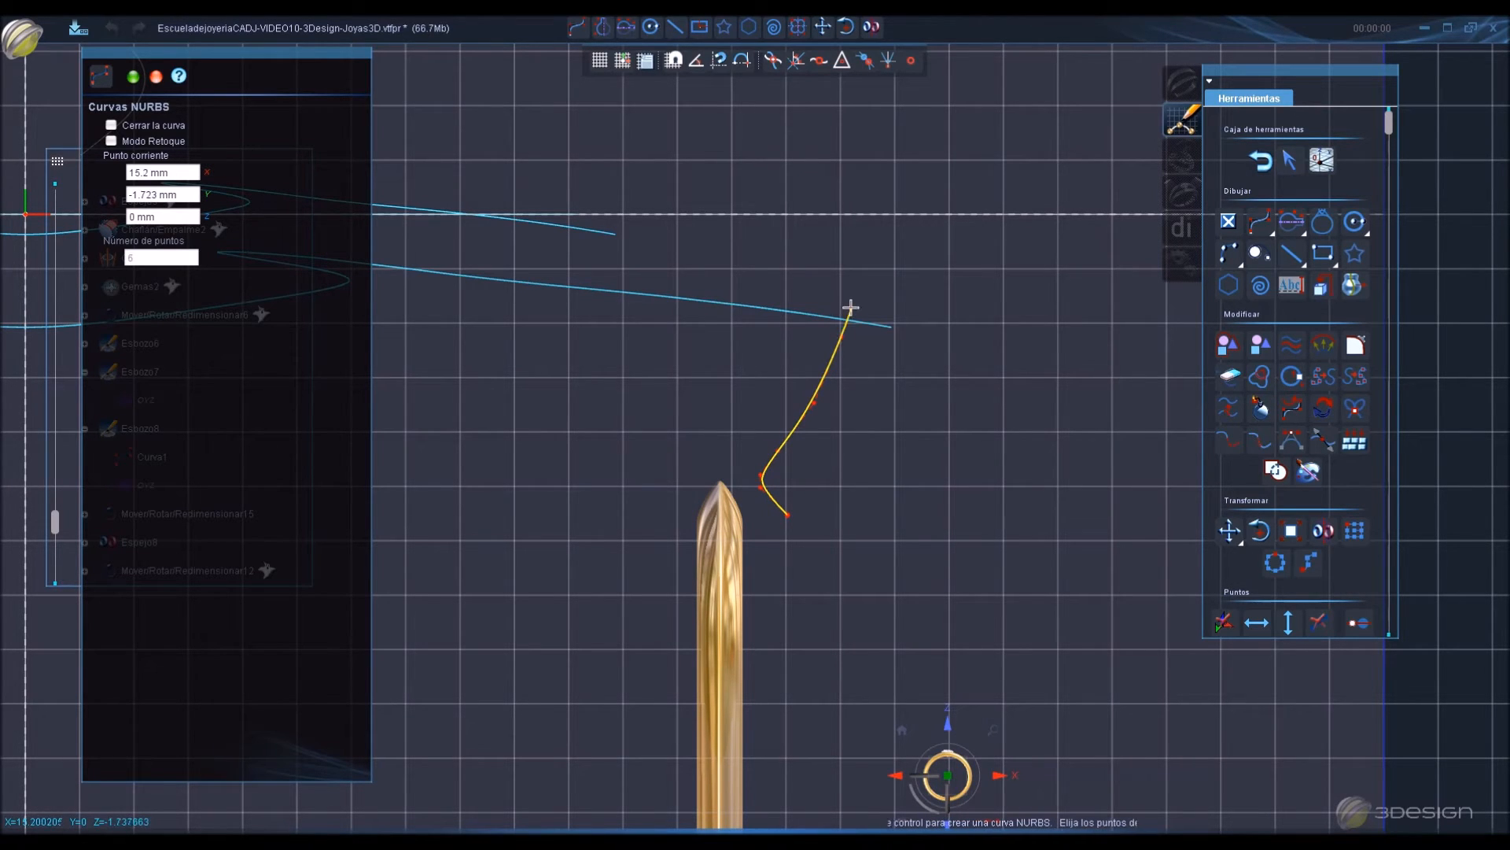
{"action": "left_click", "coordinate": [851, 299]}
{"action": "left_click", "coordinate": [862, 297]}
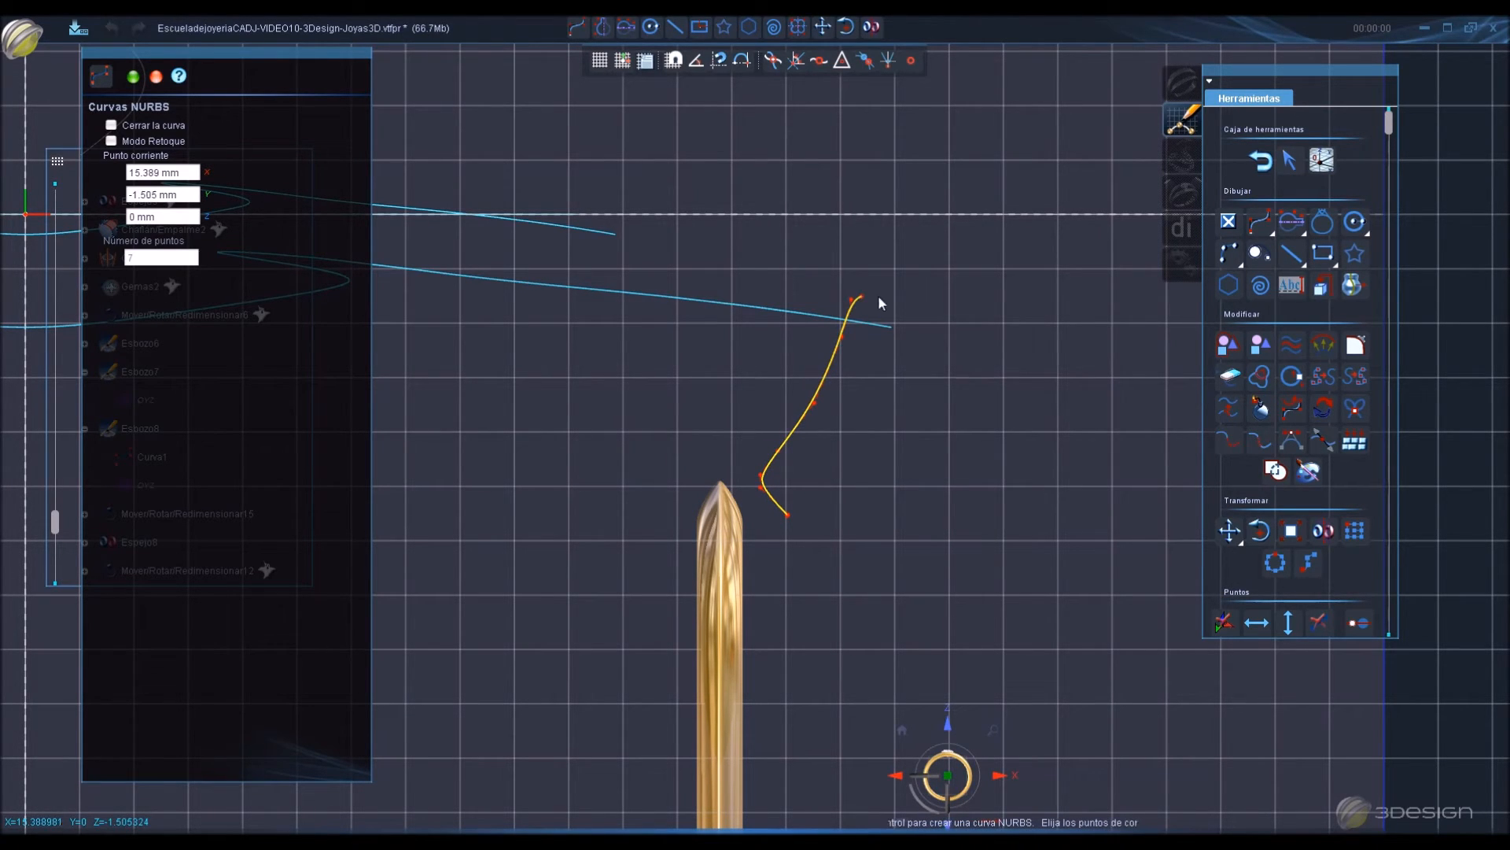
{"action": "left_click", "coordinate": [926, 300]}
{"action": "left_click", "coordinate": [926, 302]}
{"action": "left_click", "coordinate": [897, 398]}
{"action": "left_click", "coordinate": [850, 469]}
{"action": "left_click", "coordinate": [814, 502]}
{"action": "left_click", "coordinate": [800, 515]}
{"action": "left_click", "coordinate": [799, 514]}
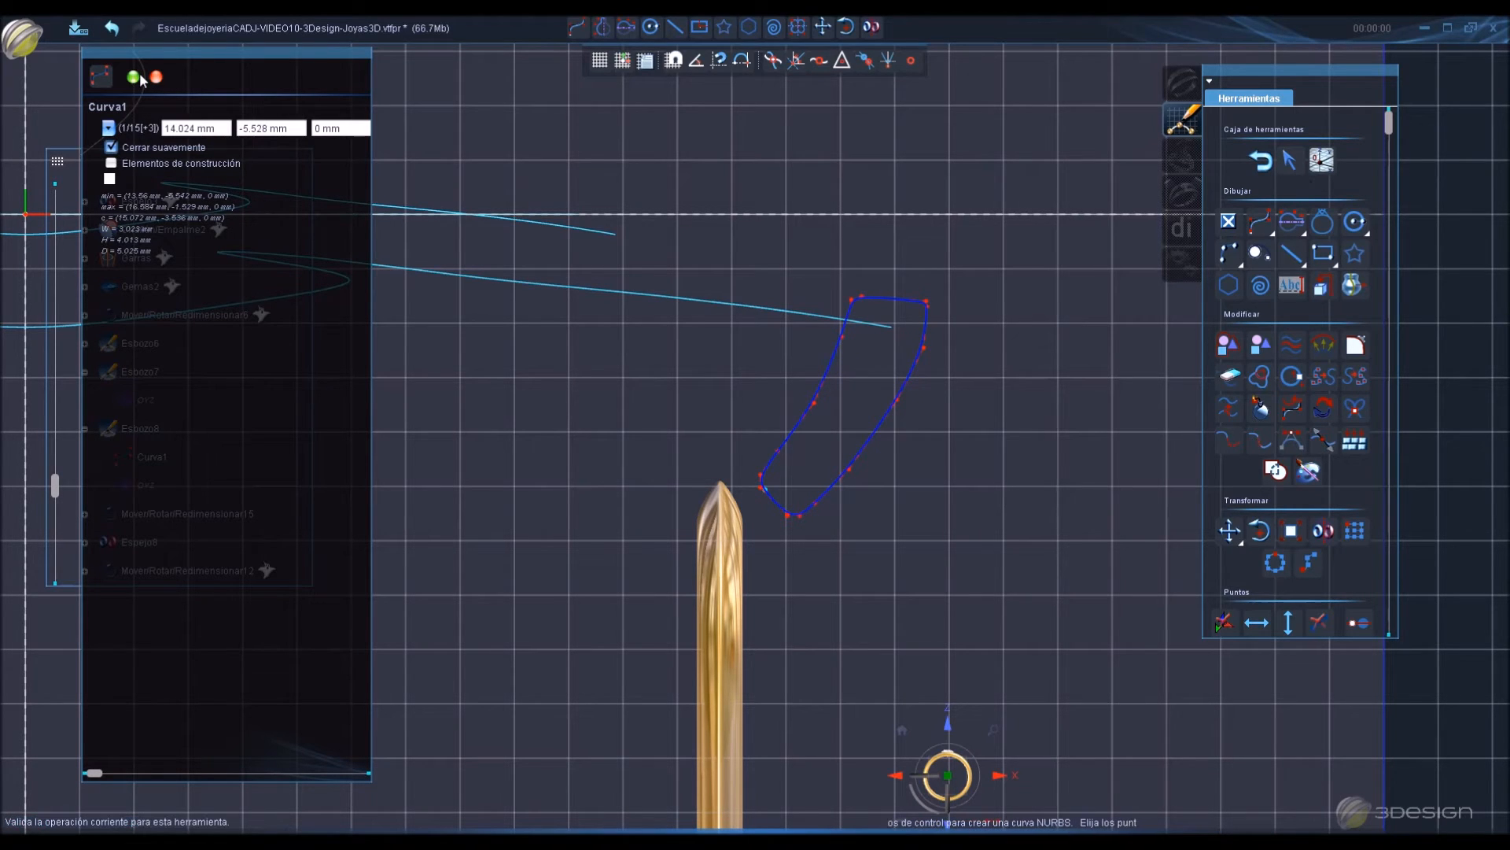
Accept the slanted closed section curve and leave the sketch.
{"action": "left_click", "coordinate": [133, 76]}
{"action": "left_click", "coordinate": [1290, 160]}
{"action": "left_click", "coordinate": [913, 479]}
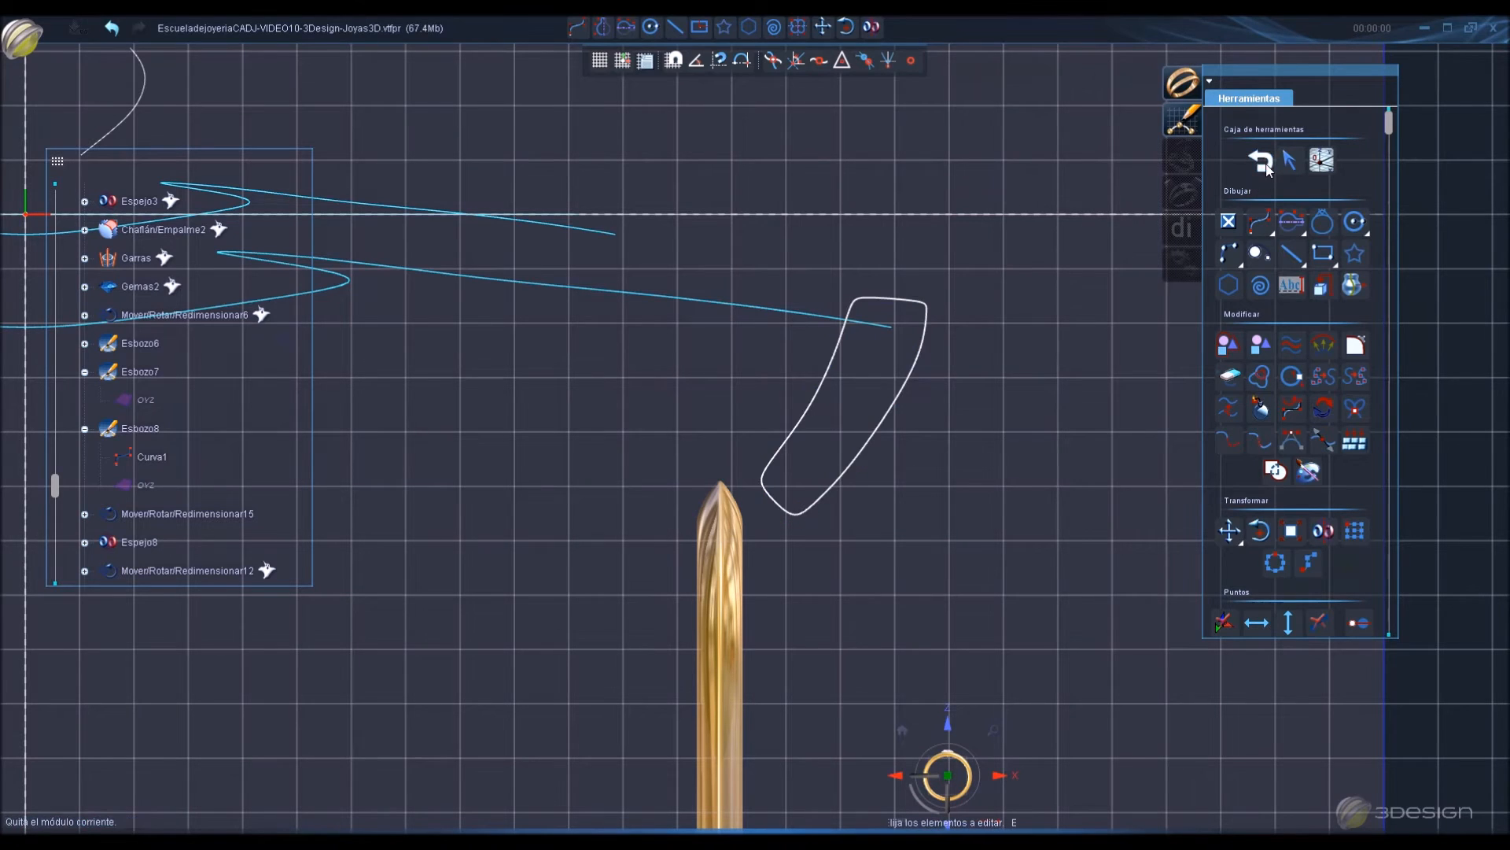
{"action": "left_click", "coordinate": [1261, 161]}
{"action": "left_click", "coordinate": [911, 483]}
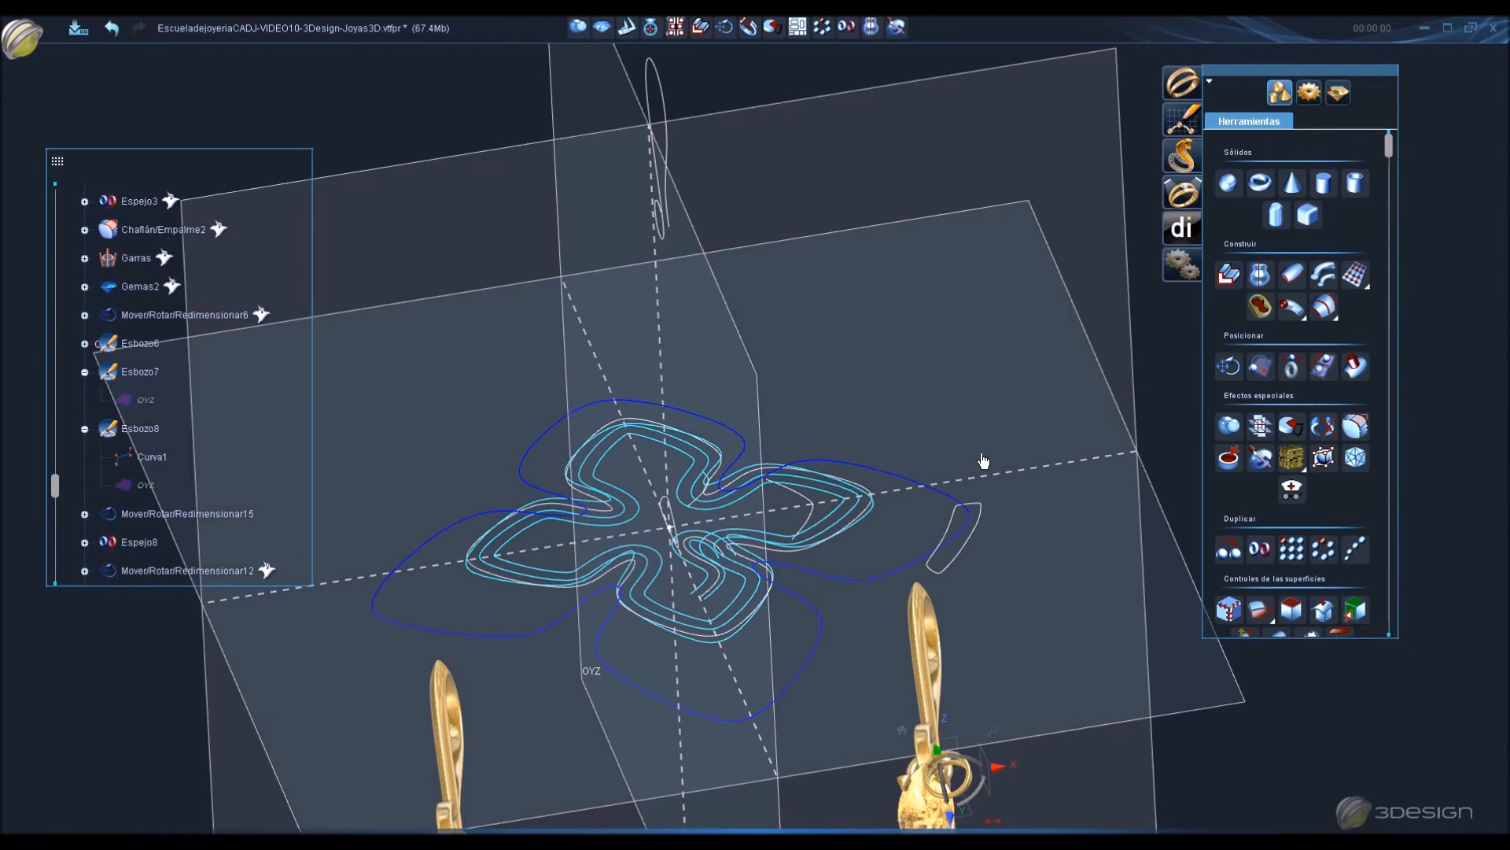
Try a sweep along the full extracted flower contour using the slanted closed curve as its section.
{"action": "left_click", "coordinate": [1323, 274]}
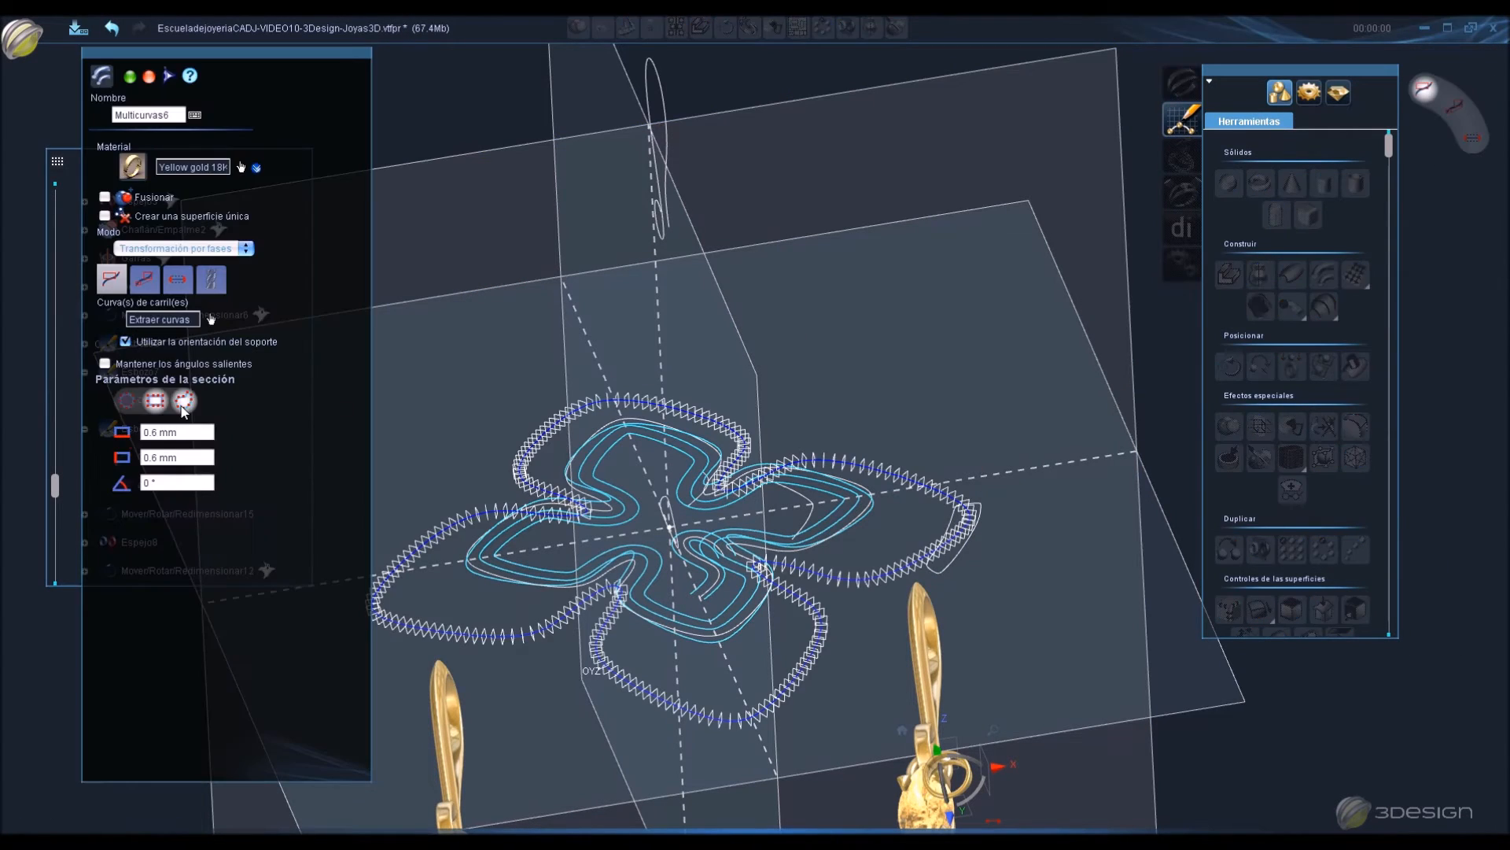
{"action": "left_click", "coordinate": [184, 401]}
{"action": "left_click", "coordinate": [234, 421]}
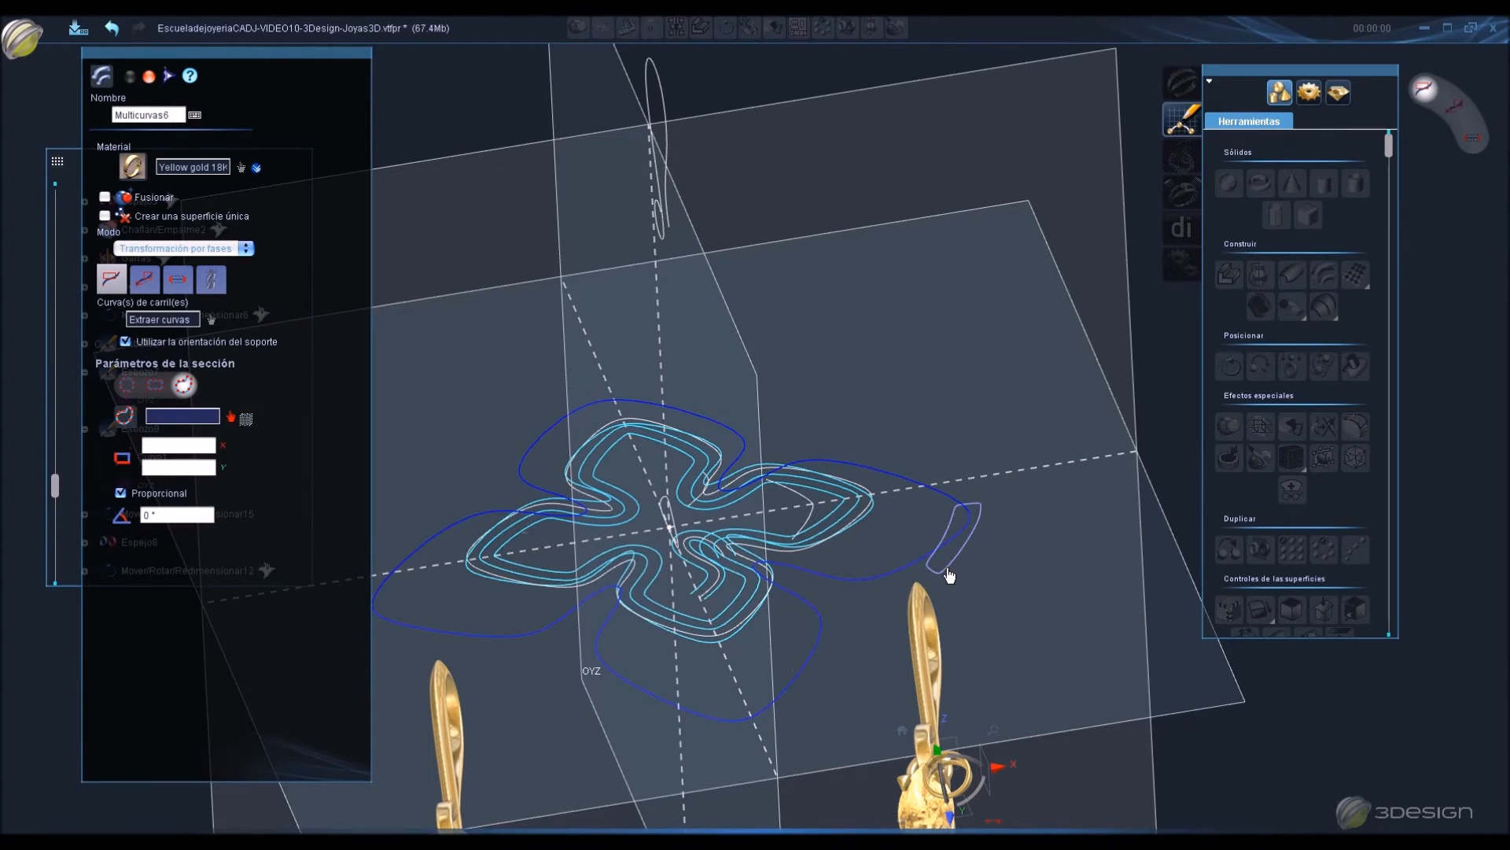
{"action": "left_click", "coordinate": [949, 577]}
{"action": "middle_click_drag", "start_coordinate": [1064, 641], "coordinate": [907, 686]}
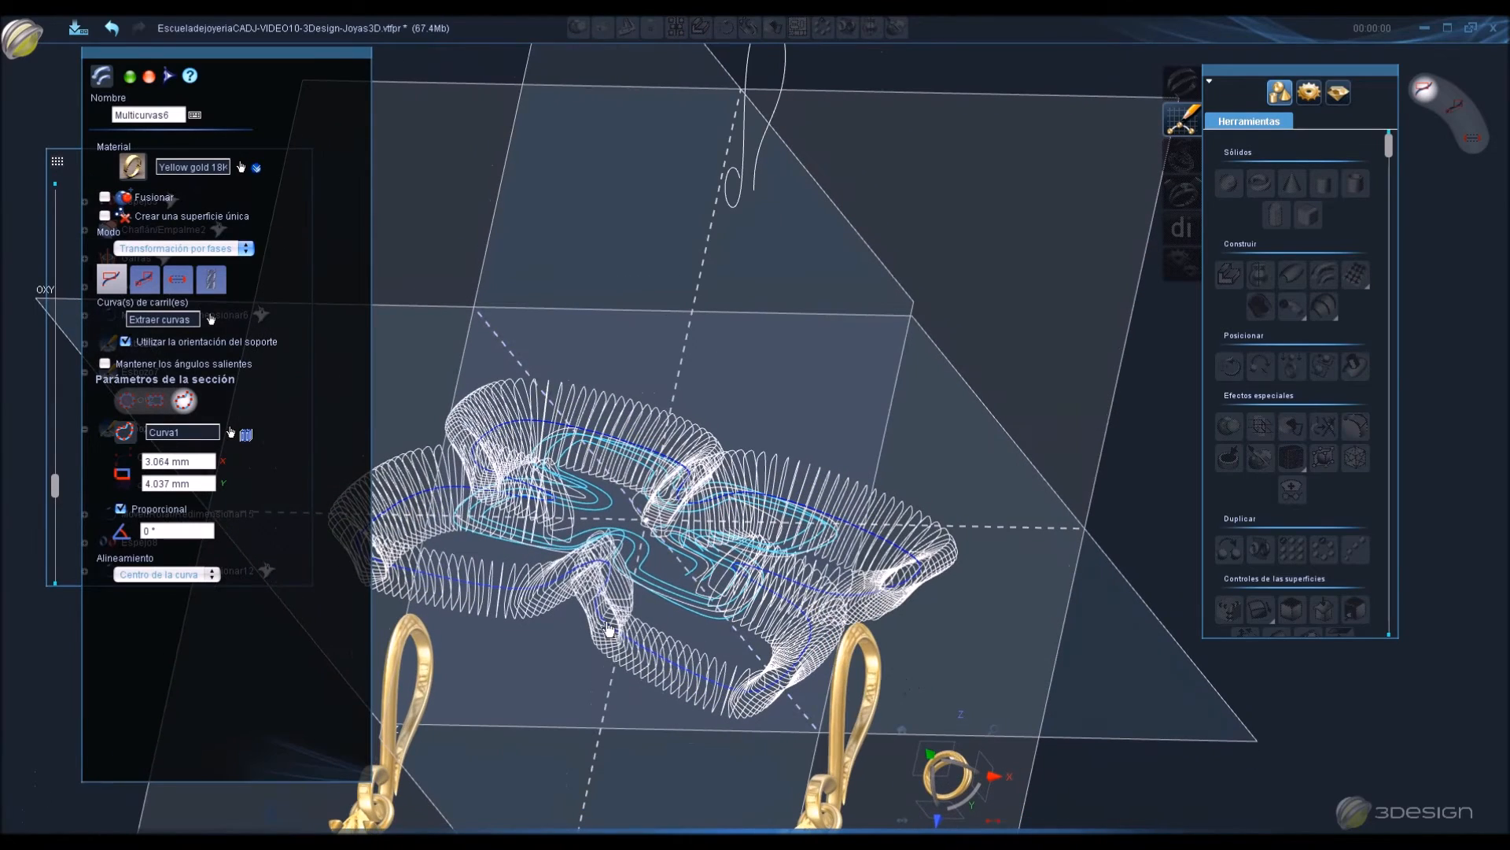
Enable "Mantener los ángulos salientes" and "Crear una superficie única" for the flower sweep and generate it.
{"action": "left_click", "coordinate": [106, 364]}
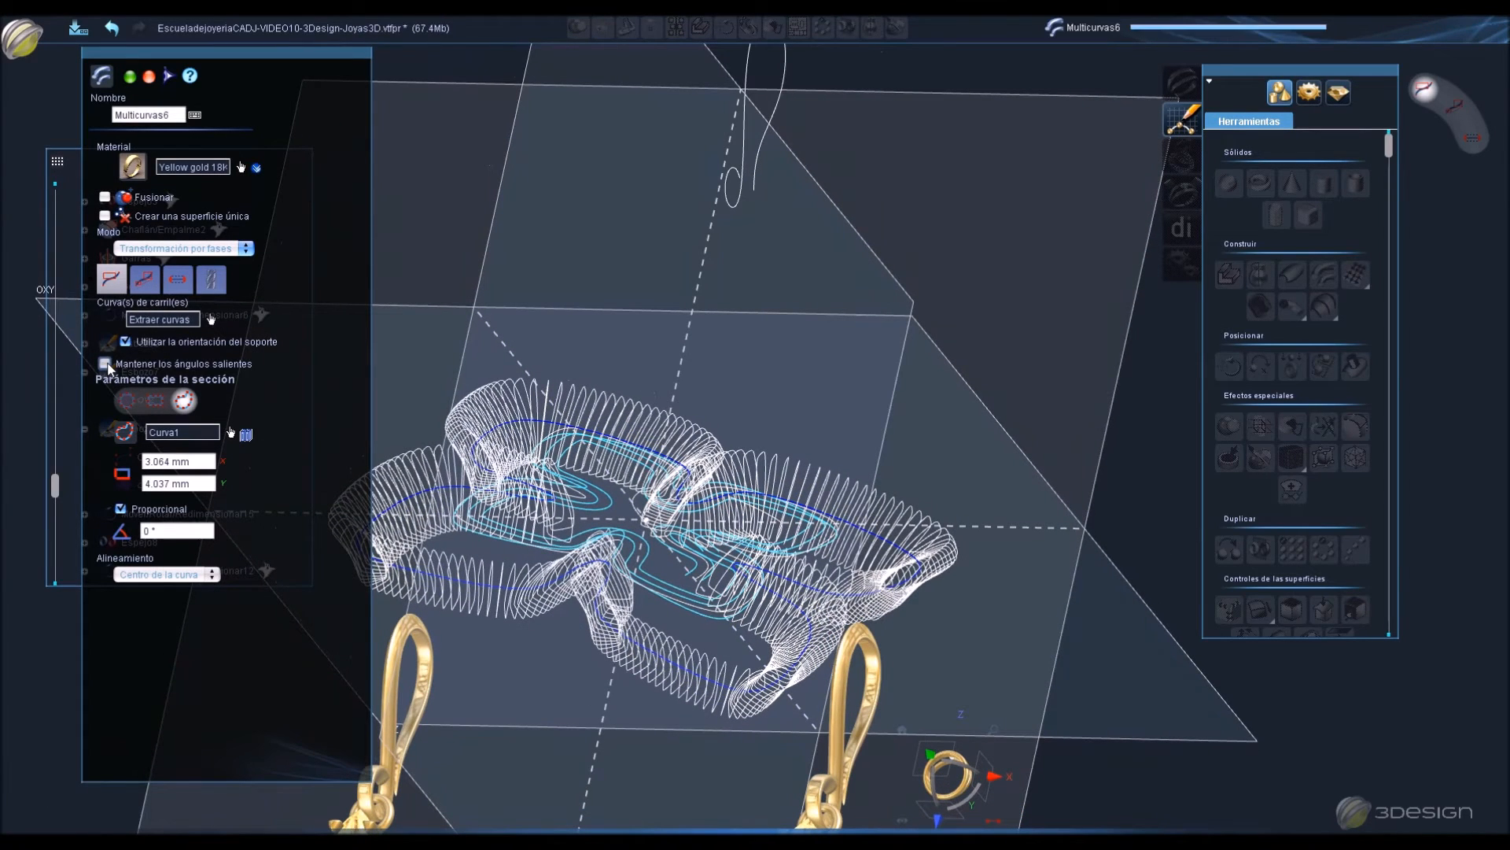
{"action": "middle_click_drag", "start_coordinate": [472, 311], "coordinate": [600, 532]}
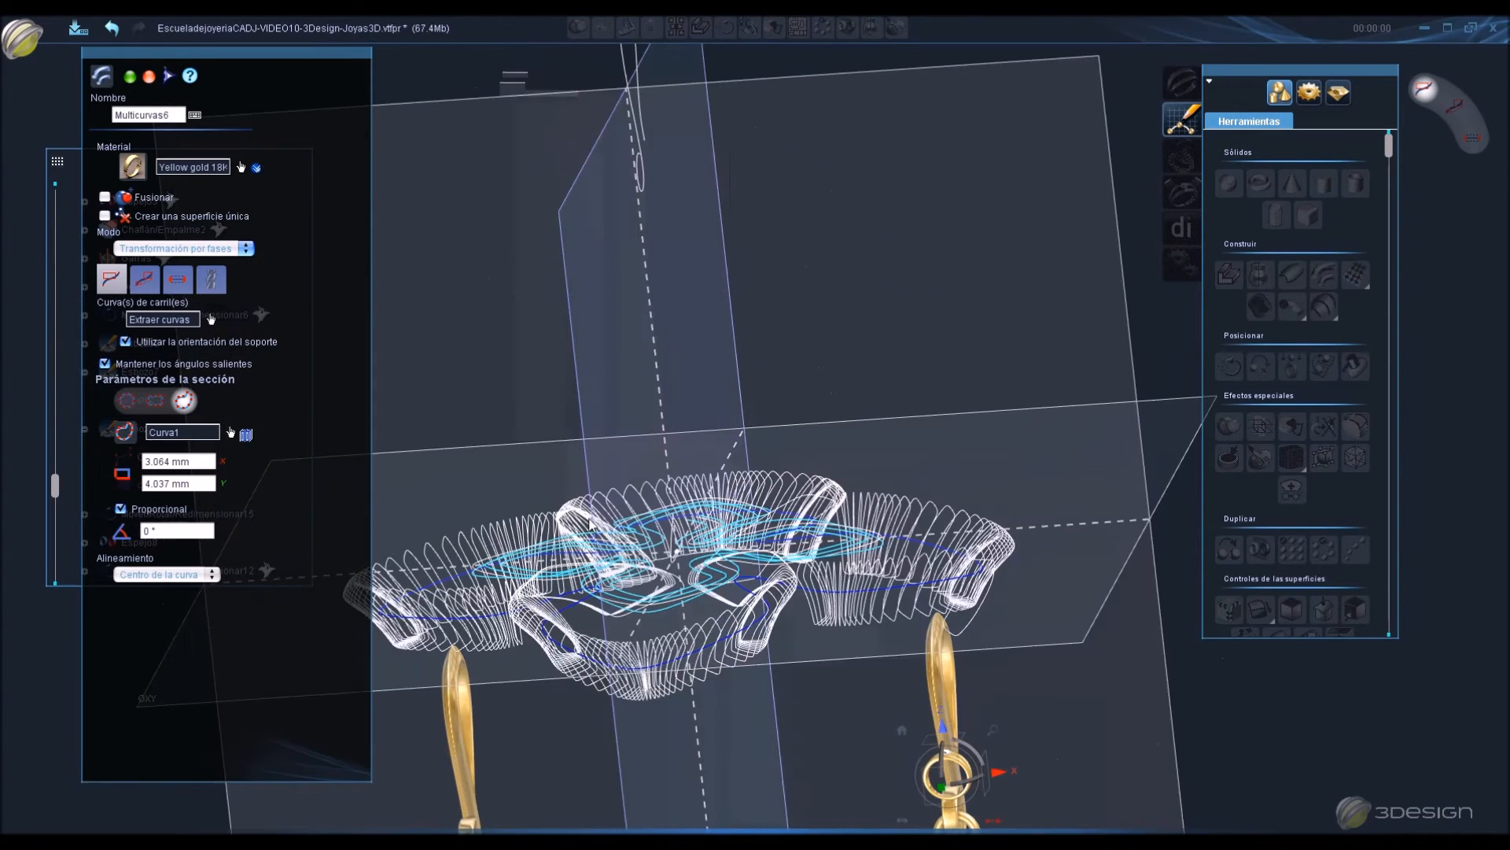
{"action": "left_click", "coordinate": [105, 215]}
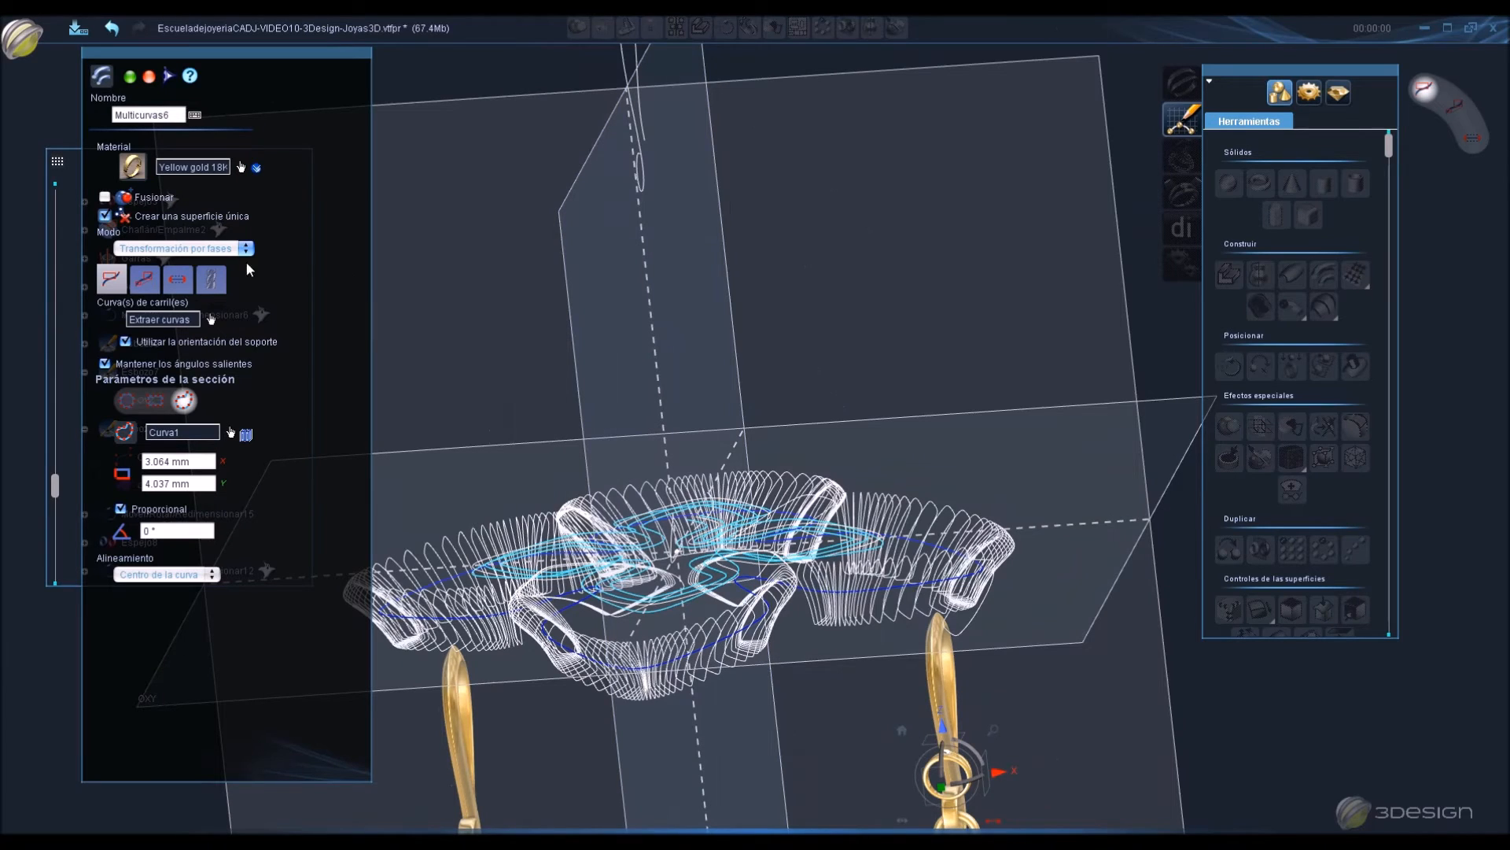
{"action": "key", "text": "Return"}
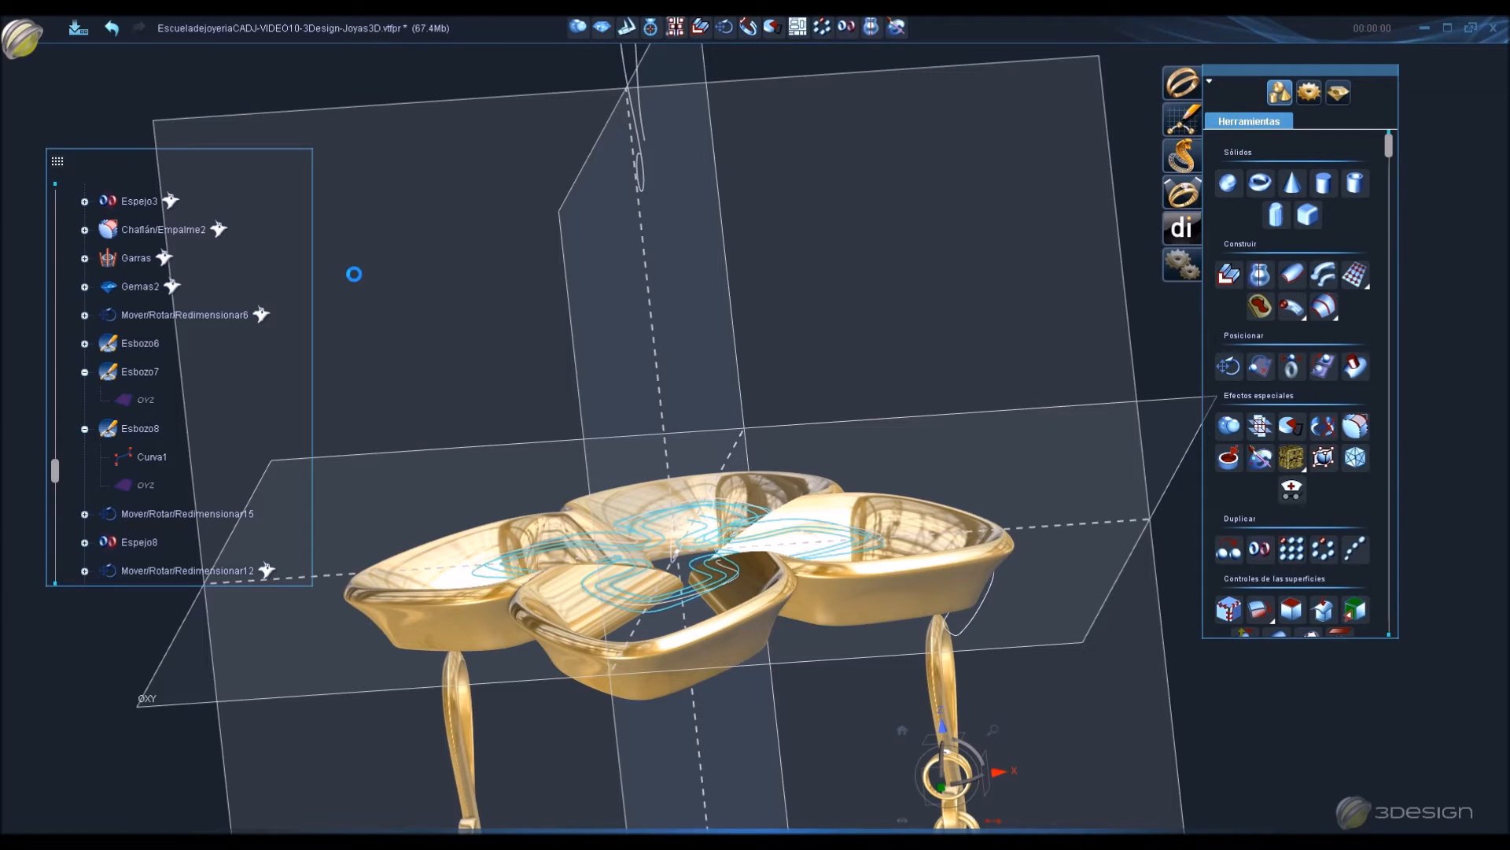
Reopen the flower sweep, turn off "Mantener los ángulos salientes" and rebuild it.
{"action": "middle_click_drag", "start_coordinate": [660, 277], "coordinate": [713, 482]}
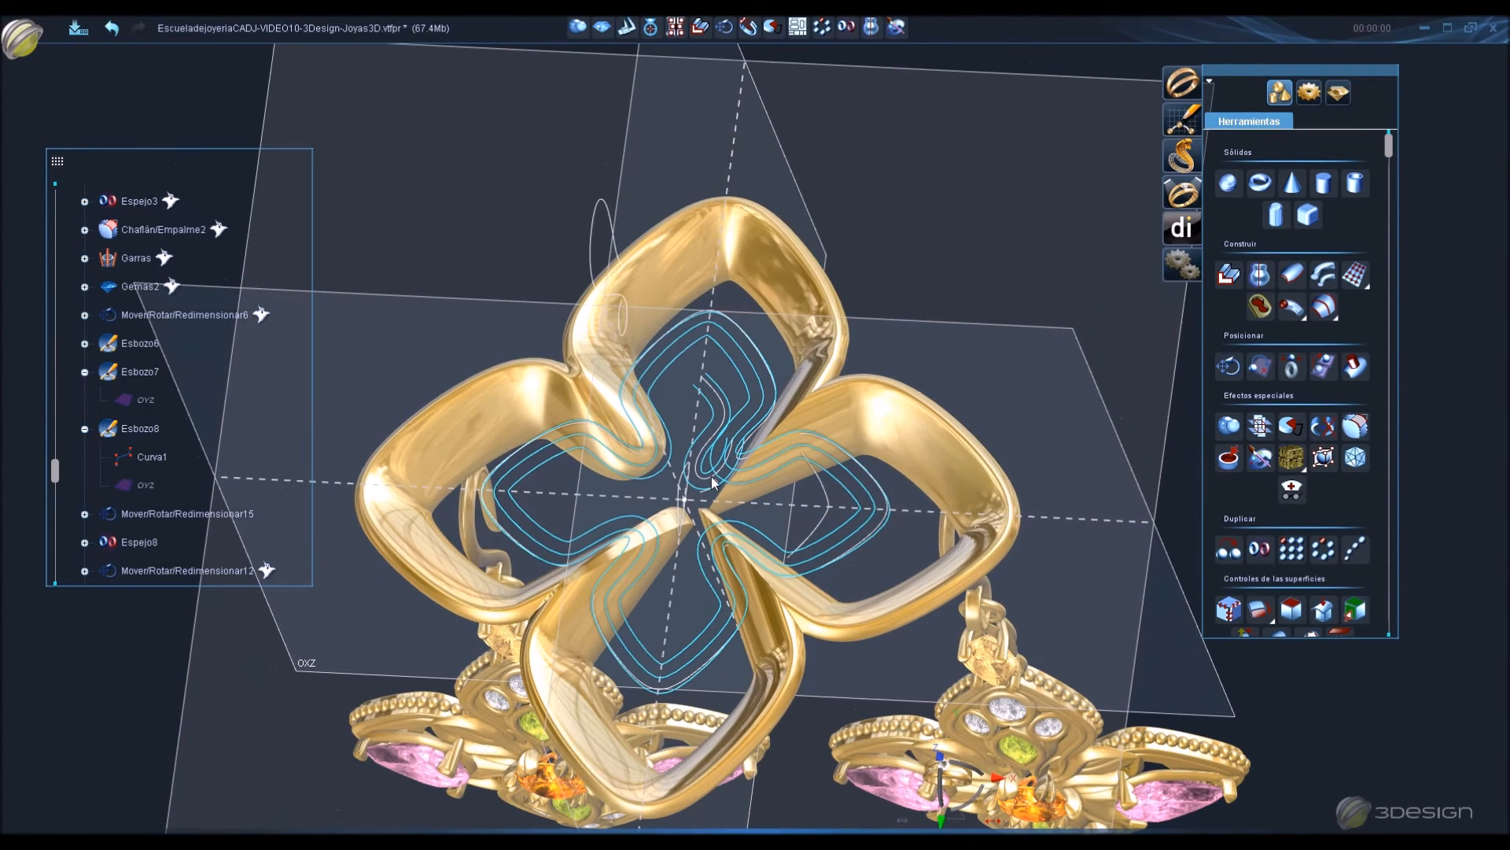
{"action": "double_click", "coordinate": [483, 405]}
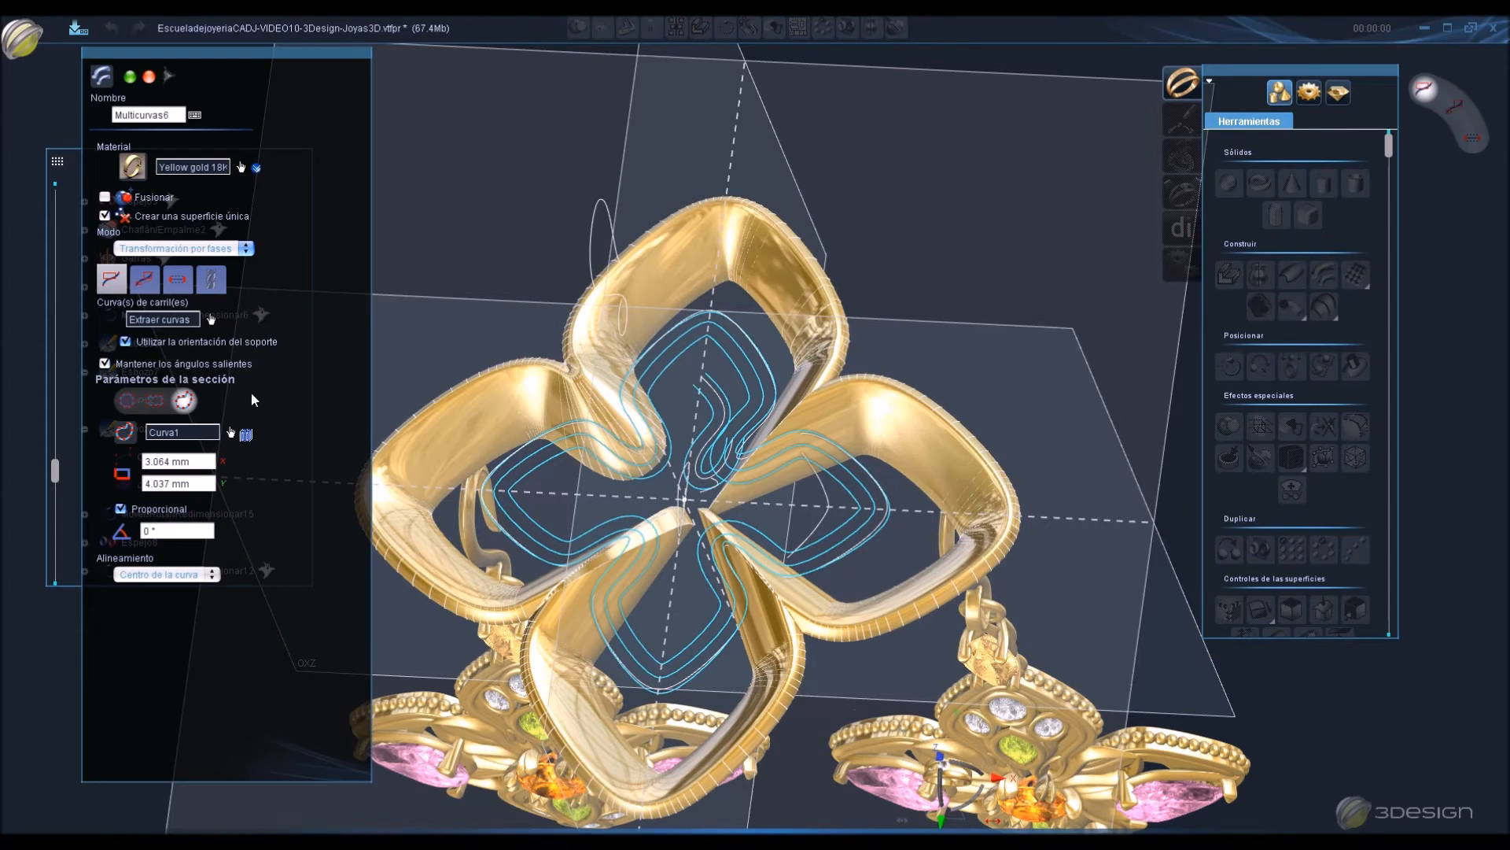
{"action": "left_click", "coordinate": [106, 364]}
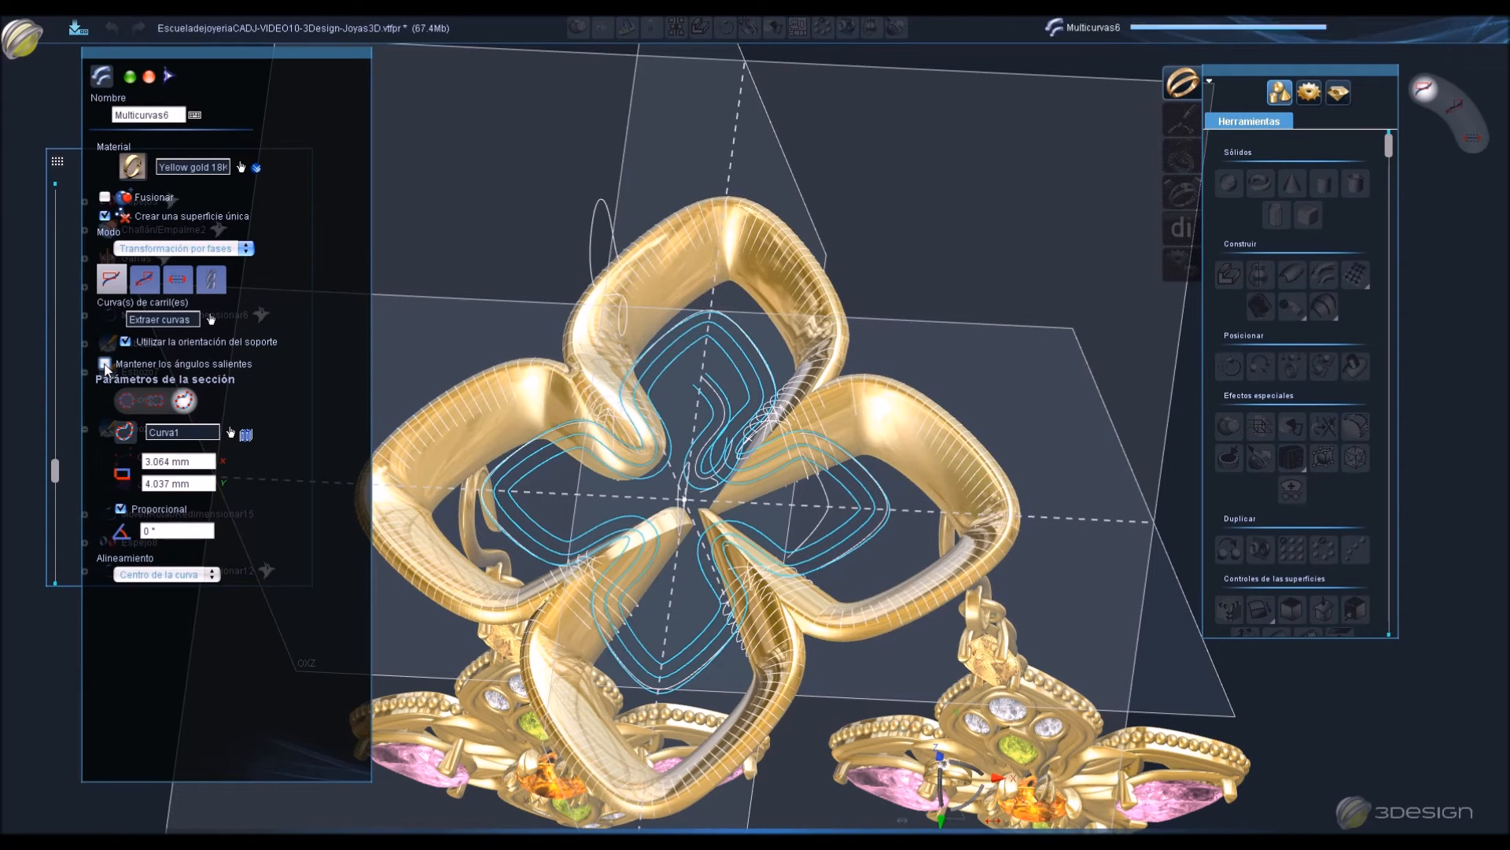
{"action": "right_click", "coordinate": [549, 516]}
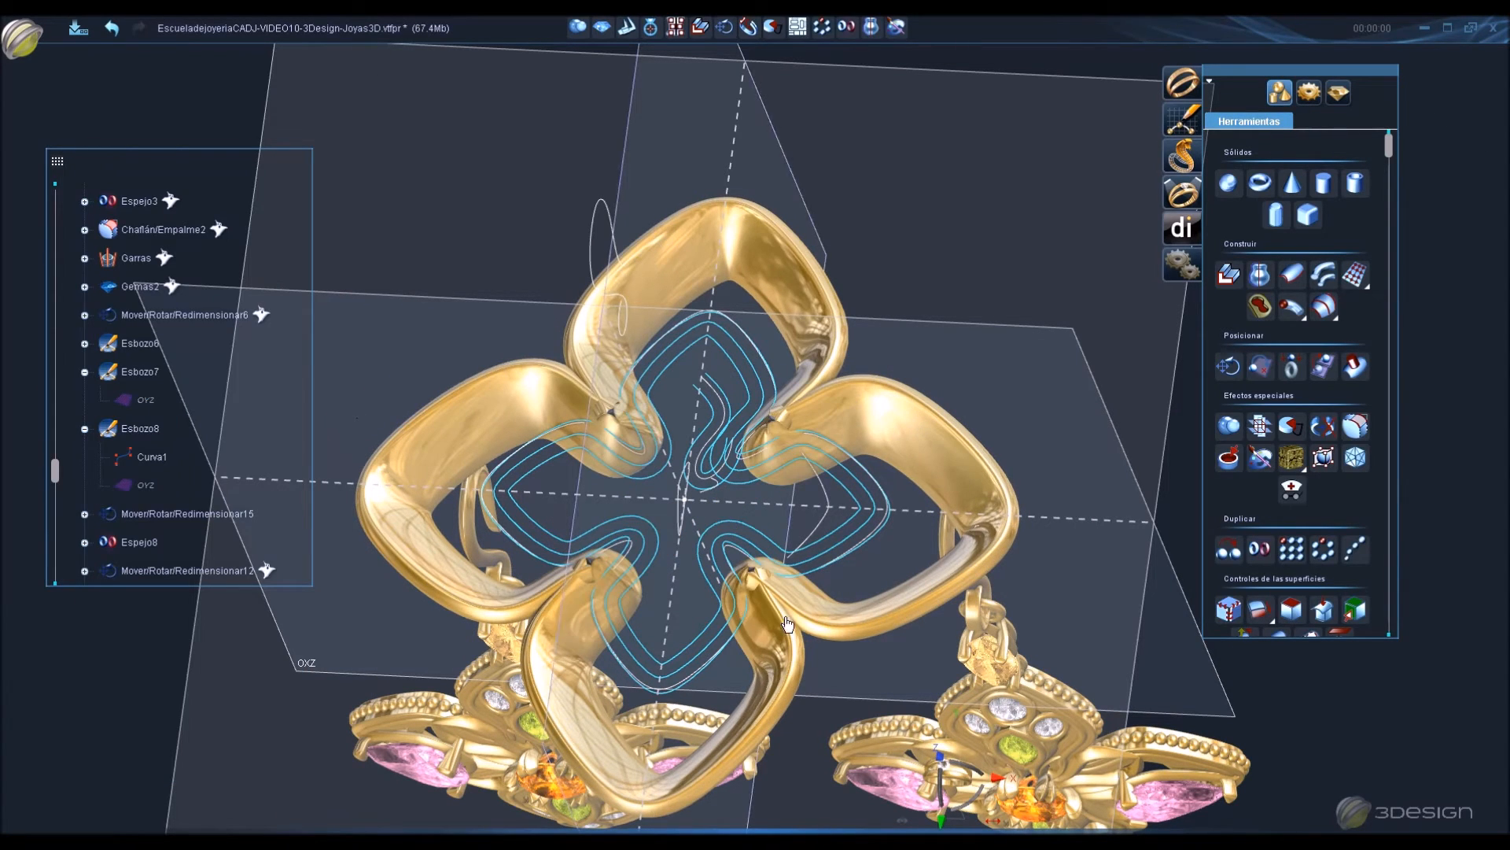
{"action": "middle_click_drag", "start_coordinate": [853, 613], "coordinate": [863, 664]}
{"action": "scroll", "coordinate": [733, 406], "scroll_direction": "down", "scroll_amount": 3}
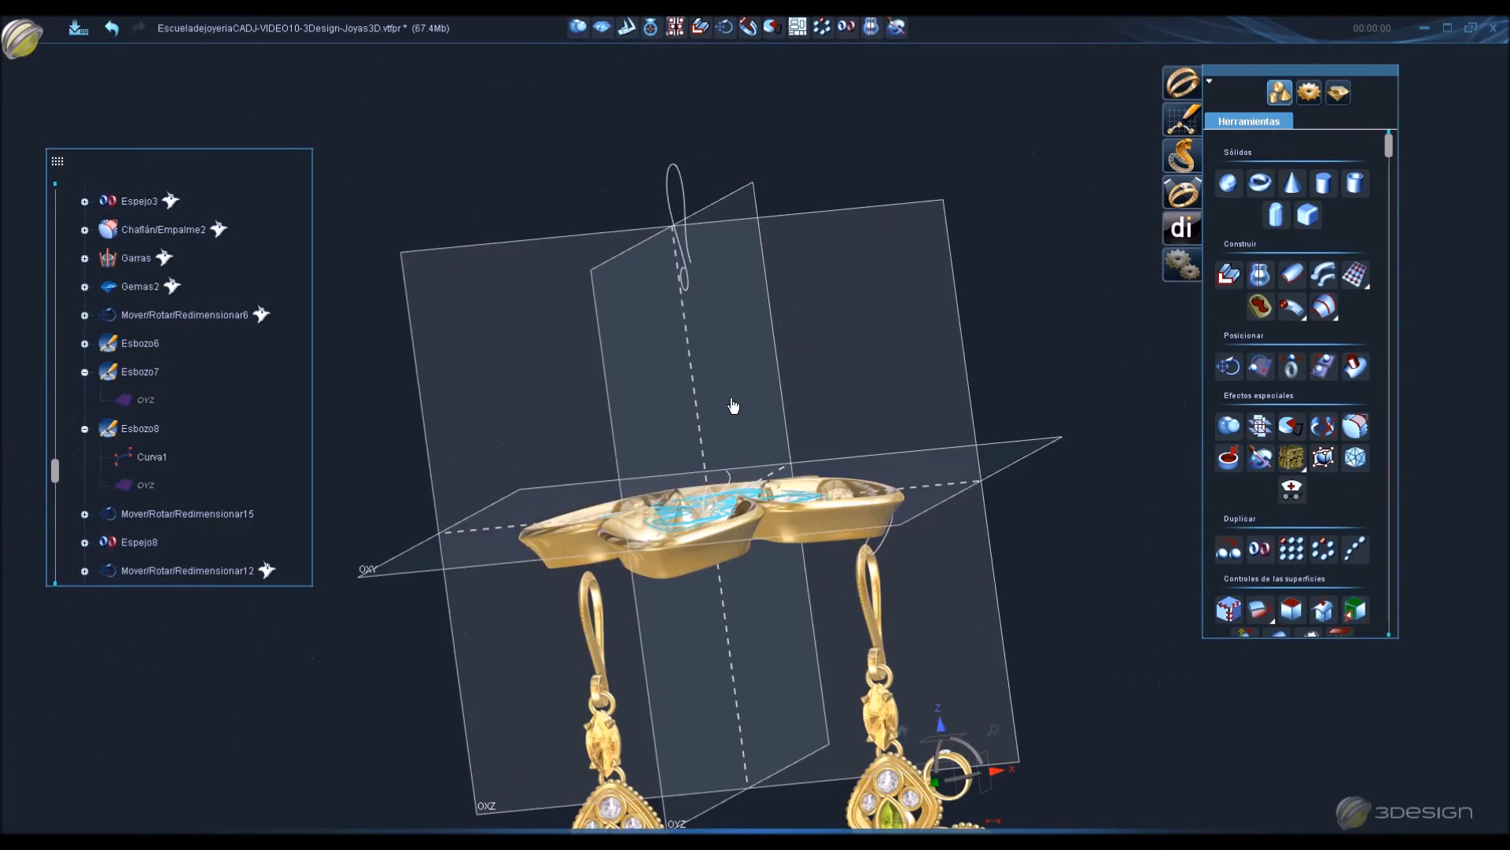
{"action": "middle_click_drag", "start_coordinate": [733, 406], "coordinate": [777, 602]}
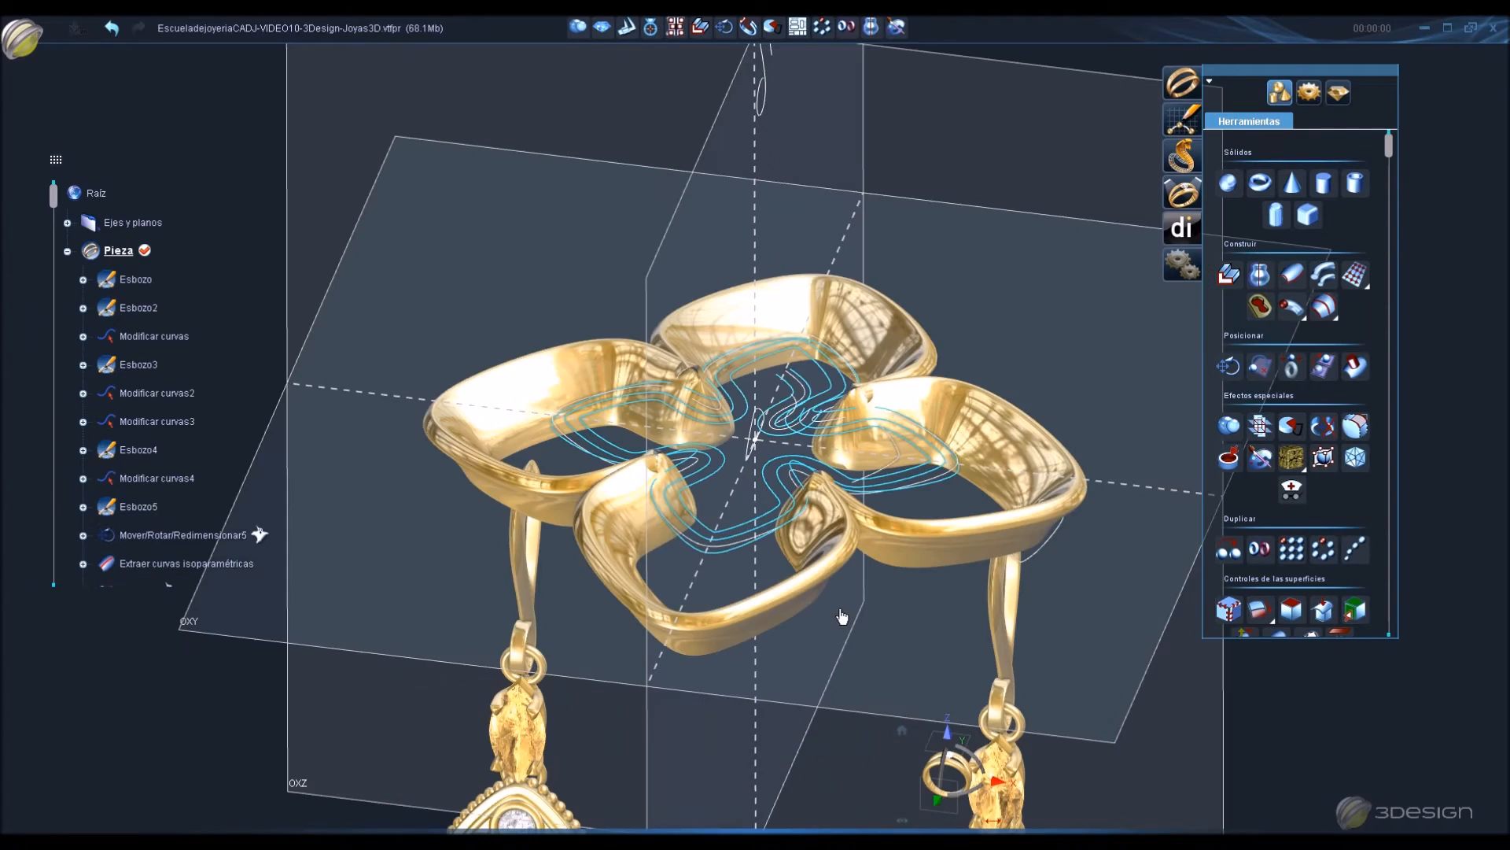
Edit the flower sweep with its section rotated 180° and "Mantener los ángulos salientes" turned off.
{"action": "middle_click_drag", "start_coordinate": [900, 610], "coordinate": [769, 607]}
{"action": "left_click", "coordinate": [769, 607]}
{"action": "middle_click_drag", "start_coordinate": [776, 683], "coordinate": [809, 658]}
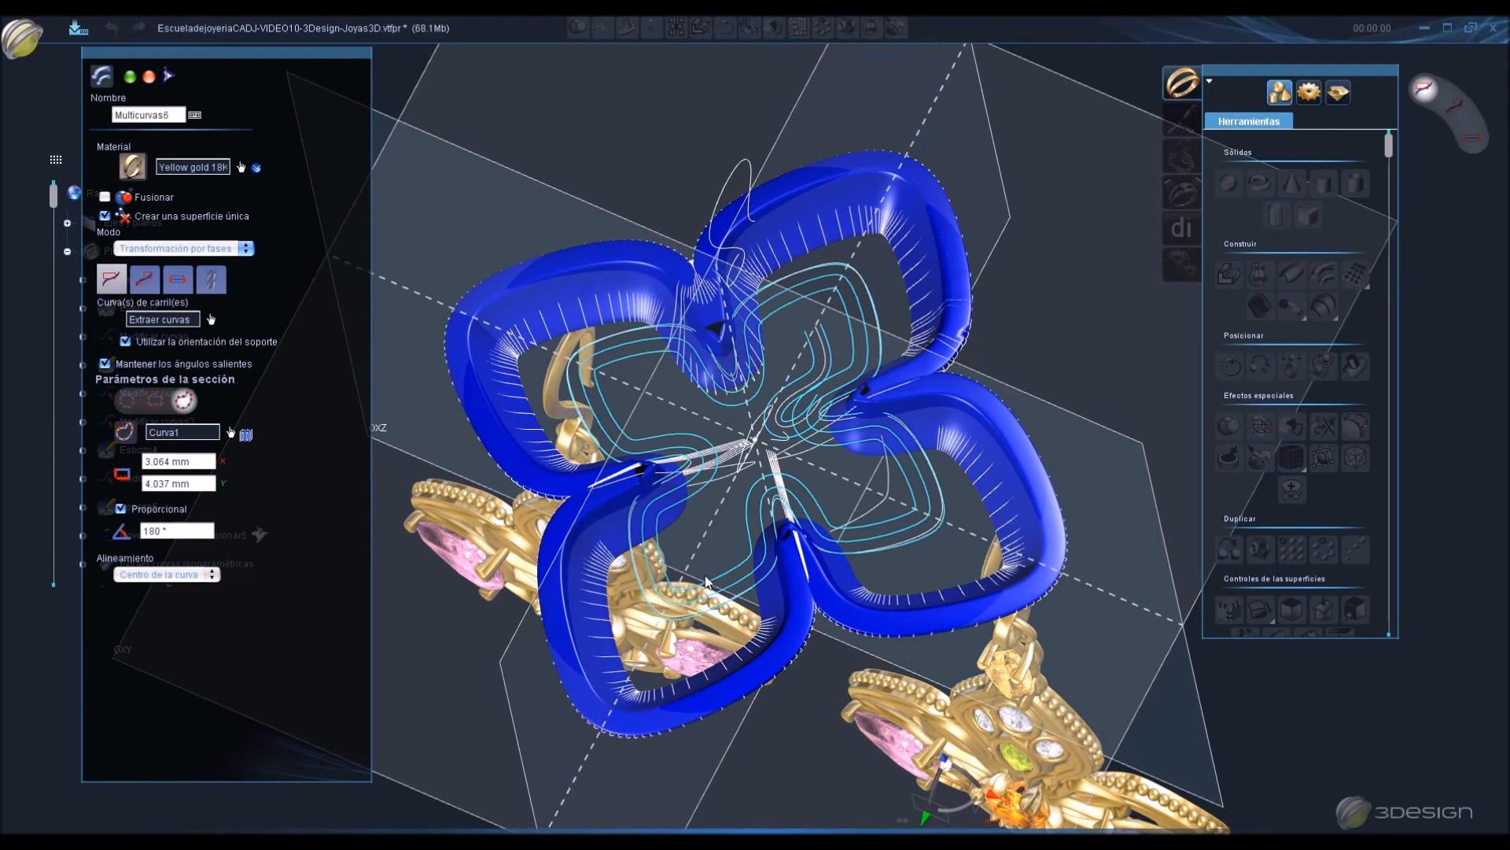
{"action": "middle_click_drag", "start_coordinate": [694, 605], "coordinate": [236, 425]}
{"action": "left_click", "coordinate": [106, 363]}
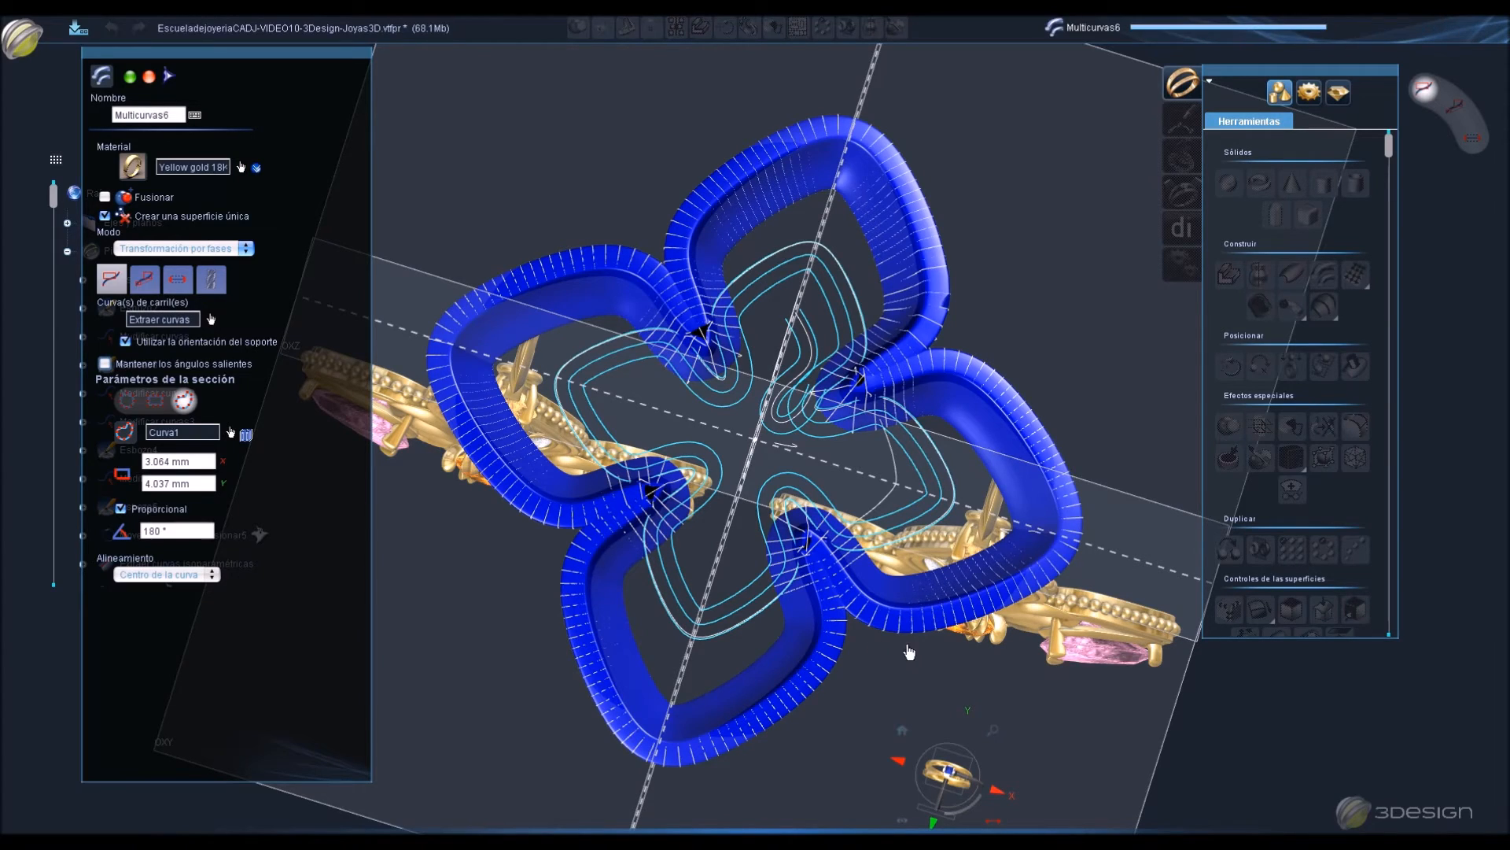
{"action": "middle_click_drag", "start_coordinate": [910, 661], "coordinate": [952, 654]}
{"action": "left_click", "coordinate": [952, 655]}
Delete the swept flower solid.
{"action": "left_click", "coordinate": [887, 606]}
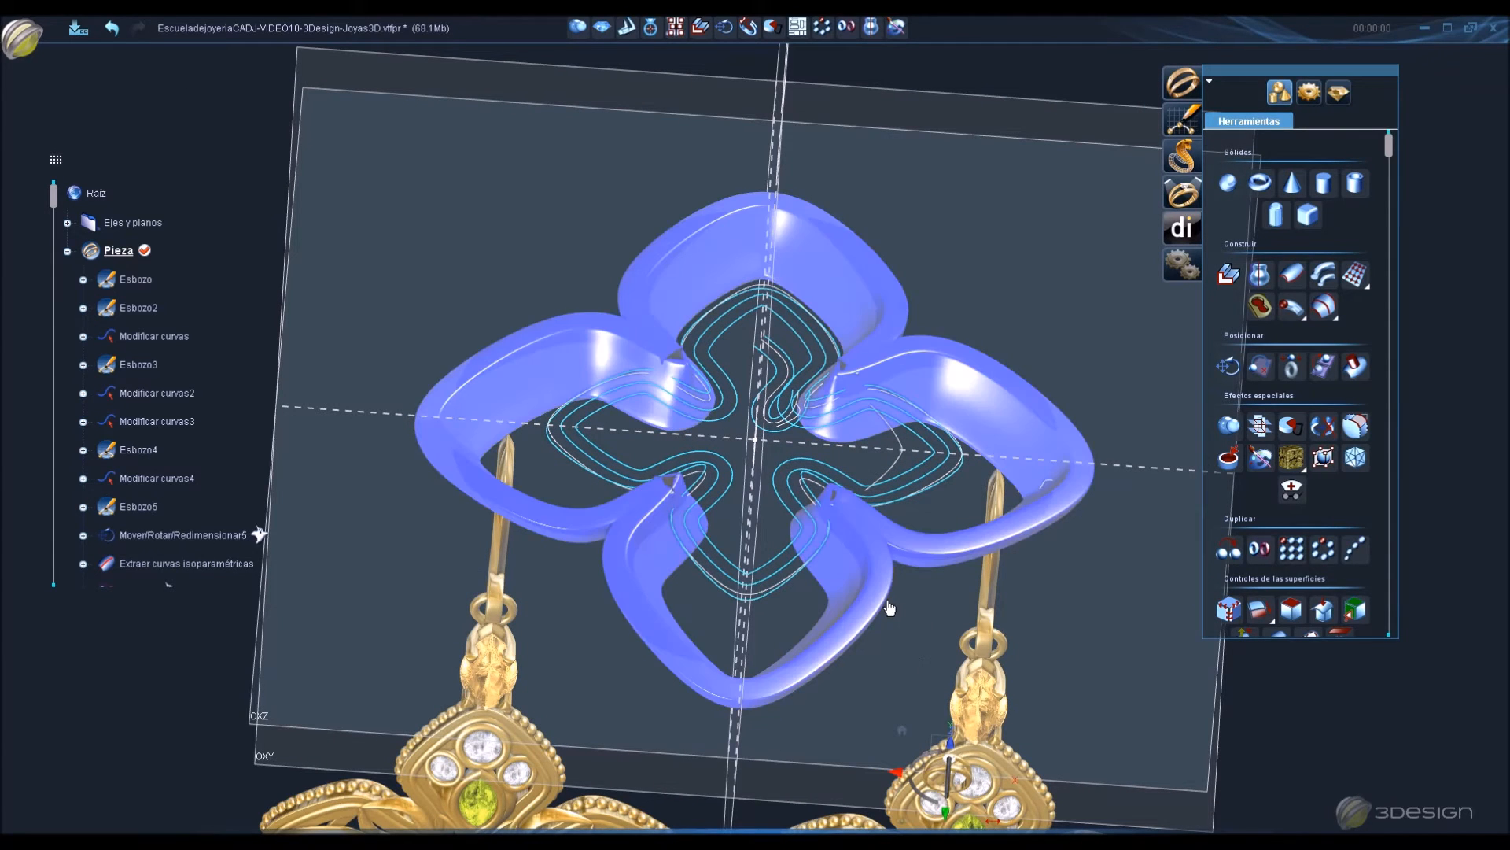
{"action": "key", "text": "Delete"}
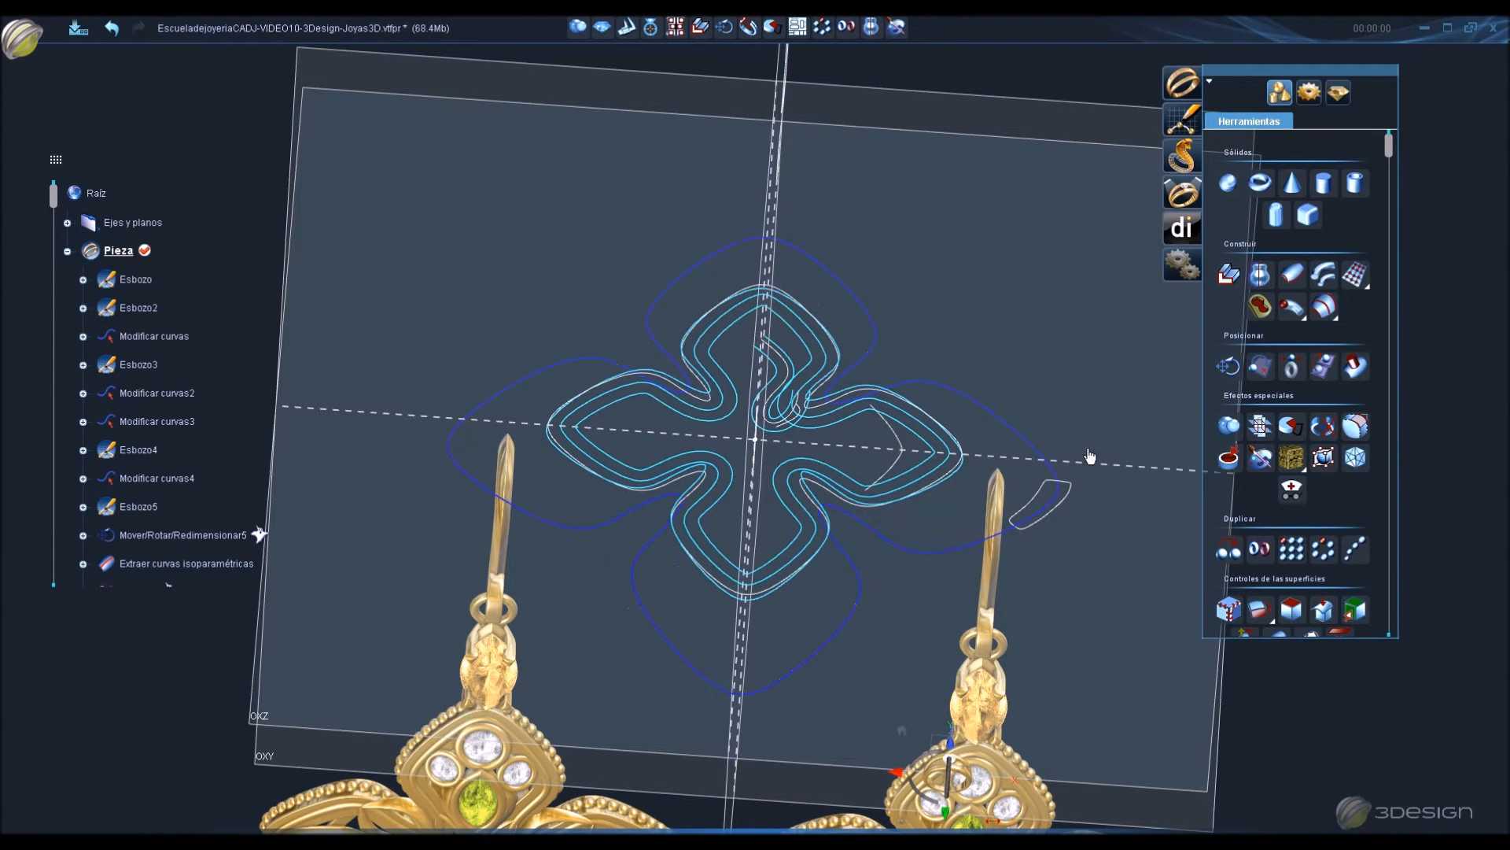
Apply Modify Curves trimming to the extracted flower contour and move one trim point into the notch on one side of the front petal.
{"action": "scroll", "coordinate": [1324, 527], "scroll_direction": "down", "scroll_amount": 5}
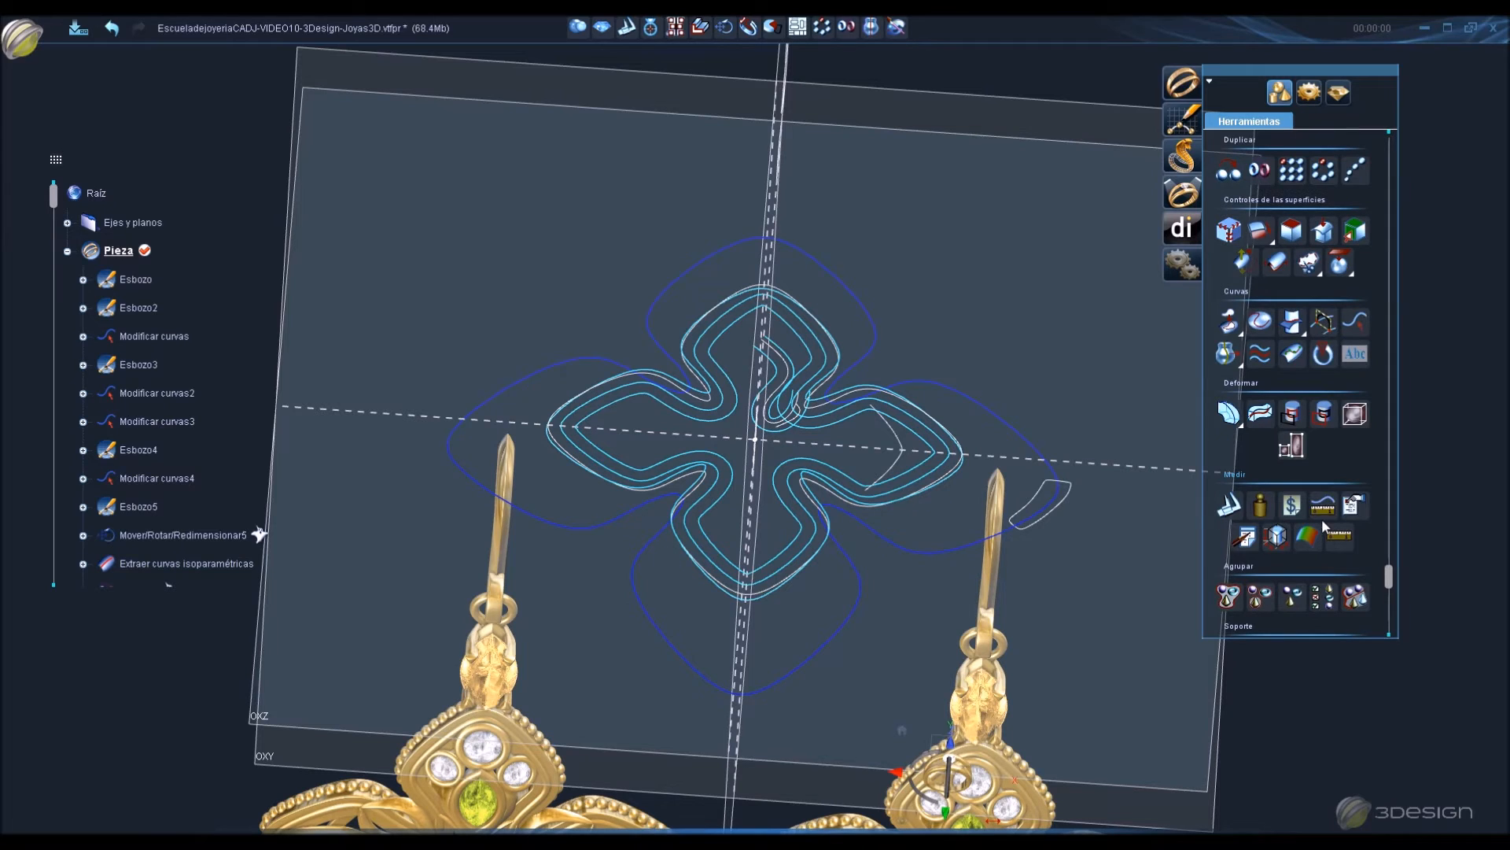
{"action": "left_click", "coordinate": [1363, 321]}
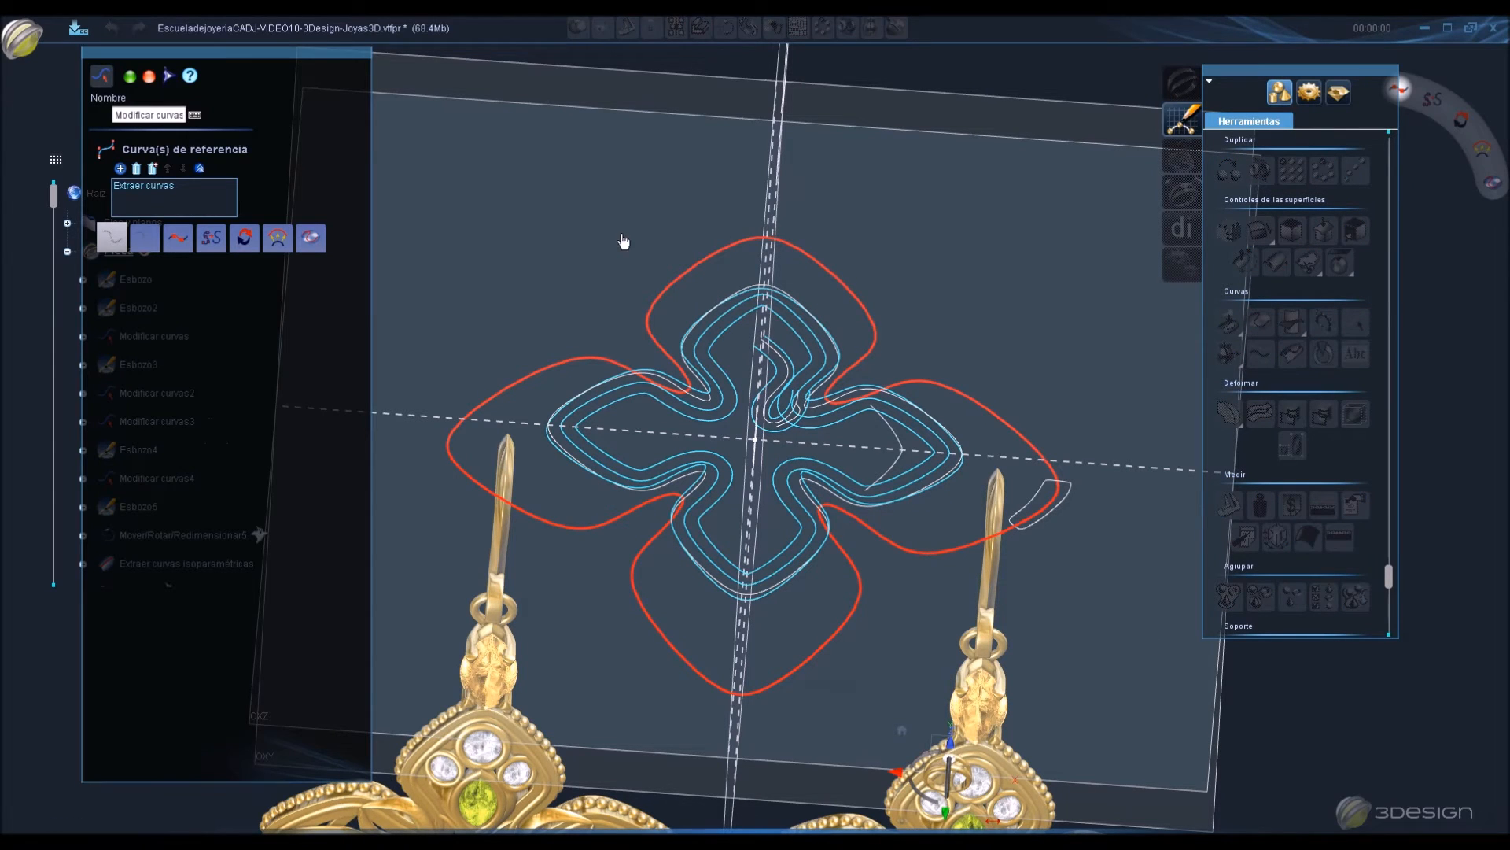
{"action": "left_click", "coordinate": [194, 245]}
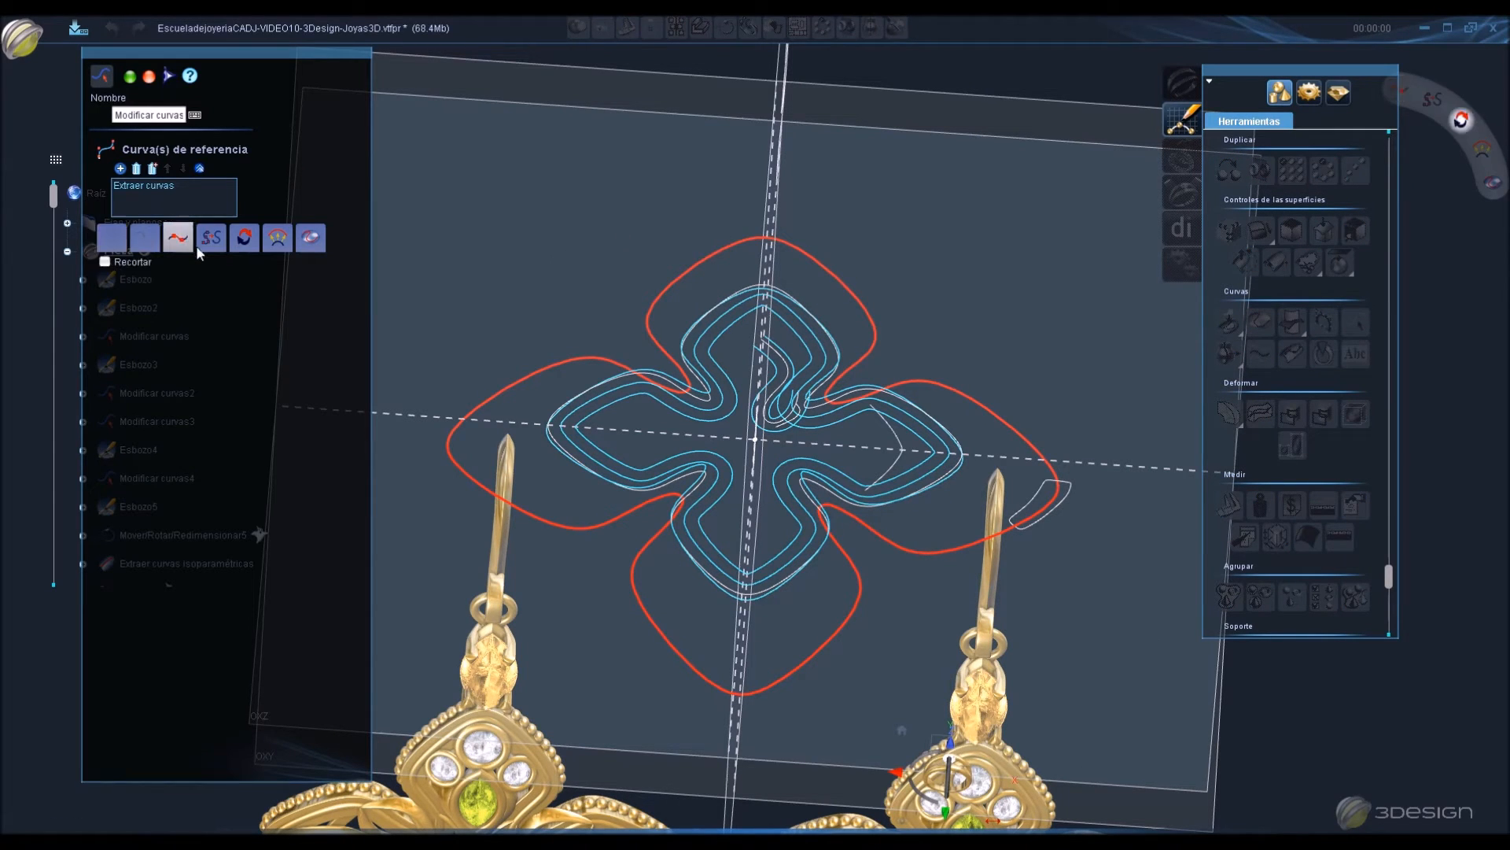
{"action": "left_click", "coordinate": [105, 262]}
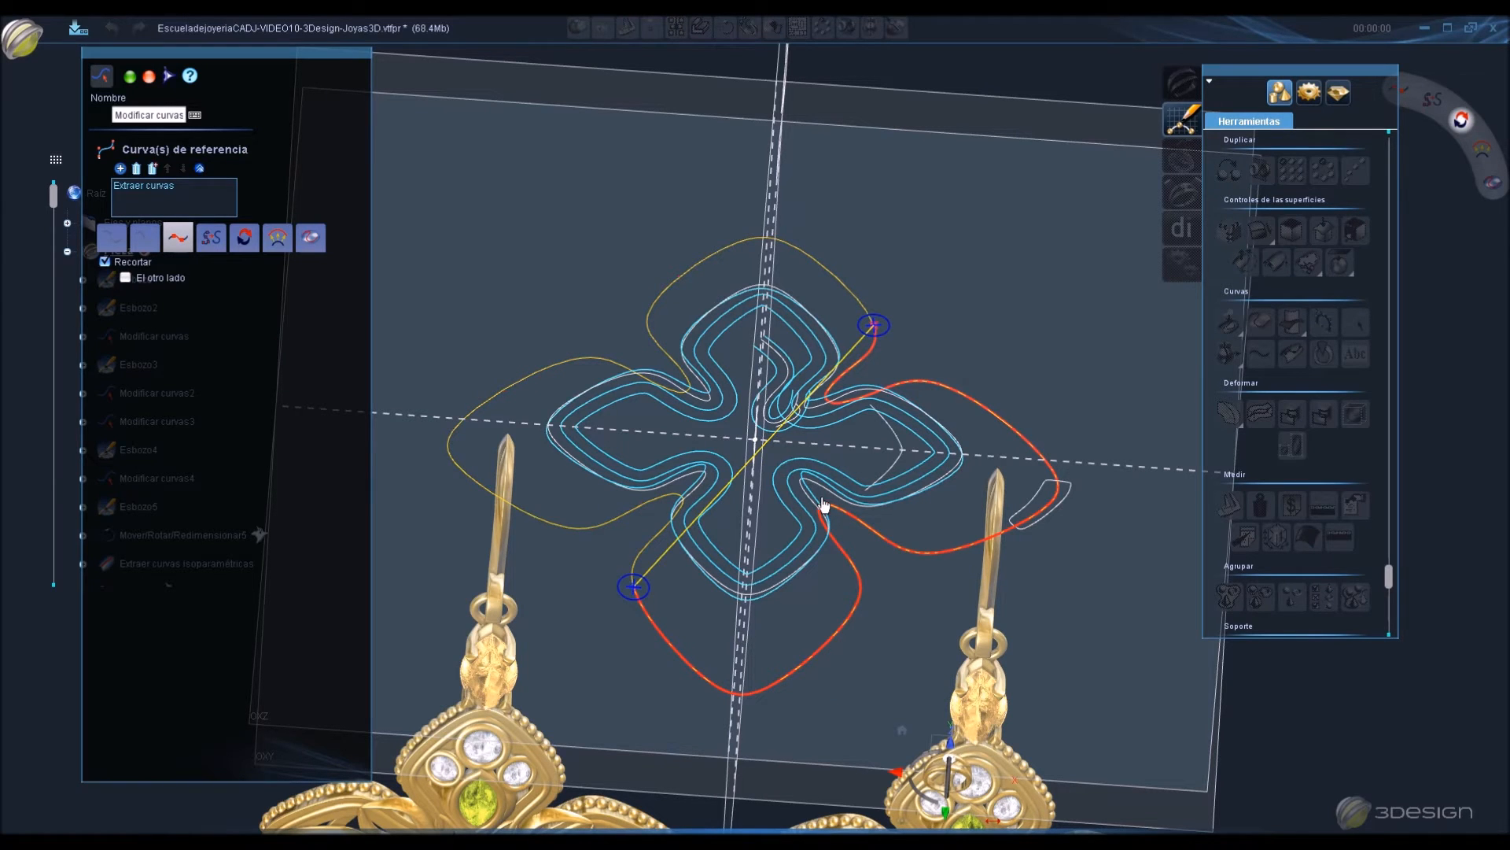
{"action": "left_click", "coordinate": [951, 752]}
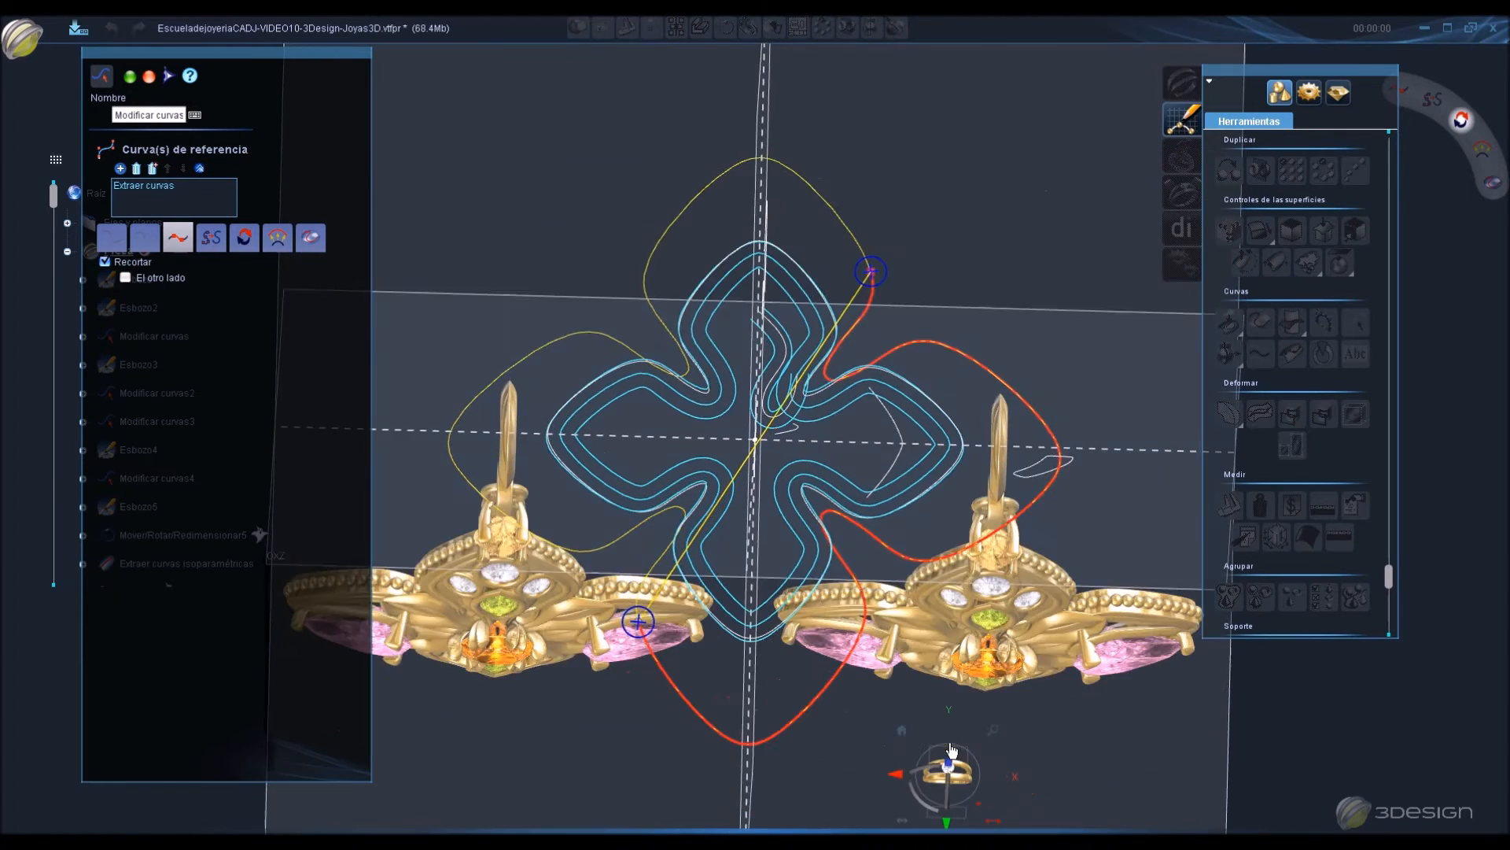
{"action": "scroll", "coordinate": [627, 572], "scroll_direction": "up", "scroll_amount": 5}
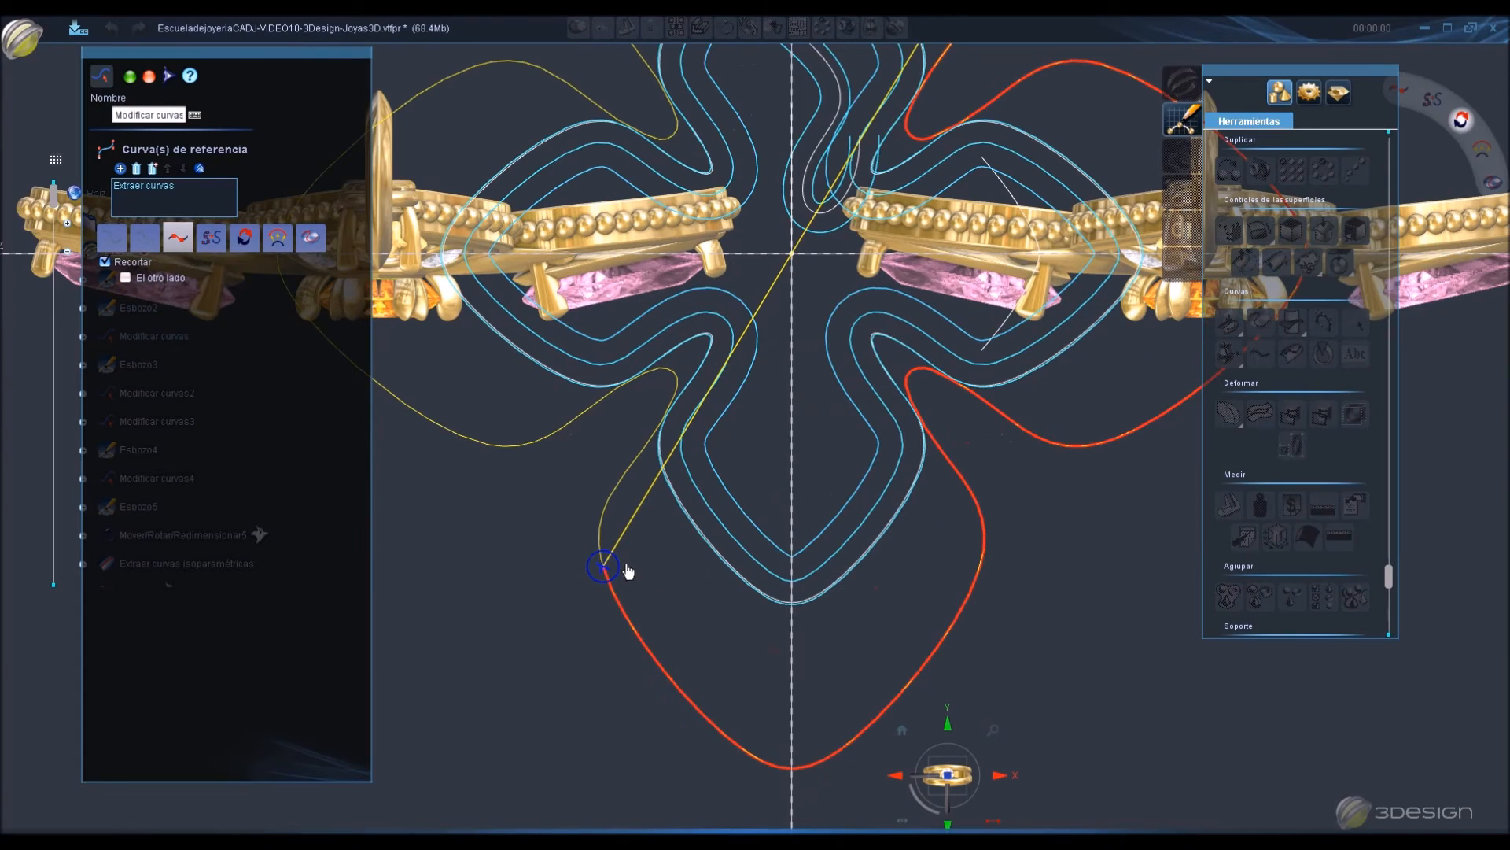
{"action": "mouse_move", "coordinate": [604, 535]}
{"action": "left_mouse_down"}
{"action": "mouse_move", "coordinate": [671, 398]}
{"action": "mouse_move", "coordinate": [671, 361]}
{"action": "left_mouse_up"}
{"action": "scroll", "coordinate": [786, 435], "scroll_direction": "down", "scroll_amount": 3}
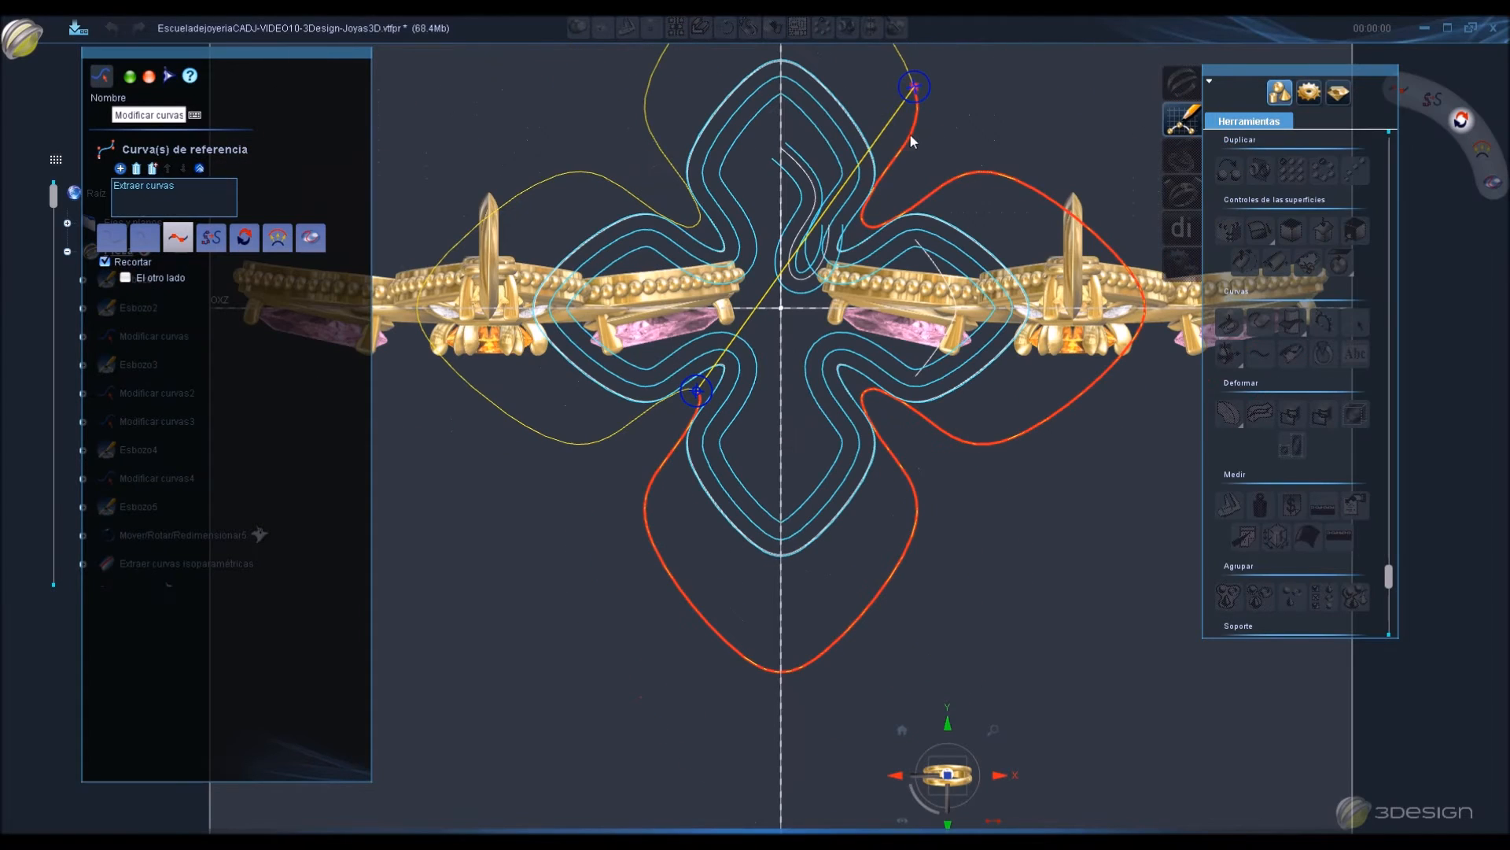
Move the second trim point into the front petal's opposite notch, accept the single-petal curve, and hide the full extracted contour.
{"action": "mouse_move", "coordinate": [914, 87]}
{"action": "left_mouse_down"}
{"action": "mouse_move", "coordinate": [904, 398]}
{"action": "mouse_move", "coordinate": [866, 391]}
{"action": "left_mouse_up"}
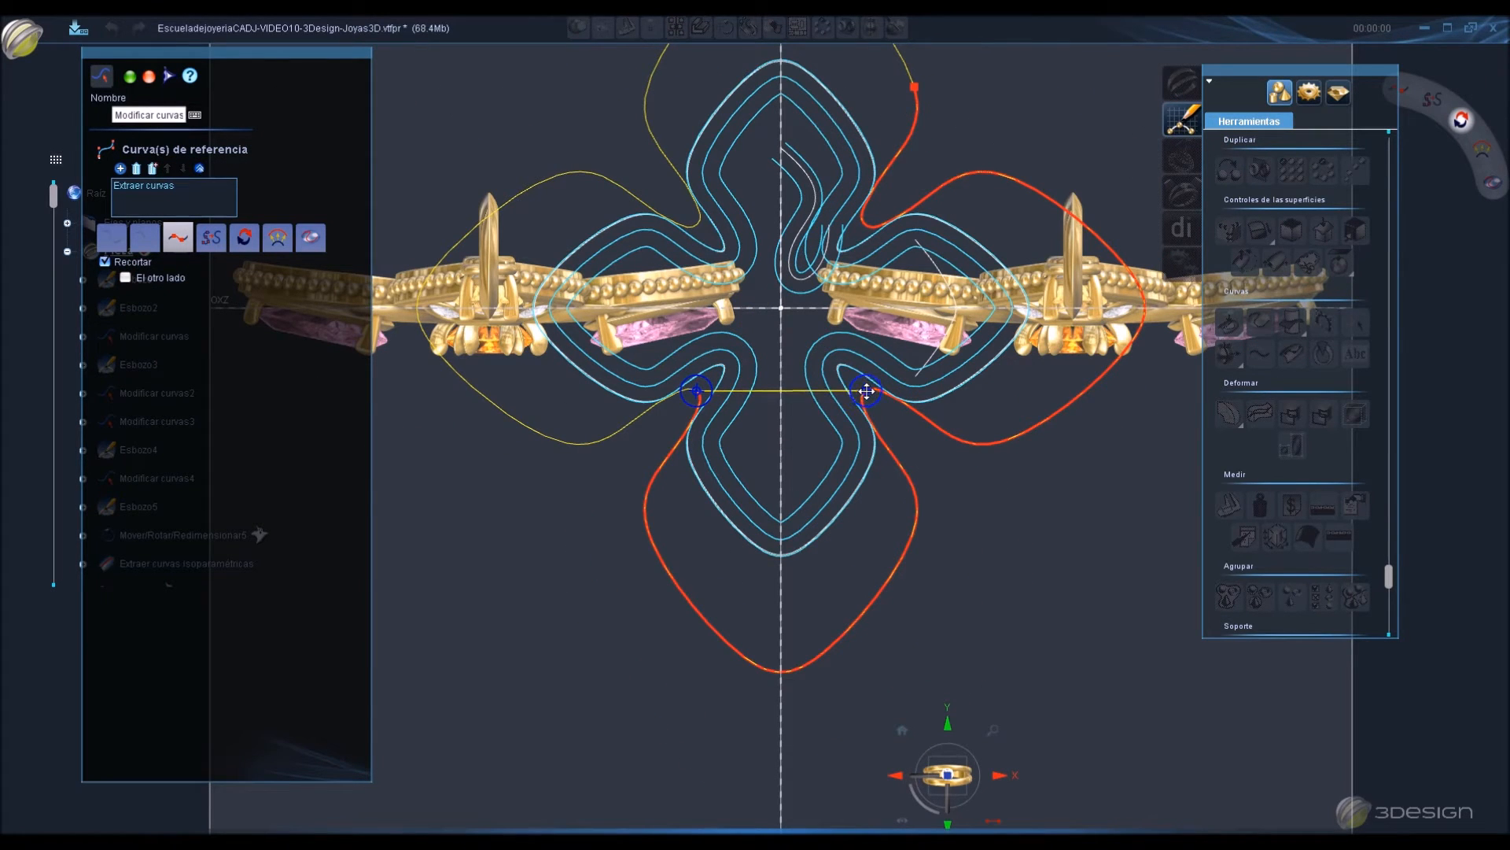
{"action": "left_click_drag", "start_coordinate": [866, 390], "coordinate": [865, 391]}
{"action": "scroll", "coordinate": [771, 376], "scroll_direction": "up", "scroll_amount": 5}
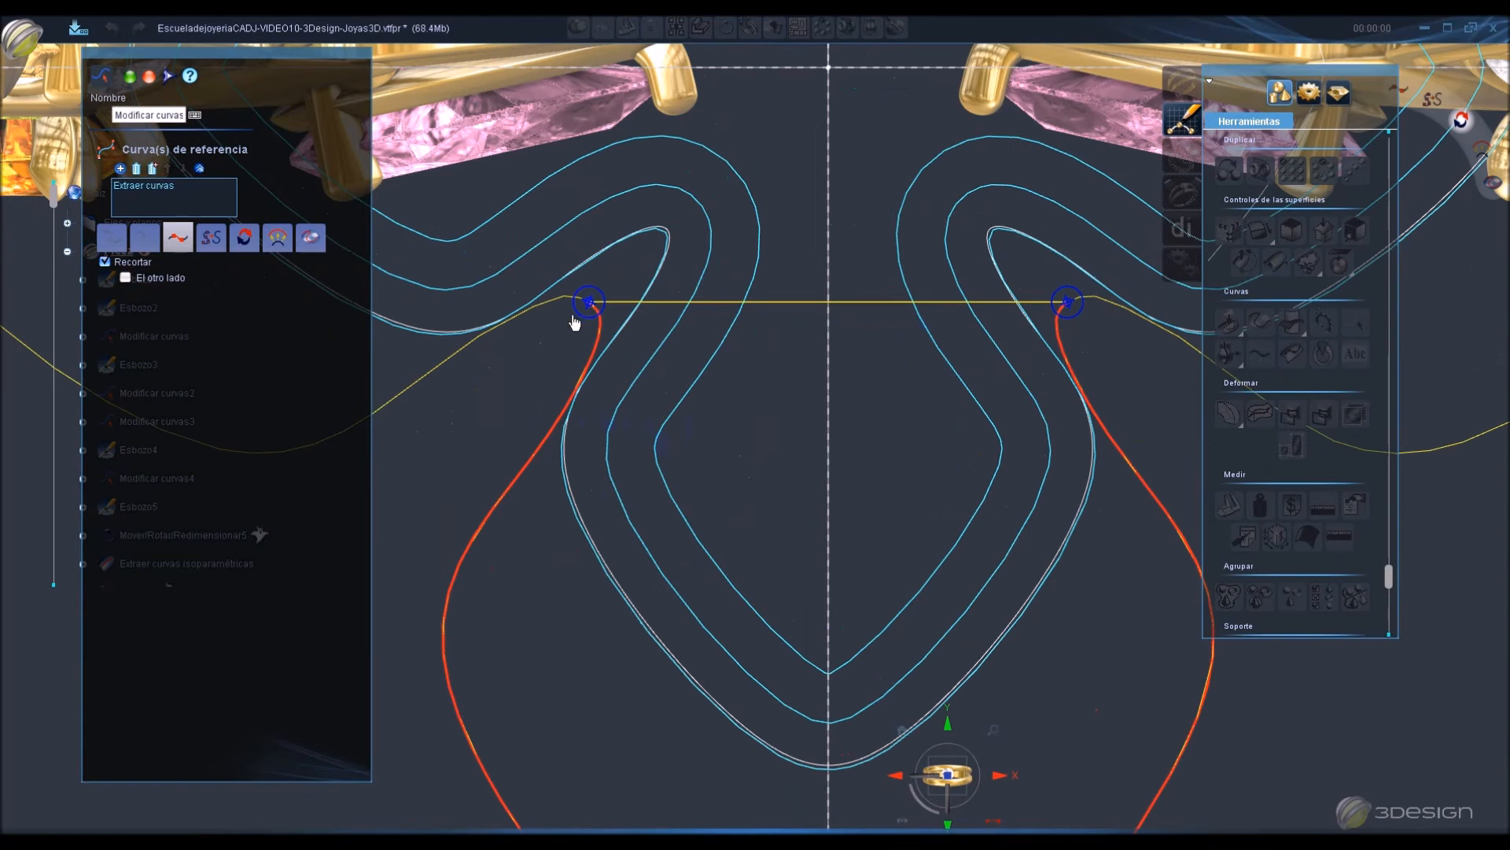
{"action": "left_click_drag", "start_coordinate": [593, 303], "coordinate": [589, 302]}
{"action": "key", "text": "Return"}
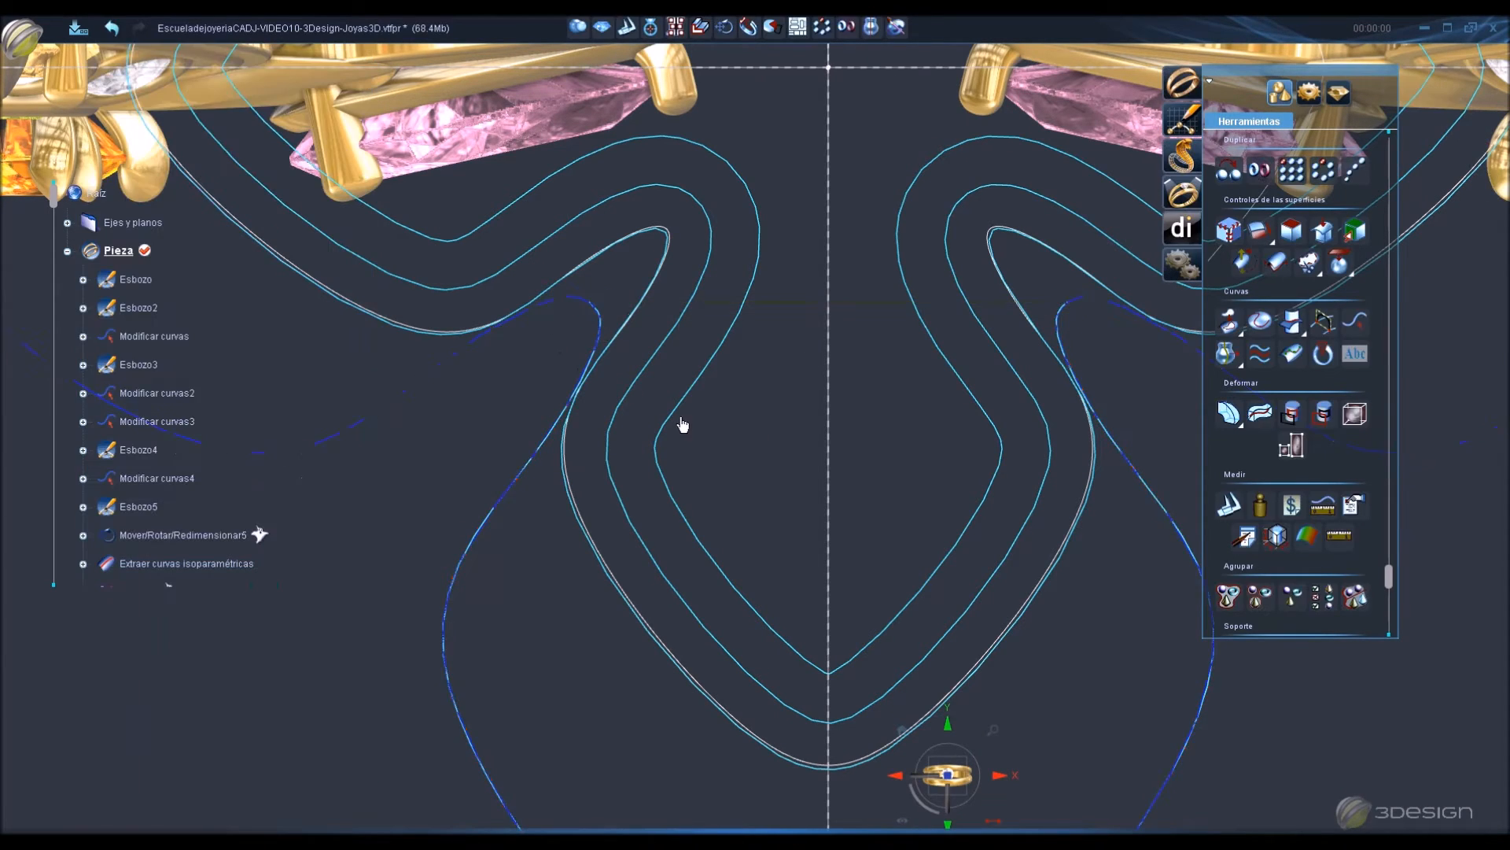
{"action": "right_click", "coordinate": [450, 354]}
{"action": "left_click", "coordinate": [484, 400]}
Sweep the slanted closed section along the trimmed petal curve in yellow gold, aligned to the curve's center at 0°.
{"action": "scroll", "coordinate": [507, 431], "scroll_direction": "down", "scroll_amount": 5}
{"action": "middle_click_drag", "start_coordinate": [907, 621], "coordinate": [887, 344]}
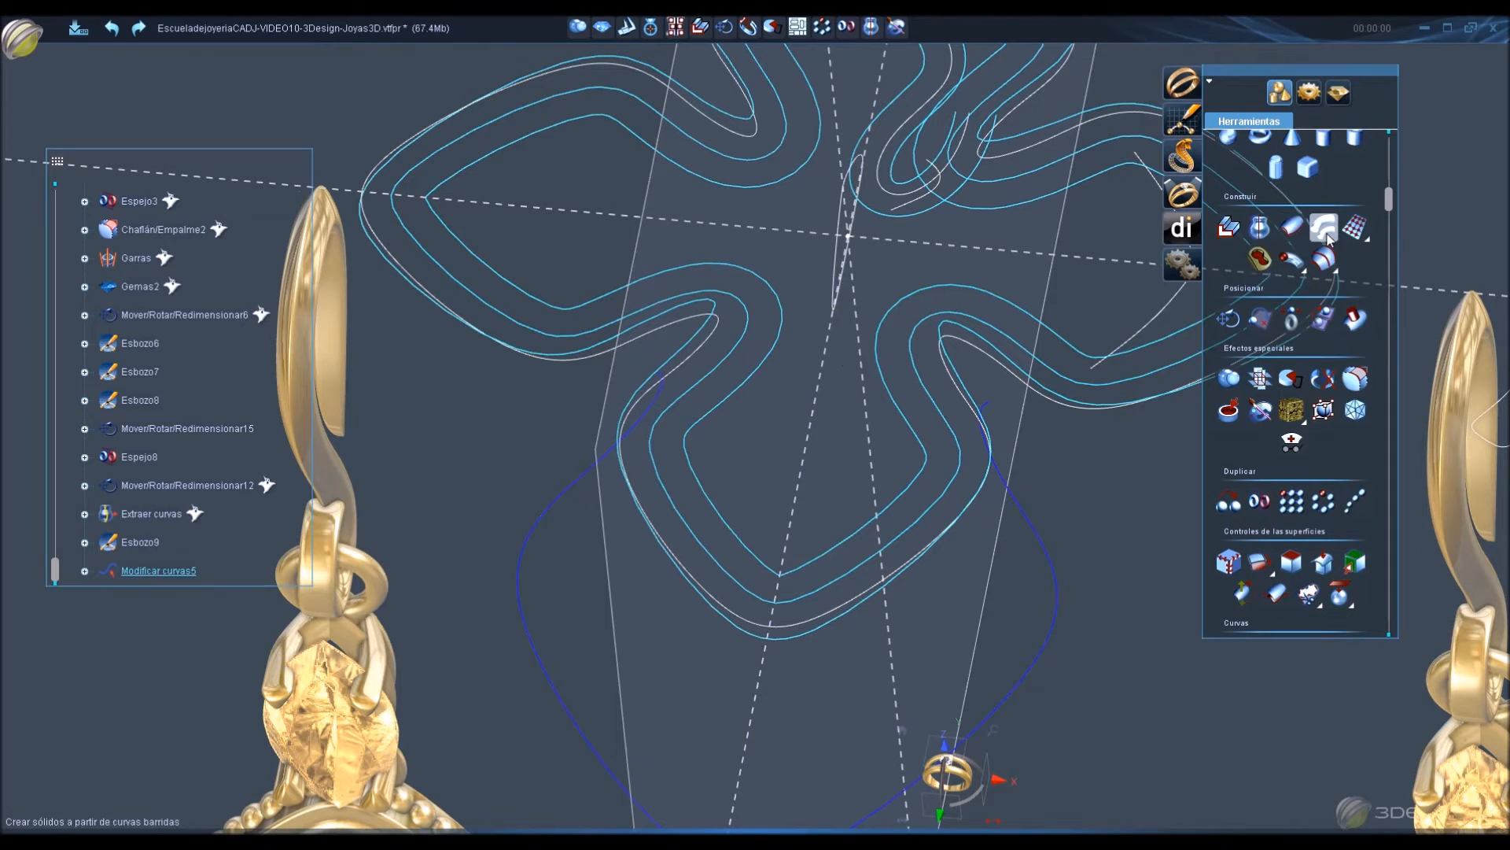
{"action": "left_click", "coordinate": [1325, 229]}
{"action": "left_click", "coordinate": [183, 384]}
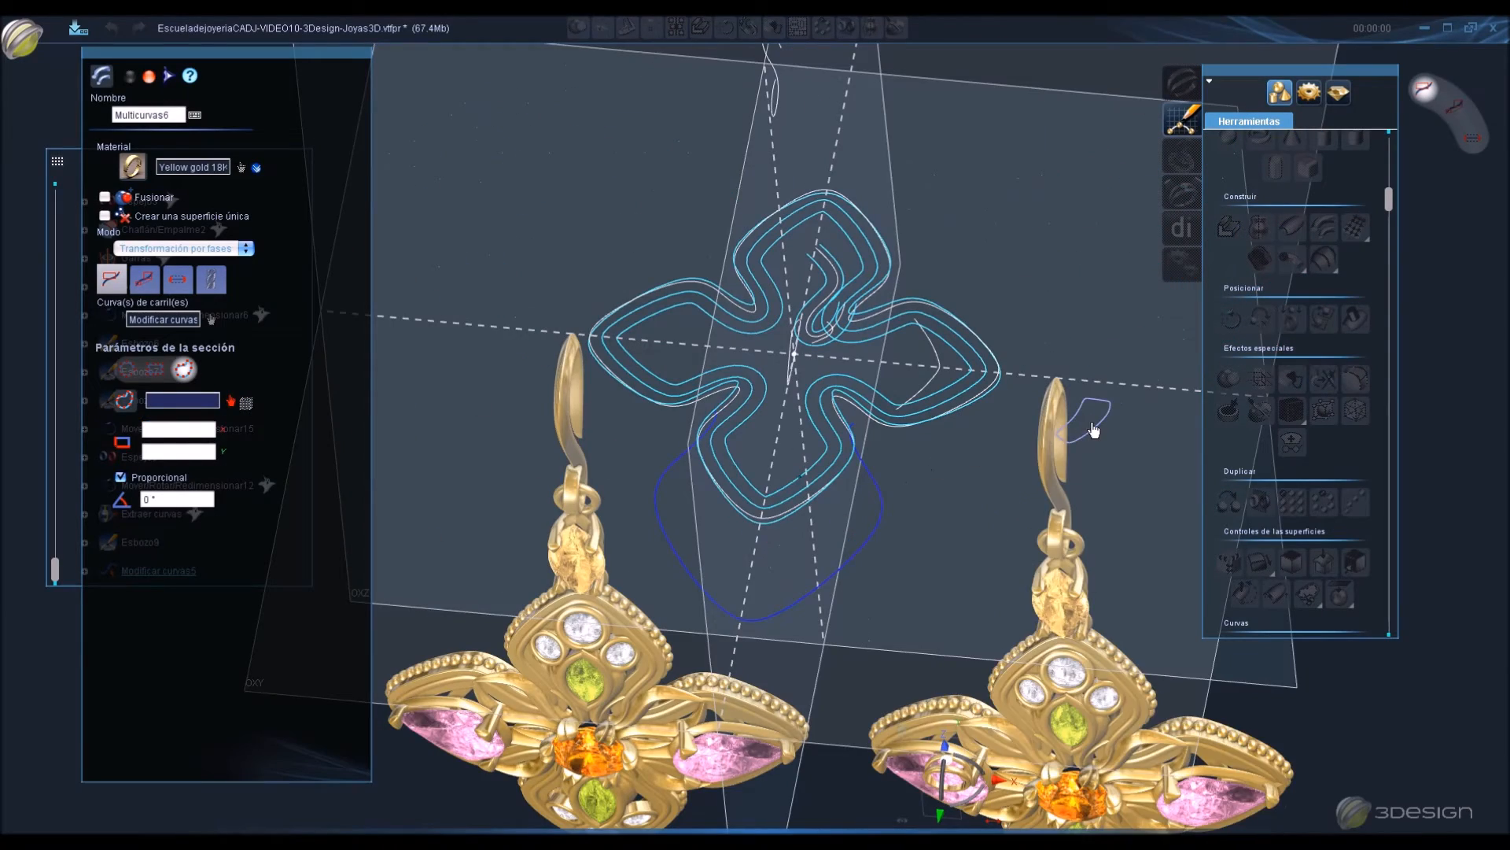
{"action": "left_click", "coordinate": [1093, 430]}
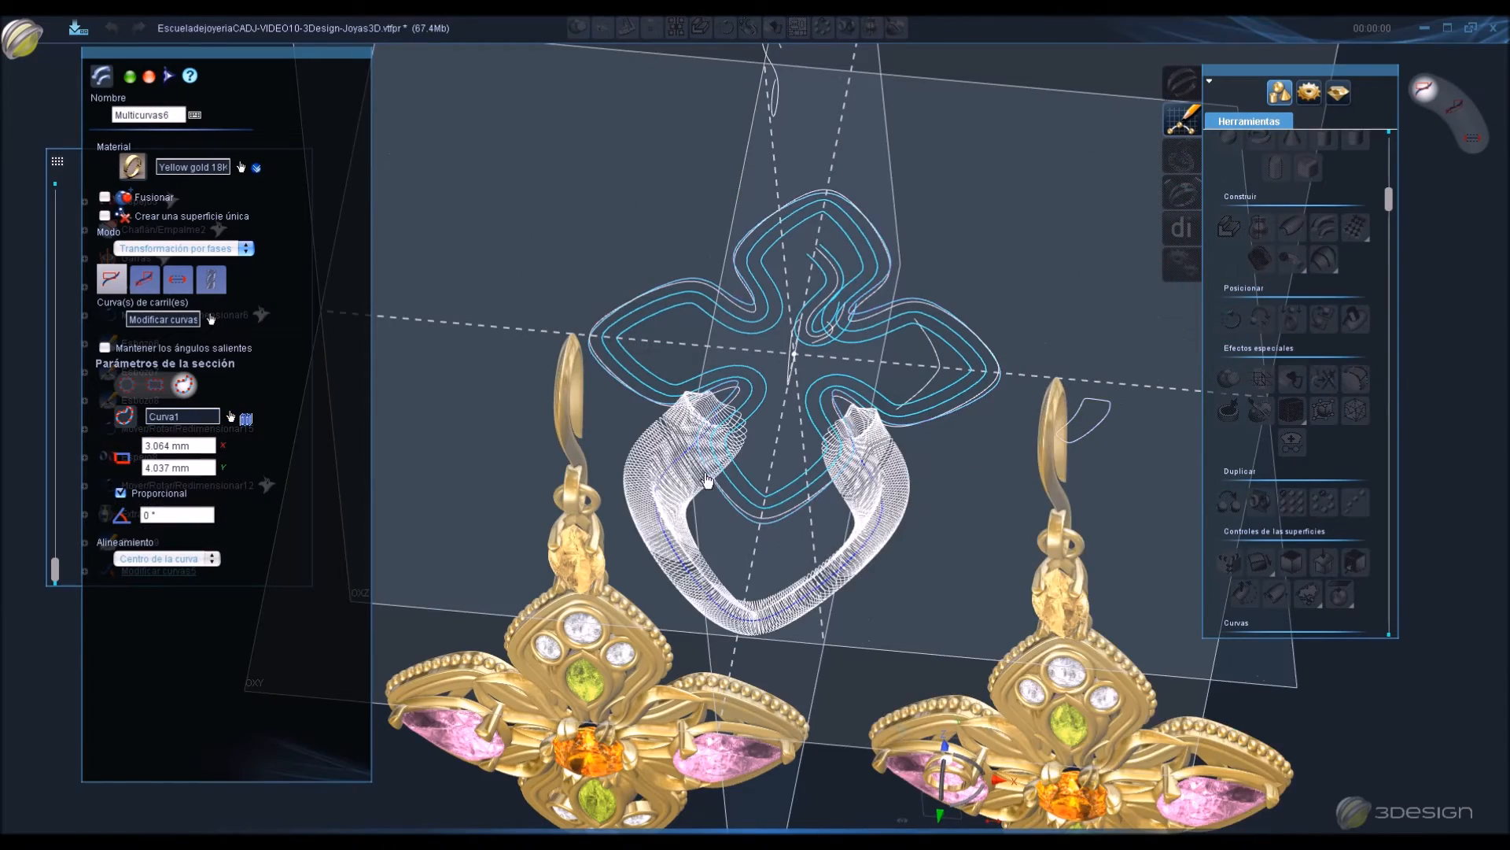
{"action": "scroll", "coordinate": [725, 479], "scroll_direction": "up", "scroll_amount": 3}
{"action": "middle_click_drag", "start_coordinate": [724, 479], "coordinate": [830, 543]}
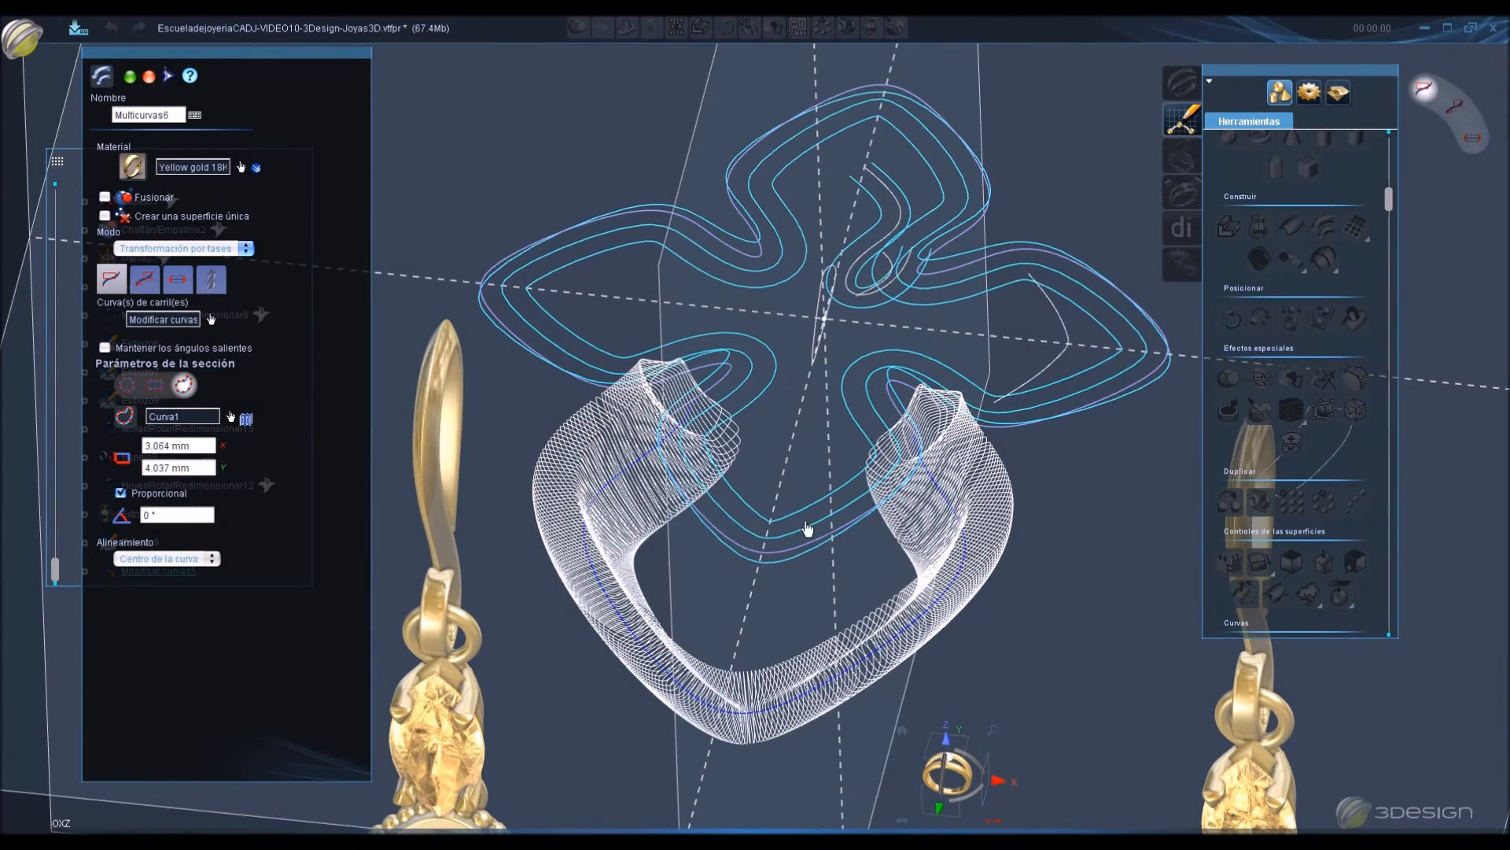
{"action": "key", "text": "Return"}
Reopen the petal's trimmed curve and move both trim points slightly outward from the notches, shortening the two ends of the swept petal.
{"action": "middle_click_drag", "start_coordinate": [664, 477], "coordinate": [625, 541]}
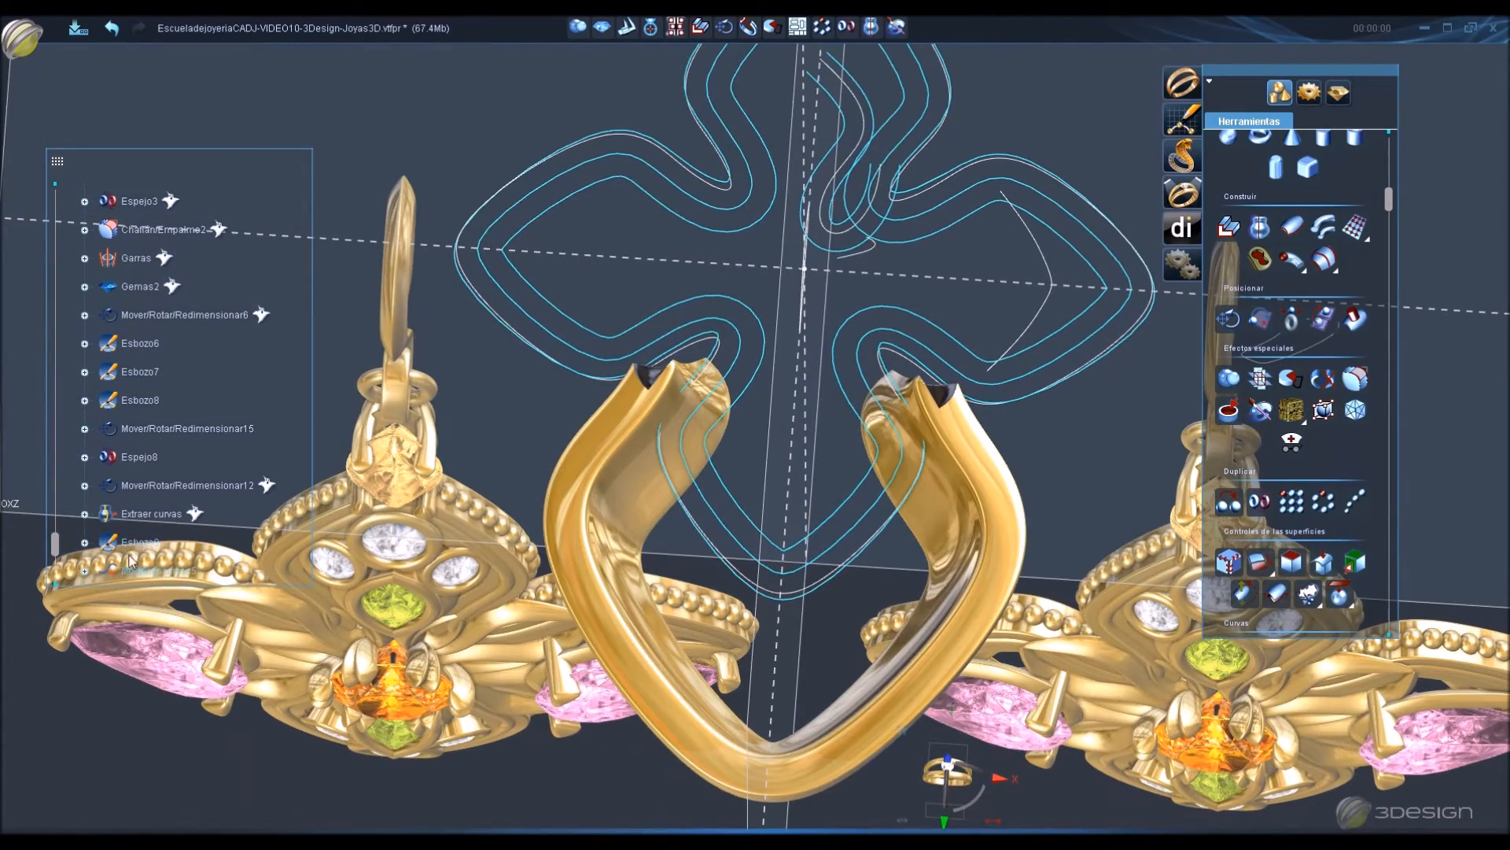
{"action": "scroll", "coordinate": [157, 519], "scroll_direction": "down", "scroll_amount": 1}
{"action": "double_click", "coordinate": [157, 543]}
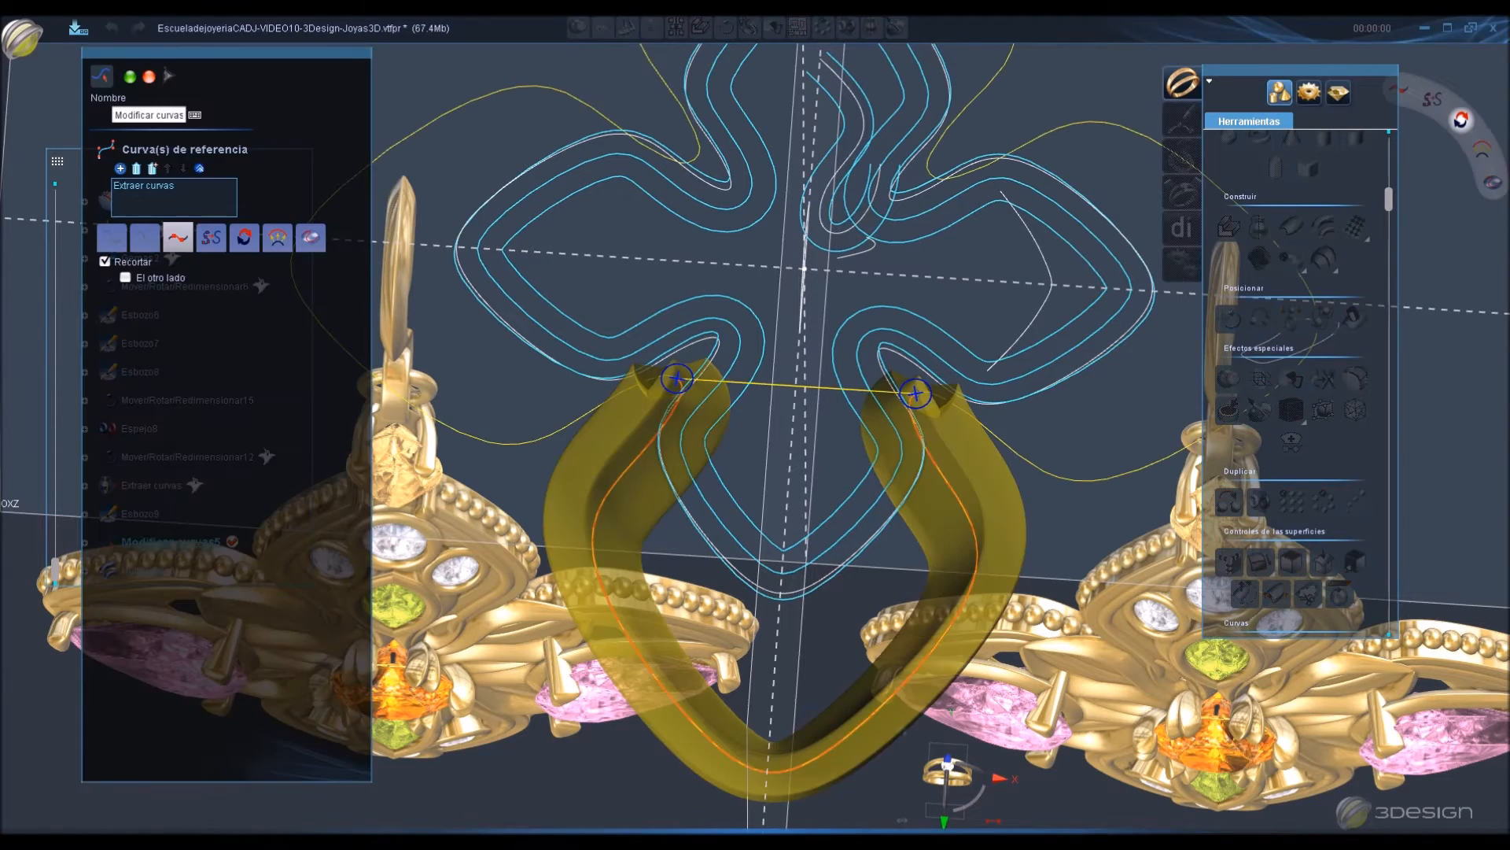
{"action": "left_click", "coordinate": [954, 764]}
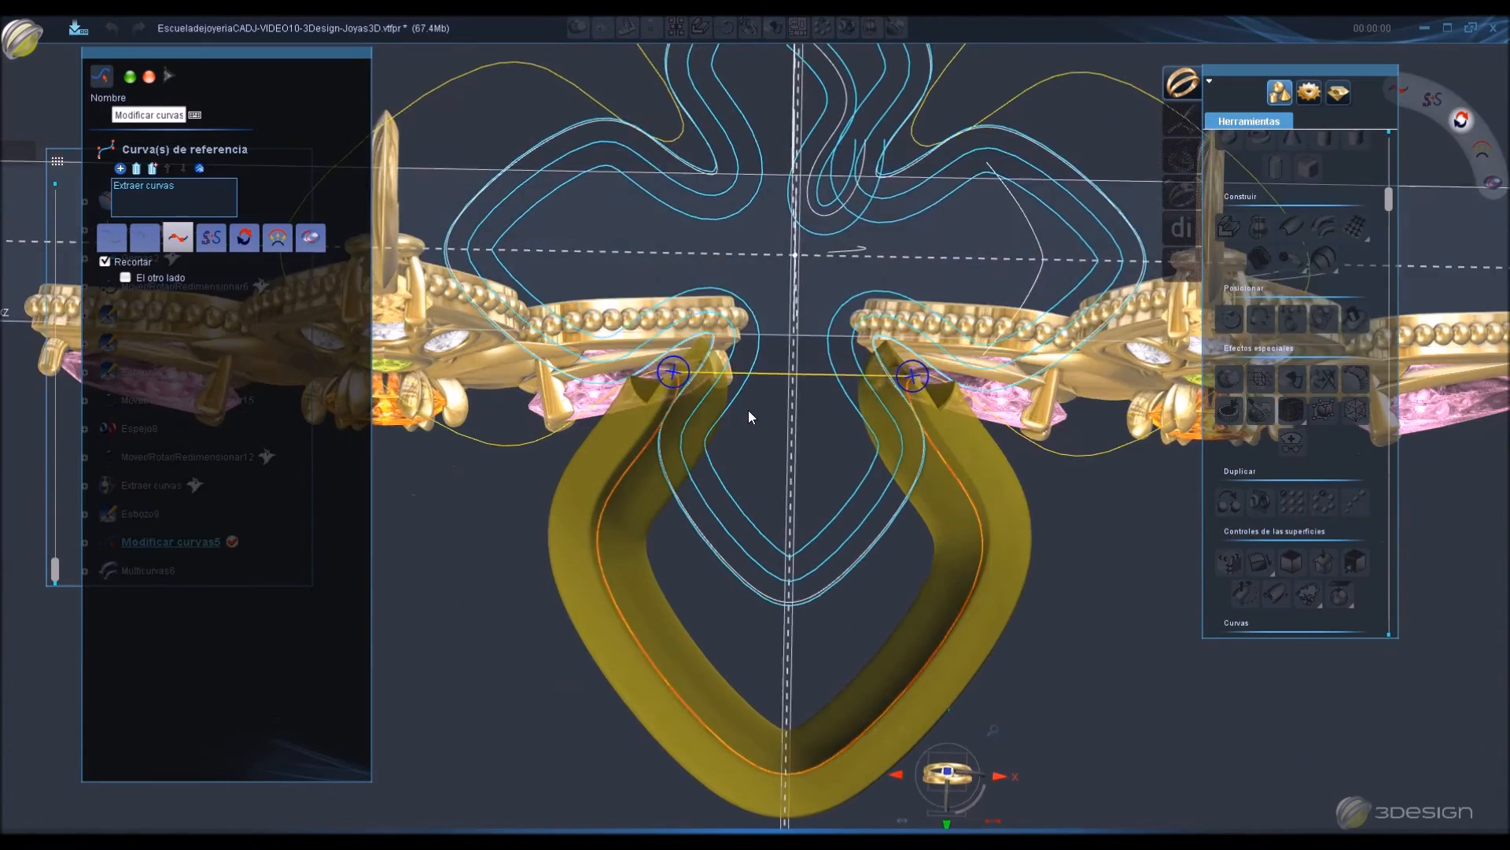
{"action": "scroll", "coordinate": [749, 381], "scroll_direction": "up", "scroll_amount": 5}
{"action": "left_click_drag", "start_coordinate": [590, 307], "coordinate": [599, 331]}
{"action": "left_click_drag", "start_coordinate": [1069, 311], "coordinate": [1057, 332]}
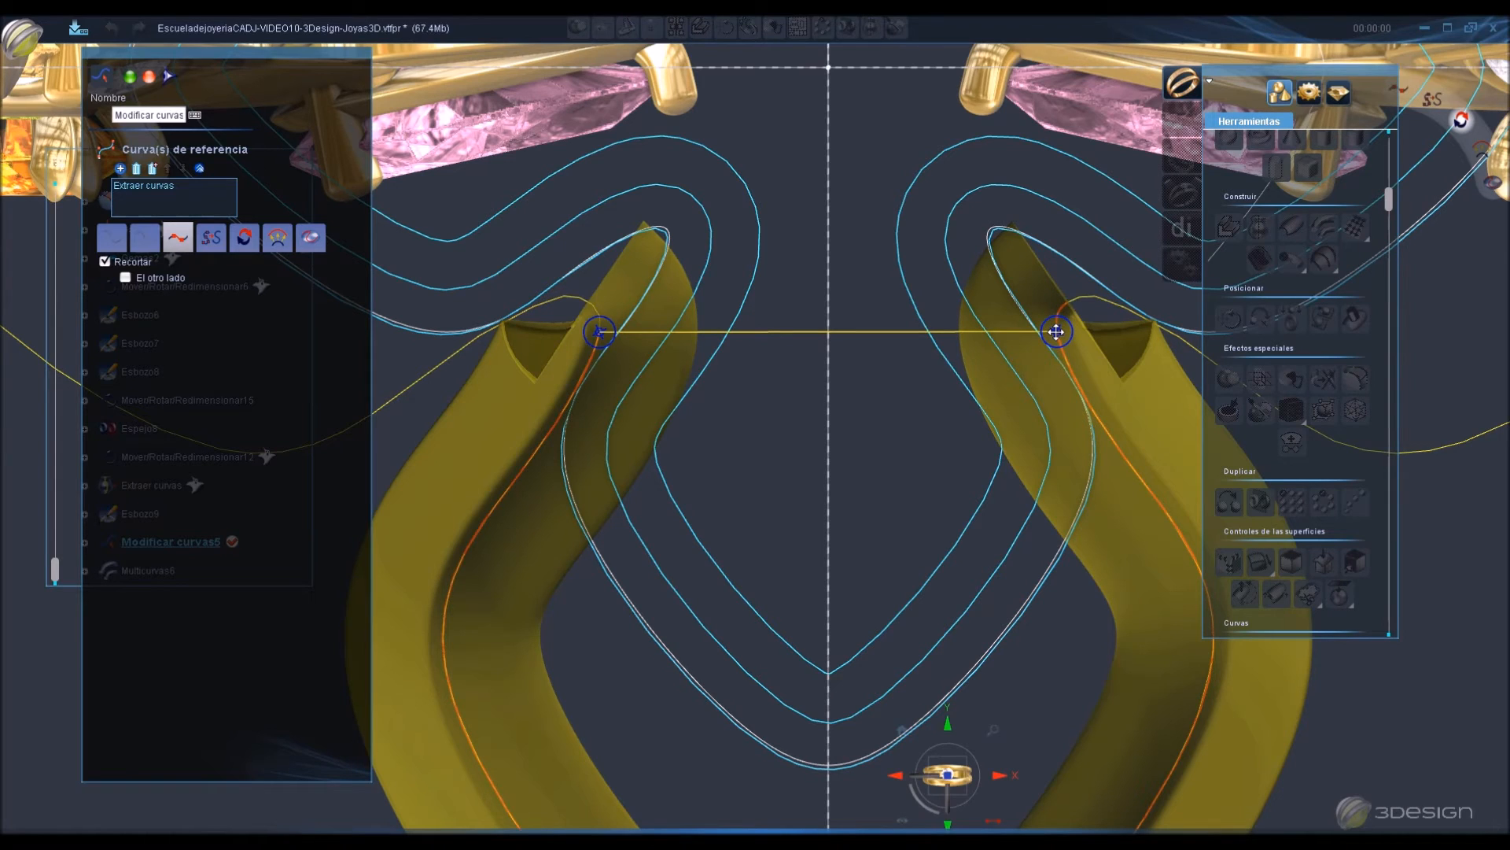
{"action": "right_click", "coordinate": [1015, 444]}
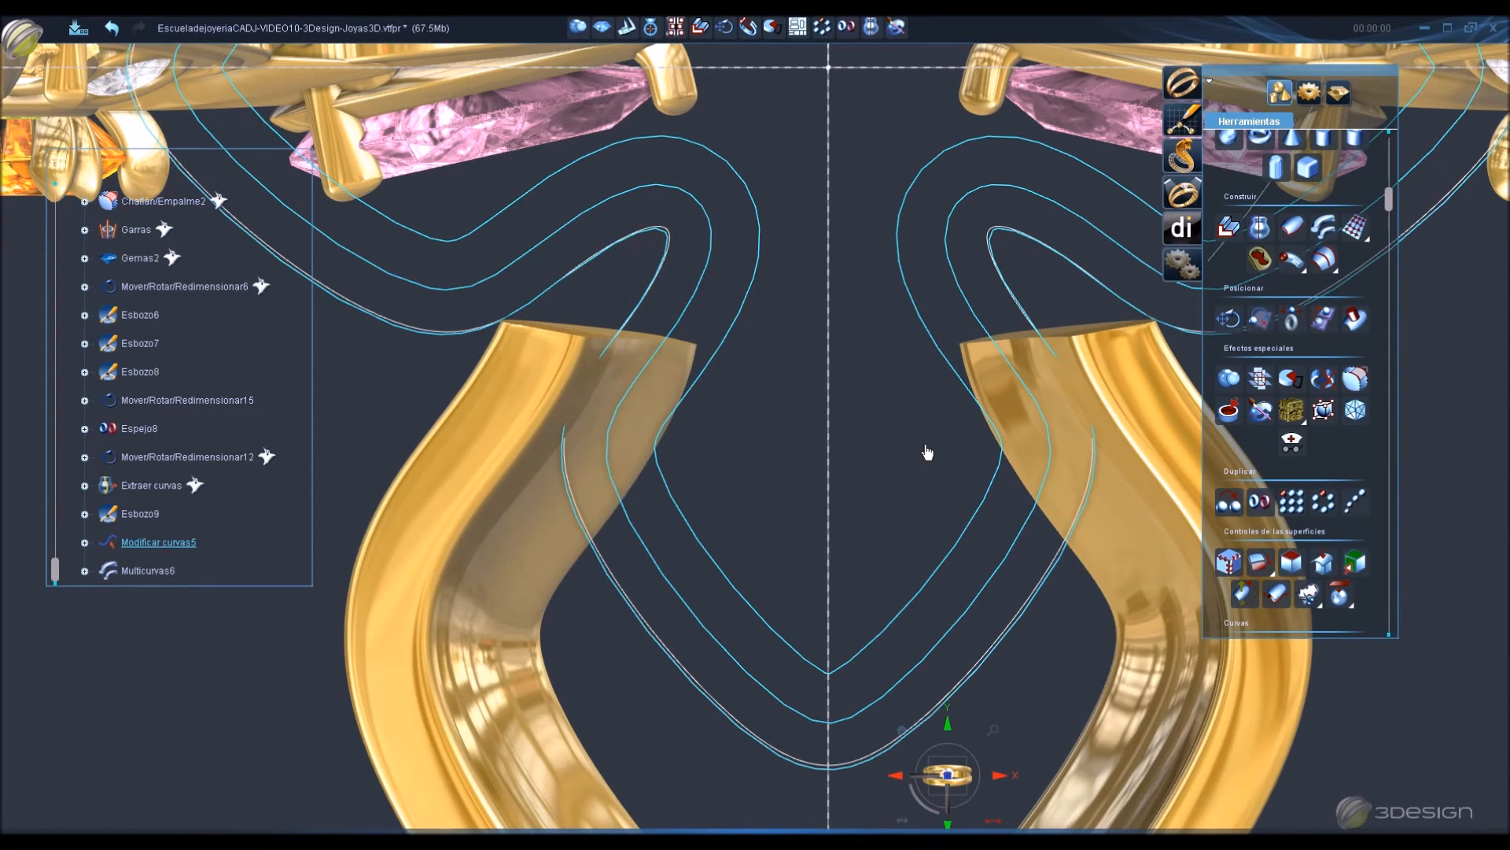
Try a circular duplication of the swept petal around the OZ axis with 4 copies over 360°.
{"action": "scroll", "coordinate": [928, 458], "scroll_direction": "down", "scroll_amount": 5}
{"action": "middle_click_drag", "start_coordinate": [928, 459], "coordinate": [800, 321]}
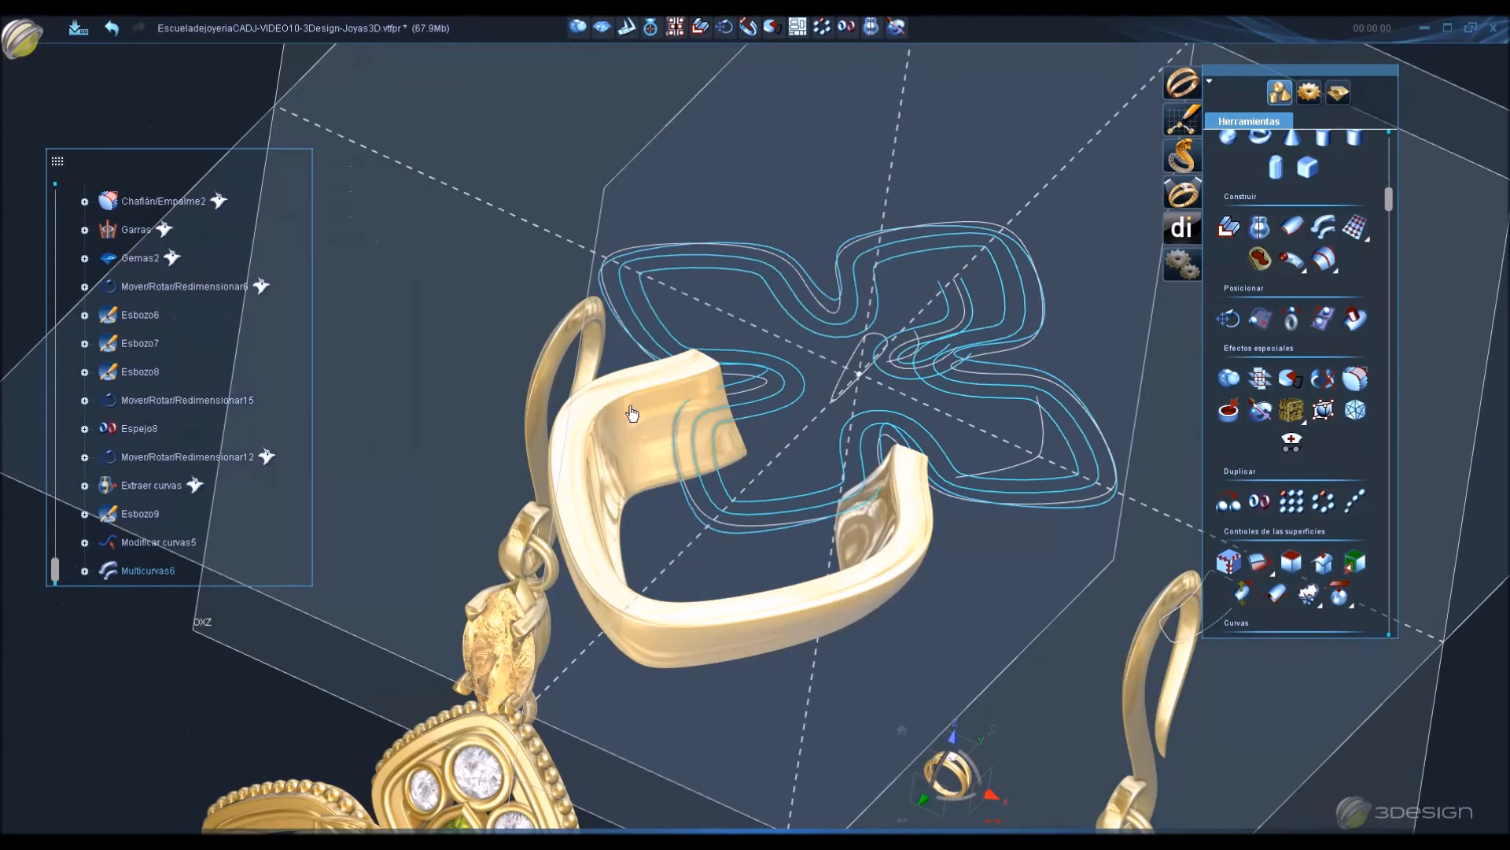
{"action": "left_click", "coordinate": [630, 408]}
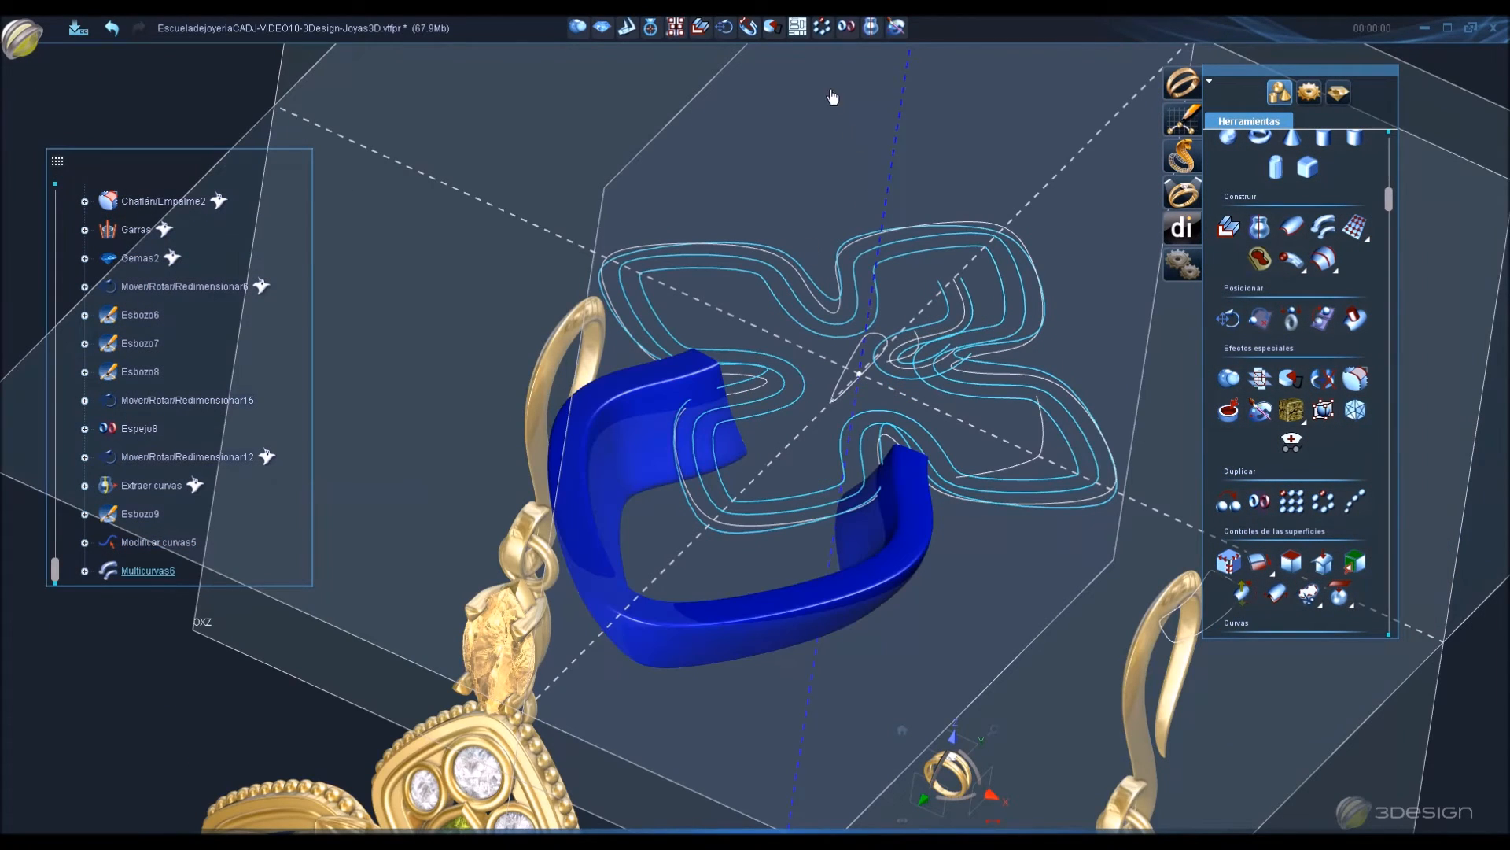
{"action": "left_click", "coordinate": [822, 27]}
{"action": "double_click", "coordinate": [174, 363]}
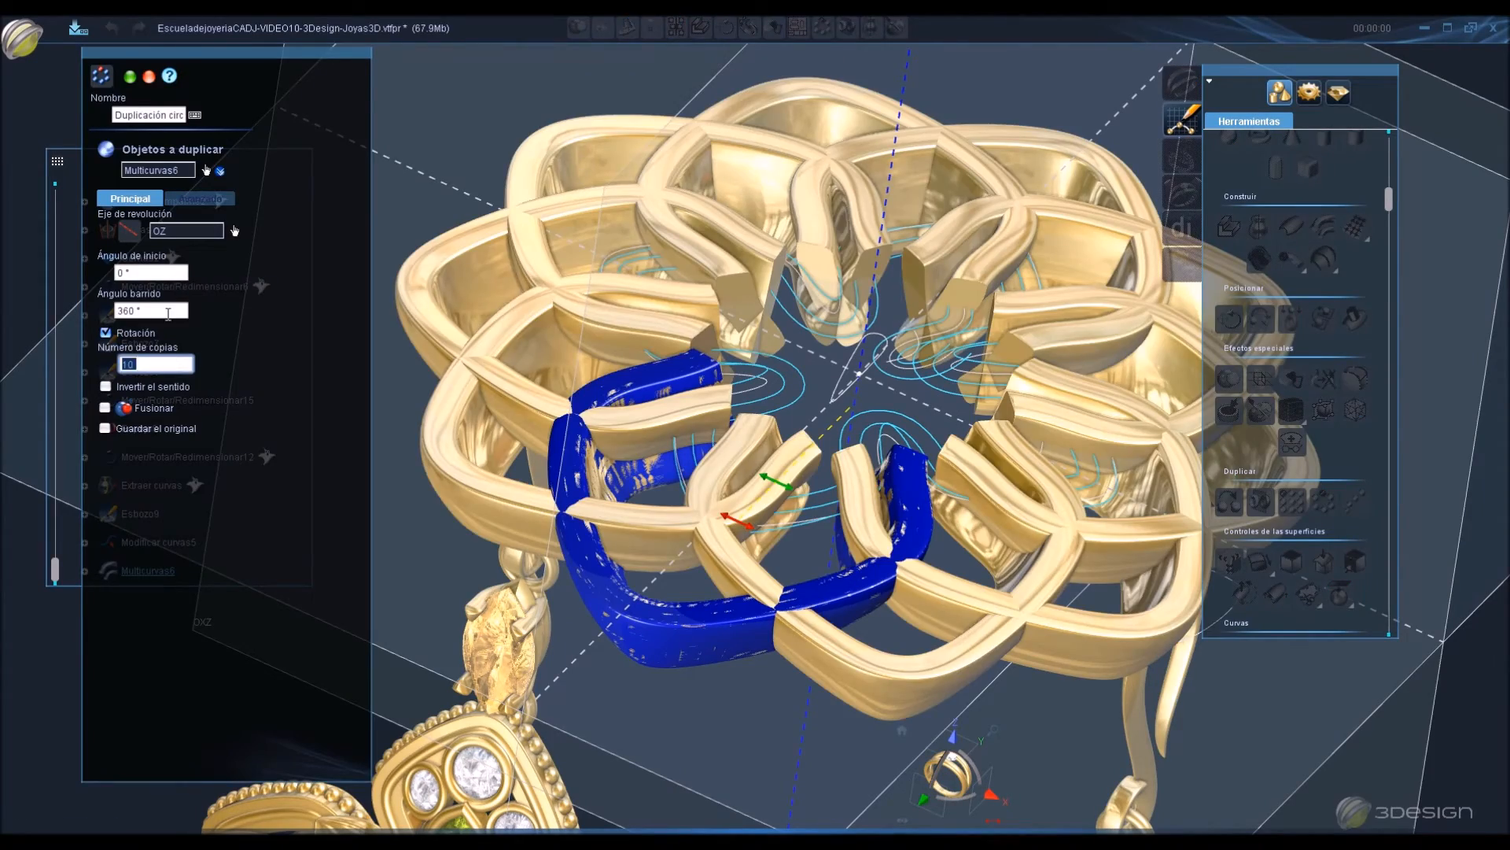
{"action": "type", "text": "4"}
{"action": "key", "text": "Tab"}
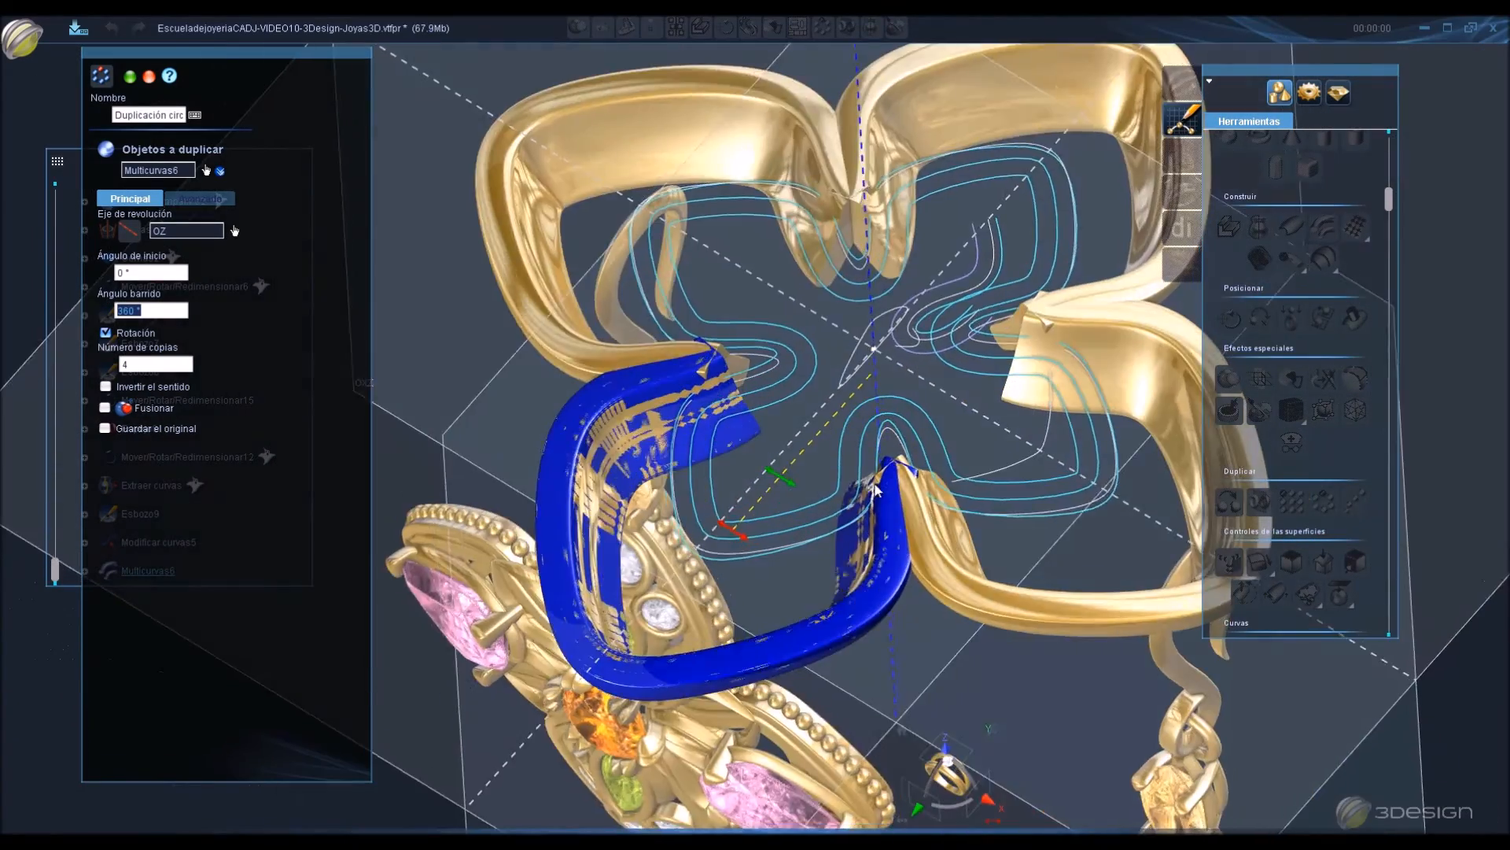
{"action": "middle_click_drag", "start_coordinate": [875, 489], "coordinate": [880, 407]}
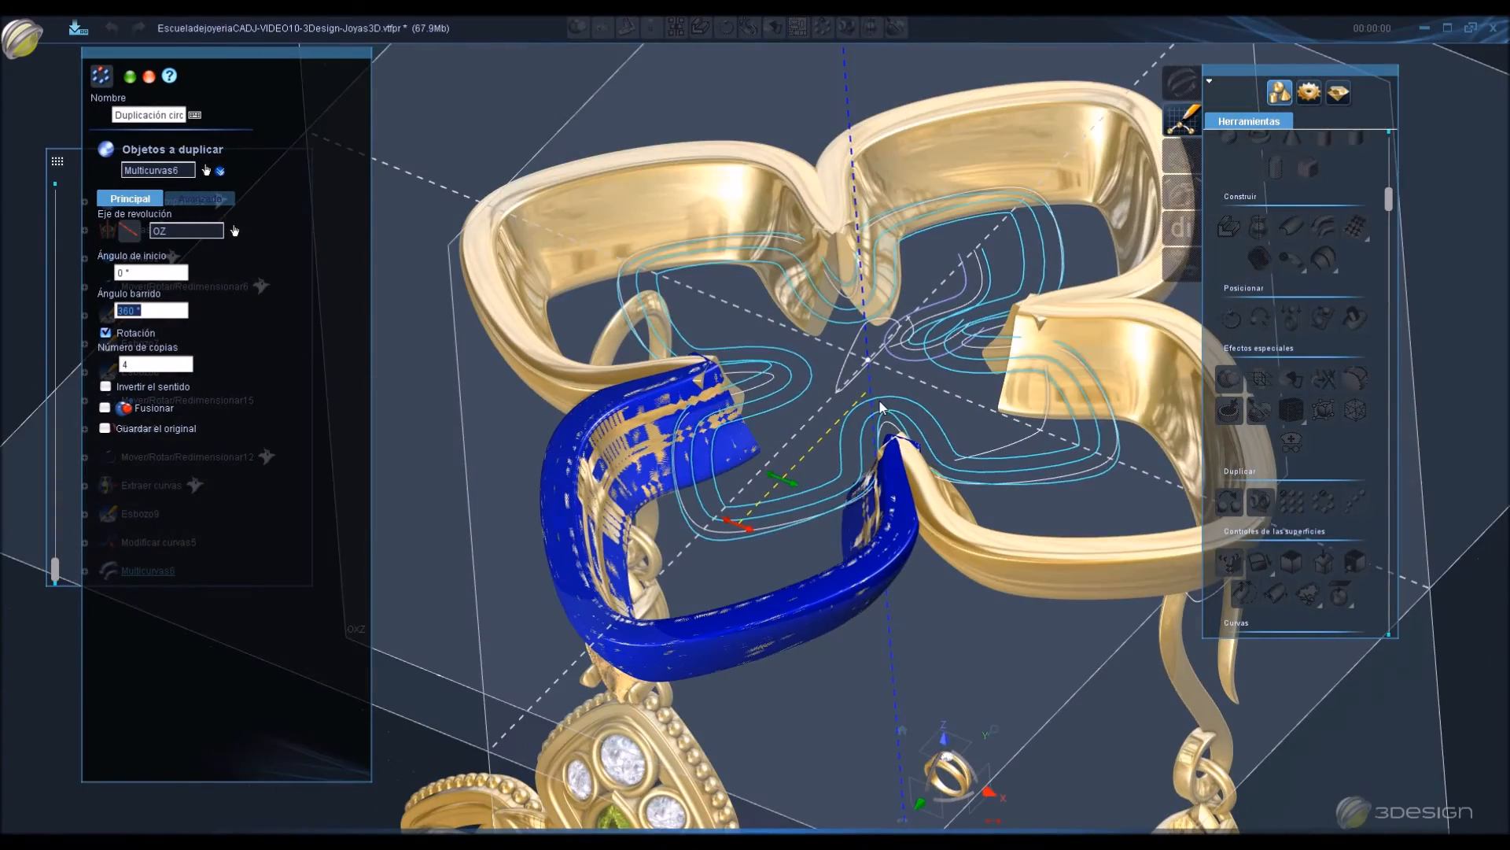
{"action": "left_click", "coordinate": [148, 75]}
Save the jewellery design file.
{"action": "key", "text": "ctrl+s"}
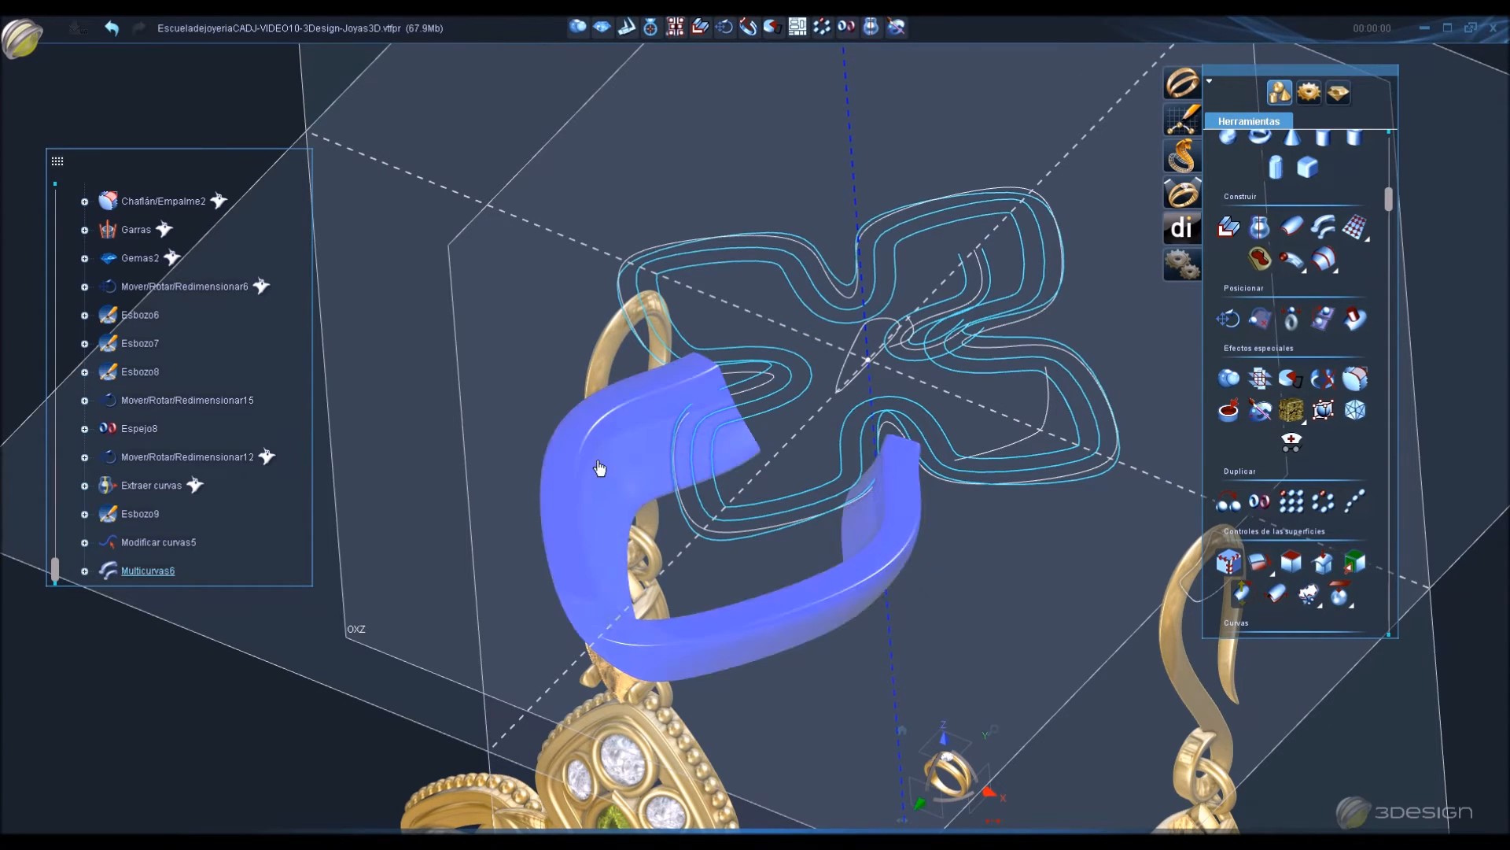
{"action": "scroll", "coordinate": [1238, 461], "scroll_direction": "down", "scroll_amount": 5}
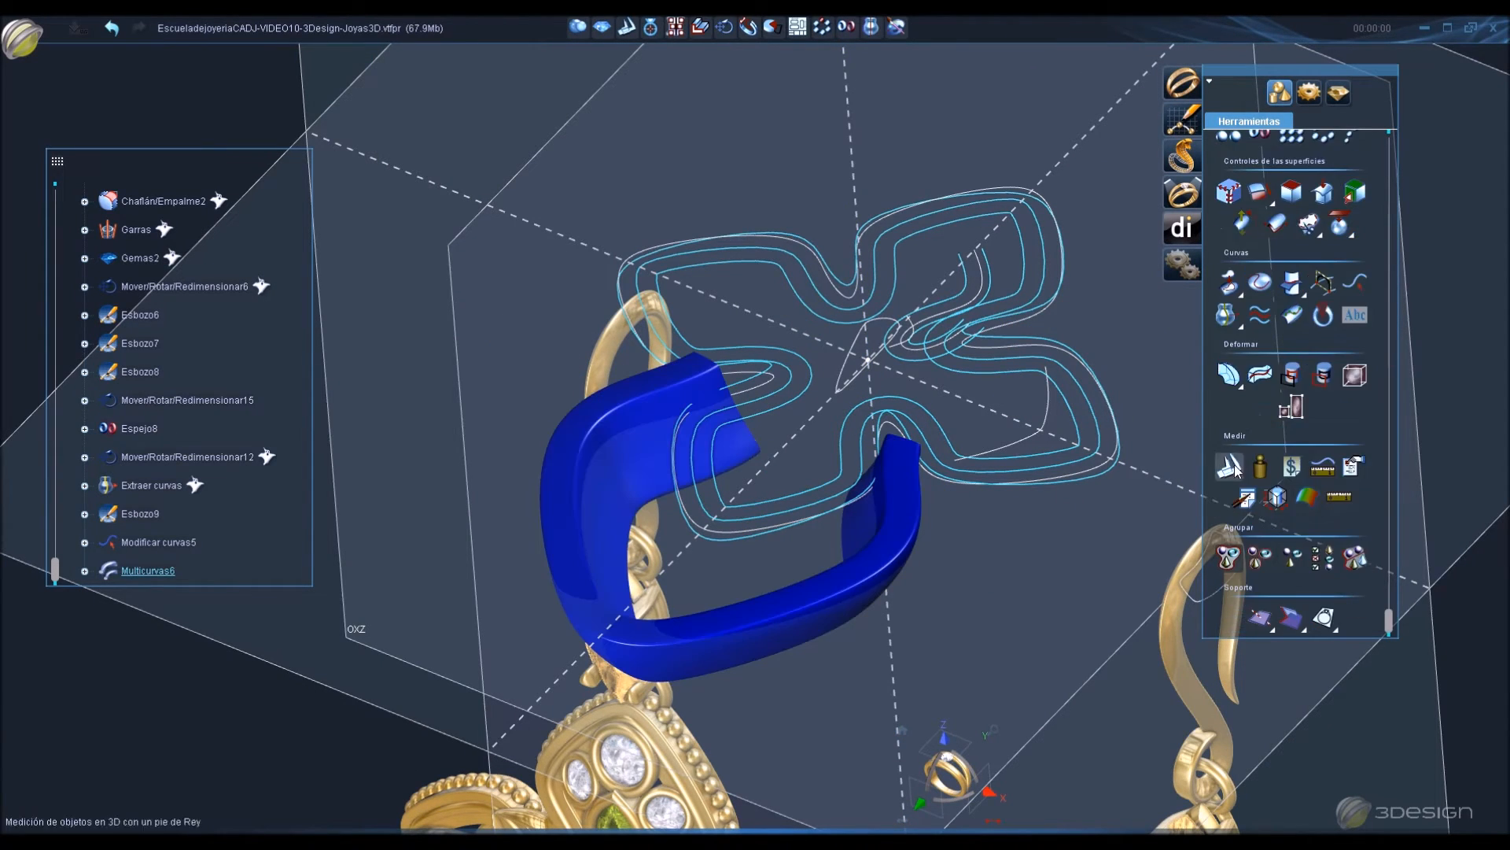
Extract the outer rim edge of the blue multi-curve sweep as a separate curve.
{"action": "left_click", "coordinate": [1229, 314]}
{"action": "middle_click_drag", "start_coordinate": [639, 556], "coordinate": [782, 347]}
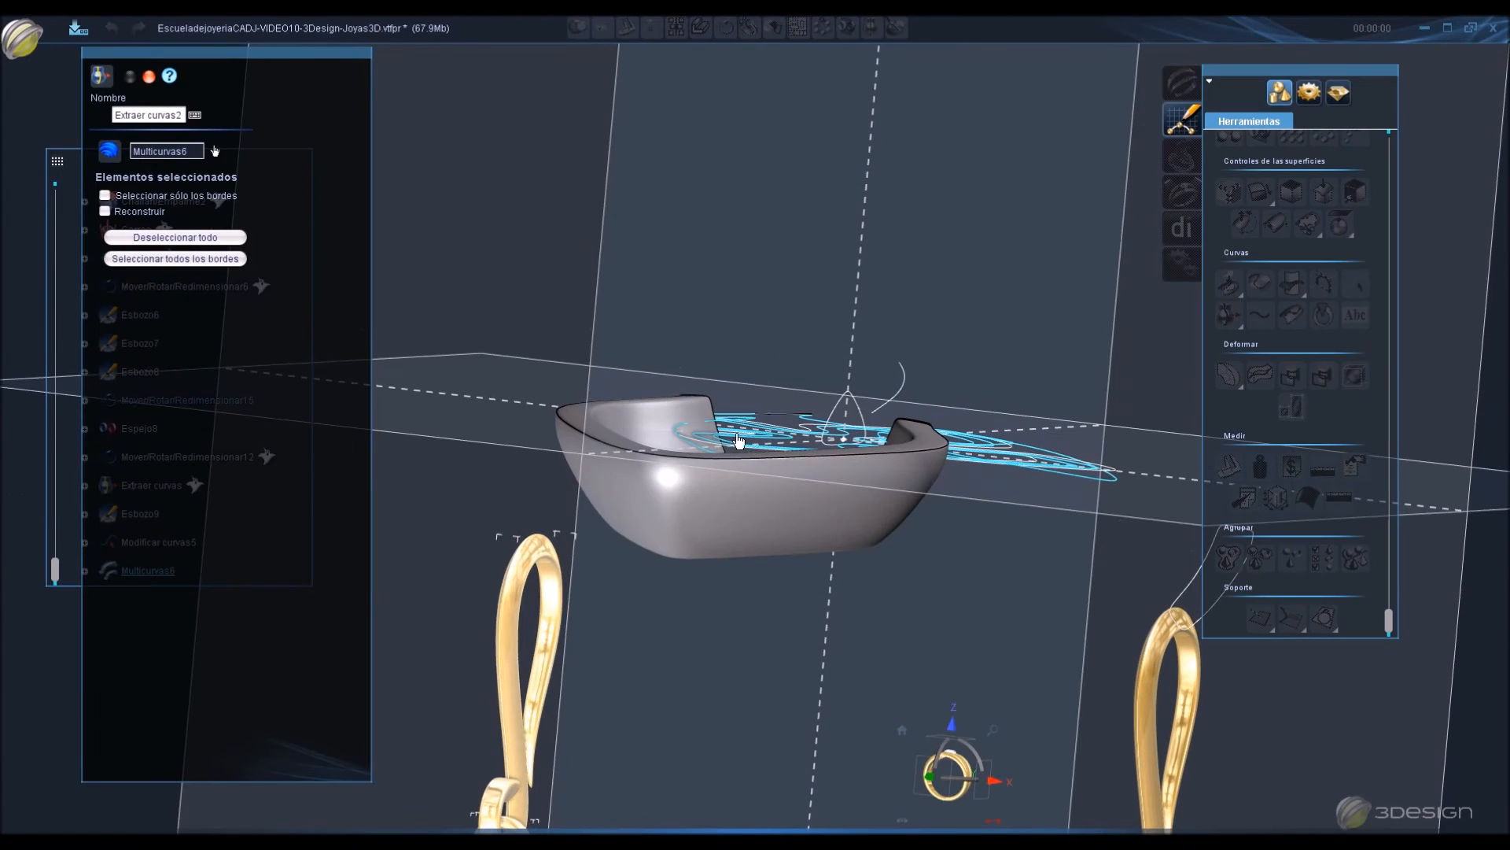
{"action": "left_click", "coordinate": [762, 461]}
{"action": "middle_click_drag", "start_coordinate": [686, 358], "coordinate": [767, 360]}
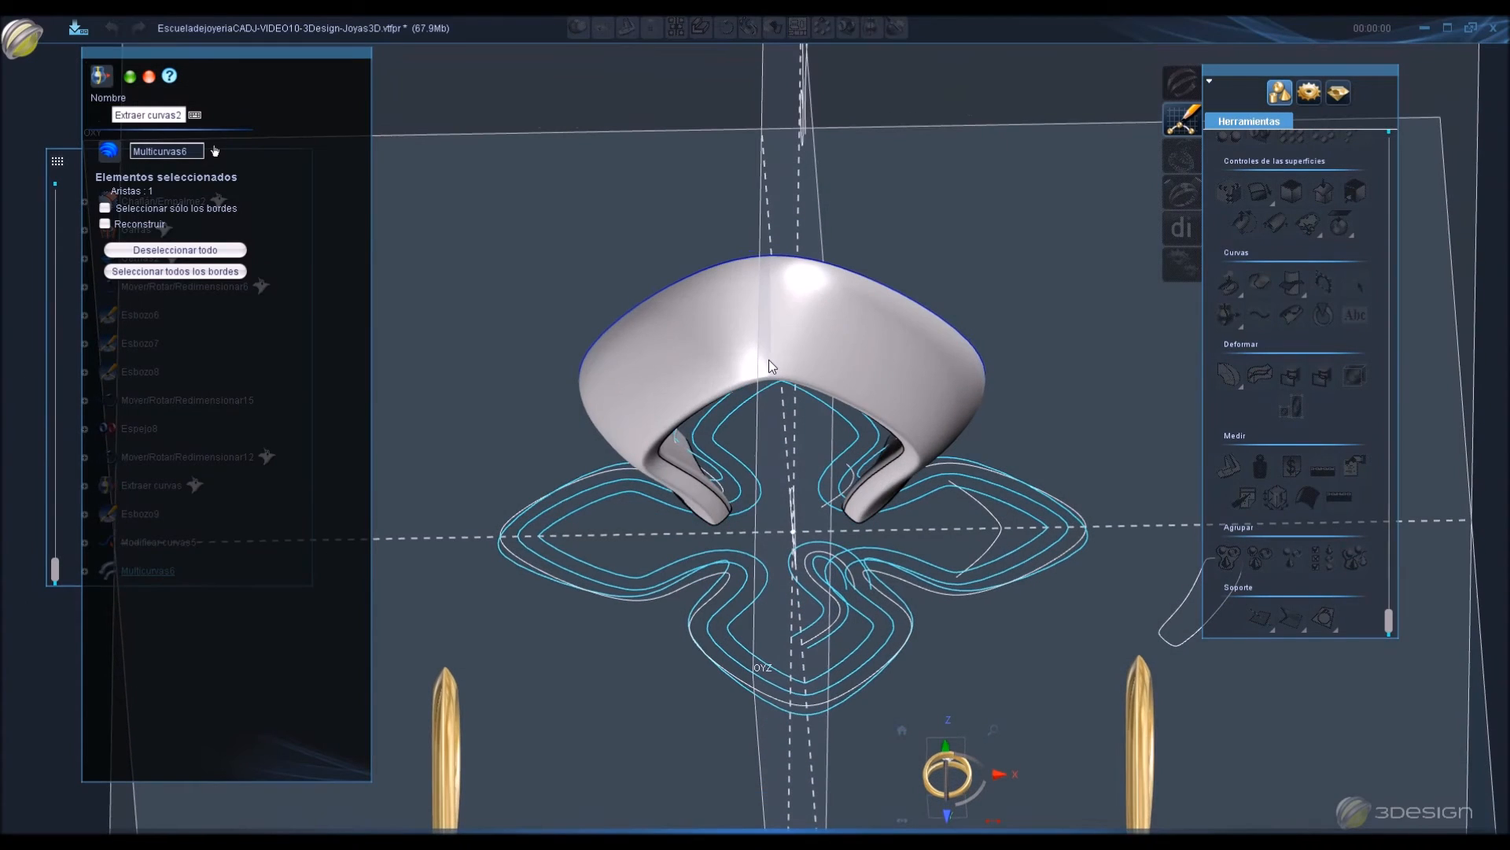
{"action": "key", "text": "Return"}
Extract the inner edge of the same multi-curve sweep as a second separate curve.
{"action": "left_click", "coordinate": [911, 358]}
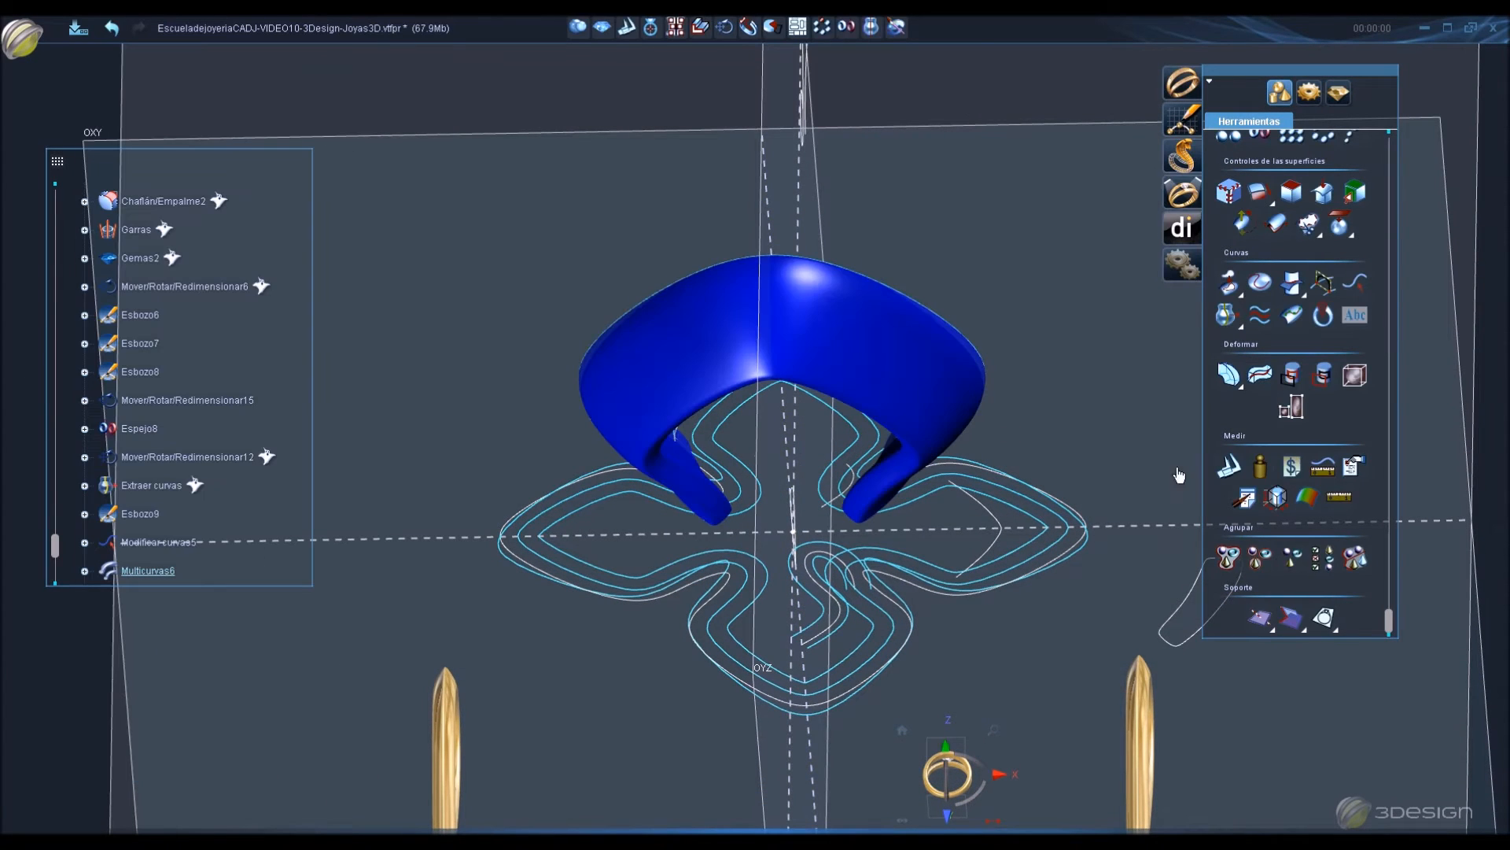
{"action": "left_click", "coordinate": [1229, 316]}
{"action": "middle_click_drag", "start_coordinate": [976, 476], "coordinate": [640, 334]}
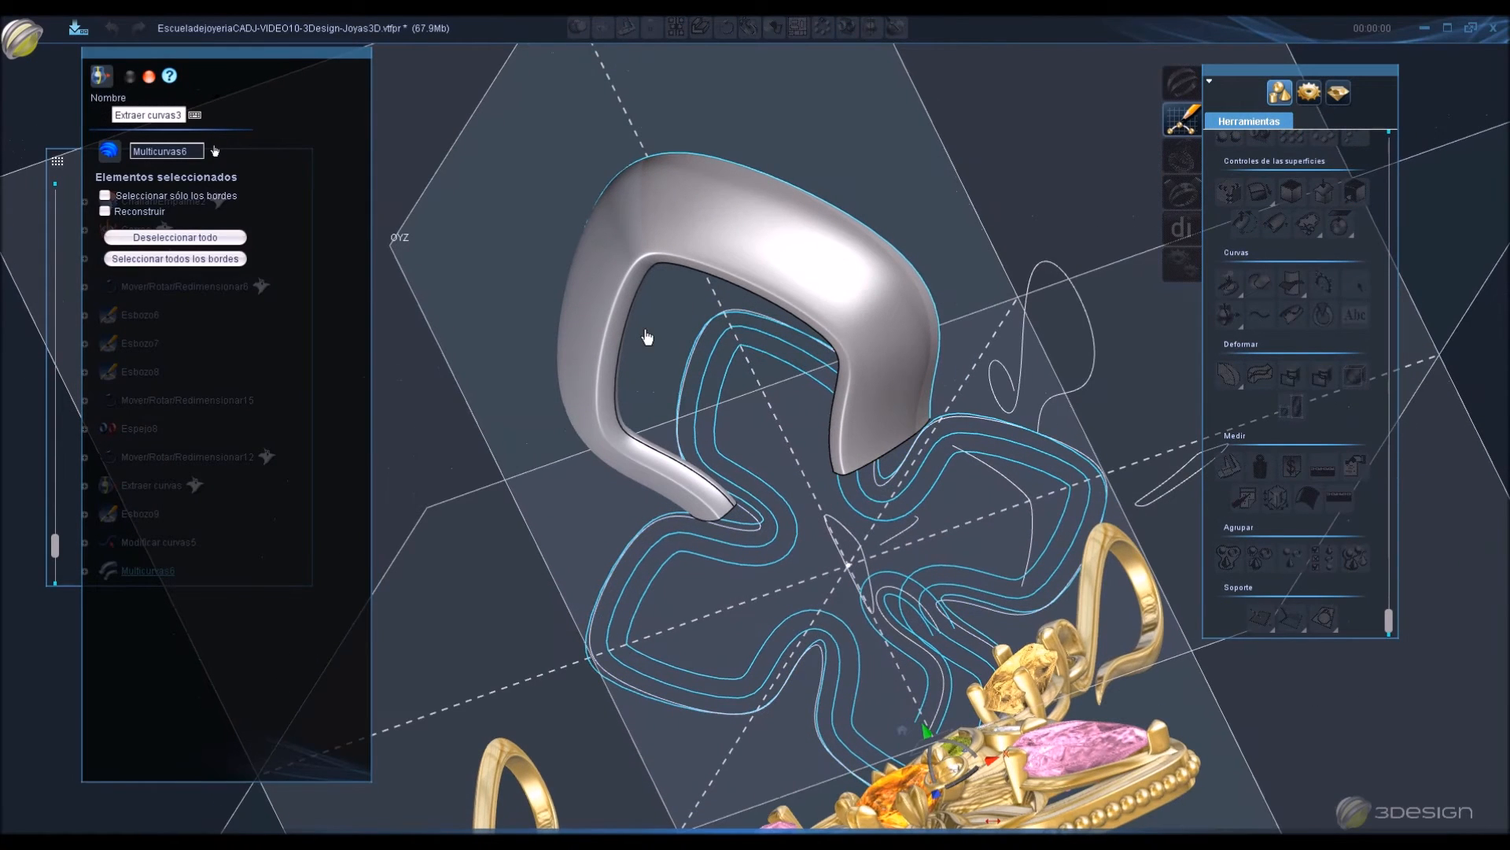
{"action": "left_click", "coordinate": [634, 333]}
{"action": "key", "text": "Return"}
Hide the Multicurvas6 sweep and the Modificar curvas5 curve, leaving the two extracted edge curves.
{"action": "right_click", "coordinate": [761, 225]}
{"action": "left_click", "coordinate": [795, 268]}
{"action": "middle_click_drag", "start_coordinate": [730, 266], "coordinate": [753, 380]}
{"action": "middle_click_drag", "start_coordinate": [802, 545], "coordinate": [983, 521]}
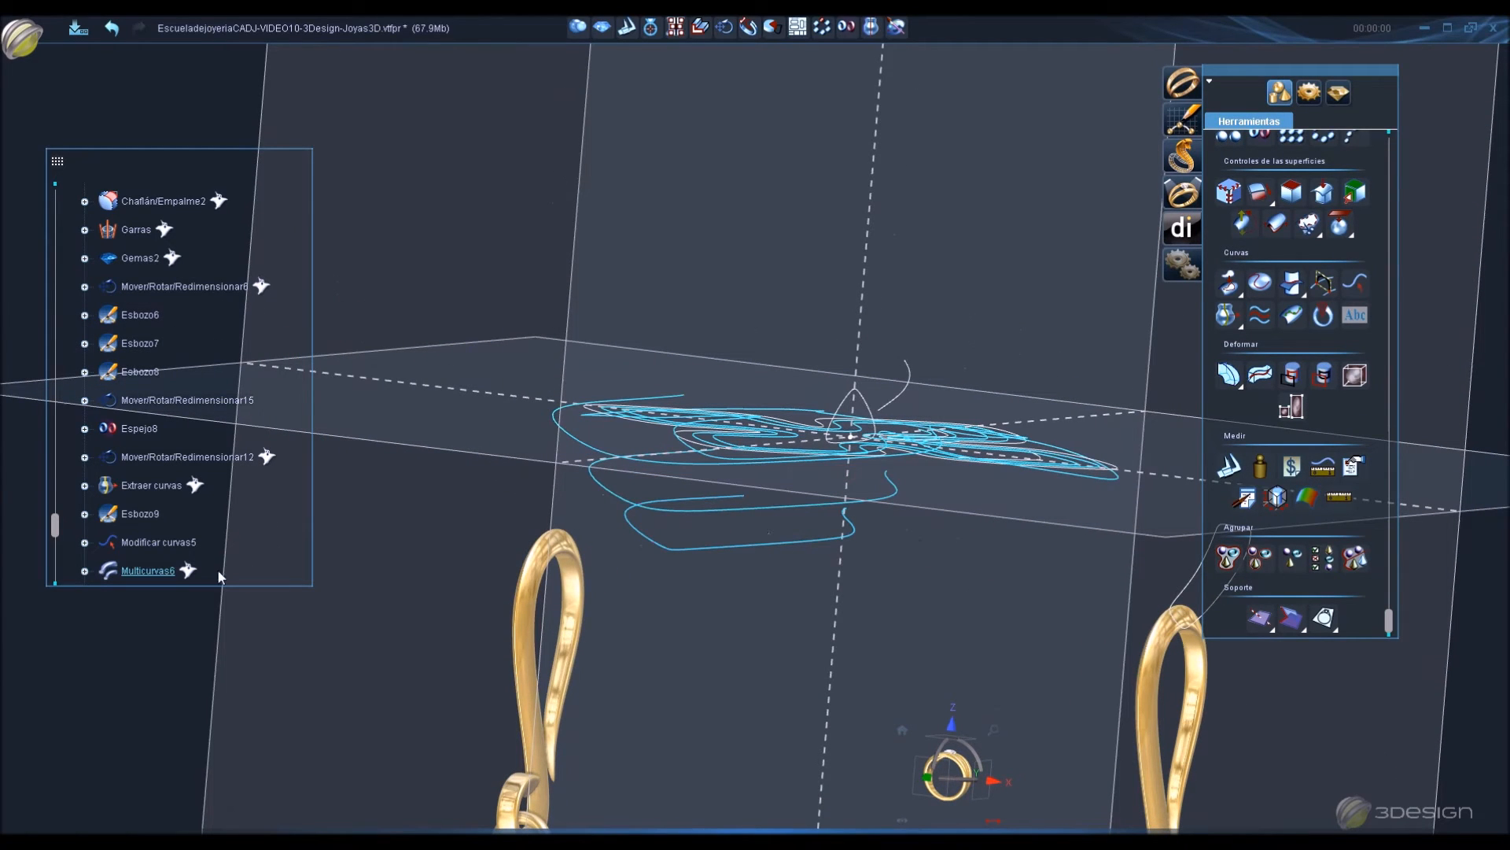
{"action": "scroll", "coordinate": [154, 555], "scroll_direction": "down", "scroll_amount": 1}
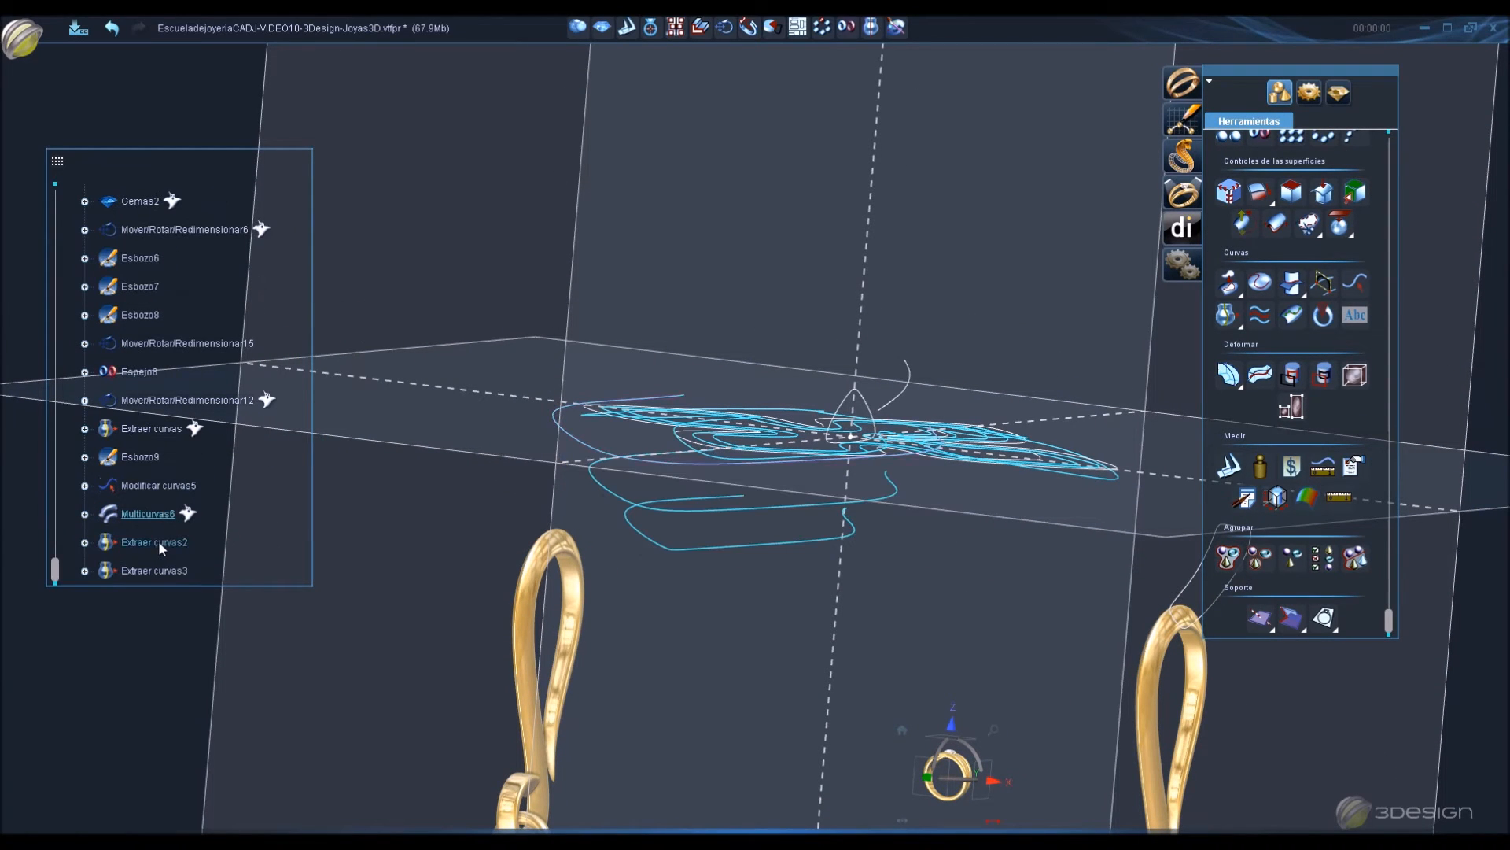
{"action": "right_click", "coordinate": [608, 494]}
{"action": "left_click", "coordinate": [644, 532]}
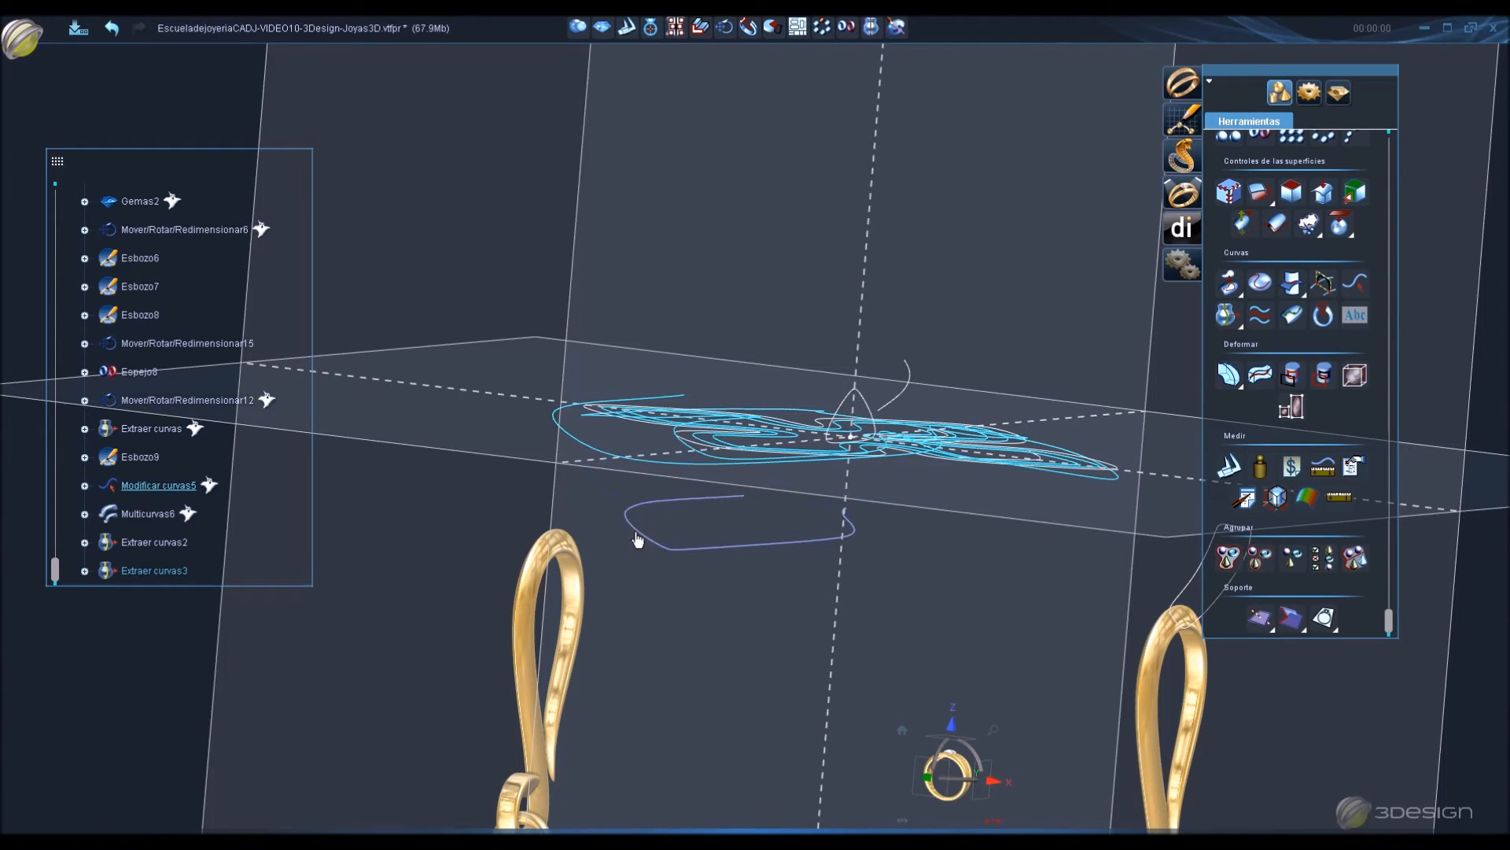
Show the jewel body Mover/Rotar/Redimensionar12 again and save the file.
{"action": "right_click", "coordinate": [179, 396]}
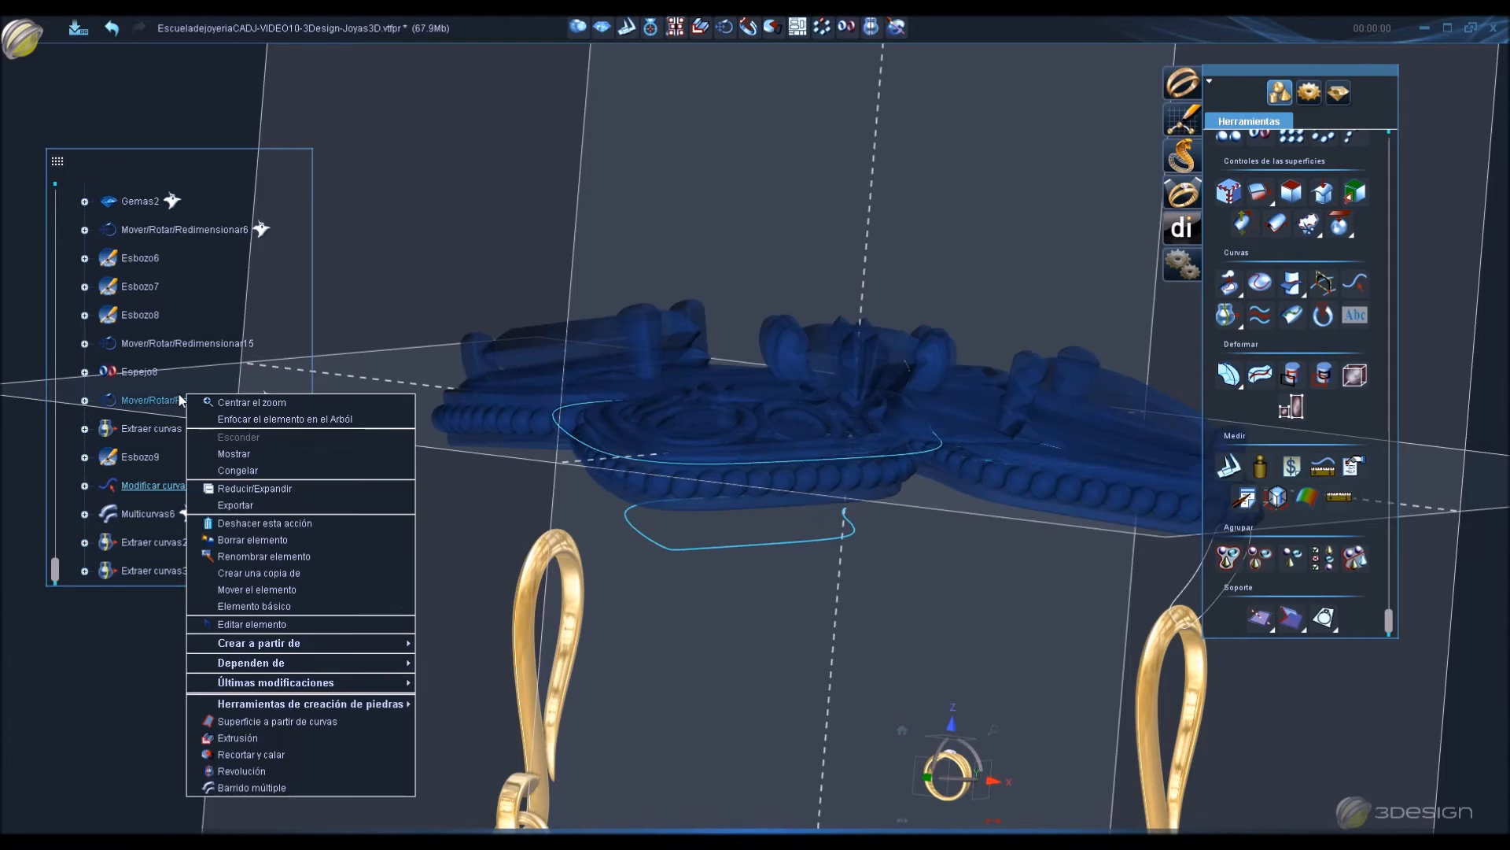
{"action": "left_click", "coordinate": [233, 454]}
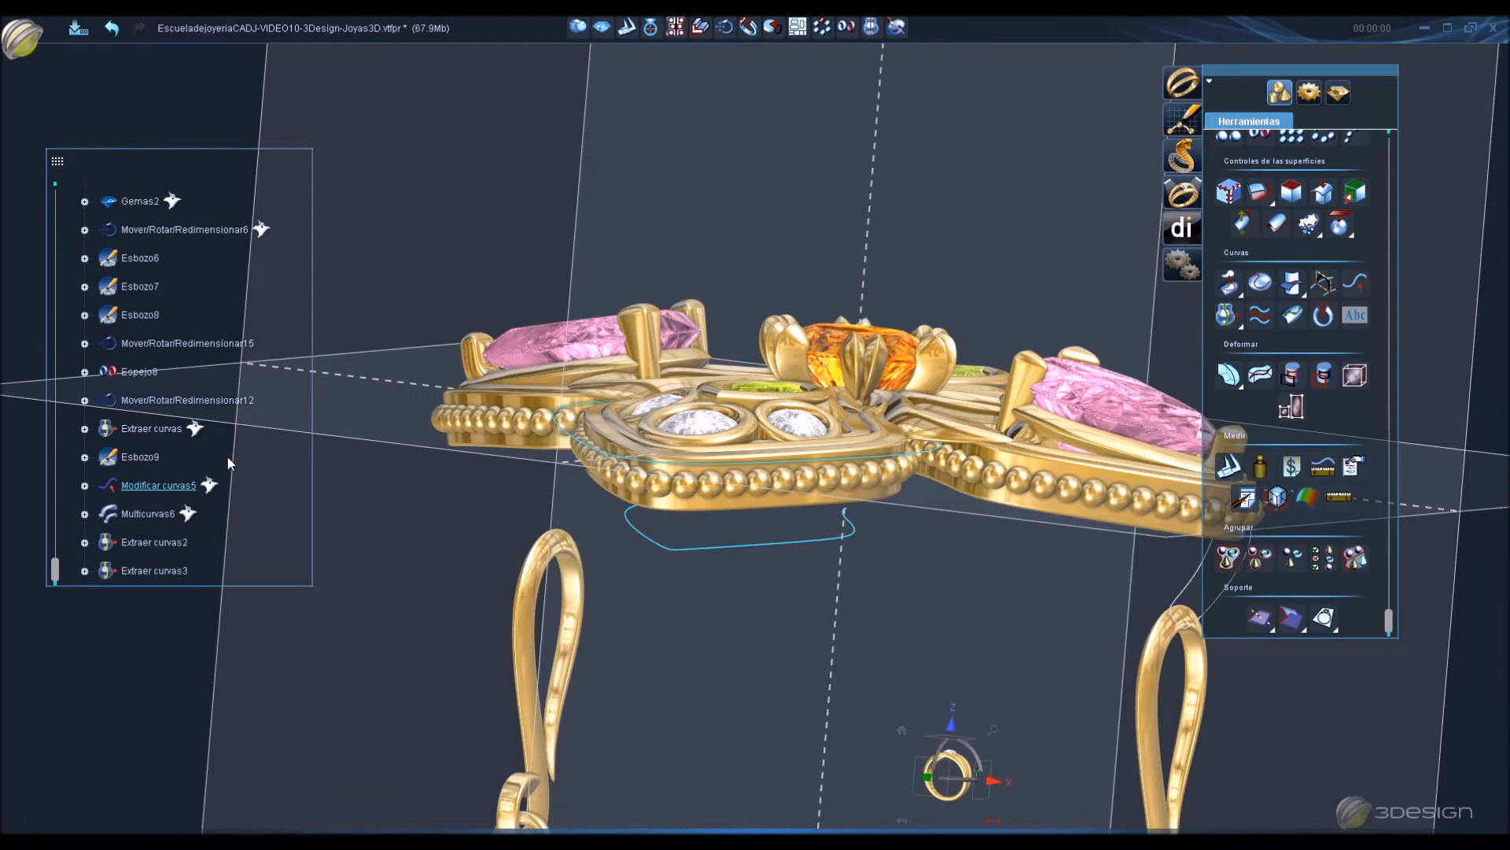
{"action": "middle_click_drag", "start_coordinate": [767, 539], "coordinate": [189, 621]}
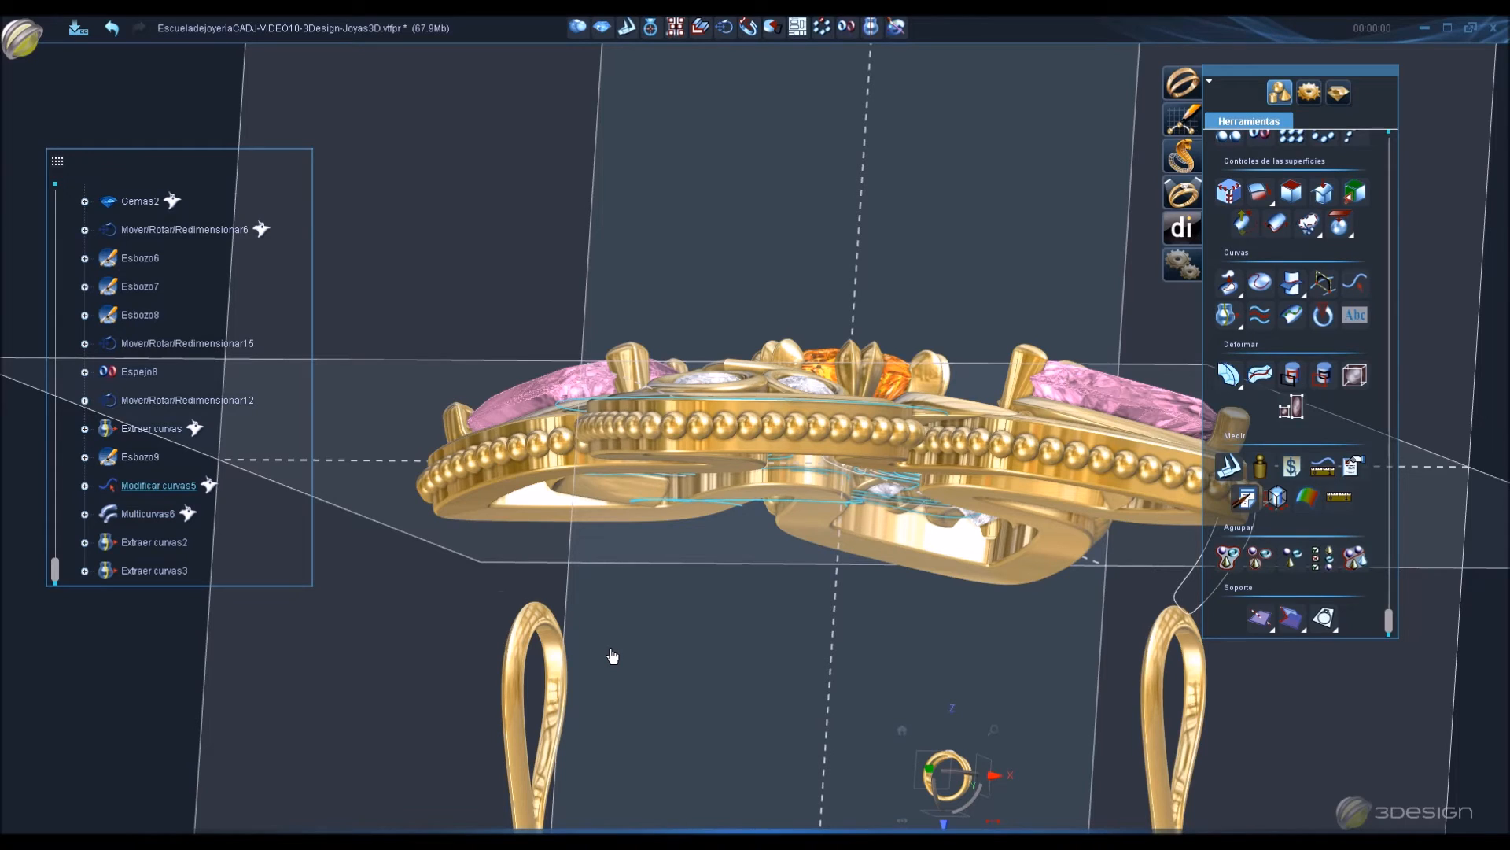
{"action": "key", "text": "ctrl+s"}
Extrude the closed profile curve between the flower's rim and the earring hook to both sides in yellow gold.
{"action": "middle_click_drag", "start_coordinate": [1021, 289], "coordinate": [1015, 540]}
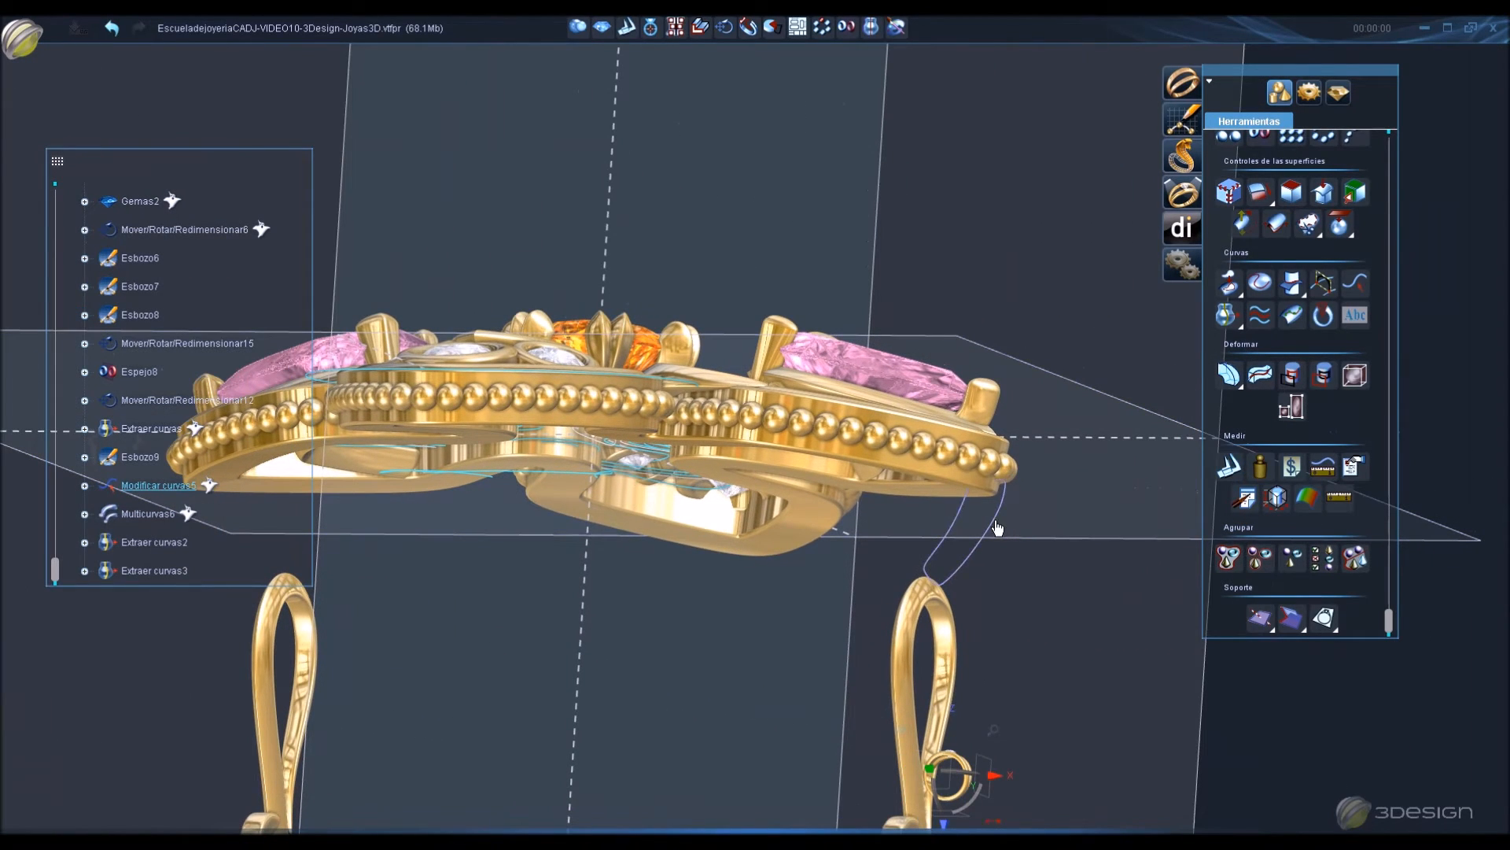
{"action": "left_click", "coordinate": [1338, 92]}
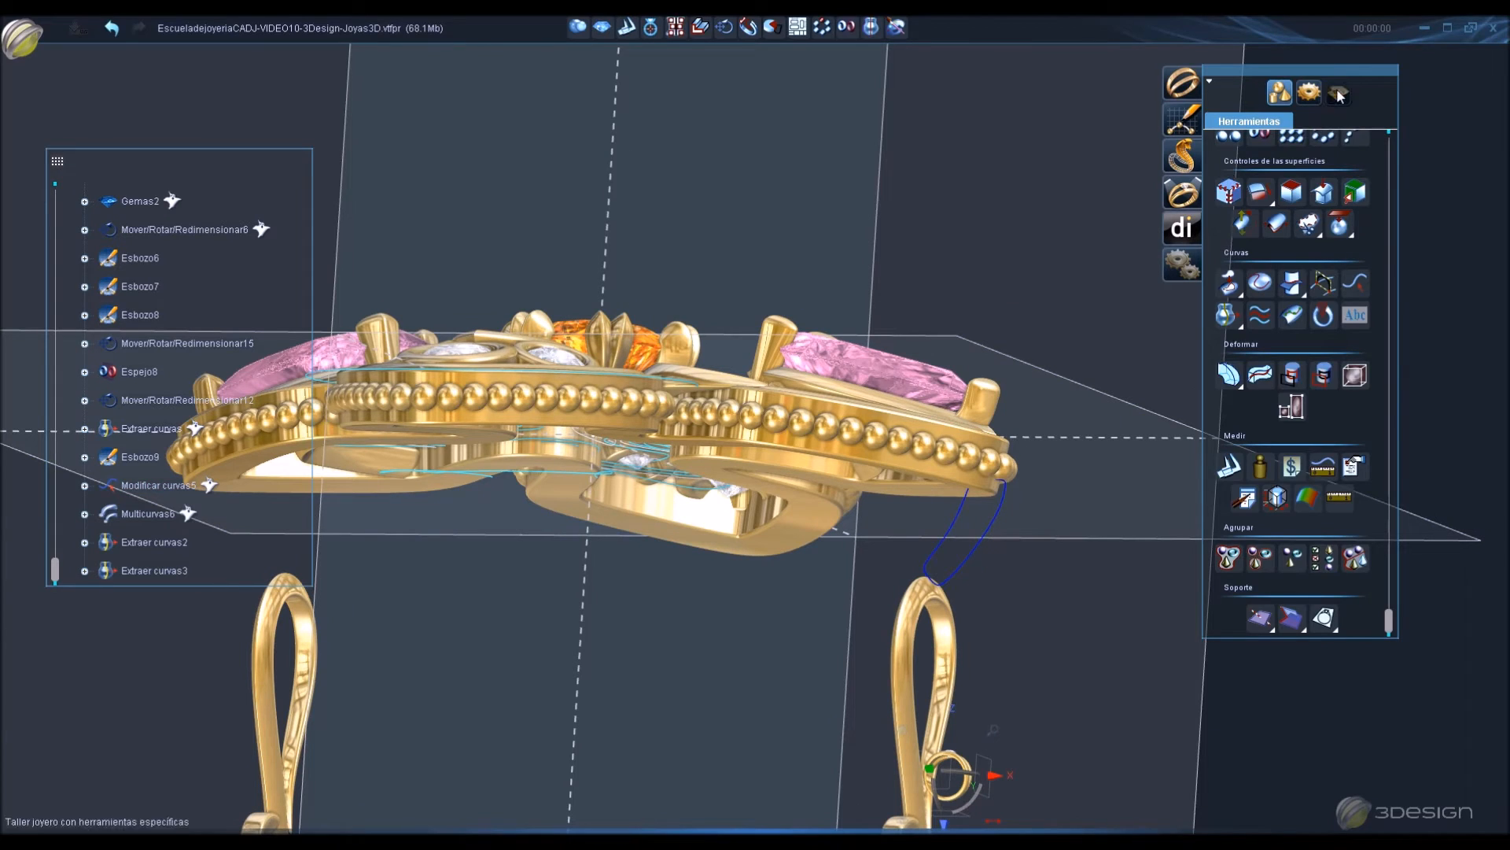
{"action": "left_click", "coordinate": [1280, 94]}
{"action": "left_click", "coordinate": [1228, 275]}
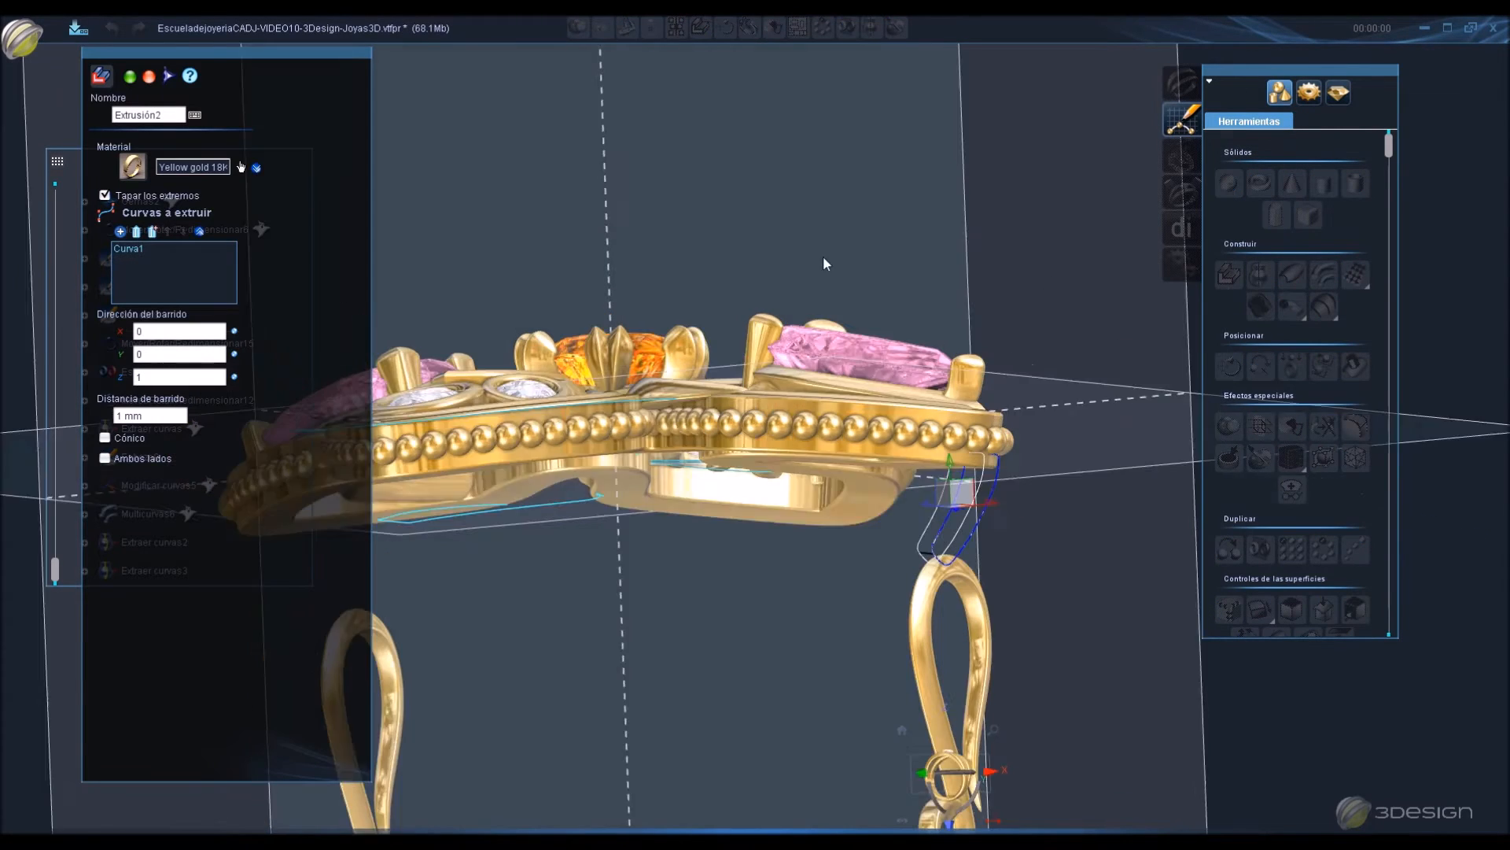
{"action": "left_click", "coordinate": [174, 419]}
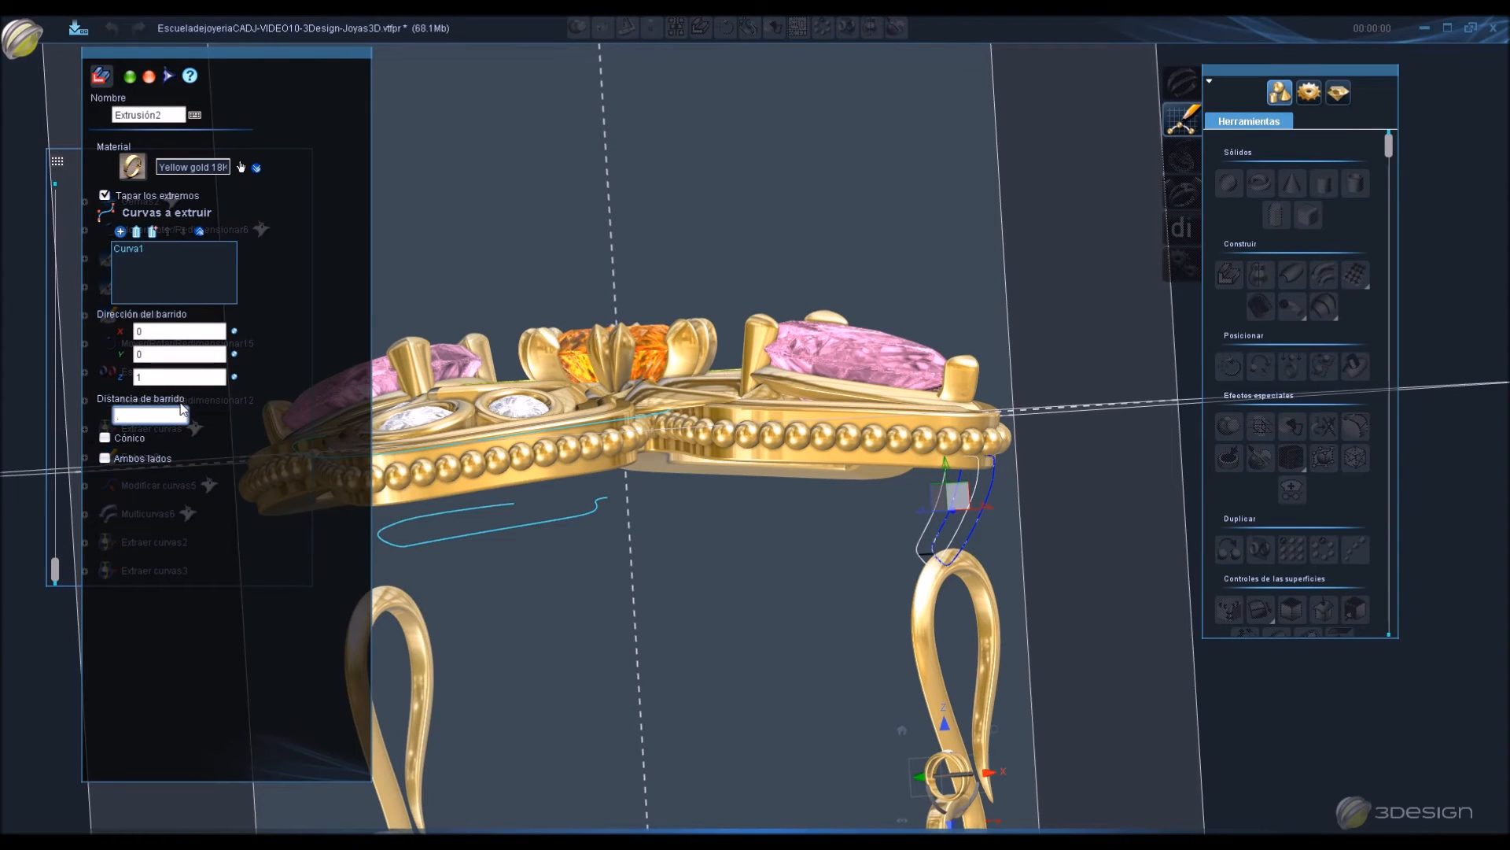
{"action": "left_click", "coordinate": [106, 457]}
{"action": "right_click", "coordinate": [990, 572]}
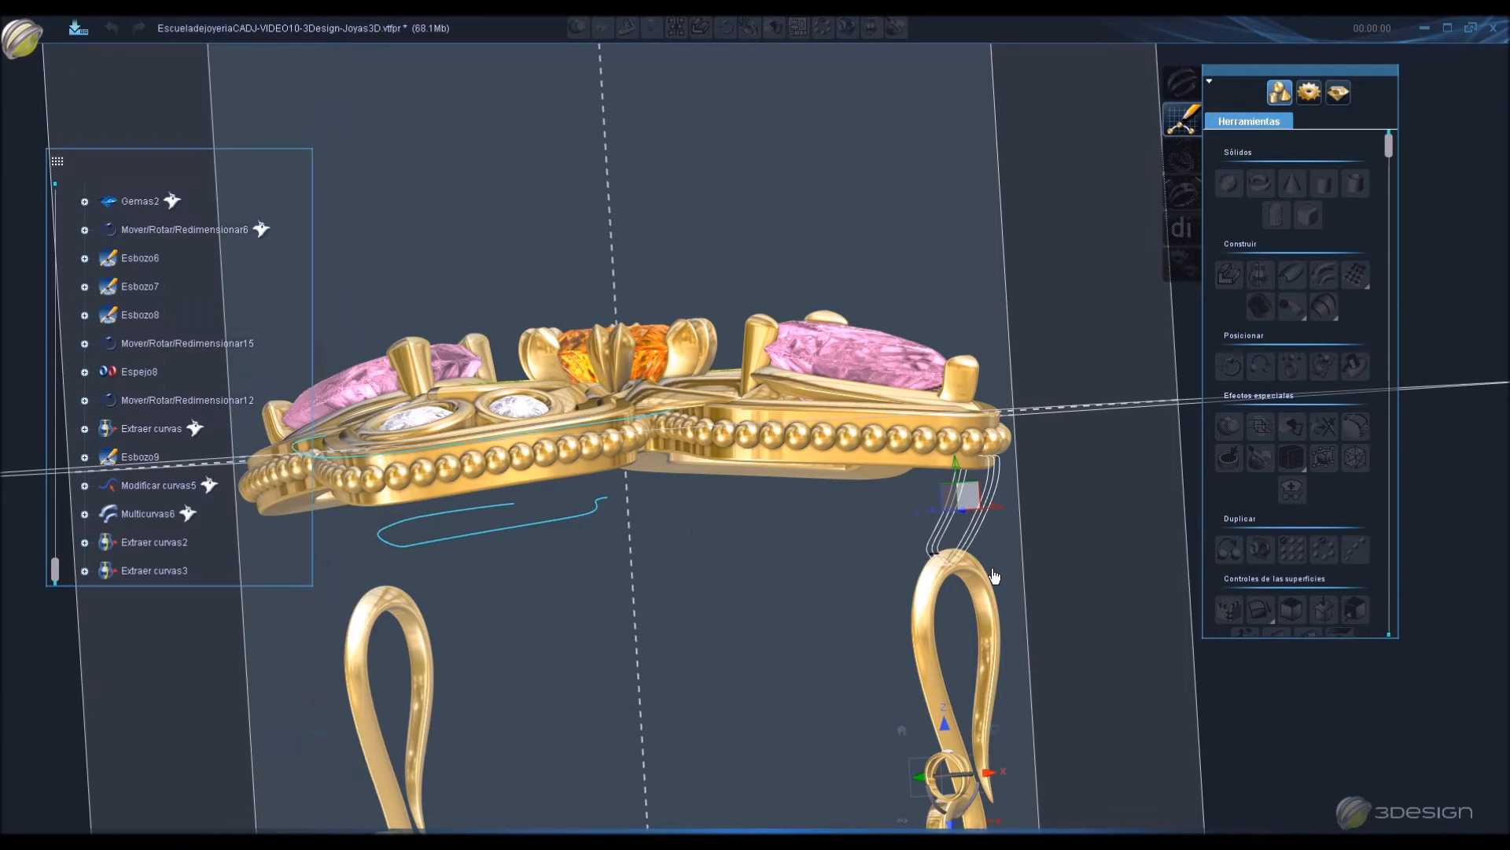
Apply a Chaflán/Empalme of 0.1 mm to all edges of the extruded piece and save the file.
{"action": "scroll", "coordinate": [1094, 563], "scroll_direction": "up", "scroll_amount": 2}
{"action": "scroll", "coordinate": [1096, 566], "scroll_direction": "up", "scroll_amount": 2}
{"action": "left_click", "coordinate": [922, 467]}
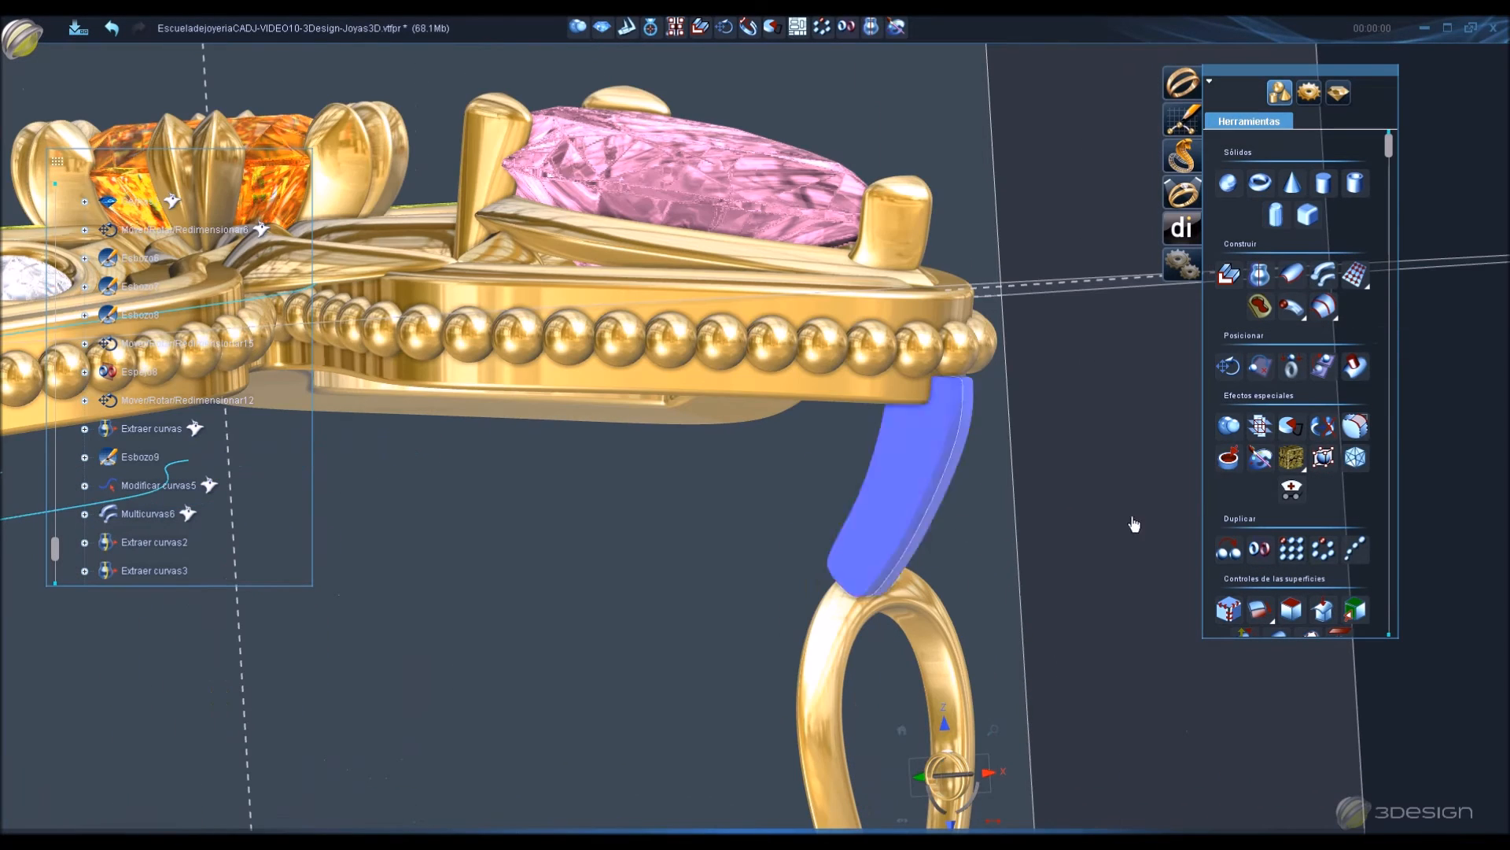
{"action": "left_click", "coordinate": [1290, 425]}
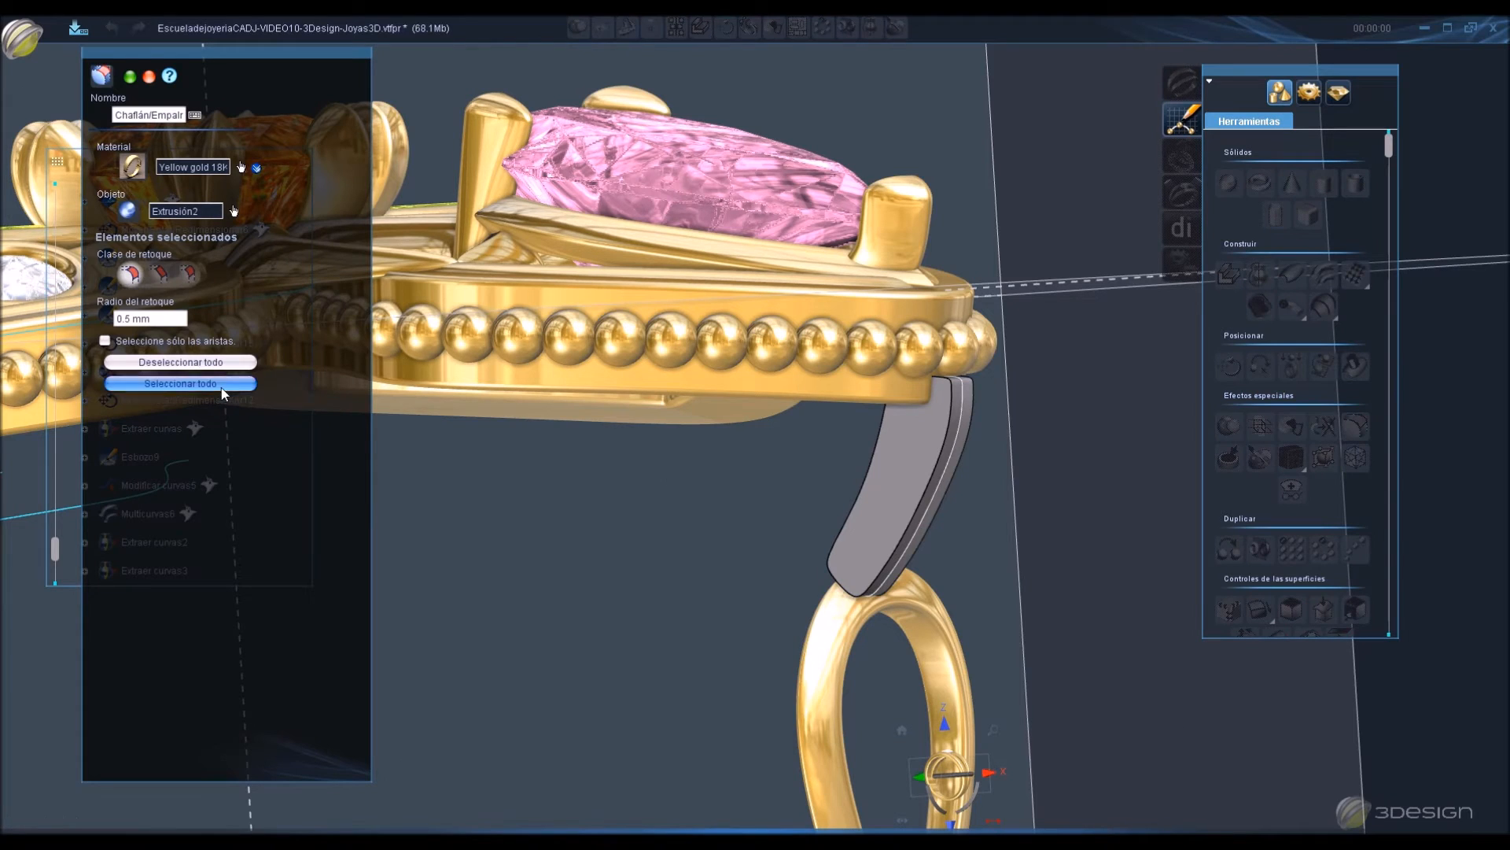
{"action": "left_click", "coordinate": [181, 381]}
{"action": "type", "text": ".1"}
{"action": "key", "text": "Return"}
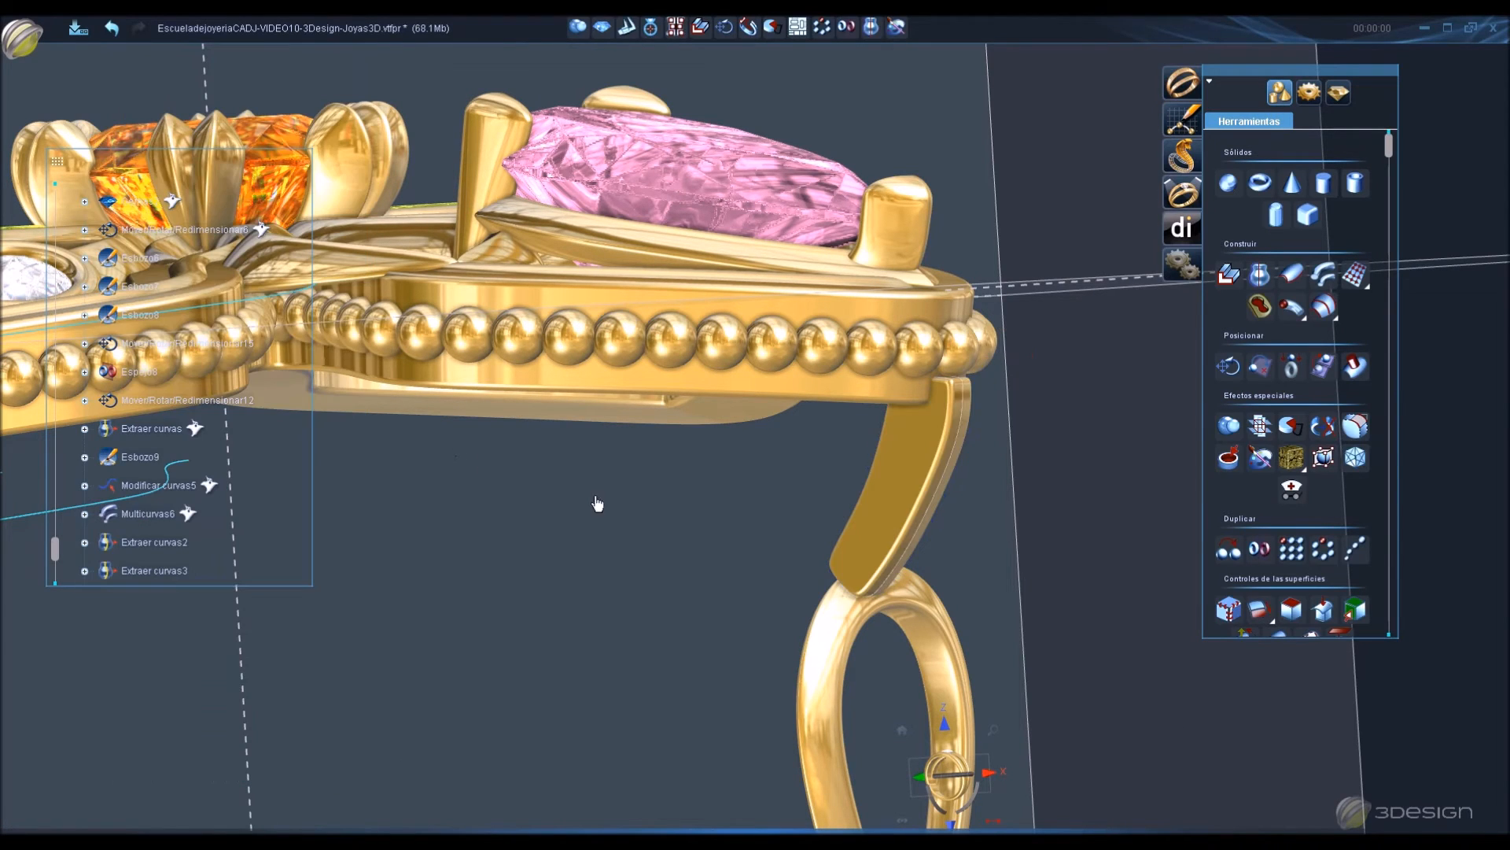
{"action": "scroll", "coordinate": [893, 574], "scroll_direction": "down", "scroll_amount": 4}
{"action": "right_click_drag", "start_coordinate": [603, 448], "coordinate": [790, 460]}
{"action": "key", "text": "ctrl+s"}
Duplicate the filleted piece in a matrix on the OXY plane with 1 in U and 12 in V, spaced 1.5 mm in V.
{"action": "left_click", "coordinate": [790, 460]}
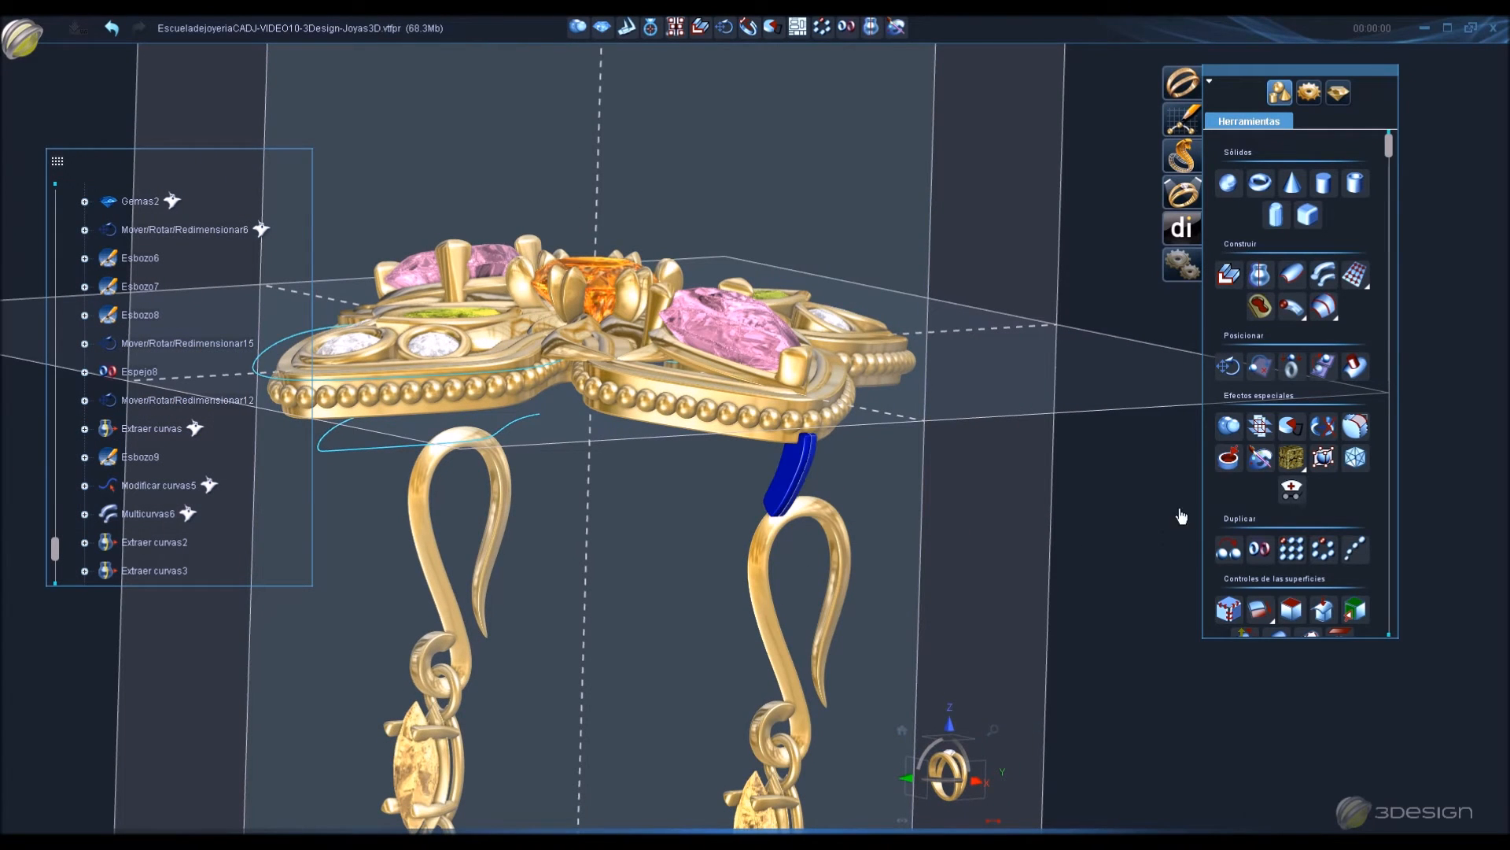
{"action": "left_click", "coordinate": [1300, 552]}
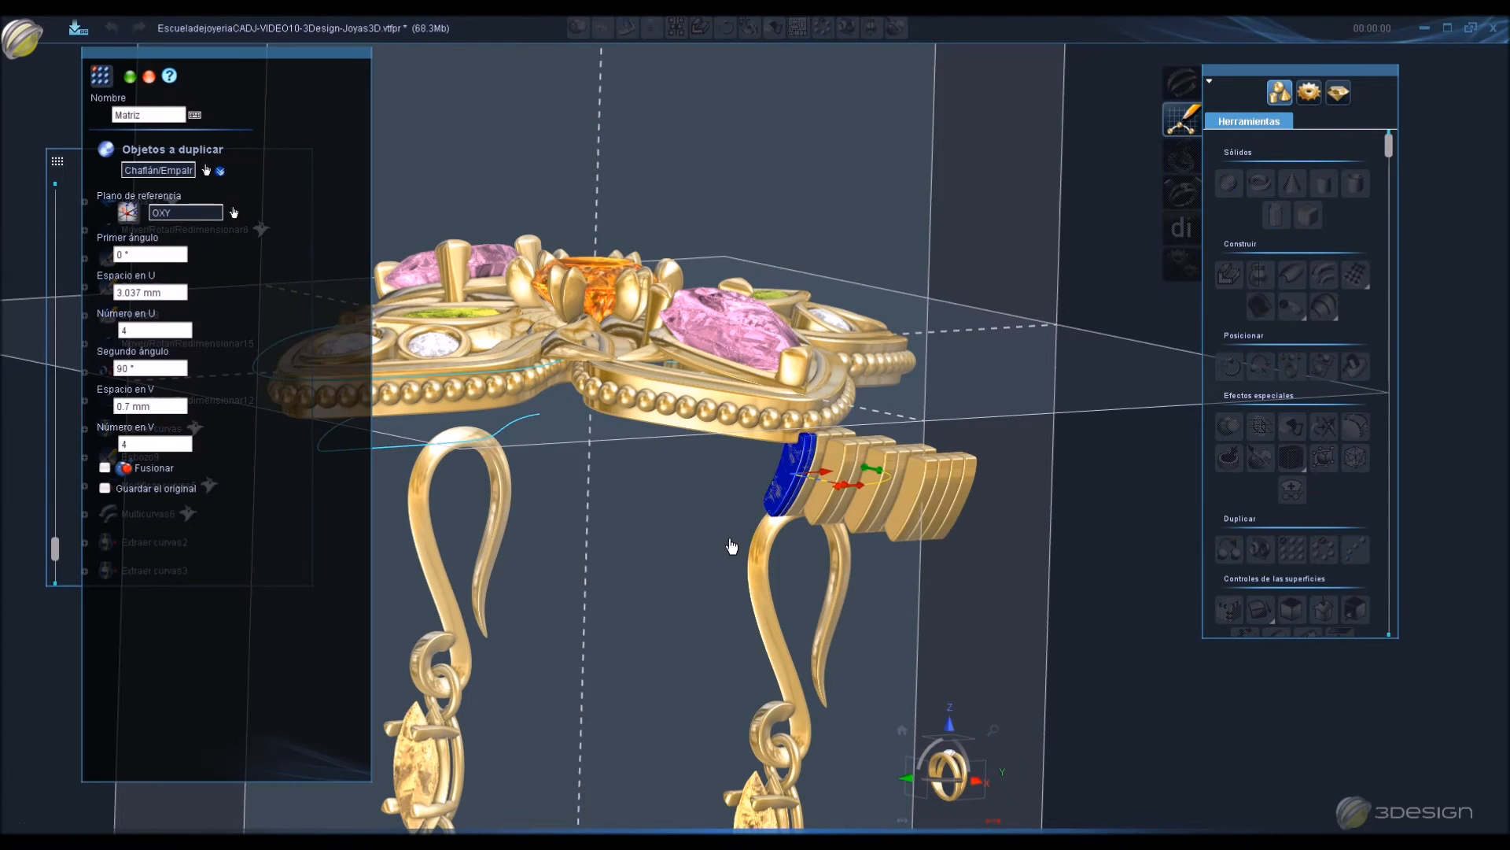
{"action": "left_click", "coordinate": [186, 444]}
{"action": "type", "text": "1"}
{"action": "left_click", "coordinate": [169, 407]}
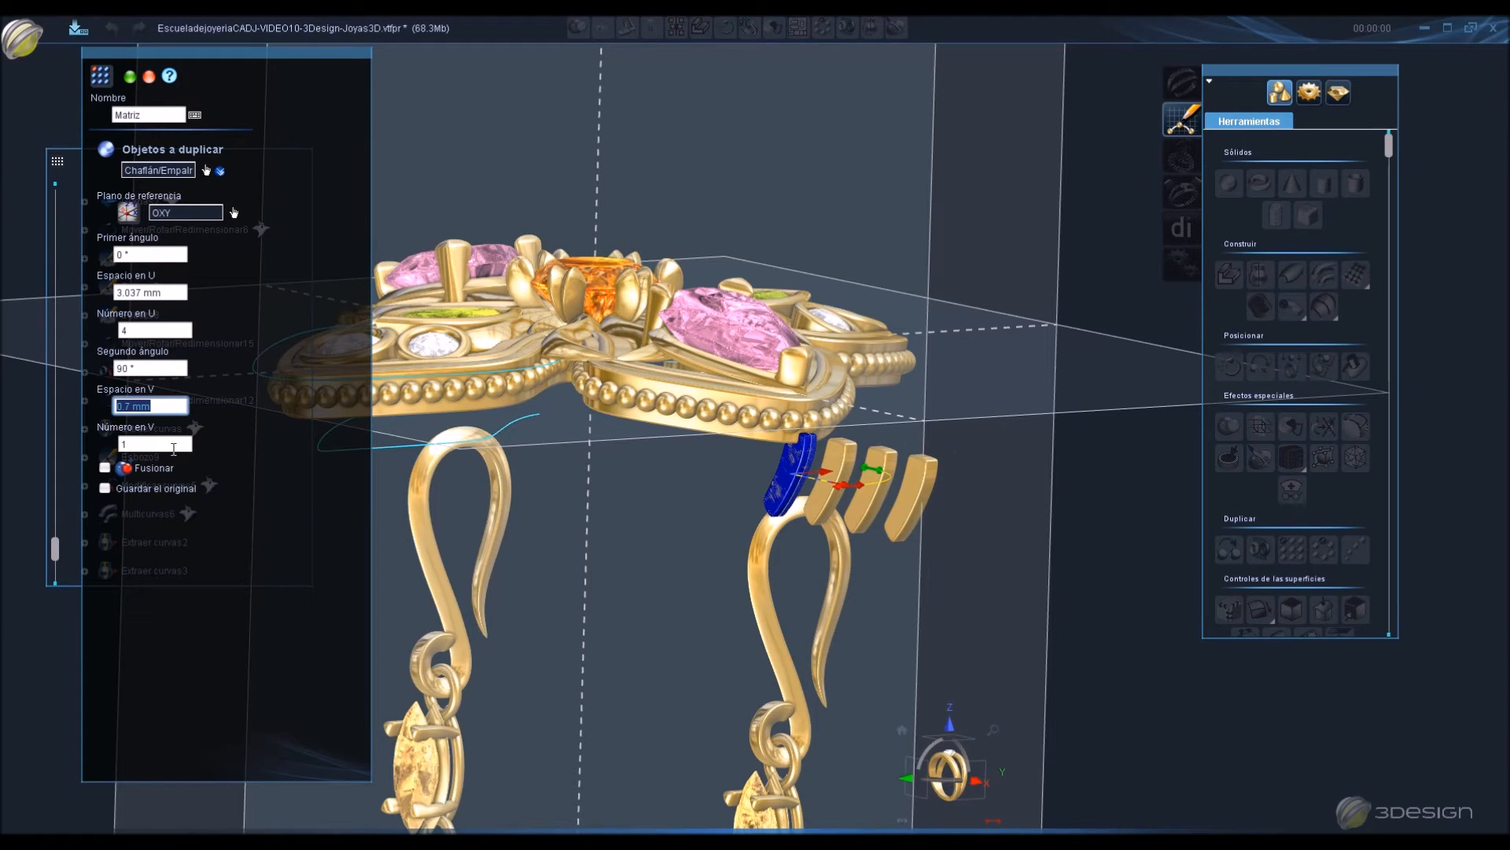
{"action": "left_click", "coordinate": [140, 442]}
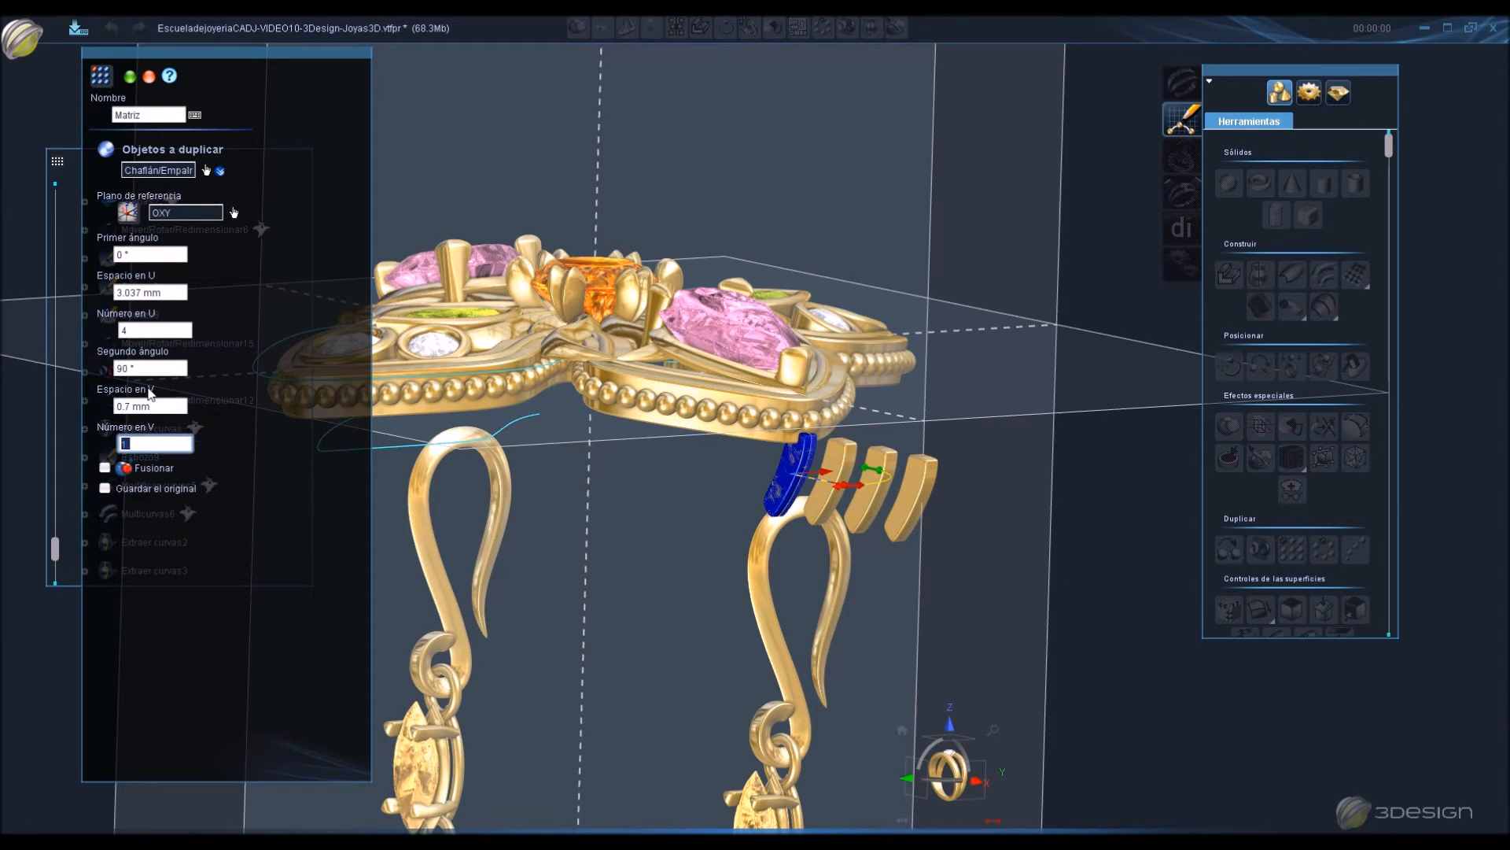
{"action": "left_click", "coordinate": [160, 330]}
{"action": "type", "text": "1"}
{"action": "left_click", "coordinate": [152, 443]}
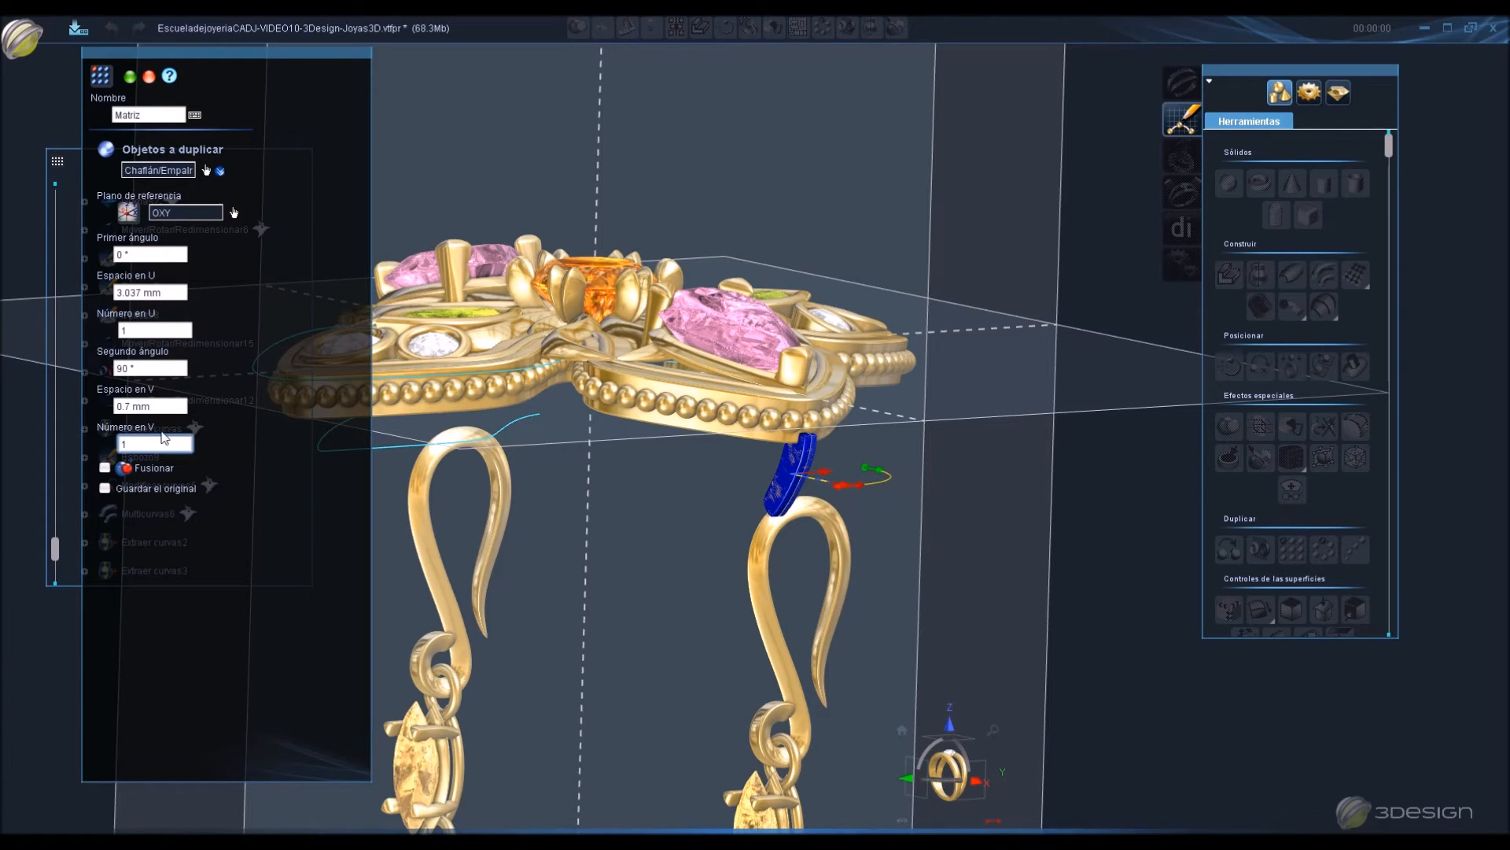
{"action": "left_click", "coordinate": [175, 404]}
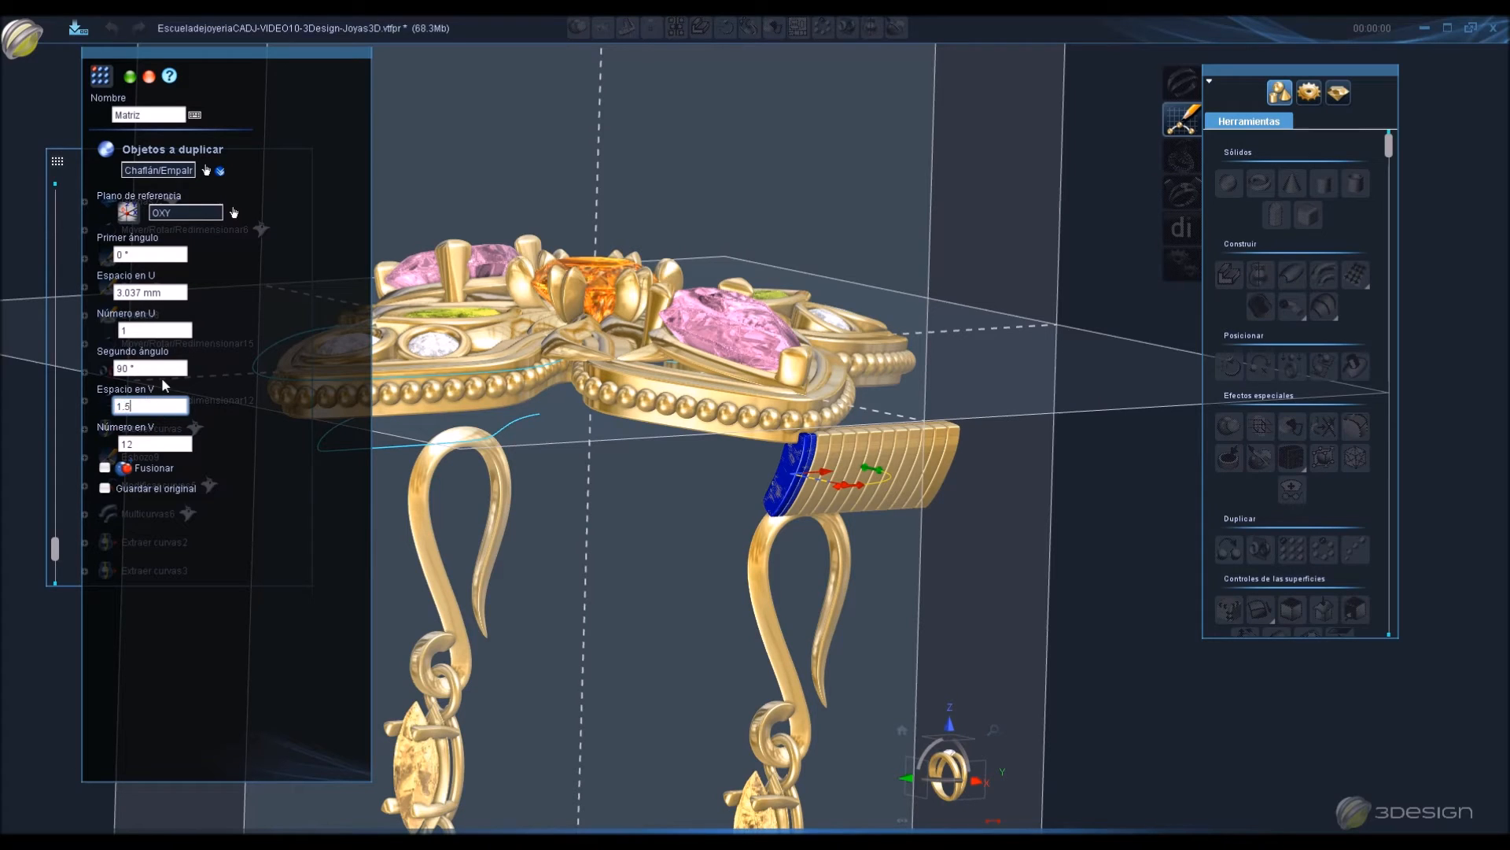
Raise the matrix number in V to 16, turn on merging of the copies and accept the matrix.
{"action": "left_click", "coordinate": [166, 368]}
{"action": "middle_click_drag", "start_coordinate": [1046, 501], "coordinate": [804, 444]}
{"action": "left_click", "coordinate": [189, 445]}
{"action": "type", "text": "1"}
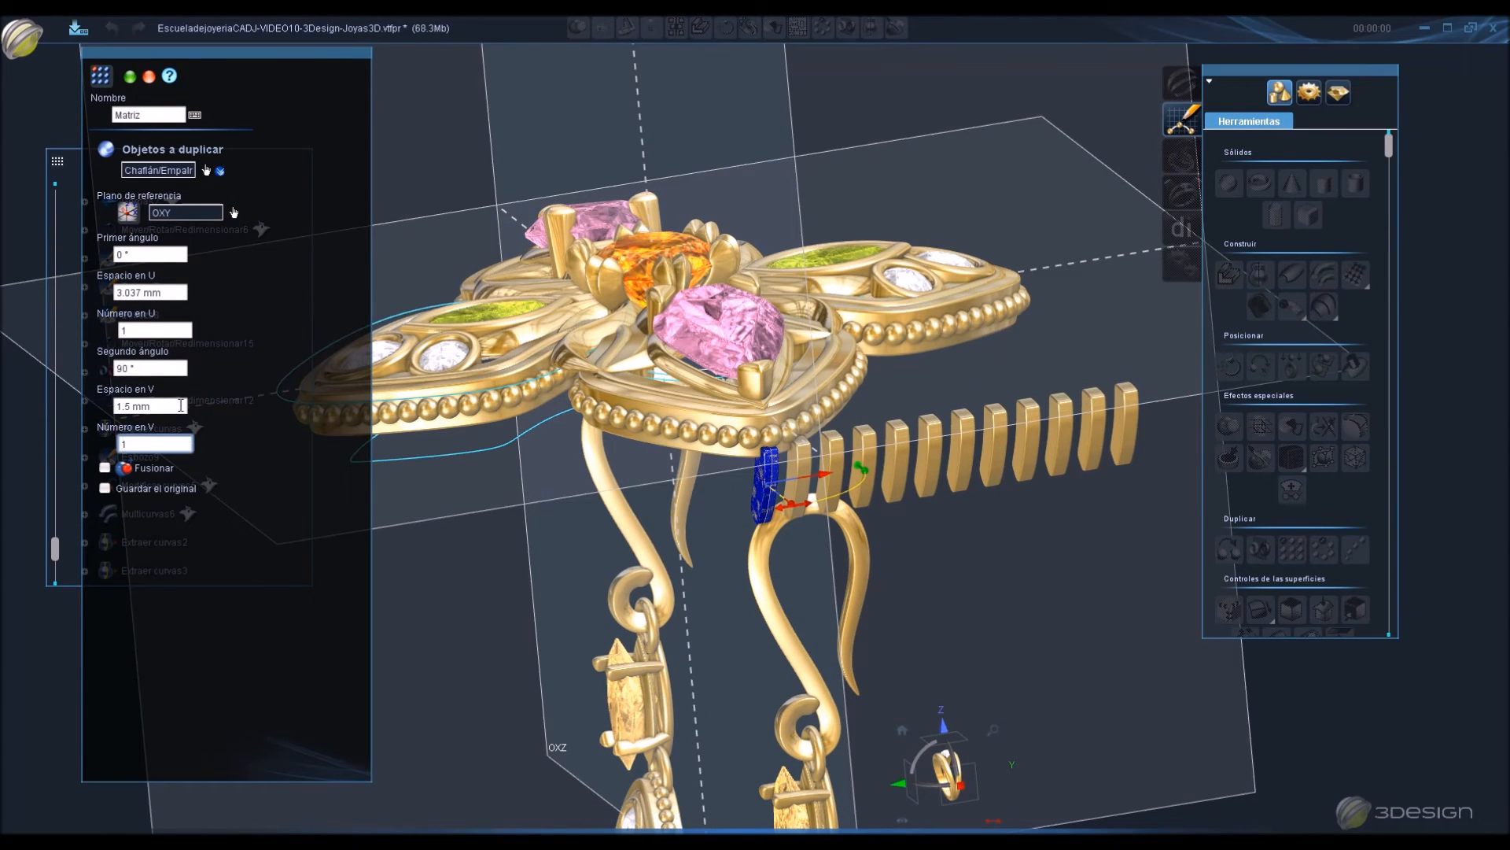
{"action": "type", "text": "6"}
{"action": "left_click", "coordinate": [181, 405]}
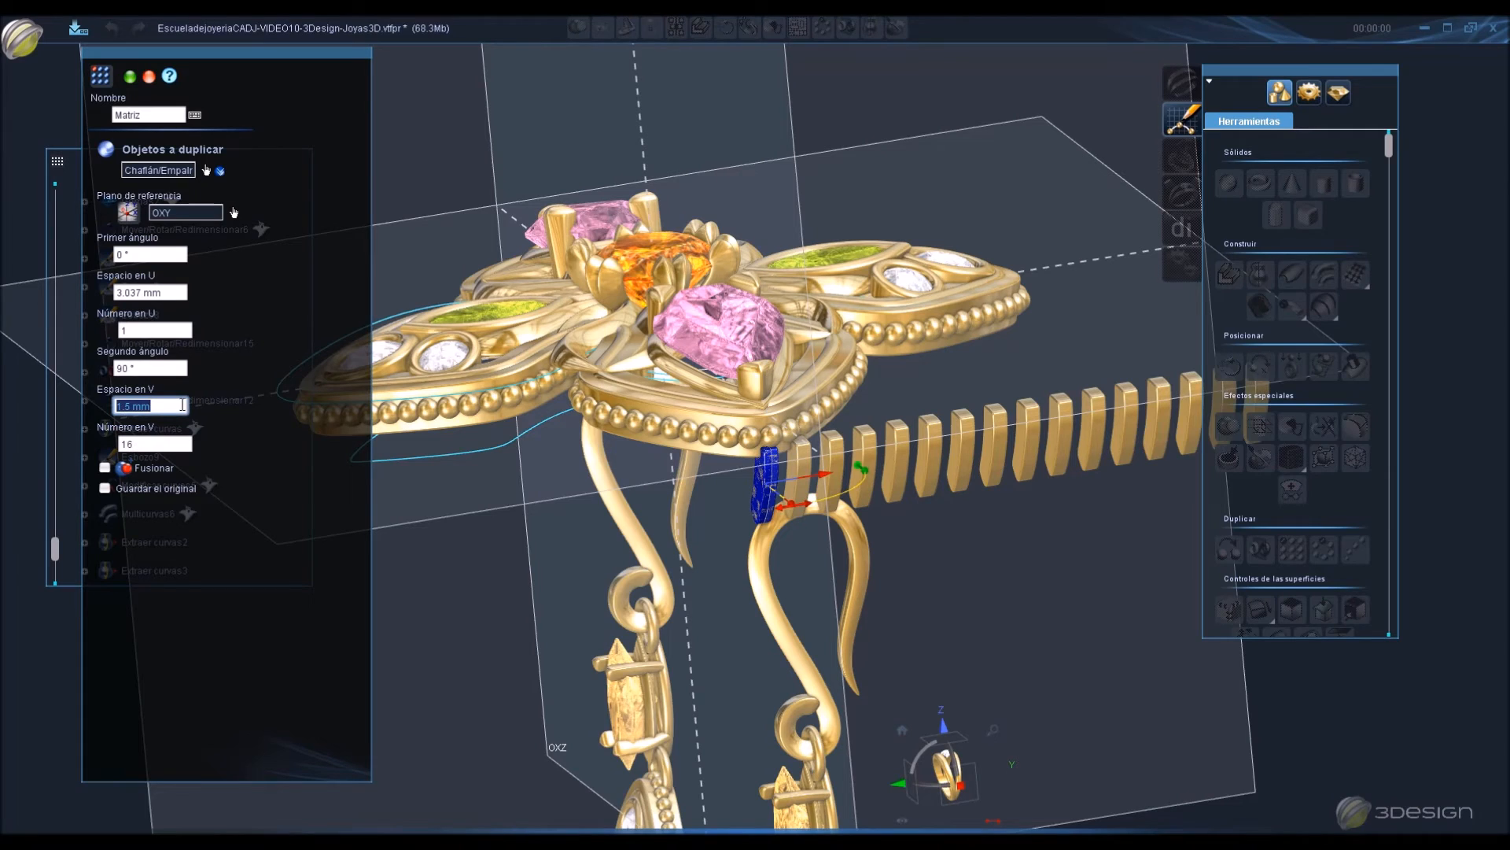
{"action": "left_click", "coordinate": [104, 468]}
{"action": "right_click", "coordinate": [448, 522]}
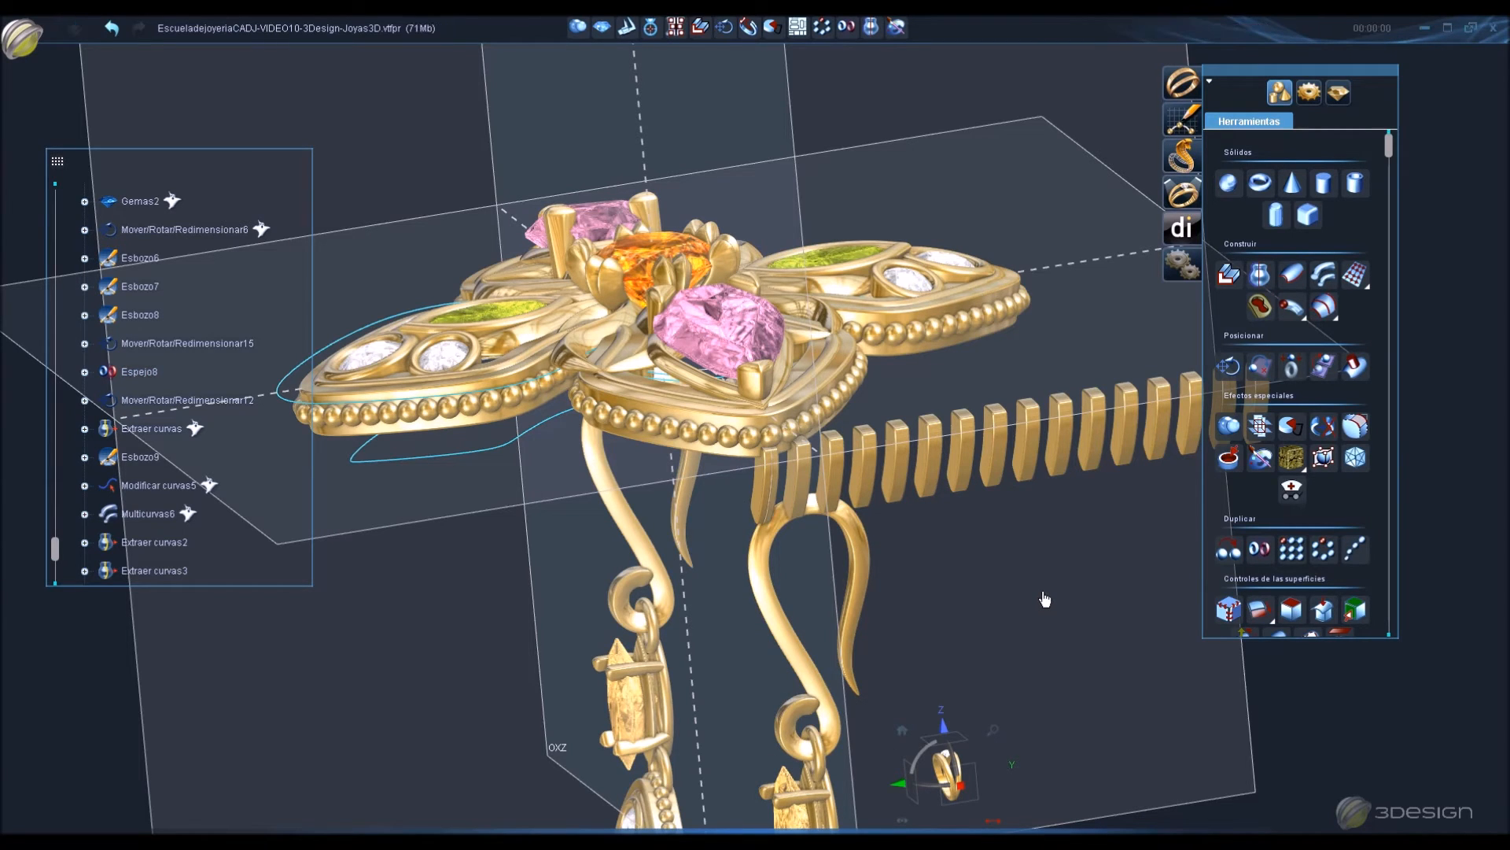
Deform the matrix of bars along the two extracted curves, Extraer curvas2 and Extraer curvas3.
{"action": "middle_click_drag", "start_coordinate": [406, 471], "coordinate": [481, 464]}
{"action": "left_click", "coordinate": [833, 500]}
{"action": "left_click", "coordinate": [562, 395]}
{"action": "left_click", "coordinate": [550, 446], "text": "ctrl"}
{"action": "scroll", "coordinate": [1370, 524], "scroll_direction": "down", "scroll_amount": 5}
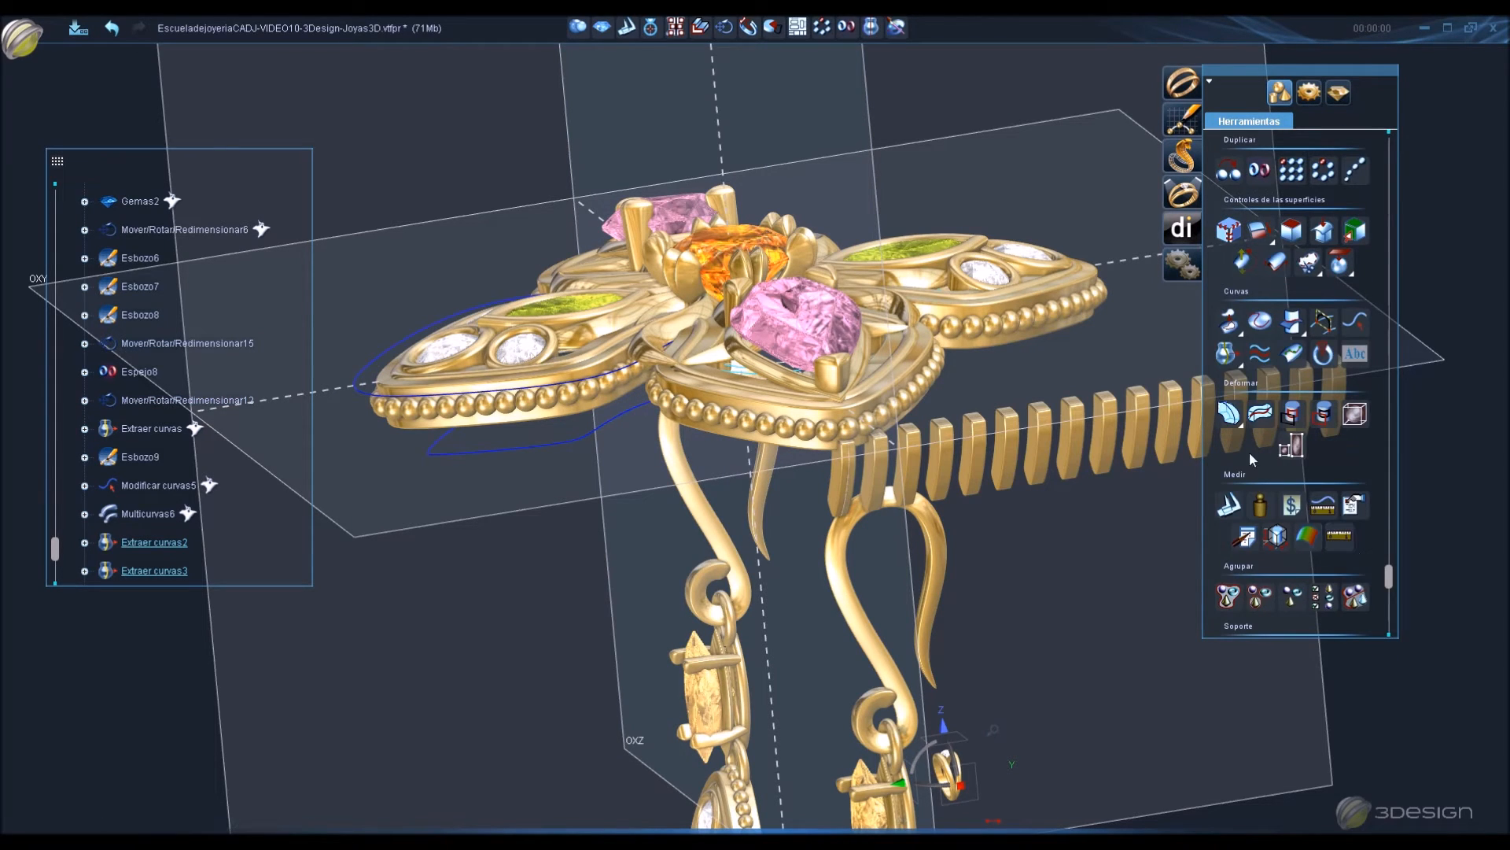
{"action": "left_click", "coordinate": [1260, 412]}
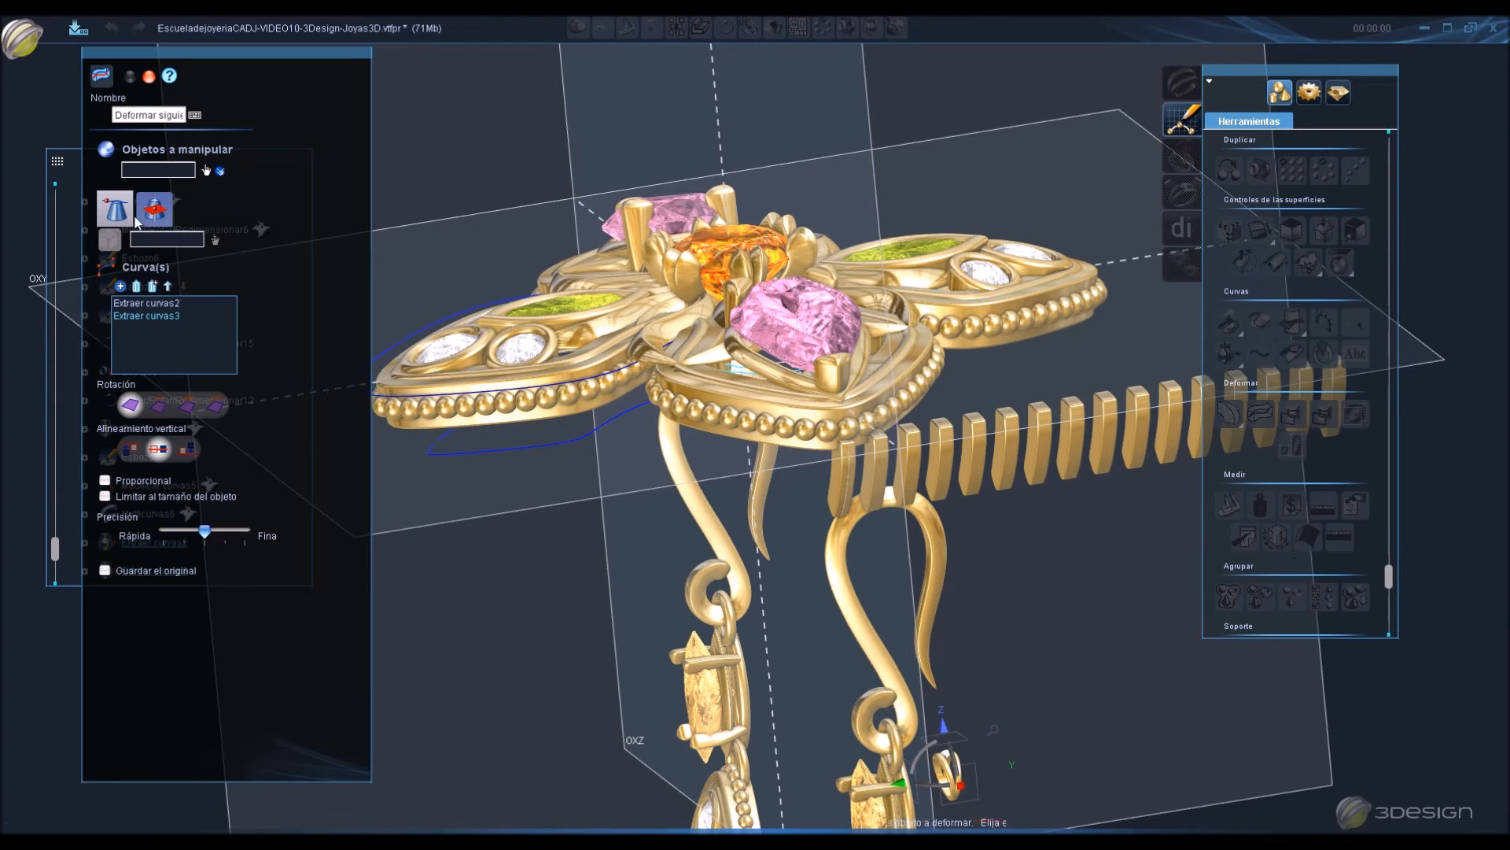
{"action": "left_click", "coordinate": [205, 171]}
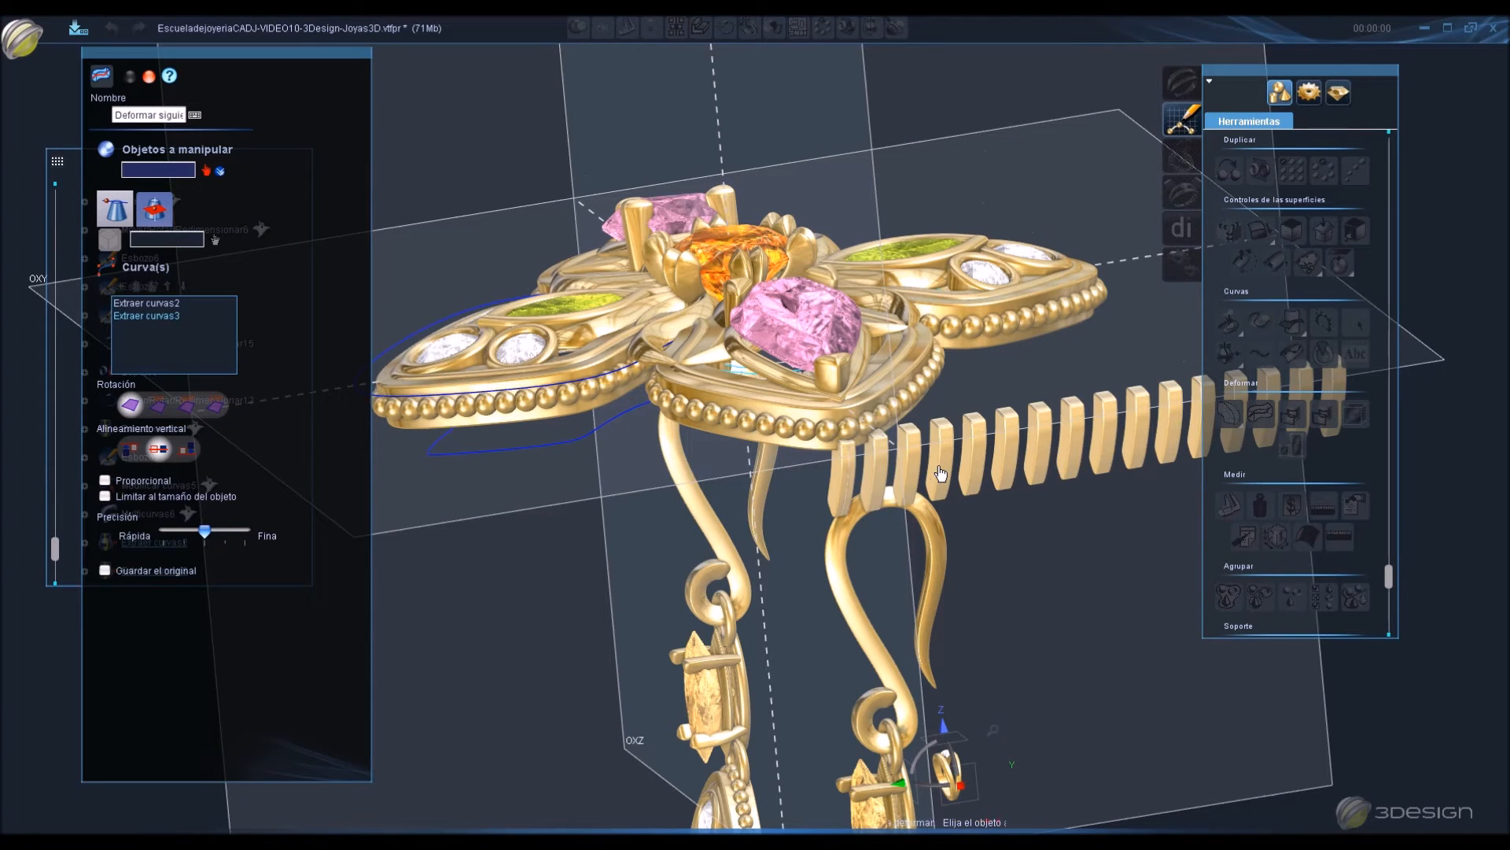
{"action": "left_click", "coordinate": [975, 472]}
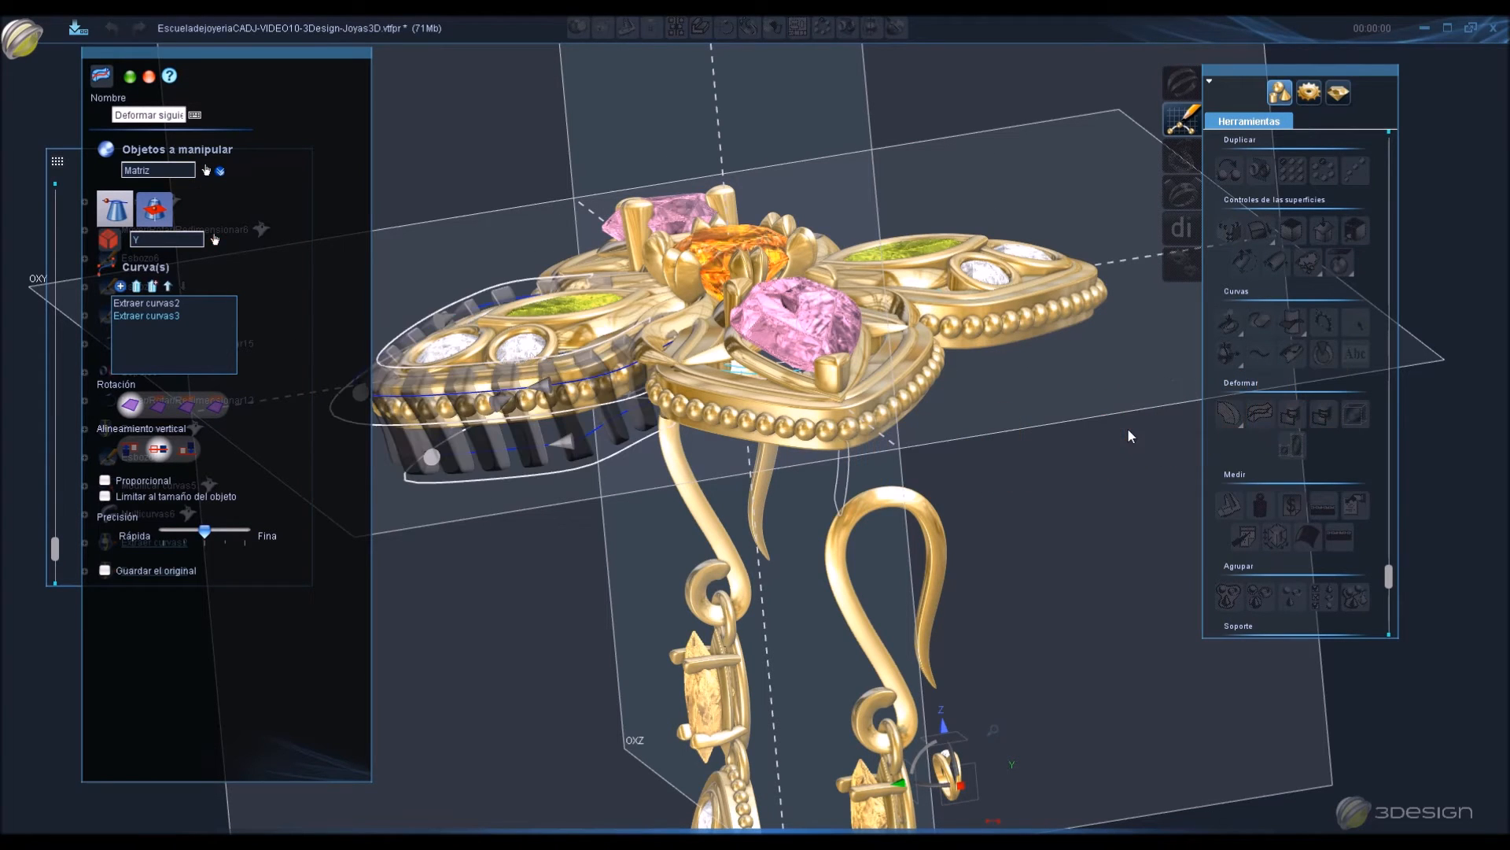
Set the curve deformation to the third rotation mode and accept it.
{"action": "middle_click_drag", "start_coordinate": [488, 460], "coordinate": [405, 562]}
{"action": "left_click", "coordinate": [188, 406]}
{"action": "middle_click_drag", "start_coordinate": [543, 378], "coordinate": [522, 471]}
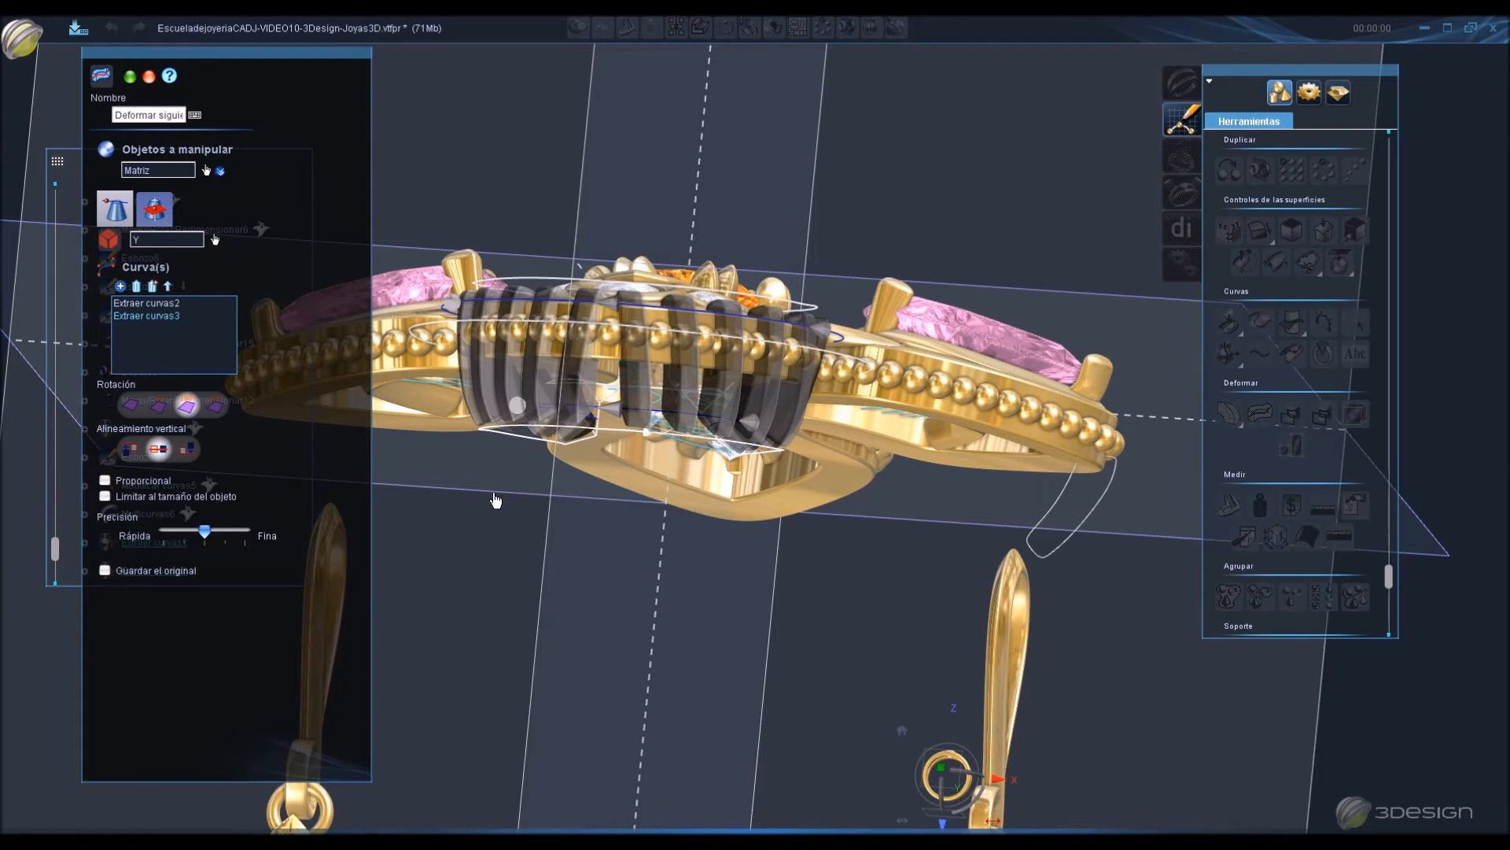
{"action": "key", "text": "Return"}
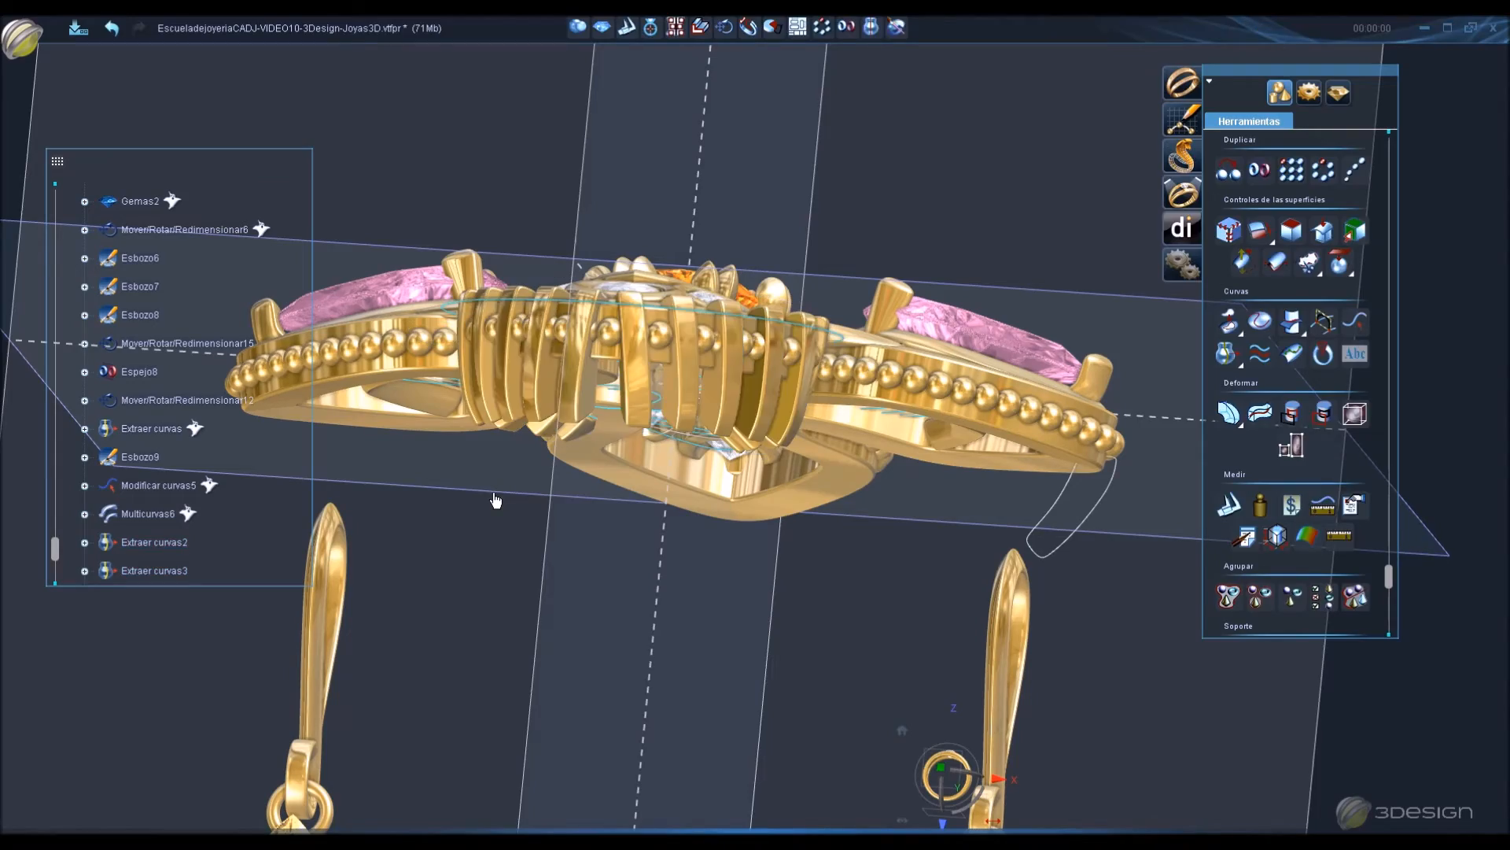
Edit the matrix inside the curve-deformed row of bars and set its number in V to 17.
{"action": "middle_click_drag", "start_coordinate": [477, 433], "coordinate": [678, 437]}
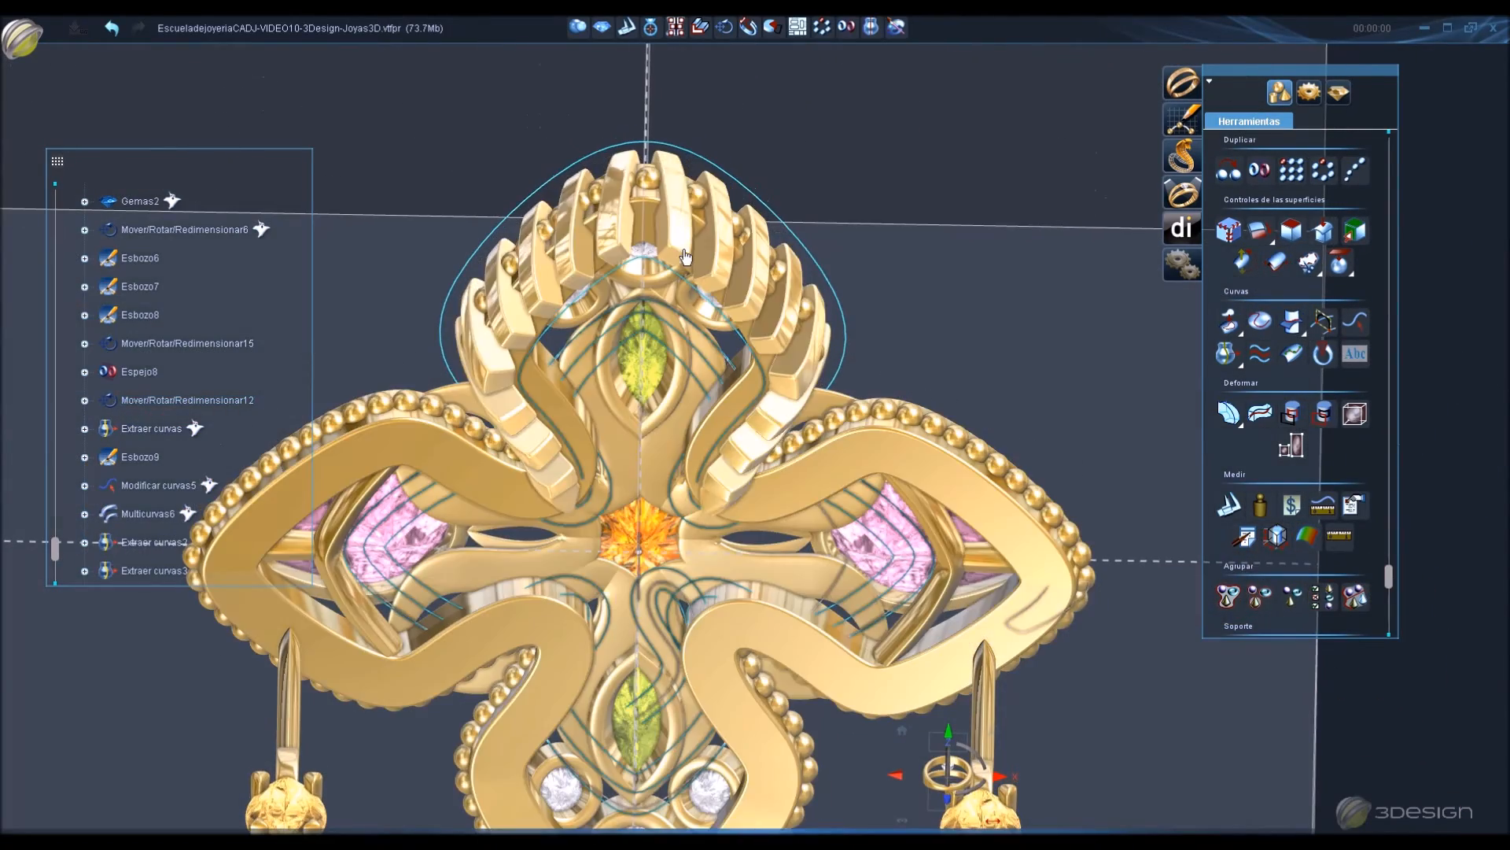
{"action": "left_click", "coordinate": [84, 573]}
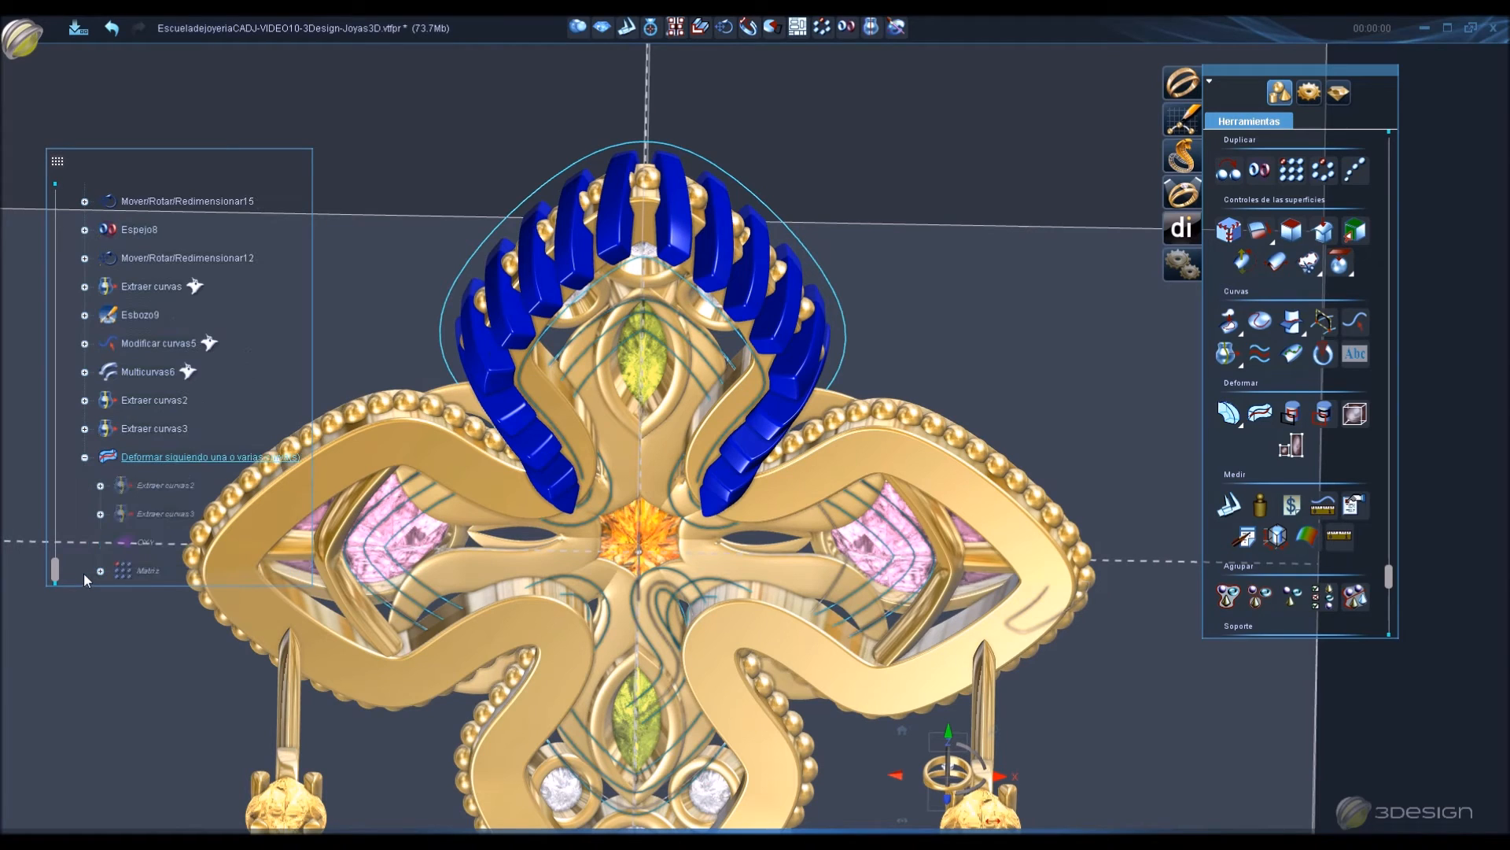
{"action": "double_click", "coordinate": [137, 572]}
{"action": "left_click", "coordinate": [169, 446]}
{"action": "key", "text": "BackSpace"}
{"action": "type", "text": "7"}
{"action": "key", "text": "Return"}
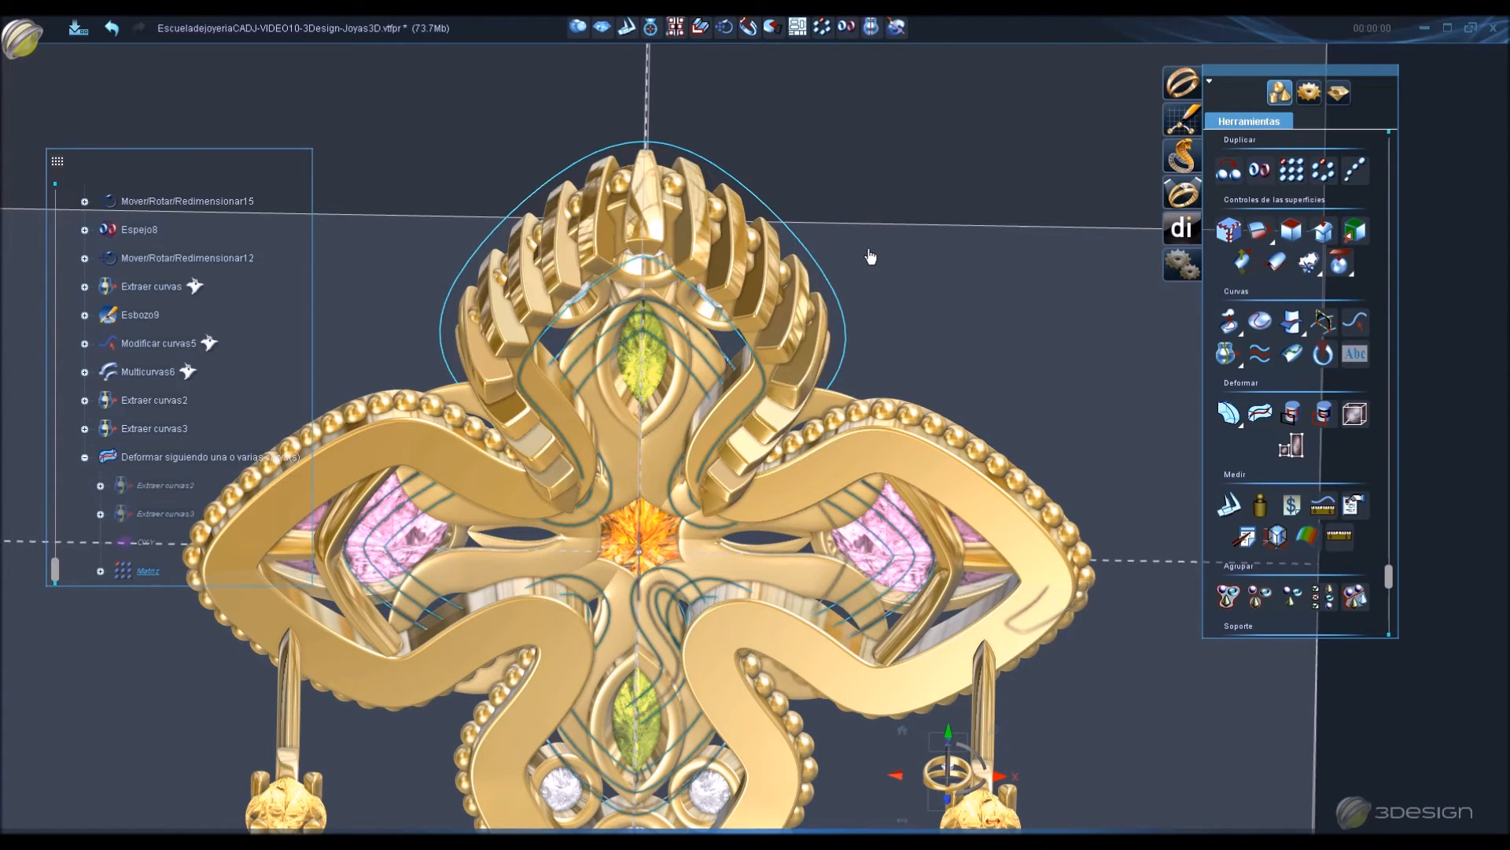
Scale the deformed row of bars down proportionally so it fits inside the petal's beaded edge, and accept it.
{"action": "middle_click_drag", "start_coordinate": [748, 209], "coordinate": [665, 186]}
{"action": "left_click", "coordinate": [725, 28]}
{"action": "middle_click_drag", "start_coordinate": [729, 338], "coordinate": [692, 405]}
{"action": "left_click_drag", "start_coordinate": [591, 393], "coordinate": [613, 419]}
{"action": "left_click", "coordinate": [163, 231]}
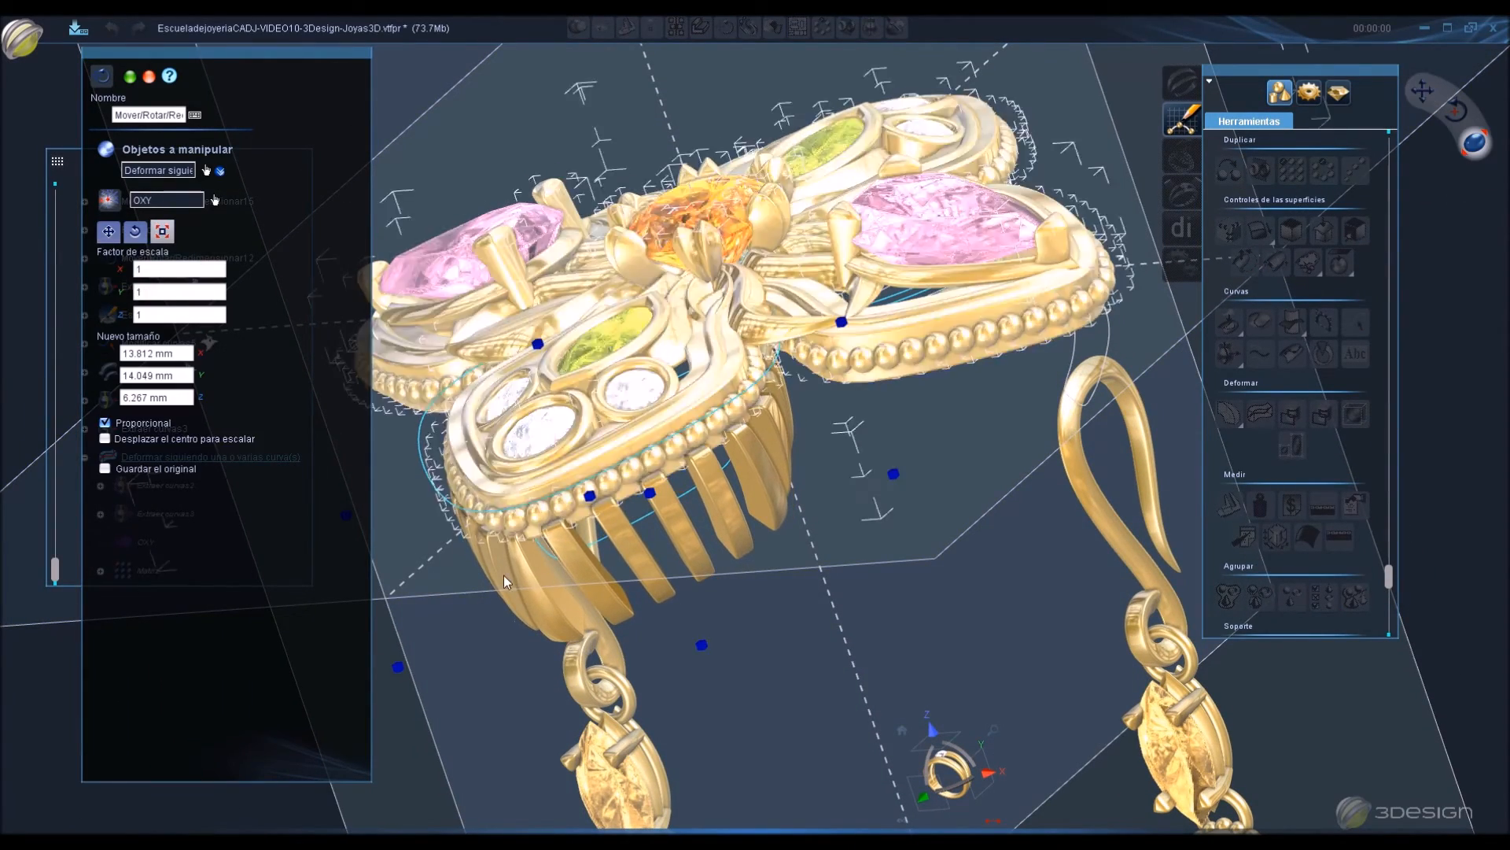
{"action": "middle_click_drag", "start_coordinate": [708, 543], "coordinate": [815, 240]}
{"action": "middle_click_drag", "start_coordinate": [718, 412], "coordinate": [716, 252]}
{"action": "left_click_drag", "start_coordinate": [847, 162], "coordinate": [818, 162]}
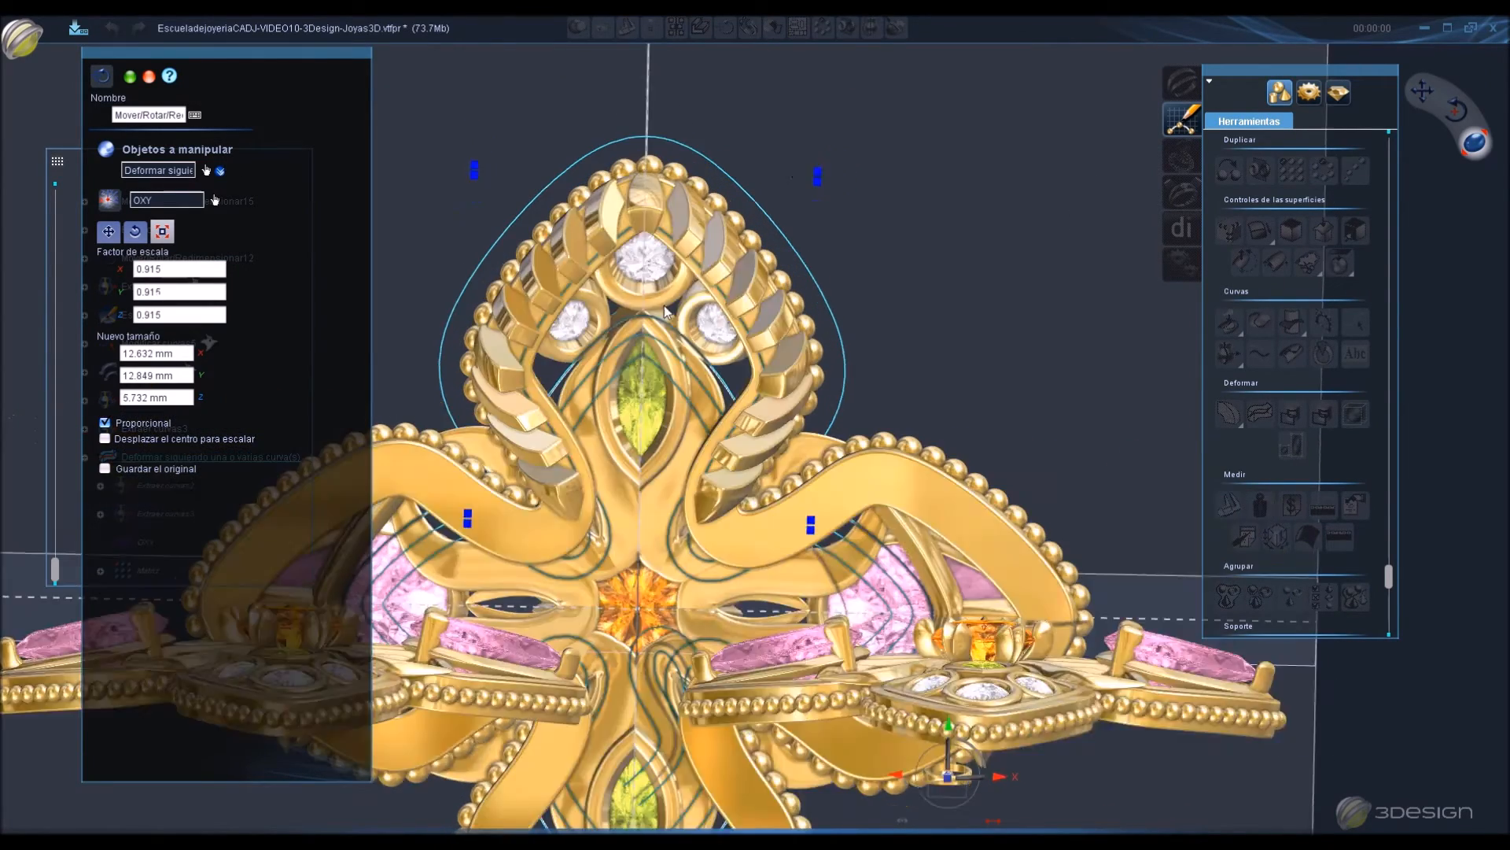
{"action": "middle_click_drag", "start_coordinate": [664, 305], "coordinate": [781, 224]}
{"action": "left_click_drag", "start_coordinate": [801, 181], "coordinate": [787, 179]}
{"action": "middle_click_drag", "start_coordinate": [787, 179], "coordinate": [509, 355]}
{"action": "left_click", "coordinate": [130, 76]}
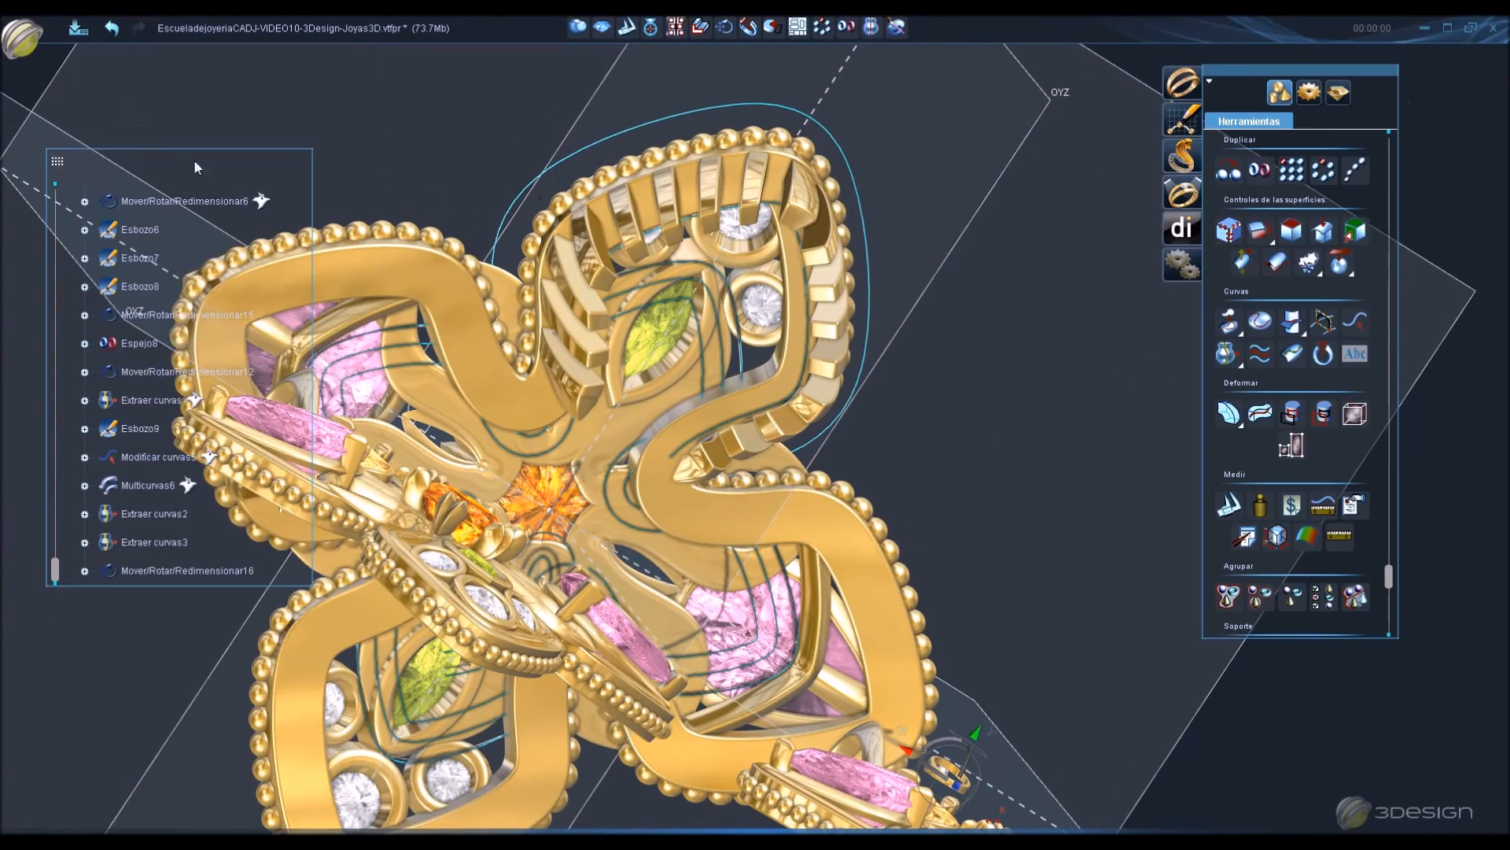
{"action": "middle_click_drag", "start_coordinate": [787, 409], "coordinate": [837, 450]}
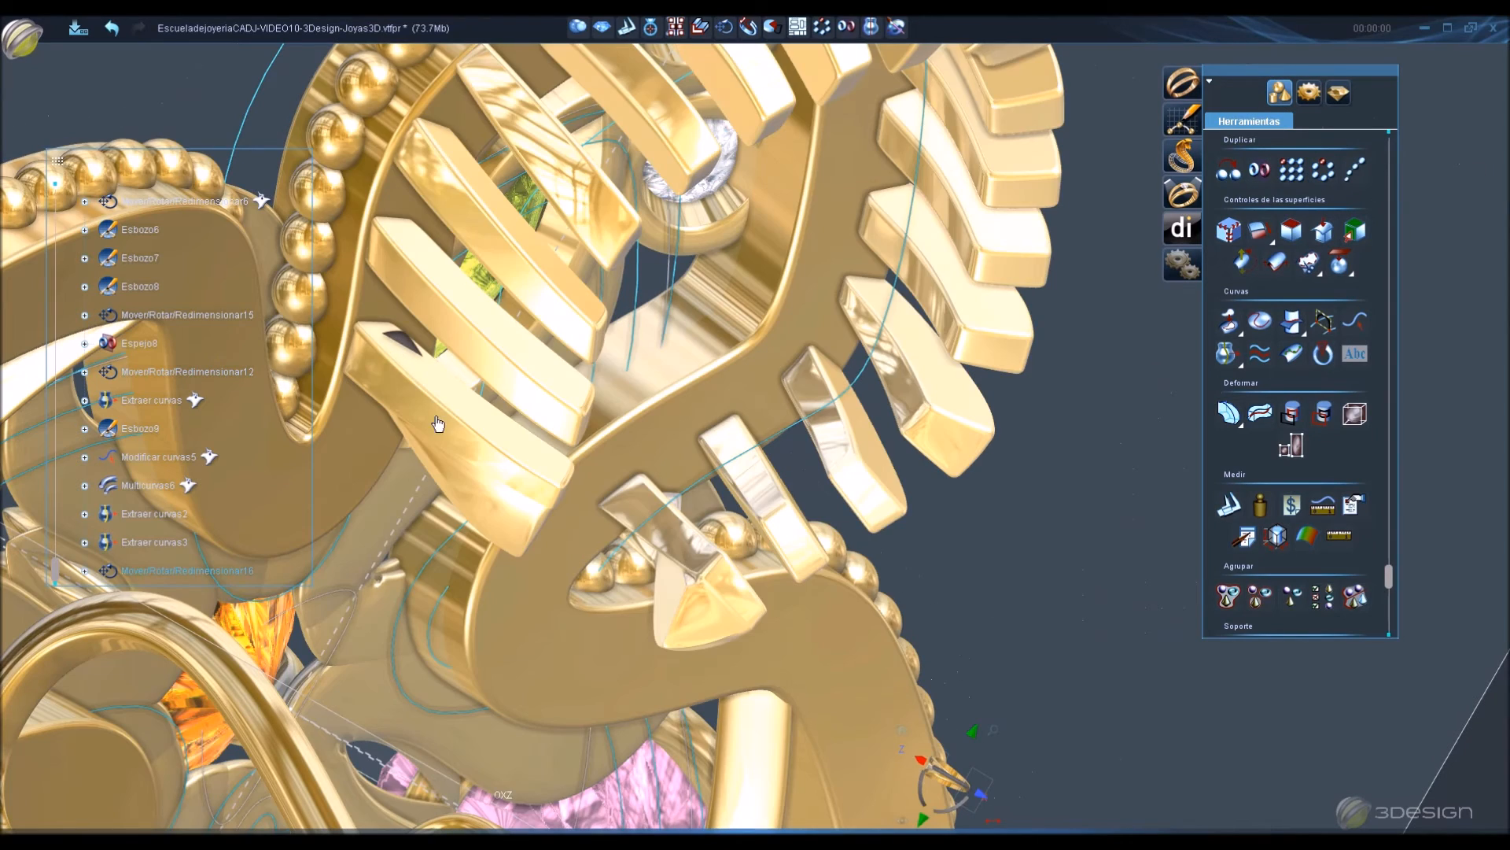
{"action": "left_click", "coordinate": [438, 424]}
{"action": "left_click", "coordinate": [1345, 595]}
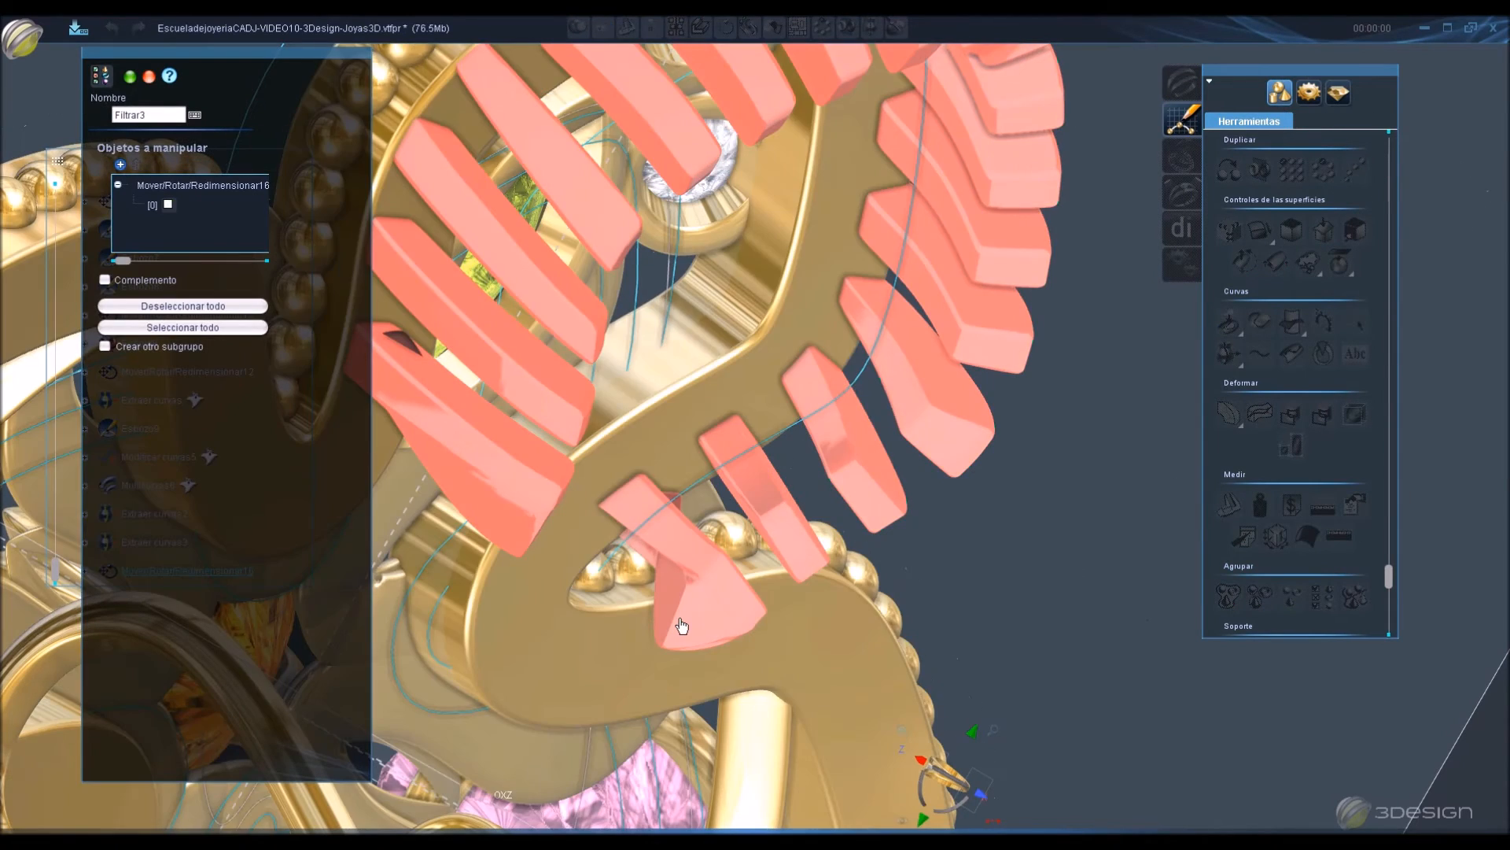
{"action": "left_click", "coordinate": [153, 78]}
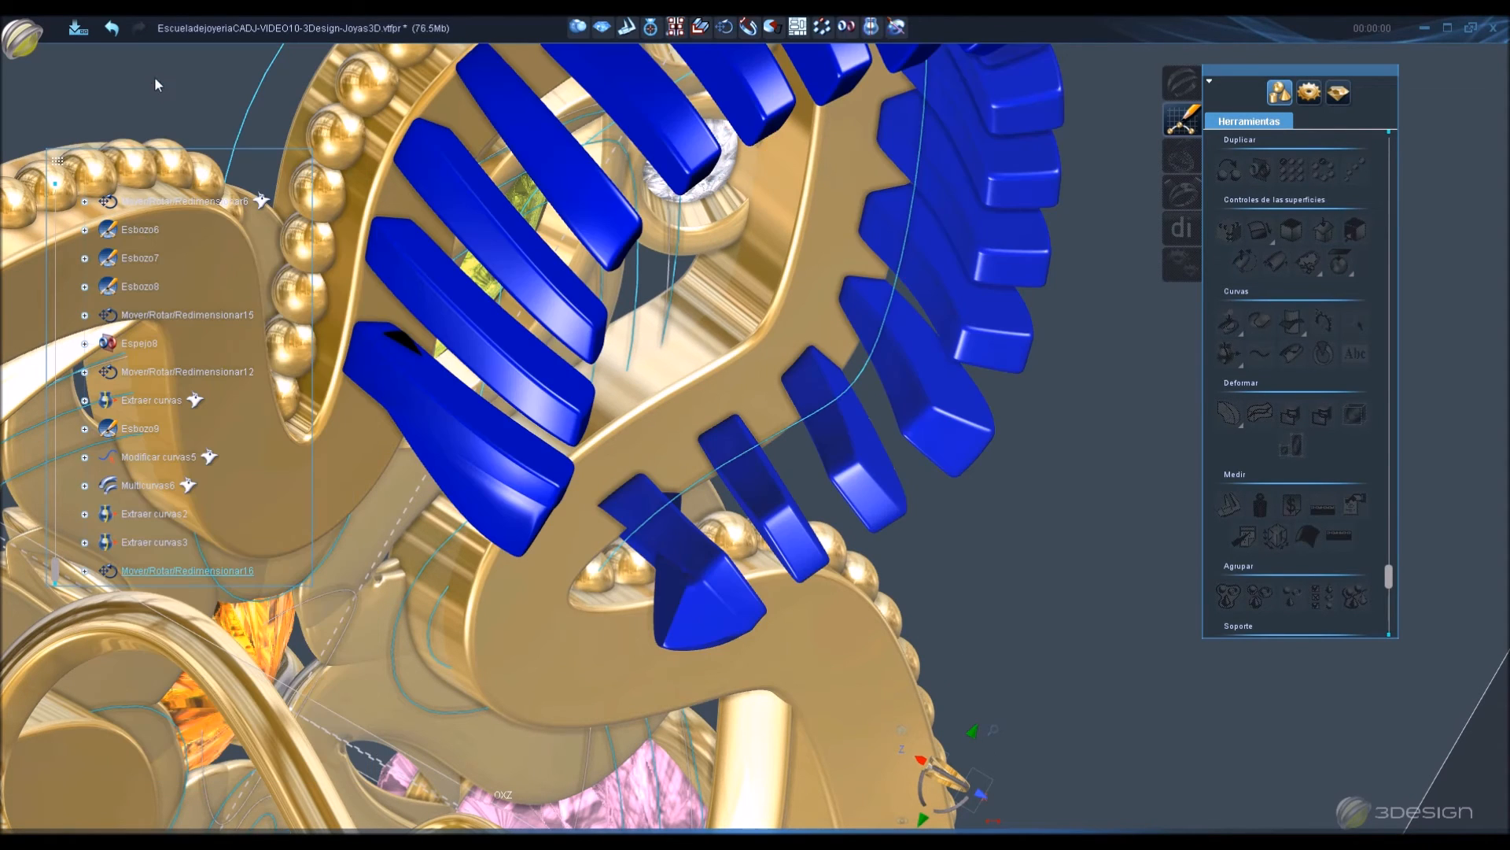
Edit the matrix inside the resized row of bars, turn off merging of the copies and accept it.
{"action": "left_click", "coordinate": [84, 571]}
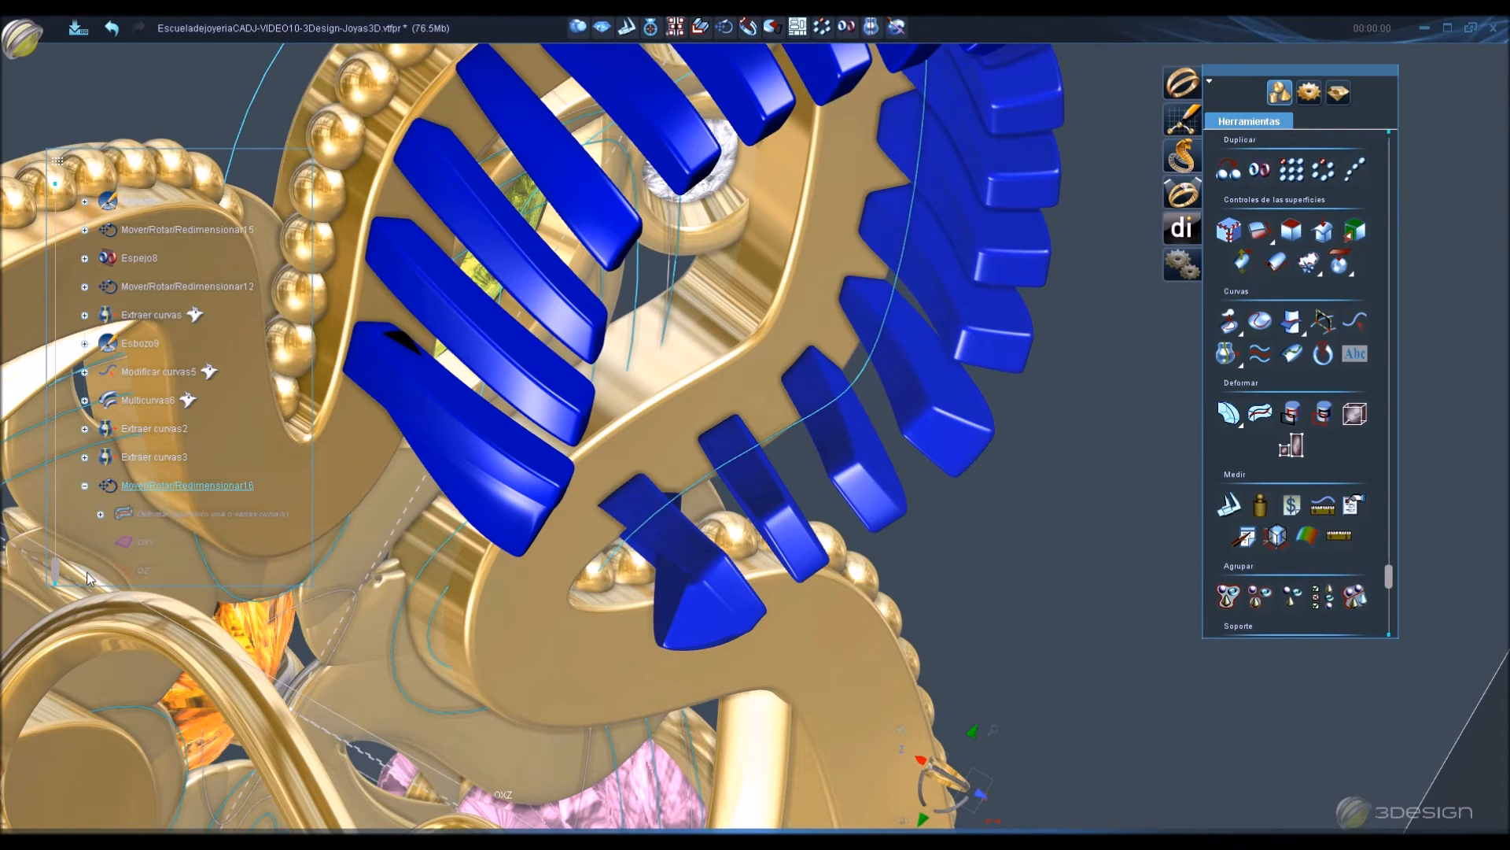
{"action": "left_click", "coordinate": [101, 514]}
{"action": "double_click", "coordinate": [154, 563]}
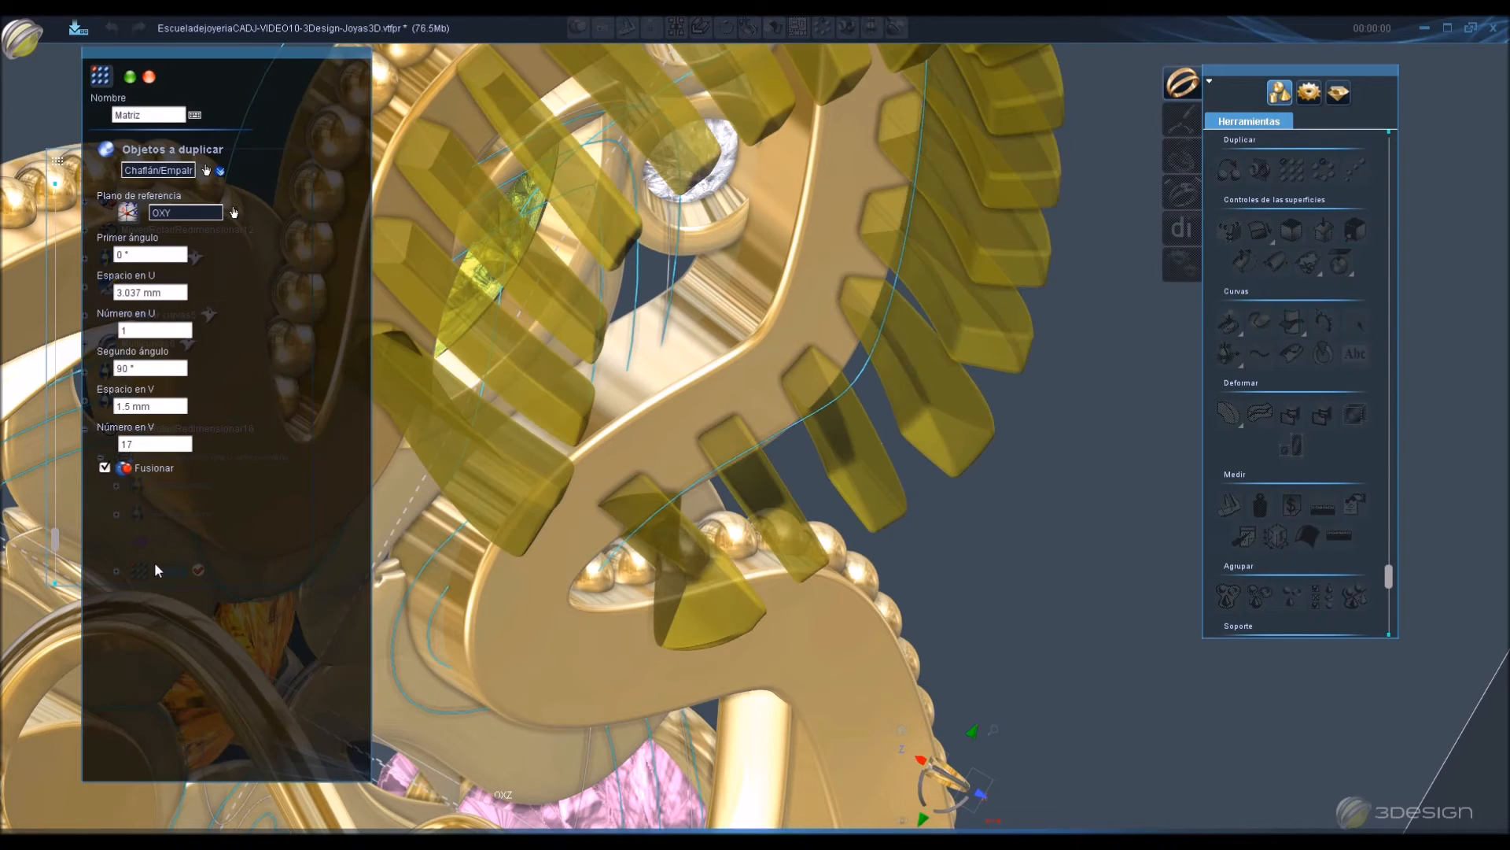
{"action": "left_click", "coordinate": [104, 467]}
{"action": "left_click", "coordinate": [130, 77]}
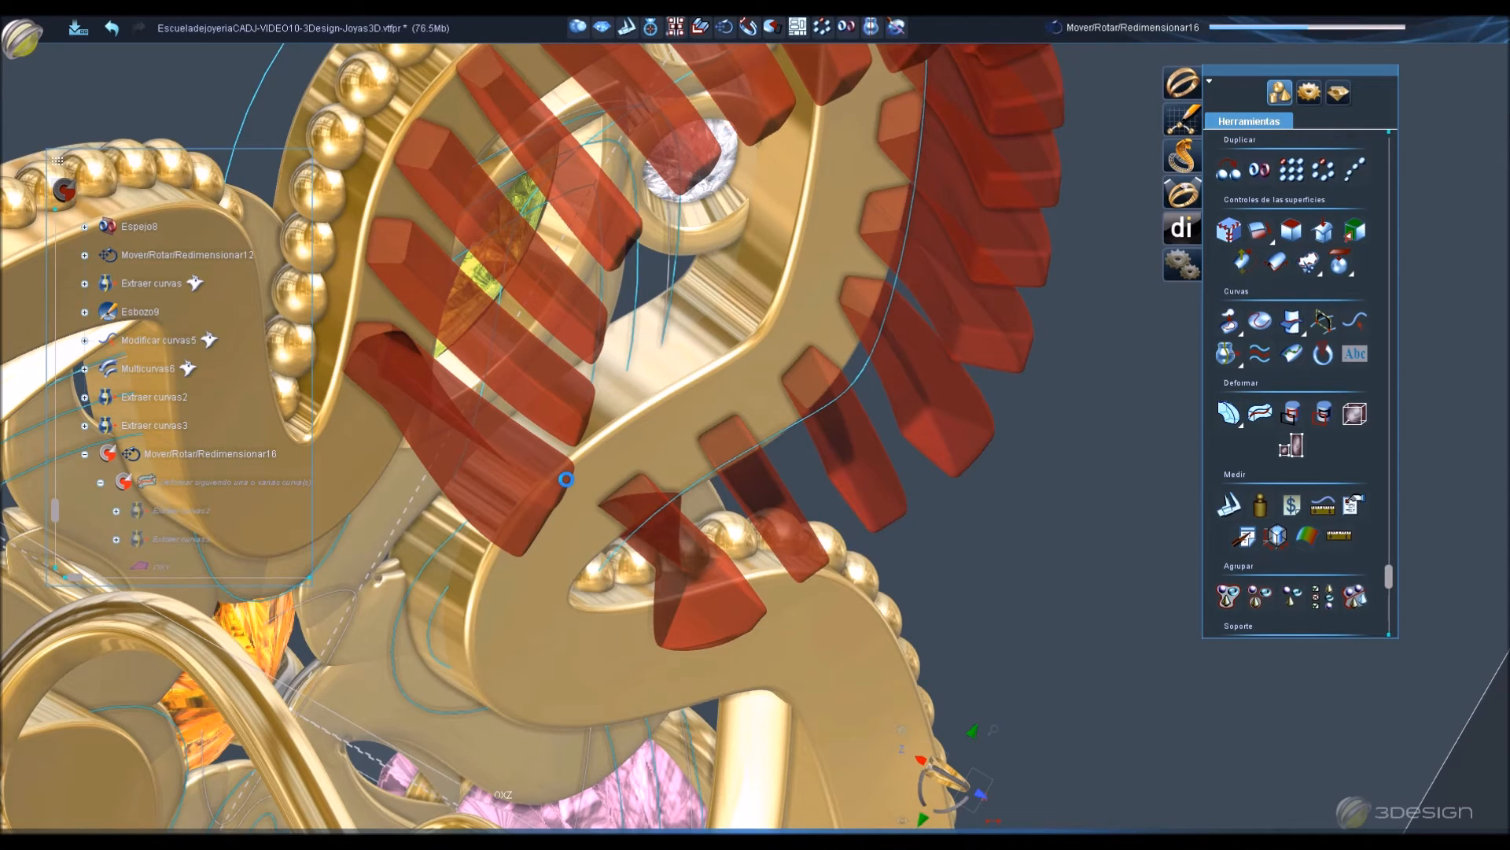
Filter the row of bars to exclude the bar at each end of the petal, and accept the filter.
{"action": "left_click", "coordinate": [545, 481]}
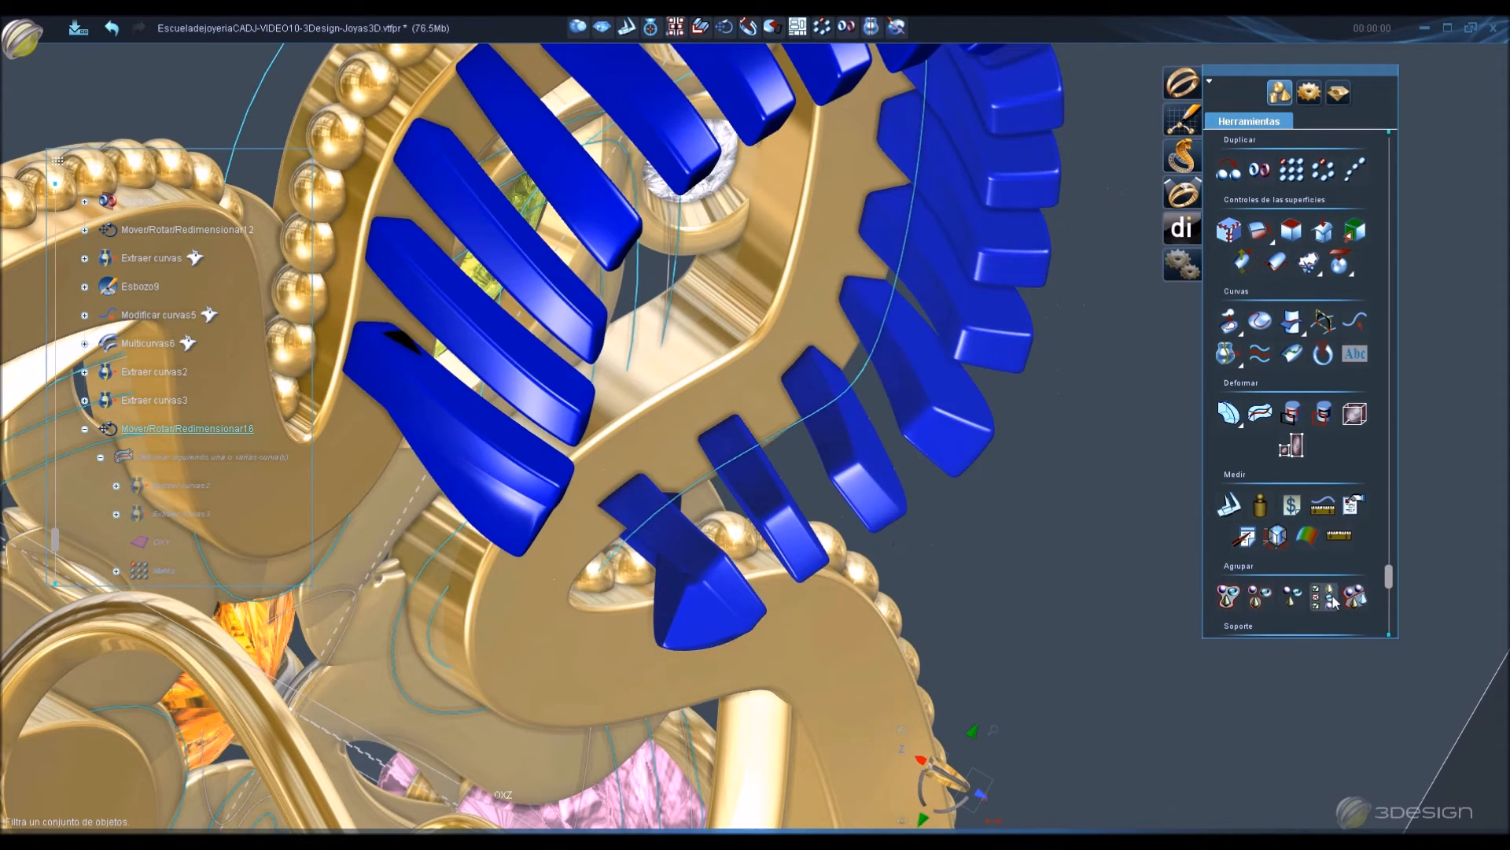
{"action": "left_click", "coordinate": [1322, 596]}
{"action": "left_click", "coordinate": [484, 527]}
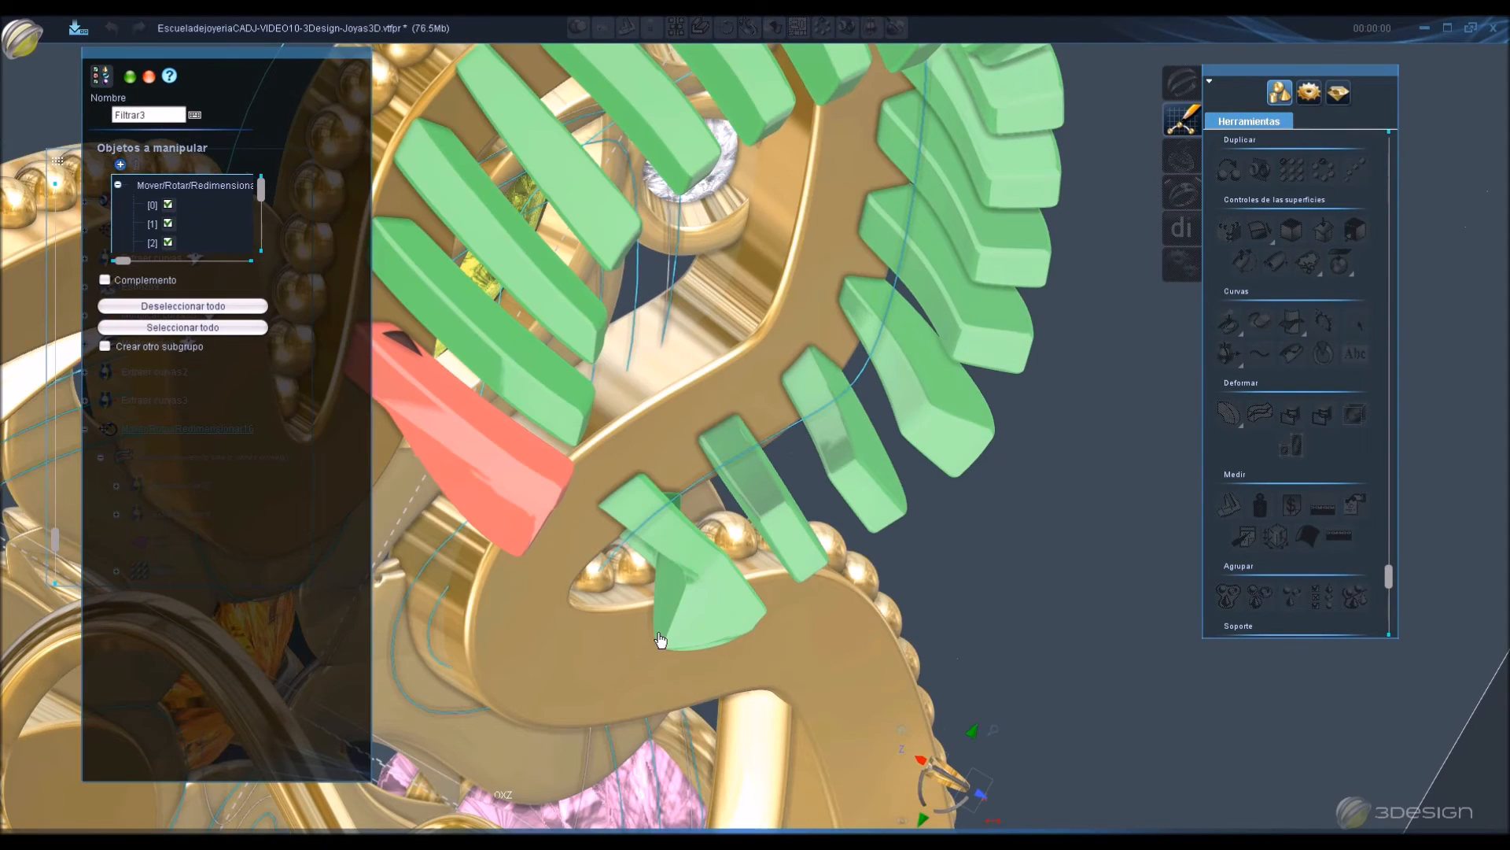
{"action": "left_click", "coordinate": [674, 636]}
{"action": "middle_click_drag", "start_coordinate": [1002, 272], "coordinate": [868, 258]}
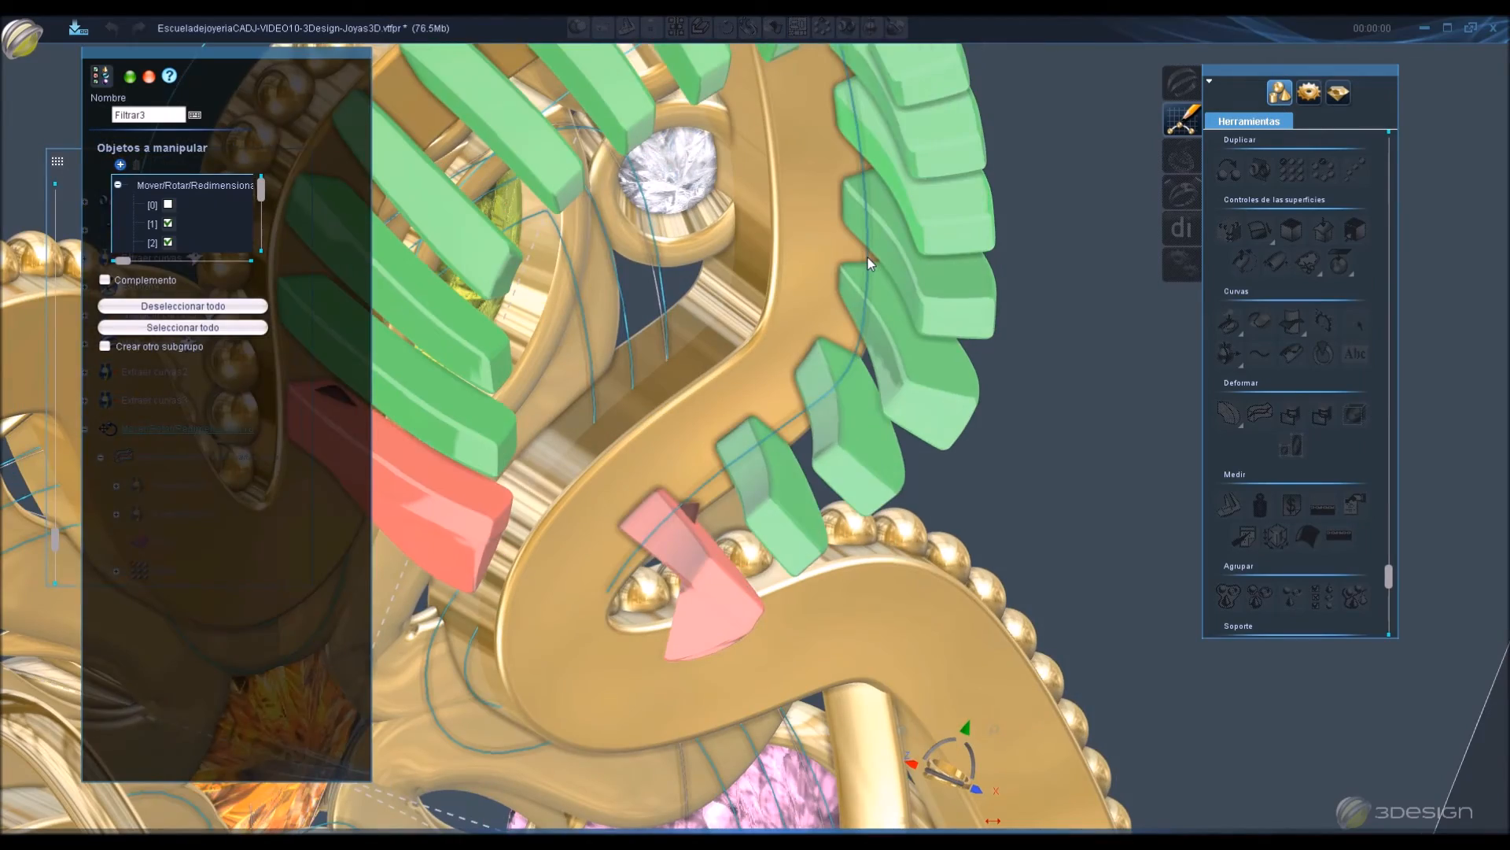
{"action": "key", "text": "Return"}
Duplicate the filtered bars circularly around the OZ axis with 4 copies over 360°, and accept the duplication.
{"action": "scroll", "coordinate": [869, 255], "scroll_direction": "down", "scroll_amount": 3}
{"action": "middle_click_drag", "start_coordinate": [522, 160], "coordinate": [558, 318]}
{"action": "middle_click_drag", "start_coordinate": [954, 198], "coordinate": [741, 433]}
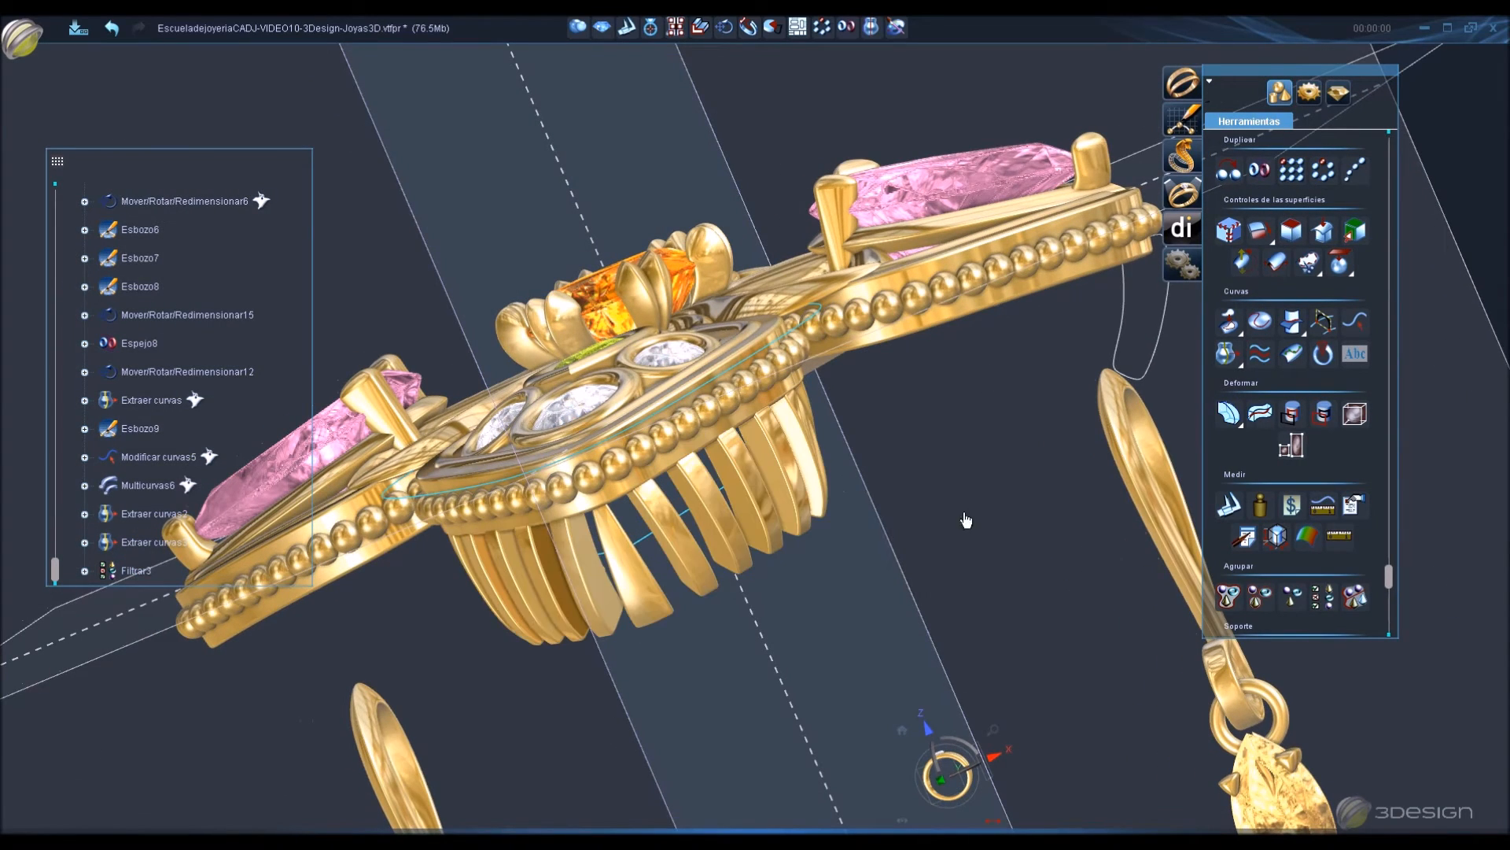
{"action": "middle_click_drag", "start_coordinate": [1012, 529], "coordinate": [712, 315]}
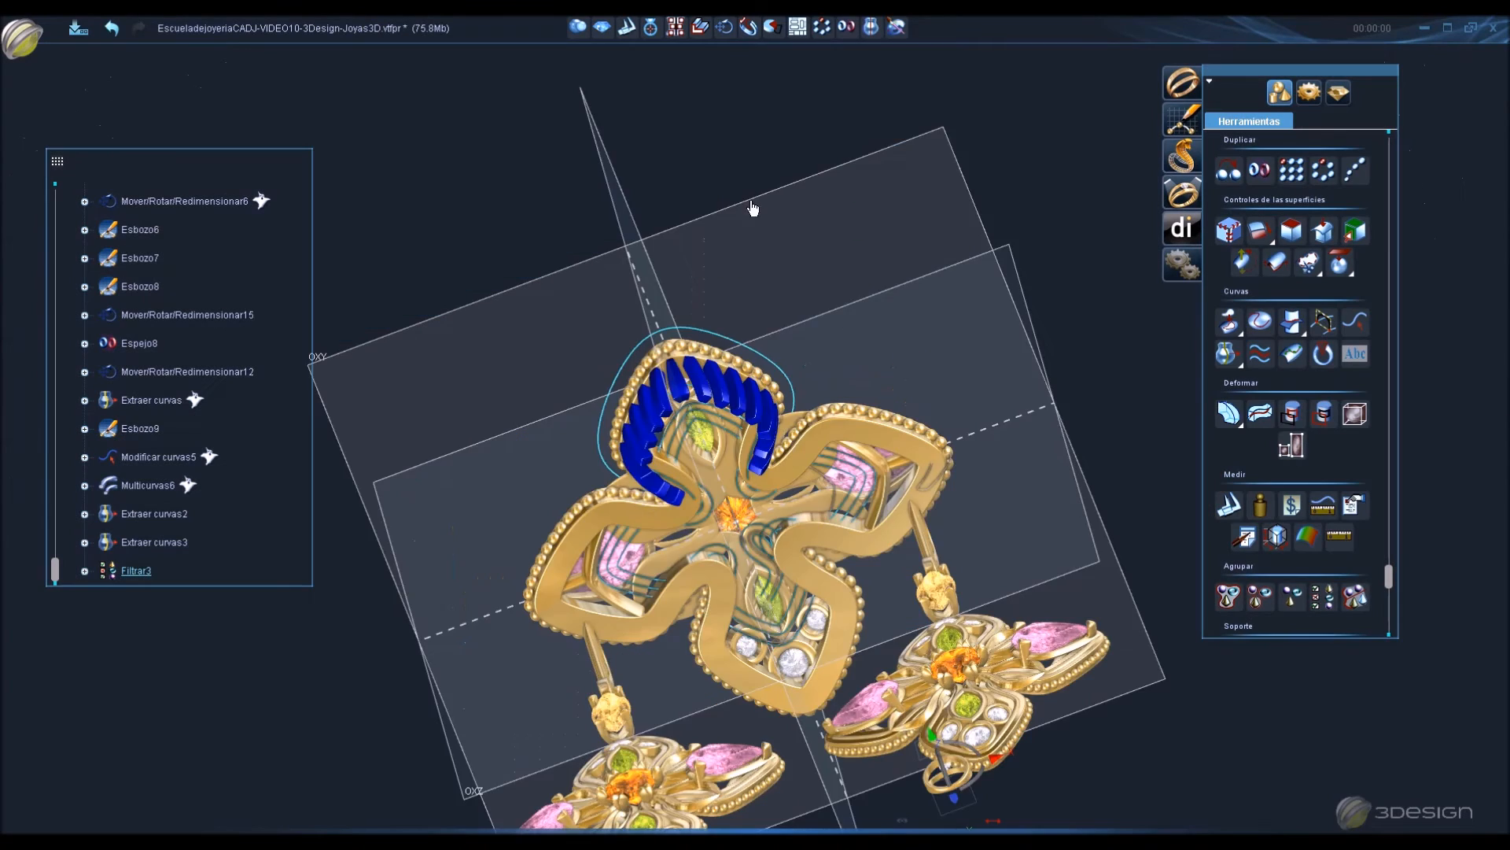
{"action": "middle_click_drag", "start_coordinate": [752, 208], "coordinate": [700, 280]}
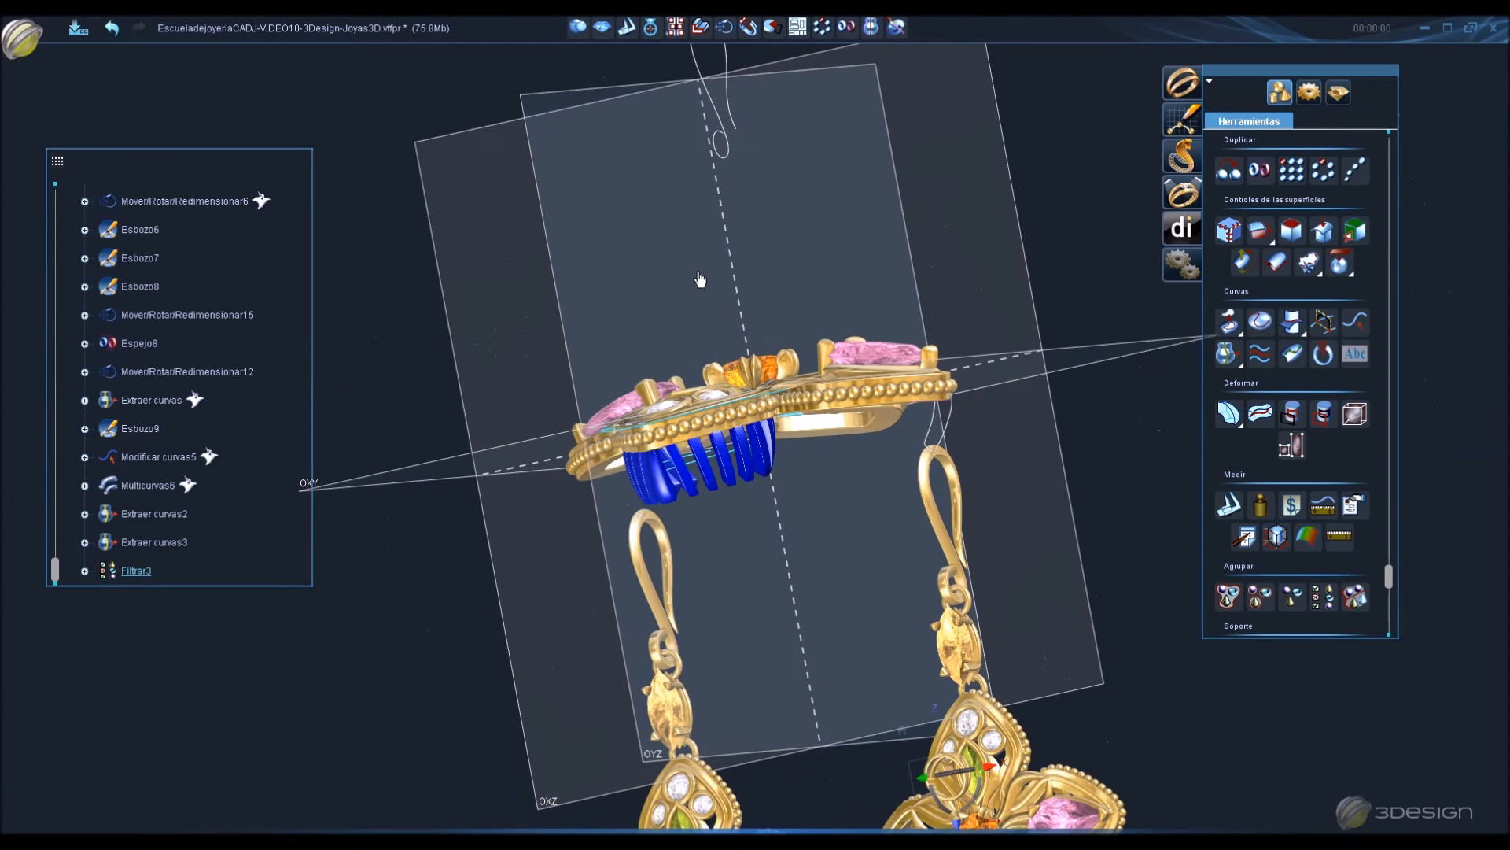
{"action": "left_click", "coordinate": [822, 27]}
{"action": "double_click", "coordinate": [185, 364]}
{"action": "type", "text": "4"}
{"action": "key", "text": "Tab"}
{"action": "middle_click_drag", "start_coordinate": [775, 586], "coordinate": [639, 400]}
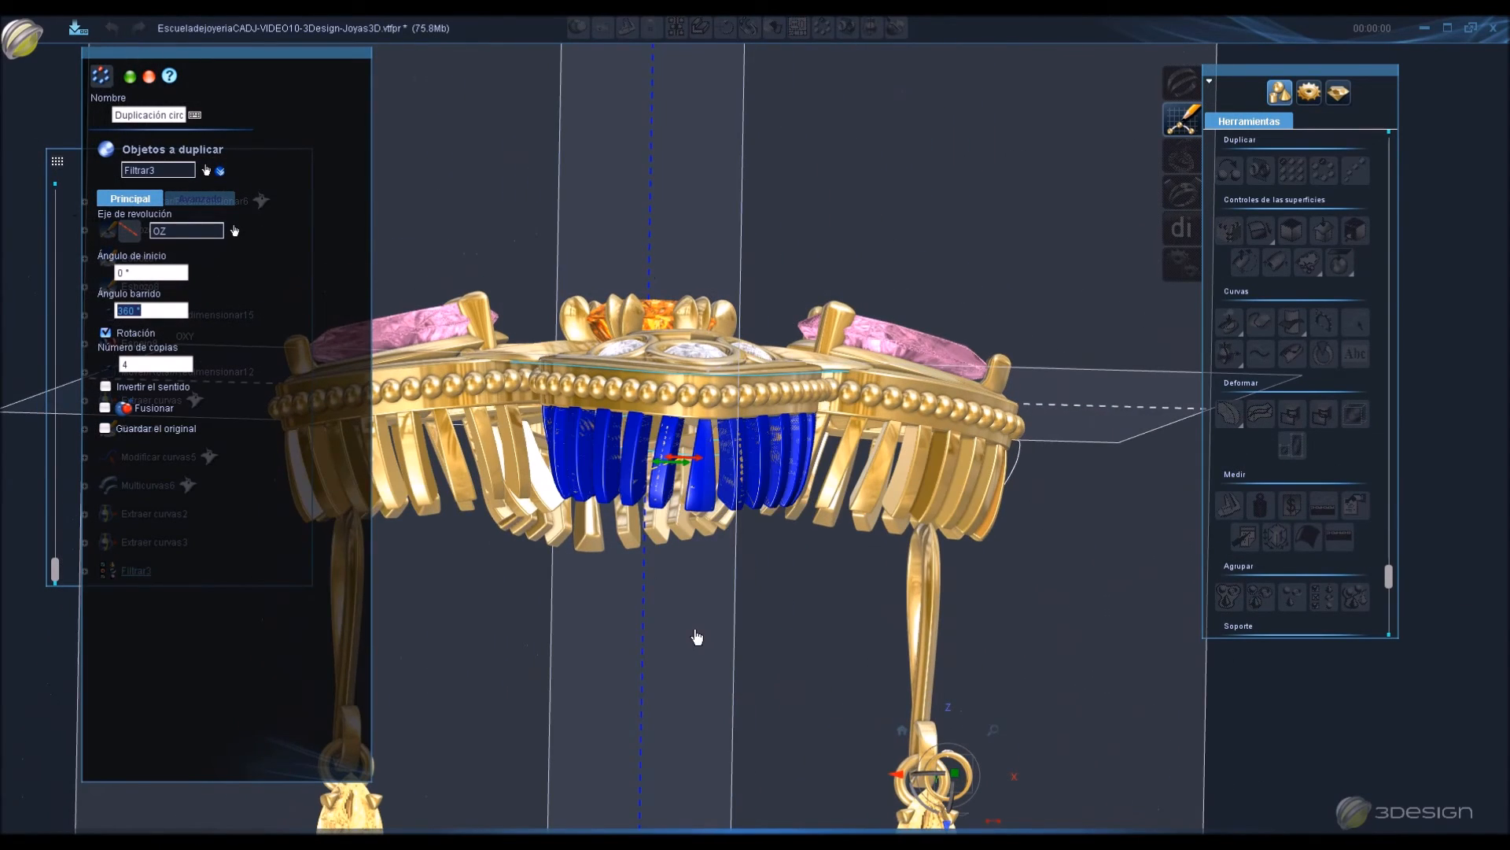
{"action": "key", "text": "Return"}
Scale the circular set of bars non-proportionally to about 0.622 in Z and move it about 0.967 mm in Z.
{"action": "left_click", "coordinate": [955, 773]}
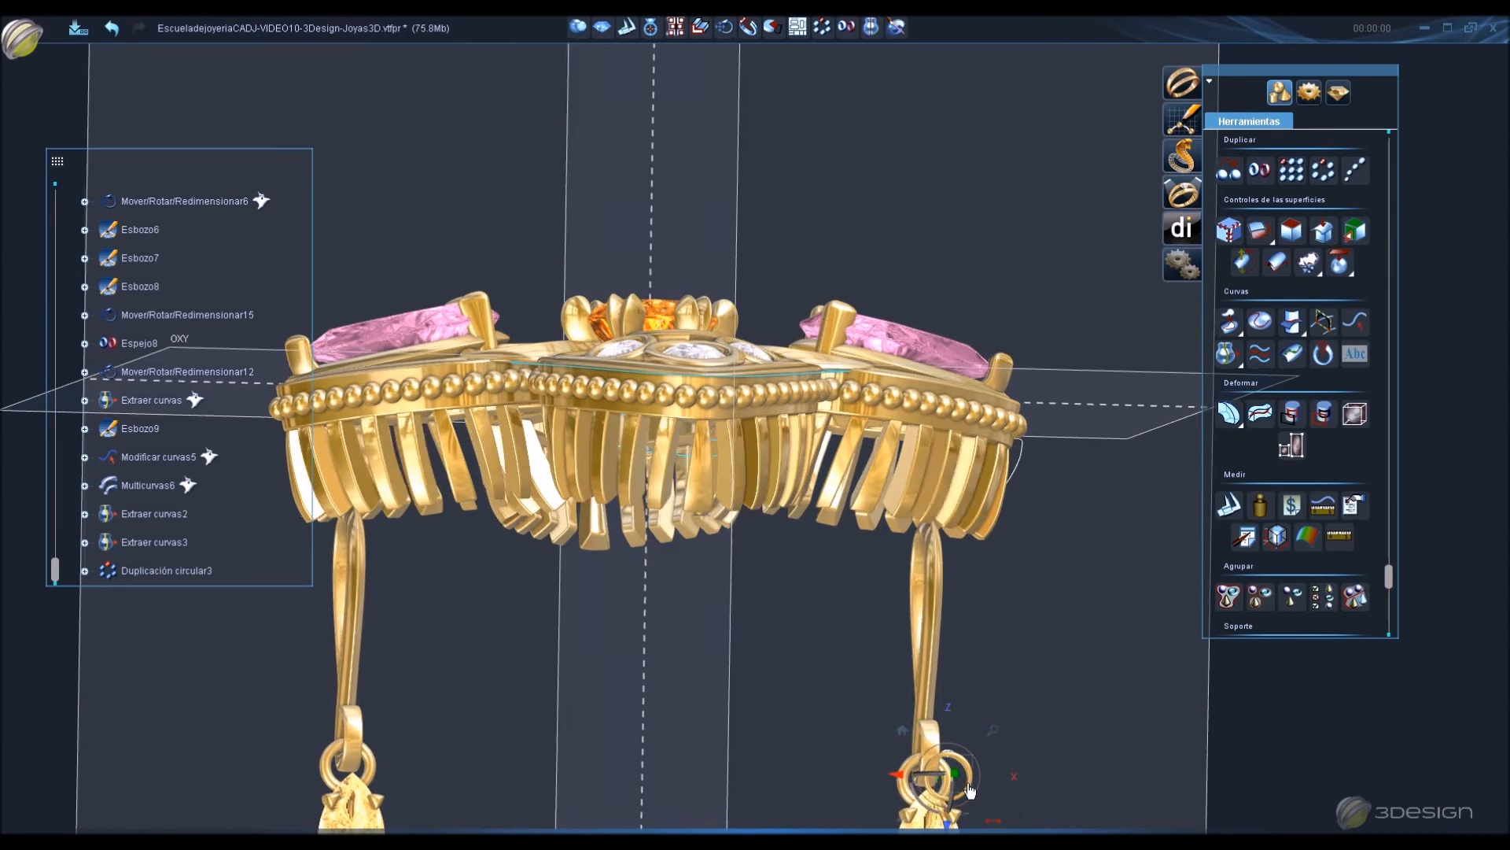
{"action": "left_click", "coordinate": [887, 498]}
{"action": "left_click", "coordinate": [725, 30]}
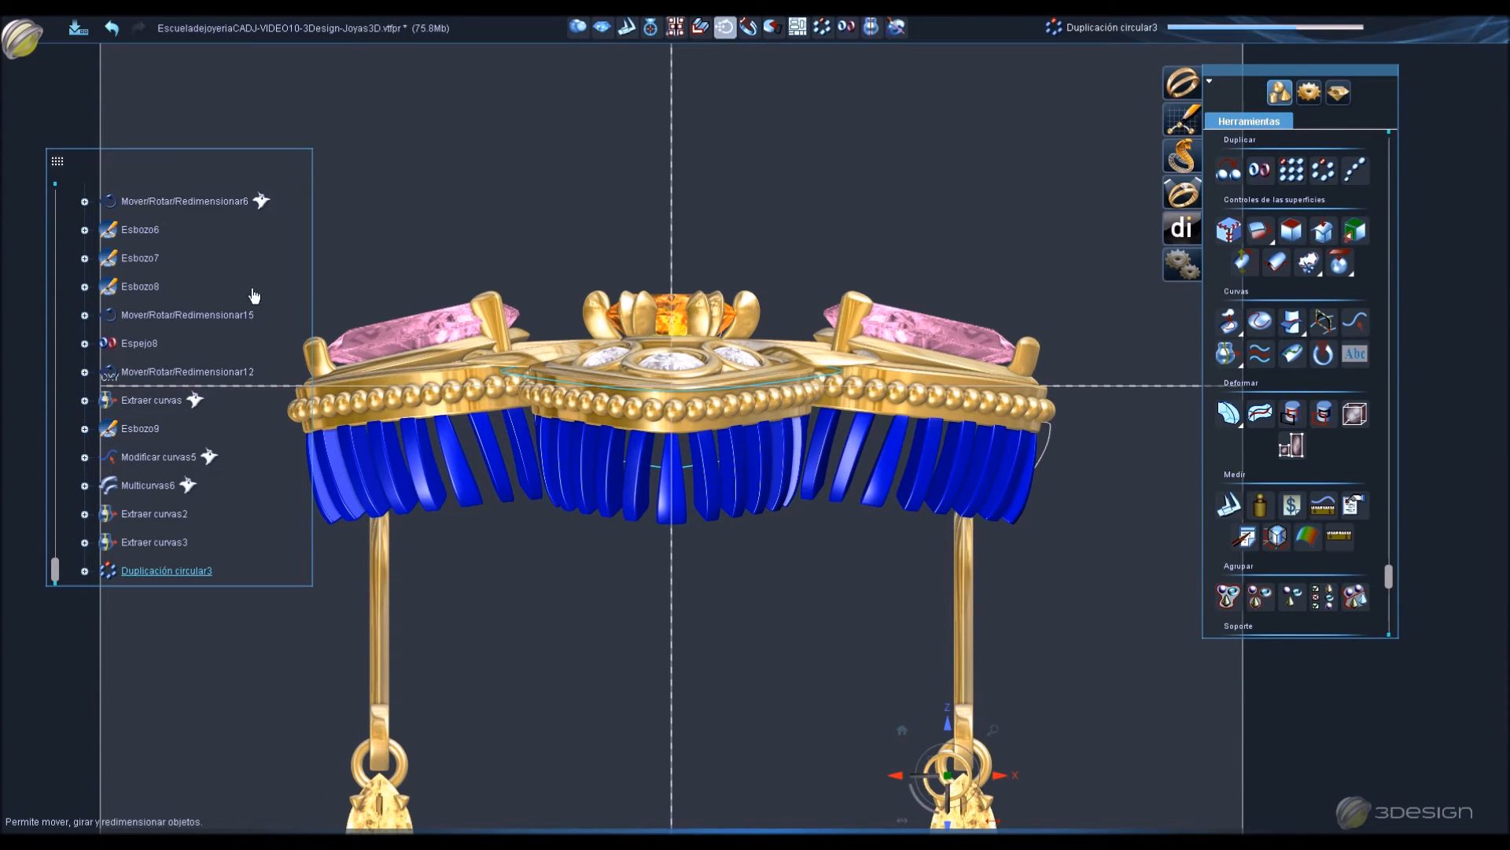
{"action": "left_click", "coordinate": [161, 235]}
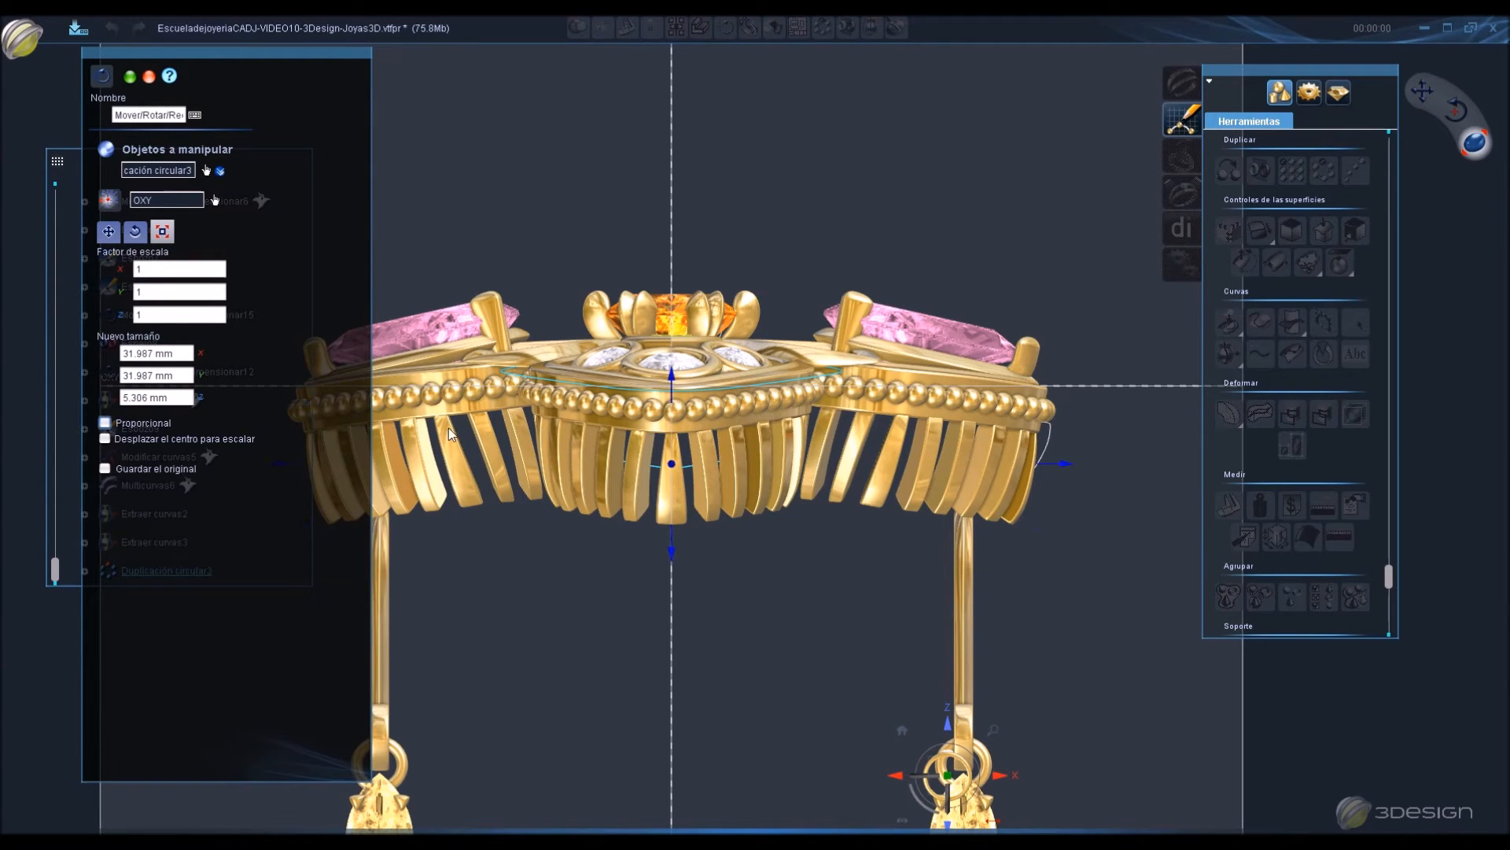
{"action": "left_click_drag", "start_coordinate": [673, 379], "coordinate": [671, 396]}
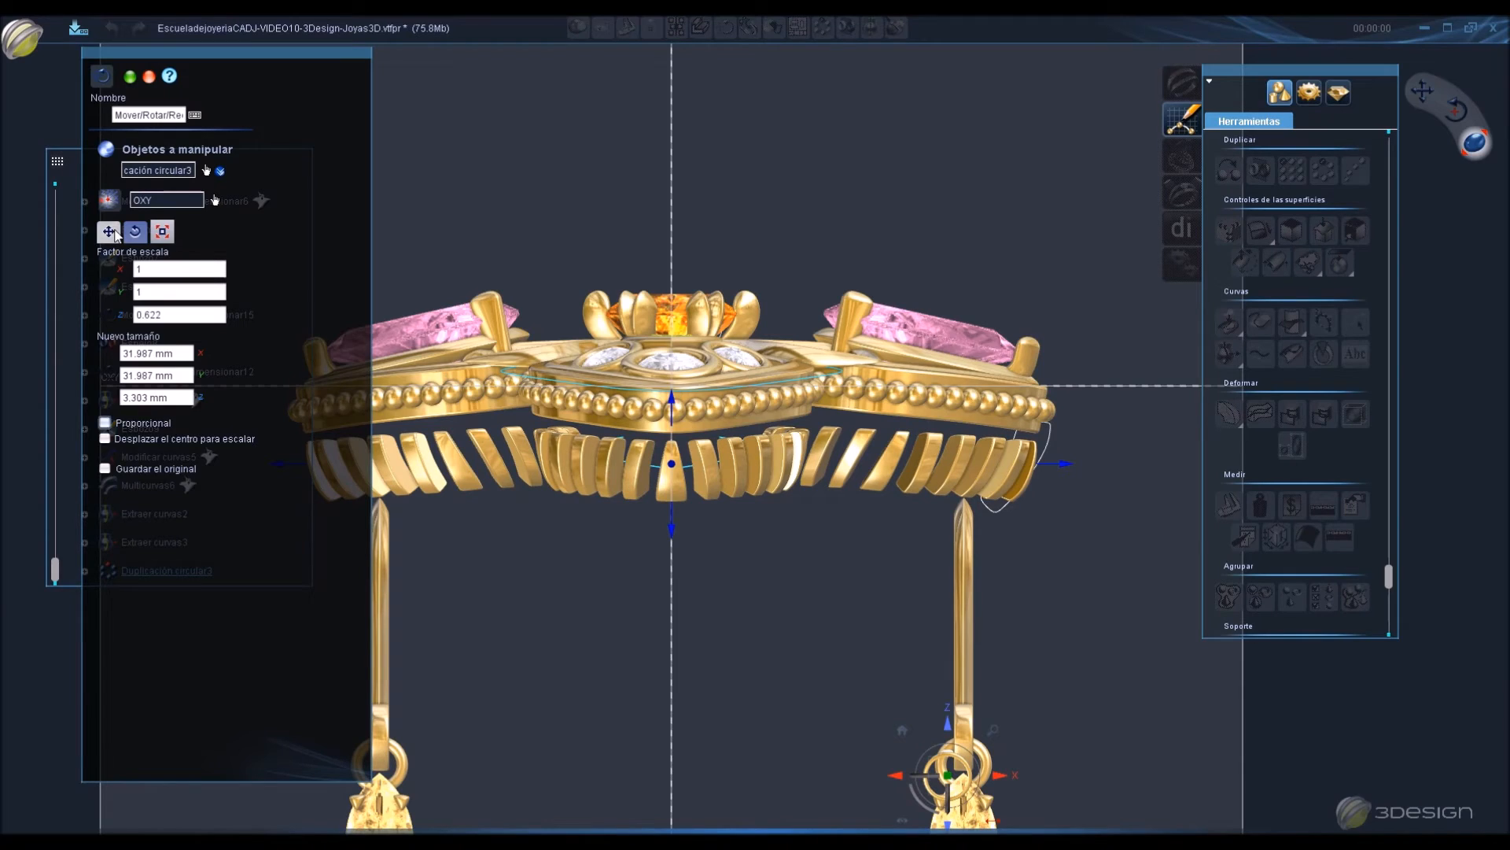
{"action": "left_click", "coordinate": [112, 232]}
{"action": "left_click_drag", "start_coordinate": [678, 406], "coordinate": [666, 375]}
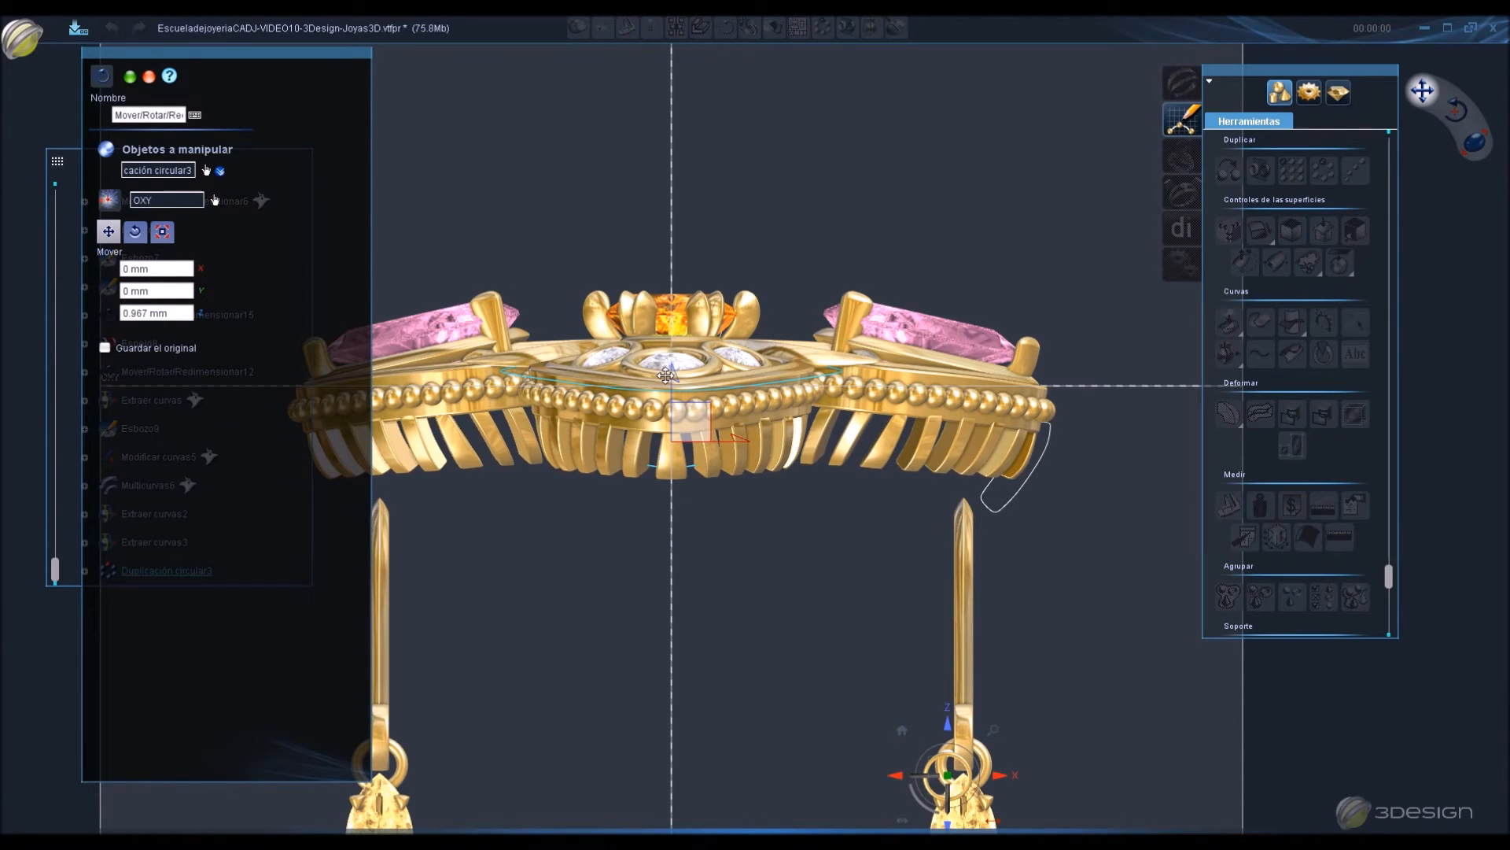
Set the scale factors of the circular set of bars to 0.98 in X and Y, and accept the transformation.
{"action": "left_click", "coordinate": [162, 232]}
{"action": "left_click", "coordinate": [191, 270]}
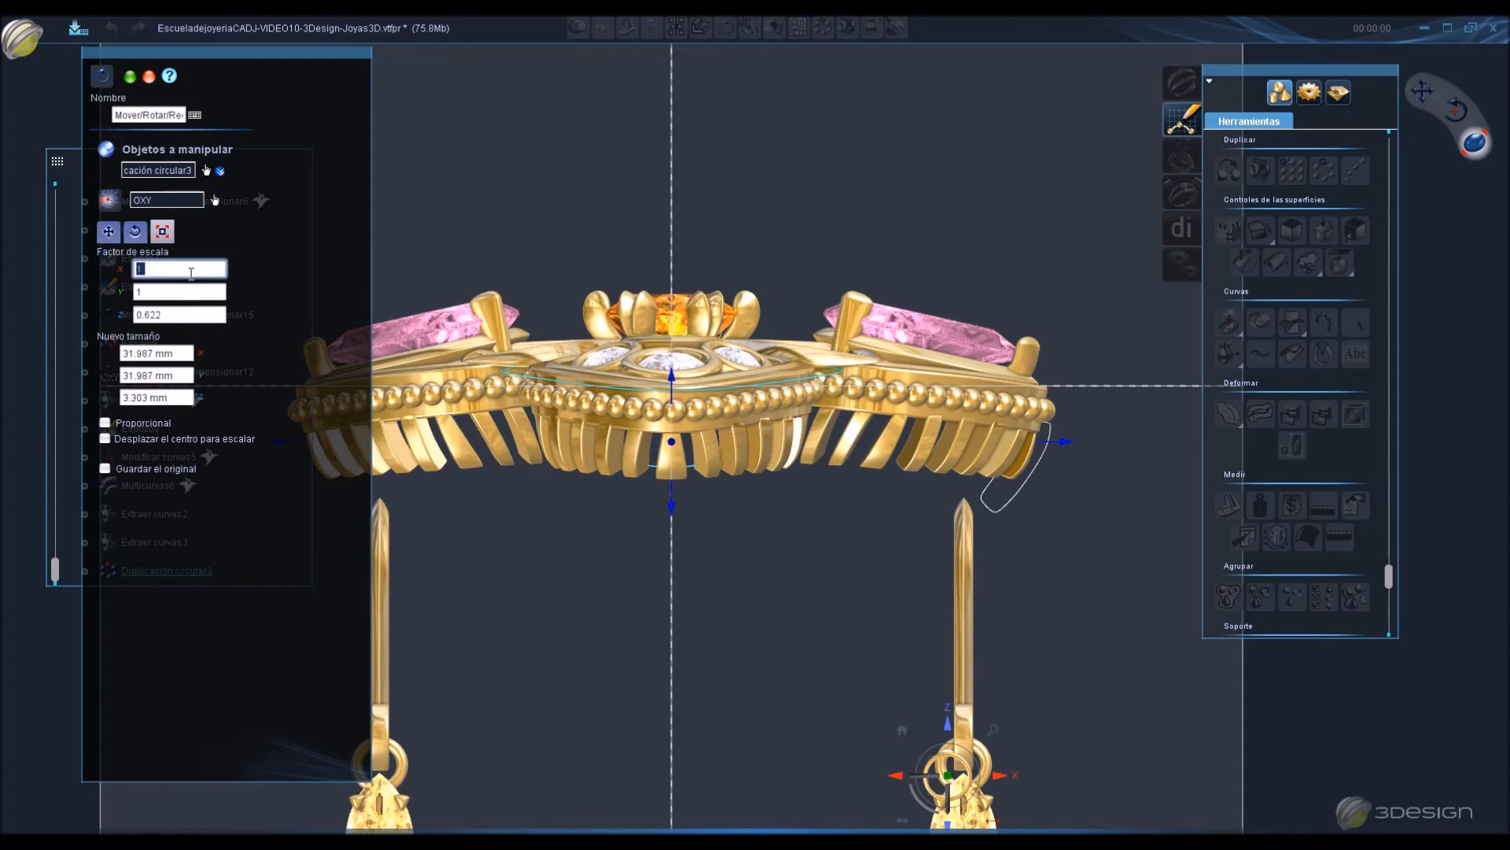
{"action": "type", "text": ".98"}
{"action": "left_click", "coordinate": [190, 291]}
{"action": "type", "text": ".98"}
{"action": "left_click", "coordinate": [186, 269]}
{"action": "middle_click_drag", "start_coordinate": [777, 614], "coordinate": [674, 540]}
{"action": "right_click", "coordinate": [754, 546]}
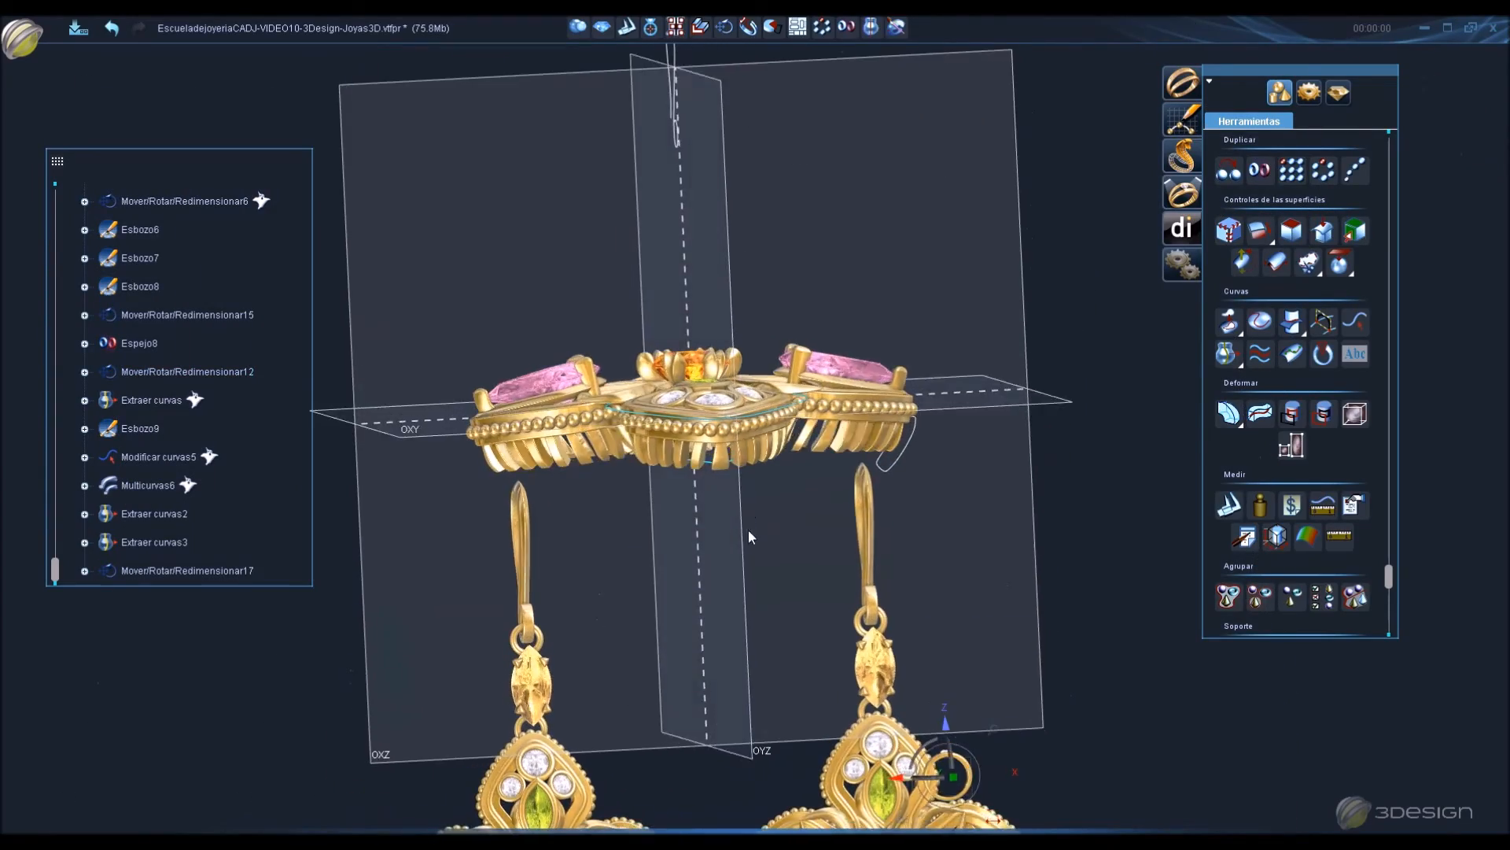
{"action": "middle_click_drag", "start_coordinate": [749, 537], "coordinate": [595, 432]}
{"action": "middle_click_drag", "start_coordinate": [682, 293], "coordinate": [802, 362]}
{"action": "left_click", "coordinate": [154, 514]}
{"action": "left_click", "coordinate": [724, 28]}
{"action": "left_click_drag", "start_coordinate": [639, 387], "coordinate": [637, 490]}
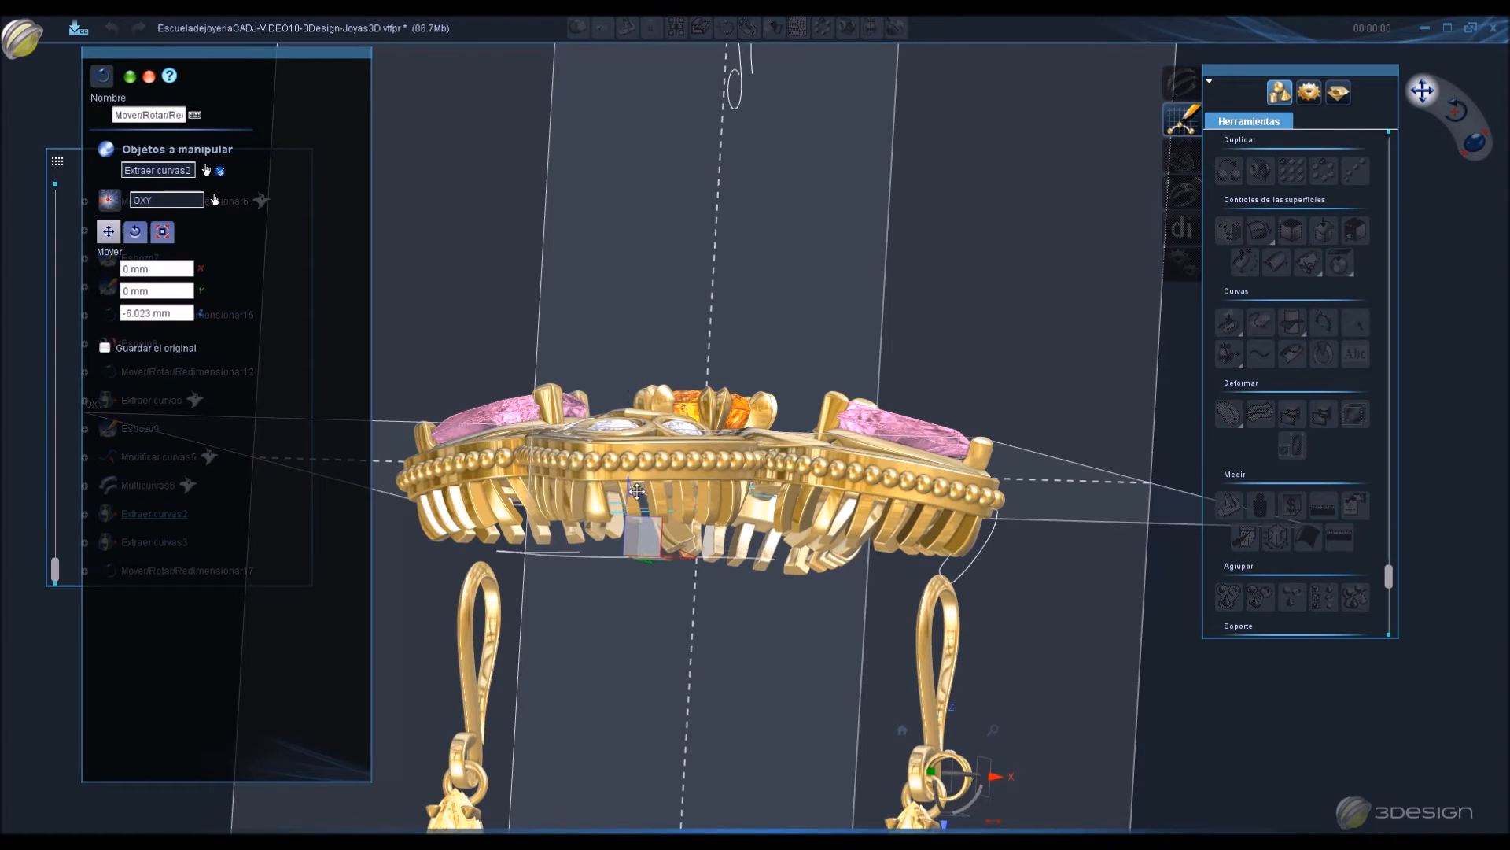
{"action": "left_click", "coordinate": [150, 78]}
Show the hidden curve Extraer curvas and move it about -2.239 mm in Z.
{"action": "middle_click_drag", "start_coordinate": [543, 370], "coordinate": [708, 79]}
{"action": "middle_click_drag", "start_coordinate": [761, 151], "coordinate": [648, 401]}
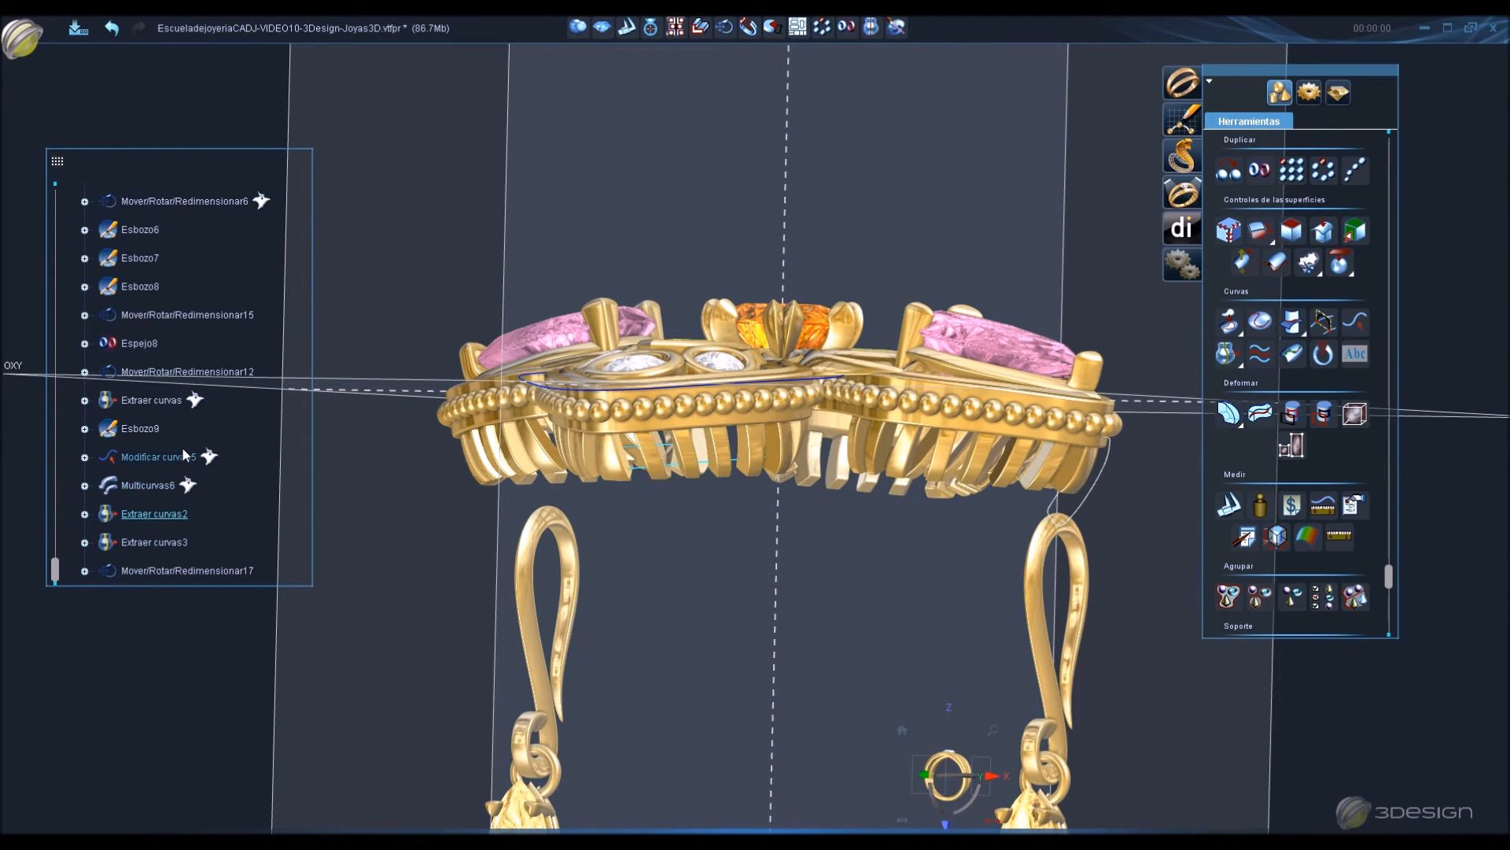
{"action": "right_click", "coordinate": [175, 403]}
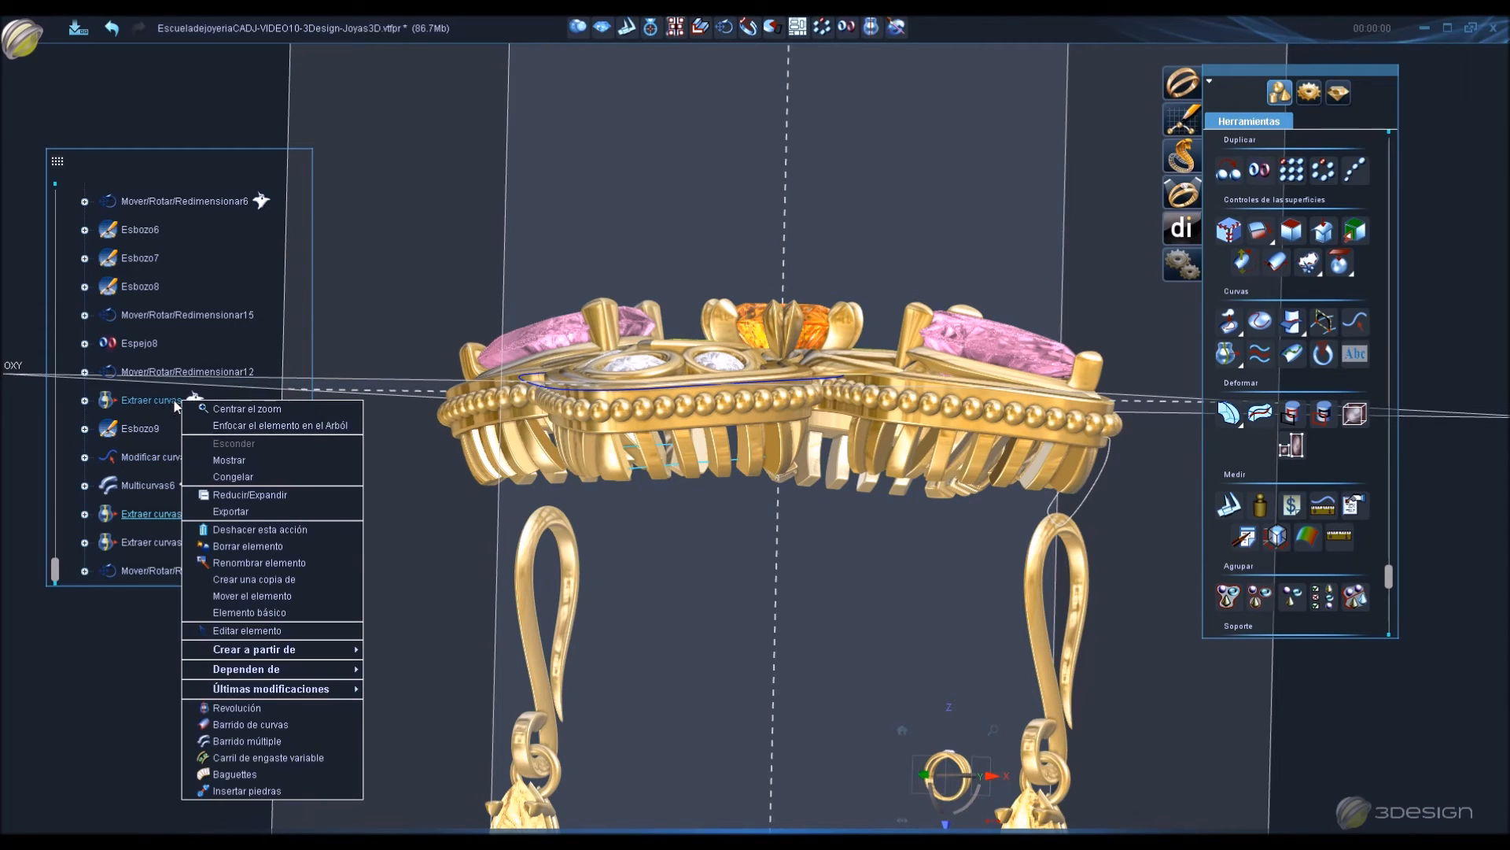
{"action": "left_click", "coordinate": [227, 462]}
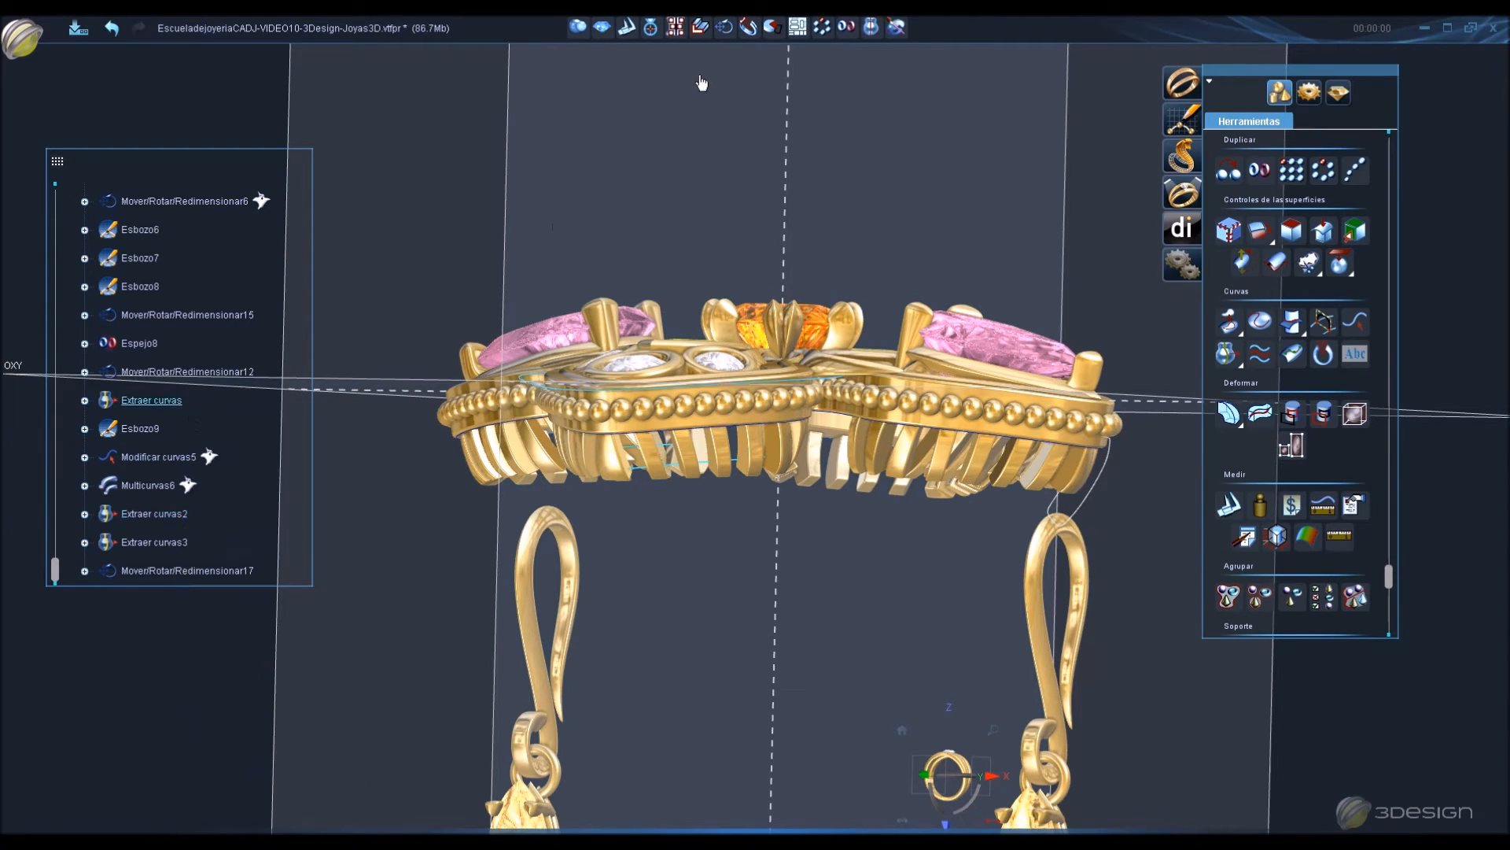
{"action": "left_click", "coordinate": [725, 29]}
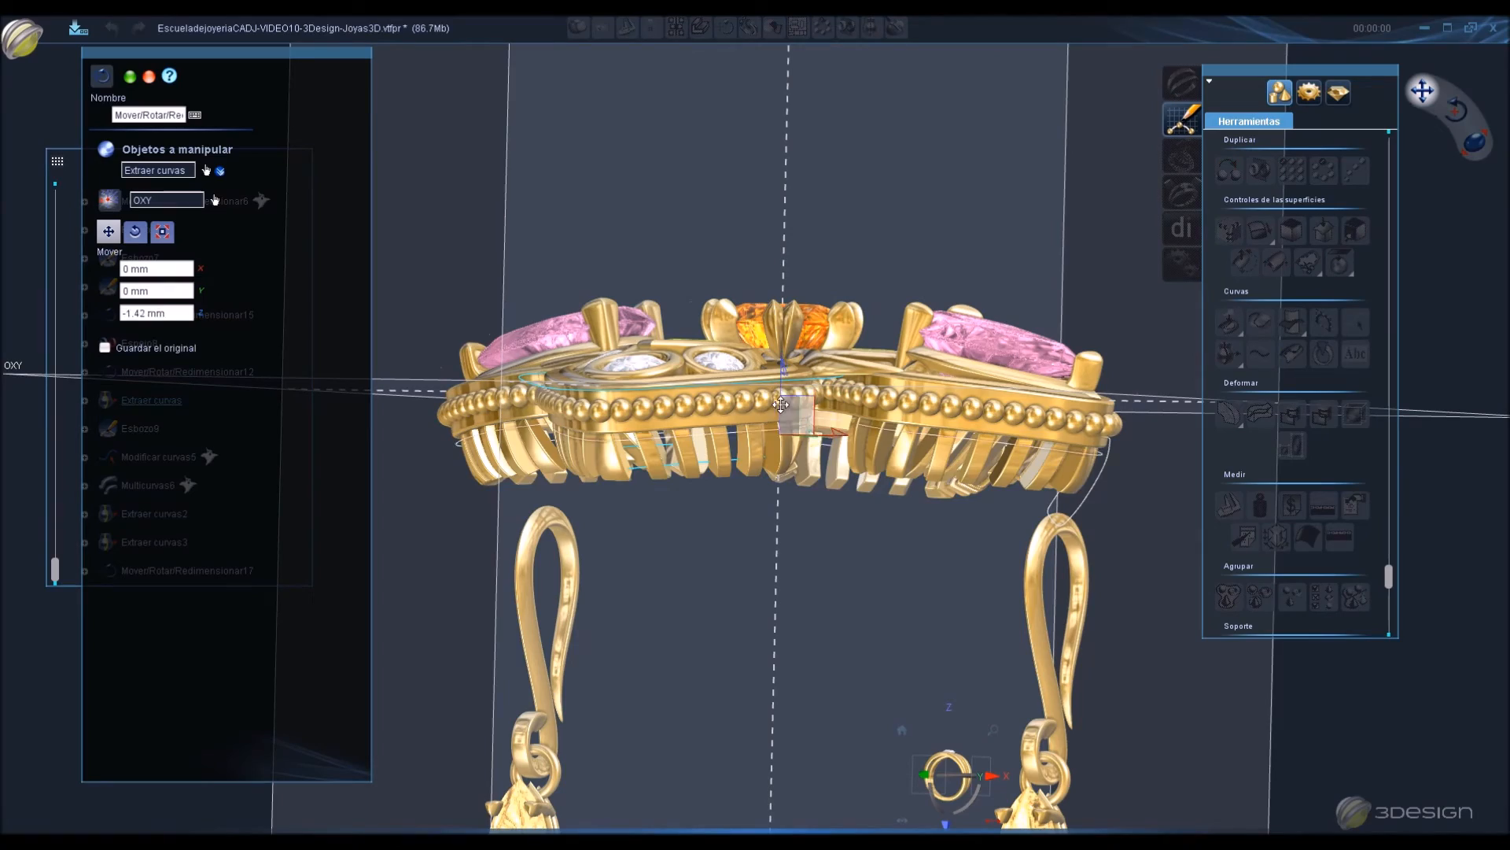
{"action": "left_click_drag", "start_coordinate": [782, 418], "coordinate": [783, 410]}
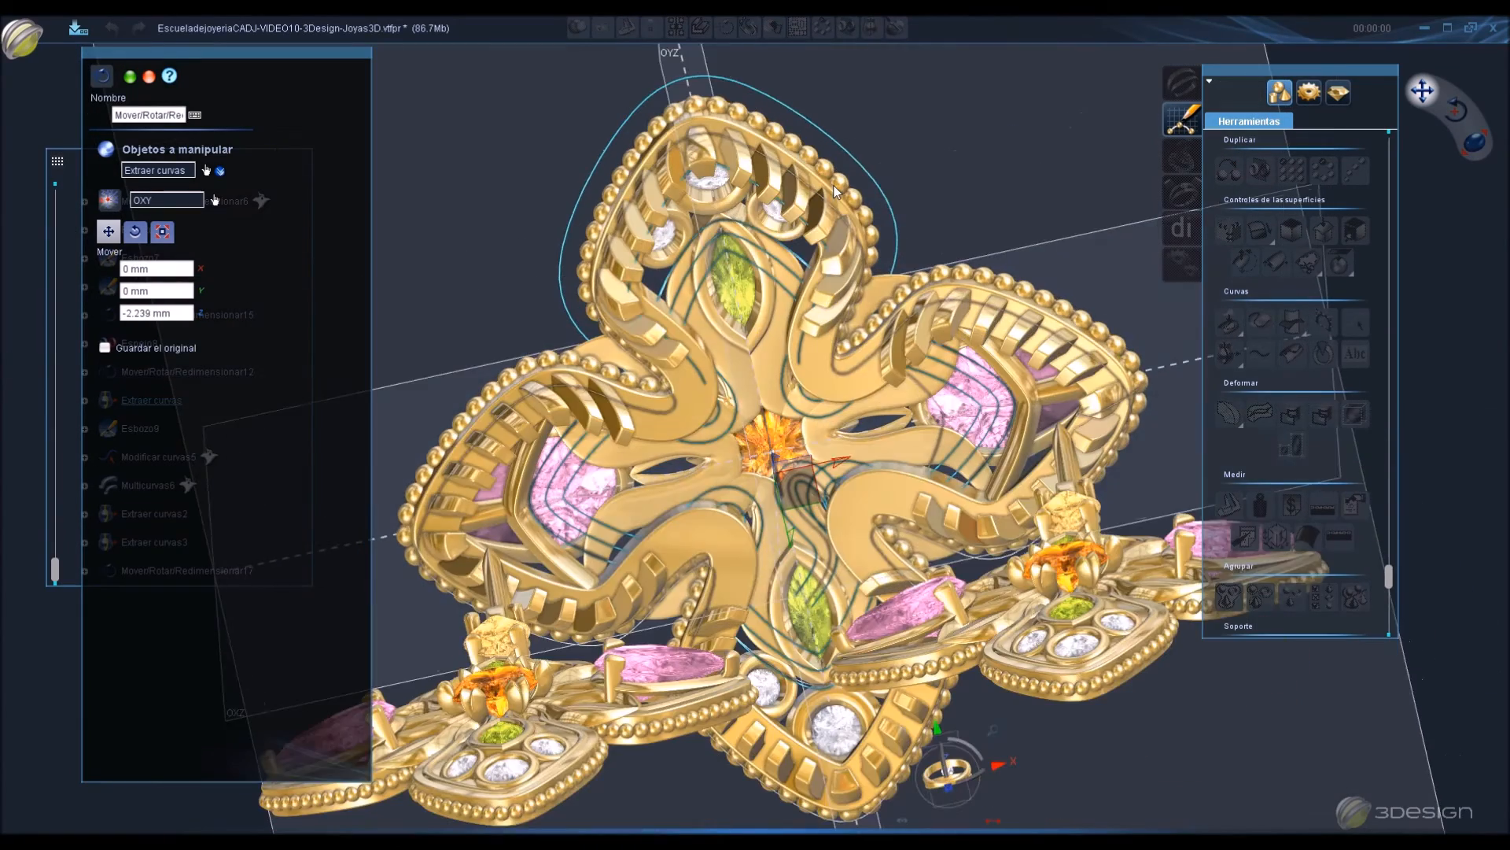
Scale the extracted contour curve proportionally by 0.905 and accept the move and resize transformation.
{"action": "middle_click_drag", "start_coordinate": [900, 182], "coordinate": [887, 135]}
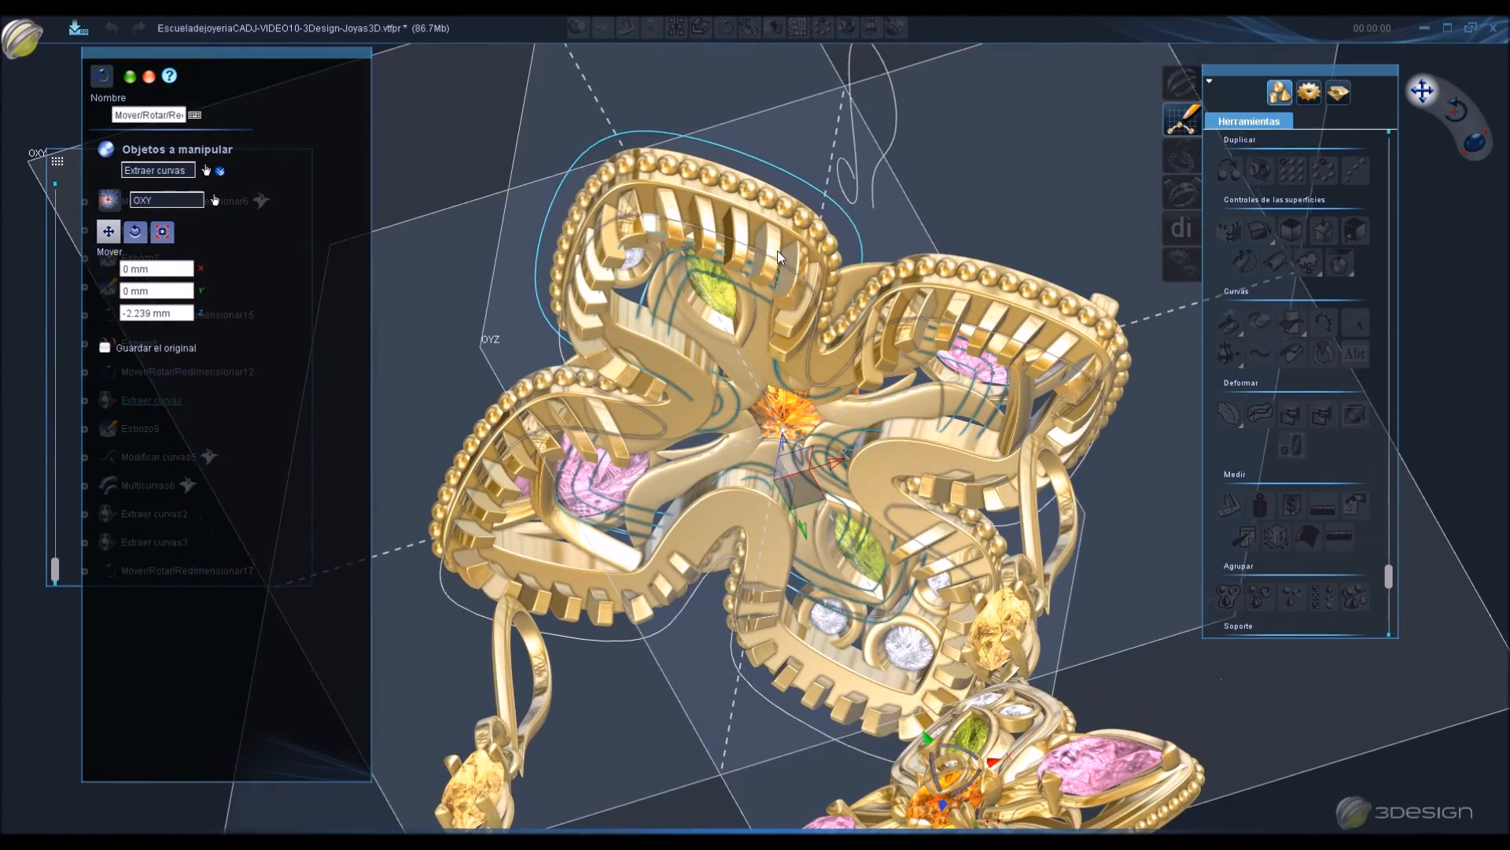
{"action": "left_click", "coordinate": [162, 231]}
{"action": "left_click_drag", "start_coordinate": [949, 110], "coordinate": [905, 121]}
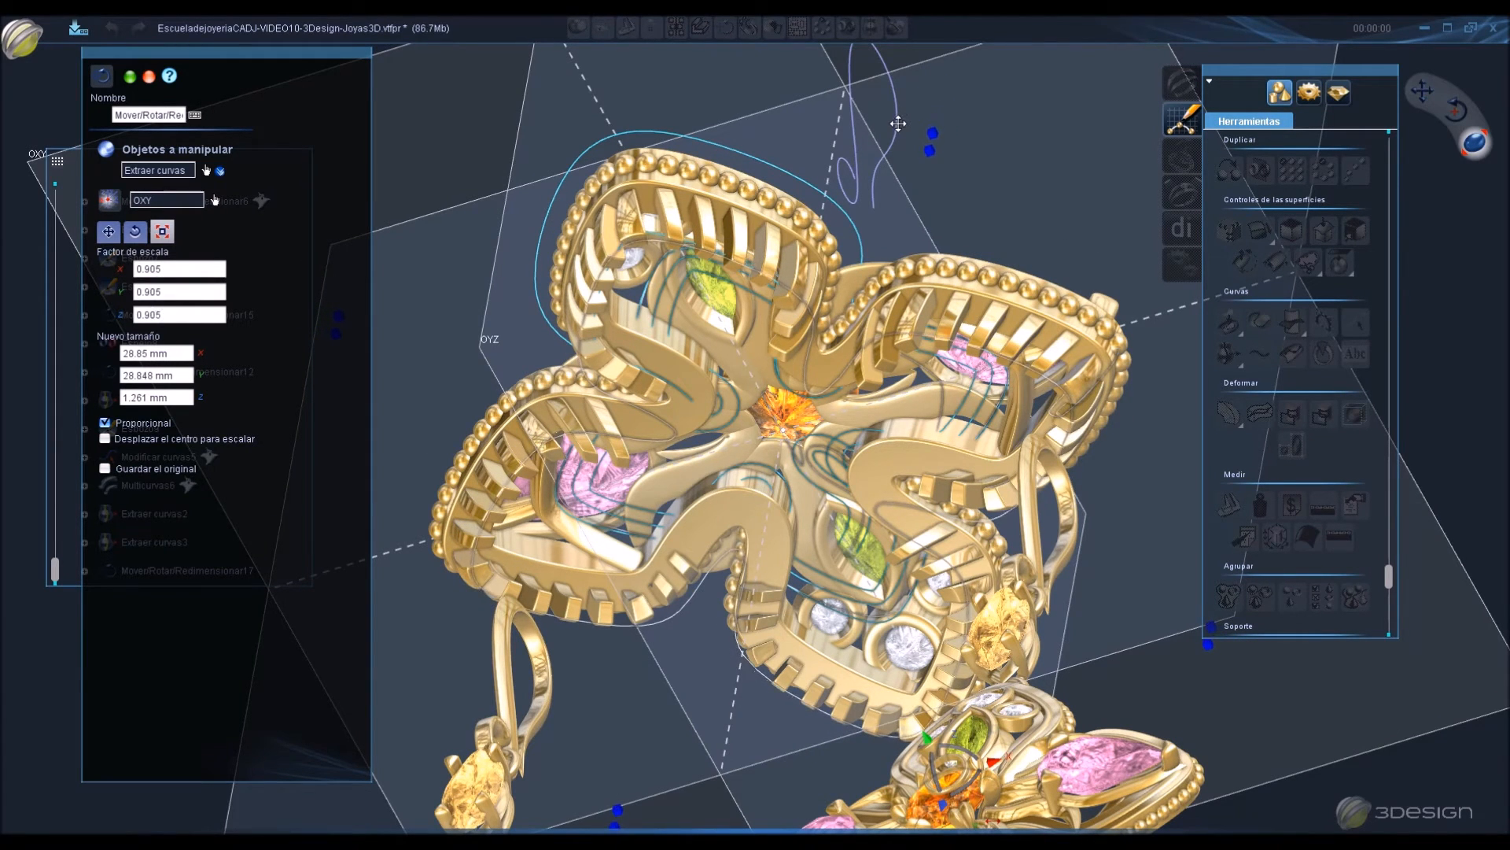
{"action": "right_click_drag", "start_coordinate": [1020, 100], "coordinate": [826, 286]}
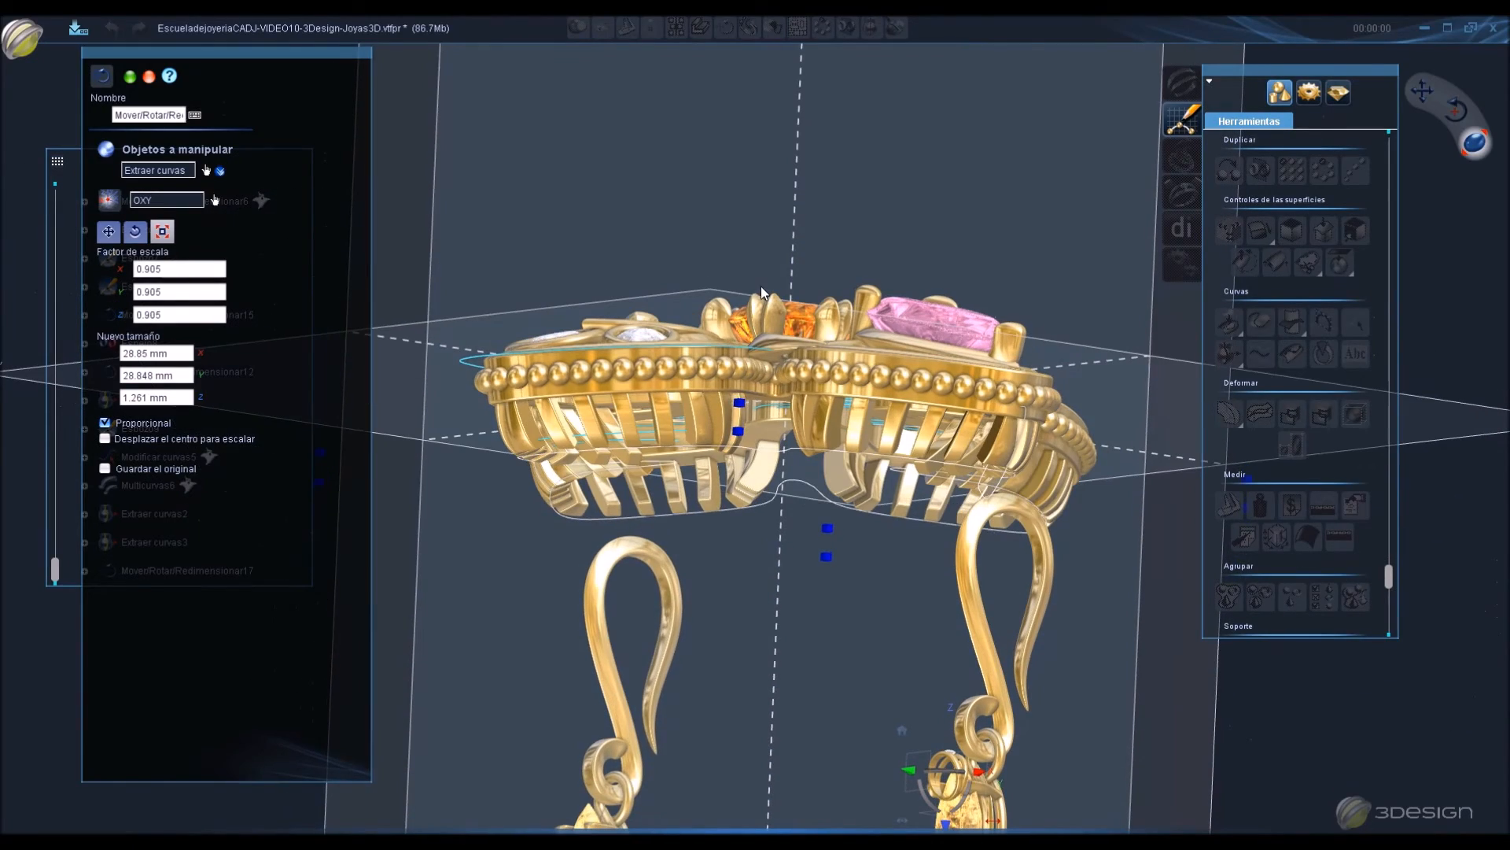
{"action": "right_click", "coordinate": [826, 286]}
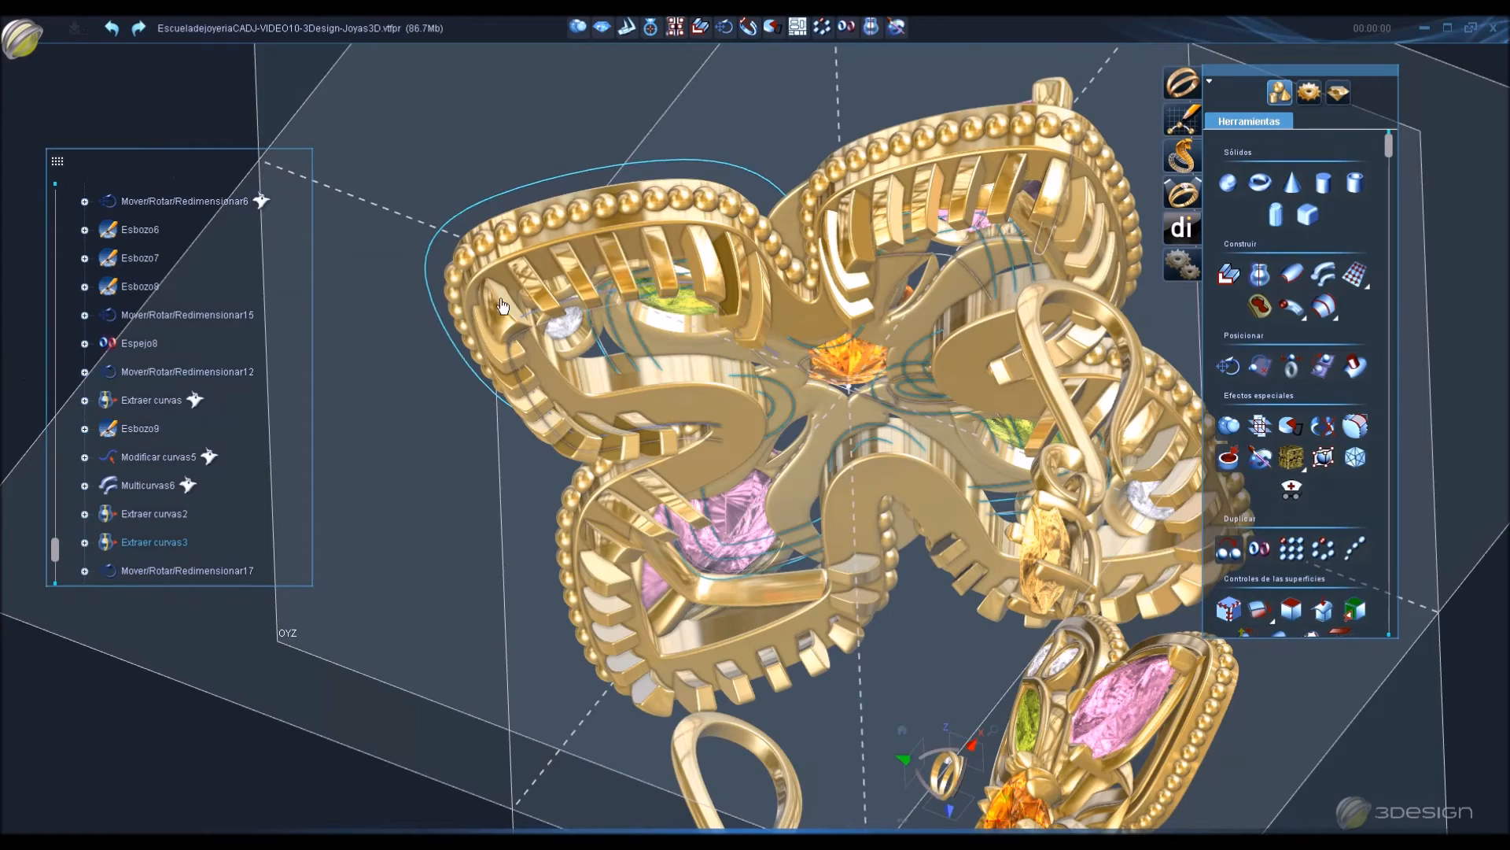
Build a Multicurvas solid along the repositioned petal curve with a circular section 0.85 mm in diameter, and accept it.
{"action": "left_click", "coordinate": [1325, 276]}
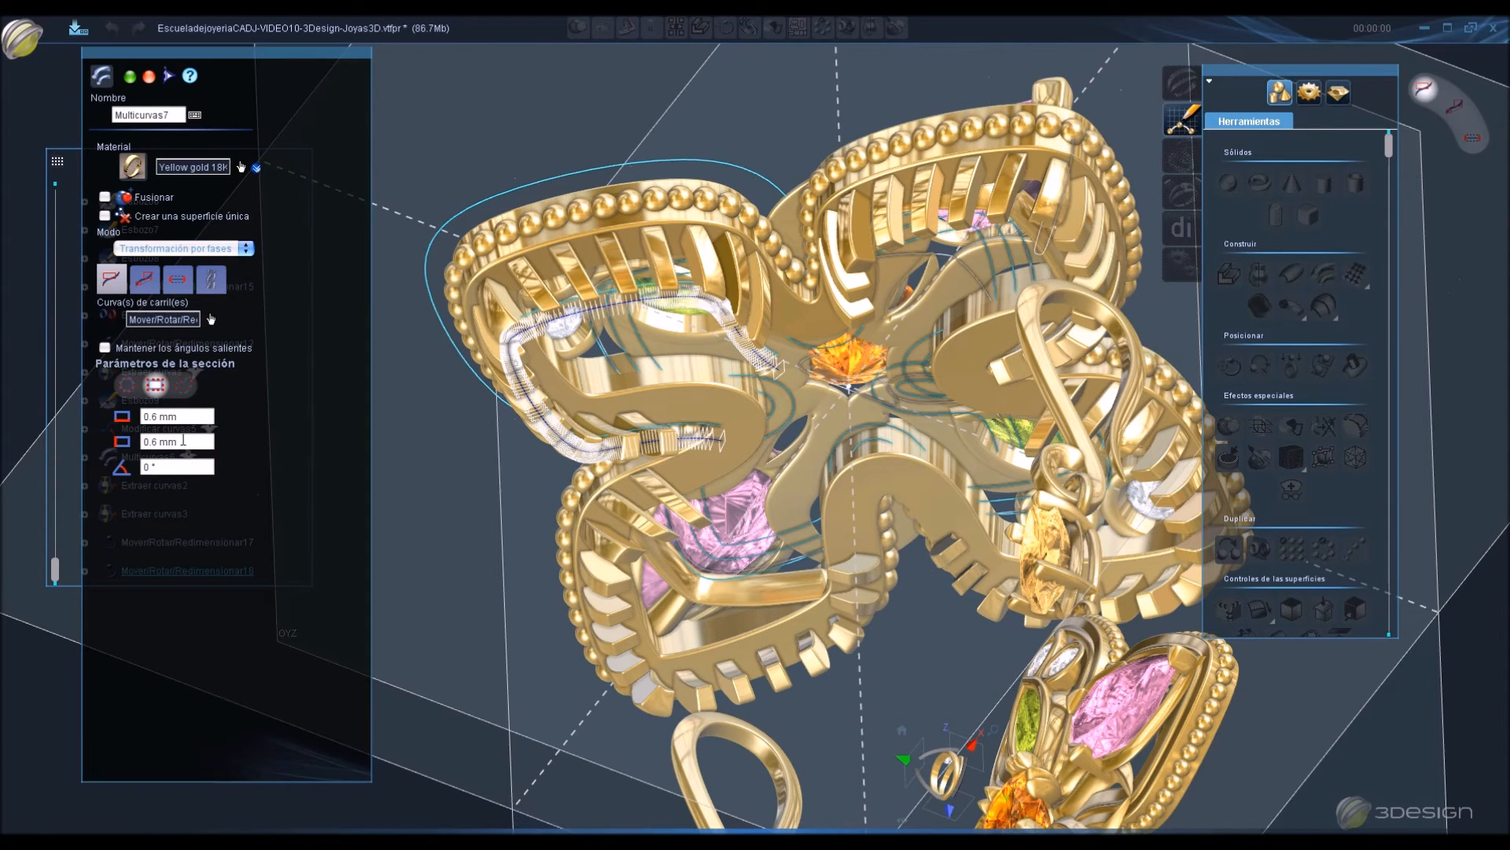
{"action": "triple_click", "coordinate": [193, 441]}
{"action": "key", "text": "BackSpace"}
{"action": "left_click", "coordinate": [129, 386]}
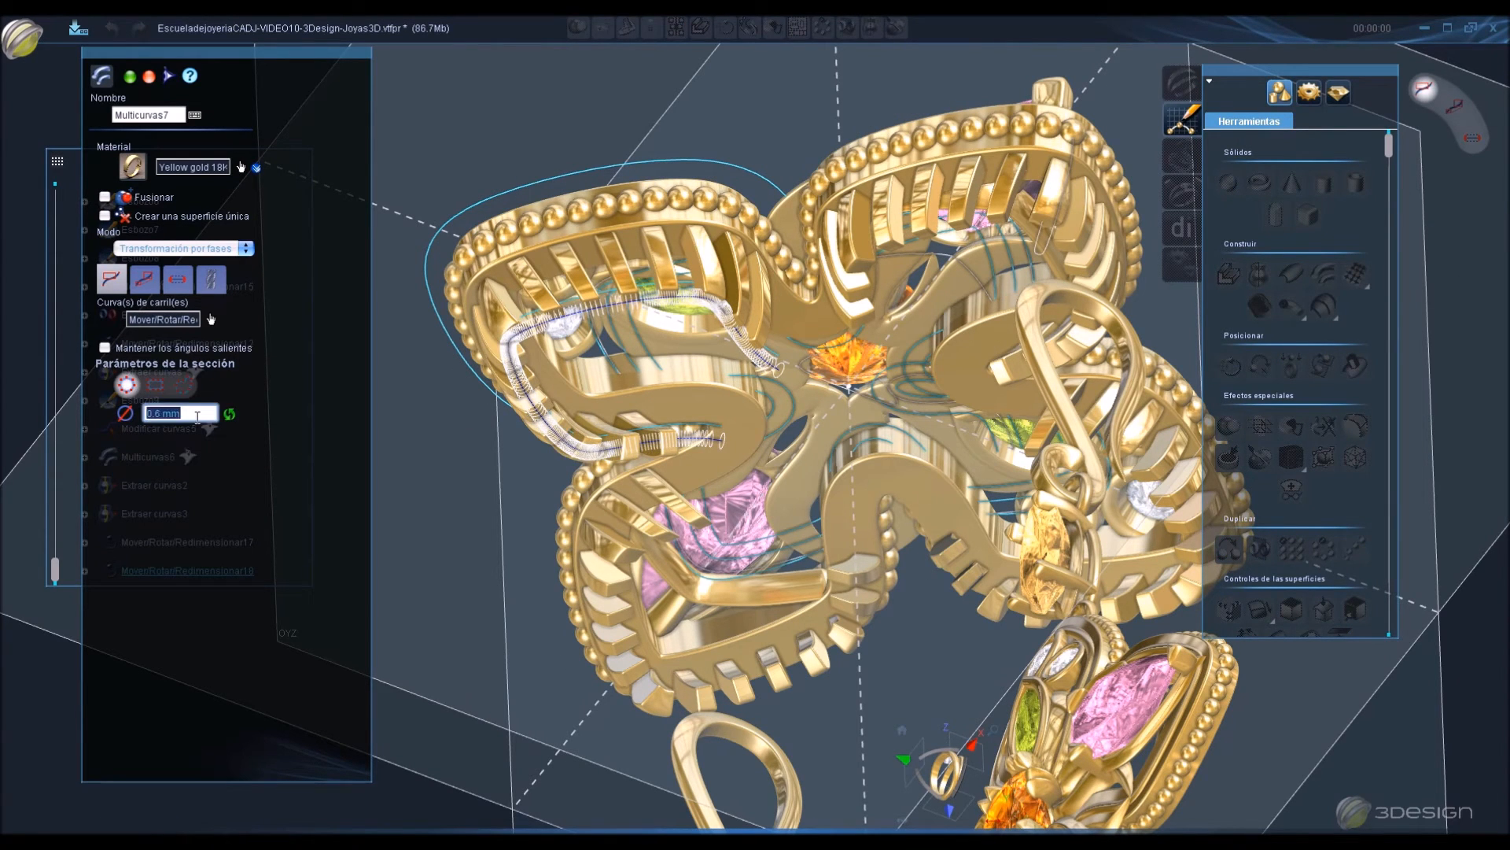
{"action": "left_click", "coordinate": [178, 116]}
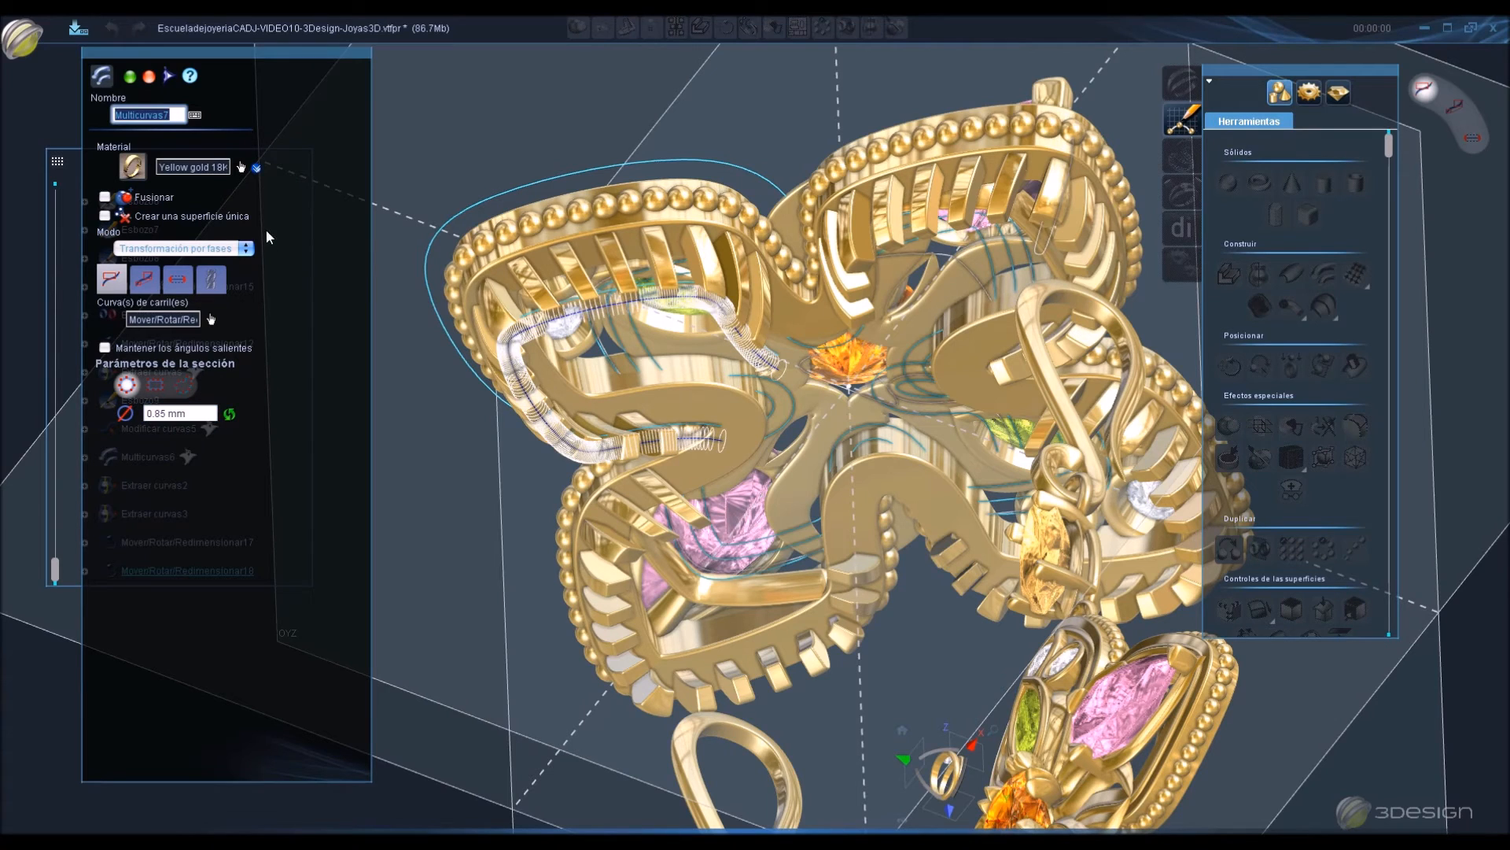
{"action": "key", "text": "Return"}
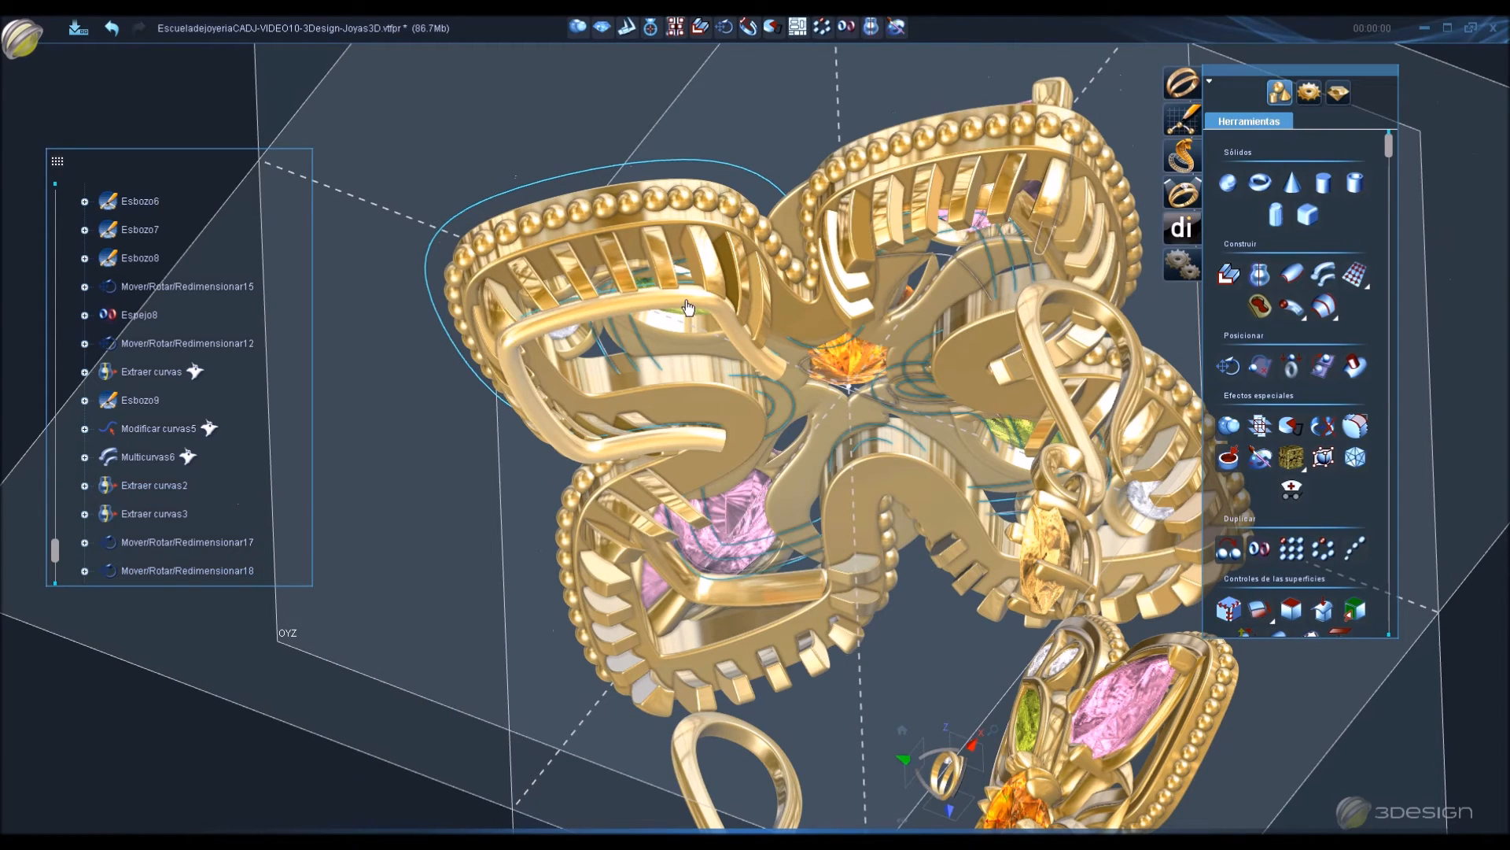
{"action": "left_click", "coordinate": [689, 307]}
{"action": "left_click", "coordinate": [724, 26]}
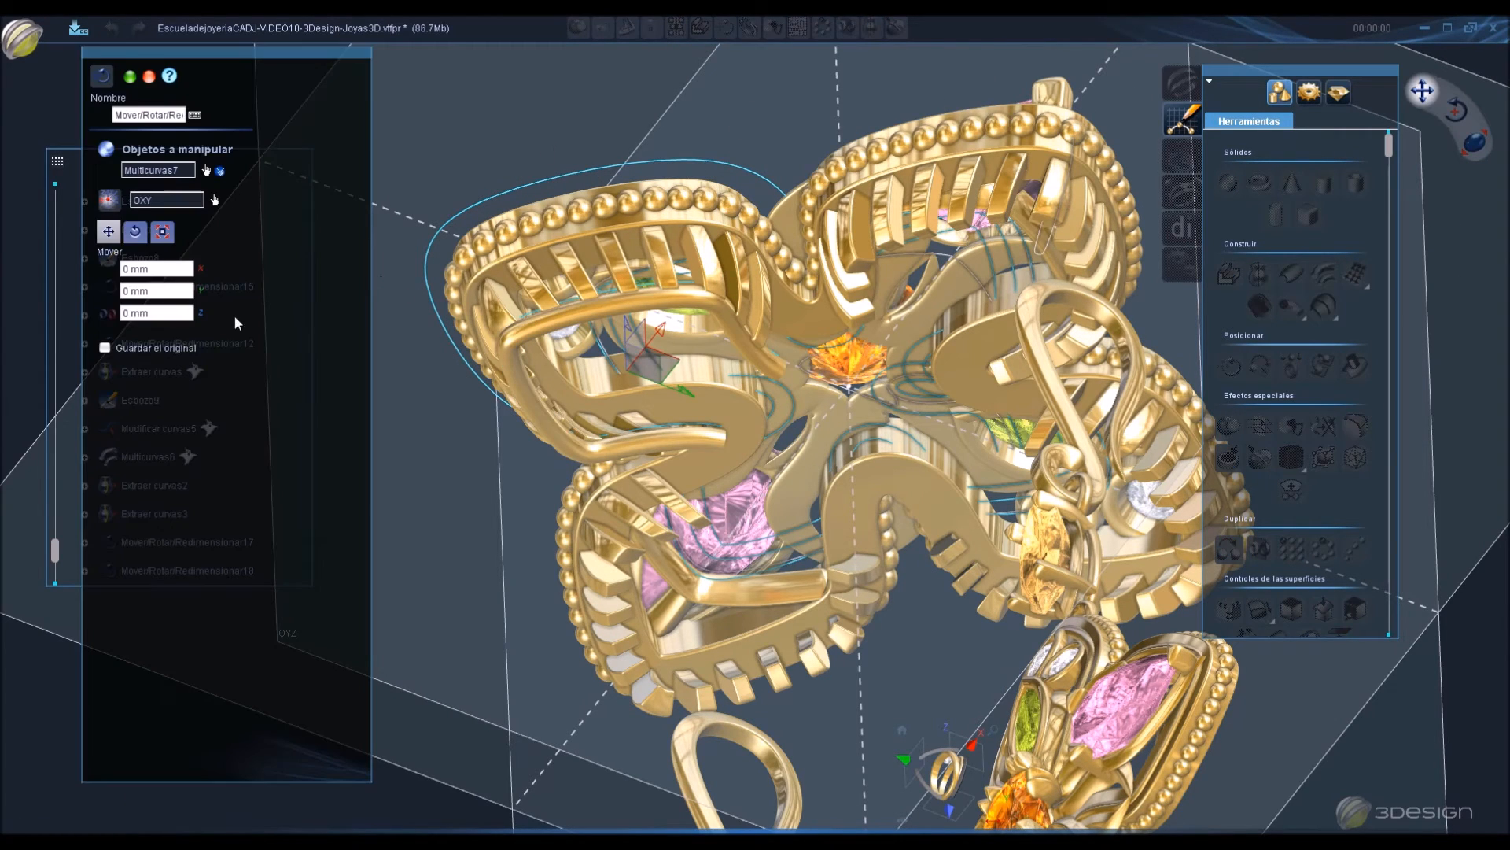
{"action": "left_click", "coordinate": [162, 233]}
{"action": "left_click_drag", "start_coordinate": [709, 276], "coordinate": [703, 267]}
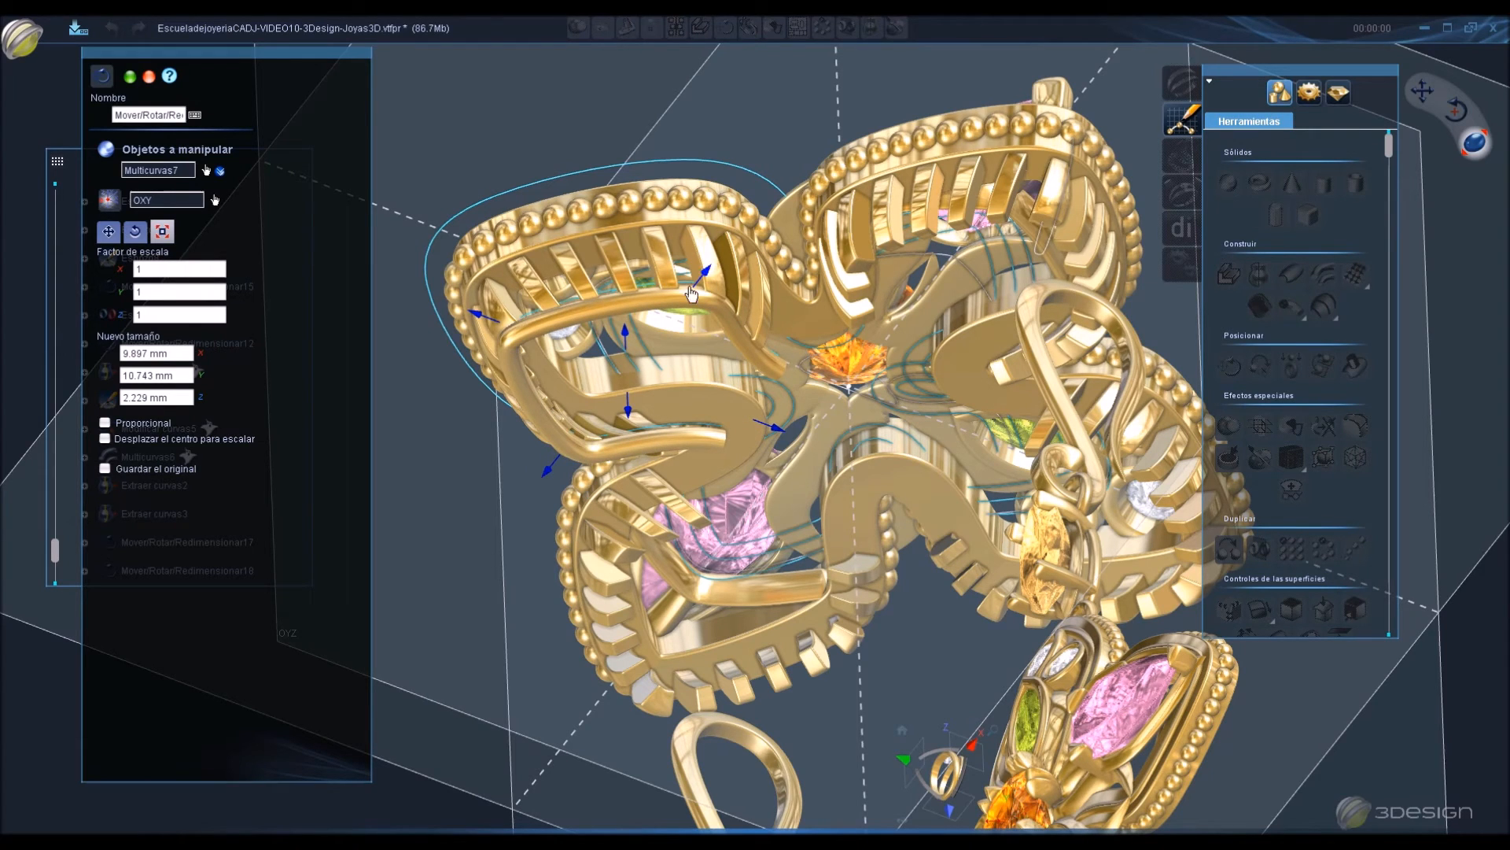
{"action": "left_click", "coordinate": [150, 77]}
Deform the round wire with the scaling deformation on the Posterior view, setting the first scale to about 108.25 %.
{"action": "scroll", "coordinate": [1259, 533], "scroll_direction": "down", "scroll_amount": 5}
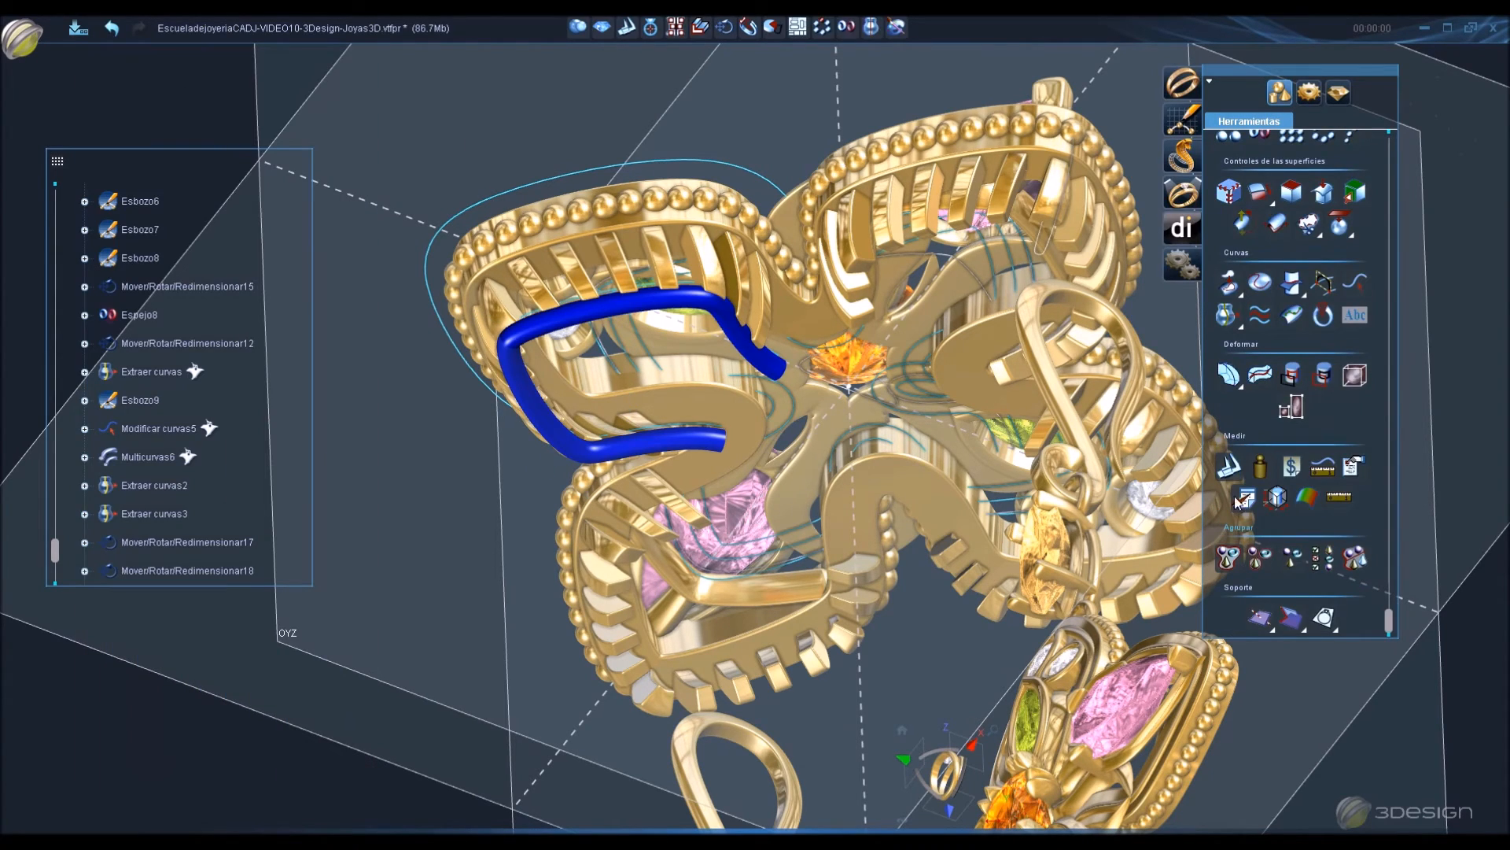
{"action": "left_click", "coordinate": [1227, 377]}
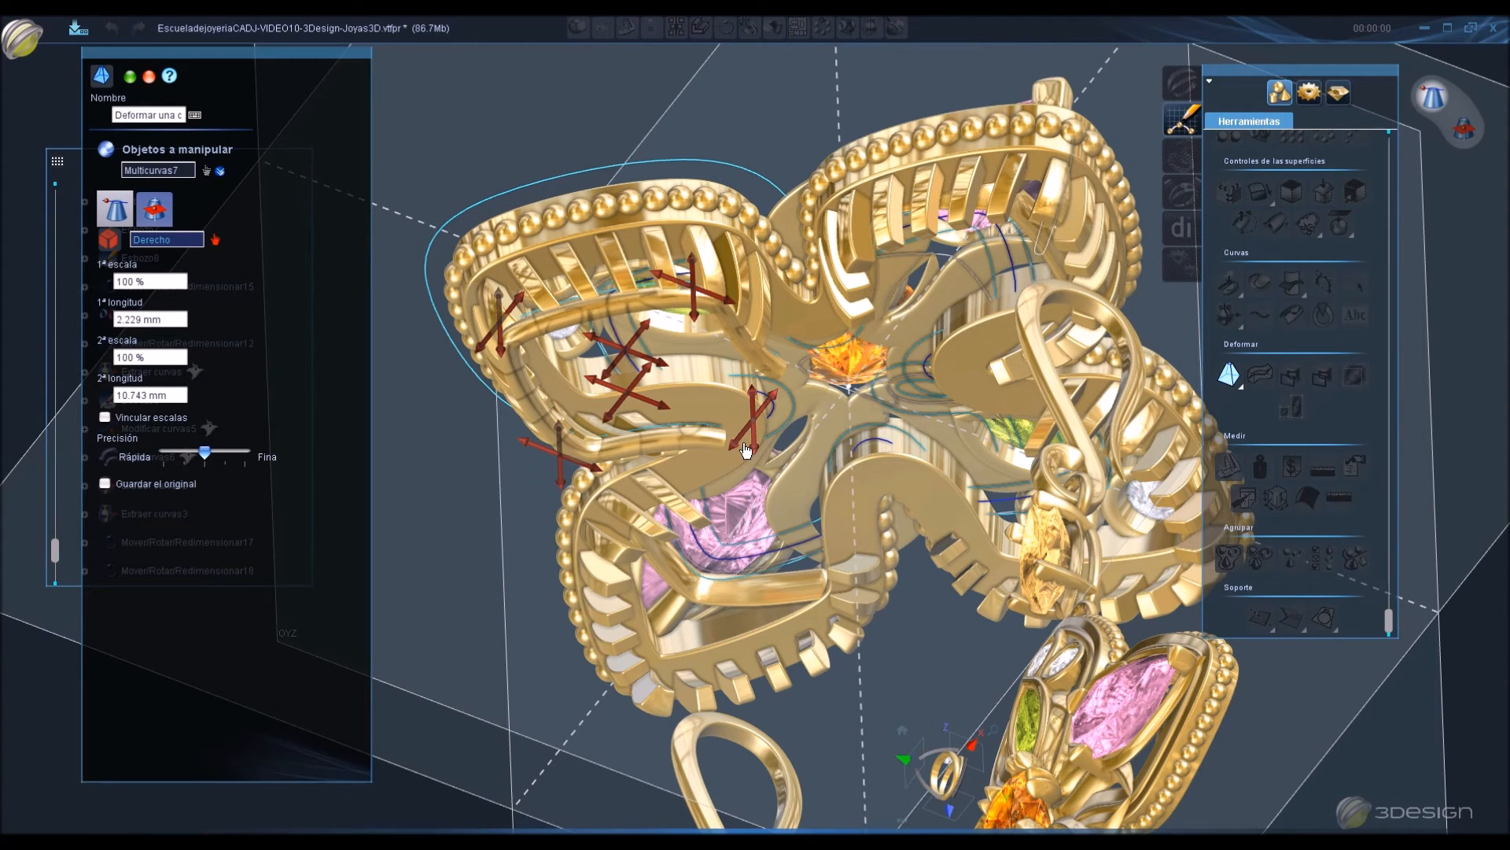
{"action": "left_click", "coordinate": [756, 446]}
{"action": "left_click_drag", "start_coordinate": [753, 388], "coordinate": [755, 381]}
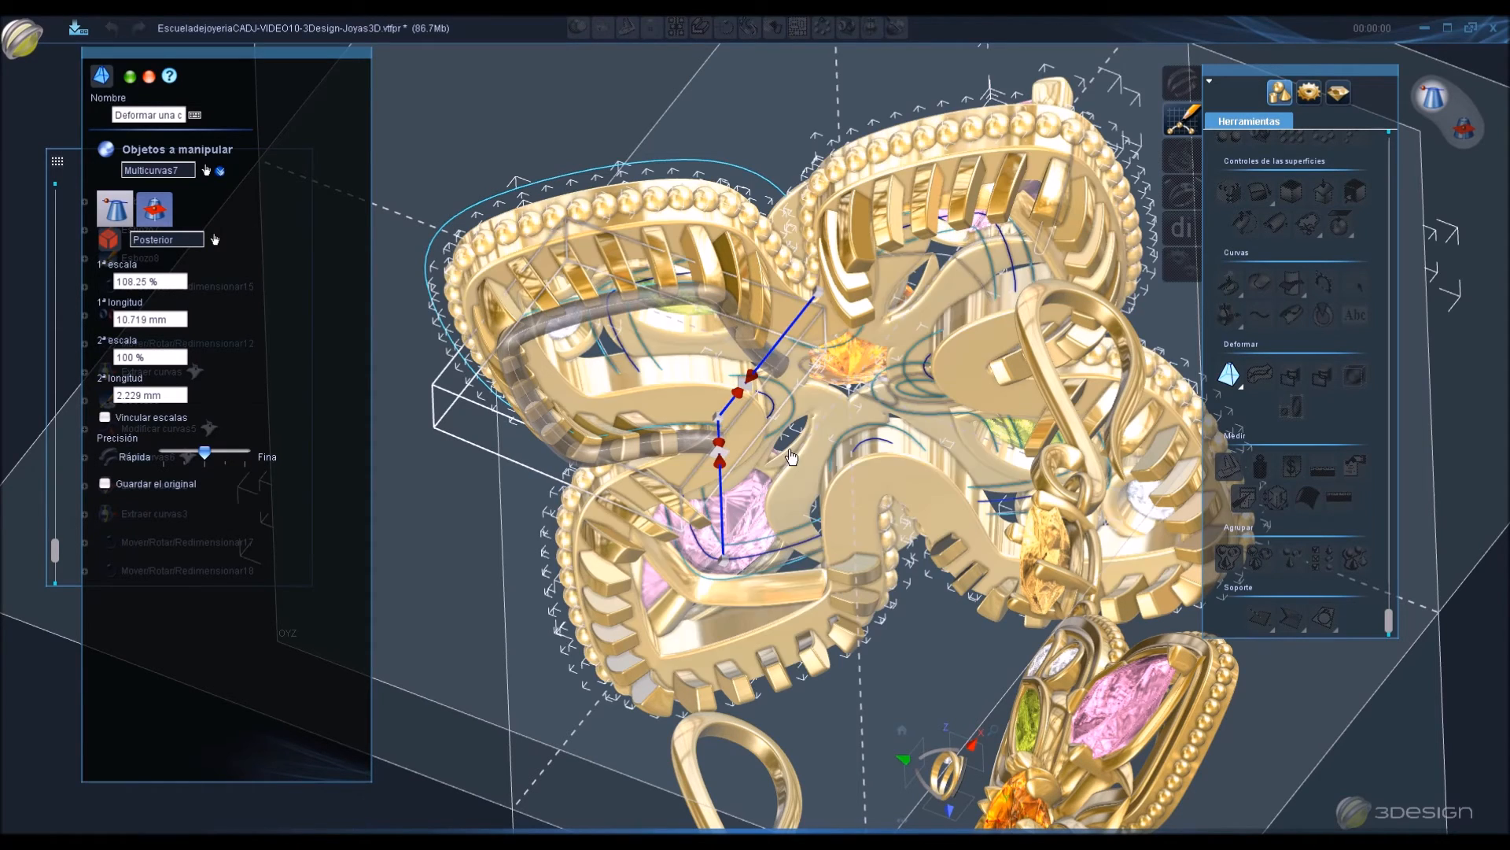
{"action": "key", "text": "Return"}
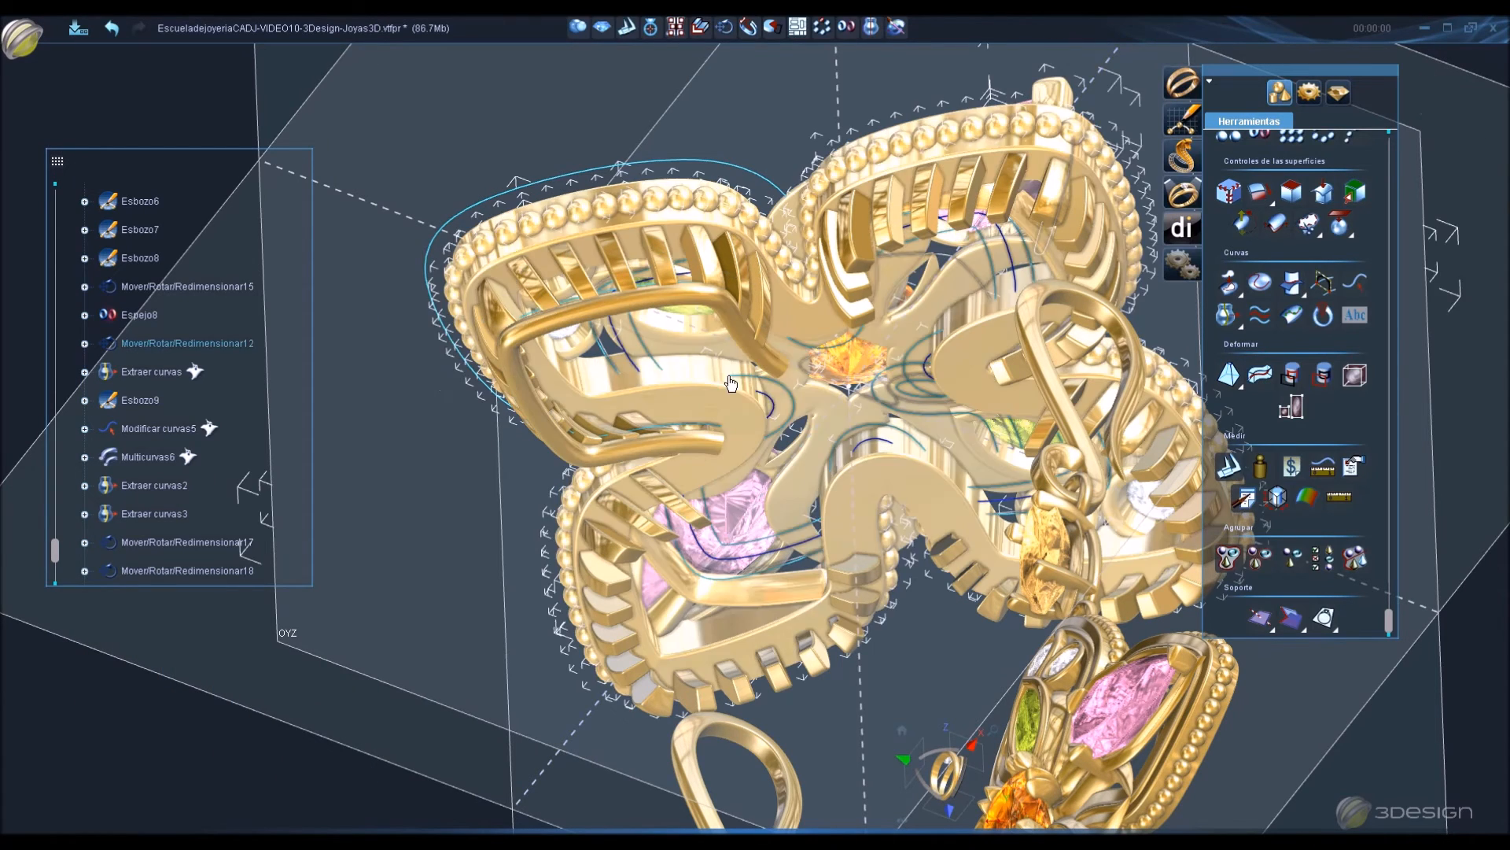
Duplicate the deformed wire circularly around the OZ axis with 4 copies over 360°, and accept the duplication.
{"action": "left_click", "coordinate": [717, 307]}
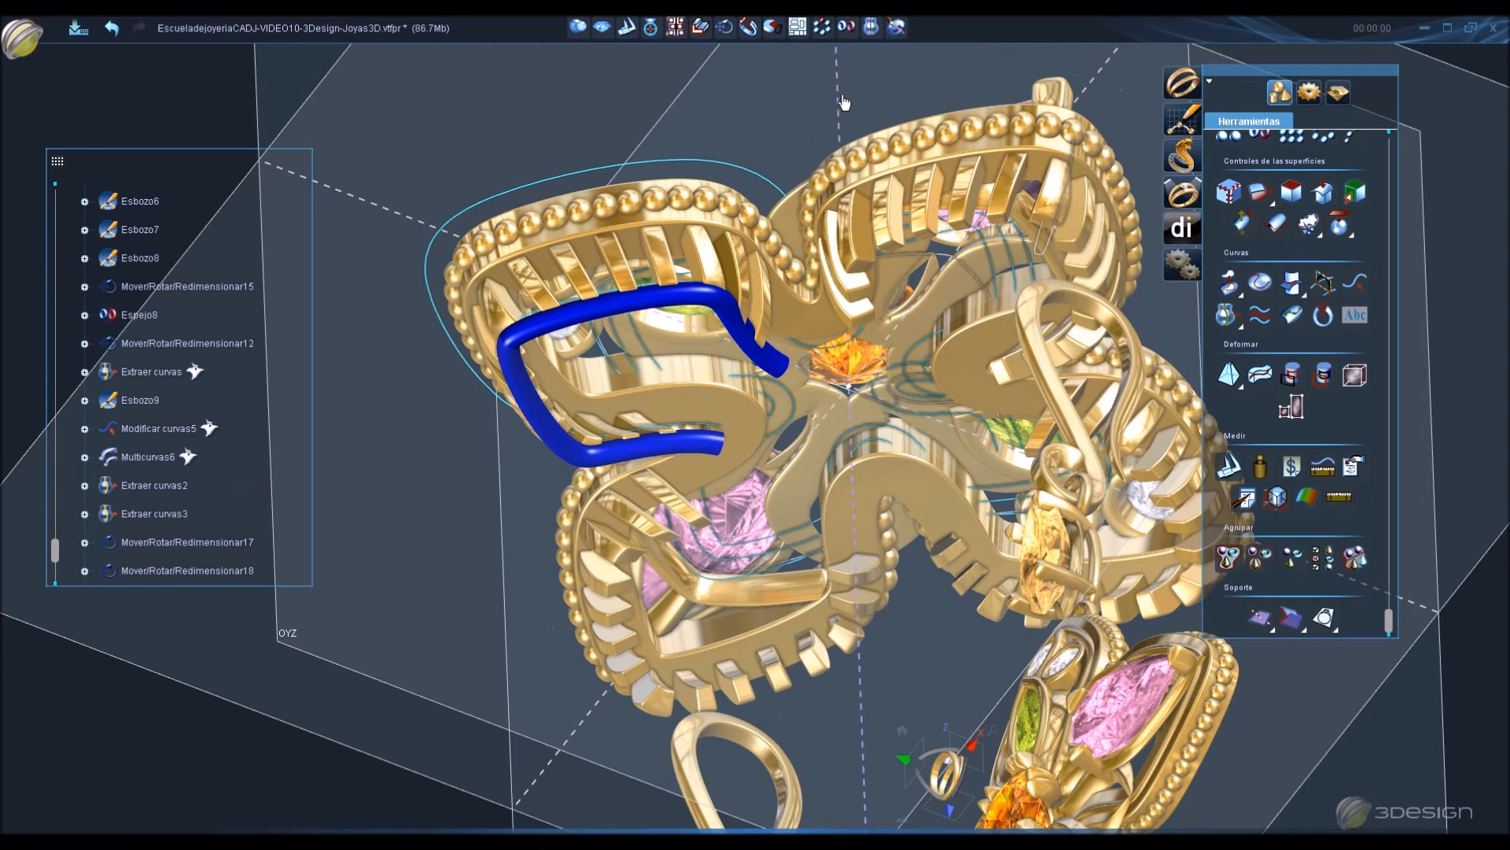
{"action": "left_click", "coordinate": [822, 27]}
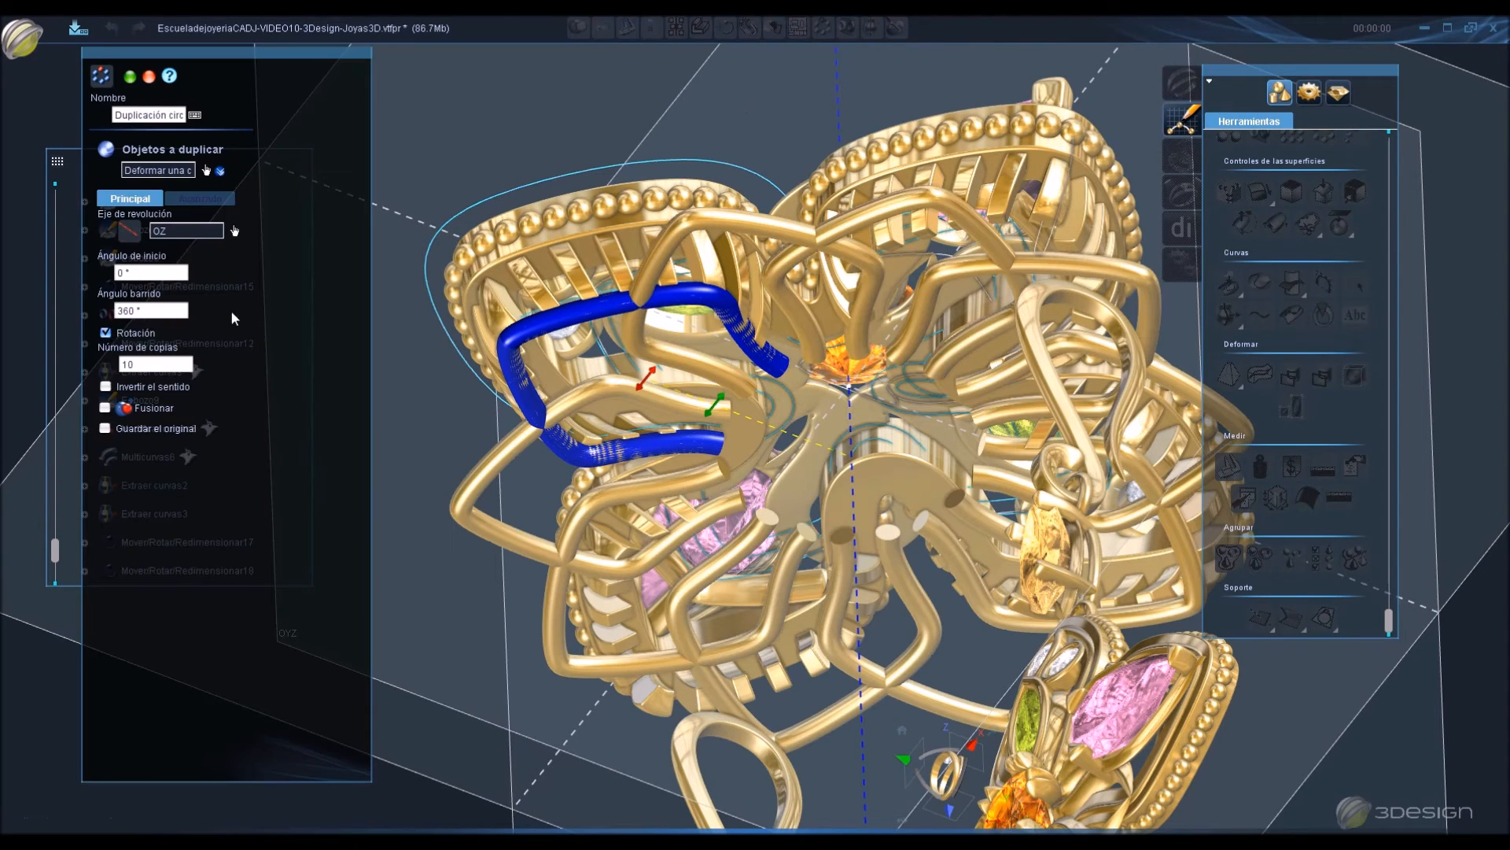
{"action": "left_click", "coordinate": [137, 362]}
{"action": "type", "text": "4"}
{"action": "left_click", "coordinate": [177, 316]}
{"action": "key", "text": "Return"}
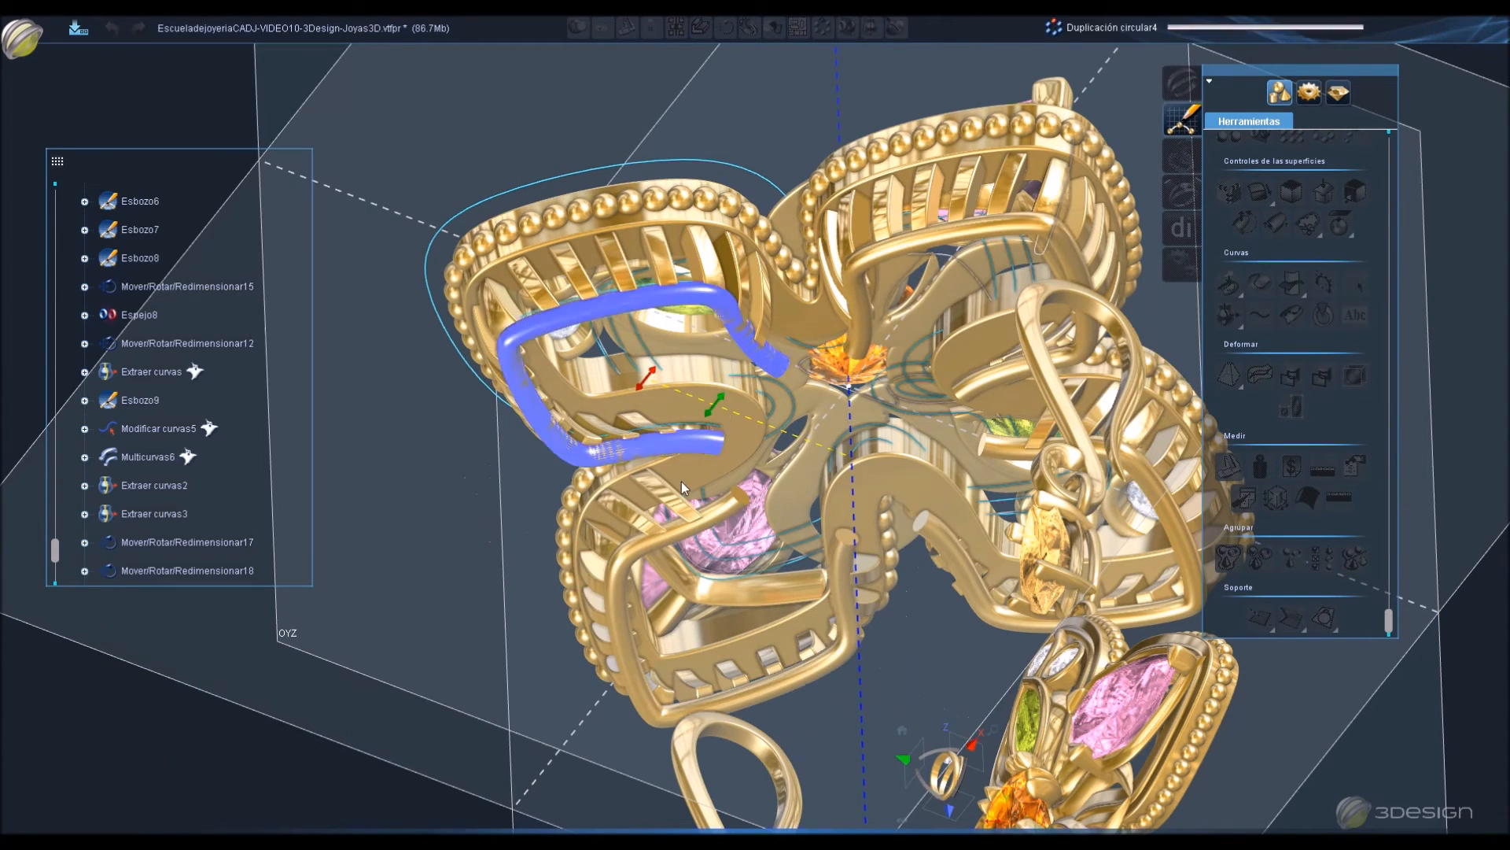
Ungroup the circular set of wires into separate elements.
{"action": "scroll", "coordinate": [750, 482], "scroll_direction": "down", "scroll_amount": 3}
{"action": "middle_click_drag", "start_coordinate": [749, 482], "coordinate": [886, 248]}
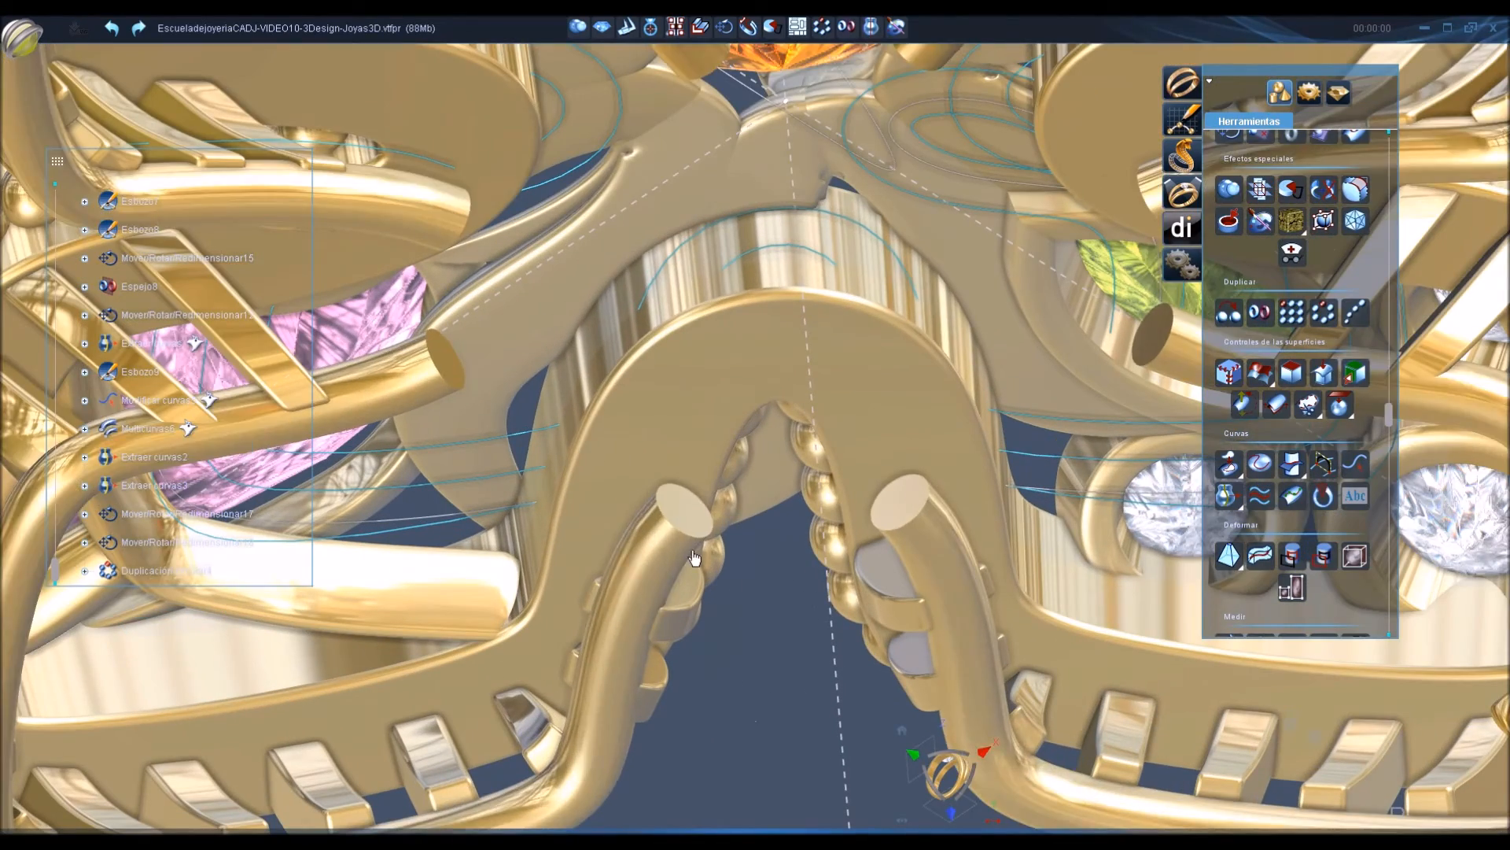
{"action": "scroll", "coordinate": [1329, 564], "scroll_direction": "down", "scroll_amount": 3}
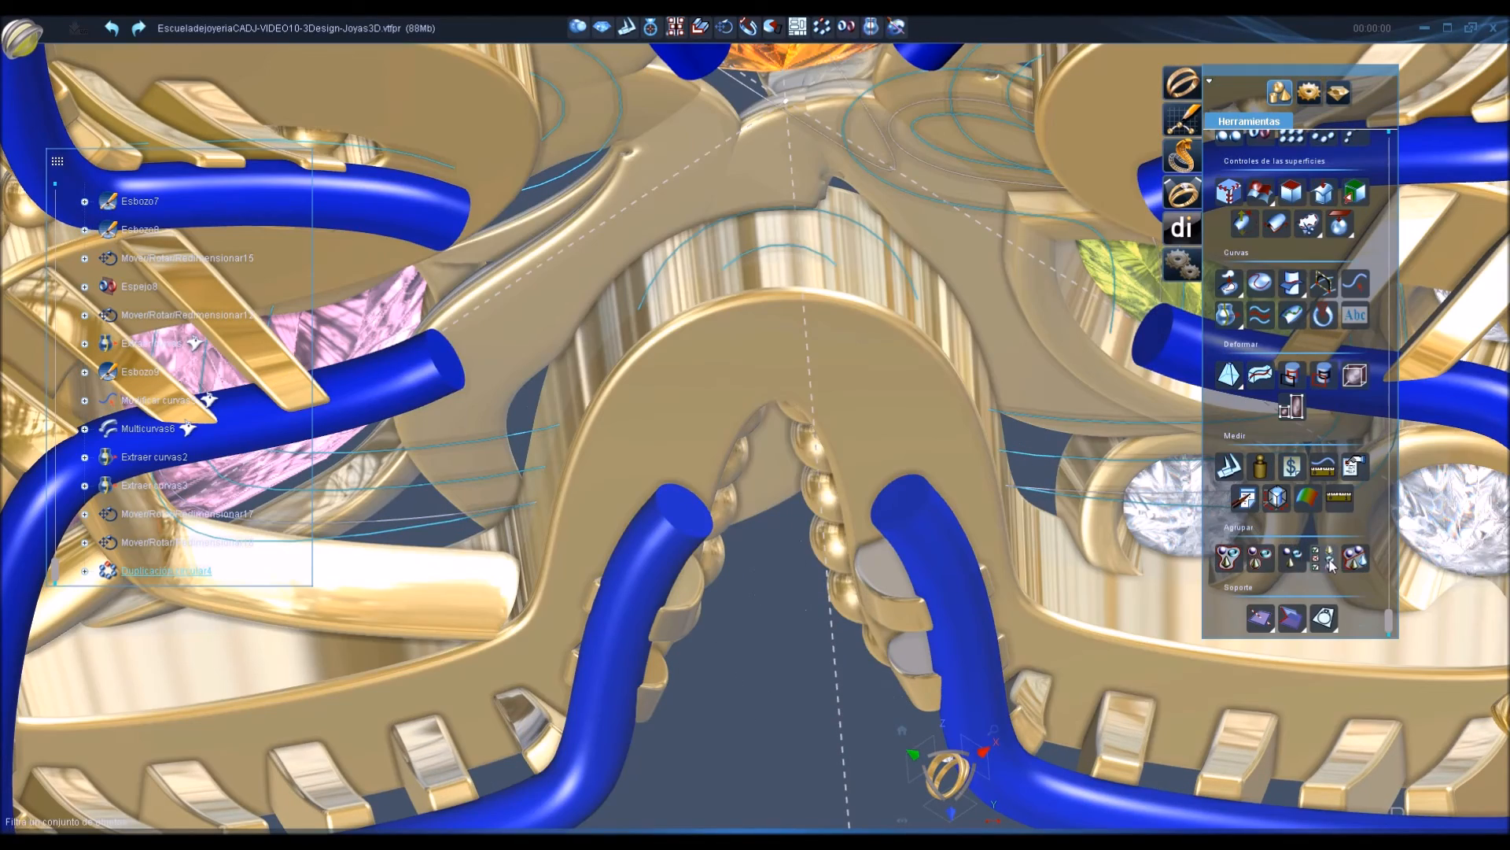
{"action": "left_click", "coordinate": [1292, 559]}
{"action": "left_click", "coordinate": [744, 489]}
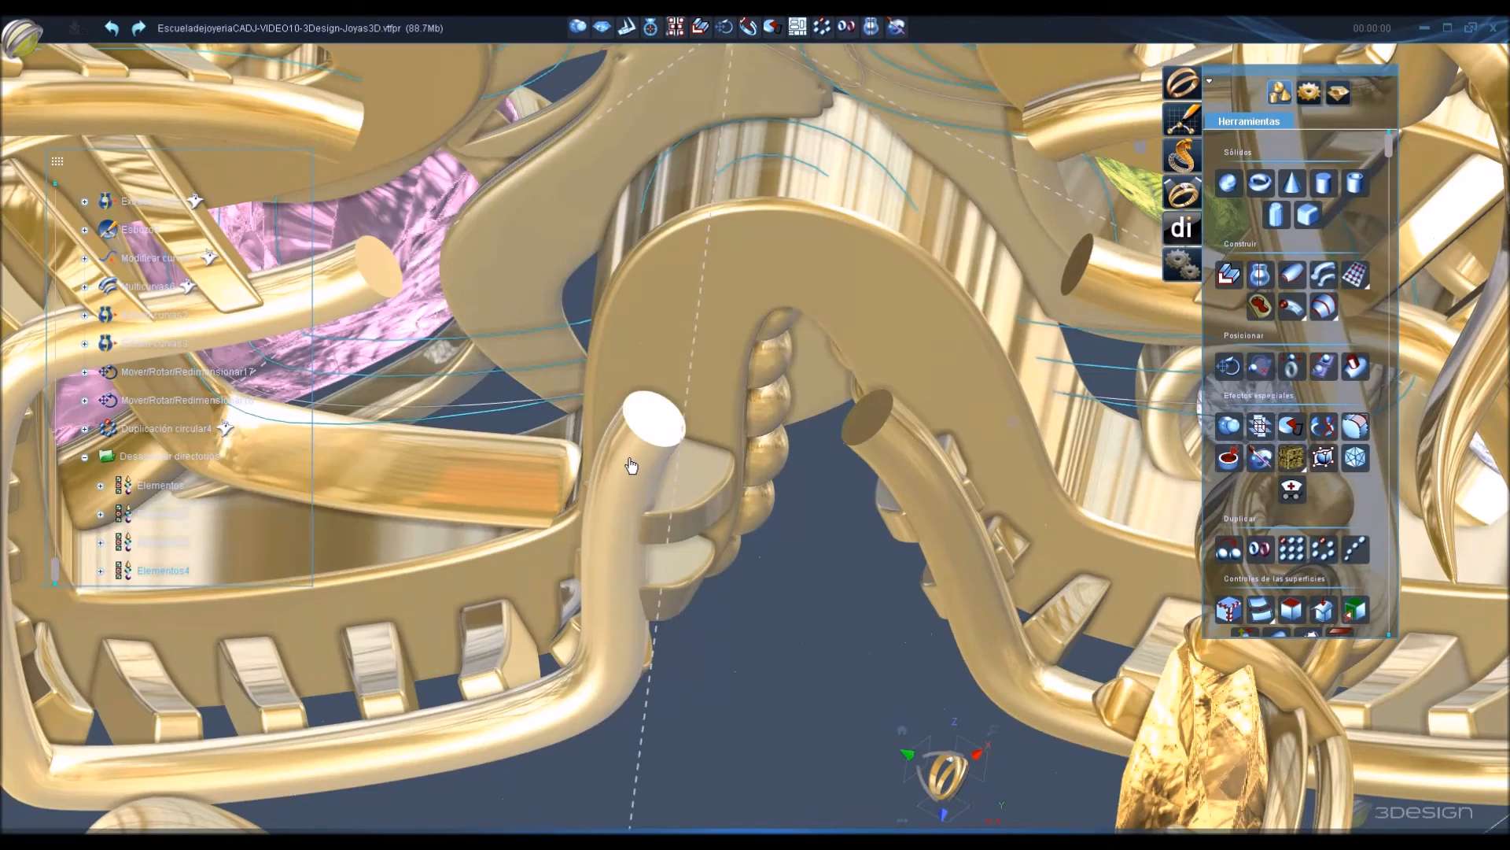
Extract the end-face edge curves of the two neighbouring wires that face each other between two petals.
{"action": "left_click", "coordinate": [632, 452]}
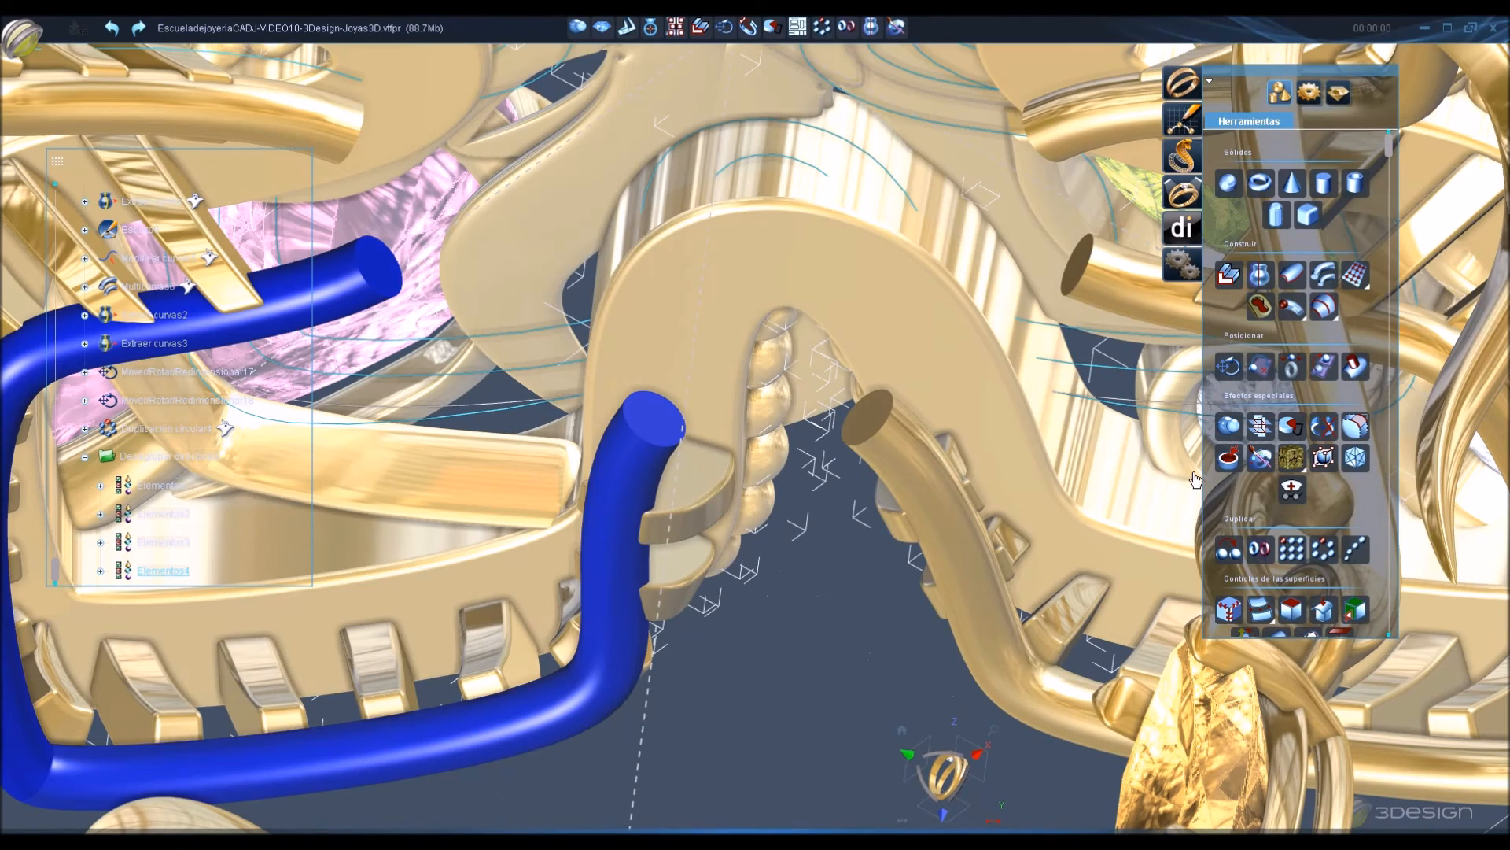
{"action": "scroll", "coordinate": [1227, 511], "scroll_direction": "down", "scroll_amount": 3}
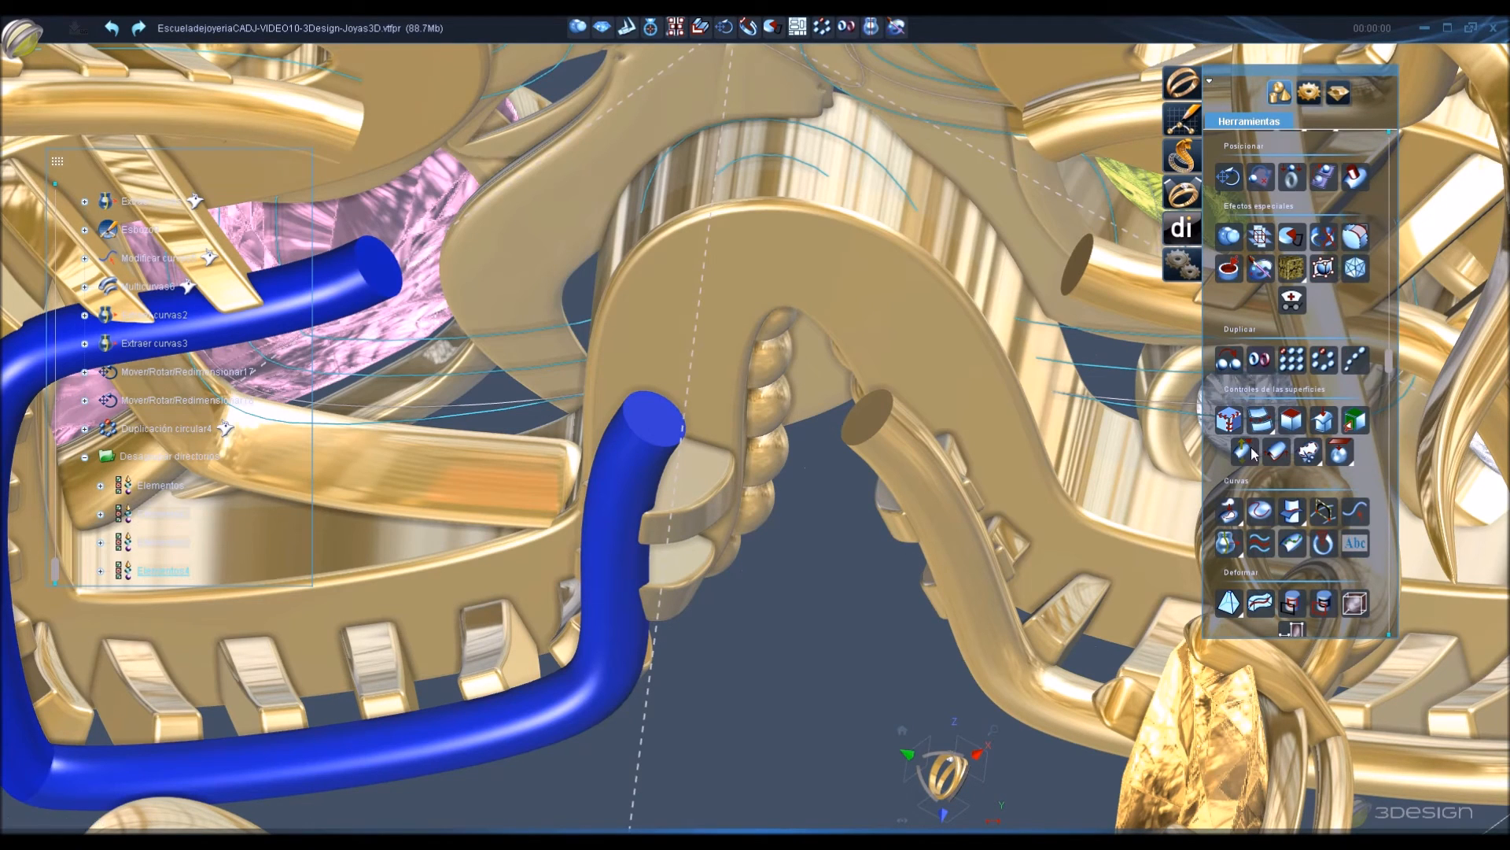
{"action": "left_click", "coordinate": [1227, 542]}
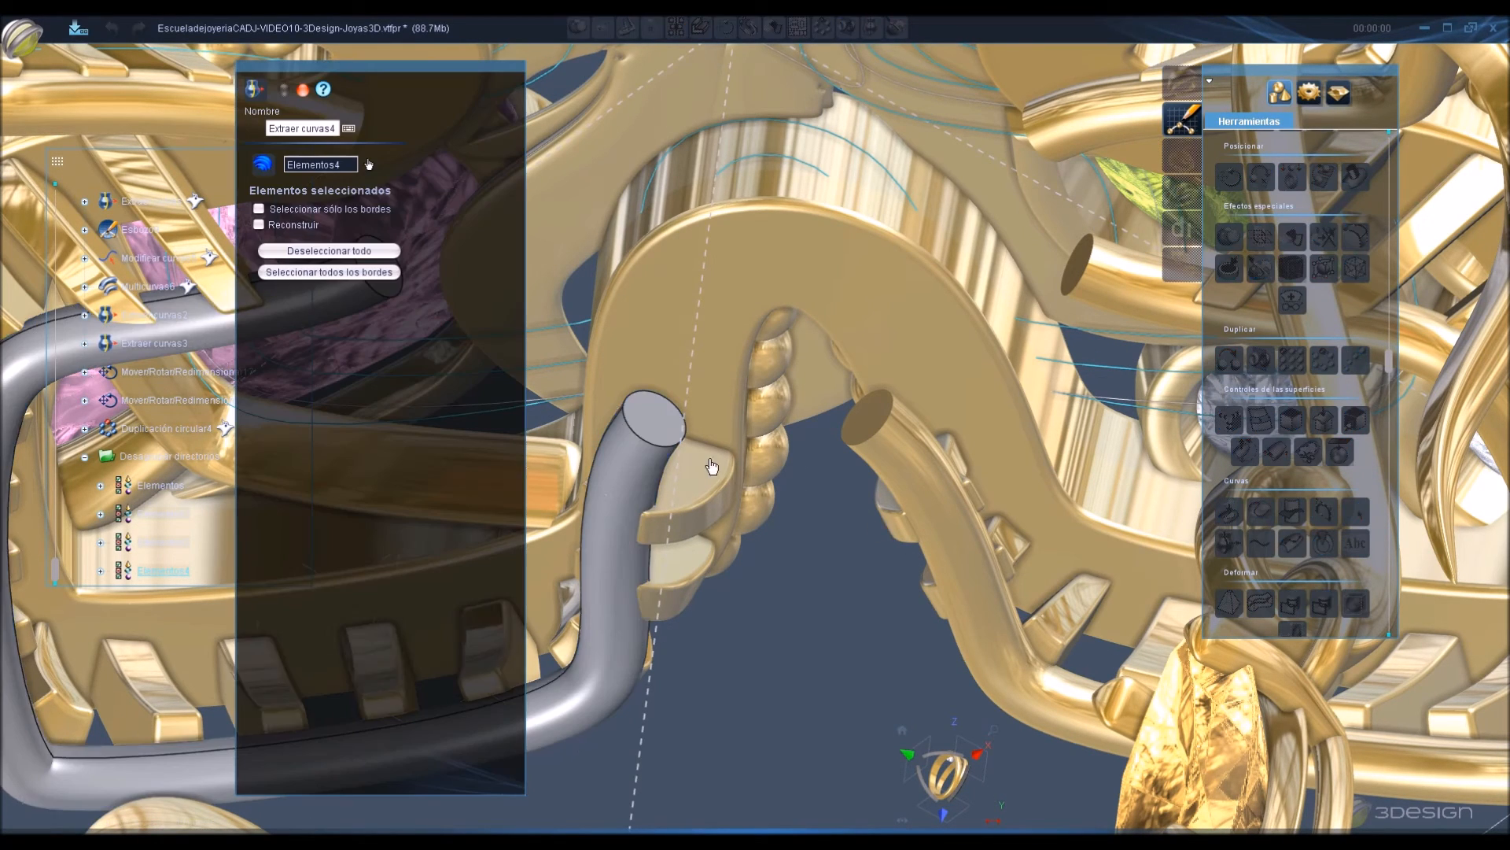
{"action": "left_click", "coordinate": [659, 429]}
{"action": "key", "text": "Return"}
{"action": "left_click", "coordinate": [917, 482]}
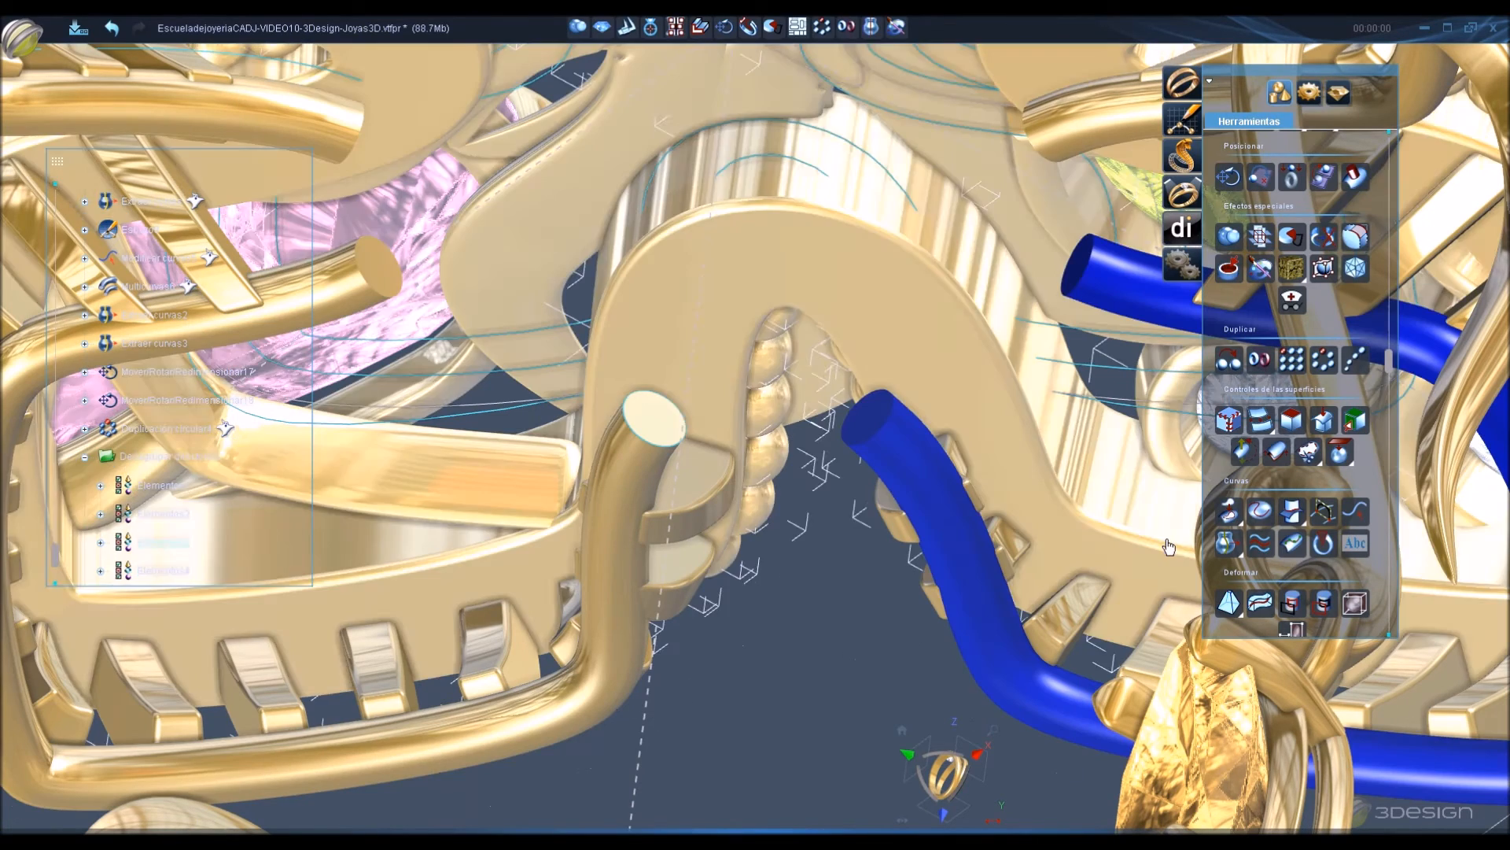
{"action": "left_click", "coordinate": [883, 427]}
{"action": "key", "text": "Return"}
Hide the two neighbouring wires so that only their extracted end curves remain between the petals.
{"action": "left_click", "coordinate": [636, 469]}
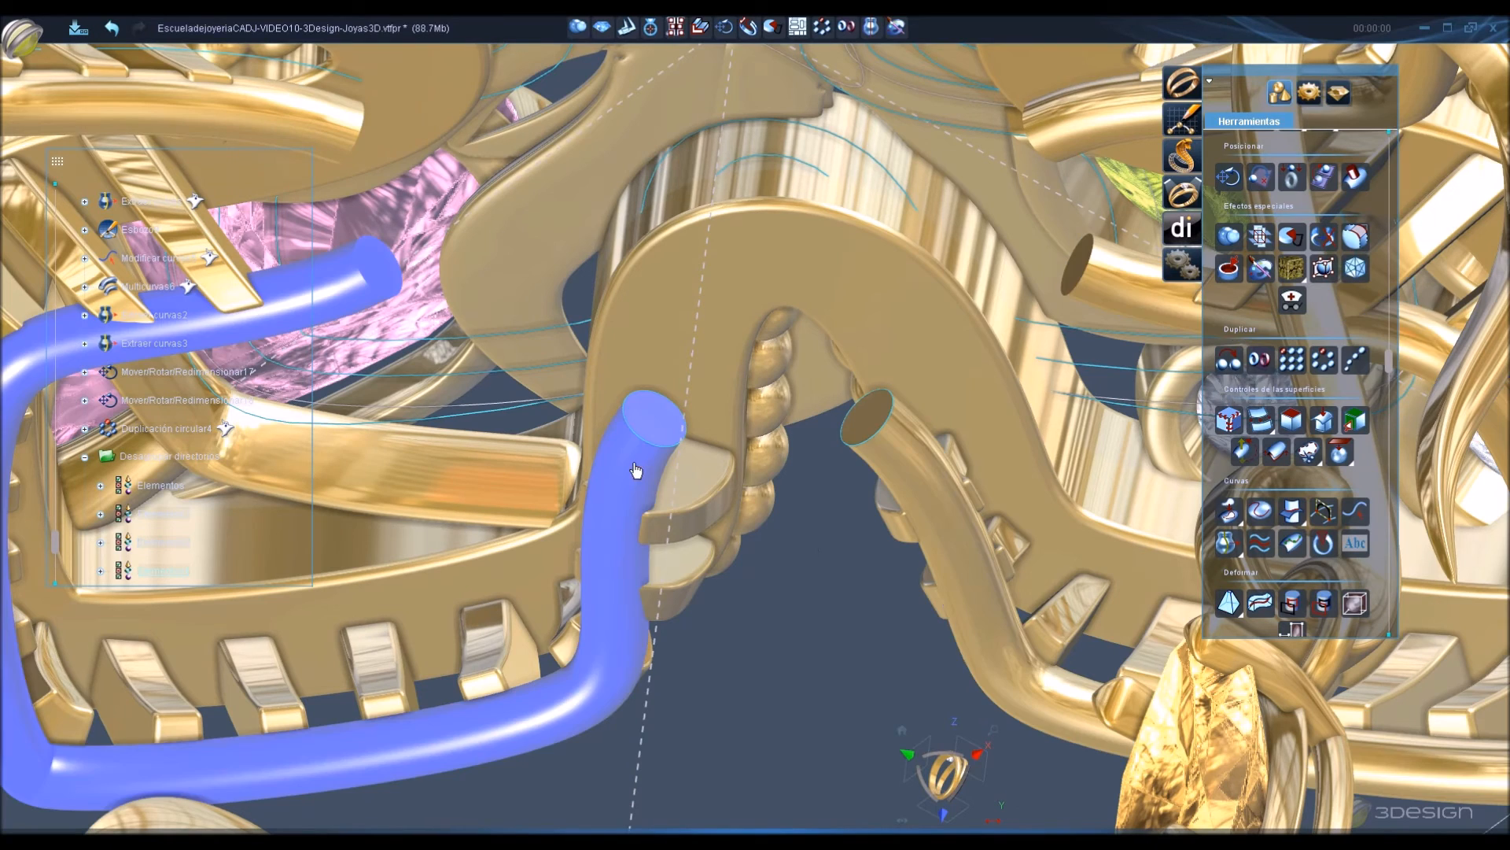
{"action": "right_click", "coordinate": [638, 479]}
{"action": "left_click", "coordinate": [676, 517]}
{"action": "right_click", "coordinate": [913, 479]}
{"action": "left_click", "coordinate": [942, 519]}
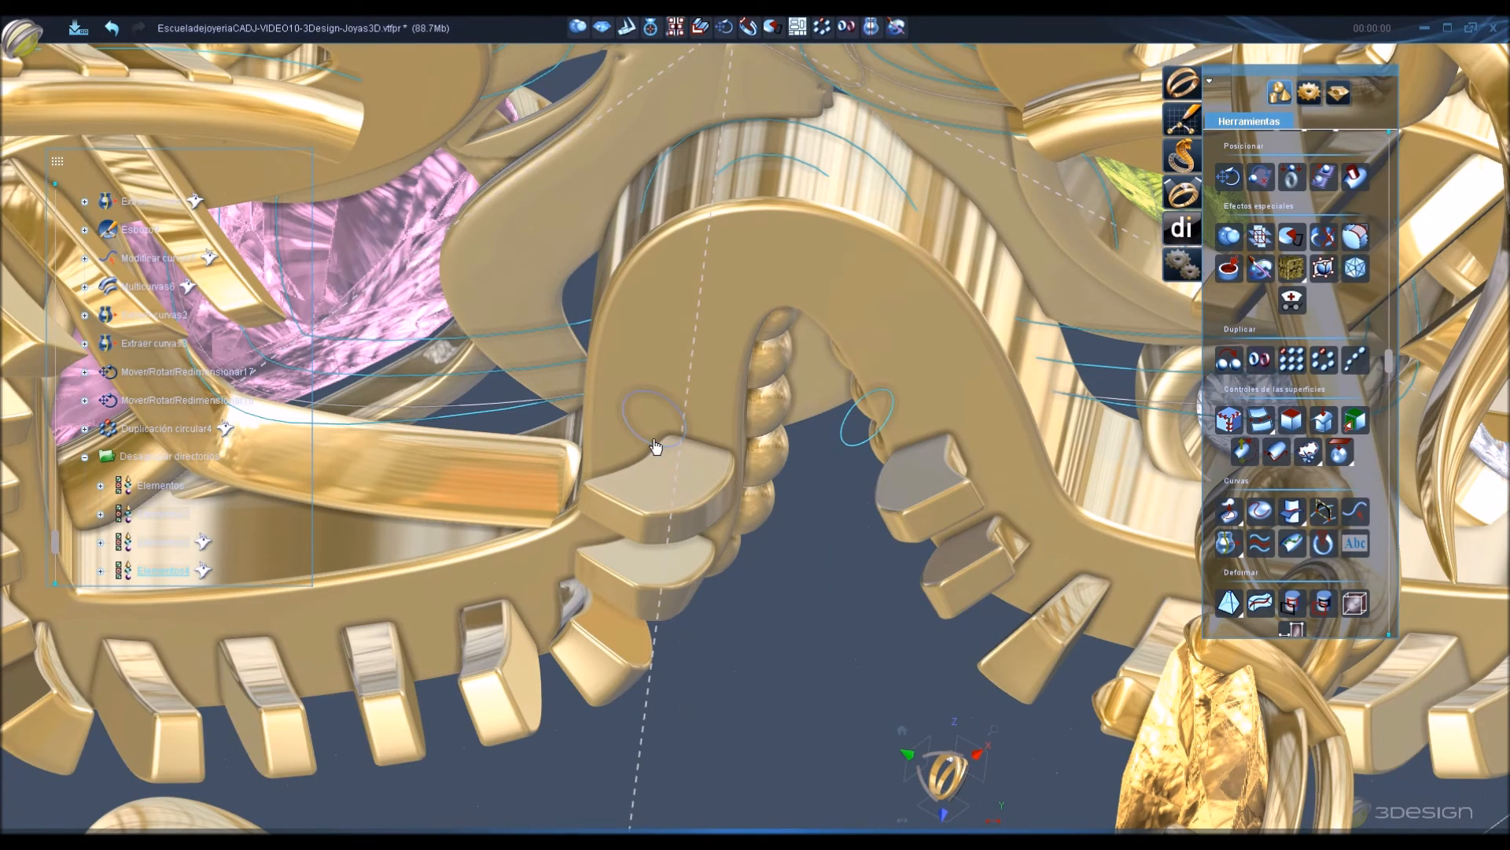
Start a transformed copy of the first extracted end curve, keeping the original, and rotate it about 49° around Z in top view.
{"action": "left_click", "coordinate": [725, 30]}
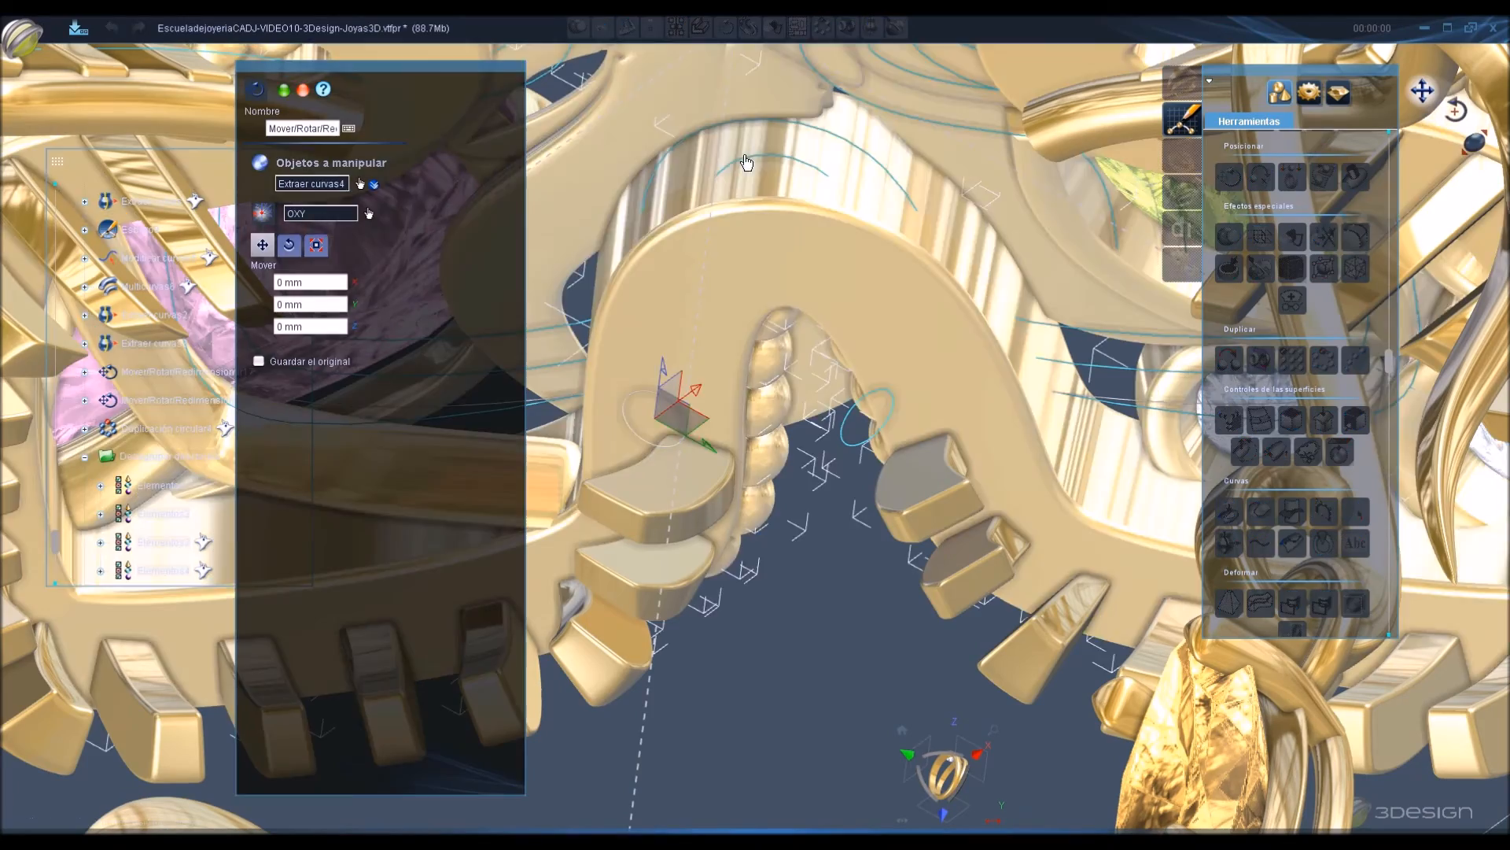
{"action": "left_click", "coordinate": [944, 817]}
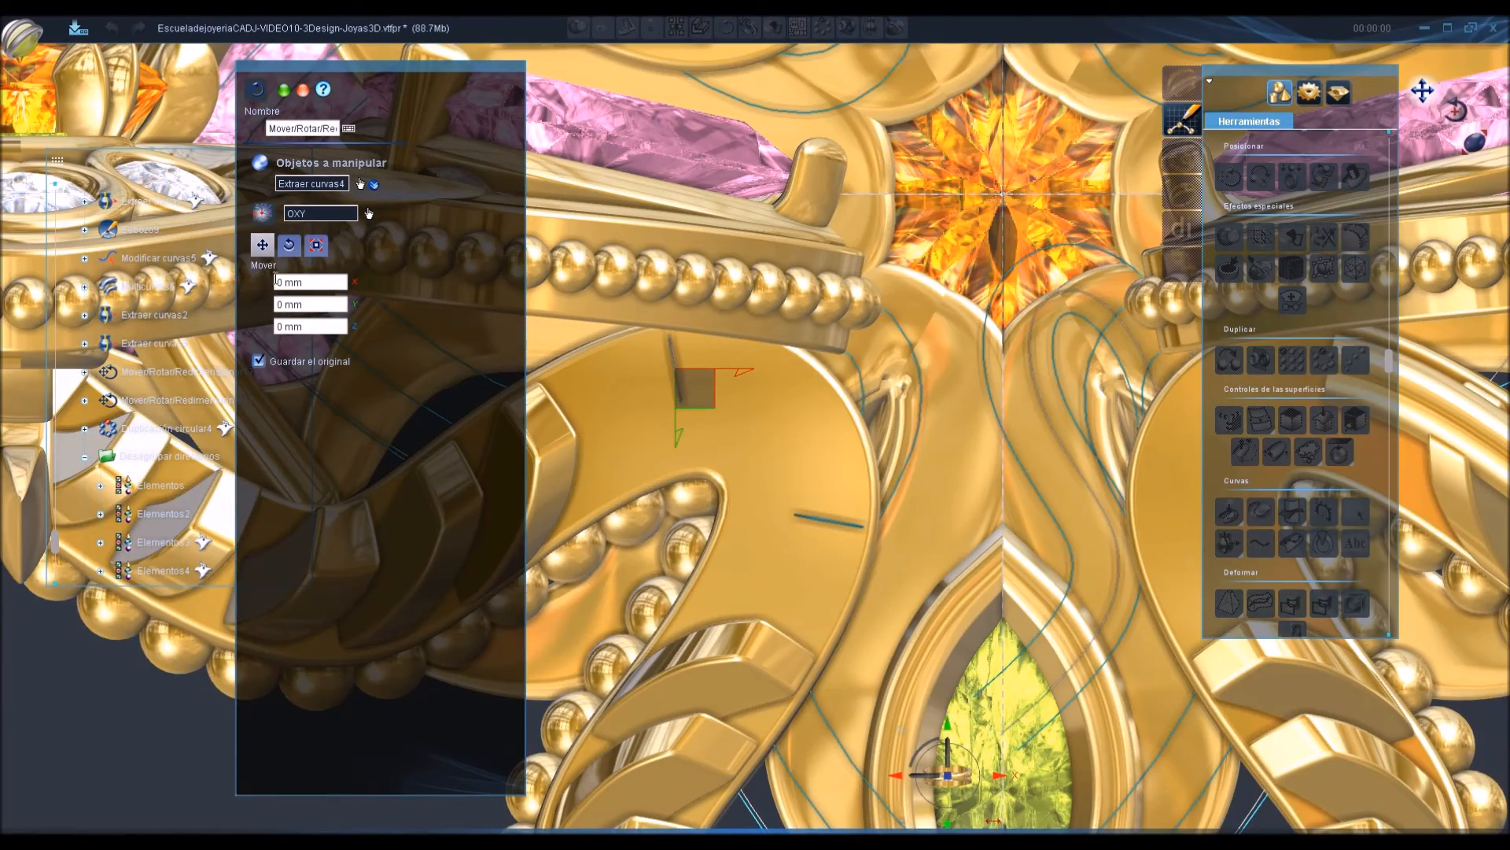
{"action": "left_click", "coordinate": [289, 245]}
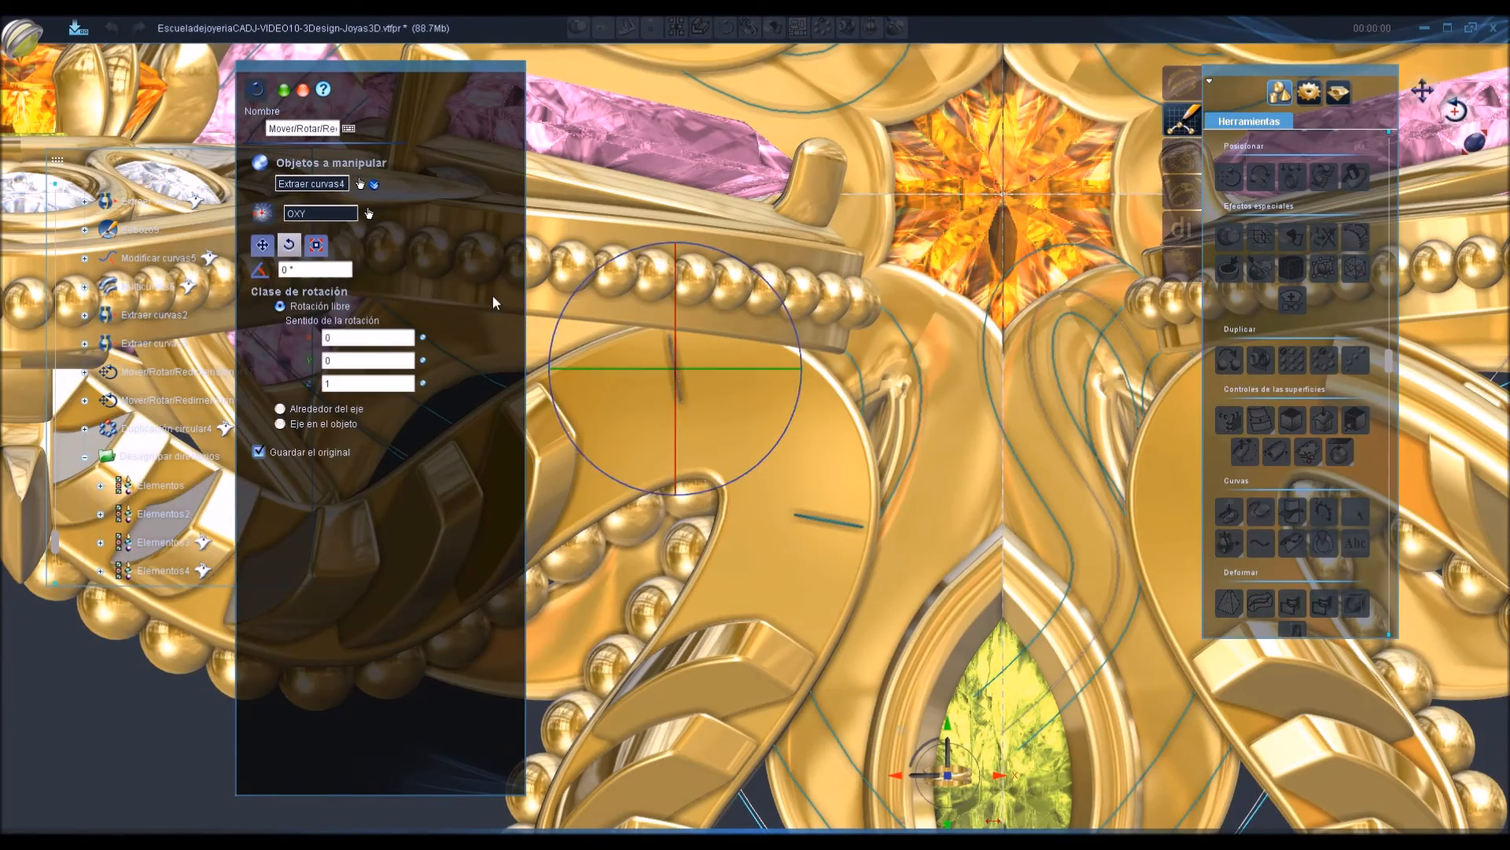
{"action": "left_click_drag", "start_coordinate": [802, 400], "coordinate": [798, 429]}
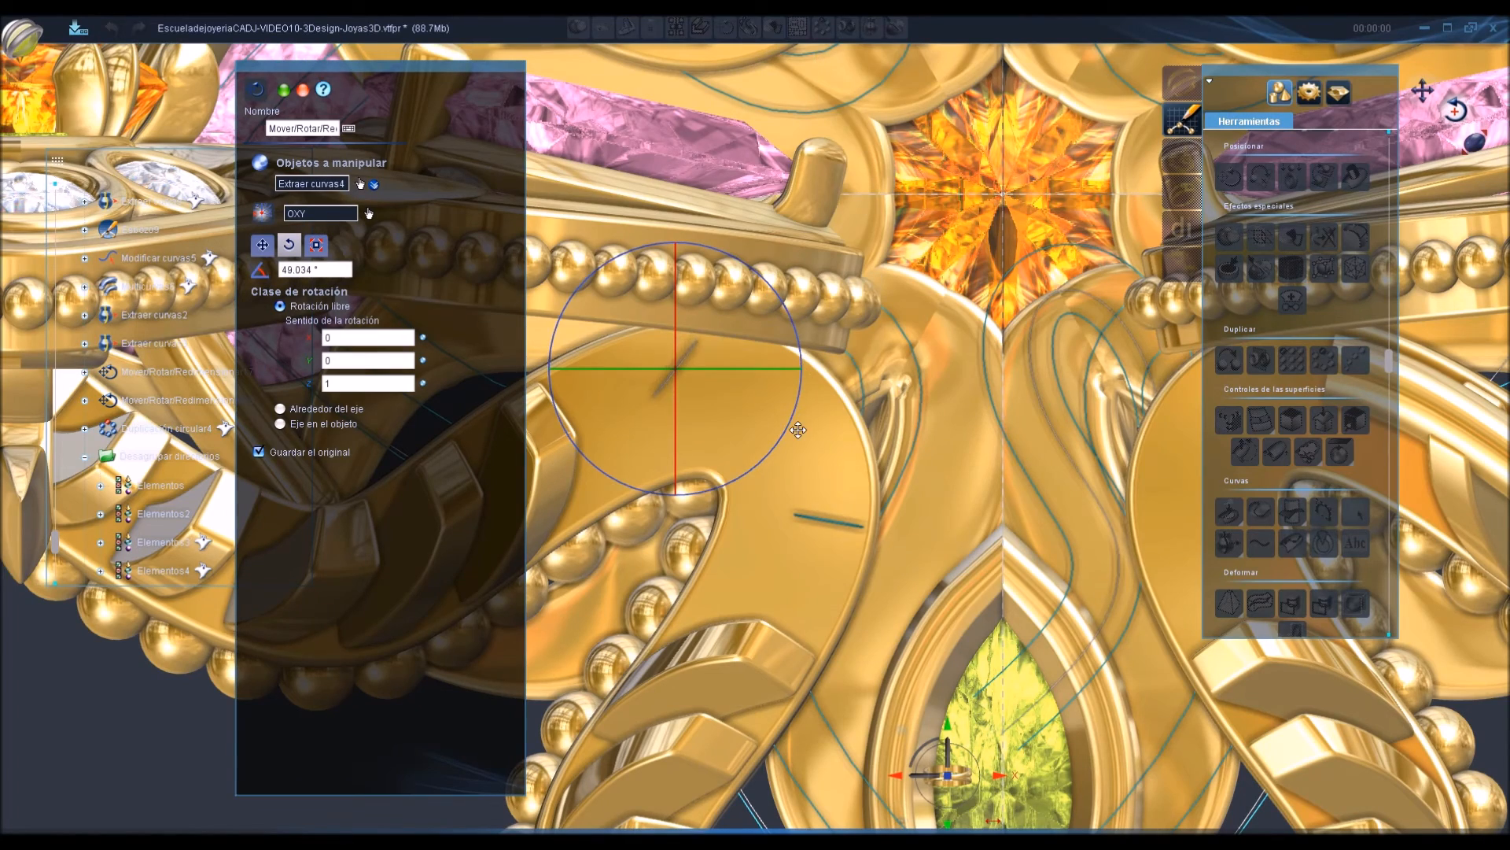
Move the end curve's copy about 1.561 mm in X and 0.554 mm in Y, refine its rotation, and accept.
{"action": "left_click", "coordinate": [262, 244]}
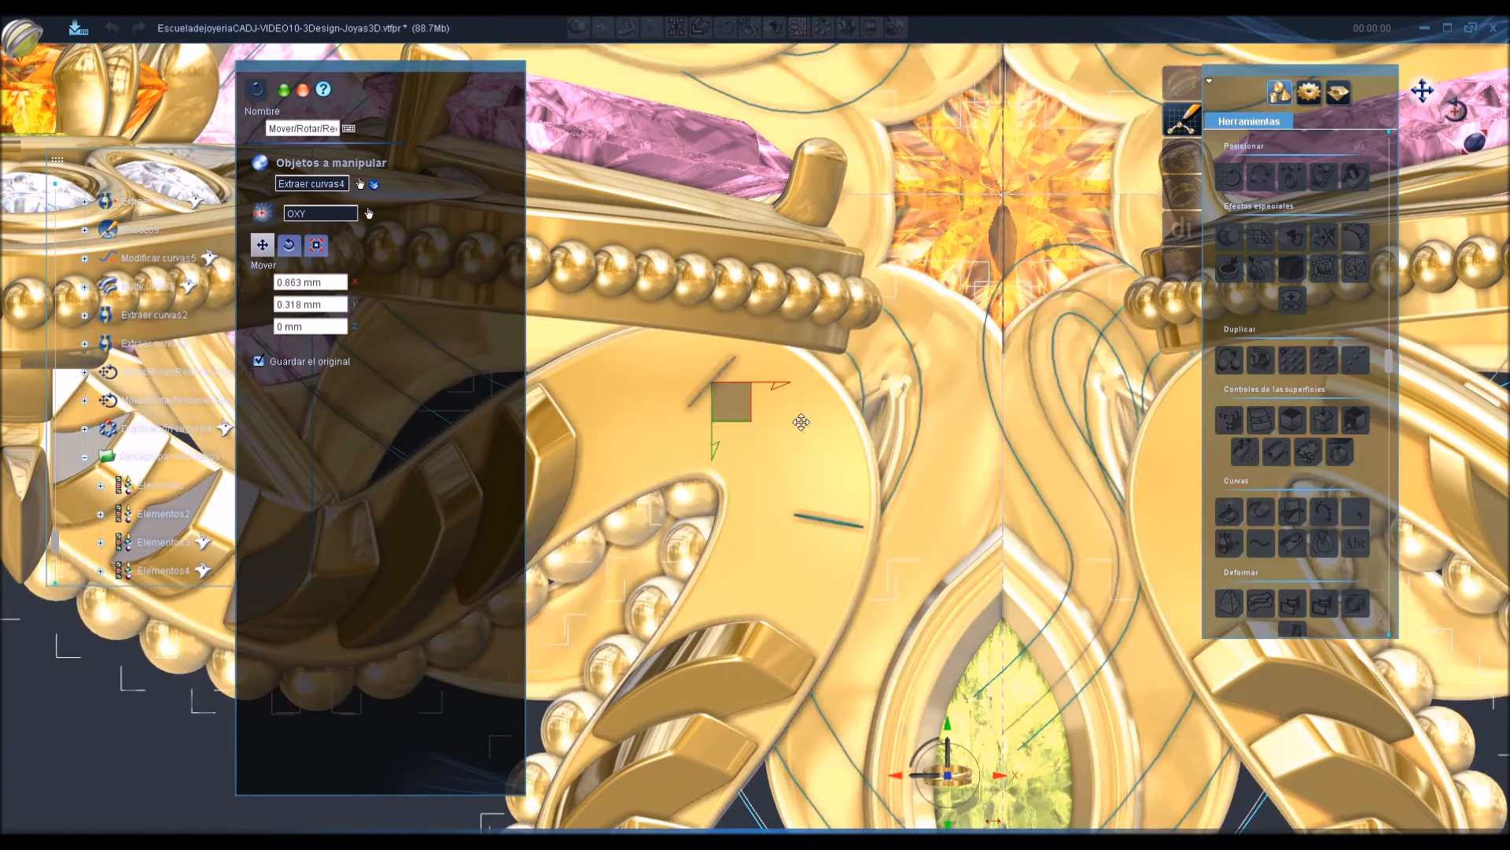
{"action": "left_click_drag", "start_coordinate": [801, 423], "coordinate": [817, 432]}
{"action": "left_click", "coordinate": [290, 245]}
{"action": "double_click", "coordinate": [337, 269]}
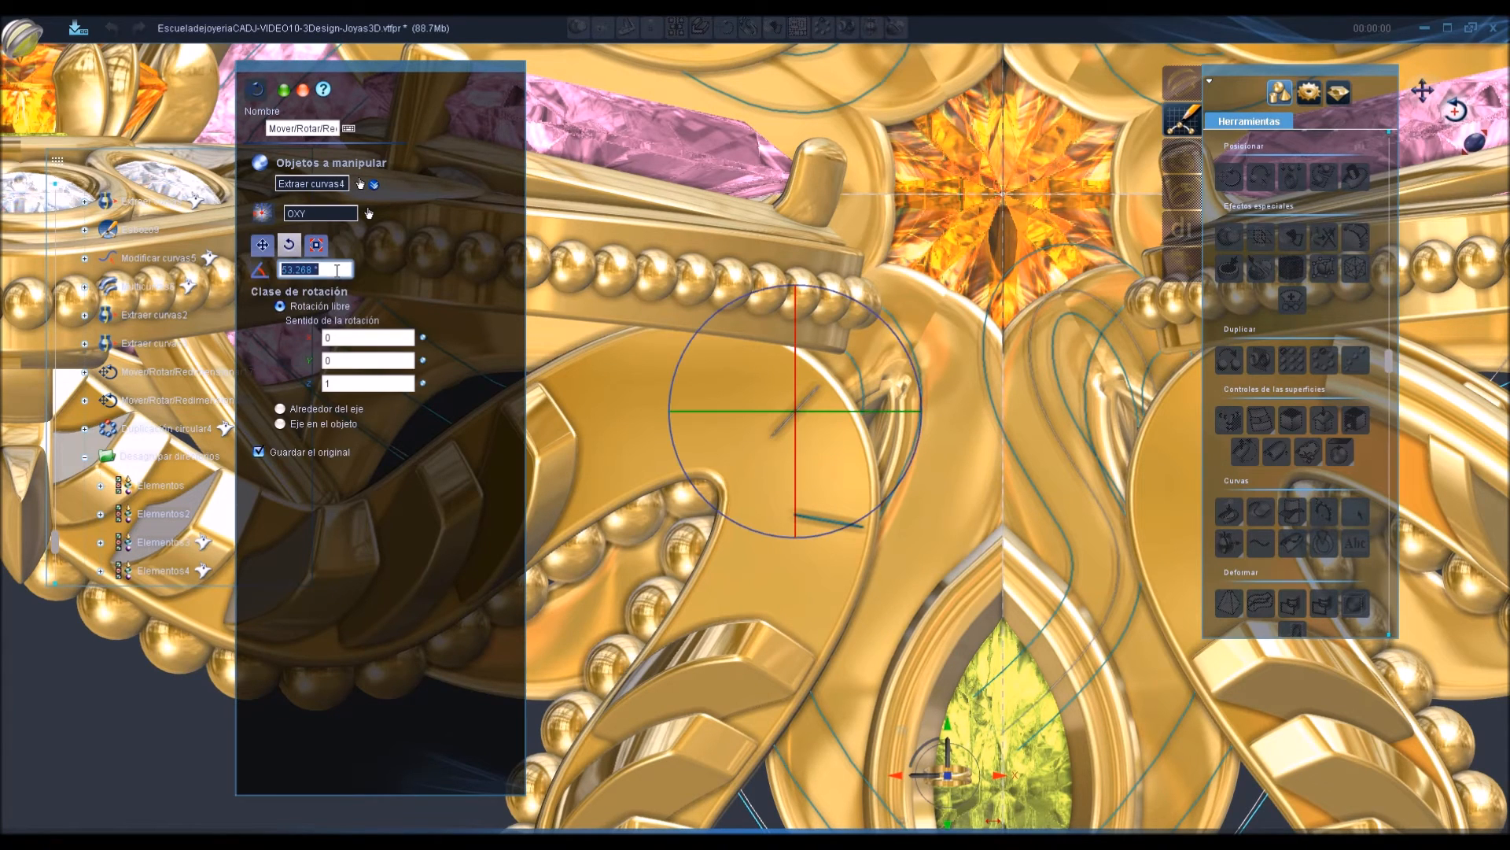
{"action": "left_click", "coordinate": [270, 247]}
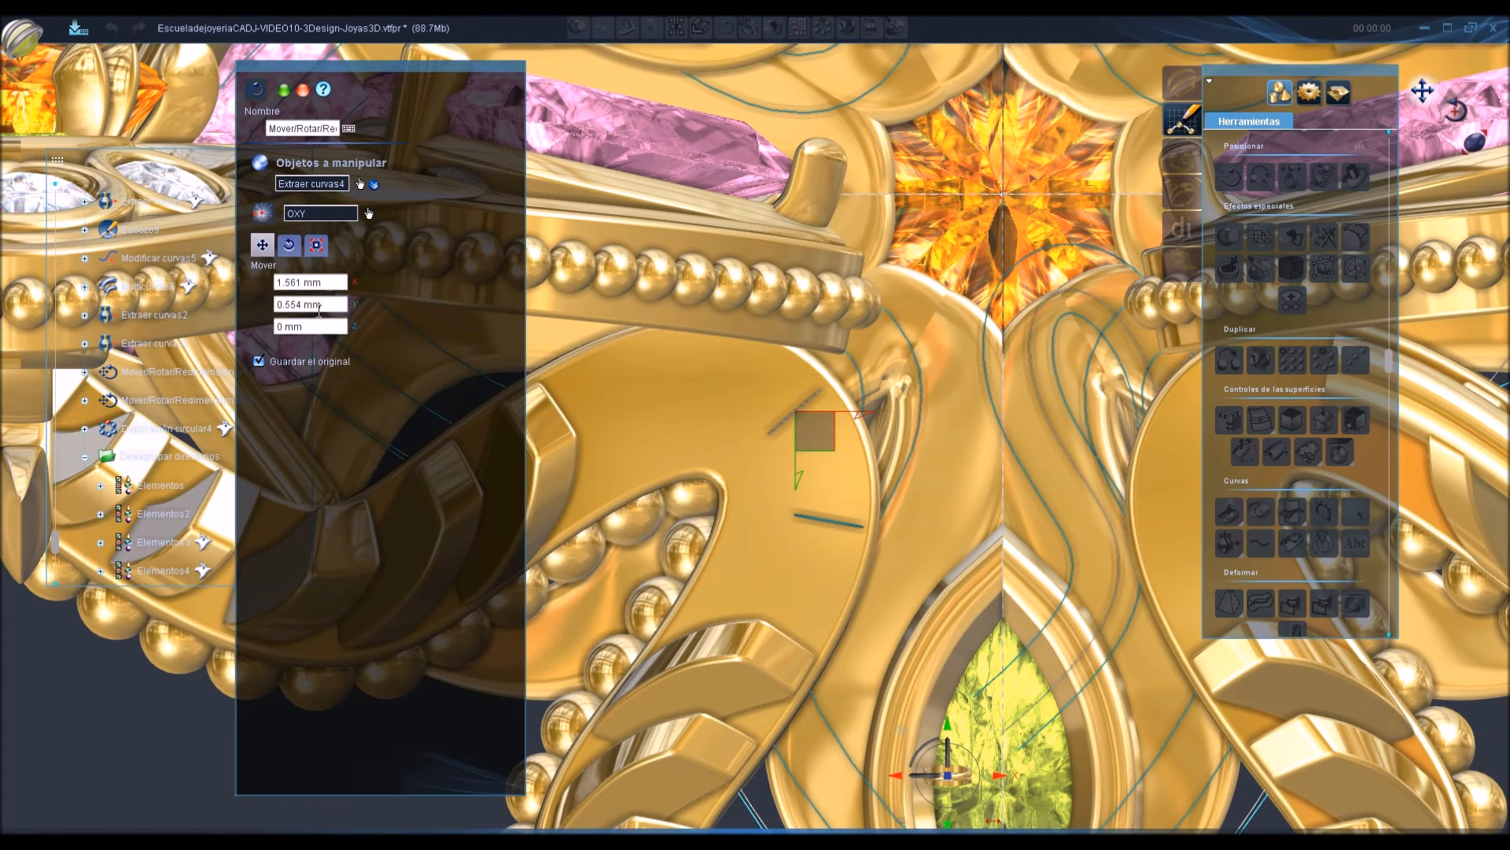
{"action": "key", "text": "Return"}
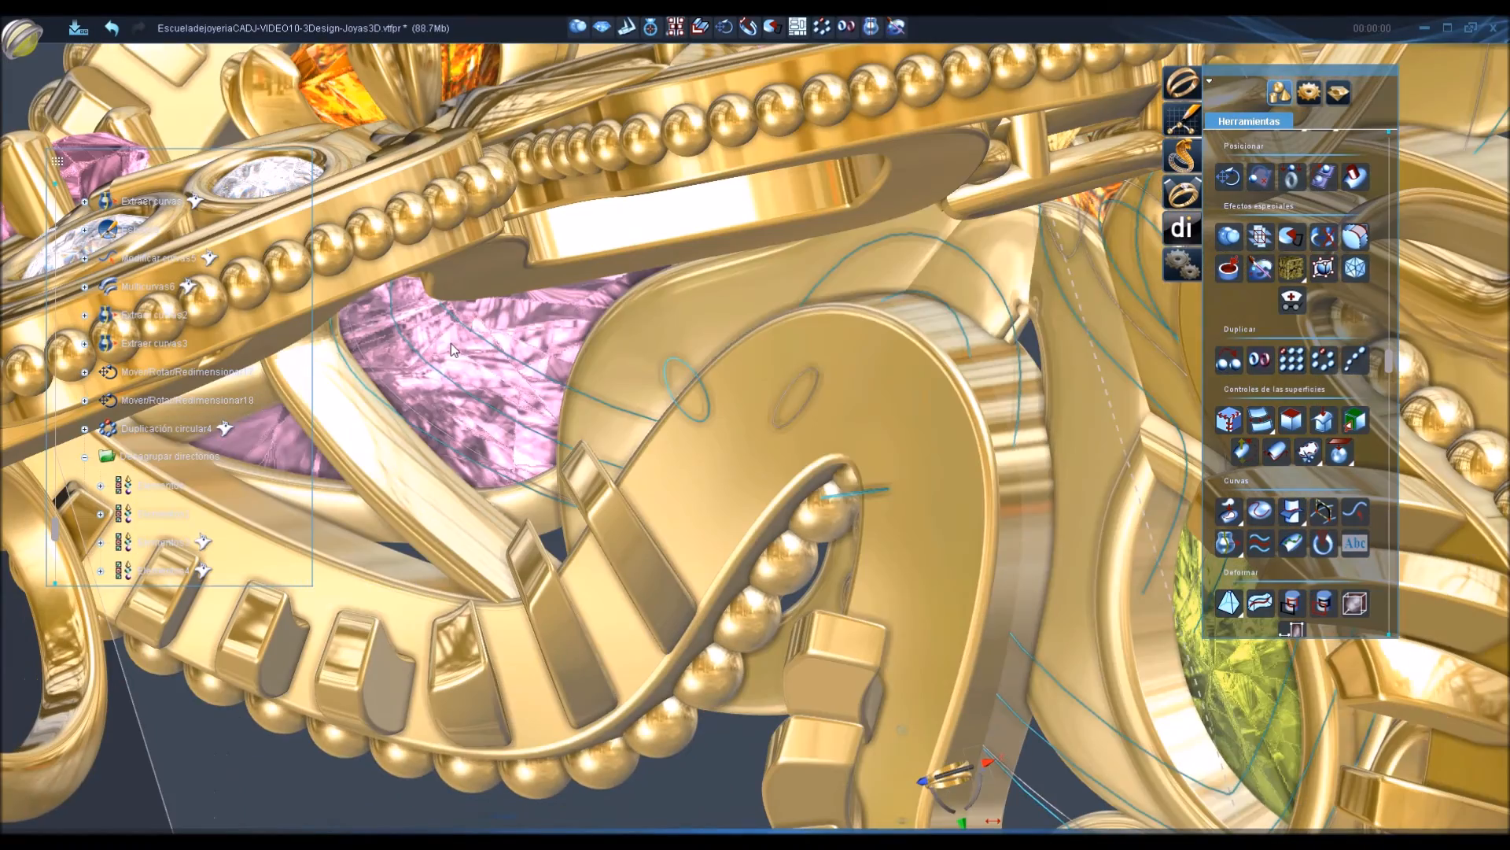
{"action": "left_click", "coordinate": [760, 512]}
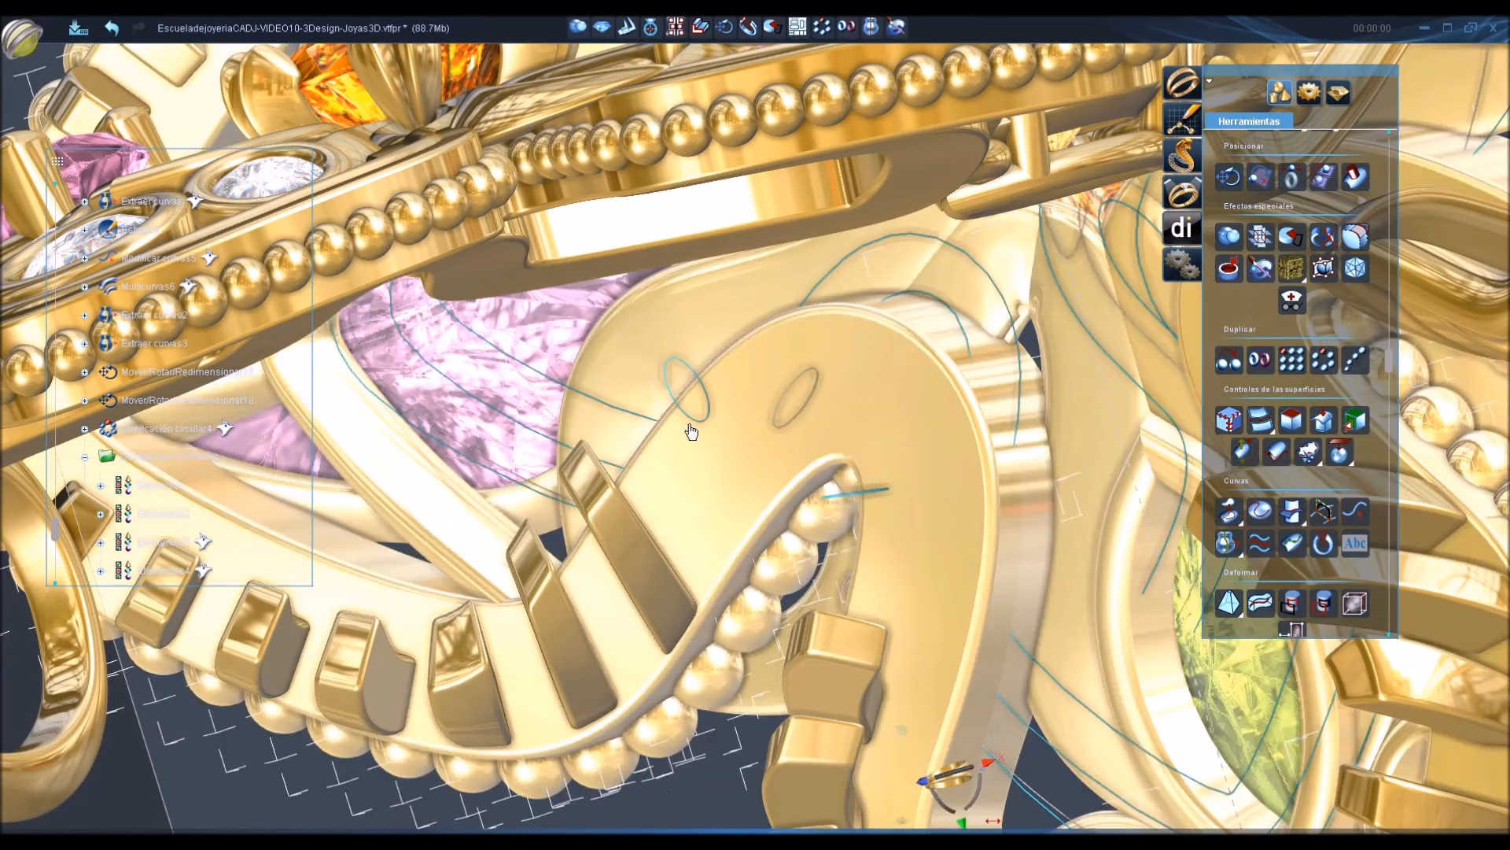
Loft a surface through the first wire's end curve, the rotated middle copy and the second wire's end curve.
{"action": "left_click", "coordinate": [692, 418]}
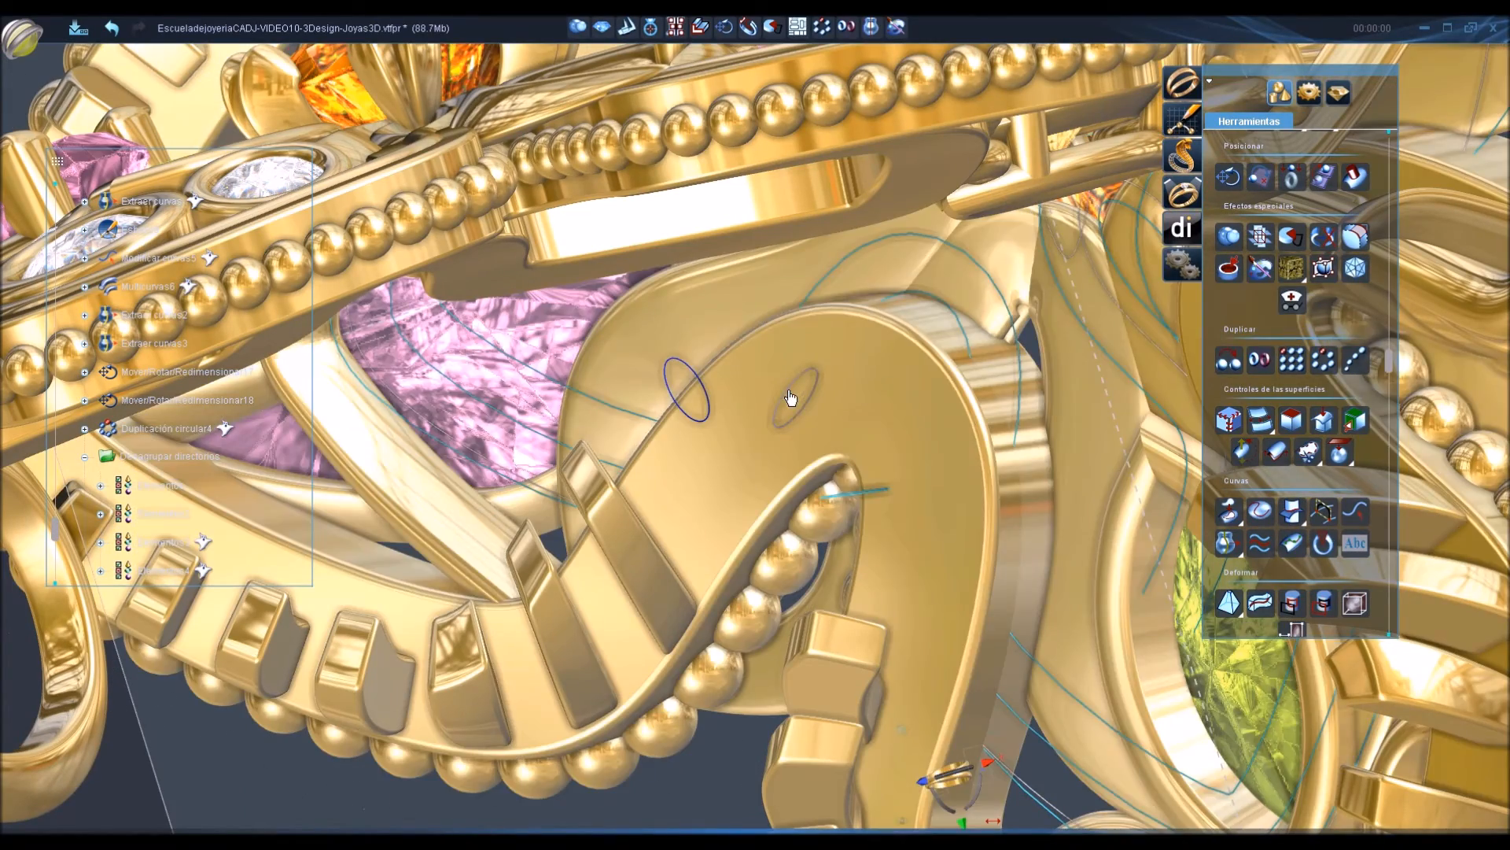
{"action": "left_click", "coordinate": [791, 398]}
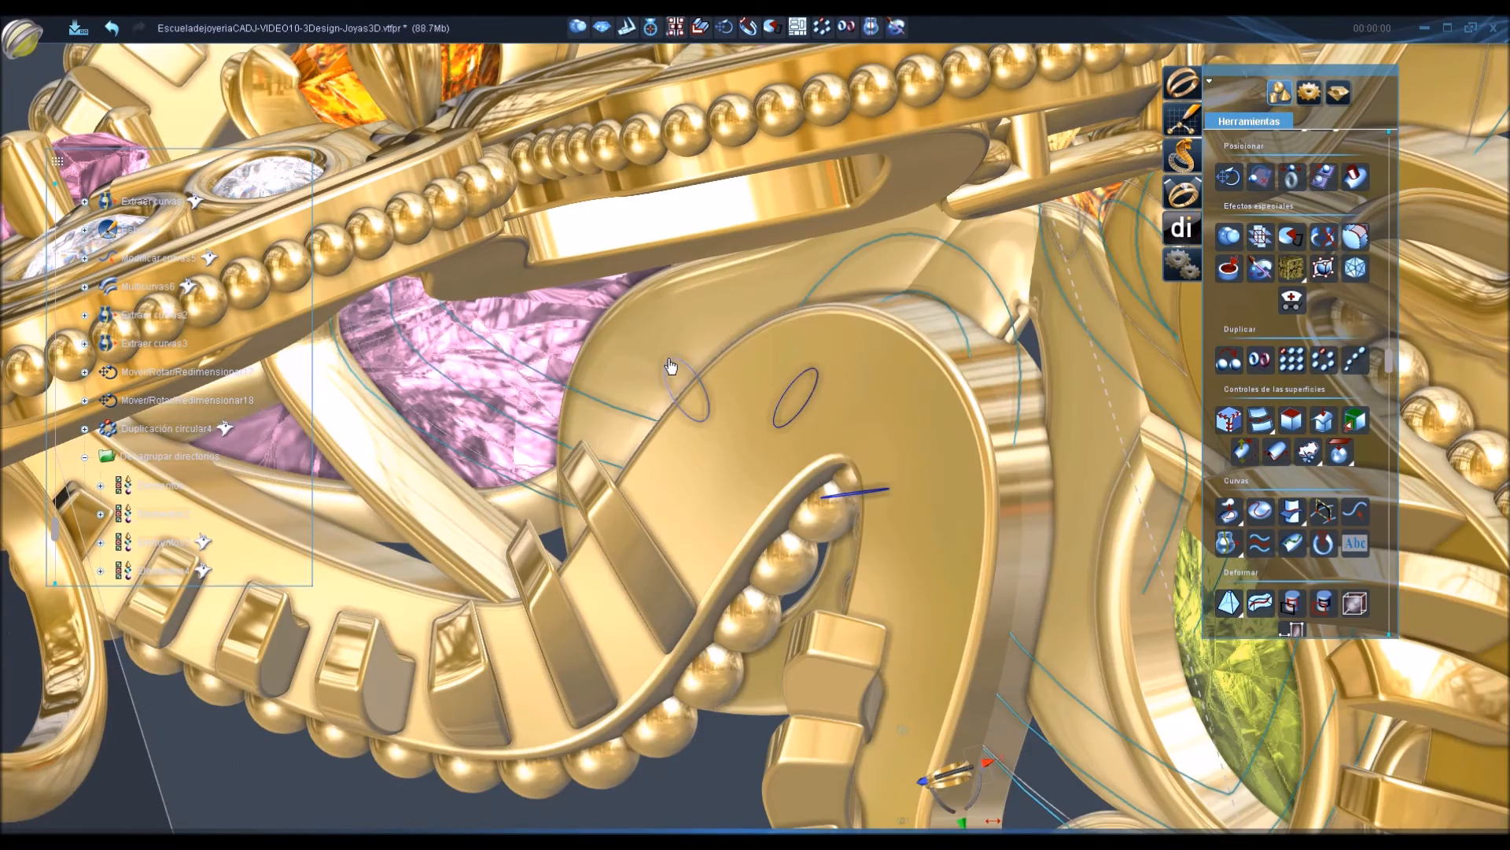
{"action": "left_click", "coordinate": [677, 363], "text": "shift"}
{"action": "scroll", "coordinate": [1333, 315], "scroll_direction": "up", "scroll_amount": 3}
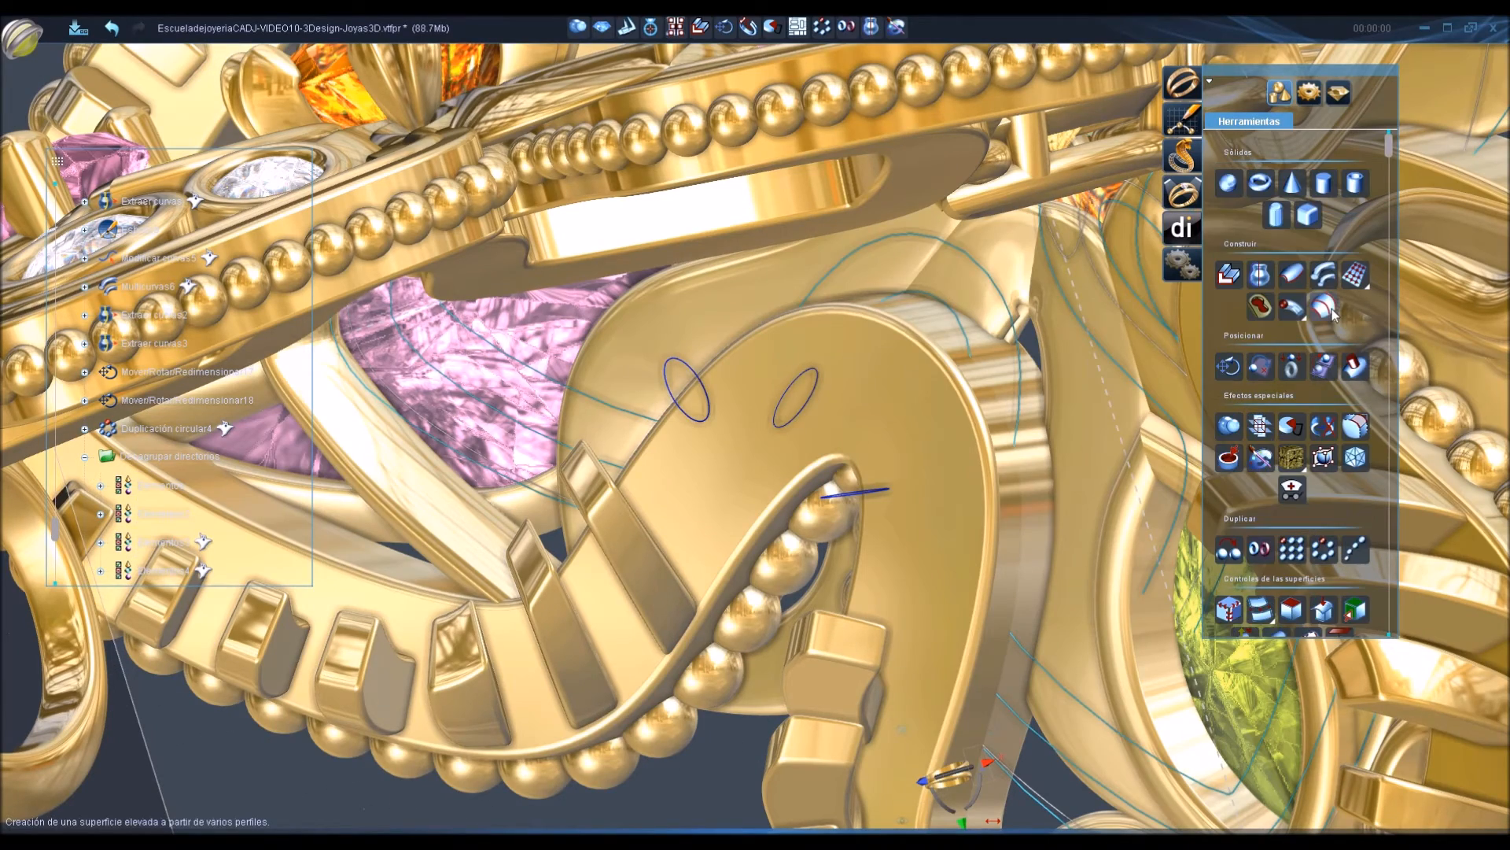
{"action": "left_click", "coordinate": [1325, 307]}
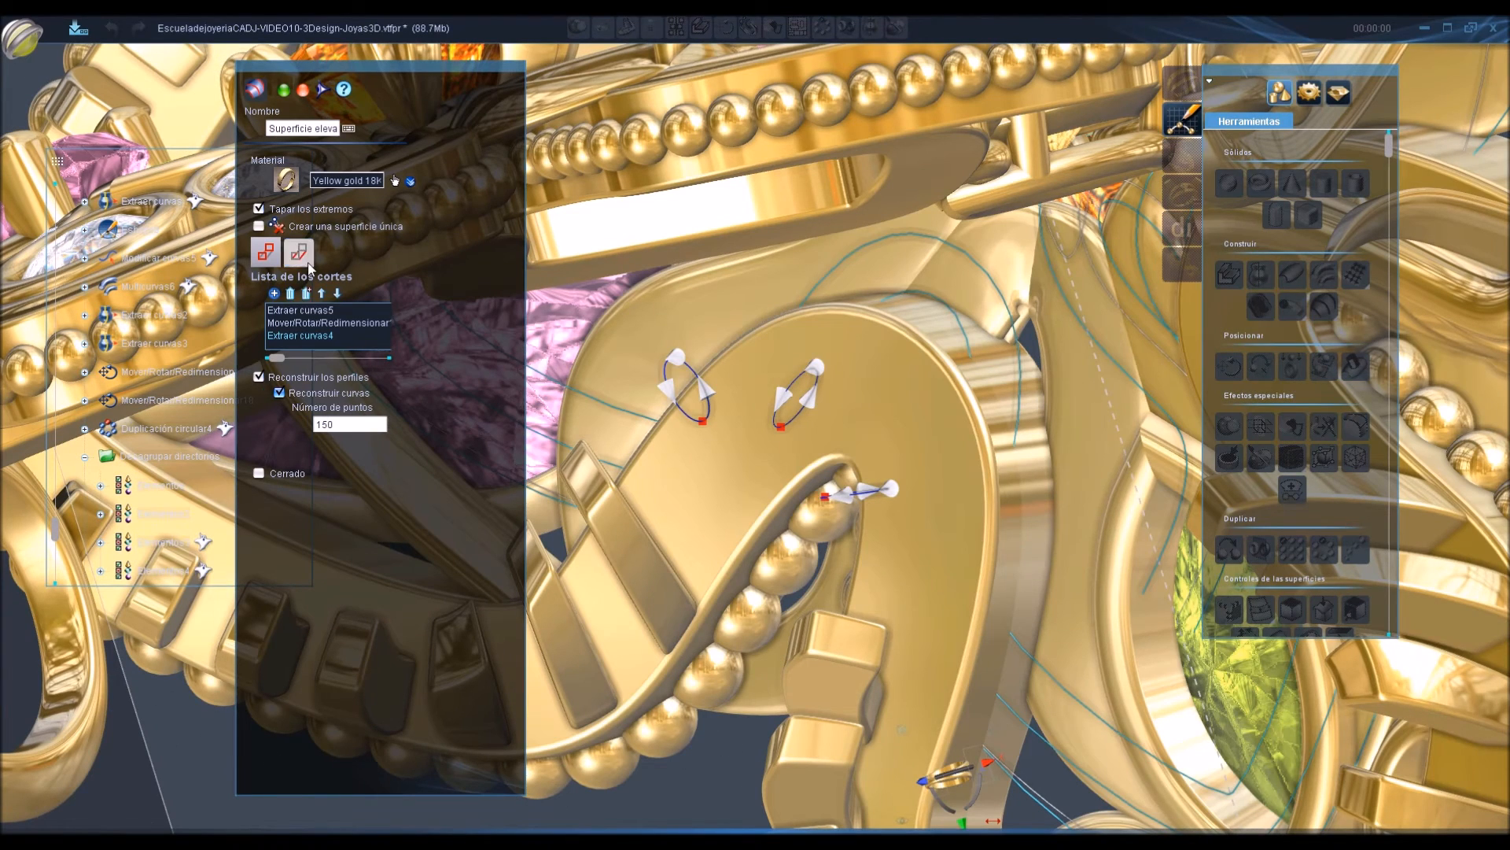
{"action": "left_click", "coordinate": [308, 264]}
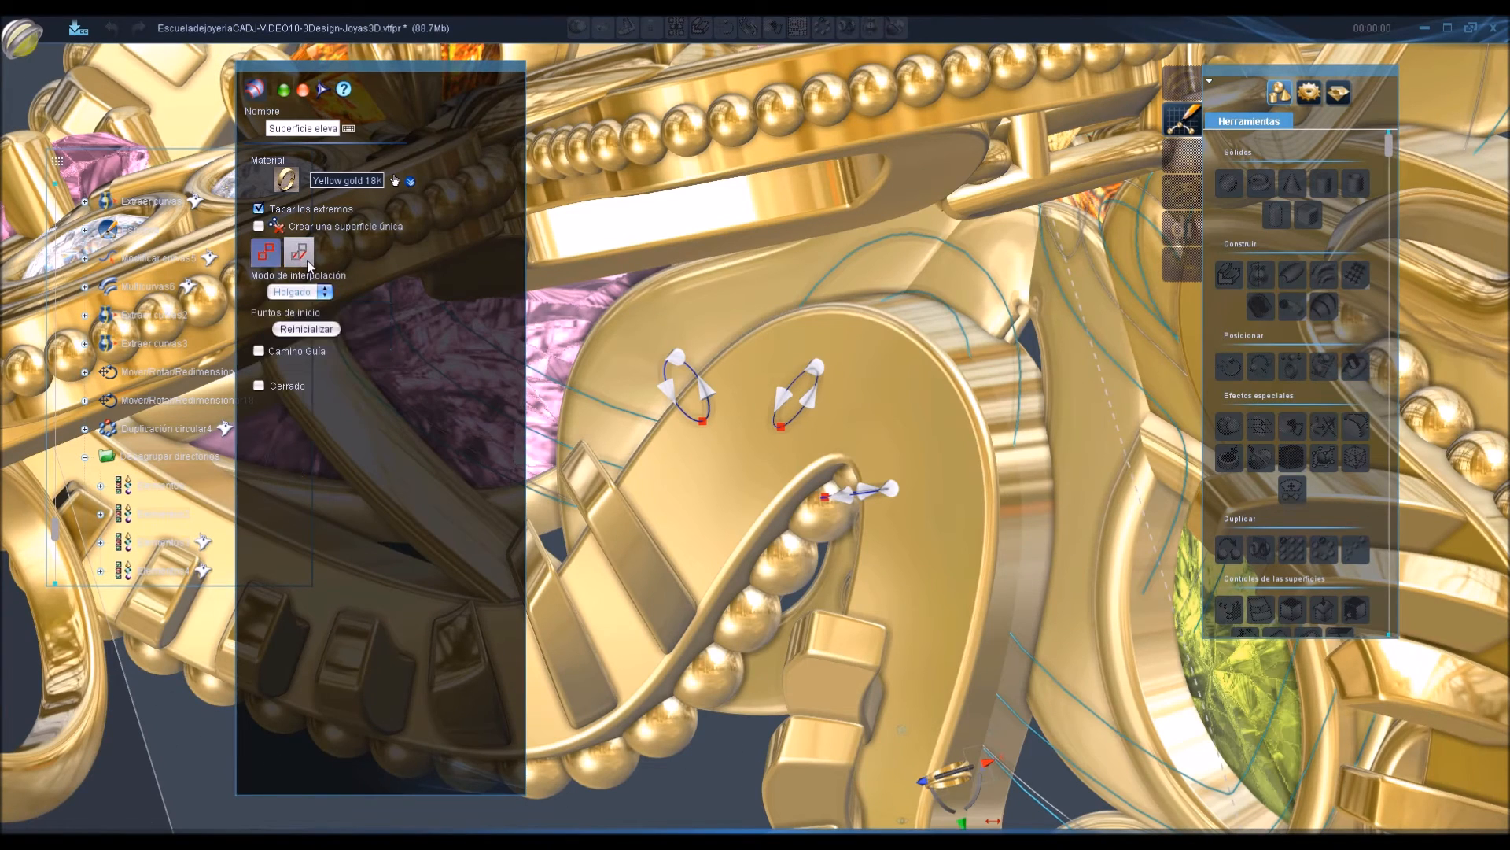
{"action": "left_click", "coordinate": [283, 90]}
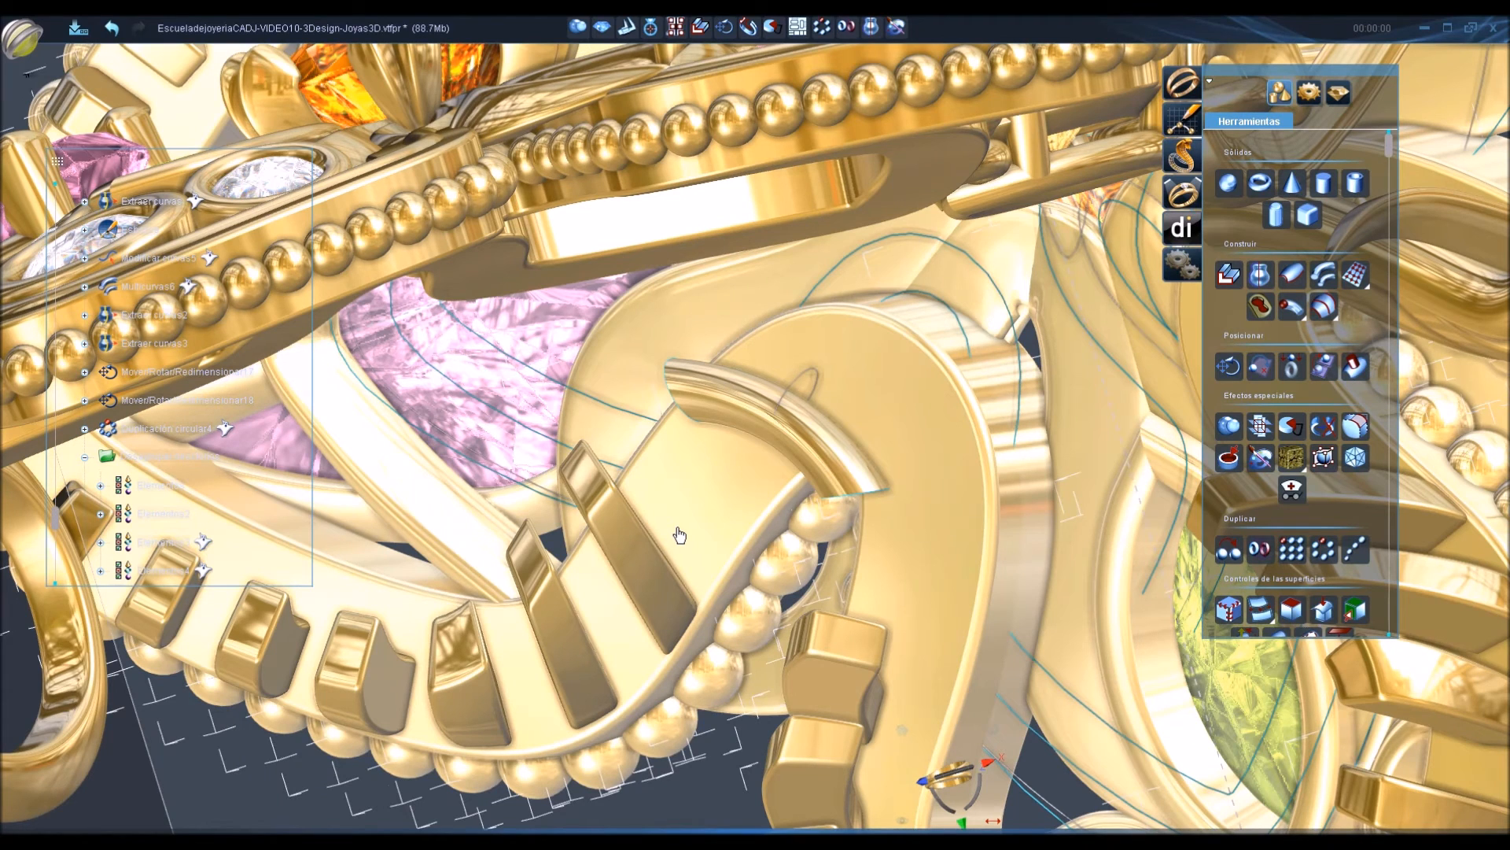
Edit the lofted connector and set its interpolation mode to Normal.
{"action": "double_click", "coordinate": [786, 472]}
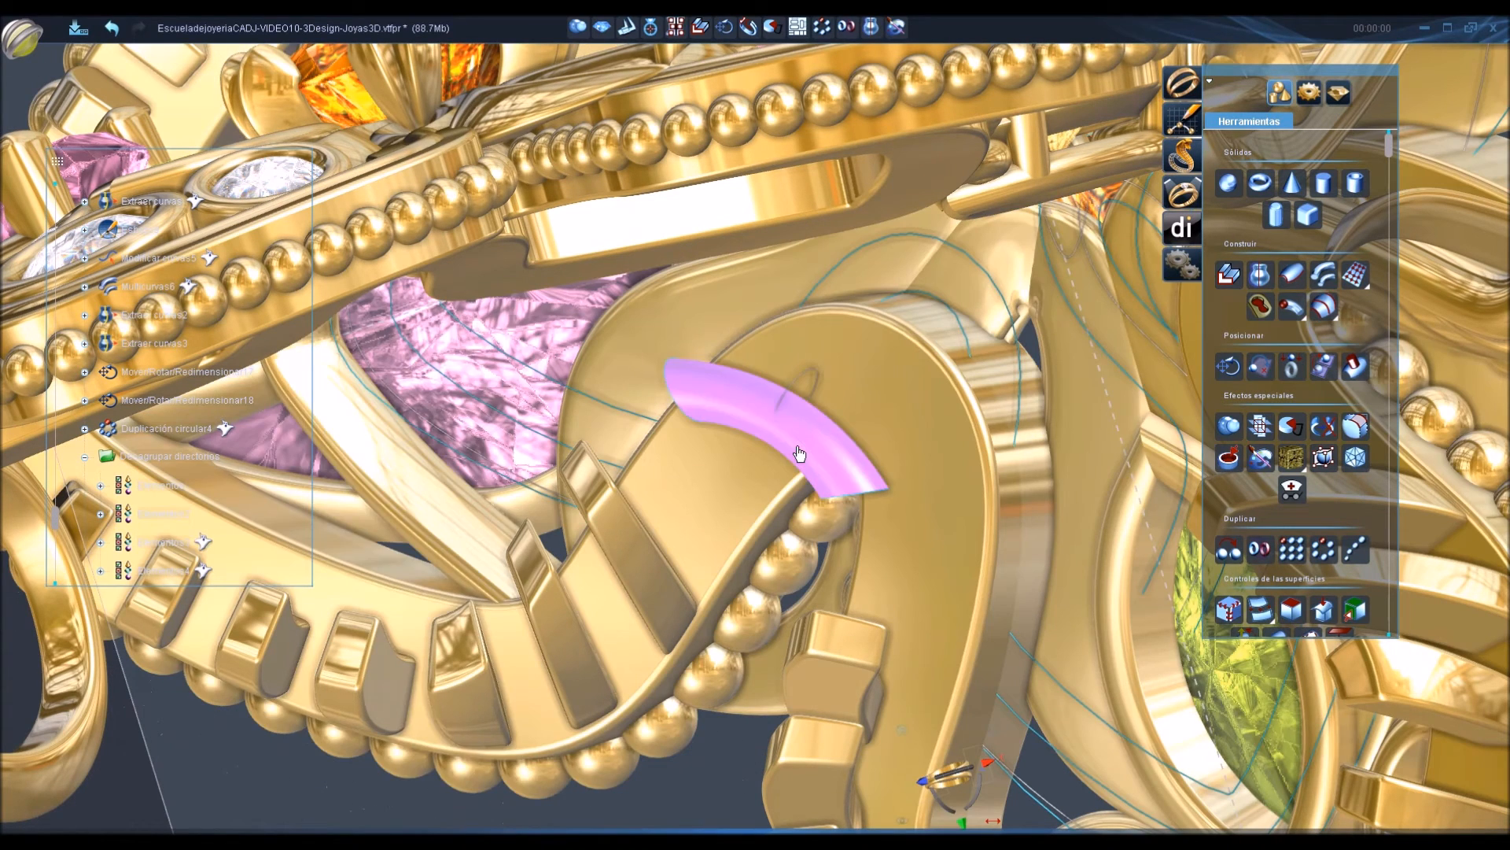
{"action": "left_click", "coordinate": [300, 291]}
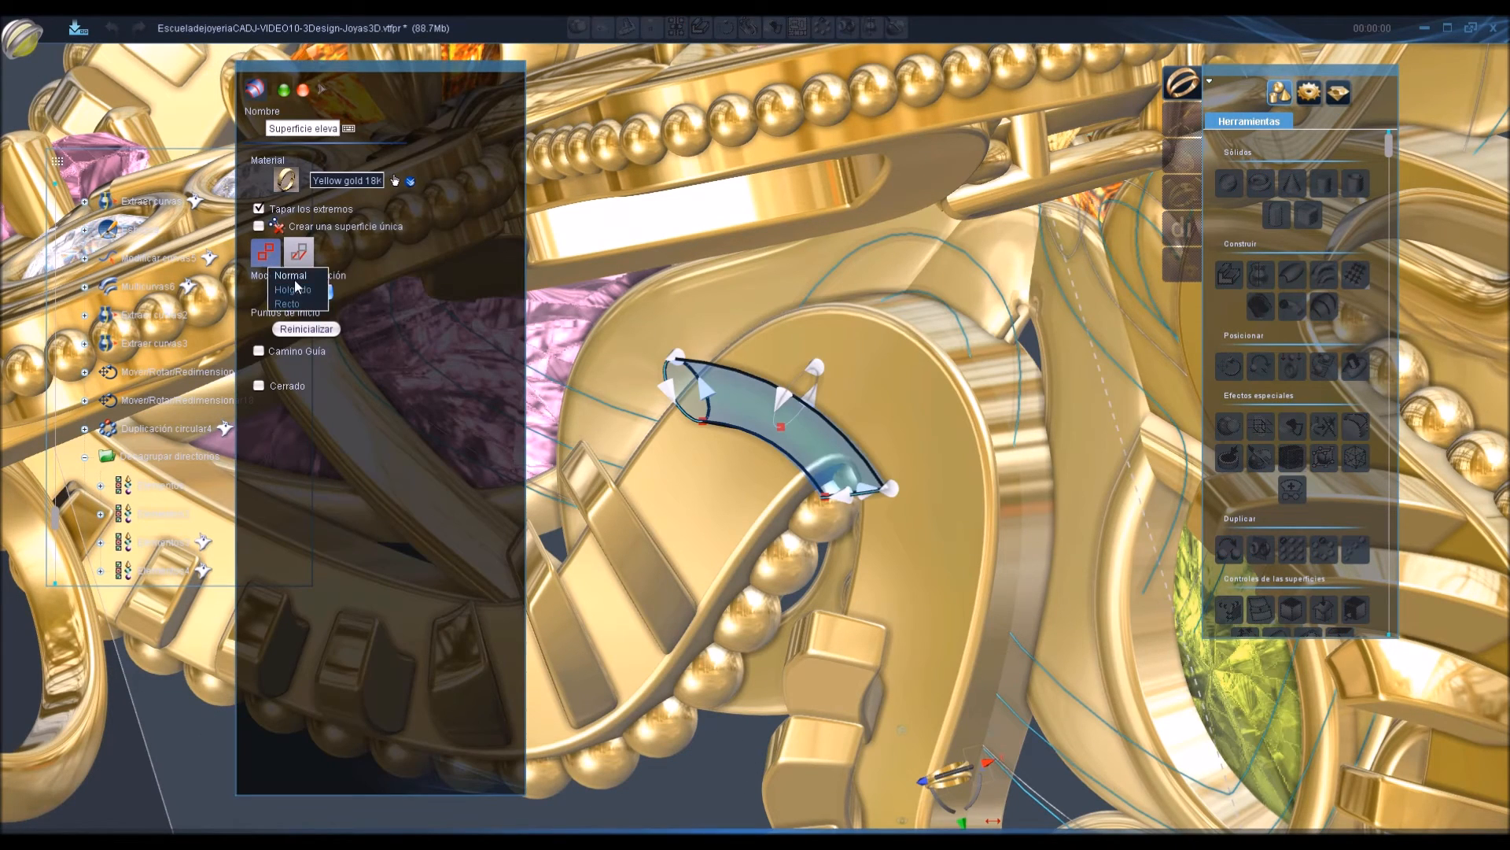
{"action": "left_click", "coordinate": [298, 290]}
{"action": "key", "text": "Return"}
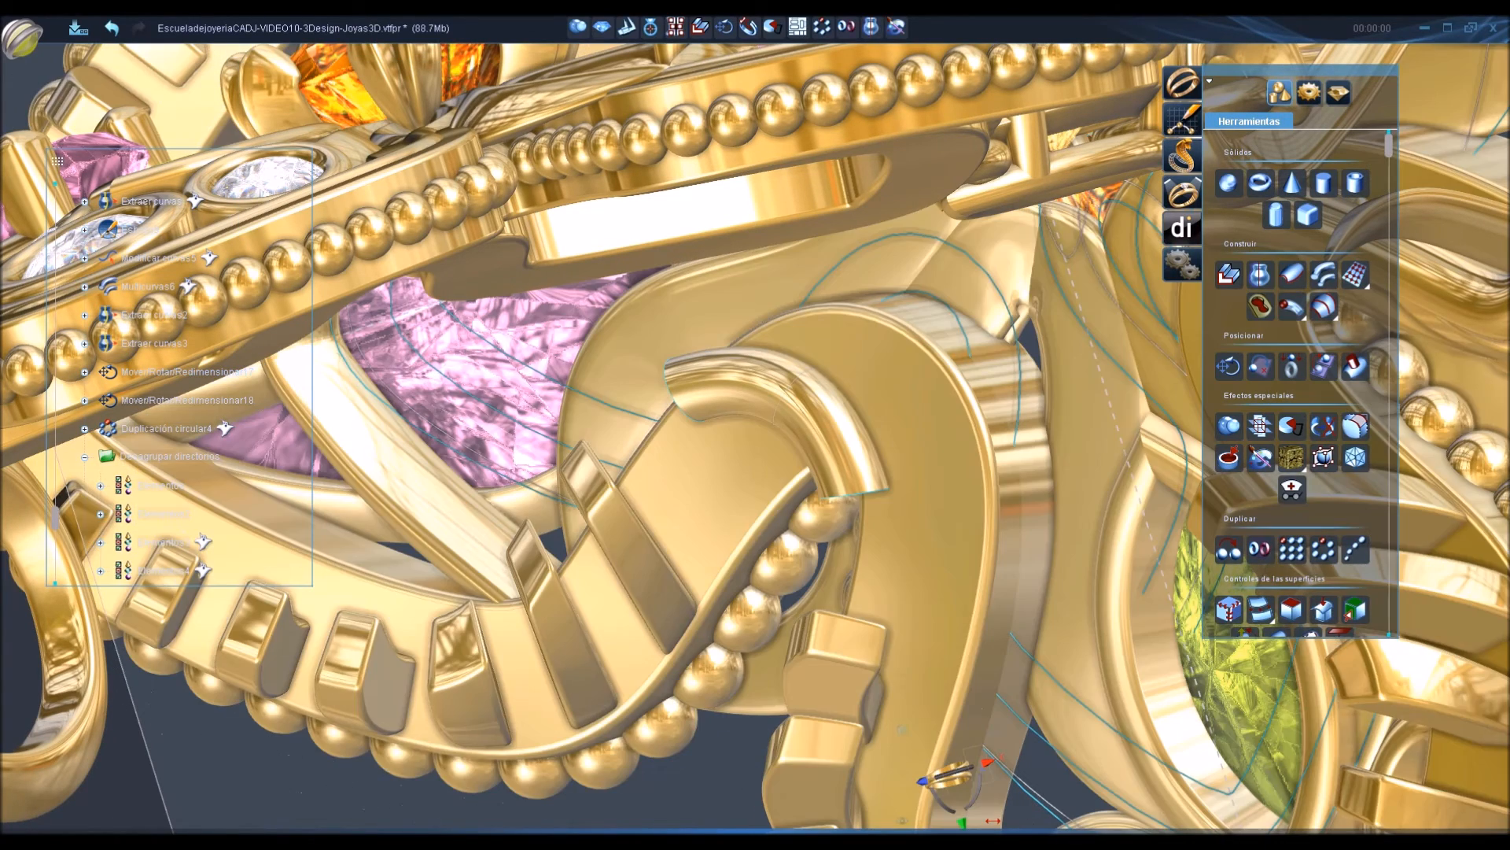
Show the two hidden neighbouring wires, Elementos3 and Elementos4, on either side of the lofted connector.
{"action": "scroll", "coordinate": [206, 521], "scroll_direction": "down", "scroll_amount": 4}
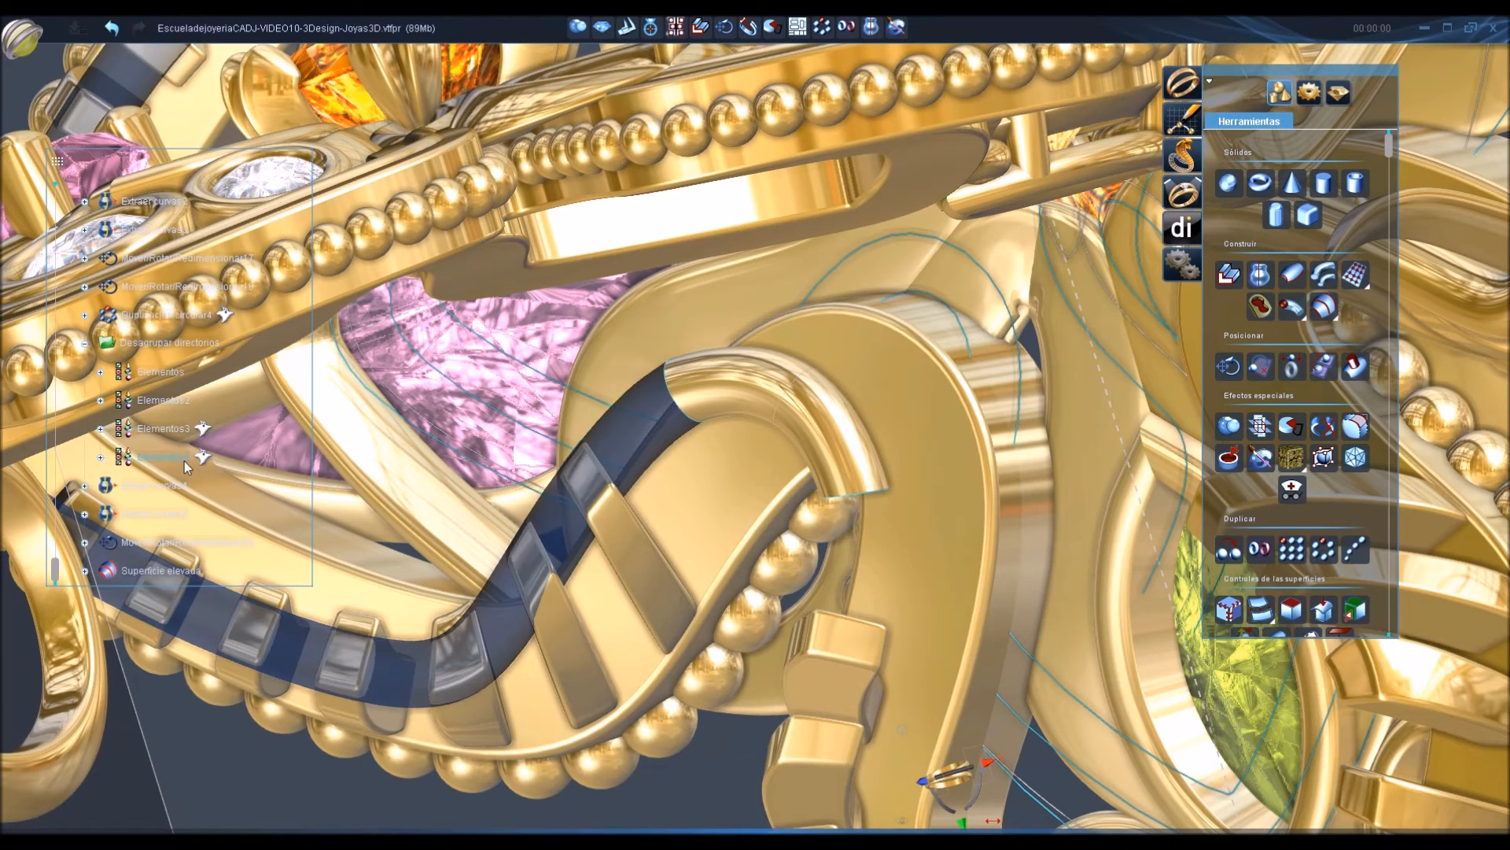
{"action": "right_click", "coordinate": [185, 428]}
{"action": "left_click", "coordinate": [218, 486]}
{"action": "right_click", "coordinate": [176, 455]}
{"action": "left_click", "coordinate": [216, 516]}
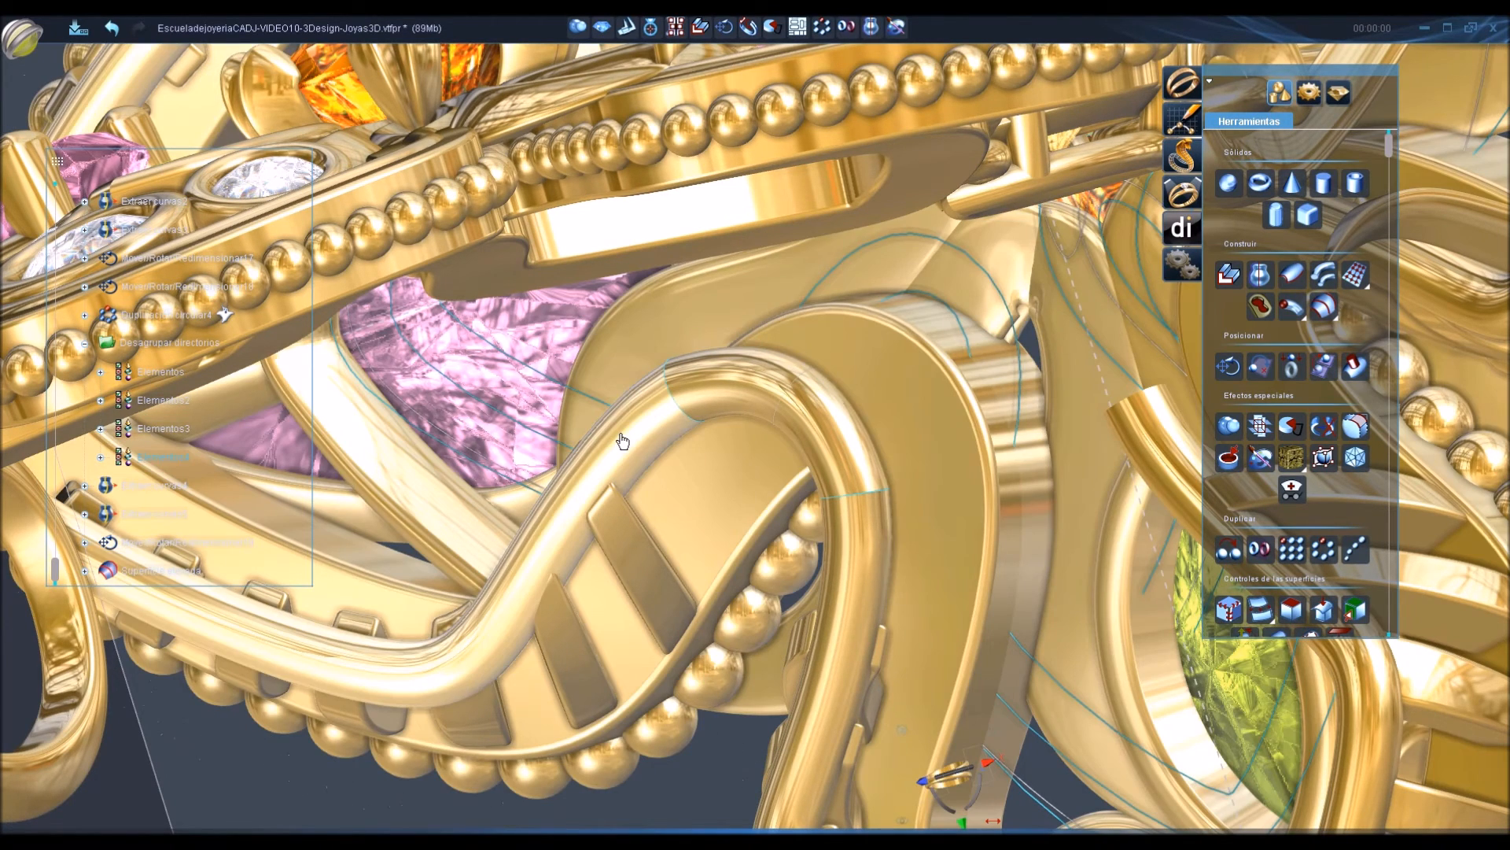
Hide the lofted connector and the two extracted end curves, and save the file.
{"action": "left_click", "coordinate": [743, 390]}
{"action": "right_click", "coordinate": [742, 390]}
{"action": "left_click", "coordinate": [780, 431]}
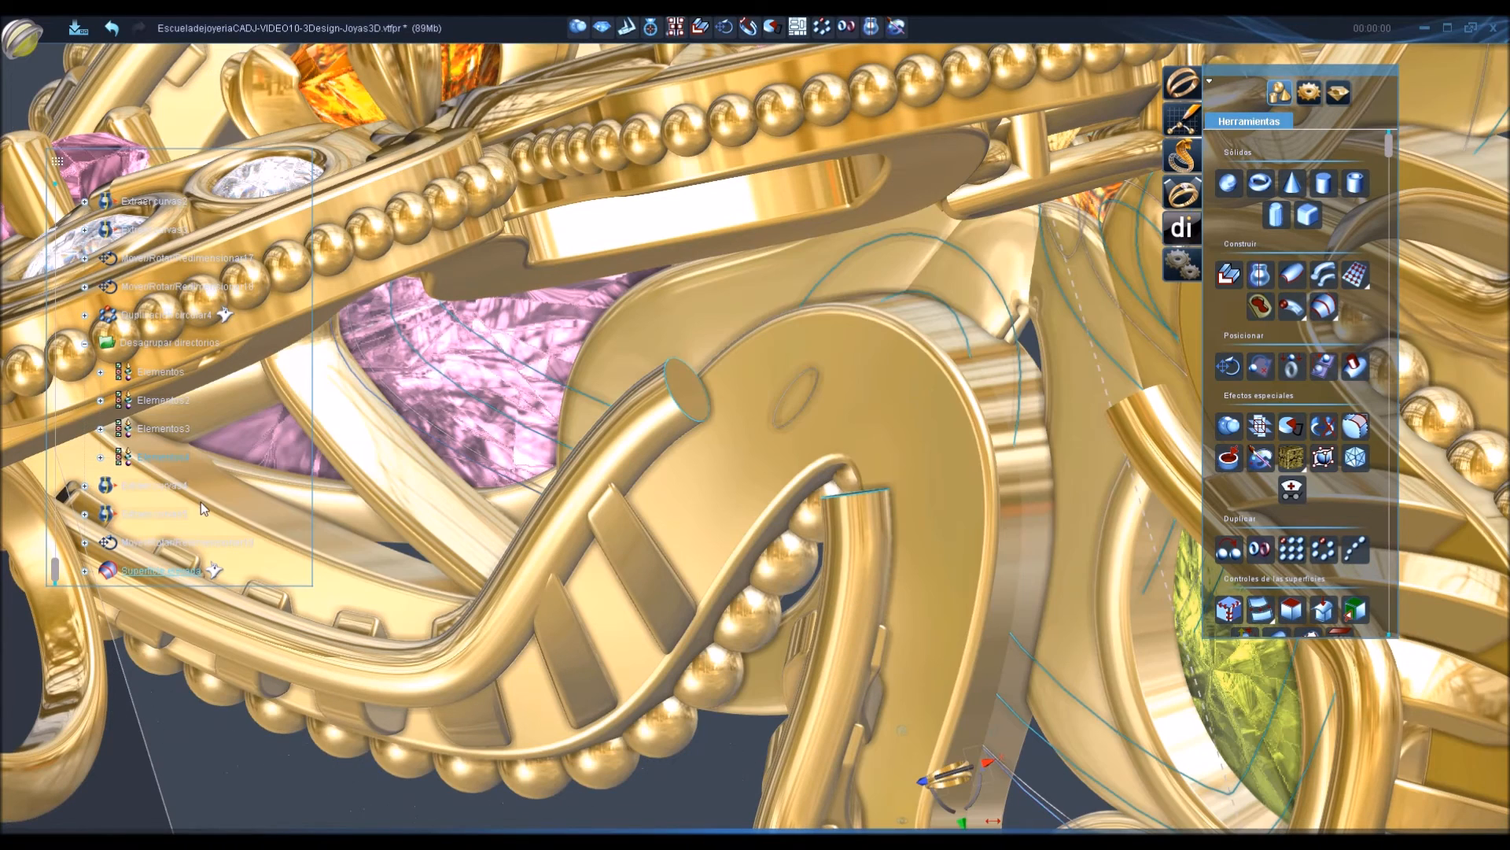
{"action": "right_click", "coordinate": [163, 492]}
{"action": "left_click", "coordinate": [218, 469]}
{"action": "right_click", "coordinate": [159, 507]}
{"action": "left_click", "coordinate": [214, 471]}
{"action": "middle_click_drag", "start_coordinate": [701, 743], "coordinate": [631, 569]}
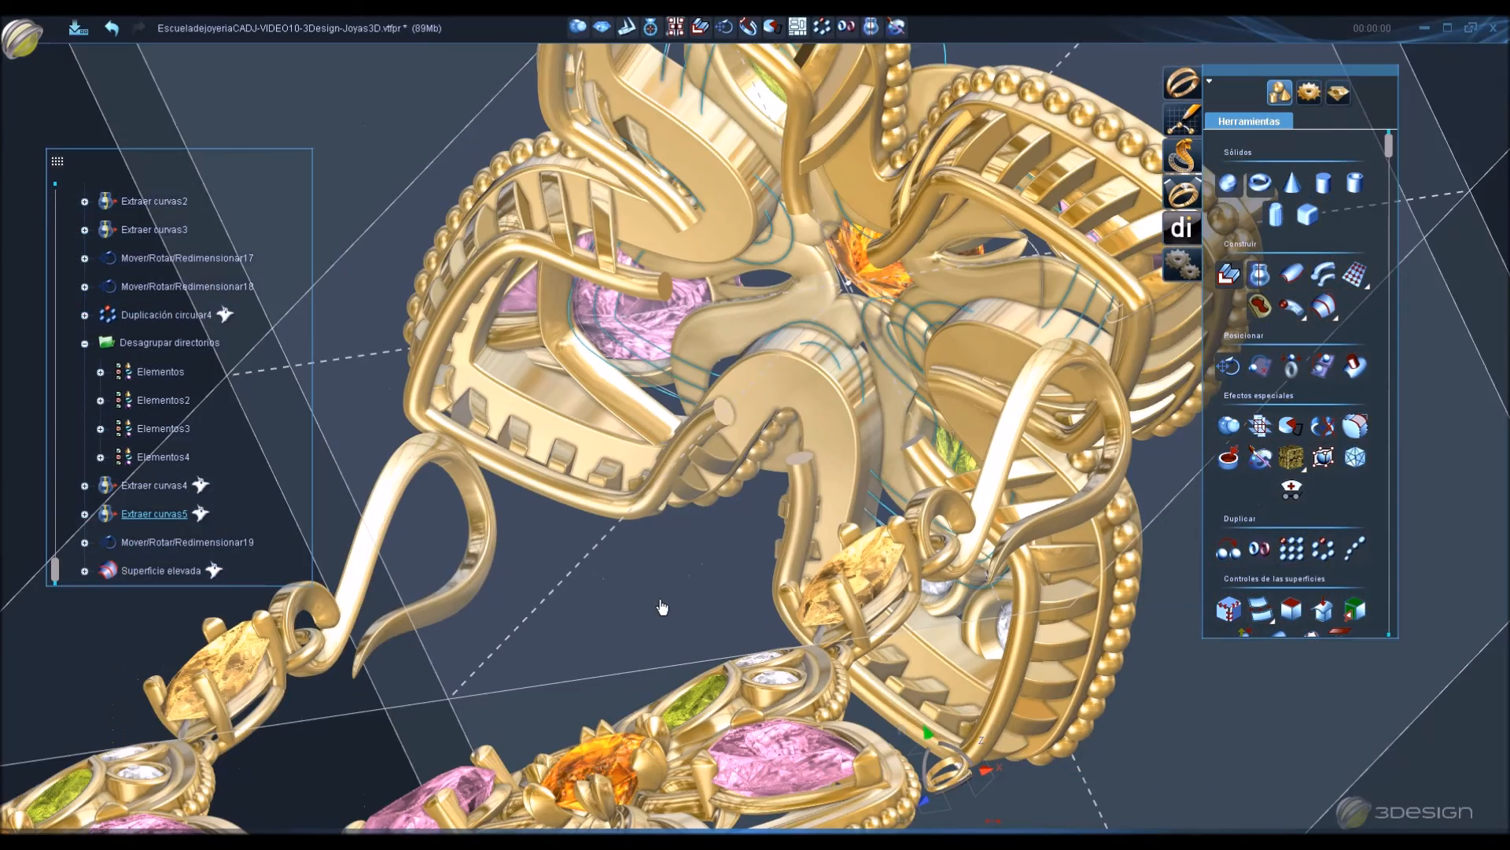
{"action": "key", "text": "ctrl+s"}
Delete both end cap faces of the Elementos4 wire without keeping the original.
{"action": "scroll", "coordinate": [733, 506], "scroll_direction": "up", "scroll_amount": 5}
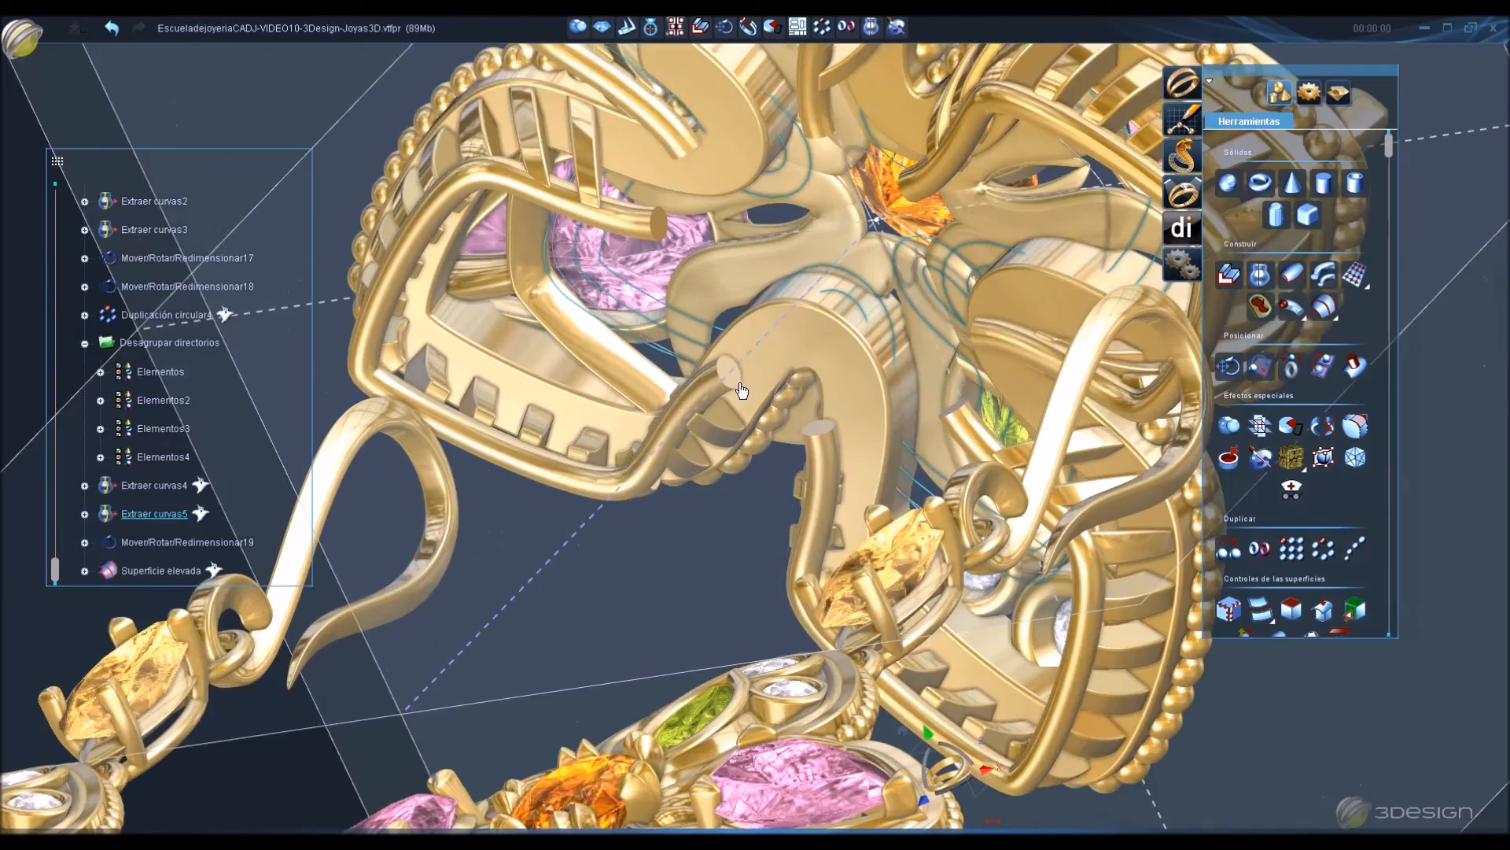
{"action": "left_click", "coordinate": [641, 409]}
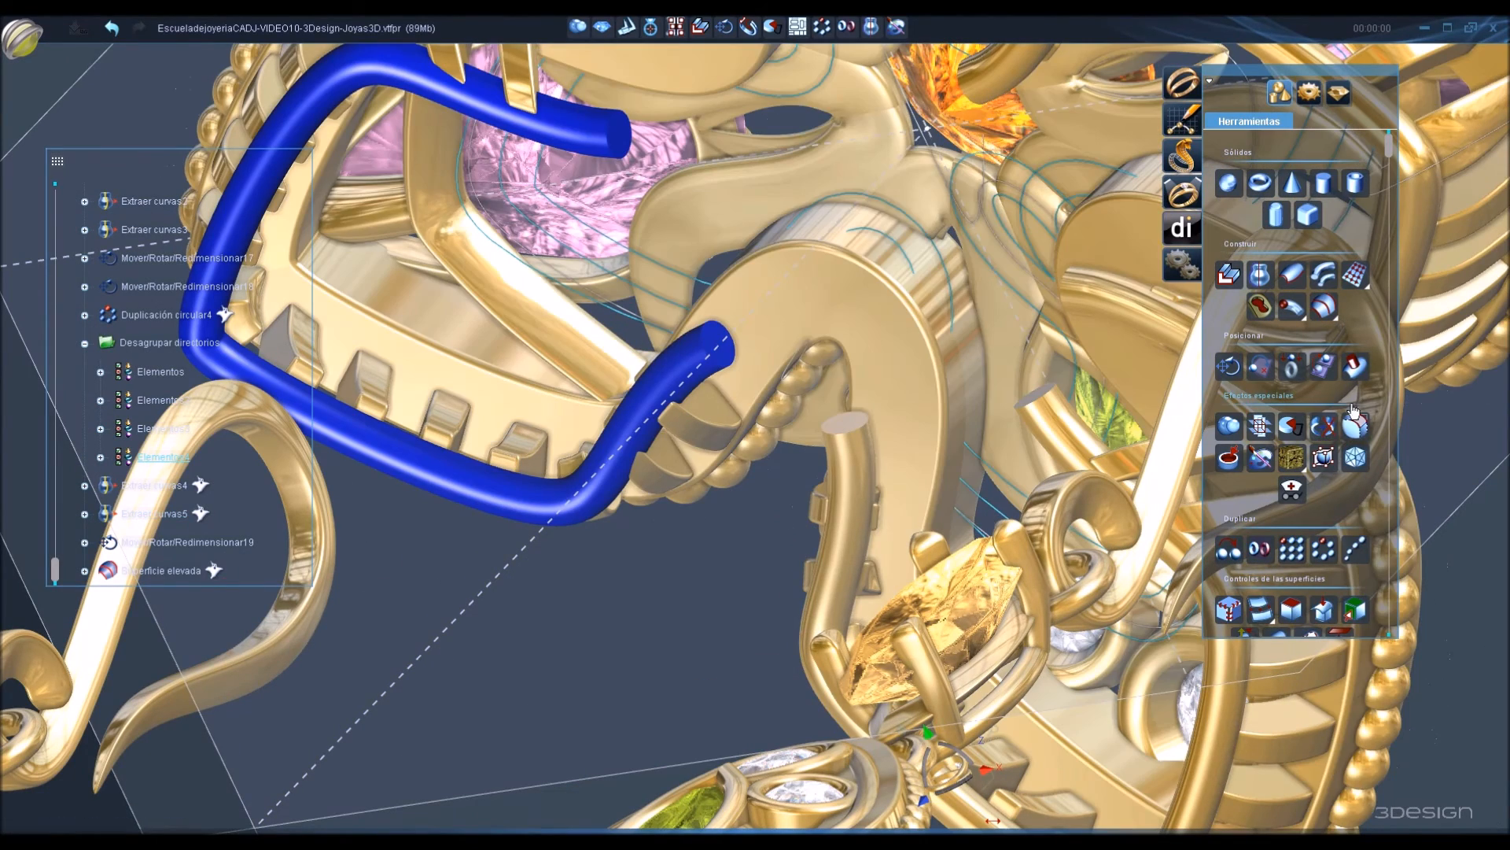
{"action": "left_click", "coordinate": [1291, 609]}
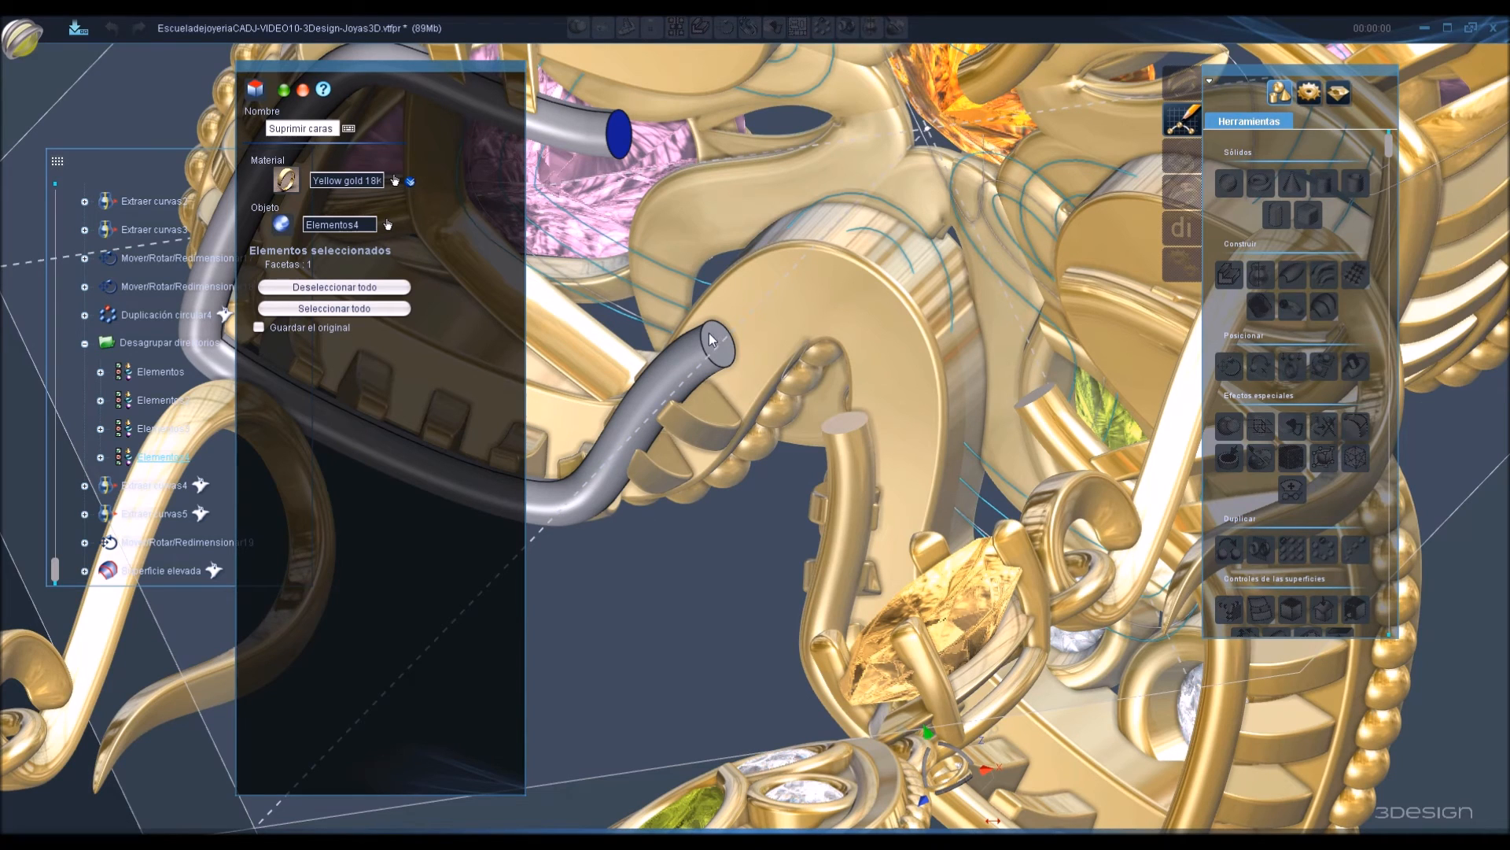
{"action": "key", "text": "Return"}
Delete both end cap faces of the Elementos3 wire without keeping the original.
{"action": "left_click", "coordinate": [842, 462]}
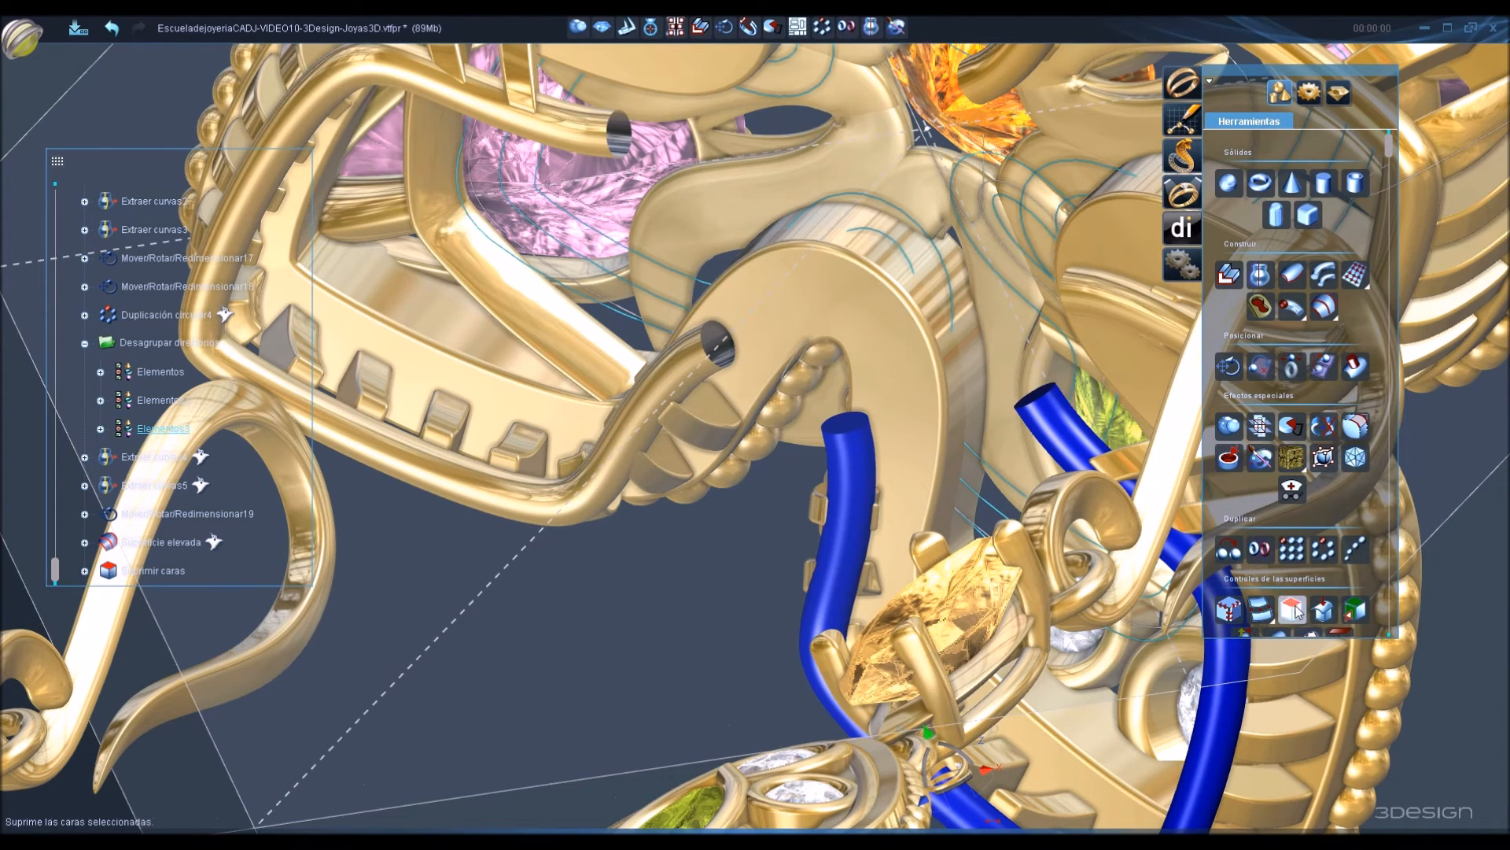
{"action": "left_click", "coordinate": [1292, 610]}
{"action": "left_click", "coordinate": [842, 429]}
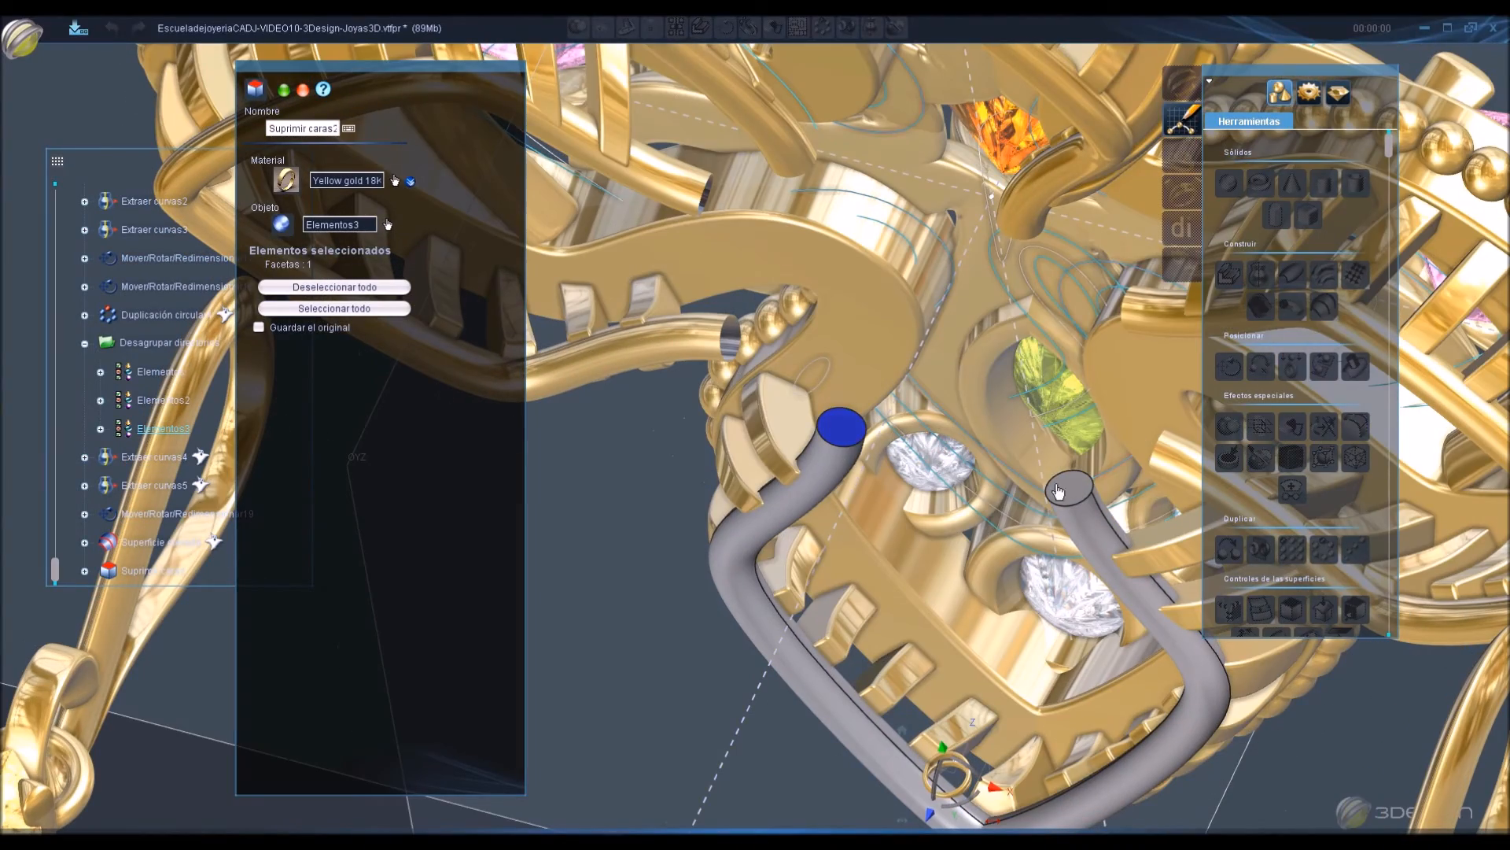
{"action": "key", "text": "Return"}
Delete both end cap faces of the Elementos2 wire under the third petal.
{"action": "middle_click_drag", "start_coordinate": [789, 243], "coordinate": [1055, 504]}
{"action": "left_click", "coordinate": [1117, 691]}
{"action": "middle_click_drag", "start_coordinate": [1084, 594], "coordinate": [899, 348]}
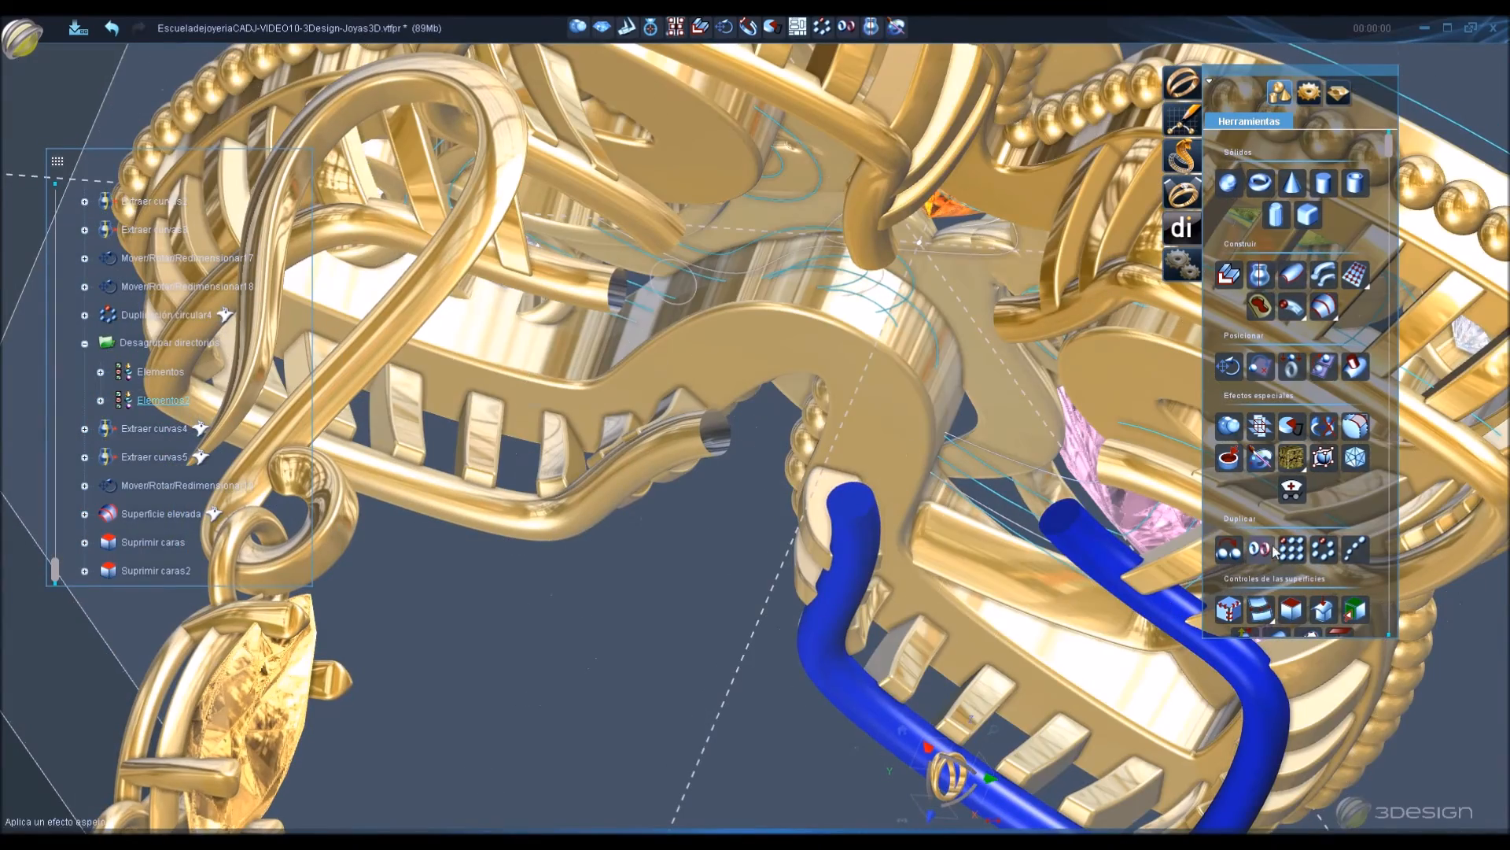
{"action": "left_click", "coordinate": [1292, 609]}
{"action": "left_click", "coordinate": [857, 513]}
{"action": "right_click", "coordinate": [1066, 524]}
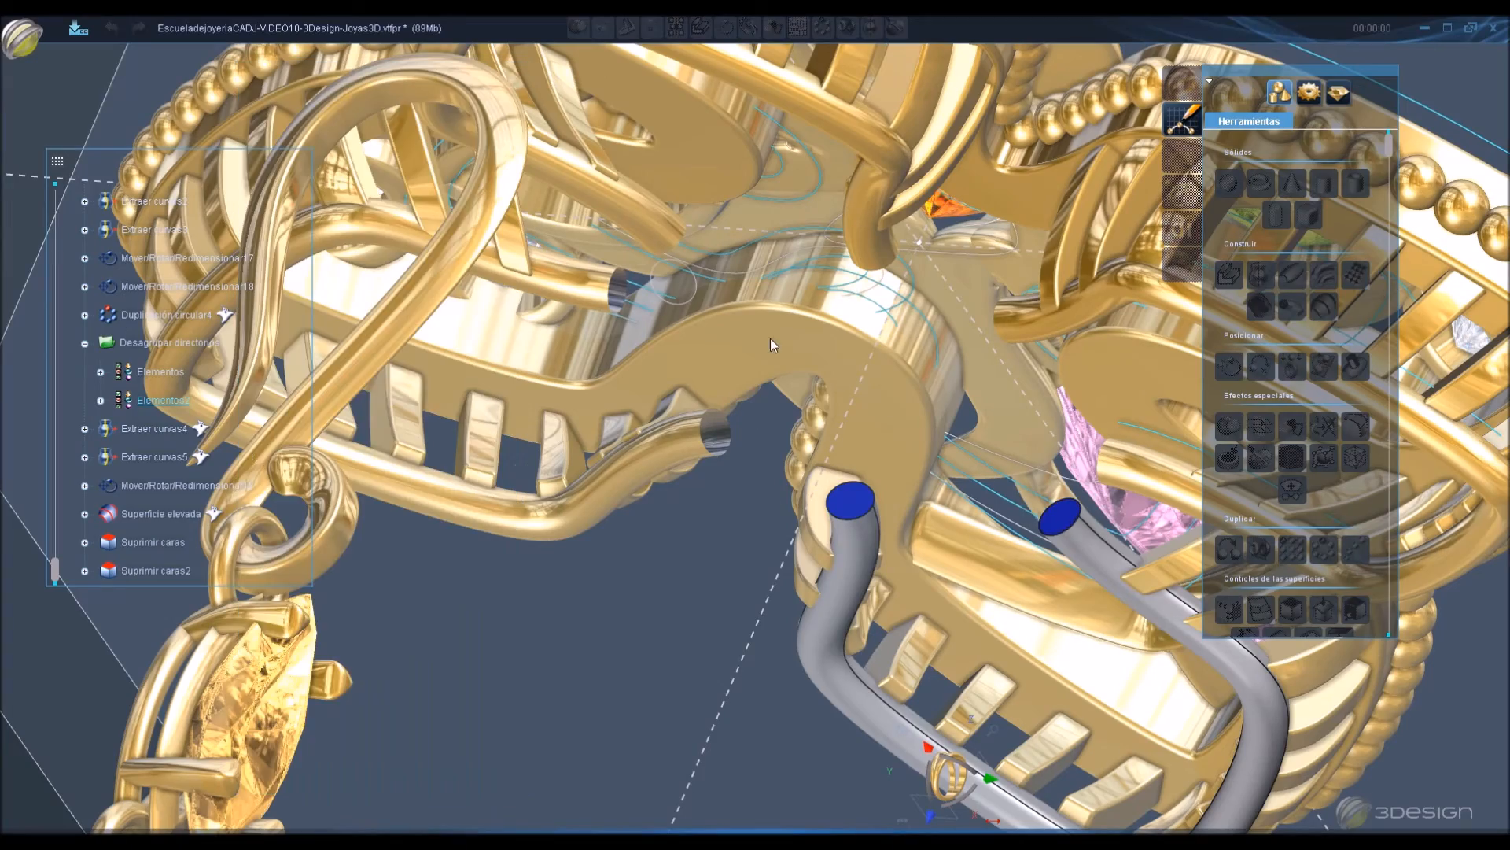
Delete both end cap faces of the last capped wire, Elementos, and save the file.
{"action": "middle_click_drag", "start_coordinate": [771, 338], "coordinate": [1164, 535]}
{"action": "left_click", "coordinate": [1294, 611]}
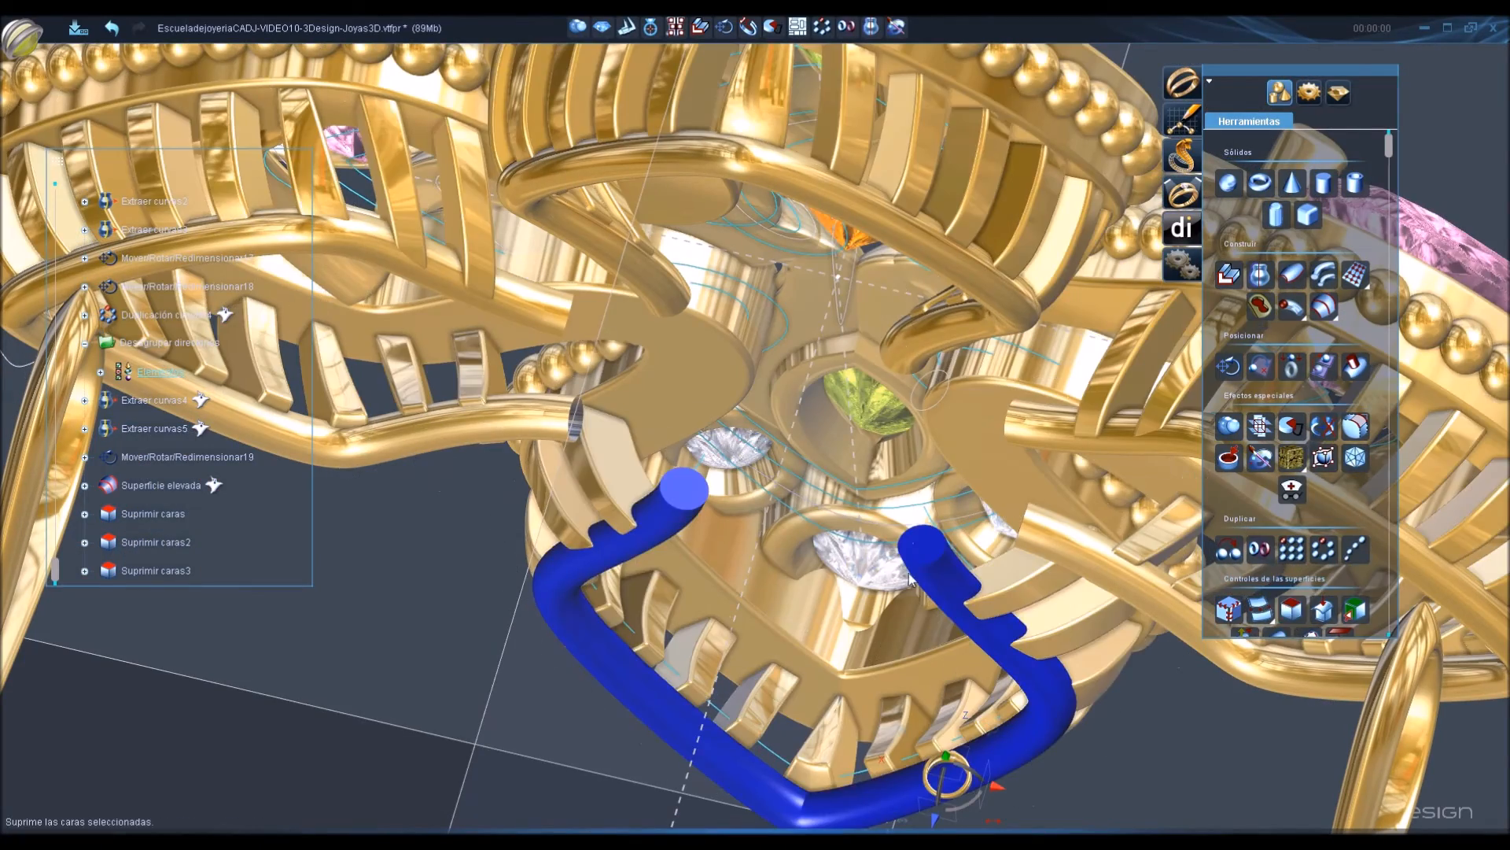
{"action": "left_click", "coordinate": [679, 487]}
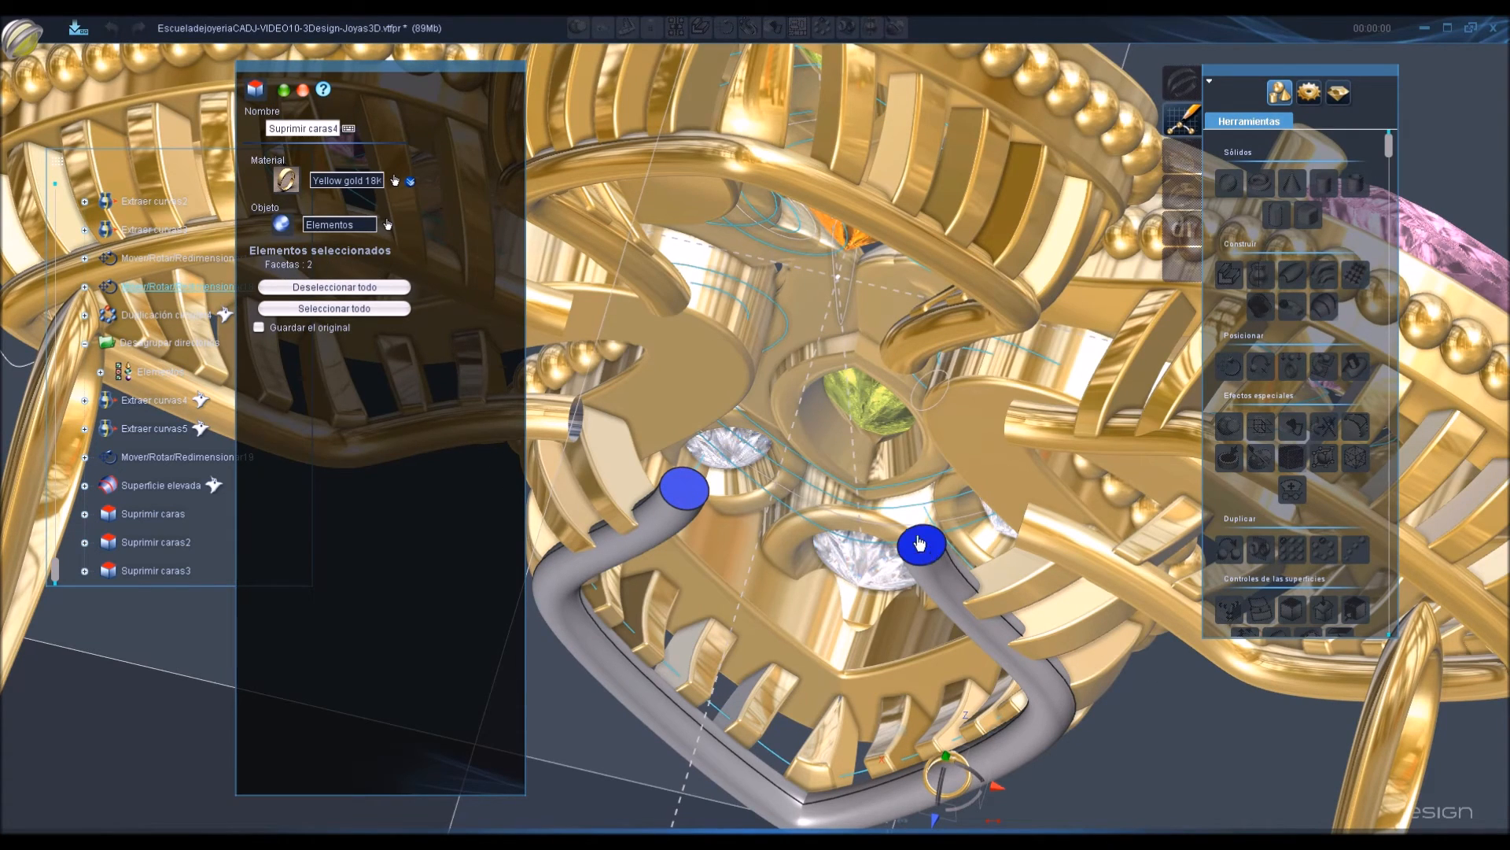
{"action": "key", "text": "Return"}
{"action": "middle_click_drag", "start_coordinate": [919, 542], "coordinate": [1074, 470]}
{"action": "key", "text": "ctrl+s"}
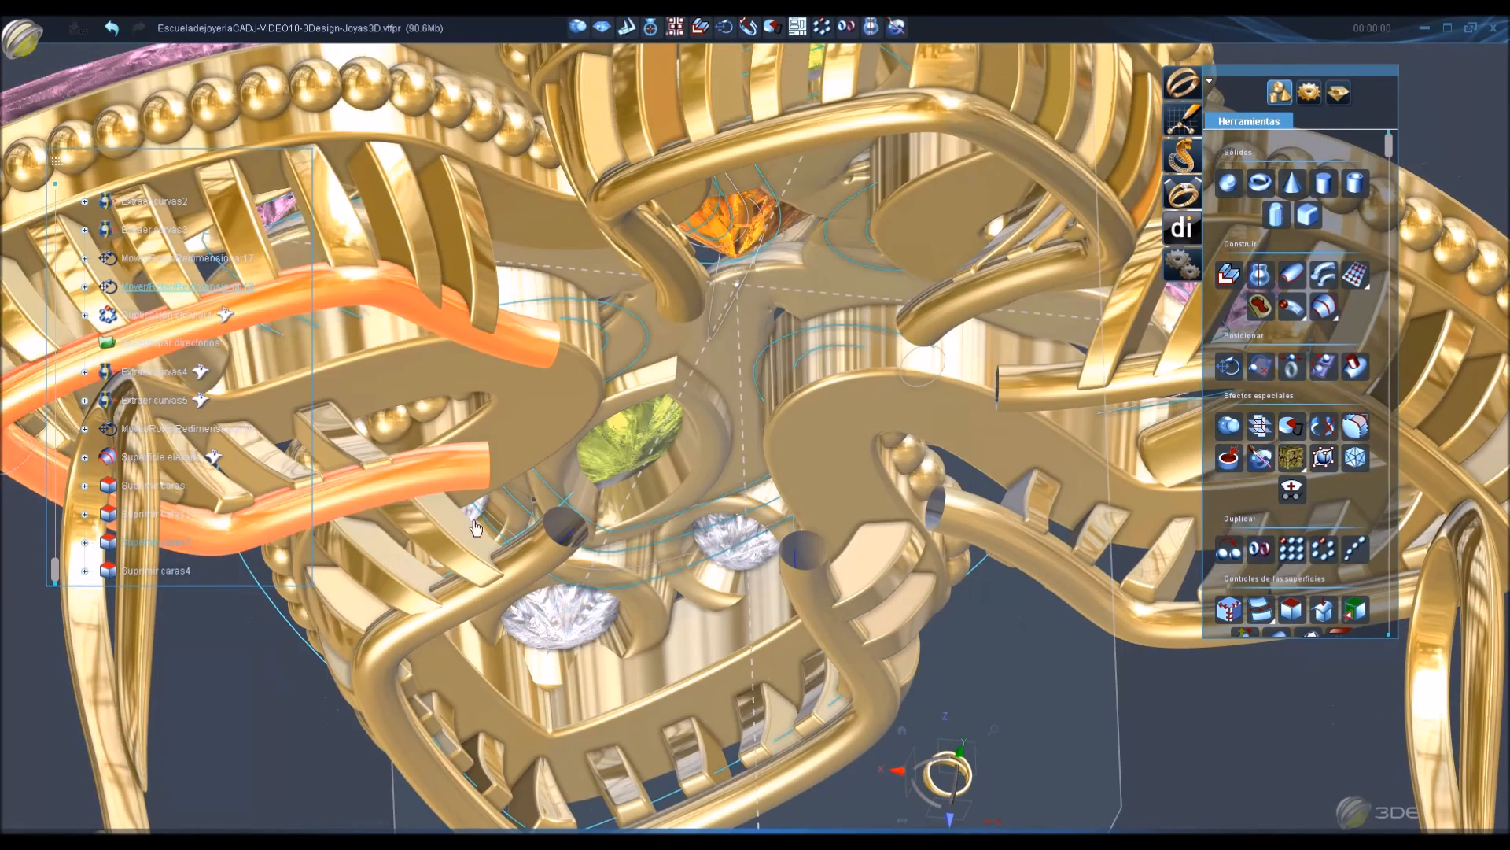
Show the lofted connector and duplicate it circularly around the OZ axis with 4 copies over 360°.
{"action": "right_click", "coordinate": [173, 543]}
{"action": "left_click", "coordinate": [234, 516]}
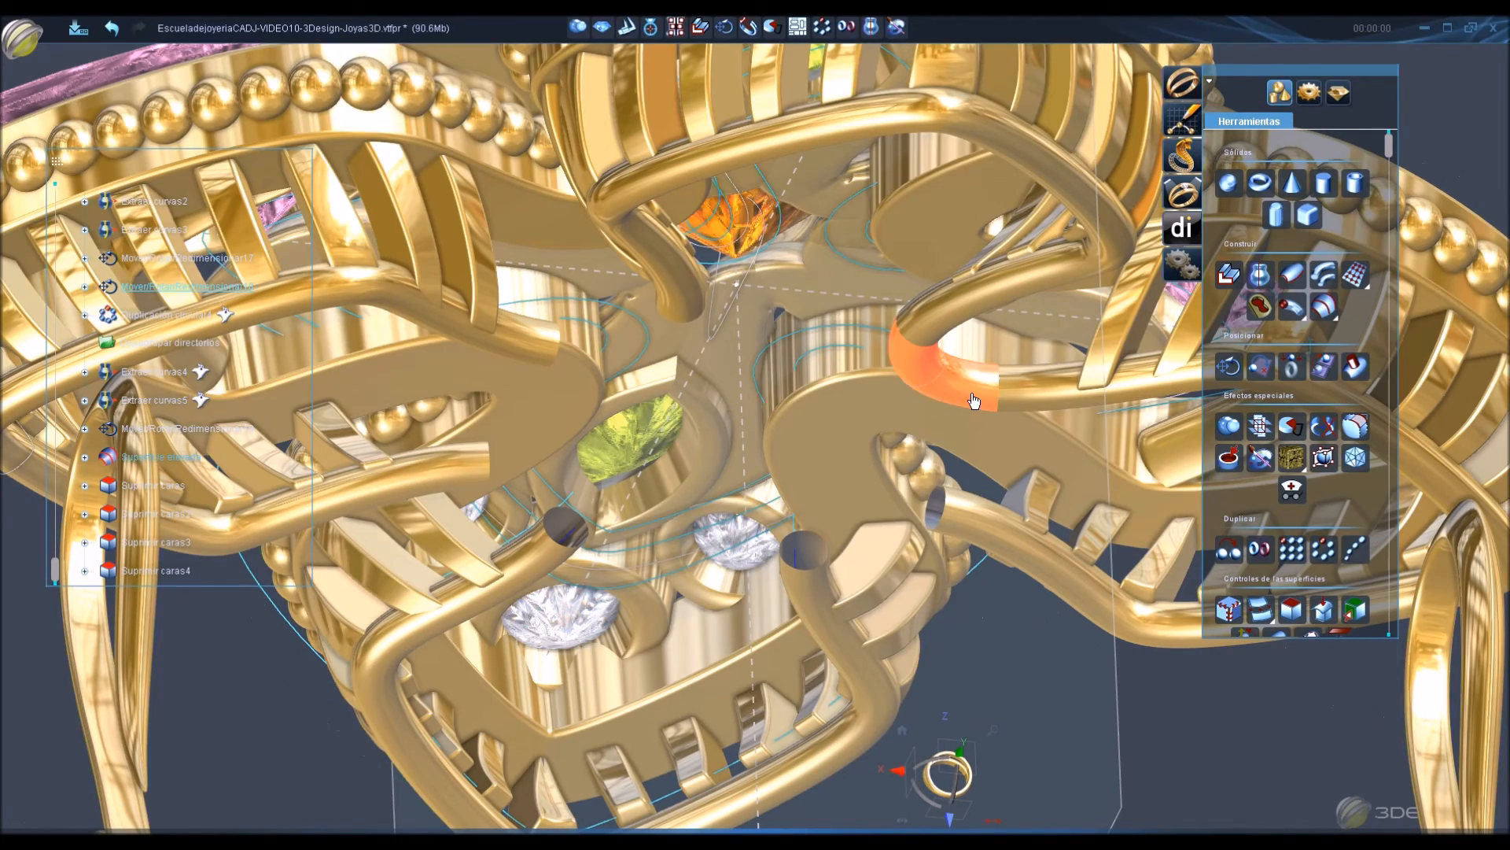
{"action": "left_click", "coordinate": [974, 401]}
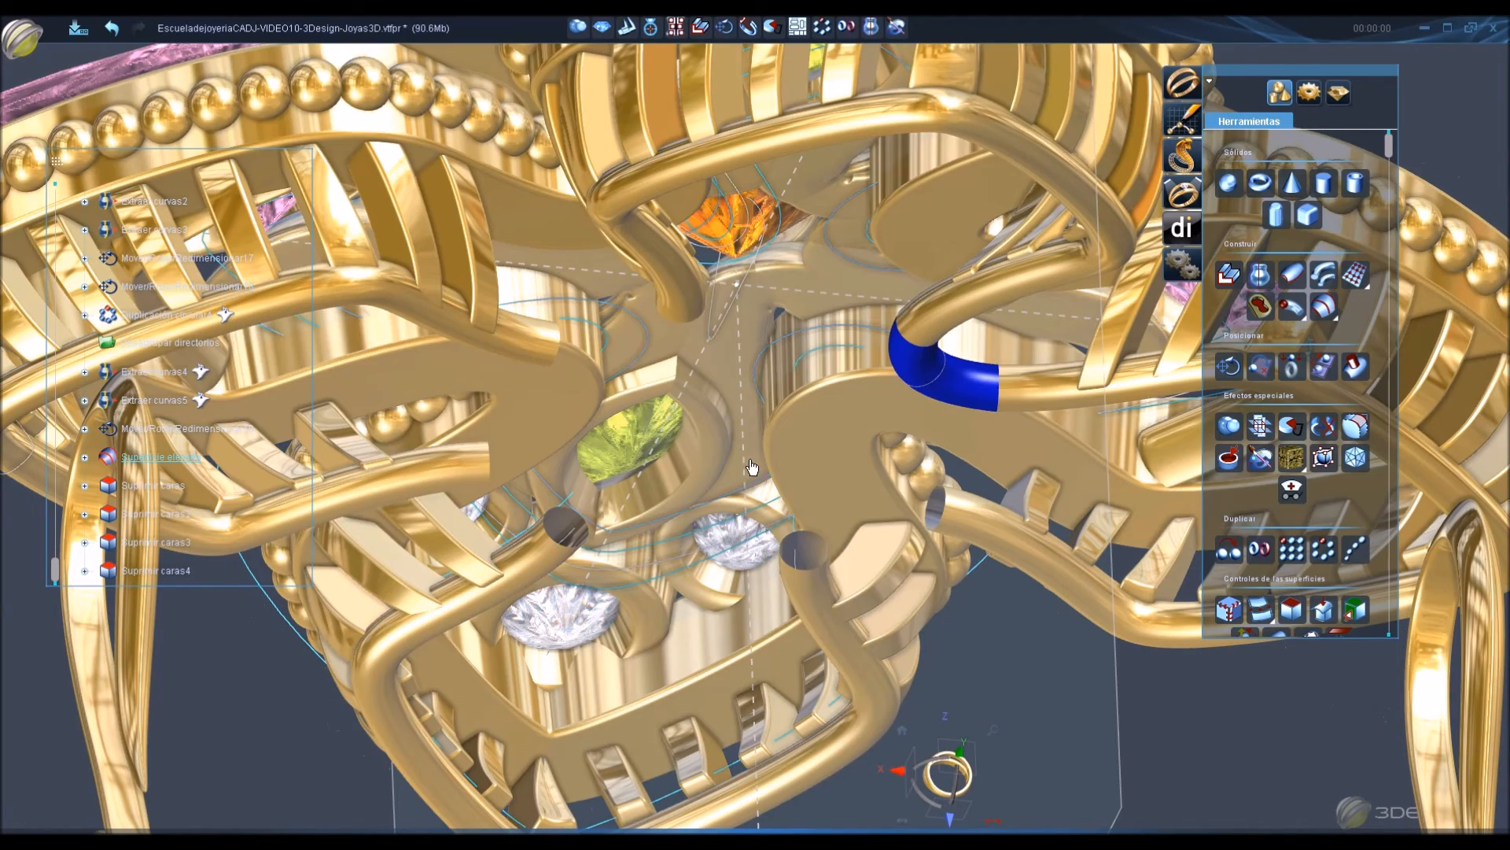
{"action": "left_click", "coordinate": [746, 451]}
{"action": "left_click", "coordinate": [822, 28]}
{"action": "left_click", "coordinate": [323, 322]}
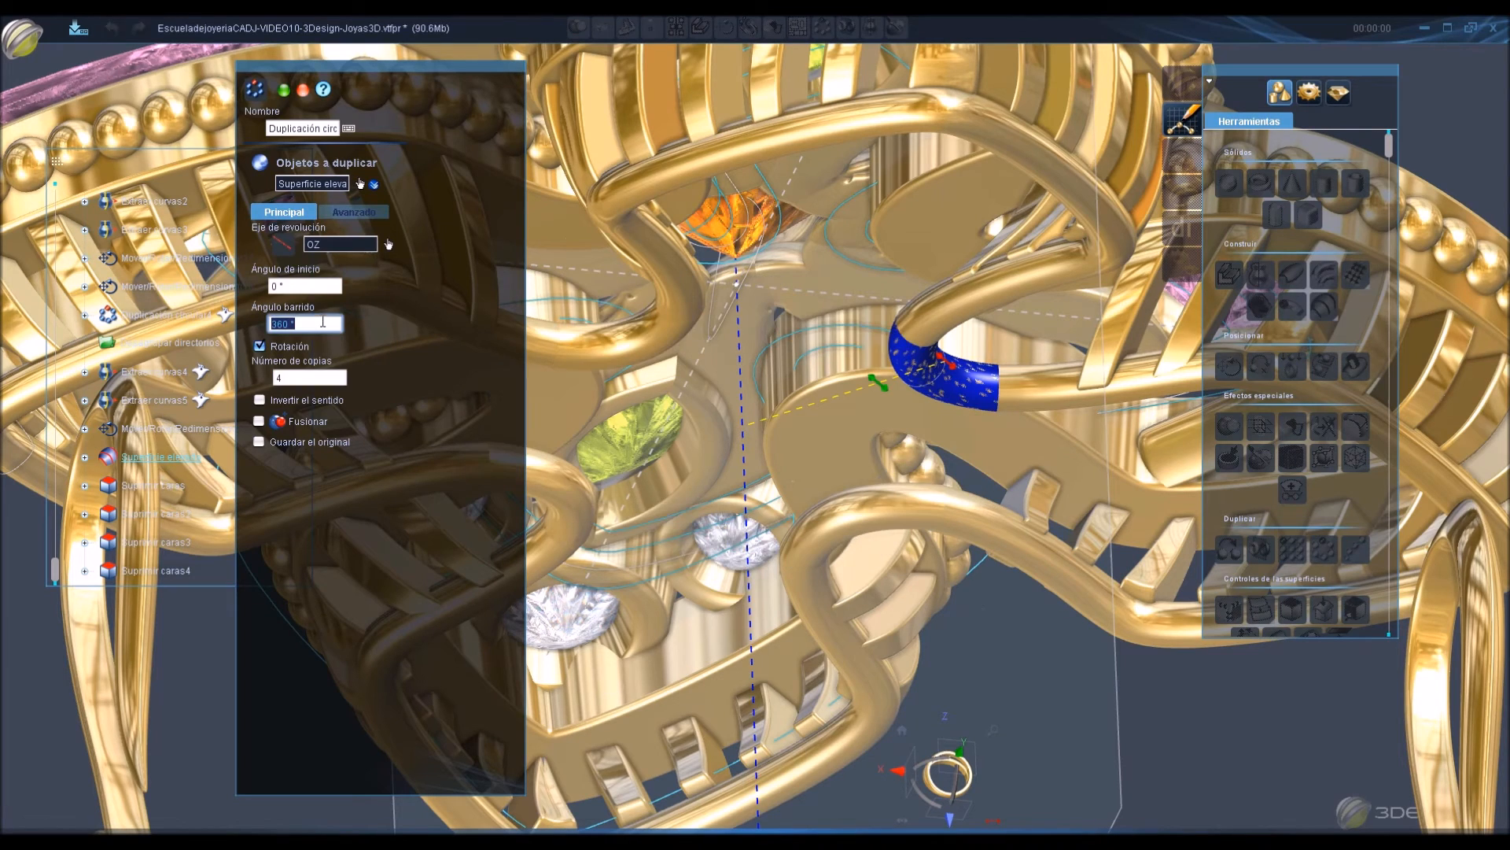
{"action": "key", "text": "Return"}
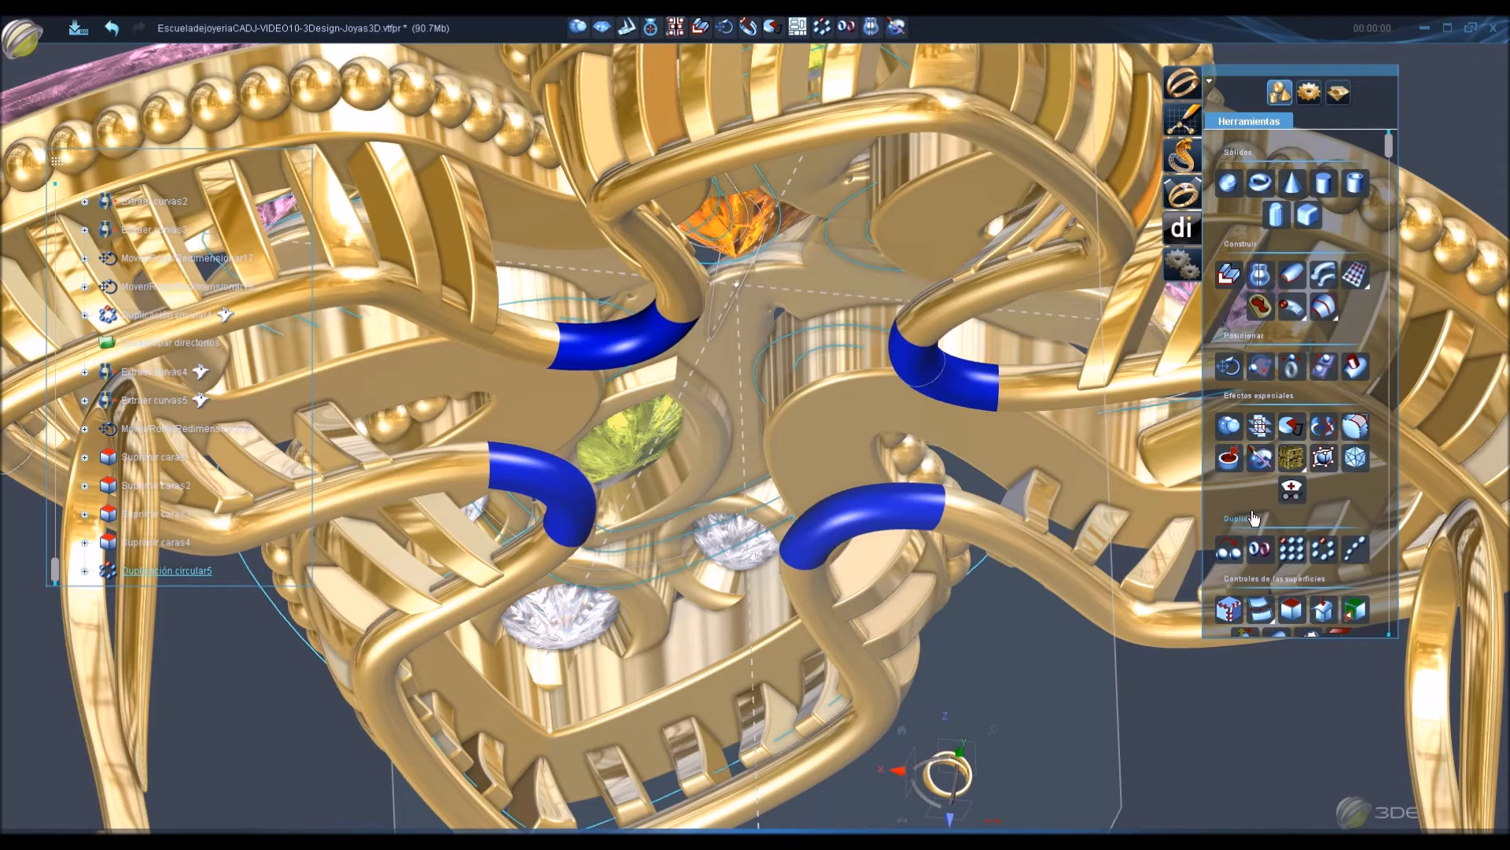
Ungroup the circular duplication so the four connectors become separate elements.
{"action": "scroll", "coordinate": [1254, 516], "scroll_direction": "down", "scroll_amount": 5}
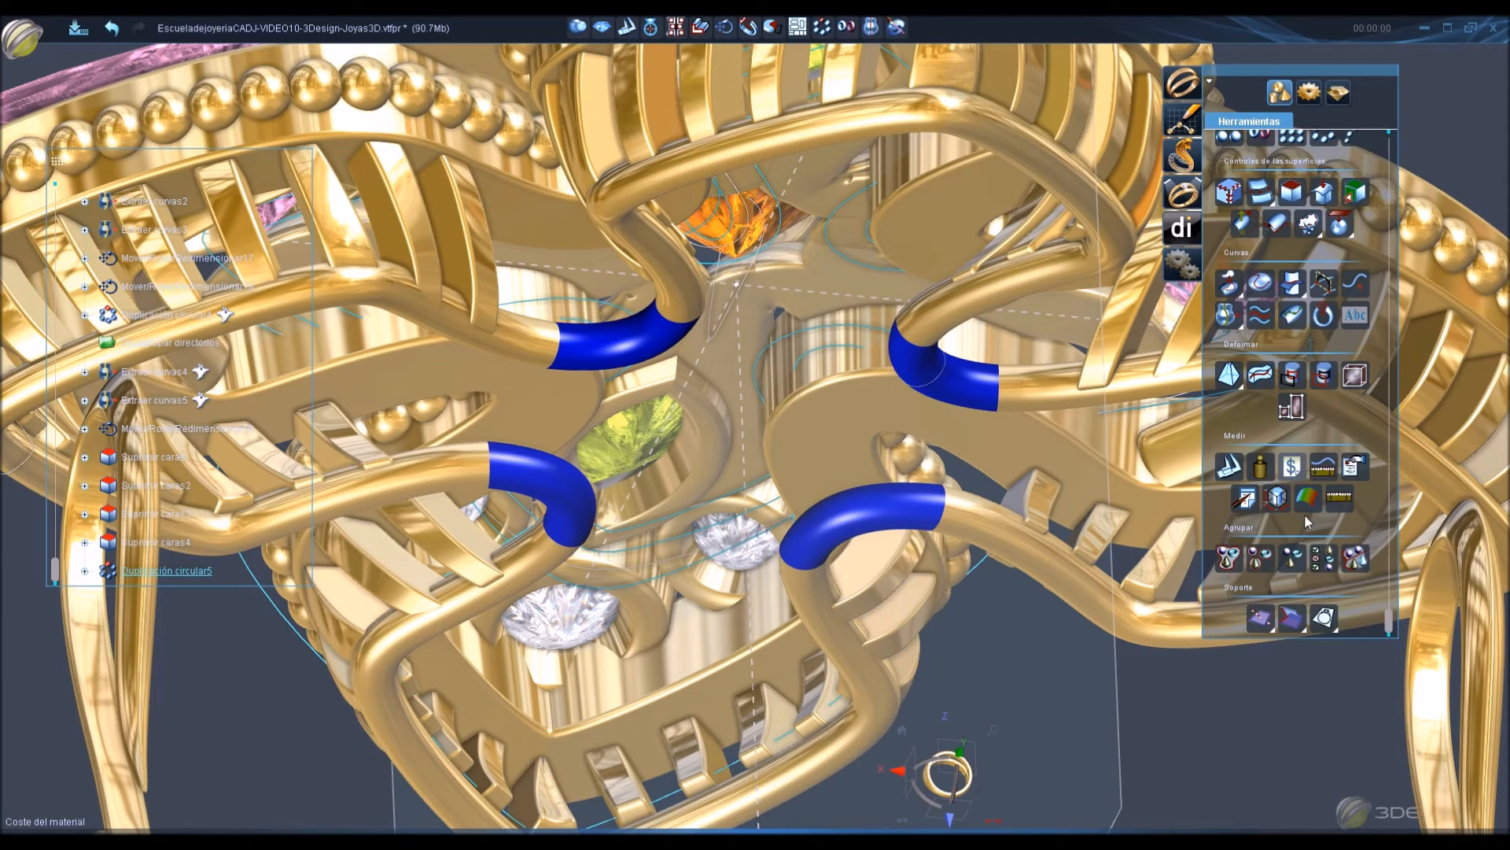
{"action": "left_click", "coordinate": [1290, 566]}
{"action": "left_click", "coordinate": [746, 490]}
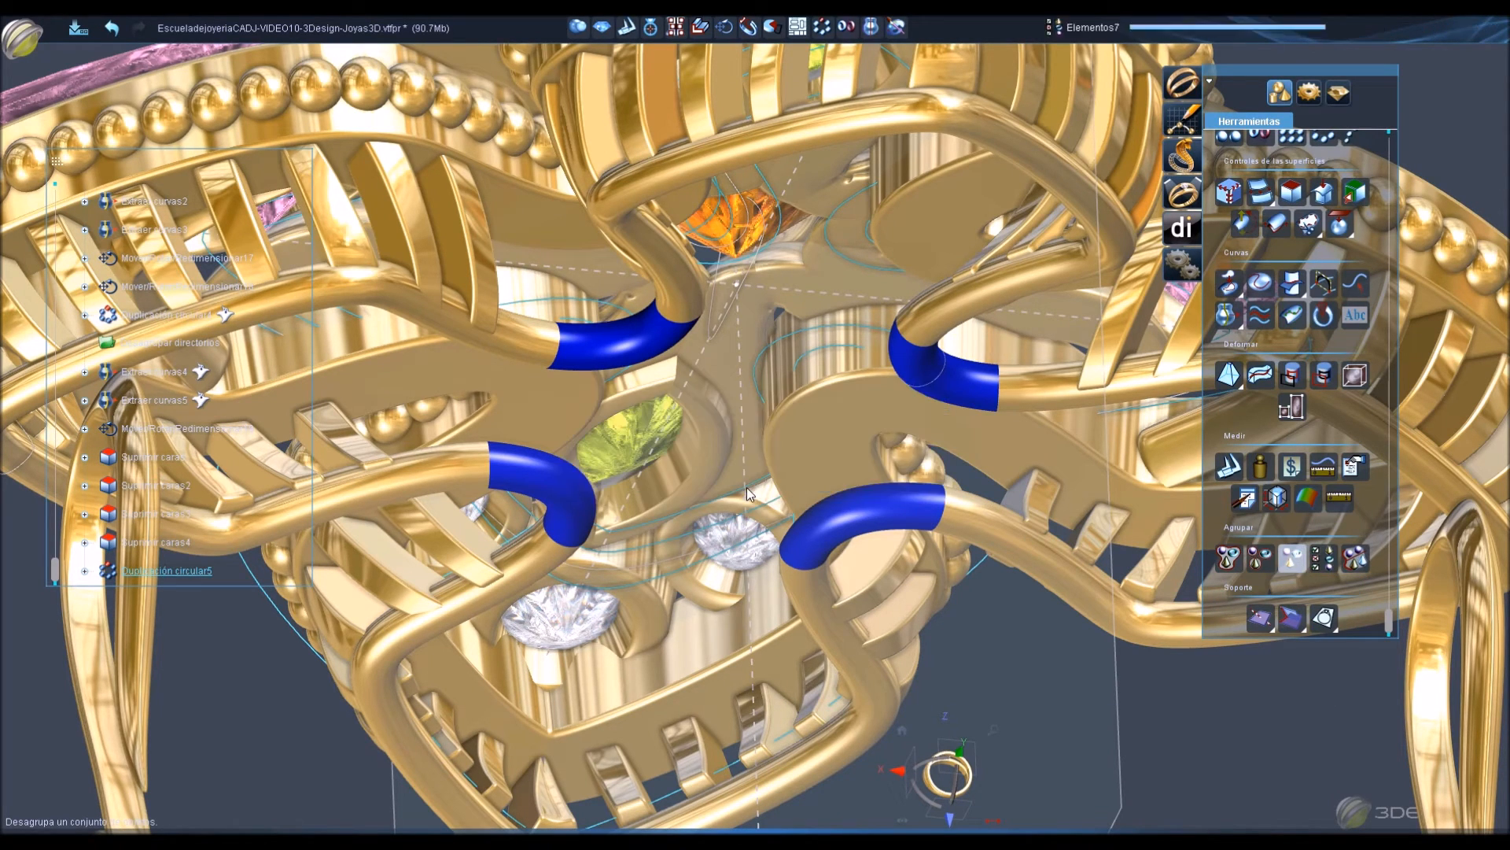
Join the petal wire nearest the orange stone with its adjoining connector into one surface, and clear the selection.
{"action": "left_click", "coordinate": [703, 175]}
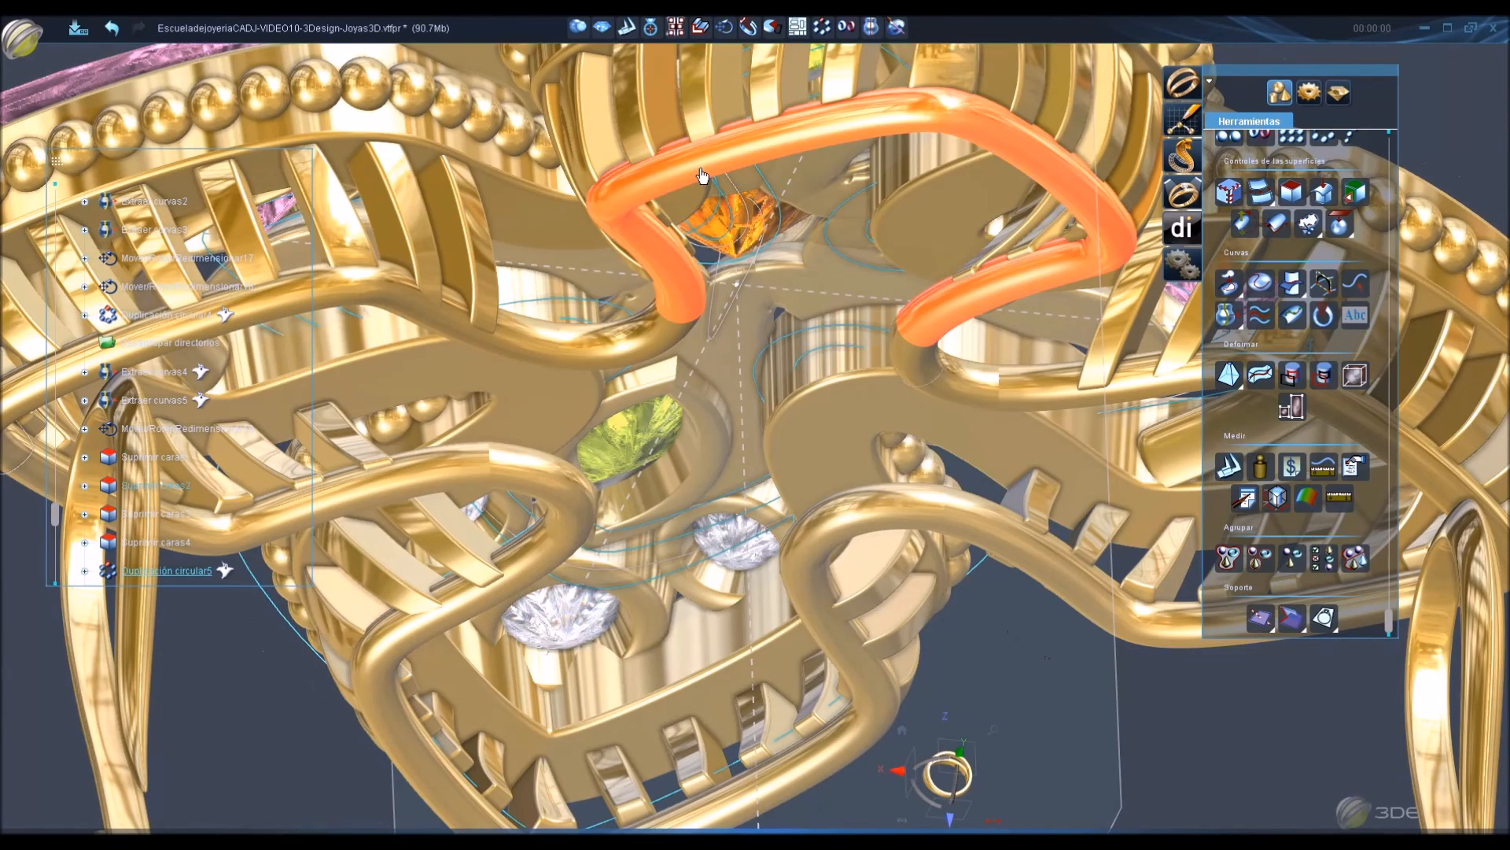
{"action": "left_click", "coordinate": [703, 175]}
{"action": "left_click", "coordinate": [649, 345]}
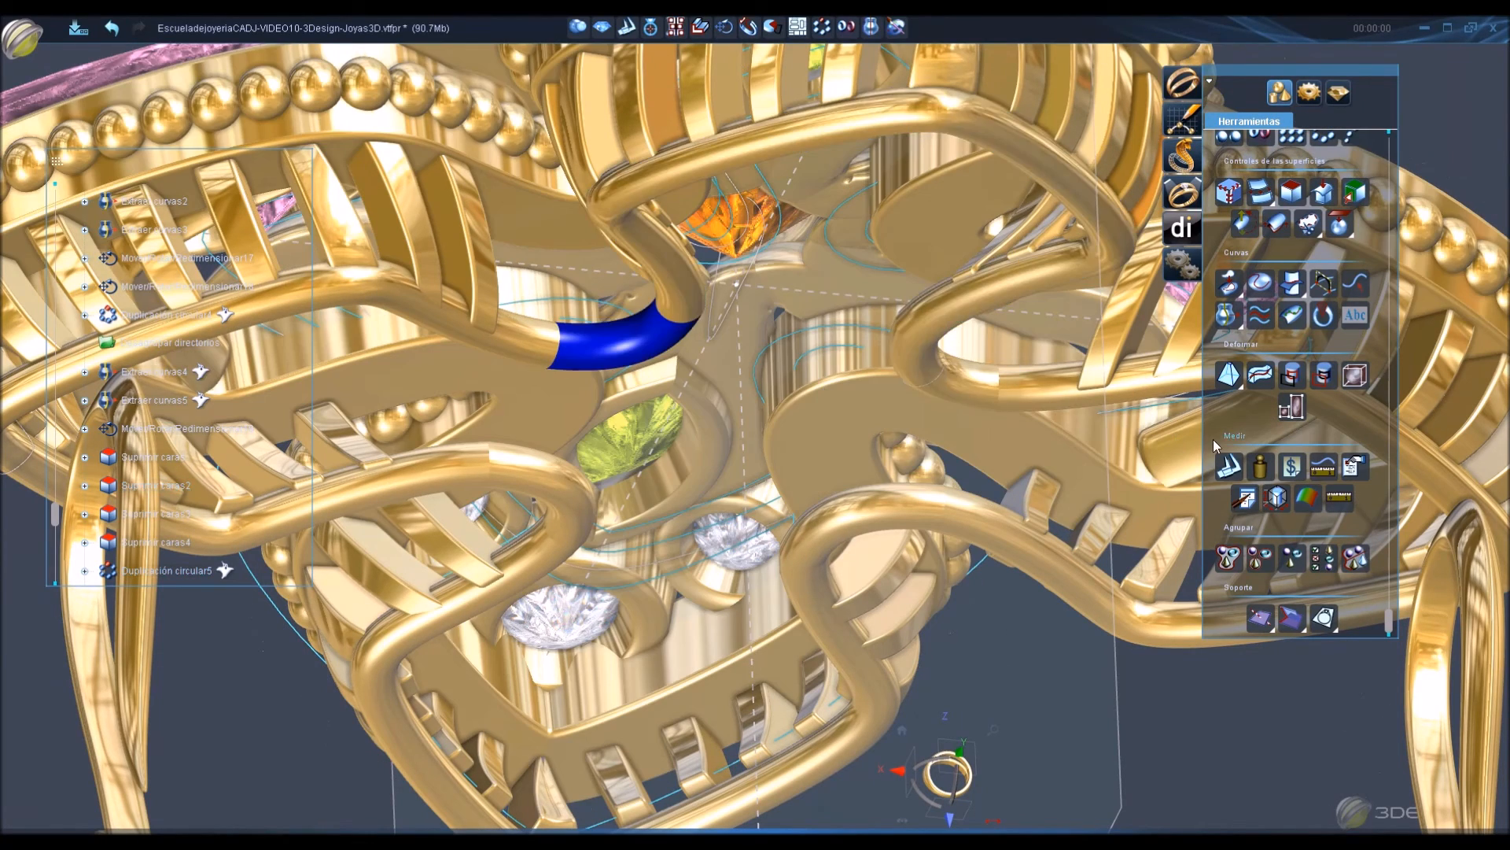
{"action": "left_click", "coordinate": [641, 227]}
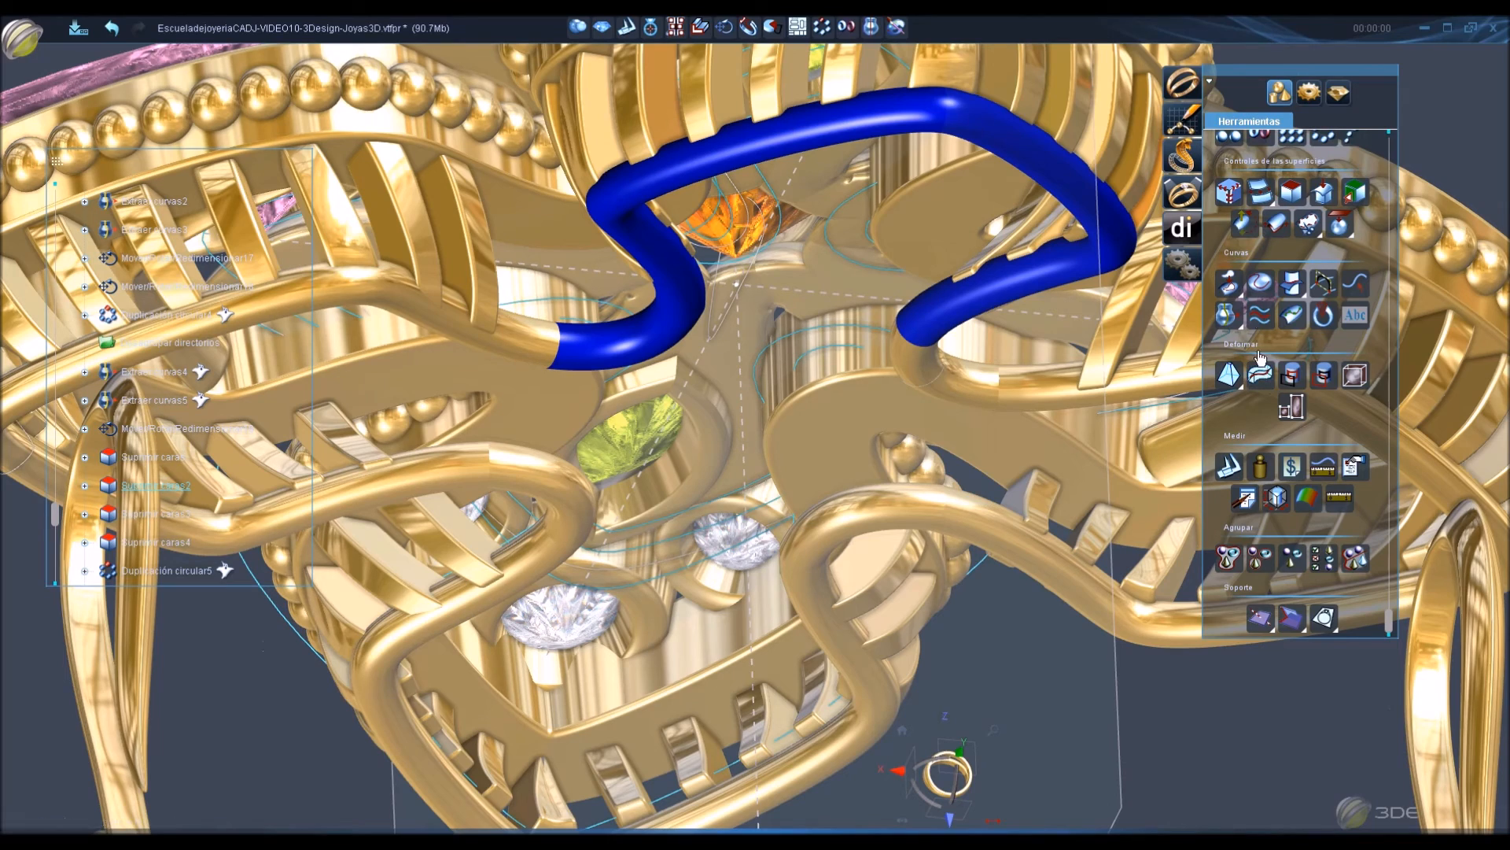
{"action": "left_click", "coordinate": [1230, 192]}
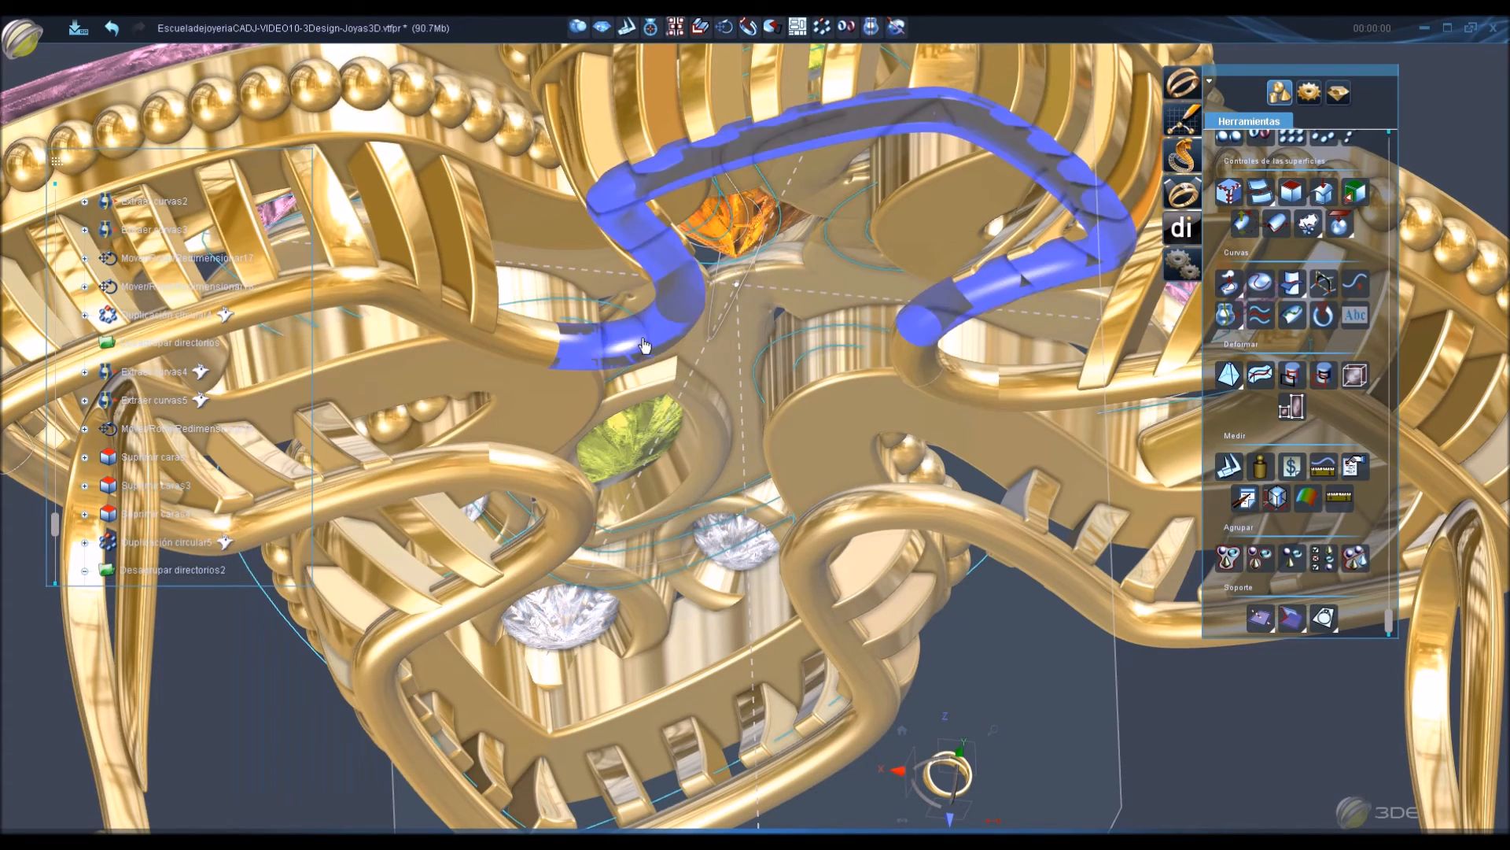
{"action": "left_click", "coordinate": [545, 348]}
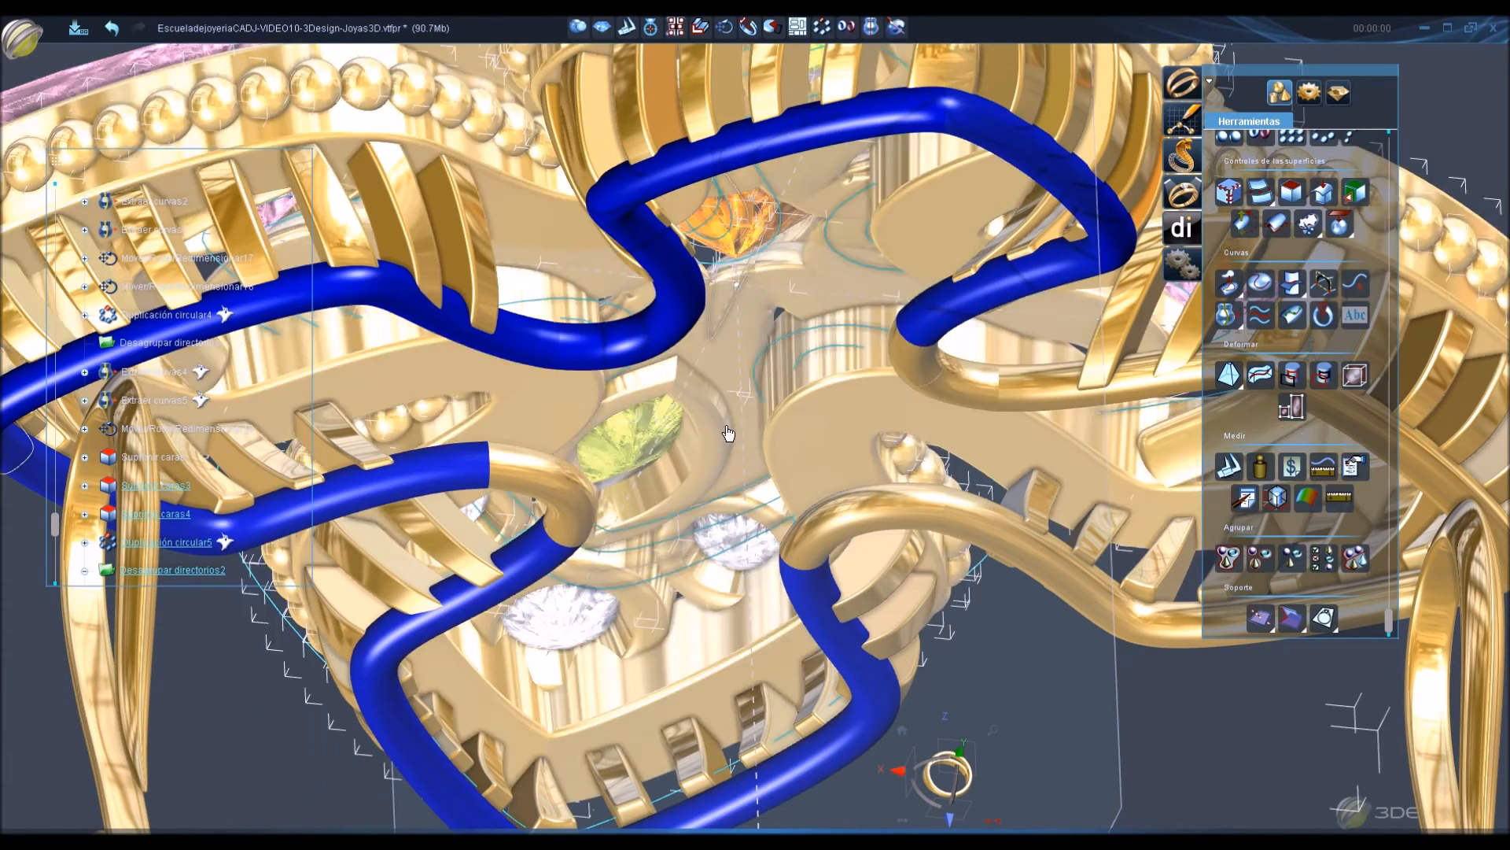
{"action": "key", "text": "Escape"}
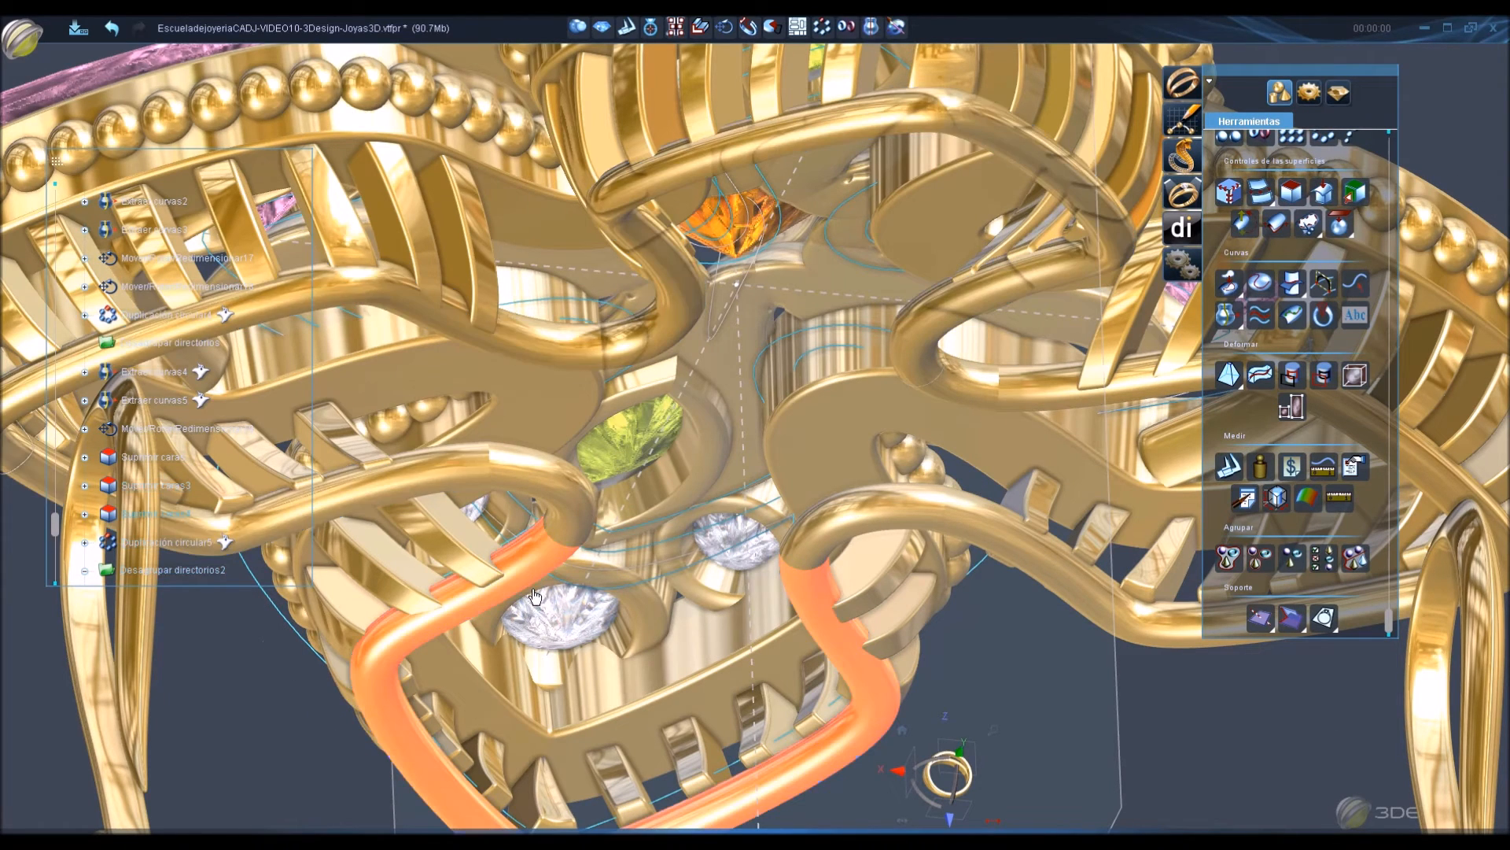
Join the adjacent uncapped petal wire to the already joined wire, and add the connector at its far end.
{"action": "left_click", "coordinate": [551, 352]}
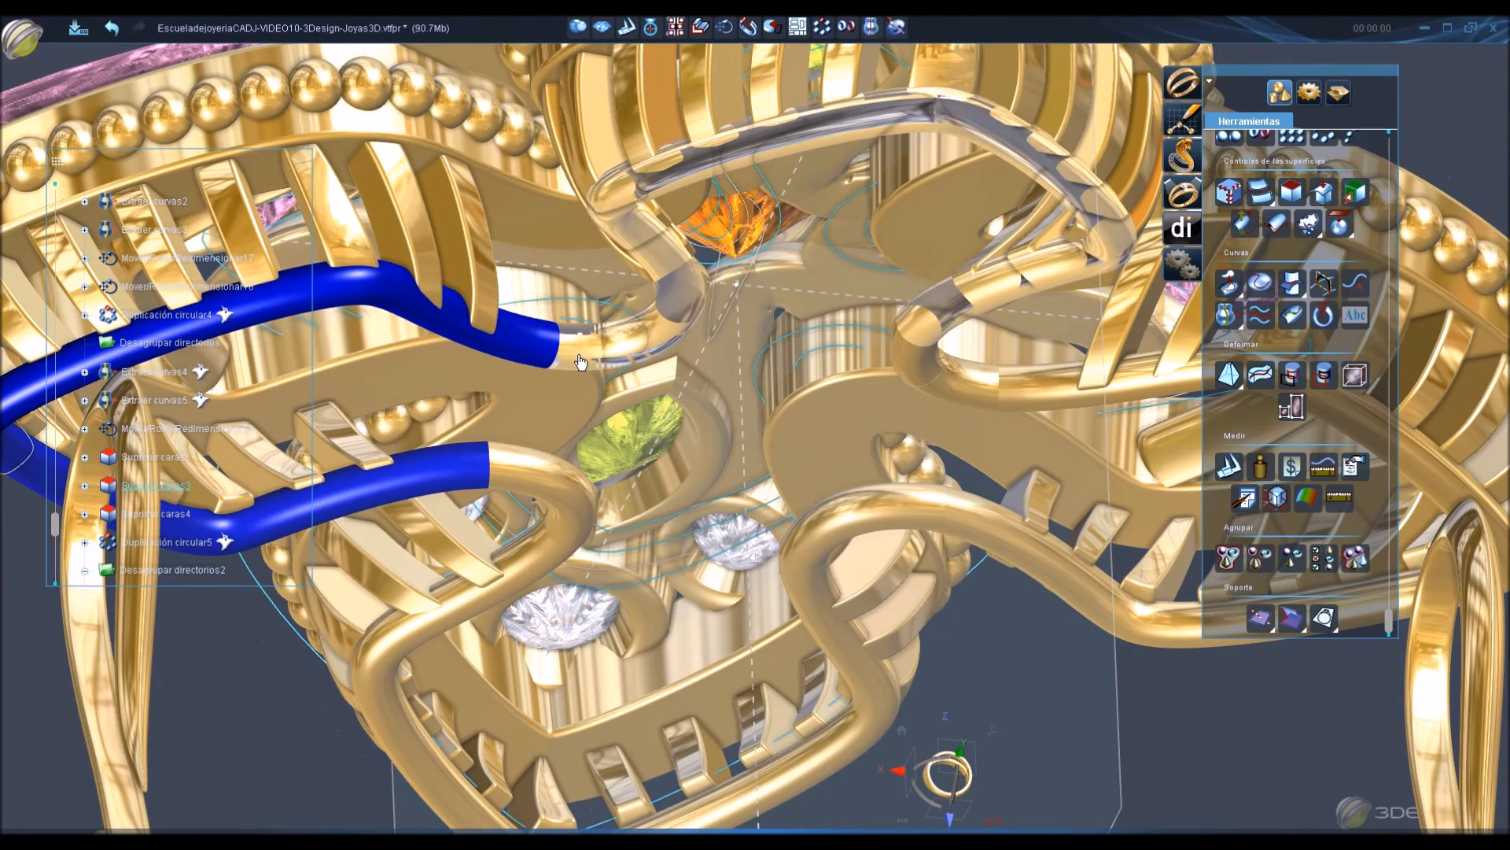
{"action": "left_click", "coordinate": [580, 362]}
{"action": "key", "text": "Escape"}
{"action": "left_click", "coordinate": [527, 349]}
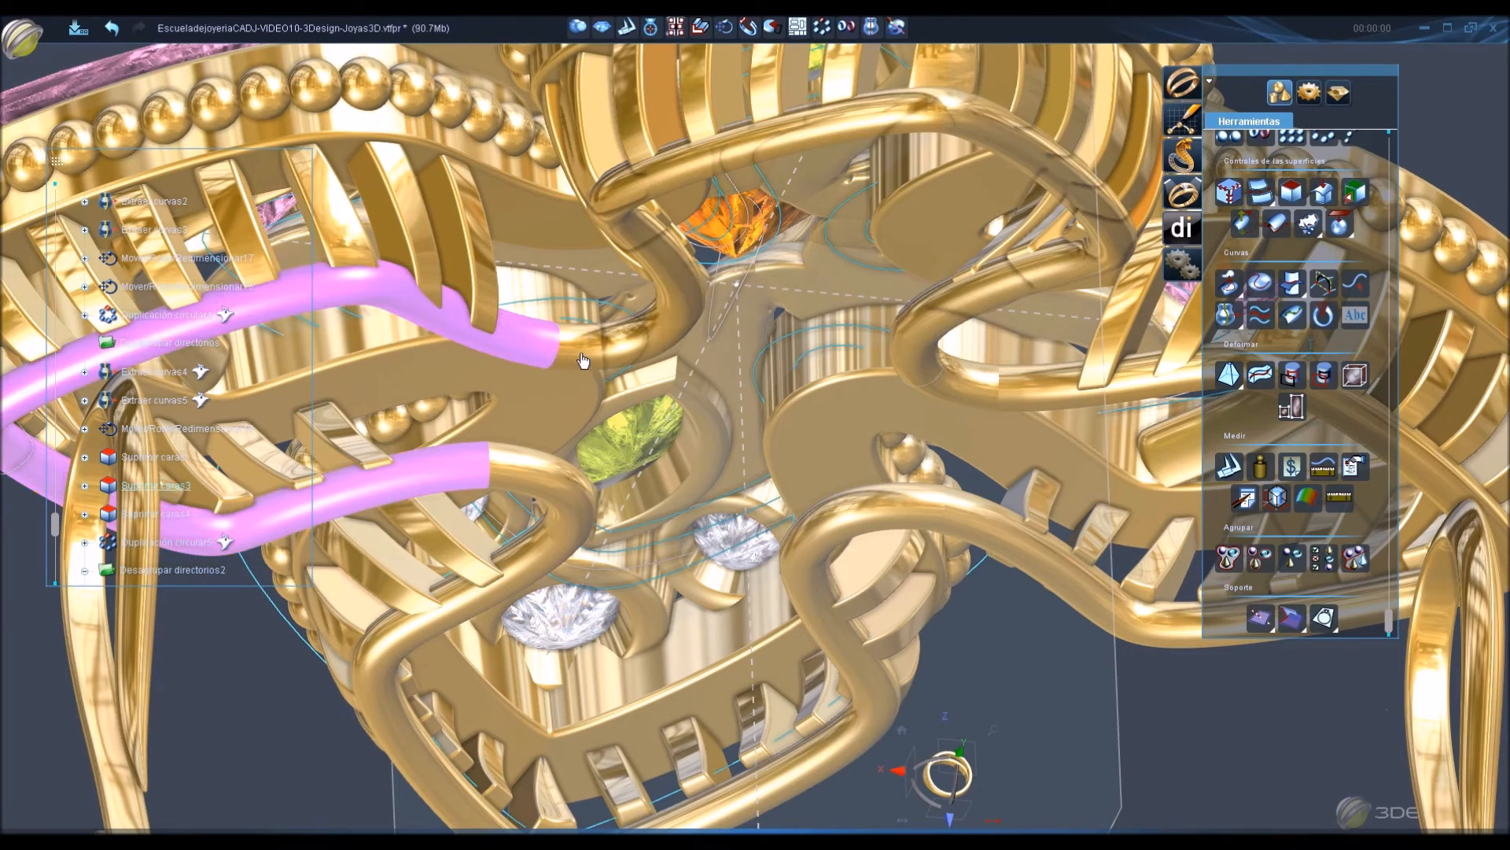
{"action": "left_click", "coordinate": [583, 360]}
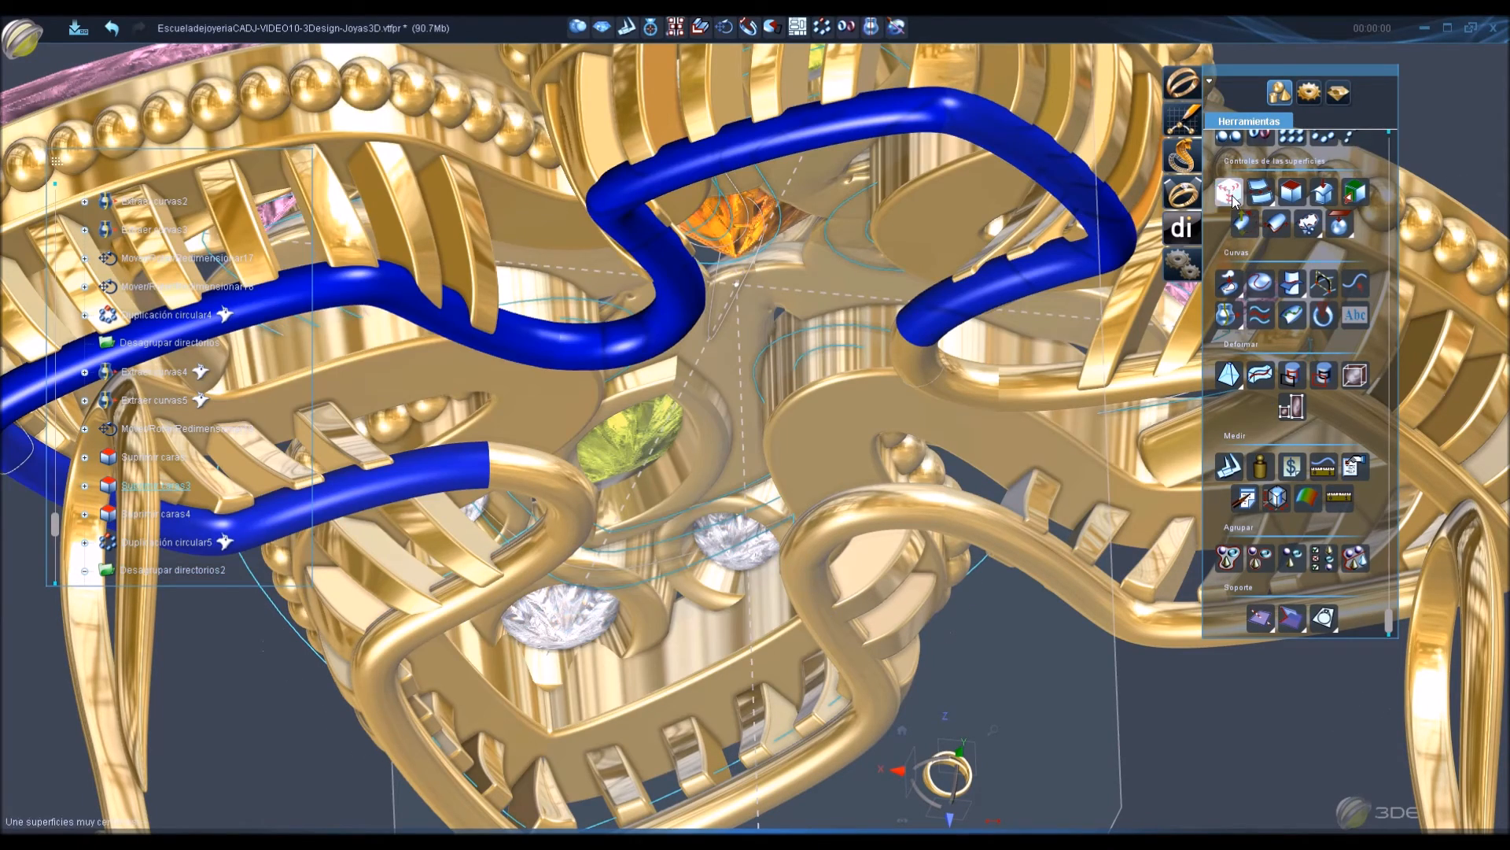
{"action": "left_click", "coordinate": [1229, 194]}
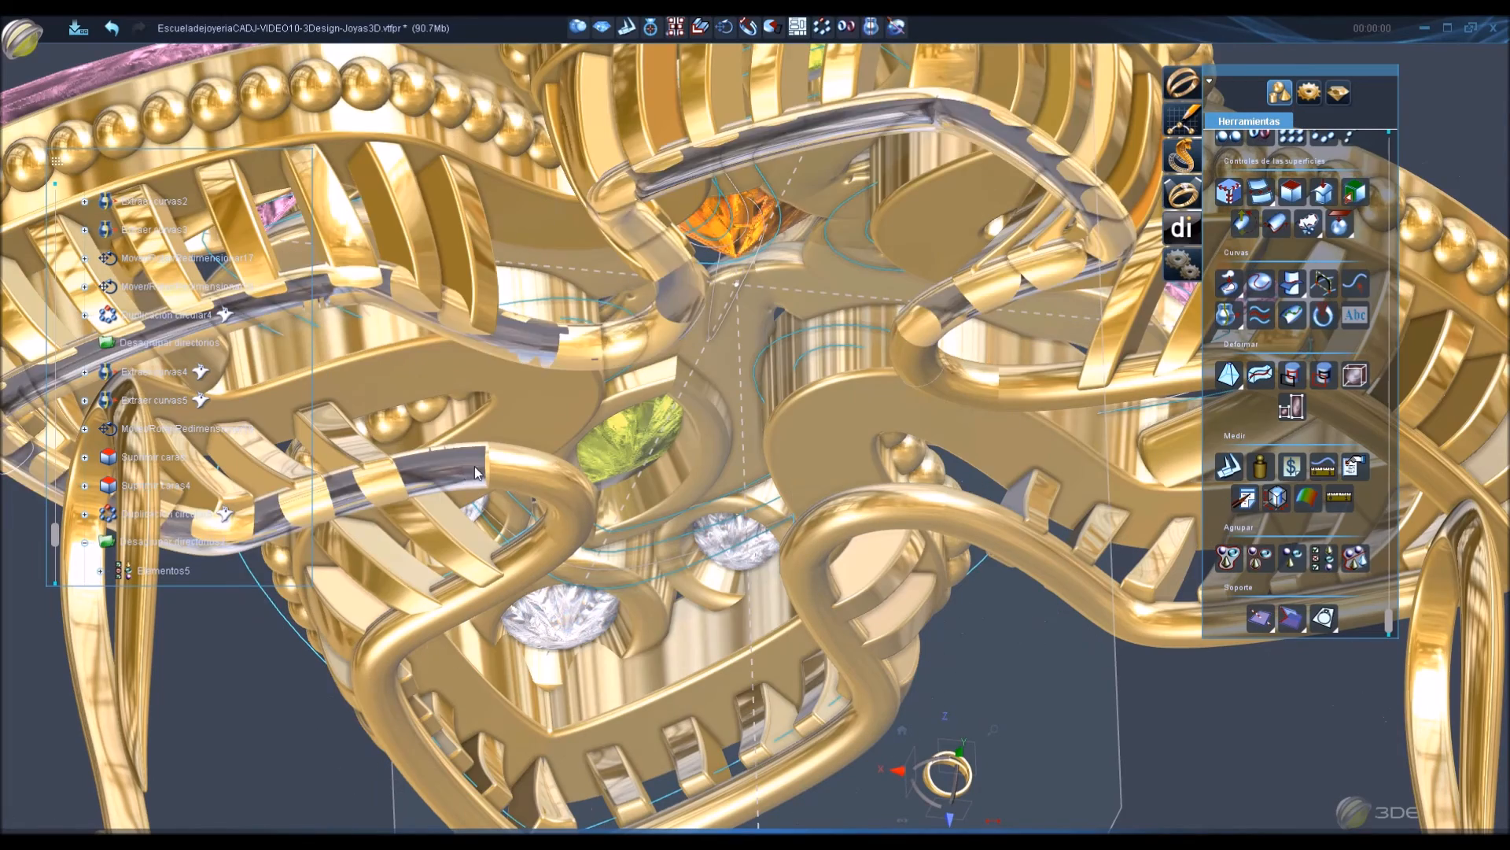
{"action": "left_click", "coordinate": [1229, 194]}
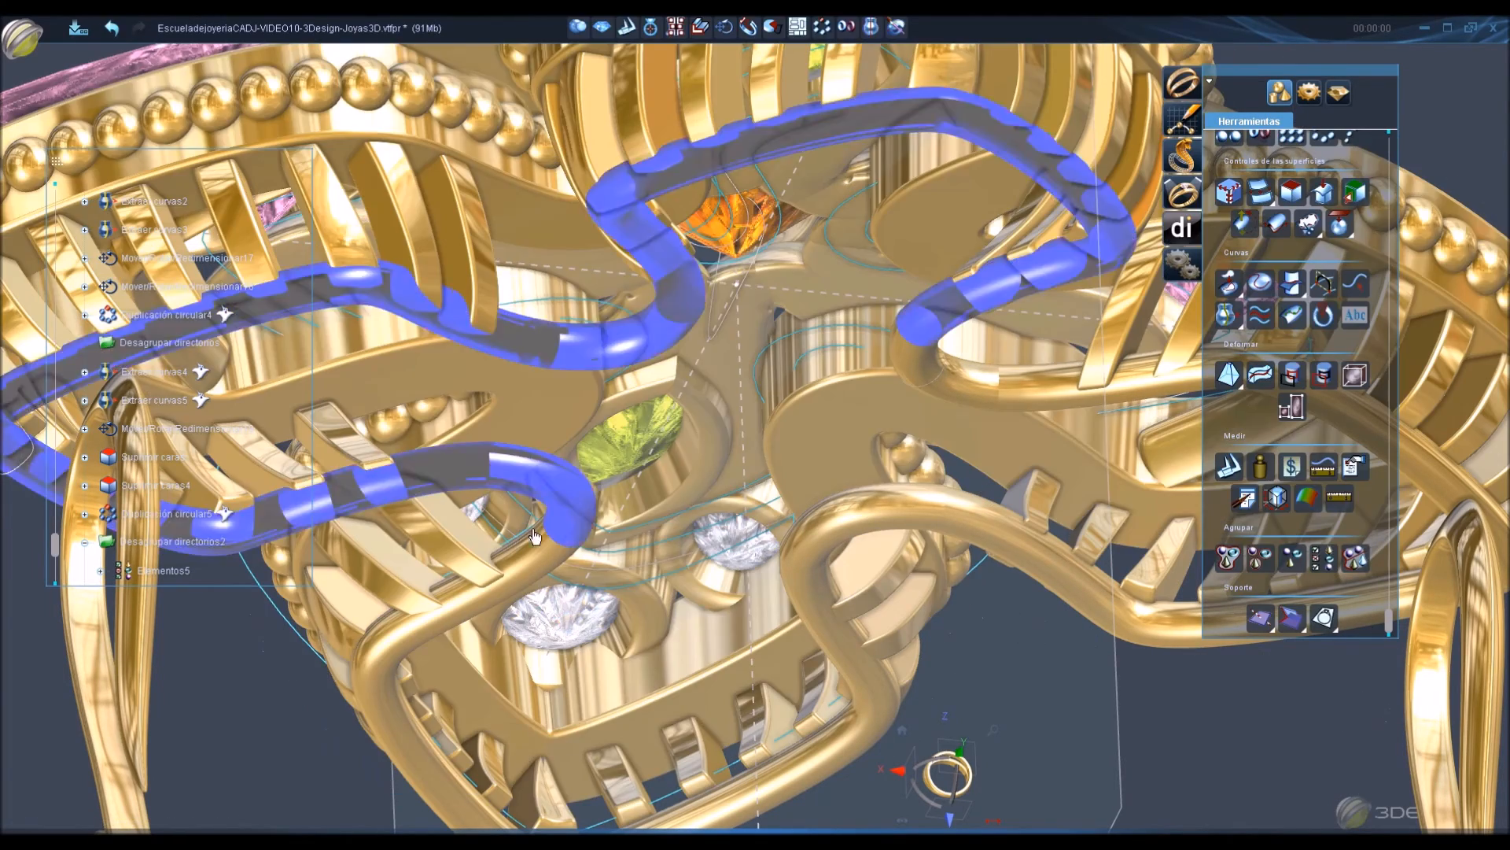
Join the wire of the petal with the white stones and its following connector to the continuous wire.
{"action": "left_click", "coordinate": [1235, 196]}
{"action": "left_click", "coordinate": [928, 502]}
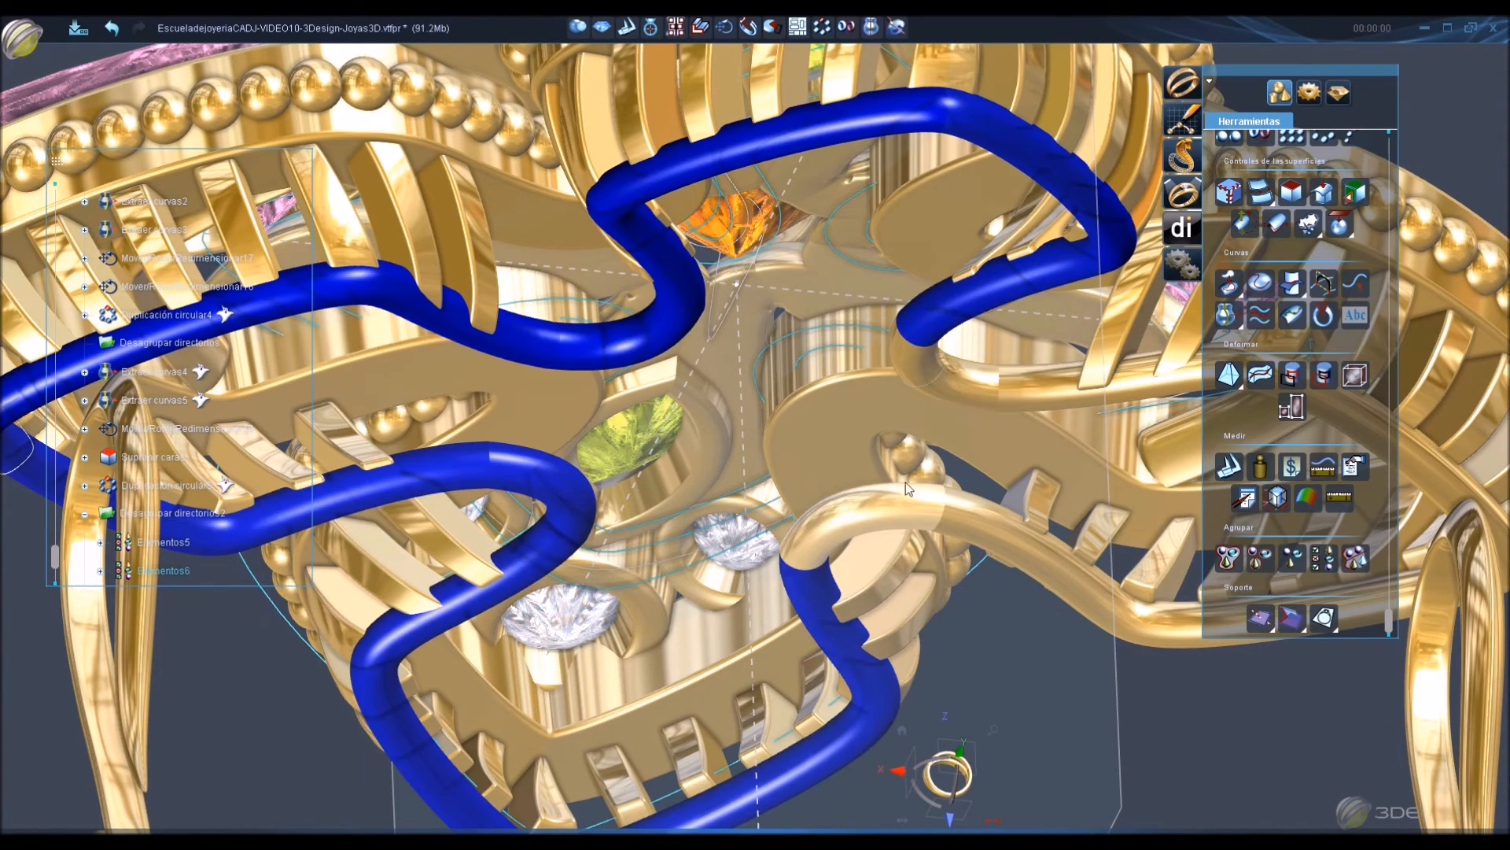
{"action": "left_click", "coordinate": [1188, 258]}
{"action": "key", "text": "Return"}
{"action": "left_click", "coordinate": [910, 513]}
Join the last petal wire and the remaining connector to close the continuous wire around all four petals, then clear the selection.
{"action": "left_click", "coordinate": [994, 536]}
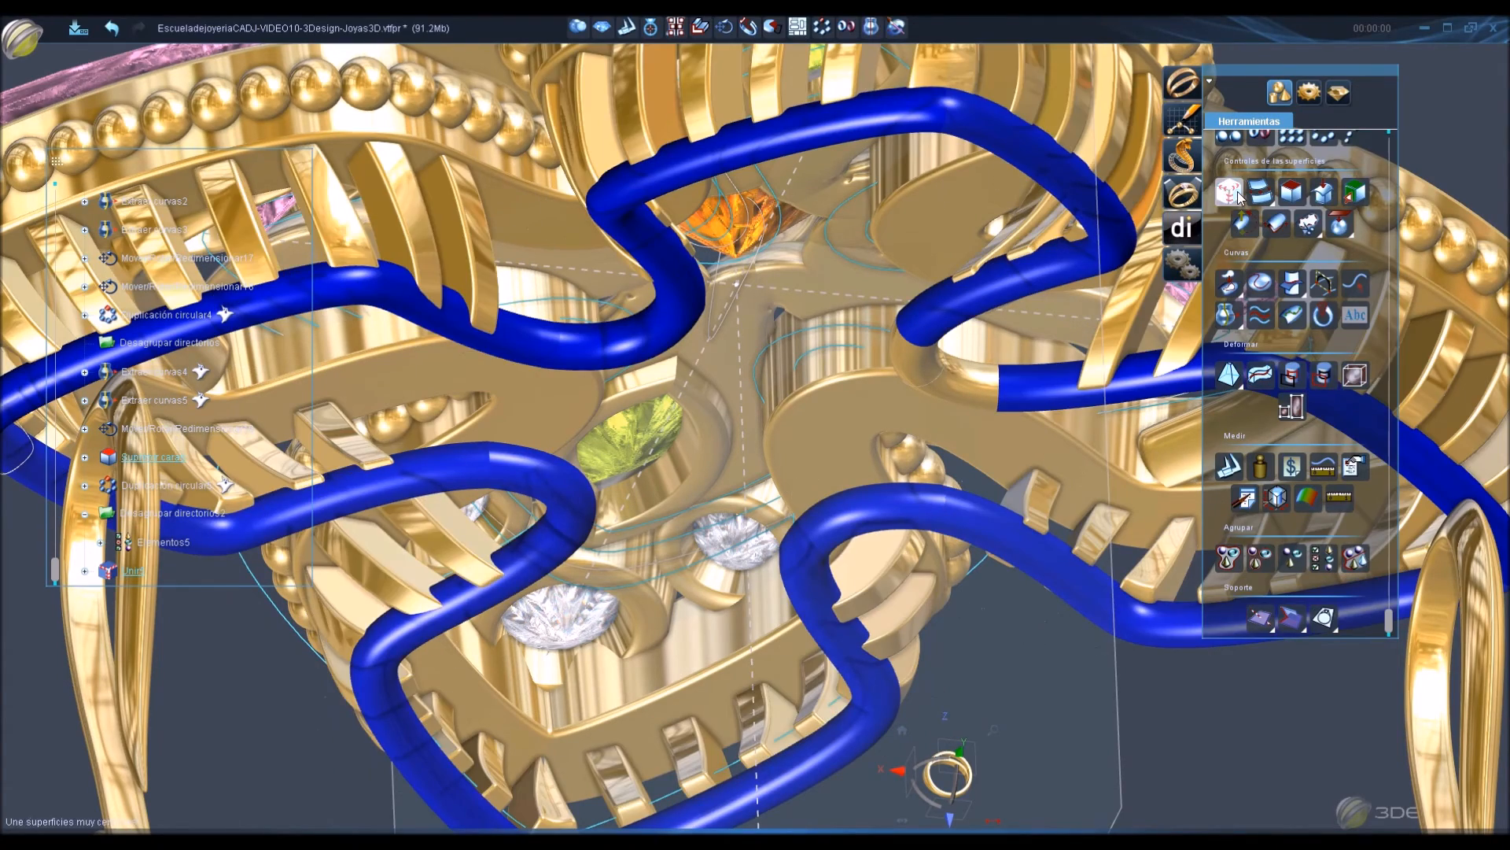
{"action": "key", "text": "Return"}
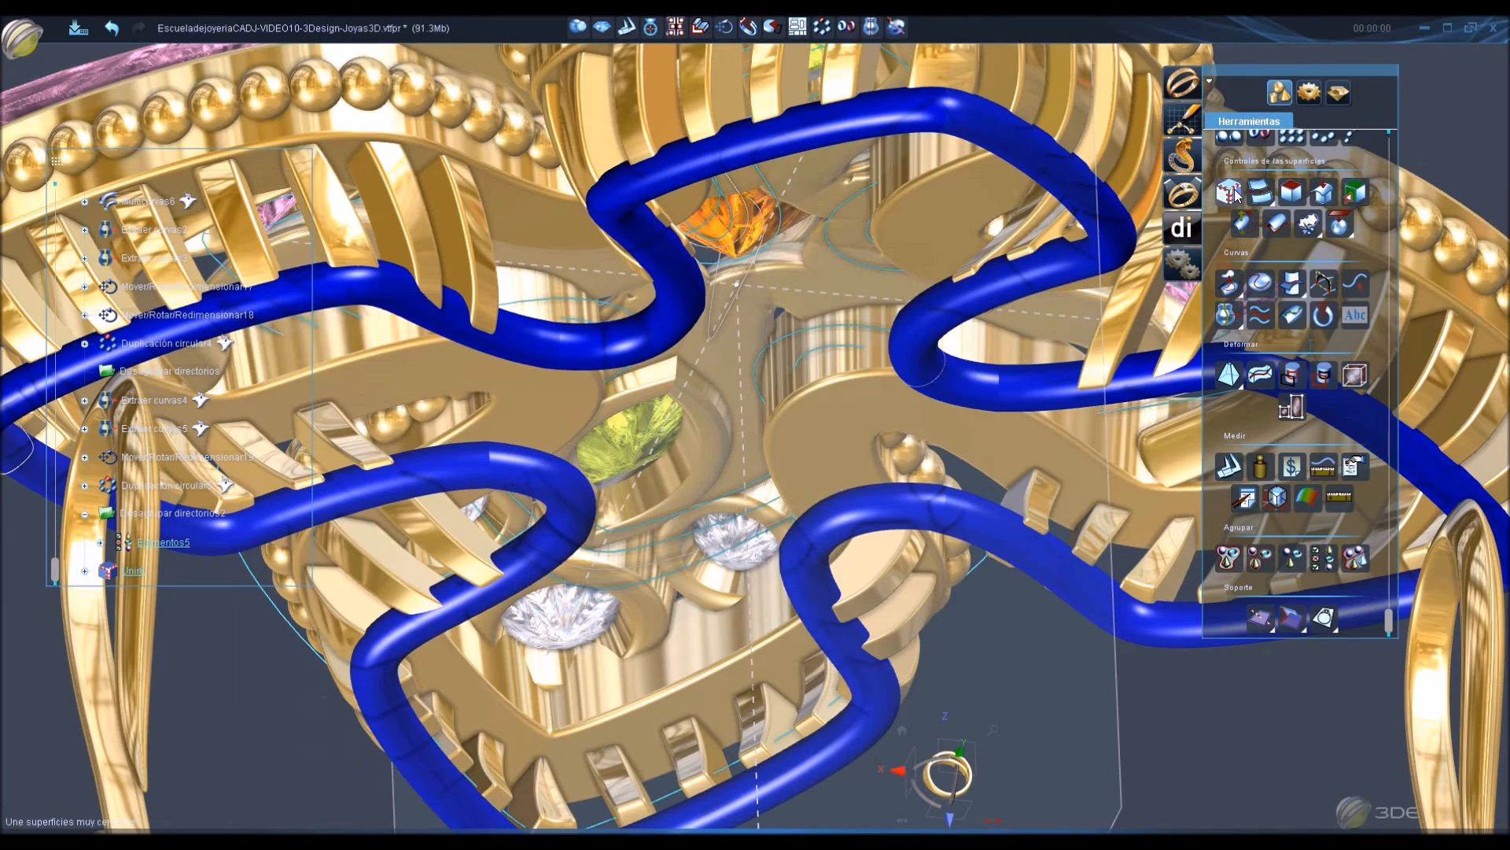
{"action": "left_click", "coordinate": [1235, 193]}
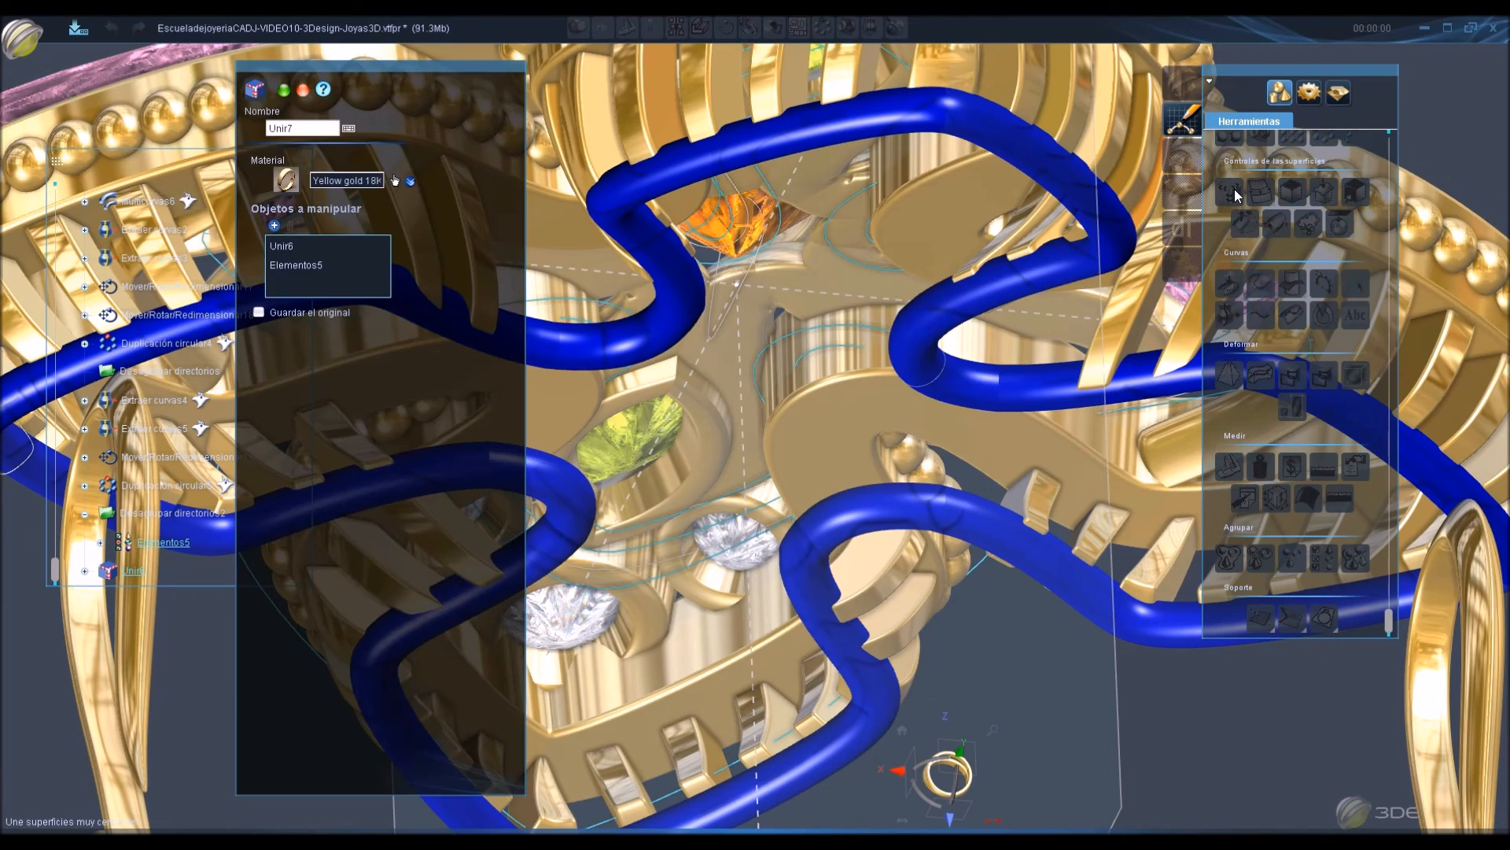
{"action": "key", "text": "Return"}
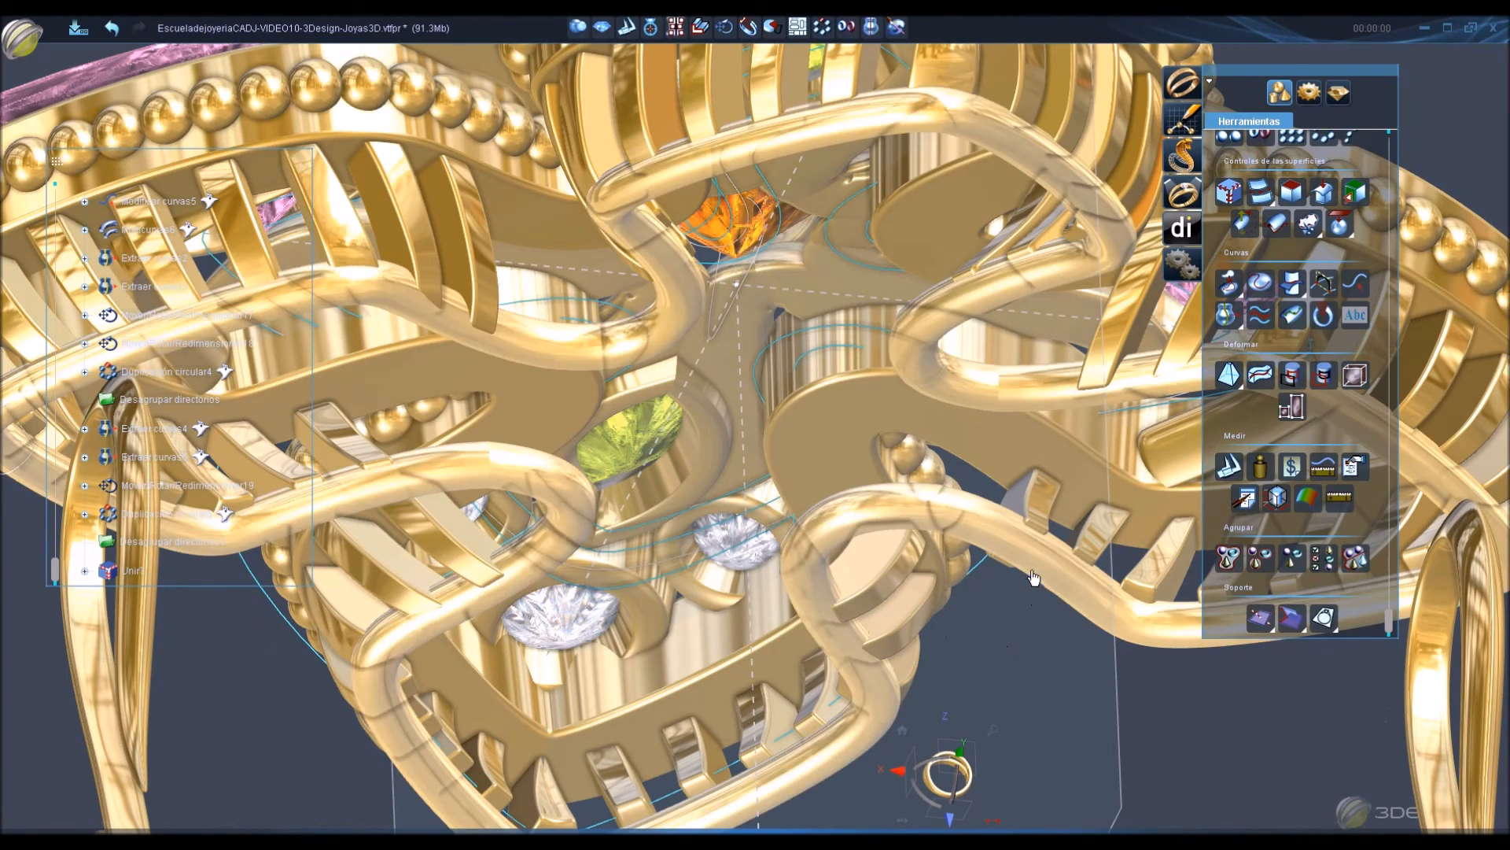
{"action": "left_click", "coordinate": [1023, 647]}
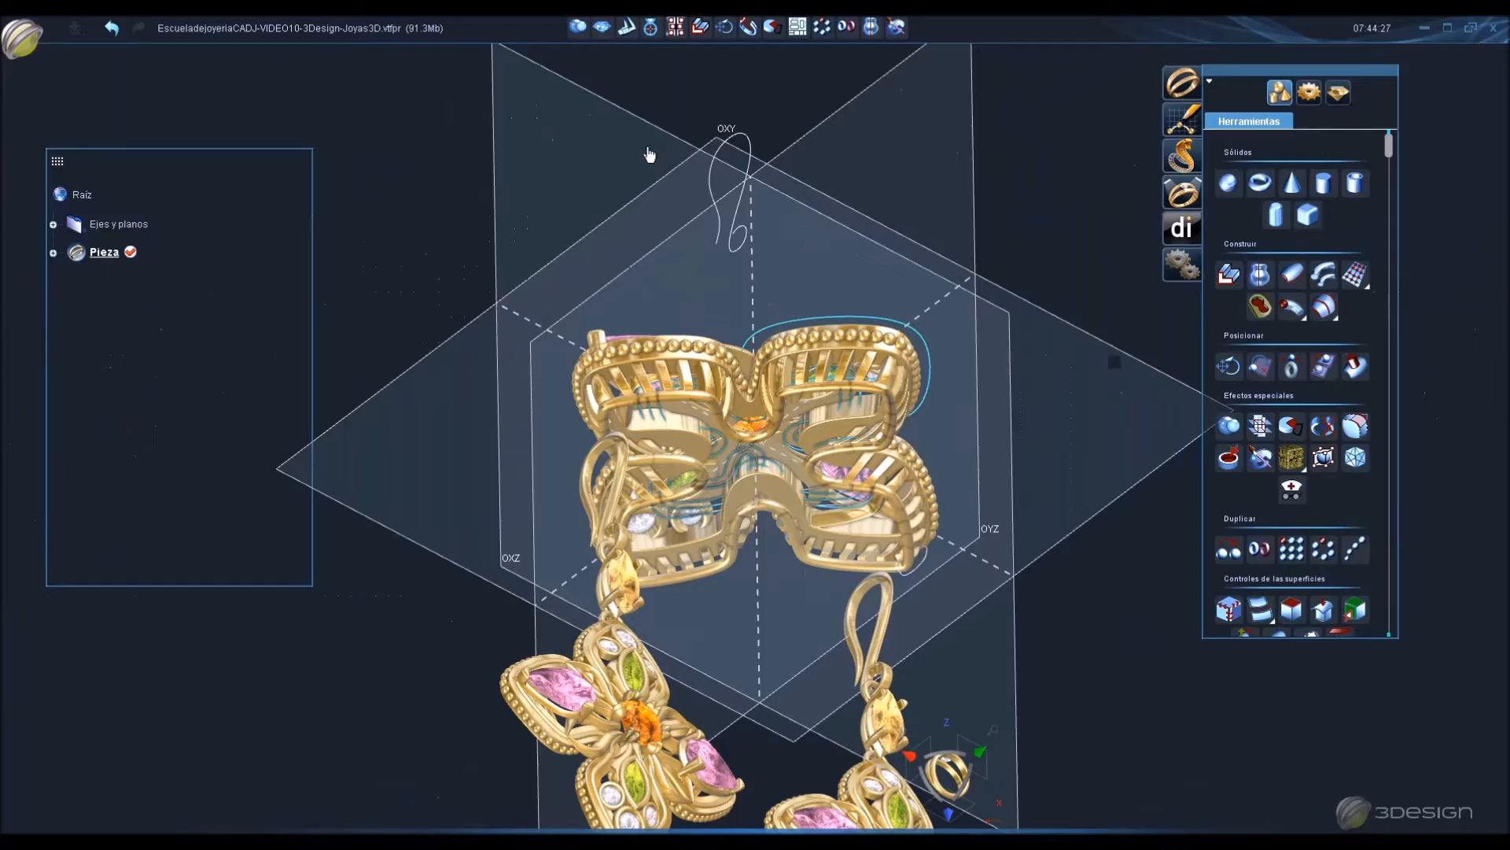
Draw a small torus on the OXY plane beside the flower, with about a 1.85 mm ring size and 1.1 mm tube size.
{"action": "right_click_drag", "start_coordinate": [647, 152], "coordinate": [521, 295]}
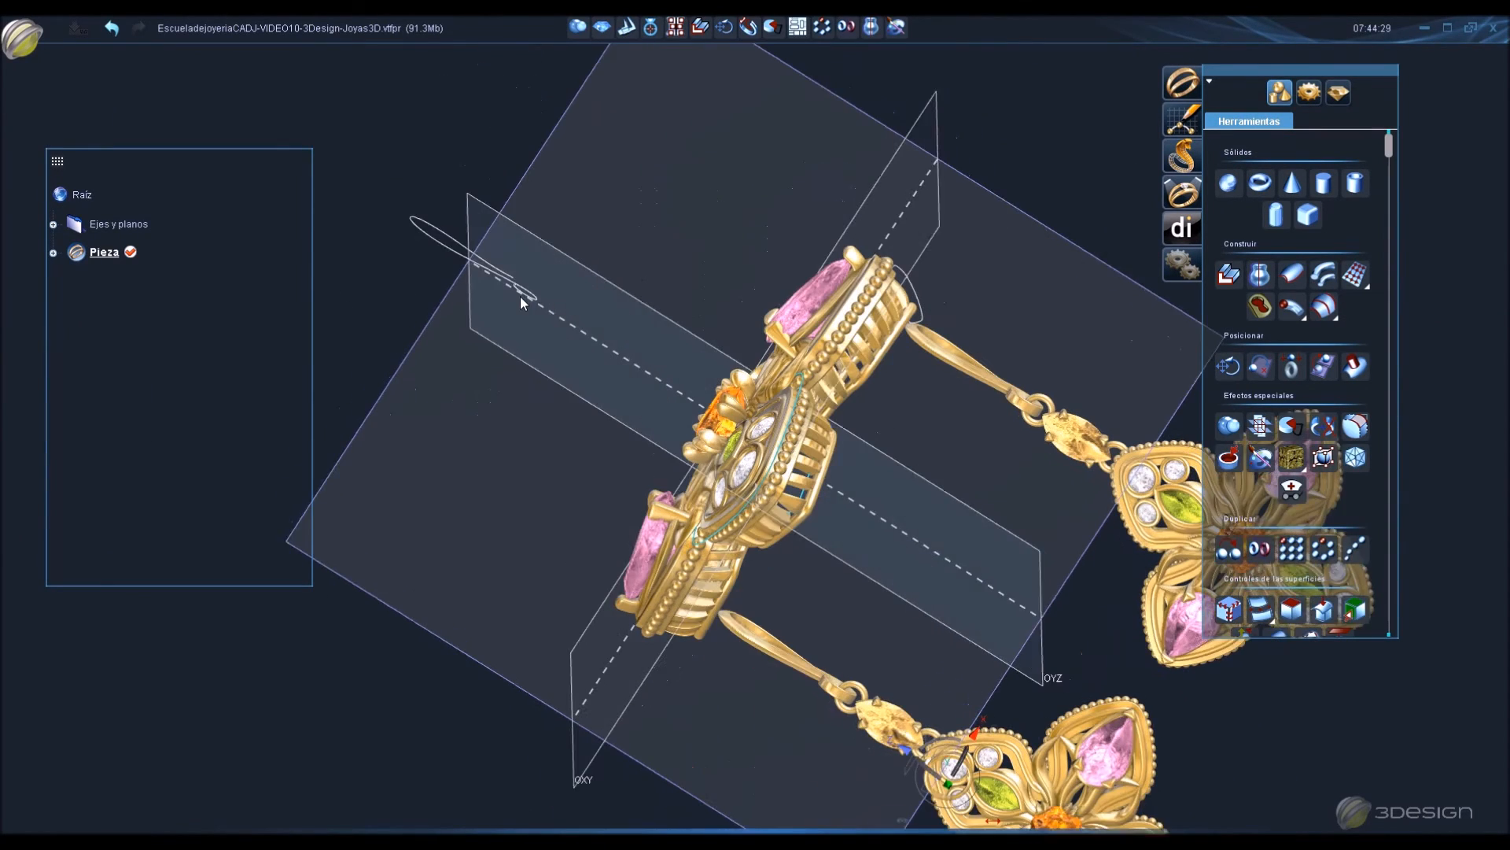
{"action": "right_click_drag", "start_coordinate": [801, 277], "coordinate": [881, 731]}
{"action": "left_click", "coordinate": [903, 737]}
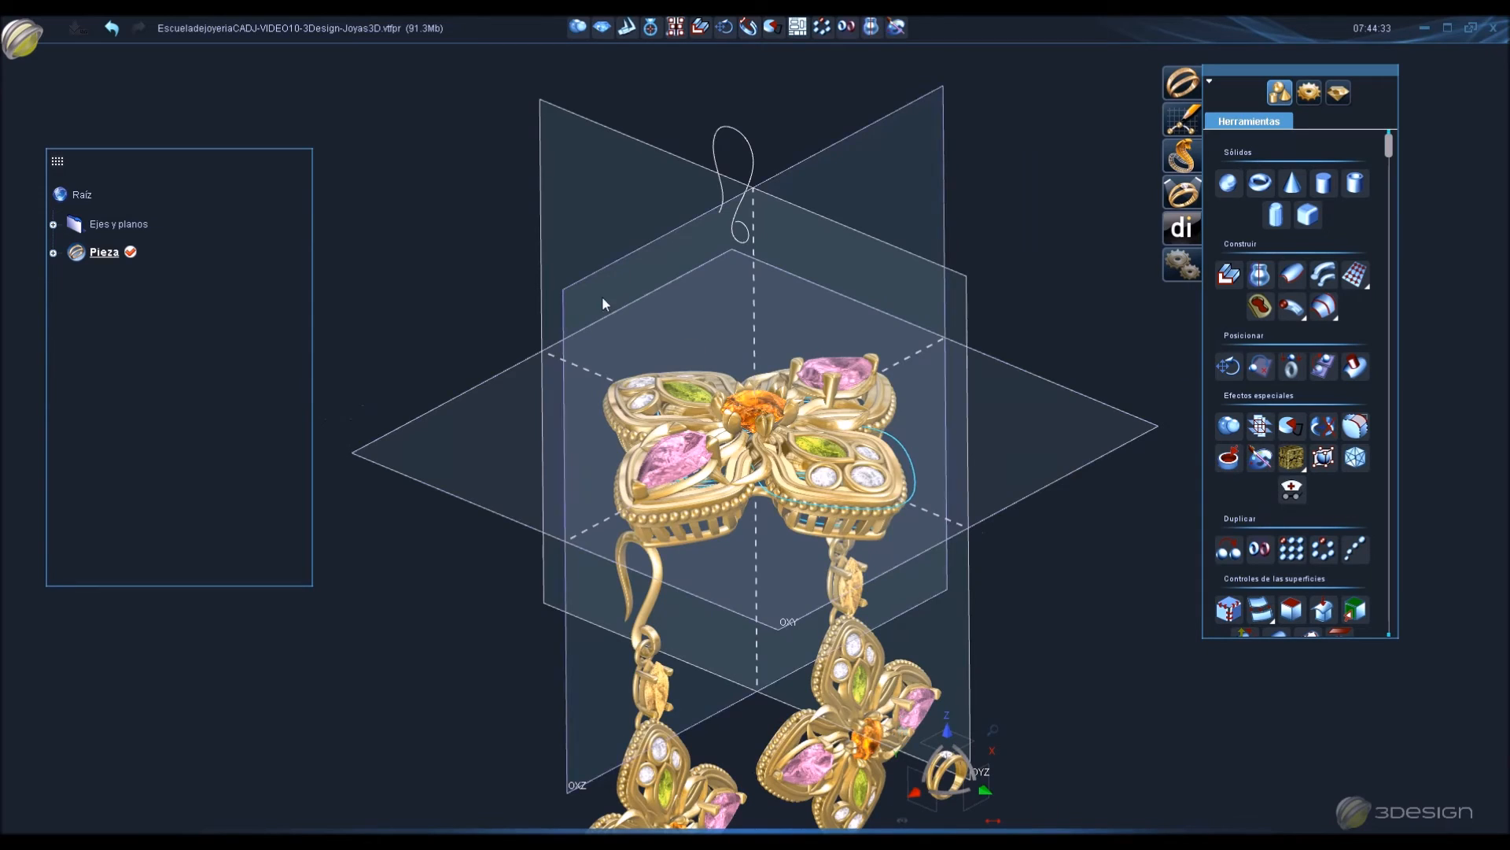
{"action": "right_click_drag", "start_coordinate": [603, 298], "coordinate": [643, 247]}
{"action": "left_click", "coordinate": [1260, 182]}
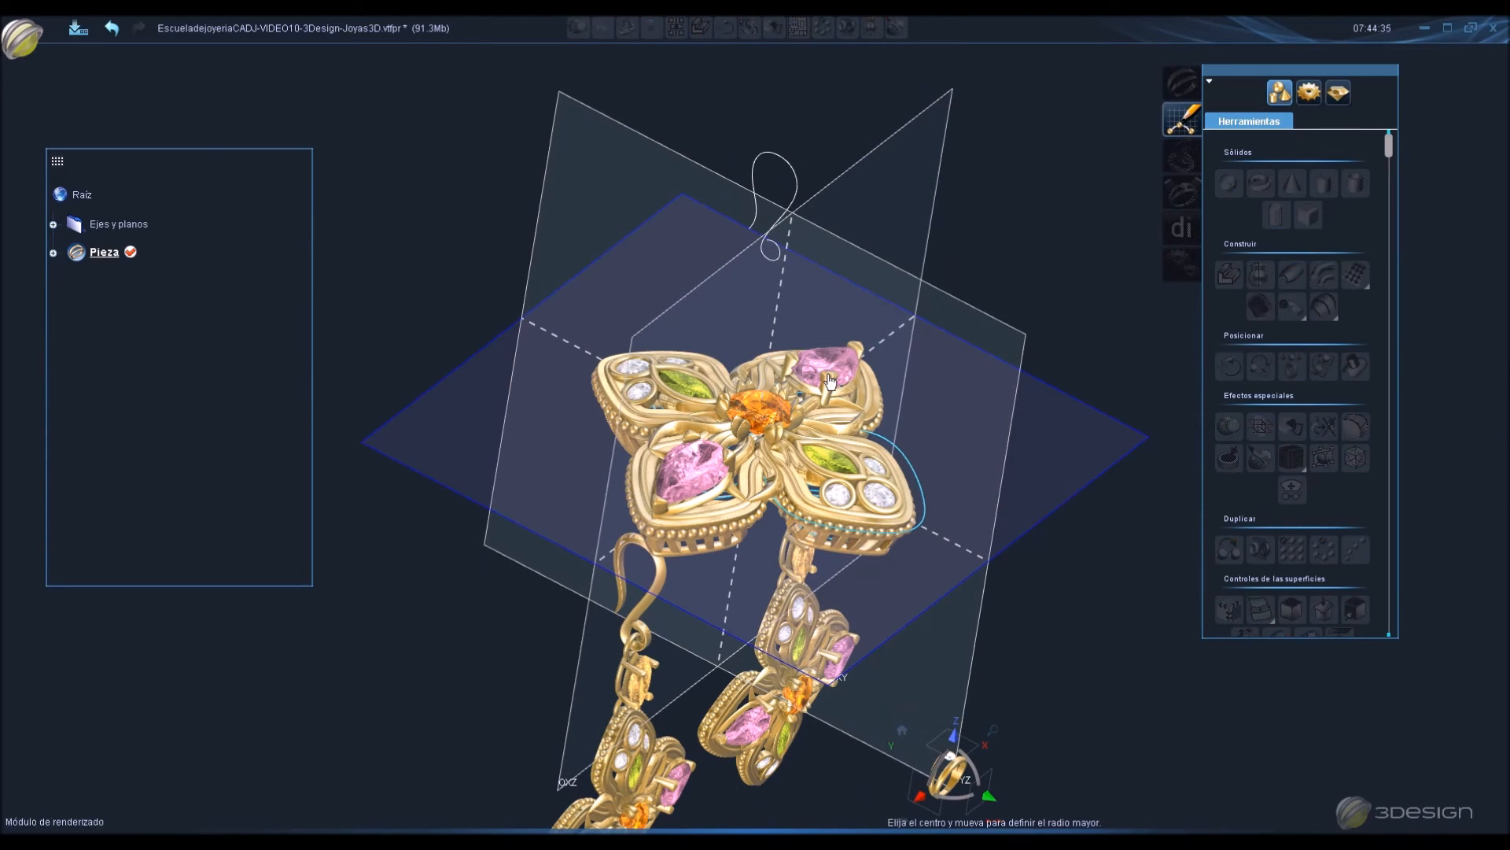
{"action": "left_click", "coordinate": [573, 441]}
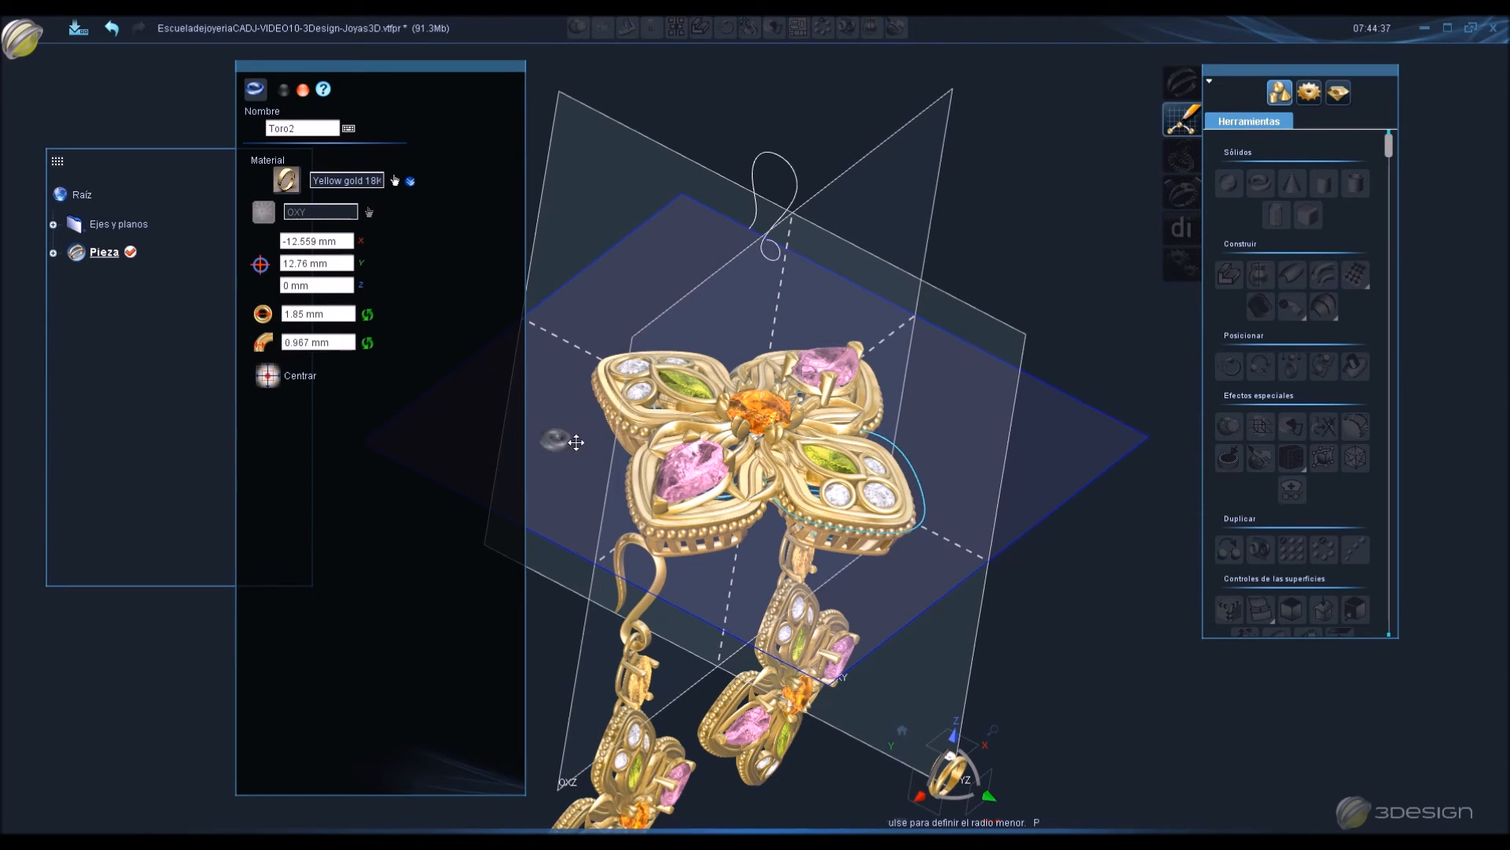
{"action": "left_click", "coordinate": [576, 442]}
Set the torus's ring size to 3 mm and its tube size to 0.8 mm.
{"action": "type", "text": "2"}
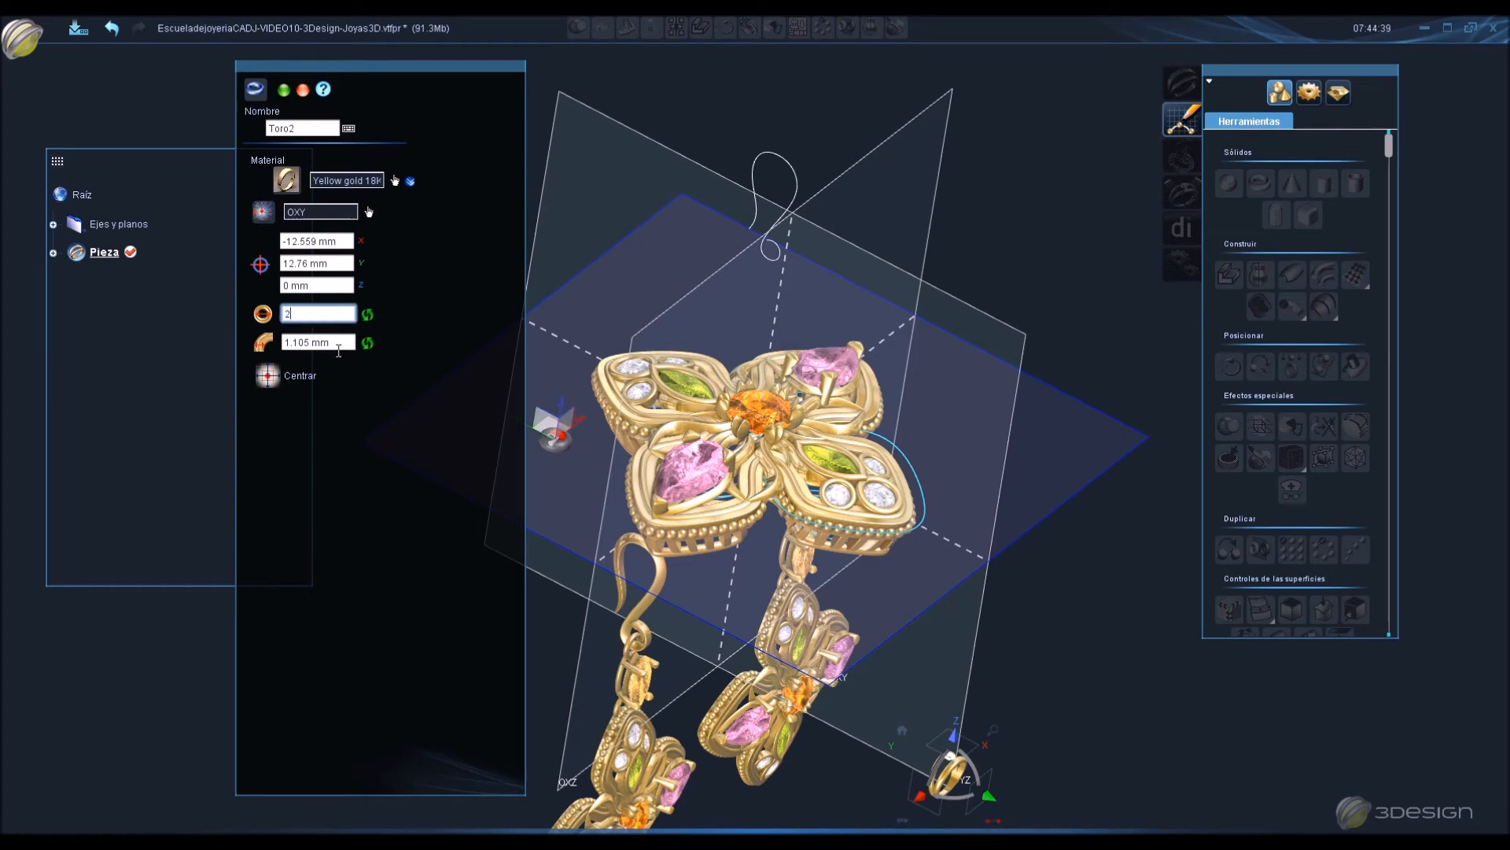
{"action": "type", "text": ".5"}
{"action": "left_click", "coordinate": [339, 341]}
{"action": "left_click", "coordinate": [342, 312]}
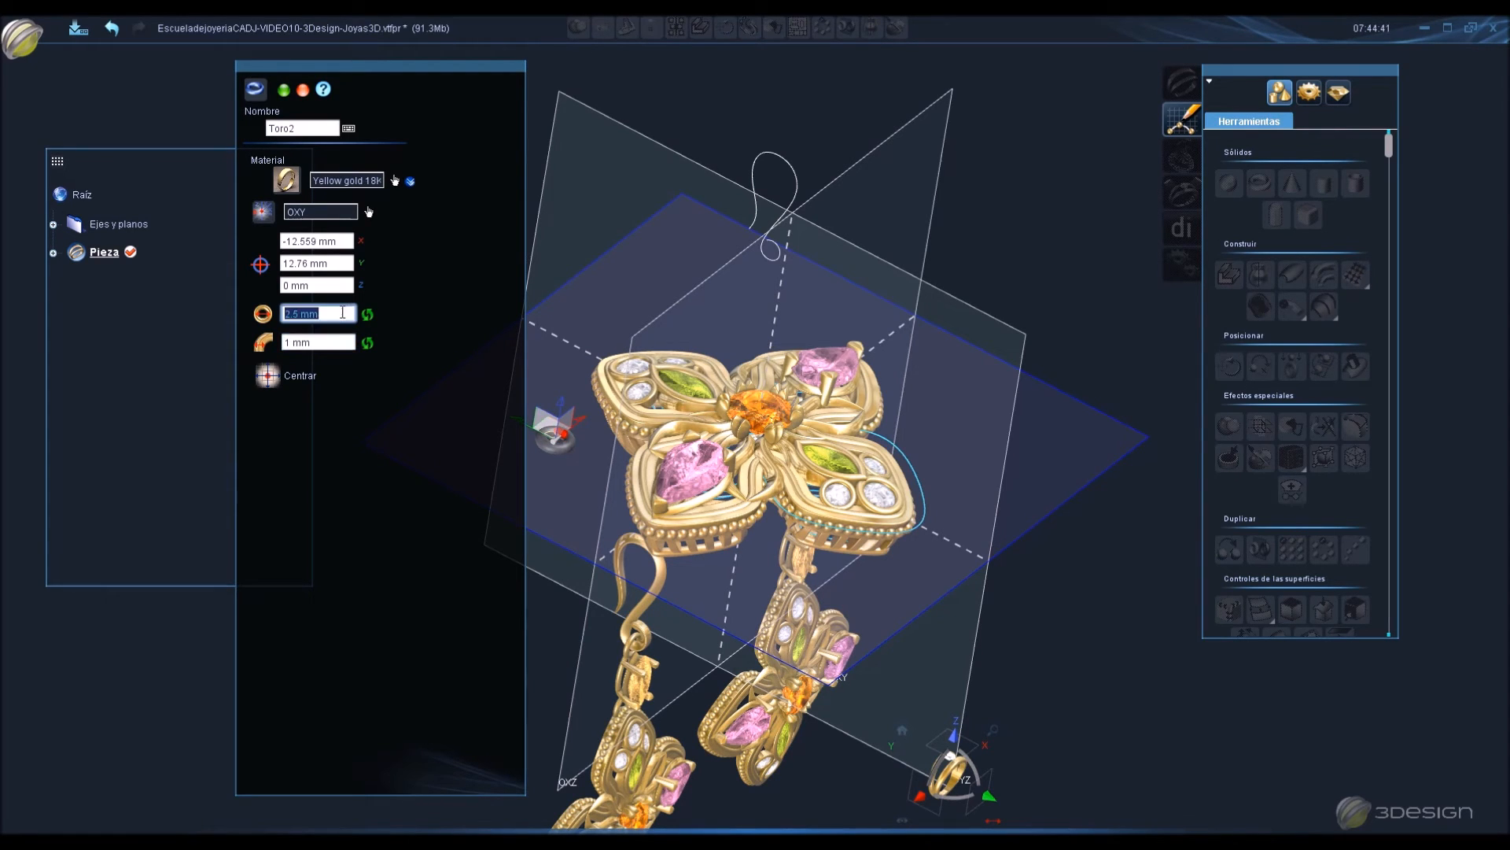
{"action": "left_click", "coordinate": [342, 343]}
{"action": "type", "text": "0.8"}
{"action": "left_click", "coordinate": [338, 314]}
Position the torus at the outer lower edge of the petal, with X at 0 mm and Z about -2.99 mm, and create it.
{"action": "left_click", "coordinate": [339, 283]}
{"action": "left_click", "coordinate": [917, 797]}
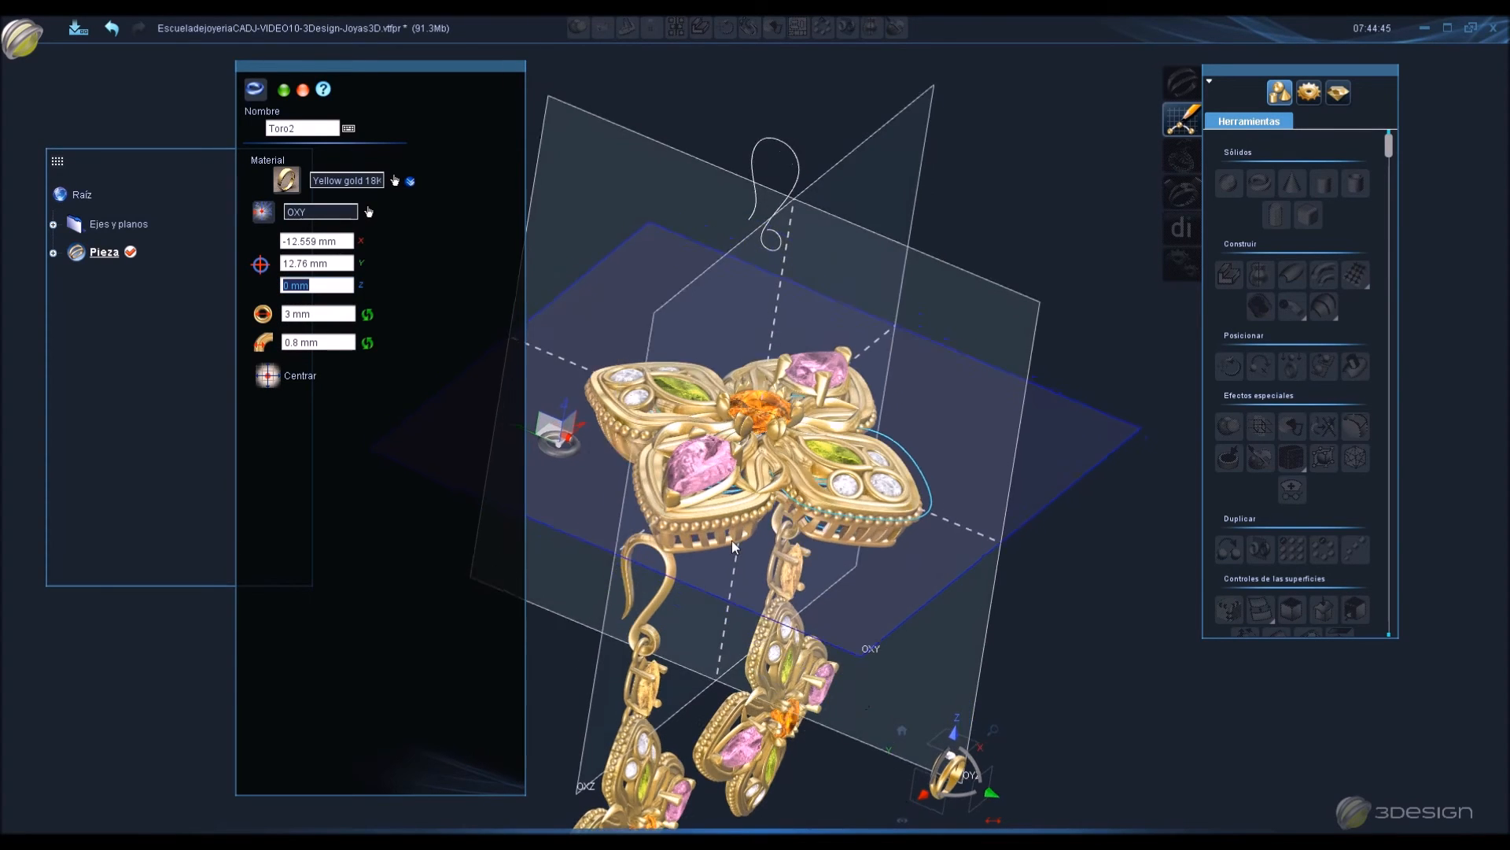
{"action": "middle_click_drag", "start_coordinate": [565, 485], "coordinate": [694, 460]}
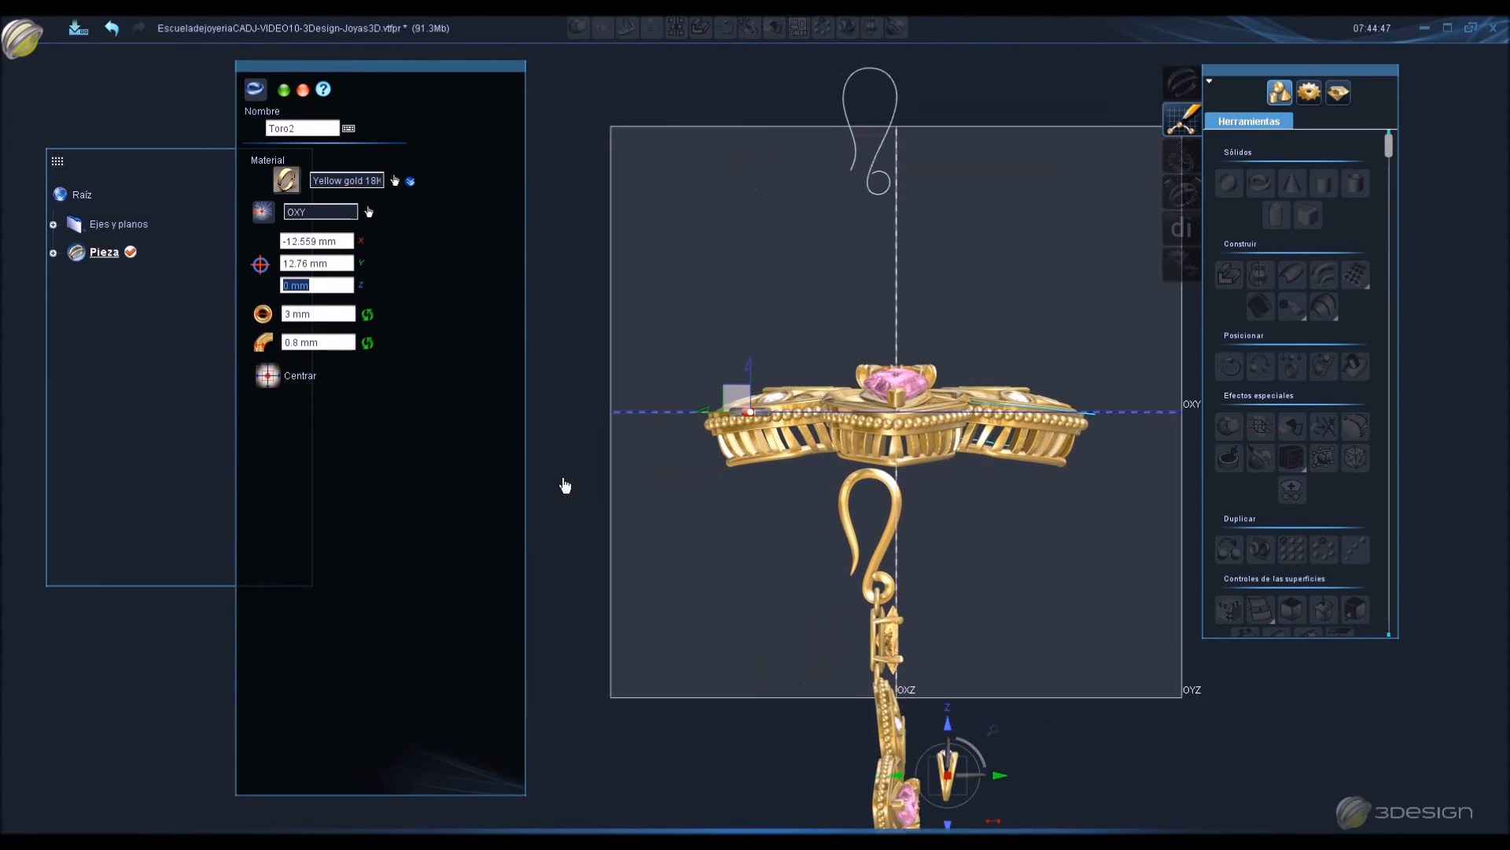
{"action": "scroll", "coordinate": [567, 479], "scroll_direction": "up", "scroll_amount": 5}
{"action": "middle_click_drag", "start_coordinate": [648, 393], "coordinate": [772, 368]}
{"action": "left_click_drag", "start_coordinate": [824, 347], "coordinate": [712, 419]}
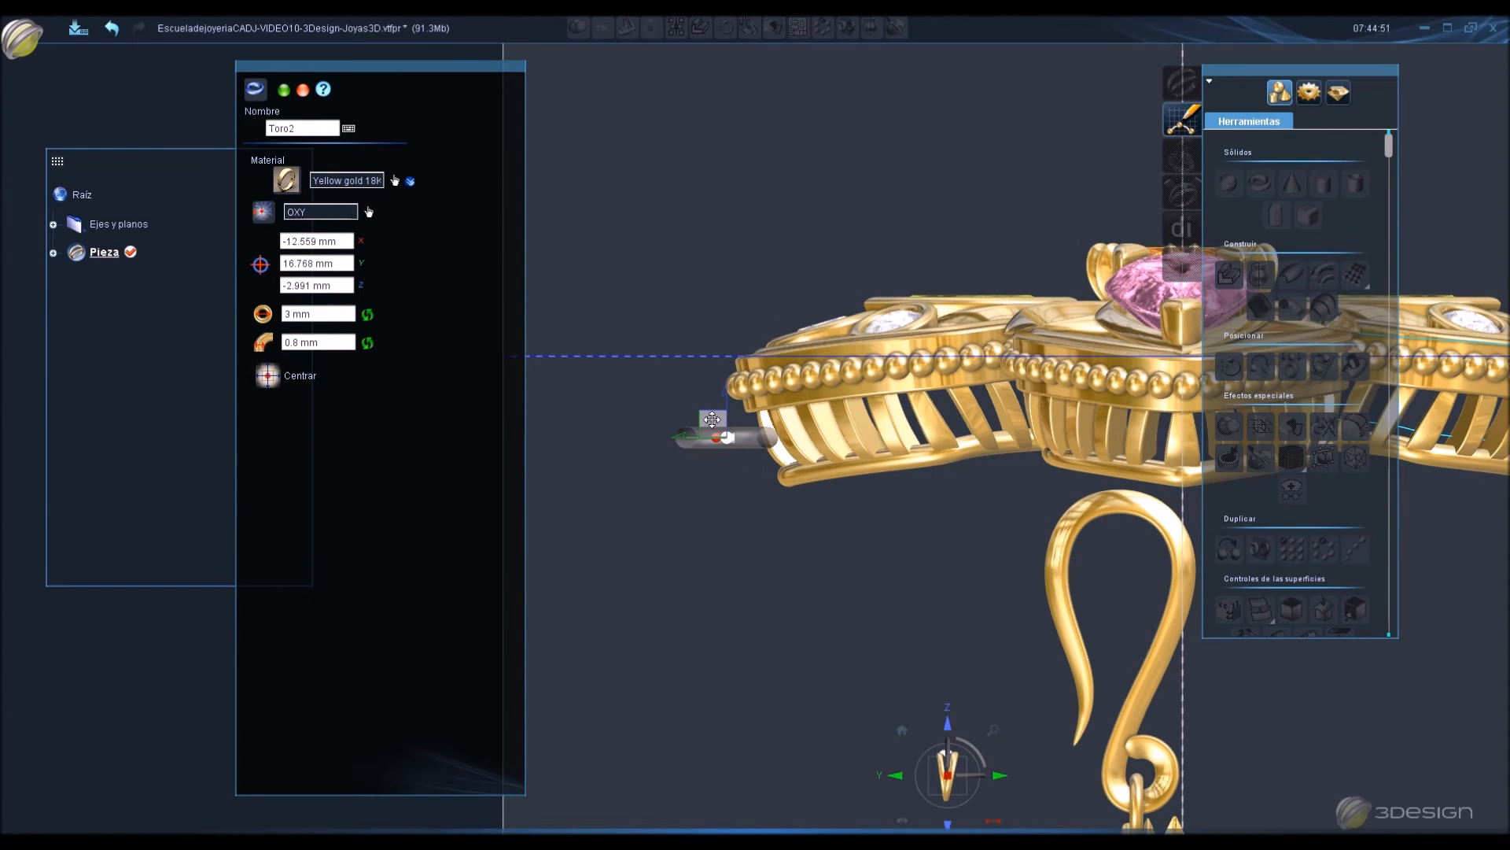
{"action": "right_click_drag", "start_coordinate": [789, 399], "coordinate": [799, 448]}
{"action": "left_click", "coordinate": [343, 244]}
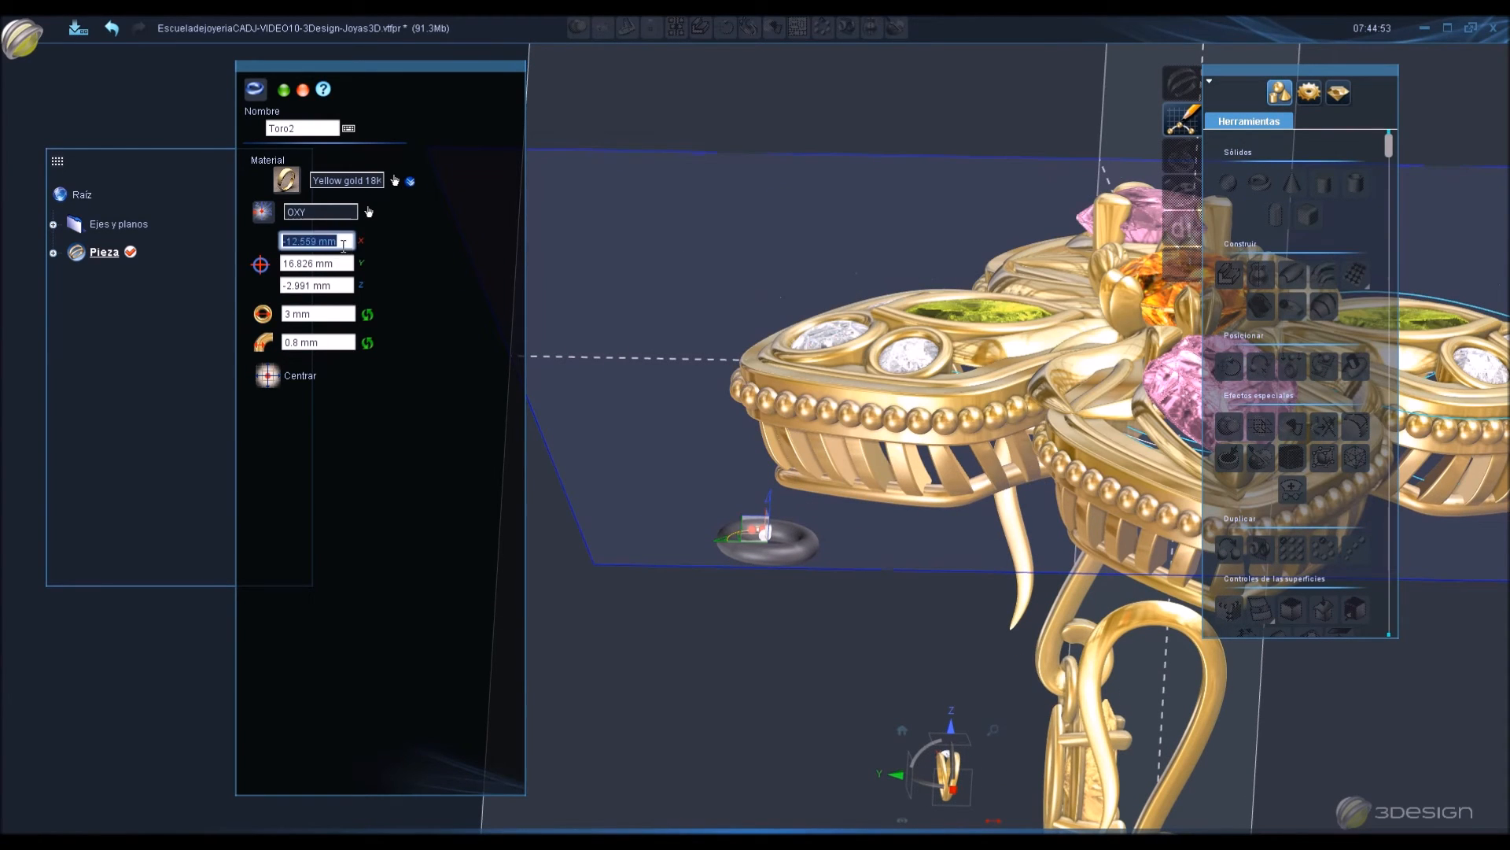
{"action": "type", "text": "0"}
{"action": "left_click", "coordinate": [342, 264]}
{"action": "right_click_drag", "start_coordinate": [771, 354], "coordinate": [839, 501]}
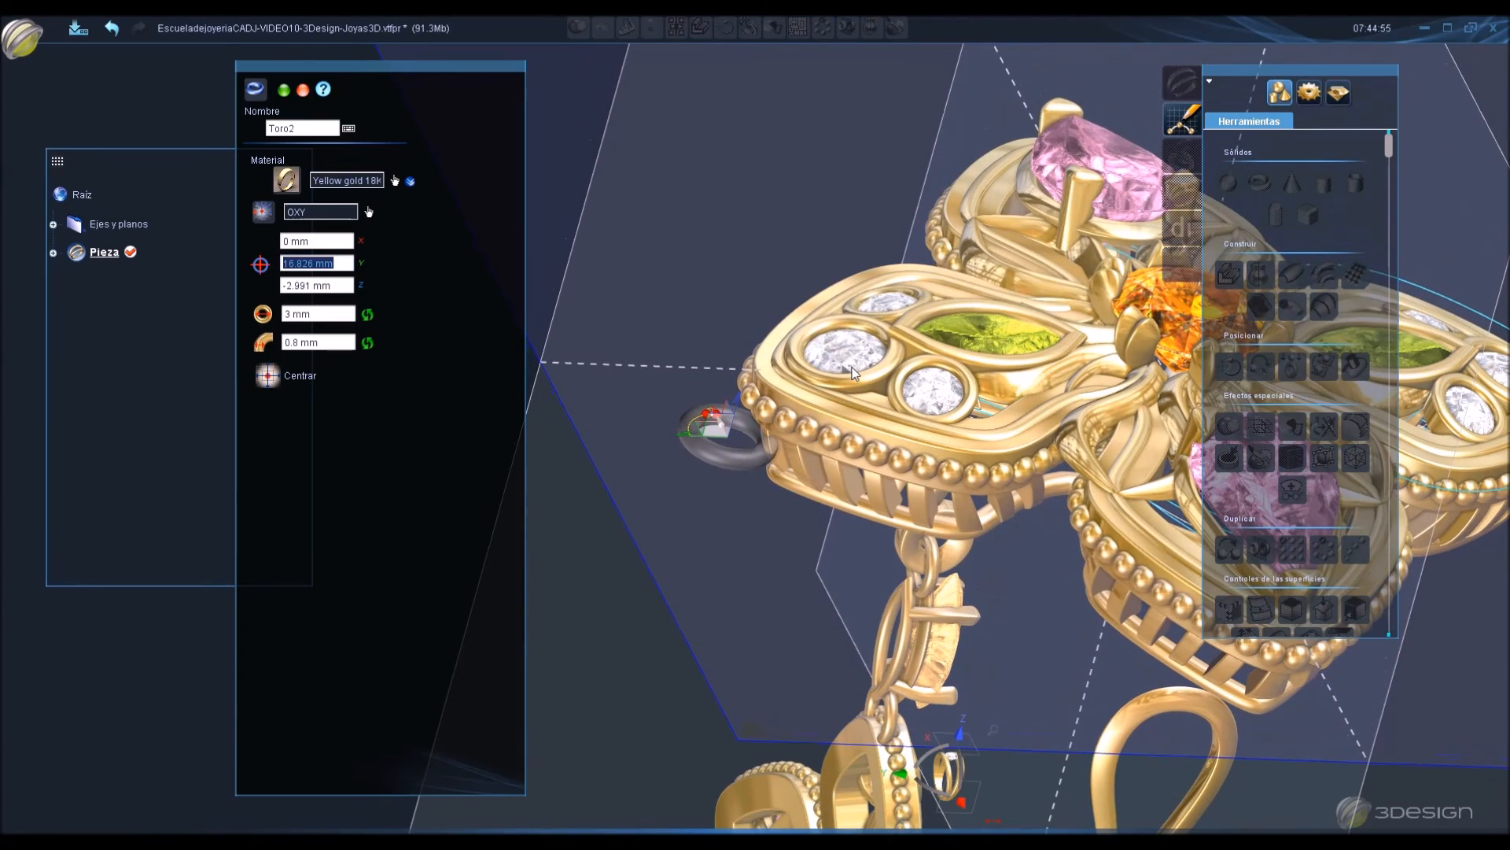
{"action": "key", "text": "Return"}
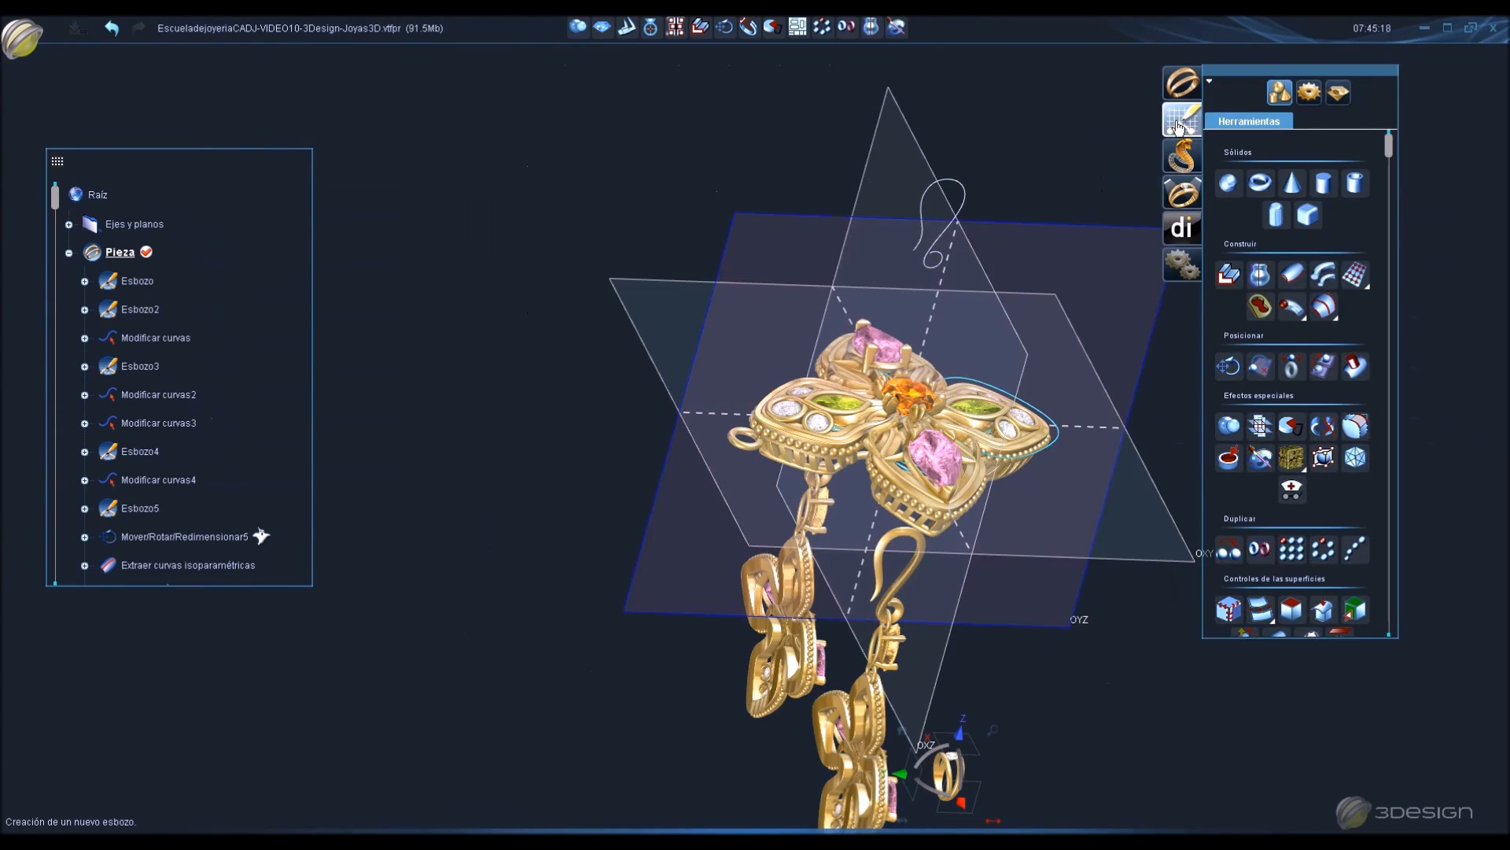
Start a sketch on the OYZ plane and draw a closed symmetric teardrop curve about 6.6 mm by 4.5 mm beyond the torus.
{"action": "left_click", "coordinate": [1181, 118]}
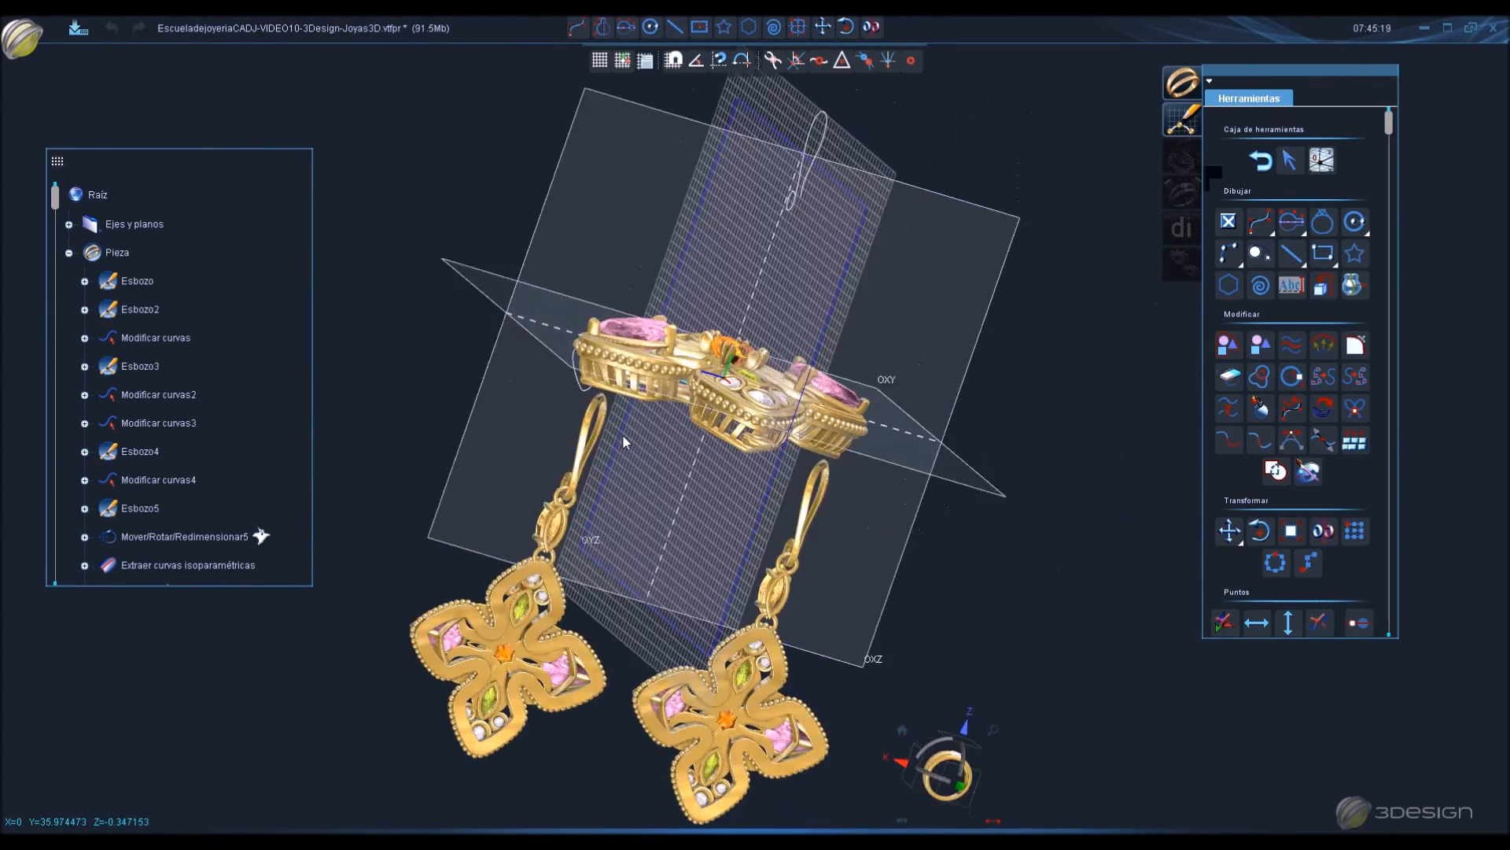
{"action": "scroll", "coordinate": [923, 550], "scroll_direction": "up", "scroll_amount": 4}
{"action": "middle_click_drag", "start_coordinate": [923, 550], "coordinate": [923, 509]}
{"action": "scroll", "coordinate": [924, 509], "scroll_direction": "up", "scroll_amount": 2}
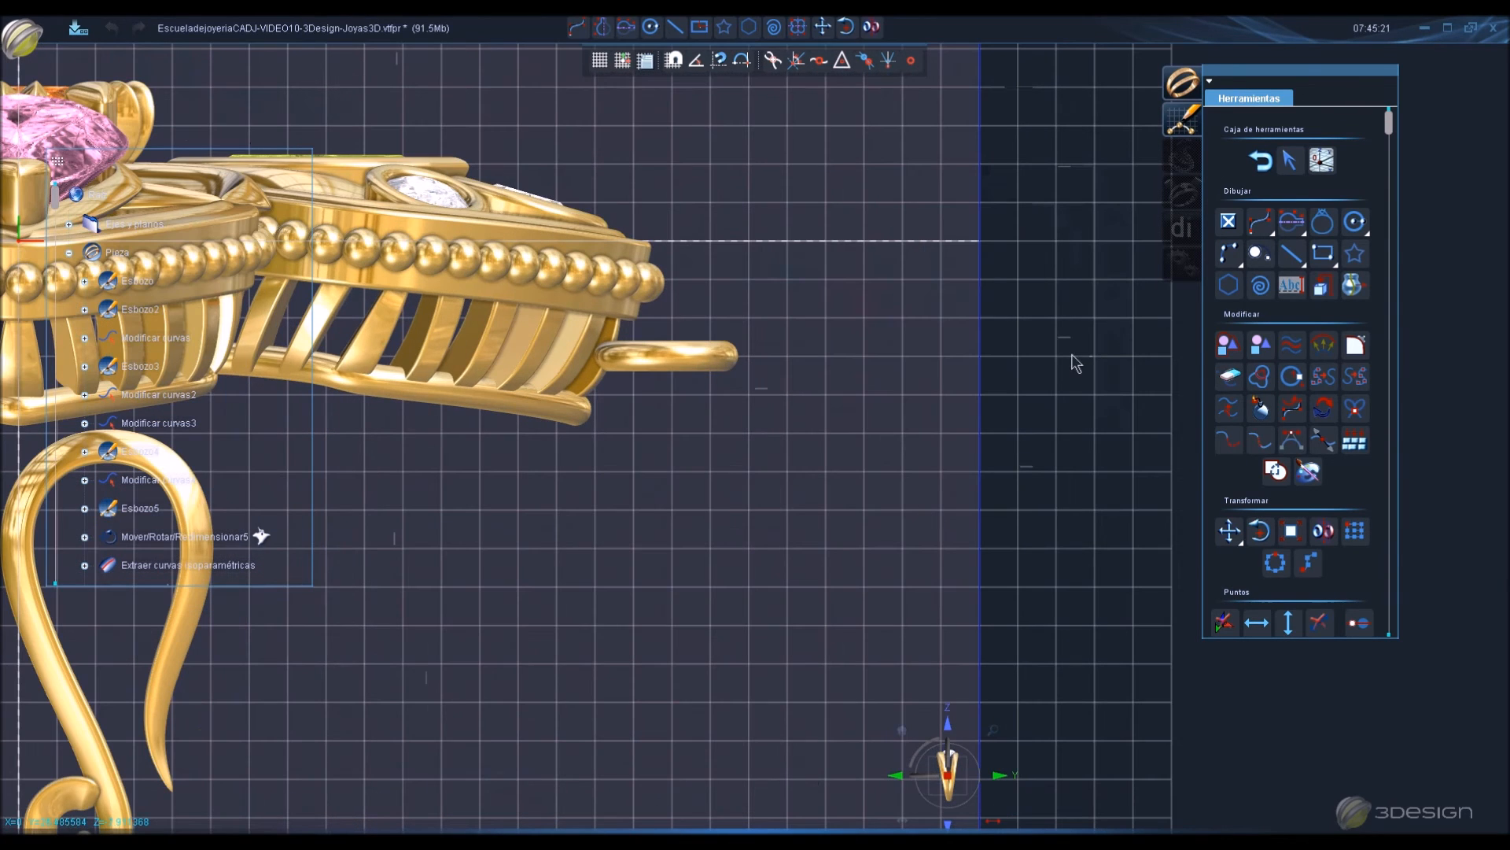
{"action": "left_click", "coordinate": [1291, 222]}
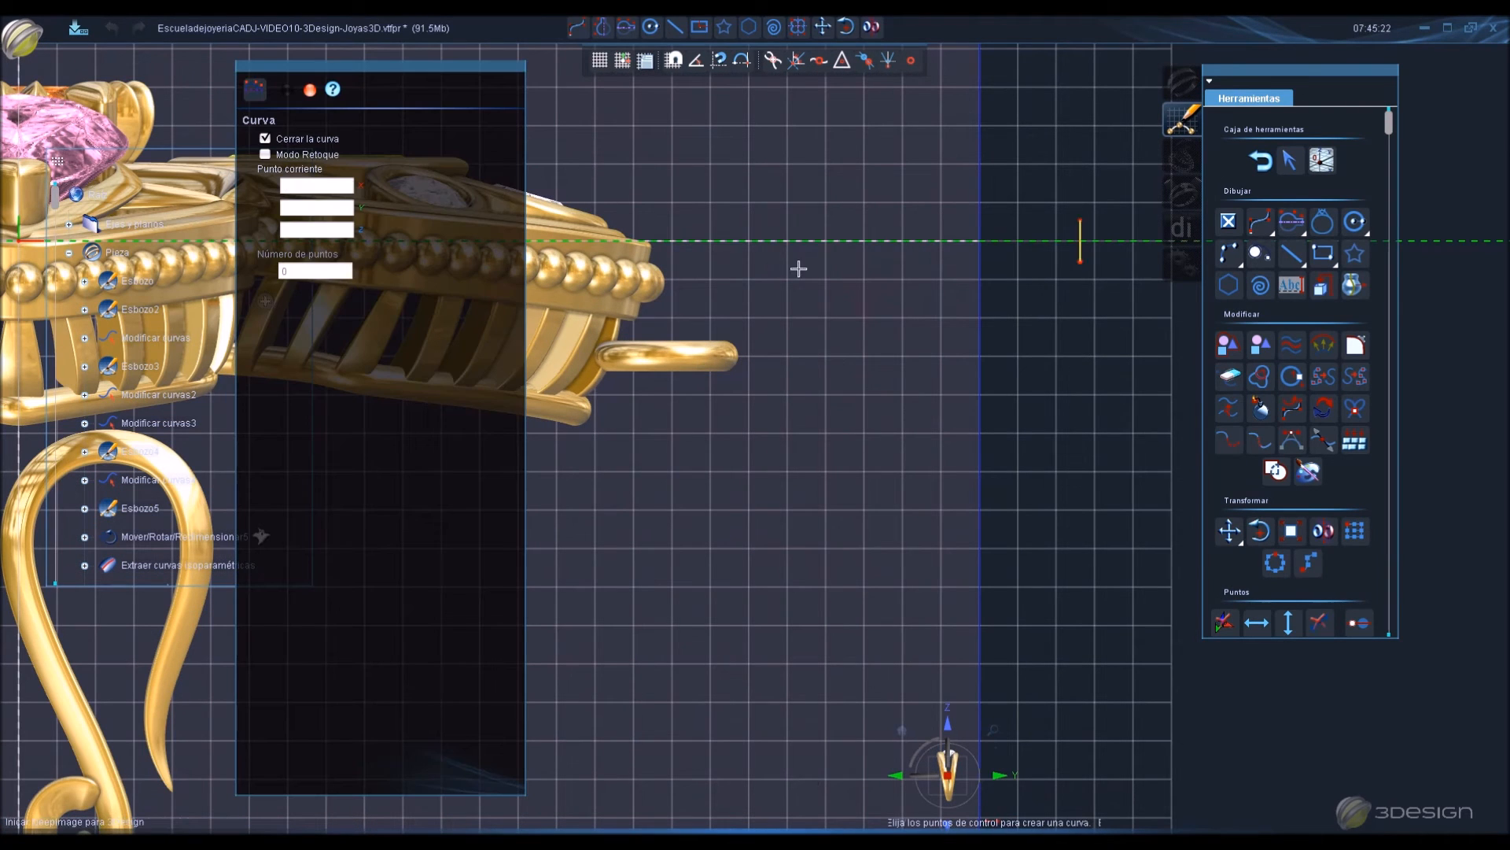
{"action": "left_click", "coordinate": [700, 235]}
{"action": "left_click", "coordinate": [723, 207]}
{"action": "left_click", "coordinate": [800, 175]}
{"action": "left_click", "coordinate": [876, 151]}
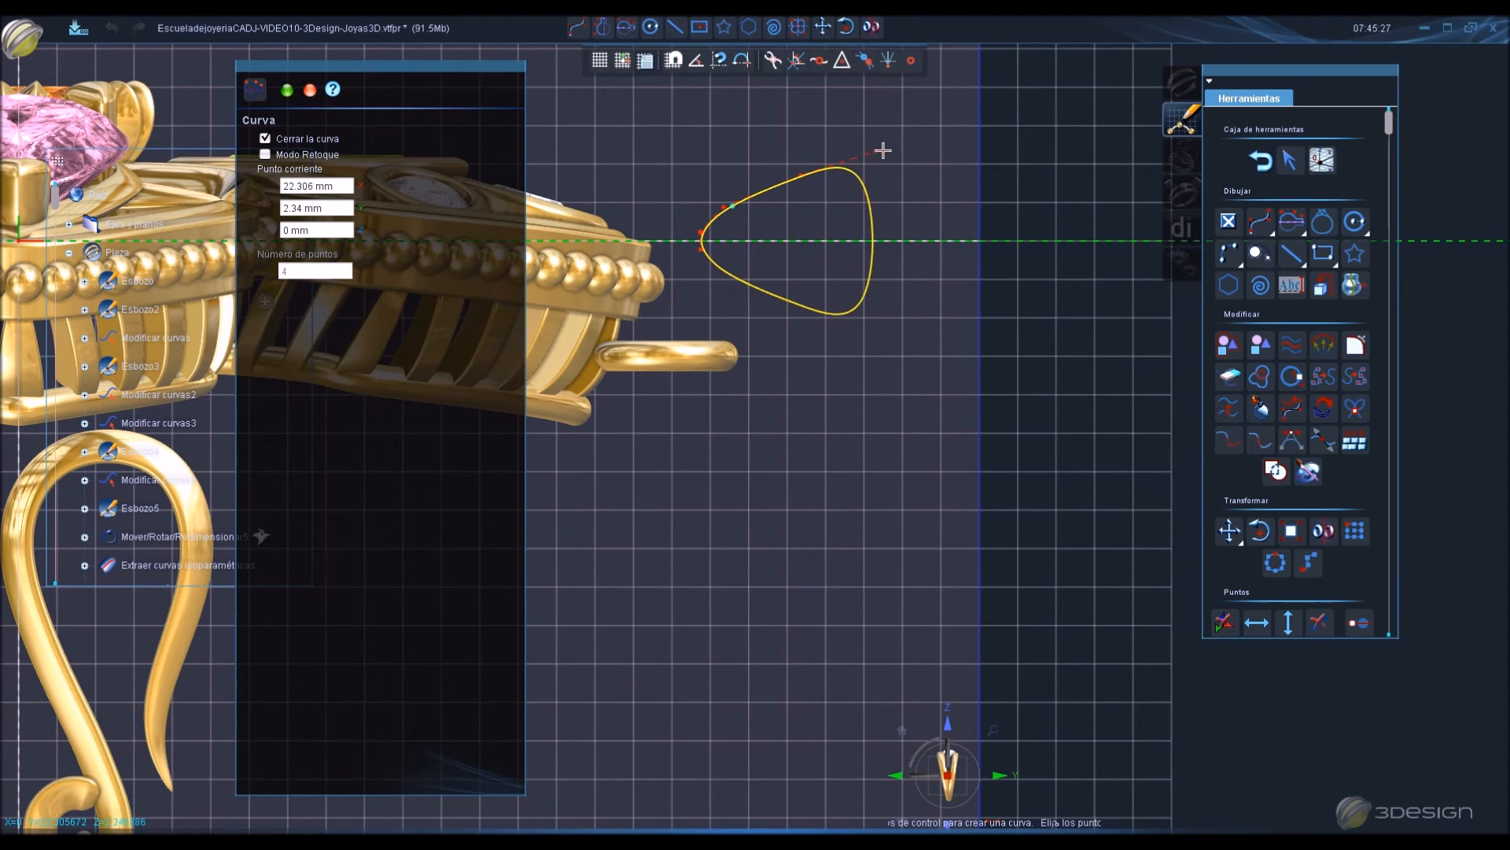
{"action": "left_click", "coordinate": [905, 156]}
{"action": "double_click", "coordinate": [957, 204]}
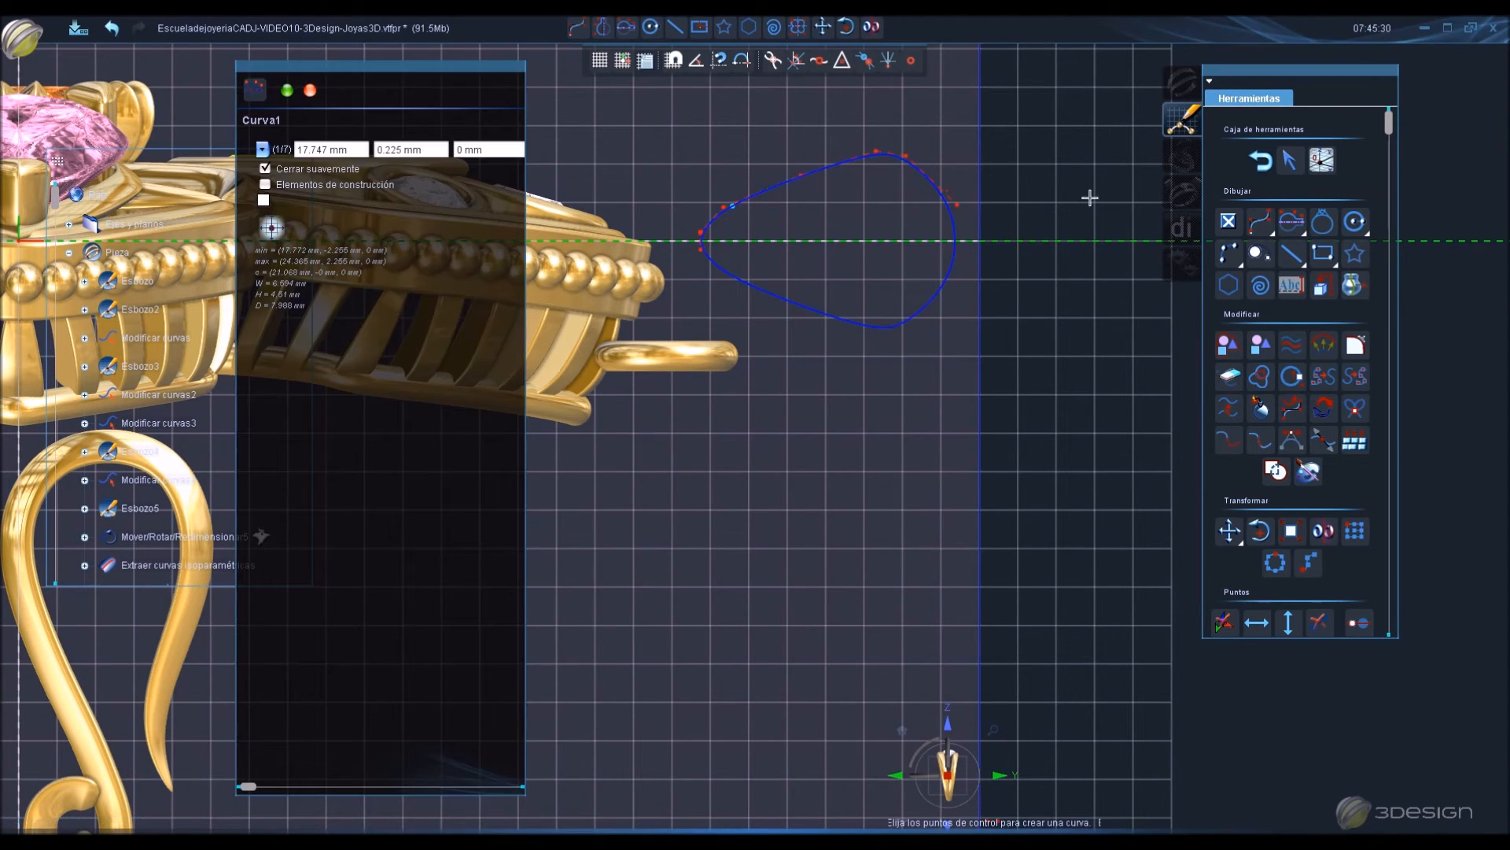
Adjust the teardrop's control points to widen its narrow tip and smooth its rounded end, then exit the sketch.
{"action": "left_click", "coordinate": [1292, 161]}
{"action": "left_click", "coordinate": [732, 211]}
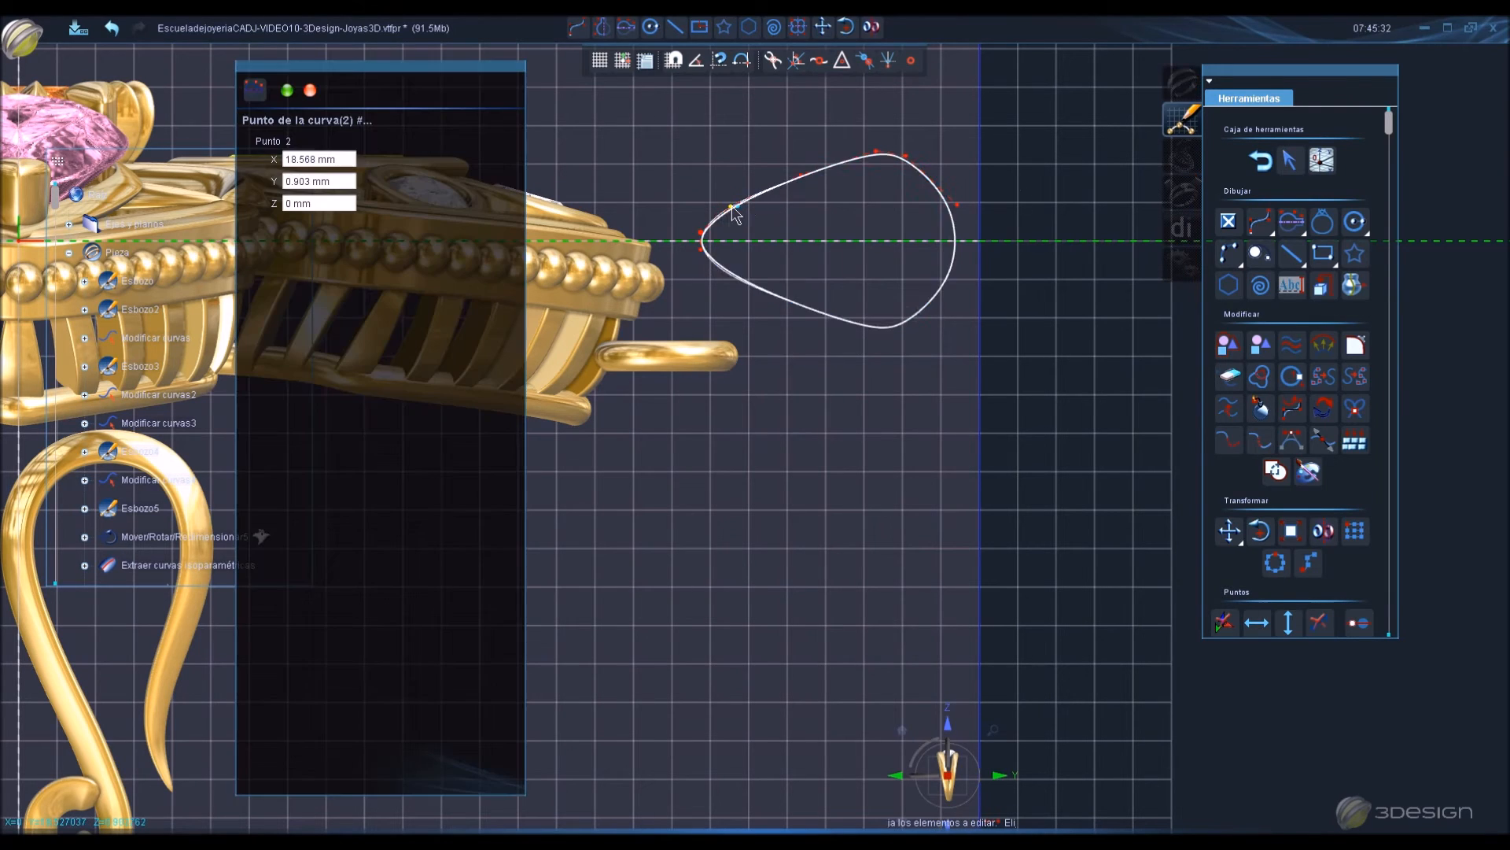
{"action": "left_click", "coordinate": [865, 152]}
{"action": "left_click", "coordinate": [920, 160]}
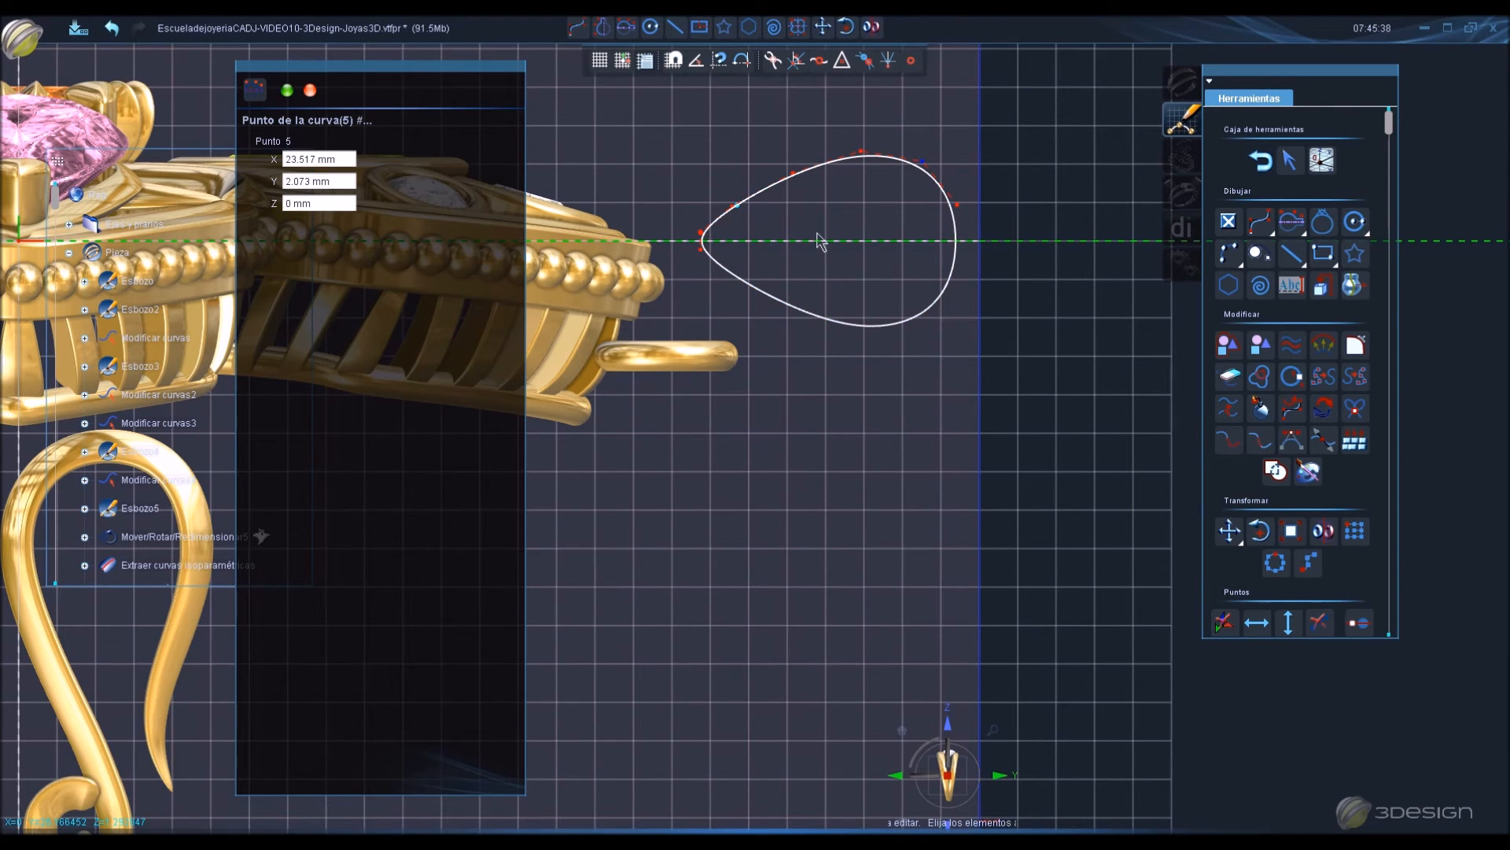
{"action": "left_click", "coordinate": [702, 233]}
{"action": "left_click", "coordinate": [739, 201]}
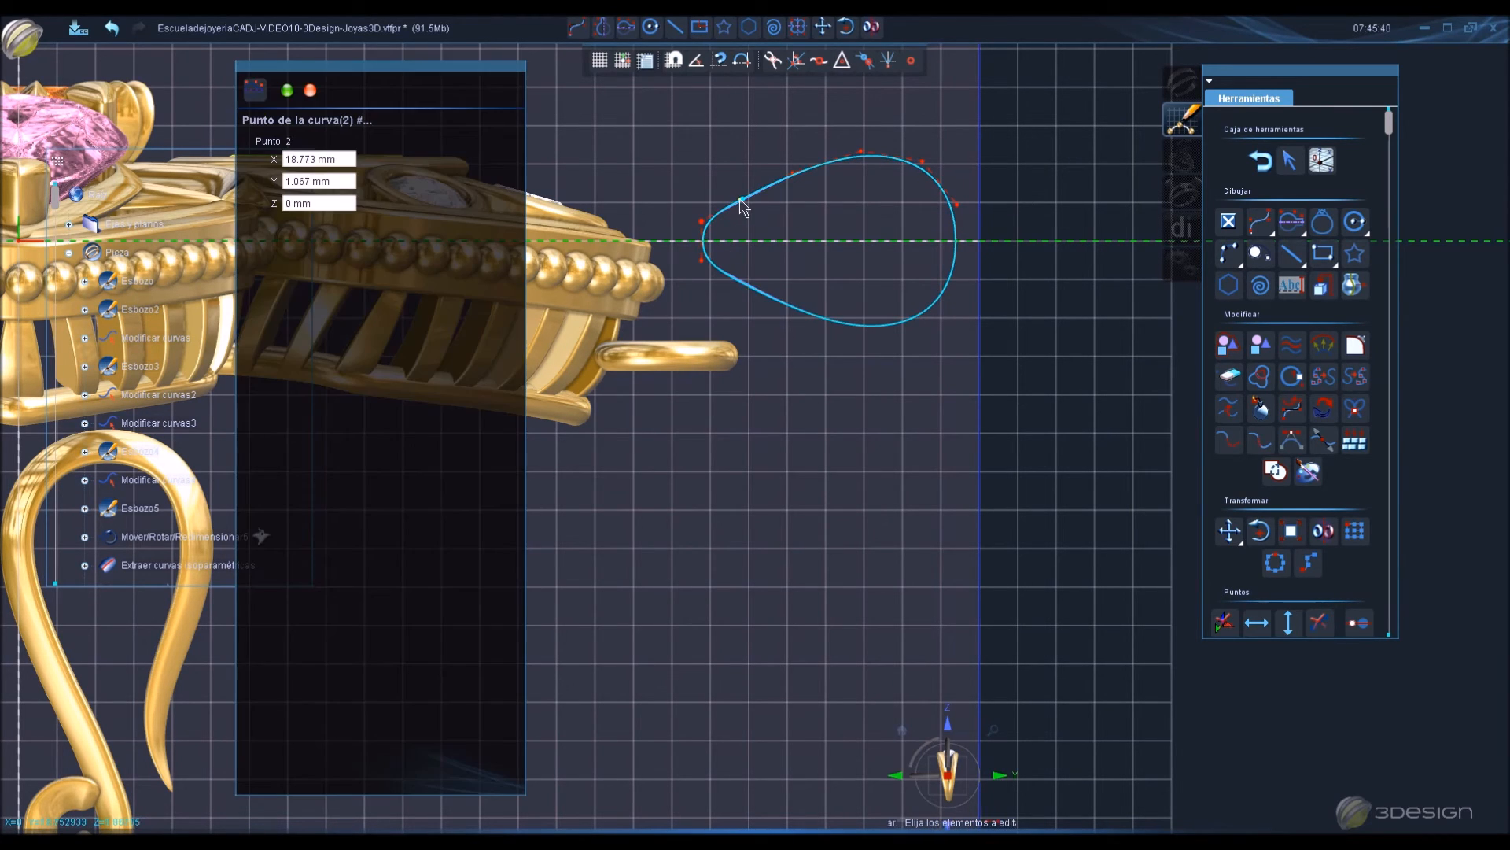
{"action": "left_click", "coordinate": [1060, 192]}
{"action": "left_click", "coordinate": [1261, 160]}
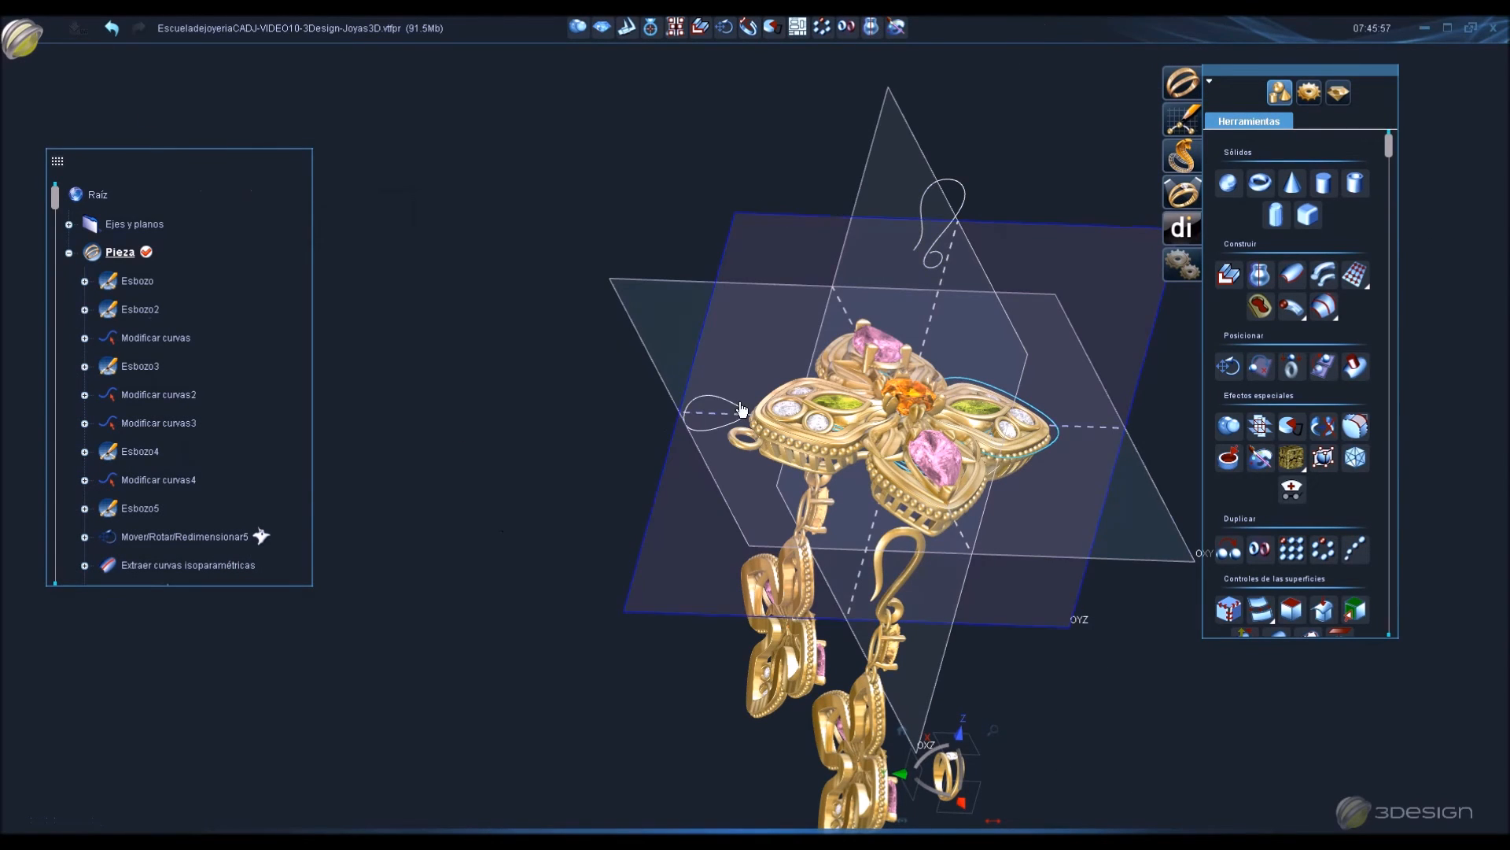
Start a multi-curve sweep along the teardrop curve and pick an existing sketched curve as its custom section.
{"action": "left_click", "coordinate": [740, 410]}
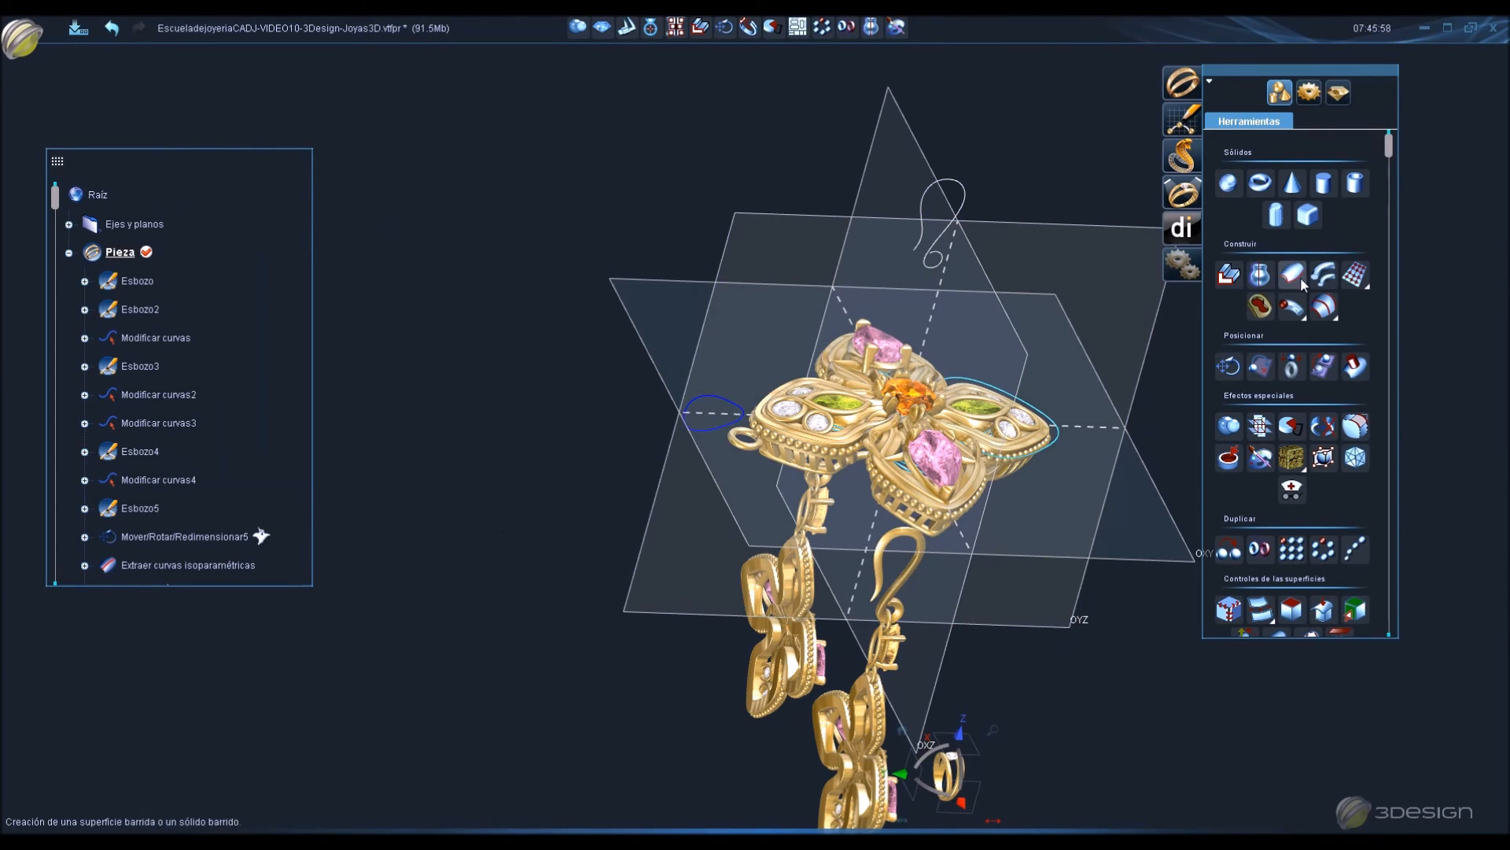
{"action": "left_click", "coordinate": [1324, 274]}
{"action": "left_click", "coordinate": [337, 398]}
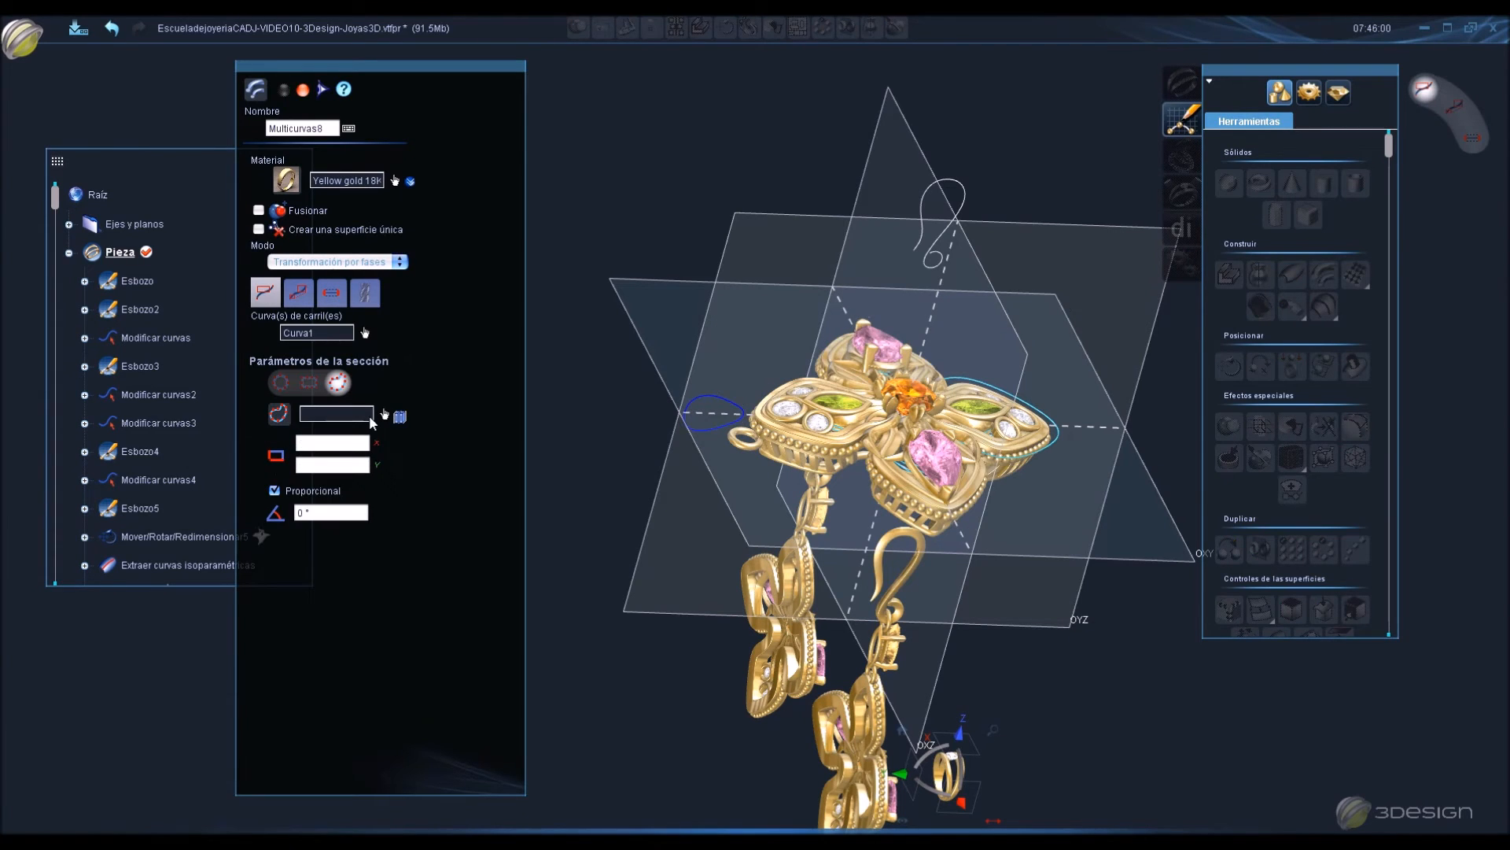
{"action": "left_click", "coordinate": [384, 415]}
{"action": "middle_click_drag", "start_coordinate": [1046, 623], "coordinate": [828, 423]}
{"action": "scroll", "coordinate": [828, 423], "scroll_direction": "up", "scroll_amount": 6}
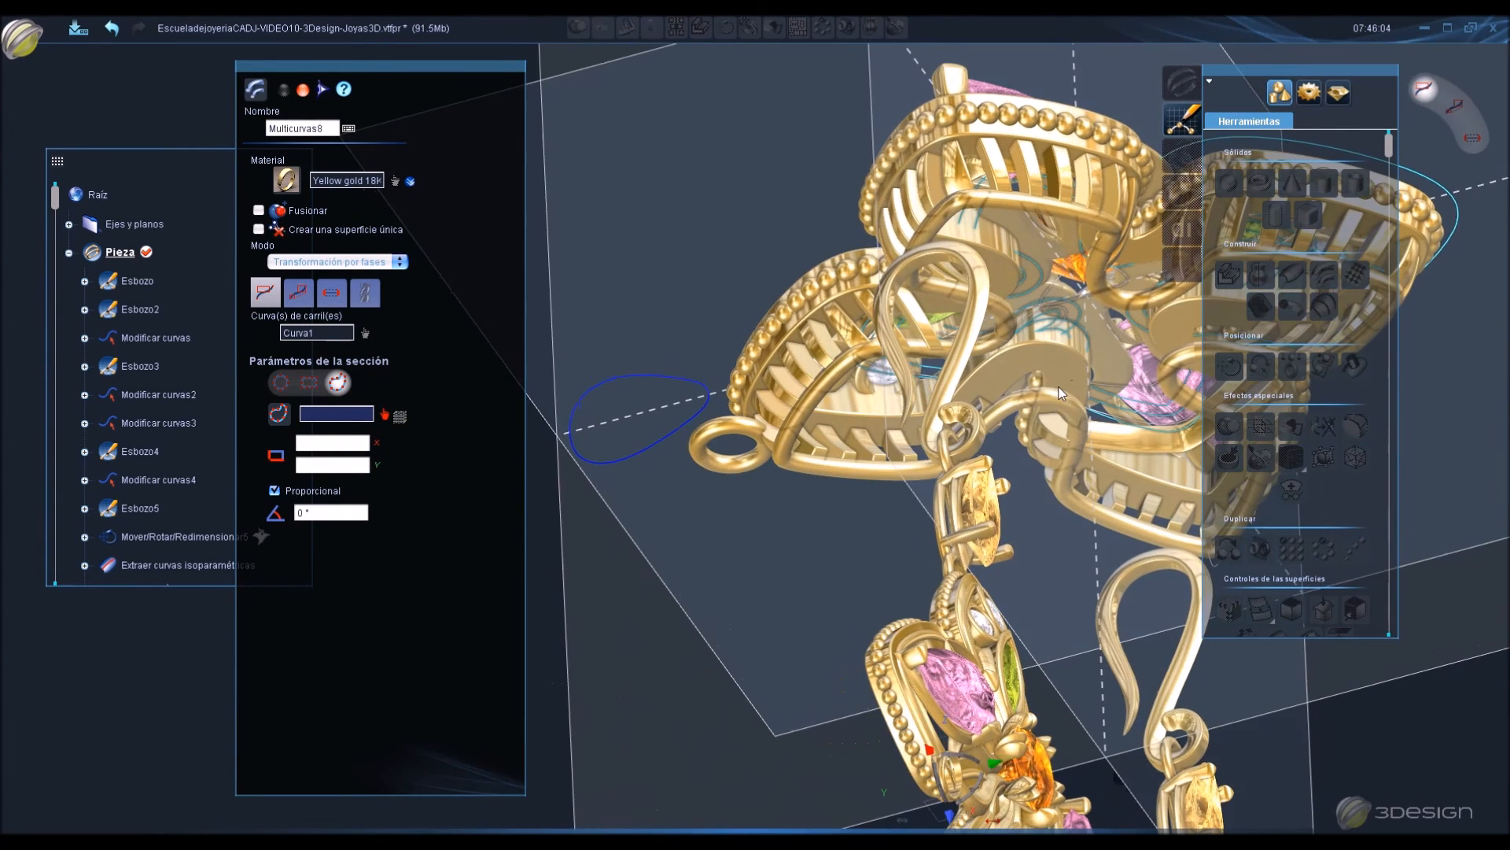
{"action": "left_click", "coordinate": [1051, 299]}
Make the section non-proportional at 2 mm by 1.5 mm with a 90° angle, and create the teardrop bail.
{"action": "left_click", "coordinate": [350, 525]}
{"action": "key", "text": "Return"}
{"action": "left_click", "coordinate": [274, 505]}
{"action": "left_click", "coordinate": [363, 481]}
{"action": "left_click", "coordinate": [360, 459]}
{"action": "type", "text": "21"}
{"action": "key", "text": "Tab"}
{"action": "middle_click_drag", "start_coordinate": [775, 338], "coordinate": [836, 695]}
{"action": "key", "text": "Return"}
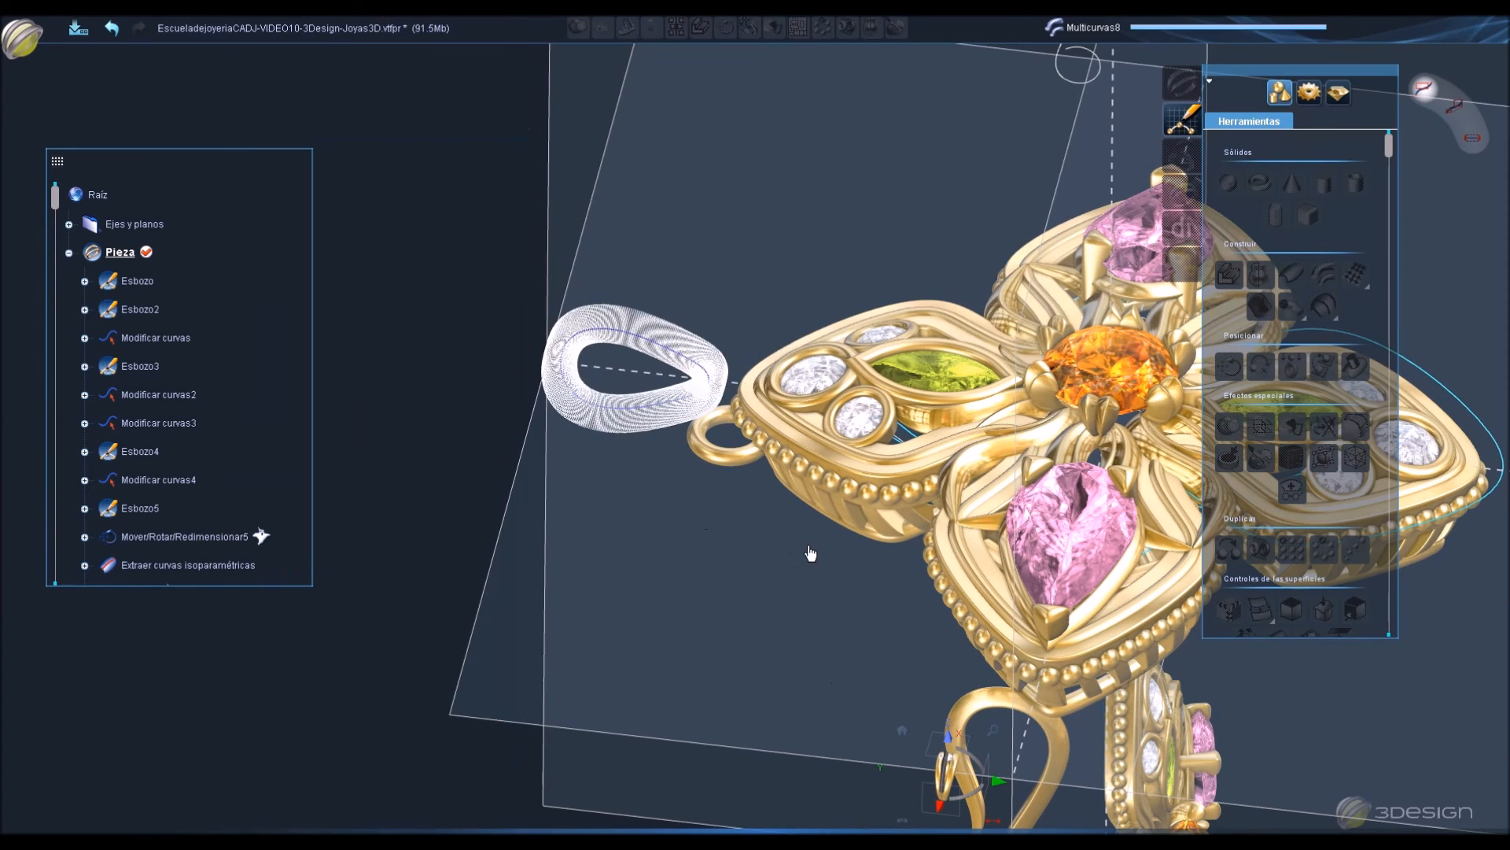
Edit the bail's sweep section to 2.5 mm by 1 mm with an angle of -90°.
{"action": "double_click", "coordinate": [718, 426]}
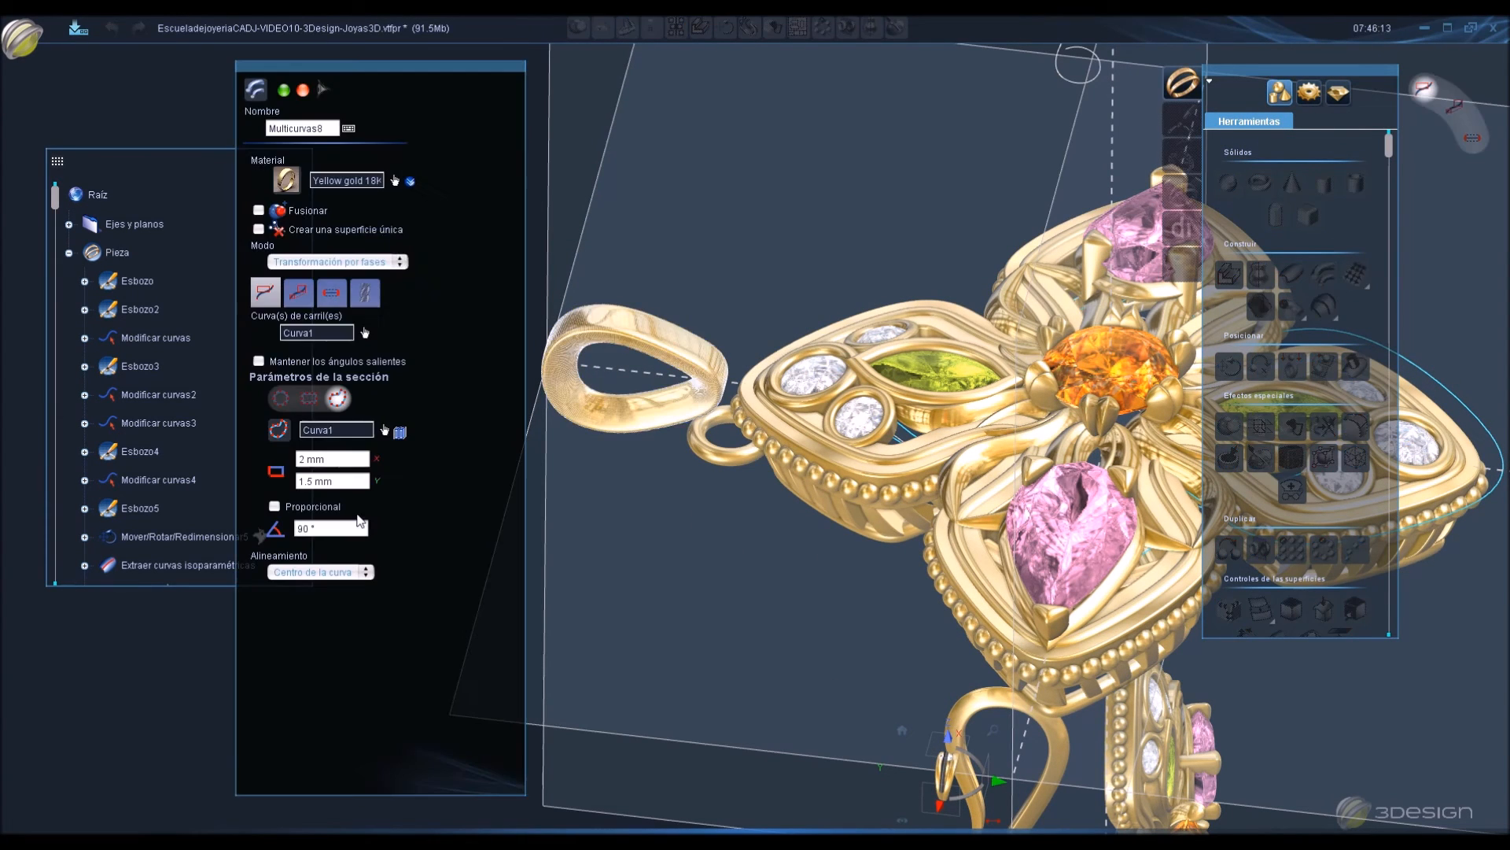
{"action": "left_click", "coordinate": [336, 531]}
{"action": "type", "text": "0"}
{"action": "left_click", "coordinate": [347, 482]}
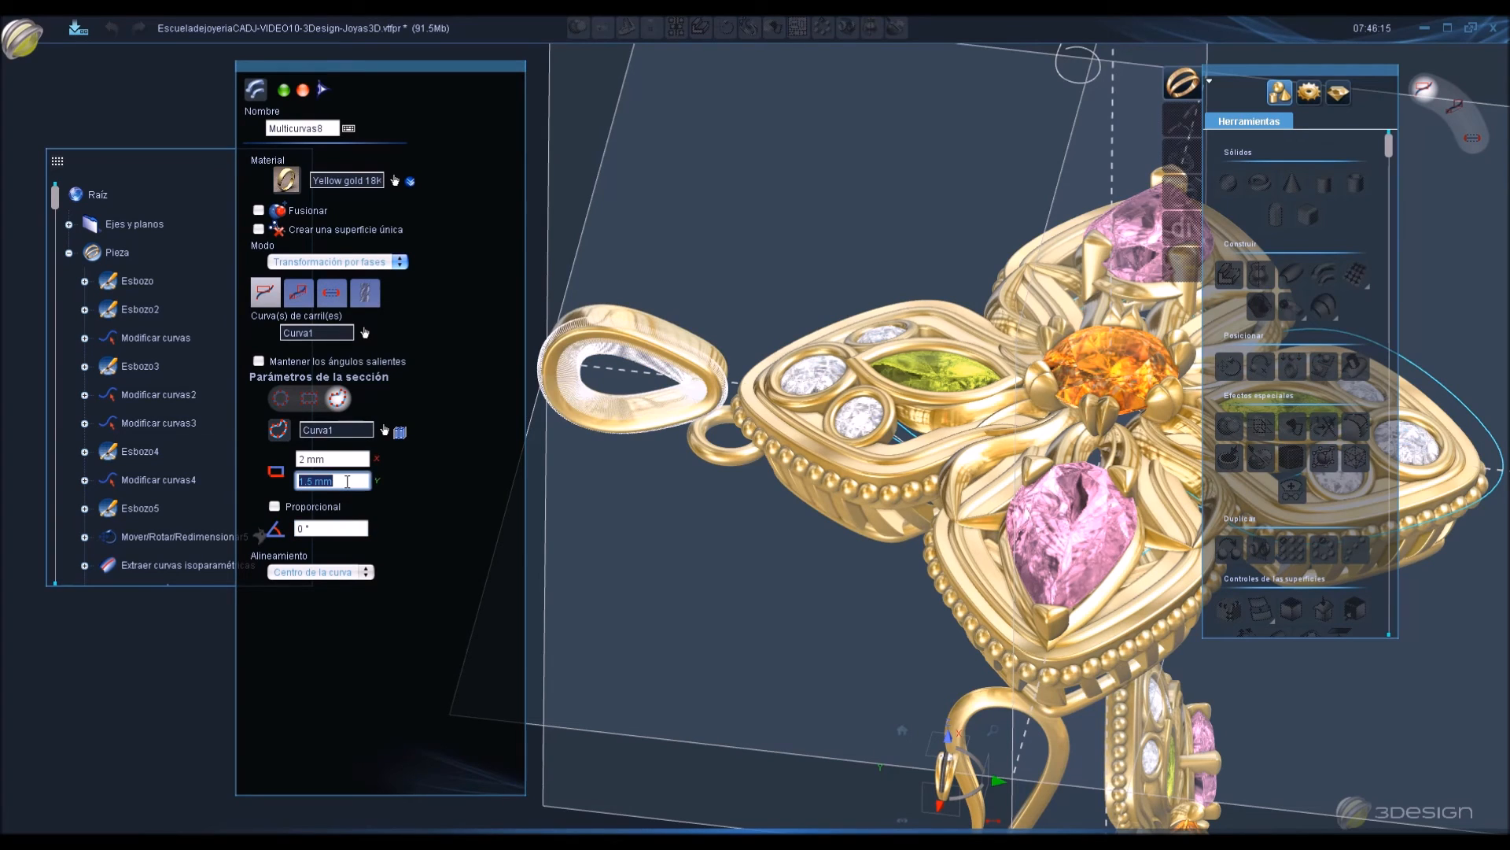
{"action": "key", "text": "Return"}
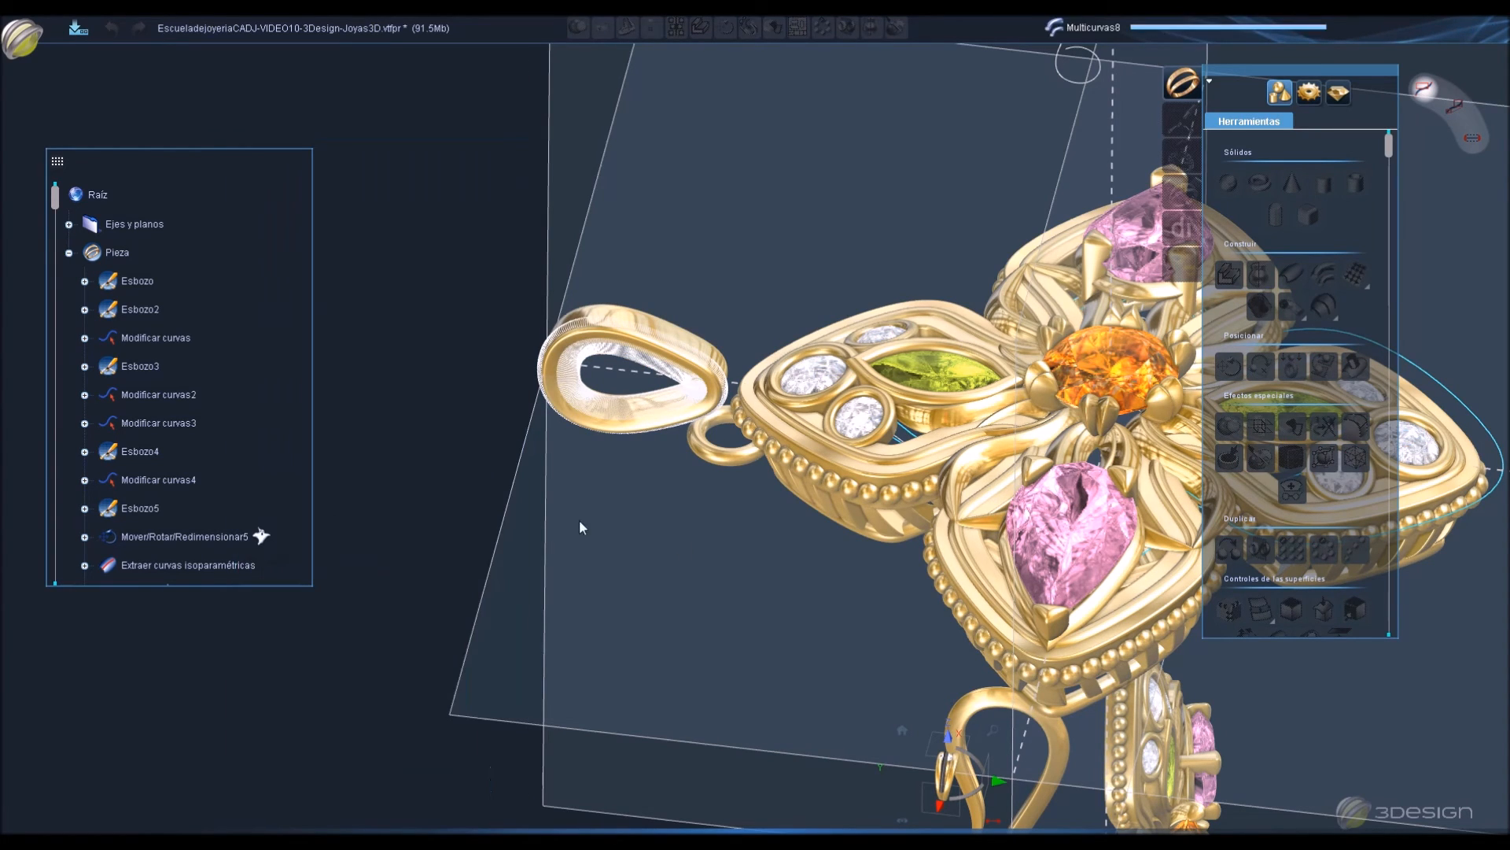
{"action": "double_click", "coordinate": [619, 333]}
{"action": "left_click", "coordinate": [354, 462]}
{"action": "type", "text": "2.5"}
{"action": "key", "text": "Return"}
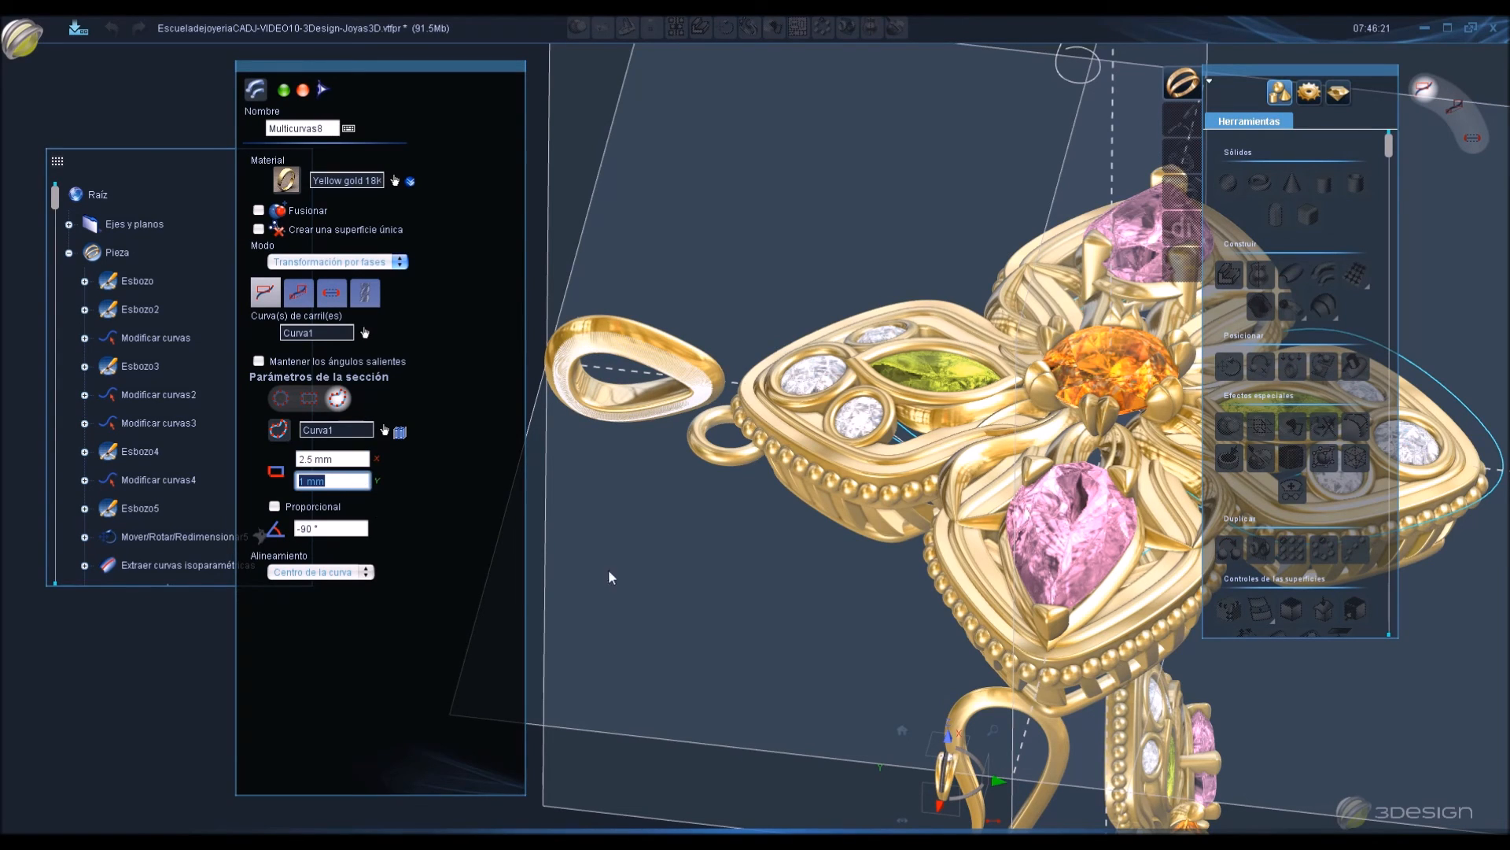
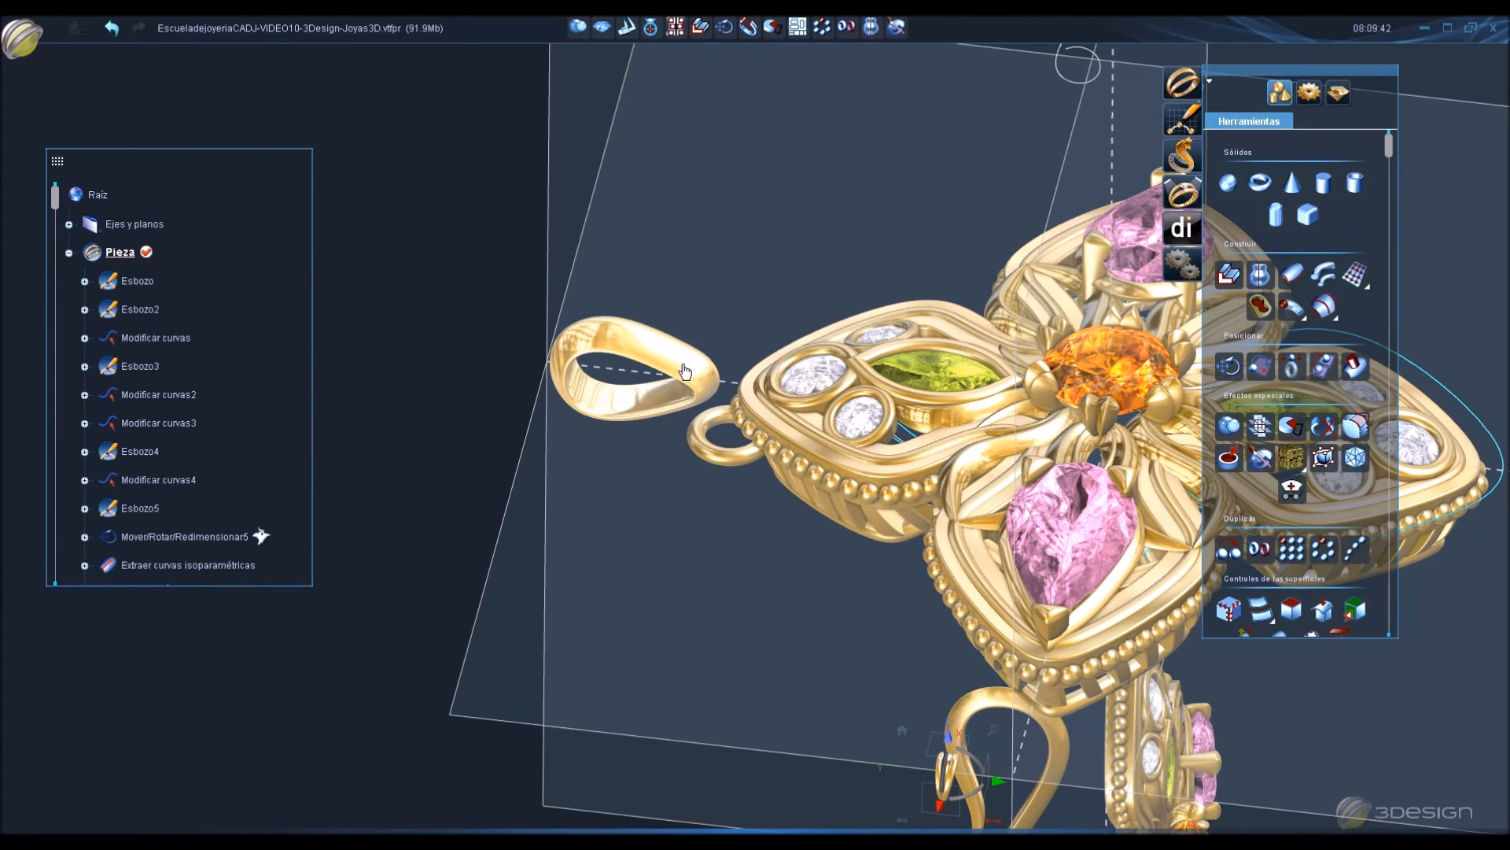
Taper the bail toward its tip in the frontal direction by setting the first scale to 50%.
{"action": "left_click", "coordinate": [685, 372]}
{"action": "scroll", "coordinate": [1348, 481], "scroll_direction": "down", "scroll_amount": 5}
{"action": "left_click", "coordinate": [1229, 414]}
{"action": "scroll", "coordinate": [708, 362], "scroll_direction": "up", "scroll_amount": 4}
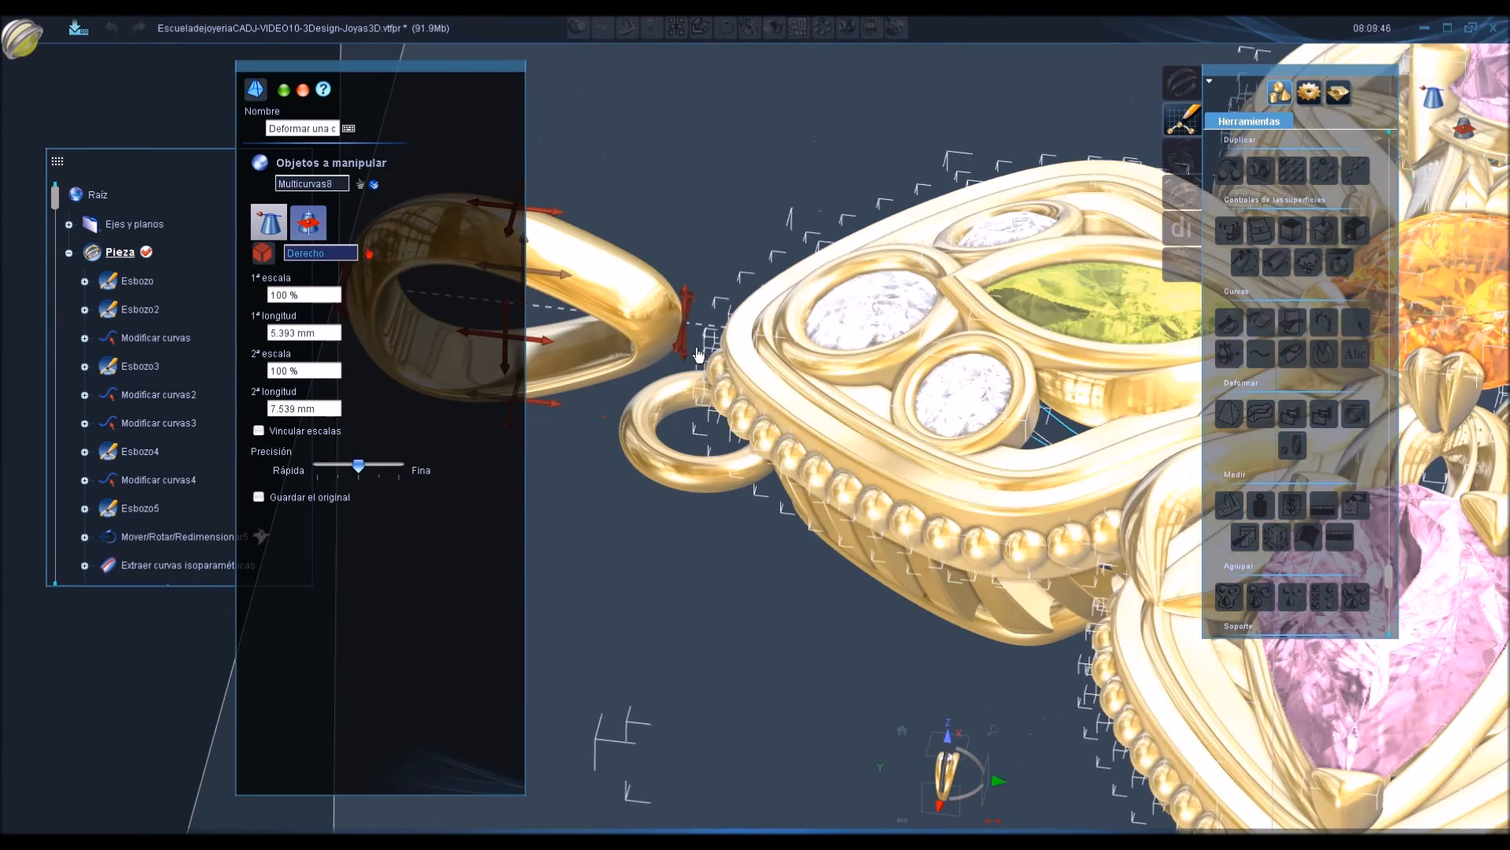
{"action": "left_click", "coordinate": [686, 353]}
{"action": "middle_click_drag", "start_coordinate": [710, 433], "coordinate": [627, 432]}
{"action": "scroll", "coordinate": [627, 432], "scroll_direction": "up", "scroll_amount": 4}
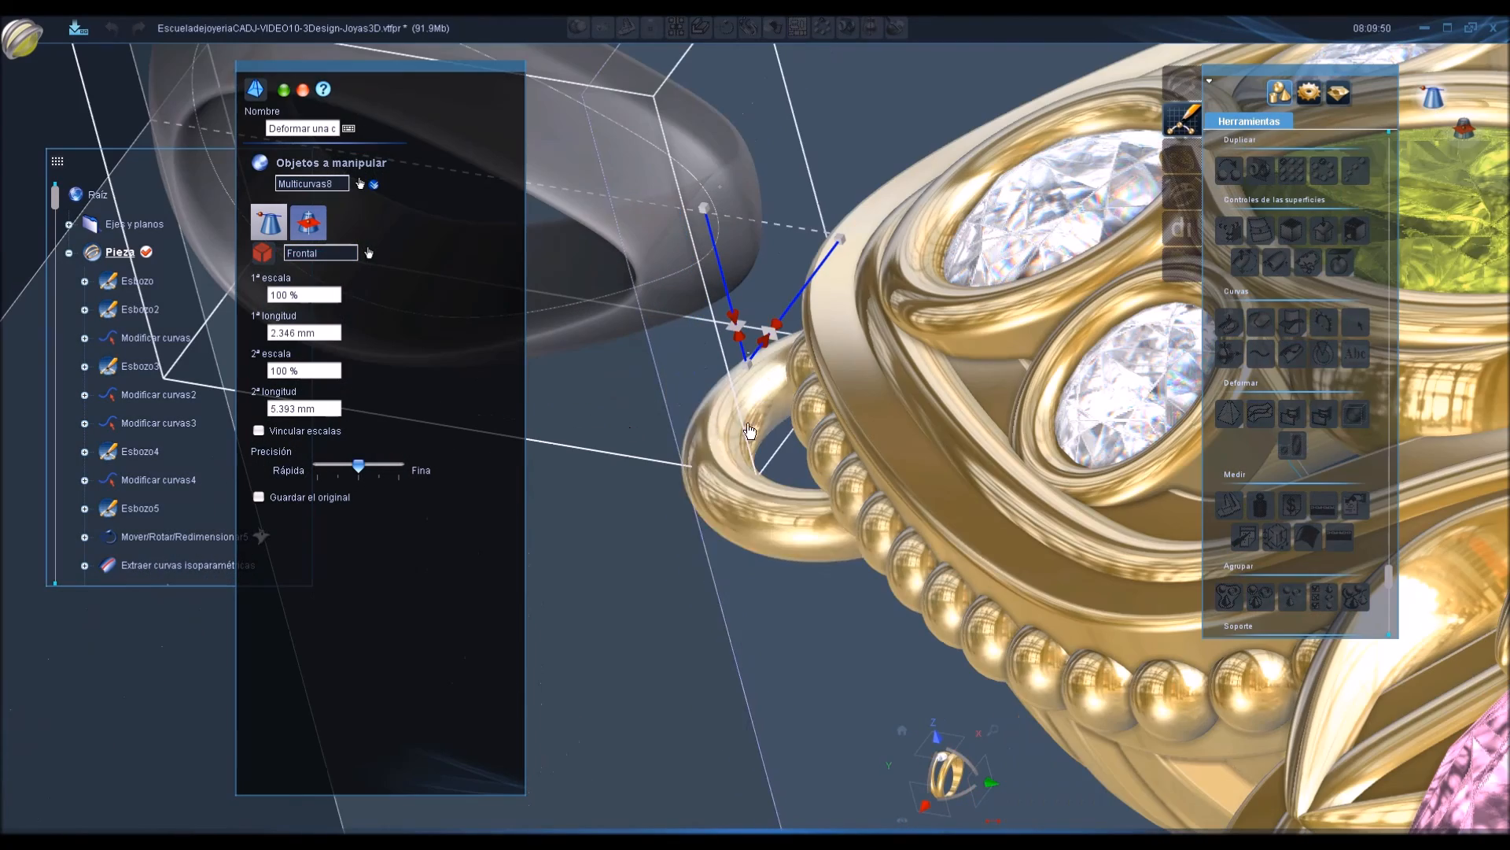
{"action": "left_click_drag", "start_coordinate": [775, 339], "coordinate": [760, 347]}
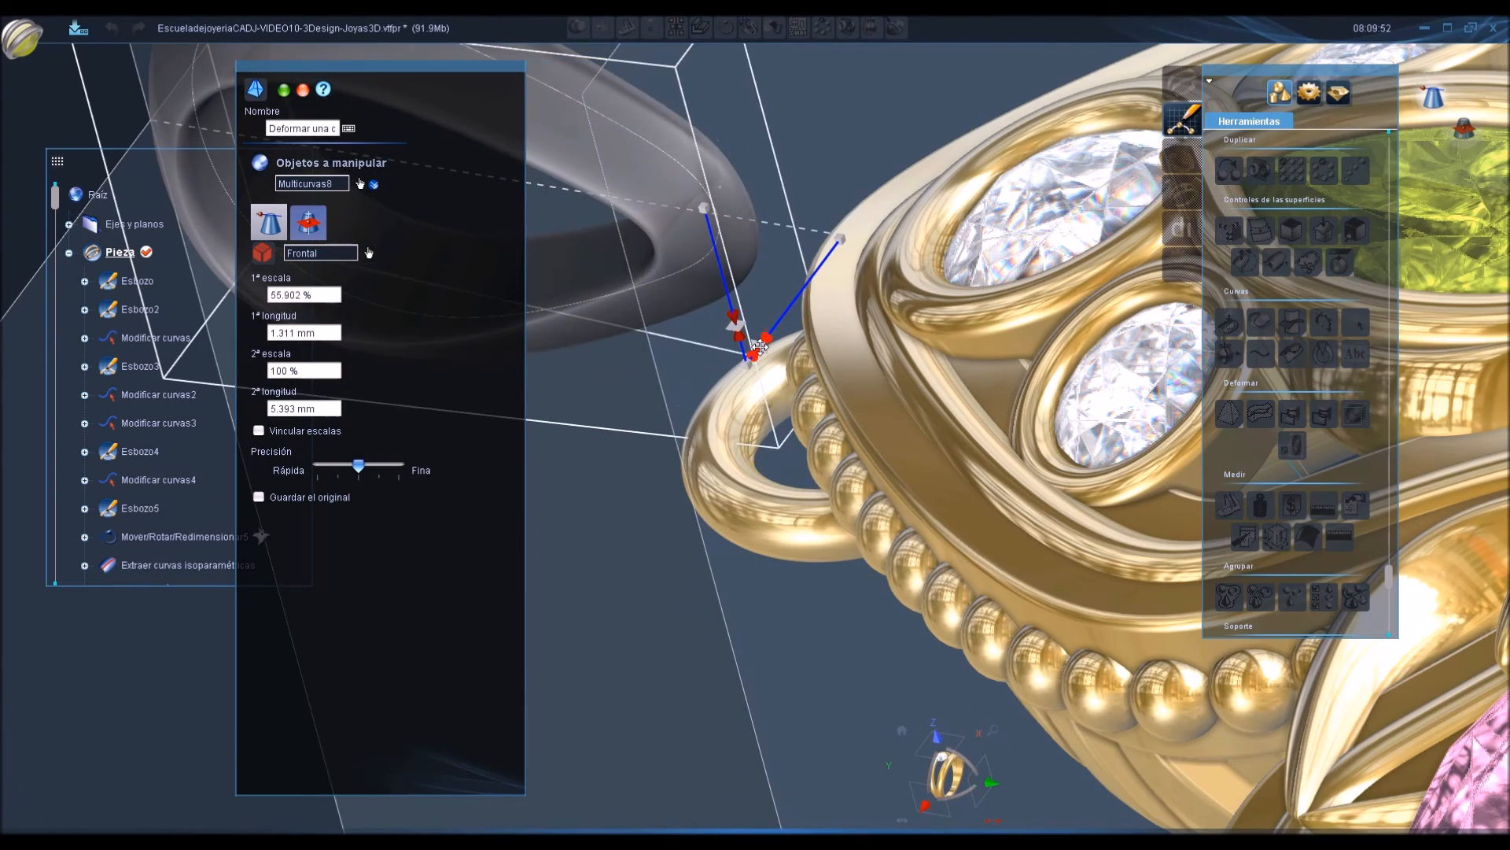
{"action": "type", "text": "50"}
{"action": "key", "text": "Return"}
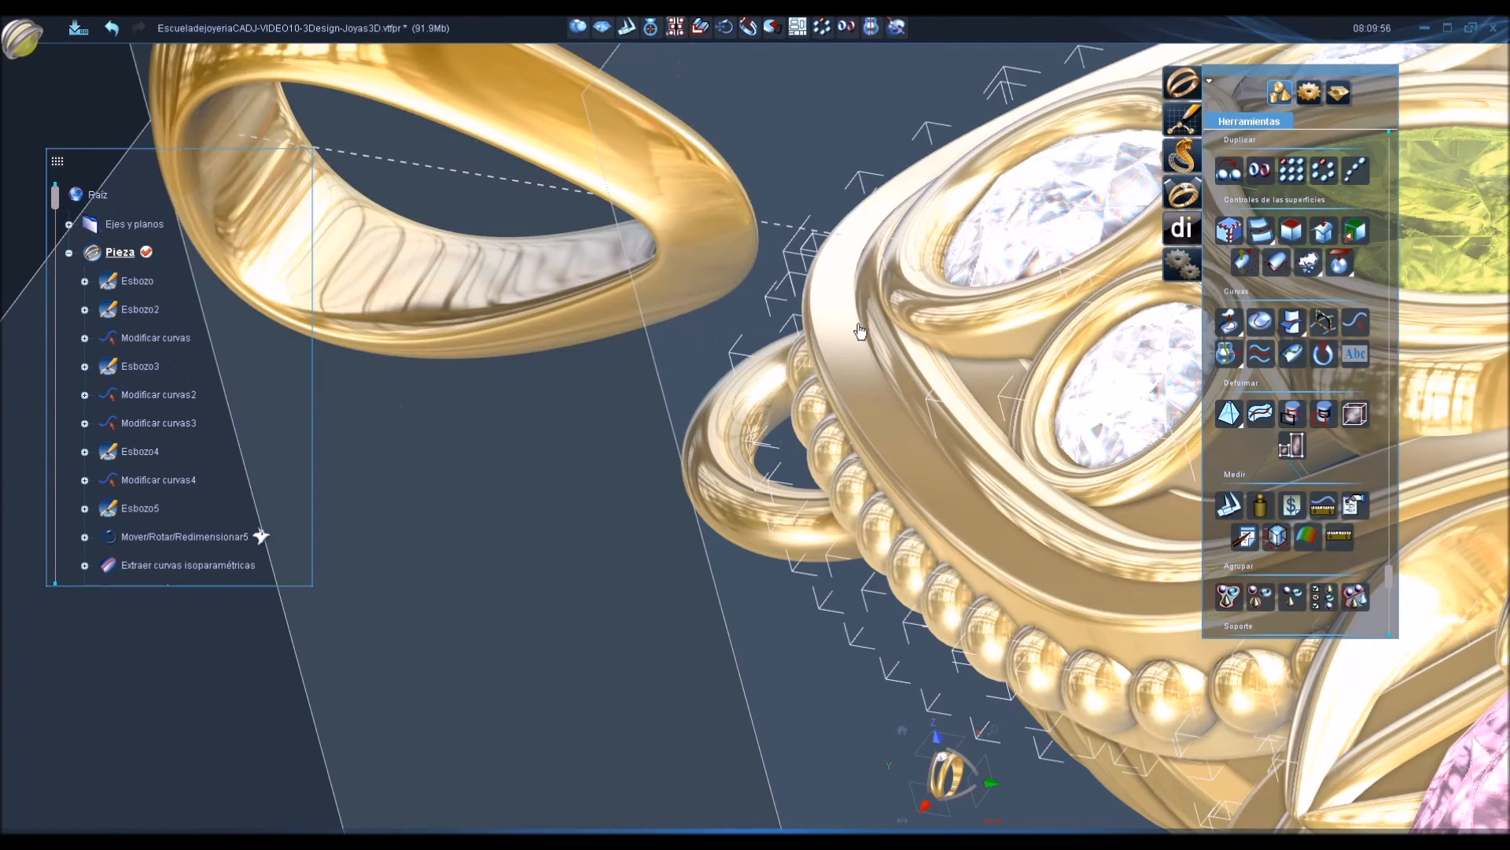
Start a move of the tapered bail that keeps the original, shift the copy about 0.83 mm in X, and scale it slightly.
{"action": "scroll", "coordinate": [860, 331], "scroll_direction": "down", "scroll_amount": 4}
{"action": "middle_click_drag", "start_coordinate": [961, 317], "coordinate": [953, 543]}
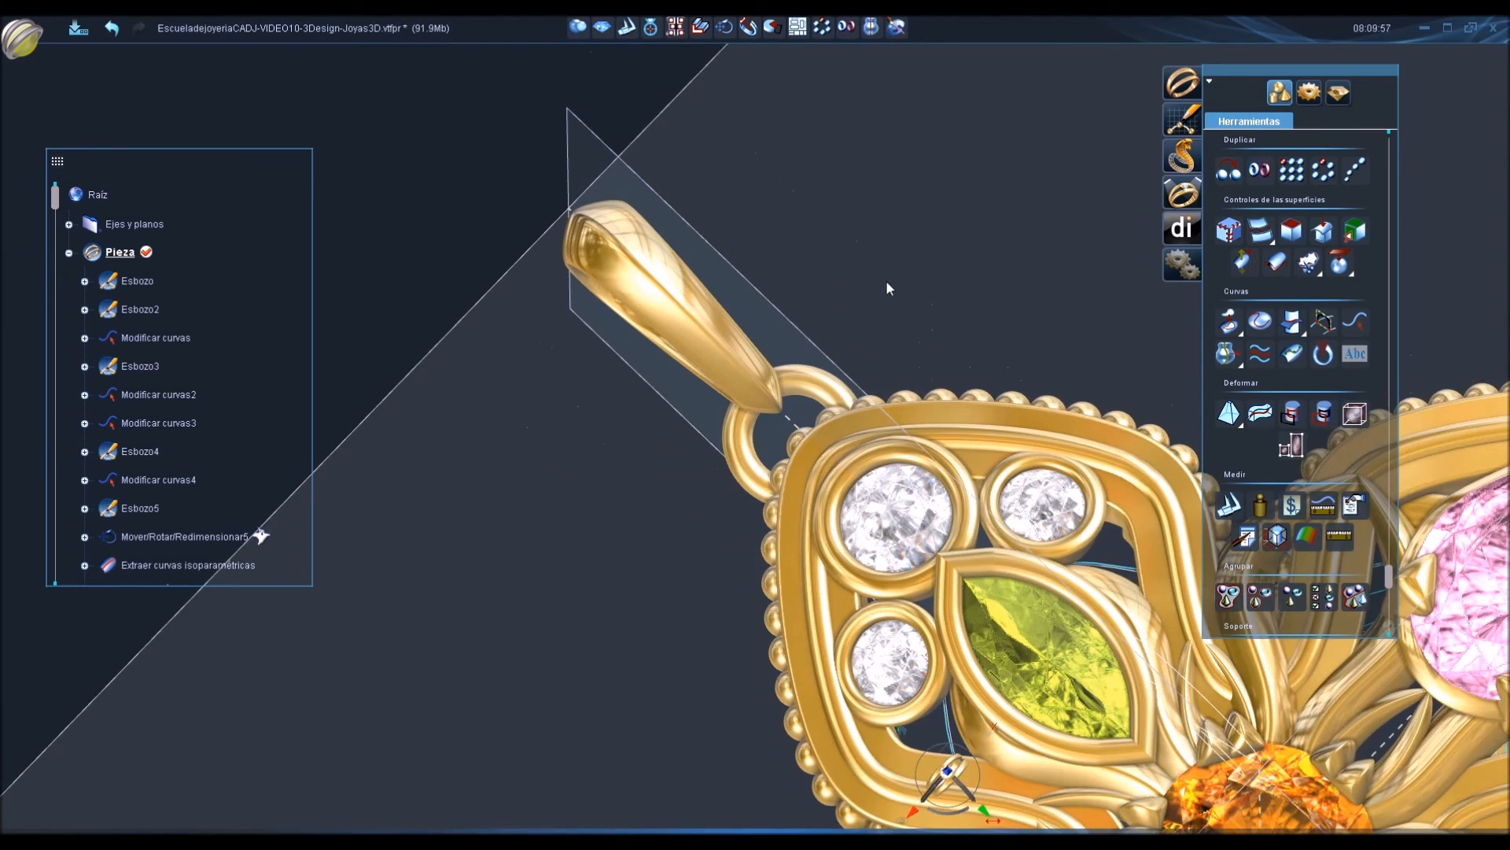
{"action": "middle_click_drag", "start_coordinate": [886, 280], "coordinate": [941, 261]}
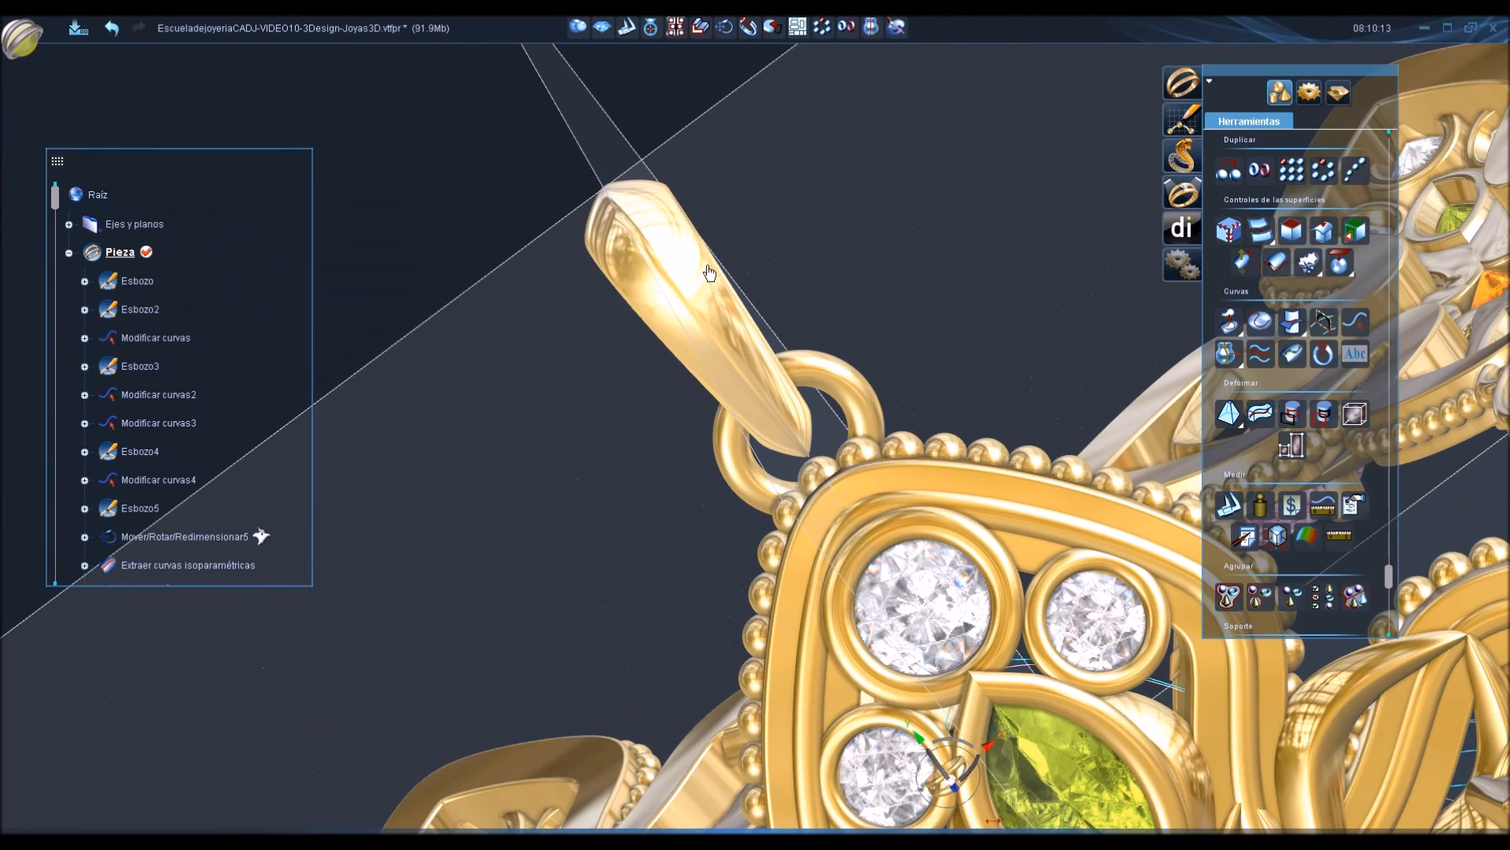
{"action": "left_click", "coordinate": [710, 273]}
{"action": "left_click", "coordinate": [725, 27]}
{"action": "left_click_drag", "start_coordinate": [713, 287], "coordinate": [796, 260]}
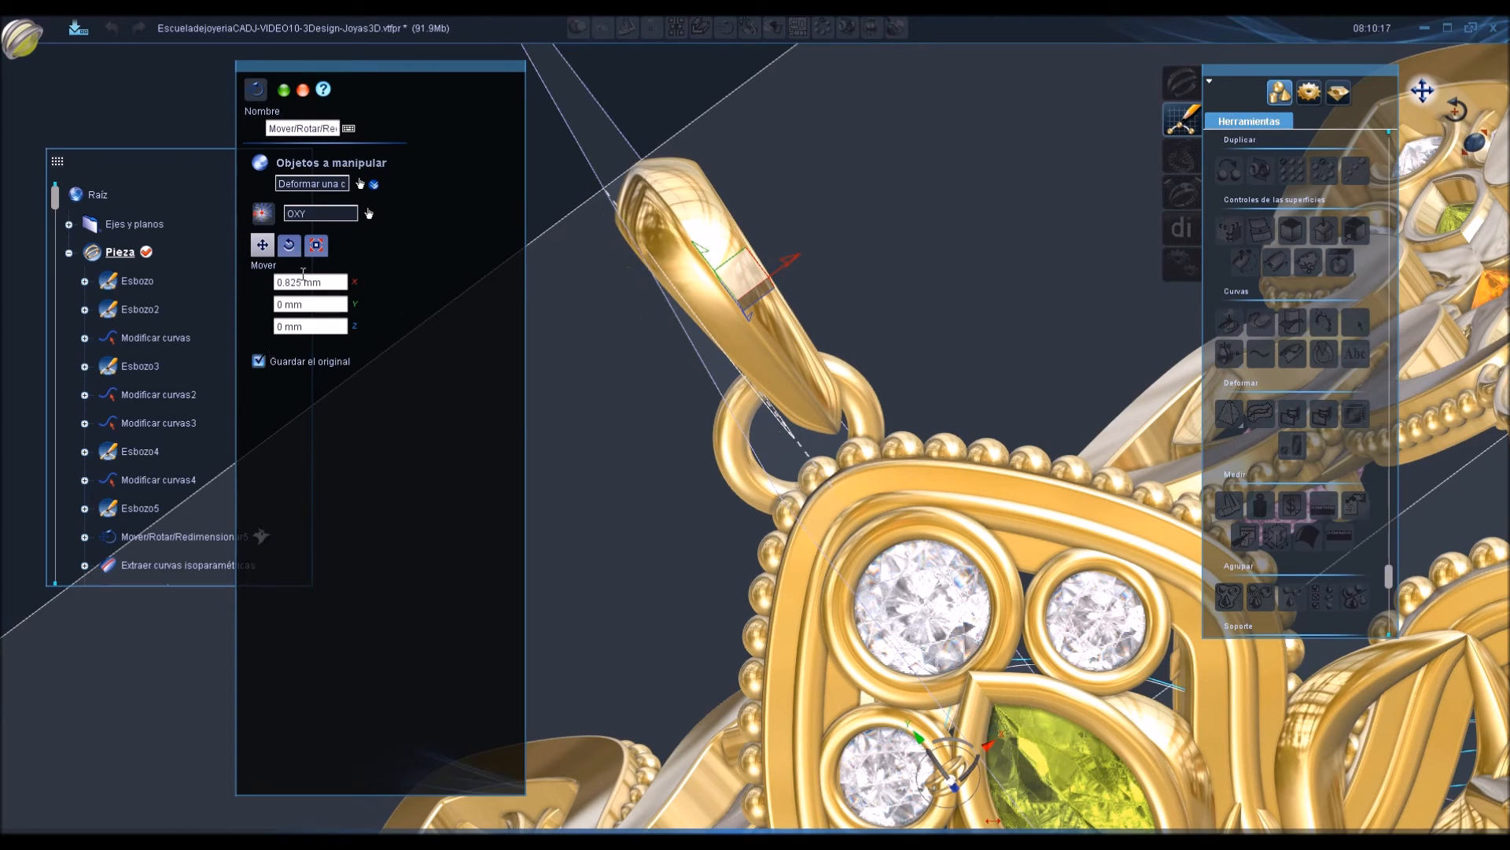
{"action": "left_click", "coordinate": [316, 245]}
{"action": "left_click_drag", "start_coordinate": [674, 128], "coordinate": [687, 127]}
Rotate the bail copy about 7.9° around the negative Z axis and apply the transformation.
{"action": "left_click", "coordinate": [289, 244]}
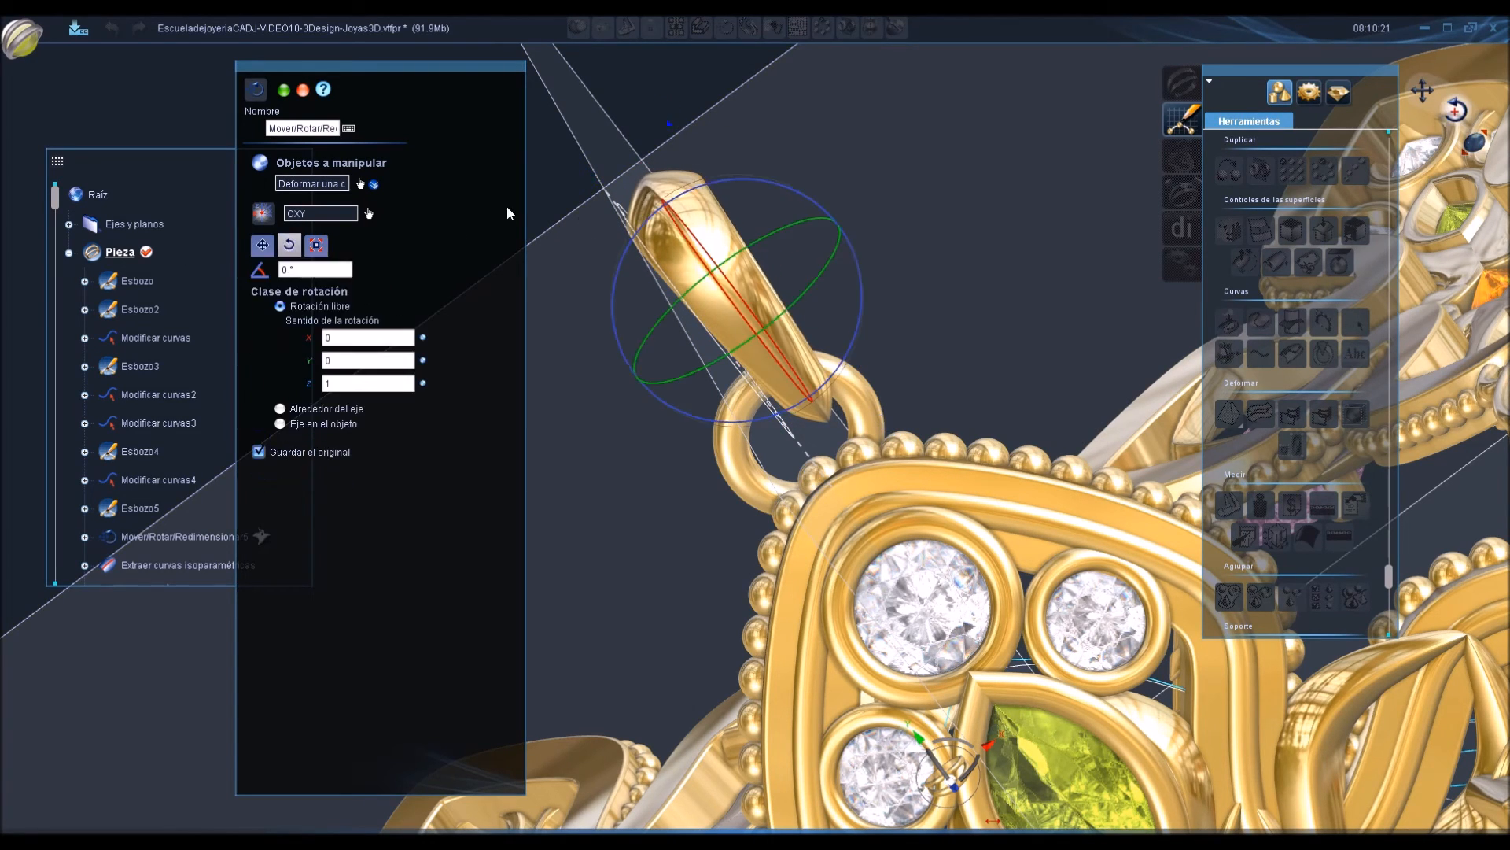
{"action": "left_click_drag", "start_coordinate": [631, 254], "coordinate": [641, 231]}
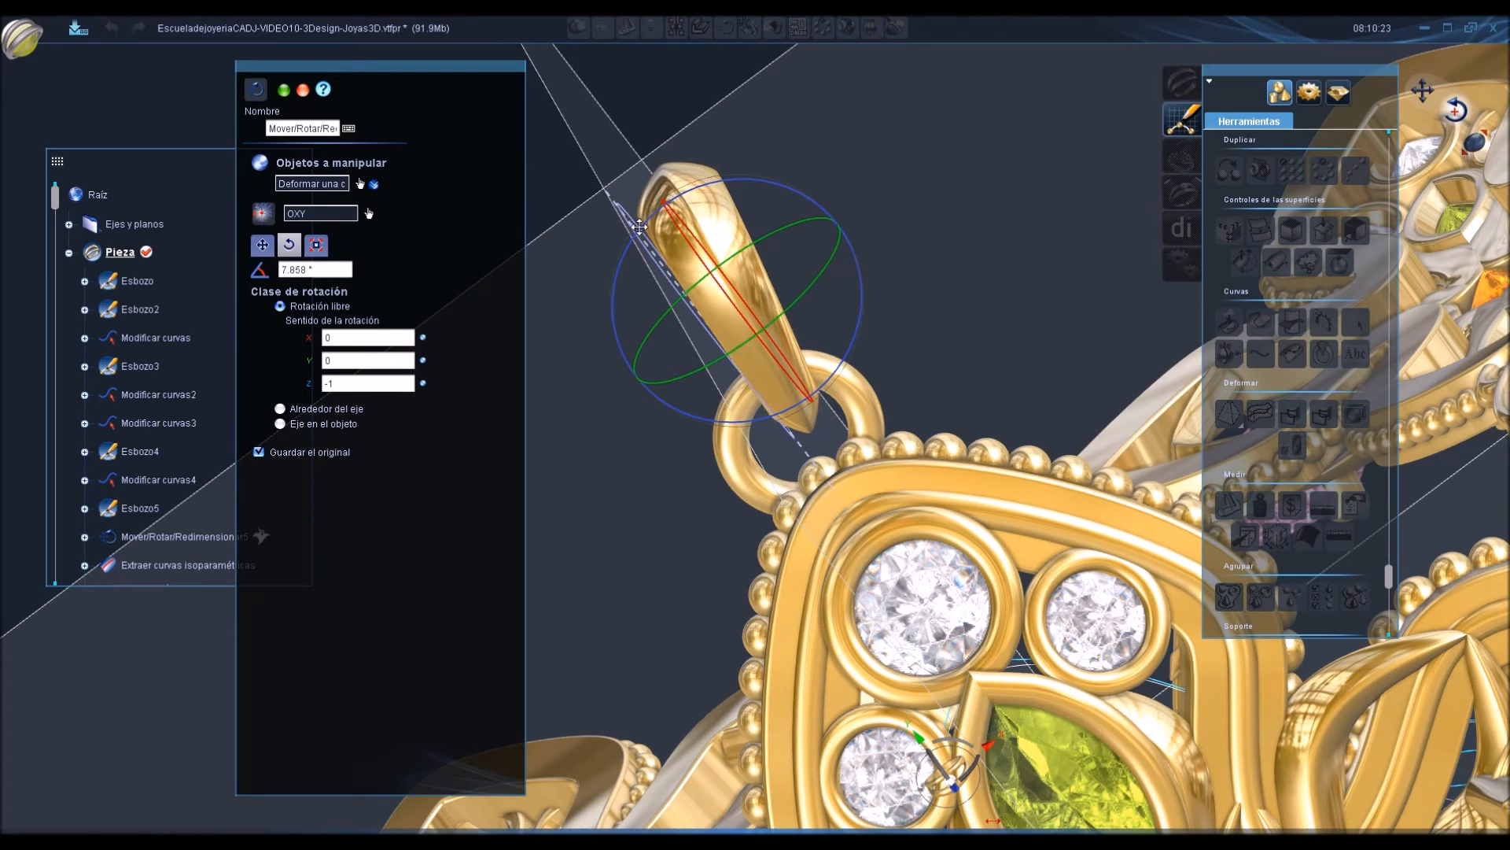
{"action": "key", "text": "Return"}
Reposition the bail copy to about 0.80 mm in X and -0.19 mm in Y, and mirror it across the OYZ plane.
{"action": "right_click_drag", "start_coordinate": [863, 287], "coordinate": [819, 286]}
{"action": "scroll", "coordinate": [818, 287], "scroll_direction": "up", "scroll_amount": 3}
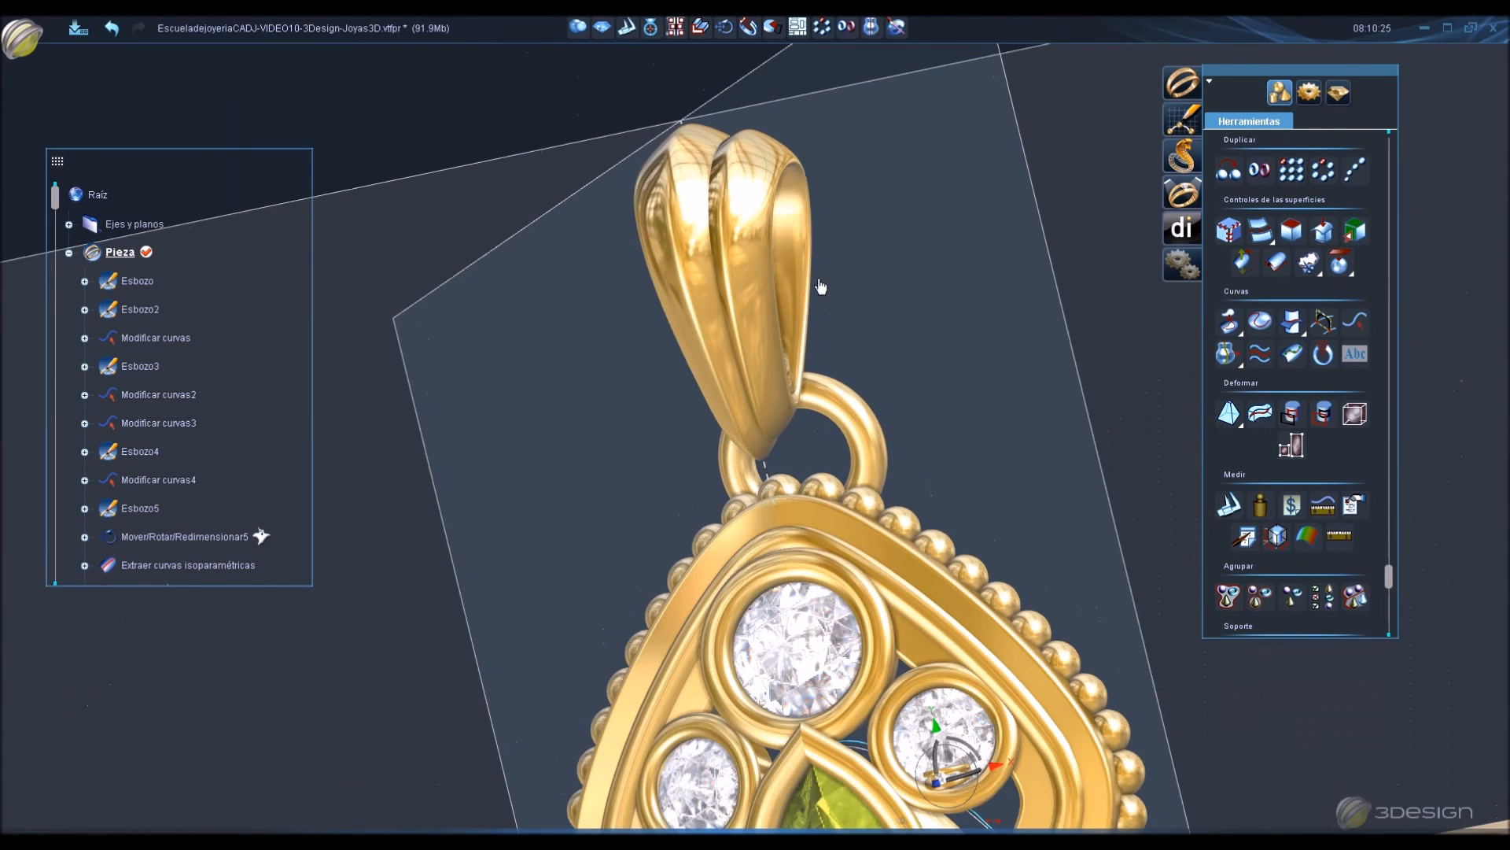
{"action": "scroll", "coordinate": [818, 285], "scroll_direction": "up", "scroll_amount": 2}
{"action": "double_click", "coordinate": [725, 283]}
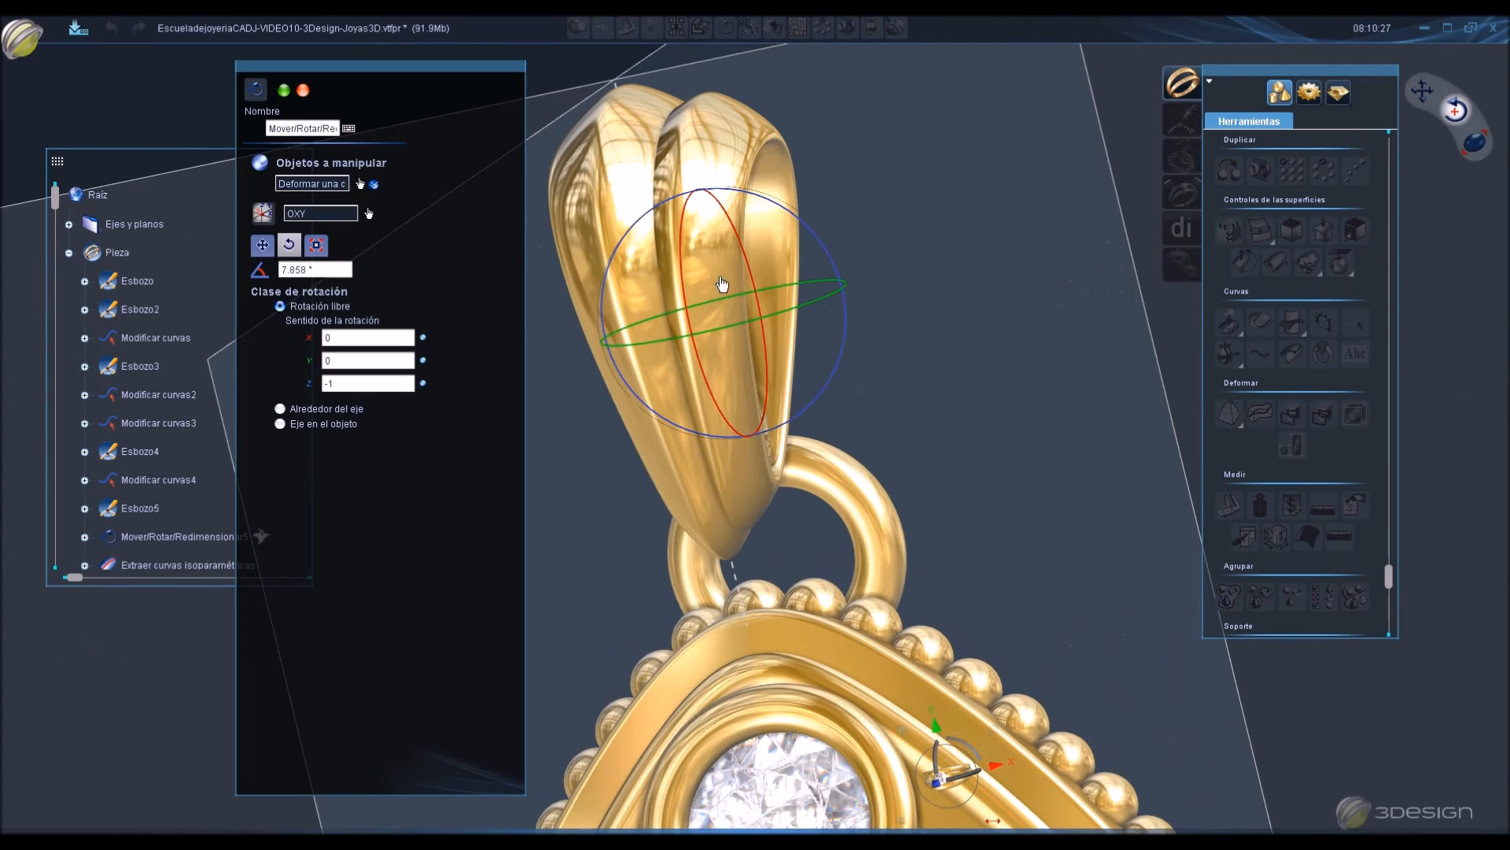
{"action": "left_click", "coordinate": [272, 246]}
{"action": "left_click_drag", "start_coordinate": [734, 294], "coordinate": [734, 297]}
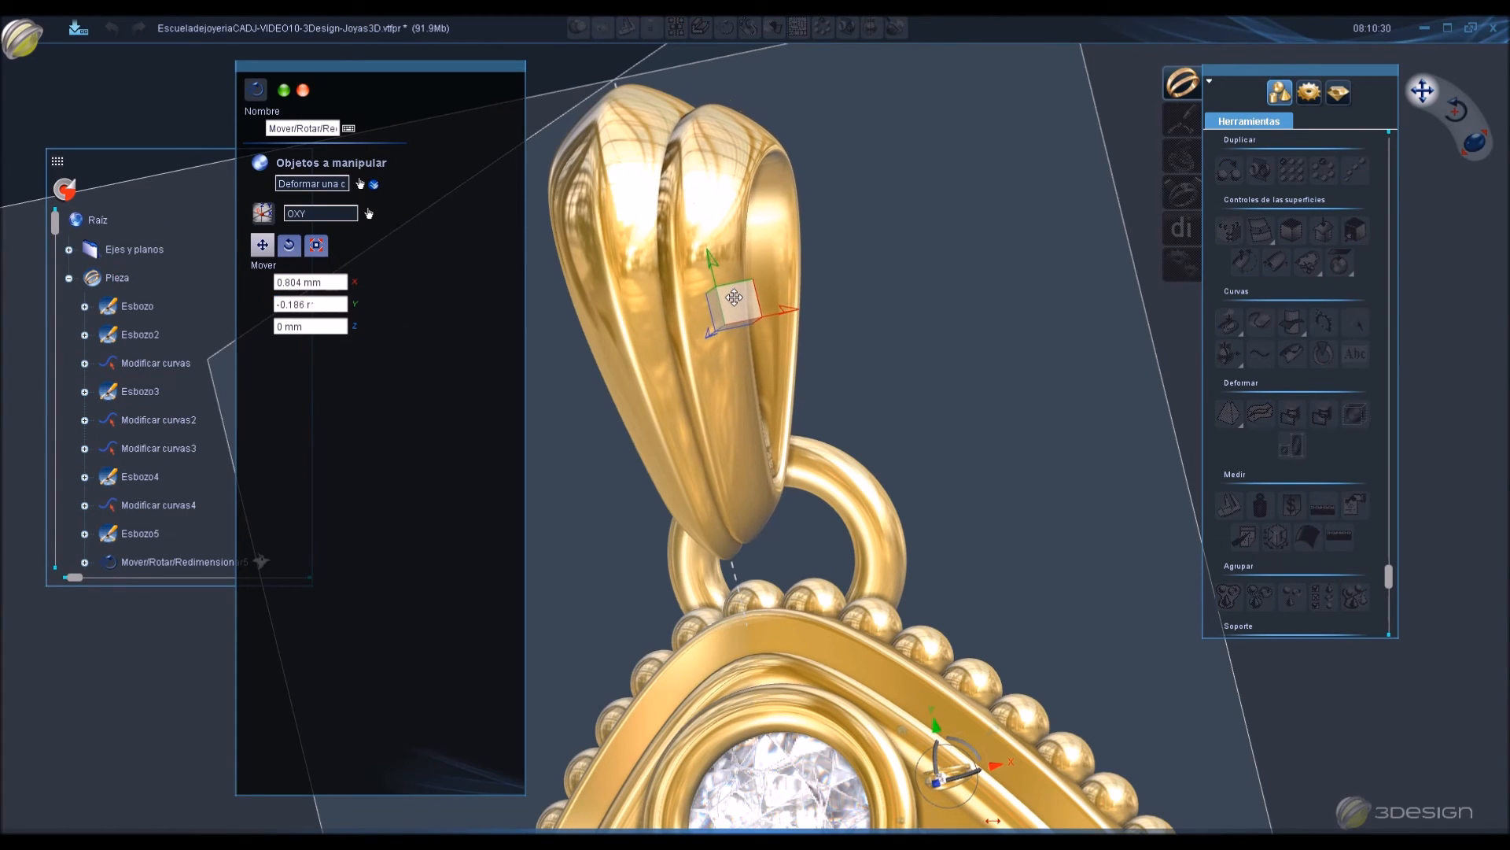
{"action": "right_click", "coordinate": [906, 370]}
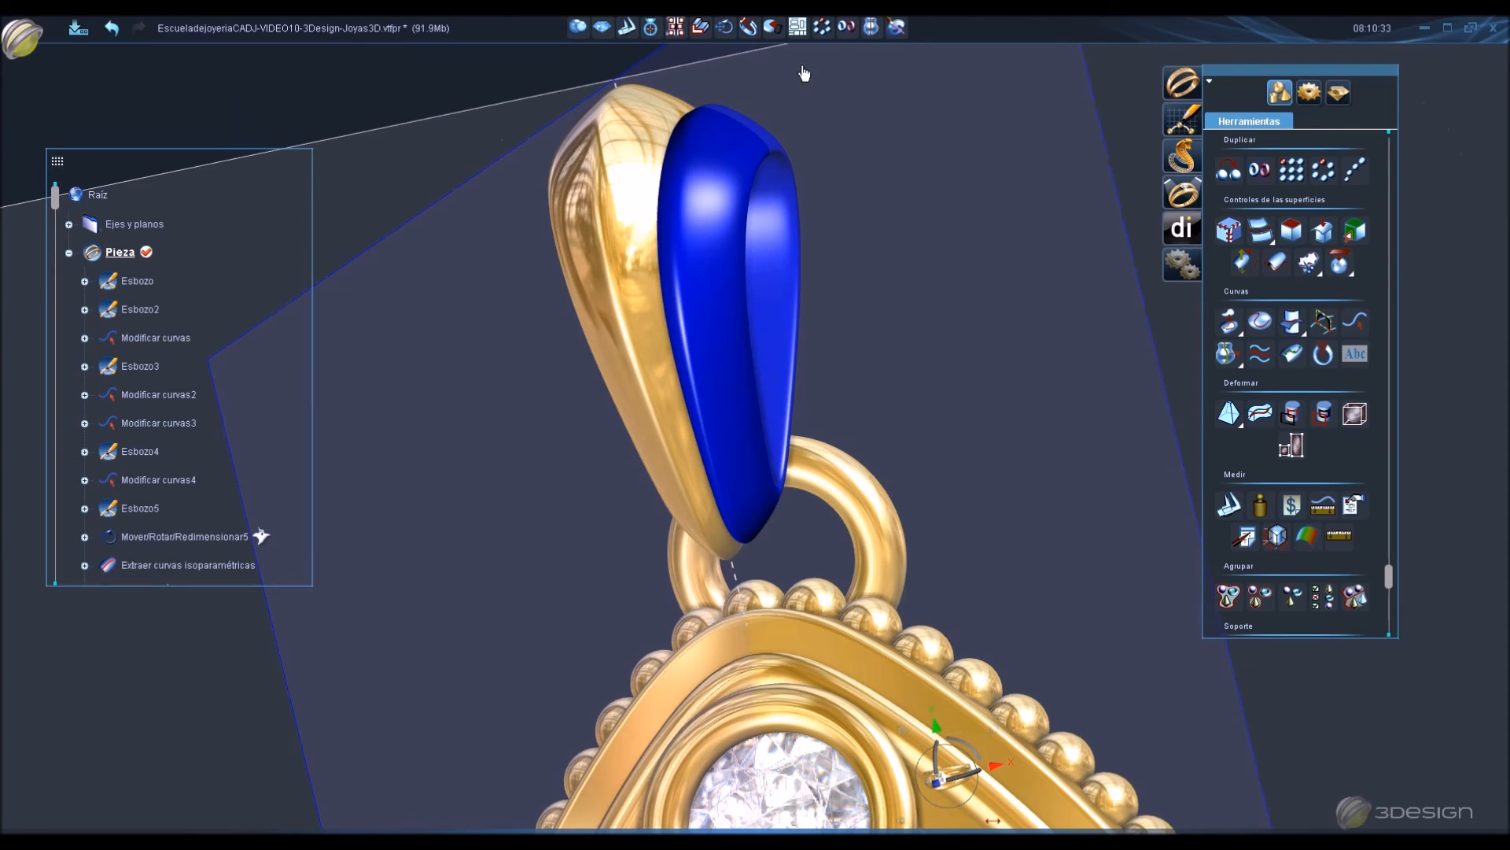
{"action": "left_click", "coordinate": [847, 27]}
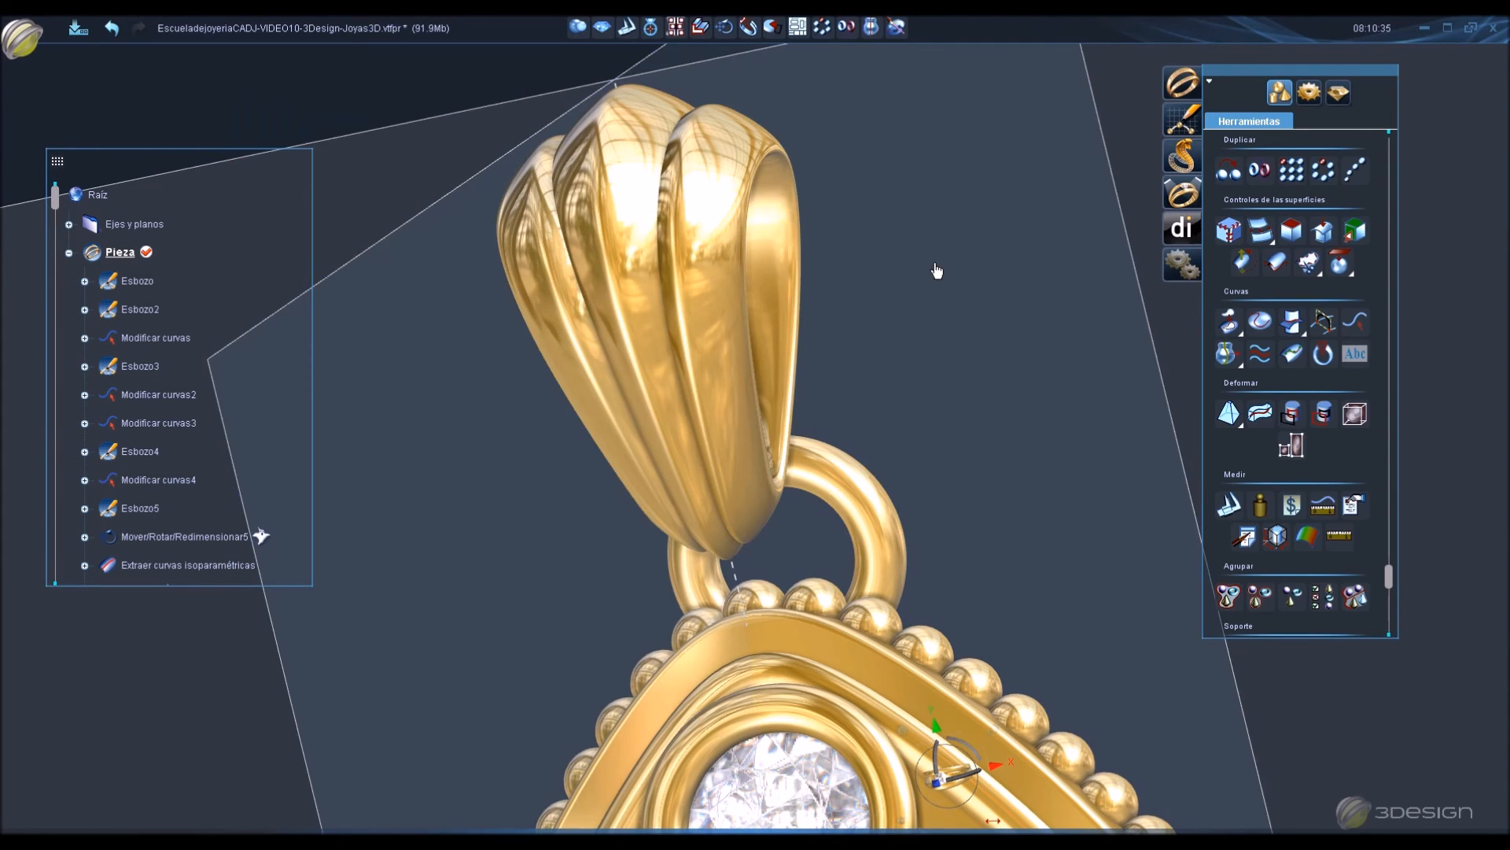
Select all three bail pieces and move them together toward the torus so that the bail's tip links through the ring.
{"action": "scroll", "coordinate": [936, 270], "scroll_direction": "down", "scroll_amount": 3}
{"action": "right_click_drag", "start_coordinate": [788, 578], "coordinate": [706, 584]}
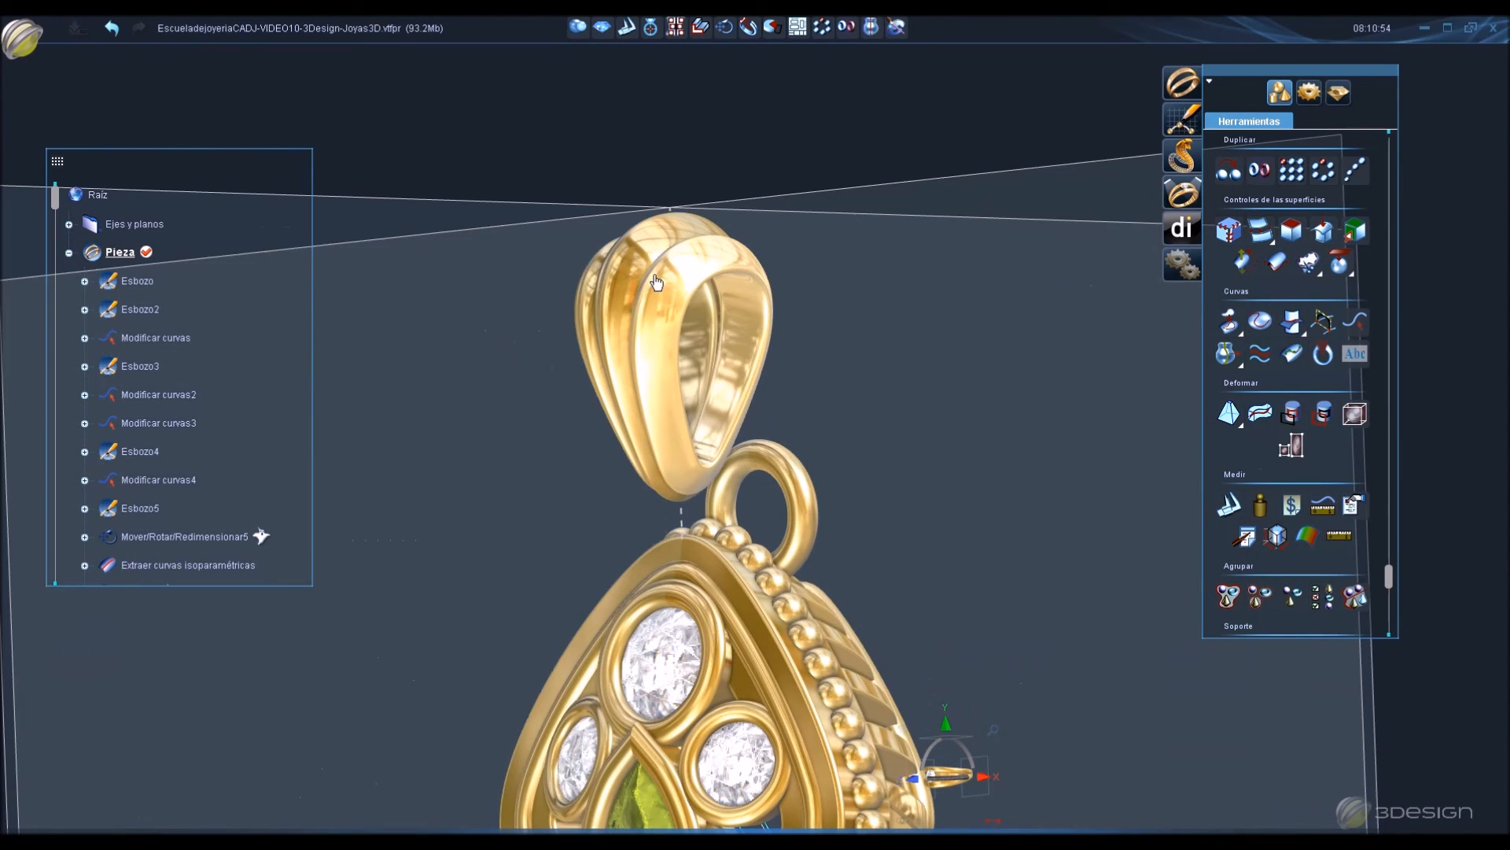
{"action": "left_click", "coordinate": [627, 273]}
{"action": "left_click", "coordinate": [580, 284], "text": "ctrl"}
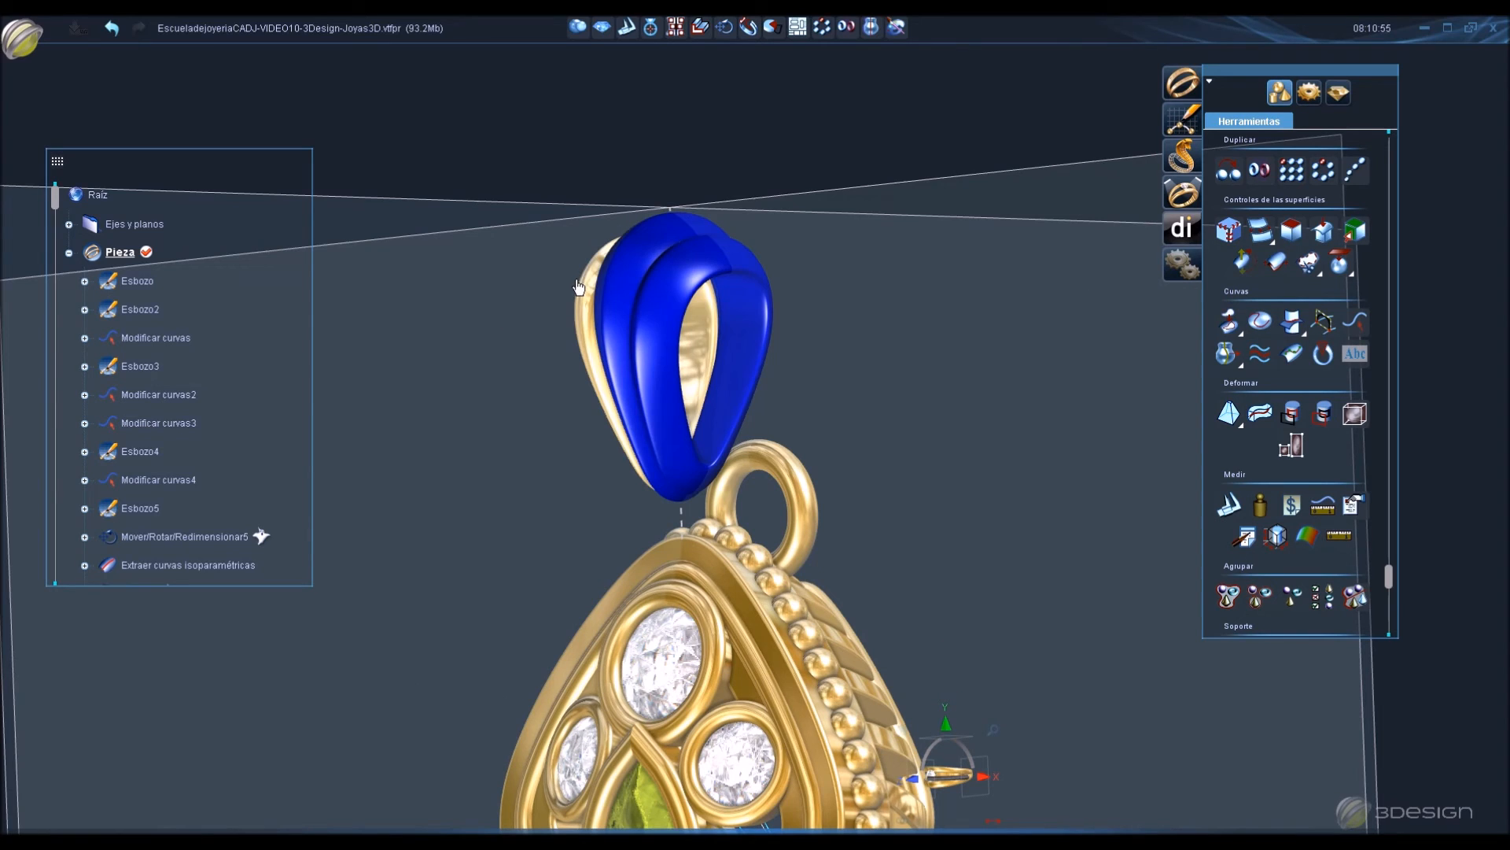
{"action": "left_click", "coordinate": [579, 286], "text": "ctrl"}
{"action": "left_click", "coordinate": [724, 27]}
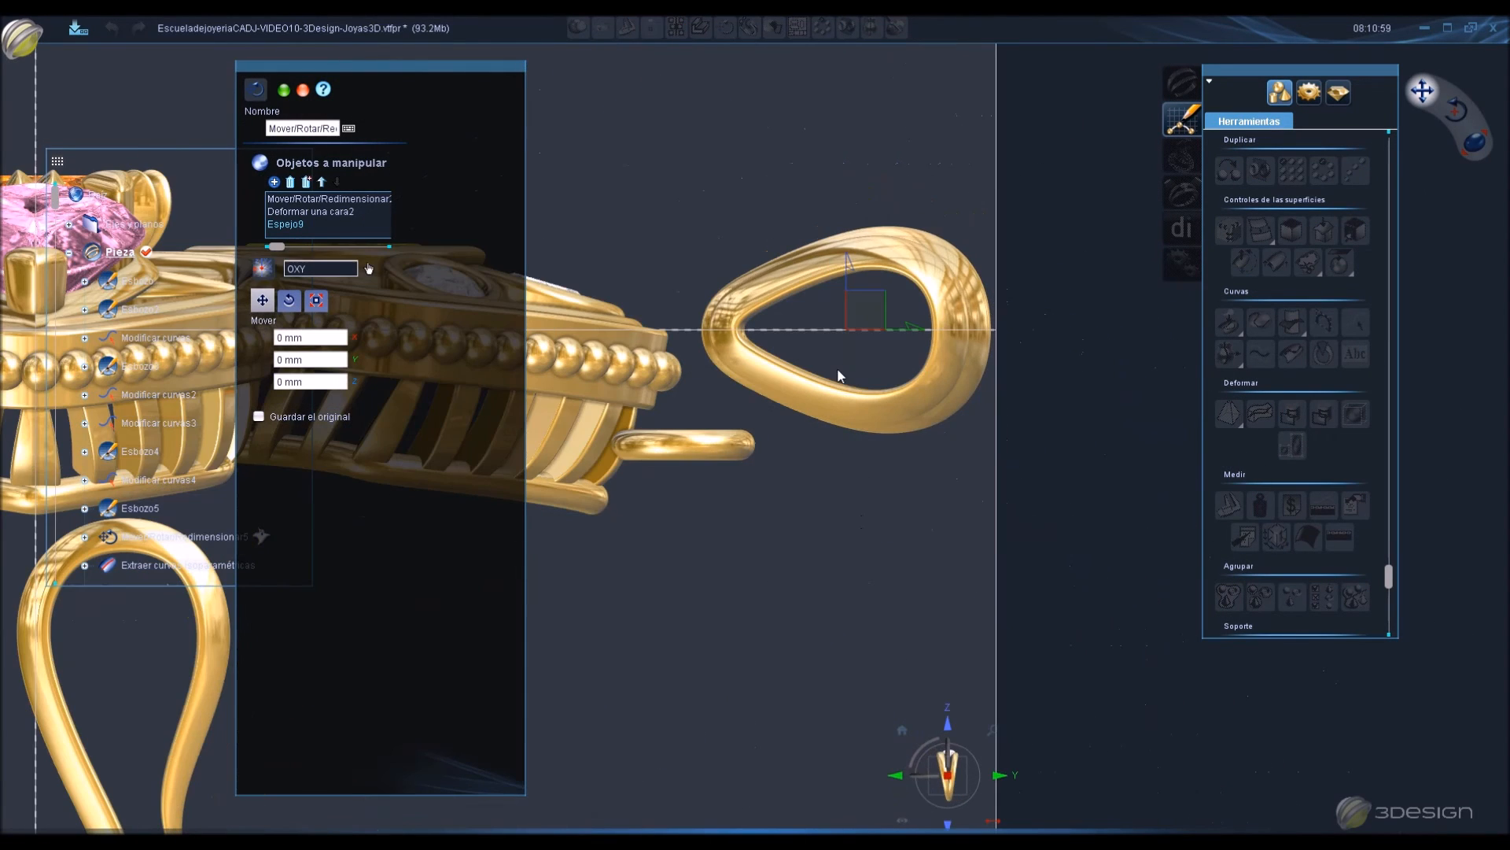
{"action": "left_click_drag", "start_coordinate": [862, 310], "coordinate": [840, 411]}
{"action": "key", "text": "Return"}
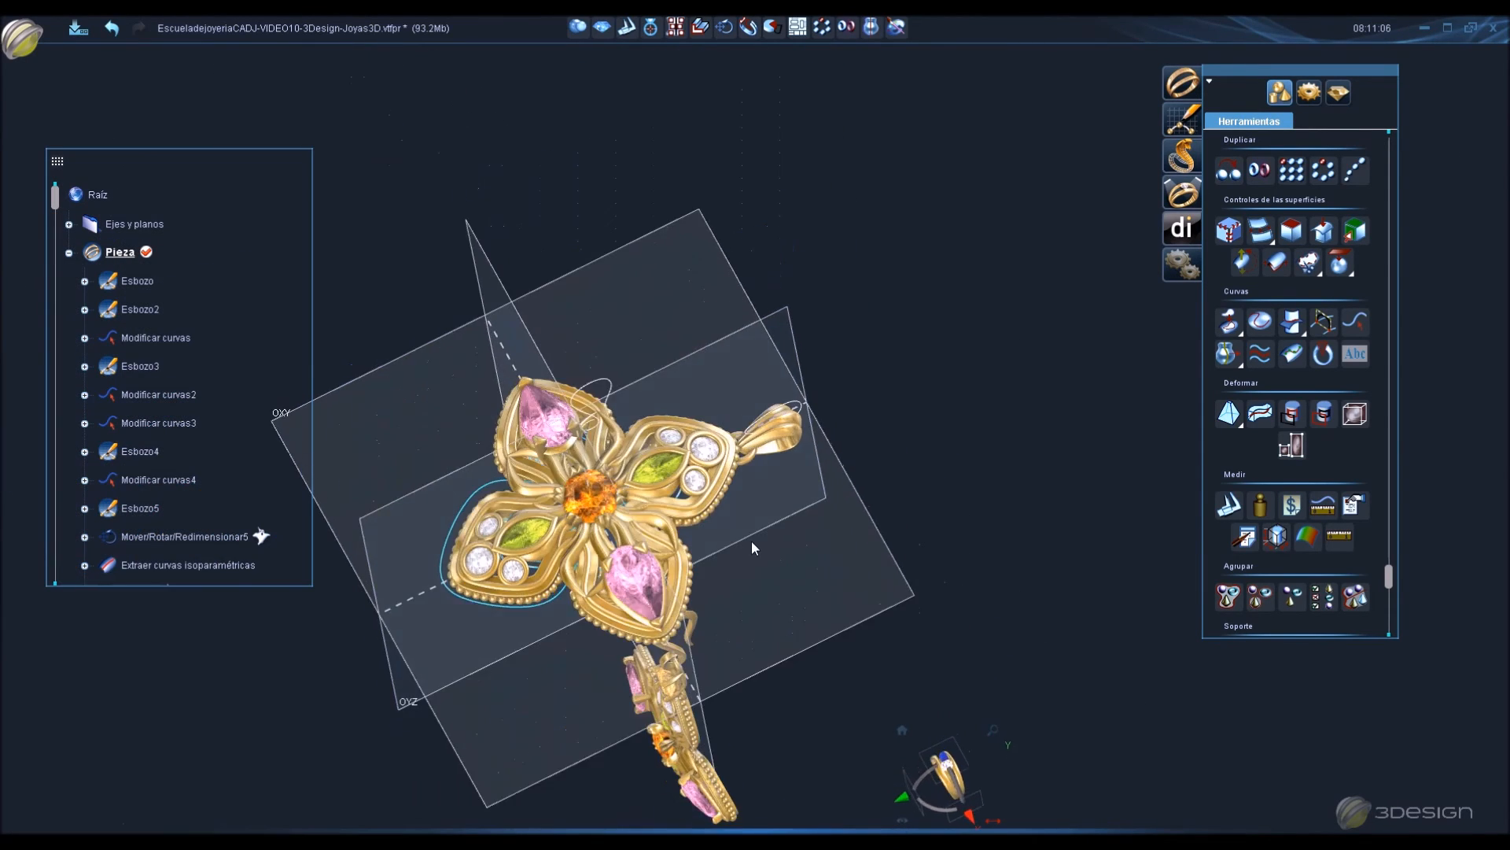
Import the Bust2 model from the Presentation category of the symbols library.
{"action": "right_click_drag", "start_coordinate": [948, 443], "coordinate": [900, 340]}
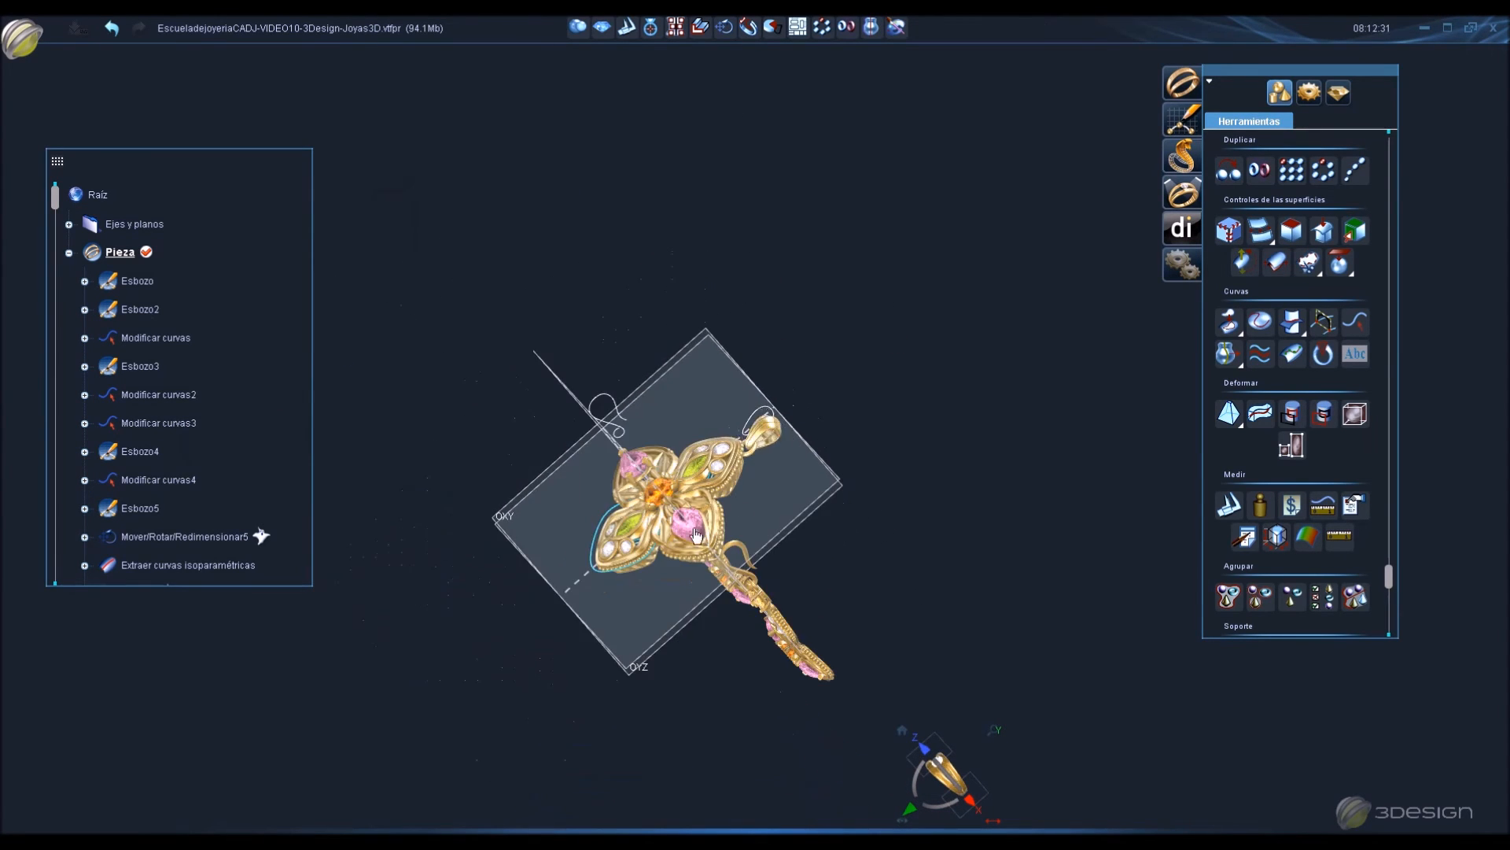
{"action": "right_click_drag", "start_coordinate": [606, 472], "coordinate": [669, 550]}
{"action": "left_click_drag", "start_coordinate": [804, 827], "coordinate": [826, 403]}
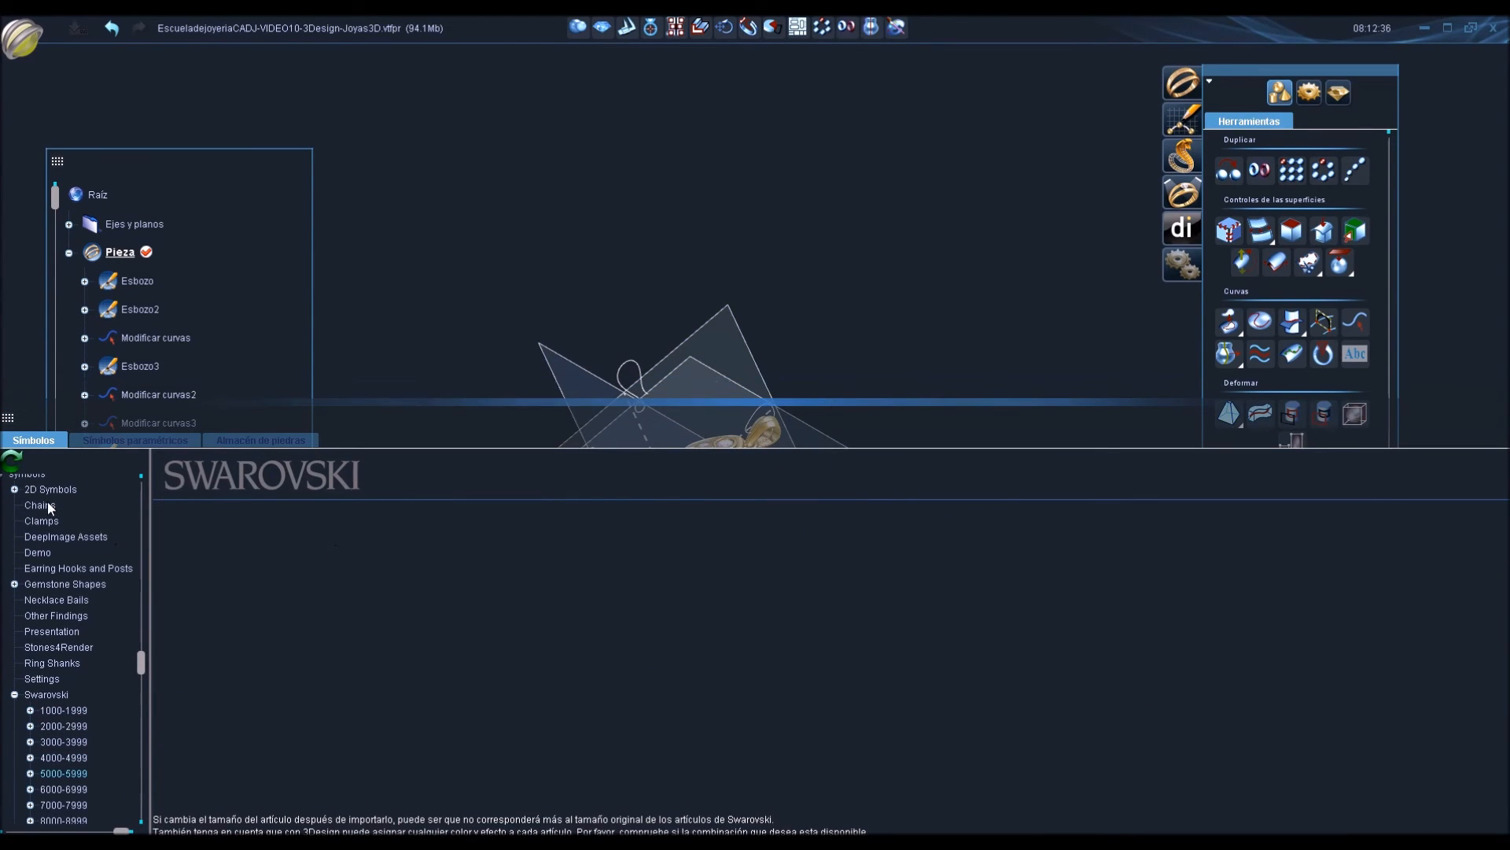
{"action": "left_click", "coordinate": [46, 598]}
{"action": "left_click", "coordinate": [47, 613]}
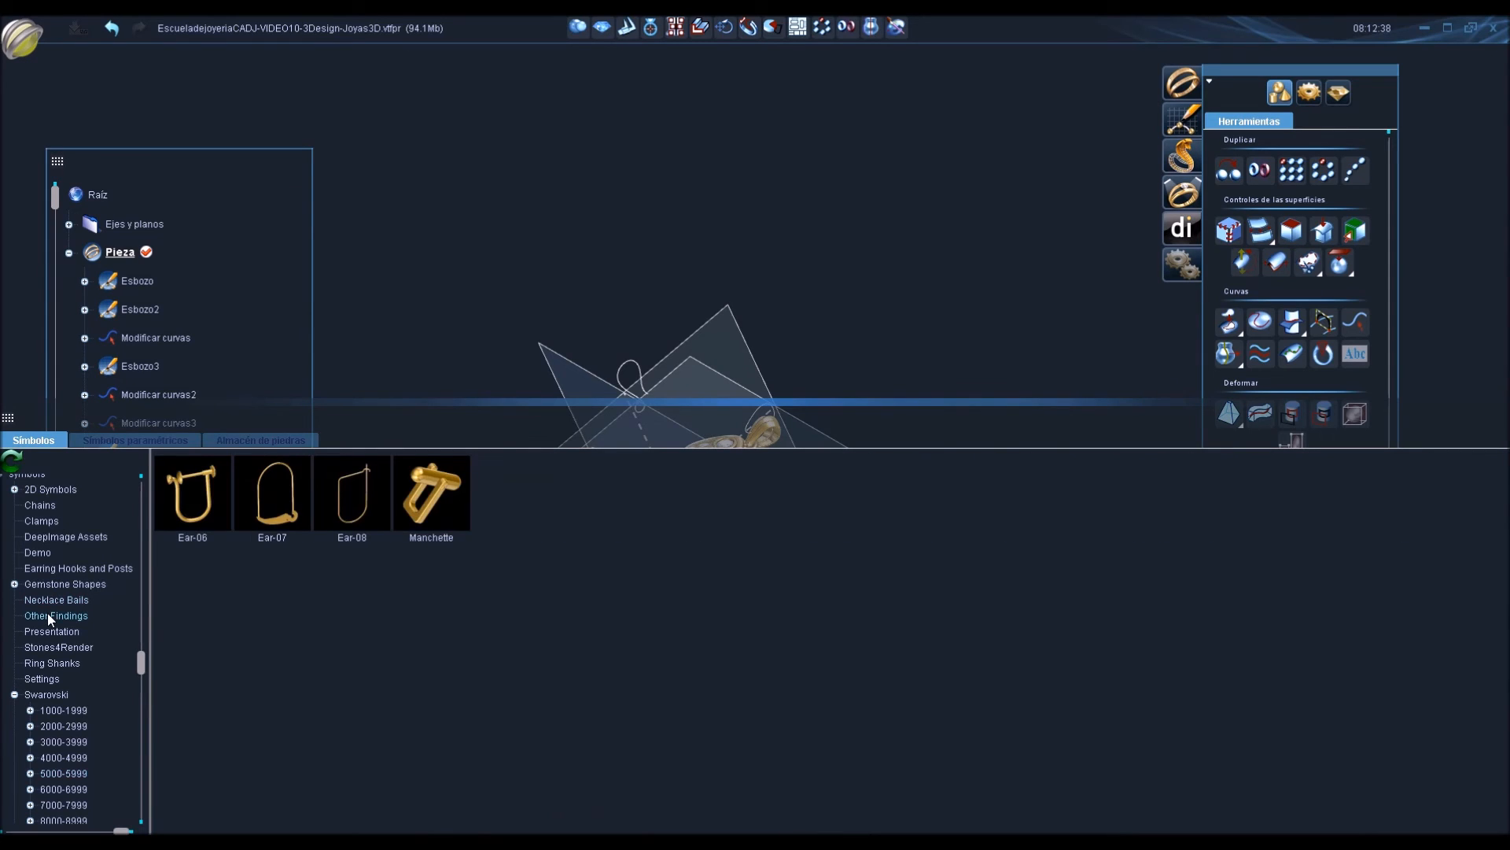
{"action": "left_click", "coordinate": [49, 631]}
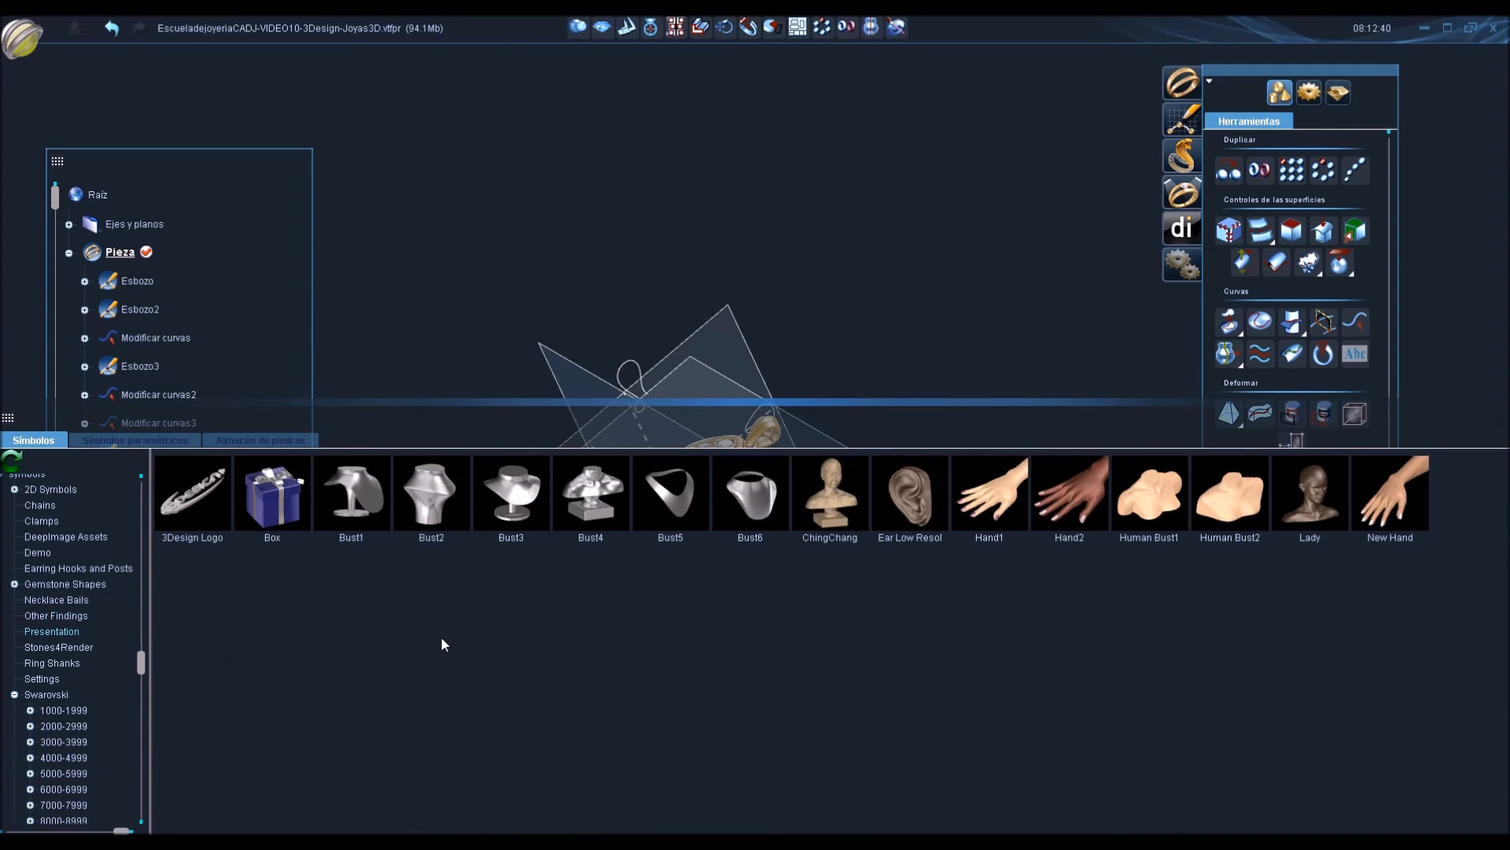
{"action": "double_click", "coordinate": [429, 499]}
{"action": "scroll", "coordinate": [722, 353], "scroll_direction": "down", "scroll_amount": 3}
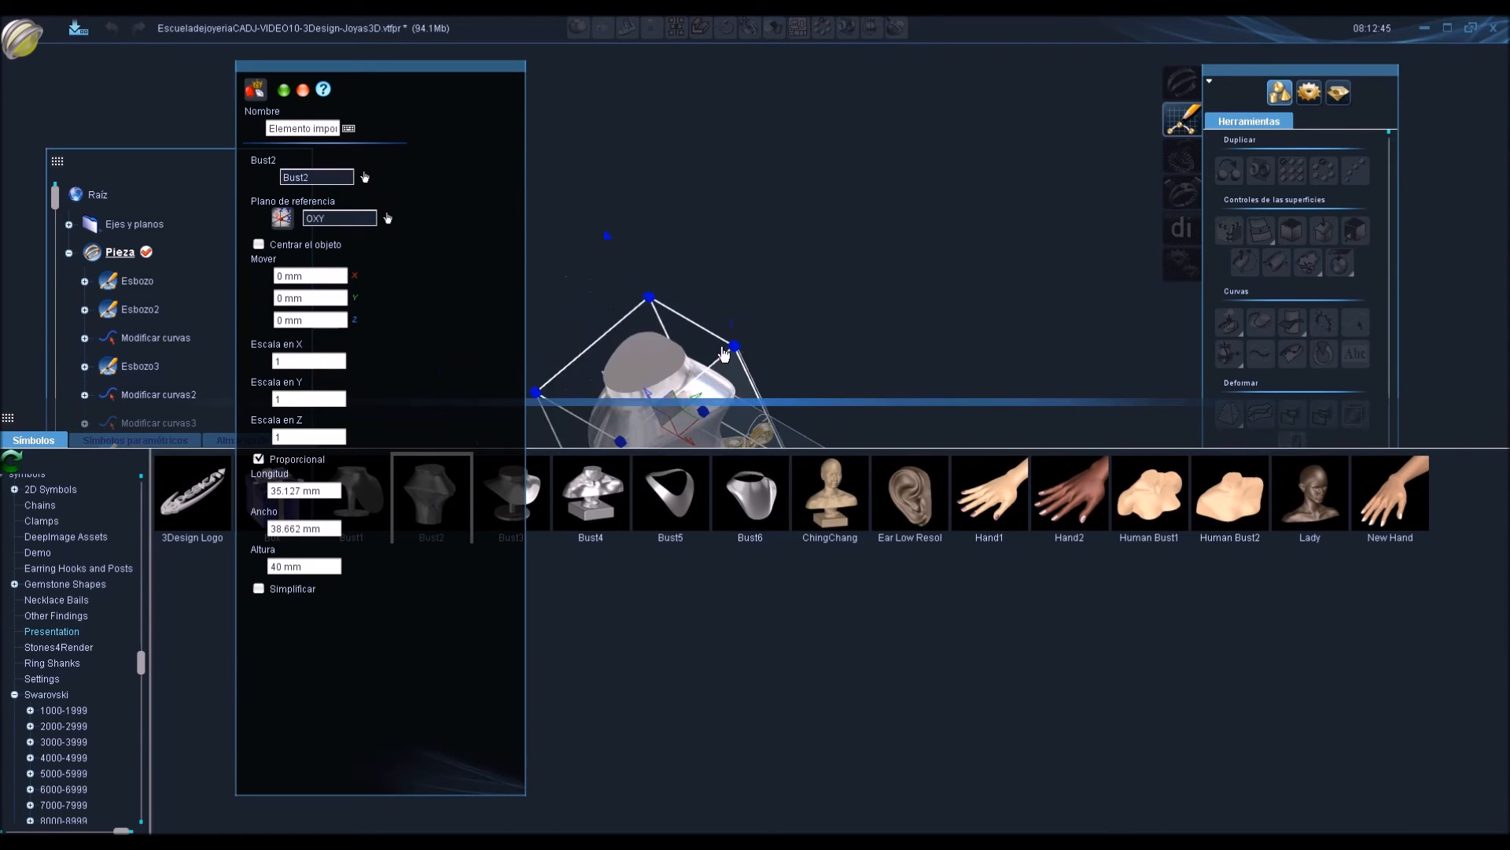
{"action": "left_click_drag", "start_coordinate": [693, 402], "coordinate": [684, 826]}
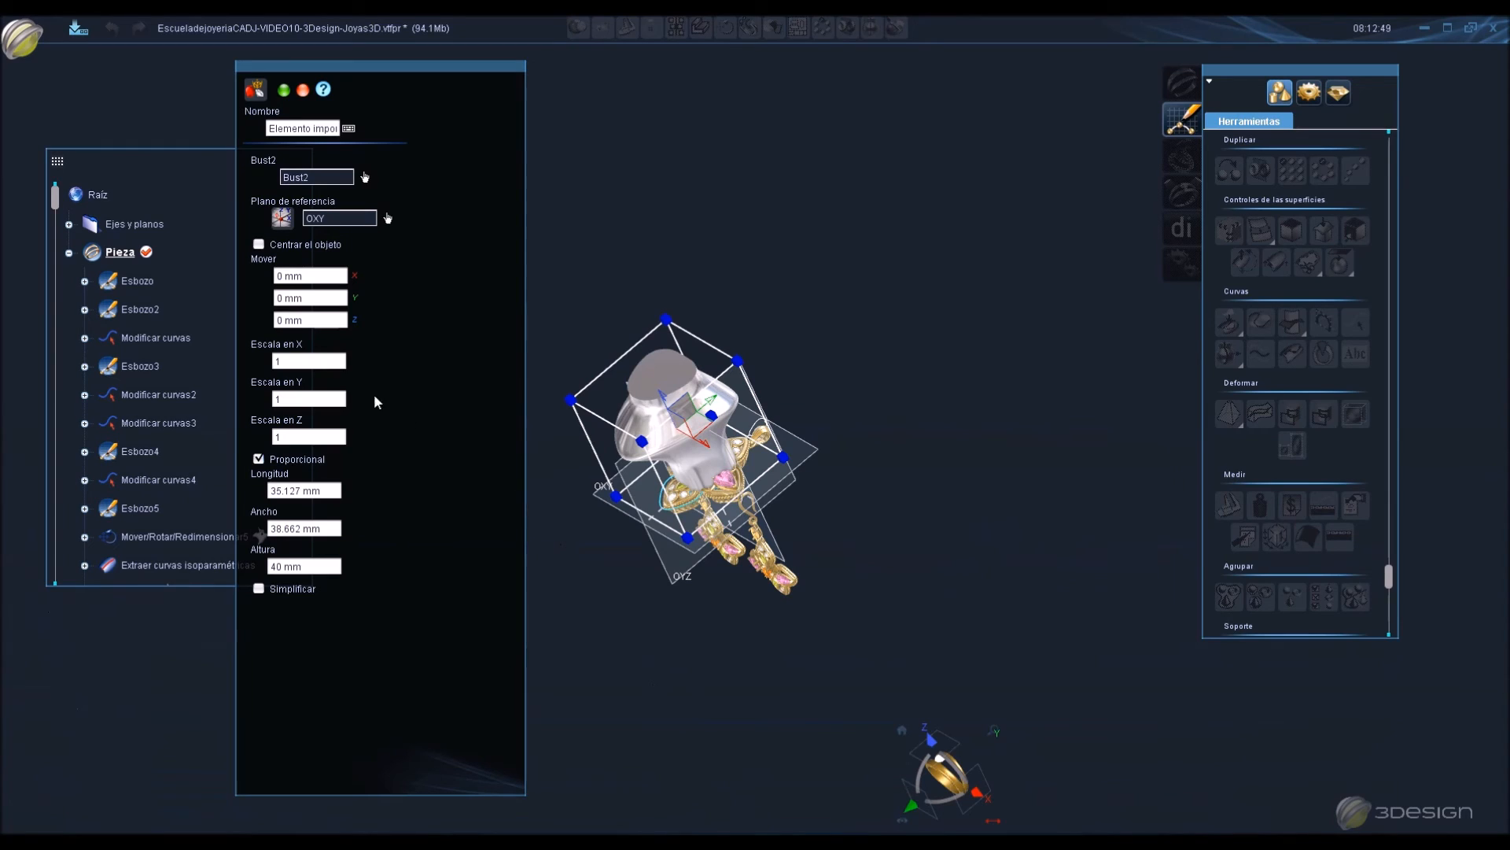
Scale the imported bust proportionally to a factor of 4 in X, Y and Z.
{"action": "left_click", "coordinate": [339, 358]}
{"action": "type", "text": "2"}
{"action": "left_click", "coordinate": [320, 398]}
{"action": "left_click", "coordinate": [314, 360]}
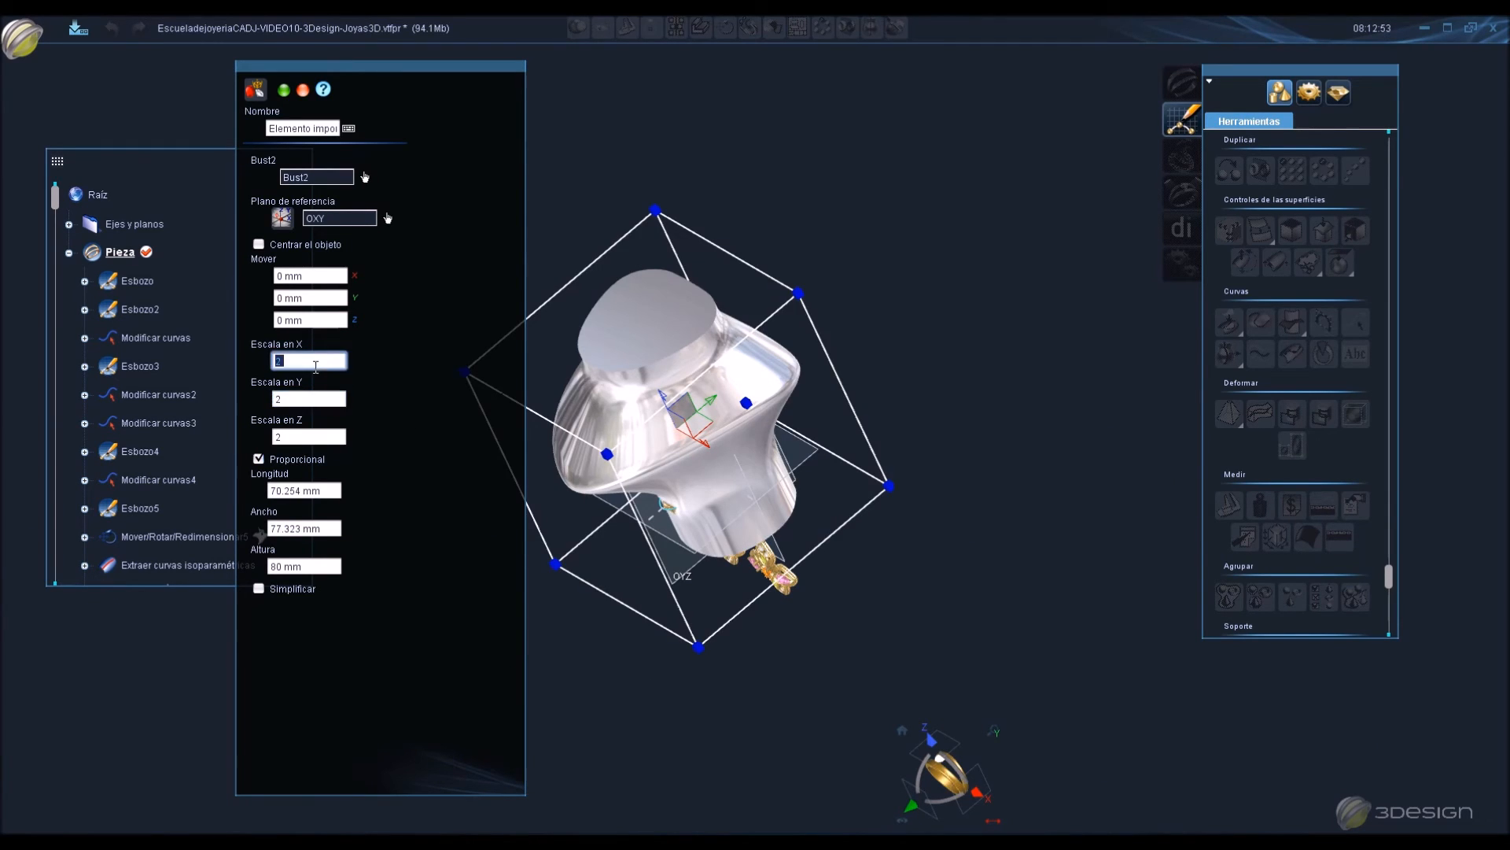
{"action": "type", "text": "4"}
{"action": "left_click", "coordinate": [320, 397]}
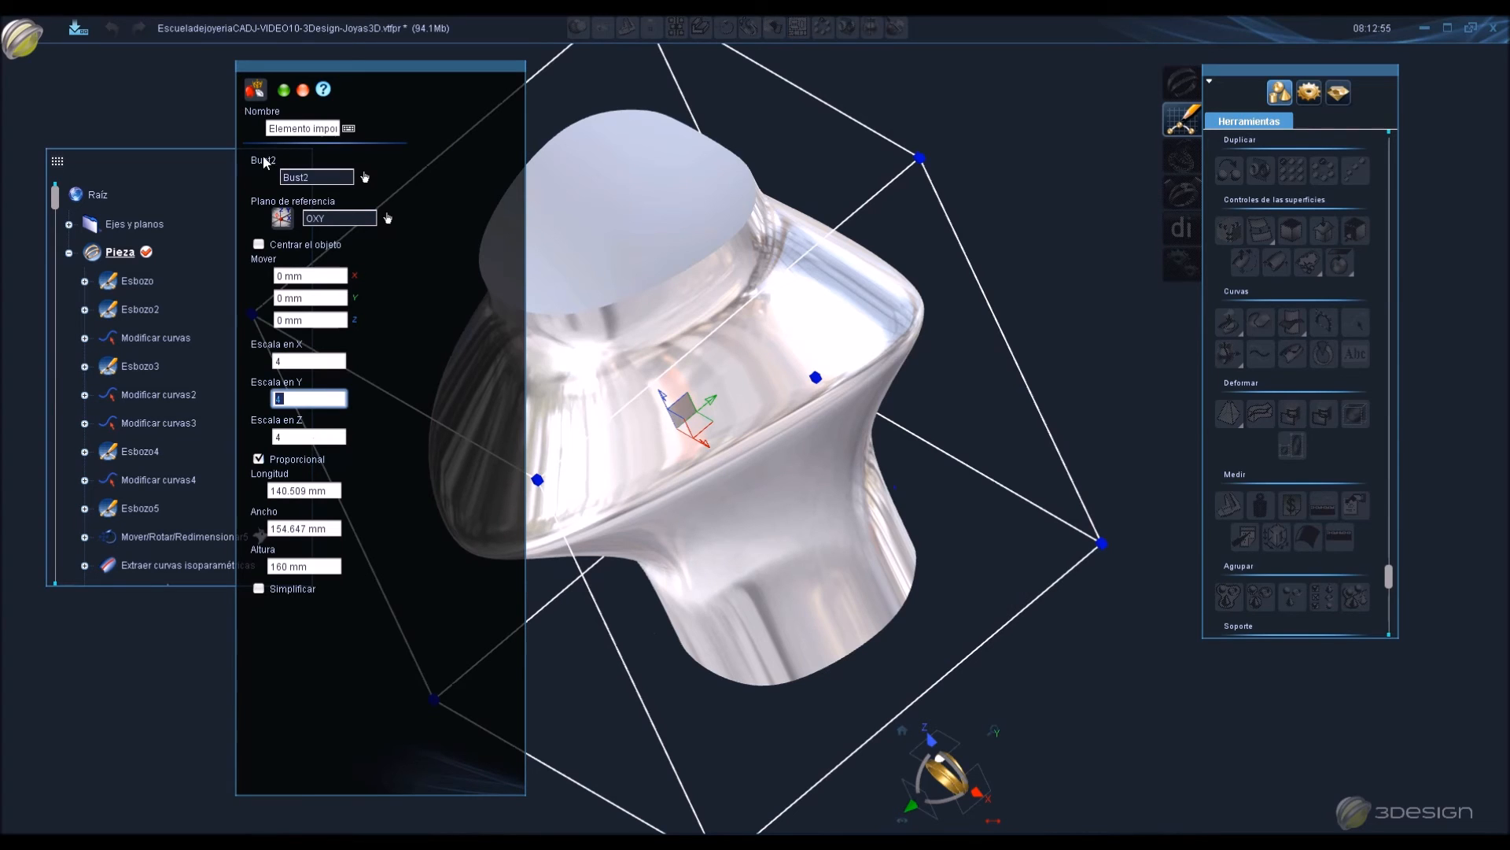
Move the imported bust behind the jewel, about 97.35 mm in Y and -63.89 mm in Z.
{"action": "left_click", "coordinate": [284, 91]}
{"action": "left_click", "coordinate": [960, 797]}
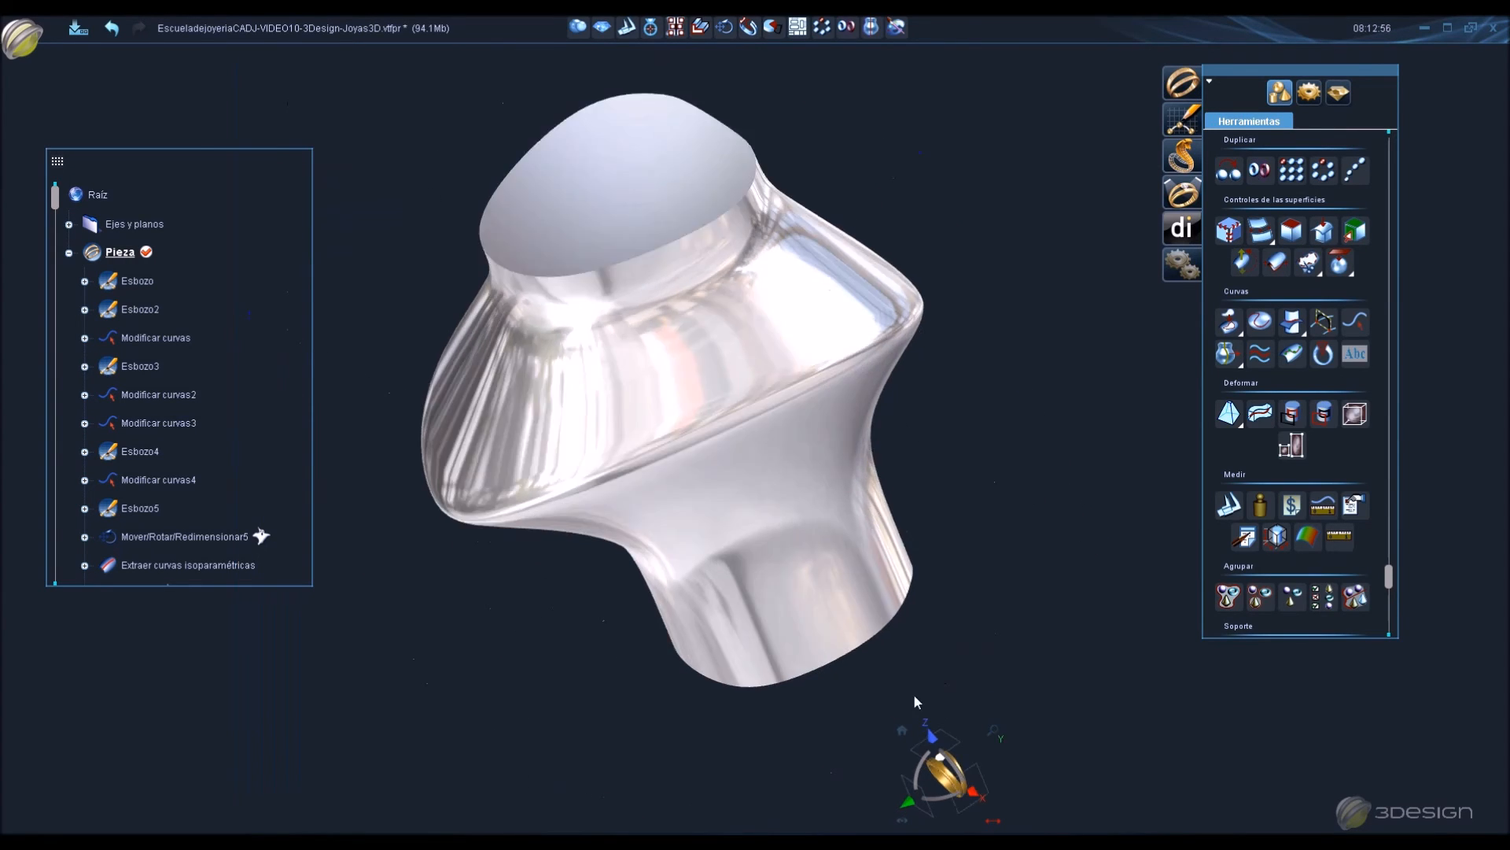
{"action": "double_click", "coordinate": [708, 205]}
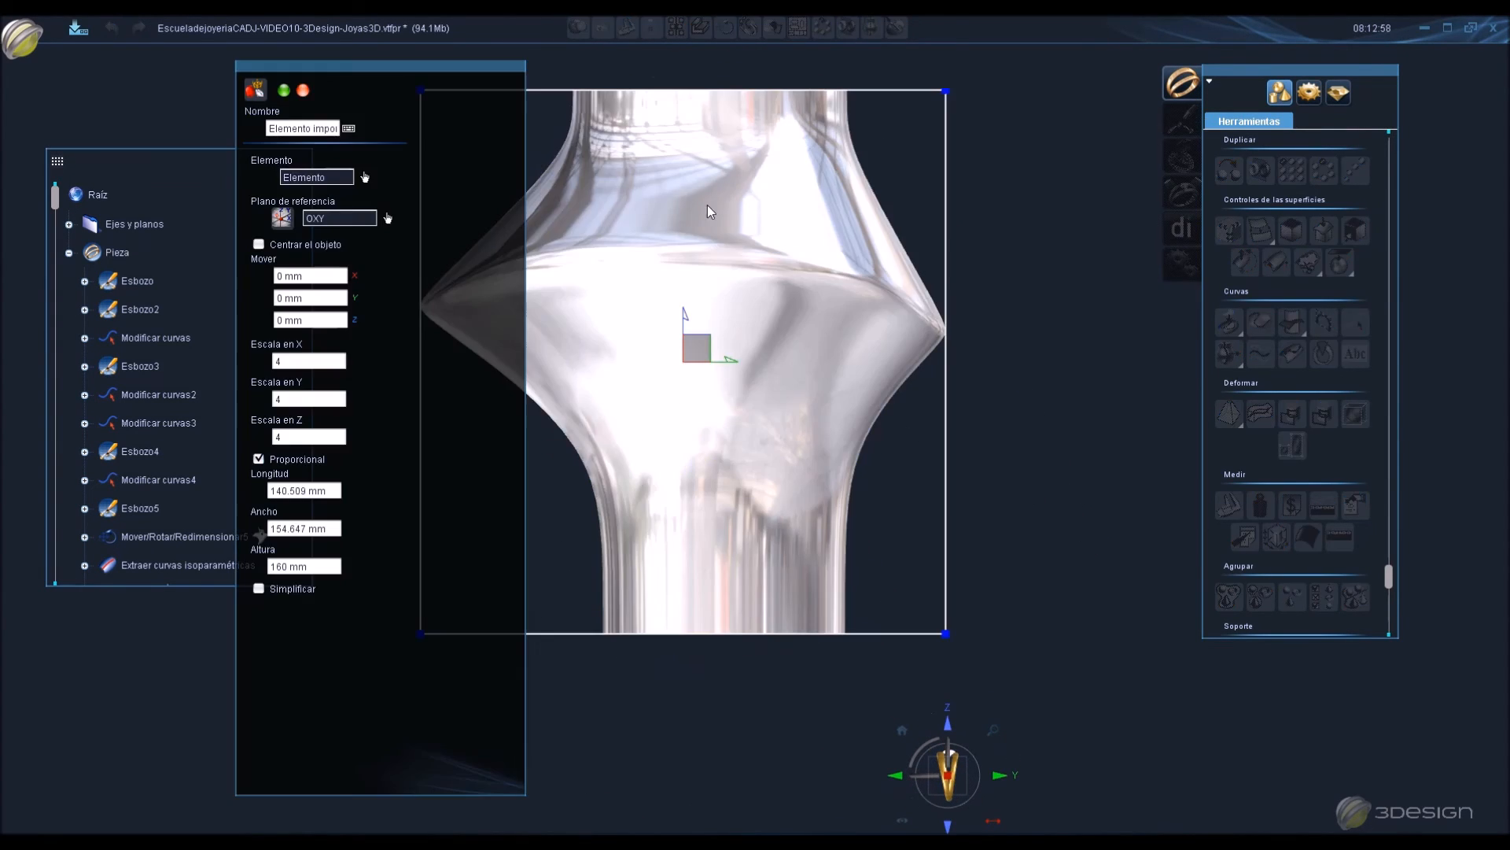
{"action": "left_click_drag", "start_coordinate": [702, 347], "coordinate": [1028, 565]}
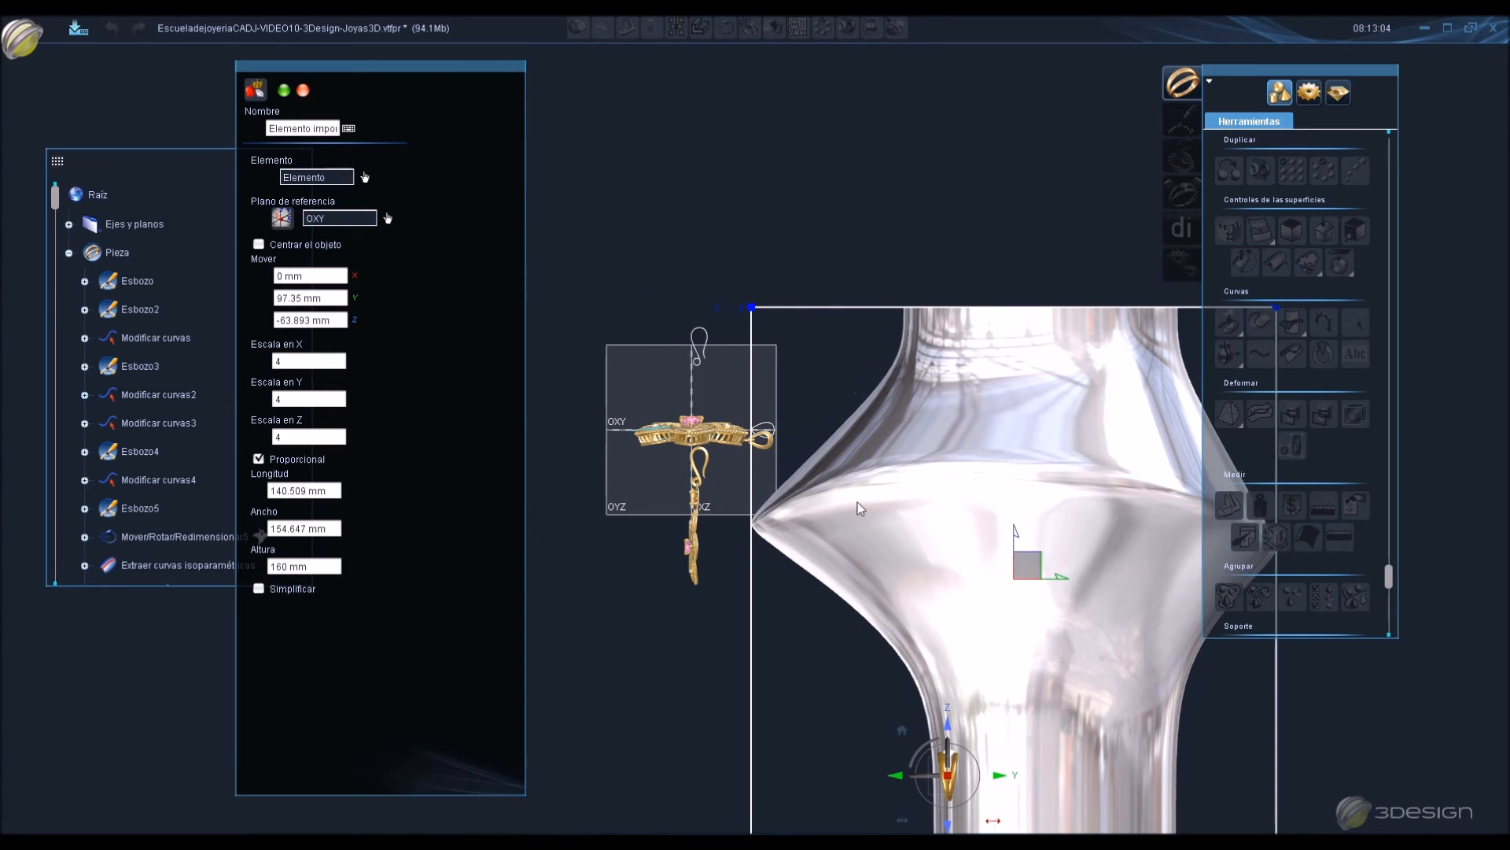
{"action": "right_click", "coordinate": [857, 501]}
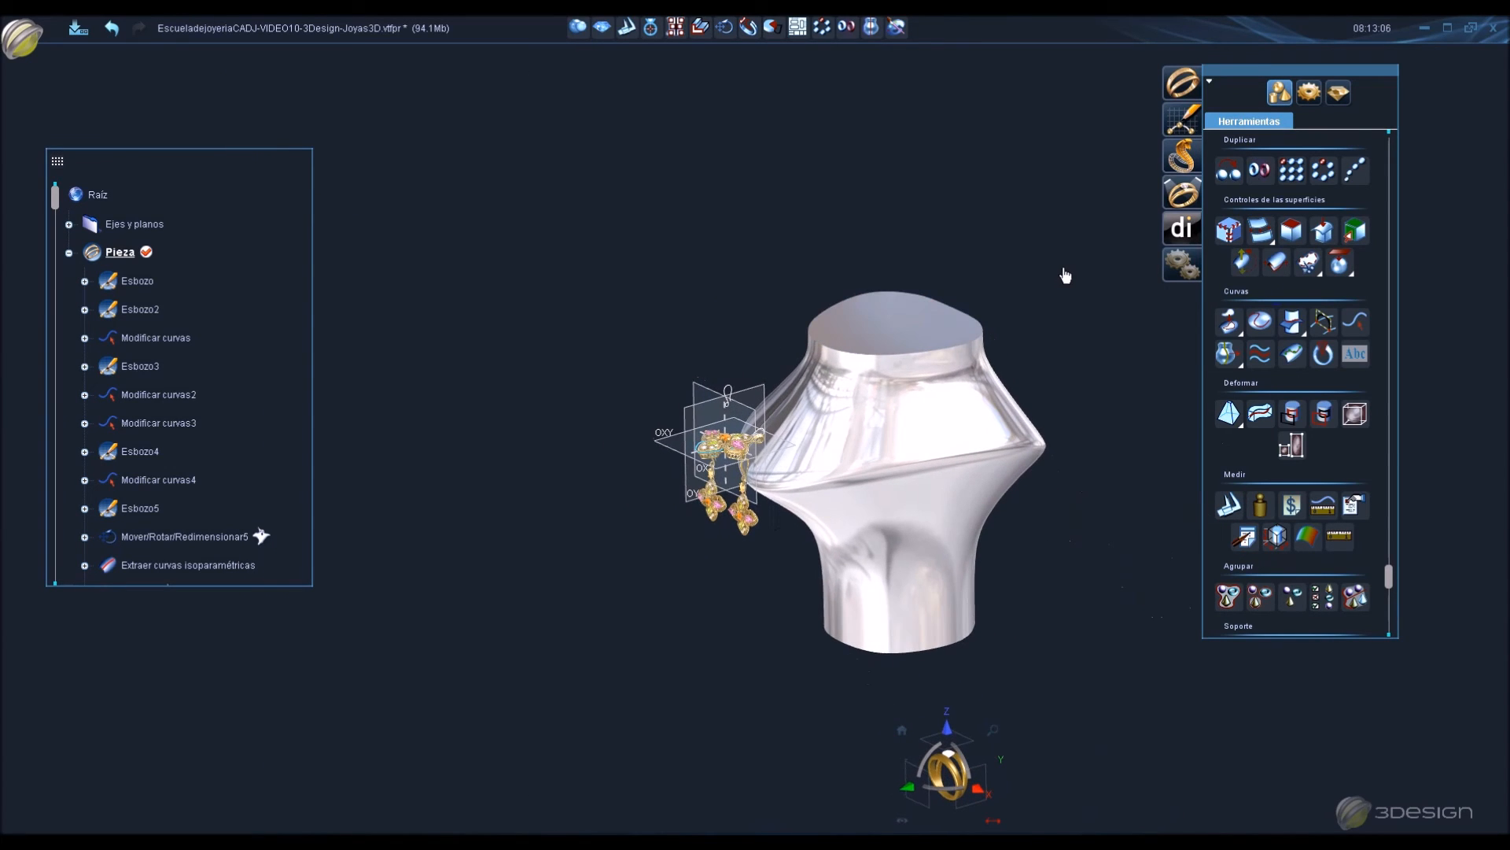
Enlarge the bust proportionally to a factor of 5, keep its front edge just behind the jewel, and save the file.
{"action": "double_click", "coordinate": [933, 369]}
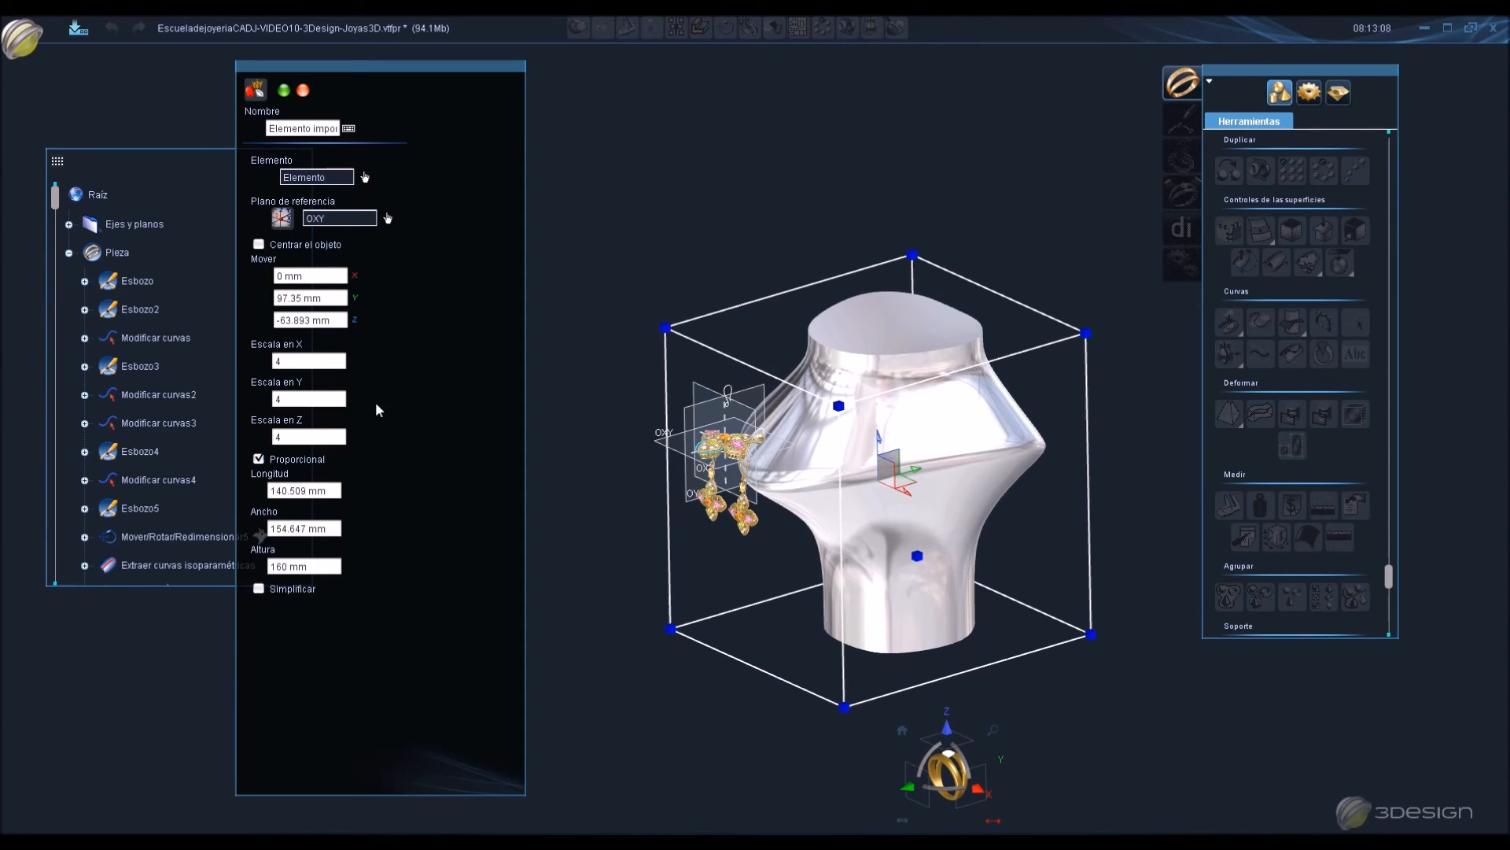
{"action": "left_click", "coordinate": [317, 398]}
{"action": "type", "text": "5"}
{"action": "key", "text": "Return"}
{"action": "left_click", "coordinate": [326, 363]}
{"action": "right_click_drag", "start_coordinate": [969, 553], "coordinate": [632, 517]}
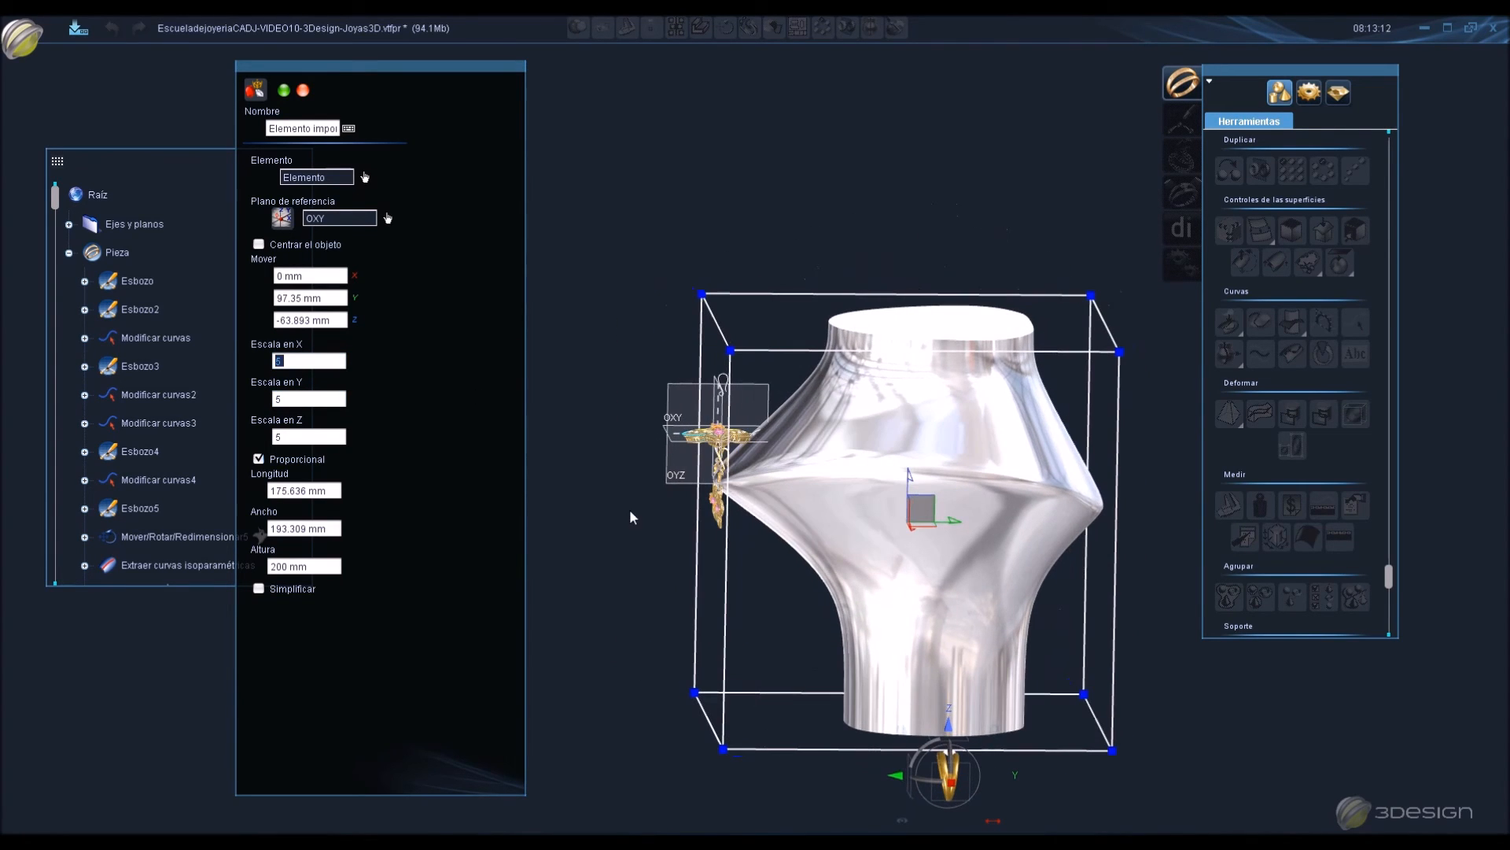
{"action": "right_click", "coordinate": [948, 521]}
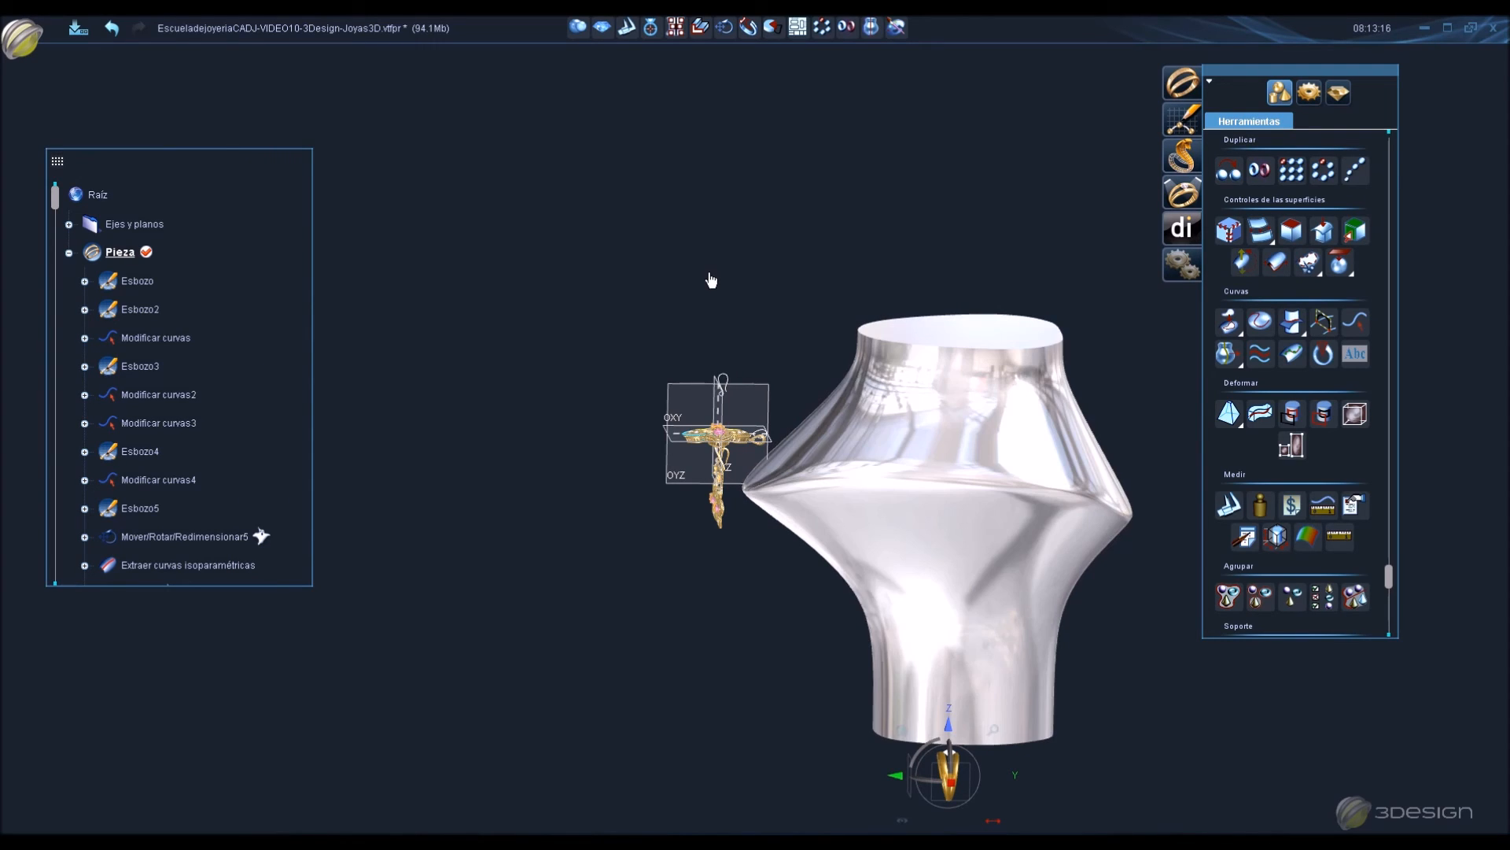
{"action": "left_click", "coordinate": [86, 30]}
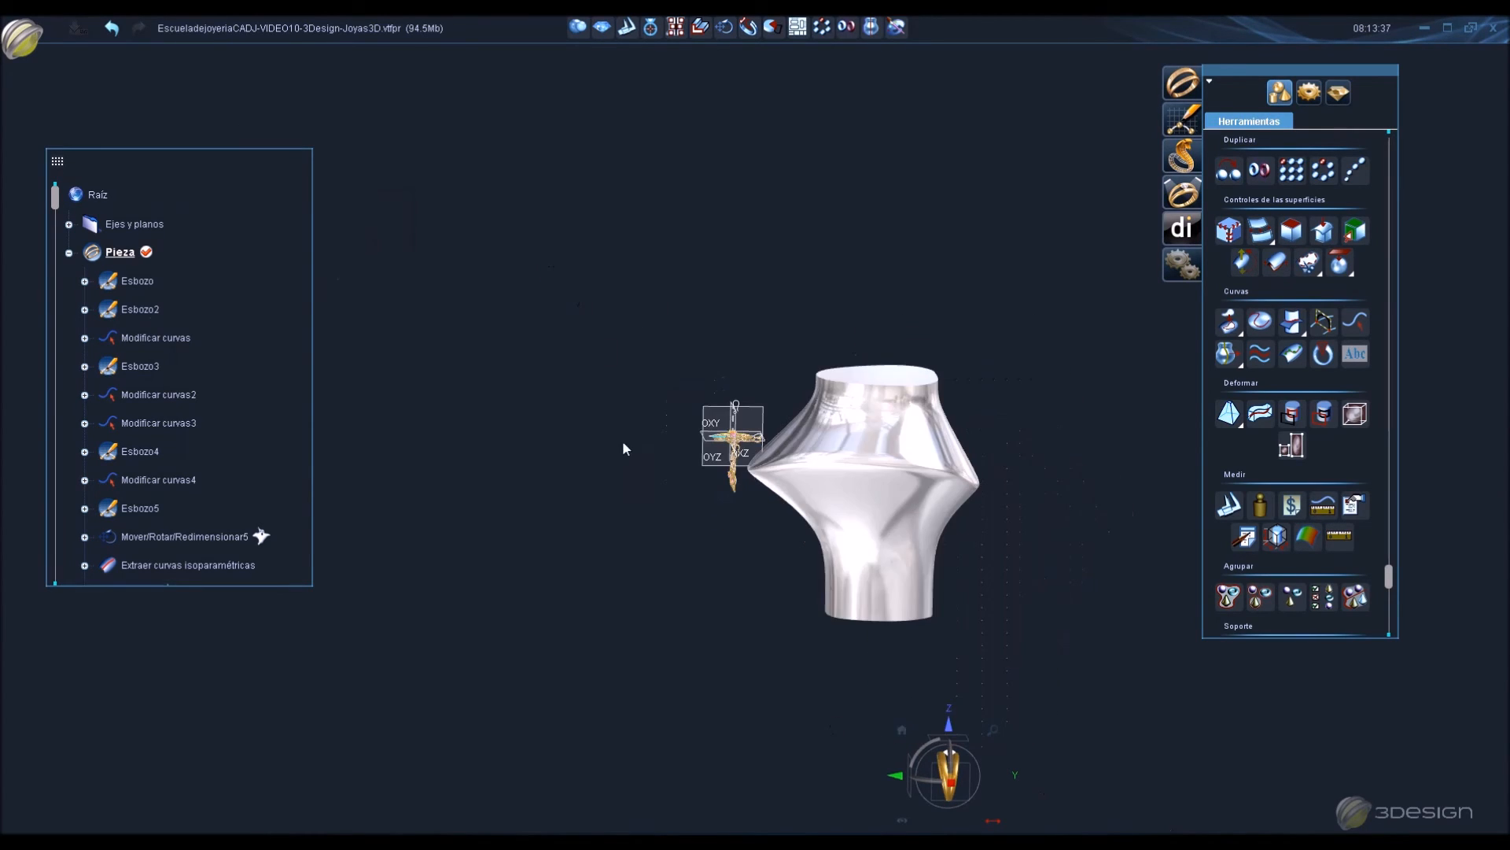
Sketch a closed curve symmetric about the vertical axis around the bust's neck on the OXY plane, about 148 mm wide.
{"action": "right_click_drag", "start_coordinate": [647, 436], "coordinate": [757, 403]}
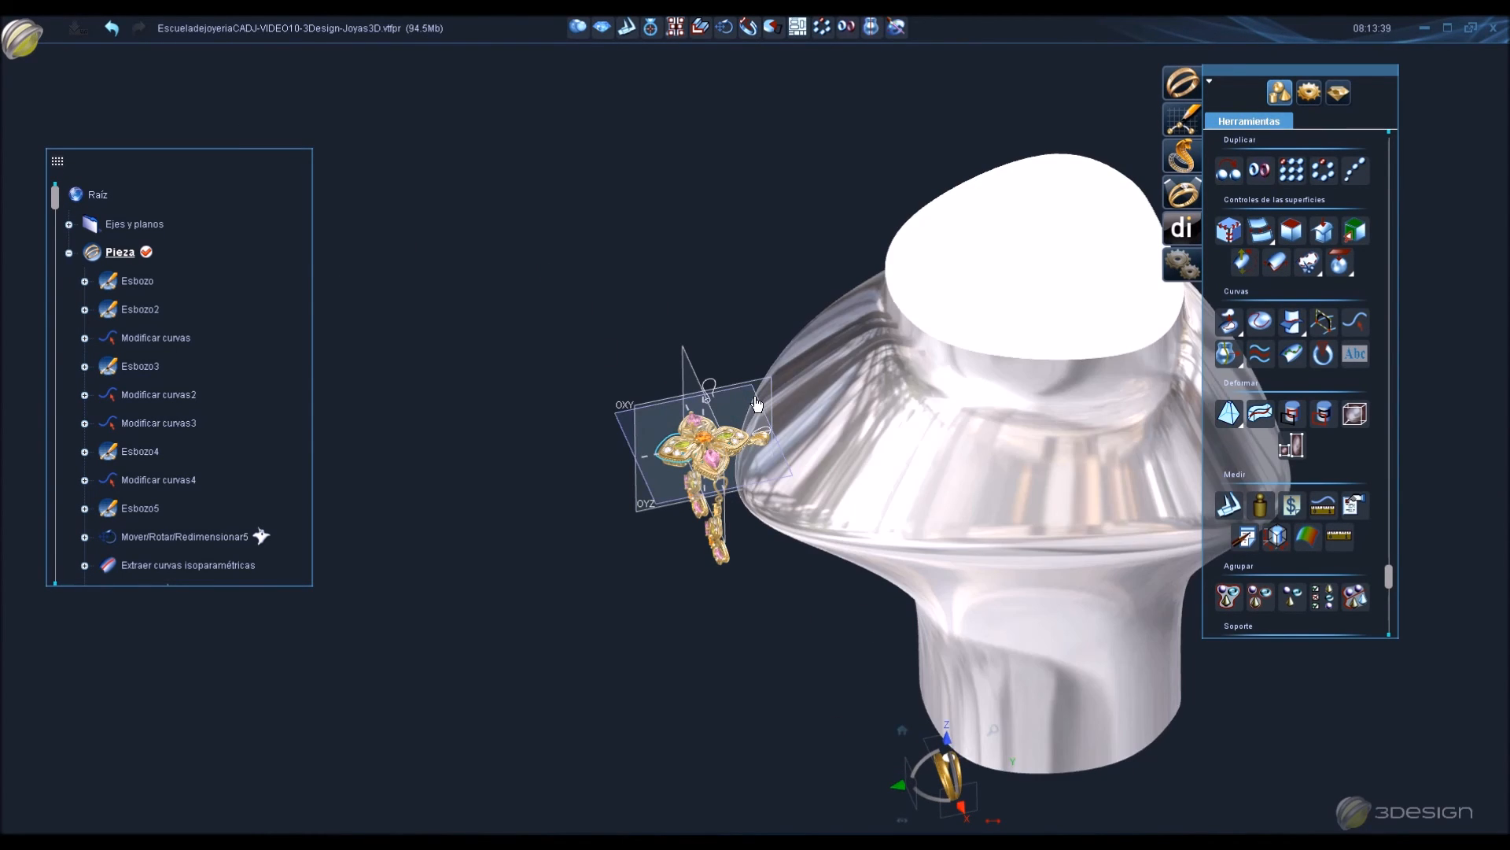
{"action": "left_click", "coordinate": [1182, 118]}
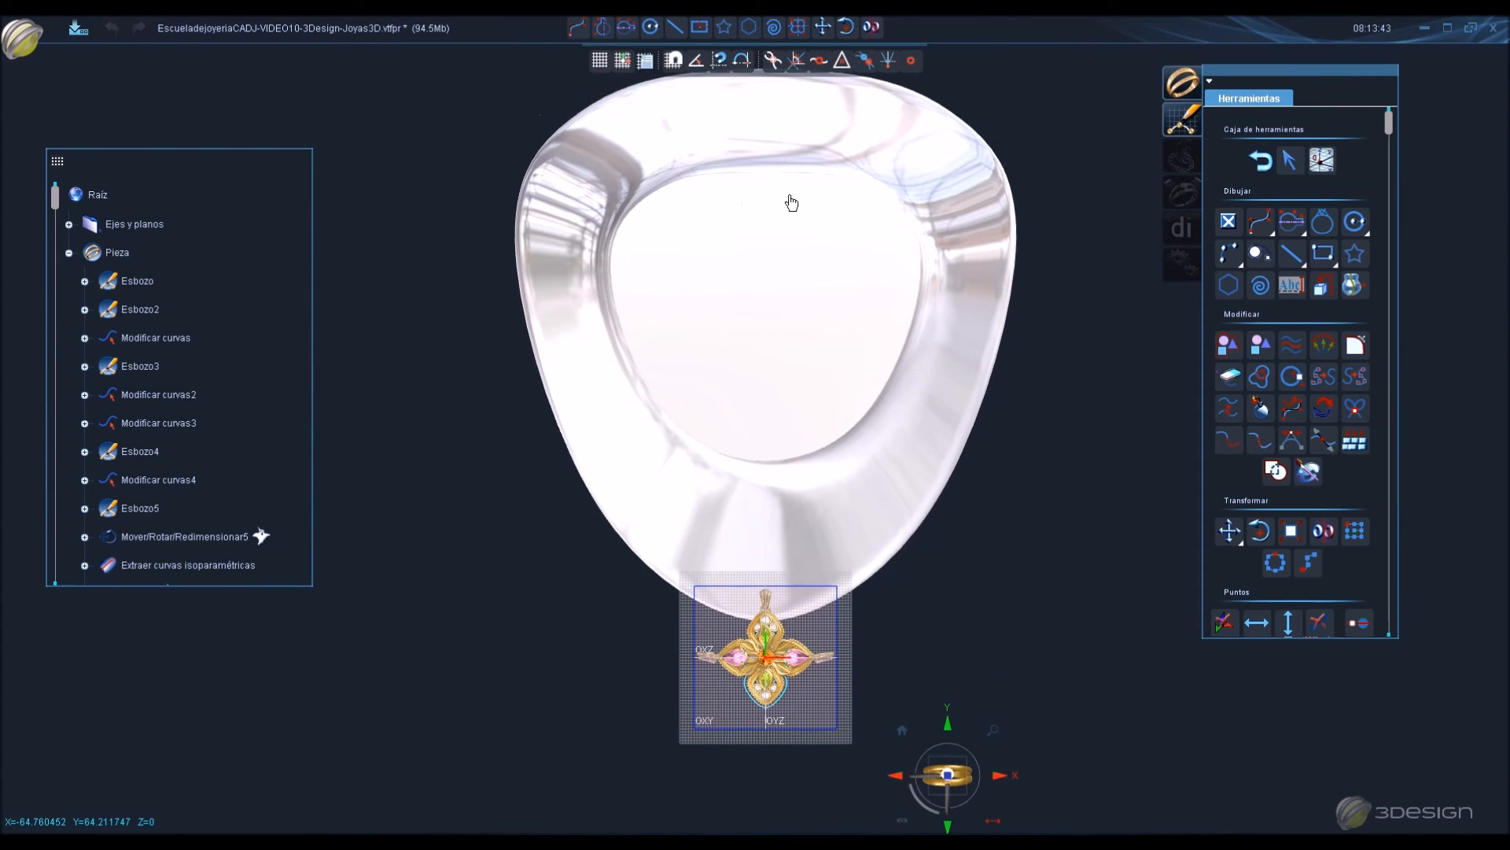
{"action": "left_click", "coordinate": [1290, 222]}
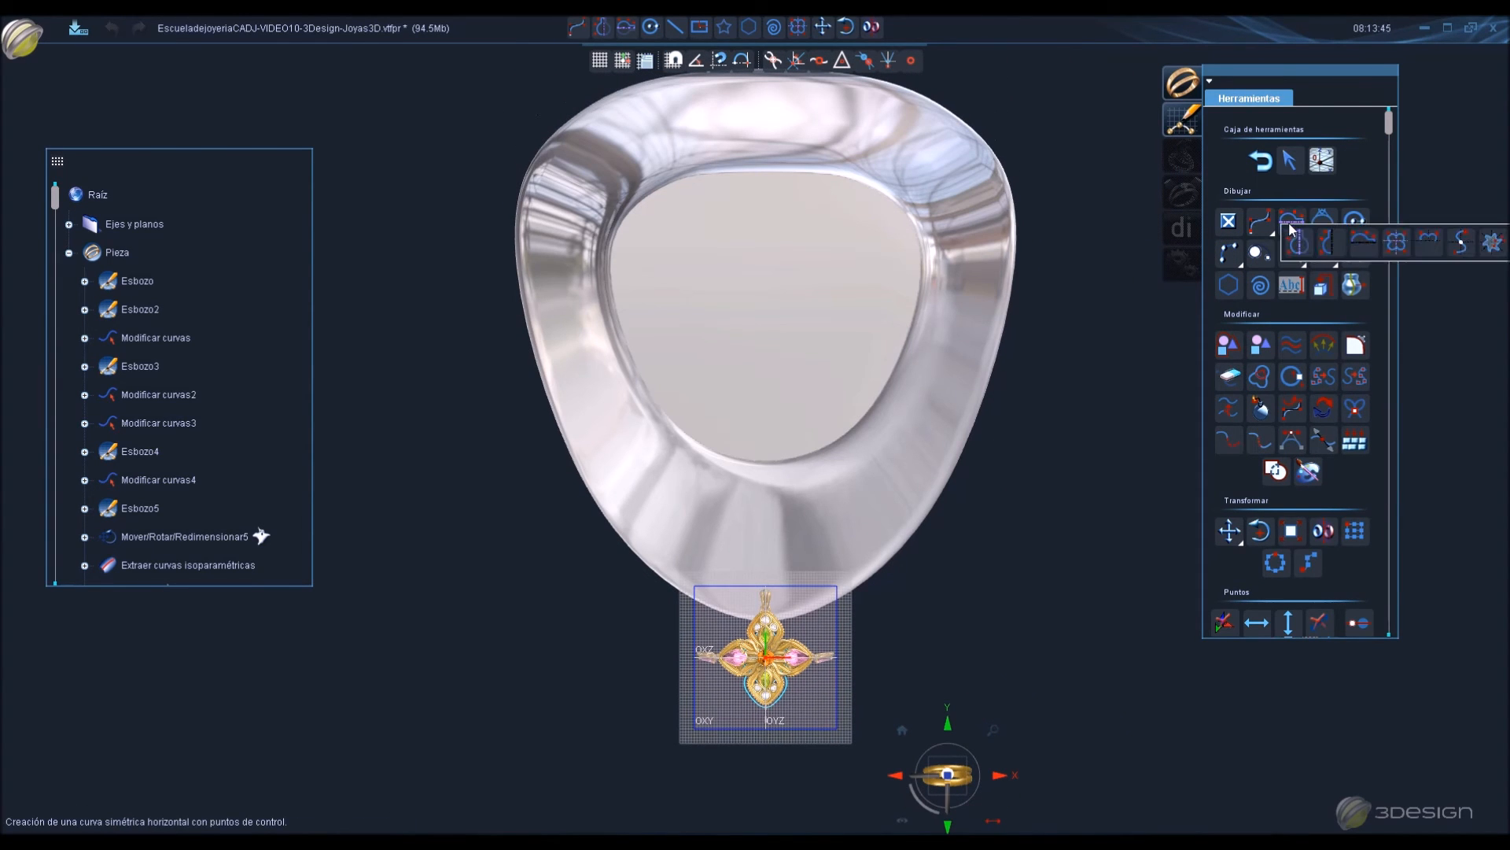
{"action": "left_click", "coordinate": [1296, 243]}
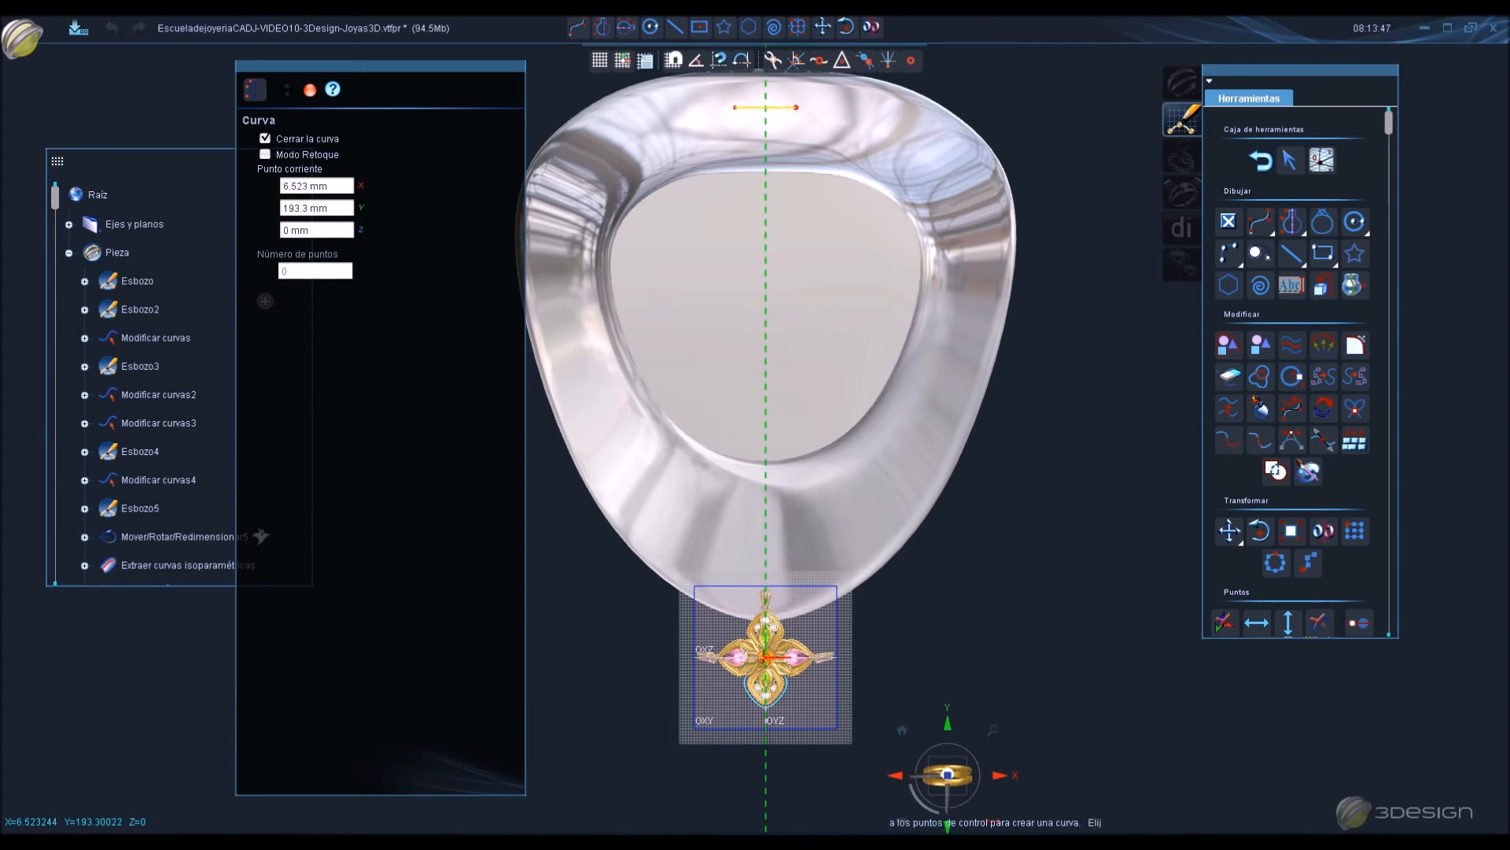
{"action": "left_click", "coordinate": [784, 105]}
{"action": "left_click", "coordinate": [902, 128]}
{"action": "left_click", "coordinate": [952, 160]}
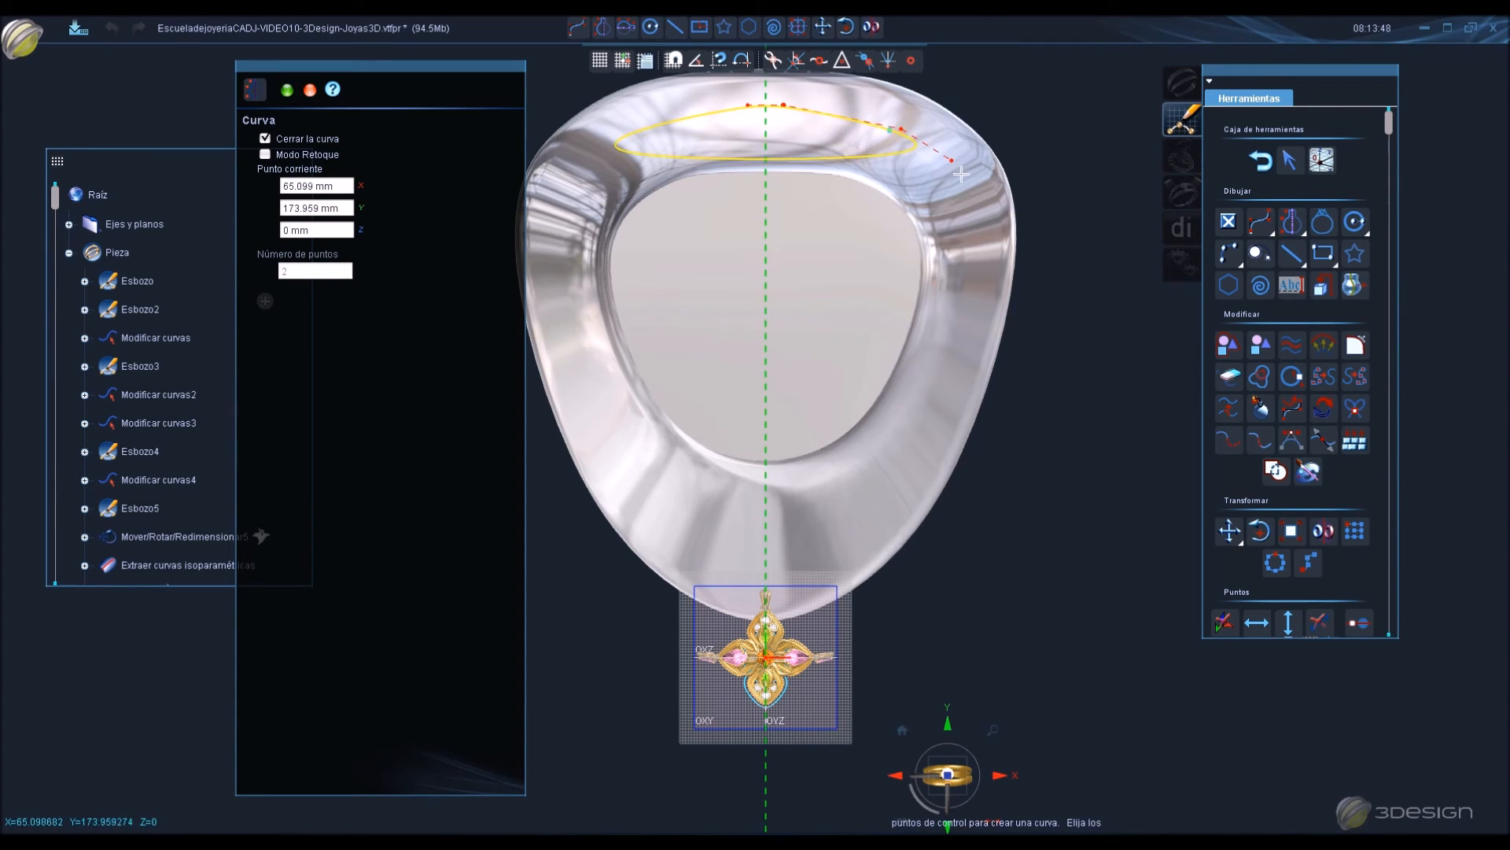
{"action": "left_click", "coordinate": [974, 197]}
{"action": "left_click", "coordinate": [977, 275]}
{"action": "left_click", "coordinate": [960, 340]}
{"action": "left_click", "coordinate": [943, 399]}
{"action": "left_click", "coordinate": [941, 402]}
{"action": "left_click", "coordinate": [913, 461]}
{"action": "left_click", "coordinate": [878, 507]}
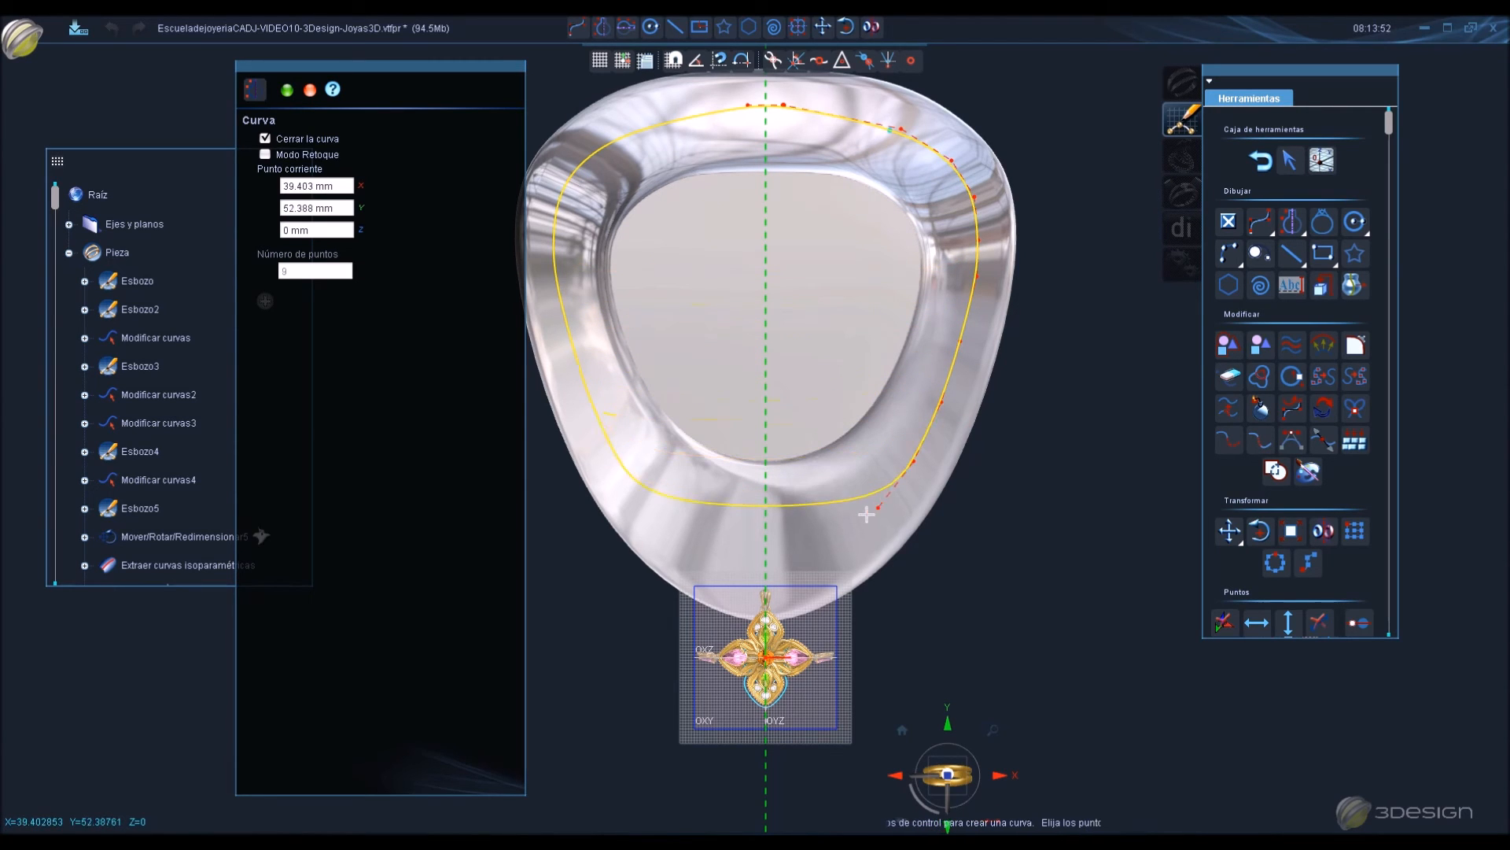
{"action": "double_click", "coordinate": [797, 540]}
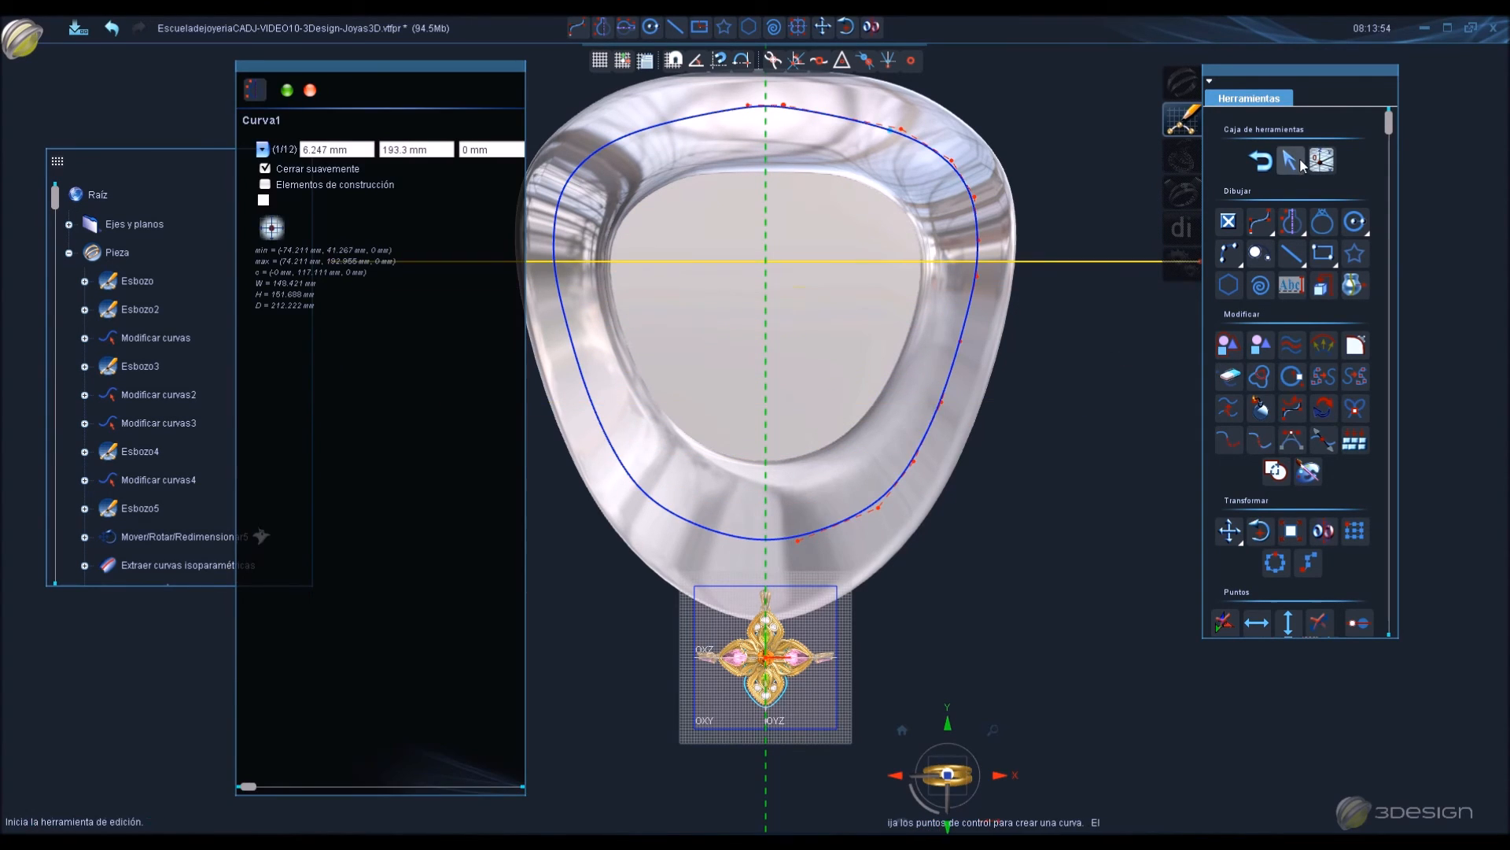
Reshape the neck curve by pulling its front and back control points closer to the neck, and leave the sketch.
{"action": "left_click", "coordinate": [1292, 161]}
{"action": "left_click", "coordinate": [863, 513]}
{"action": "left_click_drag", "start_coordinate": [797, 540], "coordinate": [786, 512]}
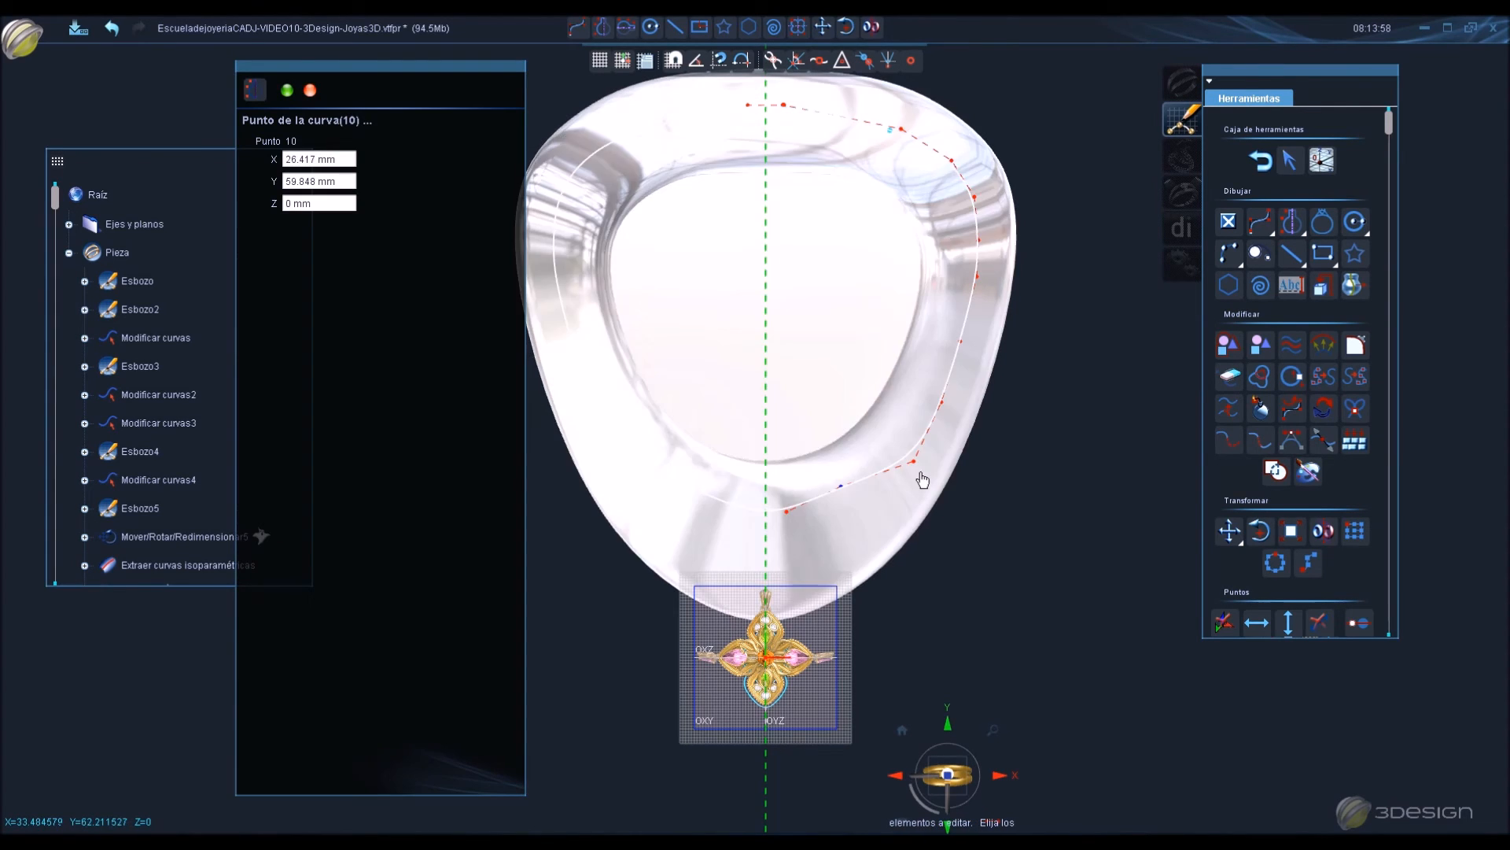
{"action": "left_click", "coordinate": [908, 435]}
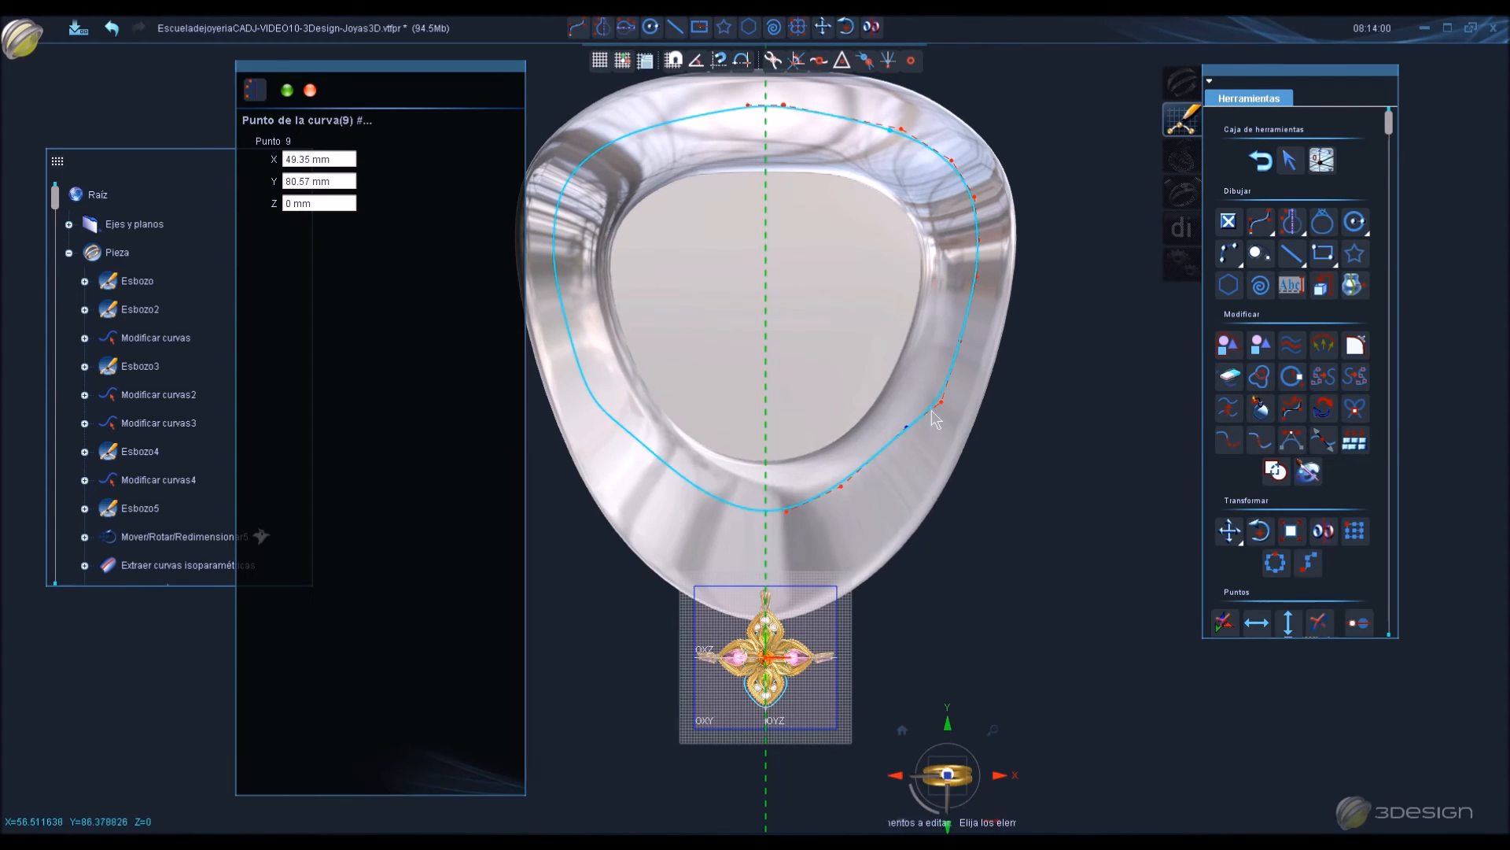
{"action": "left_click", "coordinate": [934, 388]}
{"action": "left_click", "coordinate": [959, 339]}
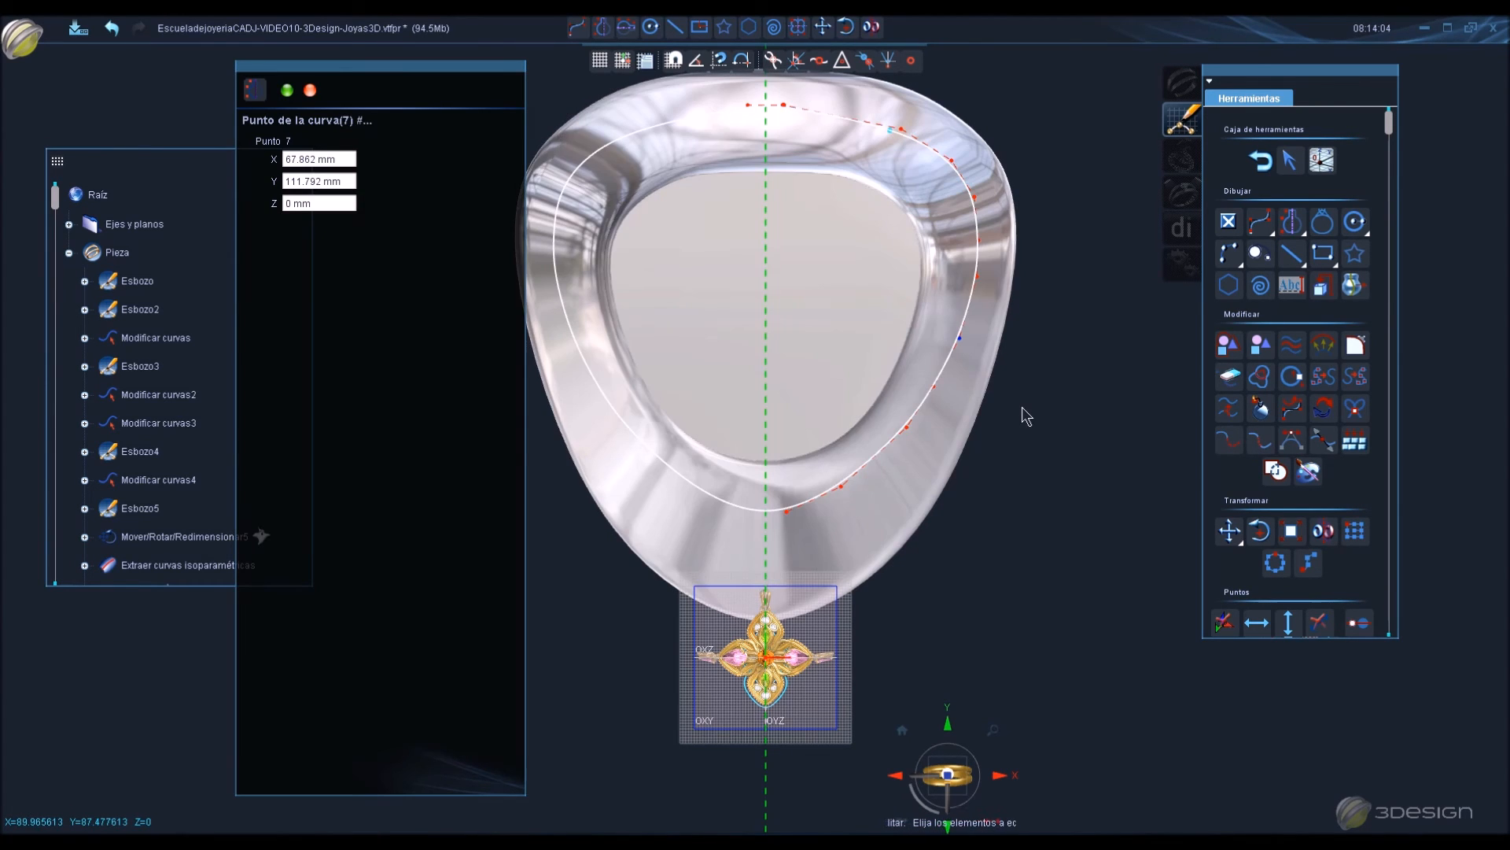
{"action": "left_click", "coordinate": [809, 117]}
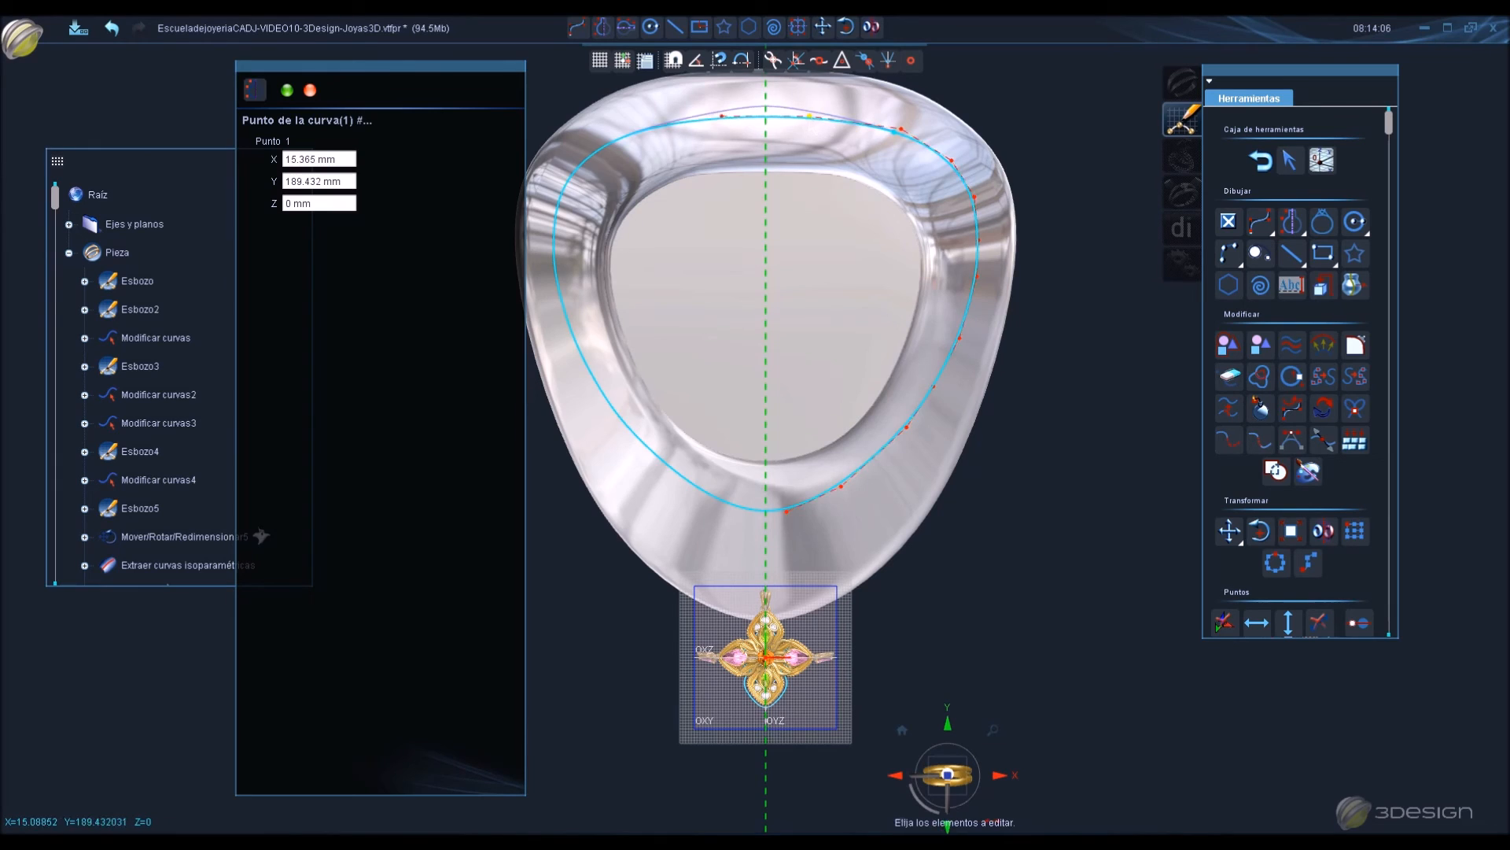
{"action": "left_click", "coordinate": [1139, 298]}
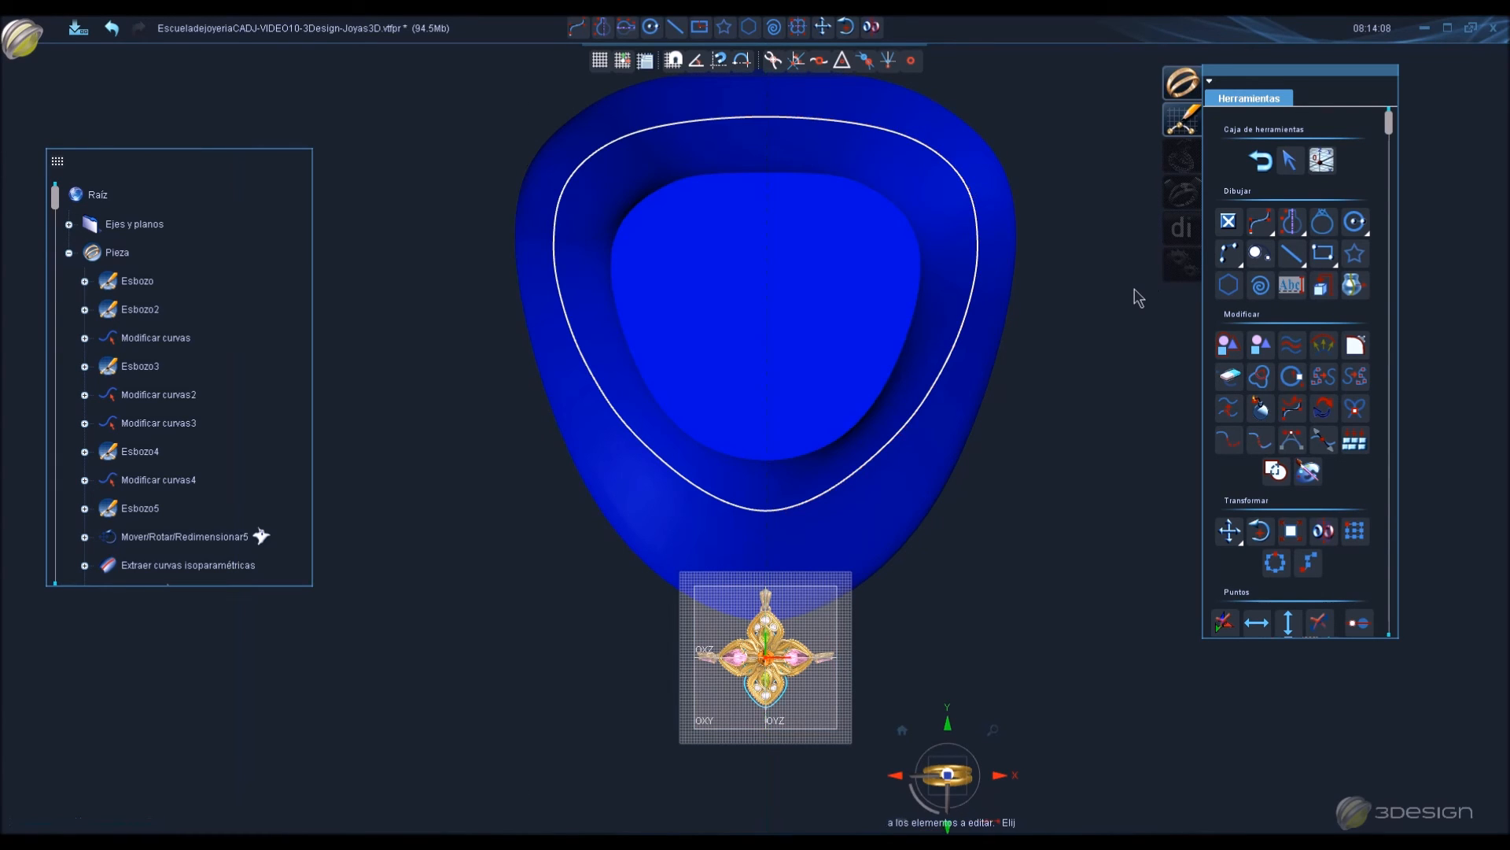
{"action": "left_click", "coordinate": [1262, 166]}
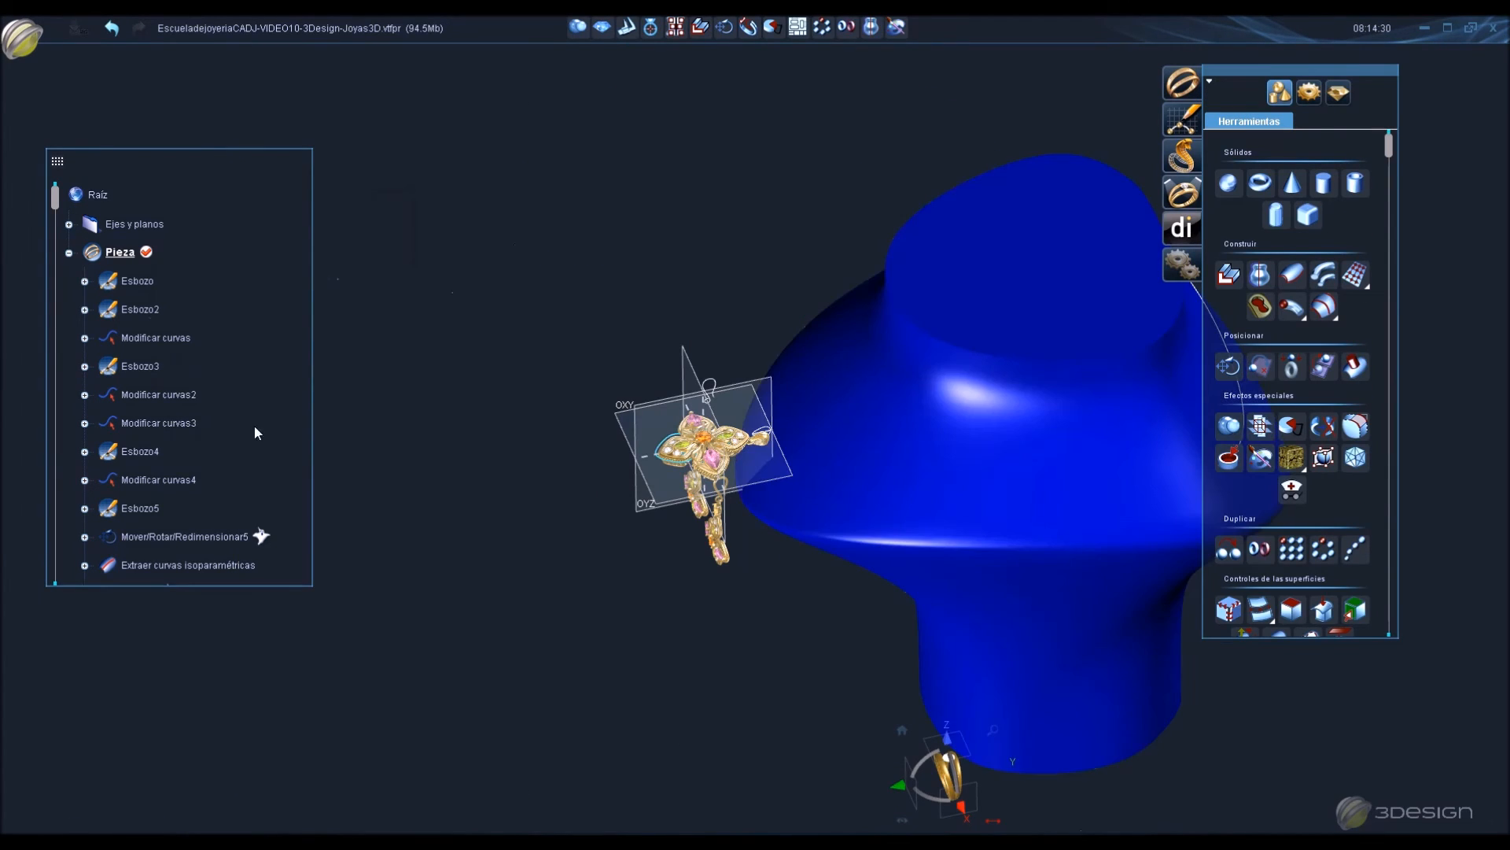
Move the neck curve from the last sketch up by about 46.7 mm in Z.
{"action": "scroll", "coordinate": [253, 427], "scroll_direction": "down", "scroll_amount": 15}
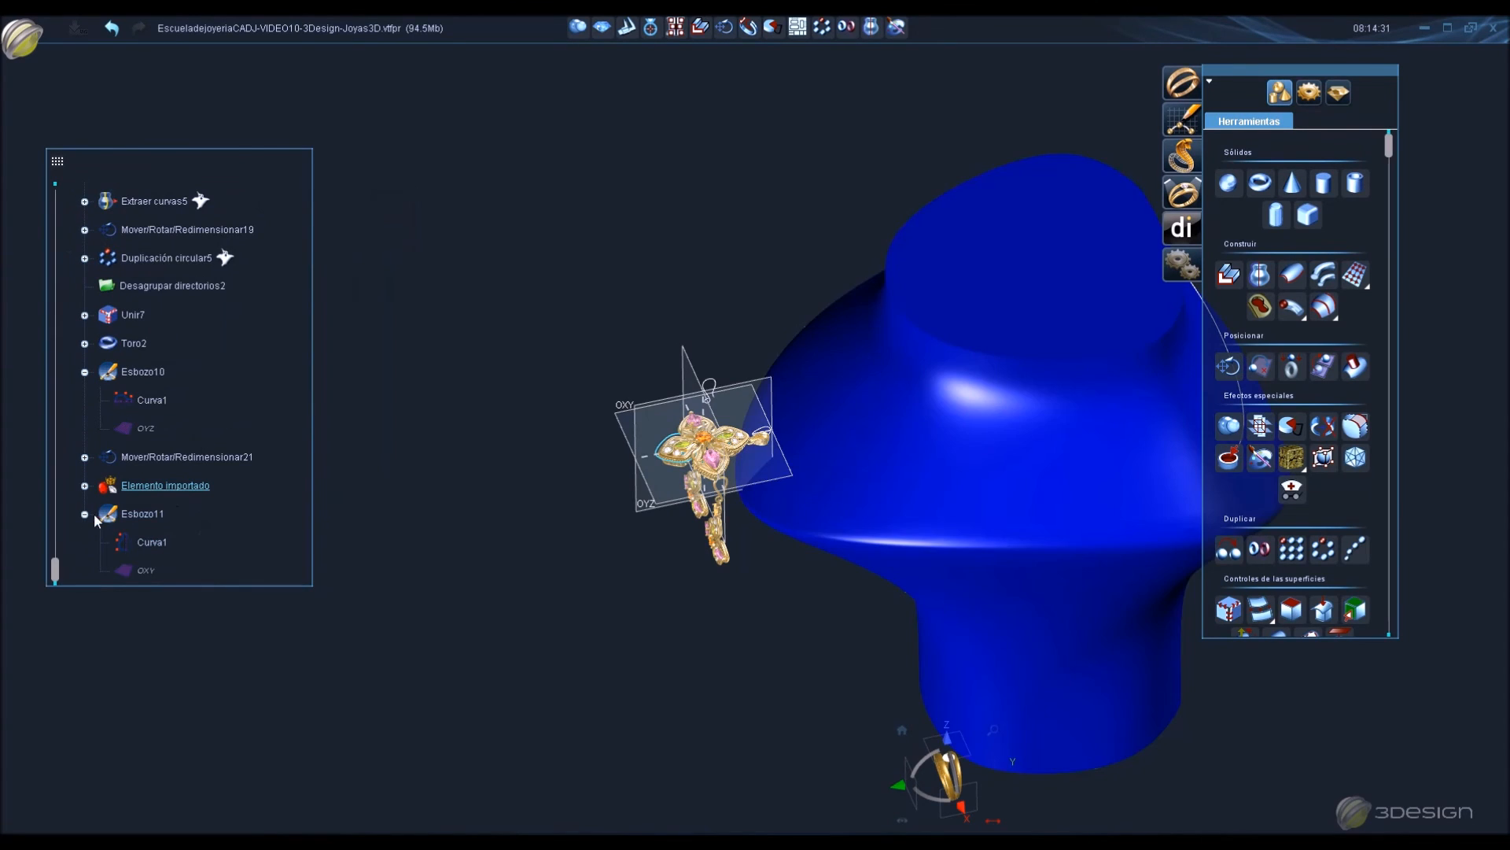
{"action": "left_click", "coordinate": [163, 544]}
{"action": "left_click", "coordinate": [1227, 368]}
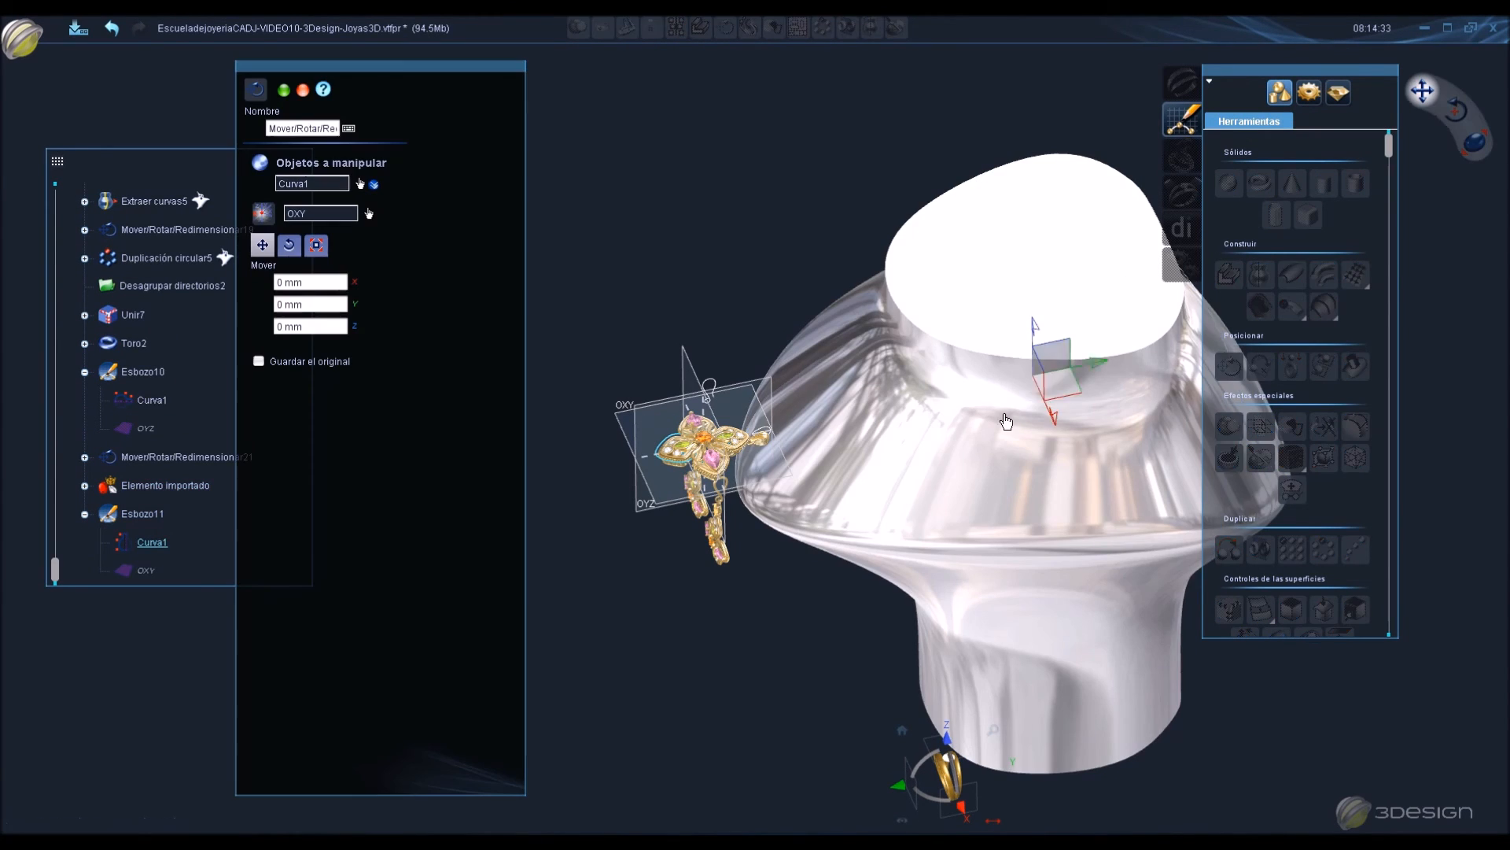
{"action": "left_click_drag", "start_coordinate": [1023, 236], "coordinate": [1022, 229]}
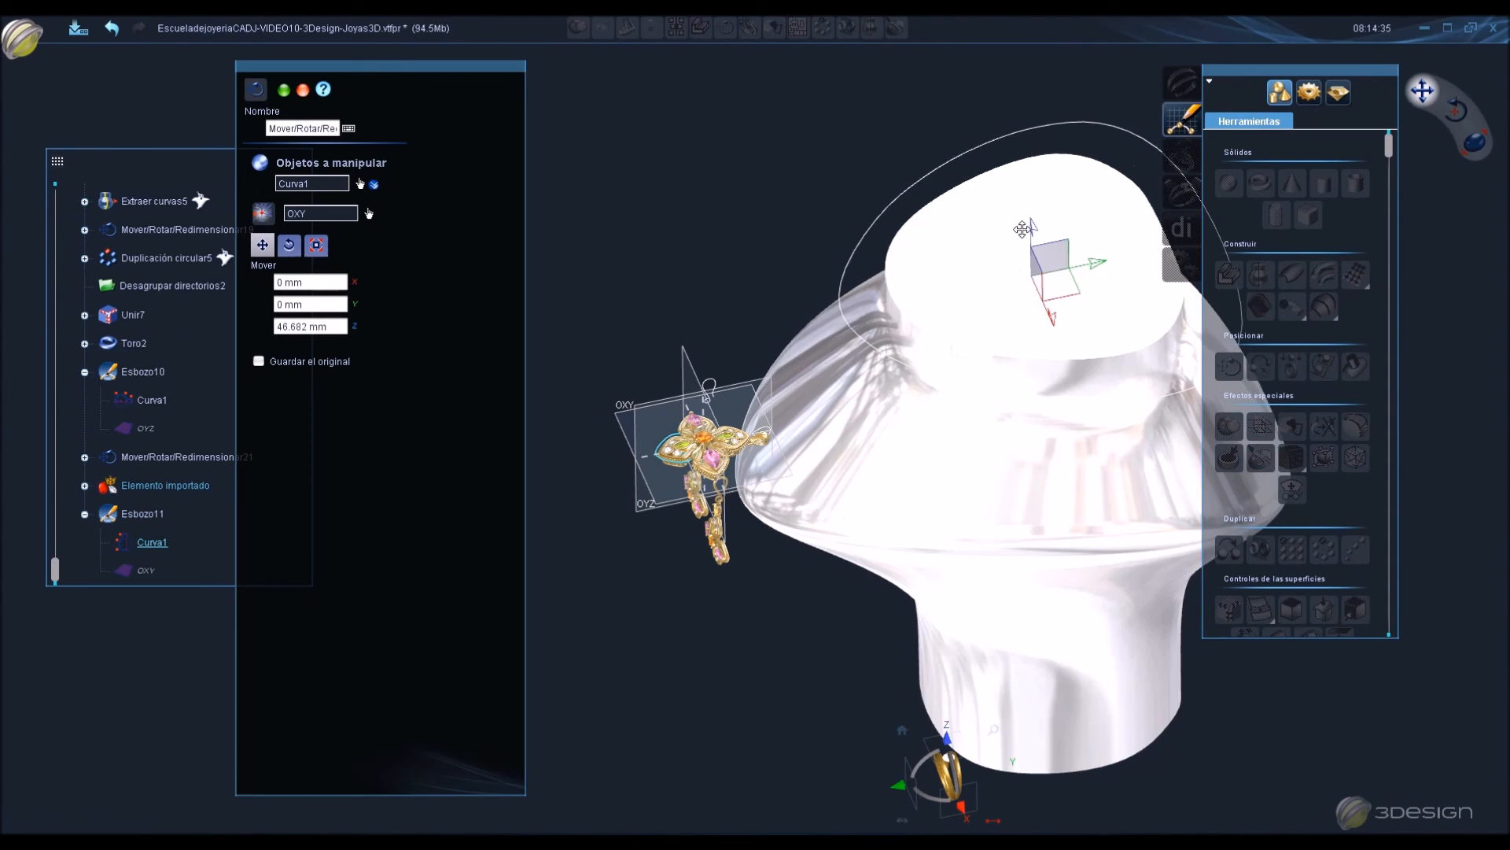
{"action": "right_click", "coordinate": [1022, 229]}
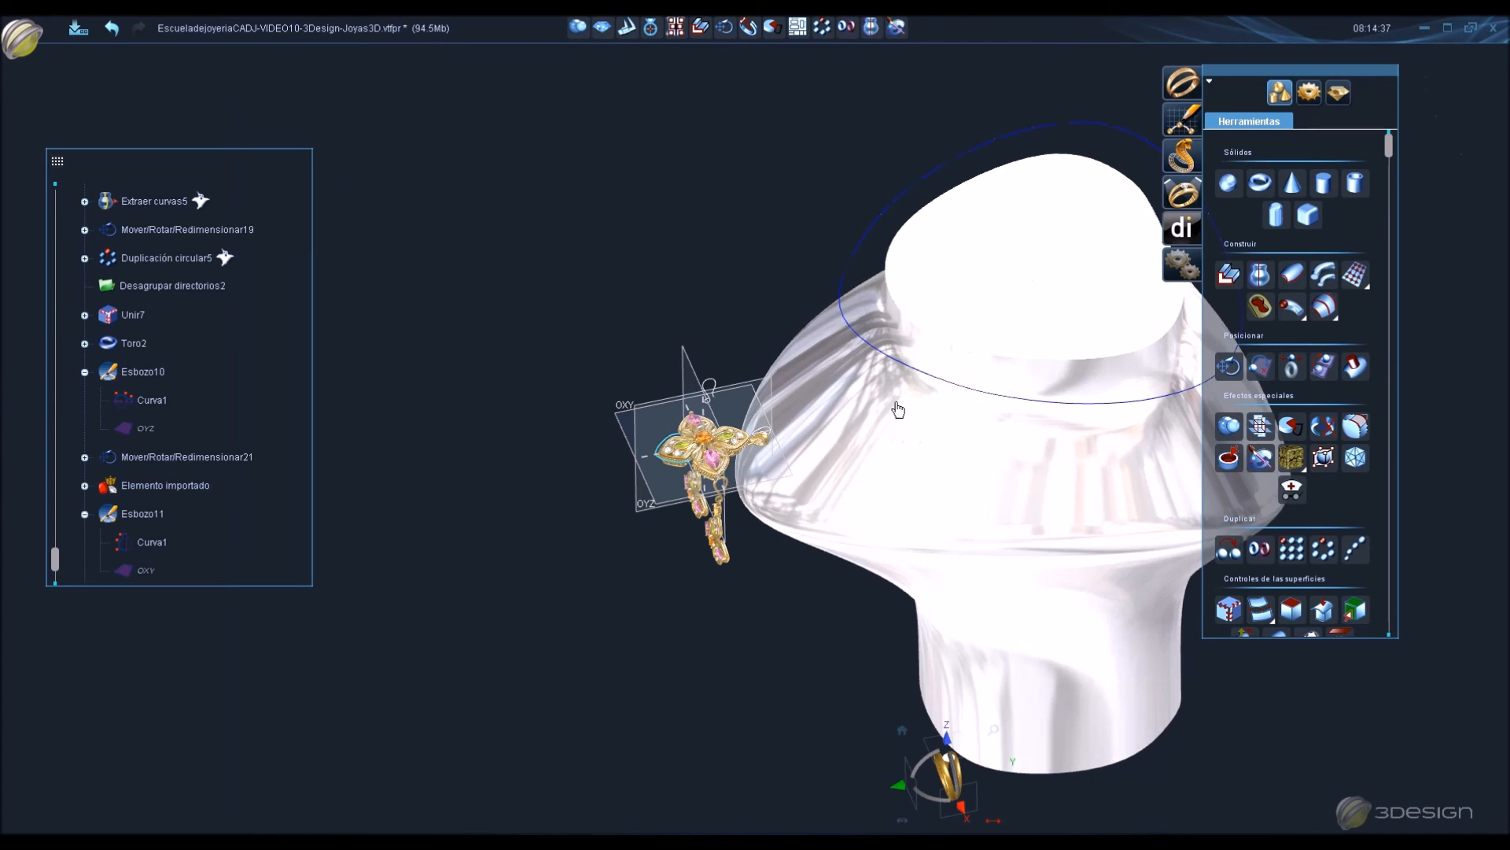
Project the raised neck curve onto the bust's surface.
{"action": "left_click", "coordinate": [947, 521]}
{"action": "scroll", "coordinate": [1246, 501], "scroll_direction": "down", "scroll_amount": 4}
{"action": "left_click", "coordinate": [1229, 323]}
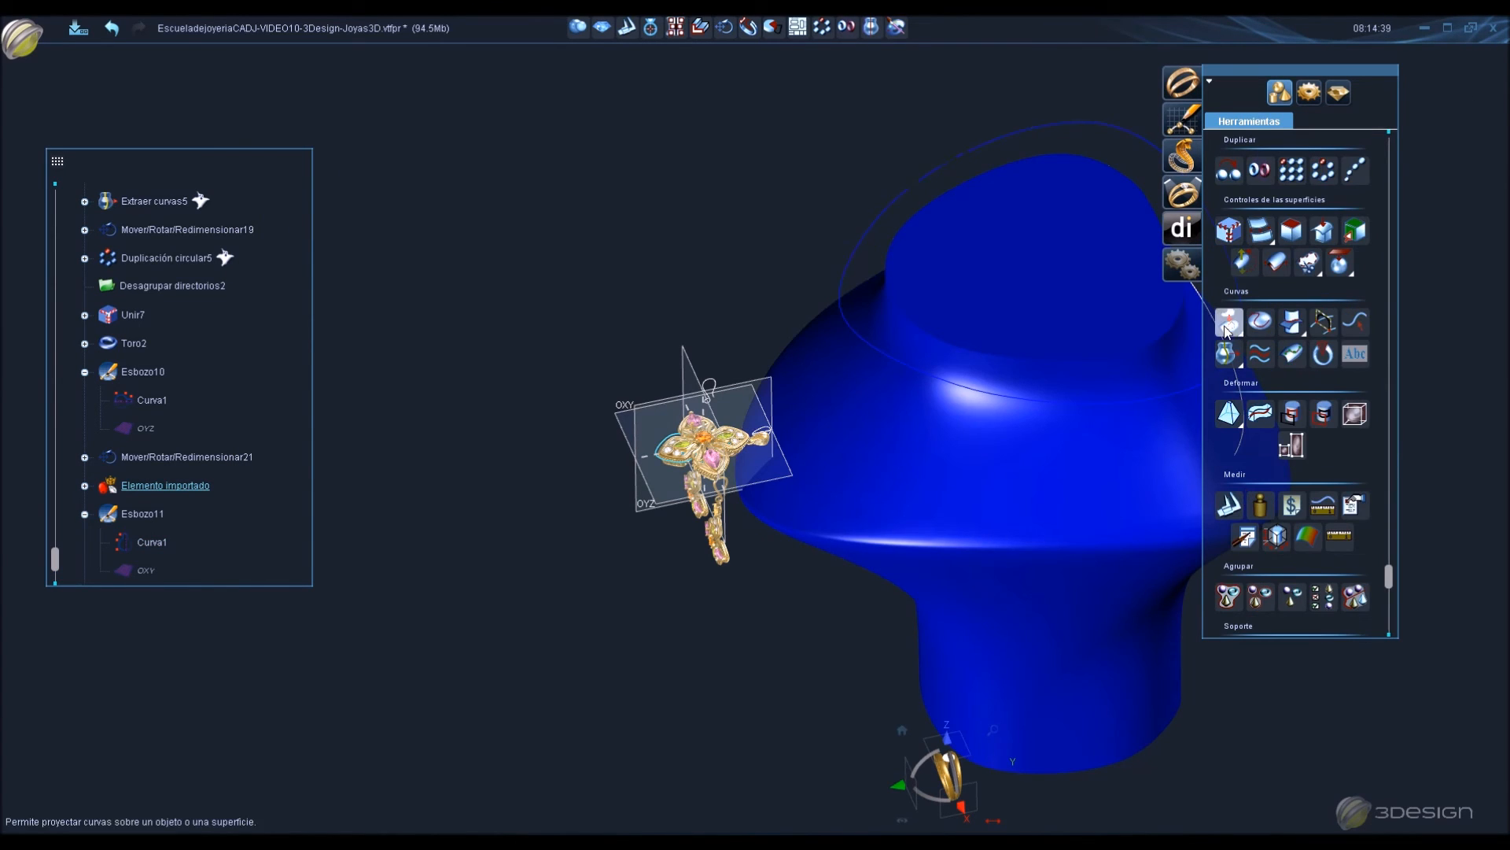
{"action": "right_click", "coordinate": [1000, 504]}
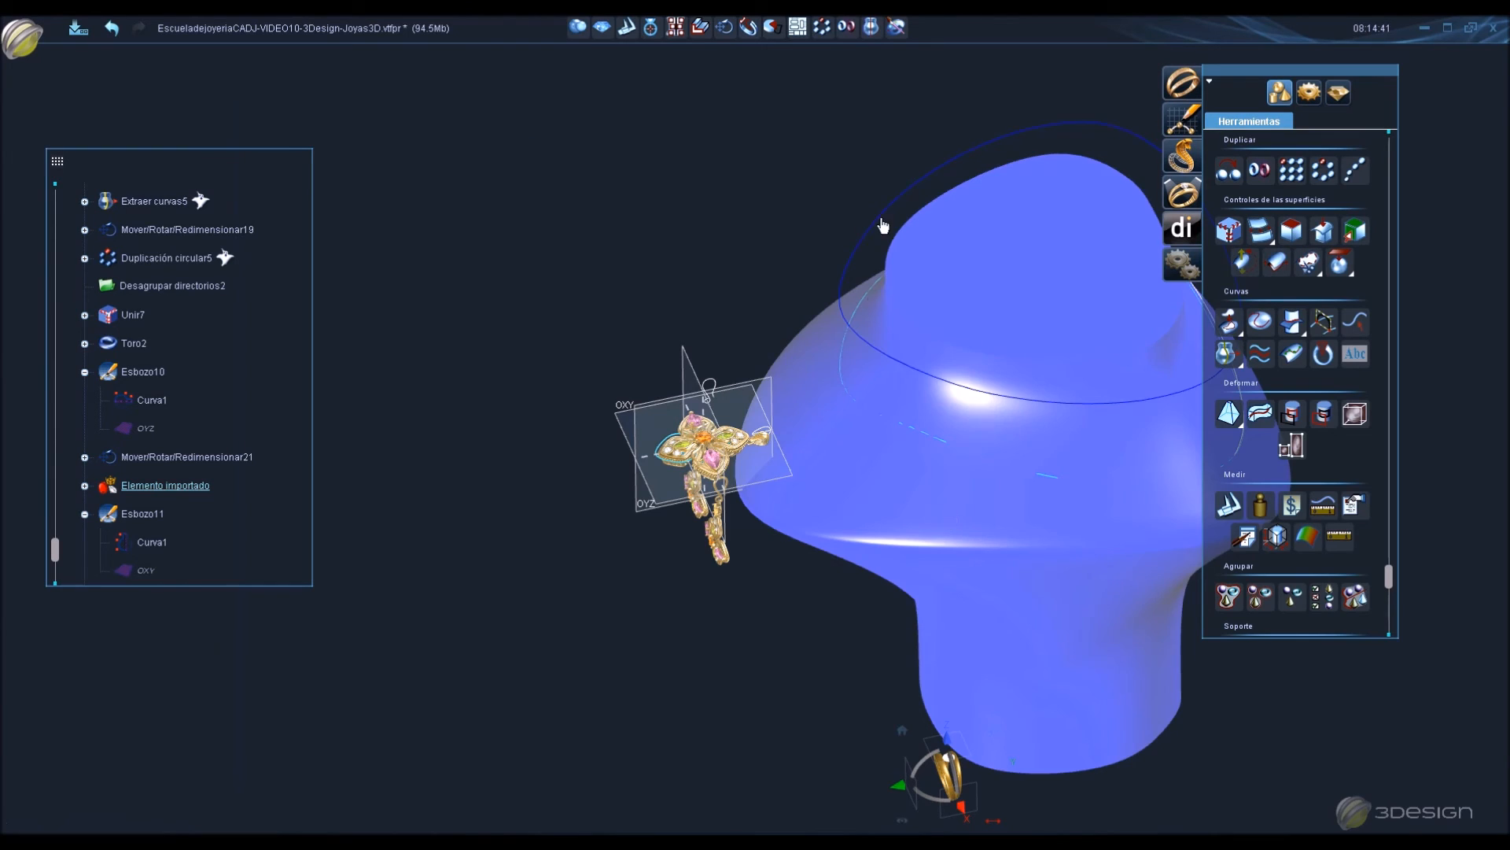
{"action": "right_click", "coordinate": [900, 210]}
{"action": "left_click", "coordinate": [852, 223]}
{"action": "mouse_move", "coordinate": [759, 577]}
{"action": "middle_mouse_down"}
{"action": "mouse_move", "coordinate": [1001, 597]}
{"action": "mouse_move", "coordinate": [1098, 518]}
{"action": "mouse_move", "coordinate": [1076, 465]}
{"action": "middle_mouse_up"}
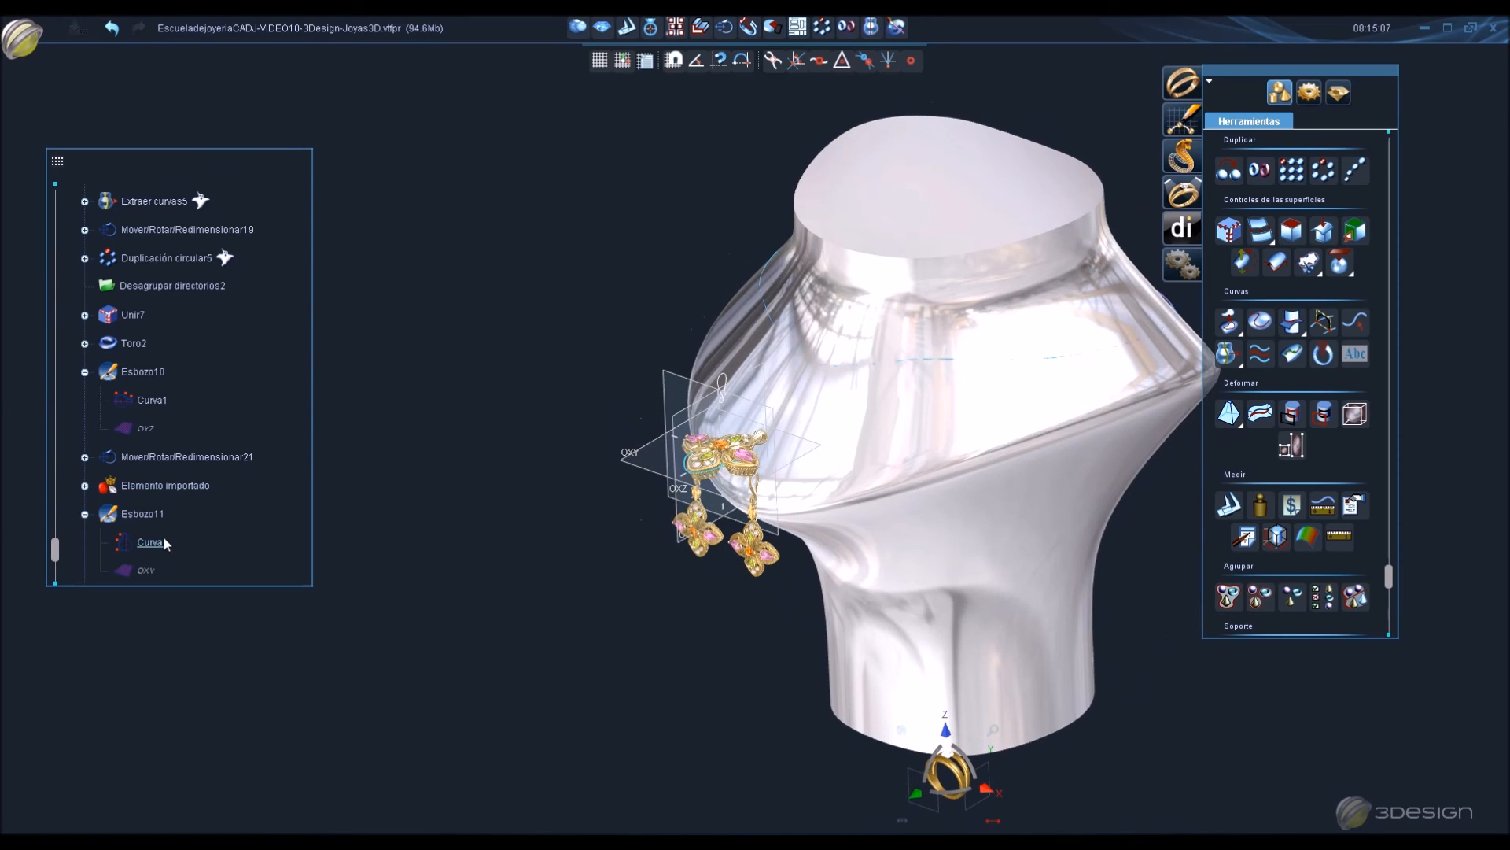
Pull the three front control points of the neck curve slightly toward the jewel and update the dependent construction.
{"action": "double_click", "coordinate": [163, 536]}
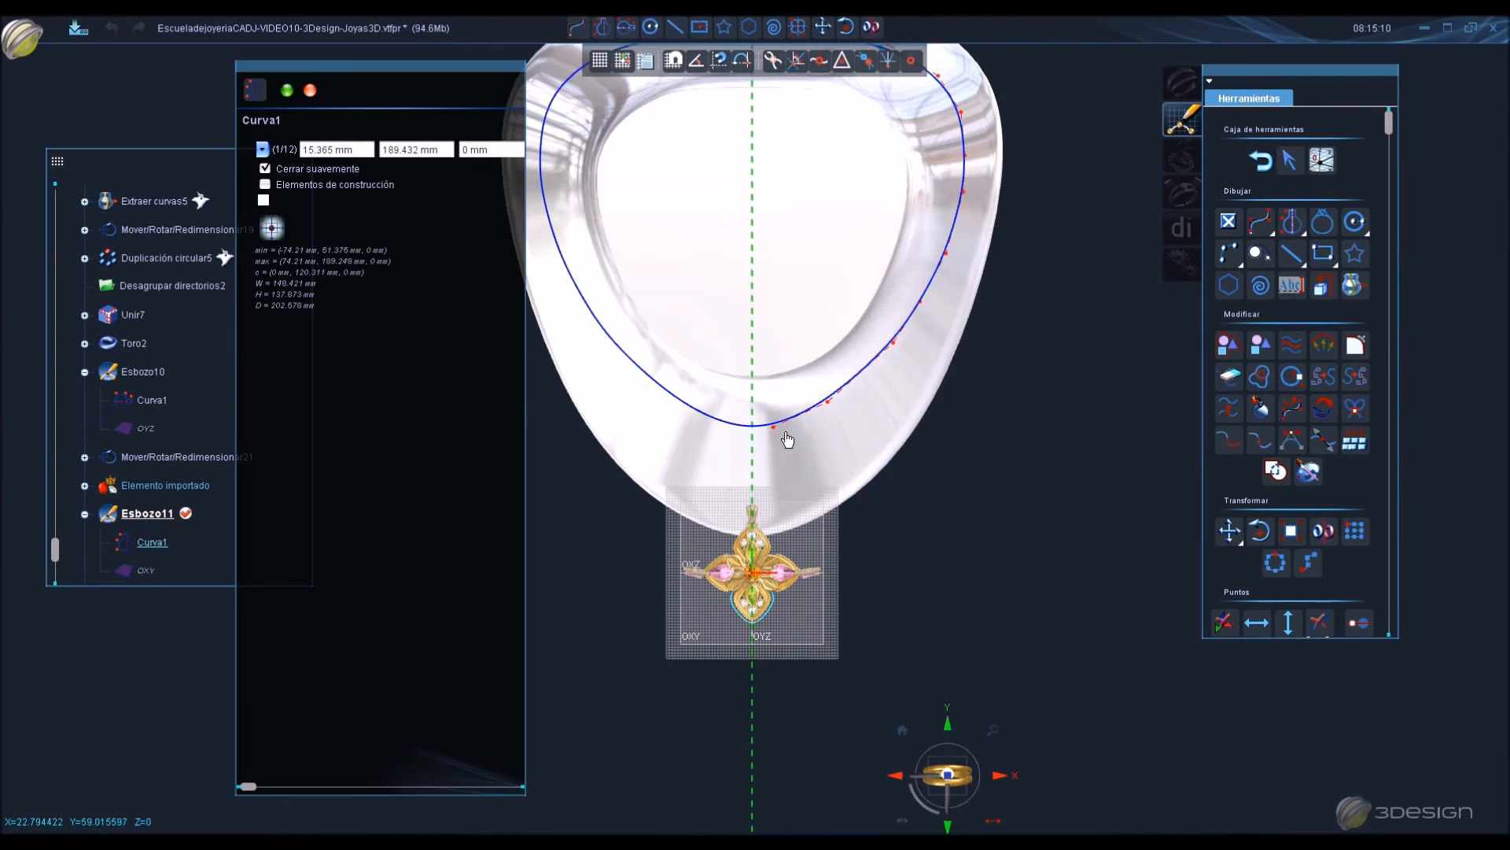
{"action": "left_click_drag", "start_coordinate": [784, 436], "coordinate": [788, 449]}
{"action": "left_click_drag", "start_coordinate": [829, 402], "coordinate": [837, 410]}
{"action": "left_click_drag", "start_coordinate": [892, 343], "coordinate": [893, 351]}
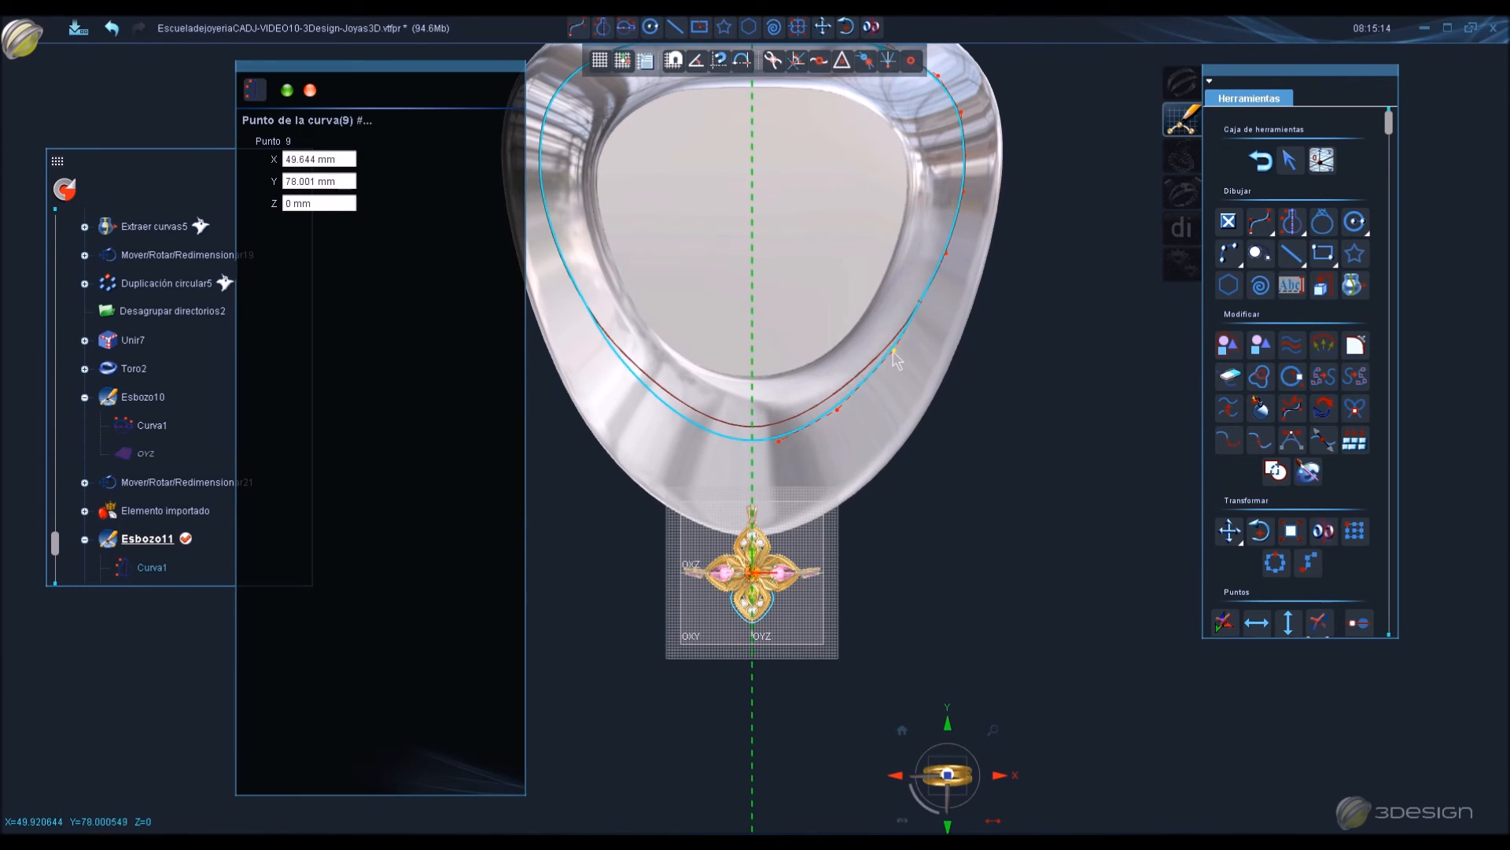
{"action": "left_click", "coordinate": [67, 188]}
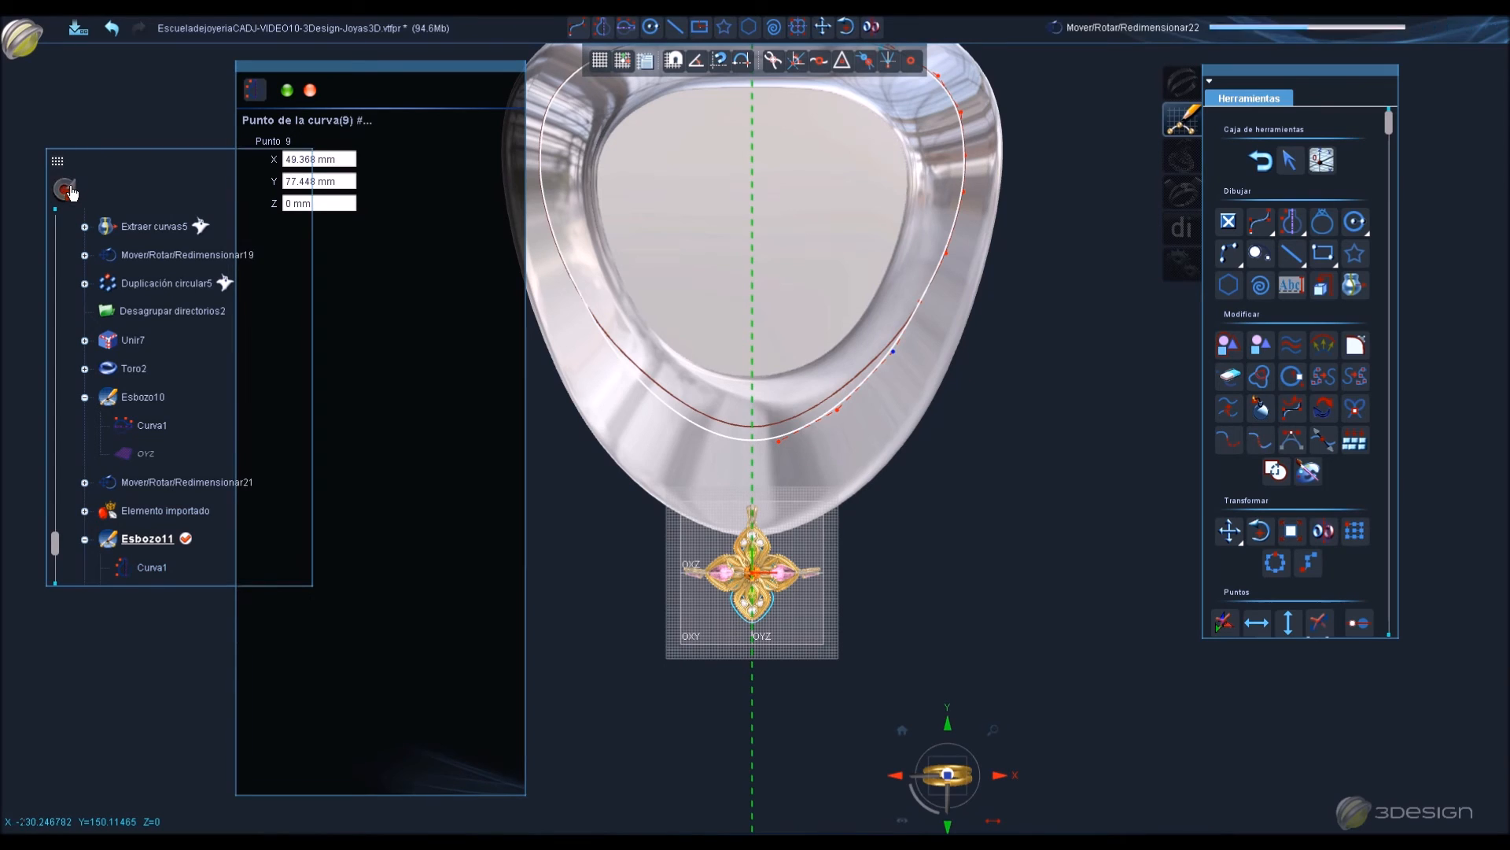
{"action": "left_click", "coordinate": [1262, 163]}
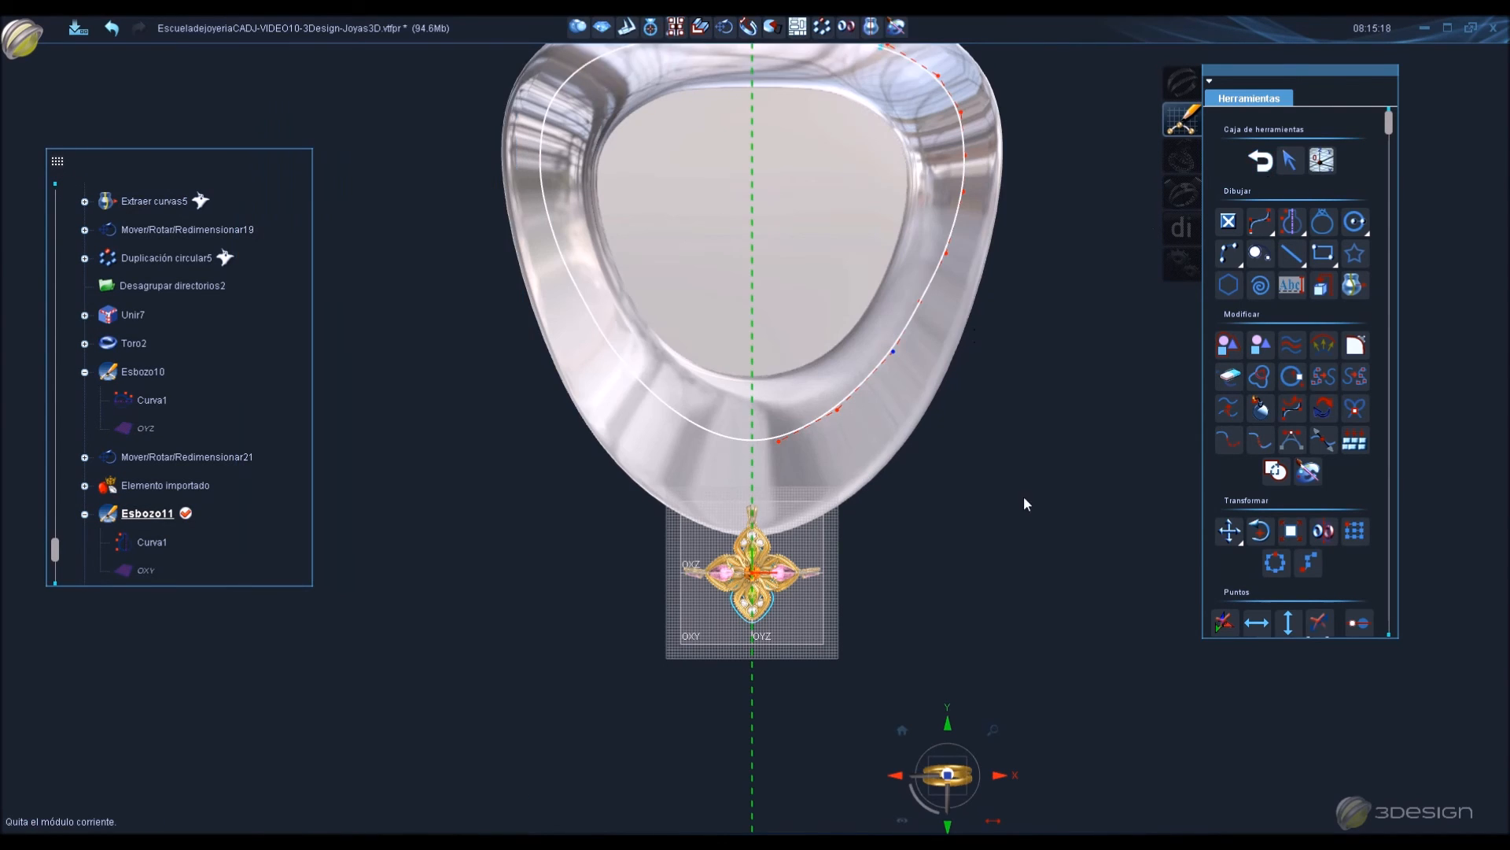
Adjust the side control points of the neck curve so it follows the bust more smoothly, and leave the sketch.
{"action": "middle_click_drag", "start_coordinate": [899, 610], "coordinate": [900, 587]}
{"action": "left_click", "coordinate": [1058, 502]}
{"action": "middle_click_drag", "start_coordinate": [833, 467], "coordinate": [894, 524]}
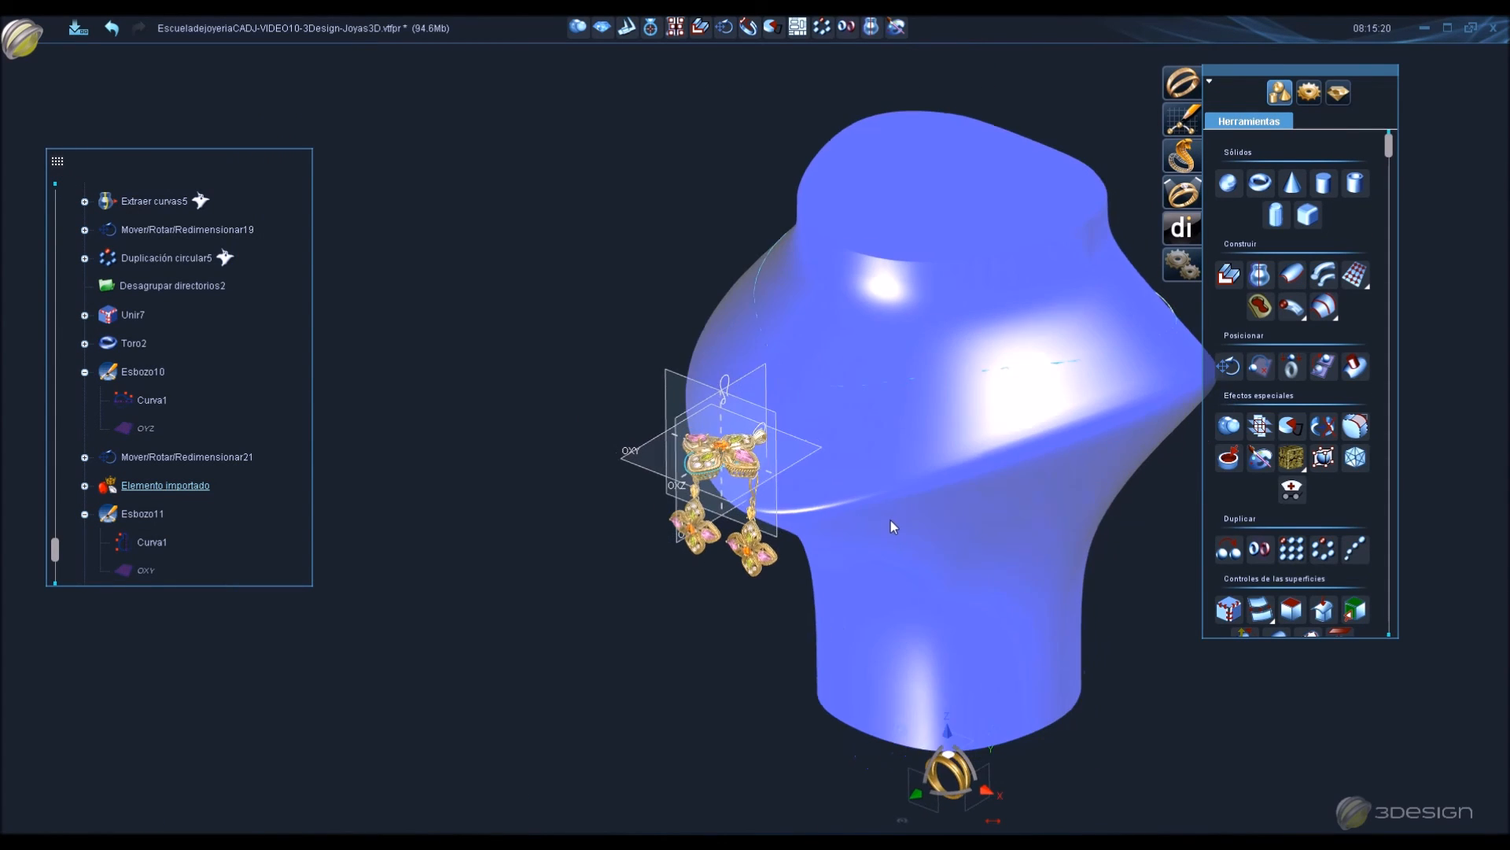
{"action": "double_click", "coordinate": [151, 541]}
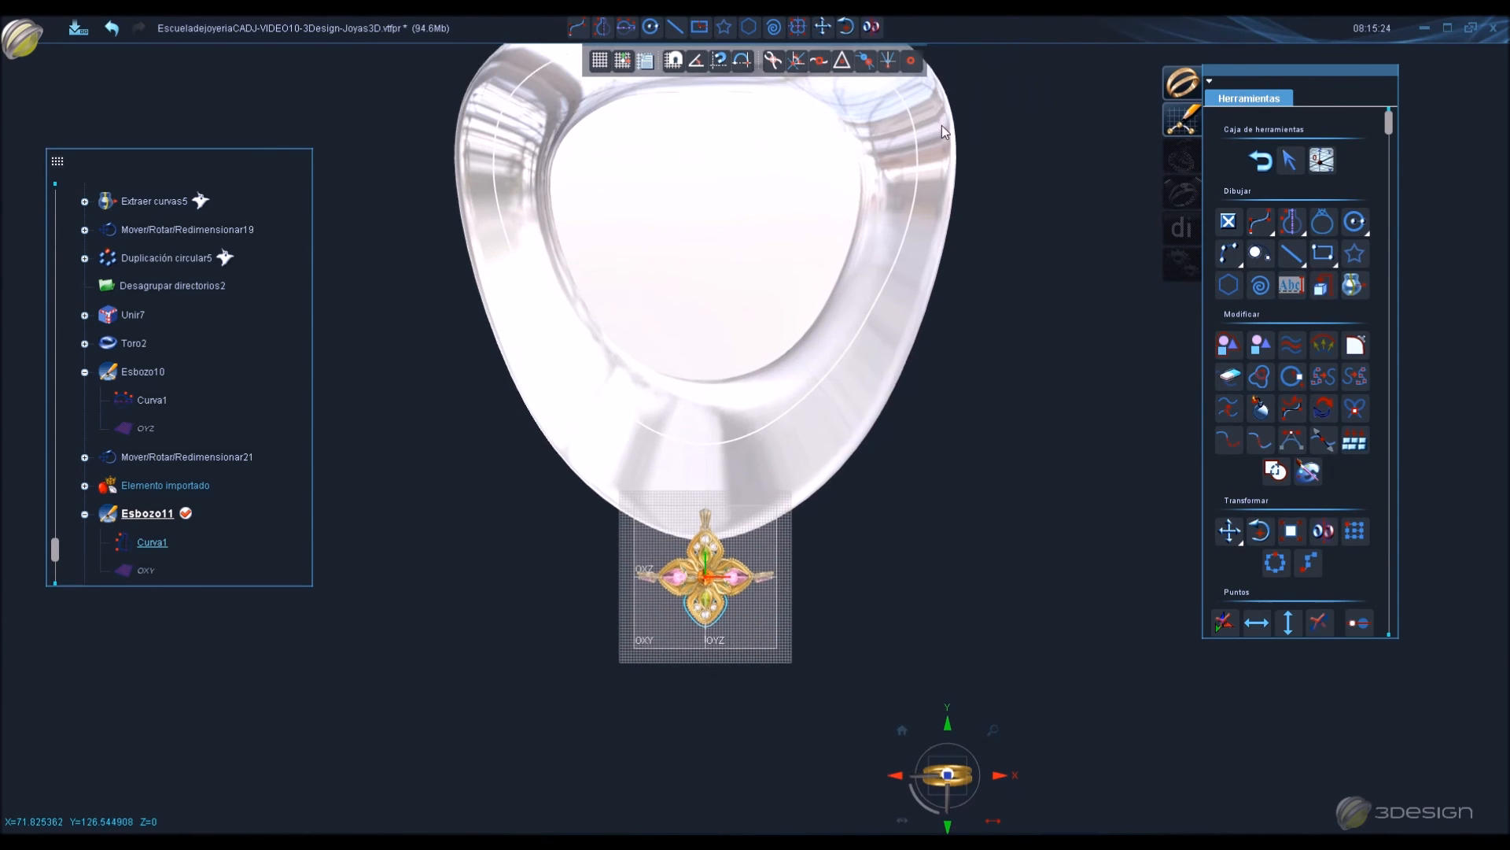
{"action": "left_click", "coordinate": [909, 239]}
{"action": "left_click_drag", "start_coordinate": [903, 217], "coordinate": [902, 169]}
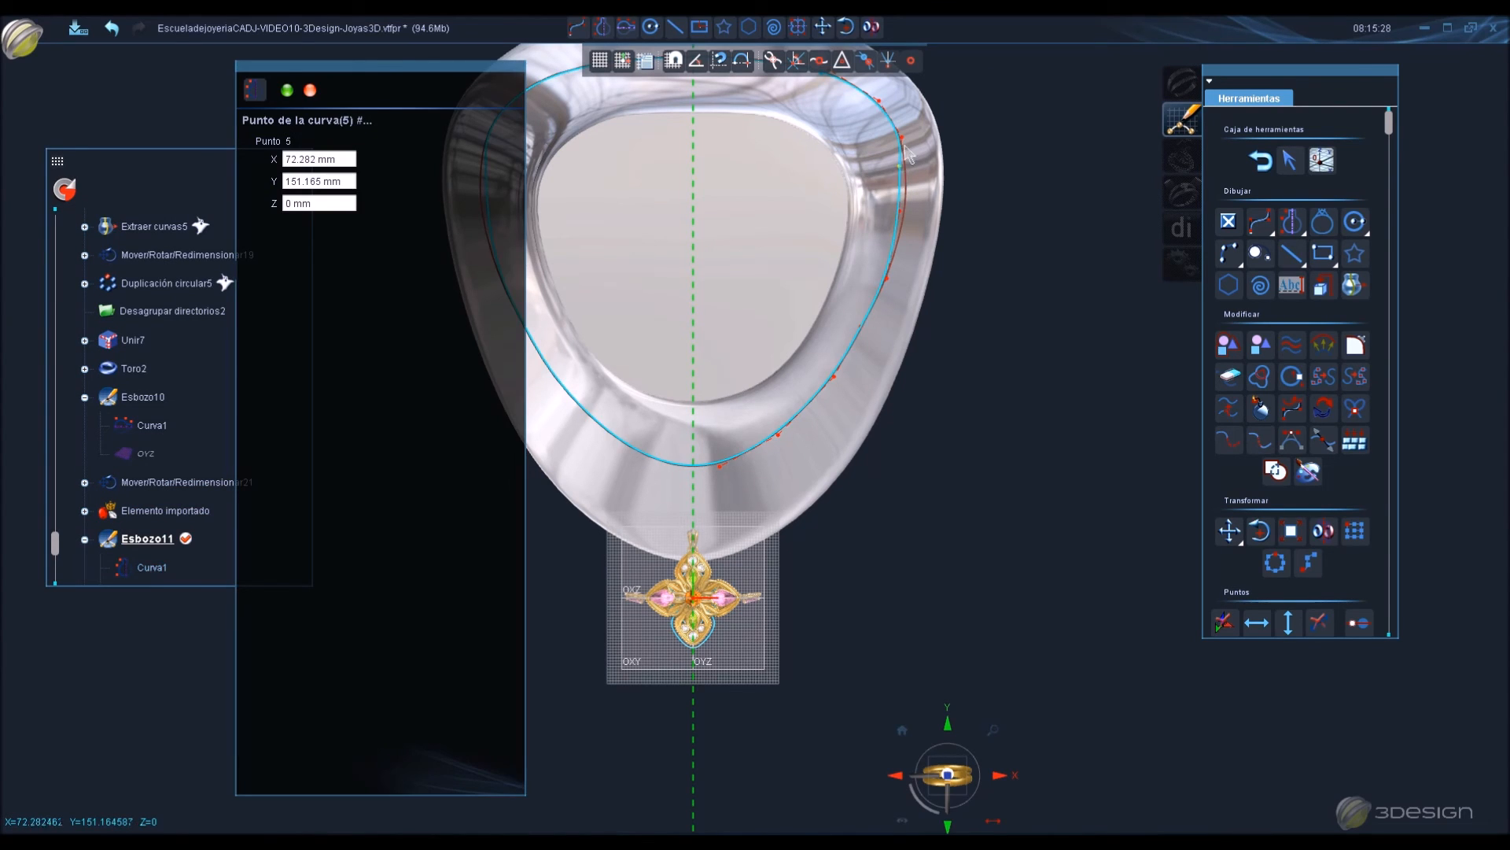
{"action": "left_click", "coordinate": [897, 136]}
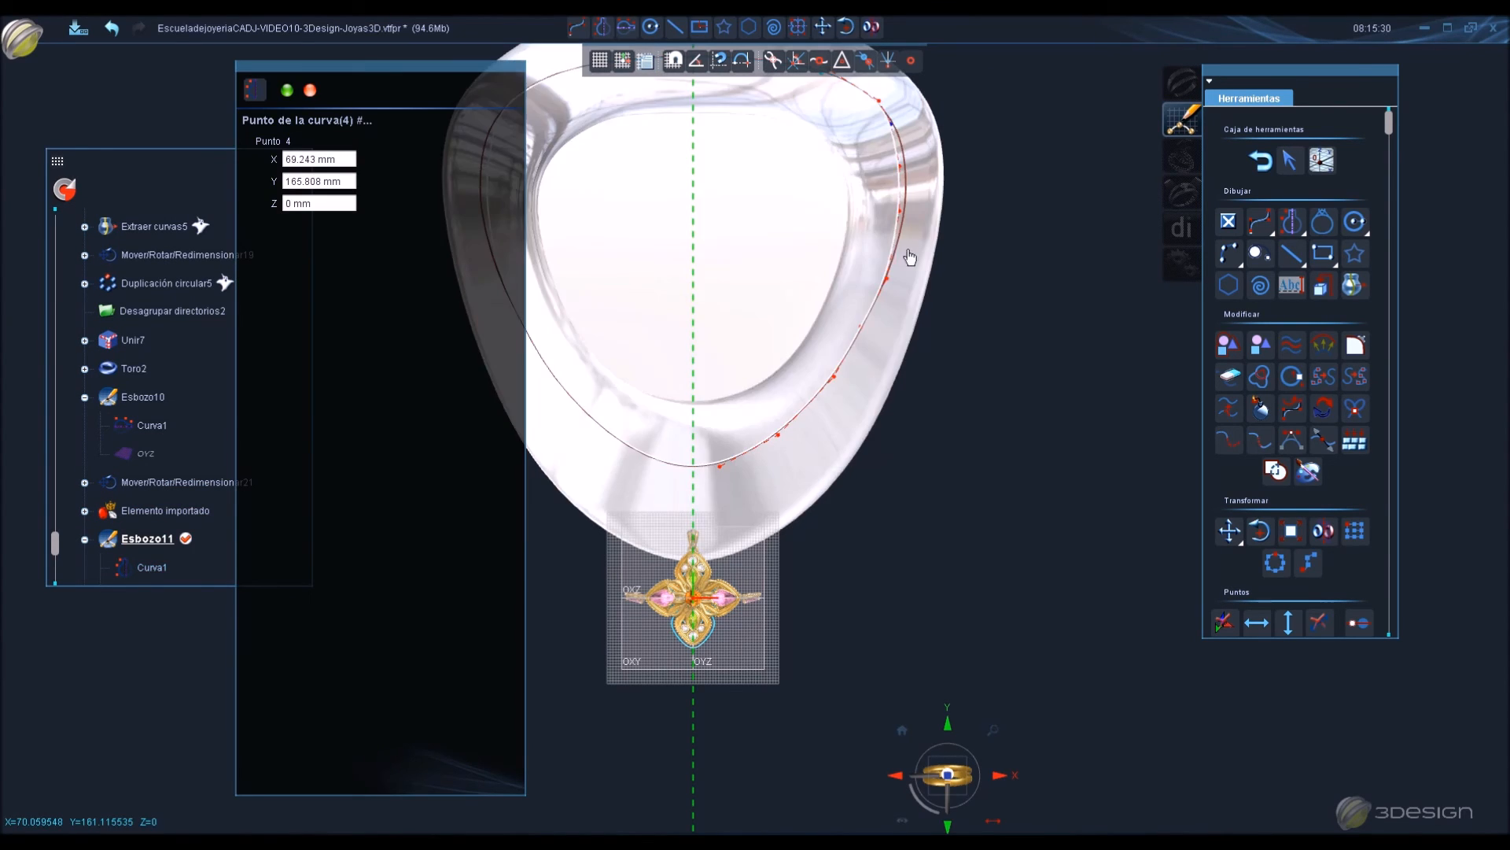
{"action": "left_click", "coordinate": [888, 274]}
{"action": "left_click", "coordinate": [897, 204]}
{"action": "left_click", "coordinate": [1261, 161]}
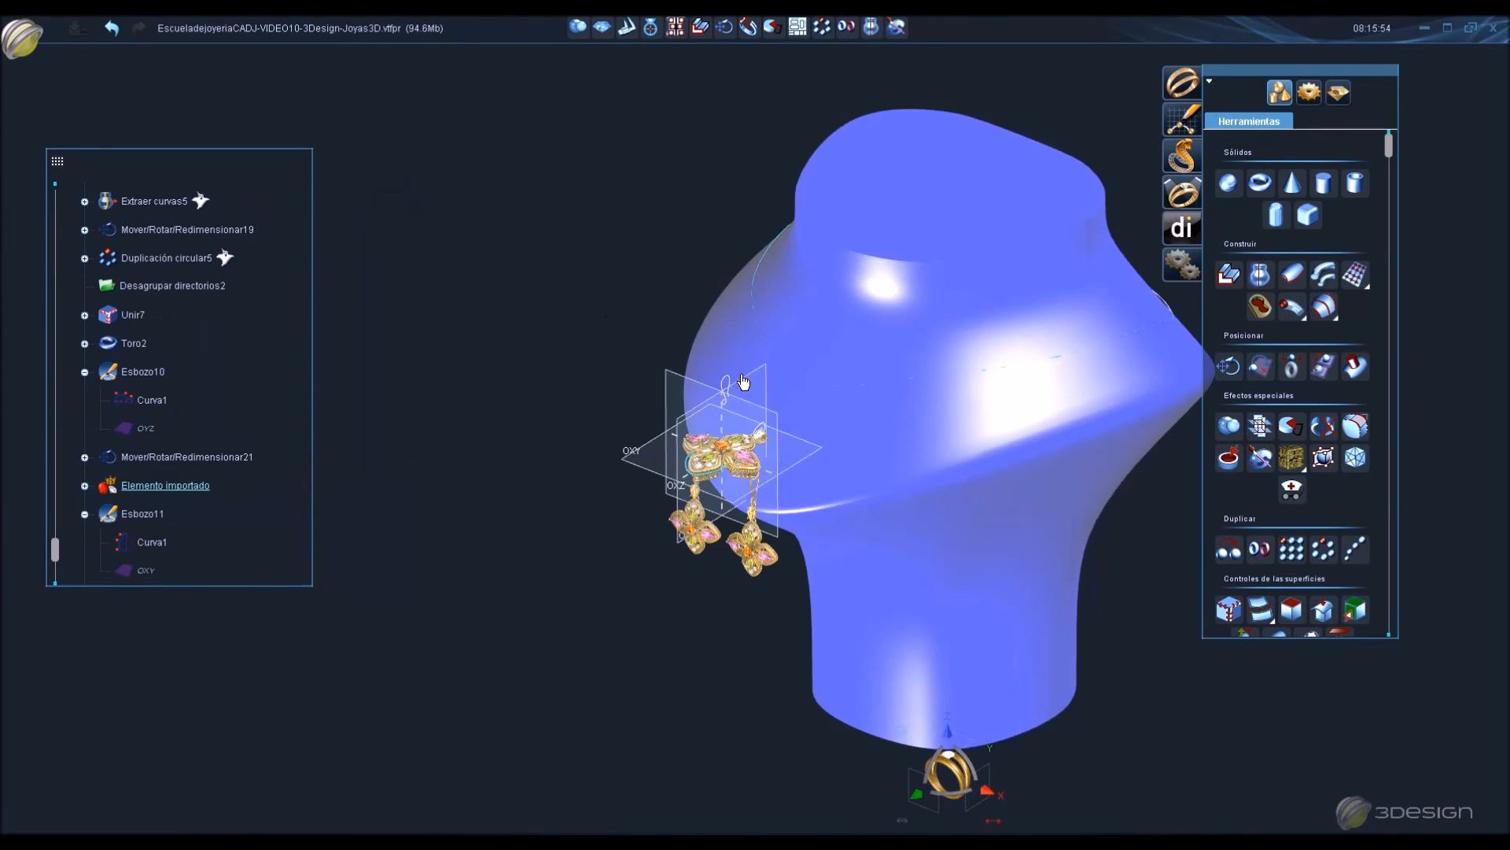
Sketch an ellipse on the OYZ plane above the bail, with a 2 mm major and 1 mm minor radius.
{"action": "left_click", "coordinate": [1199, 192]}
{"action": "left_click", "coordinate": [1183, 119]}
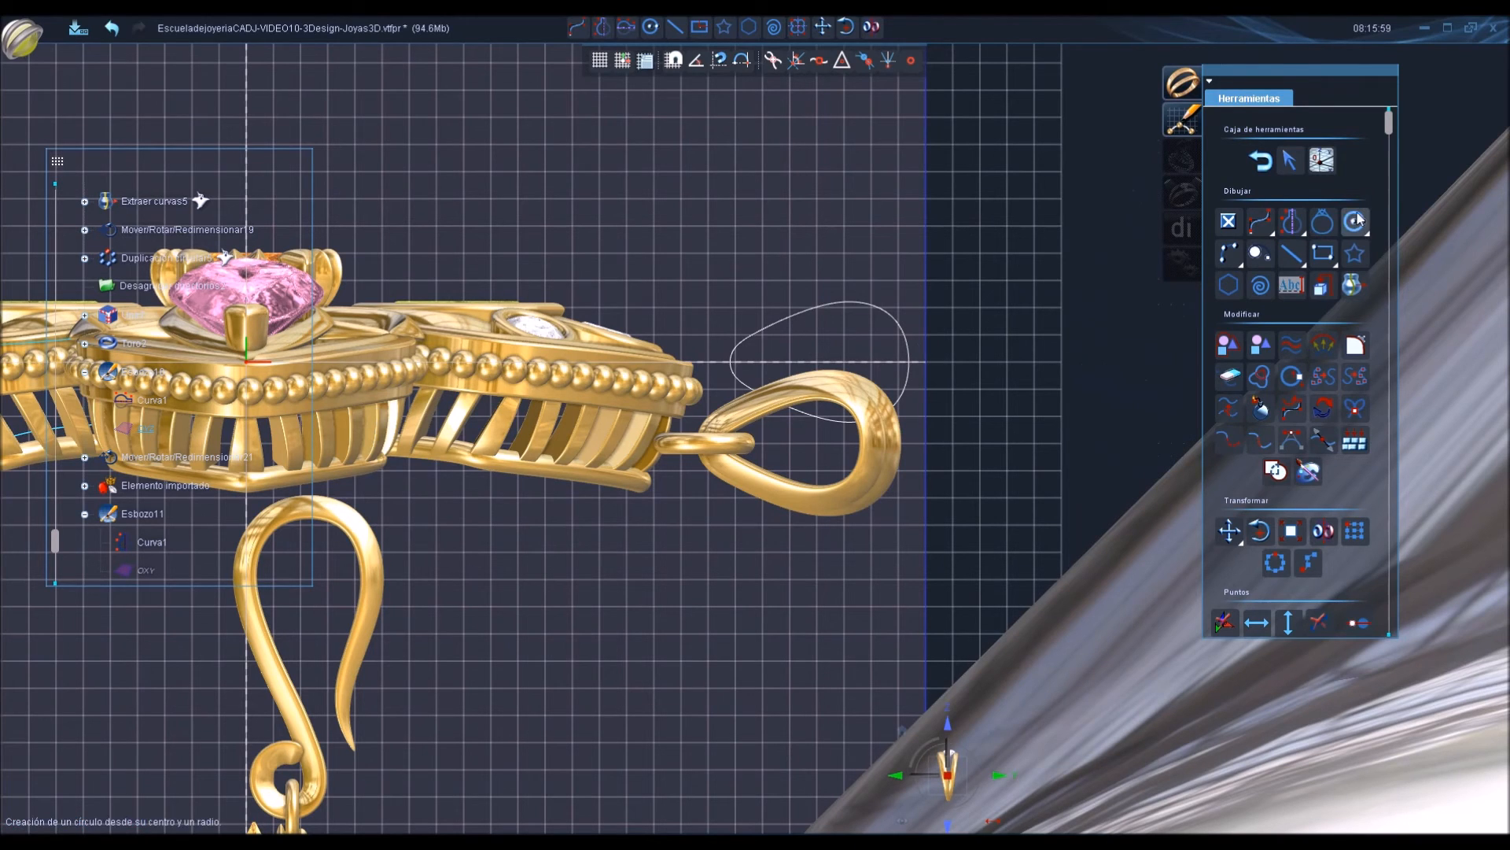
{"action": "left_click", "coordinate": [1367, 232]}
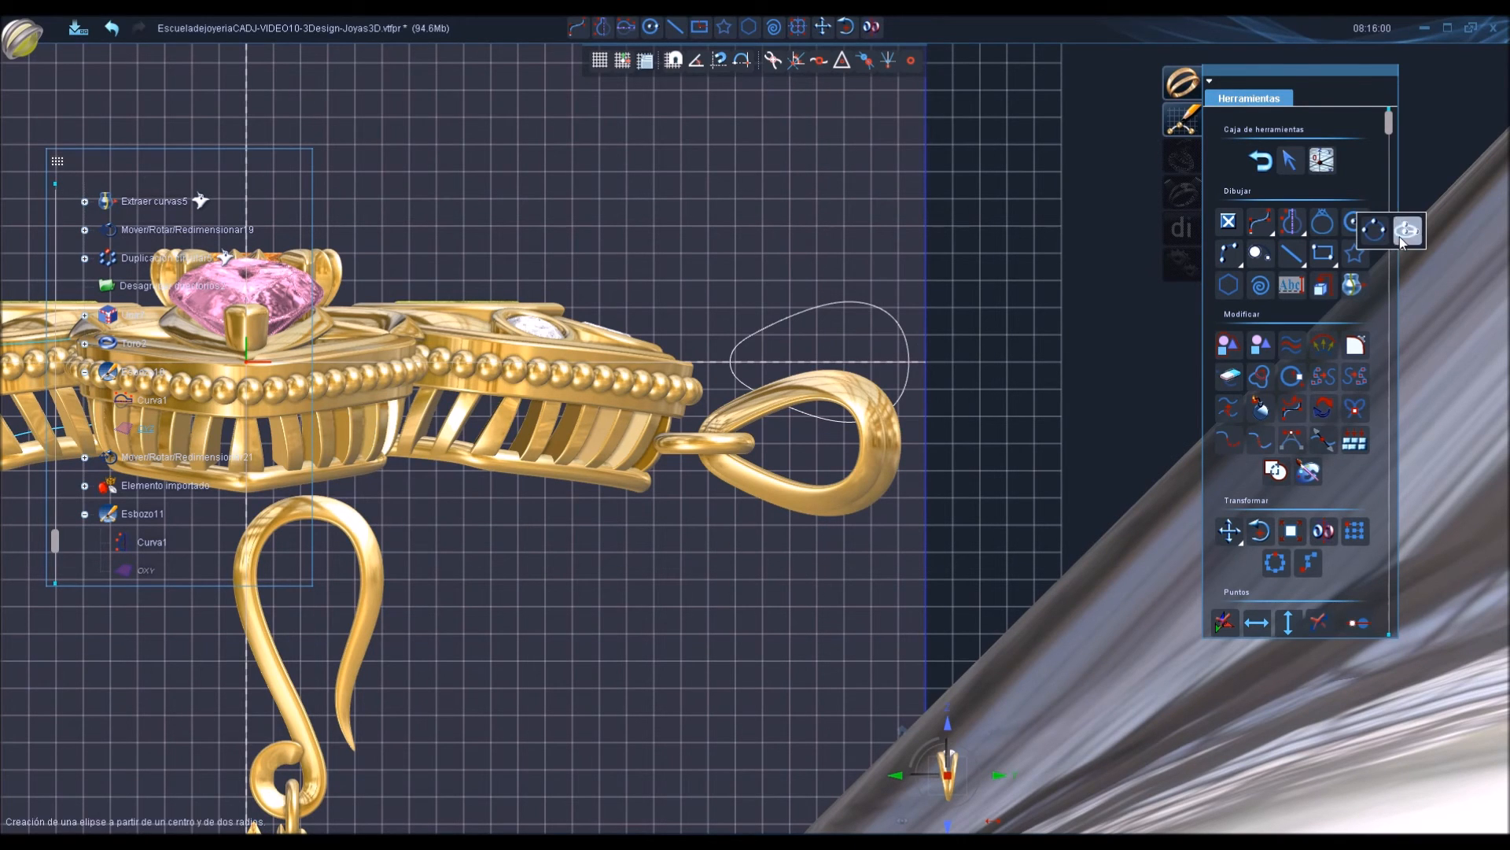
{"action": "left_click", "coordinate": [1408, 233]}
{"action": "left_click", "coordinate": [736, 198]}
{"action": "left_click", "coordinate": [789, 198]}
{"action": "left_click", "coordinate": [737, 170]}
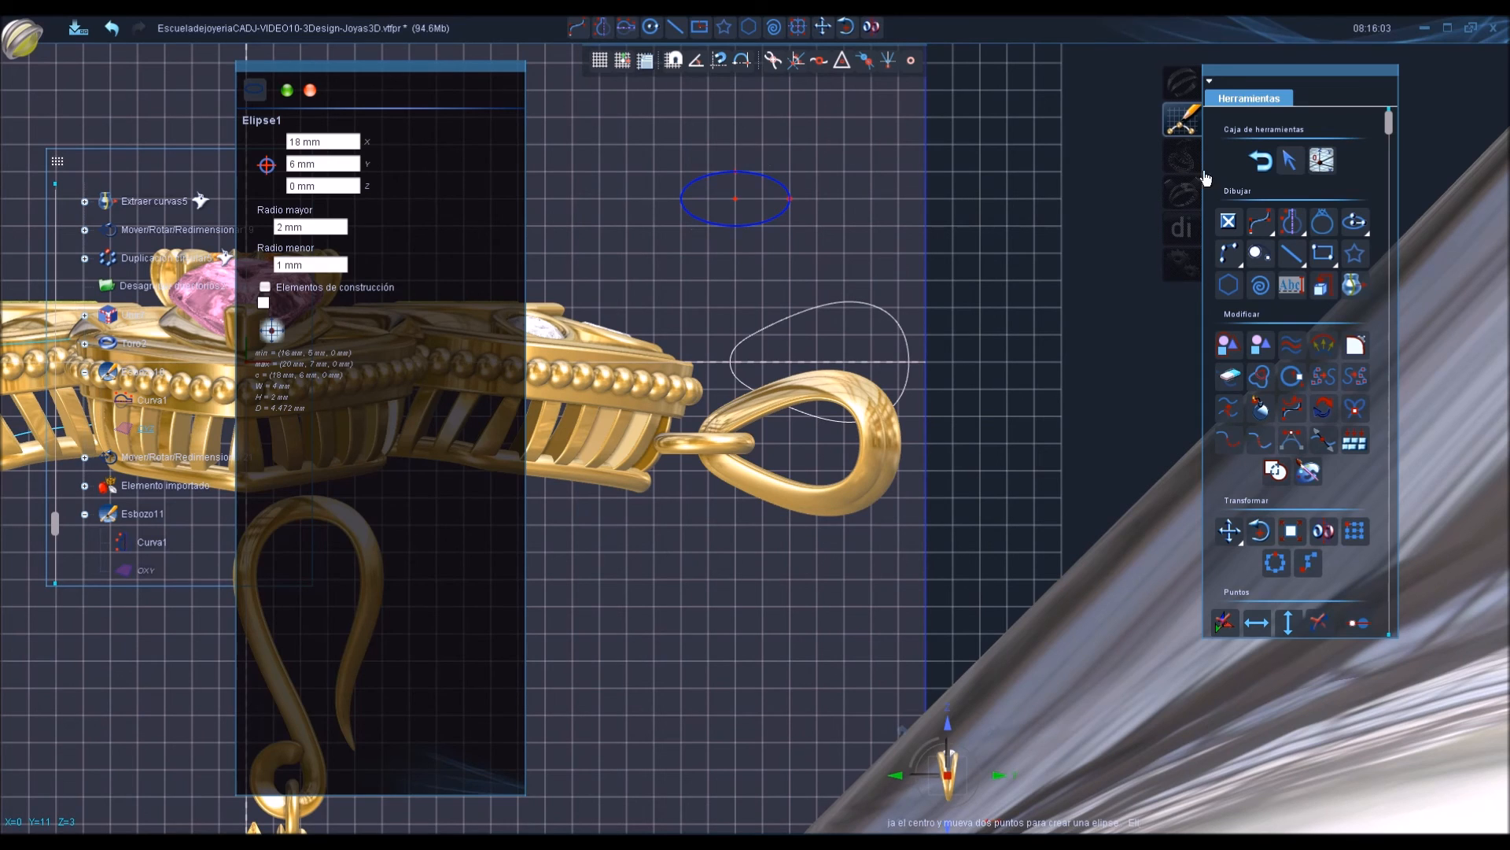
{"action": "left_click", "coordinate": [1290, 161]}
{"action": "left_click", "coordinate": [1262, 162]}
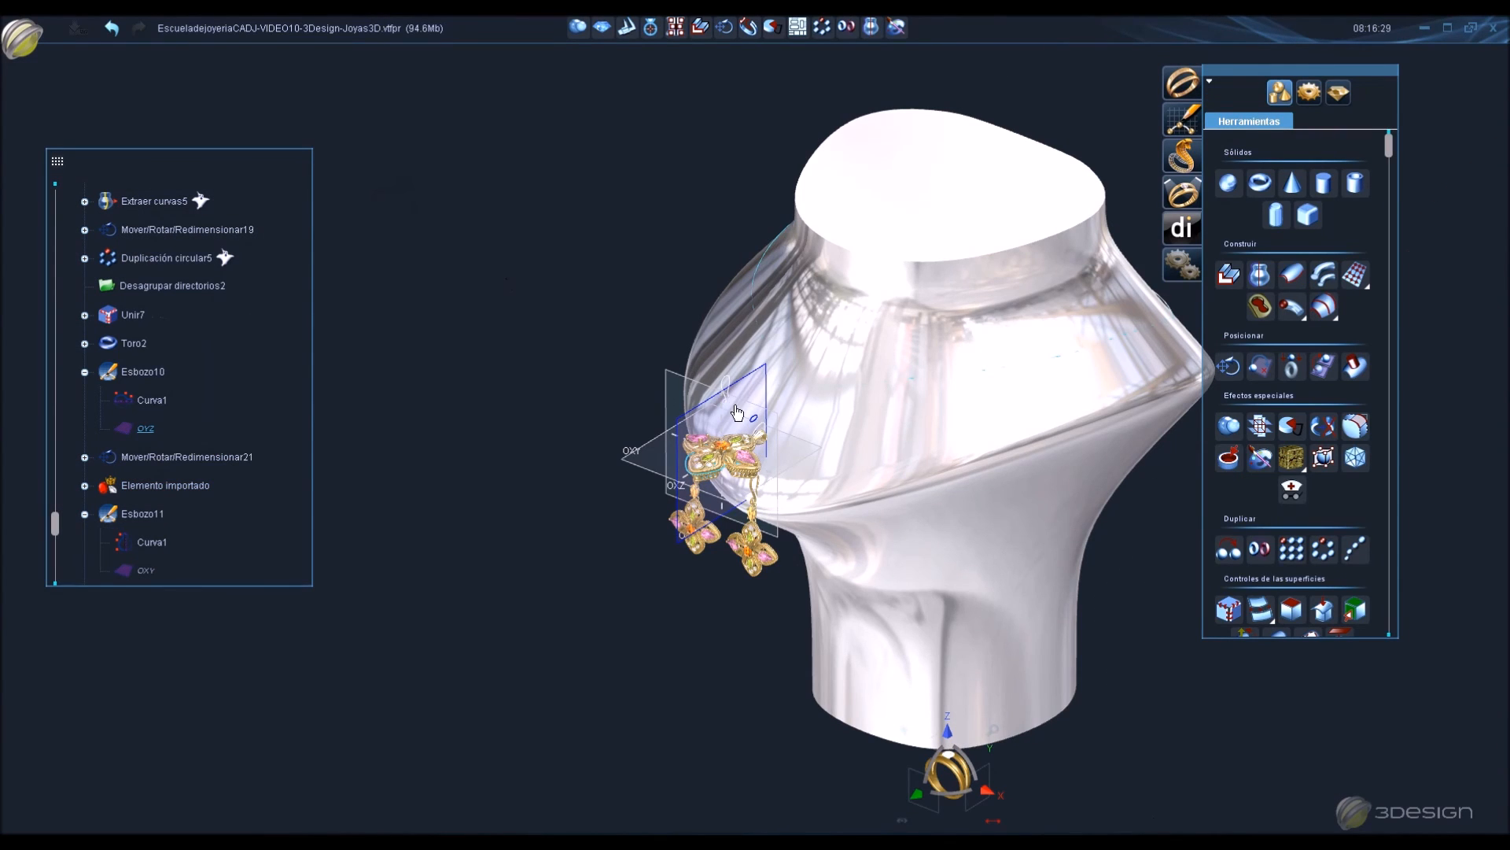
Sweep a chain link along the ellipse, using an existing curve at the flower jewel's center as the section profile.
{"action": "scroll", "coordinate": [753, 305], "scroll_direction": "up", "scroll_amount": 5}
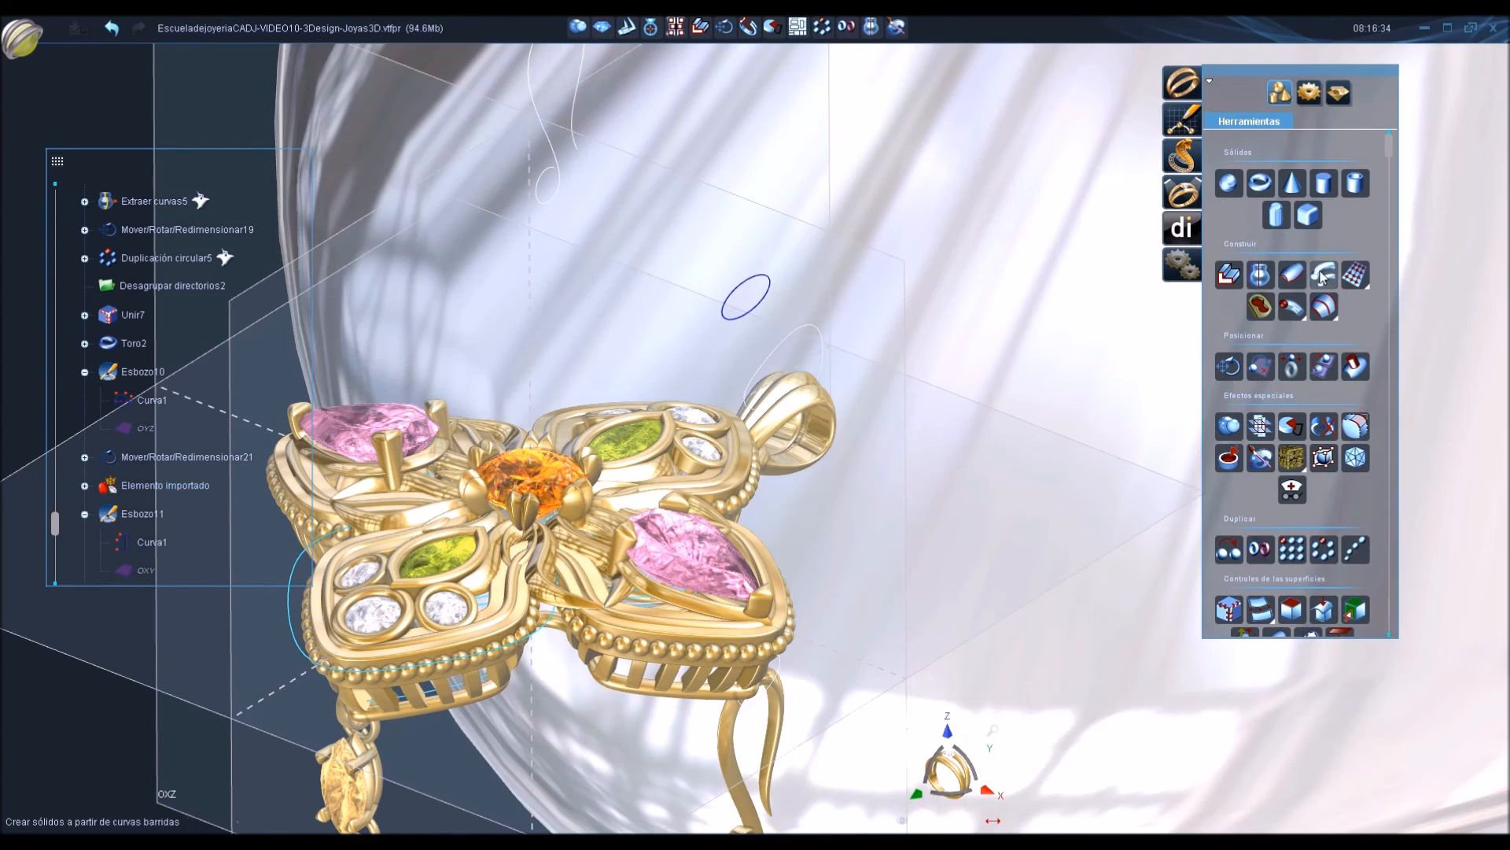
{"action": "left_click", "coordinate": [1323, 274]}
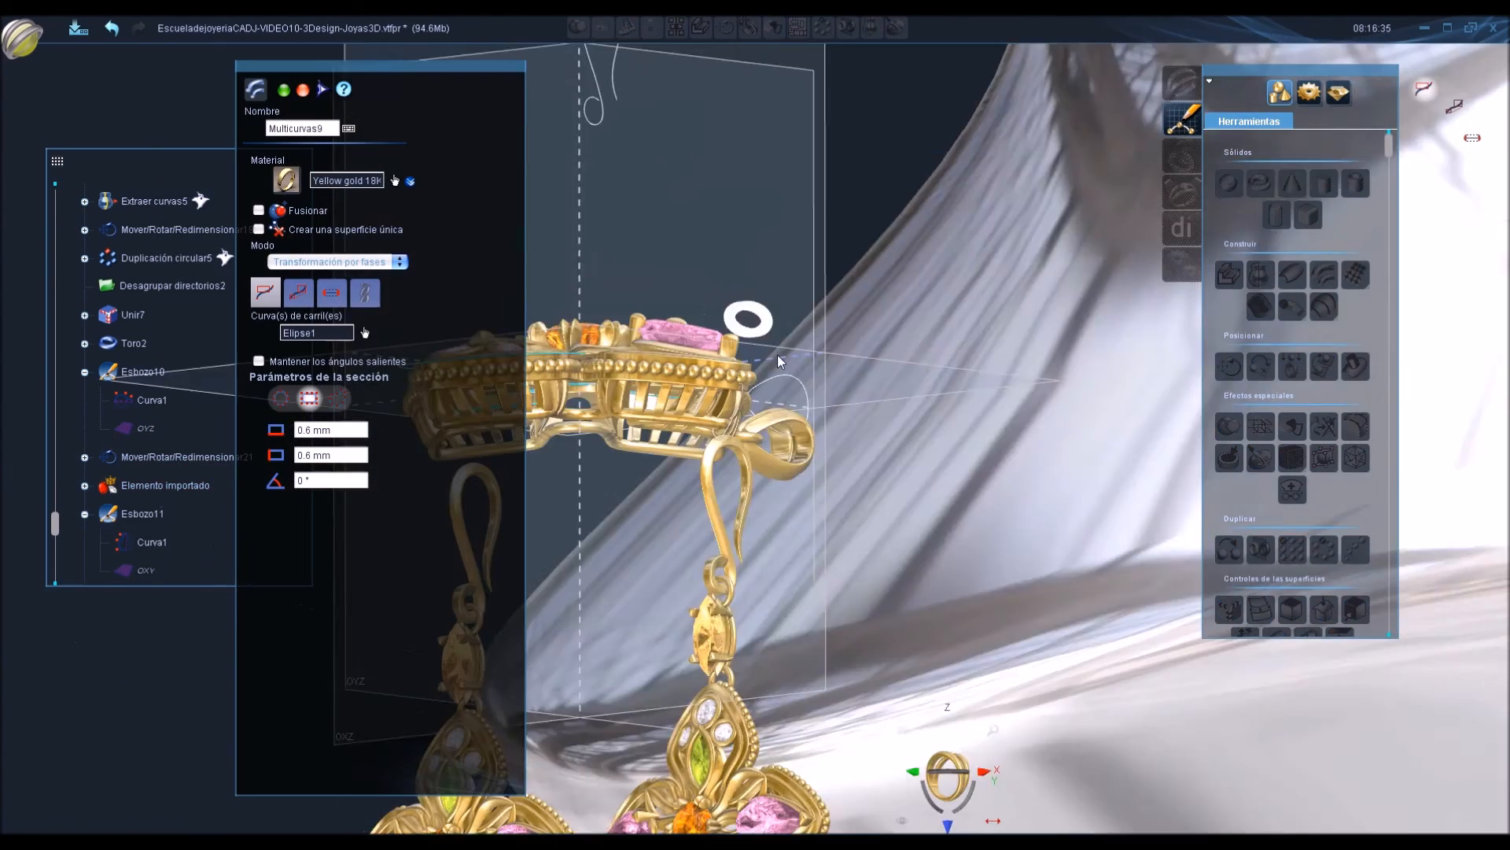
{"action": "right_click_drag", "start_coordinate": [779, 361], "coordinate": [455, 399]}
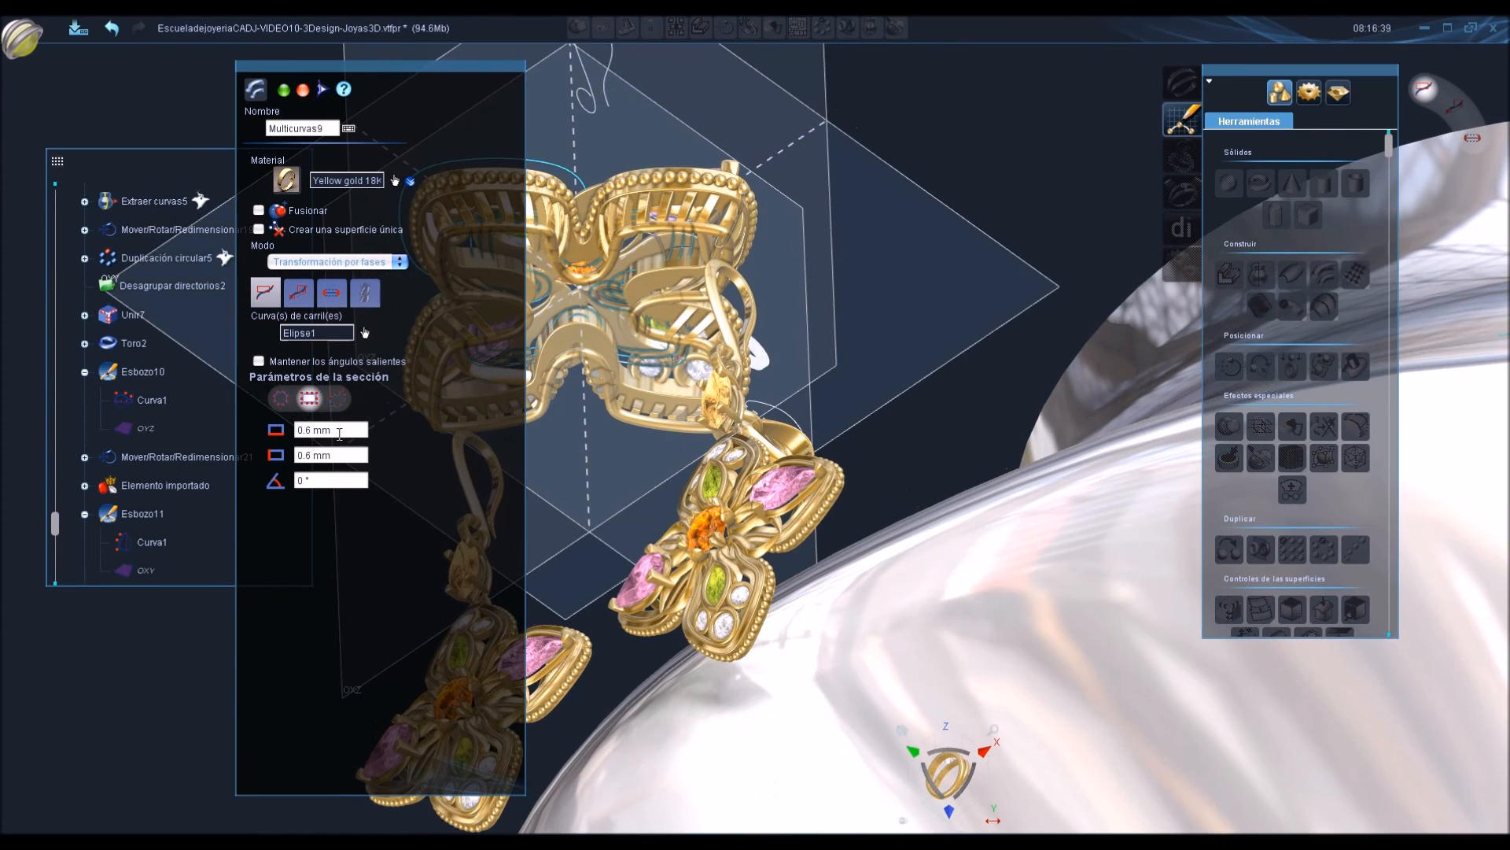
{"action": "left_click", "coordinate": [338, 398]}
{"action": "right_click_drag", "start_coordinate": [649, 311], "coordinate": [649, 310]}
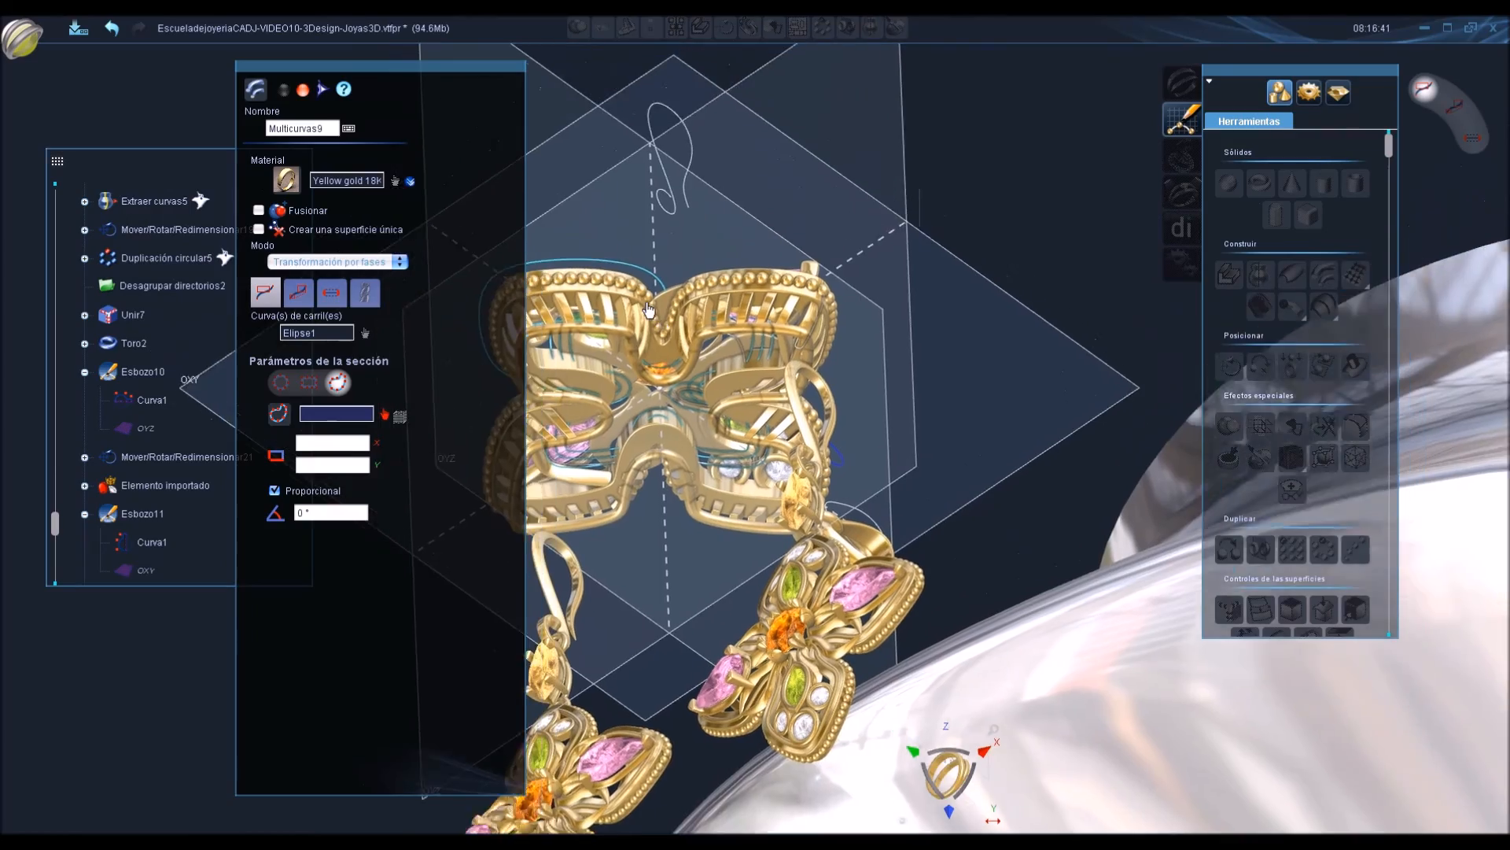
{"action": "scroll", "coordinate": [649, 309], "scroll_direction": "up", "scroll_amount": 5}
{"action": "scroll", "coordinate": [622, 300], "scroll_direction": "up", "scroll_amount": 5}
{"action": "right_click_drag", "start_coordinate": [589, 293], "coordinate": [690, 347]}
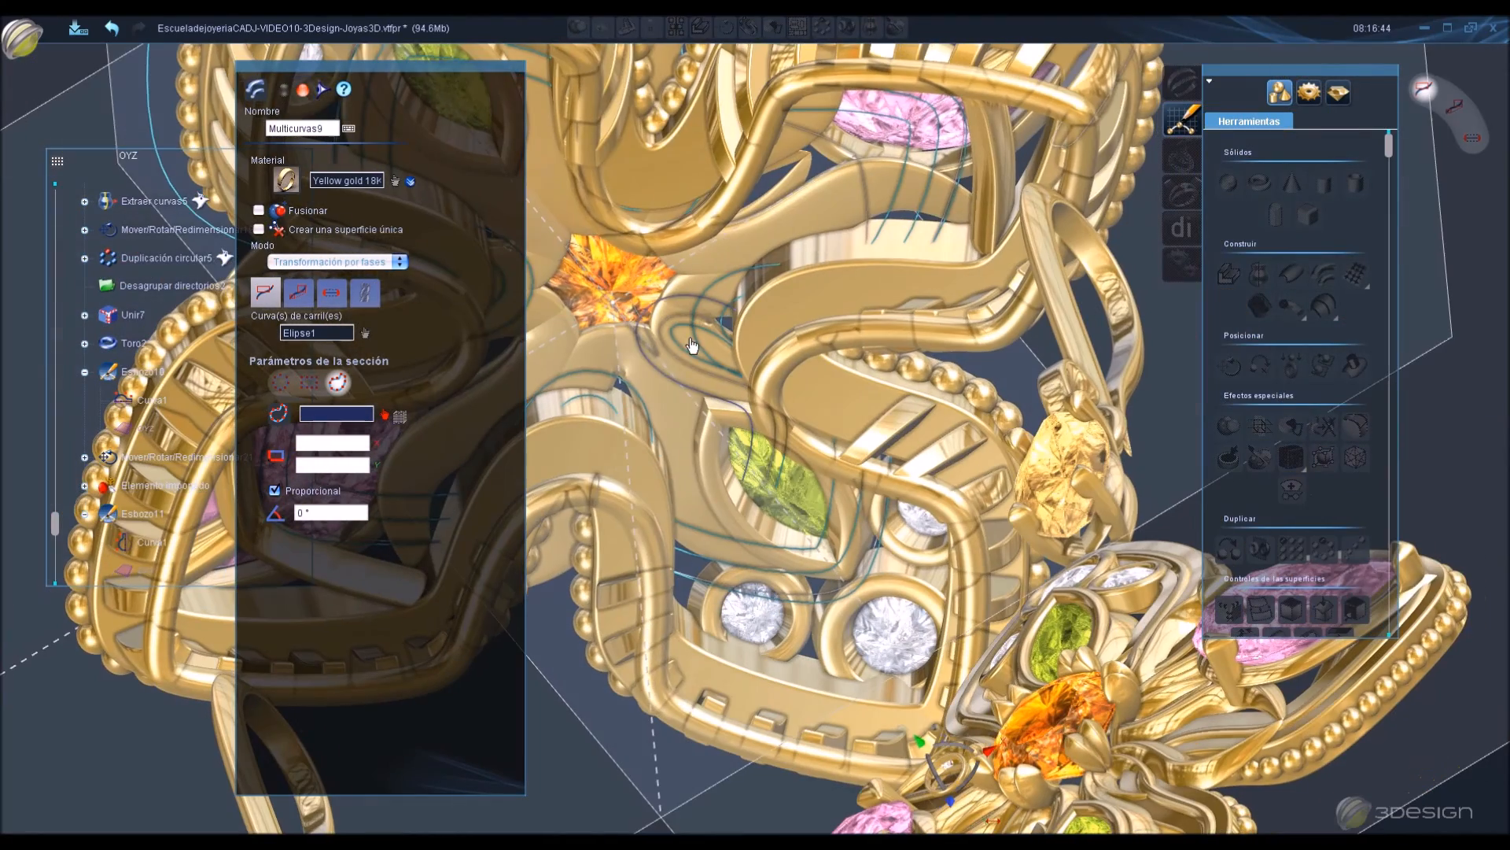
{"action": "left_click", "coordinate": [653, 354]}
{"action": "scroll", "coordinate": [653, 354], "scroll_direction": "down", "scroll_amount": 5}
{"action": "right_click_drag", "start_coordinate": [653, 354], "coordinate": [511, 639]}
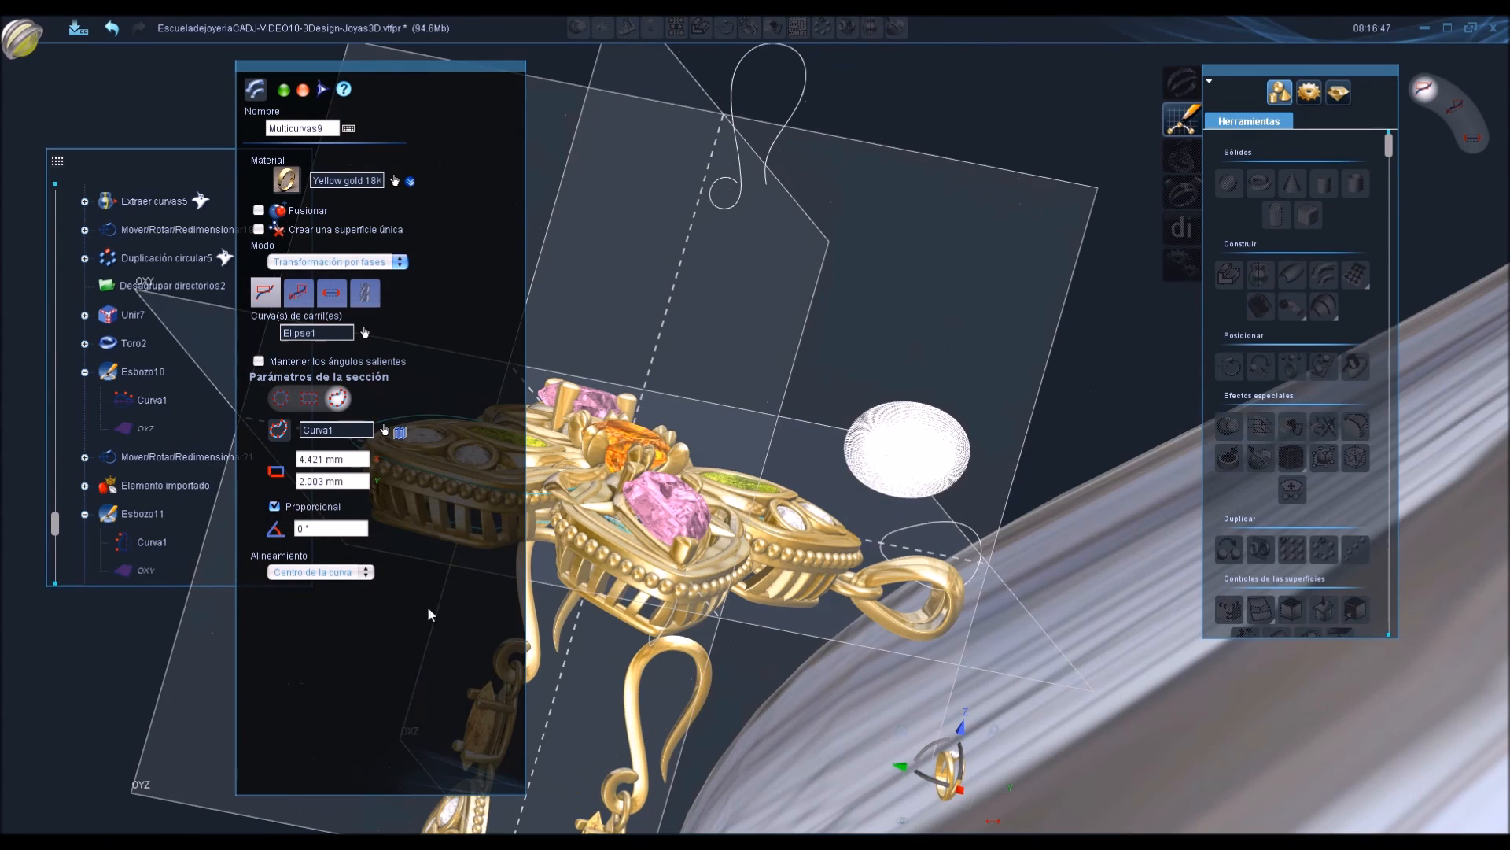
Set the link's section to 0.7 mm by 0.7 mm with proportional sizing off, and finish the sweep.
{"action": "left_click", "coordinate": [364, 460]}
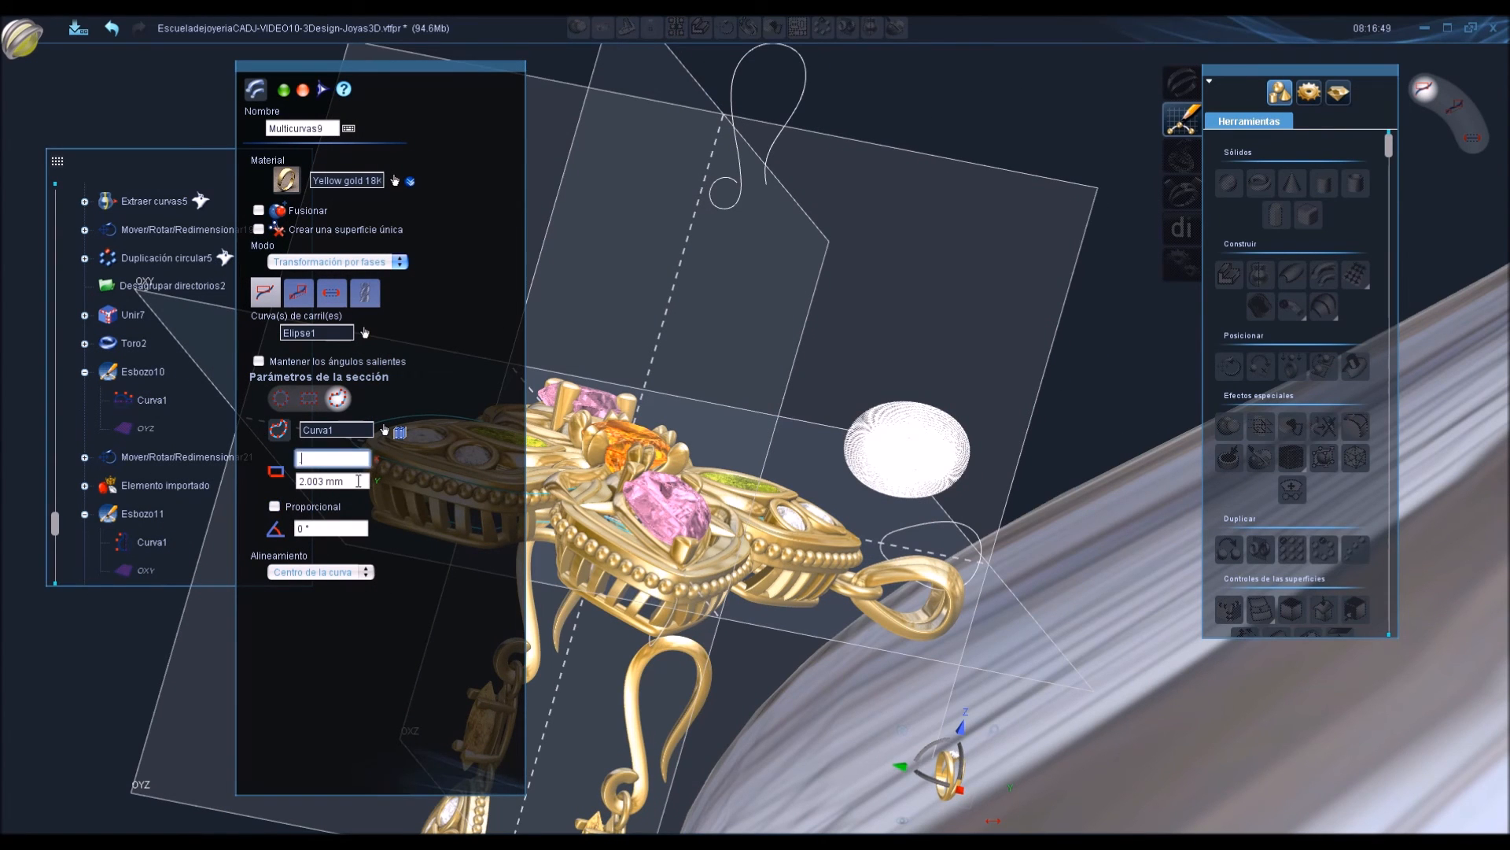
{"action": "type", "text": "0.5"}
{"action": "key", "text": "Return"}
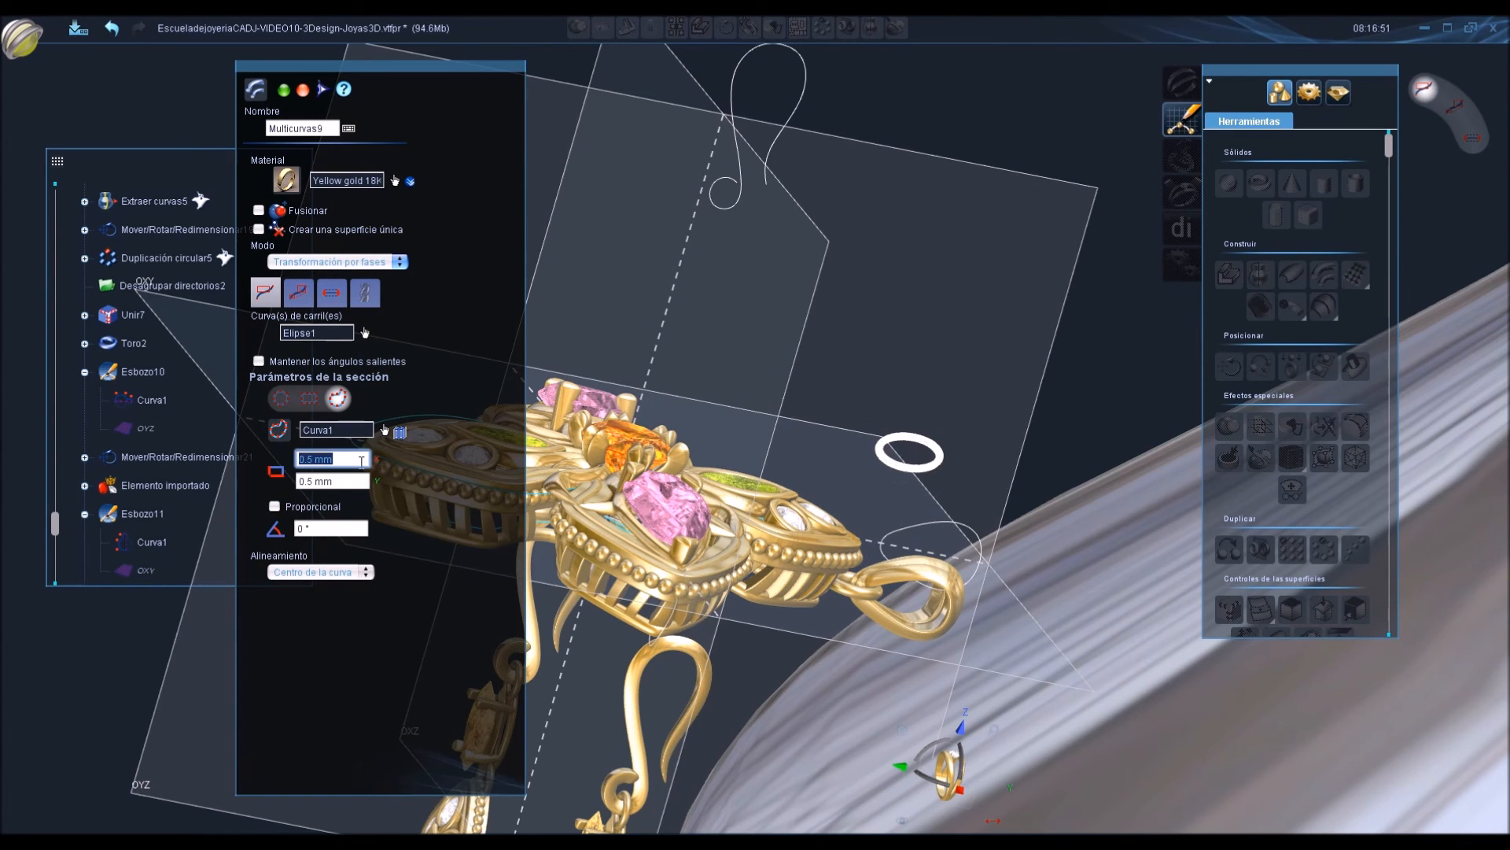
{"action": "type", "text": ".6"}
{"action": "left_click", "coordinate": [355, 481]}
{"action": "type", "text": ".6"}
{"action": "left_click", "coordinate": [362, 458]}
{"action": "left_click", "coordinate": [366, 480]}
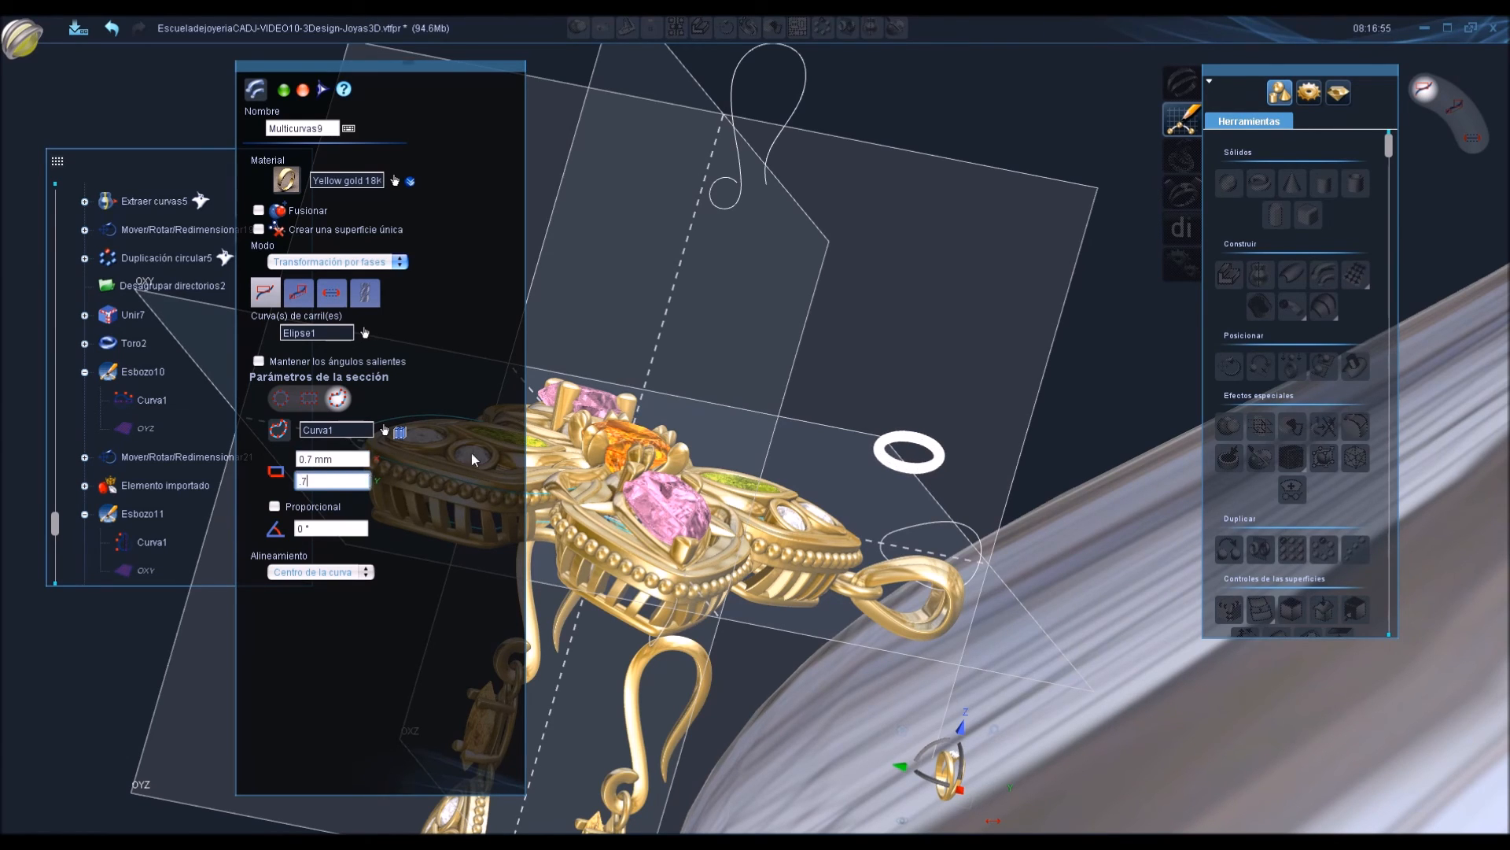
{"action": "type", "text": ".7"}
{"action": "key", "text": "Return"}
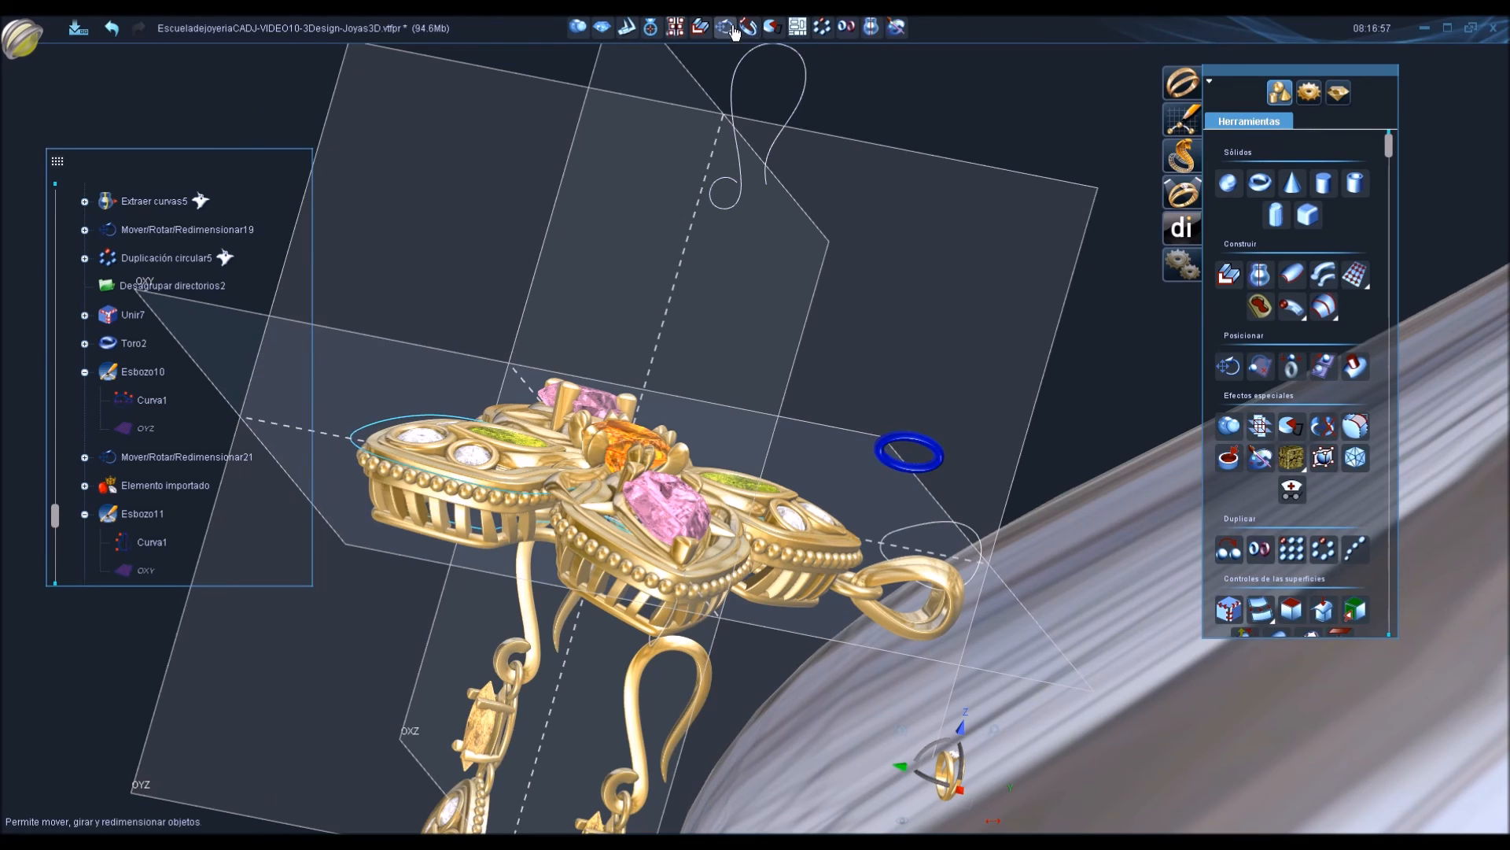
Scale the chain link down slightly, keeping its proportions.
{"action": "left_click", "coordinate": [731, 30]}
{"action": "left_click", "coordinate": [316, 250]}
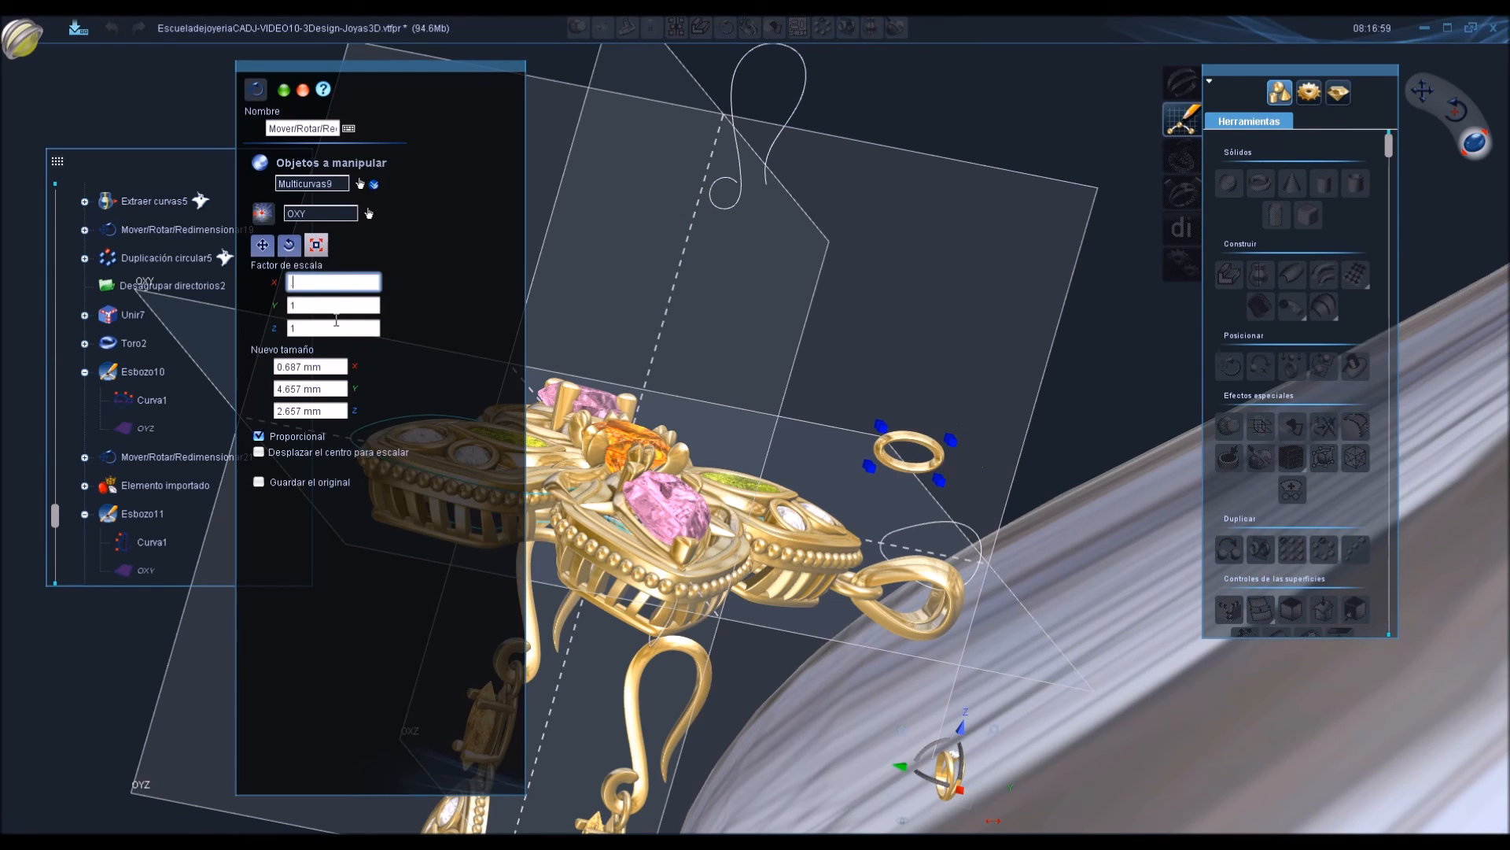
{"action": "left_click", "coordinate": [339, 308]}
{"action": "key", "text": "Return"}
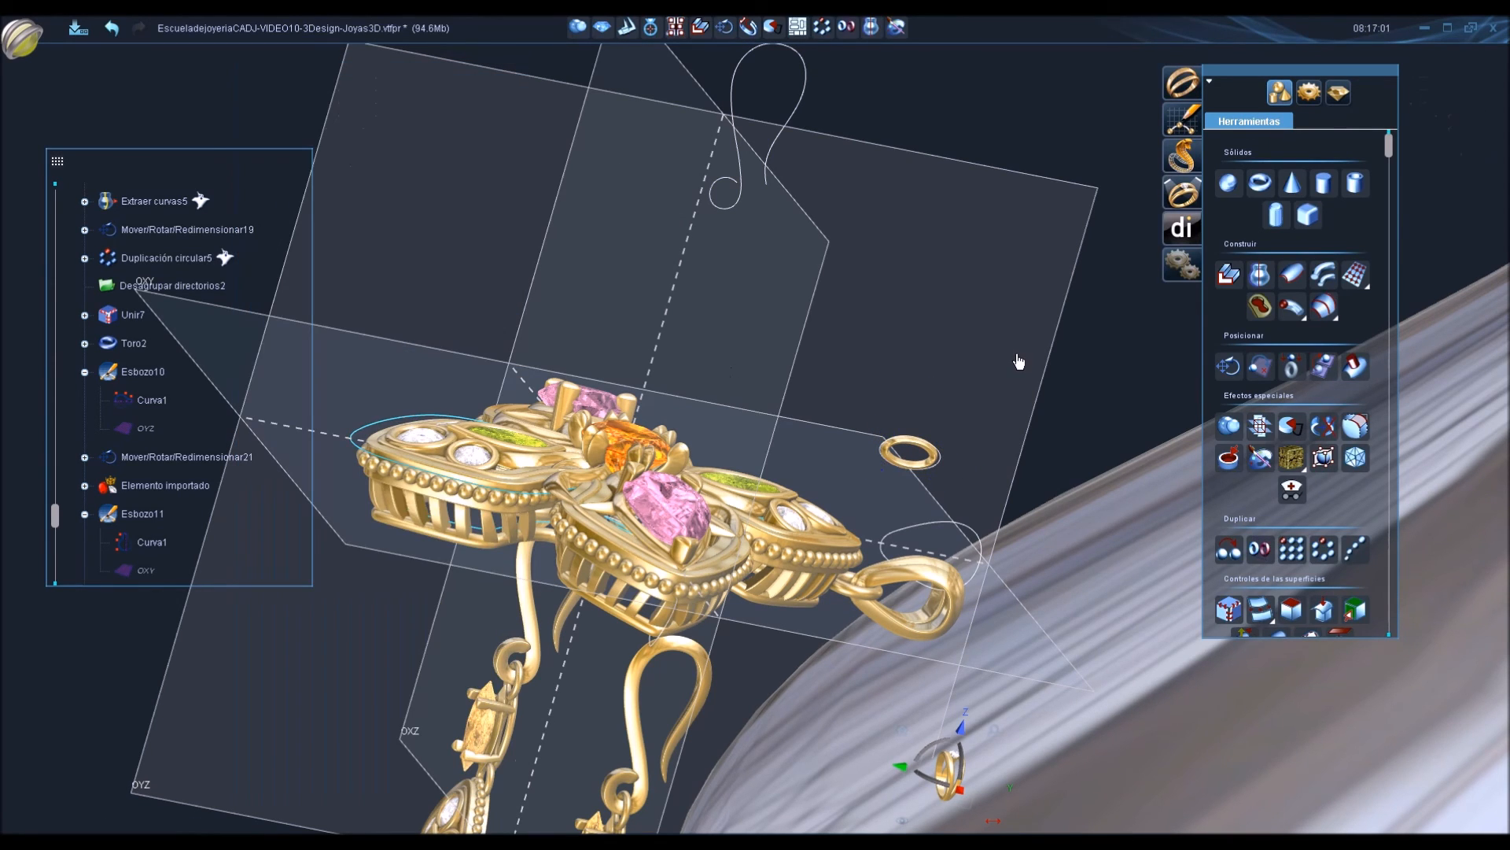
Freeze the imported bust to expose the projected neck curve.
{"action": "scroll", "coordinate": [974, 506], "scroll_direction": "down", "scroll_amount": 3}
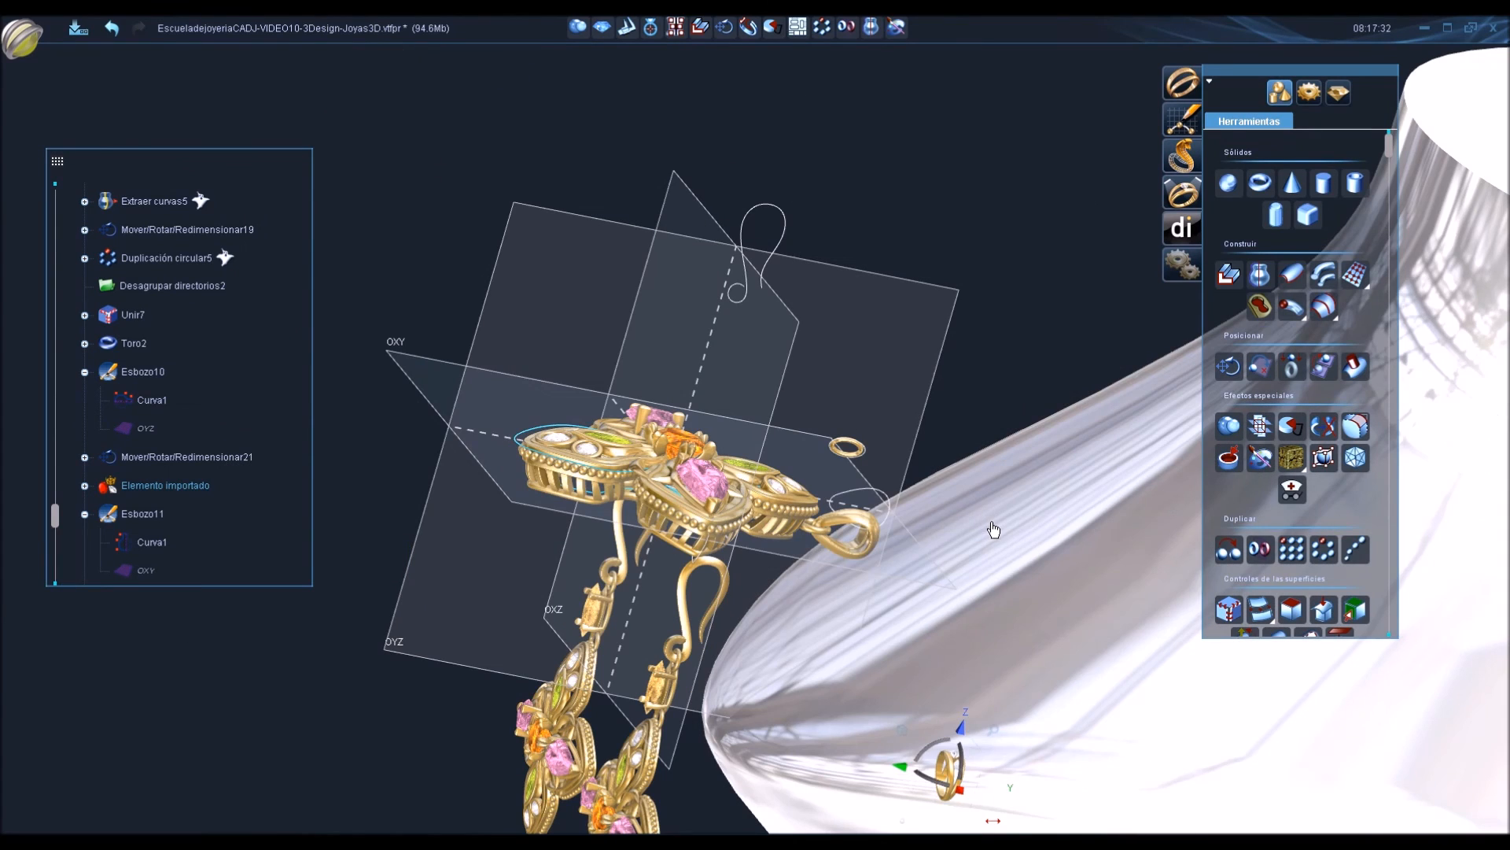
{"action": "right_click", "coordinate": [993, 530]}
{"action": "left_click", "coordinate": [1050, 602]}
{"action": "middle_click_drag", "start_coordinate": [1079, 570], "coordinate": [946, 523]}
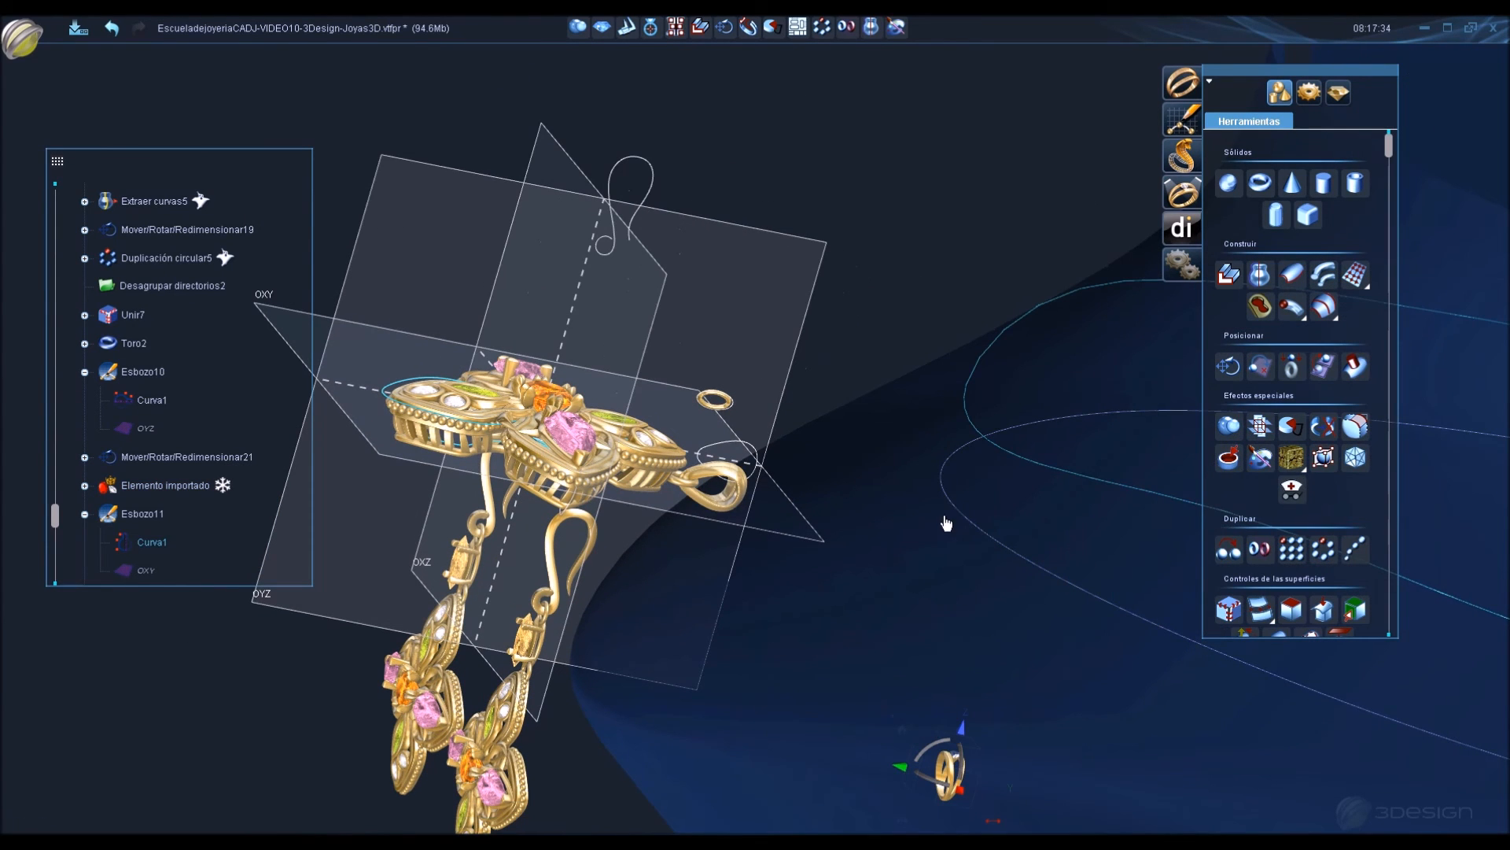
Create a chain of the scaled link along the projected neck curve, and show the bust again.
{"action": "left_click", "coordinate": [1341, 94]}
{"action": "left_click", "coordinate": [1260, 546]}
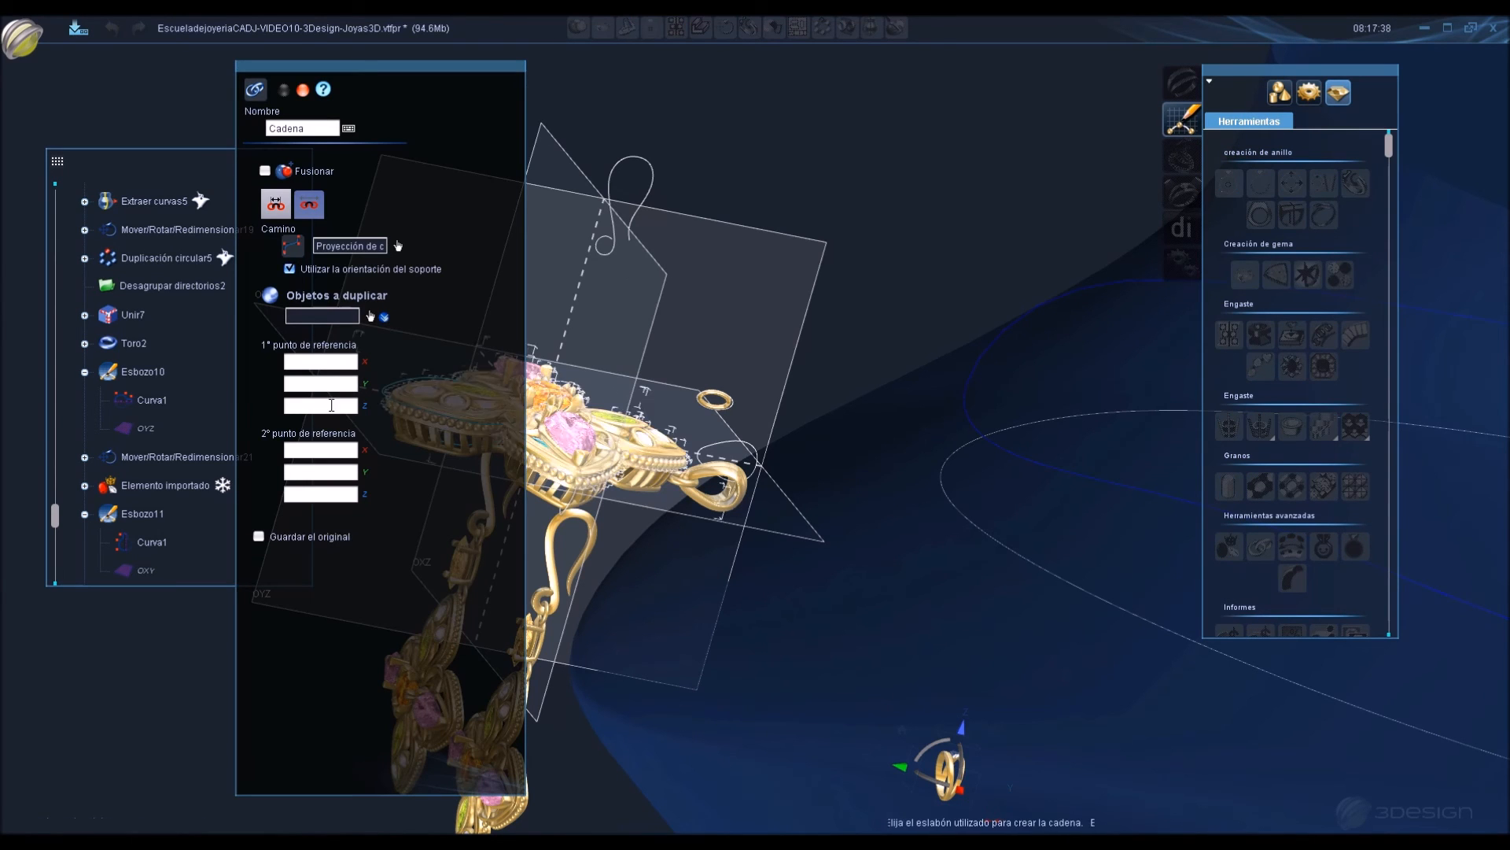
{"action": "scroll", "coordinate": [218, 418], "scroll_direction": "down", "scroll_amount": 3}
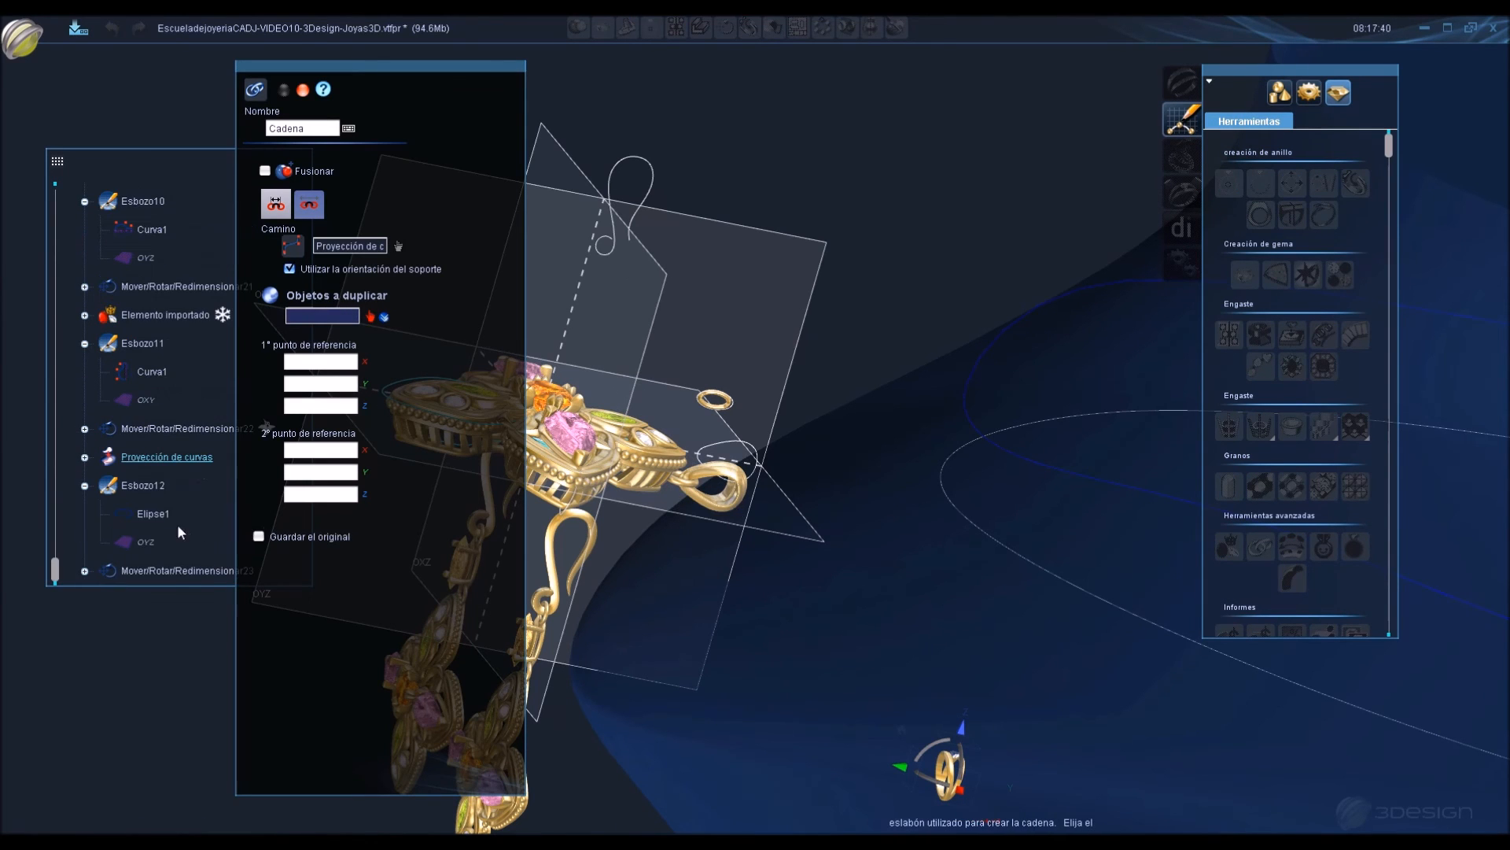
{"action": "left_click", "coordinate": [173, 570]}
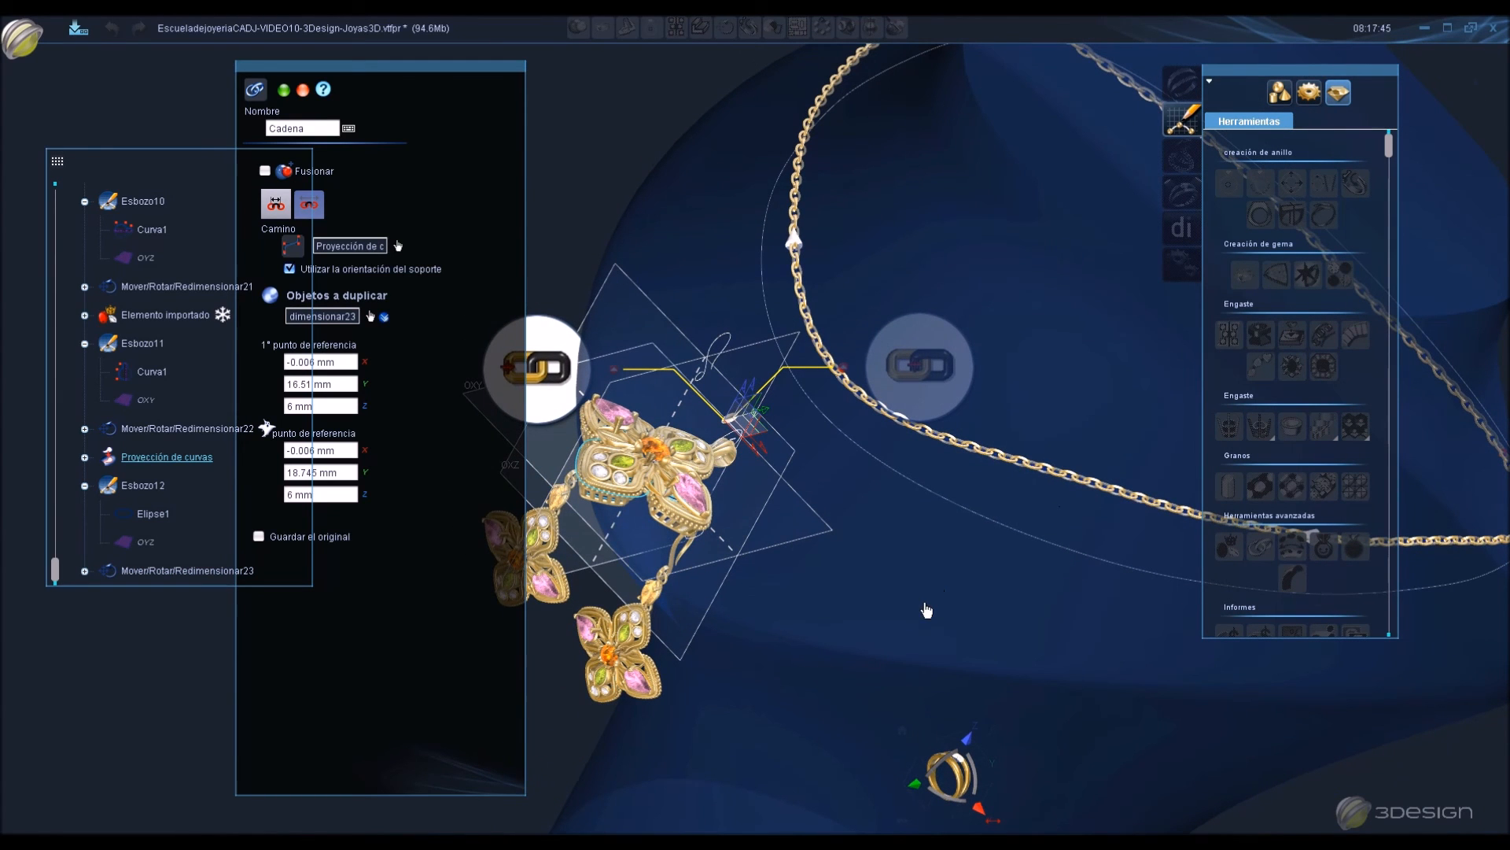
{"action": "right_click", "coordinate": [928, 608]}
{"action": "right_click", "coordinate": [206, 314]}
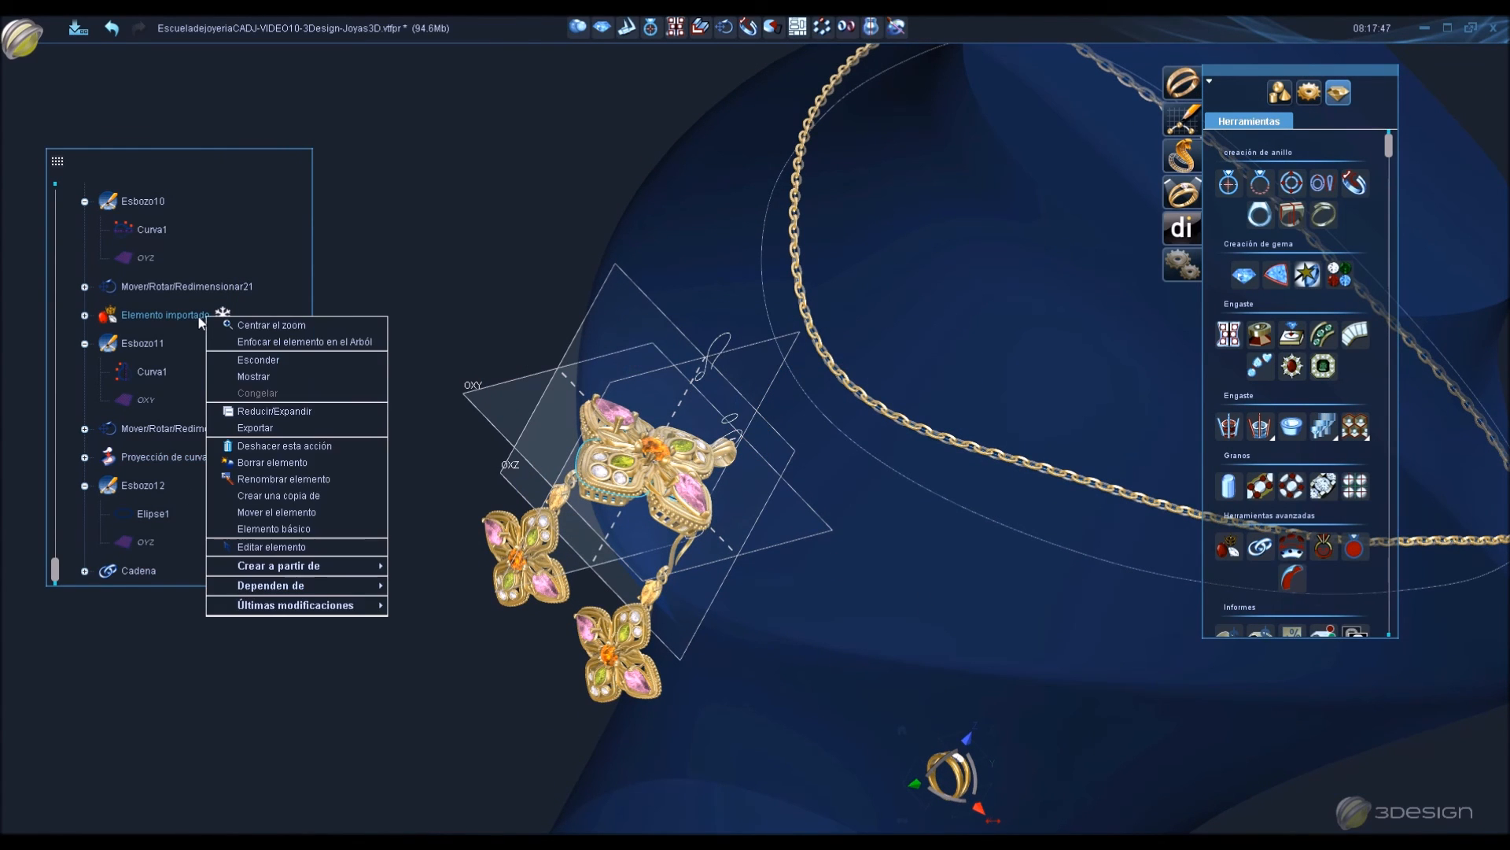
{"action": "left_click", "coordinate": [241, 368]}
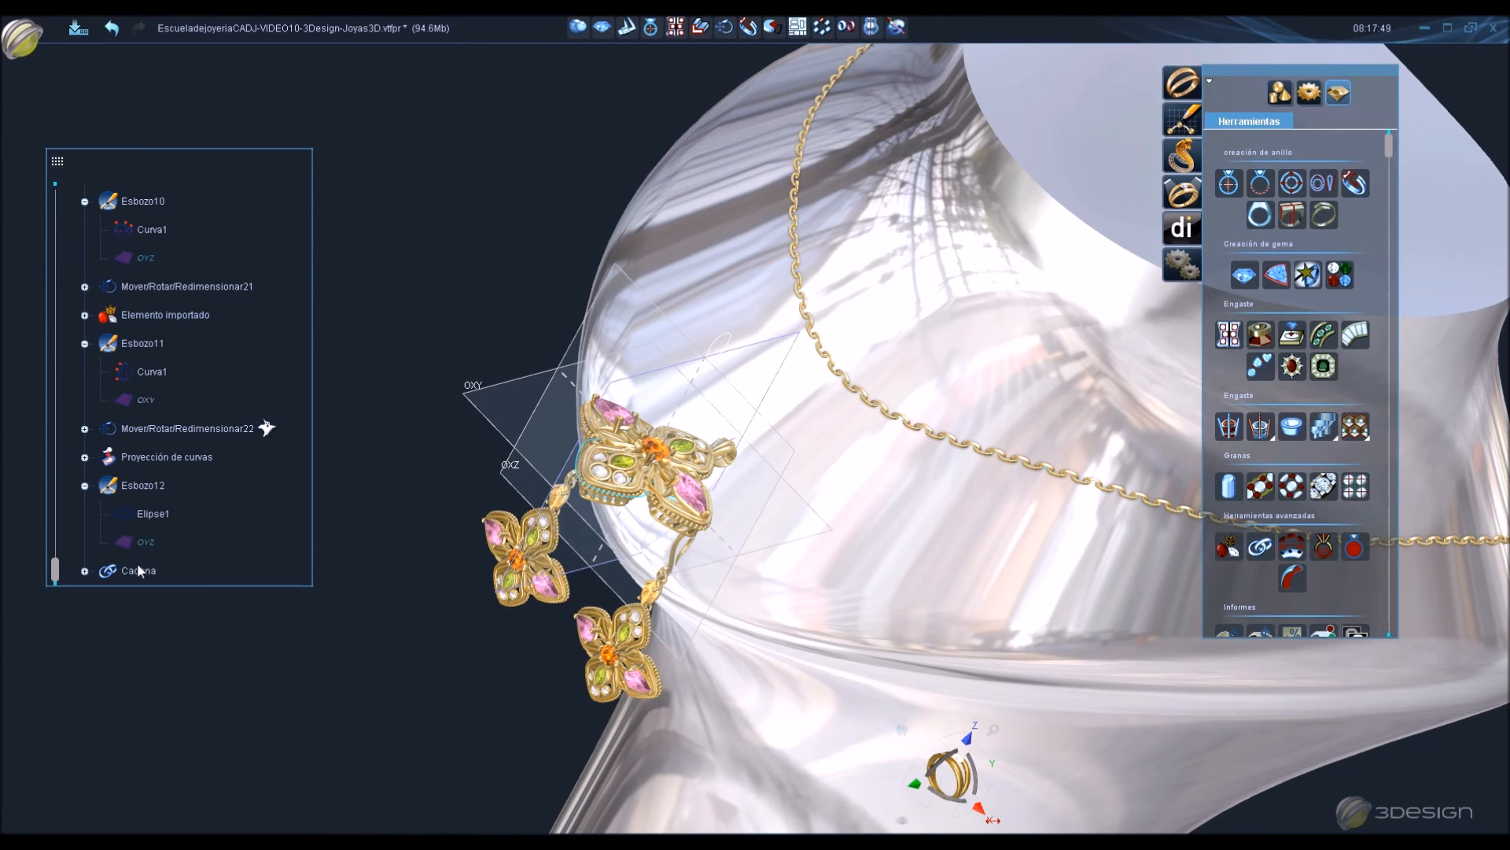
Nudge the chain slightly in Z so that it rests on the bust's surface.
{"action": "left_click", "coordinate": [139, 570]}
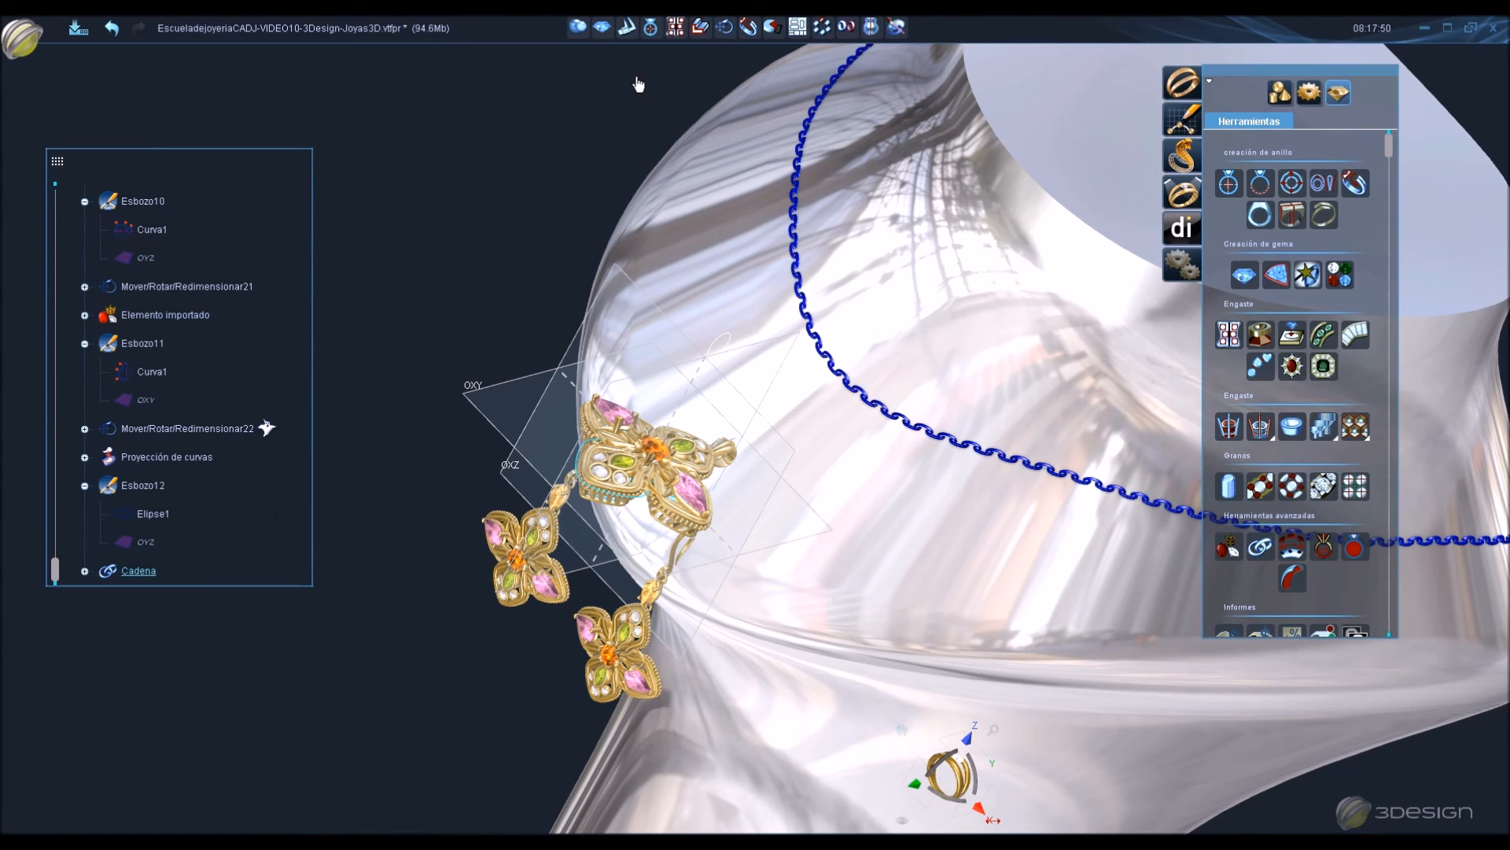
{"action": "left_click", "coordinate": [724, 28]}
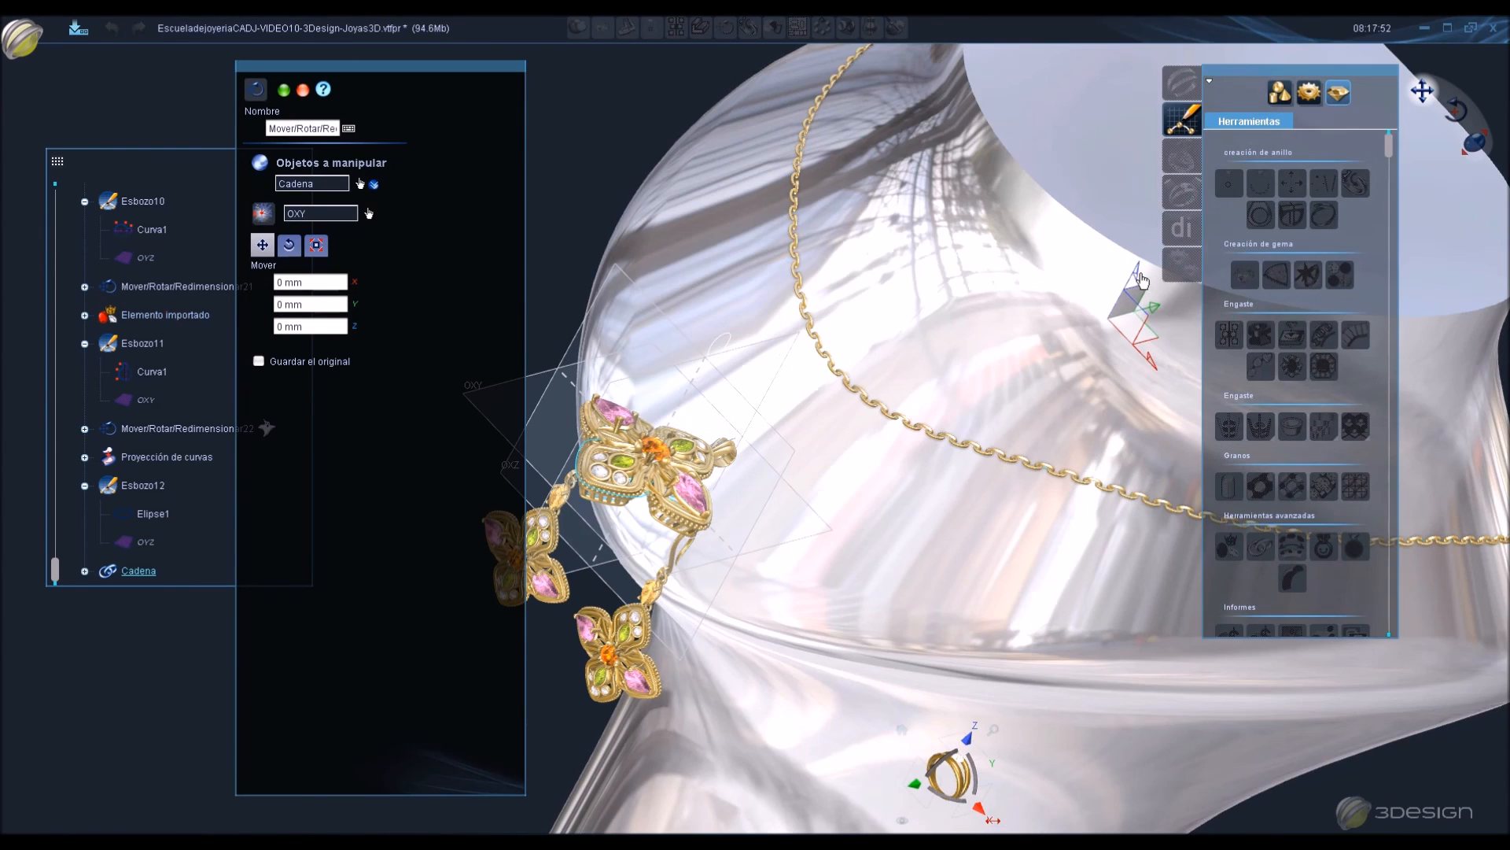
{"action": "left_click_drag", "start_coordinate": [1136, 269], "coordinate": [1136, 259]}
{"action": "middle_click_drag", "start_coordinate": [1068, 474], "coordinate": [969, 435]}
{"action": "left_click_drag", "start_coordinate": [1083, 350], "coordinate": [1084, 359]}
{"action": "key", "text": "Return"}
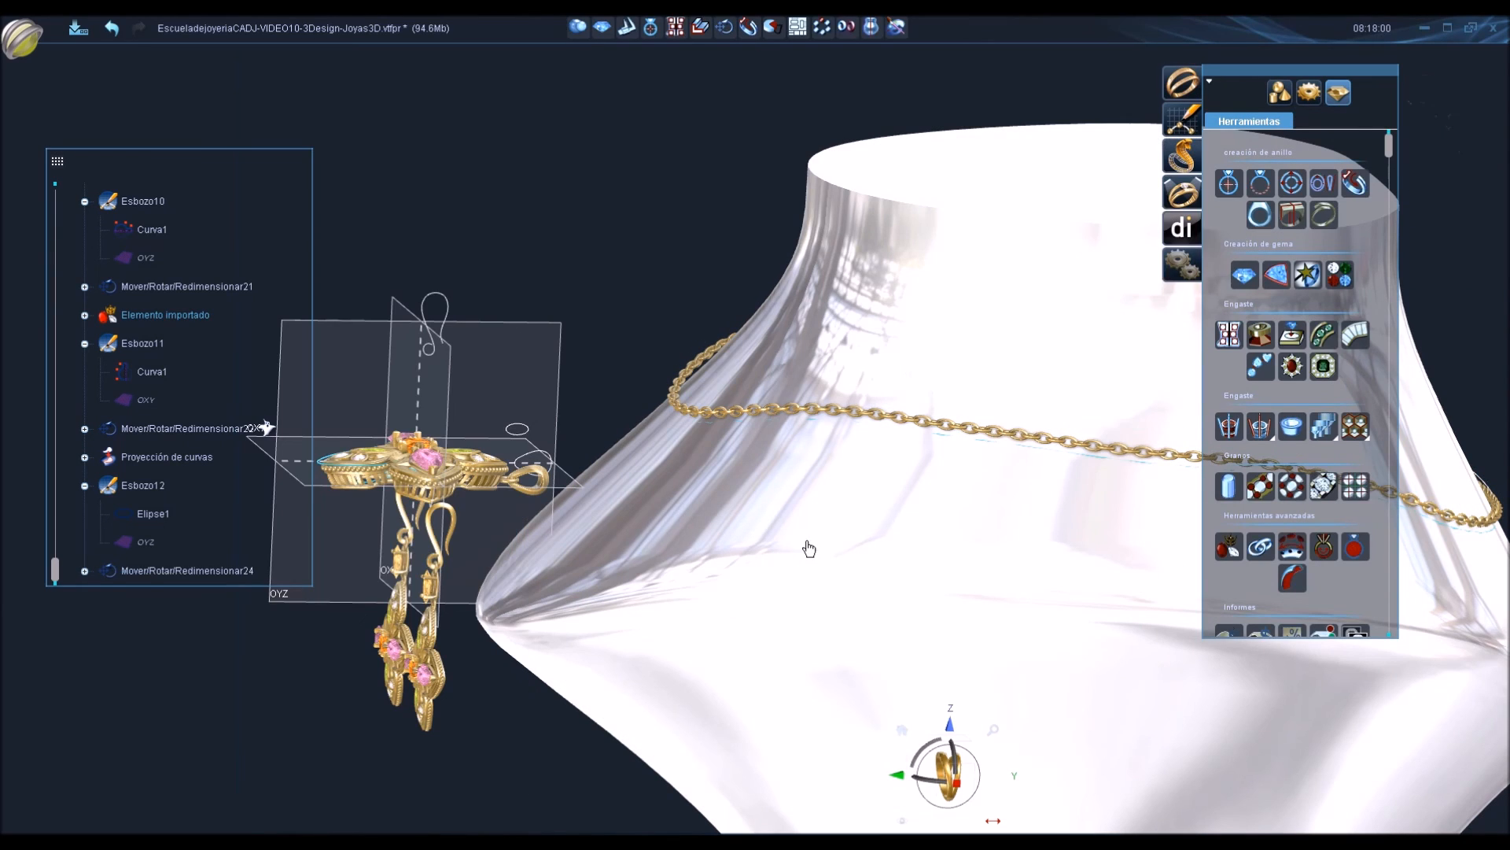
Select all the parts of the flower jewel together with its bail.
{"action": "scroll", "coordinate": [801, 532], "scroll_direction": "down", "scroll_amount": 3}
{"action": "middle_click_drag", "start_coordinate": [792, 516], "coordinate": [960, 625]}
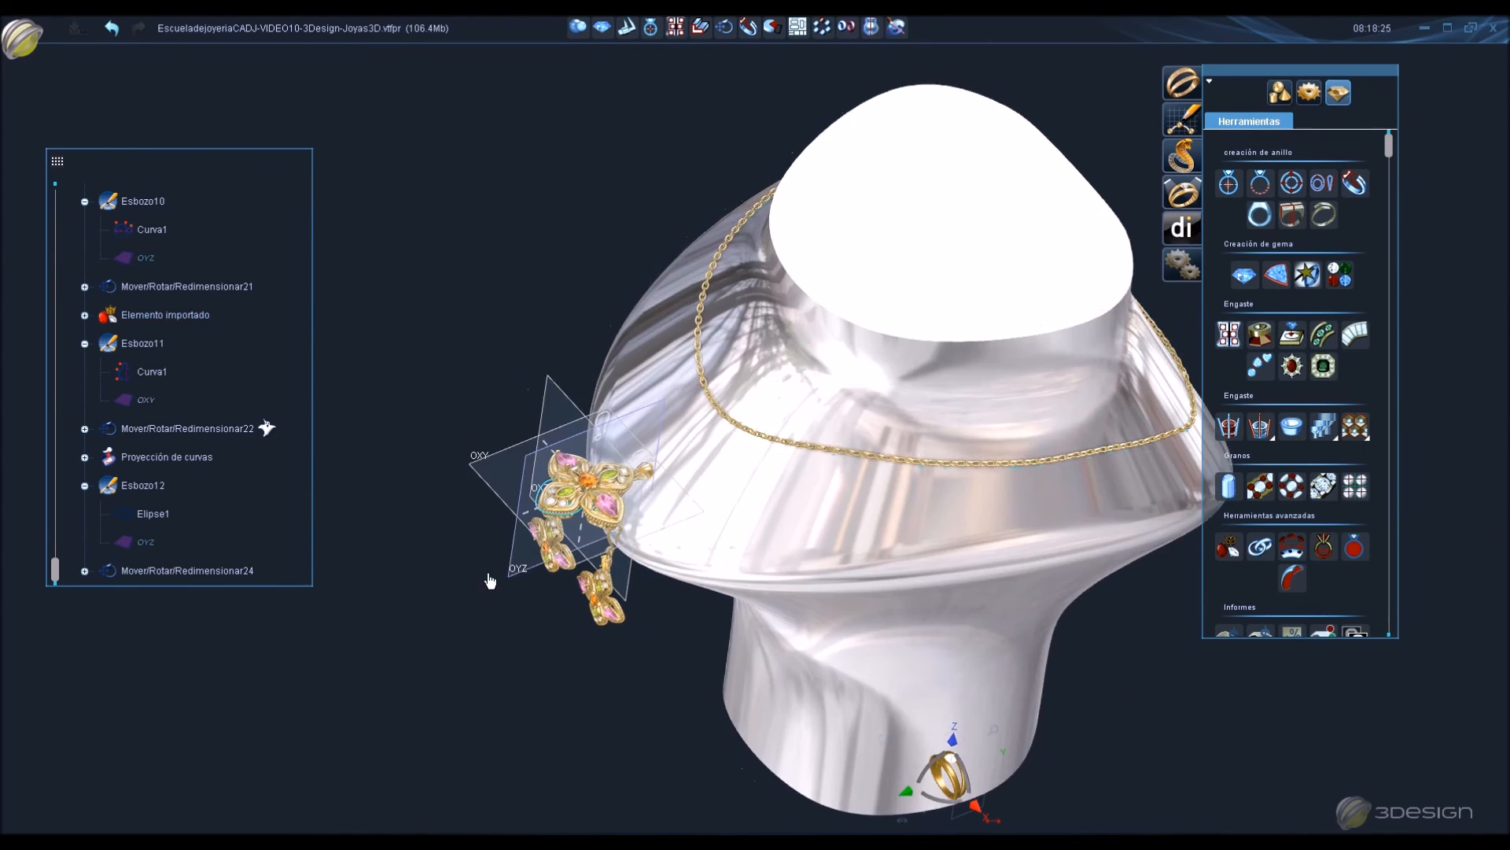
{"action": "scroll", "coordinate": [611, 419], "scroll_direction": "up", "scroll_amount": 6}
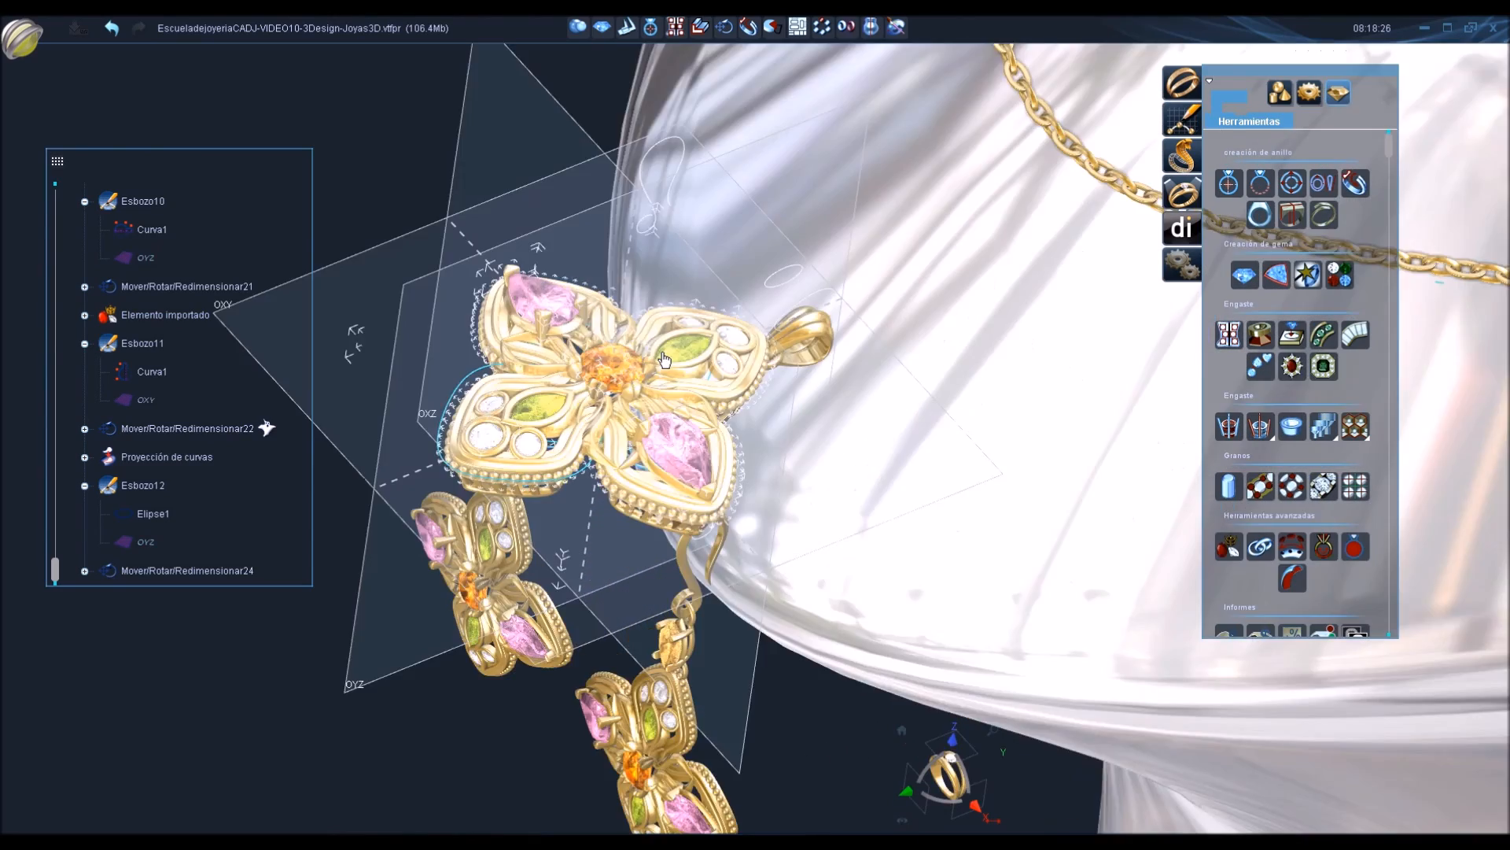
{"action": "scroll", "coordinate": [664, 359], "scroll_direction": "up", "scroll_amount": 3}
{"action": "left_click", "coordinate": [665, 355]}
{"action": "middle_click_drag", "start_coordinate": [890, 280], "coordinate": [497, 165]}
{"action": "left_click", "coordinate": [598, 262], "text": "ctrl"}
{"action": "left_click", "coordinate": [656, 198], "text": "ctrl"}
{"action": "scroll", "coordinate": [645, 262], "scroll_direction": "down", "scroll_amount": 4}
{"action": "middle_click_drag", "start_coordinate": [645, 263], "coordinate": [708, 535]}
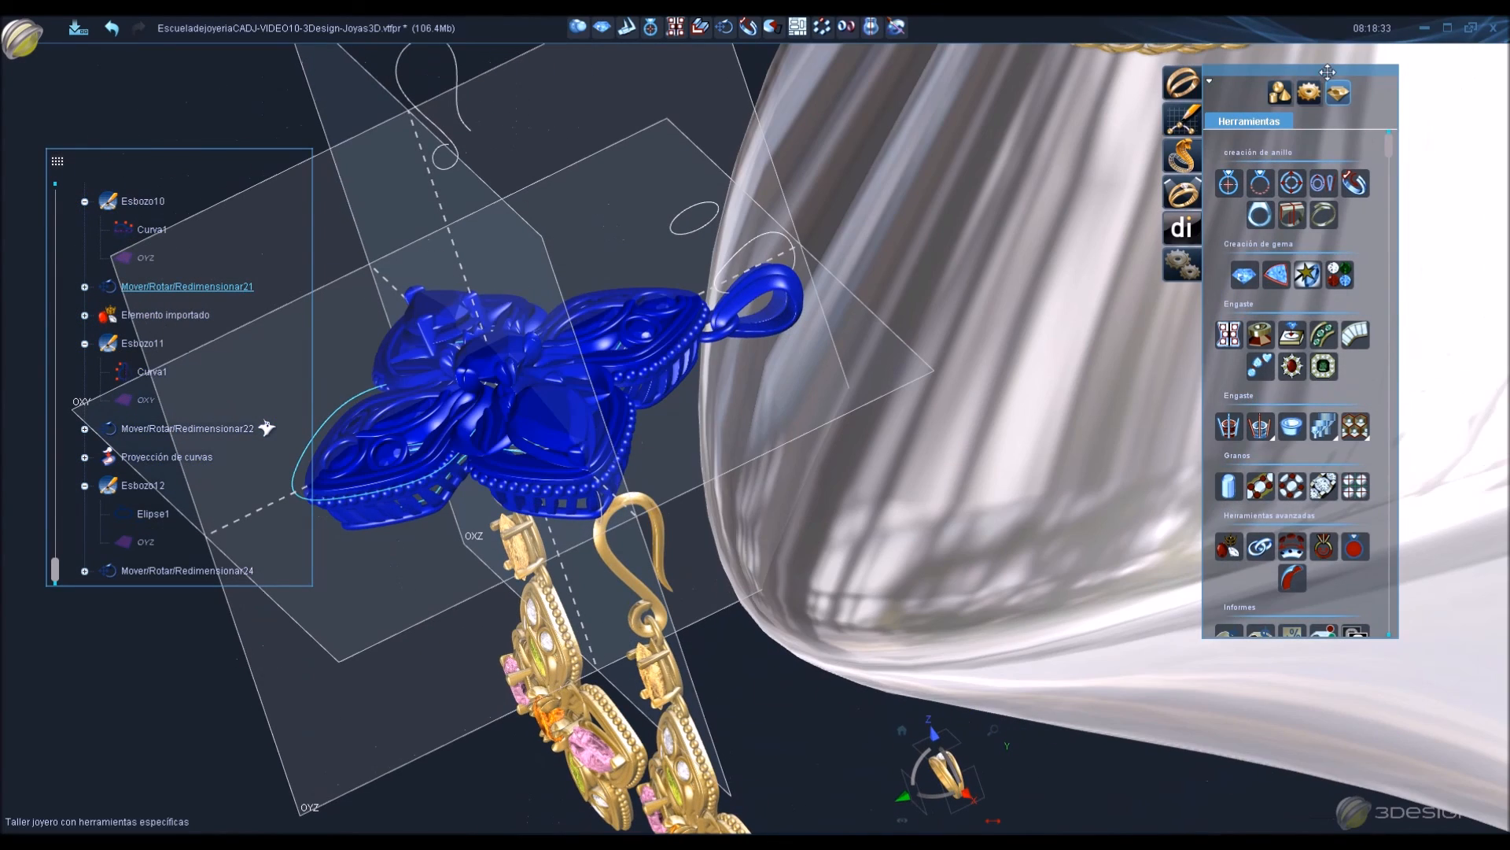
Place the selected jewel on the surface of the imported bust, at the front centre of the chain.
{"action": "left_click", "coordinate": [1280, 93]}
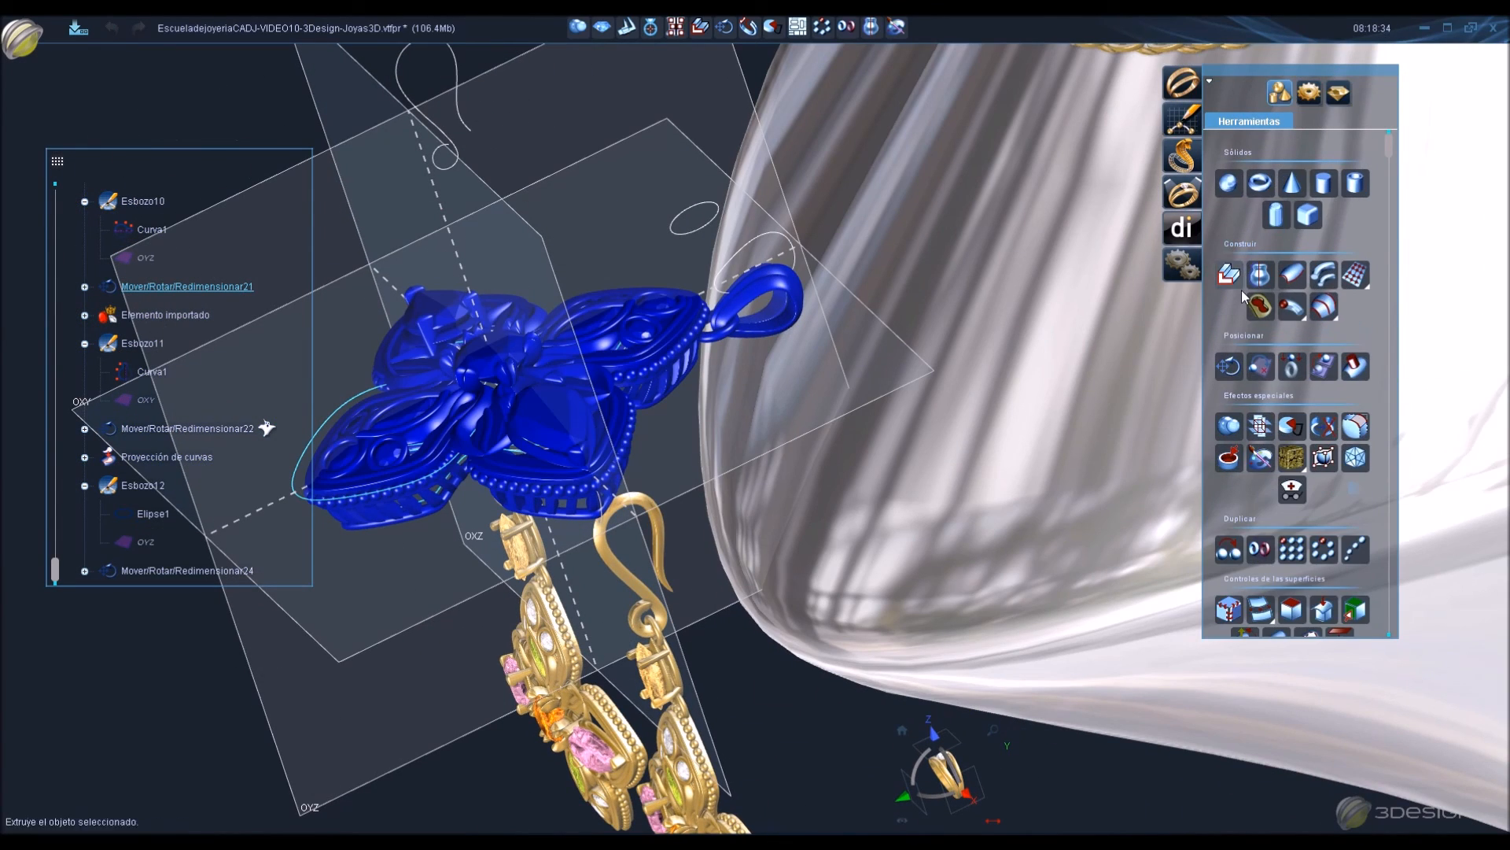
{"action": "left_click", "coordinate": [1351, 371]}
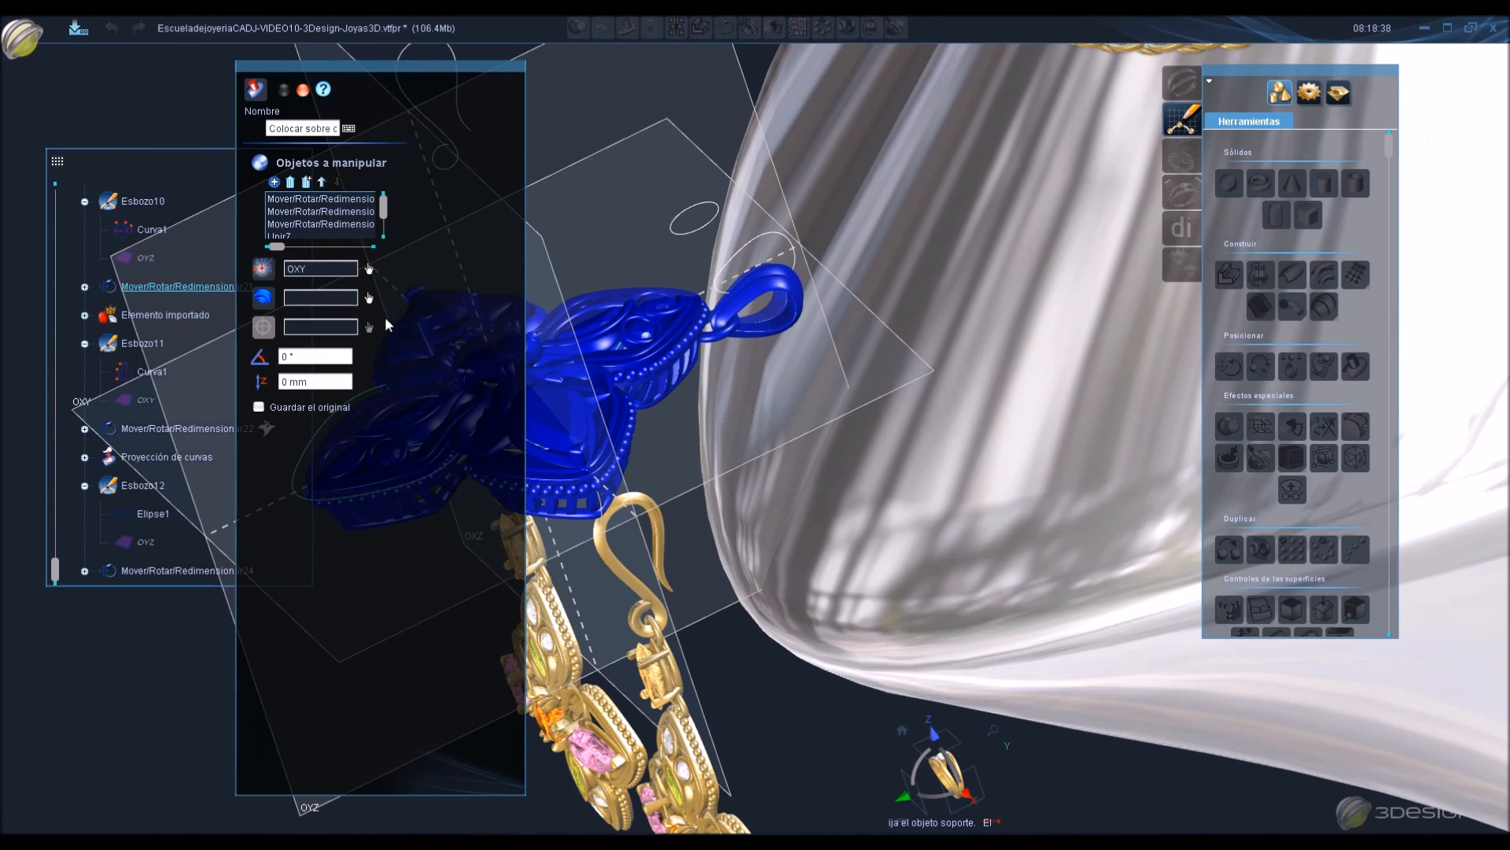
{"action": "left_click", "coordinate": [370, 297]}
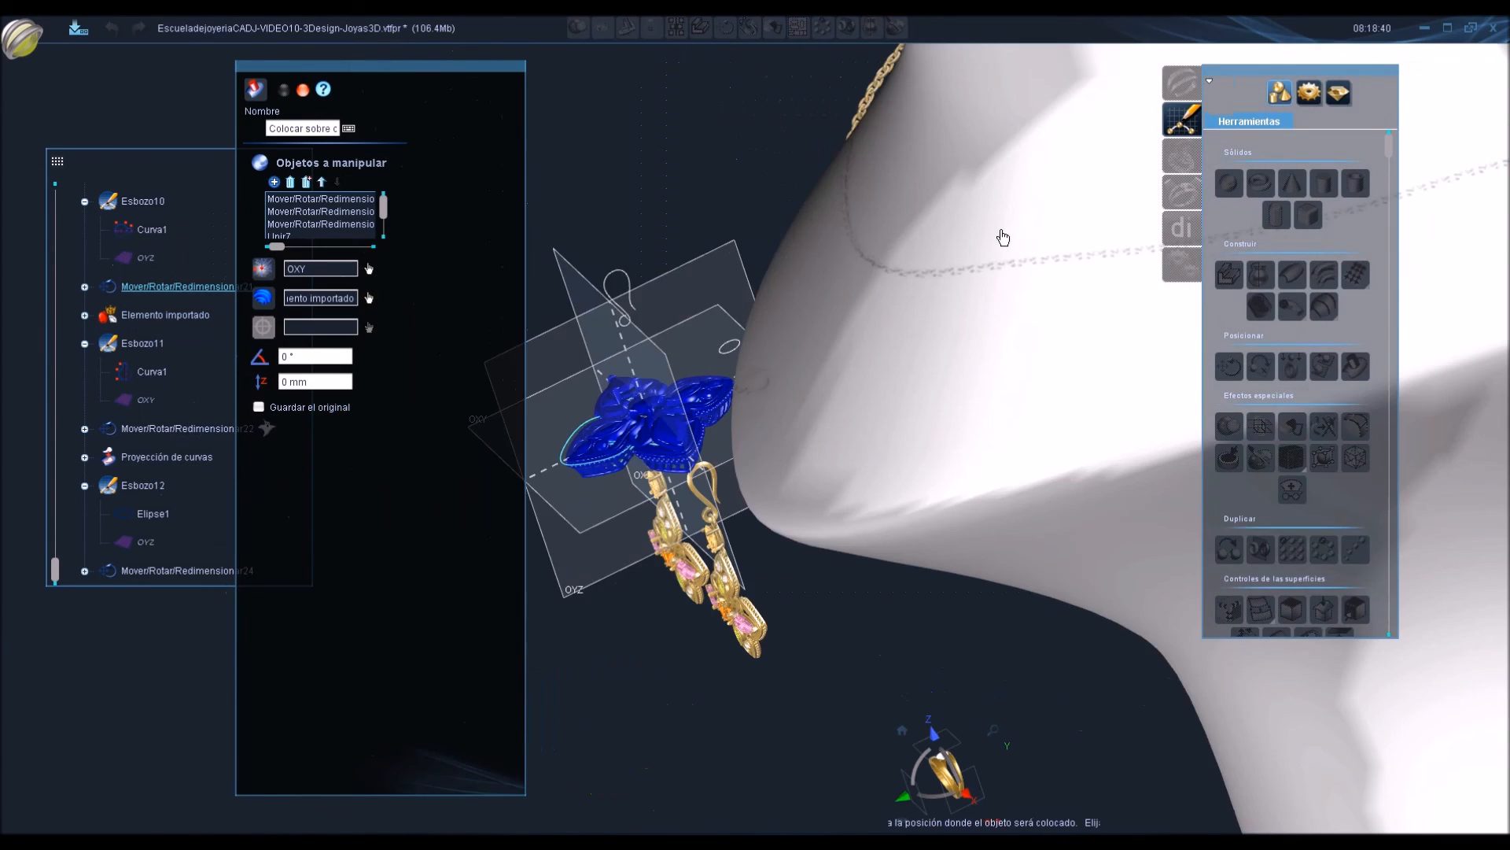
{"action": "scroll", "coordinate": [1003, 238], "scroll_direction": "down", "scroll_amount": 3}
{"action": "right_click_drag", "start_coordinate": [866, 469], "coordinate": [1117, 393]}
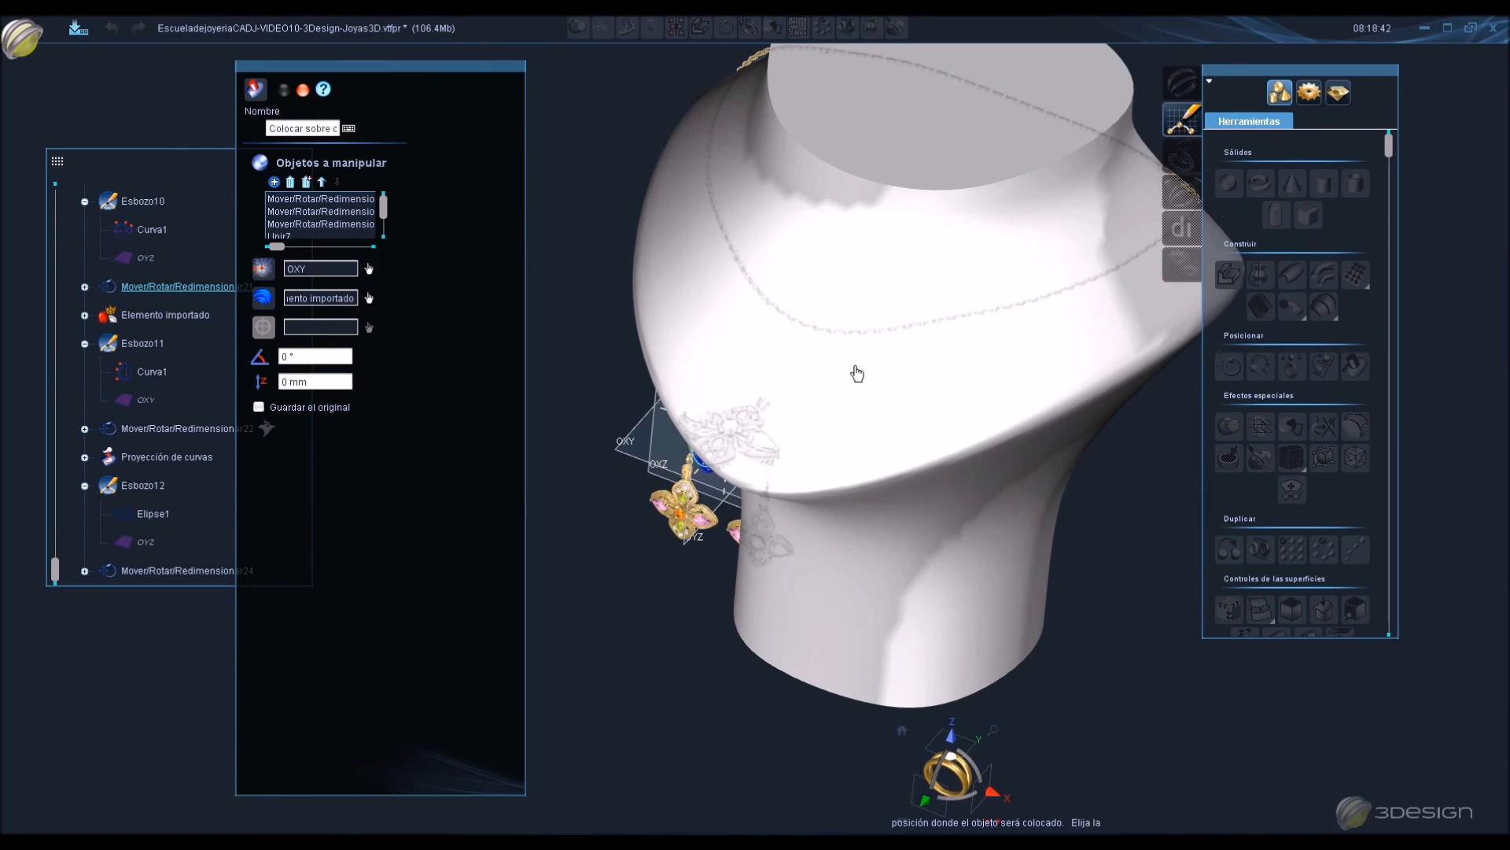
{"action": "left_click", "coordinate": [804, 342]}
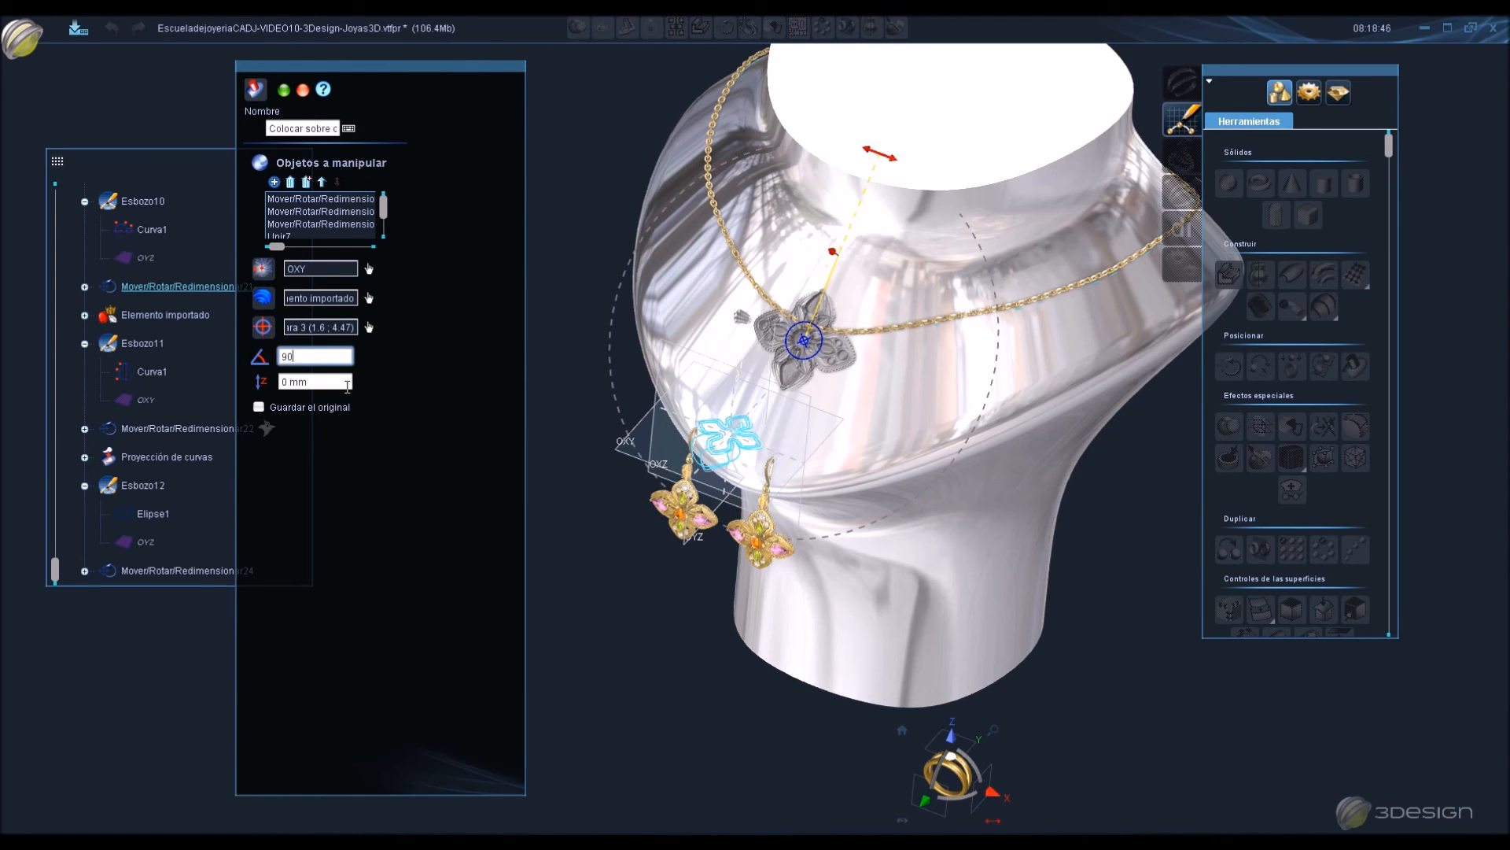
Rotate the placed jewel to -90° so that its bail points up, and offset it 7 mm from the bust.
{"action": "left_click", "coordinate": [345, 381]}
{"action": "right_click_drag", "start_coordinate": [626, 383], "coordinate": [540, 377]}
{"action": "scroll", "coordinate": [753, 346], "scroll_direction": "up", "scroll_amount": 3}
{"action": "right_click_drag", "start_coordinate": [754, 346], "coordinate": [769, 217]}
{"action": "left_click_drag", "start_coordinate": [753, 208], "coordinate": [716, 196]}
{"action": "double_click", "coordinate": [309, 355]}
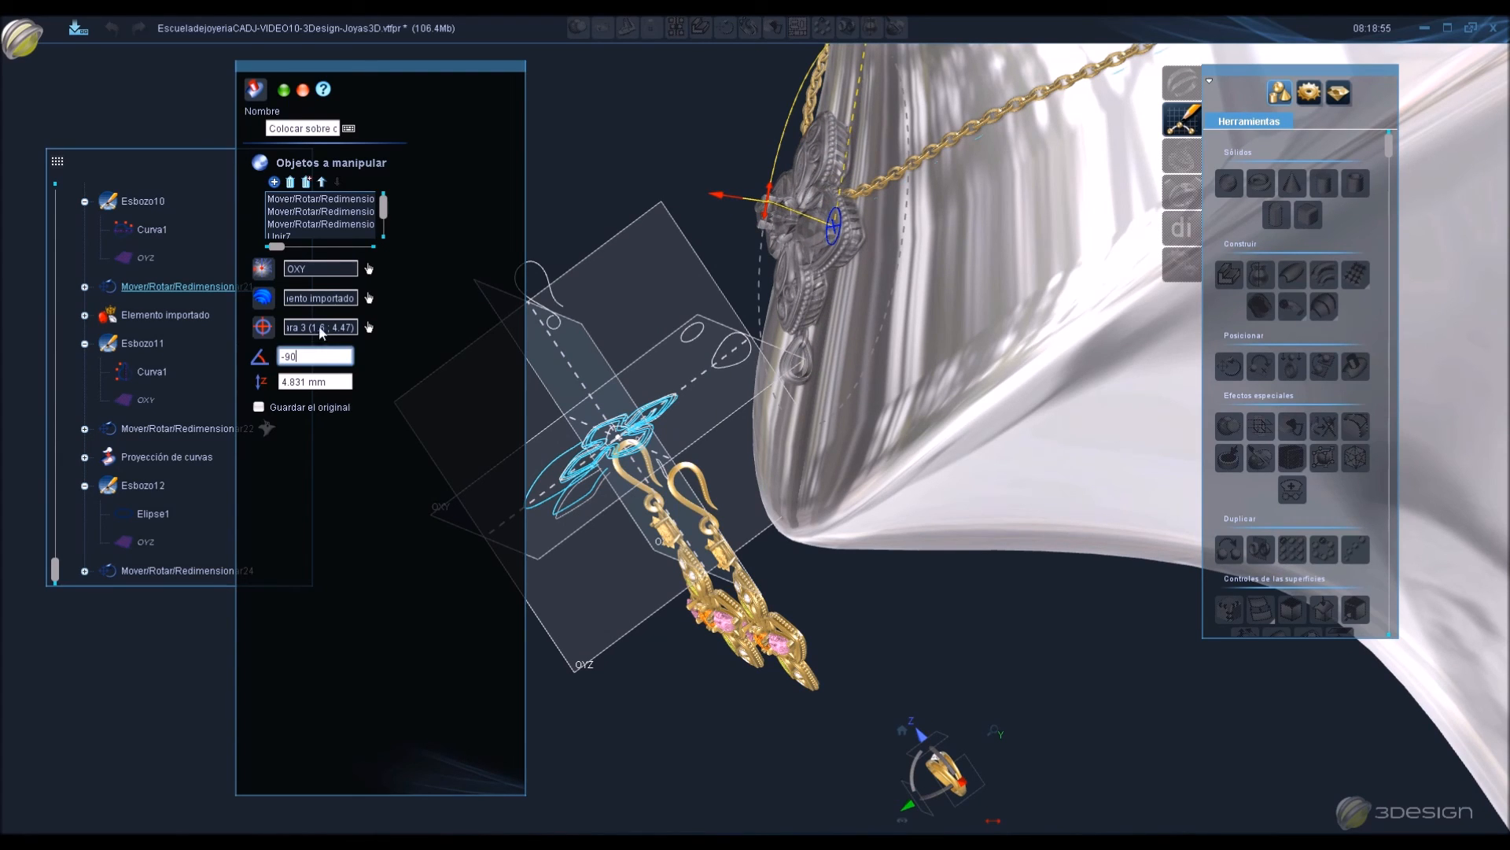
{"action": "key", "text": "Tab"}
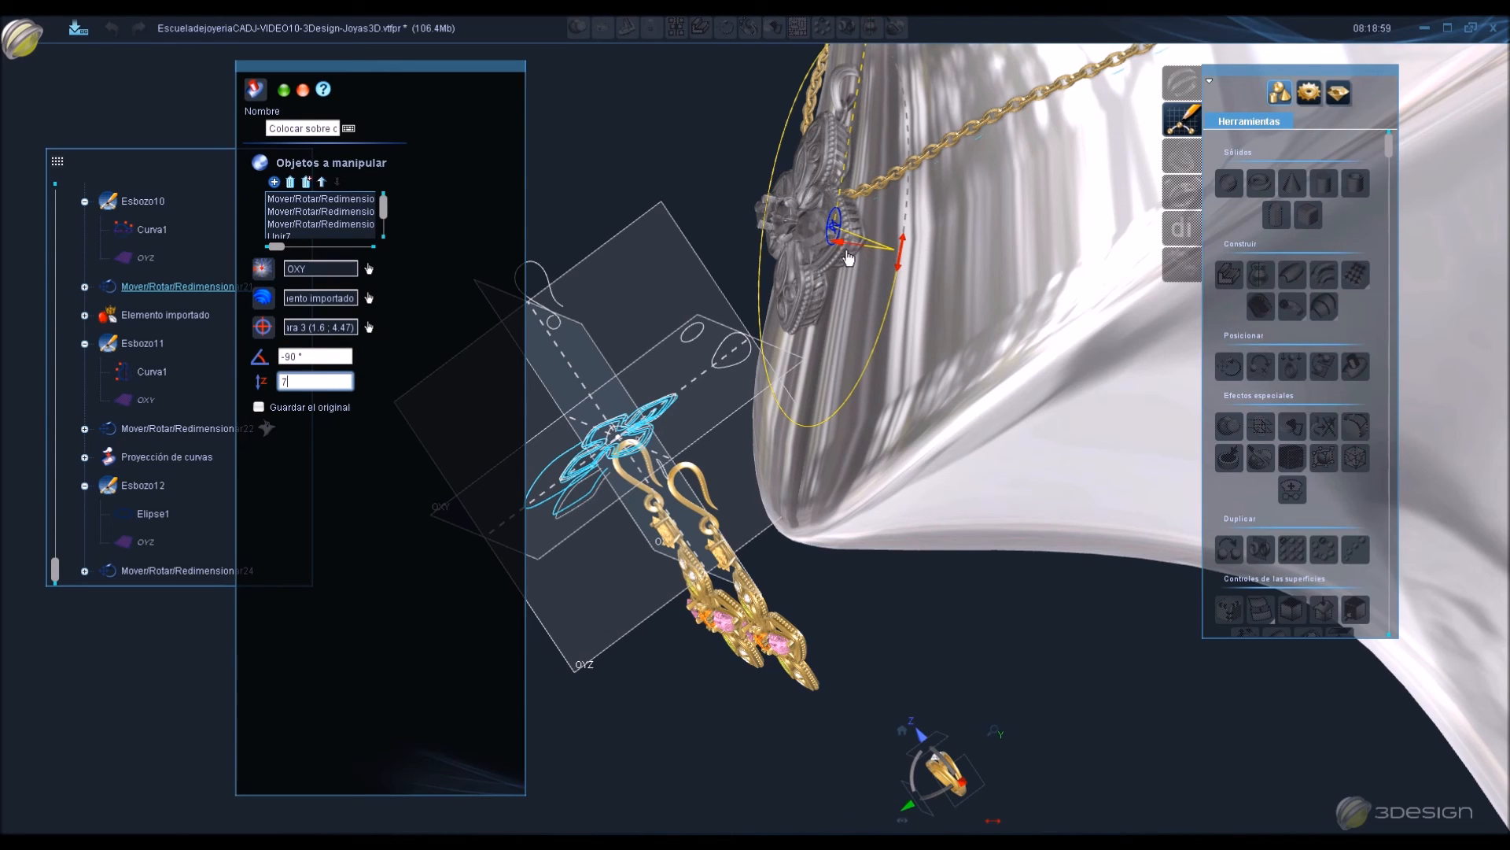
{"action": "left_click_drag", "start_coordinate": [958, 767], "coordinate": [930, 755]}
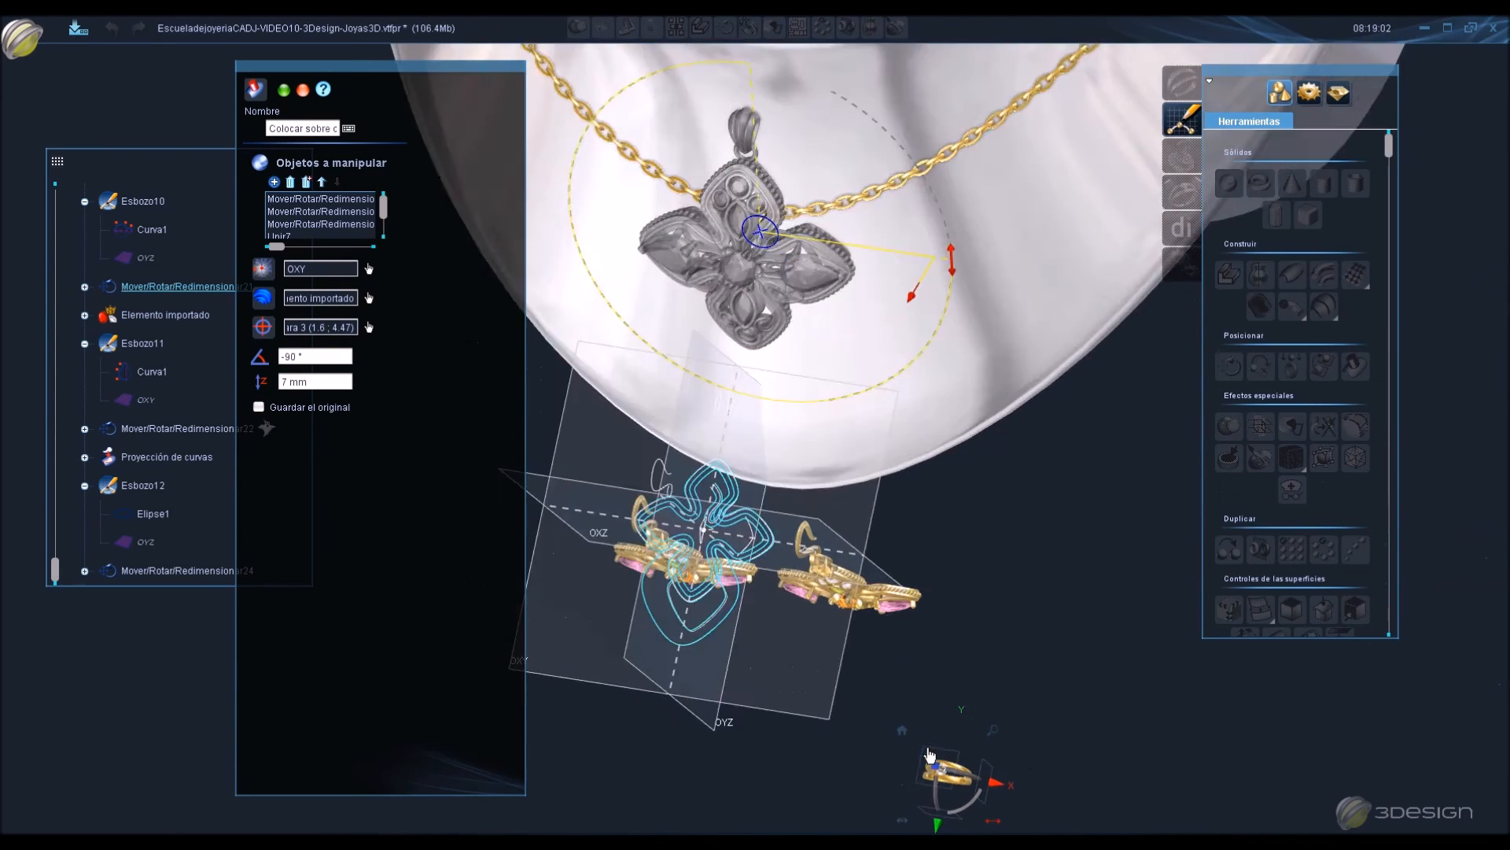
{"action": "left_click", "coordinate": [930, 755]}
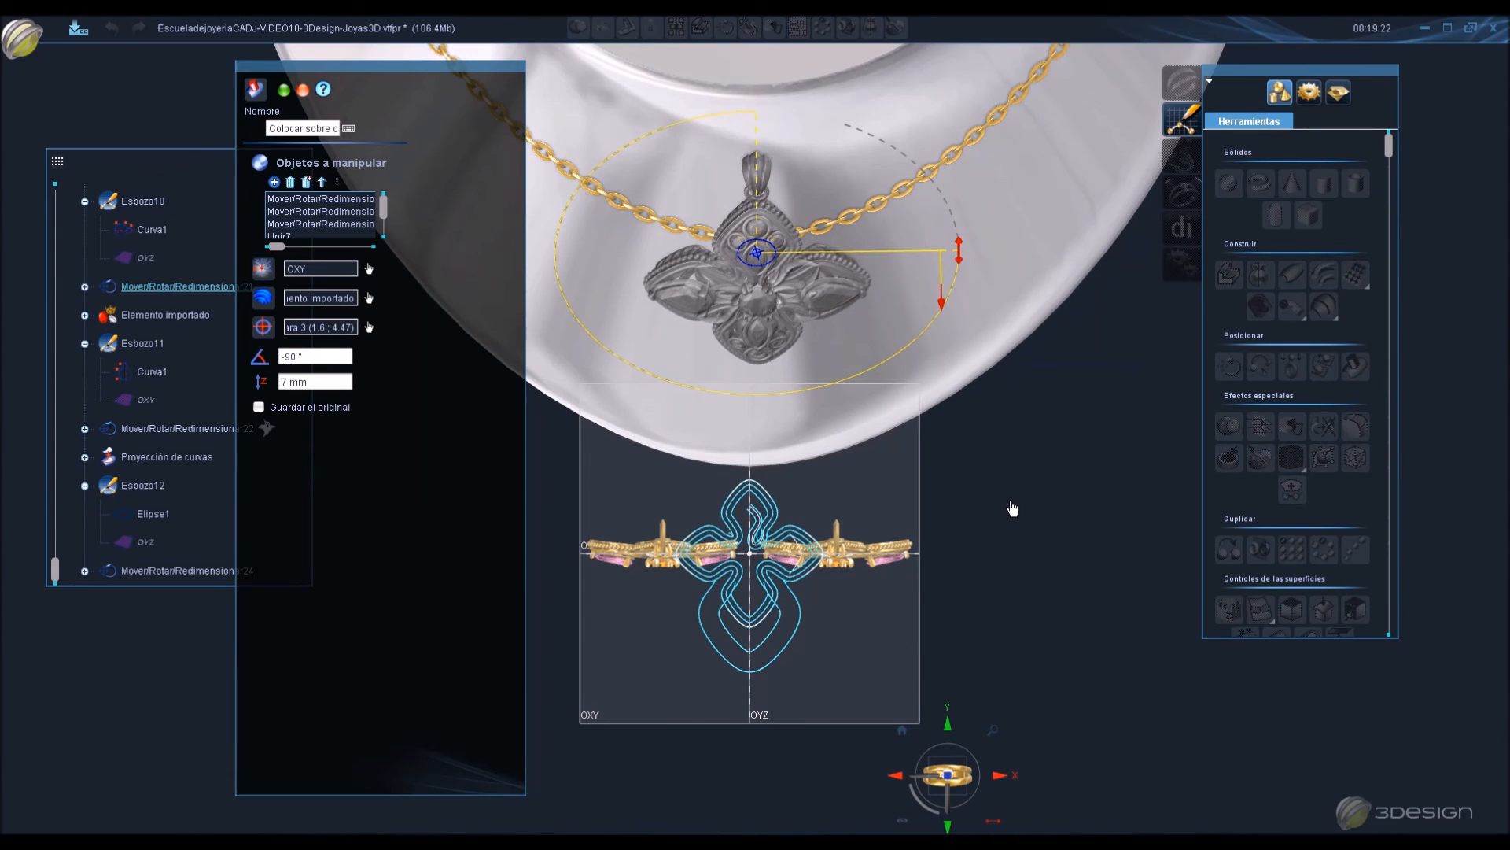
Slide the jewel down the bust until its bail lines up with the lowest part of the chain, and apply the placement.
{"action": "left_click_drag", "start_coordinate": [758, 260], "coordinate": [749, 328]}
{"action": "middle_click_drag", "start_coordinate": [984, 551], "coordinate": [459, 441]}
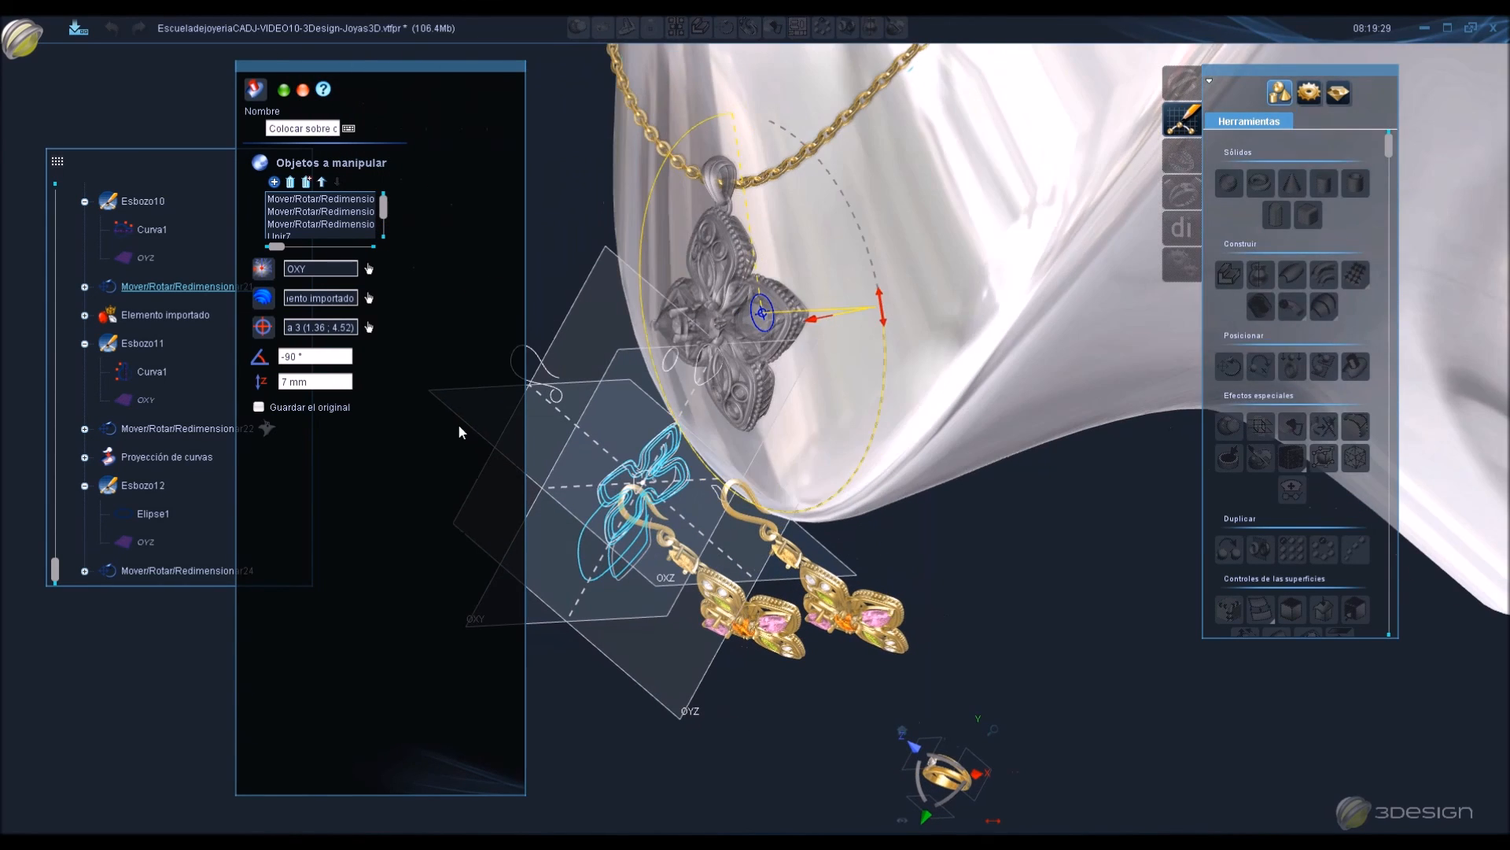
{"action": "middle_click_drag", "start_coordinate": [799, 539], "coordinate": [569, 459]}
{"action": "middle_click_drag", "start_coordinate": [737, 218], "coordinate": [747, 349]}
{"action": "scroll", "coordinate": [747, 351], "scroll_direction": "up", "scroll_amount": 5}
{"action": "left_click_drag", "start_coordinate": [737, 391], "coordinate": [756, 393]}
{"action": "middle_click_drag", "start_coordinate": [721, 415], "coordinate": [860, 311]}
{"action": "key", "text": "Return"}
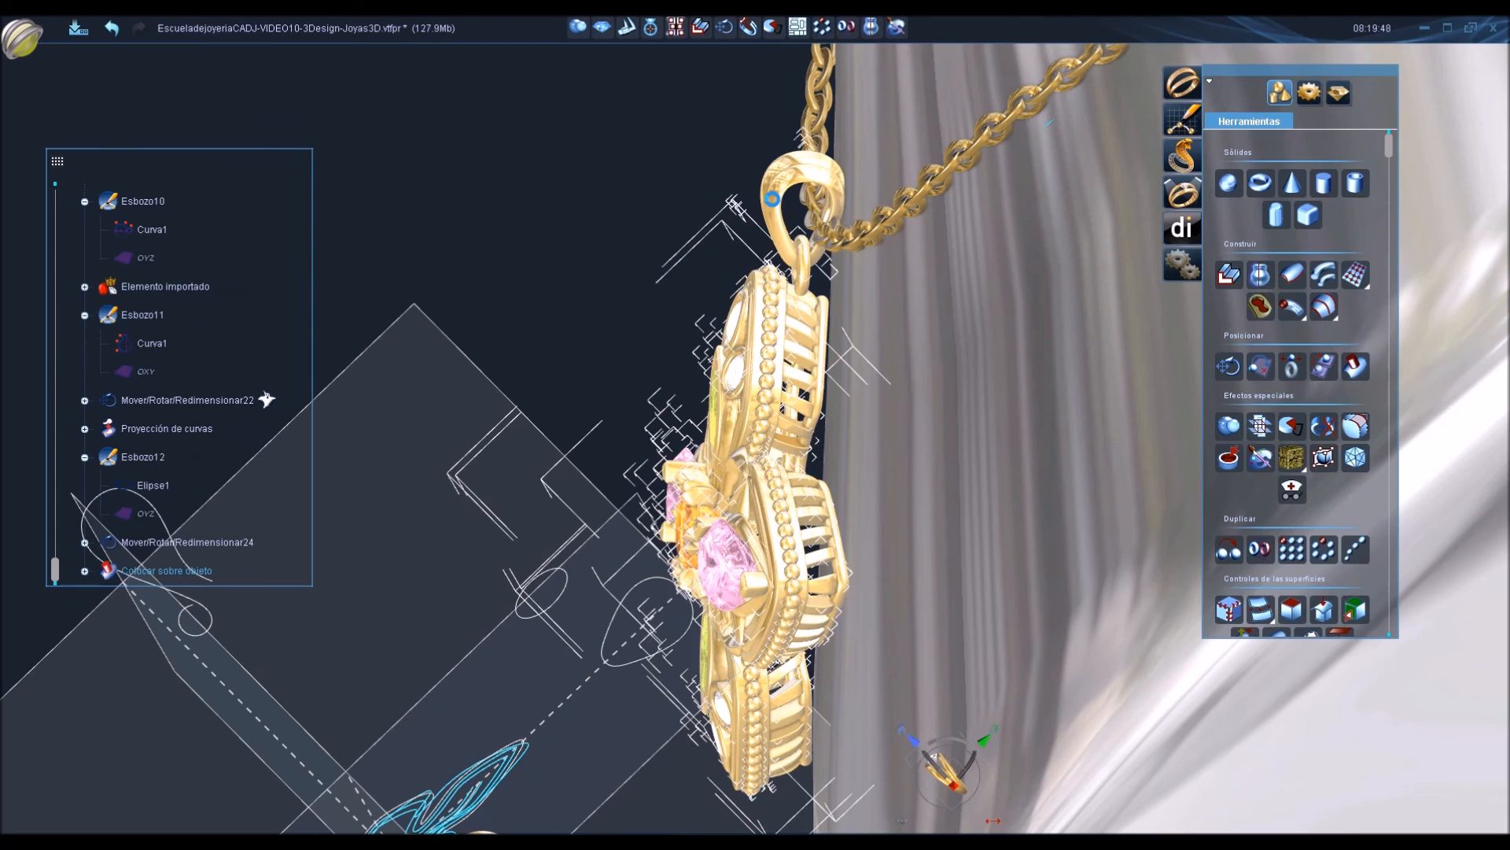
Edit the chain's displacement and set its Z value to 3.5 mm so that the chain passes through the bail.
{"action": "left_click_drag", "start_coordinate": [771, 636], "coordinate": [765, 630]}
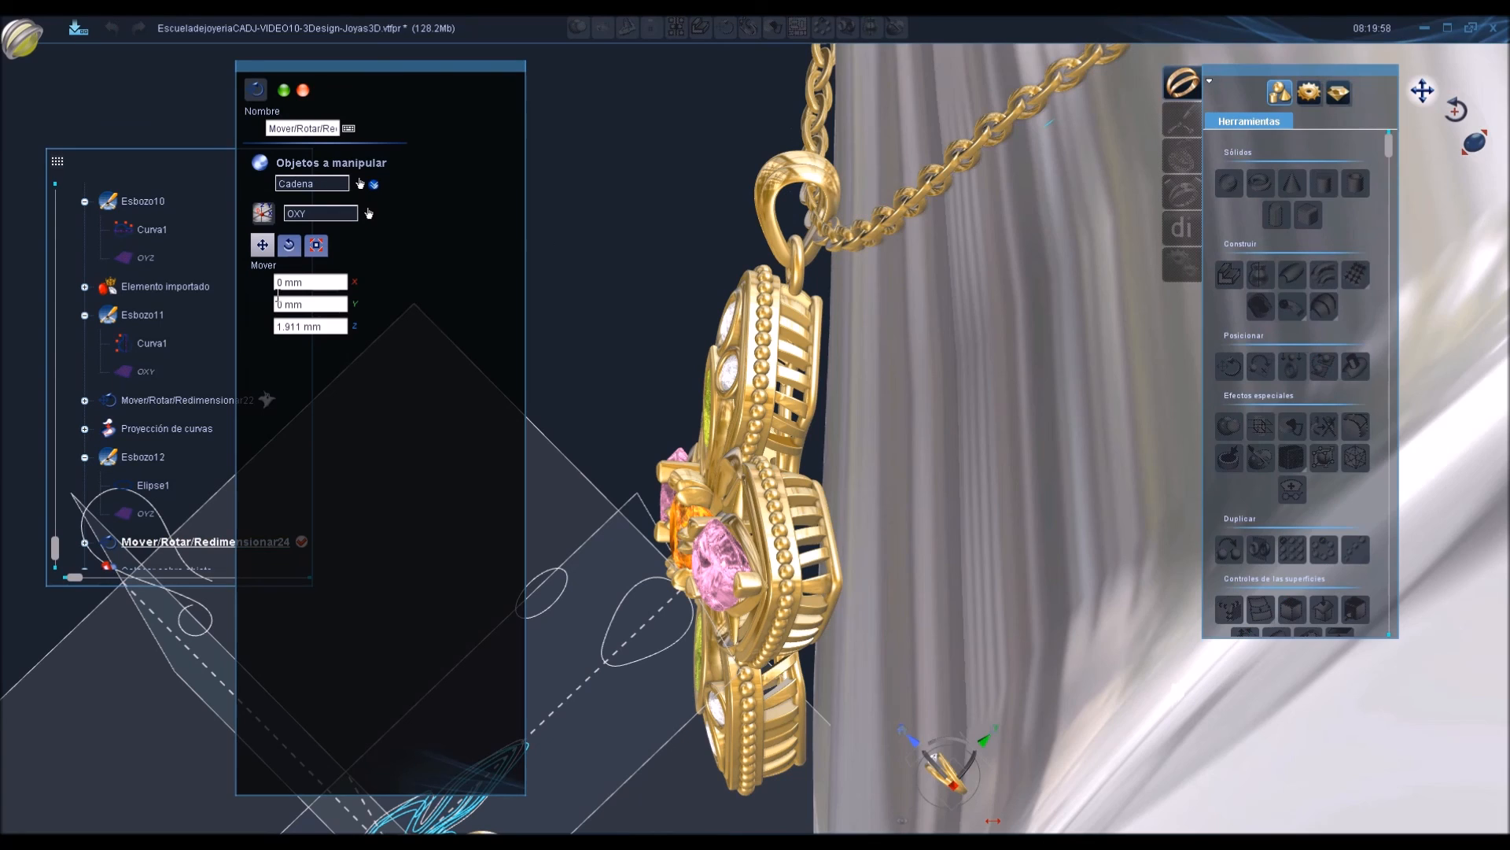
{"action": "type", "text": ".5"}
{"action": "left_click", "coordinate": [326, 305]}
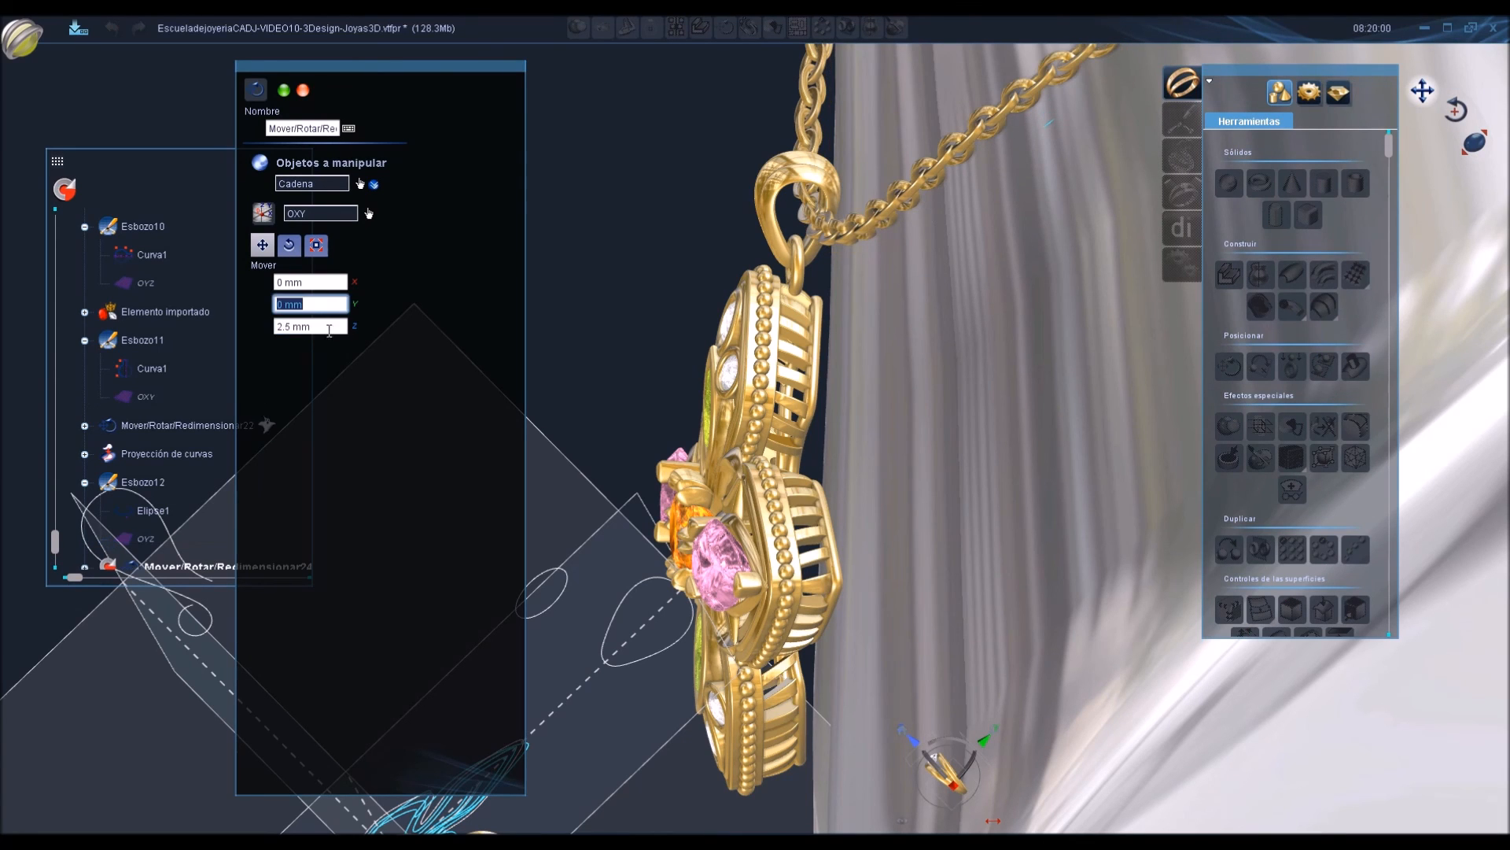
{"action": "left_click", "coordinate": [329, 331]}
{"action": "type", "text": "3"}
{"action": "left_click", "coordinate": [334, 305]}
{"action": "left_click", "coordinate": [343, 328]}
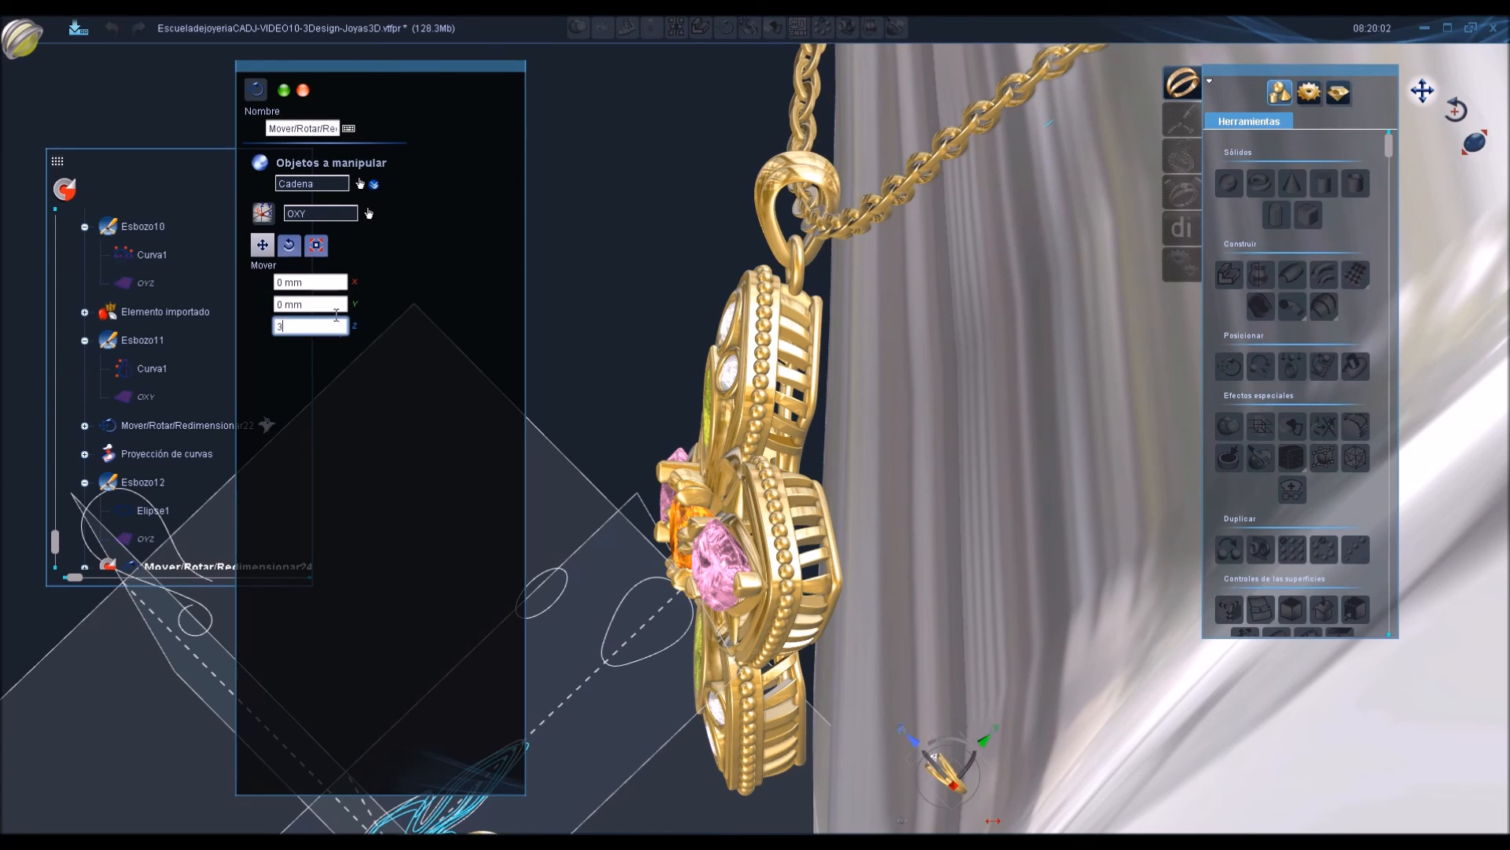
{"action": "type", "text": "3.5"}
{"action": "left_click", "coordinate": [334, 305]}
{"action": "middle_click_drag", "start_coordinate": [1050, 446], "coordinate": [973, 430]}
{"action": "key", "text": "Return"}
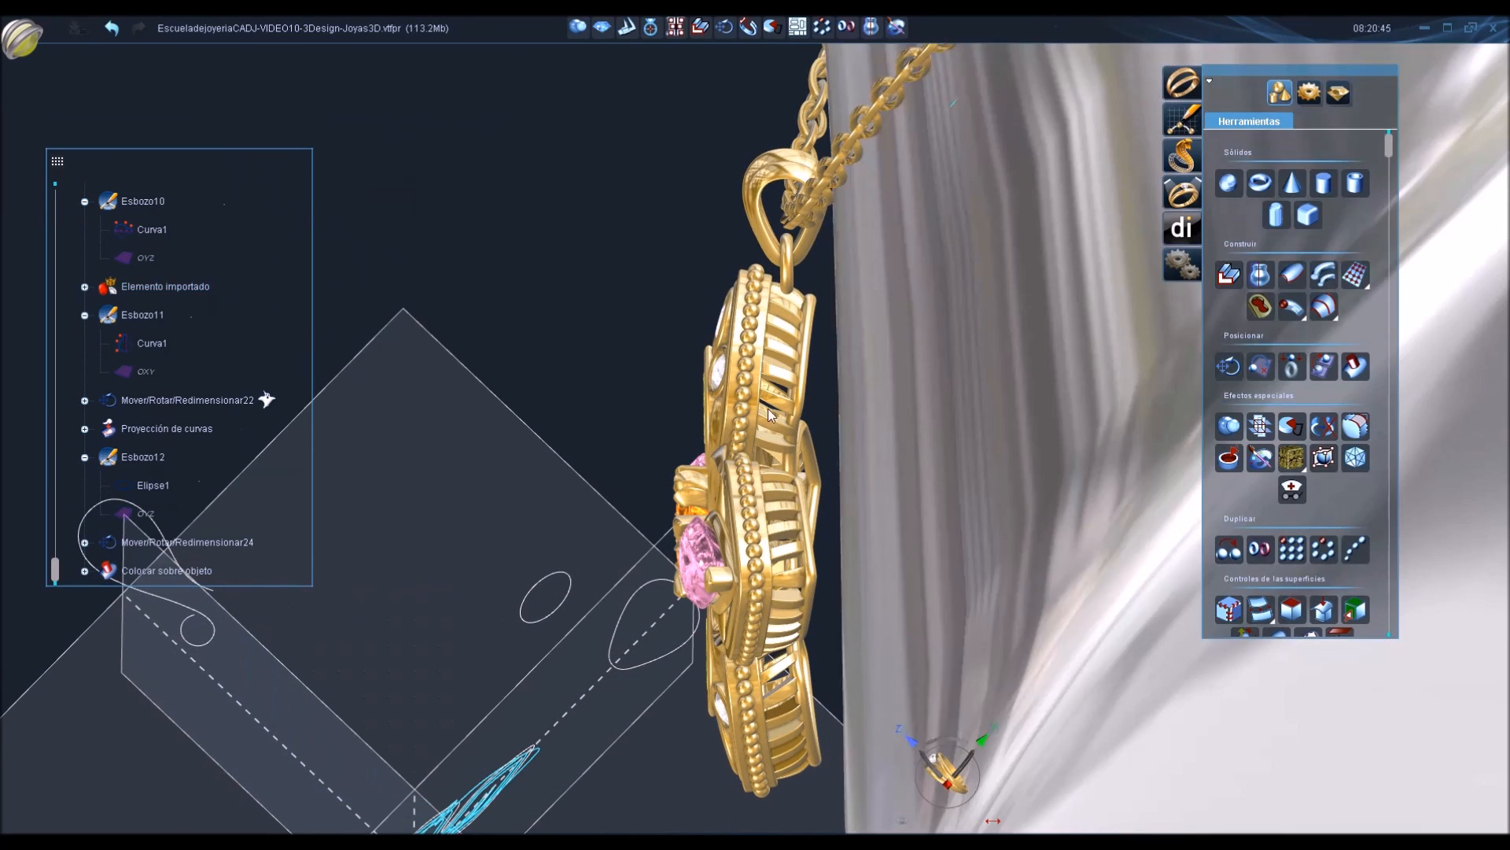